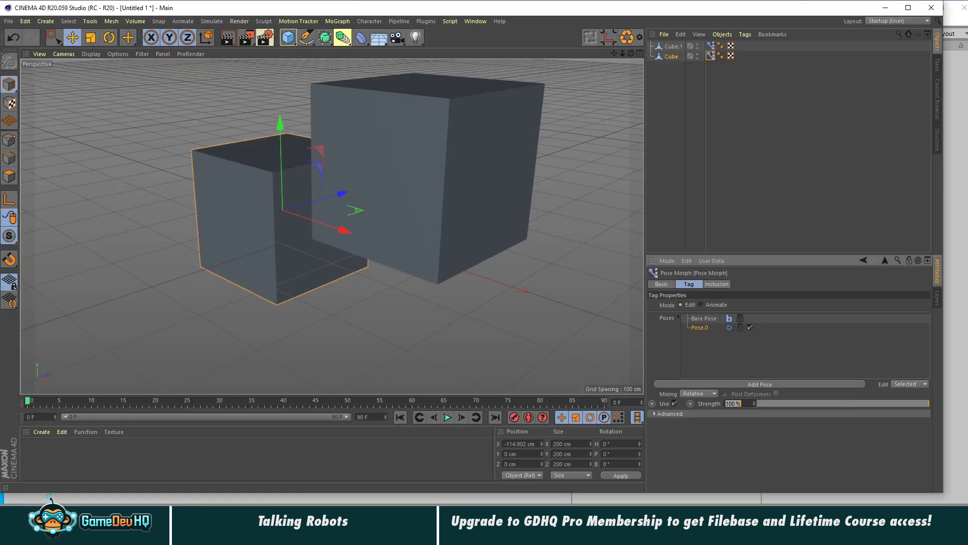
# Delete both cubes from the scene.
pyautogui.click(667, 47)
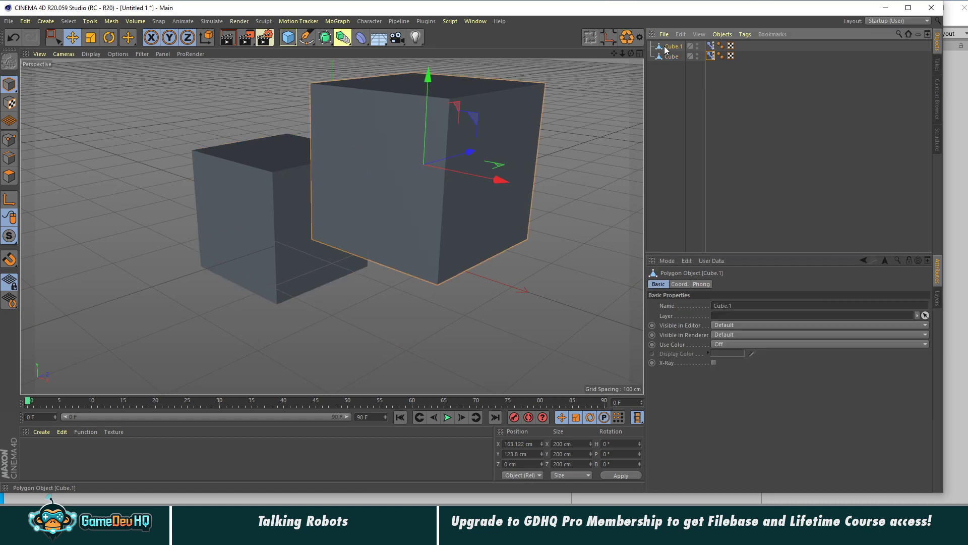
pyautogui.press('Delete')
pyautogui.click(656, 47)
pyautogui.press('Delete')
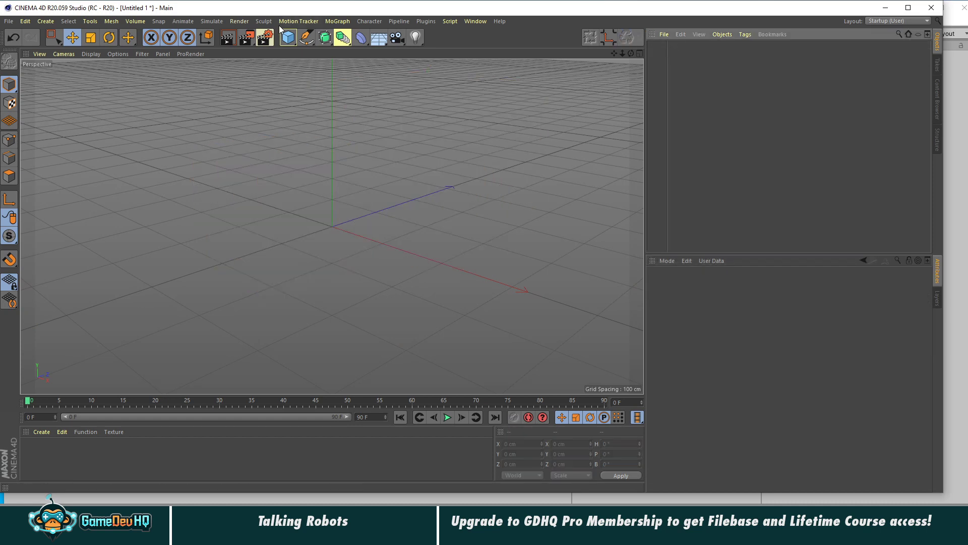
# Add a capsule to the empty scene and set its rotation segments to 12.
pyautogui.click(294, 39)
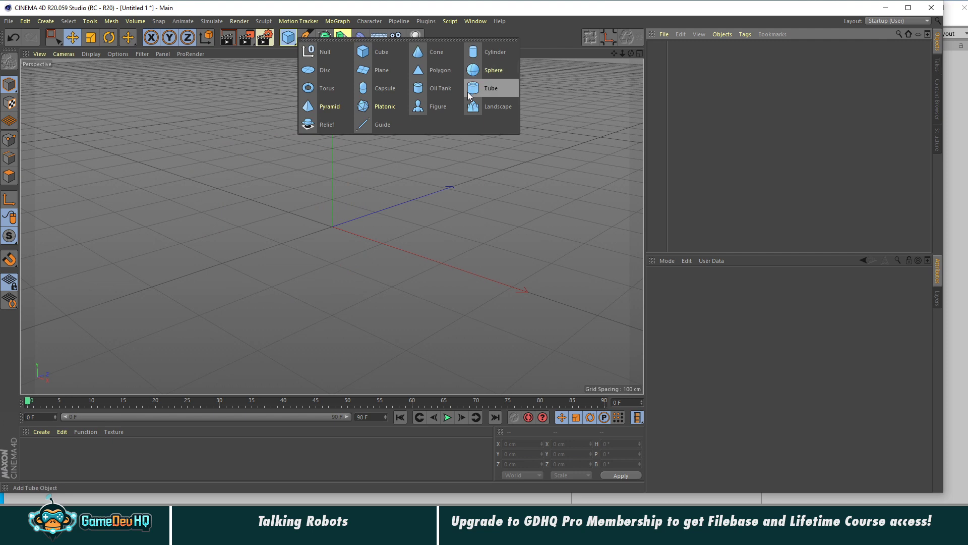
pyautogui.click(381, 90)
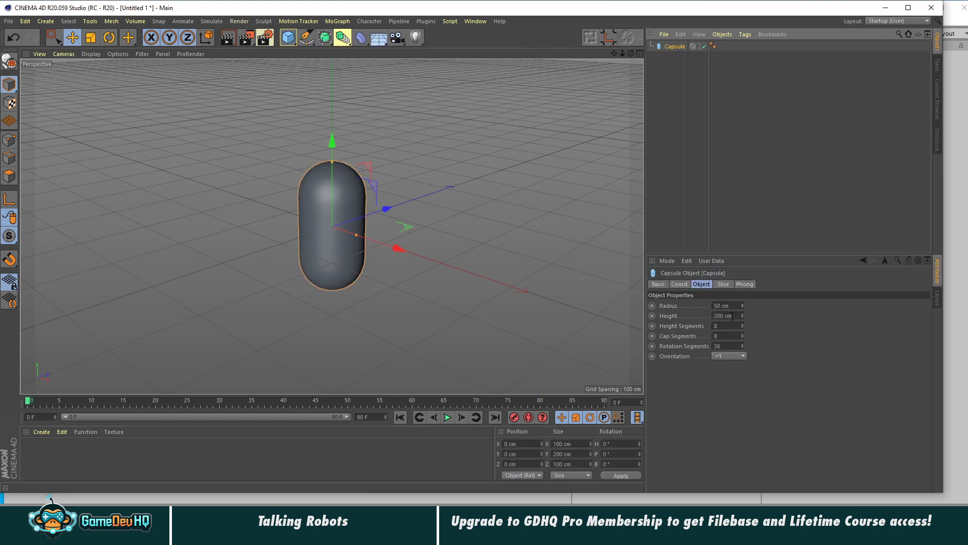
pyautogui.doubleClick(724, 326)
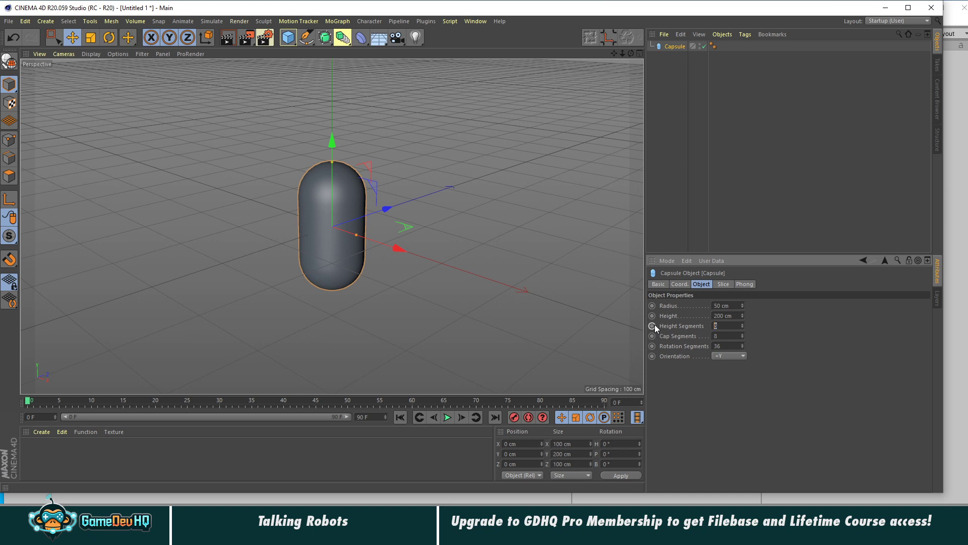
pyautogui.press('Tab')
pyautogui.press('Tab')
pyautogui.write('12')
pyautogui.press('Return')
pyautogui.click(111, 51)
pyautogui.click(111, 52)
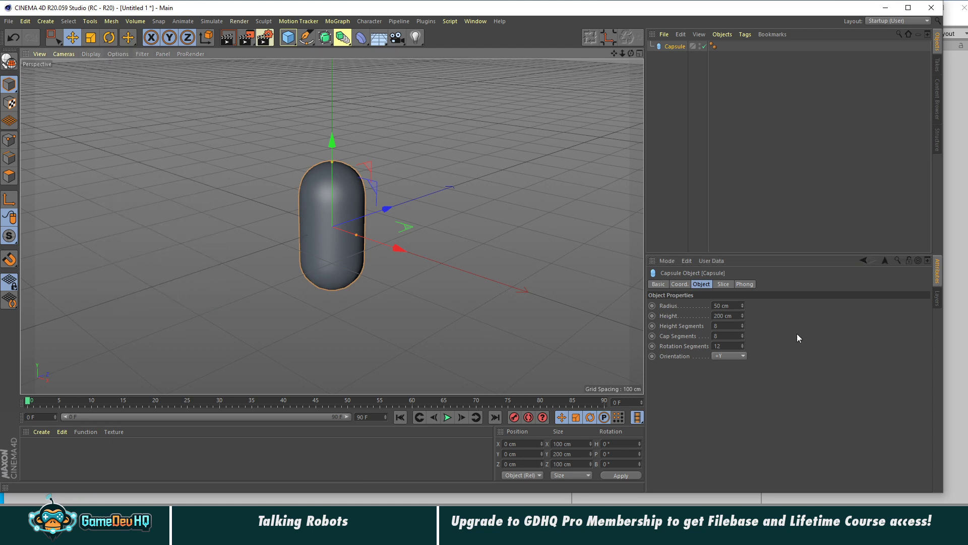
# Set the capsule's height segments and cap segments to 4 each and make it an editable polygon object.
pyautogui.moveTo(725, 326); pyautogui.dragTo(606, 321)
pyautogui.write('4')
pyautogui.press('Tab')
pyautogui.write('4')
pyautogui.press('Return')
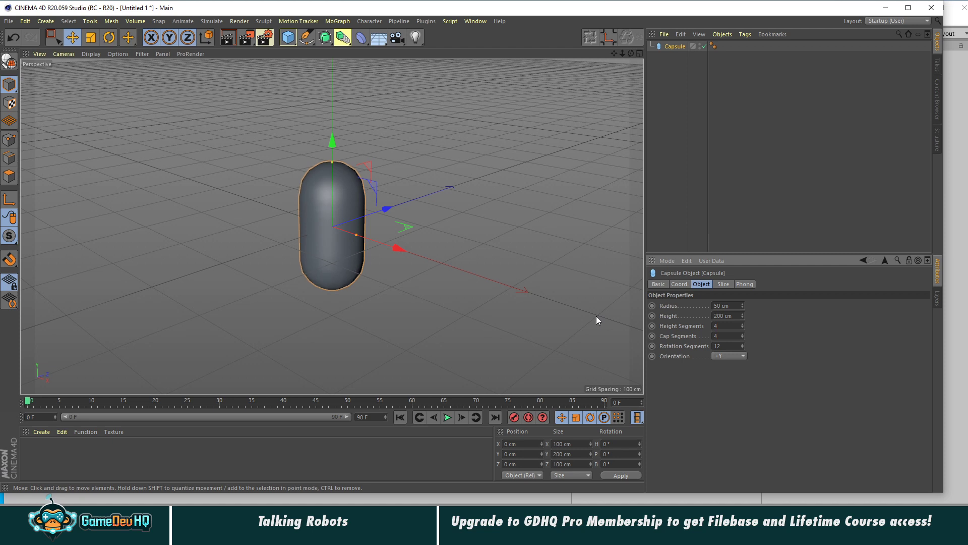
pyautogui.press('c')
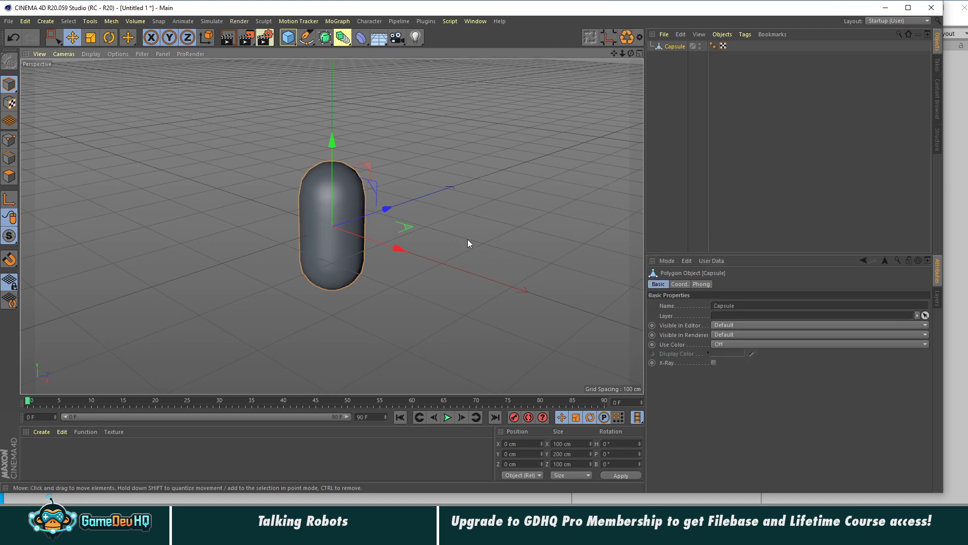
# Scale the capsule up uniformly, adjust its height slightly and deselect it.
pyautogui.press('r')
pyautogui.press('t')
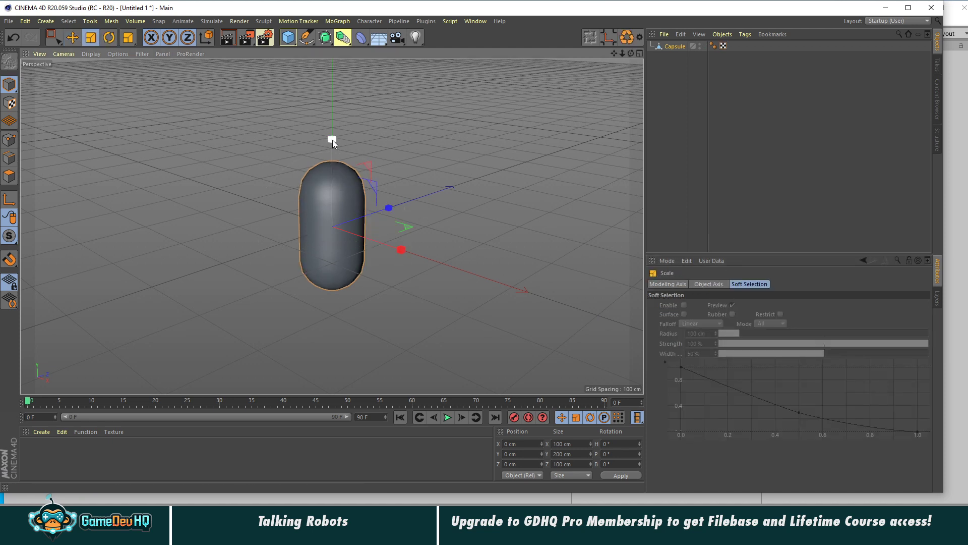
pyautogui.moveTo(332, 140); pyautogui.dragTo(337, 117)
pyautogui.moveTo(301, 247); pyautogui.dragTo(723, 246)
pyautogui.moveTo(334, 139)
pyautogui.mouseDown()
pyautogui.moveTo(340, 188)
pyautogui.moveTo(338, 174)
pyautogui.mouseUp()
pyautogui.click(241, 271)
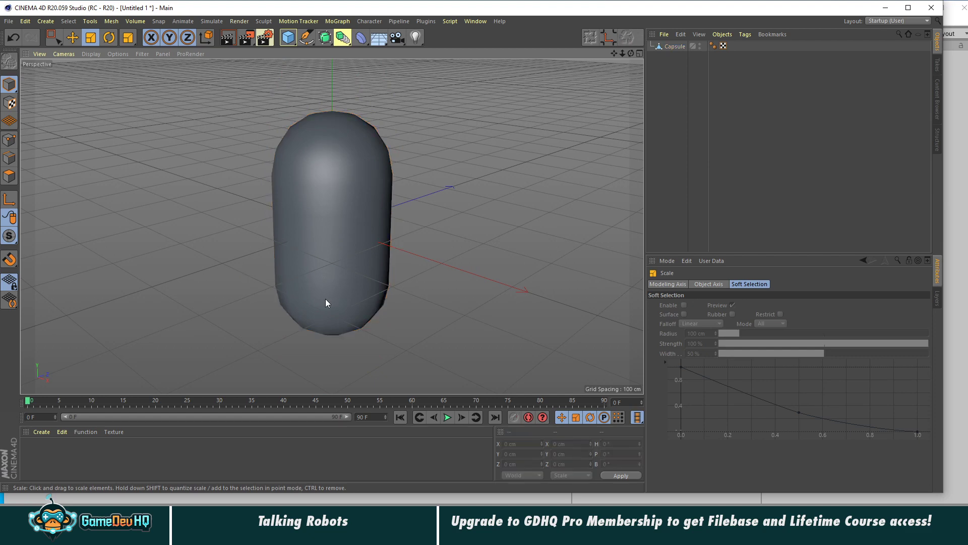
# Add a cube, scale it uniformly to about 82 cm and move it out in front of the capsule.
pyautogui.keyDown('alt'); pyautogui.moveTo(326, 298); pyautogui.dragTo(359, 299); pyautogui.keyUp('alt')
pyautogui.keyDown('alt'); pyautogui.moveTo(337, 278); pyautogui.dragTo(369, 196, button='middle'); pyautogui.keyUp('alt')
pyautogui.keyDown('alt'); pyautogui.moveTo(314, 204); pyautogui.dragTo(361, 217); pyautogui.keyUp('alt')
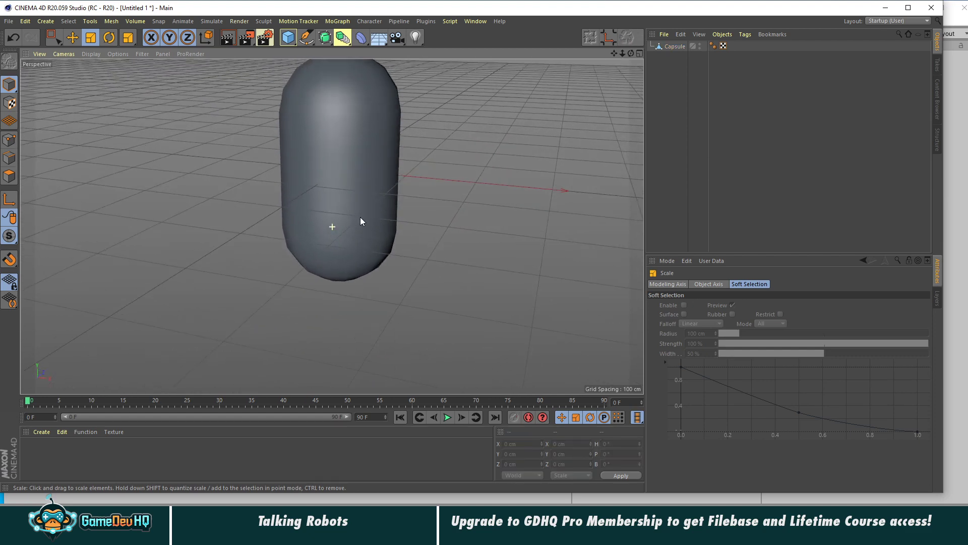
pyautogui.click(290, 39)
pyautogui.moveTo(453, 248); pyautogui.dragTo(220, 244)
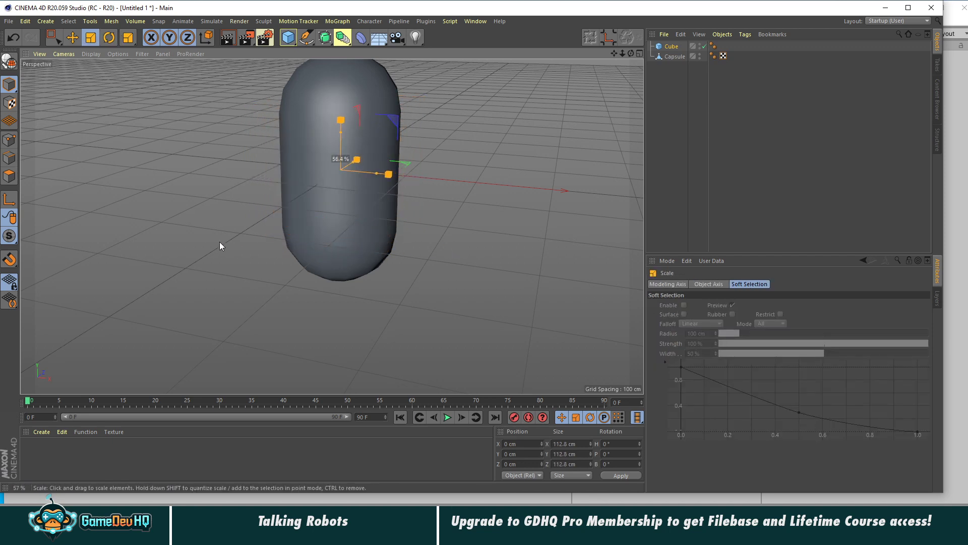
pyautogui.press('e')
pyautogui.moveTo(367, 155); pyautogui.dragTo(331, 174)
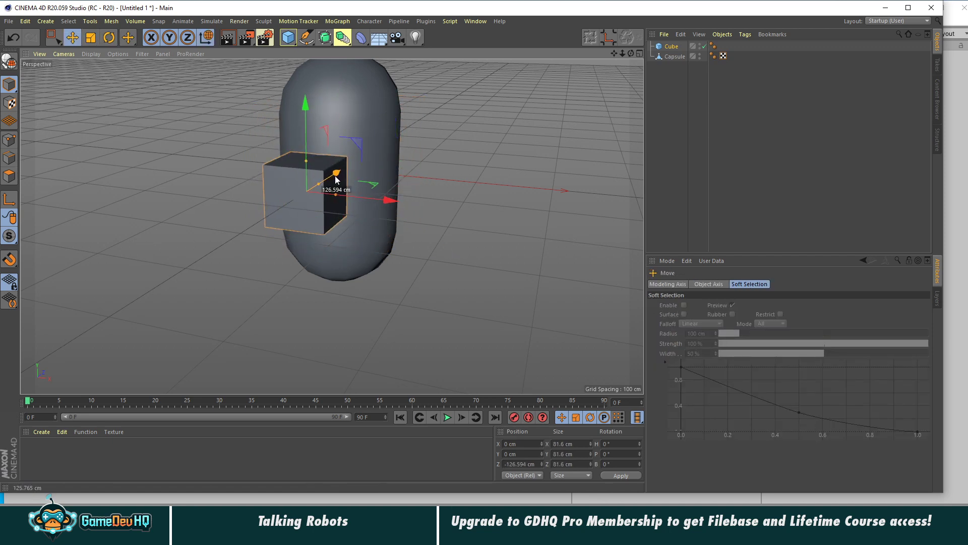
# Scale the cube to about 47 cm and place it on the capsule's lower front, at about Y -71 cm and Z -111 cm.
pyautogui.press('r')
pyautogui.press('t')
pyautogui.moveTo(438, 270); pyautogui.dragTo(233, 270)
pyautogui.press('e')
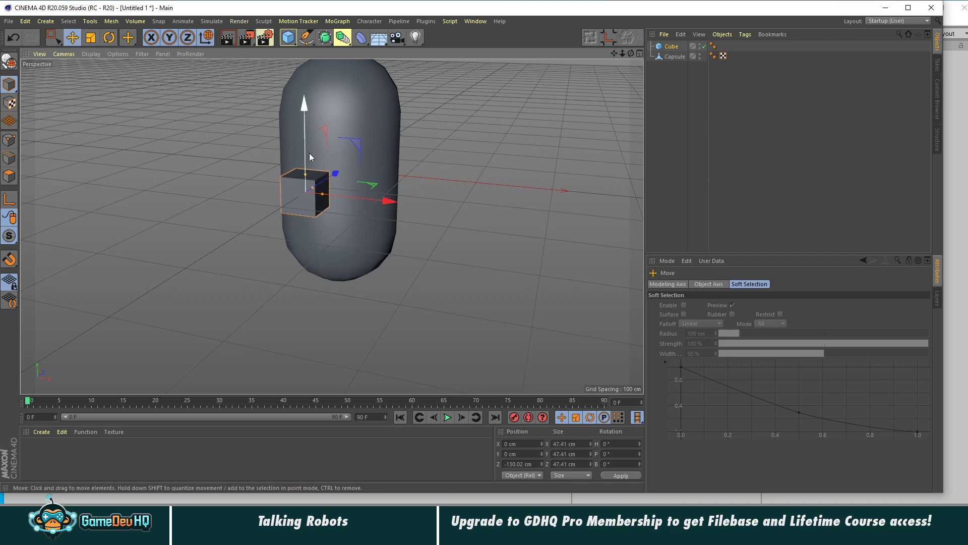
pyautogui.moveTo(301, 134); pyautogui.dragTo(343, 213)
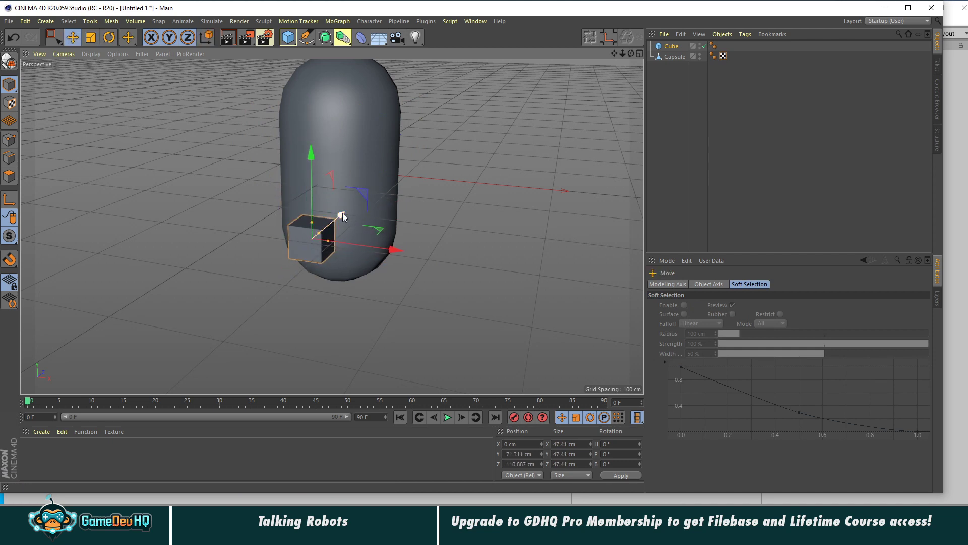
# Make the cube editable, extrude its side face about 46 cm and shift that face about 23 cm back toward the capsule.
pyautogui.click(10, 176)
pyautogui.keyDown('alt'); pyautogui.moveTo(358, 230); pyautogui.dragTo(393, 230, button='right'); pyautogui.keyUp('alt')
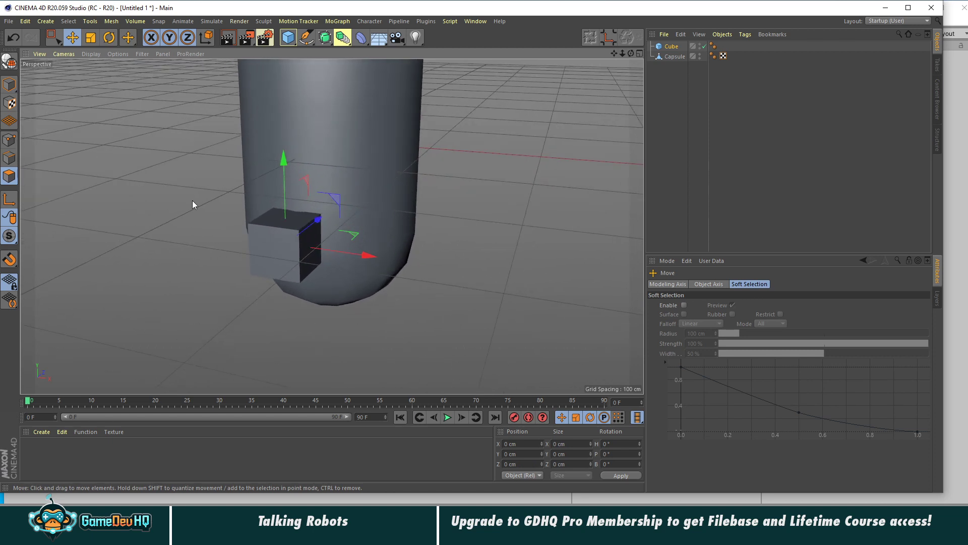
pyautogui.press('c')
pyautogui.click(313, 228)
pyautogui.rightClick(450, 291)
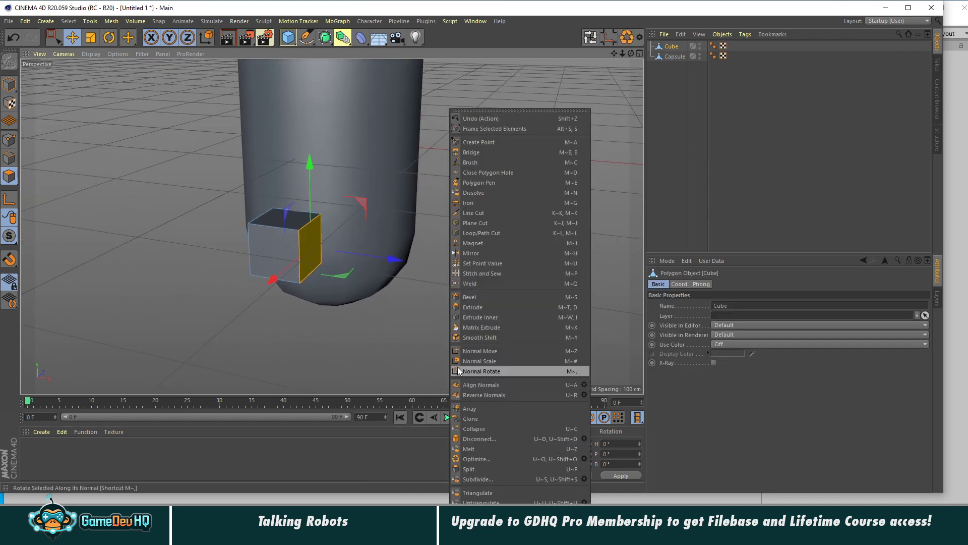
pyautogui.click(472, 305)
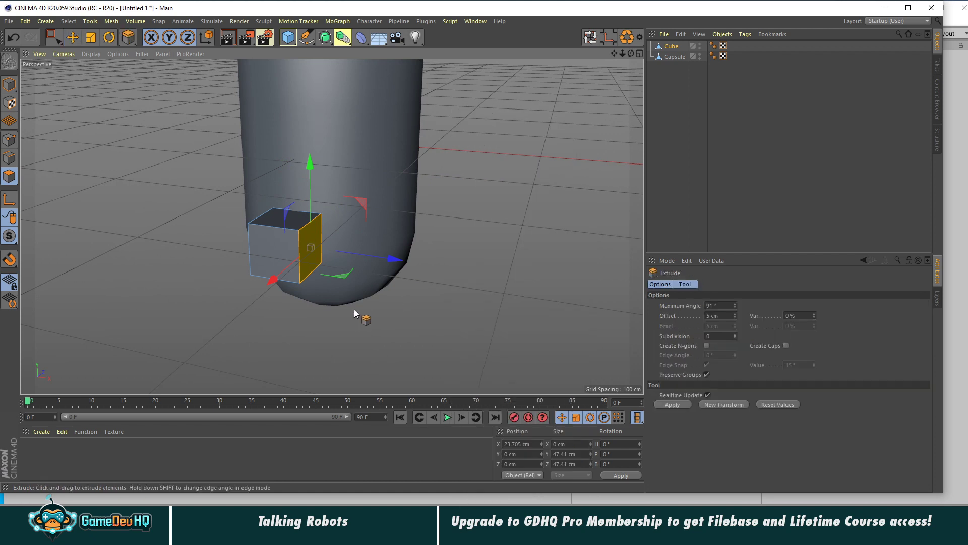
pyautogui.moveTo(354, 310); pyautogui.dragTo(343, 275)
pyautogui.press('r')
pyautogui.press('e')
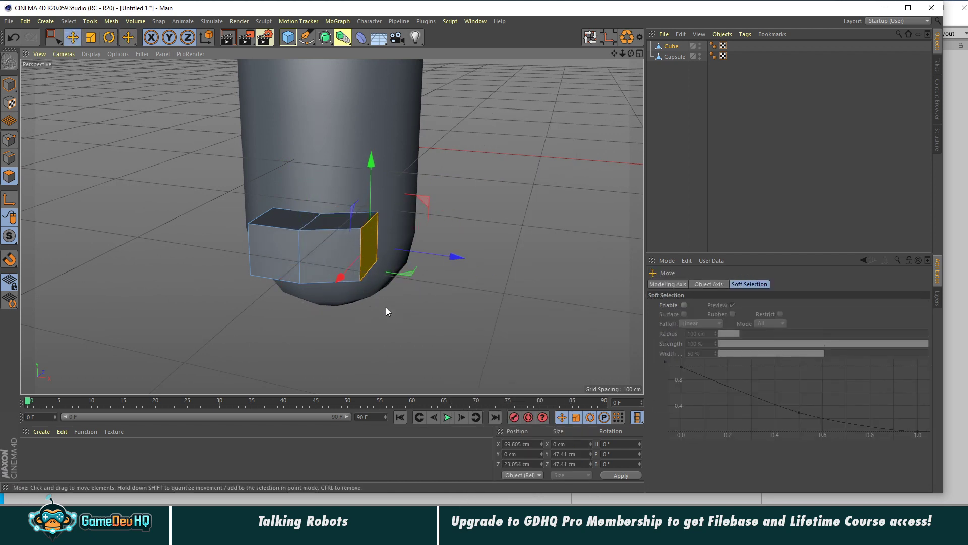
# Extrude the strip's end face again, angling it around the capsule and raising it about 13 cm.
pyautogui.rightClick(386, 307)
pyautogui.click(406, 305)
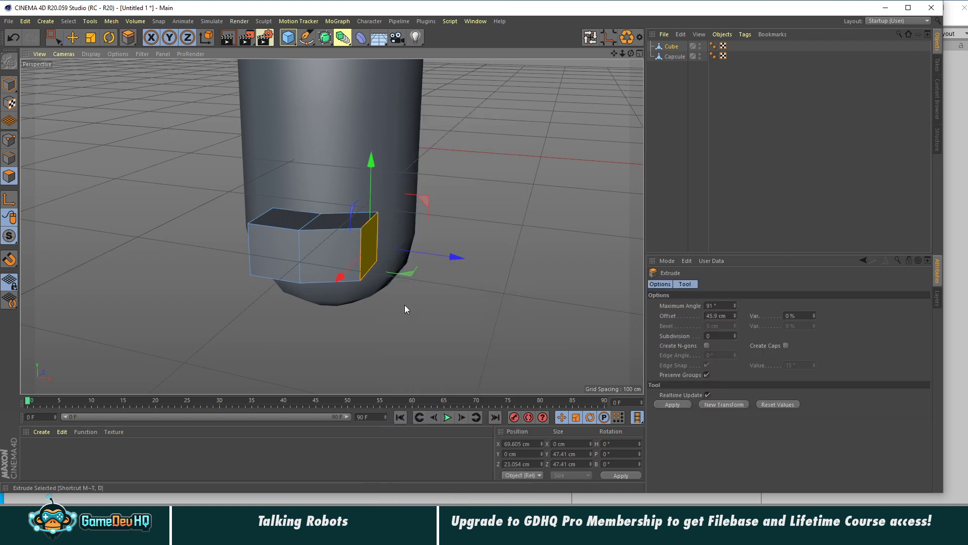
pyautogui.moveTo(404, 305); pyautogui.dragTo(376, 305)
pyautogui.moveTo(393, 170); pyautogui.dragTo(392, 156)
pyautogui.moveTo(366, 265); pyautogui.dragTo(453, 247)
pyautogui.press('r')
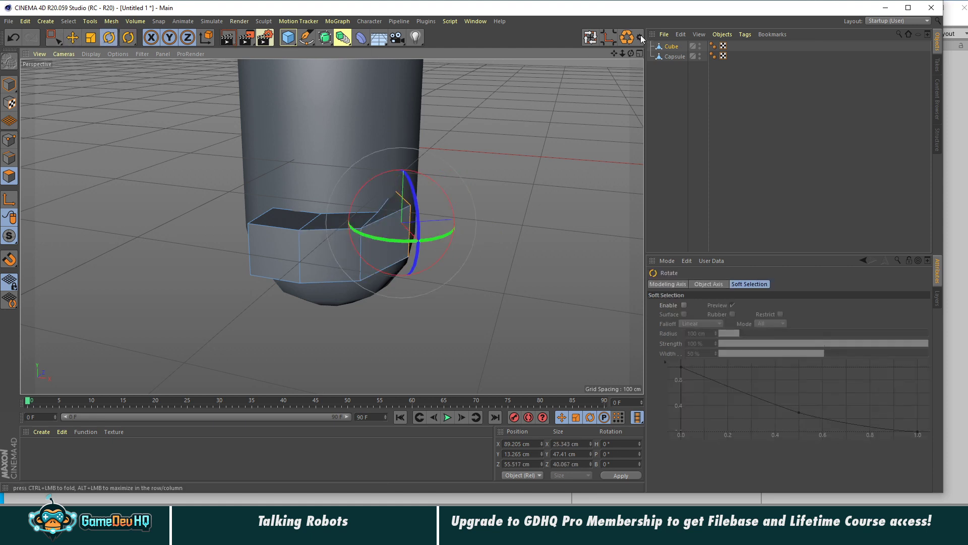
# Loop-select the edges at the joint before the strip's last segment and rotate them to follow the capsule's curve.
pyautogui.click(591, 39)
pyautogui.click(9, 158)
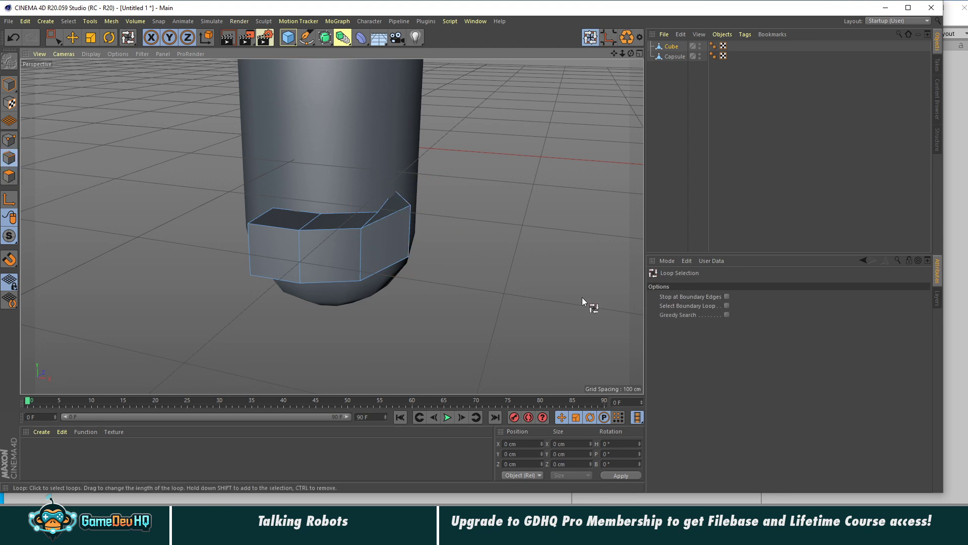
pyautogui.click(358, 255)
pyautogui.press('r')
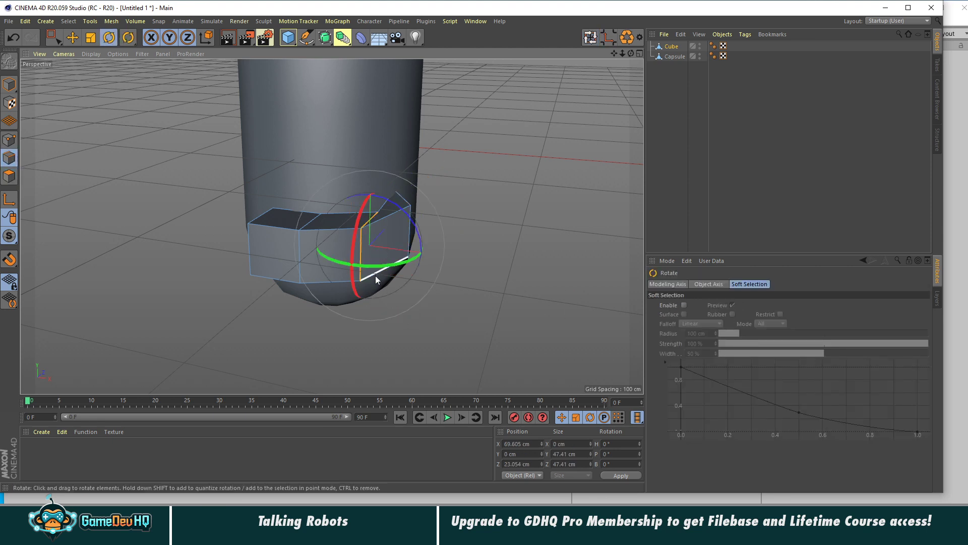
pyautogui.moveTo(375, 276); pyautogui.dragTo(435, 260)
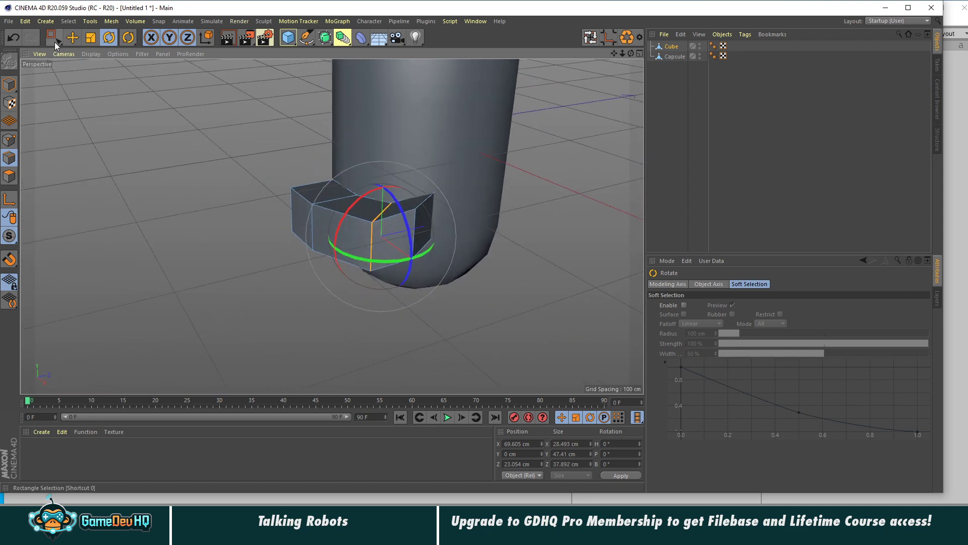
# Select the strip's end face with Live Selection and extrude it about 28 cm.
pyautogui.click(9, 178)
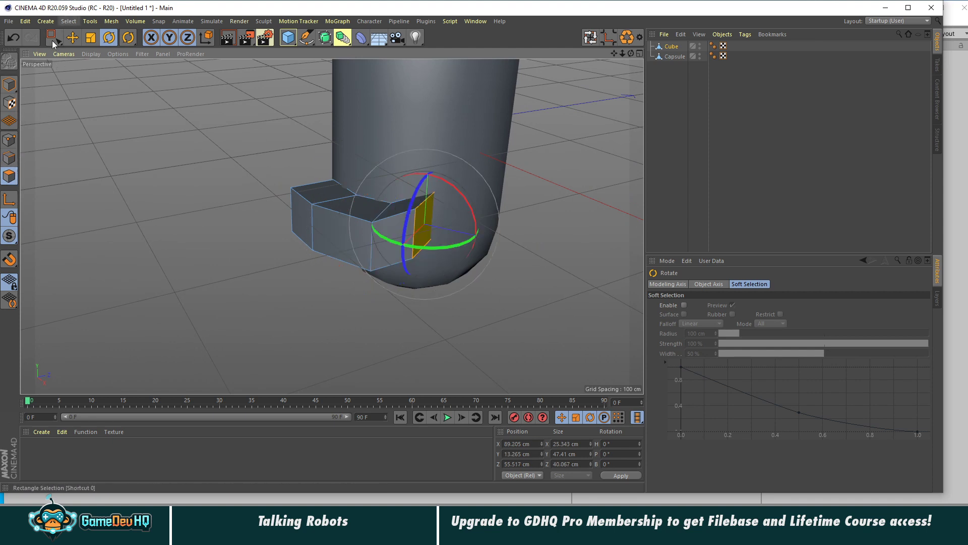
pyautogui.moveTo(55, 40); pyautogui.dragTo(89, 58)
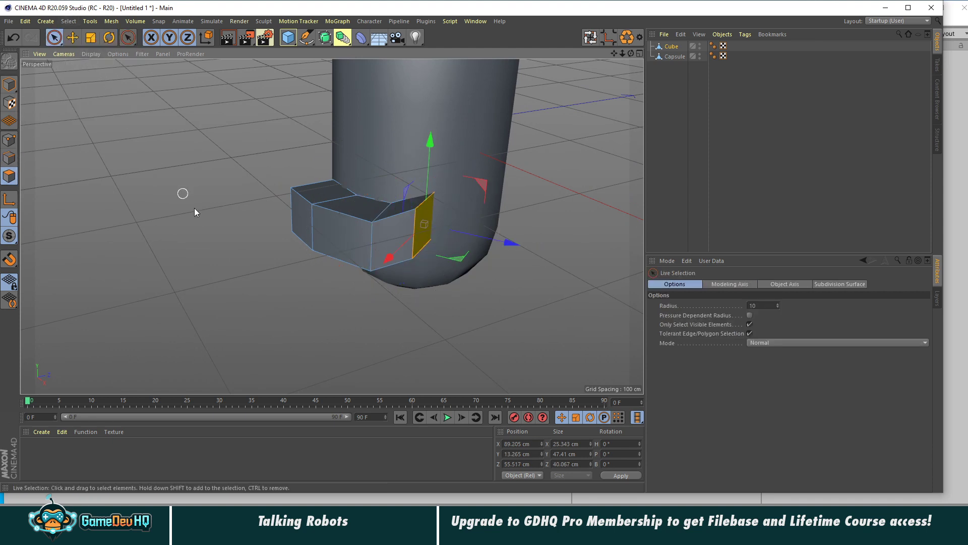
pyautogui.click(296, 276)
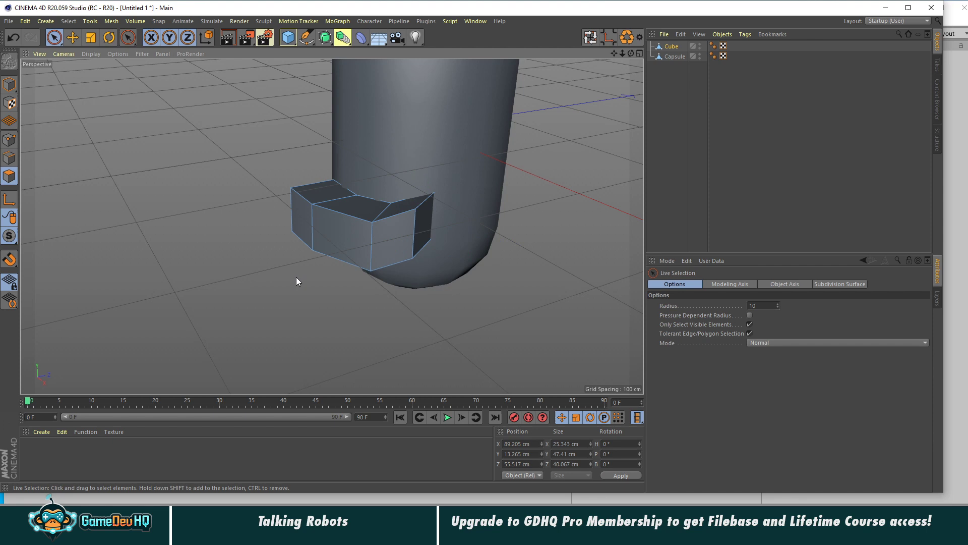
pyautogui.click(429, 226)
pyautogui.rightClick(448, 307)
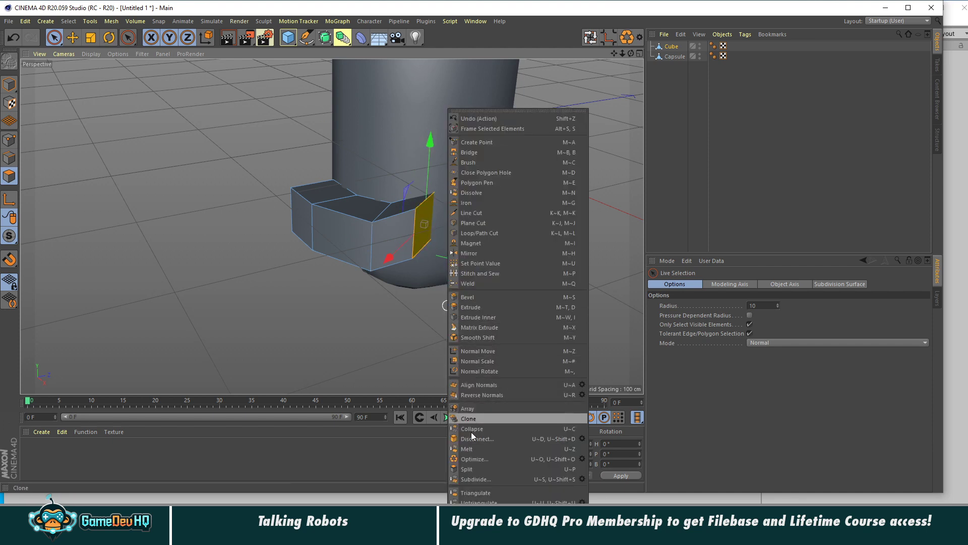
pyautogui.click(474, 308)
pyautogui.moveTo(404, 318); pyautogui.dragTo(355, 319)
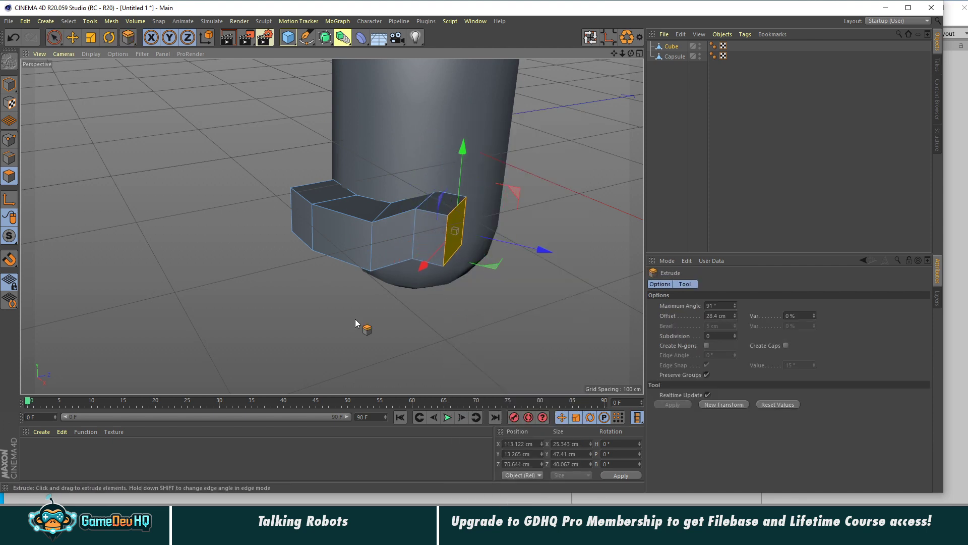
# Rotate the new end face around the capsule and move it to about X 93, Y 27 and Z 99 cm.
pyautogui.press('r')
pyautogui.moveTo(441, 265); pyautogui.dragTo(497, 192)
pyautogui.press('e')
pyautogui.moveTo(474, 143); pyautogui.dragTo(378, 220)
# Set up a Line Cut on the cube strip in point mode, working in the front view.
pyautogui.middleClick(377, 220)
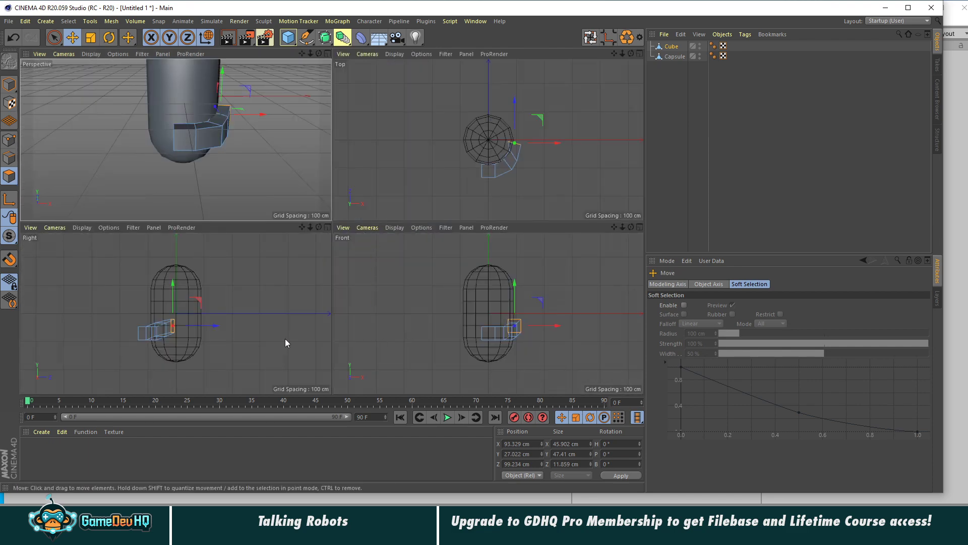
pyautogui.middleClick(552, 328)
pyautogui.scroll(5, 448, 322)
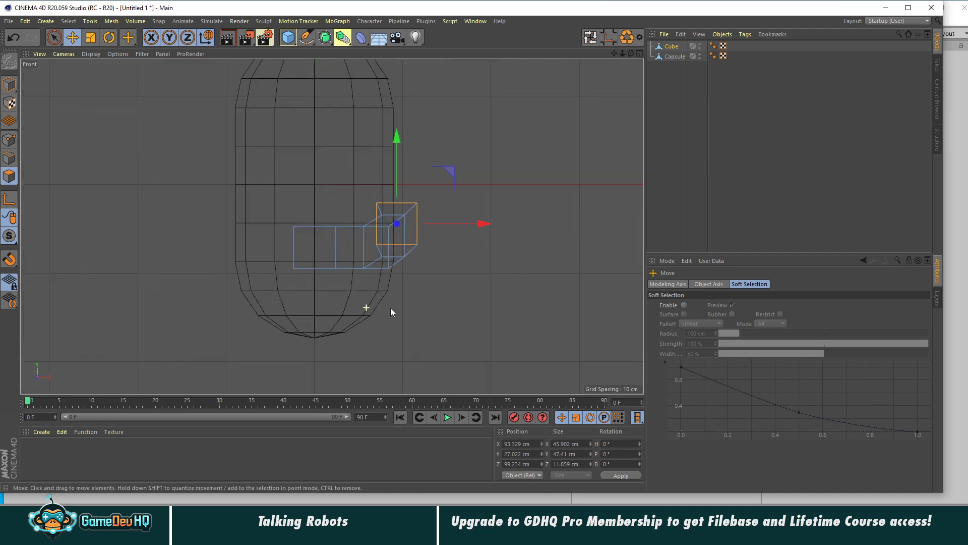
pyautogui.rightClick(254, 319)
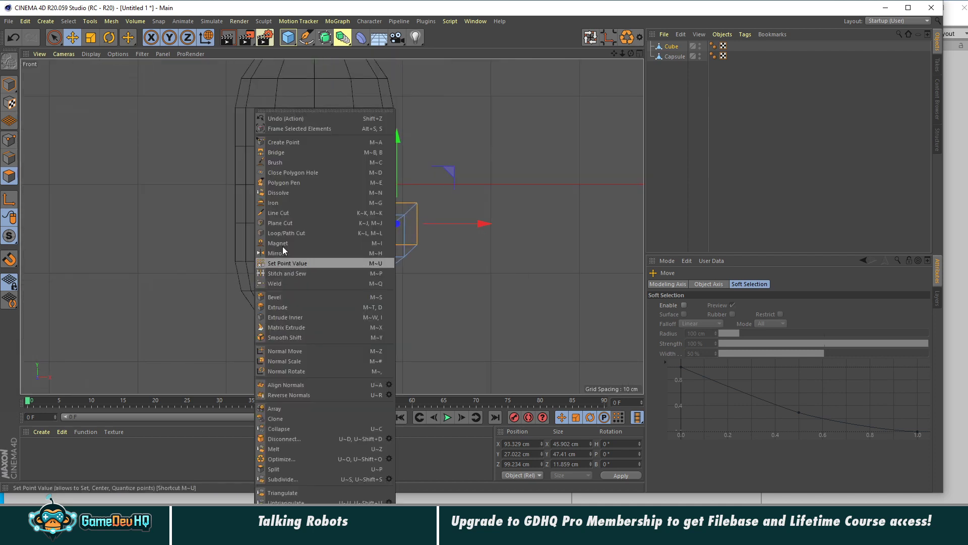
pyautogui.click(9, 140)
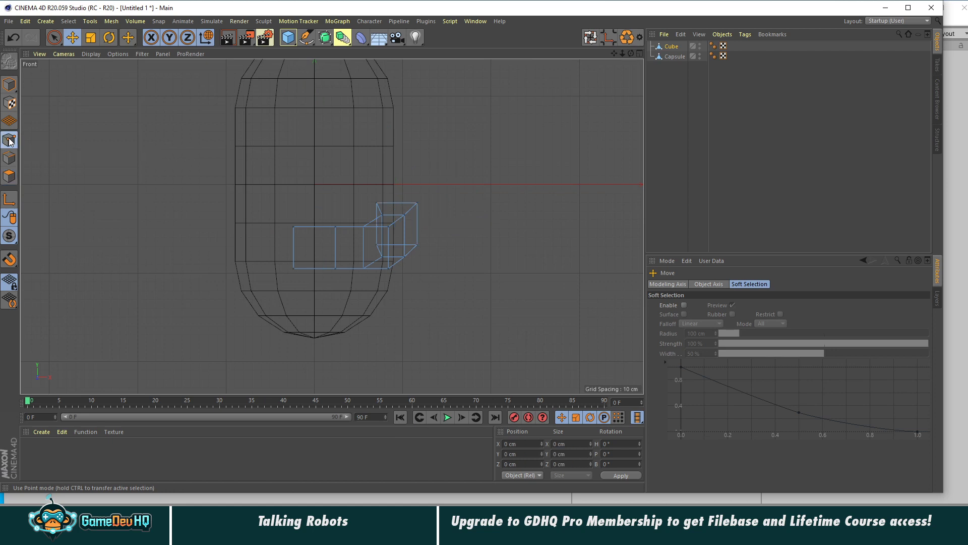
pyautogui.rightClick(223, 260)
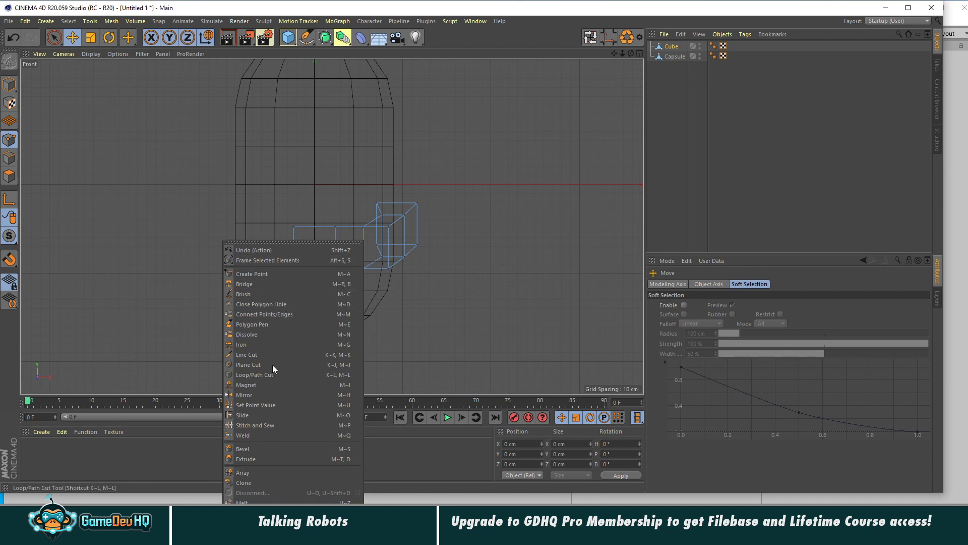
pyautogui.click(256, 354)
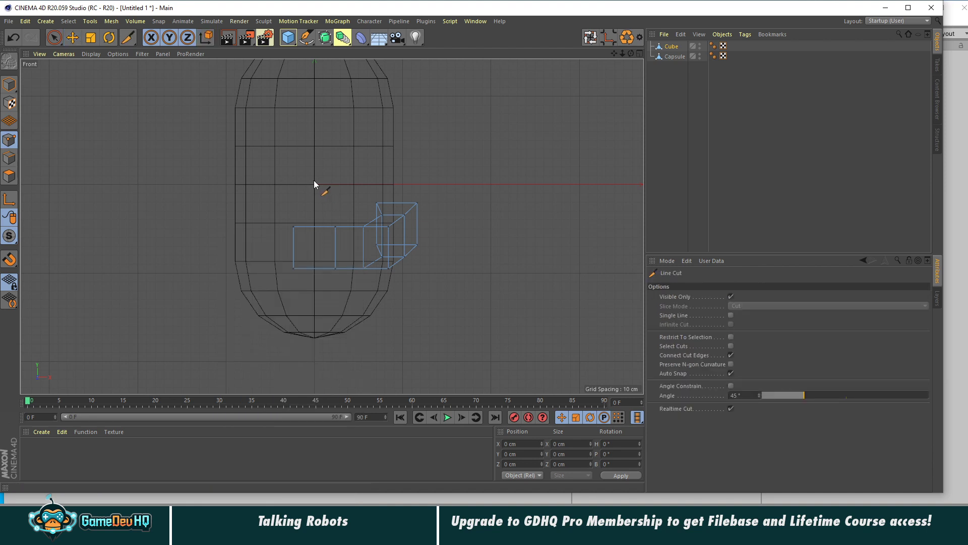
# Try to cut the strip's first segment vertically near the capsule's centre line with only visible elements affected.
pyautogui.moveTo(315, 184); pyautogui.dragTo(329, 341)
pyautogui.middleClick(267, 259)
pyautogui.middleClick(192, 168)
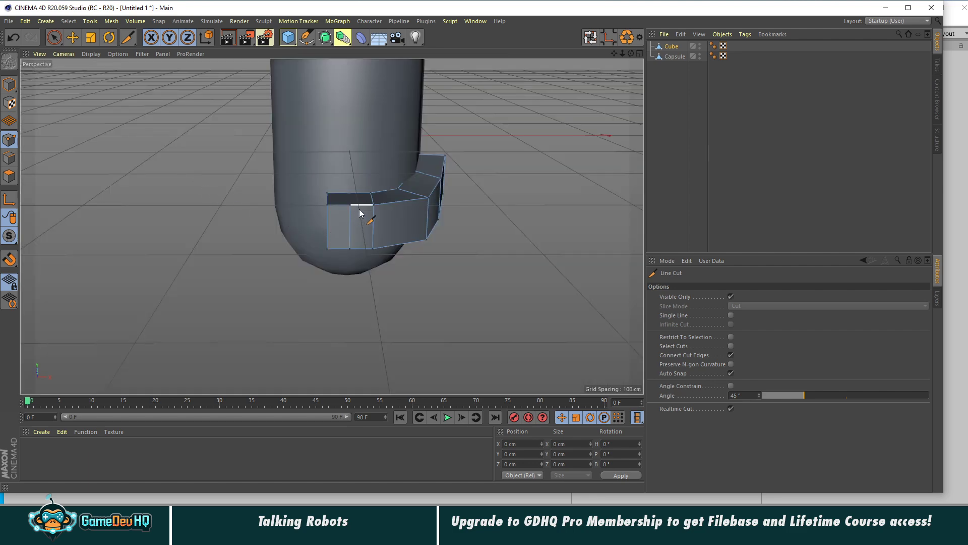
pyautogui.press('super')
pyautogui.press('super')
pyautogui.hotkey('ctrl', 'z')
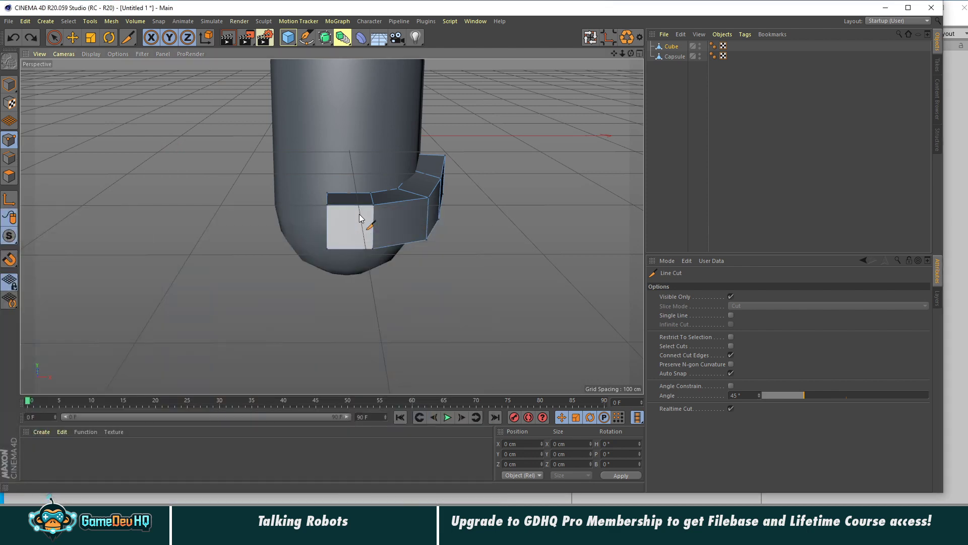
# Turn off Visible Only and cut vertically through the strip's first segment along the capsule's centre line in the front view.
pyautogui.middleClick(340, 278)
pyautogui.middleClick(474, 356)
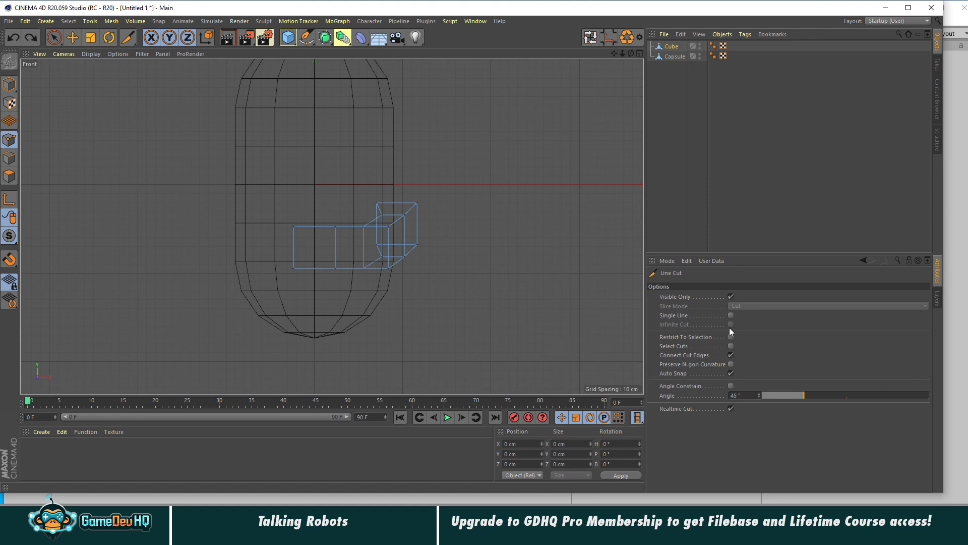
pyautogui.click(731, 297)
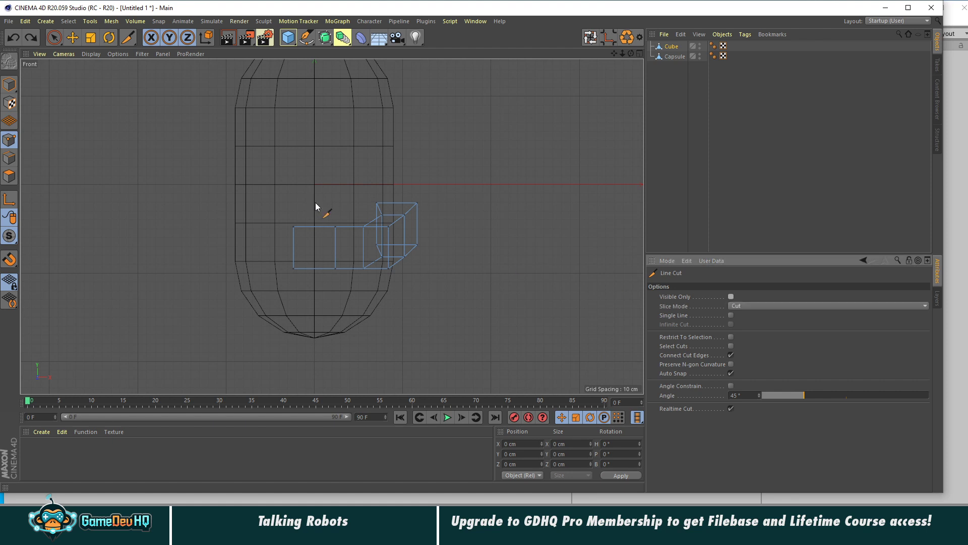
pyautogui.moveTo(314, 202); pyautogui.dragTo(316, 319)
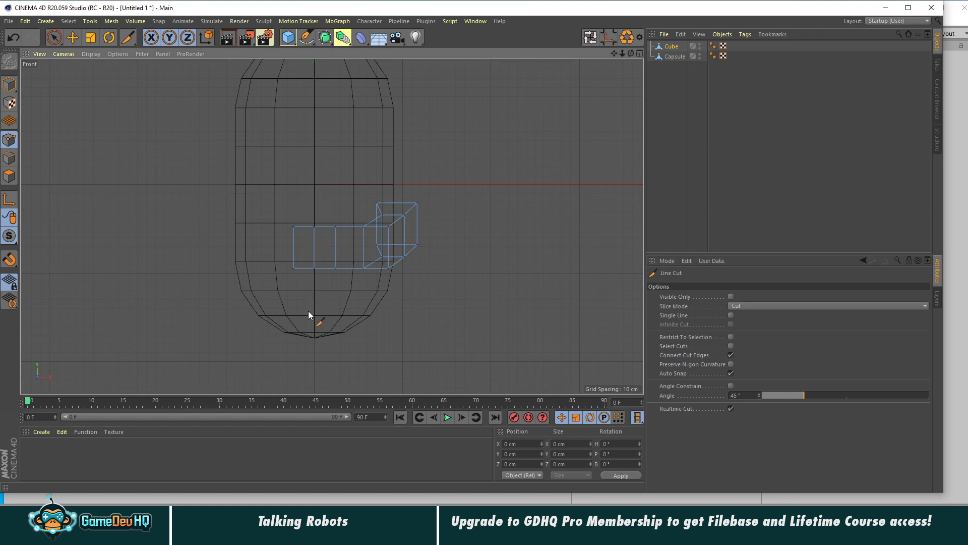
pyautogui.middleClick(284, 278)
pyautogui.middleClick(207, 171)
pyautogui.keyDown('alt'); pyautogui.moveTo(334, 228); pyautogui.dragTo(370, 224); pyautogui.keyUp('alt')
# Loop-select the strip's outer polygons beyond the centre cut and delete them, leaving an open half strip.
pyautogui.click(591, 39)
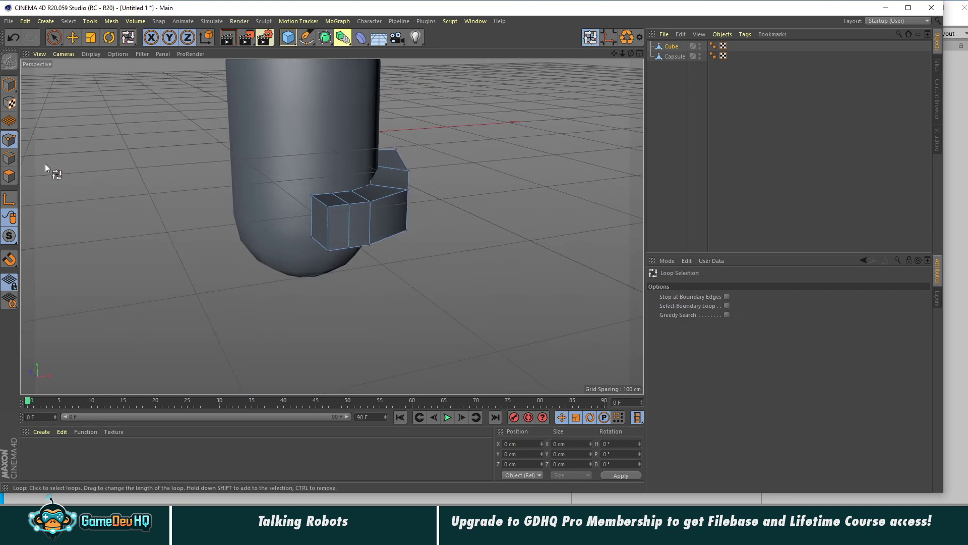
pyautogui.click(9, 176)
pyautogui.click(325, 206)
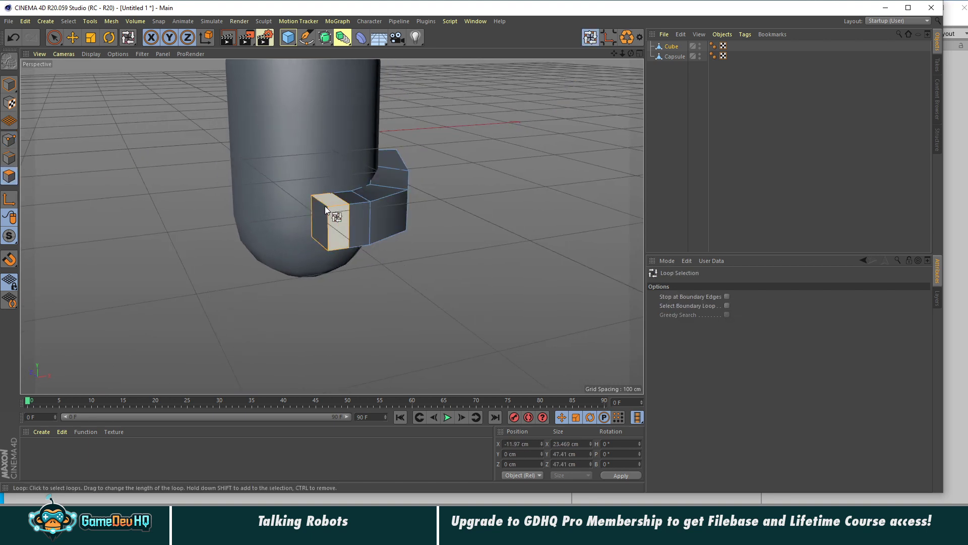
pyautogui.press('Delete')
pyautogui.click(54, 37)
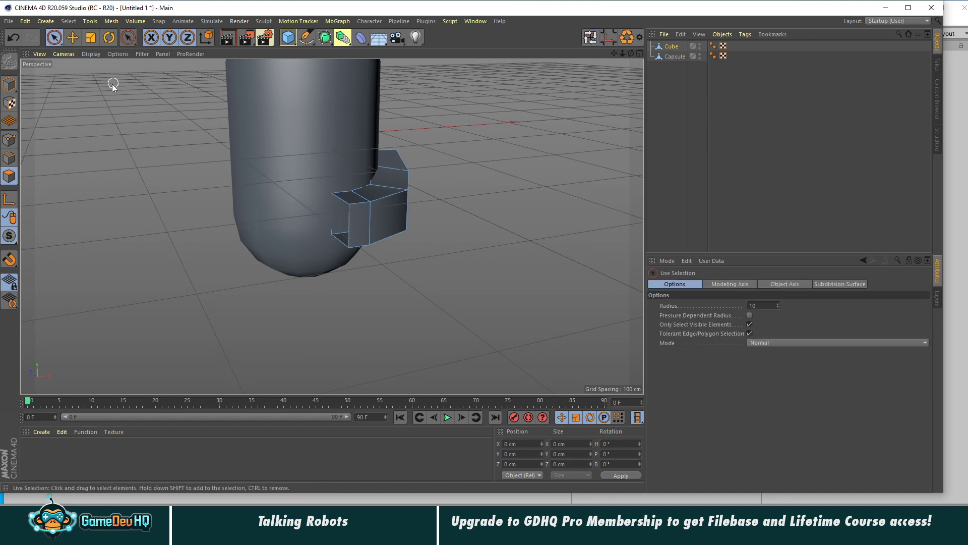
# Start the Mirror tool for the half strip and set its coordinate system to World.
pyautogui.click(112, 23)
pyautogui.moveTo(85, 22)
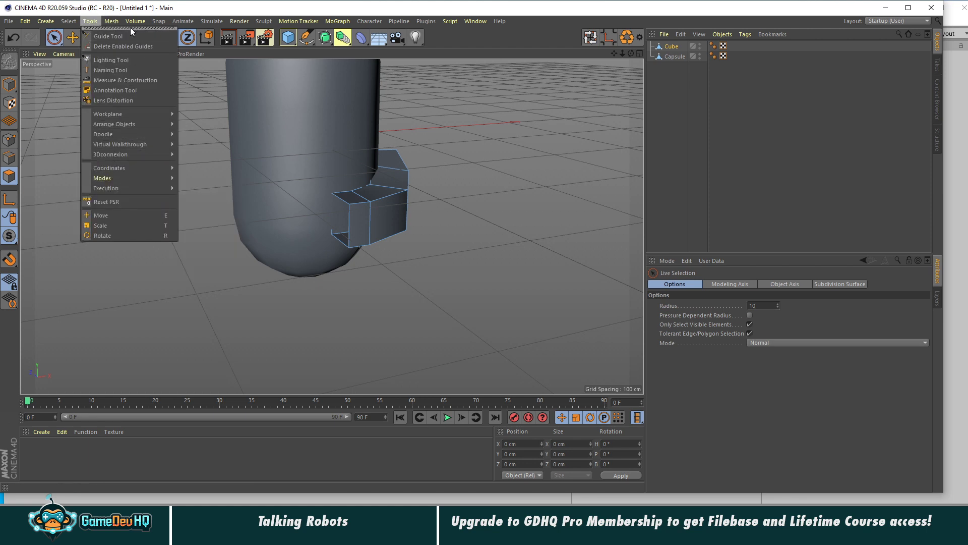
pyautogui.moveTo(114, 47)
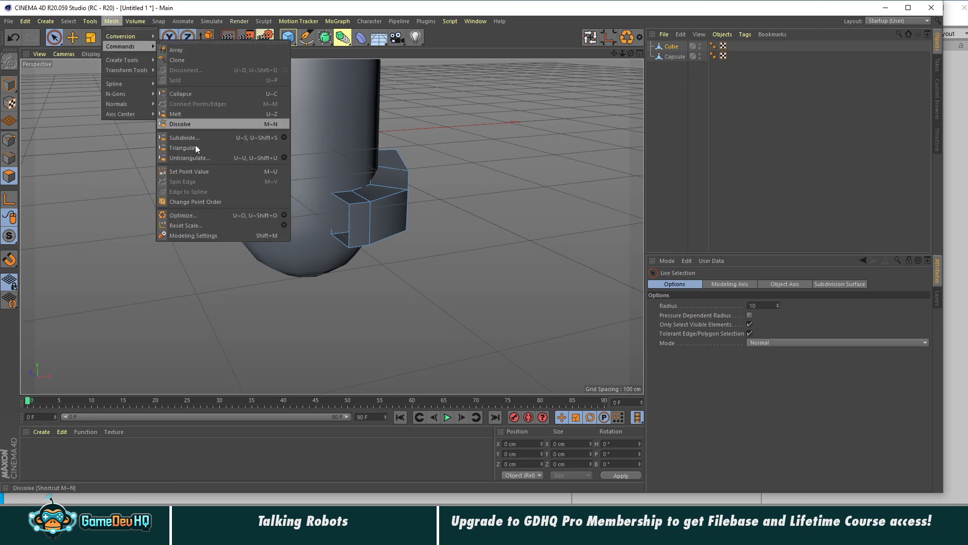
pyautogui.moveTo(125, 63)
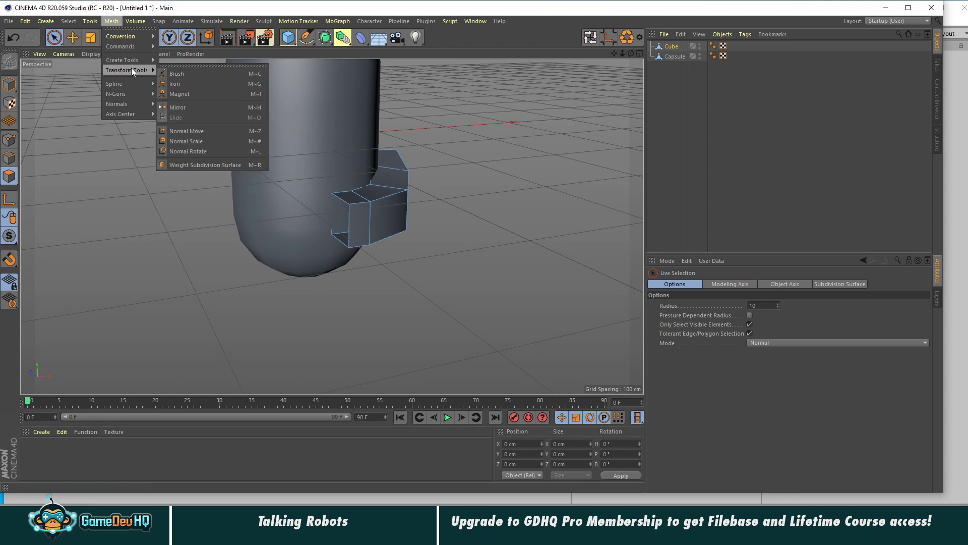
pyautogui.click(196, 114)
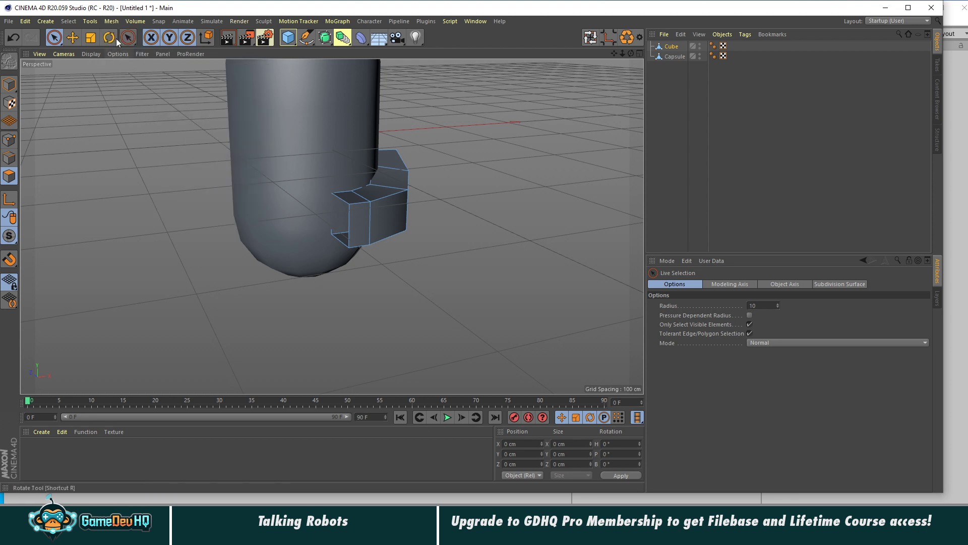
pyautogui.click(111, 21)
pyautogui.moveTo(121, 70)
pyautogui.click(206, 107)
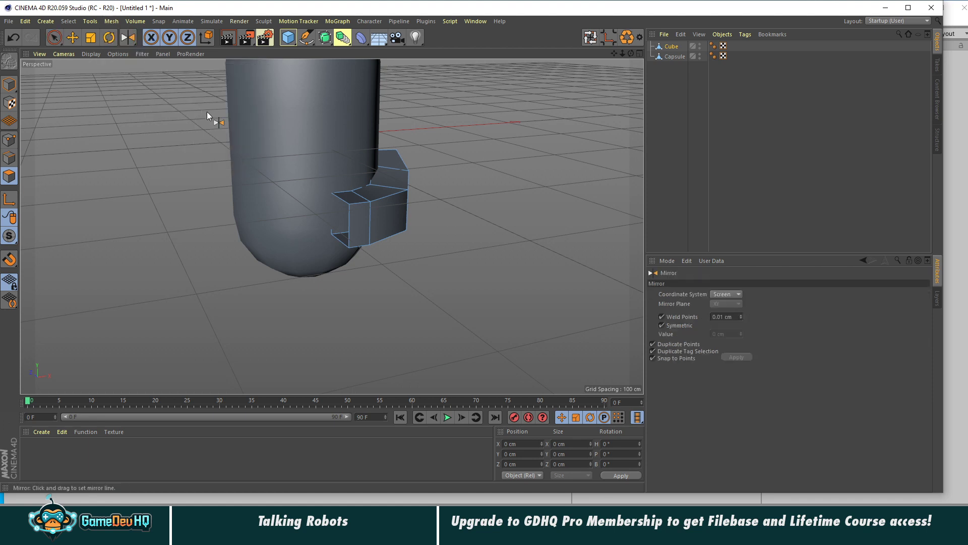
pyautogui.click(727, 294)
pyautogui.click(724, 313)
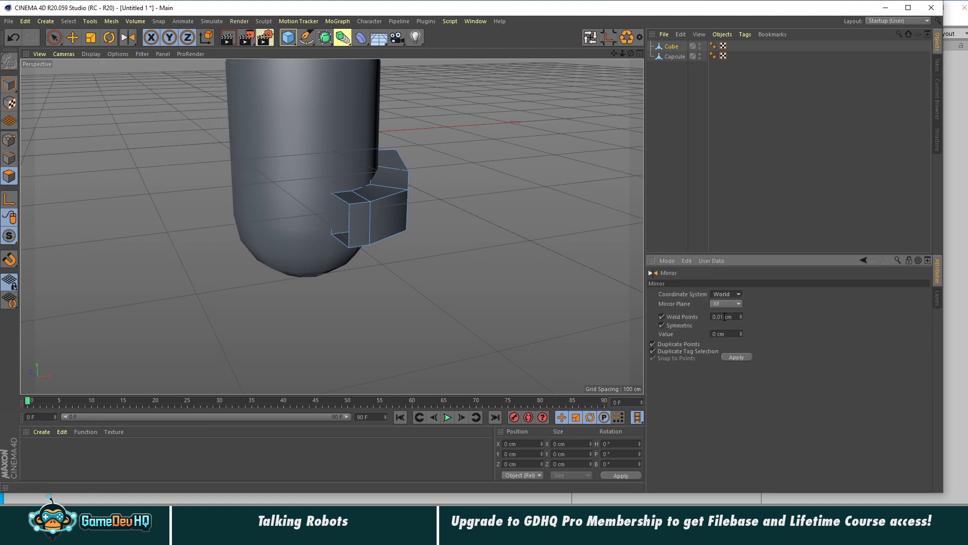
# Undo a trial XY mirror and mirror the half strip across the world ZY plane with welded points.
pyautogui.click(736, 358)
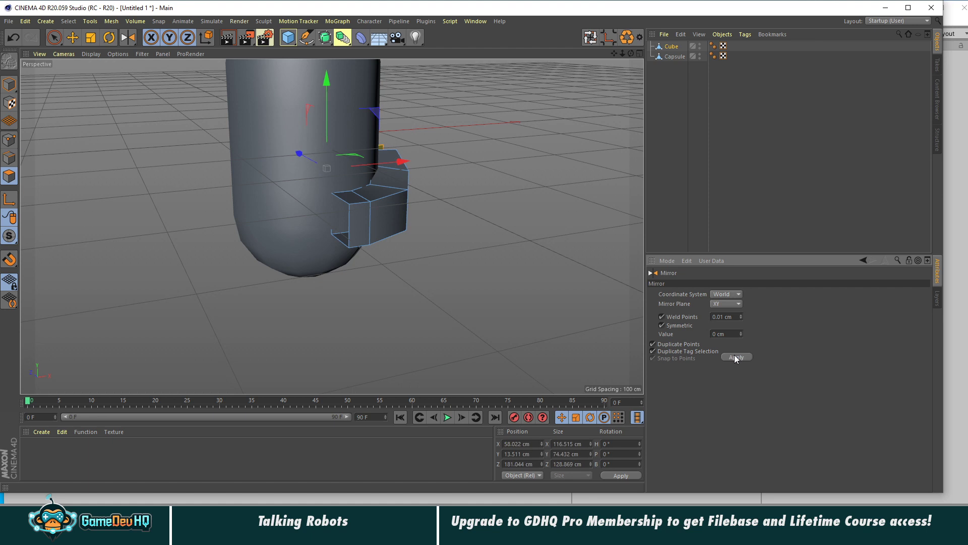
pyautogui.hotkey('ctrl', 'z')
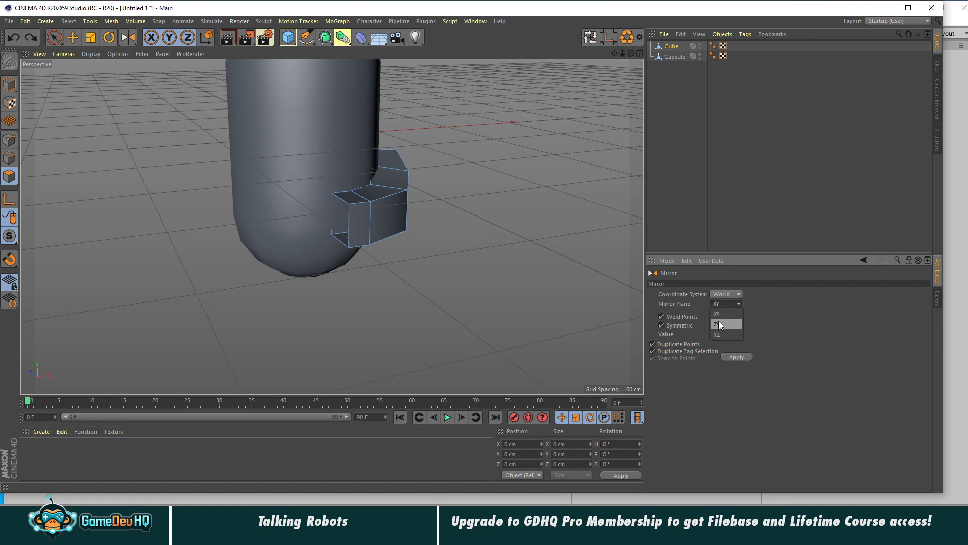
pyautogui.click(735, 357)
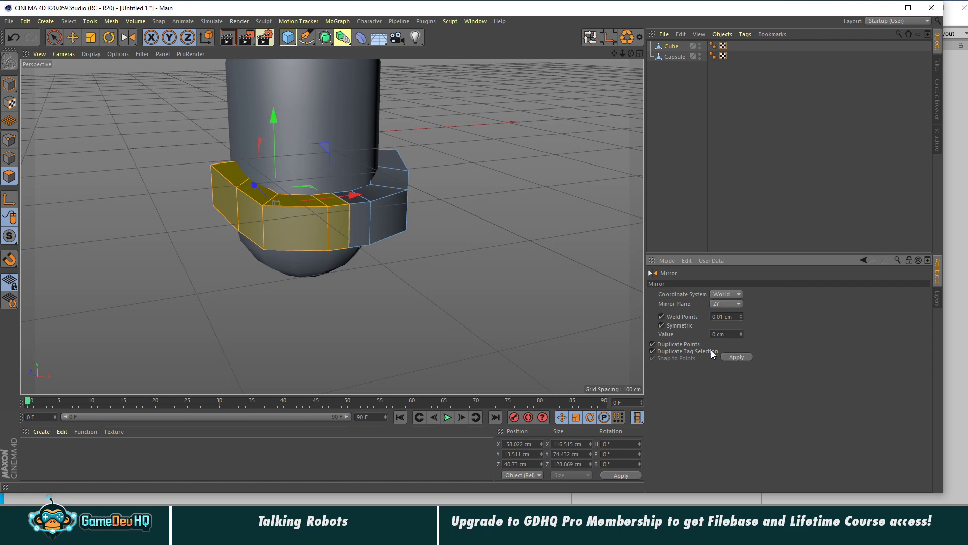
pyautogui.click(10, 85)
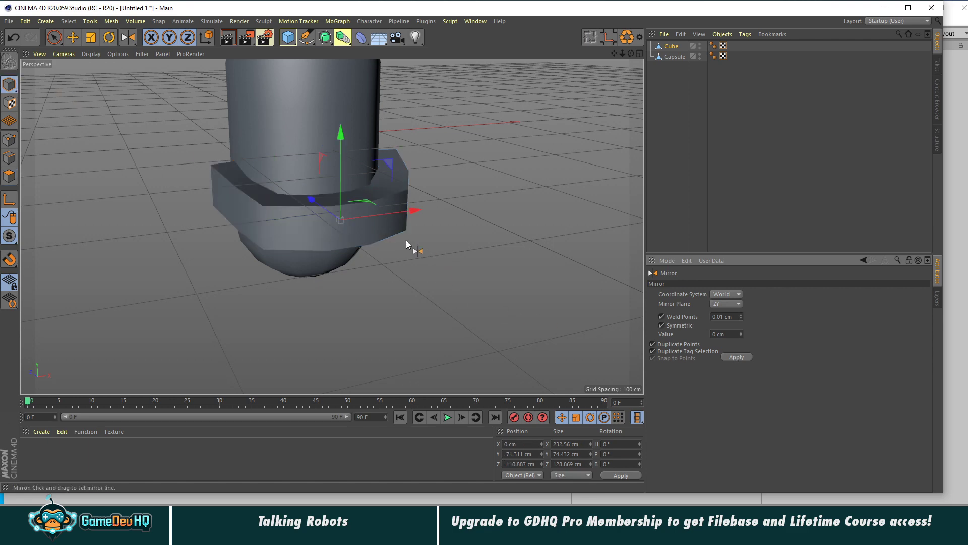
pyautogui.keyDown('alt'); pyautogui.moveTo(406, 241); pyautogui.dragTo(423, 323); pyautogui.keyUp('alt')
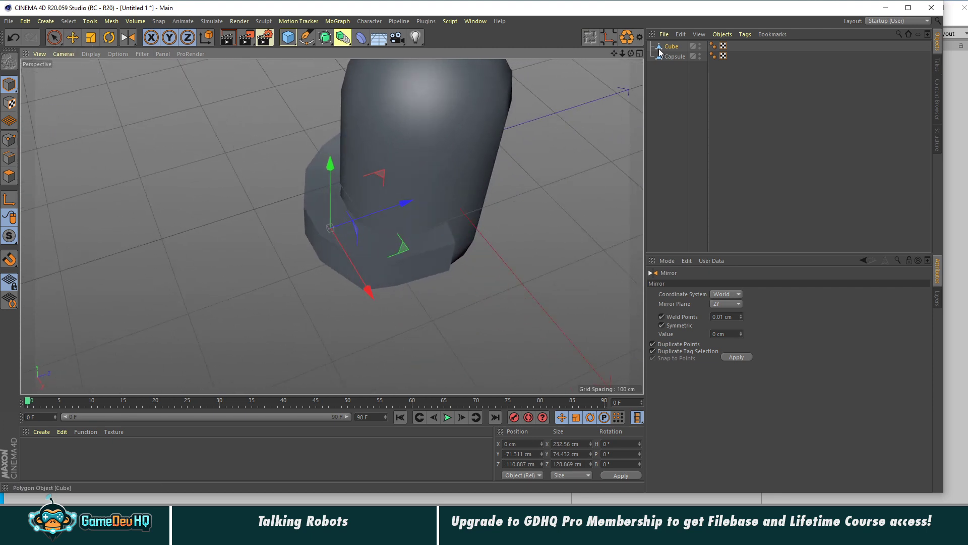
# Select the outer vertical edge at each end of the mirrored strip with Live Selection in edge mode.
pyautogui.click(9, 158)
pyautogui.moveTo(450, 255); pyautogui.dragTo(454, 257)
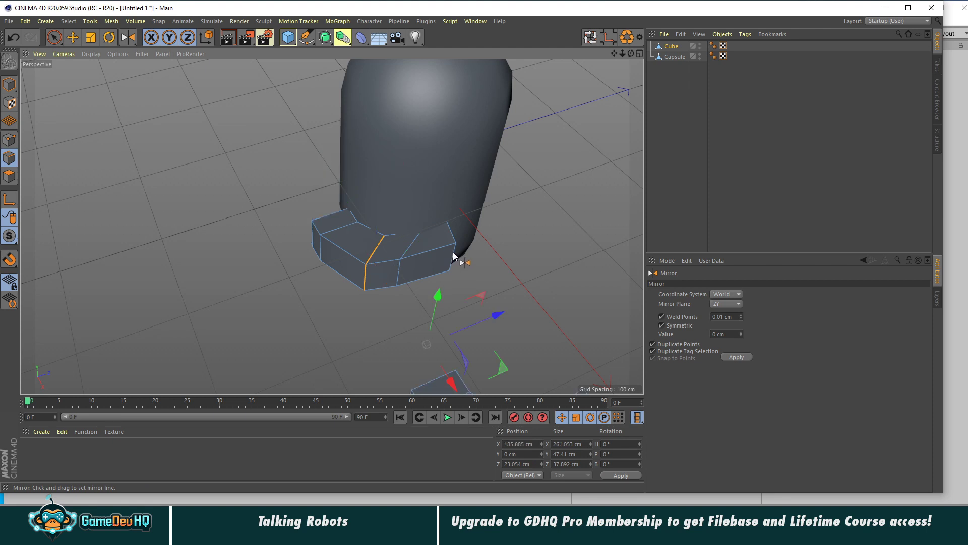
pyautogui.moveTo(317, 135); pyautogui.dragTo(323, 137)
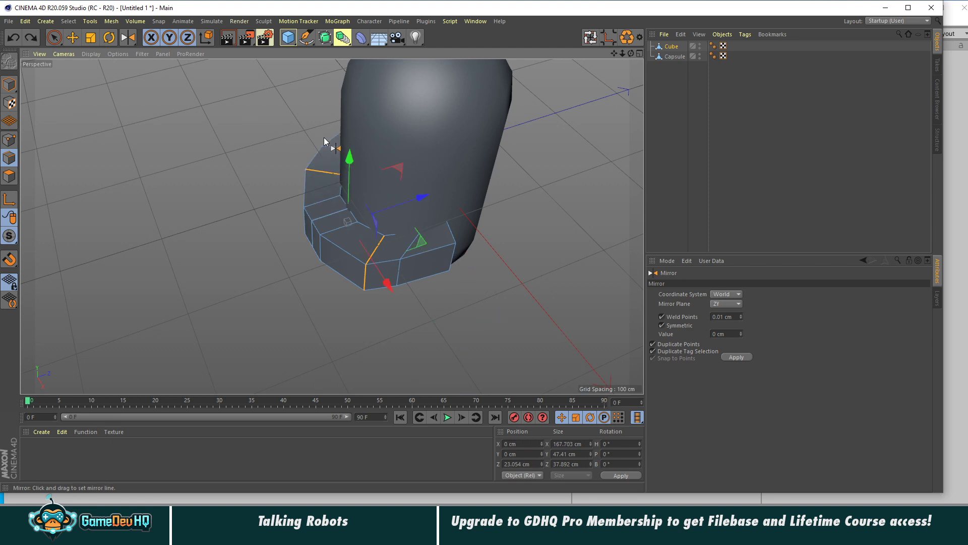
pyautogui.click(54, 36)
pyautogui.keyDown('alt'); pyautogui.moveTo(465, 269); pyautogui.dragTo(328, 224); pyautogui.keyUp('alt')
pyautogui.click(456, 255)
pyautogui.keyDown('alt'); pyautogui.moveTo(546, 261); pyautogui.dragTo(313, 242); pyautogui.keyUp('alt')
pyautogui.keyDown('shift'); pyautogui.click(544, 242); pyautogui.keyUp('shift')
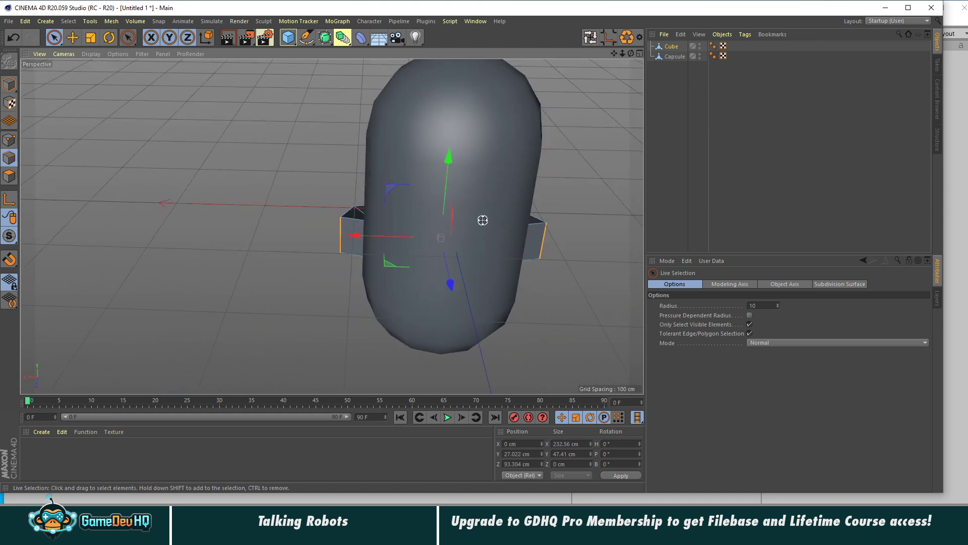
# Scale the two end edges inward along X to about 200 cm apart, working in the top view.
pyautogui.middleClick(483, 220)
pyautogui.middleClick(491, 139)
pyautogui.press('r')
pyautogui.press('t')
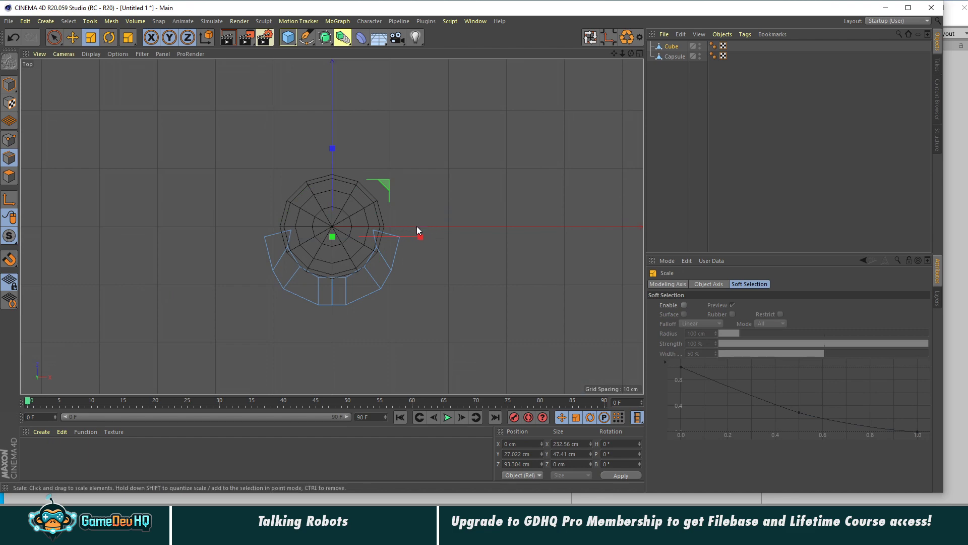
pyautogui.moveTo(420, 236); pyautogui.dragTo(386, 236)
pyautogui.middleClick(385, 236)
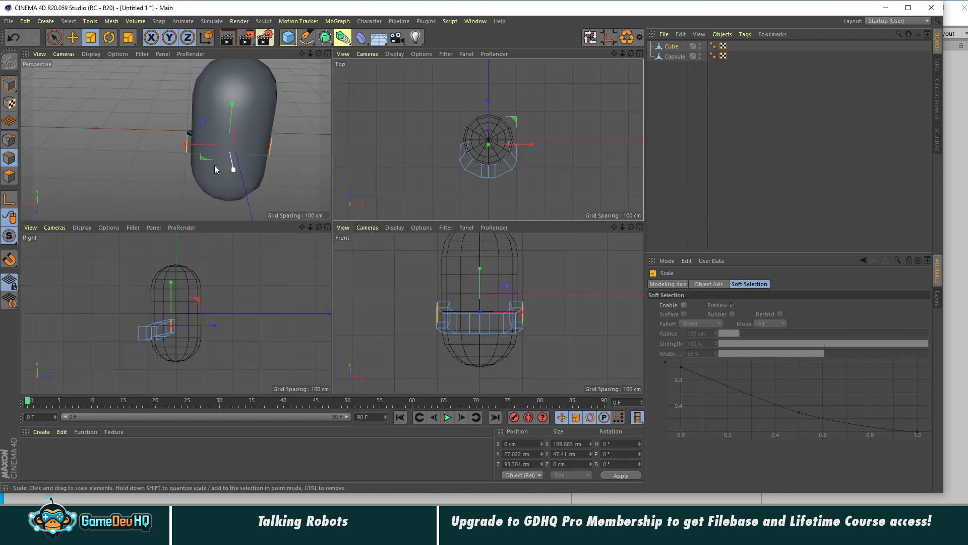
# Lower the whole mouth strip along the capsule to about Y -89 cm in model mode.
pyautogui.middleClick(213, 165)
pyautogui.keyDown('alt'); pyautogui.moveTo(262, 189); pyautogui.dragTo(89, 95); pyautogui.keyUp('alt')
pyautogui.press('e')
pyautogui.click(9, 84)
pyautogui.moveTo(235, 176); pyautogui.dragTo(239, 199)
pyautogui.keyDown('alt'); pyautogui.moveTo(239, 199); pyautogui.dragTo(305, 199, button='right'); pyautogui.keyUp('alt')
pyautogui.keyDown('alt'); pyautogui.moveTo(305, 199); pyautogui.dragTo(355, 199, button='middle'); pyautogui.keyUp('alt')
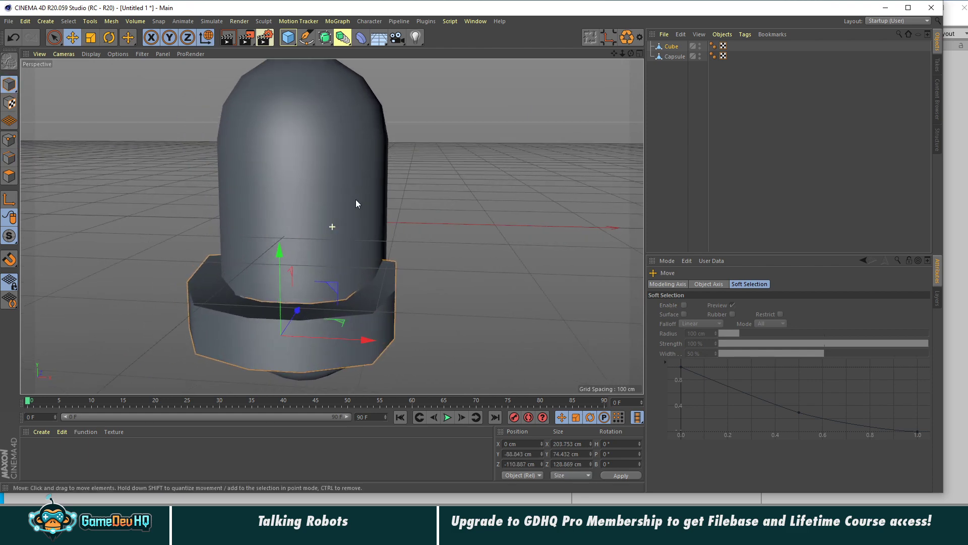
pyautogui.keyDown('alt'); pyautogui.moveTo(356, 199); pyautogui.dragTo(365, 214); pyautogui.keyUp('alt')
pyautogui.keyDown('alt'); pyautogui.moveTo(340, 199); pyautogui.dragTo(310, 191, button='right'); pyautogui.keyUp('alt')
pyautogui.keyDown('alt'); pyautogui.moveTo(310, 190); pyautogui.dragTo(293, 171); pyautogui.keyUp('alt')
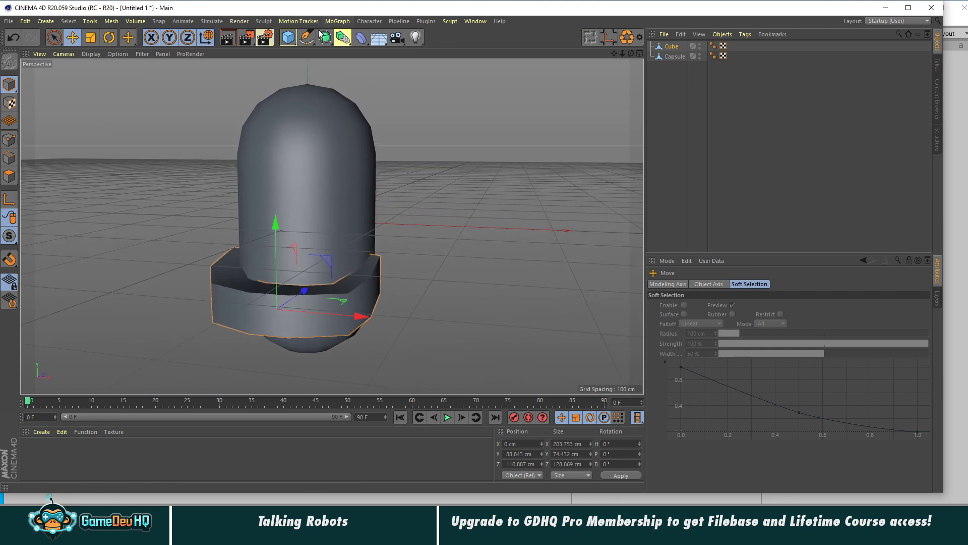
# Add a sphere, scale it down to about 111 cm across, and move it forward out of the capsule to about Z -122 cm.
pyautogui.click(288, 37)
pyautogui.click(473, 72)
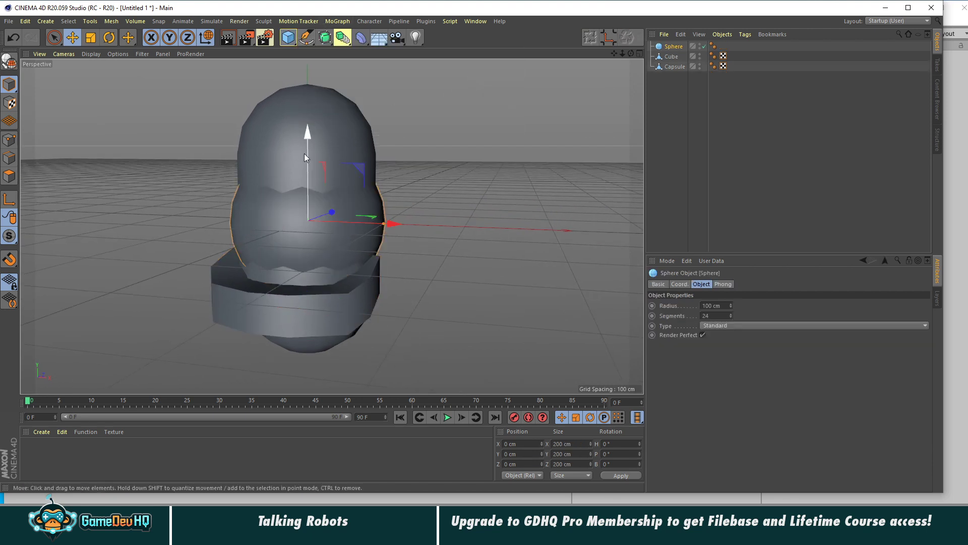
pyautogui.press('r')
pyautogui.press('t')
pyautogui.moveTo(464, 272); pyautogui.dragTo(310, 269)
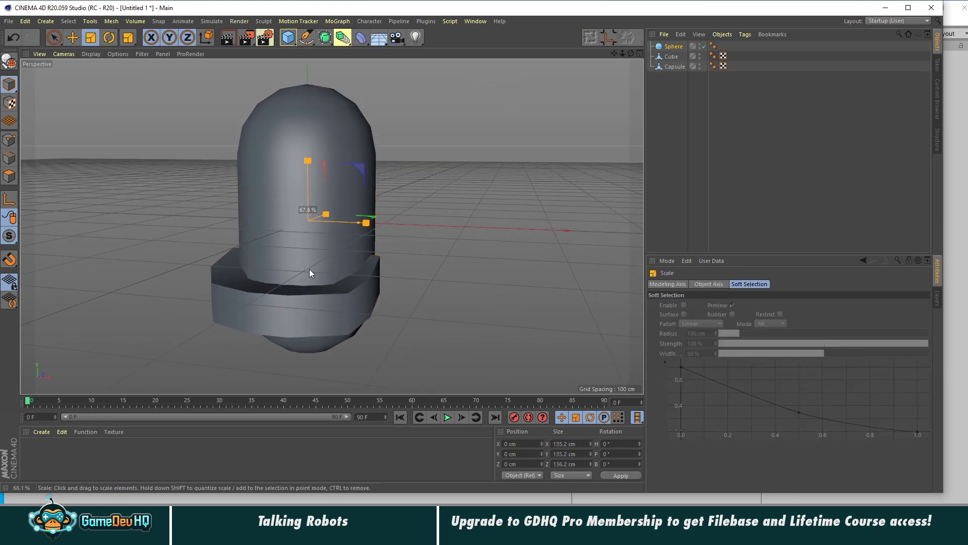
pyautogui.press('e')
pyautogui.moveTo(329, 211)
pyautogui.mouseDown()
pyautogui.moveTo(313, 216)
pyautogui.moveTo(335, 221)
pyautogui.mouseUp()
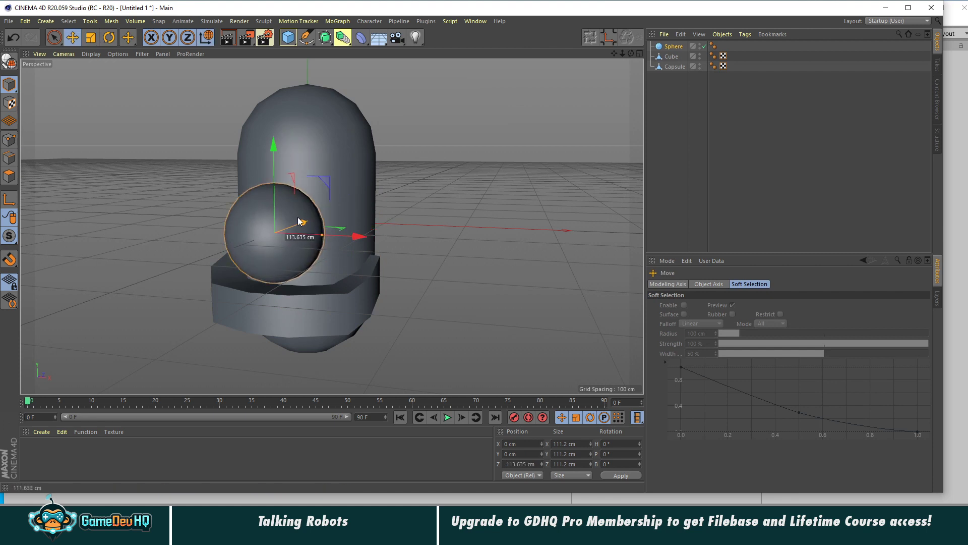
# Shrink the sphere uniformly to about 60 cm across and raise it to about Y 71 cm.
pyautogui.press('r')
pyautogui.press('t')
pyautogui.moveTo(440, 279); pyautogui.dragTo(219, 259)
pyautogui.press('e')
pyautogui.moveTo(267, 186); pyautogui.dragTo(277, 114)
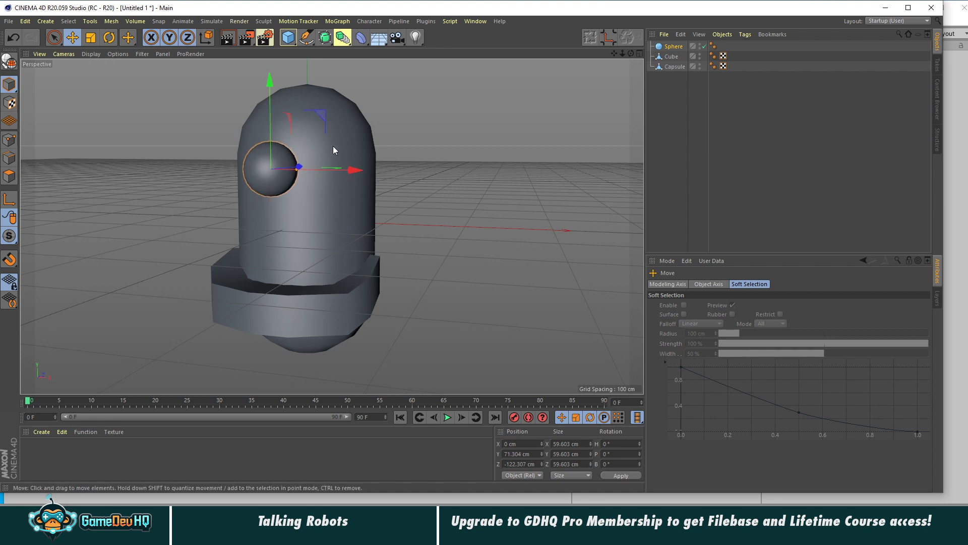
# In the front view, shift the sphere to about X -45 cm and place a duplicate of it at about X 45 cm.
pyautogui.middleClick(356, 177)
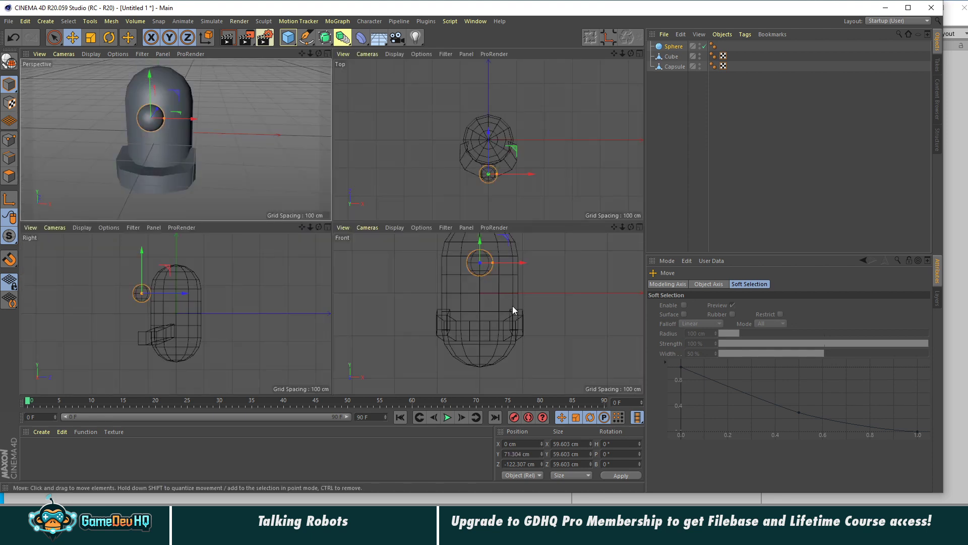
pyautogui.middleClick(513, 306)
pyautogui.keyDown('alt'); pyautogui.moveTo(317, 125); pyautogui.dragTo(370, 133, button='right'); pyautogui.keyUp('alt')
pyautogui.keyDown('alt'); pyautogui.moveTo(371, 133); pyautogui.dragTo(384, 151, button='middle'); pyautogui.keyUp('alt')
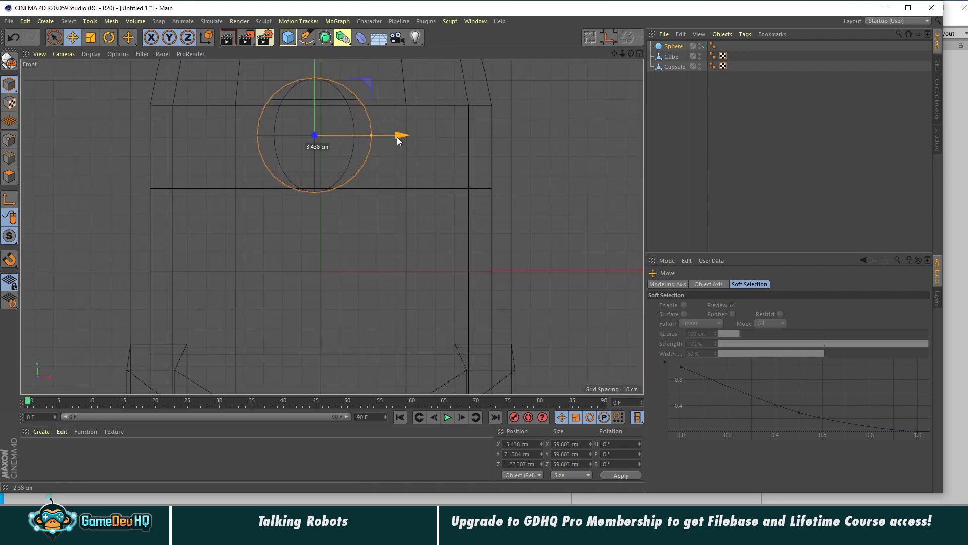
pyautogui.moveTo(401, 135); pyautogui.dragTo(325, 135)
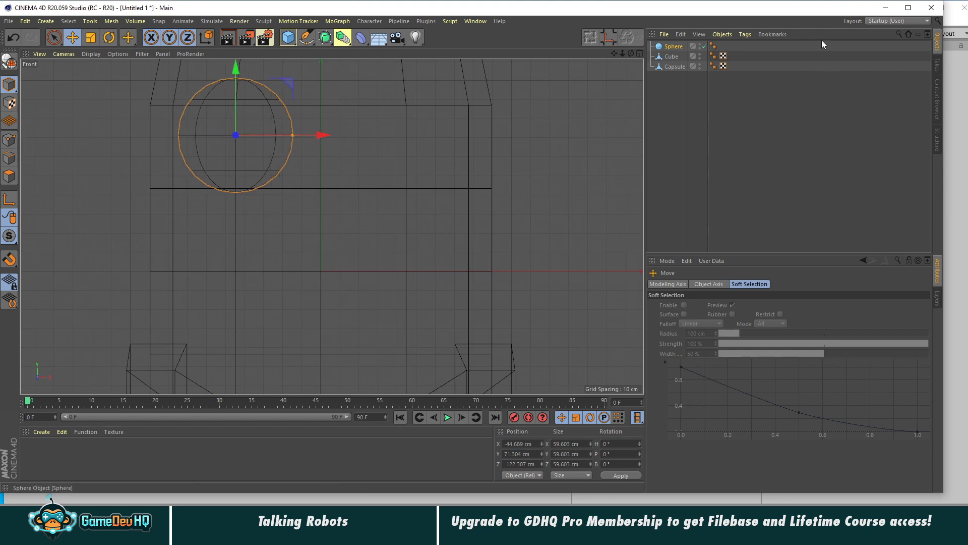
pyautogui.keyDown('ctrl'); pyautogui.moveTo(673, 46); pyautogui.dragTo(669, 44); pyautogui.keyUp('ctrl')
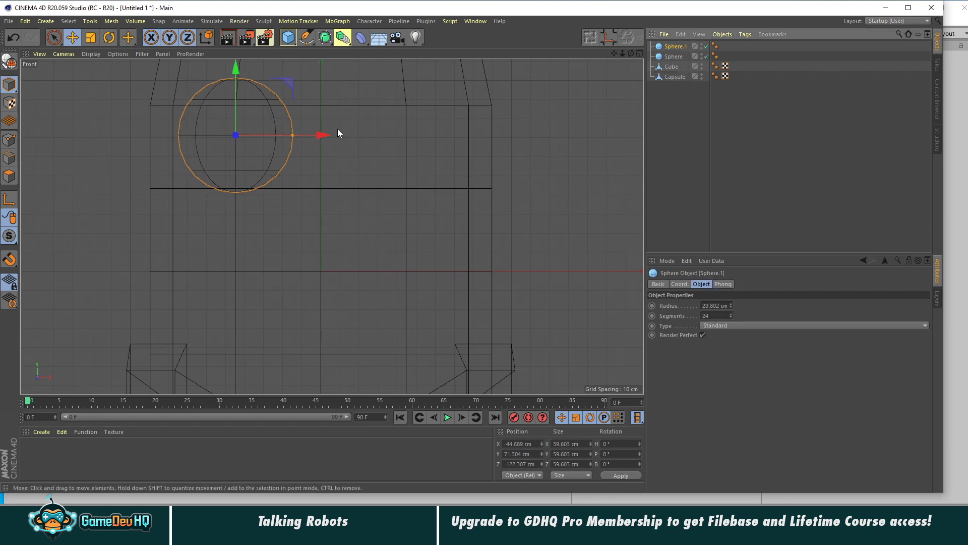
pyautogui.moveTo(322, 135); pyautogui.dragTo(488, 145)
# Select both spheres in the perspective view and push them back toward the capsule to about Z -86 cm.
pyautogui.middleClick(414, 184)
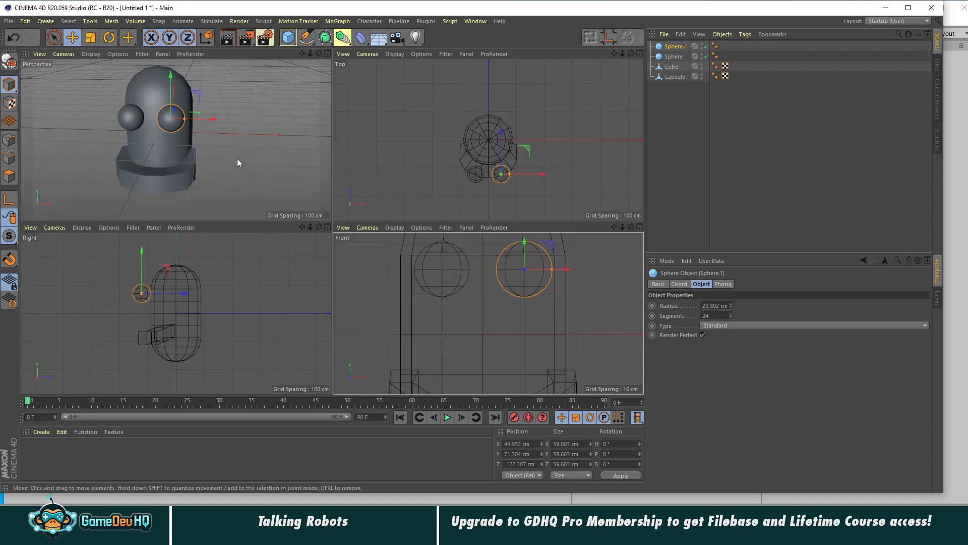
pyautogui.middleClick(189, 145)
pyautogui.keyDown('alt'); pyautogui.moveTo(262, 159); pyautogui.dragTo(214, 171); pyautogui.keyUp('alt')
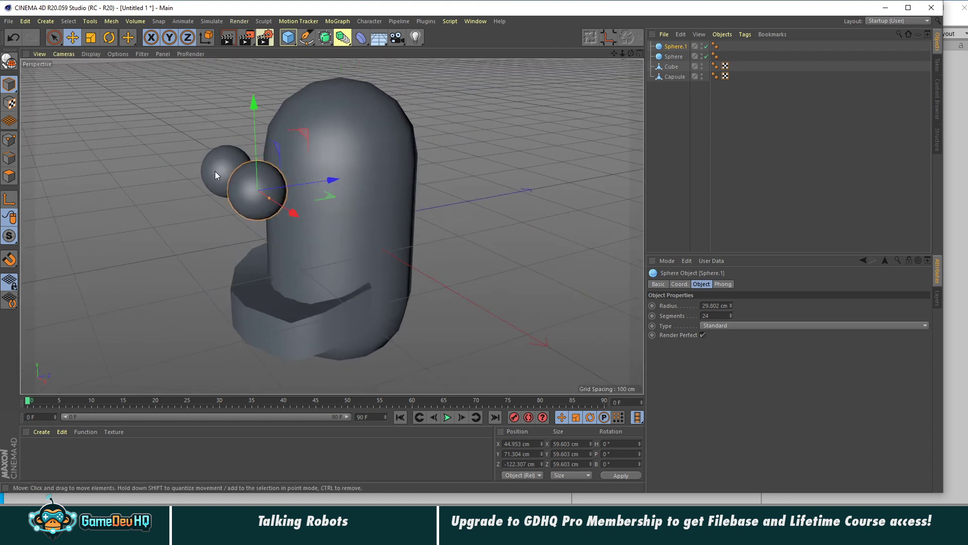
pyautogui.keyDown('shift'); pyautogui.click(220, 155); pyautogui.keyUp('shift')
pyautogui.moveTo(295, 171); pyautogui.dragTo(326, 165)
# Set the segments of both eye spheres to 12.
pyautogui.keyDown('alt'); pyautogui.moveTo(286, 193); pyautogui.dragTo(315, 186); pyautogui.keyUp('alt')
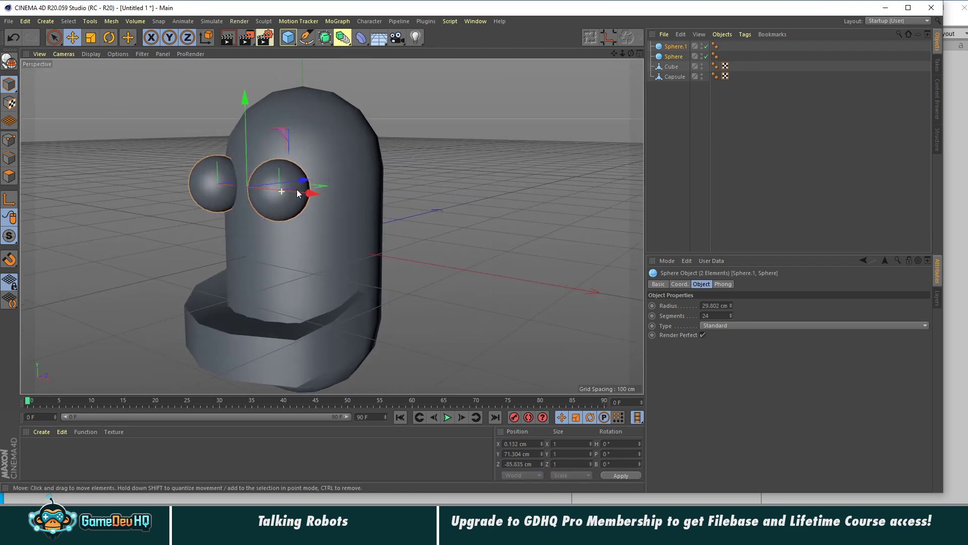
pyautogui.scroll(3, 298, 188)
pyautogui.keyDown('alt'); pyautogui.moveTo(287, 187); pyautogui.dragTo(335, 175, button='middle'); pyautogui.keyUp('alt')
pyautogui.moveTo(335, 176)
pyautogui.keyDown('alt'); pyautogui.mouseDown()
pyautogui.moveTo(348, 175)
pyautogui.moveTo(323, 172)
pyautogui.mouseUp(); pyautogui.keyUp('alt')
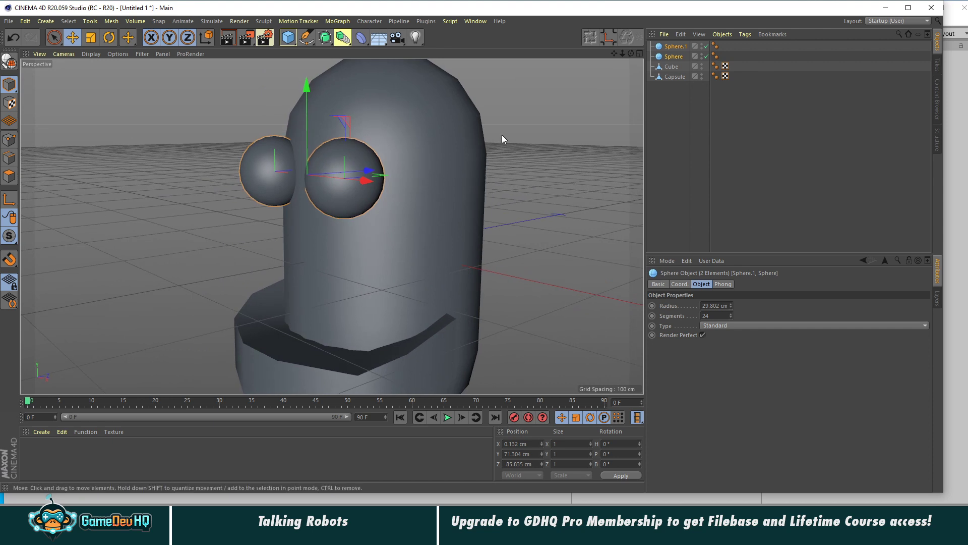
pyautogui.click(675, 51)
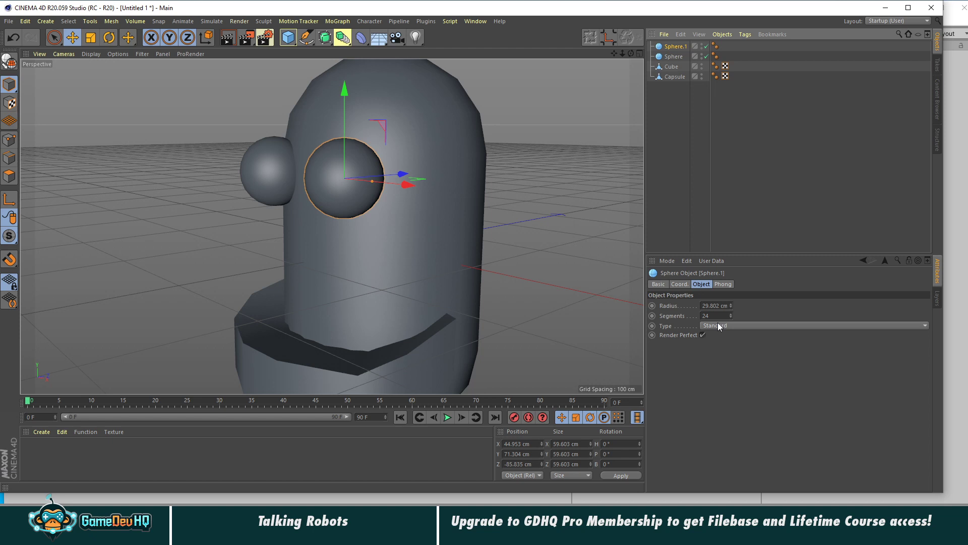
pyautogui.keyDown('ctrl'); pyautogui.click(674, 56); pyautogui.keyUp('ctrl')
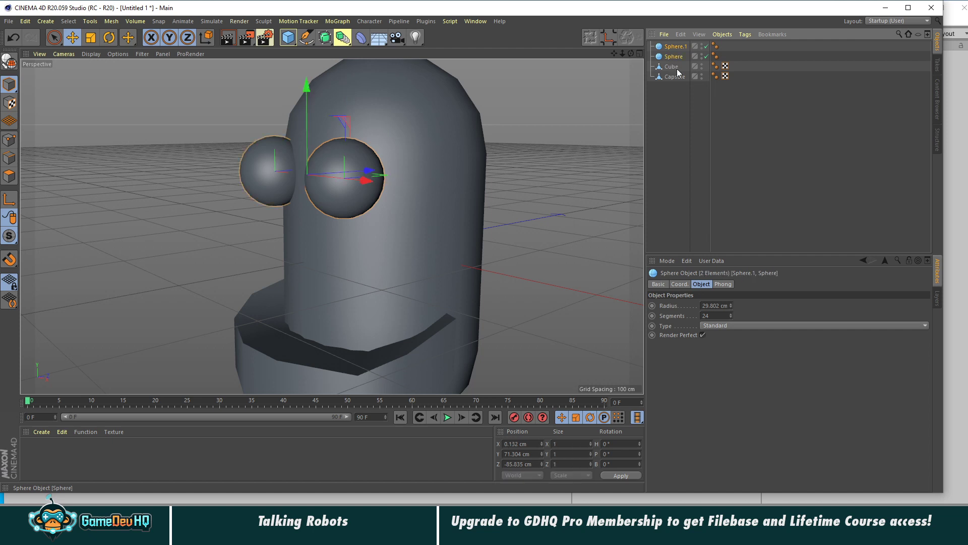
pyautogui.click(717, 315)
pyautogui.write('12')
pyautogui.press('Return')
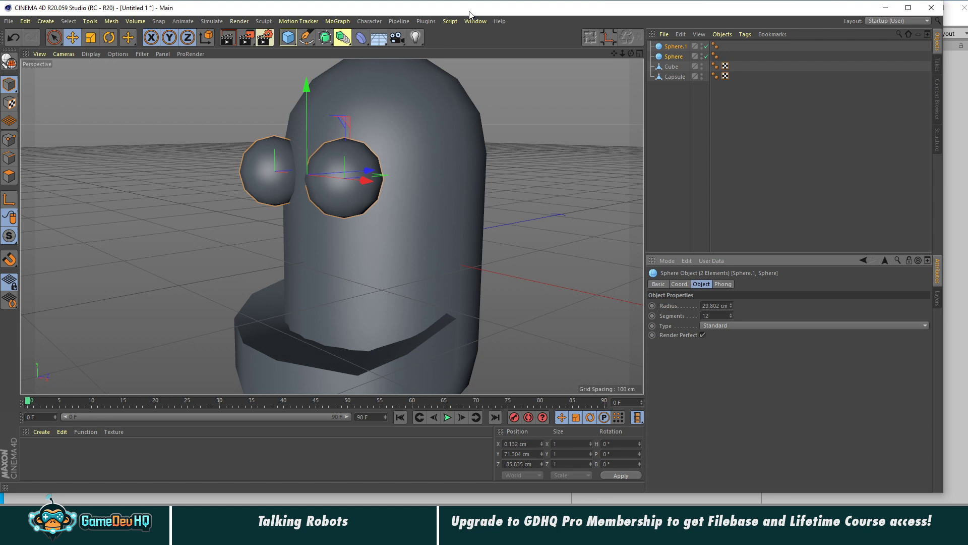
# Convert both eye spheres to editable polygon objects.
pyautogui.scroll(2, 343, 152)
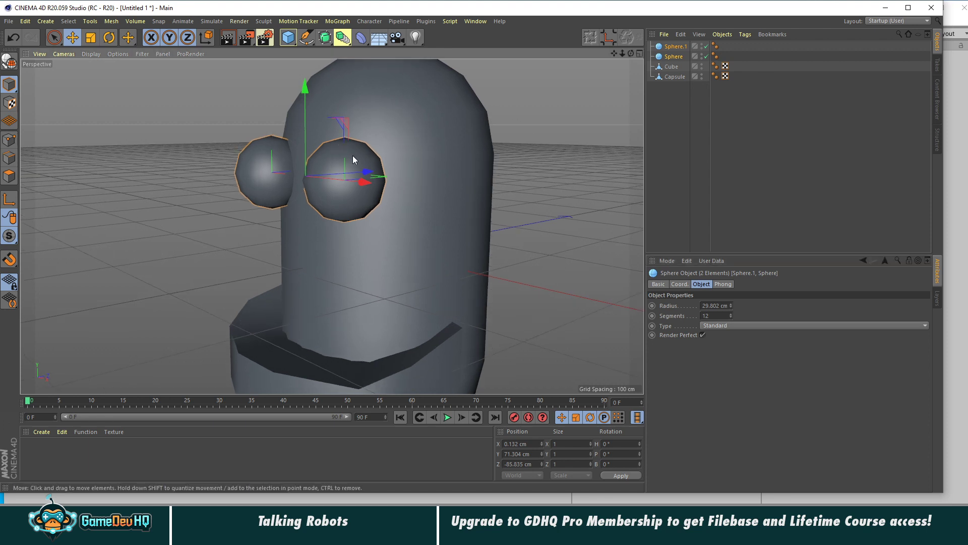
pyautogui.press('c')
pyautogui.keyDown('alt'); pyautogui.moveTo(322, 169); pyautogui.dragTo(391, 175); pyautogui.keyUp('alt')
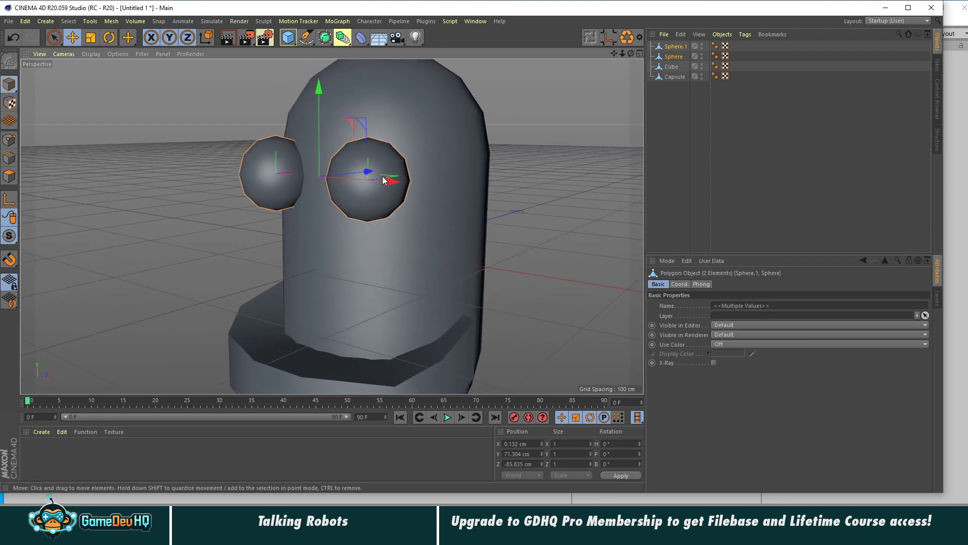
# Switch the perspective view's display to Gouraud Shading (Lines).
pyautogui.click(93, 54)
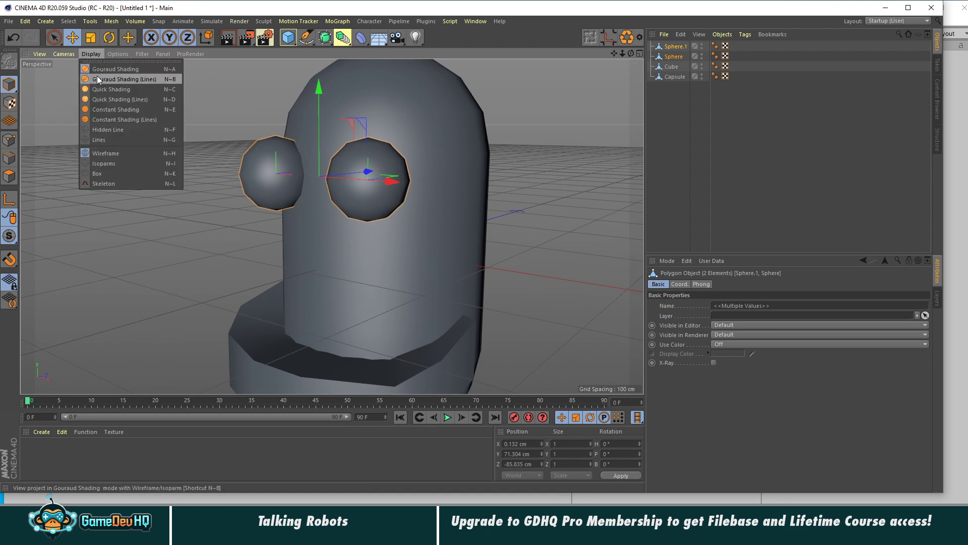
pyautogui.click(98, 78)
pyautogui.keyDown('alt'); pyautogui.moveTo(404, 185); pyautogui.dragTo(447, 191); pyautogui.keyUp('alt')
pyautogui.keyDown('alt'); pyautogui.moveTo(446, 192); pyautogui.dragTo(405, 194, button='right'); pyautogui.keyUp('alt')
pyautogui.keyDown('alt'); pyautogui.moveTo(355, 148); pyautogui.dragTo(407, 153, button='right'); pyautogui.keyUp('alt')
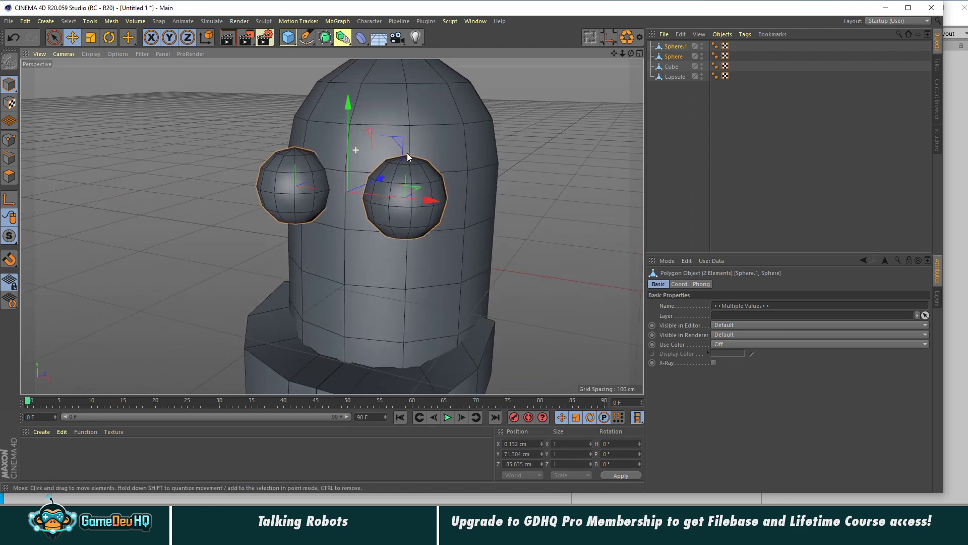
pyautogui.keyDown('alt'); pyautogui.moveTo(407, 153); pyautogui.dragTo(371, 146); pyautogui.keyUp('alt')
# Rename the duplicated sphere at positive X as R_Eye.
pyautogui.click(657, 145)
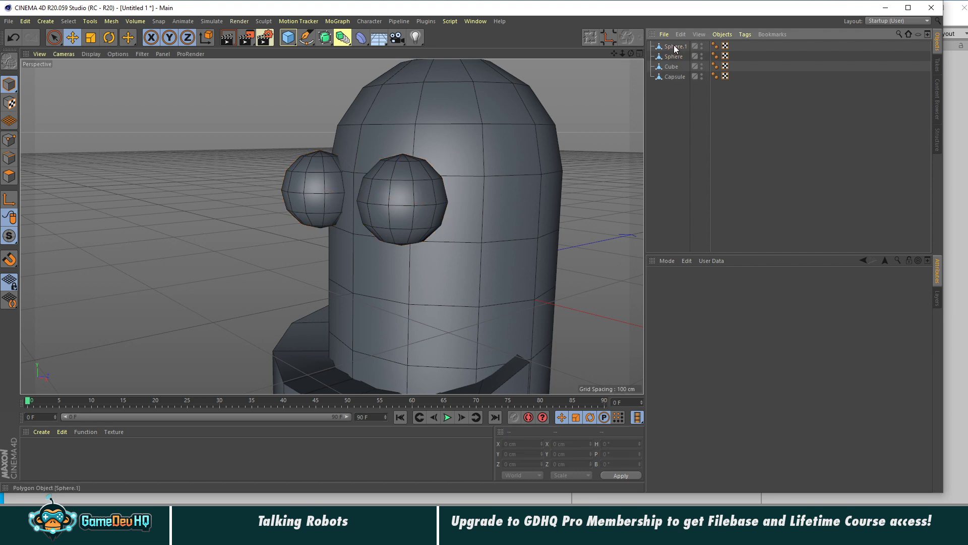
pyautogui.click(674, 46)
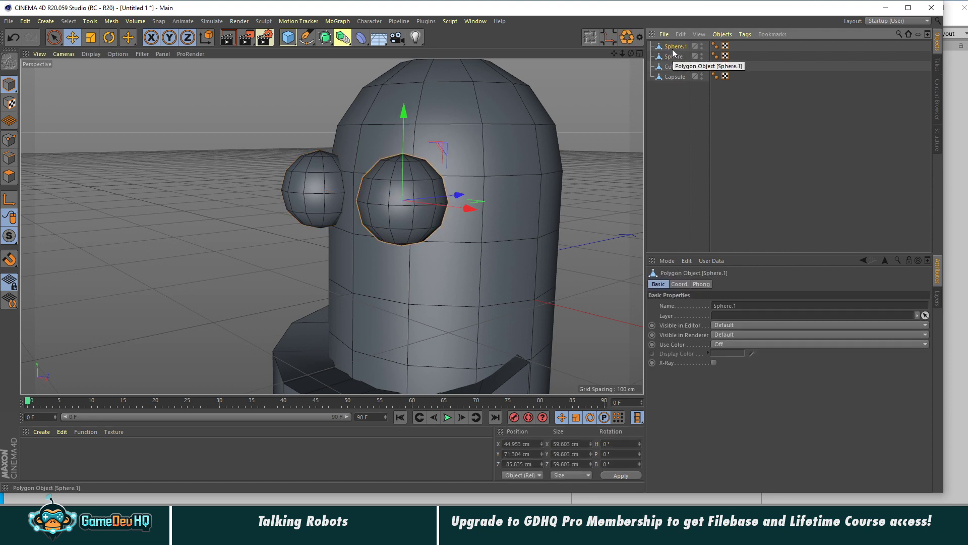
pyautogui.moveTo(671, 50); pyautogui.dragTo(668, 44)
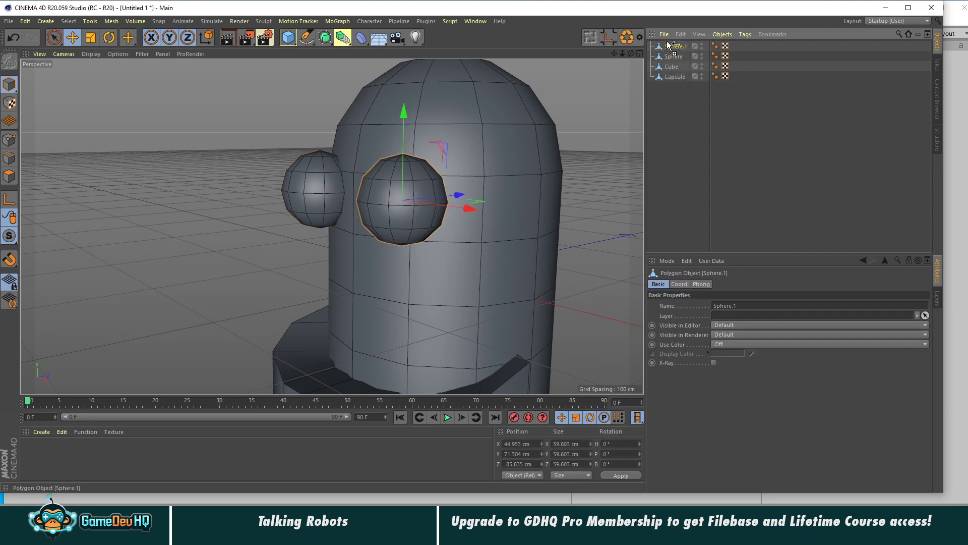
pyautogui.doubleClick(674, 46)
pyautogui.write('R')
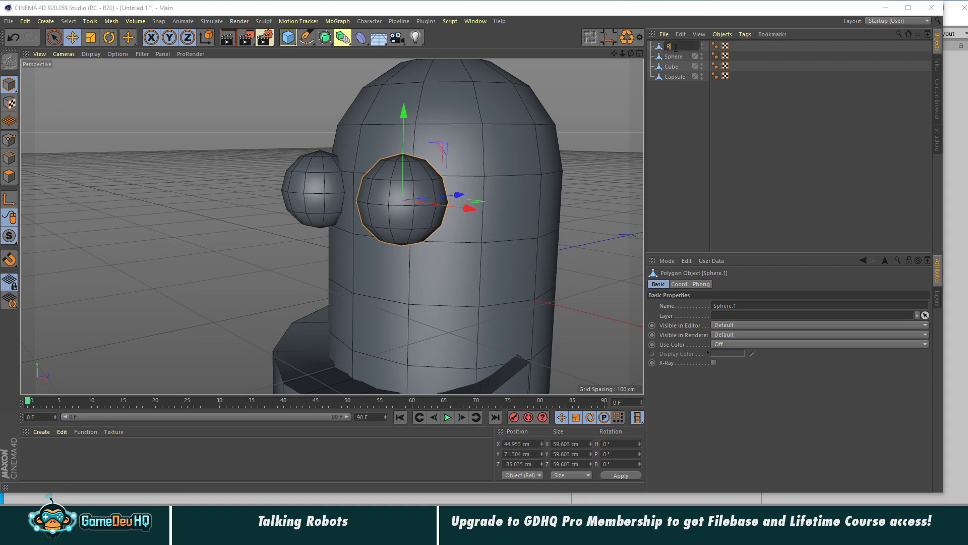
pyautogui.write('_Eye')
pyautogui.press('Return')
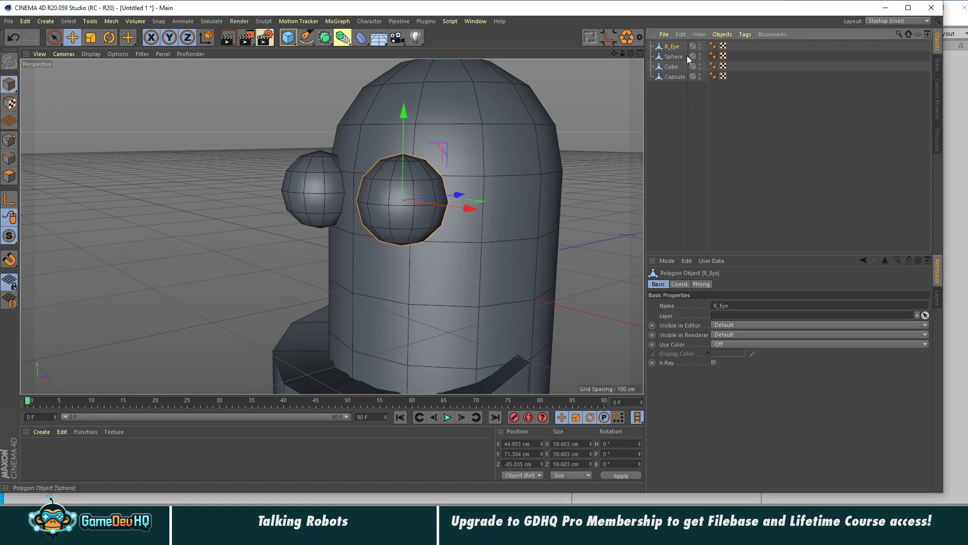
# Rename the remaining eye sphere as L_Eye.
pyautogui.click(671, 58)
pyautogui.doubleClick(672, 57)
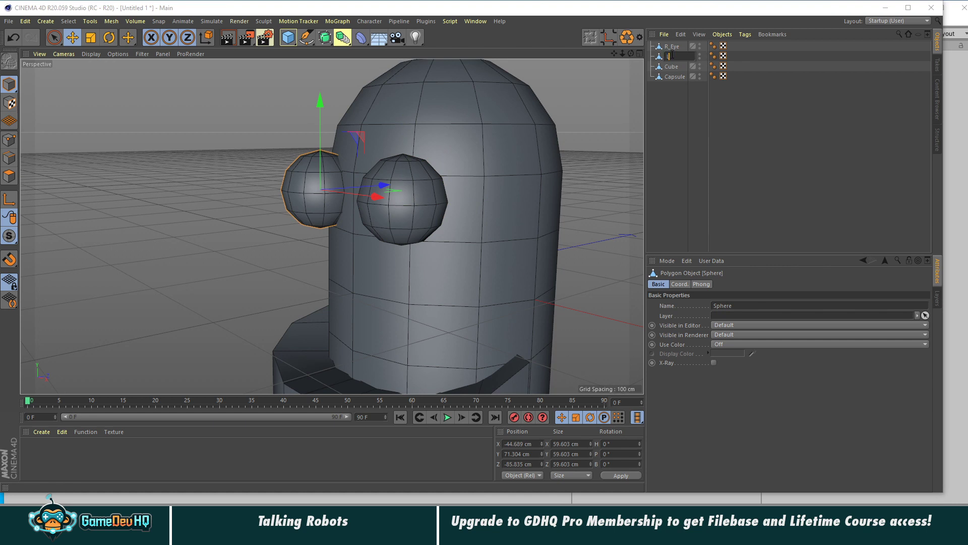
pyautogui.write('L_Eye')
pyautogui.press('Return')
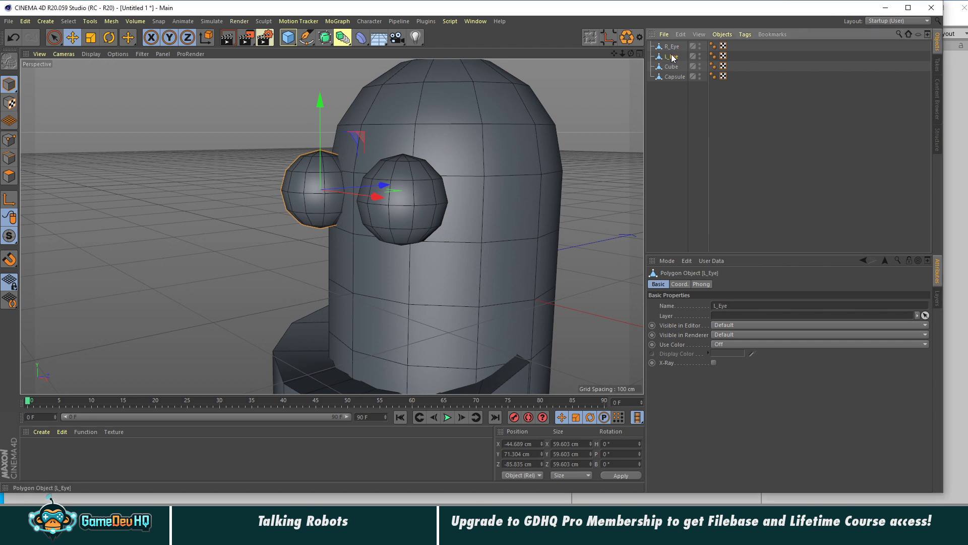
# Duplicate L_Eye as a child of itself and name the copy L_Eye_Lid_Top.
pyautogui.keyDown('ctrl'); pyautogui.moveTo(674, 61); pyautogui.dragTo(676, 59); pyautogui.keyUp('ctrl')
pyautogui.doubleClick(677, 67)
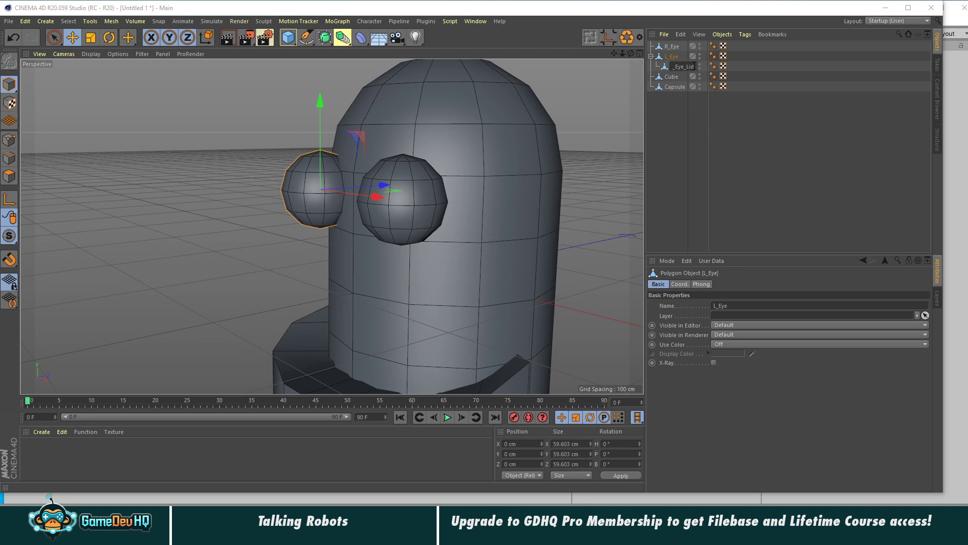
pyautogui.write('_Lid_Top')
pyautogui.press('Return')
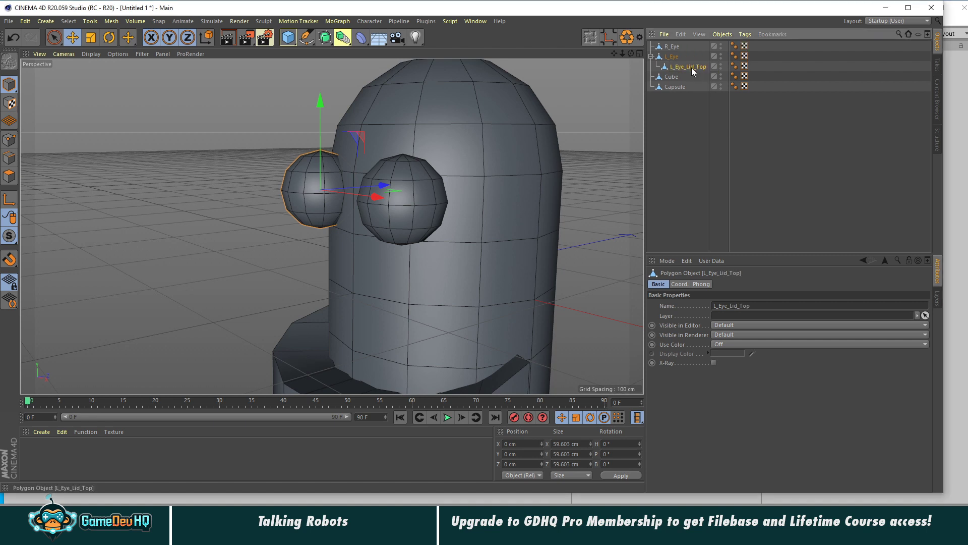
# Duplicate L_Eye_Lid_Top under L_Eye and rename the copy as L_Eye_Lid_Bottom.
pyautogui.keyDown('ctrl'); pyautogui.moveTo(693, 71); pyautogui.dragTo(690, 73); pyautogui.keyUp('ctrl')
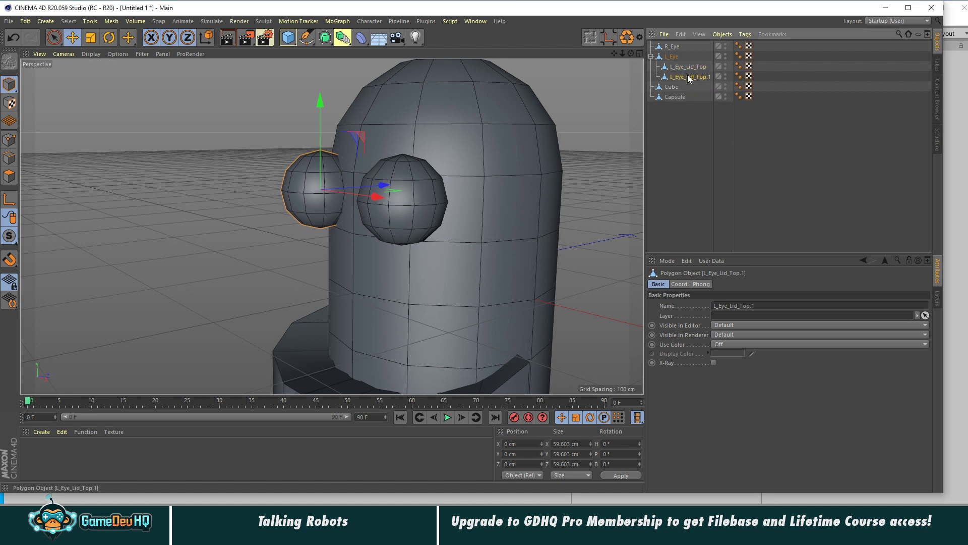
pyautogui.doubleClick(689, 76)
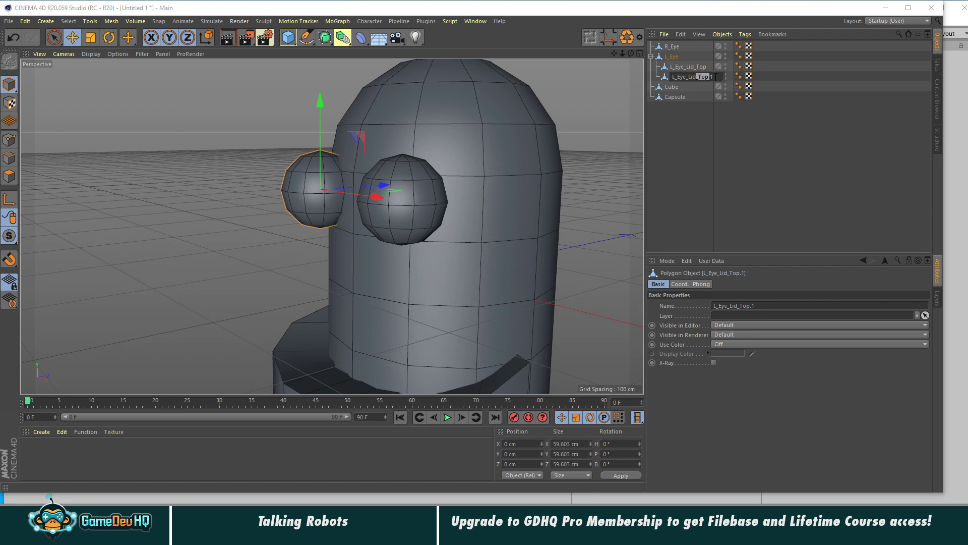
pyautogui.write('L_Eye_Lid_Bottom')
pyautogui.press('Return')
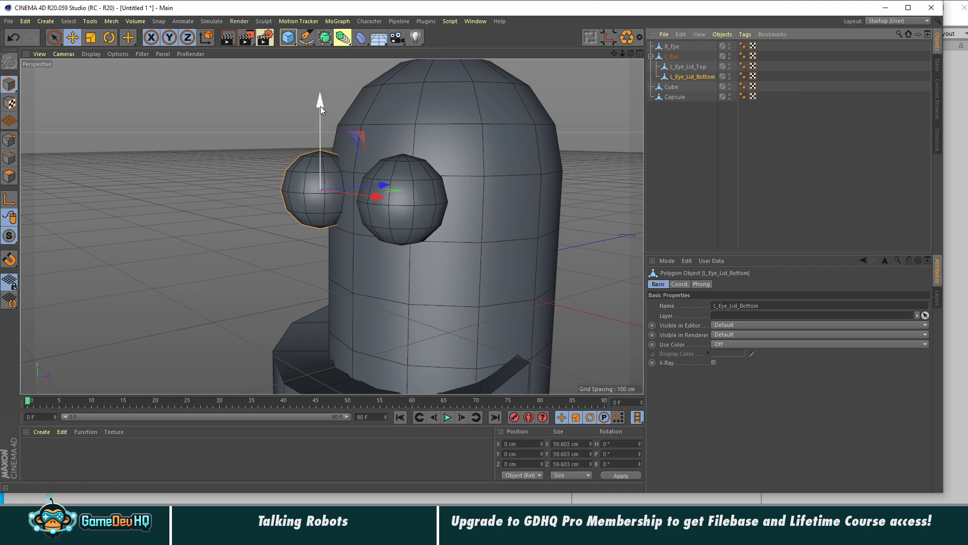
# Scale both left eyelid spheres up together to about 76 cm across.
pyautogui.keyDown('ctrl'); pyautogui.click(683, 68); pyautogui.keyUp('ctrl')
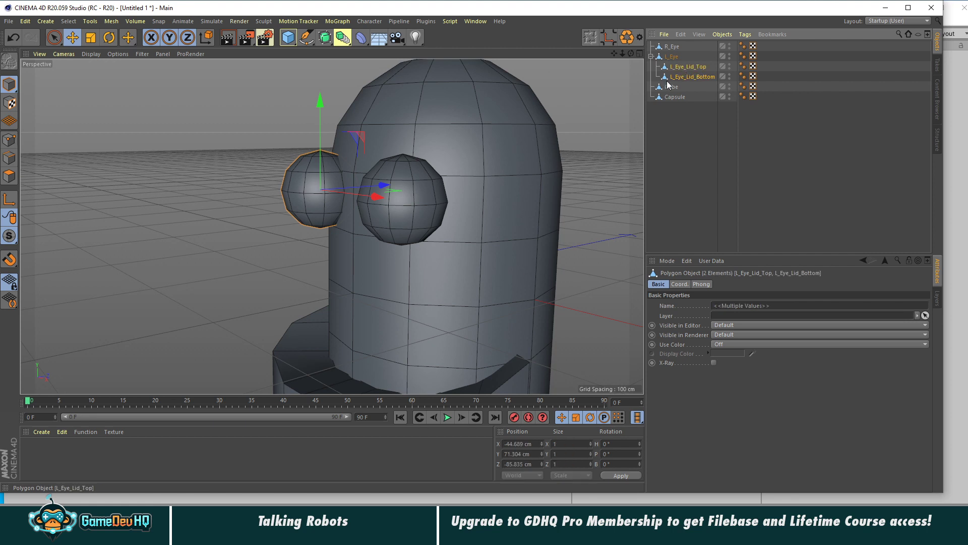
pyautogui.press('r')
pyautogui.press('t')
pyautogui.moveTo(316, 259); pyautogui.dragTo(448, 264)
pyautogui.press('e')
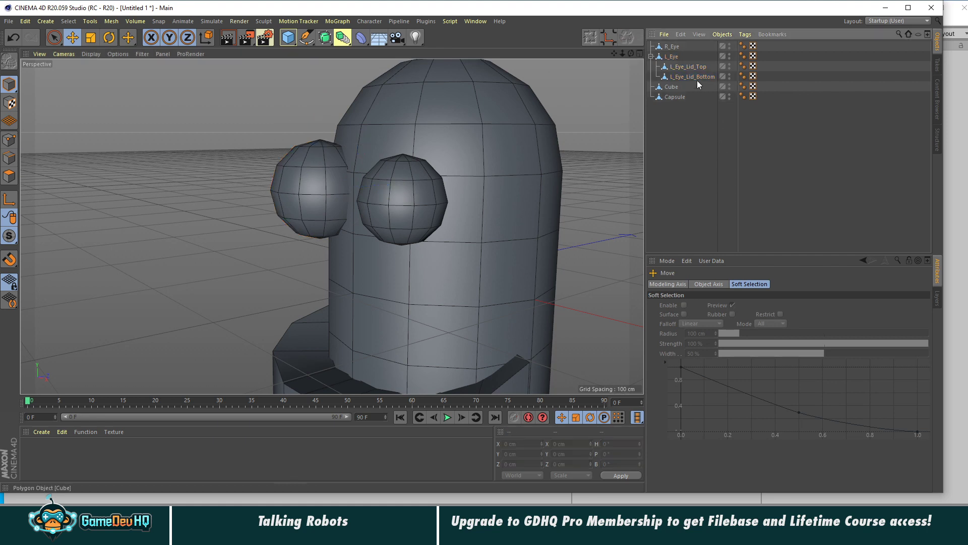
# Delete the lower half of L_Eye_Lid_Top by loop-selecting its polygon rings below the middle.
pyautogui.click(682, 66)
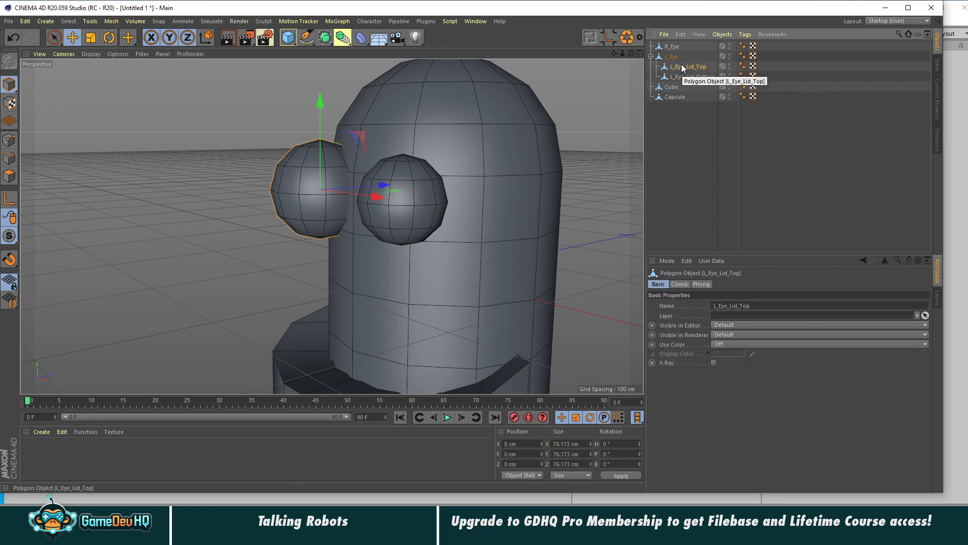
pyautogui.click(9, 176)
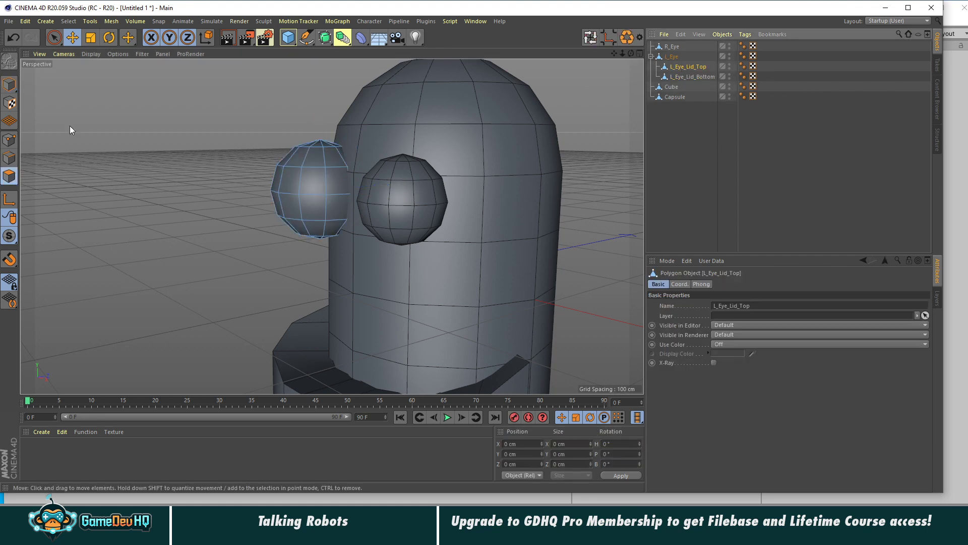
pyautogui.press('u')
pyautogui.press('l')
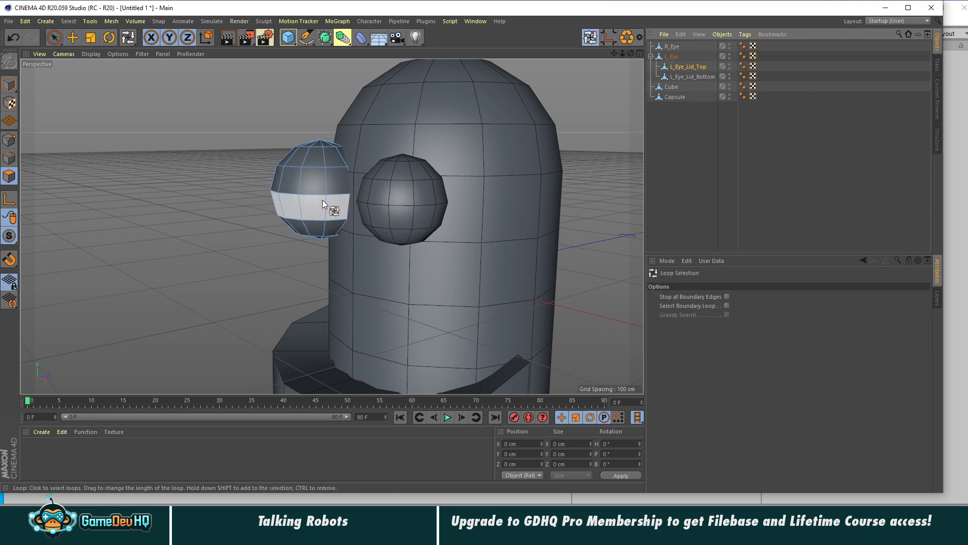
pyautogui.moveTo(323, 201); pyautogui.dragTo(324, 240)
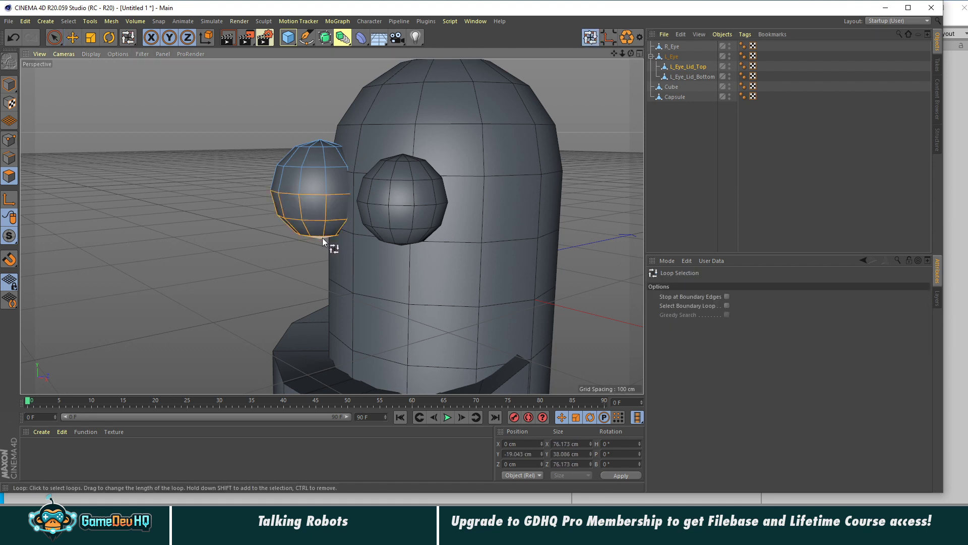
pyautogui.press('Delete')
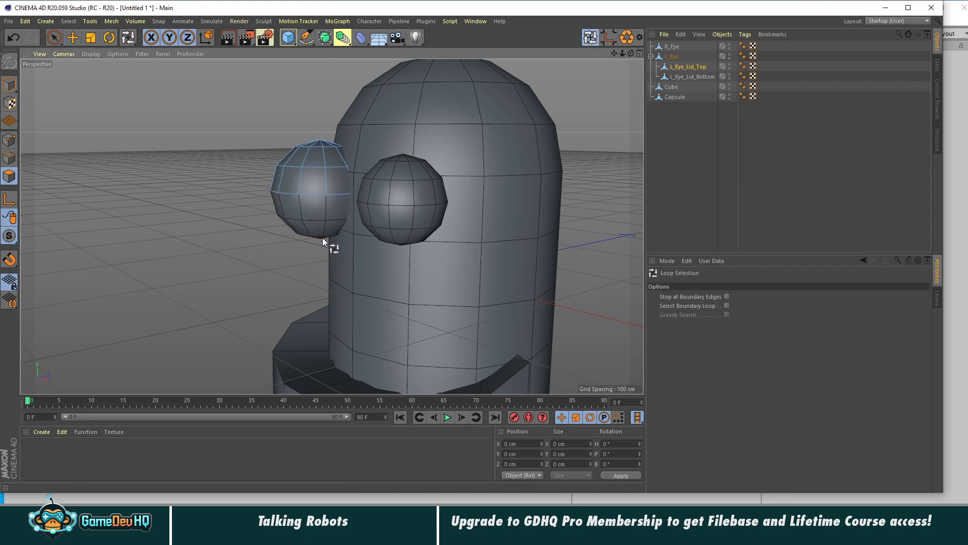
# Delete the upper half of L_Eye_Lid_Bottom by loop-selecting its polygon rings above the middle, and return to model mode.
pyautogui.click(694, 76)
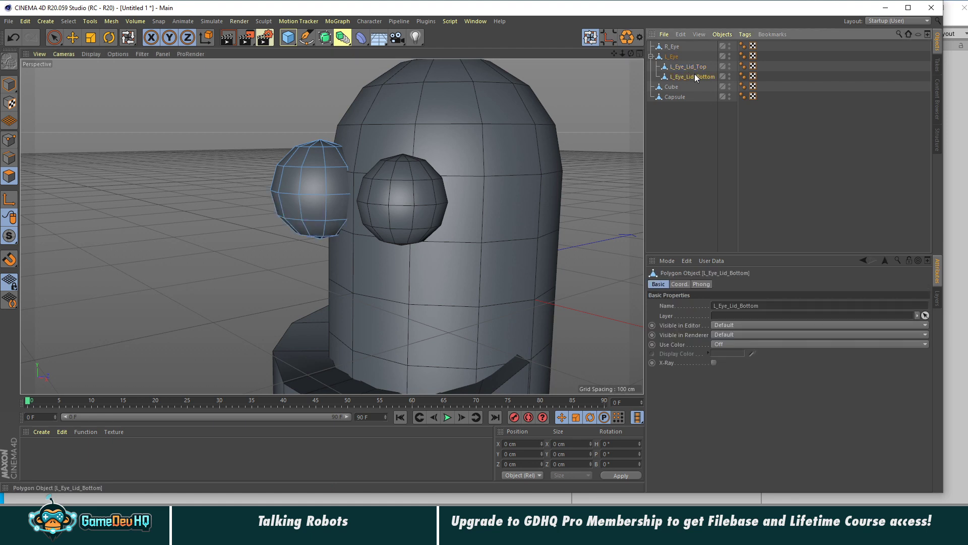
pyautogui.click(327, 203)
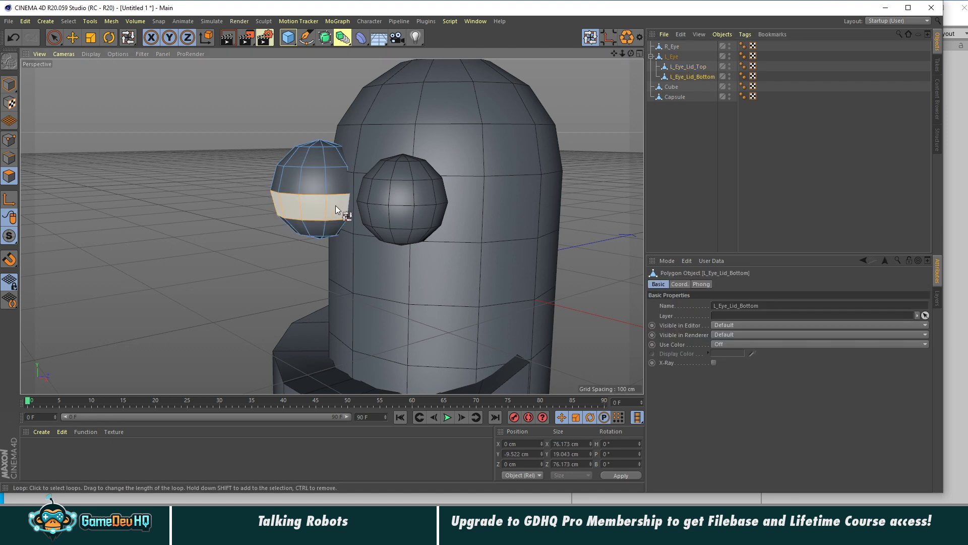
pyautogui.moveTo(325, 218); pyautogui.dragTo(321, 143)
pyautogui.press('Delete')
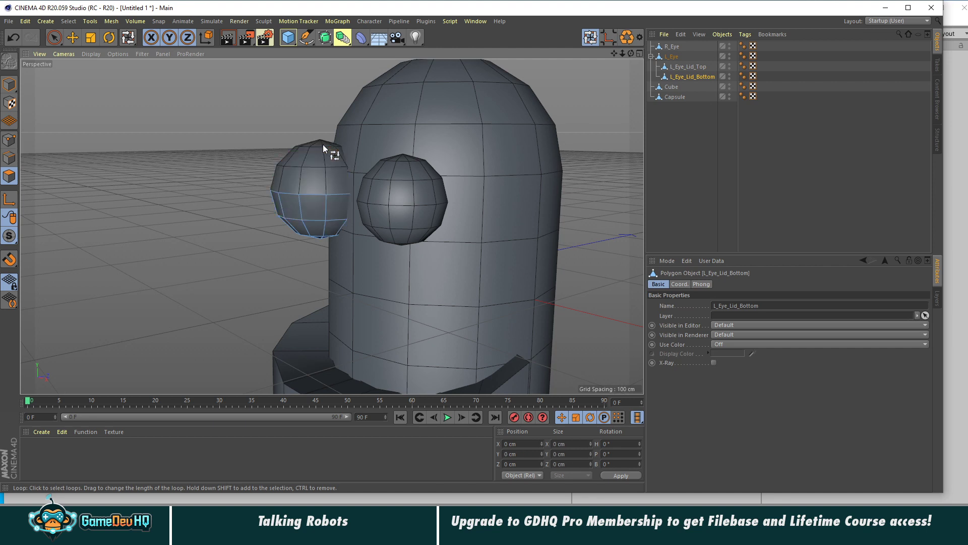
pyautogui.click(11, 85)
pyautogui.keyDown('alt'); pyautogui.moveTo(334, 176); pyautogui.dragTo(547, 171); pyautogui.keyUp('alt')
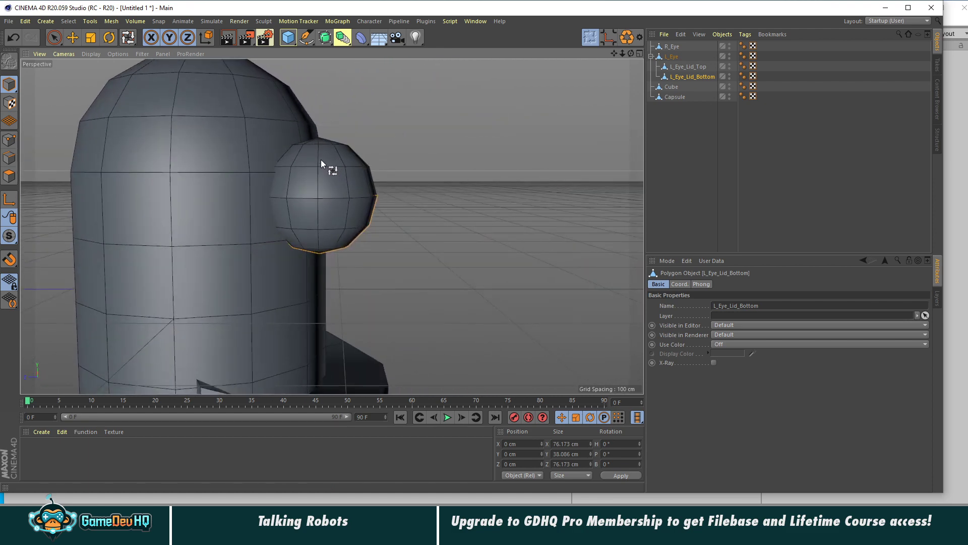
# Copy both left eyelids under R_Eye and move the copies over that eye, to about 45 cm in X.
pyautogui.click(54, 37)
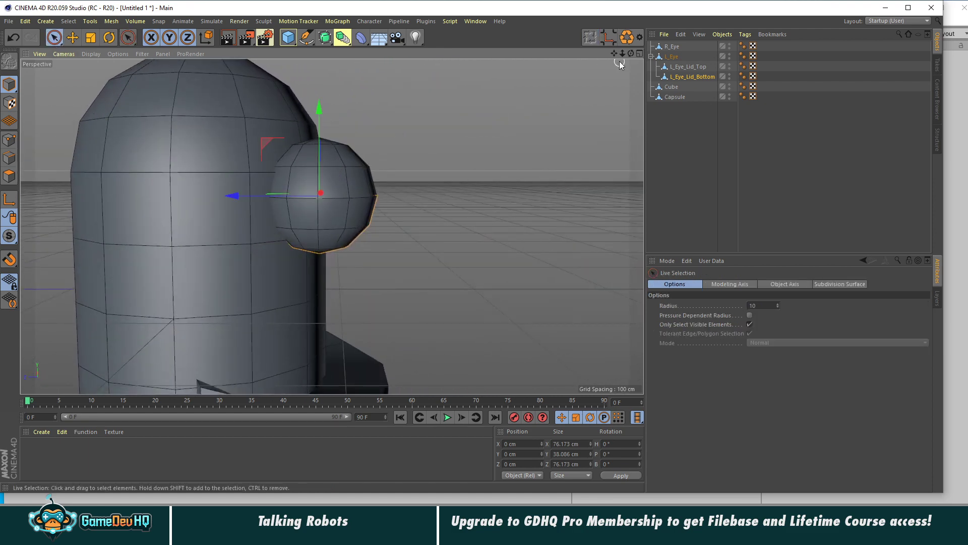
pyautogui.keyDown('ctrl'); pyautogui.click(688, 67); pyautogui.keyUp('ctrl')
pyautogui.keyDown('alt'); pyautogui.moveTo(312, 166); pyautogui.dragTo(217, 192); pyautogui.keyUp('alt')
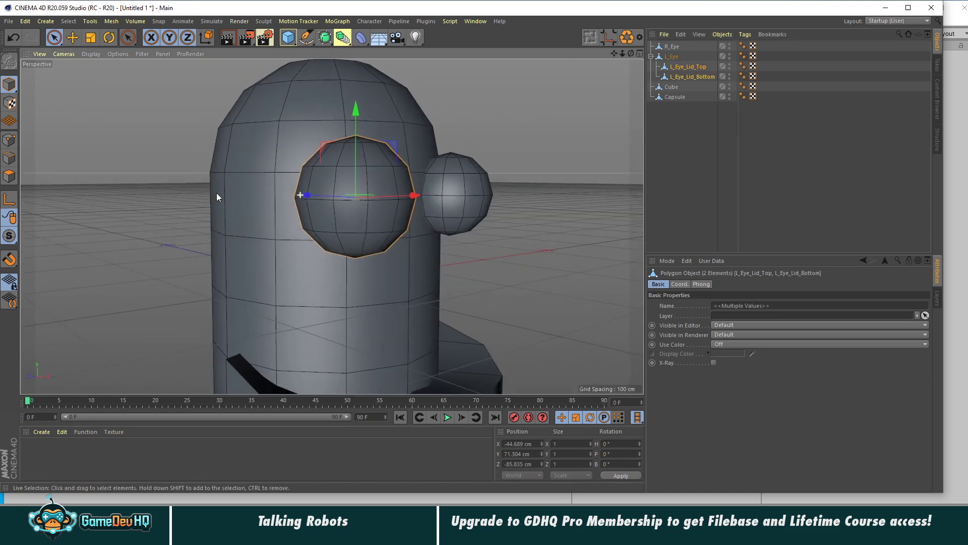
pyautogui.keyDown('alt'); pyautogui.moveTo(421, 164); pyautogui.dragTo(361, 161); pyautogui.keyUp('alt')
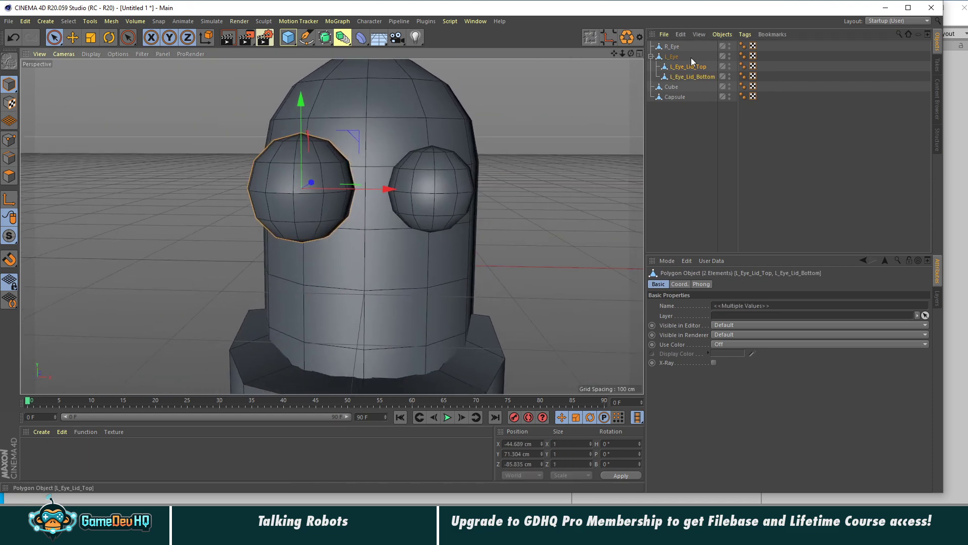
pyautogui.keyDown('ctrl'); pyautogui.moveTo(680, 76); pyautogui.dragTo(672, 47); pyautogui.keyUp('ctrl')
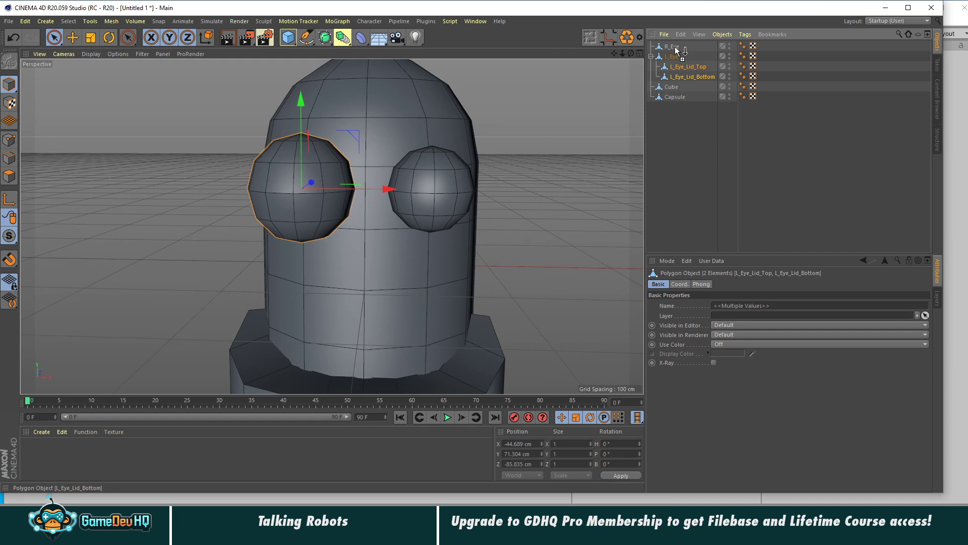
pyautogui.moveTo(388, 189); pyautogui.dragTo(476, 182)
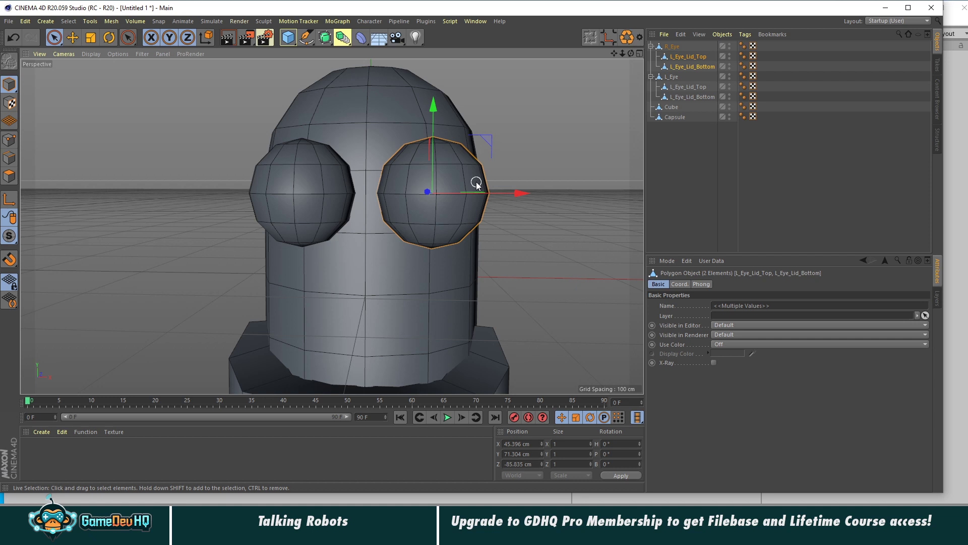
# Rotate the lids under R_Eye open, tilting the top lid back about 34° in pitch and the bottom lid downward.
pyautogui.keyDown('alt'); pyautogui.moveTo(432, 186); pyautogui.dragTo(367, 165); pyautogui.keyUp('alt')
pyautogui.keyDown('alt'); pyautogui.moveTo(401, 136); pyautogui.dragTo(507, 178, button='right'); pyautogui.keyUp('alt')
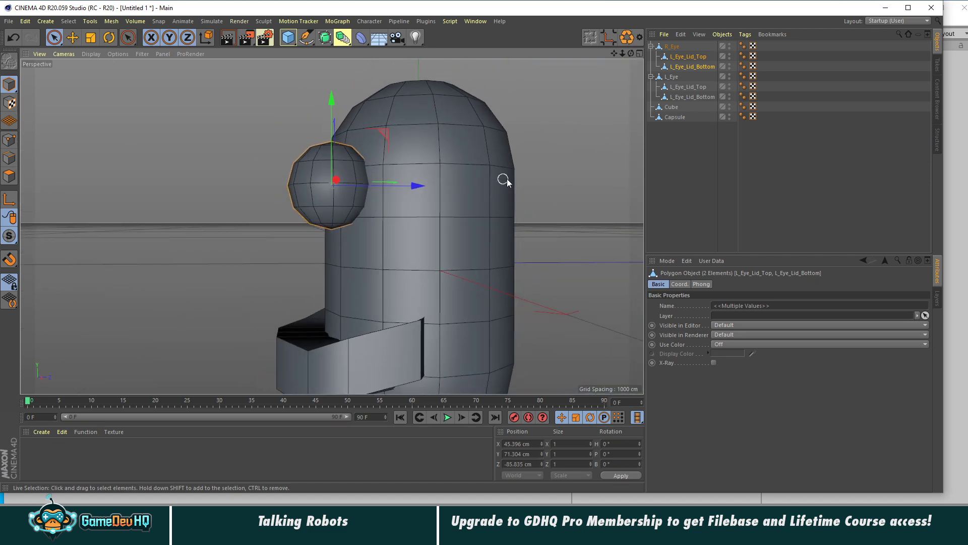
pyautogui.keyDown('alt'); pyautogui.moveTo(430, 182); pyautogui.dragTo(495, 193); pyautogui.keyUp('alt')
pyautogui.press('r')
pyautogui.press('e')
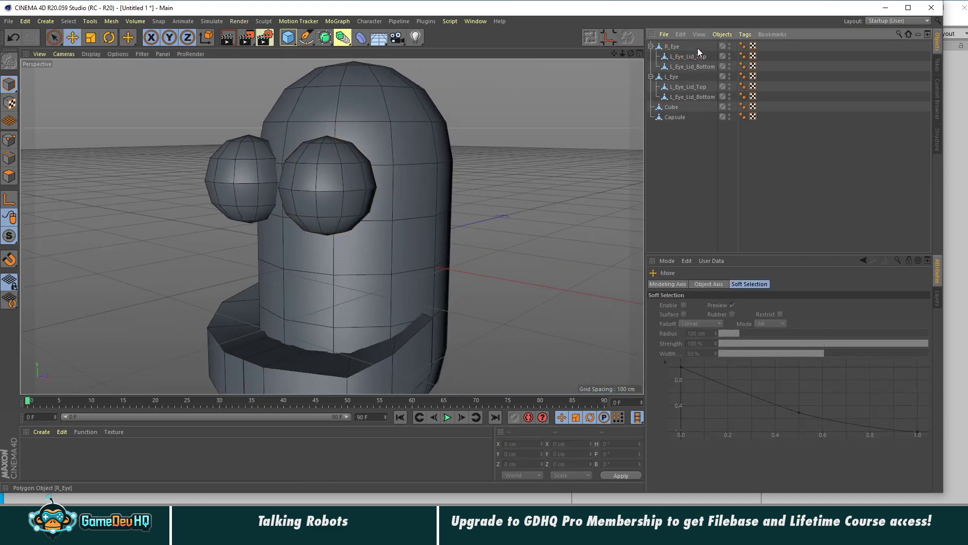
pyautogui.click(689, 56)
pyautogui.press('r')
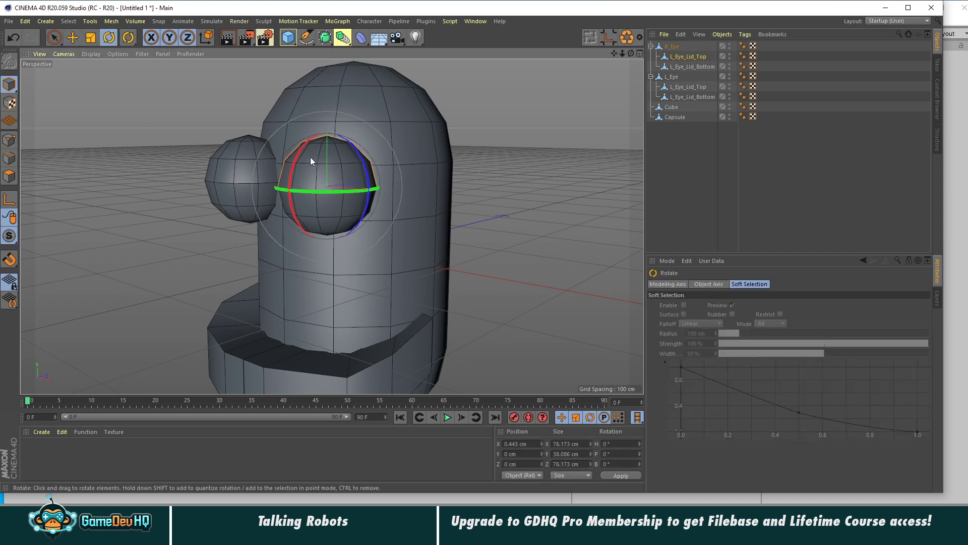
pyautogui.moveTo(310, 157)
pyautogui.mouseDown()
pyautogui.moveTo(297, 156)
pyautogui.moveTo(314, 138)
pyautogui.mouseUp()
pyautogui.click(319, 206)
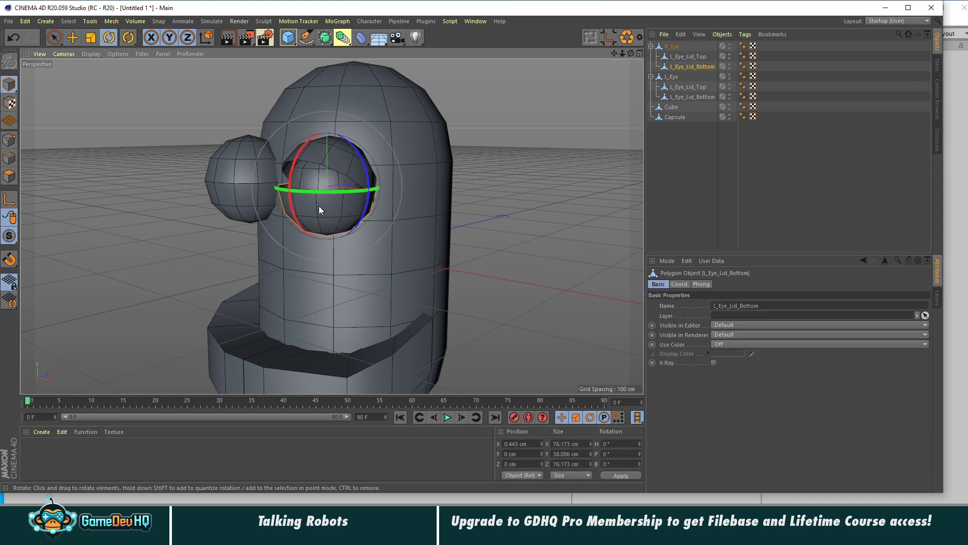
pyautogui.moveTo(290, 182); pyautogui.dragTo(304, 210)
pyautogui.click(538, 260)
# Rotate the top and bottom lids under L_Eye open so the eyeball is exposed like the other eye.
pyautogui.click(245, 173)
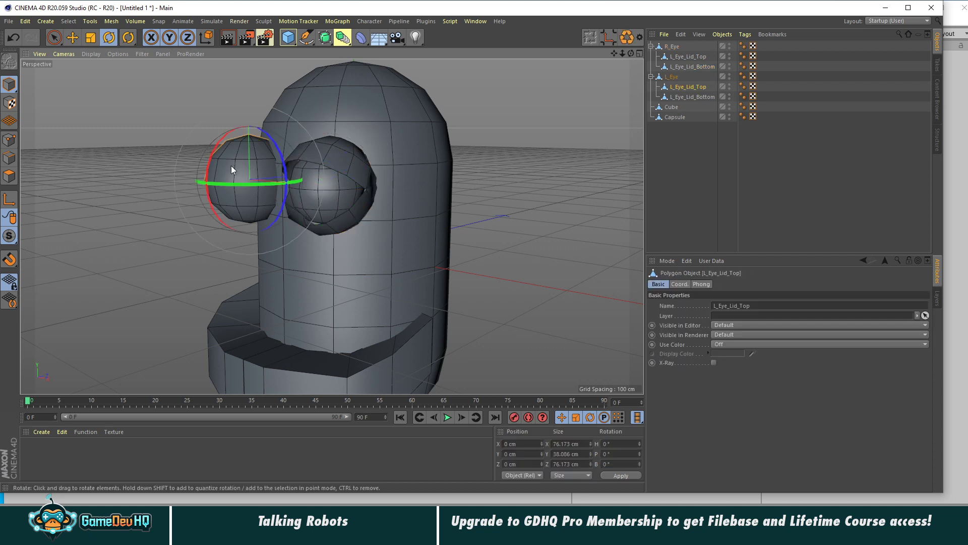
pyautogui.moveTo(204, 158); pyautogui.dragTo(218, 217)
pyautogui.click(237, 198)
pyautogui.hotkey('ctrl', 'shift', 'a')
pyautogui.keyDown('alt'); pyautogui.moveTo(305, 214); pyautogui.dragTo(336, 202); pyautogui.keyUp('alt')
pyautogui.keyDown('alt'); pyautogui.moveTo(289, 165); pyautogui.dragTo(378, 176, button='right'); pyautogui.keyUp('alt')
pyautogui.keyDown('alt'); pyautogui.moveTo(379, 179); pyautogui.dragTo(422, 218); pyautogui.keyUp('alt')
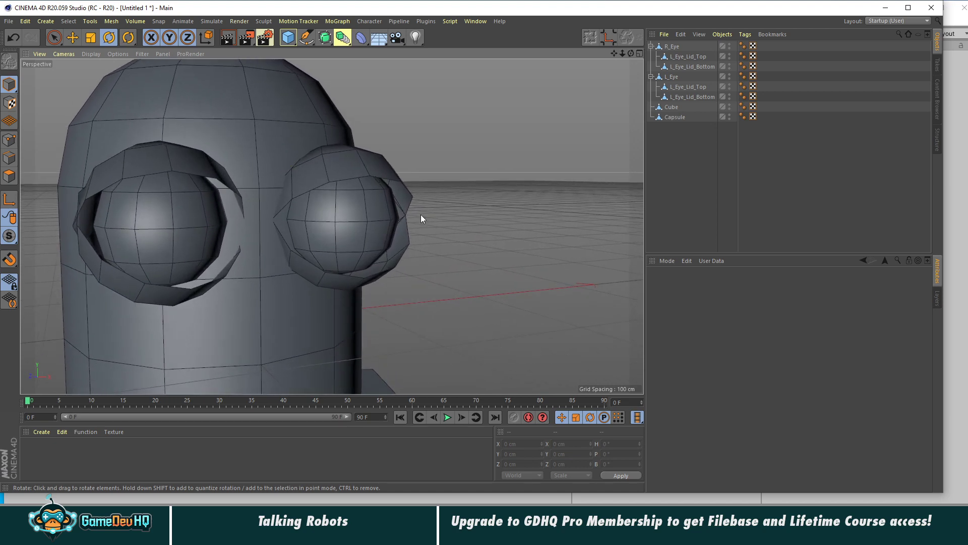
# Extrude all polygons of R_Eye's top lid by -4 cm with caps created, and reverse the lid's normals.
pyautogui.click(677, 57)
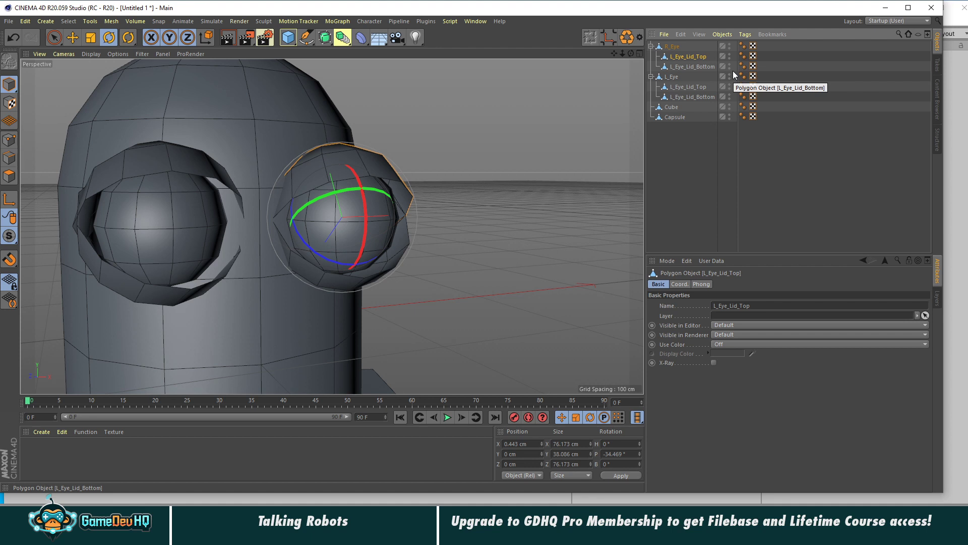
pyautogui.click(15, 174)
pyautogui.hotkey('ctrl', 'a')
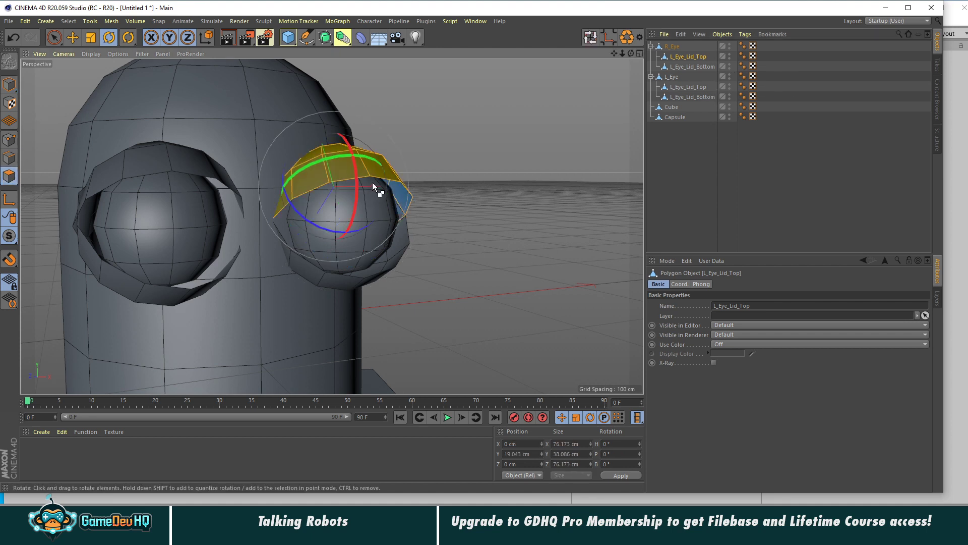
pyautogui.rightClick(459, 208)
pyautogui.click(481, 309)
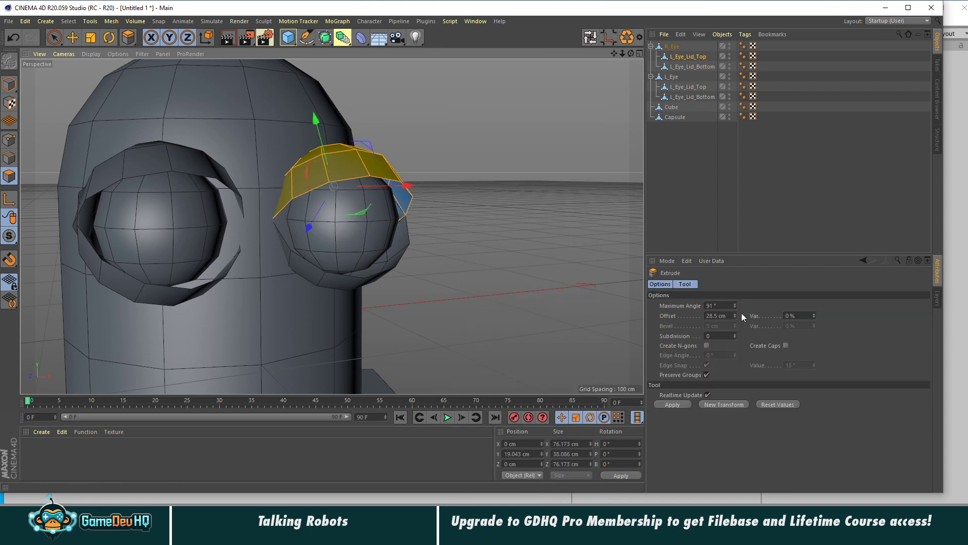
pyautogui.click(787, 346)
pyautogui.moveTo(499, 280)
pyautogui.mouseDown()
pyautogui.moveTo(478, 280)
pyautogui.moveTo(500, 281)
pyautogui.mouseUp()
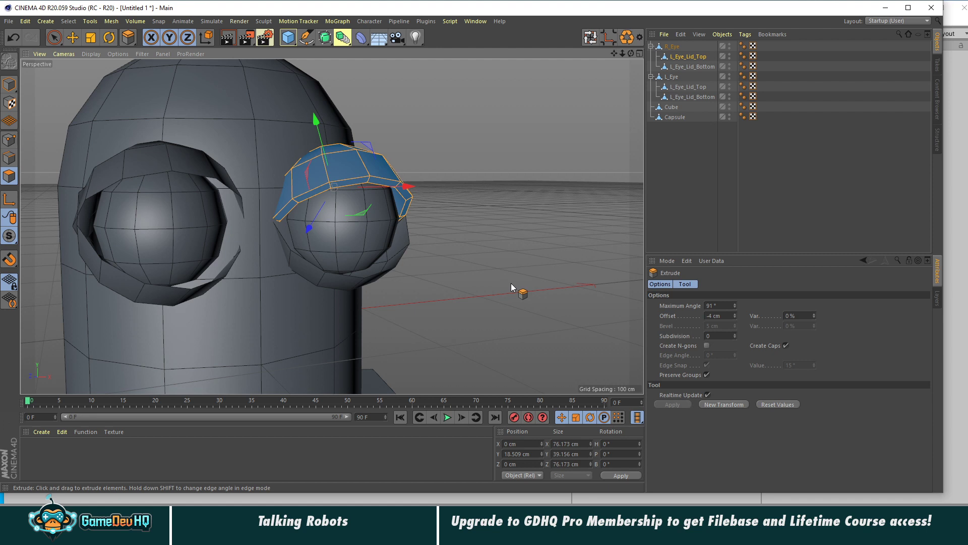
pyautogui.press('u')
pyautogui.press('r')
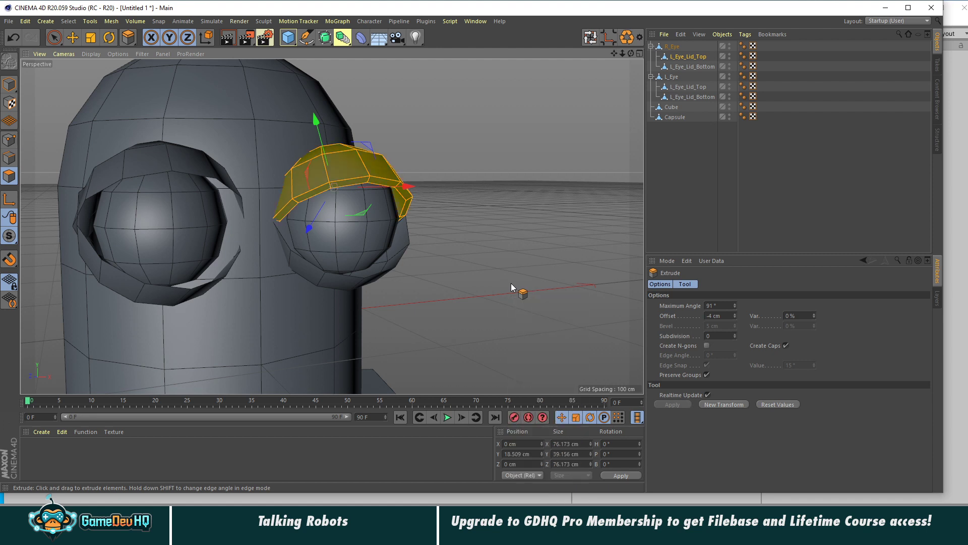
# Extrude all polygons of the other three eyelids inward to give them thickness, and reverse their normals.
pyautogui.click(681, 66)
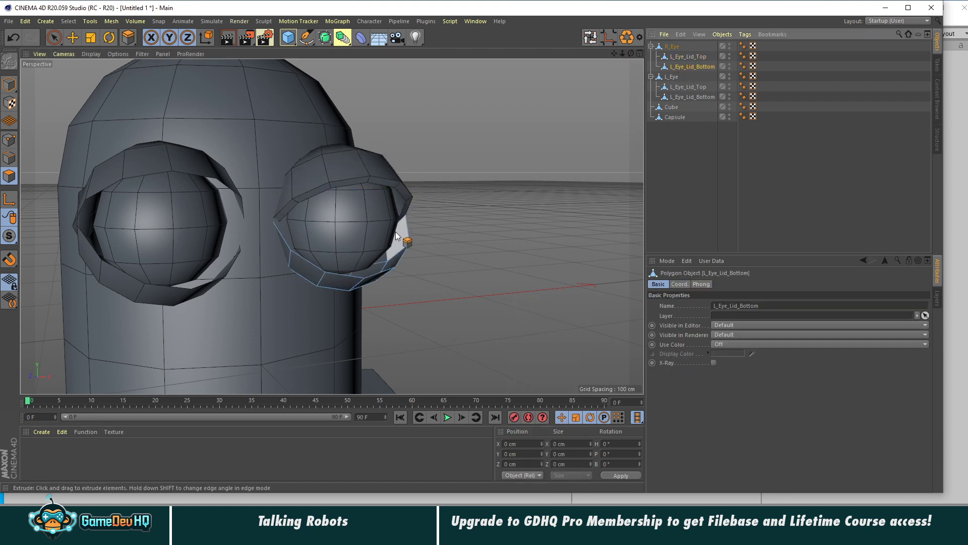
pyautogui.hotkey('ctrl', 'a')
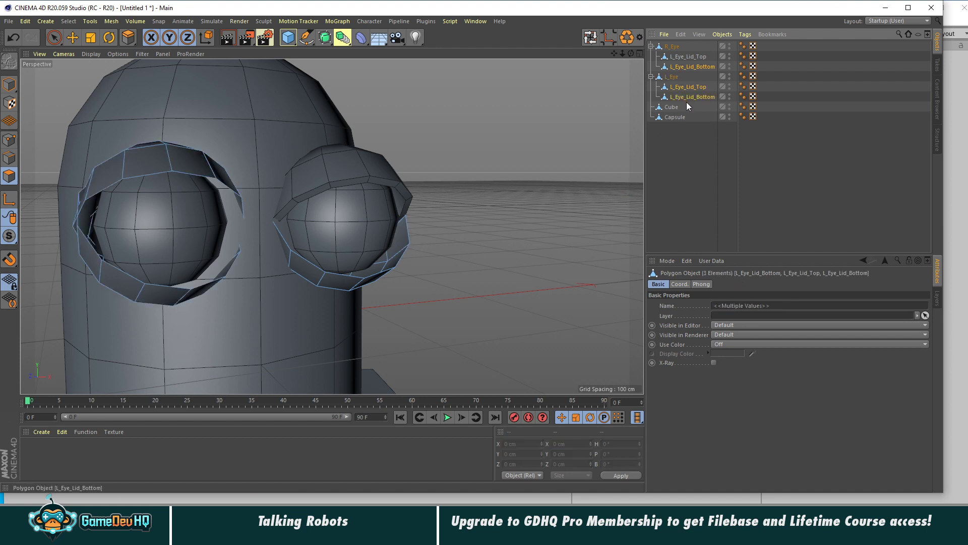
pyautogui.click(698, 137)
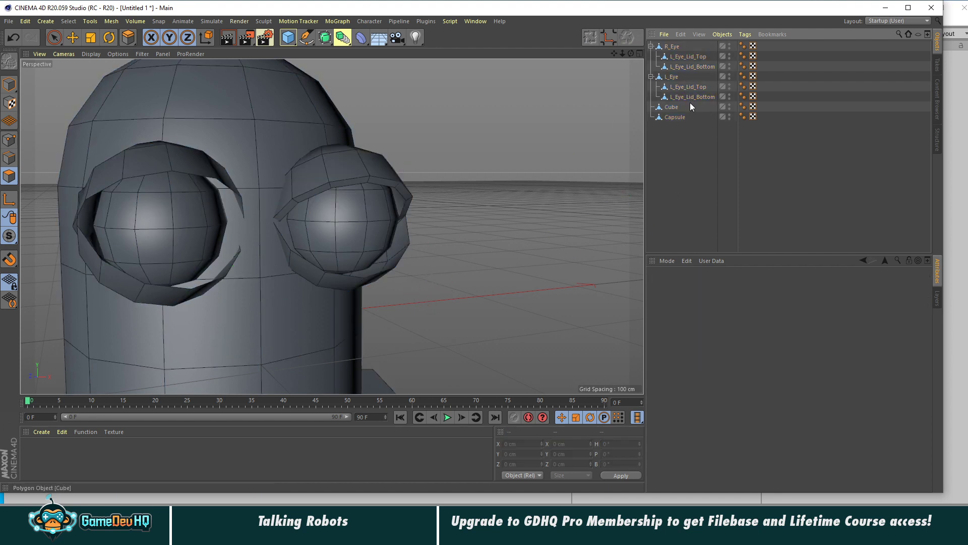
pyautogui.click(690, 96)
pyautogui.keyDown('ctrl'); pyautogui.click(691, 87); pyautogui.keyUp('ctrl')
pyautogui.keyDown('ctrl'); pyautogui.click(694, 66); pyautogui.keyUp('ctrl')
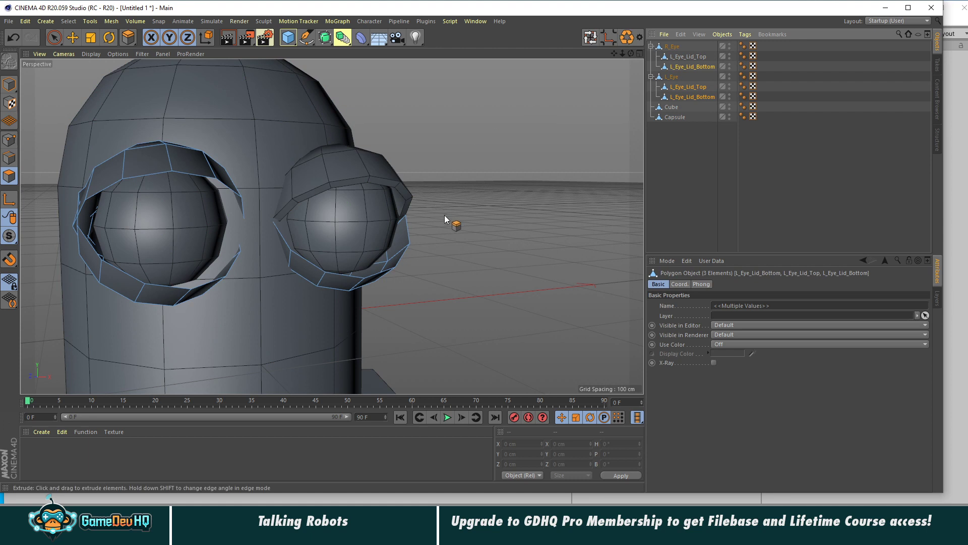
pyautogui.moveTo(443, 215); pyautogui.dragTo(427, 215)
pyautogui.hotkey('ctrl', 'a')
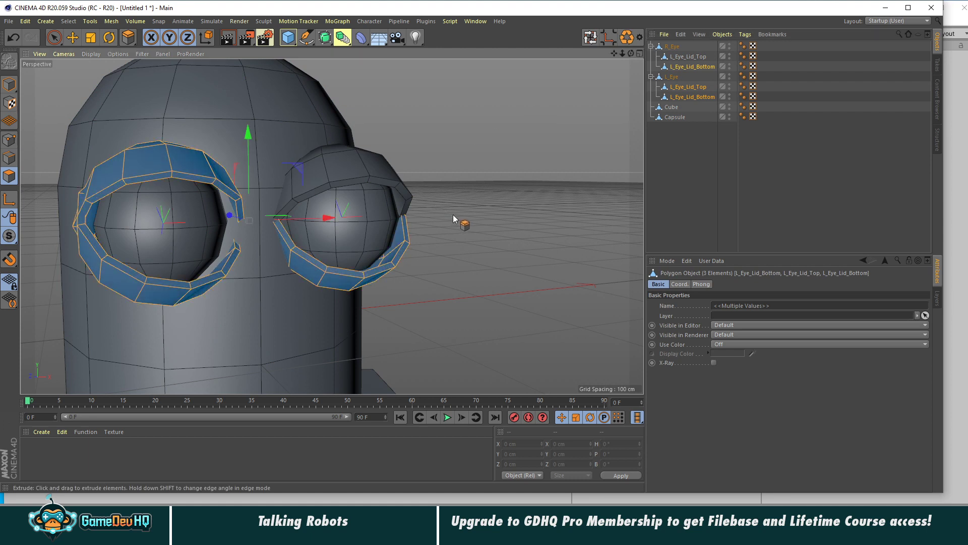
pyautogui.press('u')
pyautogui.press('r')
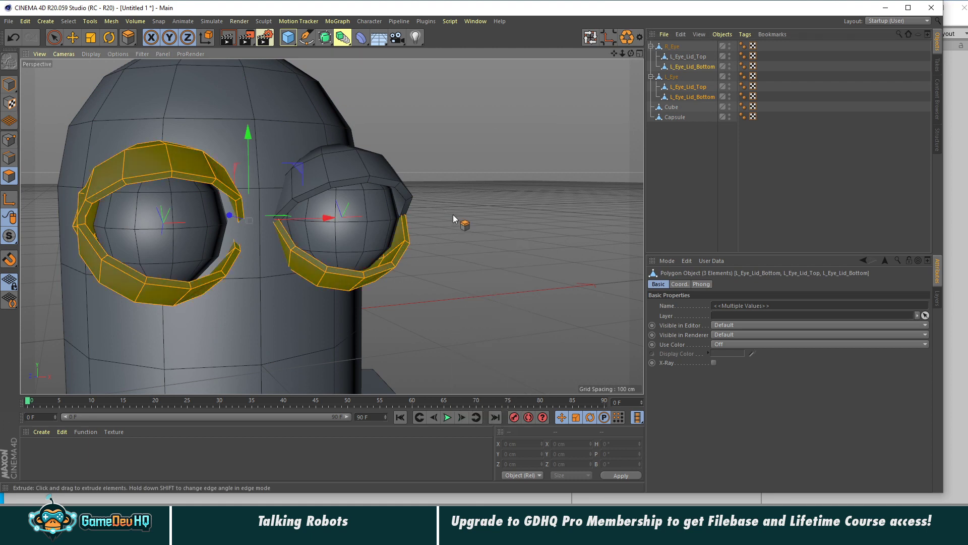
pyautogui.click(716, 171)
# Add a cylinder primitive and move it forward about 94 cm along Z, out of the robot's body.
pyautogui.scroll(-3, 297, 294)
pyautogui.keyDown('alt'); pyautogui.moveTo(334, 265); pyautogui.dragTo(296, 278); pyautogui.keyUp('alt')
pyautogui.keyDown('alt'); pyautogui.moveTo(296, 278); pyautogui.dragTo(385, 179, button='middle'); pyautogui.keyUp('alt')
pyautogui.keyDown('alt'); pyautogui.moveTo(385, 179); pyautogui.dragTo(352, 158); pyautogui.keyUp('alt')
pyautogui.scroll(-3, 343, 195)
pyautogui.keyDown('alt'); pyautogui.moveTo(352, 158); pyautogui.dragTo(432, 157, button='right'); pyautogui.keyUp('alt')
pyautogui.keyDown('alt'); pyautogui.moveTo(432, 157); pyautogui.dragTo(407, 183); pyautogui.keyUp('alt')
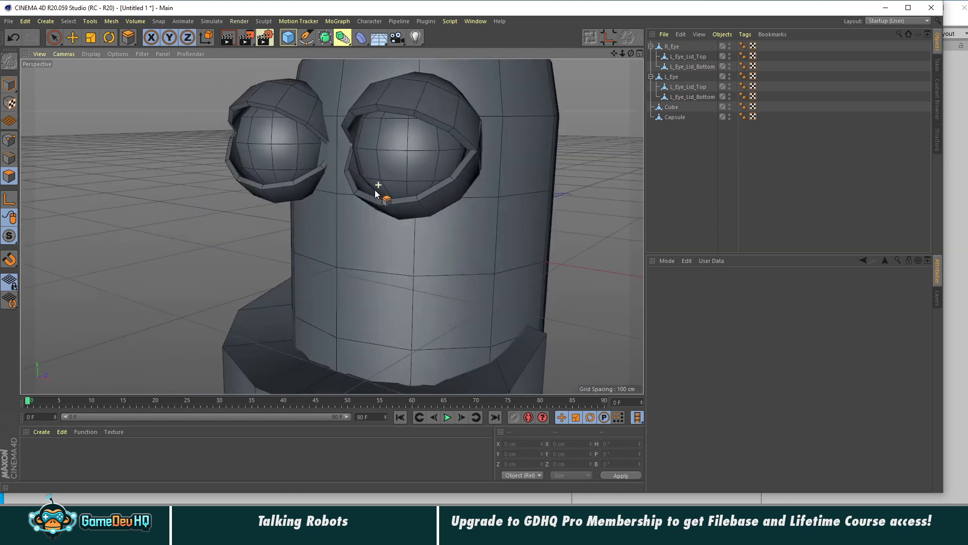
pyautogui.click(288, 37)
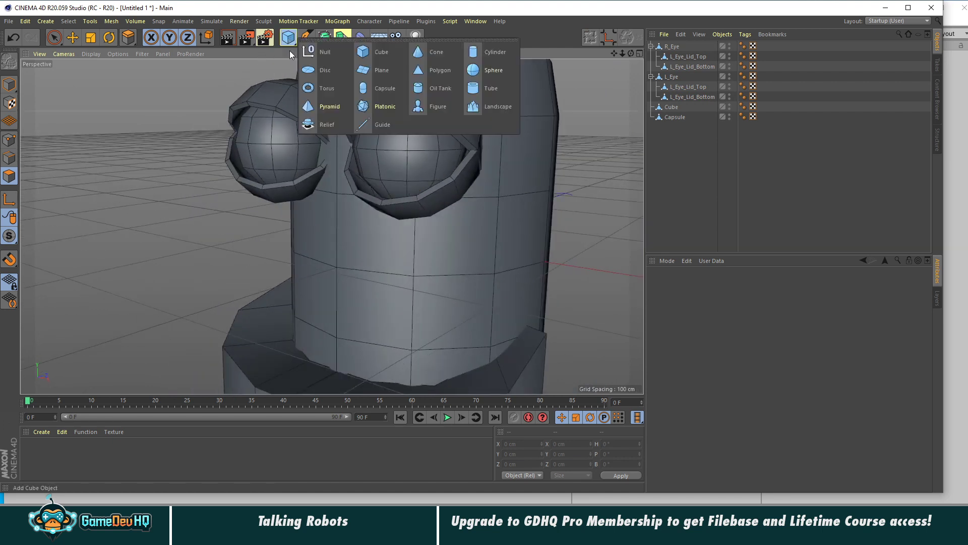
pyautogui.click(477, 52)
pyautogui.press('e')
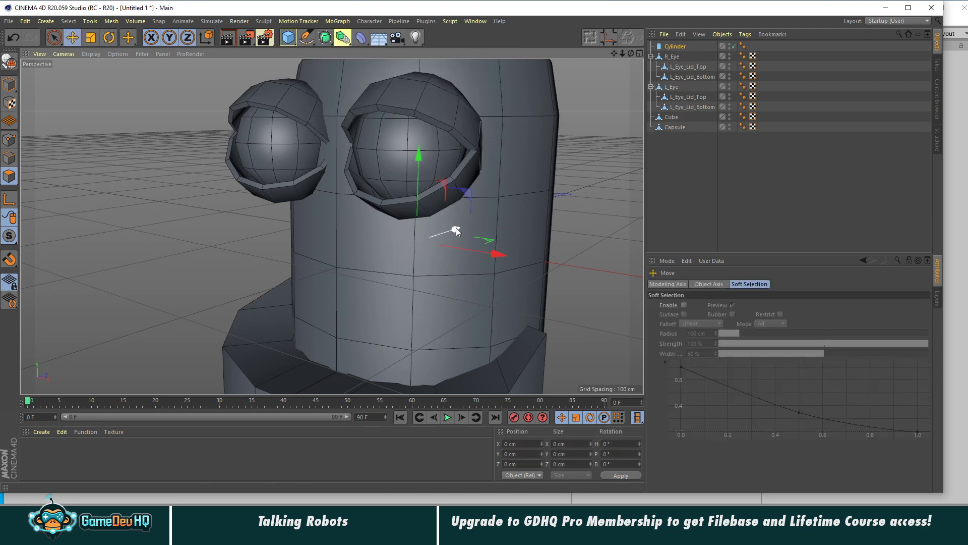
# Rotate the cylinder 90° in pitch so that its round cap faces forward.
pyautogui.press('r')
pyautogui.moveTo(318, 220); pyautogui.dragTo(273, 335)
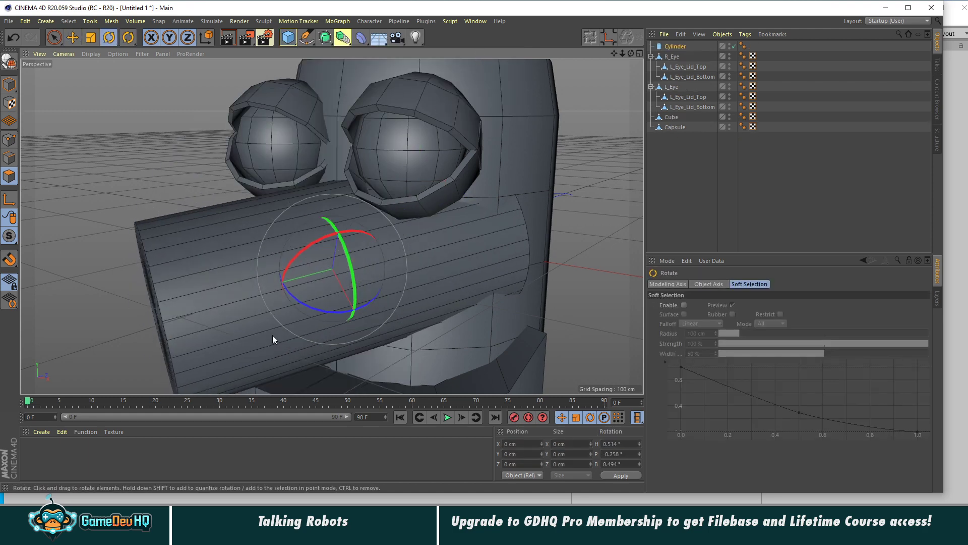
pyautogui.hotkey('ctrl', 'z')
pyautogui.moveTo(307, 242); pyautogui.dragTo(322, 310)
pyautogui.hotkey('ctrl', 'z')
pyautogui.moveTo(307, 240); pyautogui.dragTo(303, 332)
pyautogui.hotkey('ctrl', 'z')
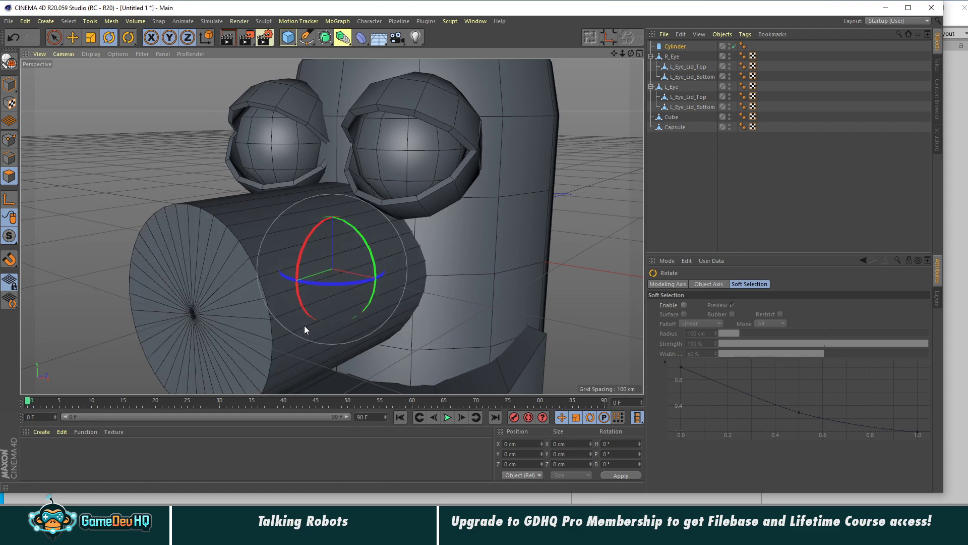
# Scale the cylinder down to 13.15 cm radius and 52.6 cm height, and set its rotation segments to 12.
pyautogui.press('e')
pyautogui.press('r')
pyautogui.press('w')
pyautogui.press('t')
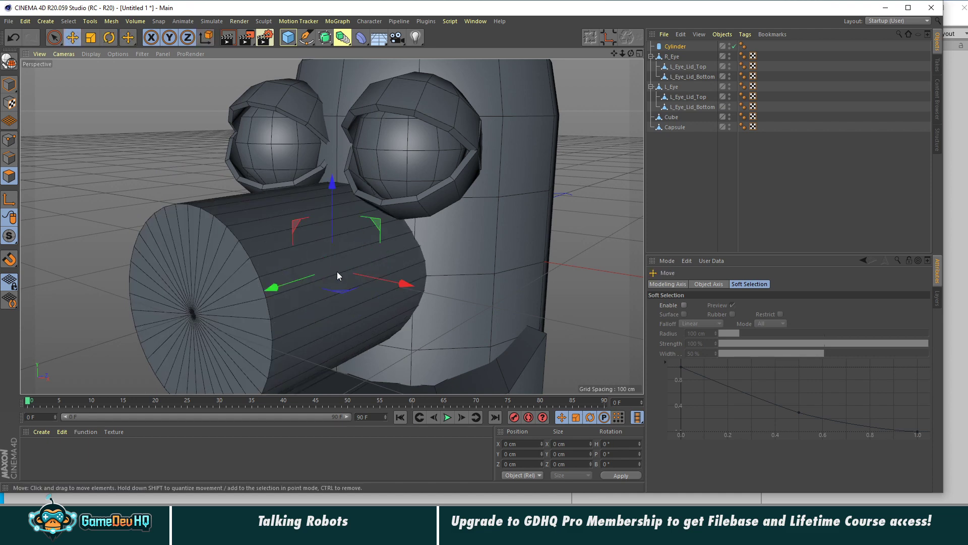
pyautogui.moveTo(593, 333); pyautogui.dragTo(177, 325)
pyautogui.click(678, 46)
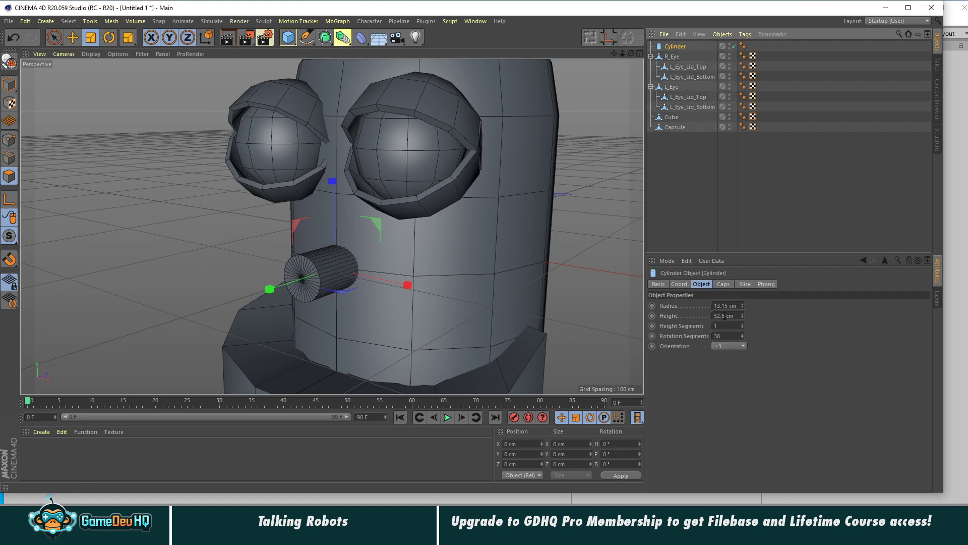
pyautogui.click(722, 333)
pyautogui.write('12')
pyautogui.press('Return')
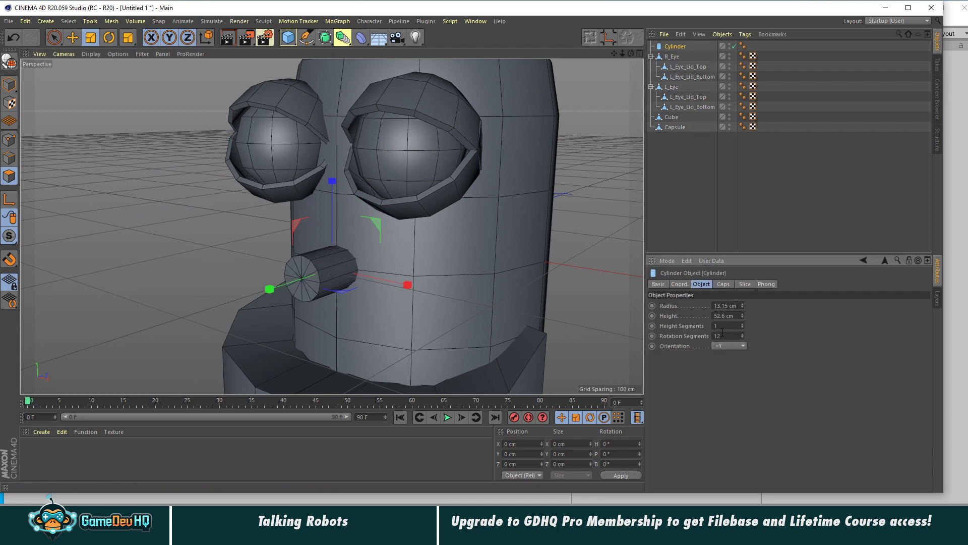
# Shrink the cylinder further to about 20.5 cm in diameter and 41 cm in length, and make it editable.
pyautogui.press('r')
pyautogui.press('t')
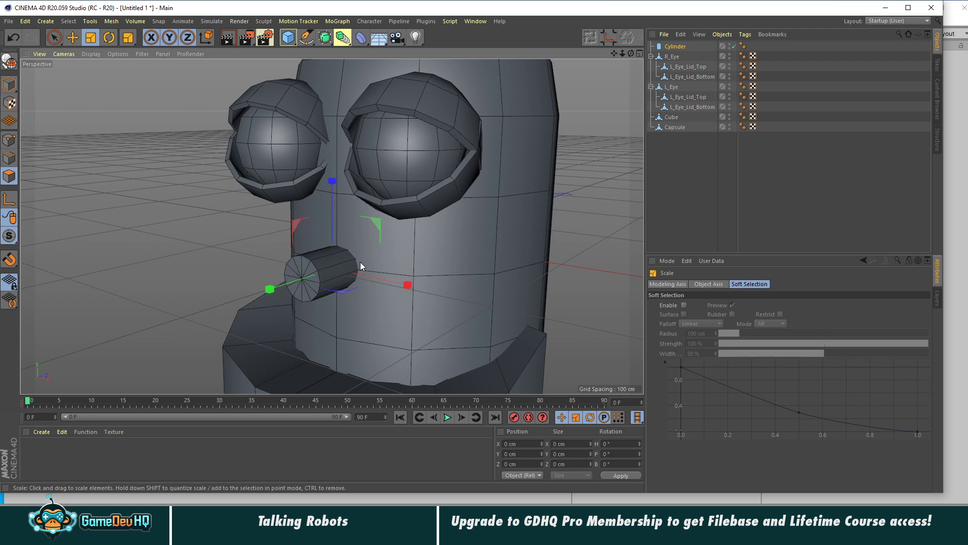
pyautogui.moveTo(261, 289); pyautogui.dragTo(286, 290)
pyautogui.press('c')
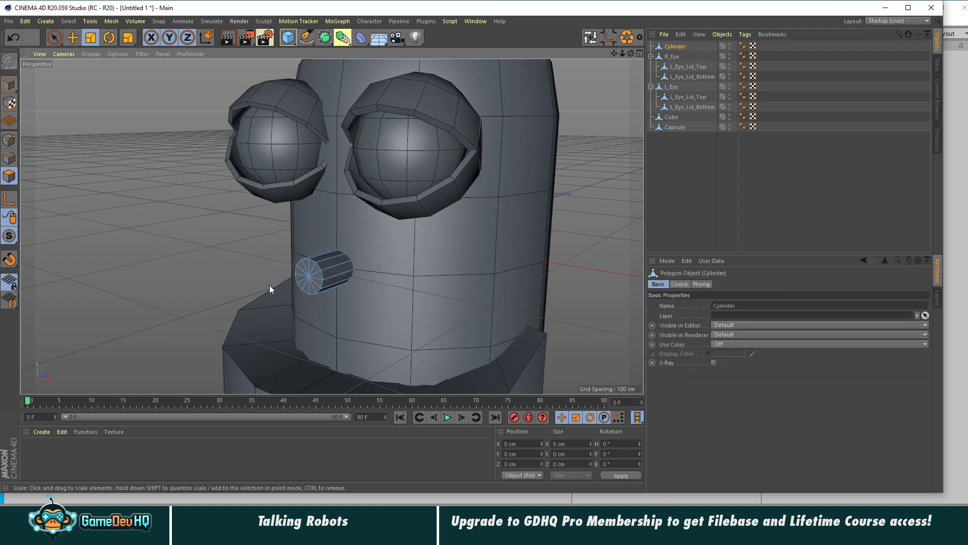
# Flatten the cylinder to 9.42 cm thick and place it on L_Eye as a pupil at about X 44.5, Y 71, Z -114 cm.
pyautogui.press('r')
pyautogui.click(9, 84)
pyautogui.press('t')
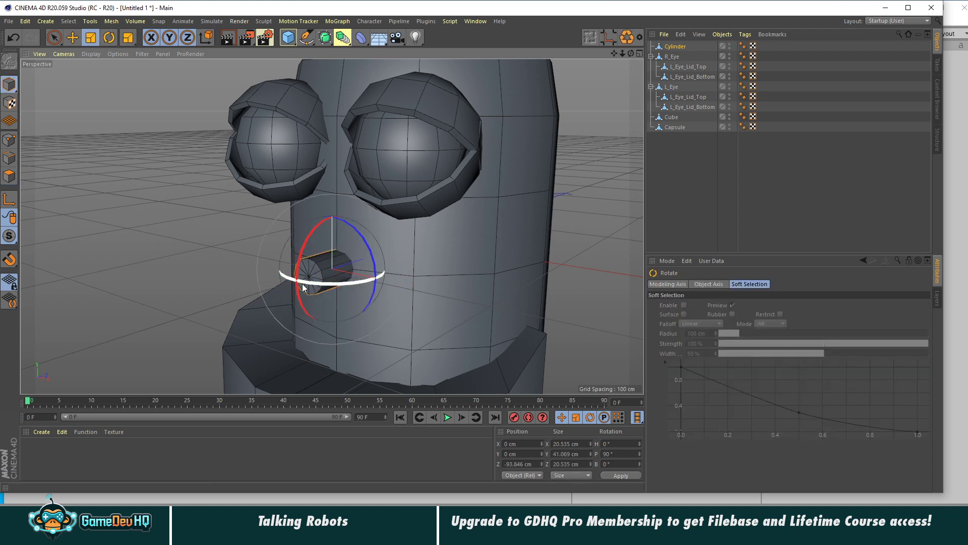
pyautogui.moveTo(270, 288); pyautogui.dragTo(359, 116)
pyautogui.press('e')
pyautogui.moveTo(410, 160); pyautogui.dragTo(447, 176)
pyautogui.moveTo(450, 143); pyautogui.dragTo(455, 145)
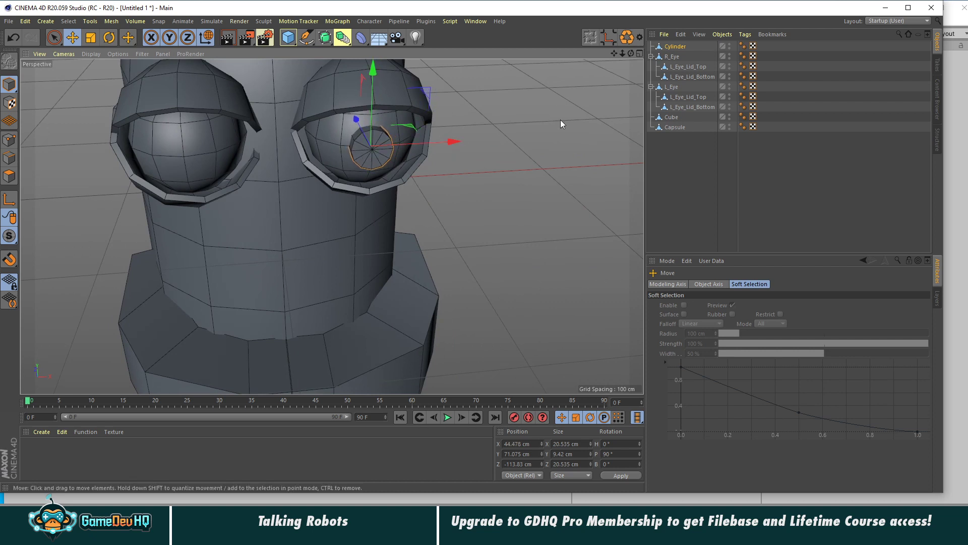
# Duplicate the pupil cylinder and move the copy onto R_Eye at about X -44.6 cm.
pyautogui.keyDown('ctrl'); pyautogui.moveTo(671, 45); pyautogui.dragTo(671, 45); pyautogui.keyUp('ctrl')
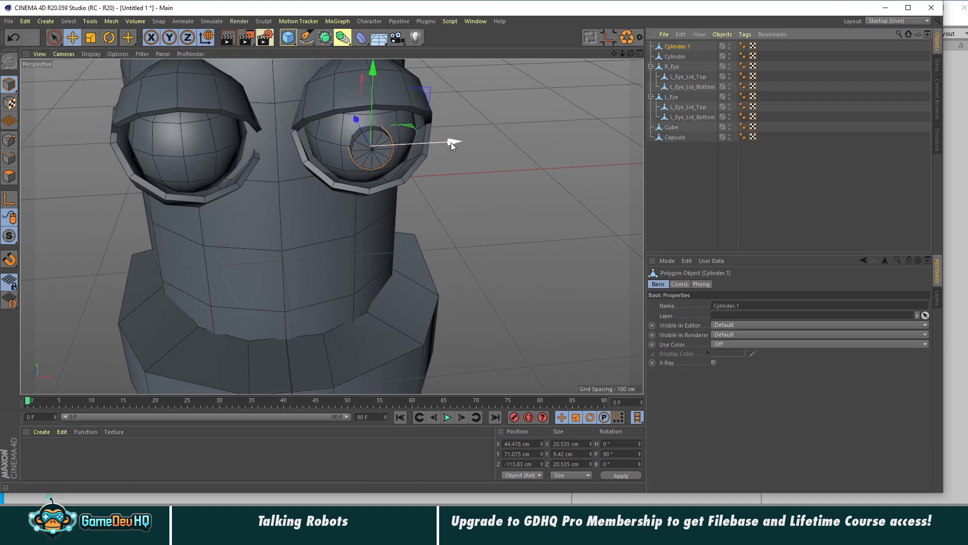
pyautogui.moveTo(451, 143); pyautogui.dragTo(269, 159)
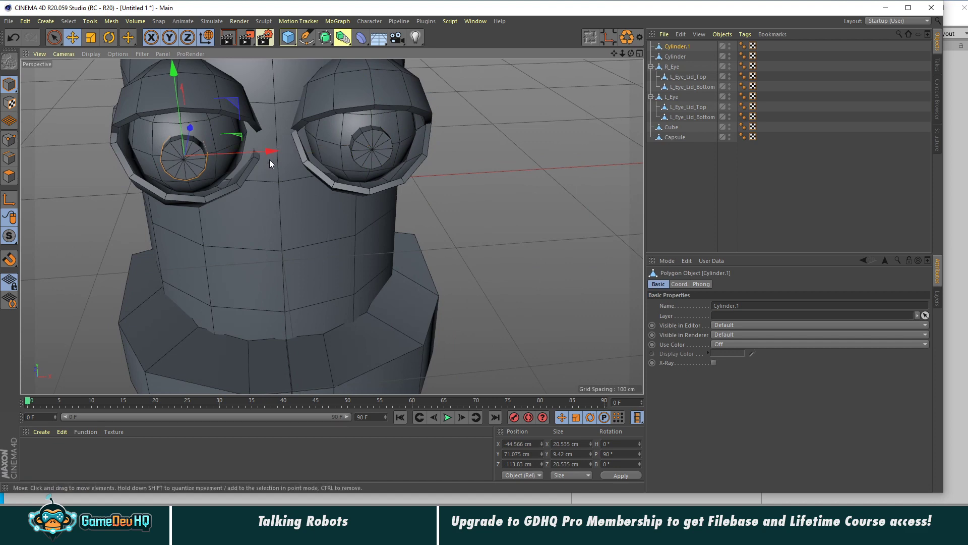
pyautogui.click(415, 222)
# Merge the body, mouth, eyes, lids and pupils into a single polygon object with Connect Objects + Delete.
pyautogui.keyDown('alt'); pyautogui.moveTo(415, 223); pyautogui.dragTo(407, 155); pyautogui.keyUp('alt')
pyautogui.scroll(-8, 406, 154)
pyautogui.keyDown('alt'); pyautogui.moveTo(392, 199); pyautogui.dragTo(399, 227); pyautogui.keyUp('alt')
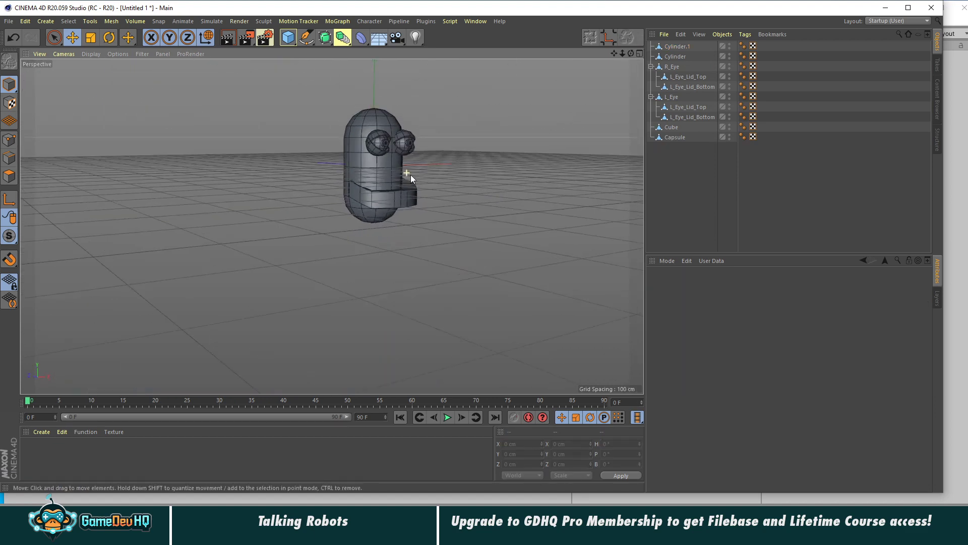
pyautogui.scroll(4, 411, 176)
pyautogui.keyDown('alt'); pyautogui.moveTo(415, 185); pyautogui.dragTo(317, 230, button='middle'); pyautogui.keyUp('alt')
pyautogui.keyDown('alt'); pyautogui.moveTo(317, 230); pyautogui.dragTo(339, 262); pyautogui.keyUp('alt')
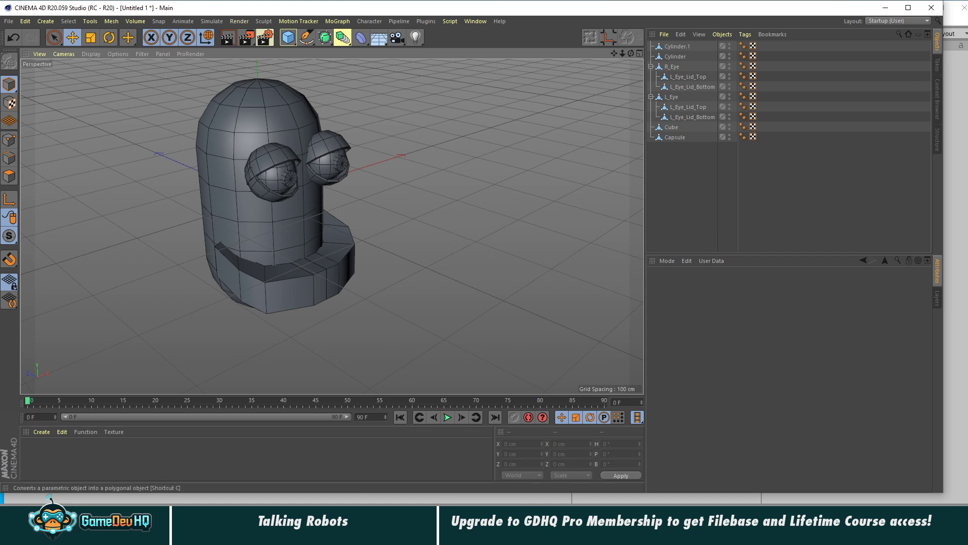
pyautogui.click(9, 140)
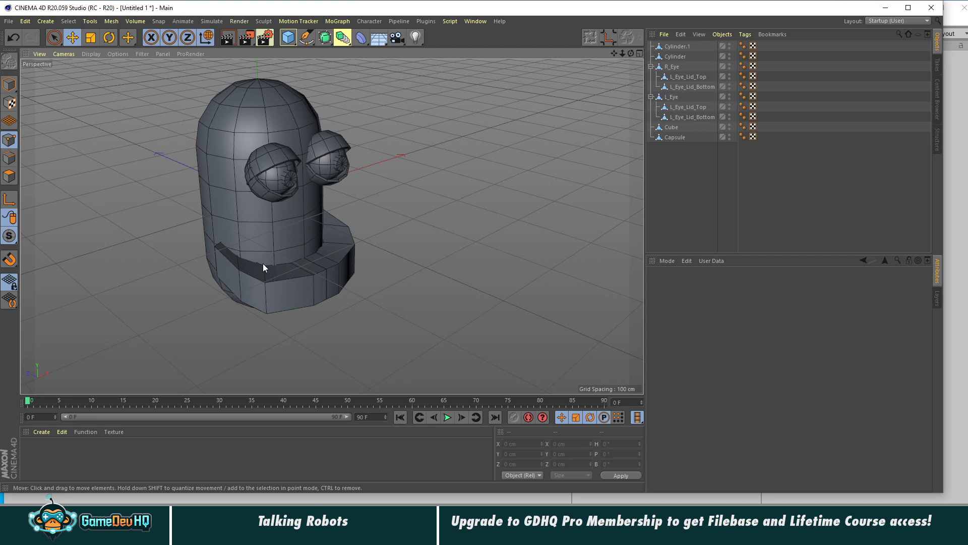
pyautogui.moveTo(714, 174); pyautogui.dragTo(654, 44)
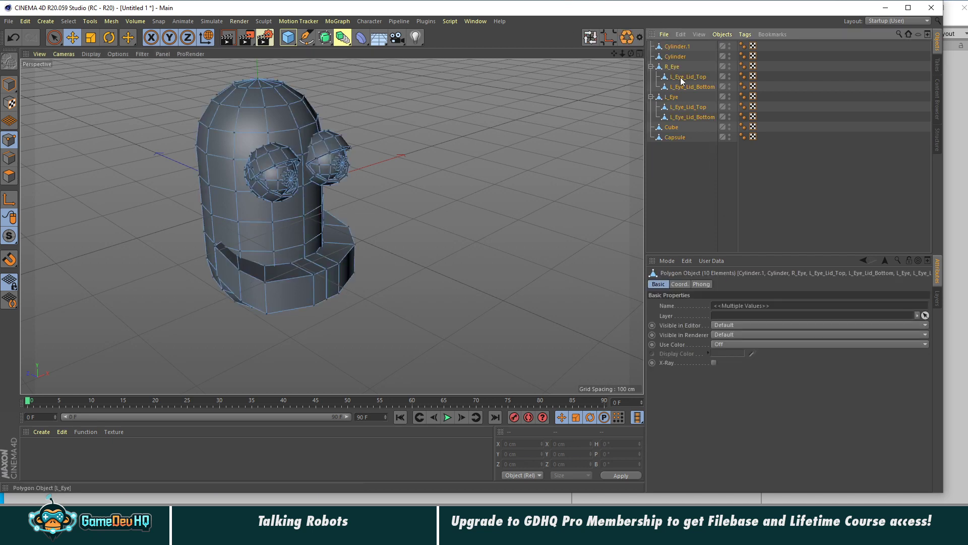
pyautogui.rightClick(679, 76)
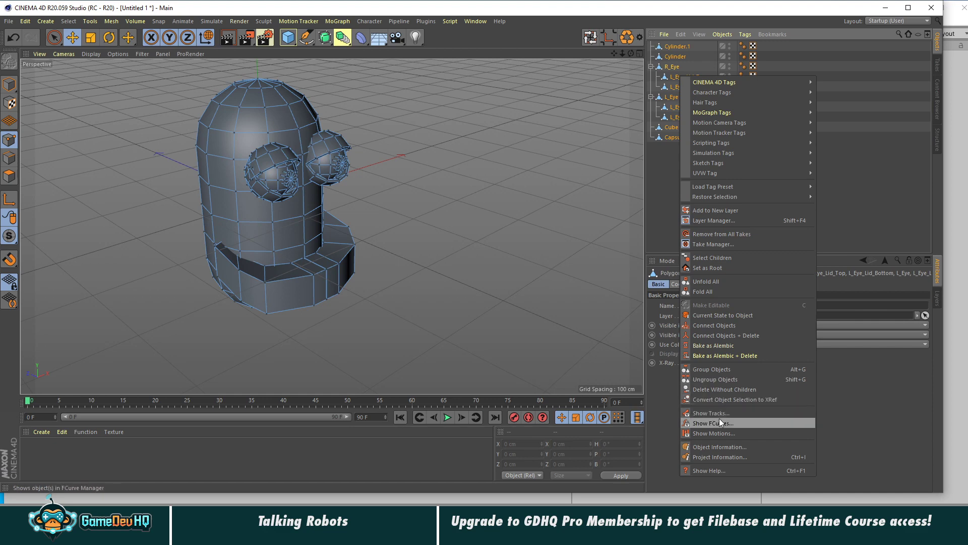
pyautogui.click(725, 335)
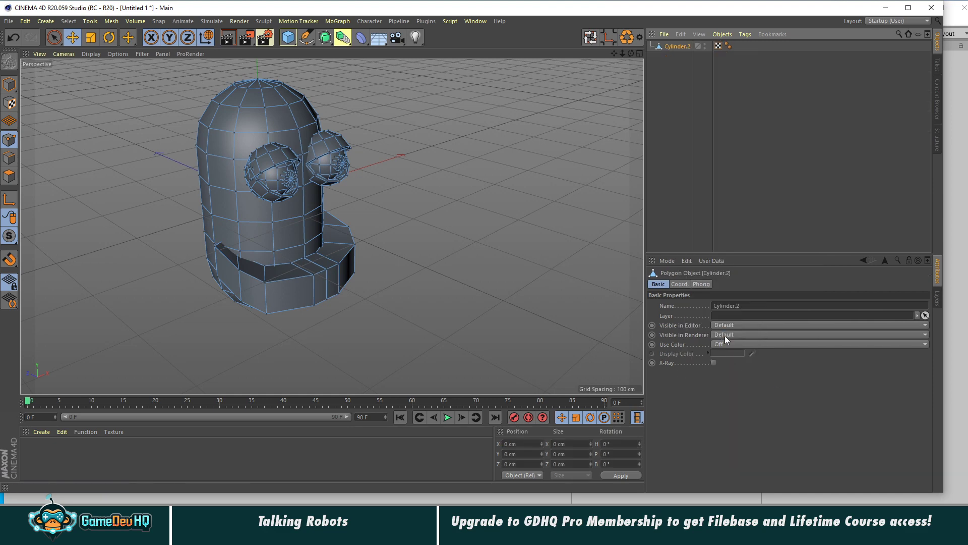
pyautogui.click(10, 85)
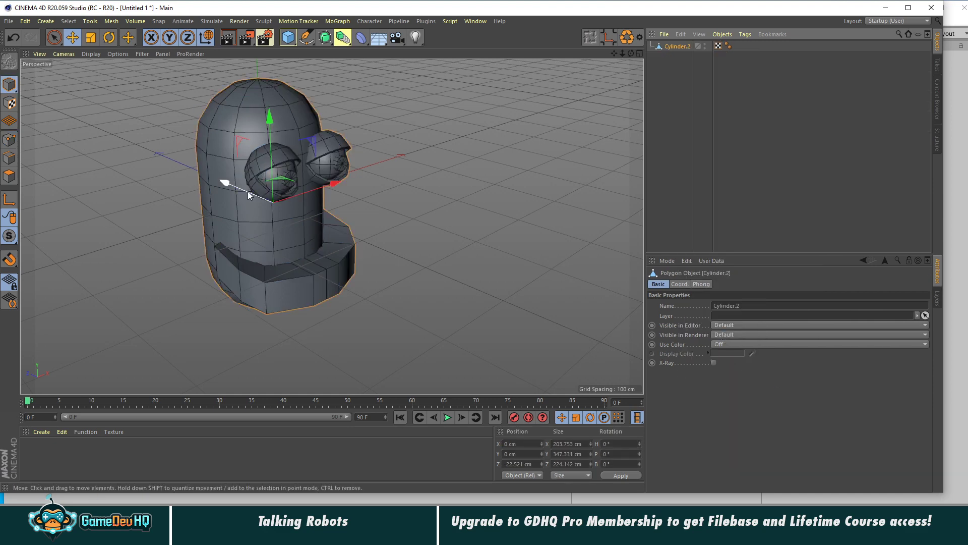
pyautogui.keyDown('alt'); pyautogui.moveTo(331, 205); pyautogui.dragTo(335, 227); pyautogui.keyUp('alt')
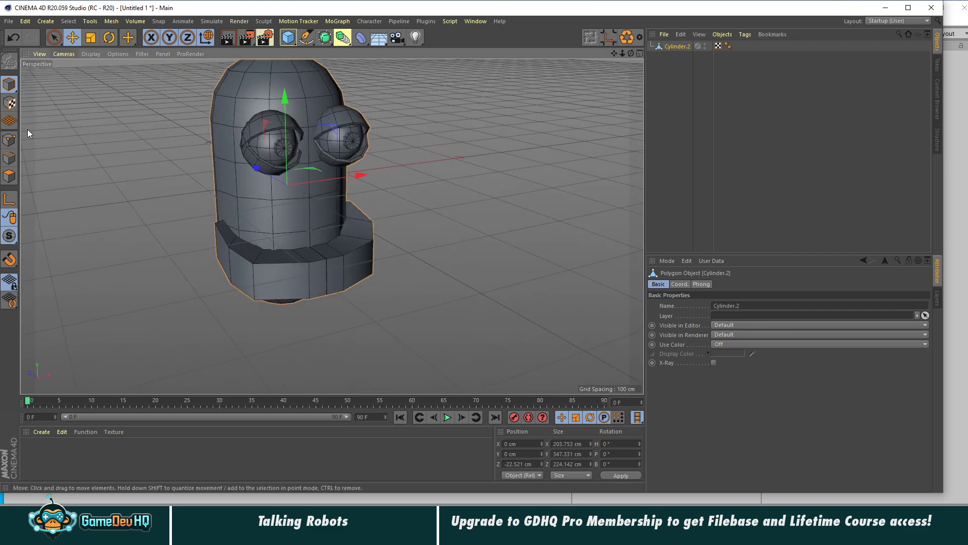
# Check the merged mesh's separate parts by selecting the connected polygons of the body, the upper eyelids and a pupil cap.
pyautogui.click(9, 176)
pyautogui.click(225, 181)
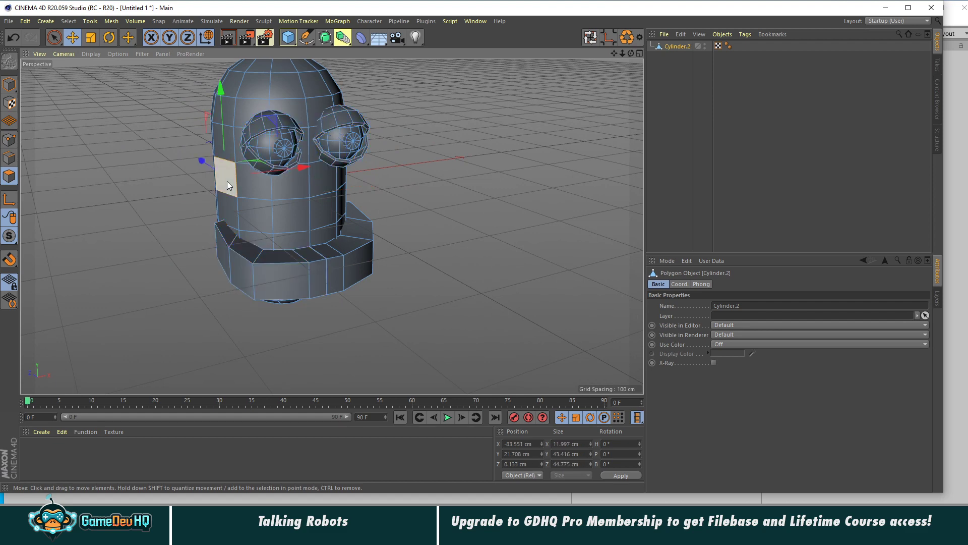
pyautogui.press('u')
pyautogui.press('w')
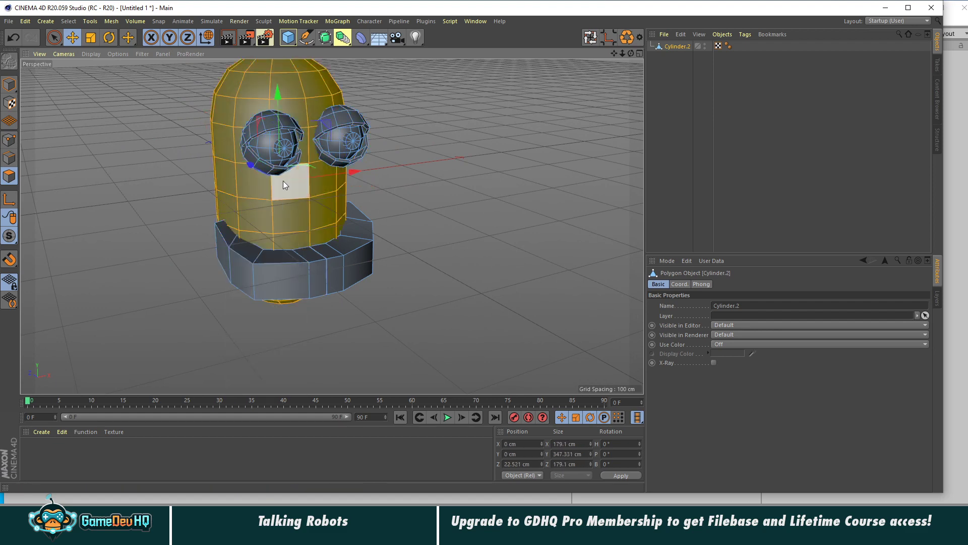
pyautogui.click(247, 133)
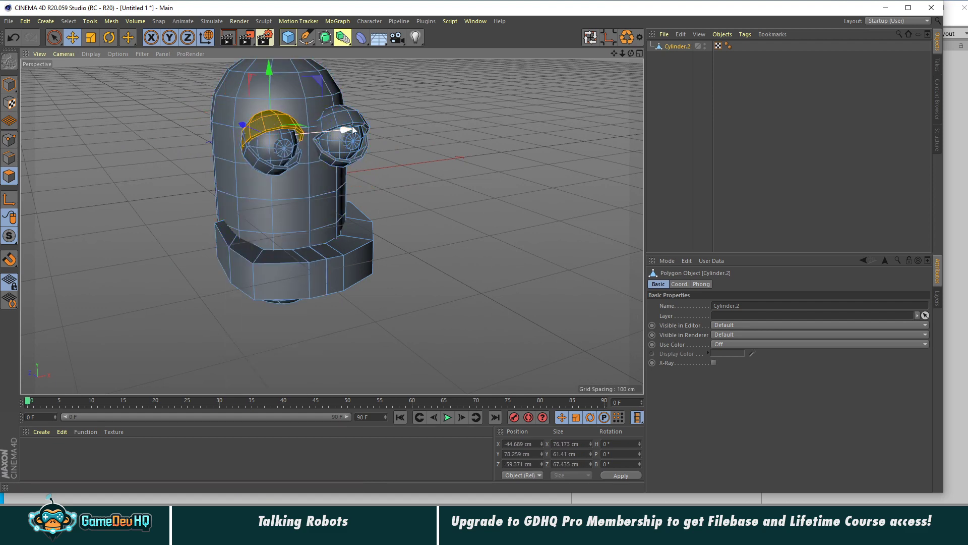
pyautogui.click(346, 107)
pyautogui.press('u')
pyautogui.press('w')
pyautogui.click(352, 143)
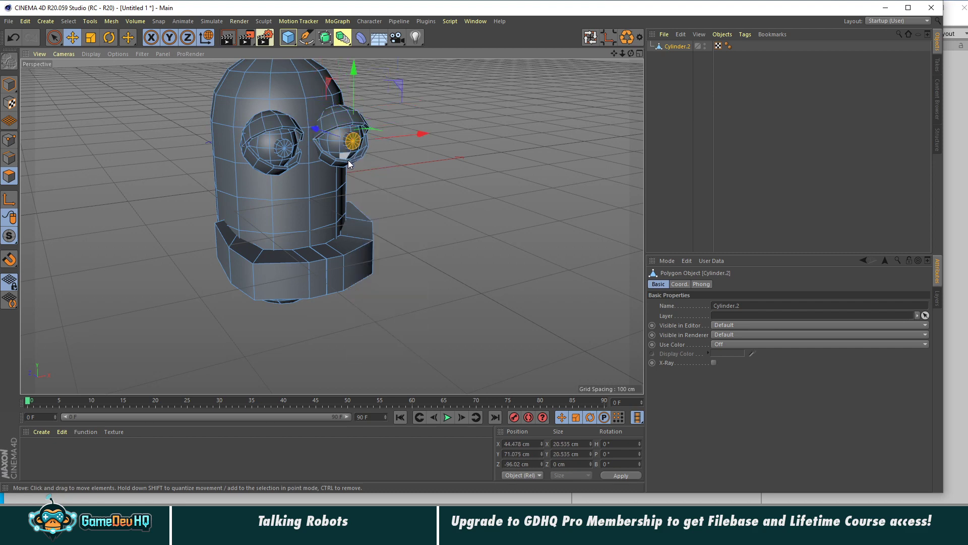
# Examine the L_Eye pupil up close, adding a side polygon to the cap selection to check how they connect.
pyautogui.keyDown('alt'); pyautogui.moveTo(351, 140); pyautogui.dragTo(470, 141, button='right'); pyautogui.keyUp('alt')
pyautogui.keyDown('alt'); pyautogui.moveTo(384, 162); pyautogui.dragTo(443, 153); pyautogui.keyUp('alt')
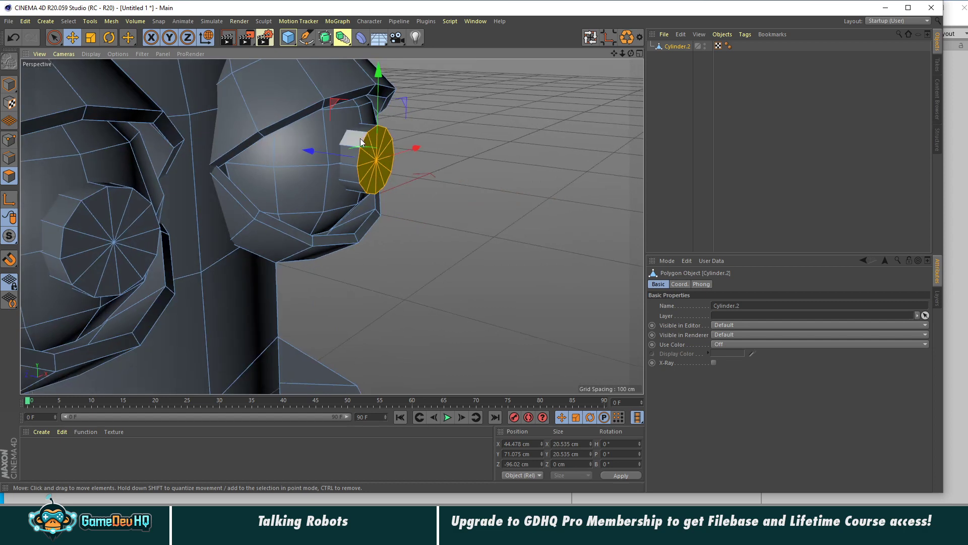
pyautogui.keyDown('shift'); pyautogui.click(355, 141); pyautogui.keyUp('shift')
pyautogui.moveTo(364, 147)
pyautogui.keyDown('alt'); pyautogui.mouseDown()
pyautogui.moveTo(412, 148)
pyautogui.moveTo(374, 146)
pyautogui.mouseUp(); pyautogui.keyUp('alt')
pyautogui.keyDown('alt'); pyautogui.moveTo(373, 146); pyautogui.dragTo(525, 144, button='right'); pyautogui.keyUp('alt')
pyautogui.keyDown('alt'); pyautogui.moveTo(386, 142); pyautogui.dragTo(525, 143); pyautogui.keyUp('alt')
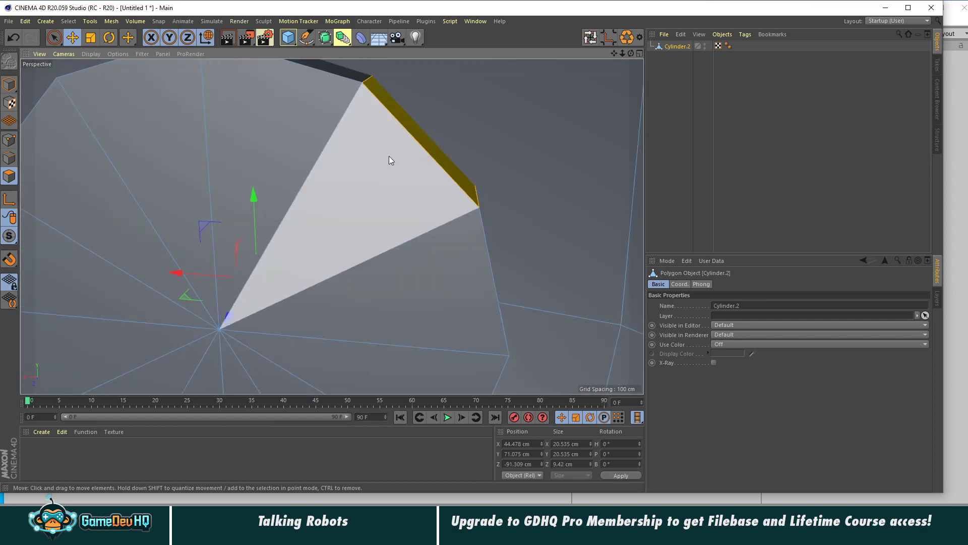
pyautogui.keyDown('alt'); pyautogui.moveTo(402, 157); pyautogui.dragTo(247, 158); pyautogui.keyUp('alt')
pyautogui.keyDown('alt'); pyautogui.moveTo(438, 156); pyautogui.dragTo(252, 162, button='right'); pyautogui.keyUp('alt')
pyautogui.keyDown('alt'); pyautogui.moveTo(253, 163); pyautogui.dragTo(382, 151); pyautogui.keyUp('alt')
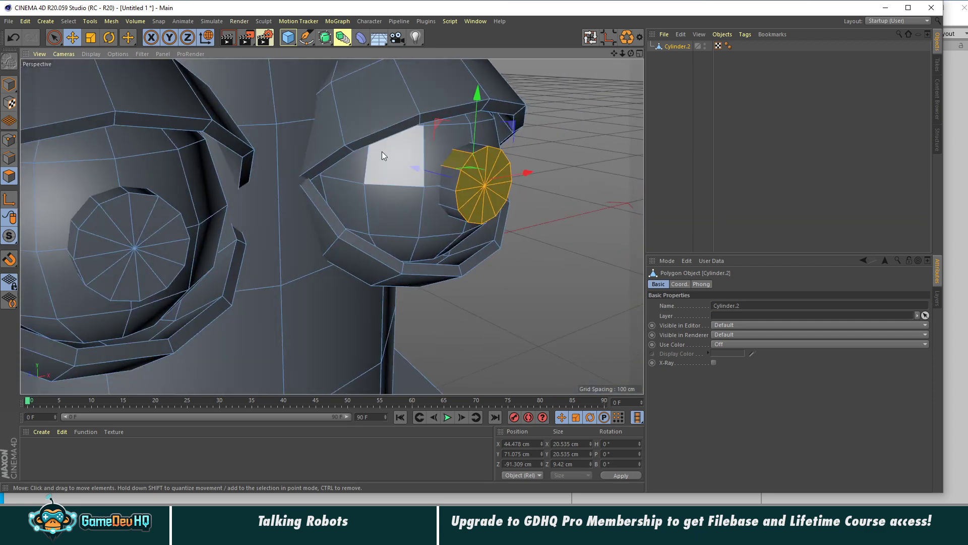
pyautogui.keyDown('alt'); pyautogui.moveTo(497, 215); pyautogui.dragTo(439, 224, button='right'); pyautogui.keyUp('alt')
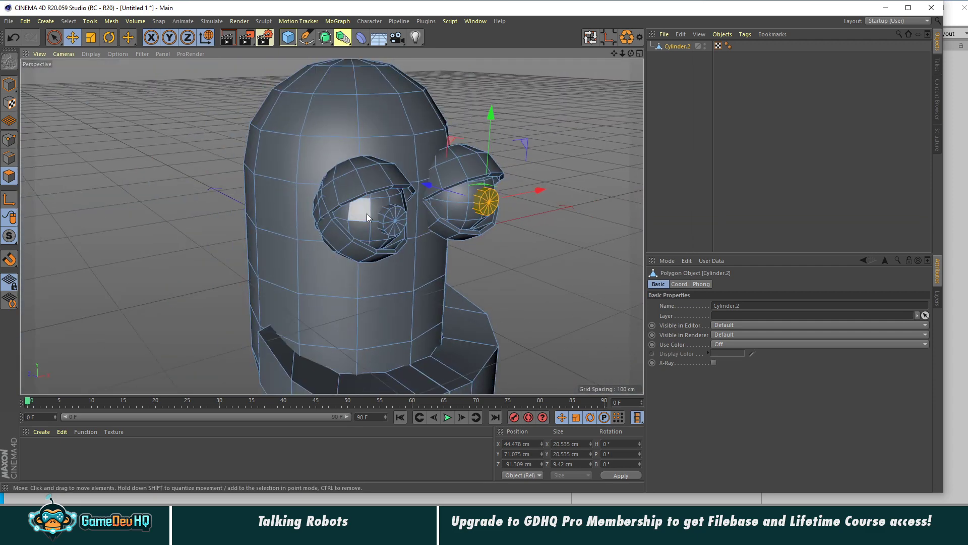
# Check the connected polygons of the other eye's lower lid and both halves of the mouth strip, and clear the selection.
pyautogui.click(378, 219)
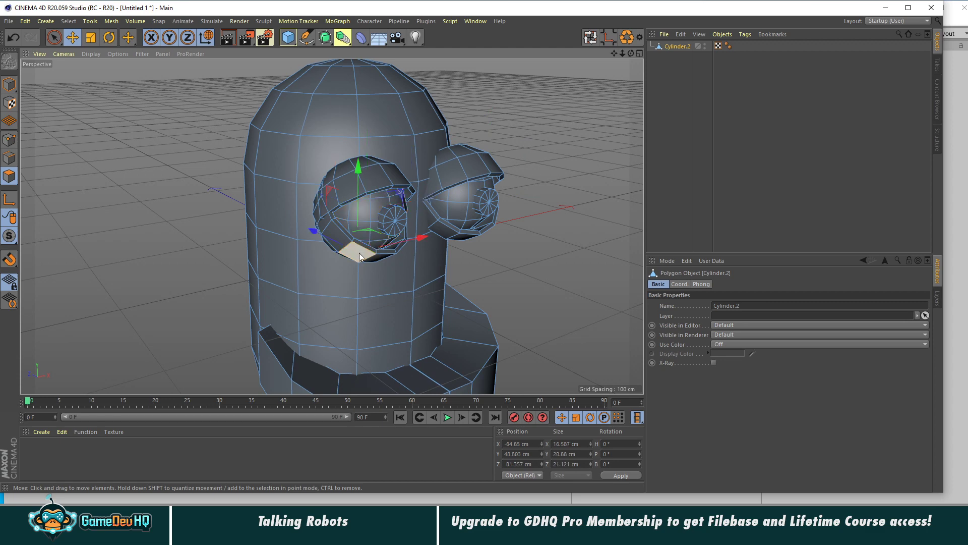
pyautogui.doubleClick(361, 257)
pyautogui.doubleClick(489, 347)
pyautogui.keyDown('alt'); pyautogui.moveTo(449, 288); pyautogui.dragTo(376, 161, button='middle'); pyautogui.keyUp('alt')
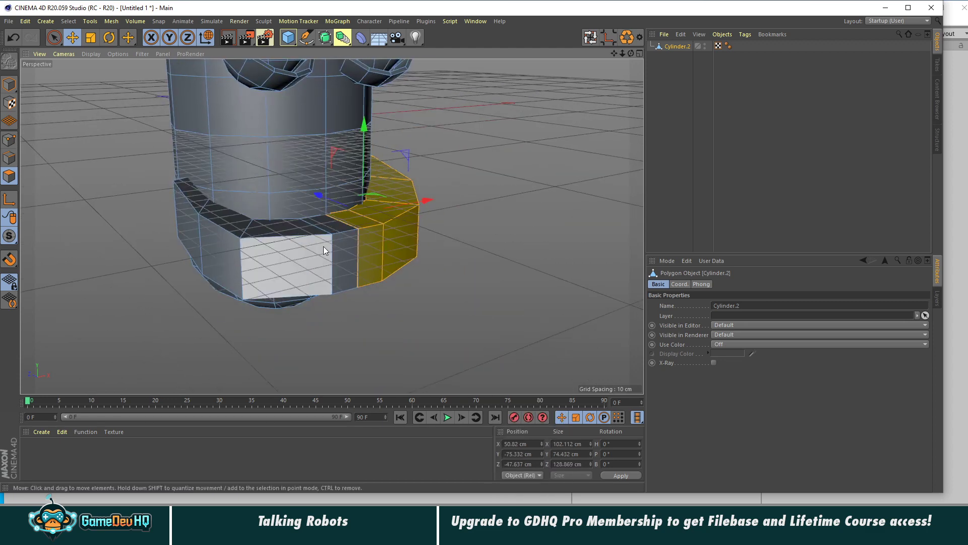
pyautogui.doubleClick(317, 255)
pyautogui.click(503, 219)
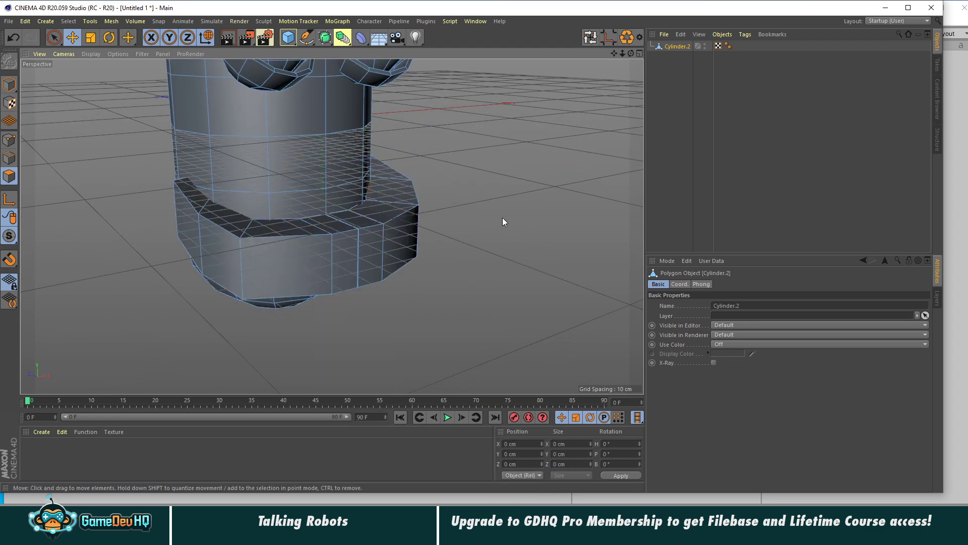
# Review the merged robot model's eyes, mouth and body from several angles.
pyautogui.keyDown('alt'); pyautogui.moveTo(503, 217); pyautogui.dragTo(397, 199, button='right'); pyautogui.keyUp('alt')
pyautogui.keyDown('alt'); pyautogui.moveTo(397, 200); pyautogui.dragTo(351, 194); pyautogui.keyUp('alt')
pyautogui.keyDown('alt'); pyautogui.moveTo(347, 195); pyautogui.dragTo(422, 197, button='right'); pyautogui.keyUp('alt')
pyautogui.keyDown('alt'); pyautogui.moveTo(306, 199); pyautogui.dragTo(284, 198); pyautogui.keyUp('alt')
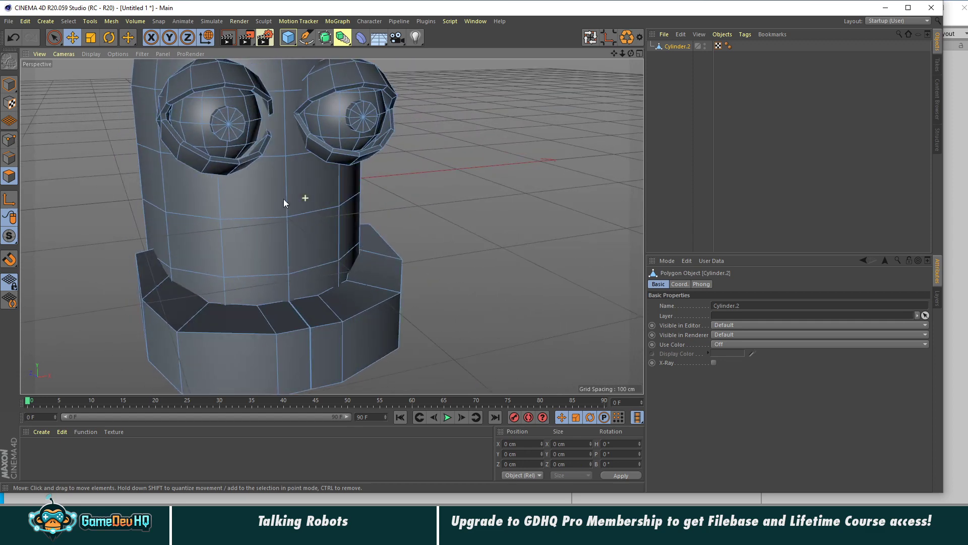
pyautogui.keyDown('alt'); pyautogui.moveTo(338, 212); pyautogui.dragTo(276, 210, button='right'); pyautogui.keyUp('alt')
pyautogui.keyDown('alt'); pyautogui.moveTo(277, 210); pyautogui.dragTo(296, 206, button='middle'); pyautogui.keyUp('alt')
pyautogui.keyDown('alt'); pyautogui.moveTo(339, 206); pyautogui.dragTo(368, 207); pyautogui.keyUp('alt')
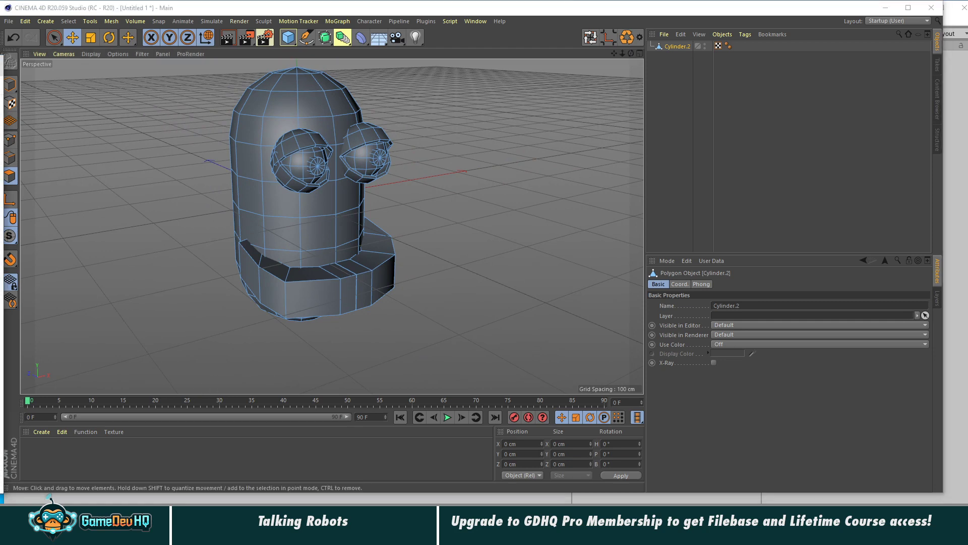
# Open a Chrome browser window and search Google for "maya blendshape".
pyautogui.moveTo(0, 63); pyautogui.dragTo(405, 28)
pyautogui.write('maya b')
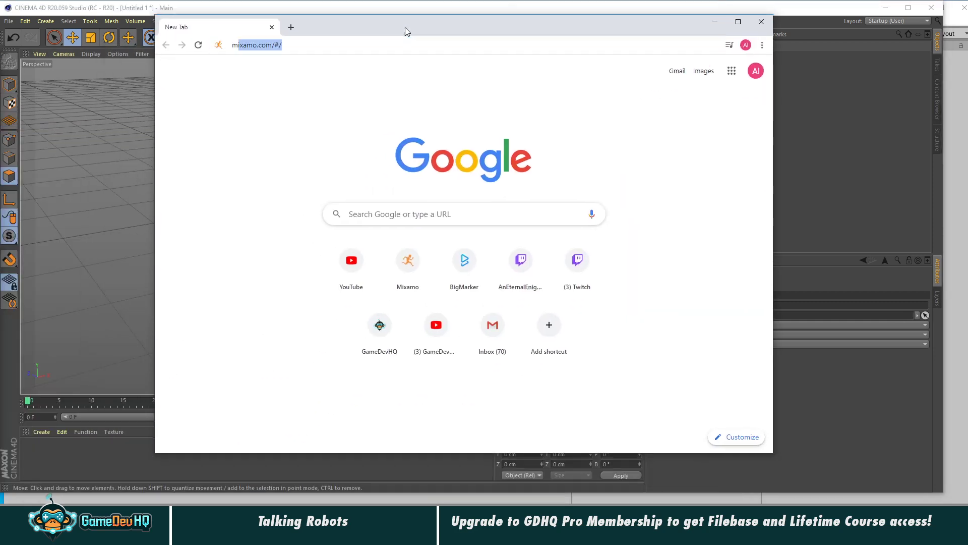
pyautogui.write('lendshape')
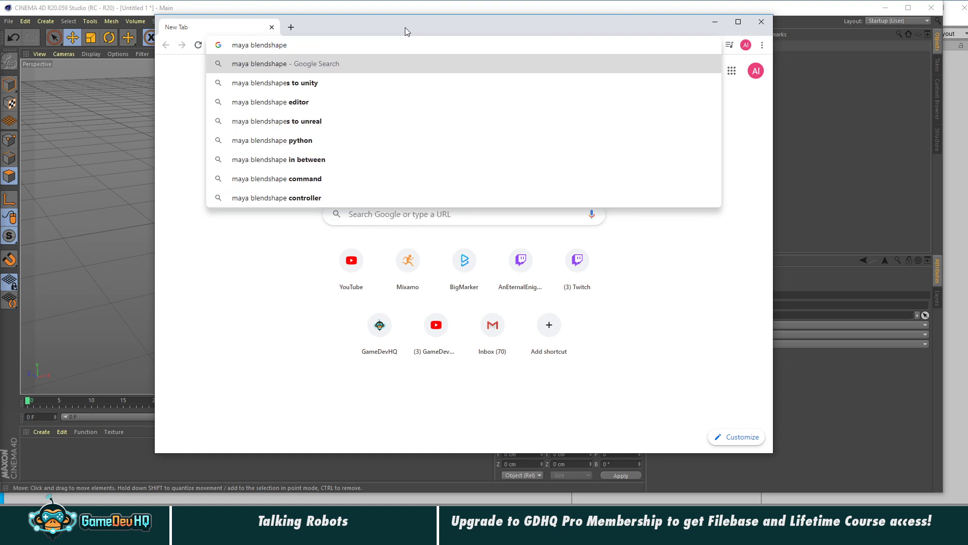
pyautogui.press('Return')
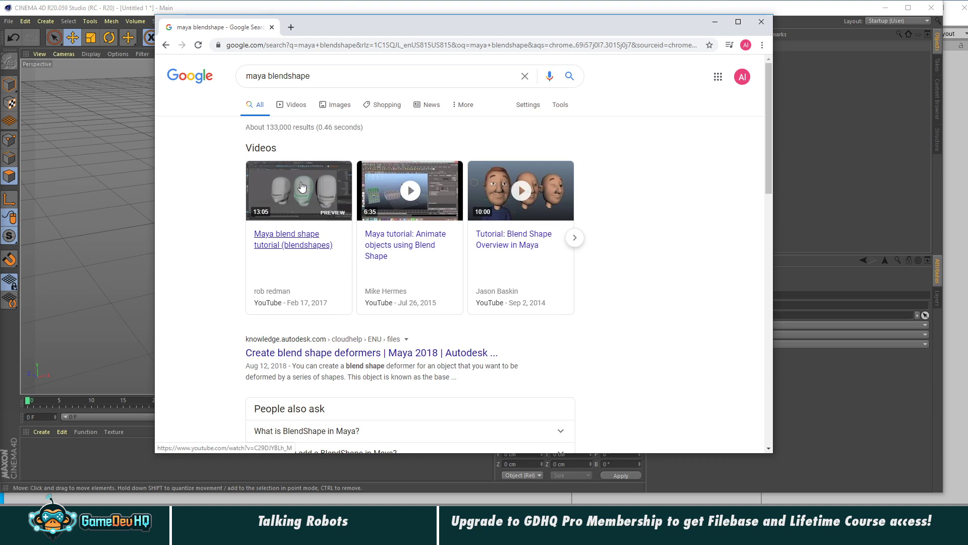
# Change the search to "3ds max blendshape" and look over the tutorial results.
pyautogui.doubleClick(248, 77)
pyautogui.write('3ds mas')
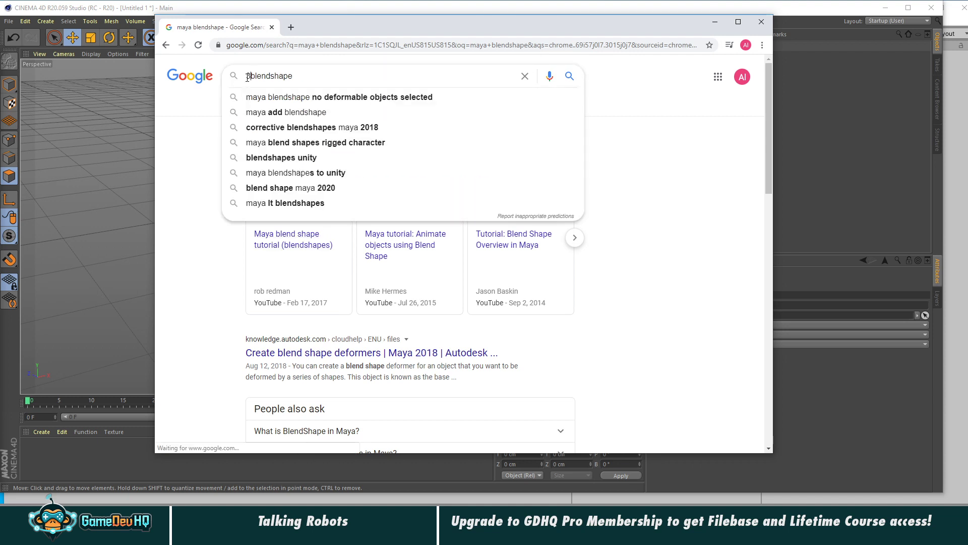
pyautogui.press('BackSpace')
pyautogui.write('x')
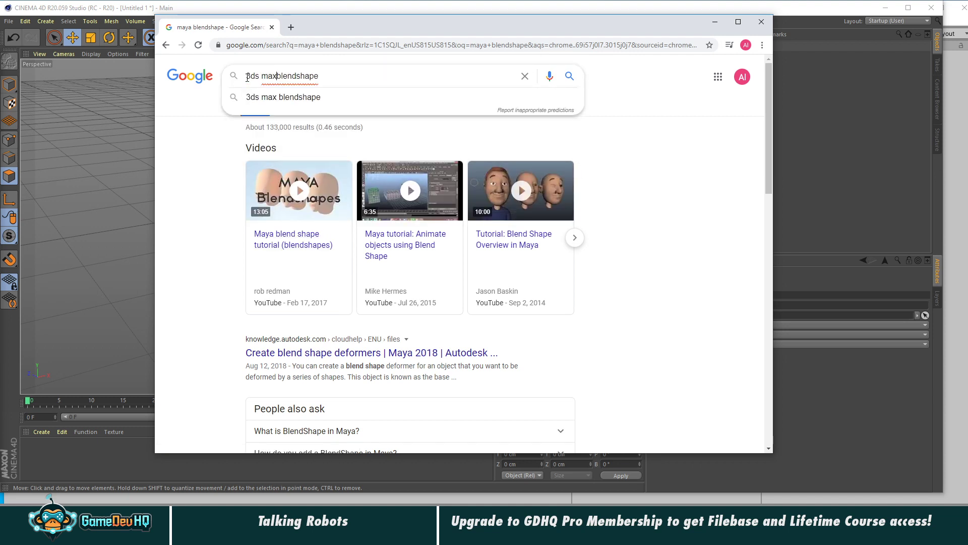
pyautogui.press('Return')
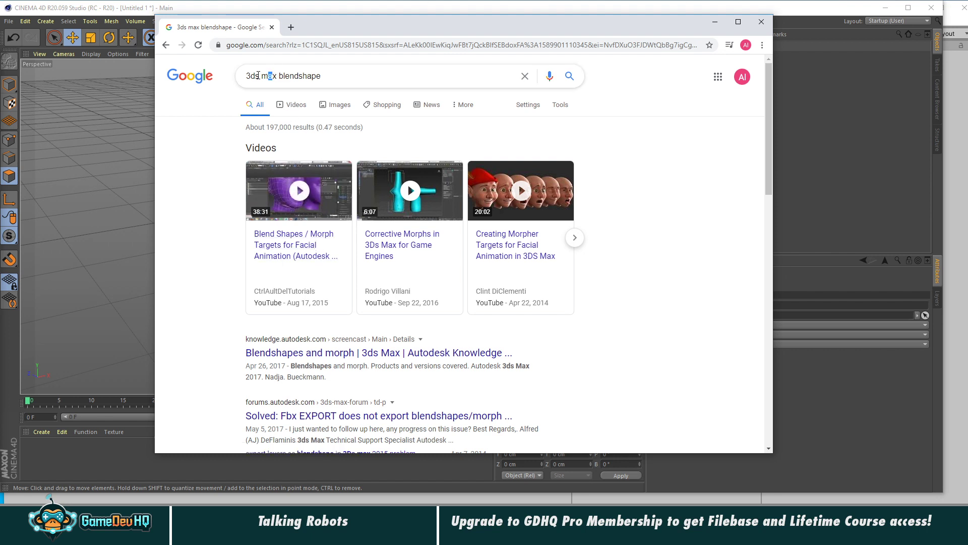
# Search for "blender blendshape", look through the results, and close the browser to return to Cinema 4D.
pyautogui.moveTo(273, 76); pyautogui.dragTo(243, 77)
pyautogui.press('Delete')
pyautogui.press('Delete')
pyautogui.press('Delete')
pyautogui.write('blender')
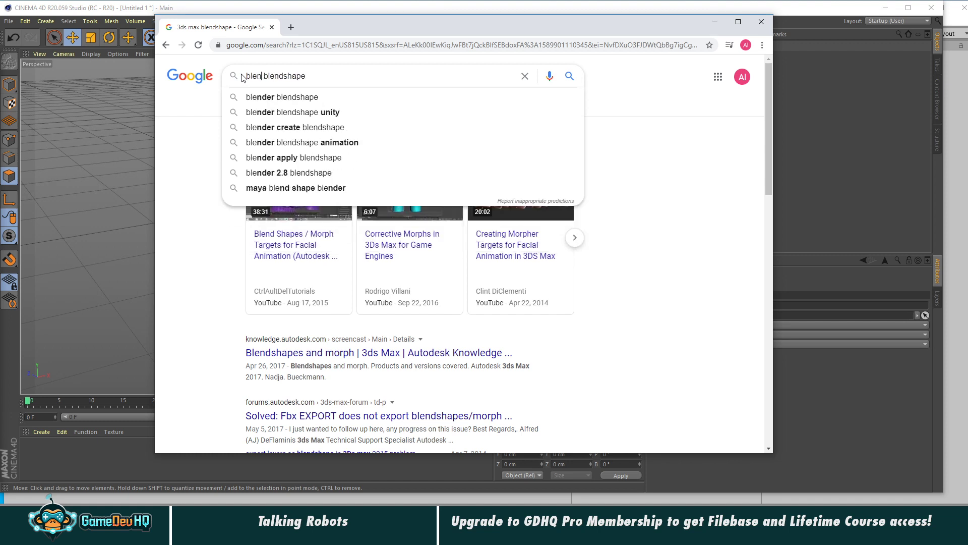
pyautogui.press('Return')
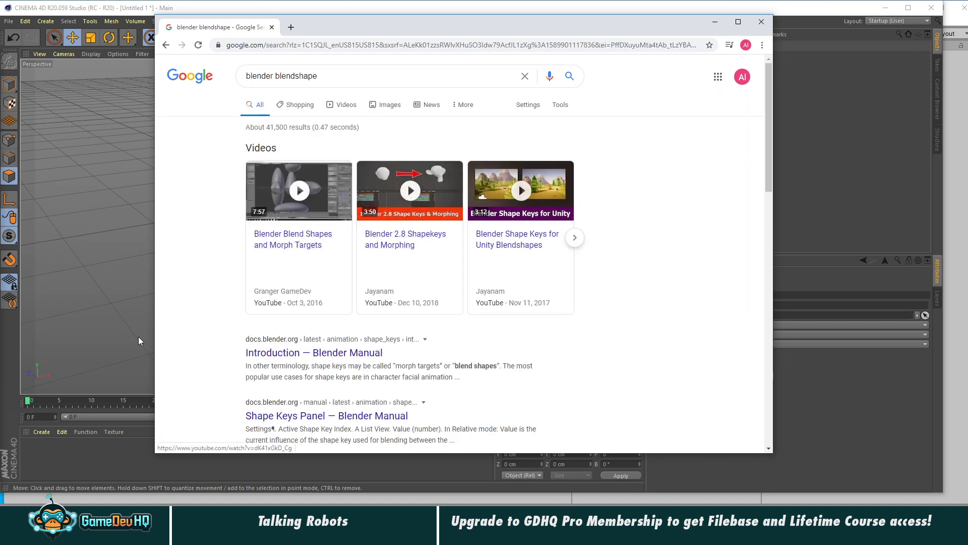
pyautogui.scroll(-1, 223, 378)
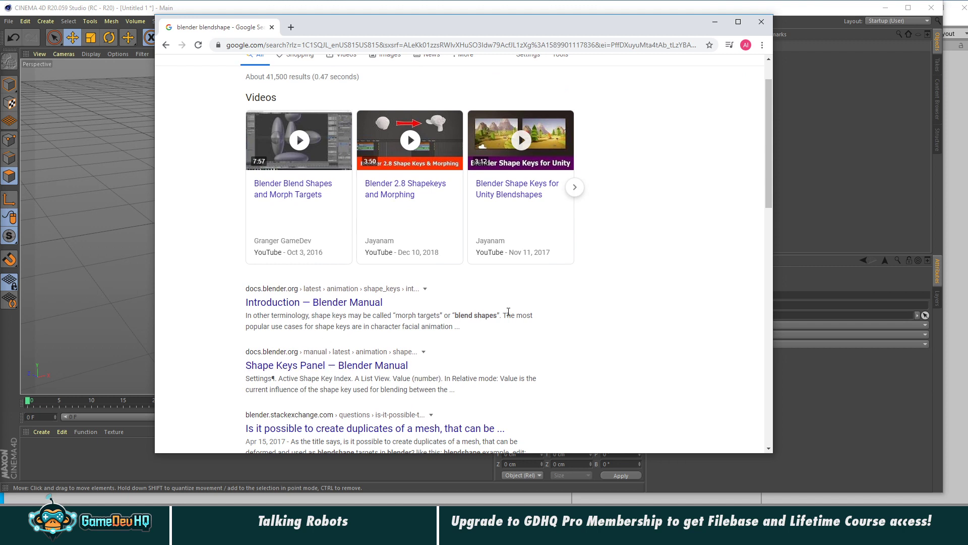
pyautogui.scroll(-2, 357, 387)
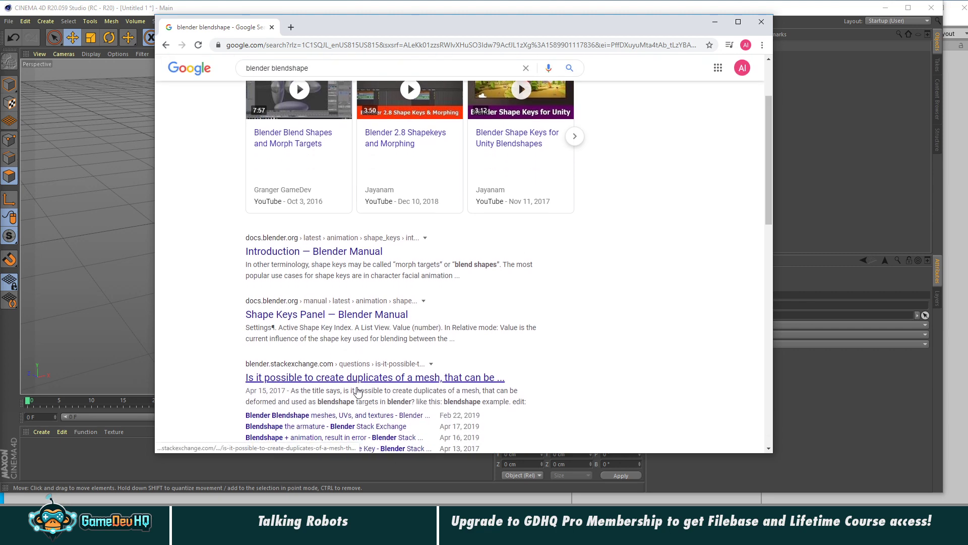
pyautogui.scroll(3, 443, 228)
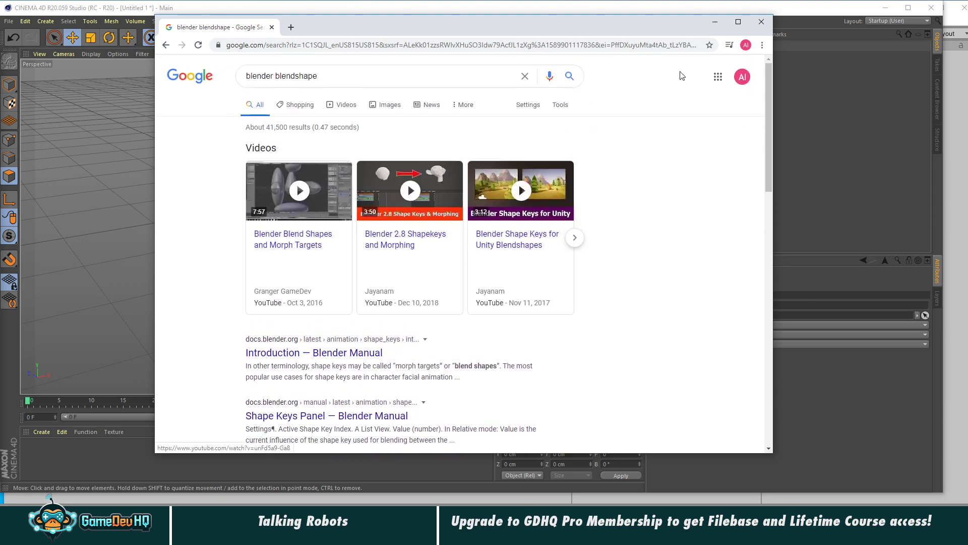
pyautogui.click(762, 22)
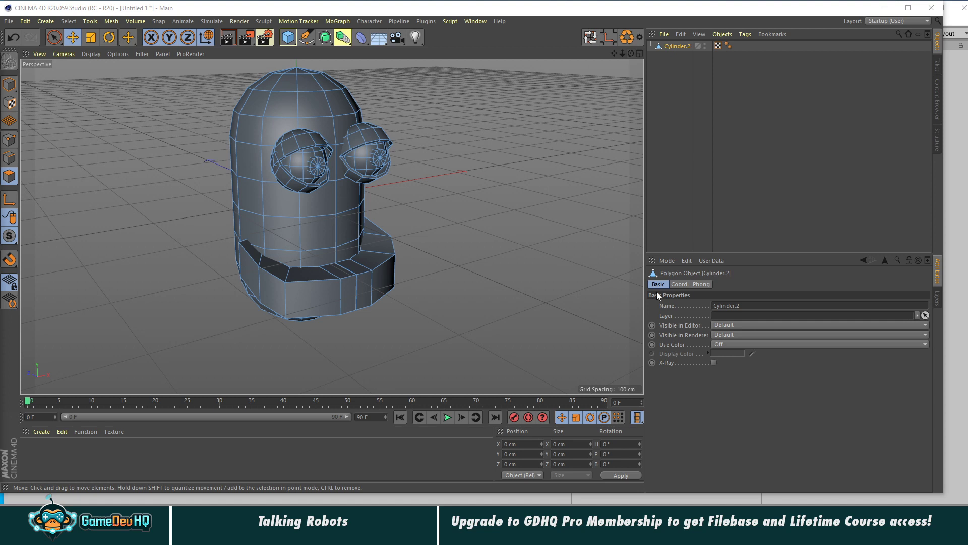
# Select all connected polygons of the lower half of the mouth strip with Live Selection.
pyautogui.rightClick(671, 46)
pyautogui.click(661, 68)
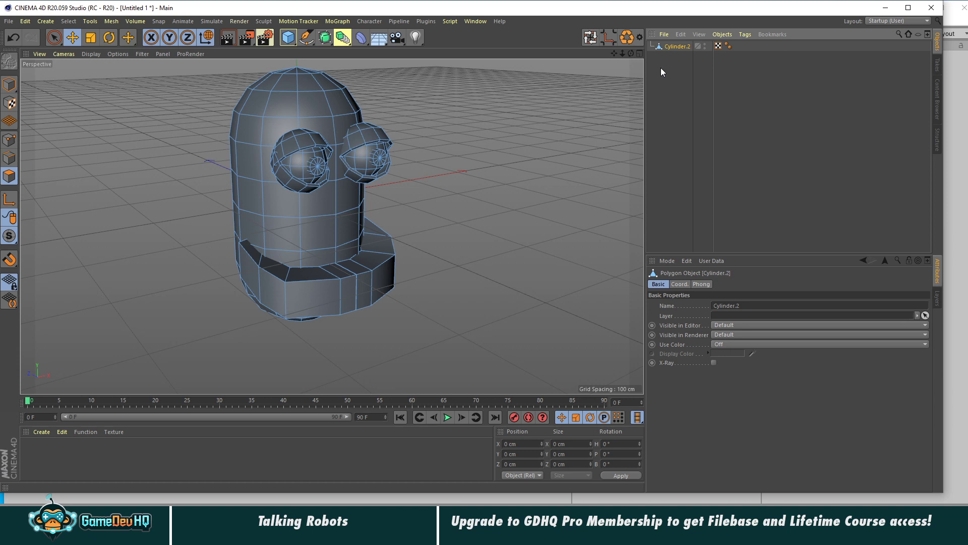
pyautogui.click(53, 37)
pyautogui.moveTo(338, 287)
pyautogui.mouseDown()
pyautogui.moveTo(442, 257)
pyautogui.moveTo(354, 293)
pyautogui.moveTo(332, 280)
pyautogui.moveTo(265, 274)
pyautogui.mouseUp()
pyautogui.press('u')
pyautogui.press('w')
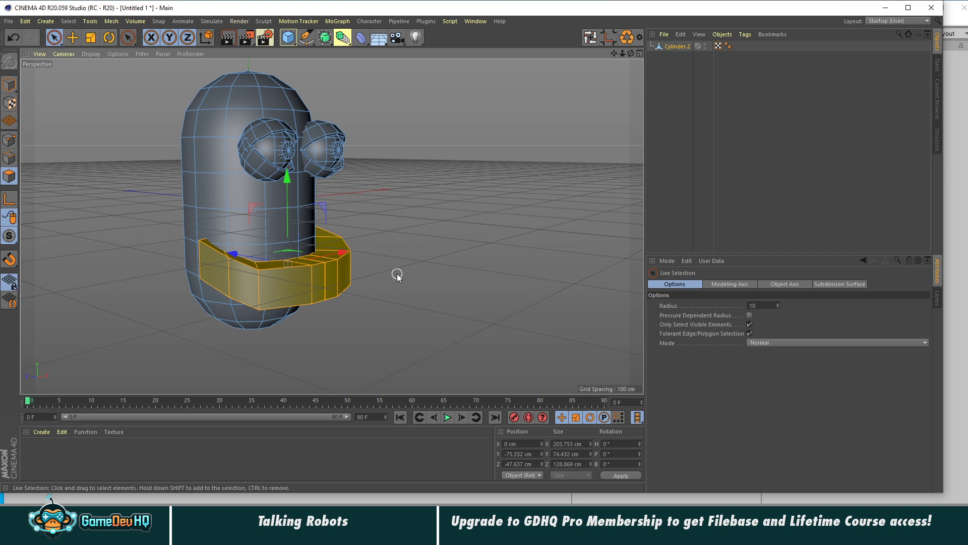
# Add a Pose Morph character tag to the Cylinder.2 object and enable Points mixing.
pyautogui.rightClick(676, 45)
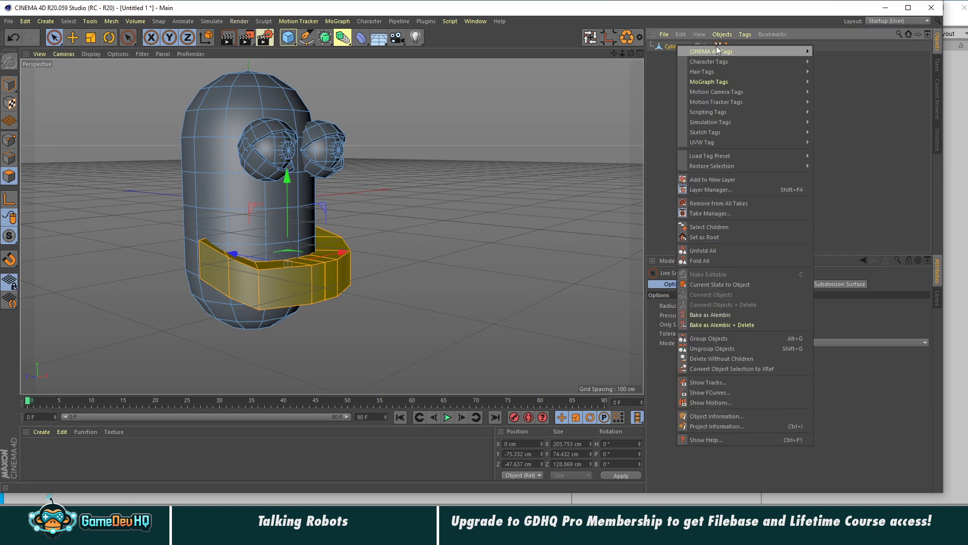
pyautogui.moveTo(716, 60)
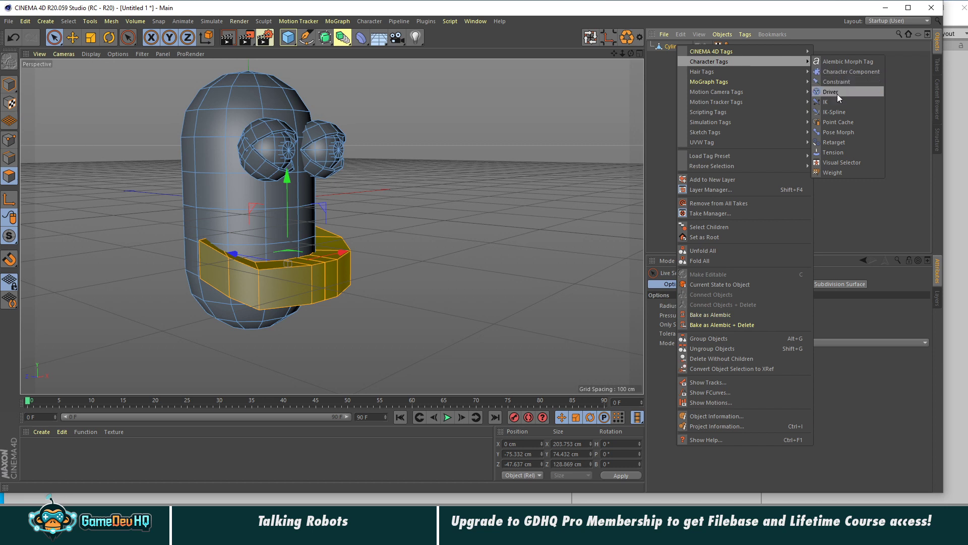
pyautogui.click(839, 133)
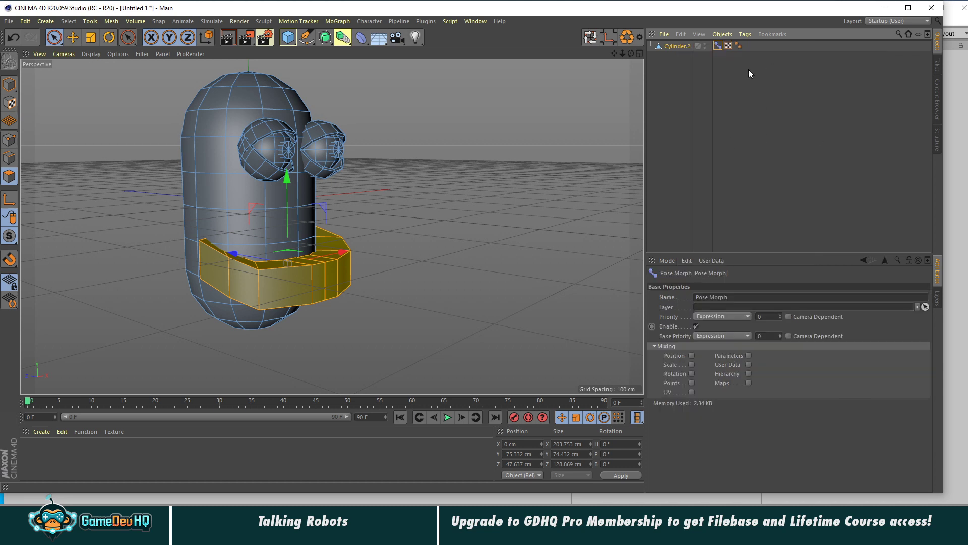
pyautogui.click(692, 382)
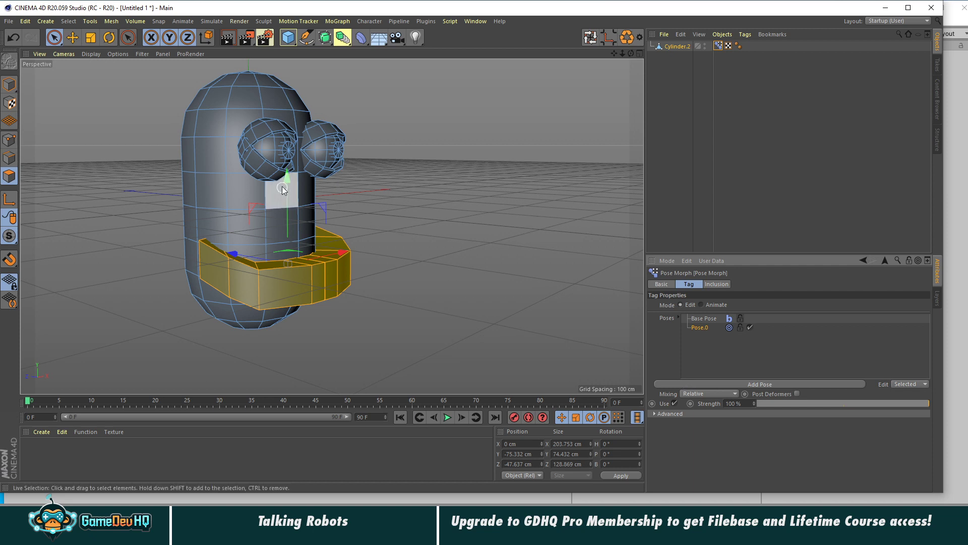
# Try lowering, tilting and pulling back the selected mouth polygons in the first pose.
pyautogui.moveTo(285, 183); pyautogui.dragTo(318, 247)
pyautogui.press('r')
pyautogui.press('e')
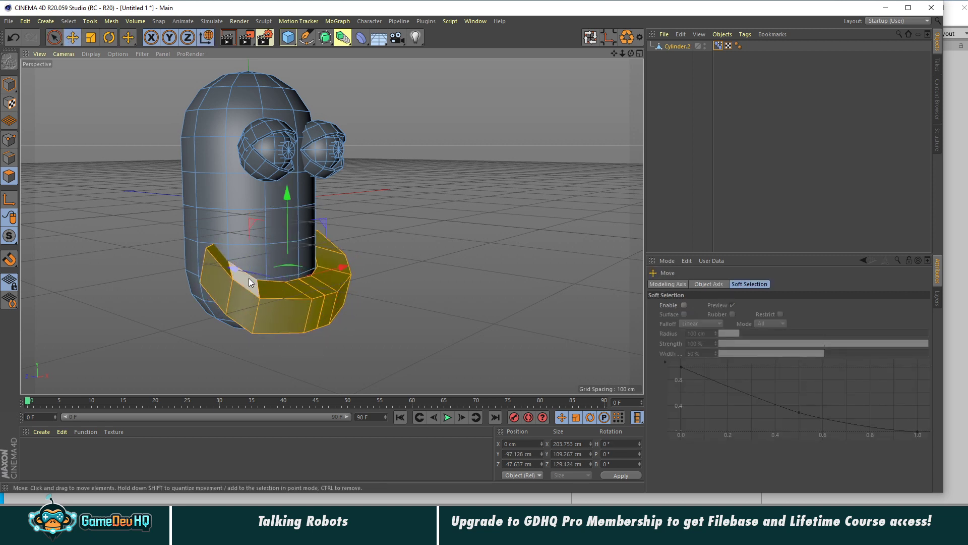
pyautogui.moveTo(251, 273); pyautogui.dragTo(246, 270)
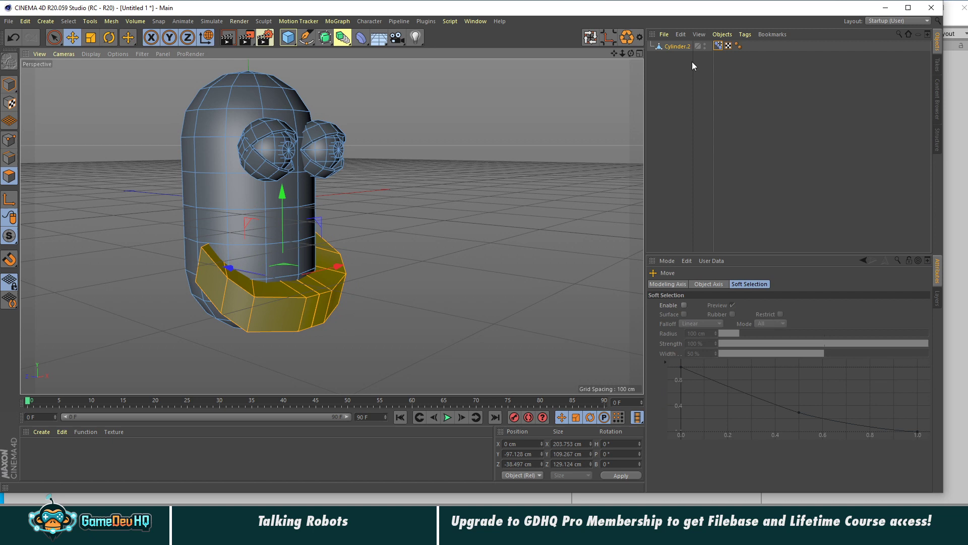
# Preview the mouth pose by varying its strength in the Pose Morph tag's Animate mode, then return to Edit mode.
pyautogui.click(718, 46)
pyautogui.click(701, 305)
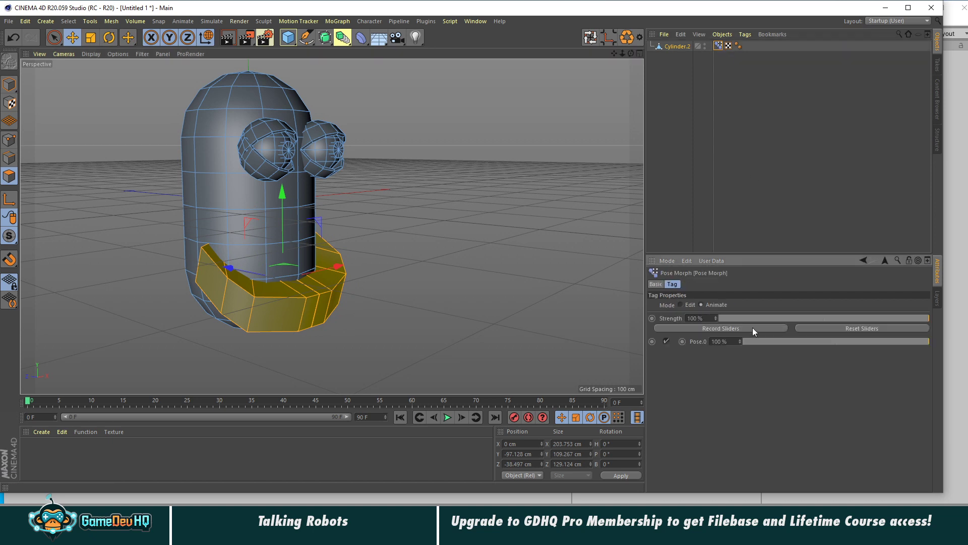
pyautogui.moveTo(837, 317); pyautogui.dragTo(759, 323)
pyautogui.moveTo(824, 339); pyautogui.dragTo(931, 331)
pyautogui.click(681, 304)
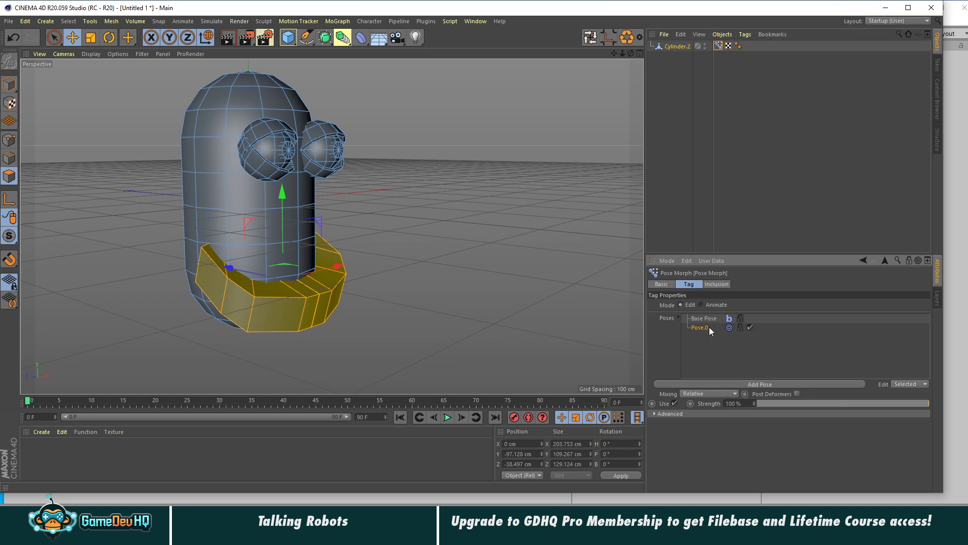
# Compare the base pose with Pose.0 and delete Pose.0.
pyautogui.click(701, 318)
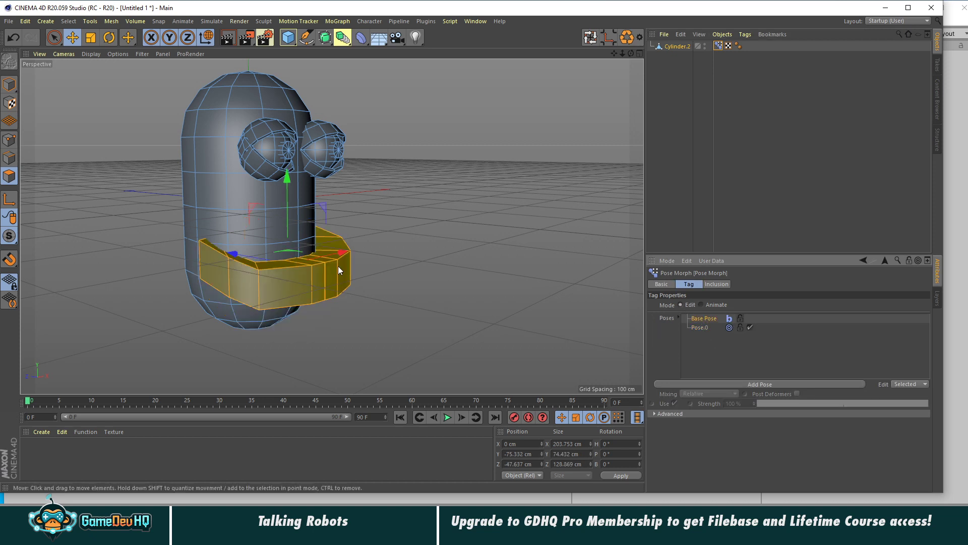
pyautogui.click(697, 327)
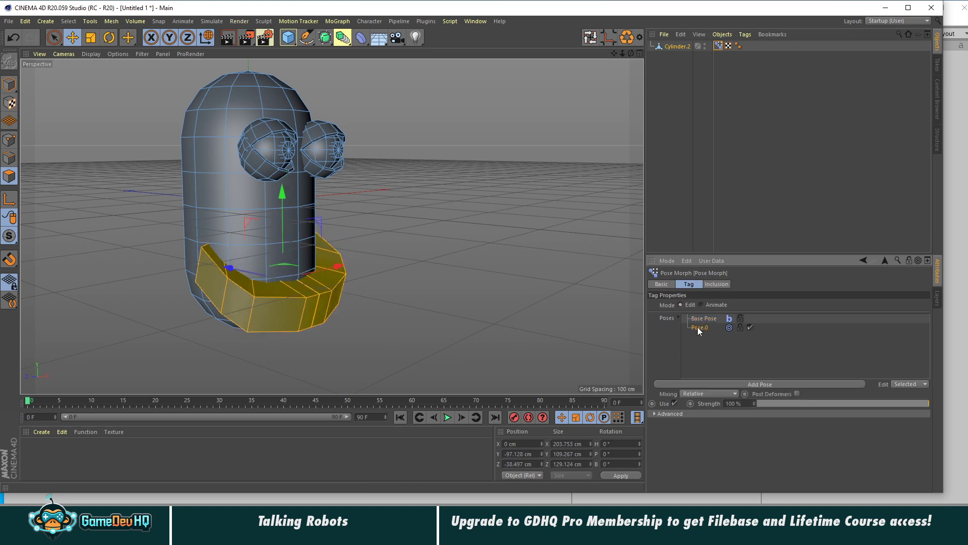
pyautogui.press('Delete')
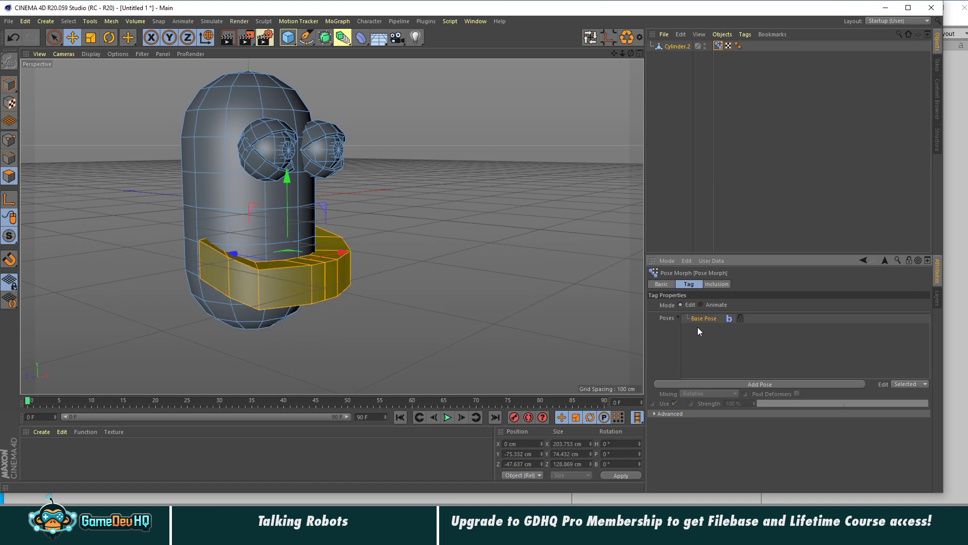
# Add a new pose and shape it by lowering, tilting and pulling back the selected mouth polygons.
pyautogui.click(752, 386)
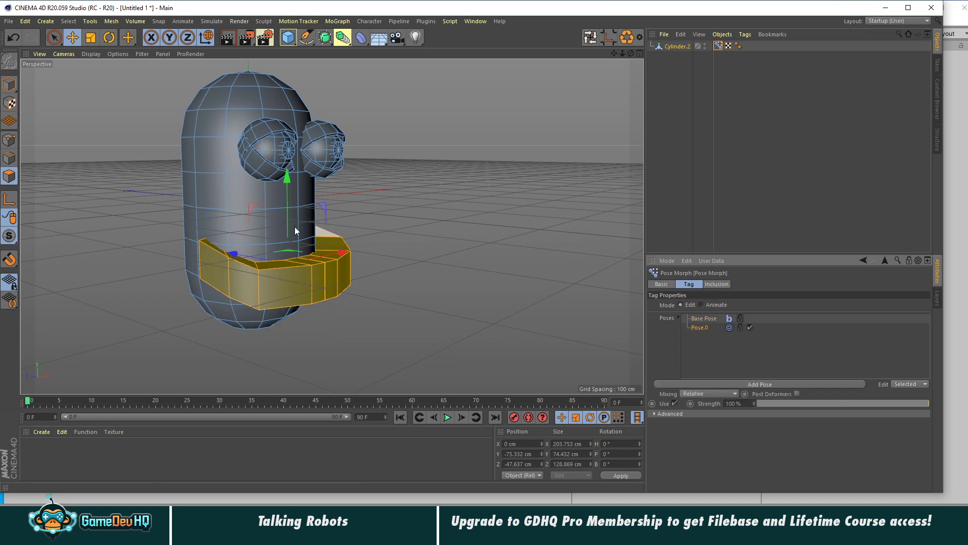
pyautogui.moveTo(289, 183); pyautogui.dragTo(245, 276)
pyautogui.press('r')
pyautogui.press('e')
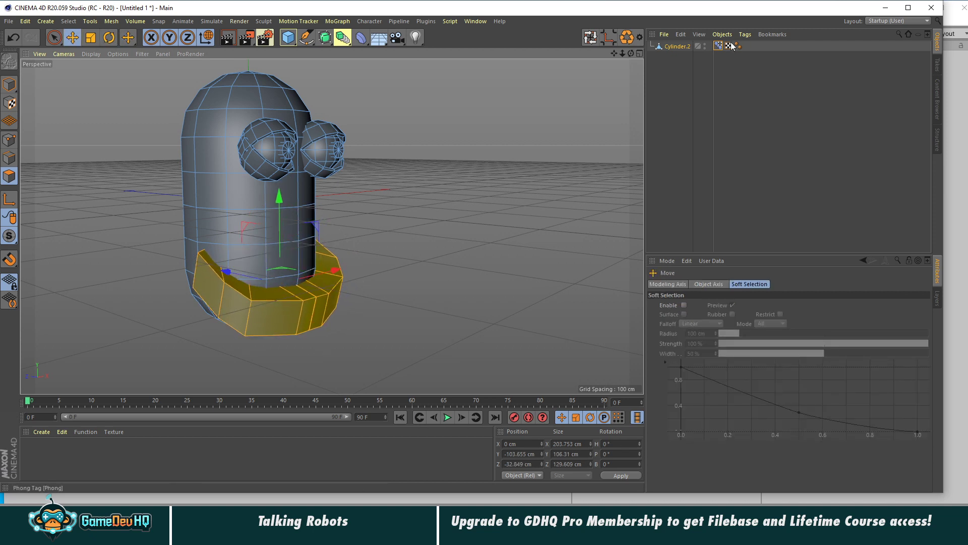
# Test the new mouth pose by varying its strength between 0% and 100%.
pyautogui.click(719, 46)
pyautogui.moveTo(872, 403); pyautogui.dragTo(746, 403)
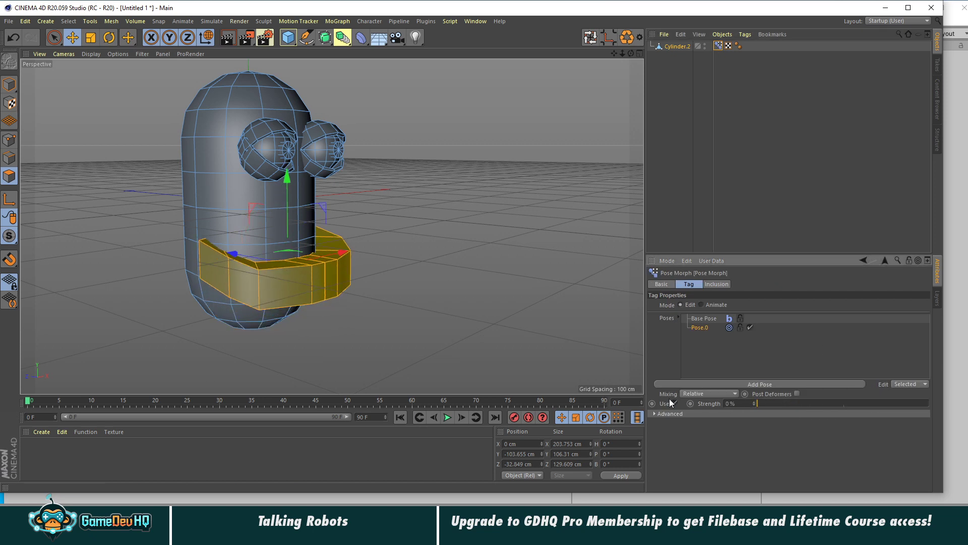
pyautogui.moveTo(670, 402); pyautogui.dragTo(548, 404)
pyautogui.moveTo(559, 404); pyautogui.dragTo(942, 404)
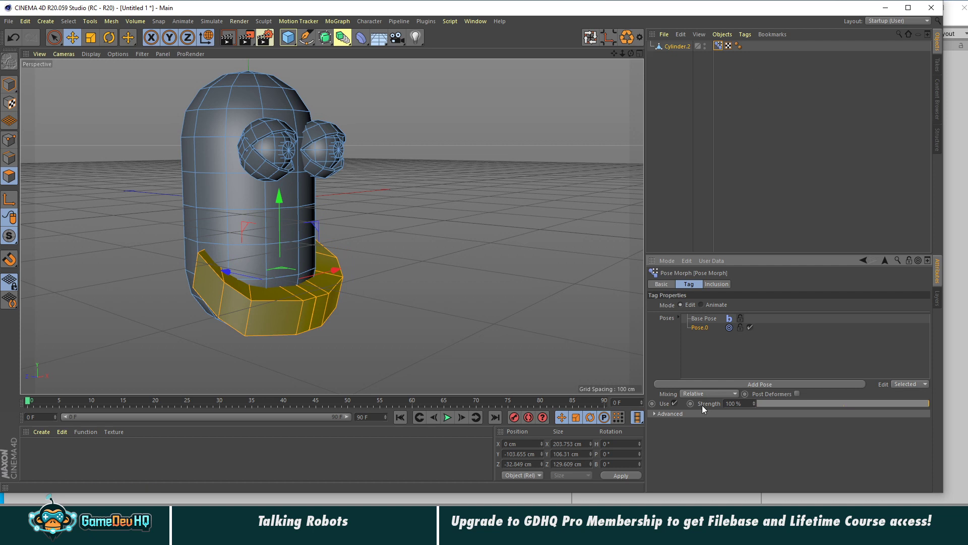
# Rename the mouth pose to Mouth_Open and set its strength to 0%.
pyautogui.doubleClick(701, 328)
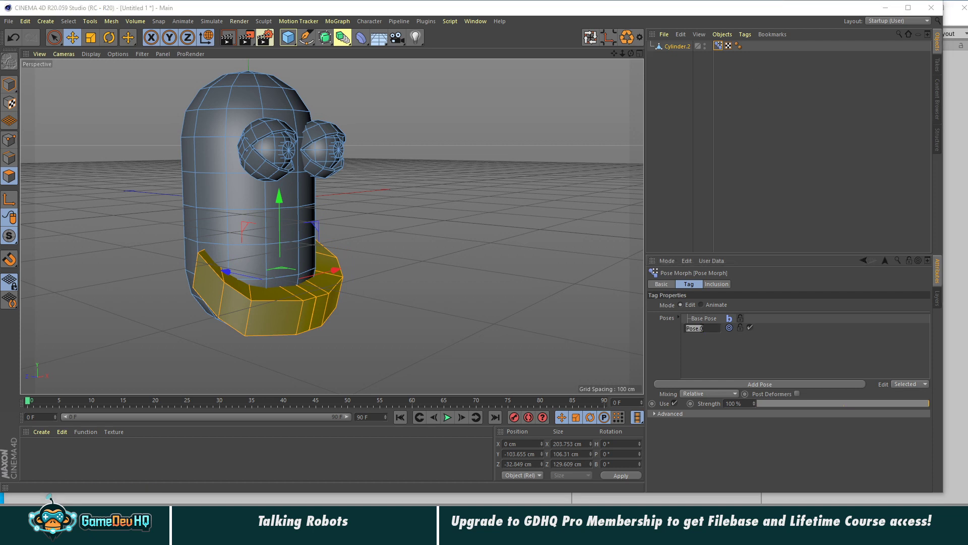
pyautogui.write('Mouth_Open')
pyautogui.press('Return')
pyautogui.moveTo(847, 404); pyautogui.dragTo(236, 402)
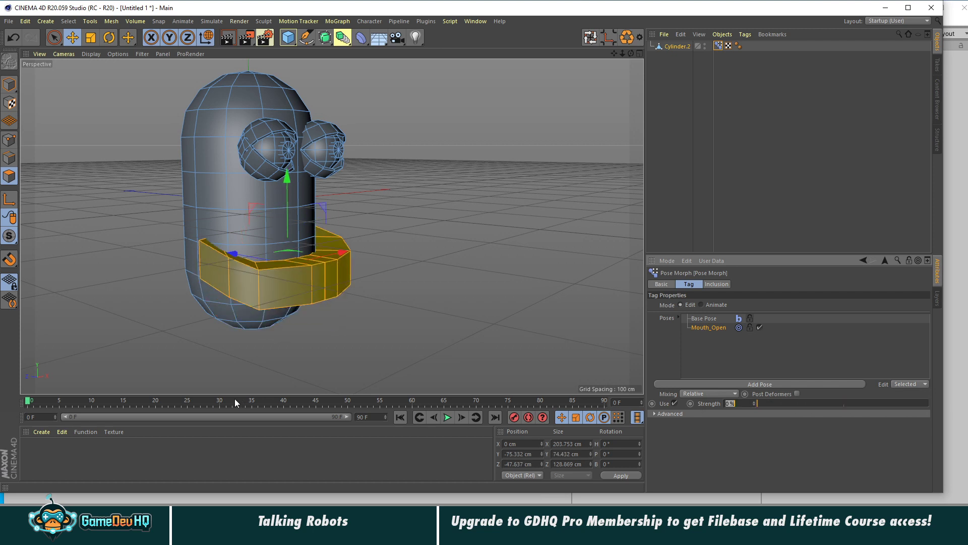
# Add a new pose and select all connected polygons of both upper eyelids.
pyautogui.click(265, 130)
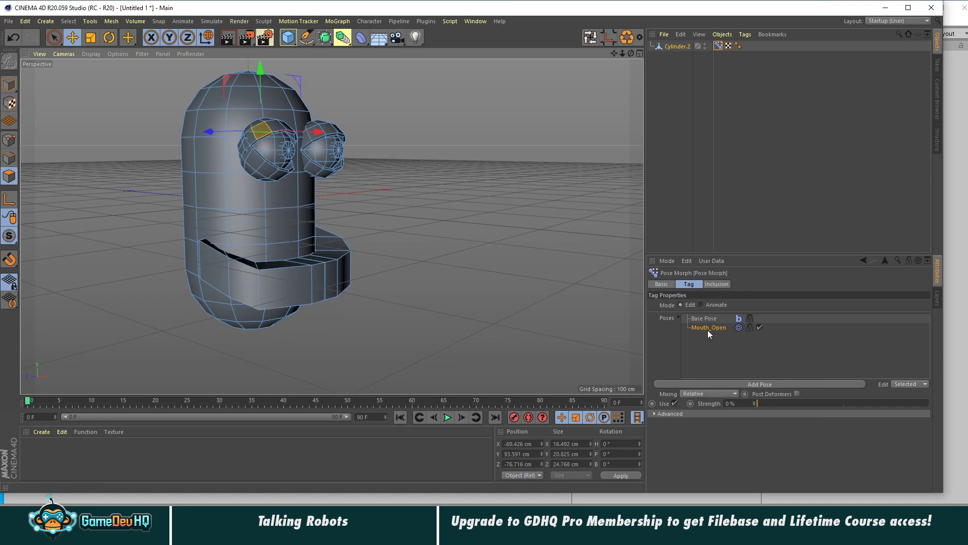
pyautogui.click(712, 384)
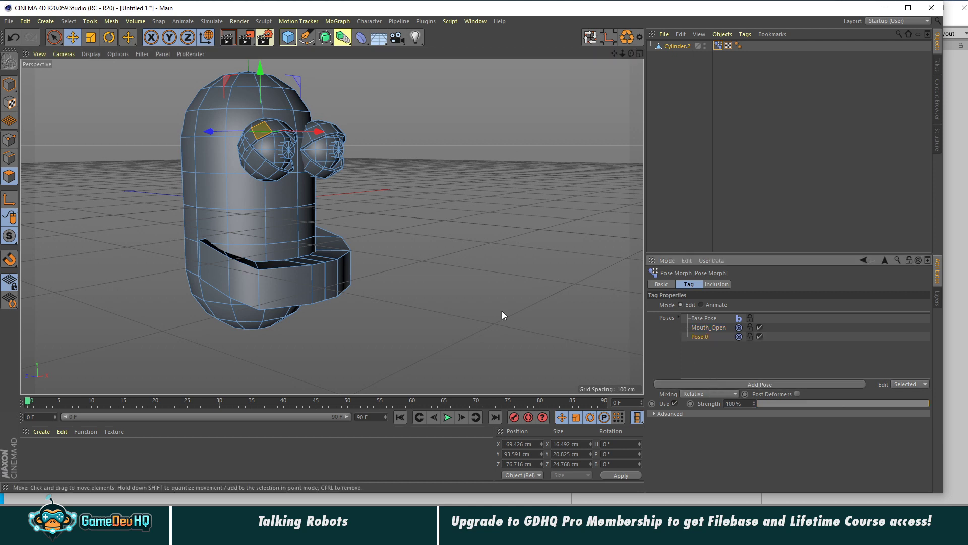
pyautogui.press('u')
pyautogui.press('w')
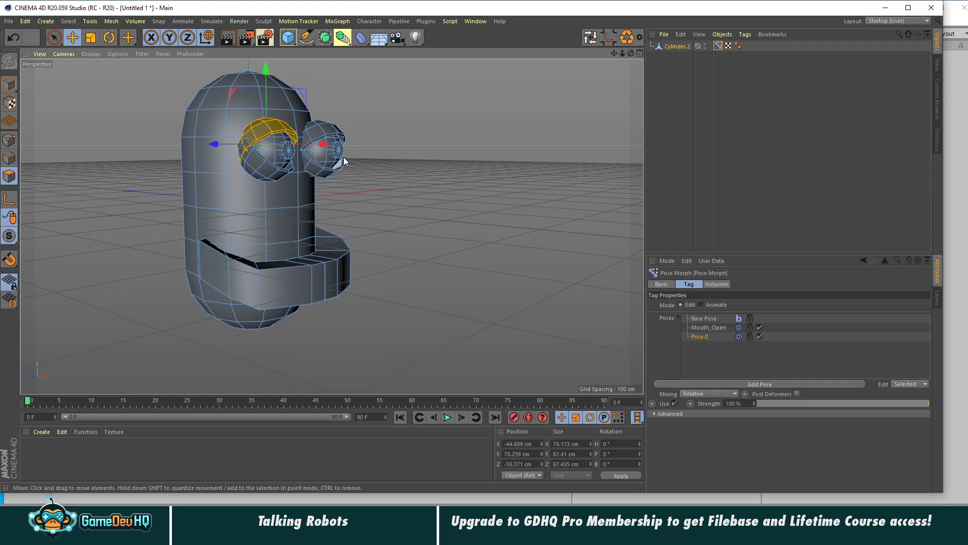
pyautogui.keyDown('shift'); pyautogui.click(335, 130); pyautogui.keyUp('shift')
pyautogui.press('u')
pyautogui.press('w')
# Rotate both upper eyelids down over the eyes and shift them along their depth axis to fit the eyeballs.
pyautogui.press('r')
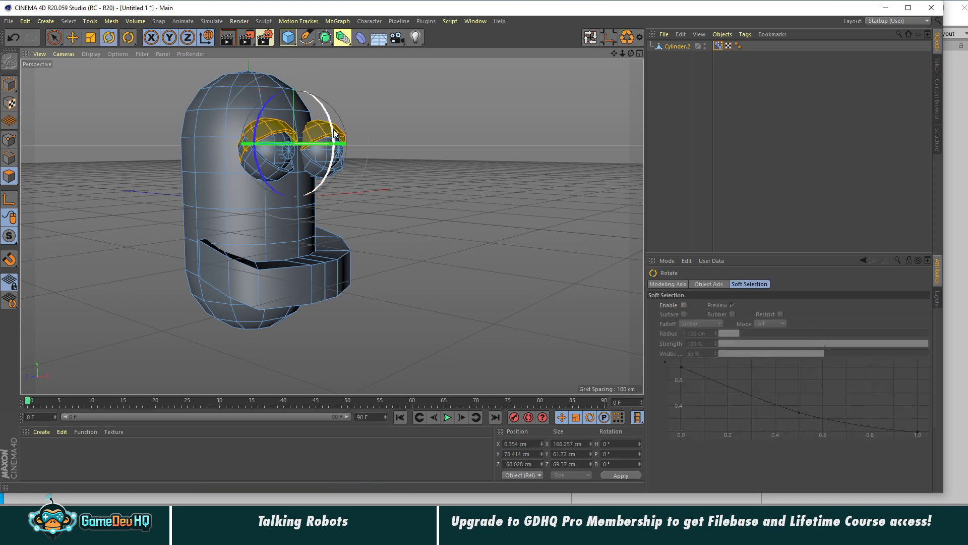
pyautogui.moveTo(334, 132); pyautogui.dragTo(336, 180)
pyautogui.press('e')
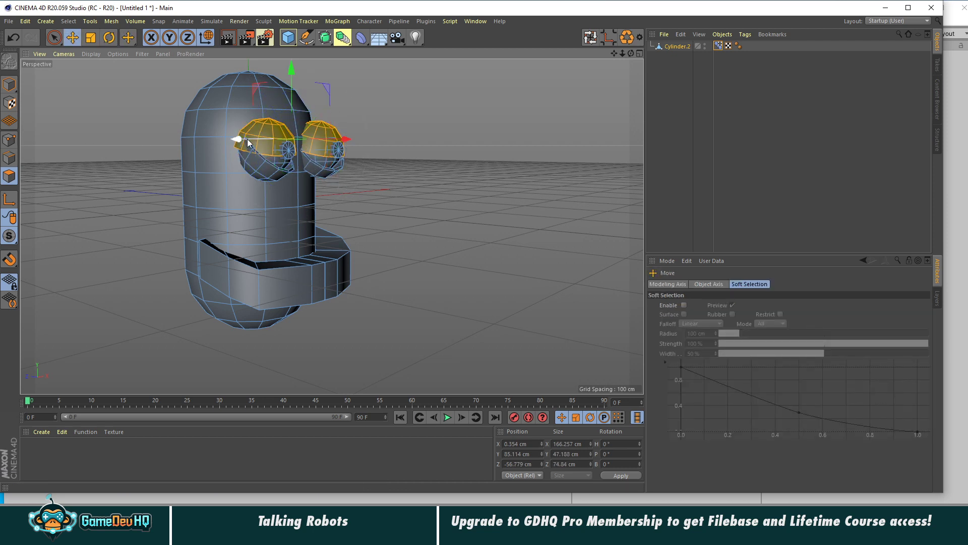
pyautogui.keyDown('alt'); pyautogui.moveTo(248, 143); pyautogui.dragTo(284, 191); pyautogui.keyUp('alt')
pyautogui.moveTo(207, 94); pyautogui.dragTo(229, 101)
pyautogui.press('r')
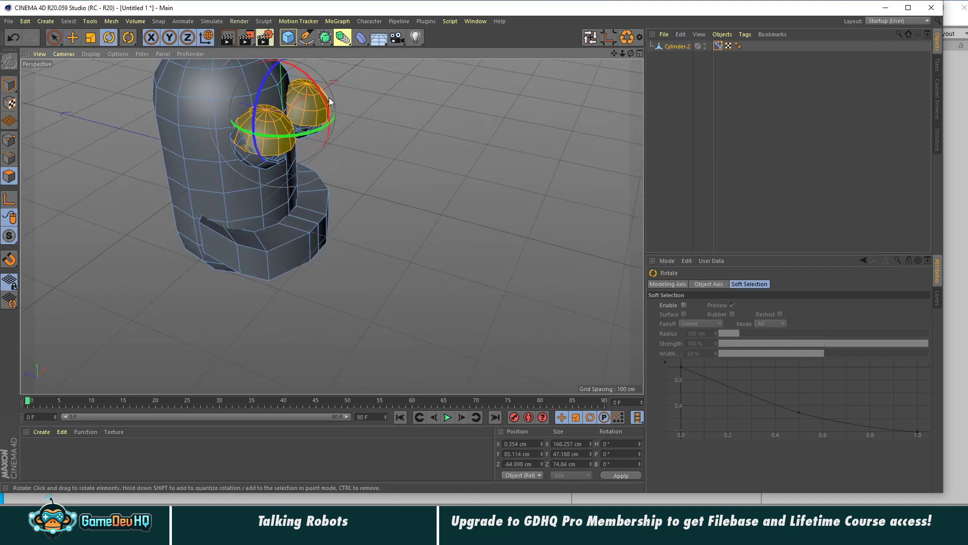
pyautogui.moveTo(329, 101); pyautogui.dragTo(329, 119)
pyautogui.press('e')
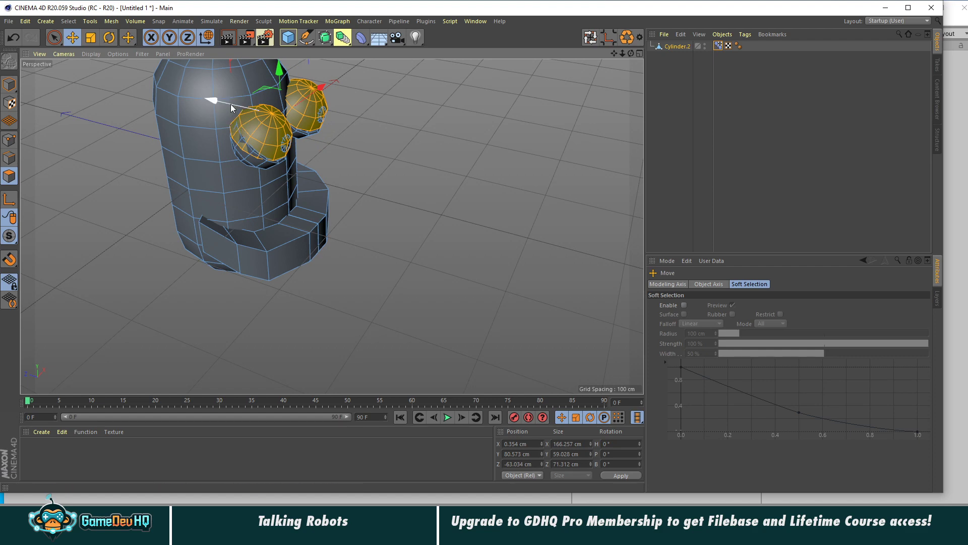
pyautogui.moveTo(231, 104); pyautogui.dragTo(236, 106)
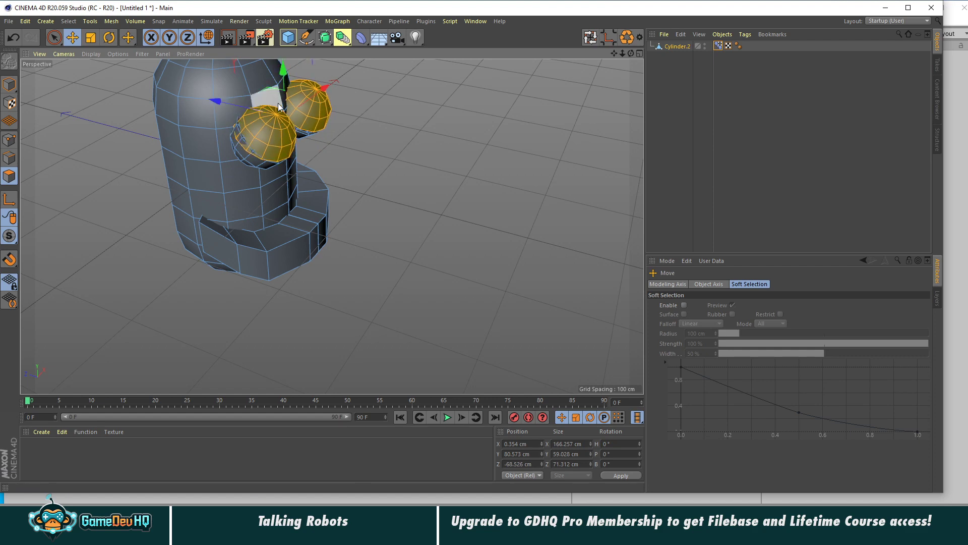
# Select all connected polygons of both lower eyelids and try to rotate them up over the eyes.
pyautogui.keyDown('alt'); pyautogui.moveTo(276, 153); pyautogui.dragTo(247, 98); pyautogui.keyUp('alt')
pyautogui.keyDown('alt'); pyautogui.moveTo(289, 166); pyautogui.dragTo(326, 172, button='right'); pyautogui.keyUp('alt')
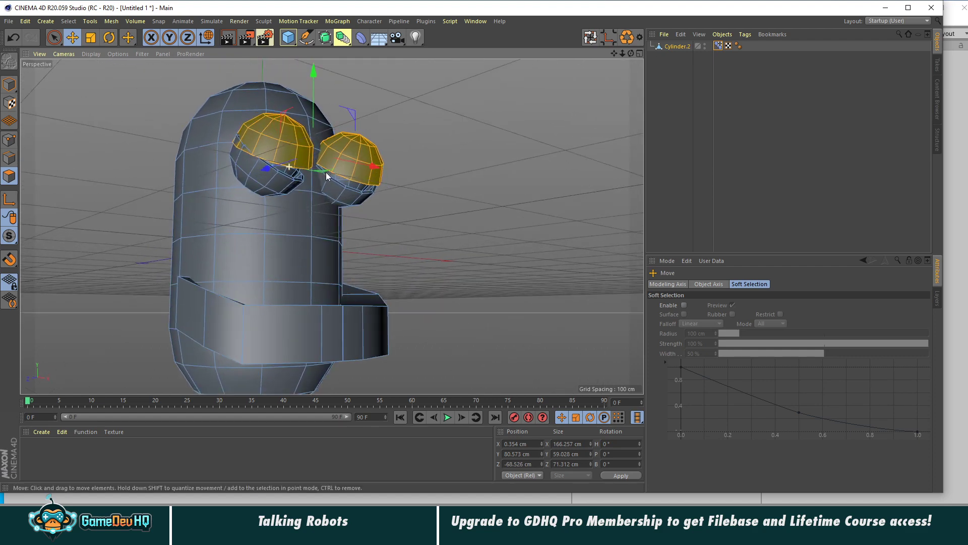
pyautogui.click(277, 186)
pyautogui.keyDown('shift'); pyautogui.click(365, 200); pyautogui.keyUp('shift')
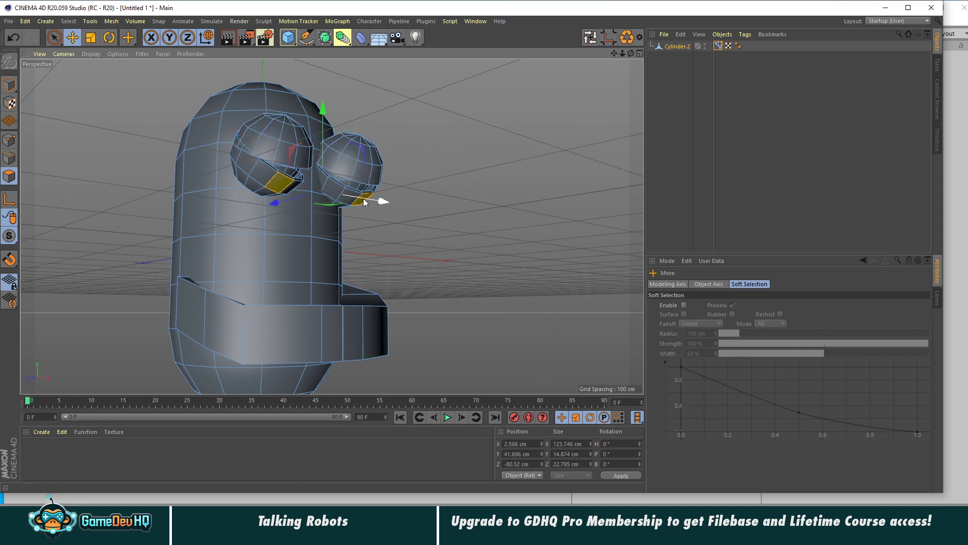
pyautogui.press('u')
pyautogui.press('w')
pyautogui.press('r')
pyautogui.moveTo(343, 146); pyautogui.dragTo(274, 167)
pyautogui.hotkey('ctrl', 'z')
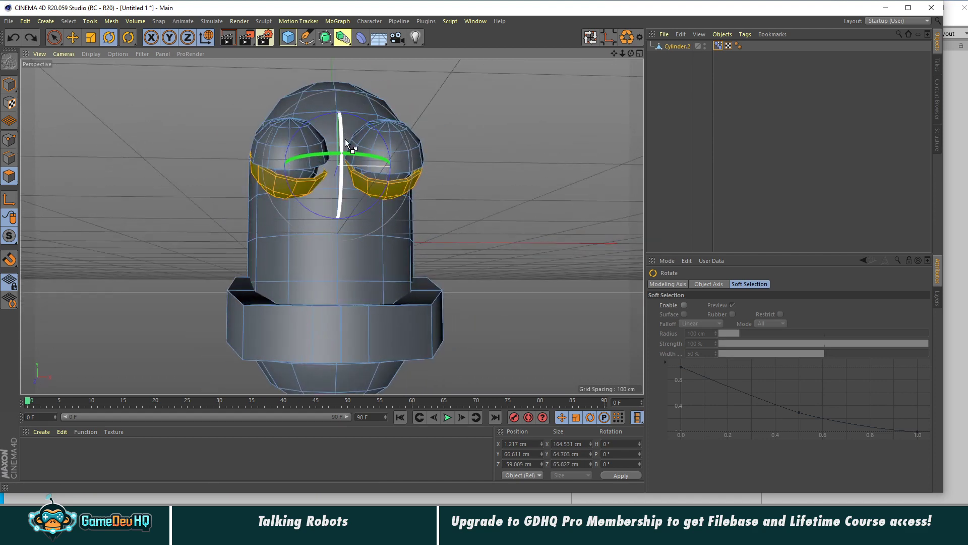
pyautogui.moveTo(342, 136); pyautogui.dragTo(364, 144)
# Undo the eyelid rotations and selections, and delete Pose.0 from the Pose Morph tag.
pyautogui.hotkey('ctrl', 'z')
pyautogui.hotkey('ctrl', 'z')
pyautogui.hotkey('ctrl', 'z')
pyautogui.hotkey('ctrl', 'z')
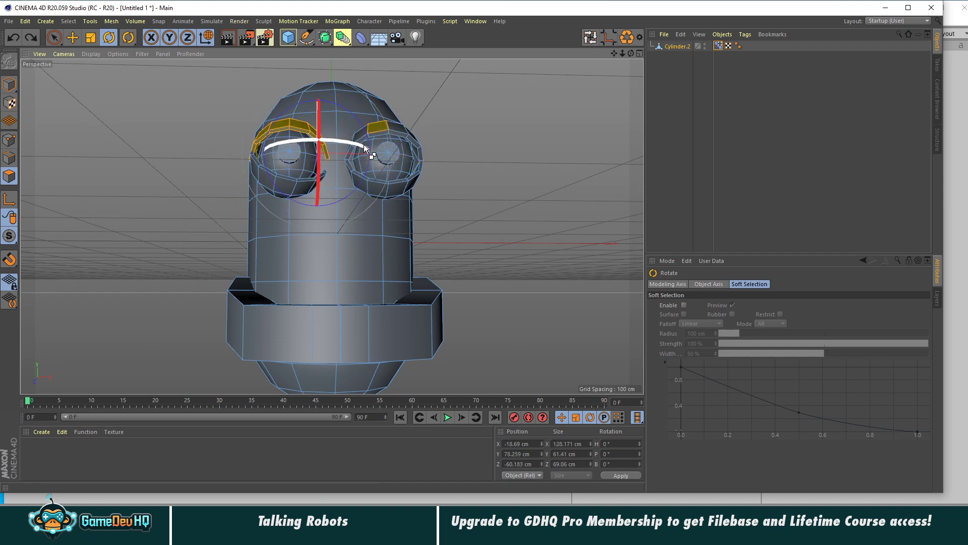
pyautogui.click(719, 45)
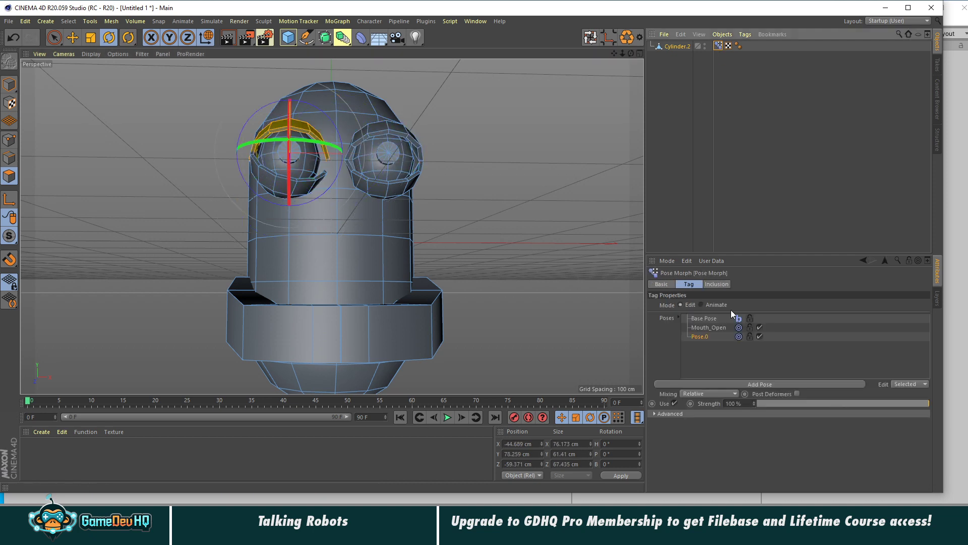
pyautogui.press('Delete')
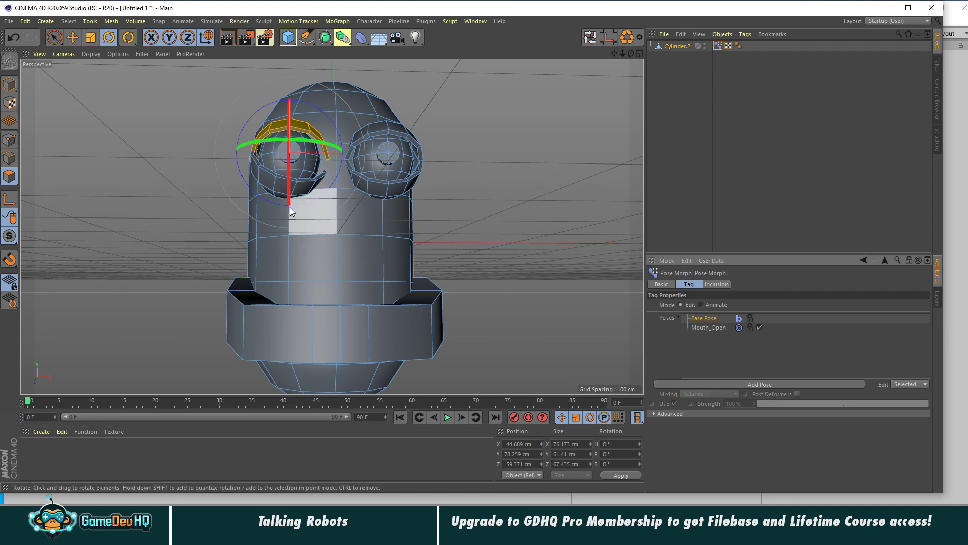
# Select the connected polygons of the misshapen lower eyelid, on the eye where the lids do not match, and delete them.
pyautogui.click(267, 187)
pyautogui.press('u')
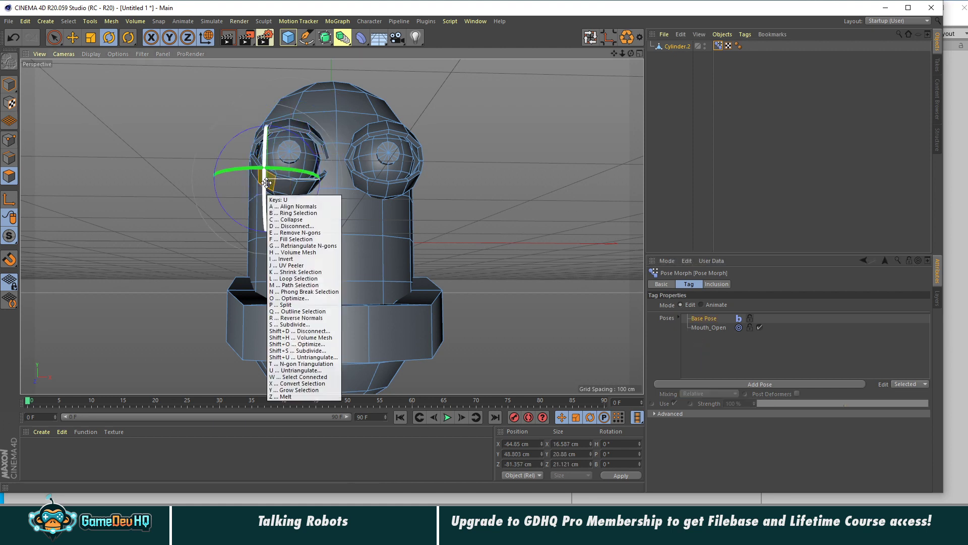
pyautogui.press('w')
pyautogui.moveTo(331, 130)
pyautogui.mouseDown()
pyautogui.moveTo(323, 118)
pyautogui.moveTo(331, 120)
pyautogui.mouseUp()
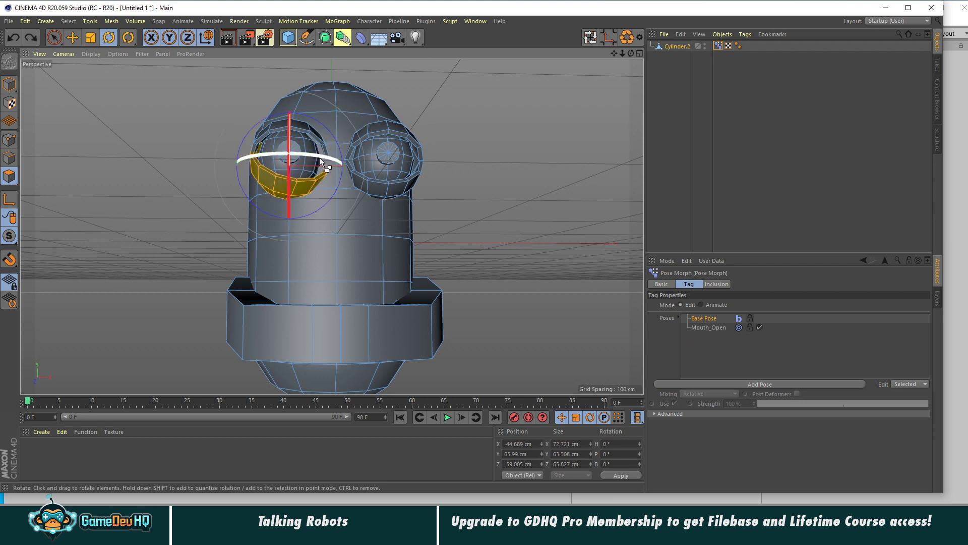
pyautogui.moveTo(321, 154); pyautogui.dragTo(296, 155)
pyautogui.hotkey('ctrl', 'shift', 'a')
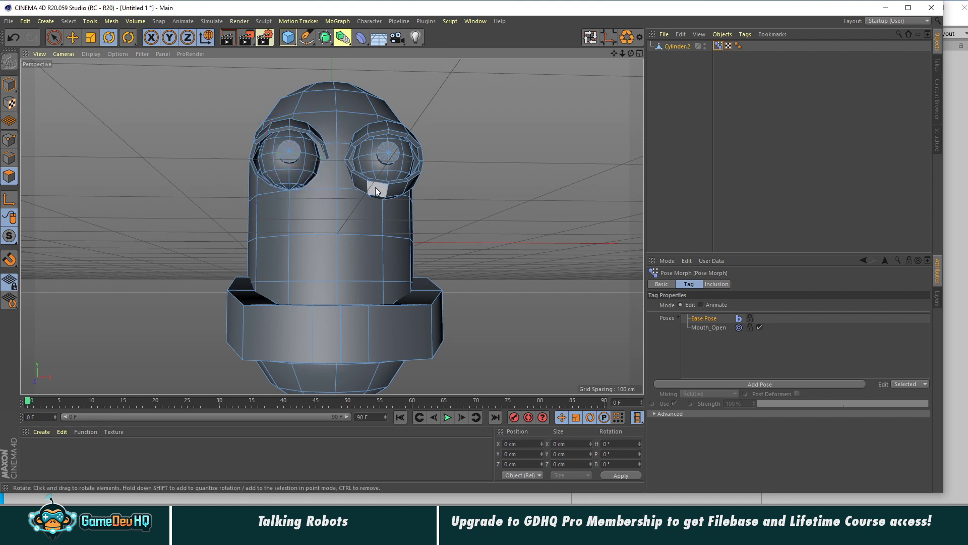
# Split the intact lower eyelid into a separate object and delete its polygons from the robot mesh.
pyautogui.click(385, 190)
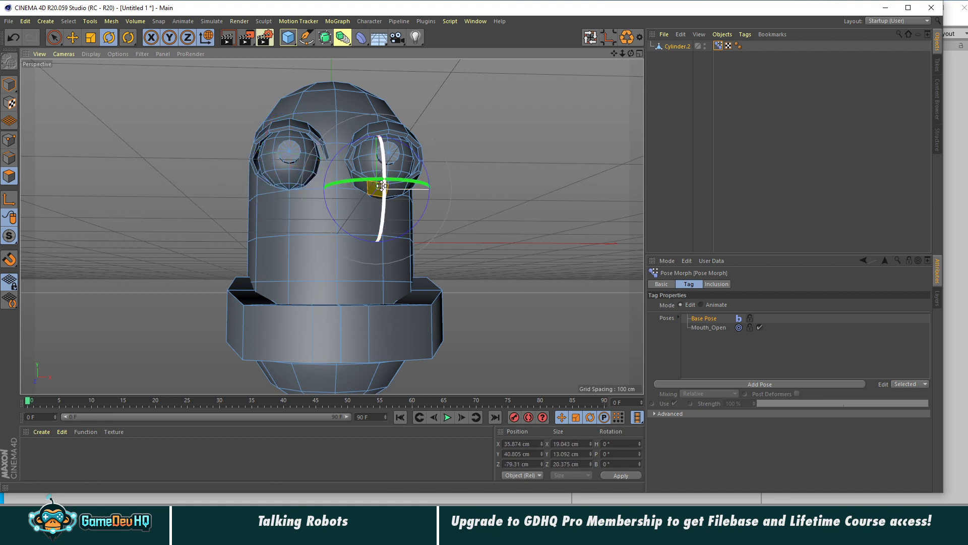
pyautogui.press('u')
pyautogui.press('l')
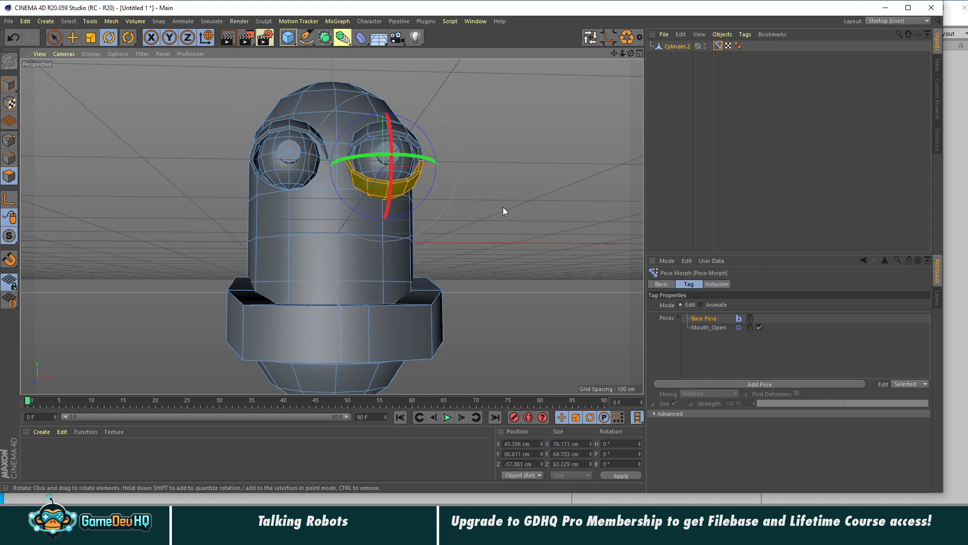
pyautogui.rightClick(460, 274)
pyautogui.click(428, 483)
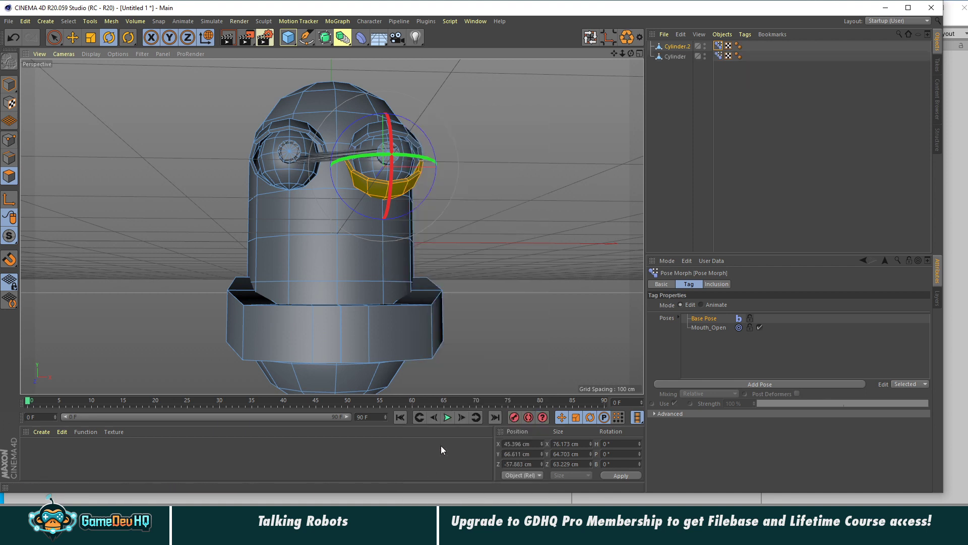
pyautogui.click(506, 237)
pyautogui.press('e')
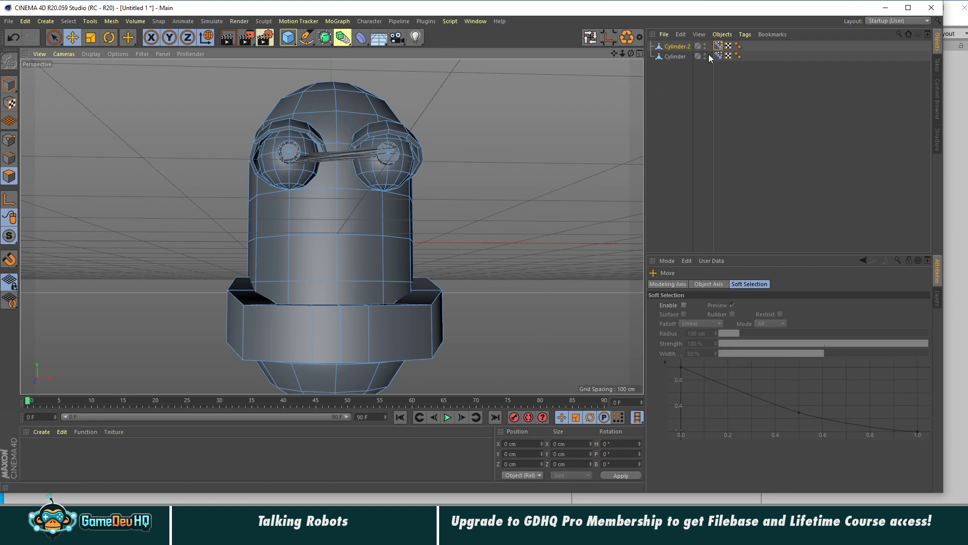
# Try removing the split eyelid object and the Pose Morph tag, and undo back to the intact lower eyelid.
pyautogui.press('Delete')
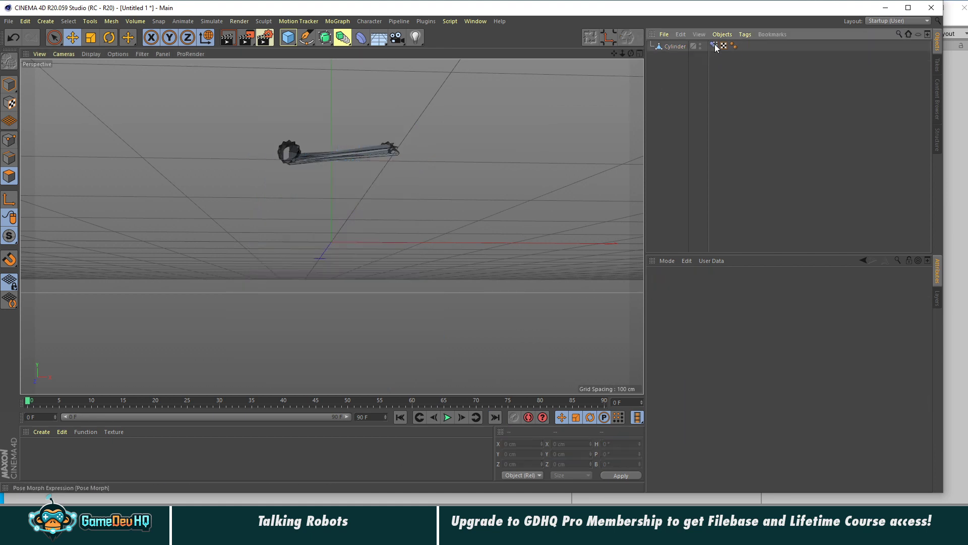
pyautogui.hotkey('ctrl', 'z')
pyautogui.click(674, 56)
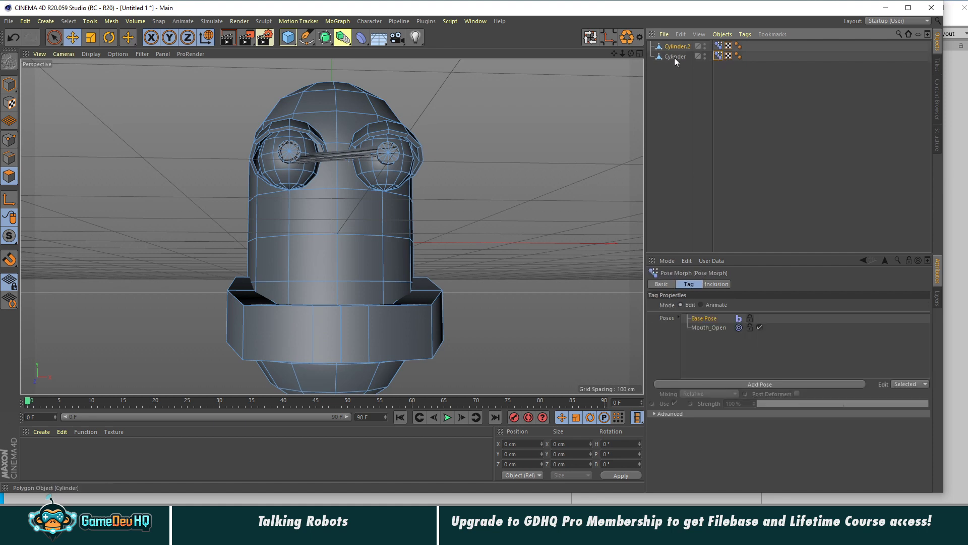
pyautogui.press('Delete')
pyautogui.click(678, 46)
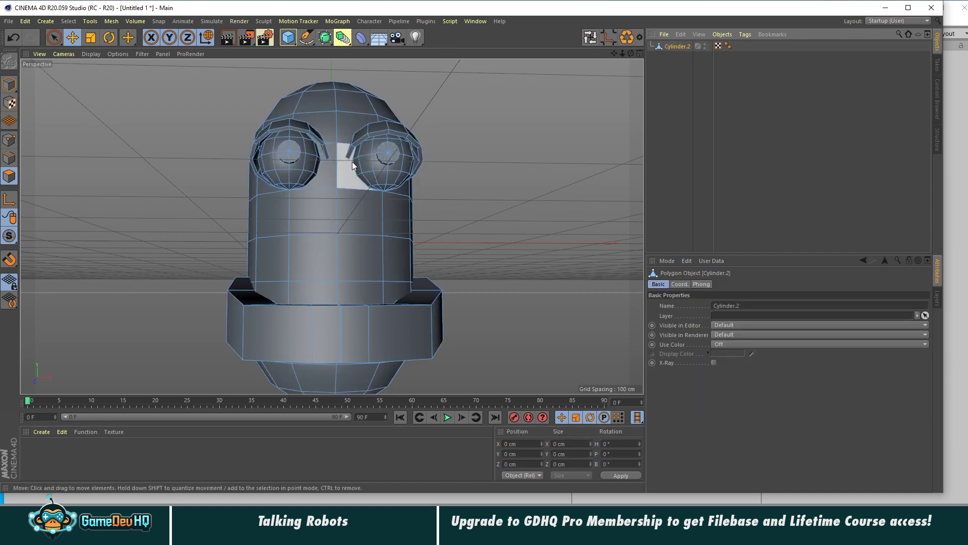
pyautogui.hotkey('ctrl', 'z')
pyautogui.click(383, 171)
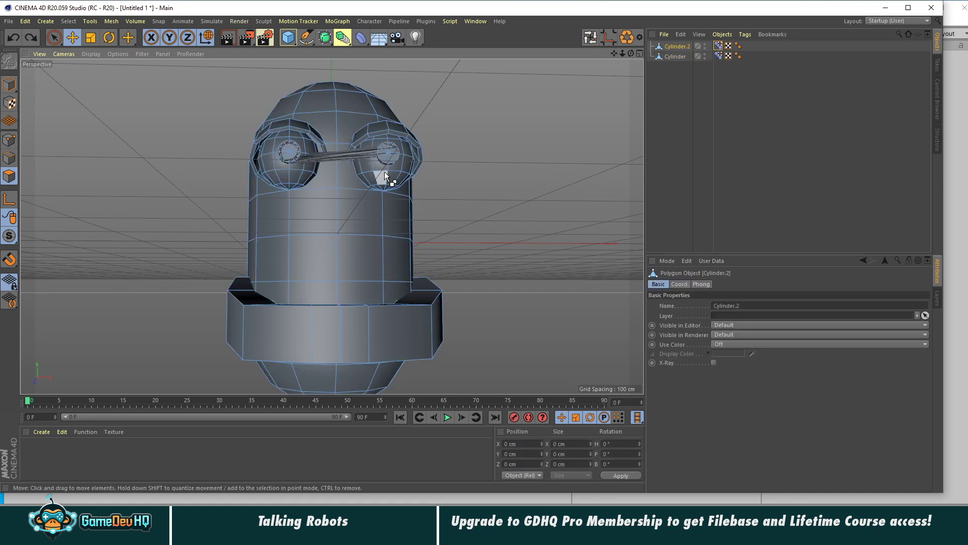
pyautogui.click(695, 74)
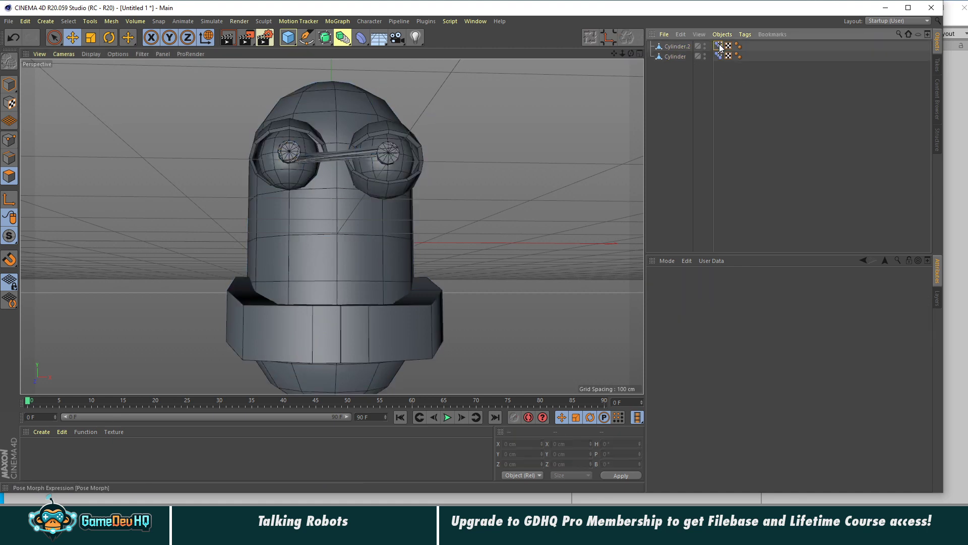
# Delete the Pose Morph tag from Cylinder.2 and delete the split Cylinder object.
pyautogui.click(719, 46)
pyautogui.press('Delete')
pyautogui.click(676, 56)
pyautogui.press('Delete')
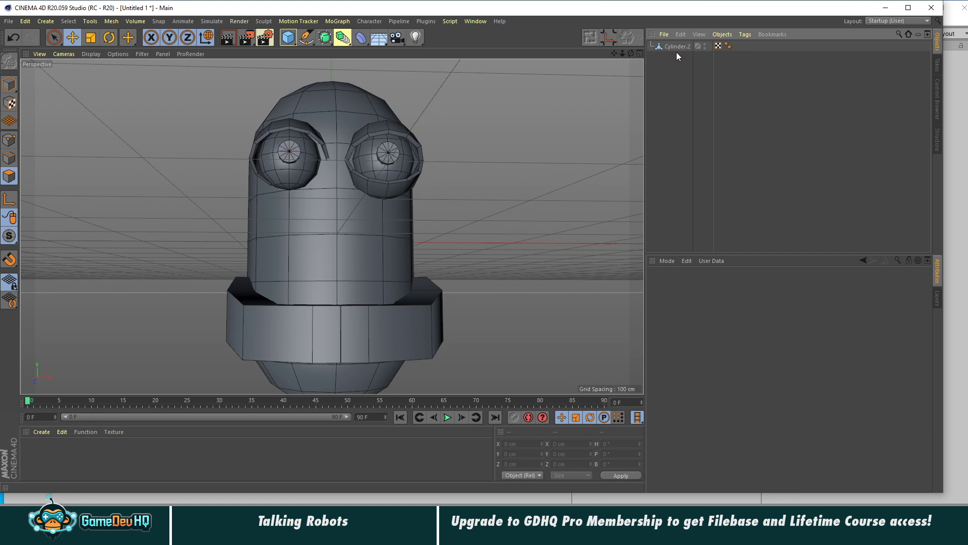
# Split the selected lower eyelid of Cylinder.2 into its own object and delete the original eyelid polygons.
pyautogui.click(389, 177)
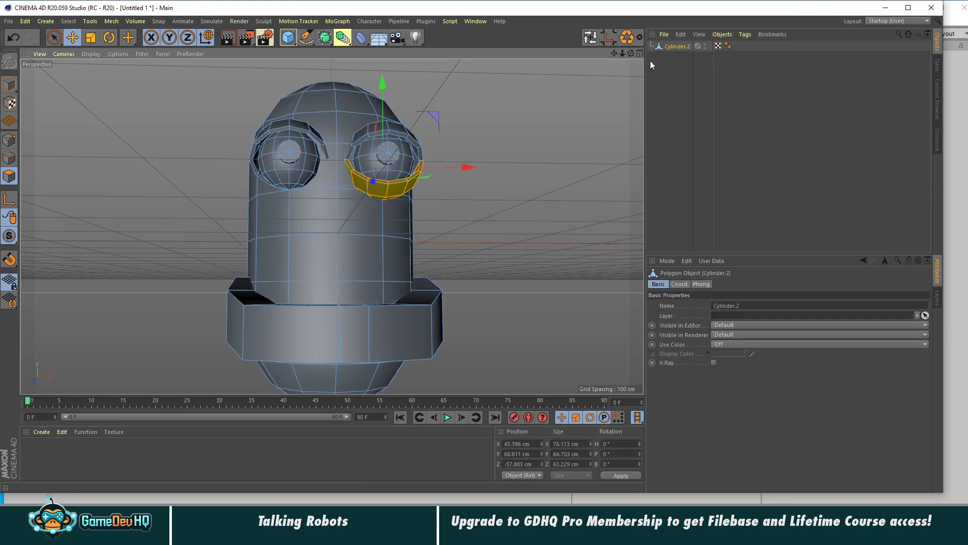
pyautogui.rightClick(509, 210)
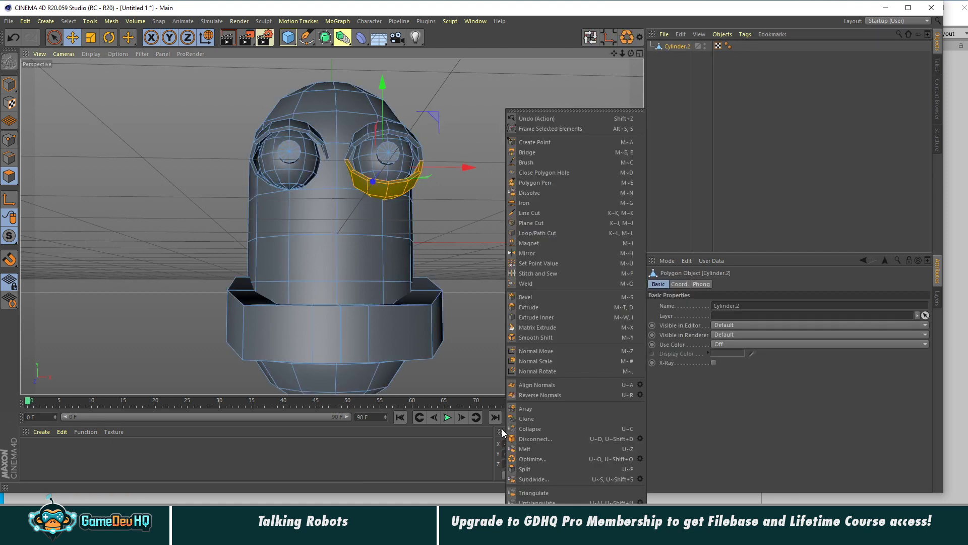
pyautogui.click(531, 468)
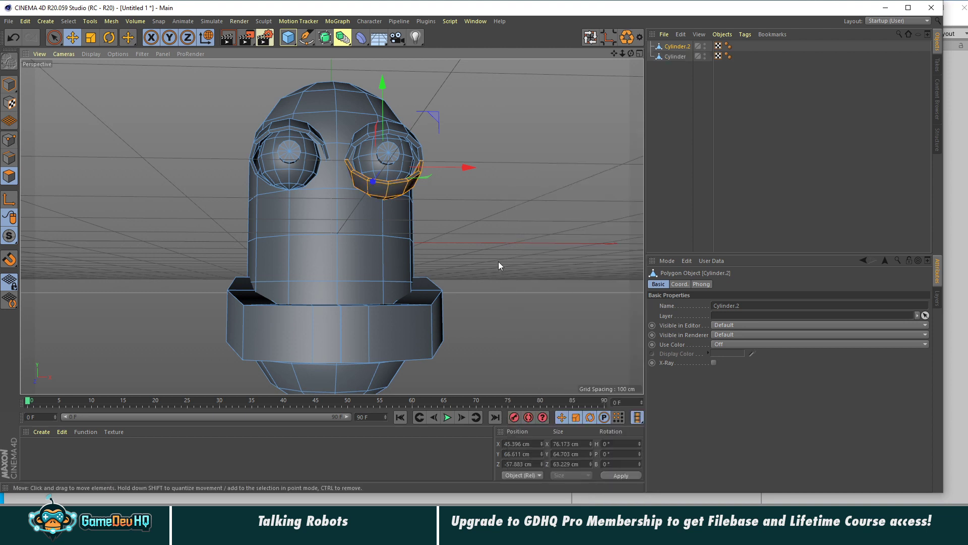
pyautogui.press('Delete')
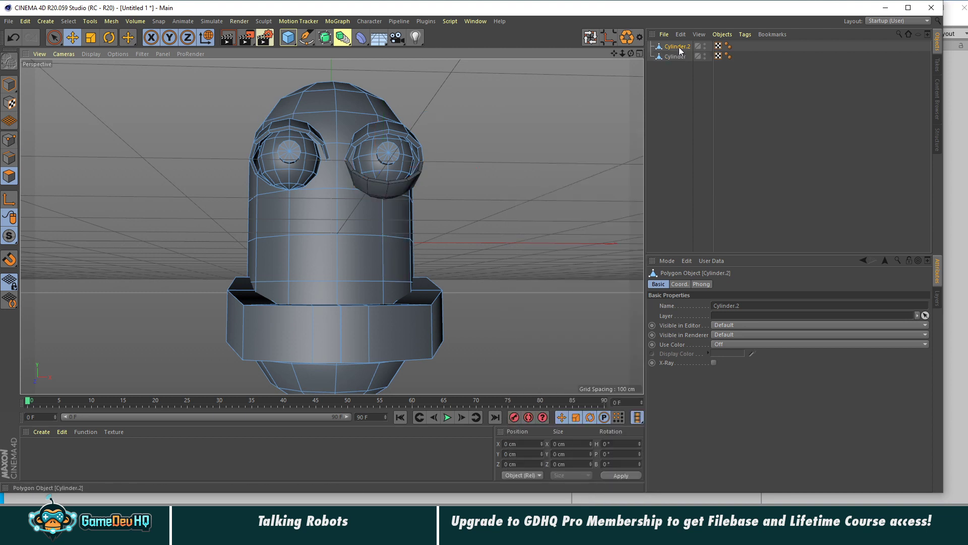
# Move the split lower eyelid to the other eye at X about -89.4 cm and place a duplicate on the original eye at X about 0 cm.
pyautogui.click(666, 57)
pyautogui.click(359, 167)
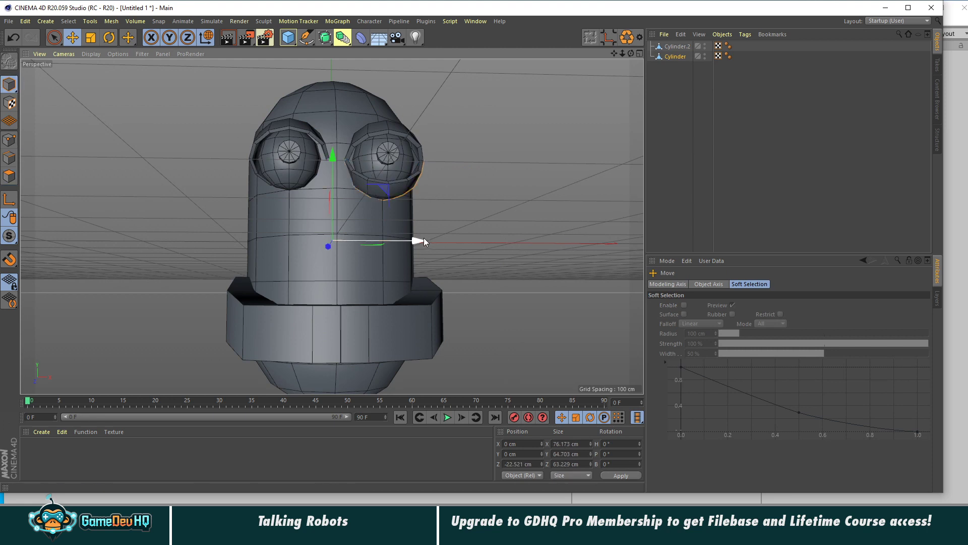
pyautogui.moveTo(422, 241); pyautogui.dragTo(334, 240)
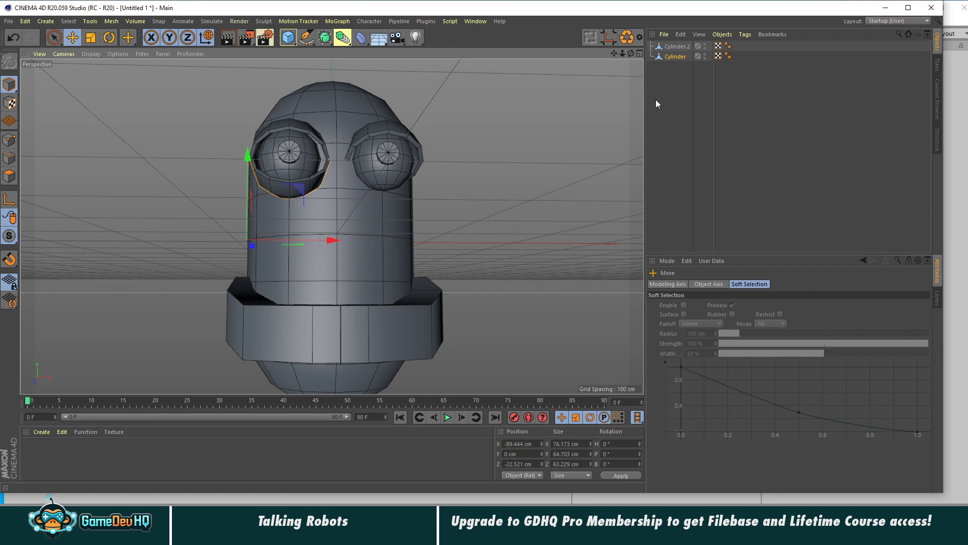
pyautogui.keyDown('ctrl'); pyautogui.moveTo(673, 57); pyautogui.dragTo(673, 69); pyautogui.keyUp('ctrl')
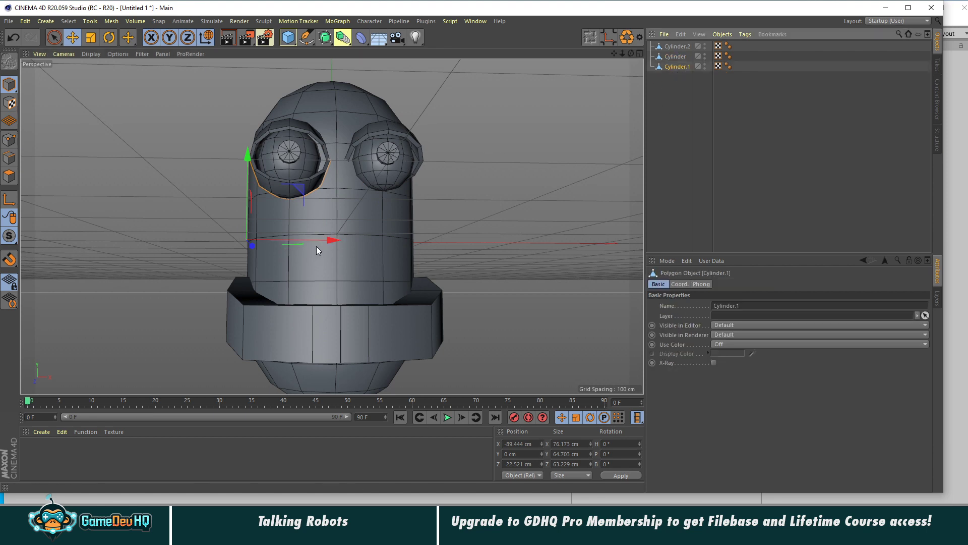
pyautogui.moveTo(331, 241); pyautogui.dragTo(415, 241)
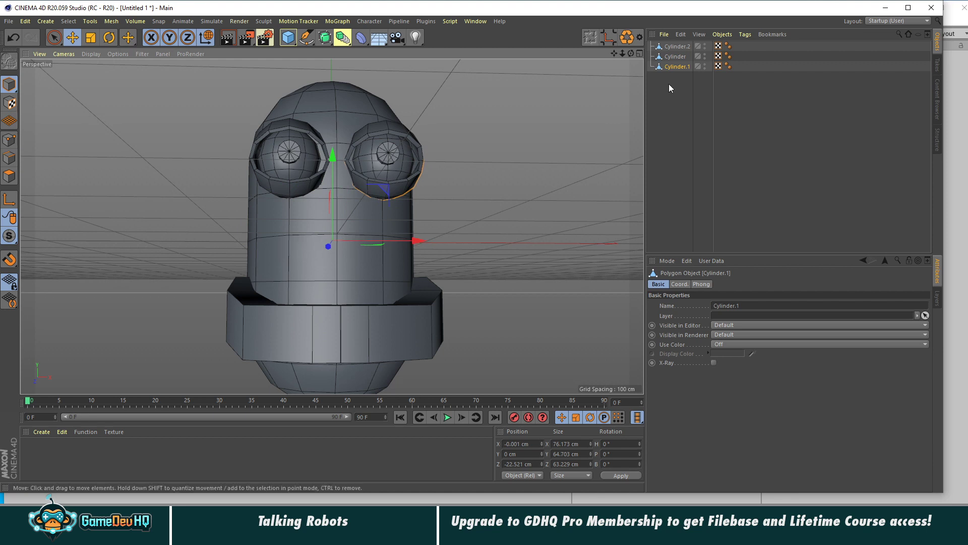
# Select Cylinder, Cylinder.1 and Cylinder.2 and combine them into one mesh with Connect Objects + Delete.
pyautogui.moveTo(677, 85); pyautogui.dragTo(675, 47)
pyautogui.rightClick(675, 55)
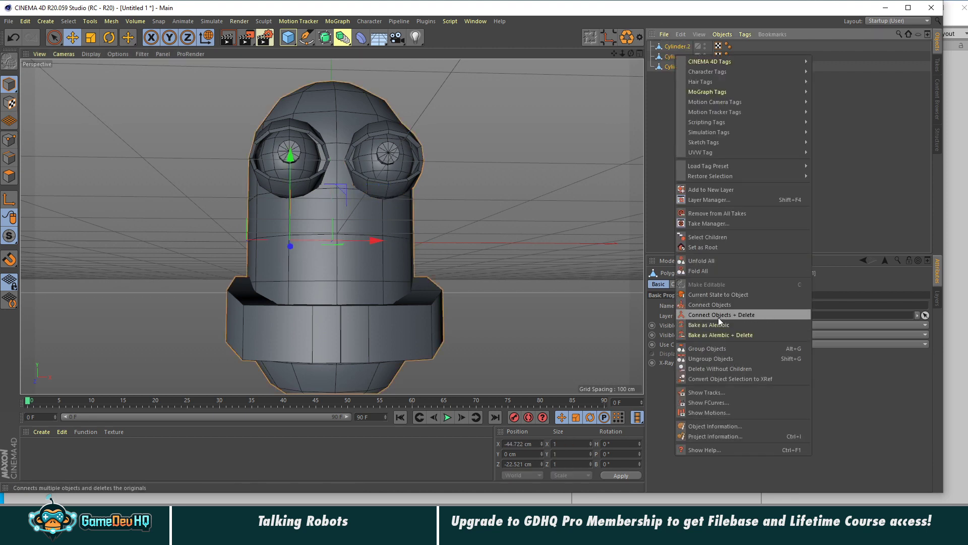
pyautogui.click(718, 315)
pyautogui.keyDown('alt'); pyautogui.moveTo(340, 177); pyautogui.dragTo(375, 233); pyautogui.keyUp('alt')
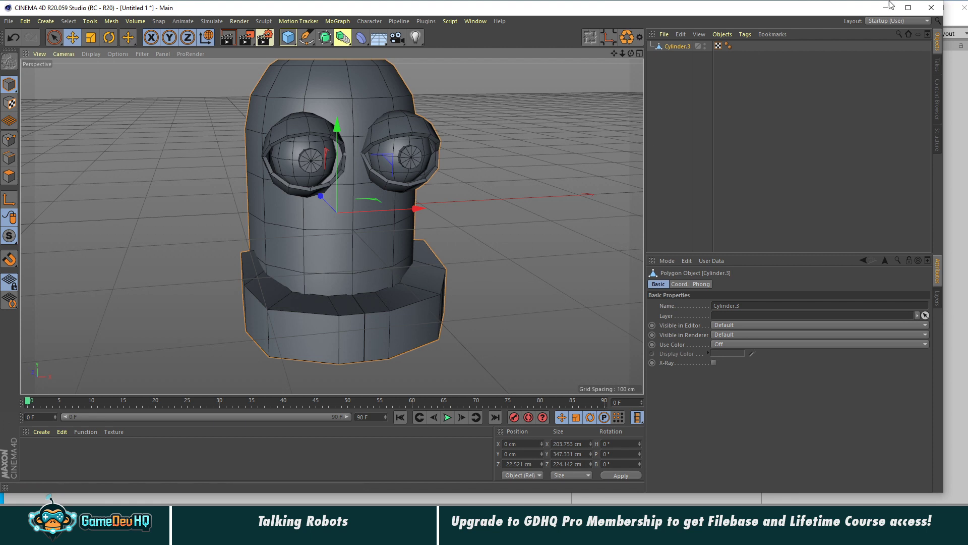
# Add a Pose Morph tag to the combined robot mesh and enable Points mixing.
pyautogui.rightClick(681, 46)
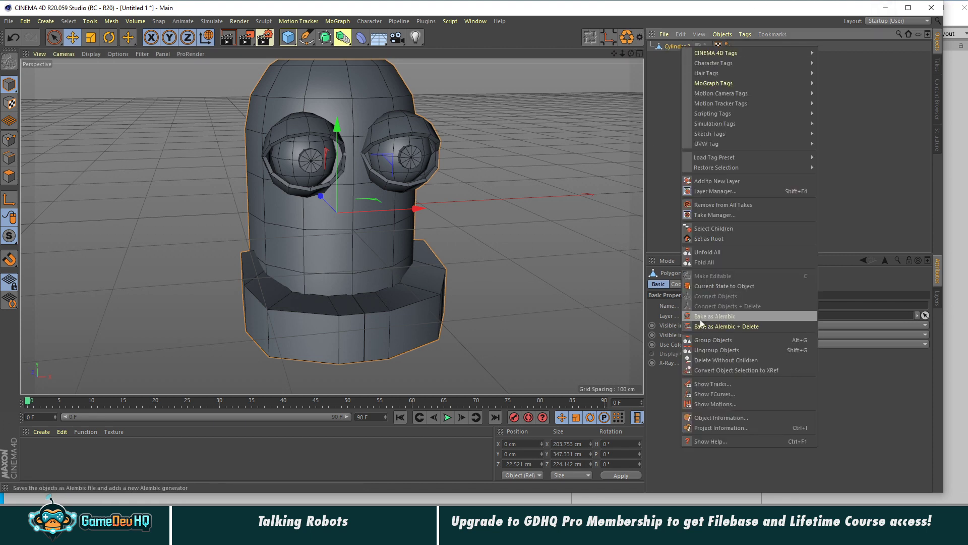
pyautogui.moveTo(743, 63)
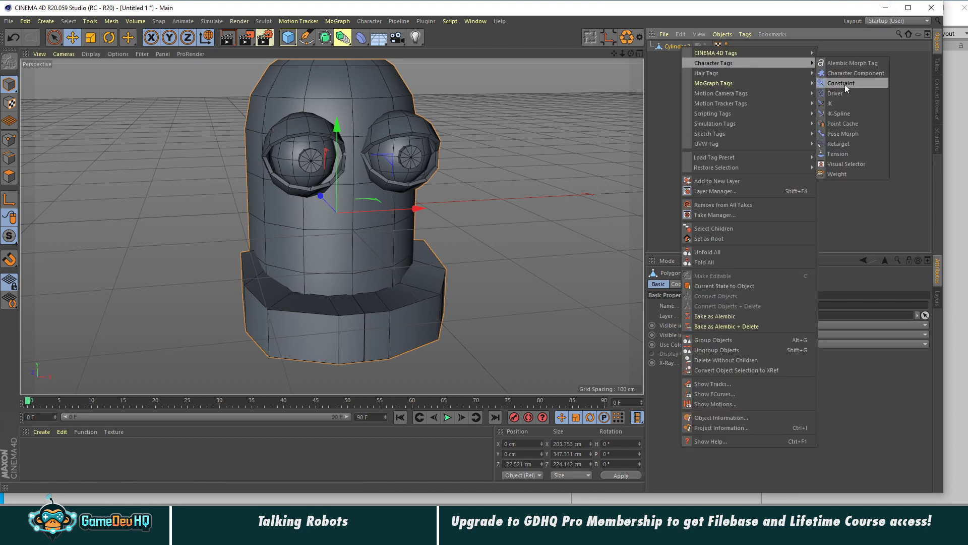
pyautogui.click(841, 134)
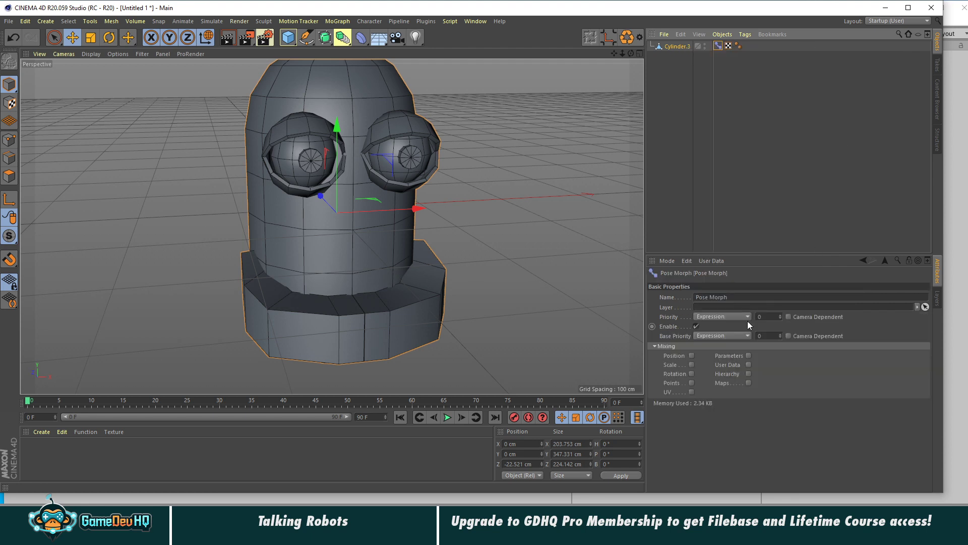
pyautogui.click(691, 382)
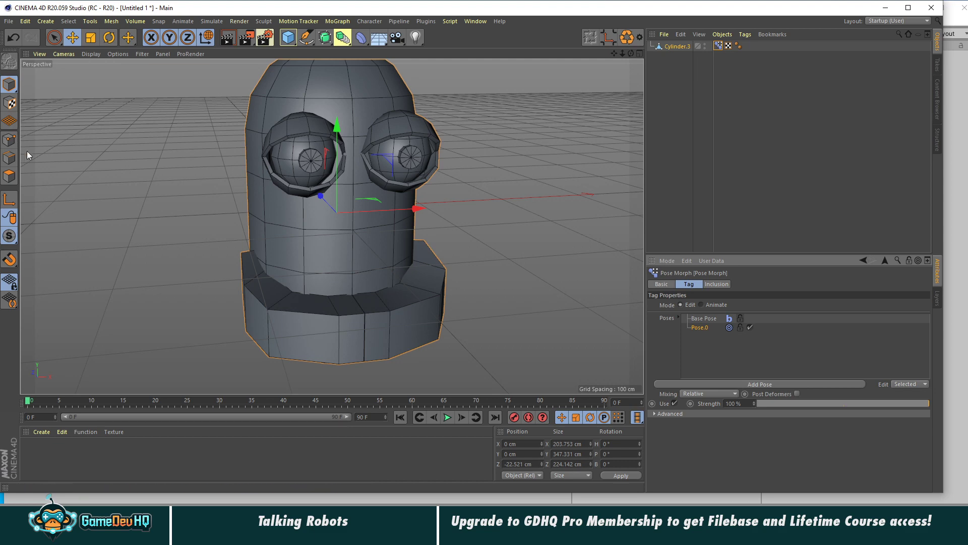
# Select the whole jaw, tilt it downward, shift it back to Z about -39 cm, and test the pose with its strength slider.
pyautogui.click(54, 38)
pyautogui.click(9, 176)
pyautogui.click(347, 322)
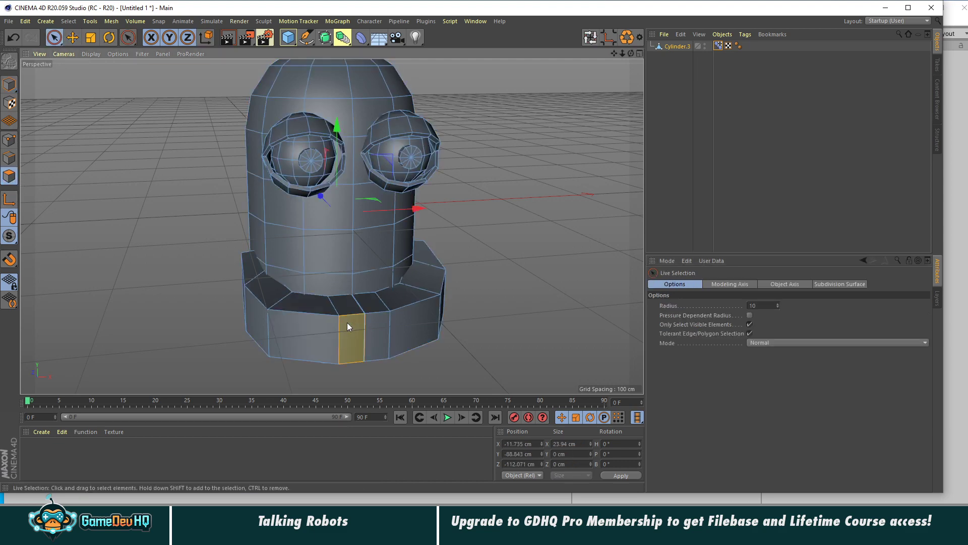
pyautogui.moveTo(395, 326)
pyautogui.mouseDown()
pyautogui.moveTo(326, 327)
pyautogui.moveTo(349, 304)
pyautogui.moveTo(314, 239)
pyautogui.moveTo(217, 219)
pyautogui.mouseUp()
pyautogui.press('u')
pyautogui.press('w')
pyautogui.press('r')
pyautogui.press('e')
pyautogui.moveTo(182, 190); pyautogui.dragTo(189, 218)
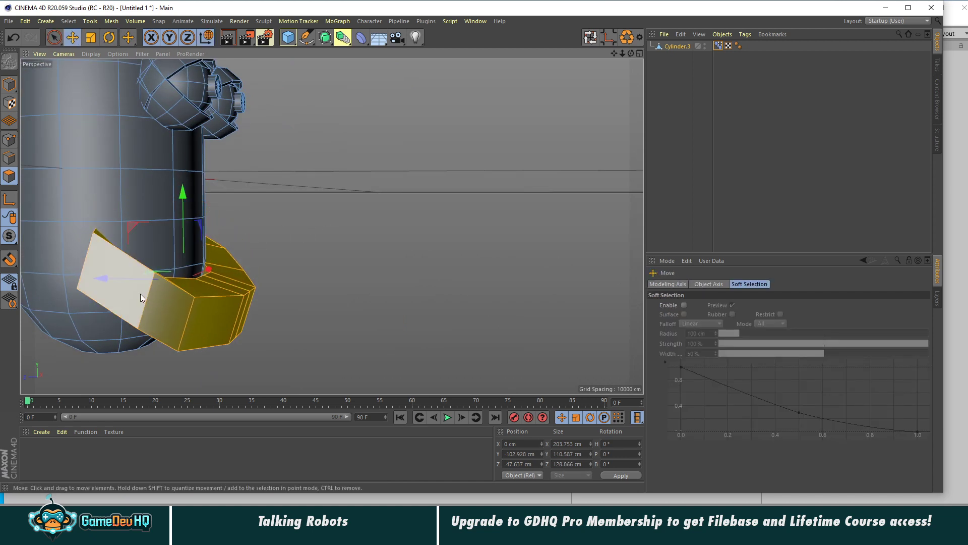
pyautogui.moveTo(117, 277); pyautogui.dragTo(108, 277)
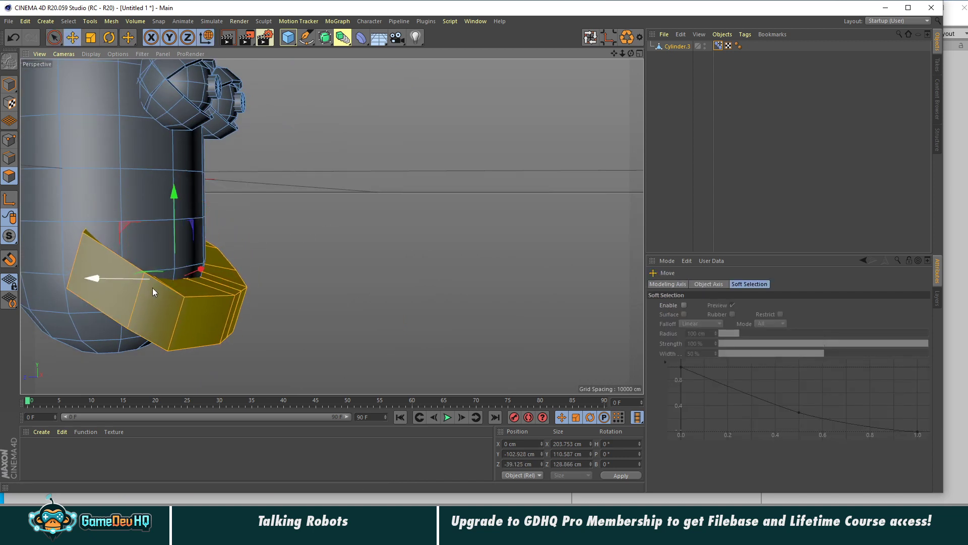
pyautogui.click(729, 46)
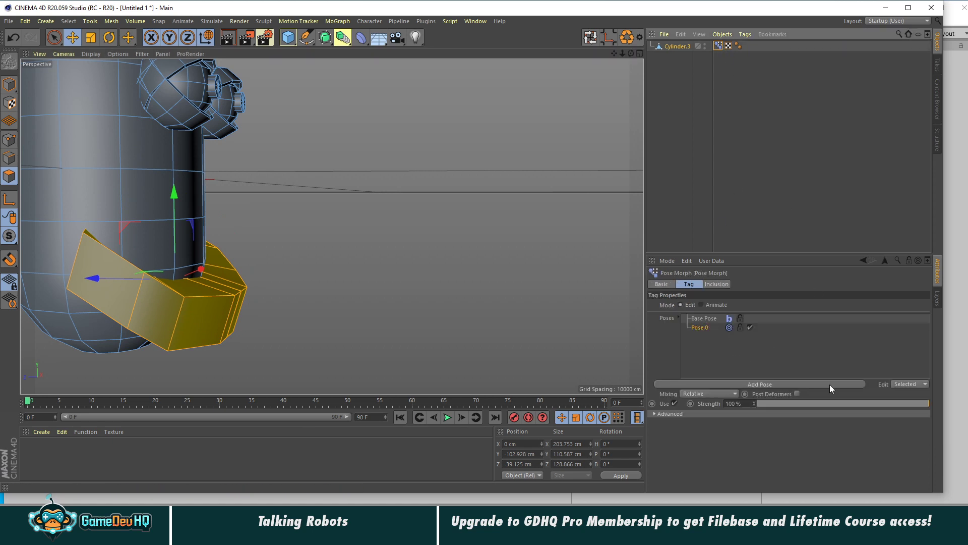
pyautogui.moveTo(831, 404); pyautogui.dragTo(933, 404)
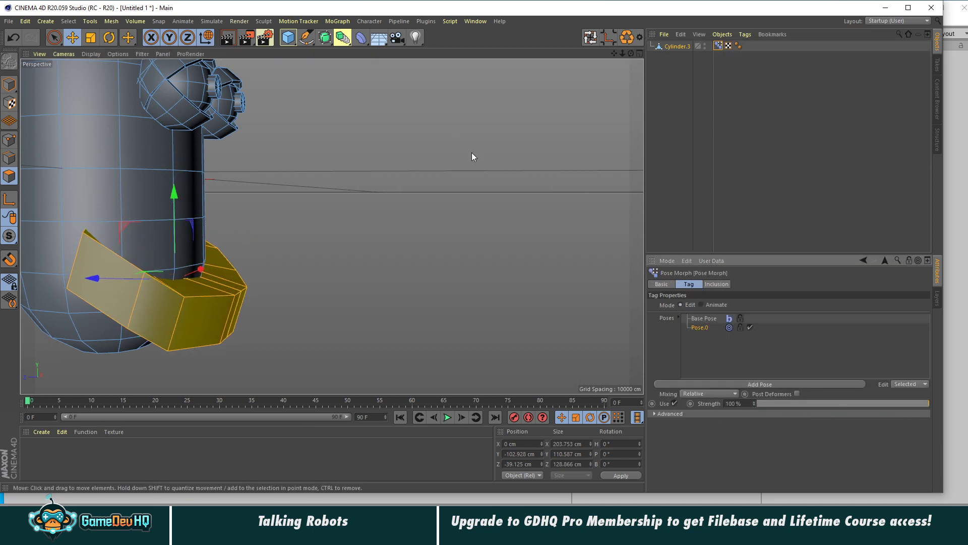
# Select the complete upper eyelids of both eyes as connected polygons.
pyautogui.keyDown('alt'); pyautogui.moveTo(471, 153); pyautogui.dragTo(537, 211, button='middle'); pyautogui.keyUp('alt')
pyautogui.keyDown('alt'); pyautogui.moveTo(247, 169); pyautogui.dragTo(190, 185); pyautogui.keyUp('alt')
pyautogui.click(211, 147)
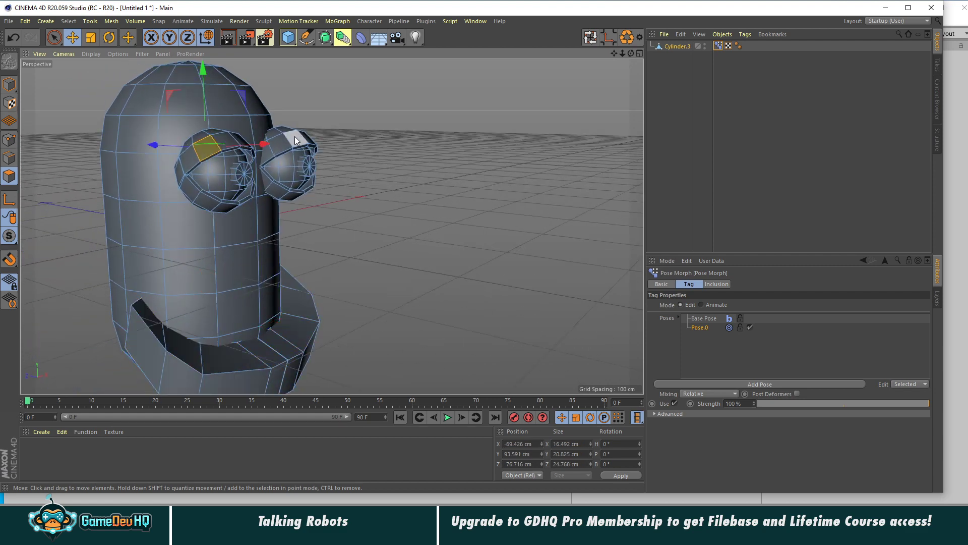
pyautogui.keyDown('shift'); pyautogui.click(294, 137); pyautogui.keyUp('shift')
pyautogui.press('u')
pyautogui.press('w')
# Try rotating the upper eyelids down and shifting them to Z about -66 cm, and undo back to the open eyelids.
pyautogui.press('r')
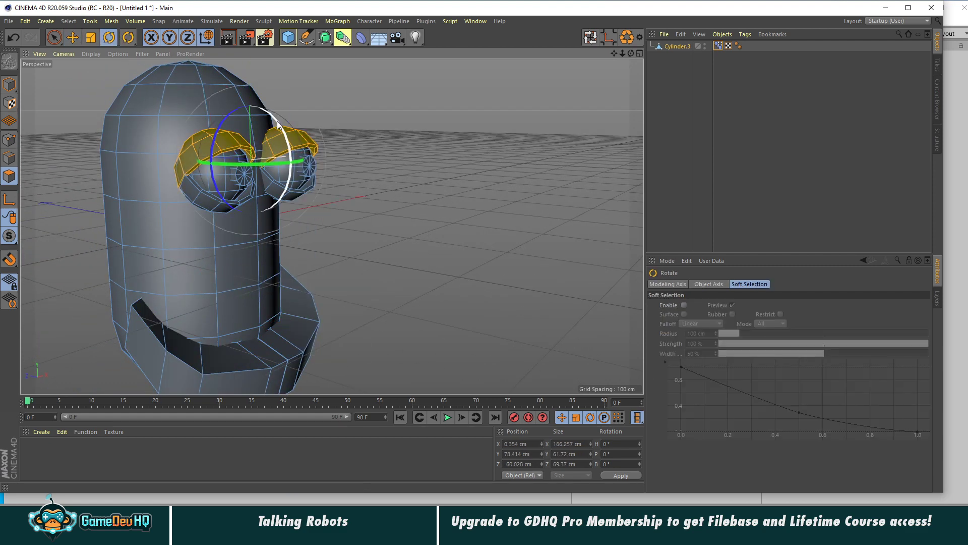
pyautogui.moveTo(277, 120); pyautogui.dragTo(292, 154)
pyautogui.press('e')
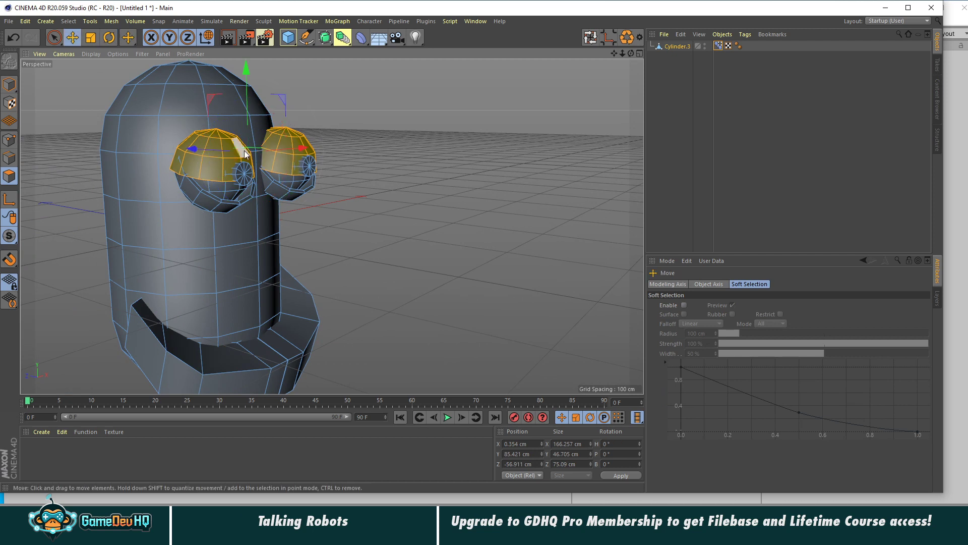
pyautogui.moveTo(202, 147); pyautogui.dragTo(209, 151)
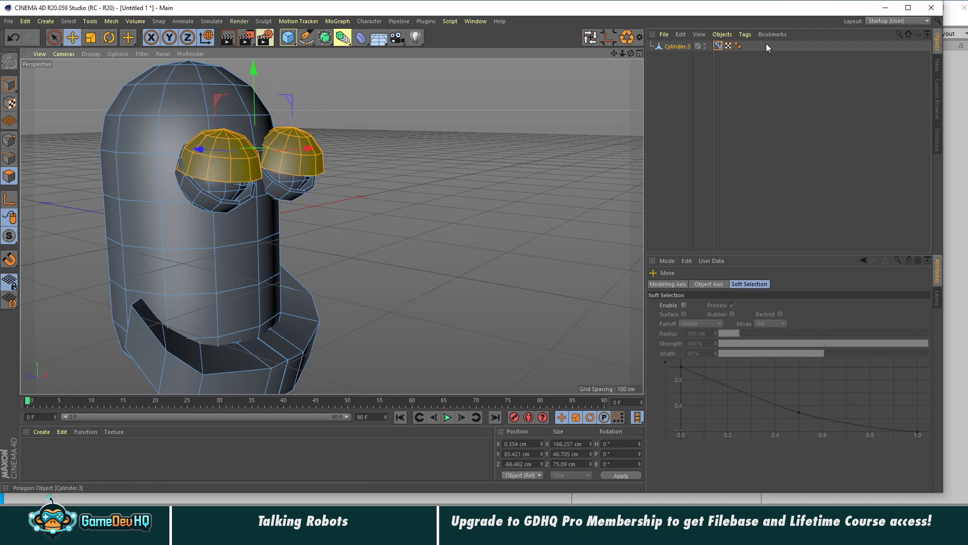
pyautogui.click(225, 207)
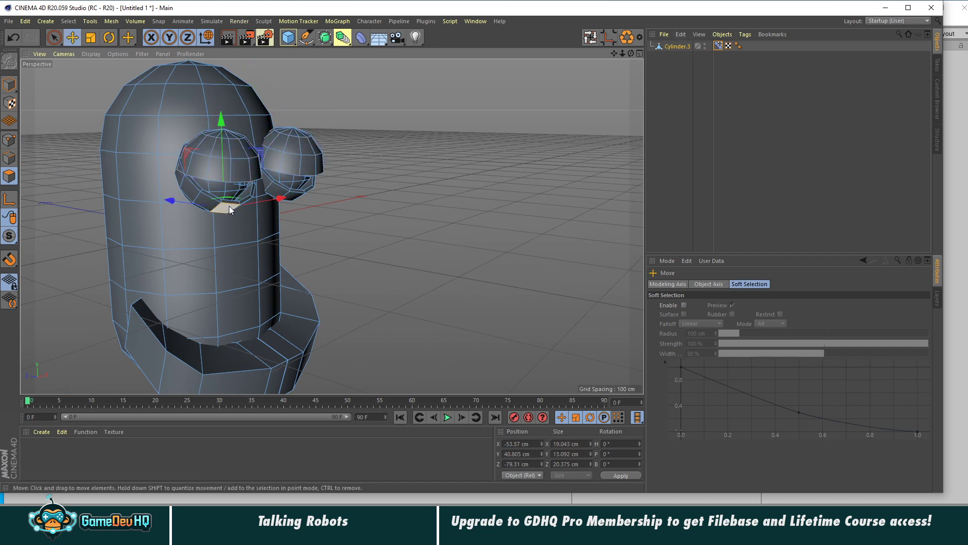
pyautogui.keyDown('shift'); pyautogui.click(304, 193); pyautogui.keyUp('shift')
pyautogui.press('u')
pyautogui.press('w')
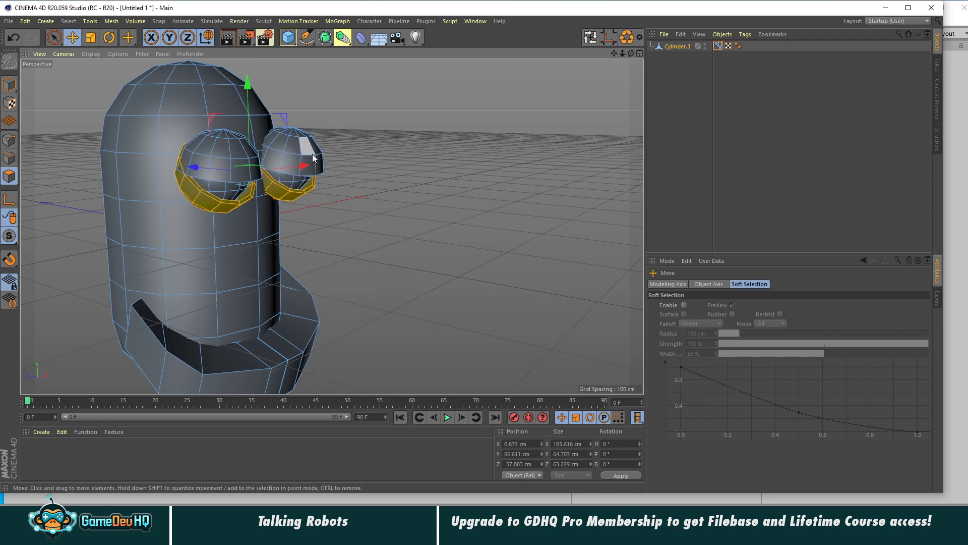
pyautogui.hotkey('ctrl', 'z')
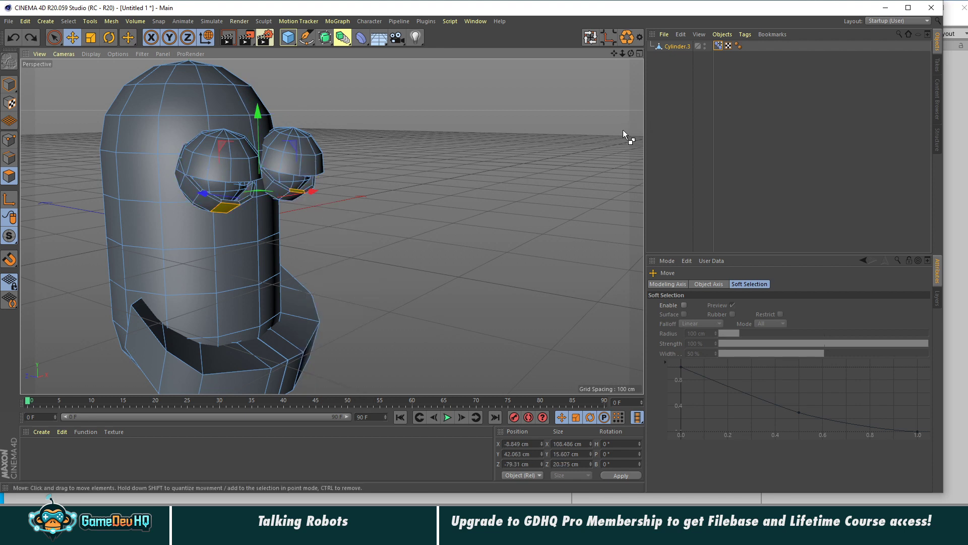
pyautogui.hotkey('ctrl', 'z')
pyautogui.hotkey('ctrl', 'z')
pyautogui.hotkey('ctrl', 'z')
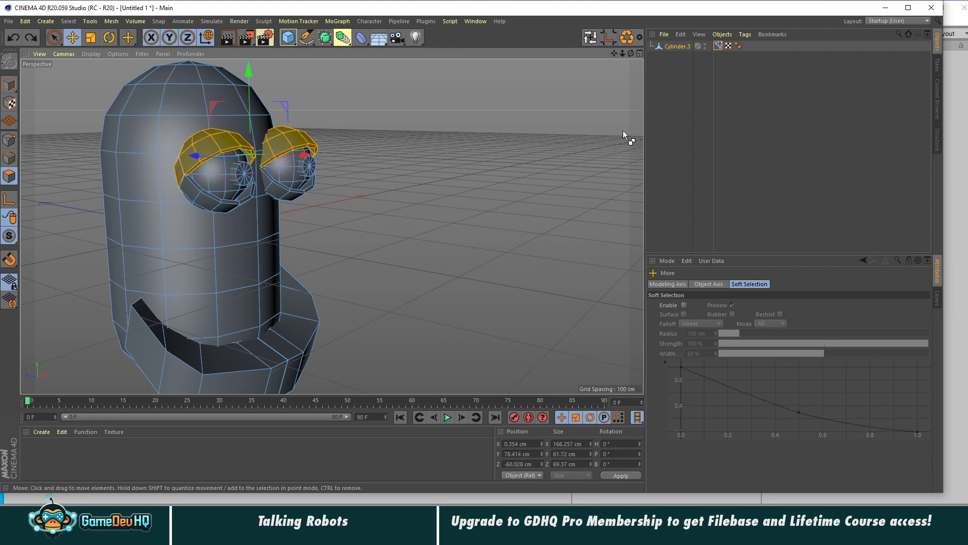
# Rename the jaw pose in the Pose Morph tag as Mouth.
pyautogui.click(719, 46)
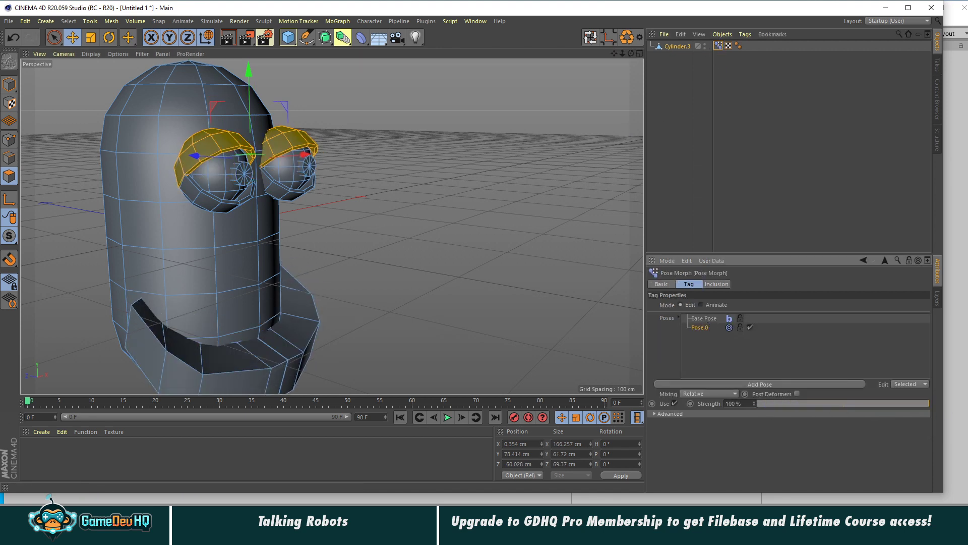
pyautogui.doubleClick(704, 328)
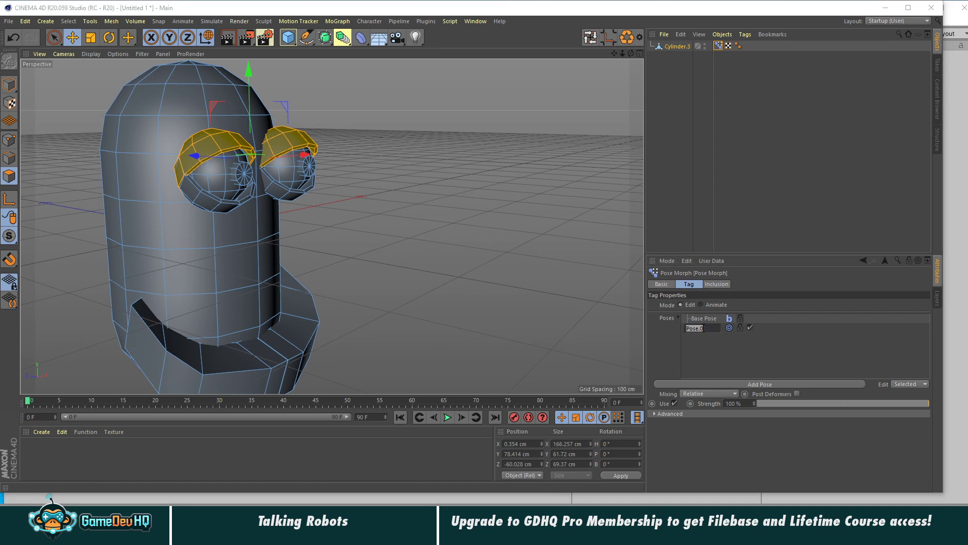
pyautogui.write('Mouth')
pyautogui.press('Return')
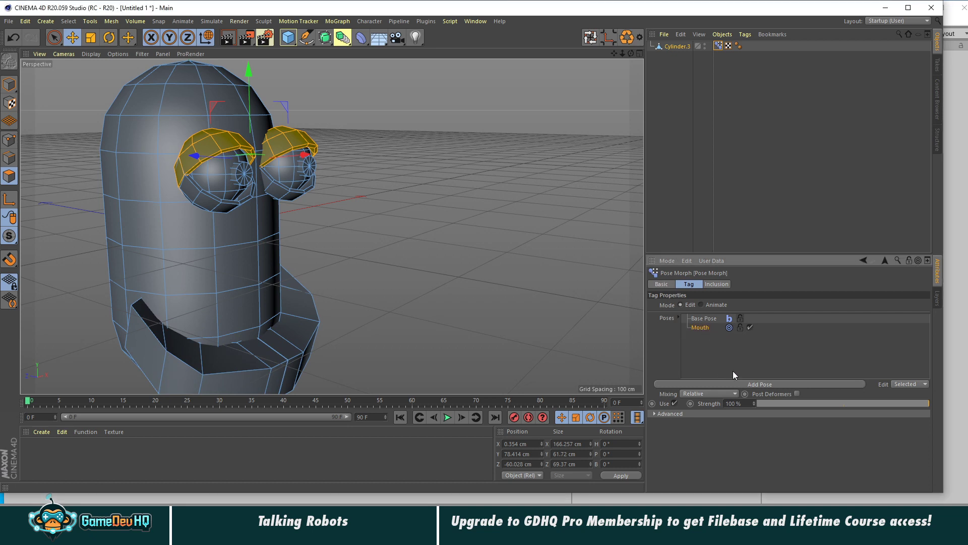
# Add a second pose to the Pose Morph tag and name it Blink.
pyautogui.click(733, 384)
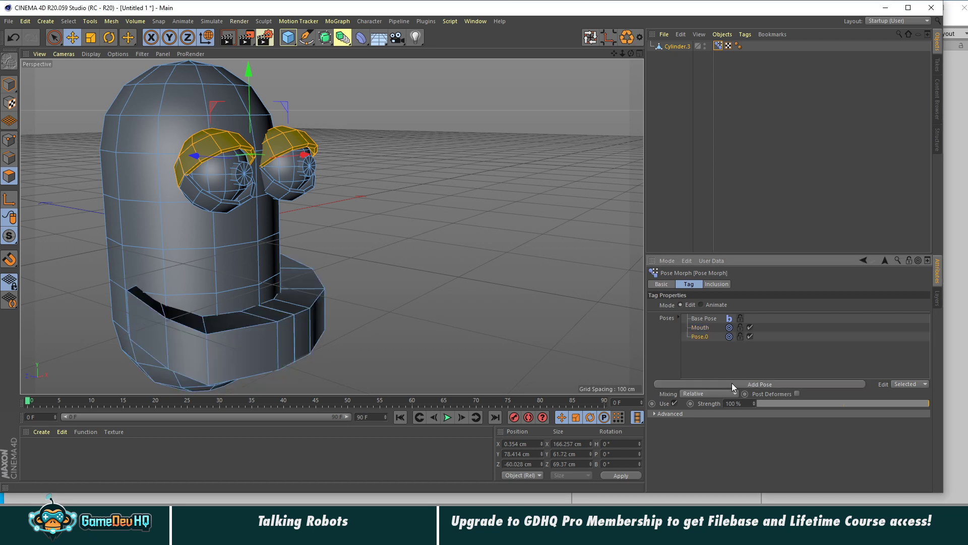
pyautogui.doubleClick(700, 336)
pyautogui.write('Blink')
pyautogui.press('Return')
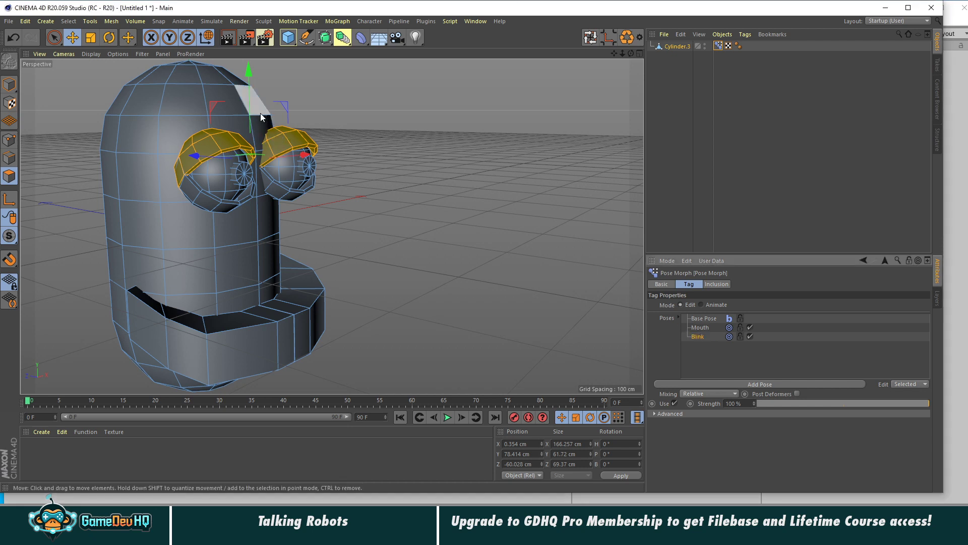
# Rotate the selected upper eyelids down over both eyeballs and adjust their depth for the Blink pose.
pyautogui.press('r')
pyautogui.moveTo(277, 120); pyautogui.dragTo(292, 179)
pyautogui.press('e')
pyautogui.moveTo(209, 154); pyautogui.dragTo(216, 155)
pyautogui.hotkey('ctrl', 'z')
pyautogui.hotkey('ctrl', 'z')
pyautogui.hotkey('ctrl', 'z')
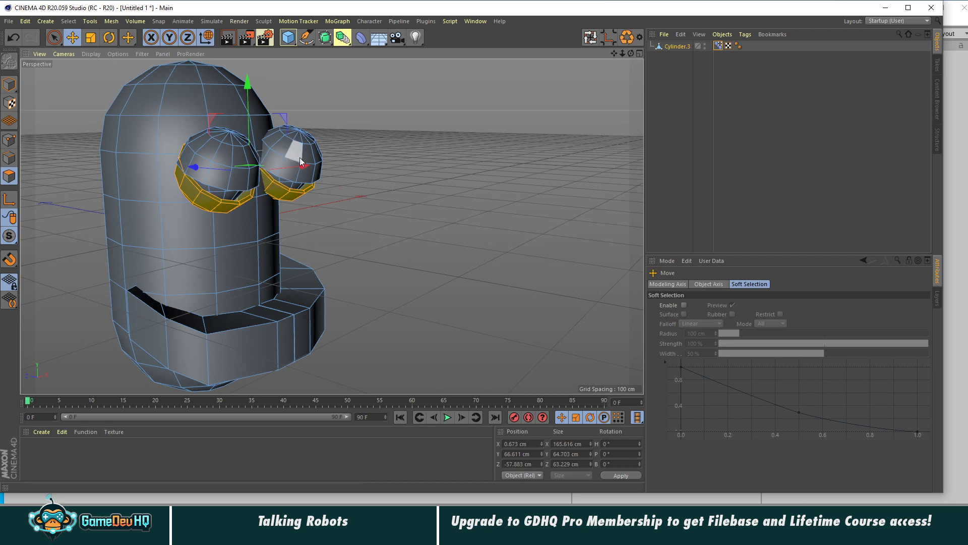
# Rotate both lower eyelids up to meet the upper ones and move them to Z about -62 cm.
pyautogui.press('r')
pyautogui.moveTo(286, 153); pyautogui.dragTo(283, 132)
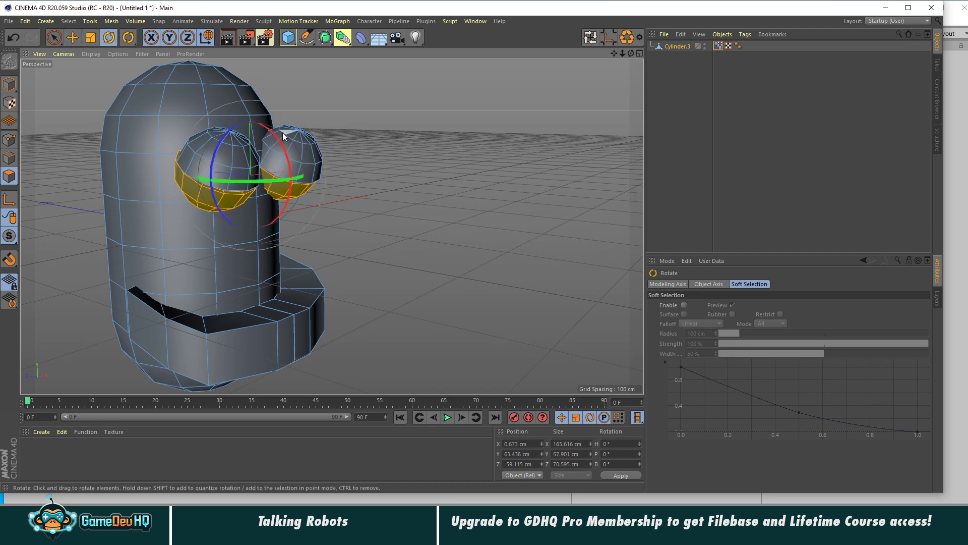
pyautogui.press('e')
pyautogui.moveTo(203, 173); pyautogui.dragTo(207, 173)
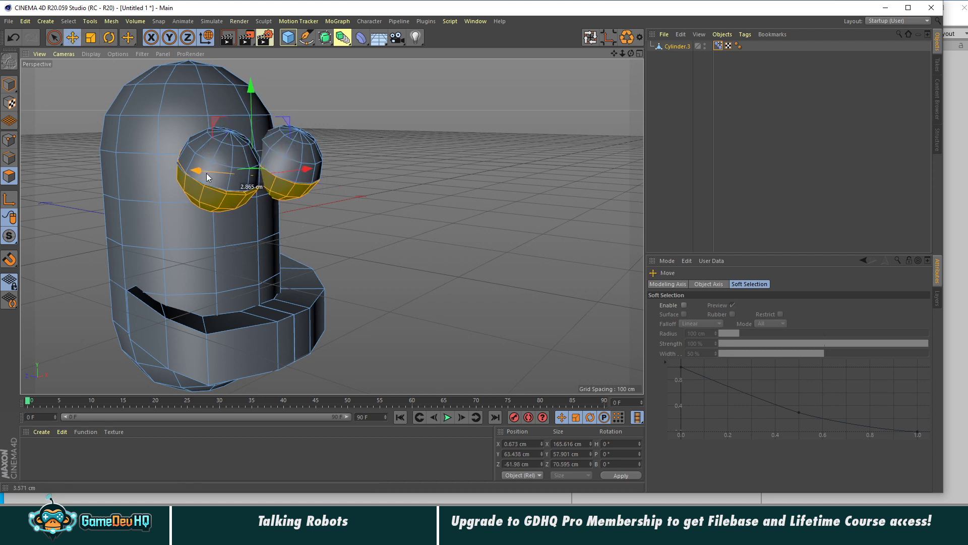
# Lower the Blink pose's strength to 0 % and inspect the opened eyelids from the front.
pyautogui.click(717, 46)
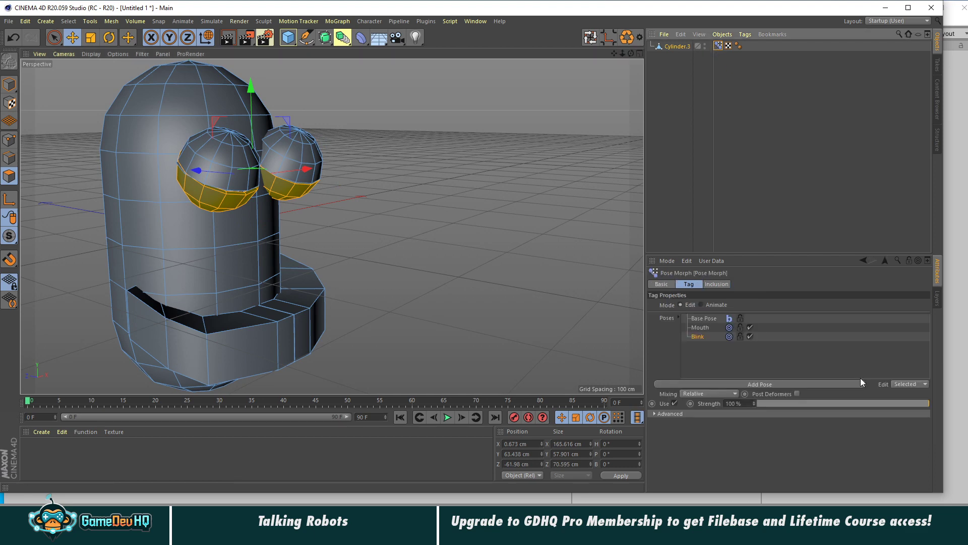
pyautogui.moveTo(927, 403); pyautogui.dragTo(730, 344)
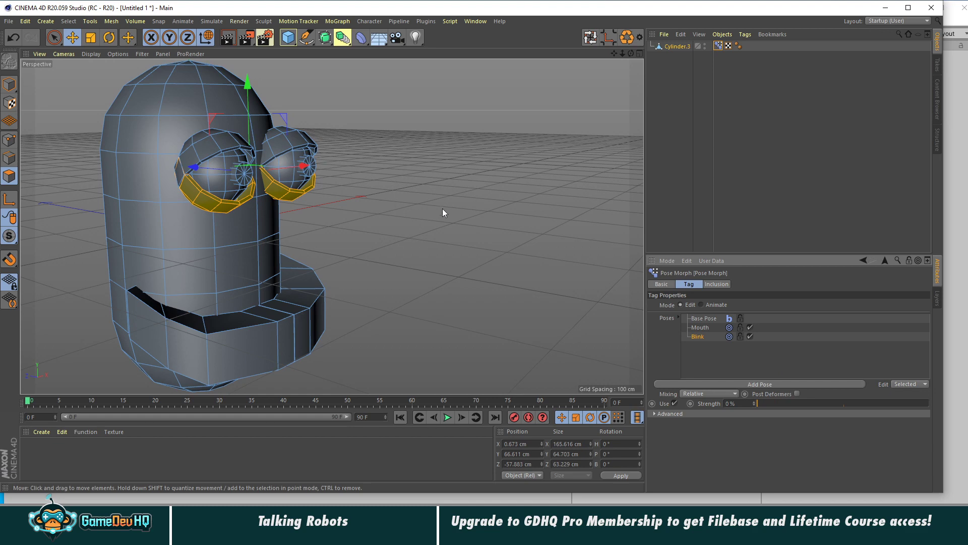
pyautogui.keyDown('alt'); pyautogui.moveTo(267, 171); pyautogui.dragTo(219, 166); pyautogui.keyUp('alt')
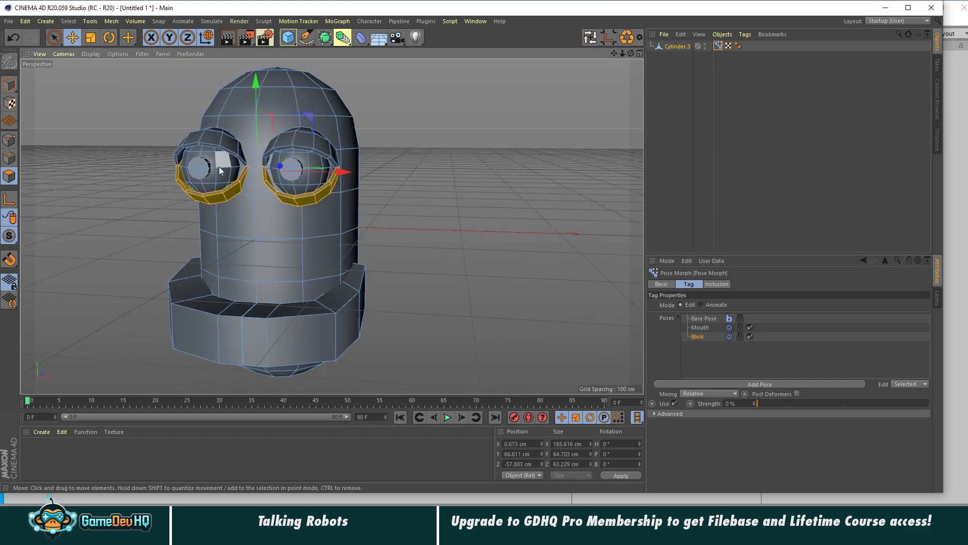
pyautogui.keyDown('alt'); pyautogui.moveTo(219, 166); pyautogui.dragTo(301, 174, button='right'); pyautogui.keyUp('alt')
pyautogui.keyDown('alt'); pyautogui.moveTo(300, 174); pyautogui.dragTo(313, 181); pyautogui.keyUp('alt')
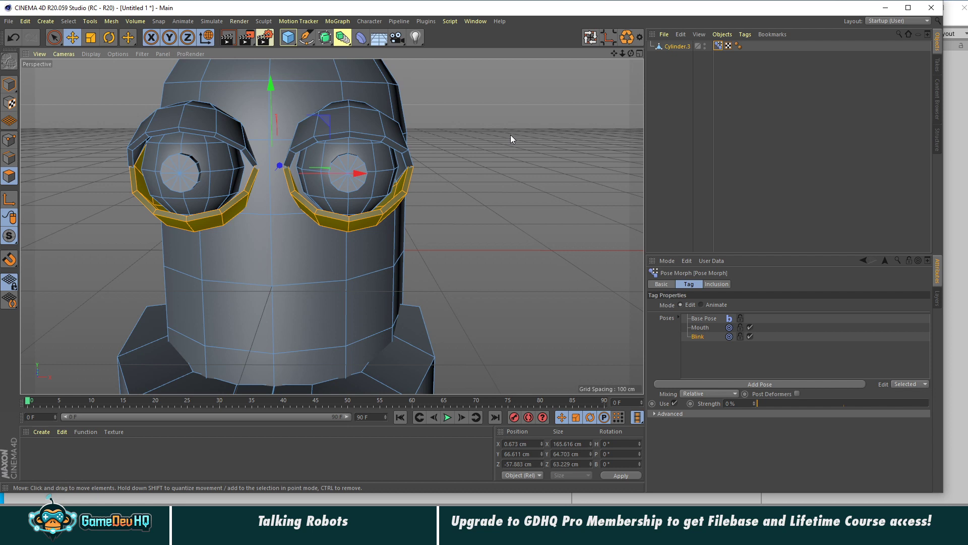
pyautogui.scroll(-3, 304, 252)
pyautogui.moveTo(304, 252)
pyautogui.keyDown('alt'); pyautogui.mouseDown()
pyautogui.moveTo(343, 201)
pyautogui.moveTo(483, 208)
pyautogui.moveTo(452, 201)
pyautogui.moveTo(349, 236)
pyautogui.moveTo(371, 254)
pyautogui.moveTo(302, 253)
pyautogui.mouseUp(); pyautogui.keyUp('alt')
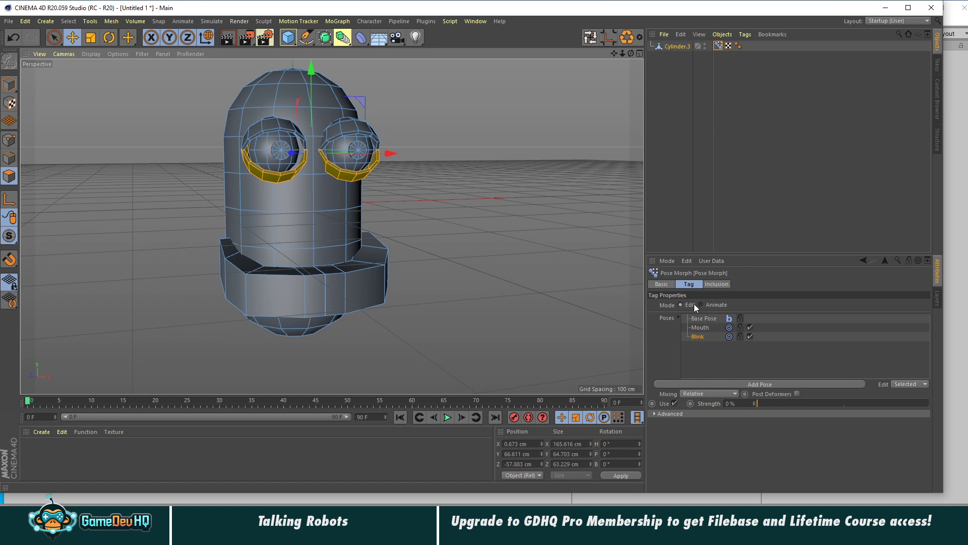
# Add a third pose to the Pose Morph tag and name it Smile.
pyautogui.click(722, 382)
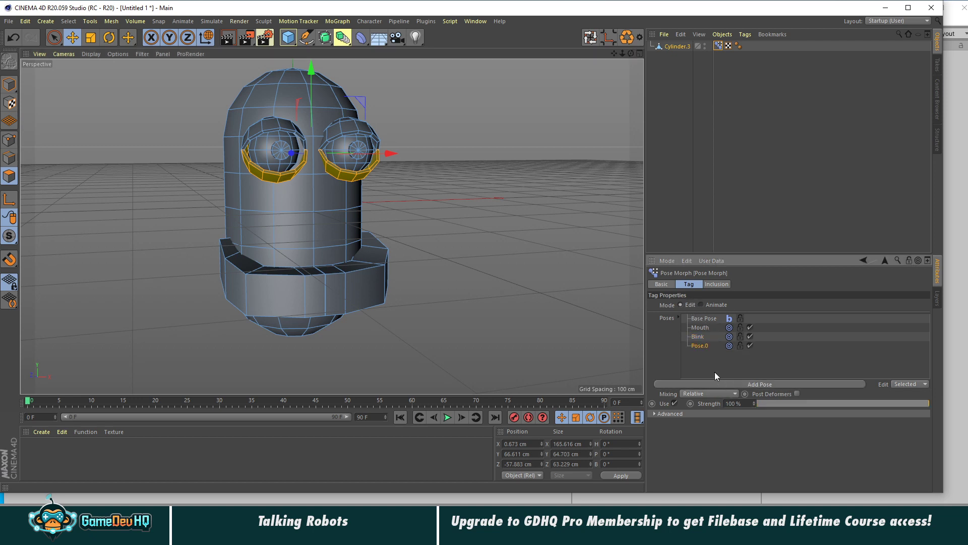
pyautogui.doubleClick(699, 347)
pyautogui.write('Smile')
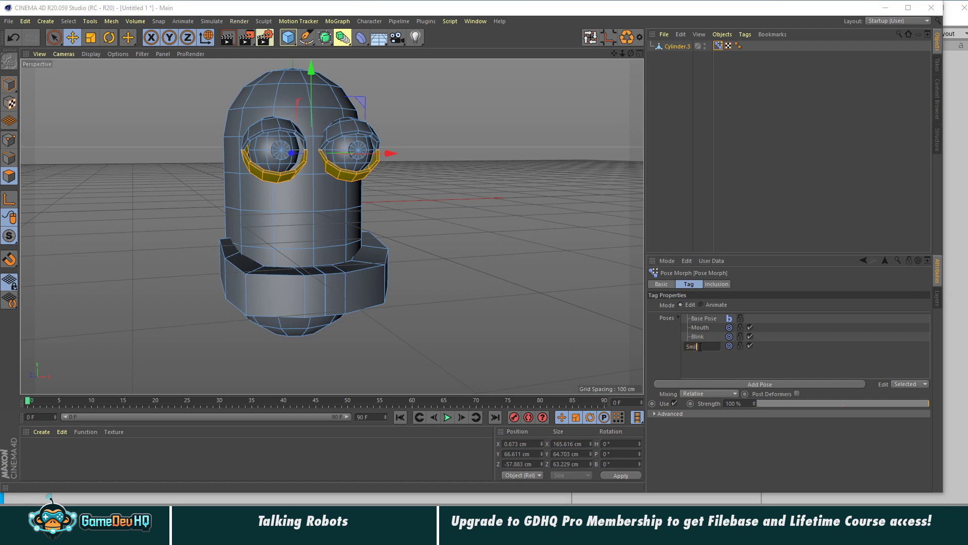
pyautogui.press('Return')
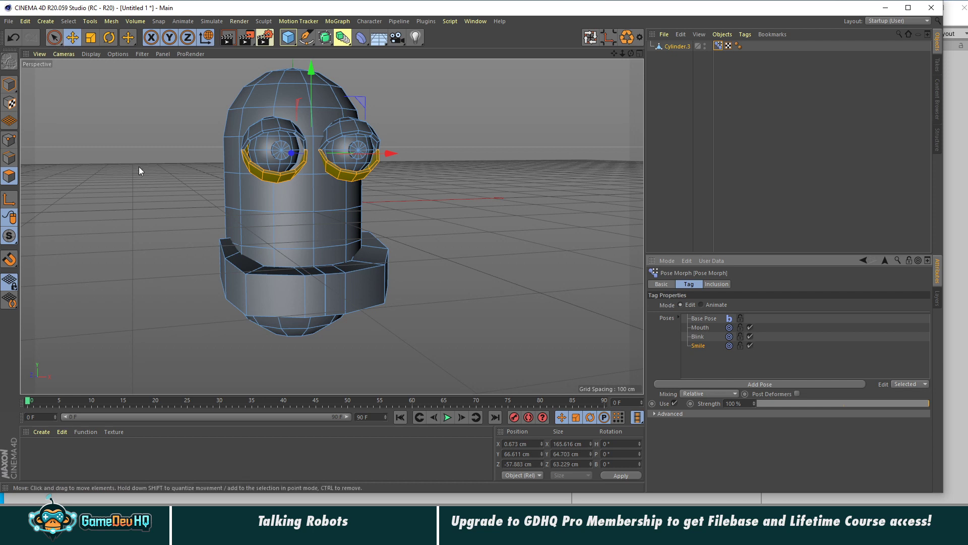
# Clear the polygon selection, switch to whole-model editing, and choose the Grab sculpting brush with local X (YZ) symmetry.
pyautogui.click(128, 198)
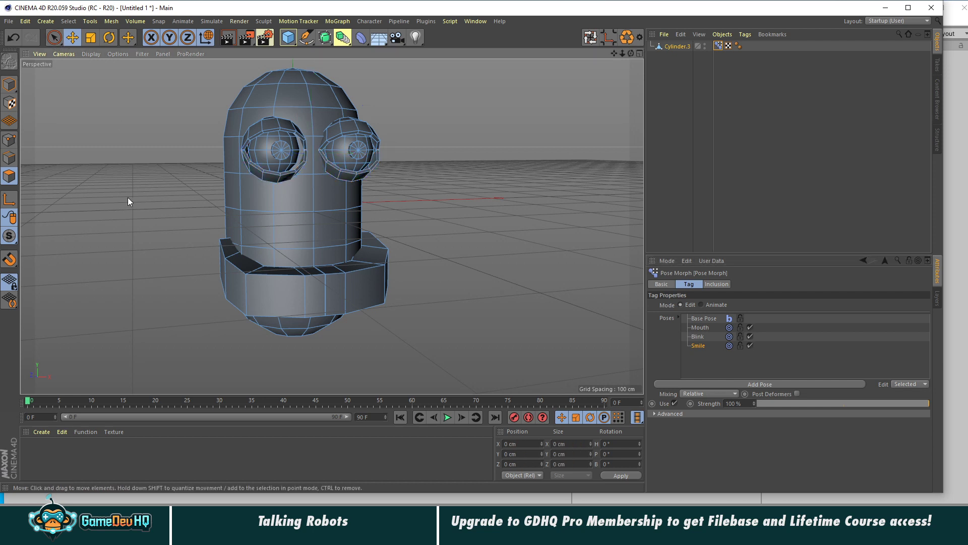
pyautogui.click(11, 86)
pyautogui.click(263, 21)
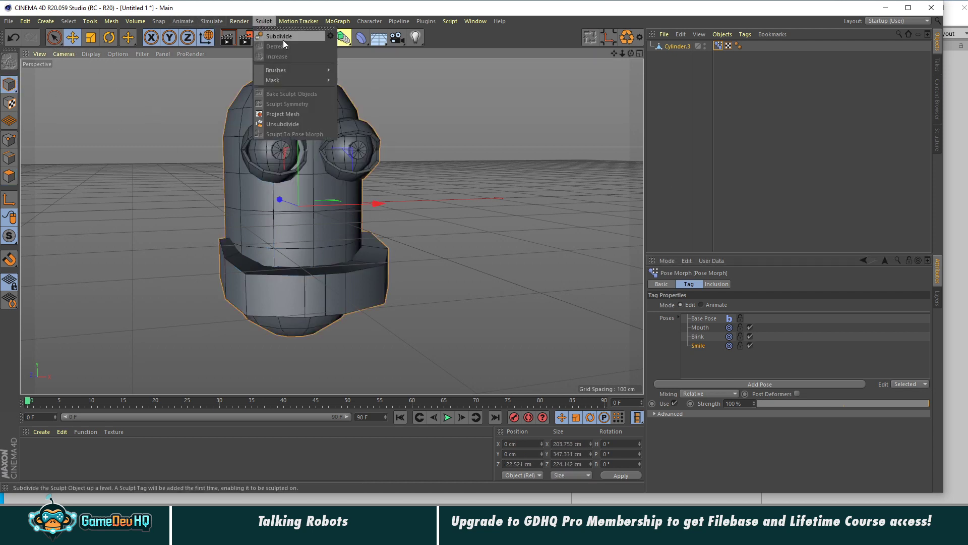
pyautogui.moveTo(291, 68)
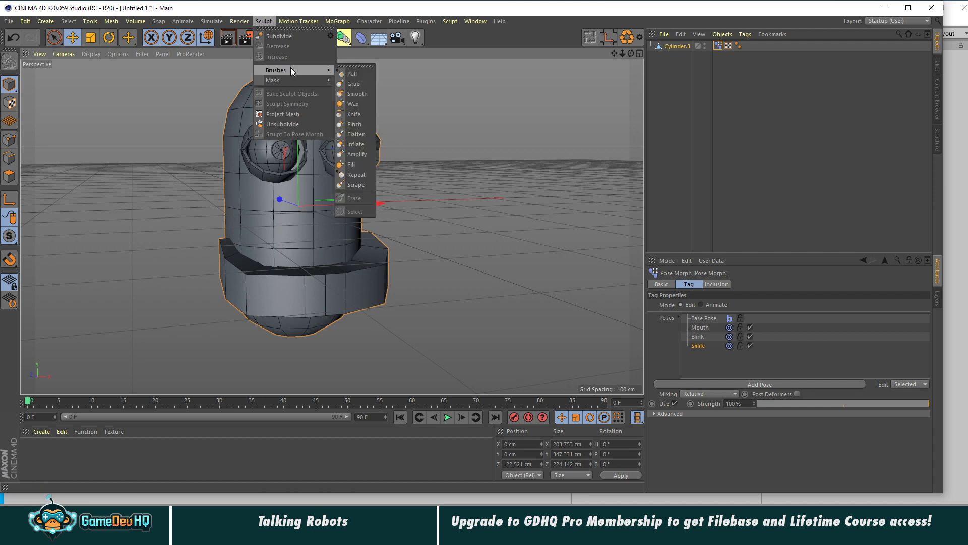
pyautogui.click(353, 84)
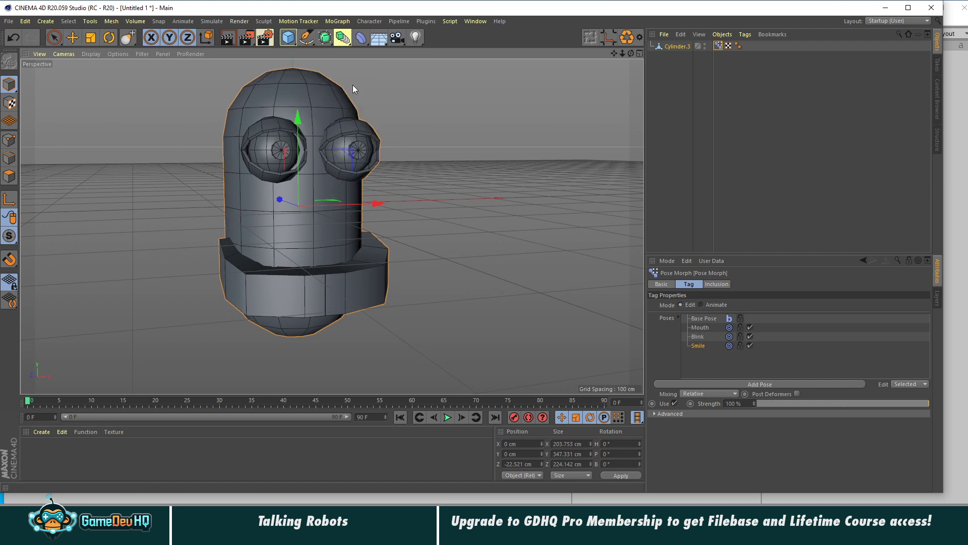
pyautogui.click(748, 285)
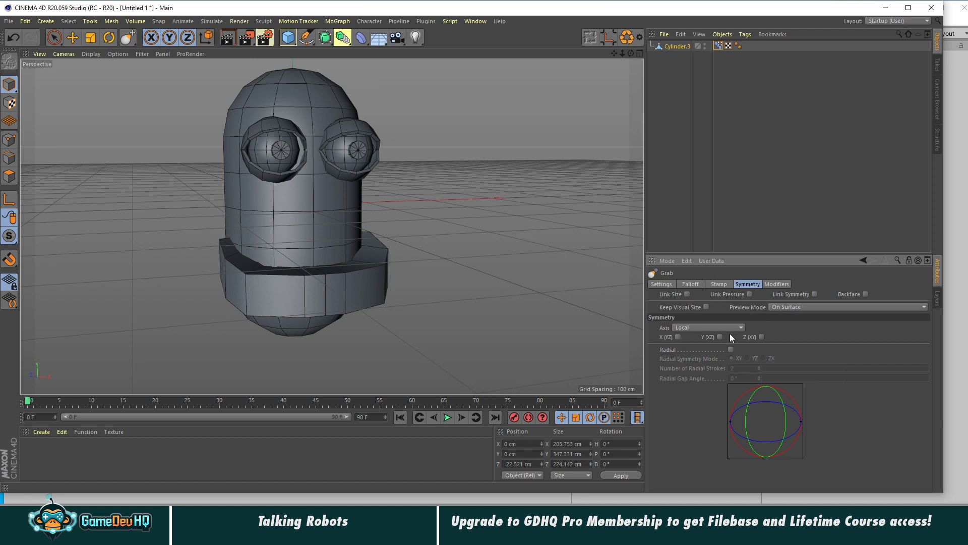
pyautogui.click(678, 337)
# Enlarge the Grab brush and pull the mouth corners and front of the lip upward to shape the Smile pose.
pyautogui.keyDown('alt'); pyautogui.moveTo(228, 261); pyautogui.dragTo(245, 254); pyautogui.keyUp('alt')
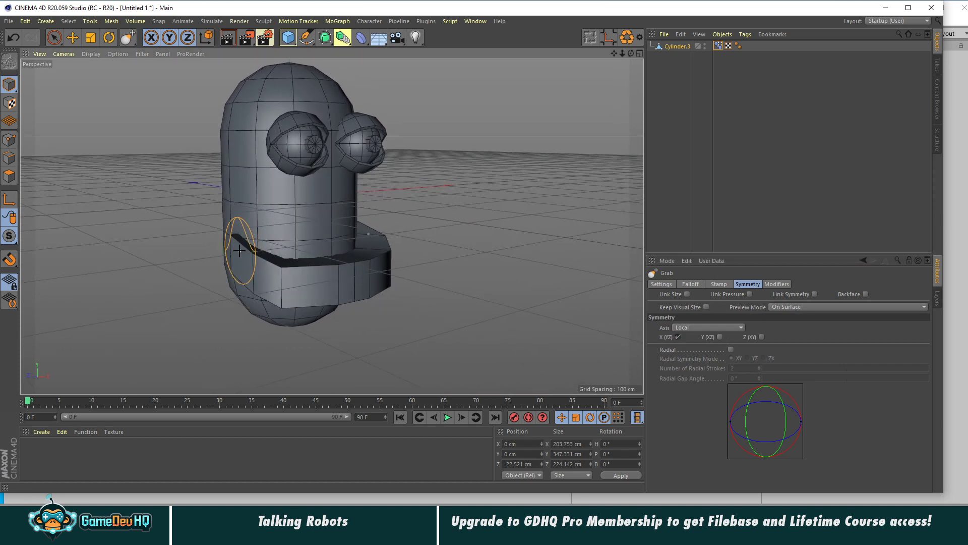
pyautogui.moveTo(246, 254); pyautogui.dragTo(277, 252, button='middle')
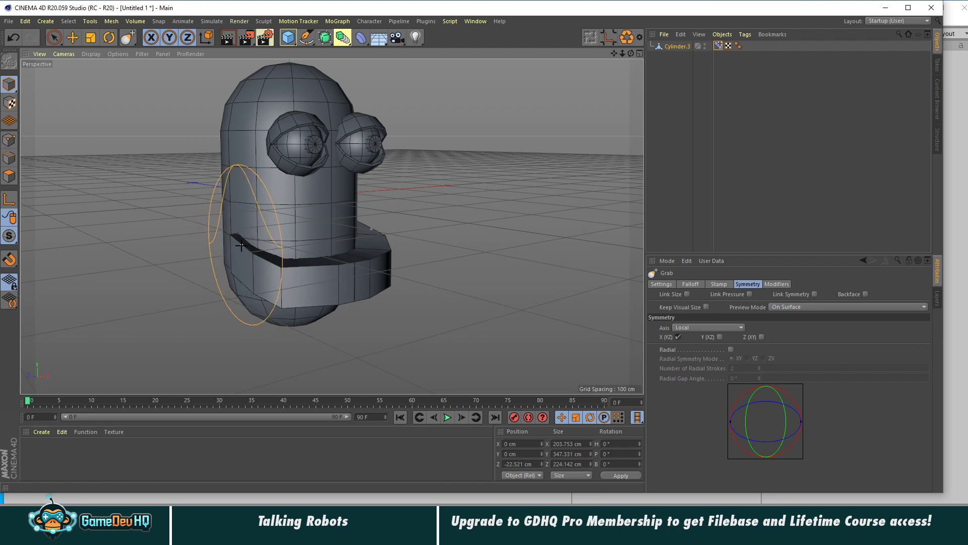
pyautogui.moveTo(241, 249); pyautogui.dragTo(236, 198)
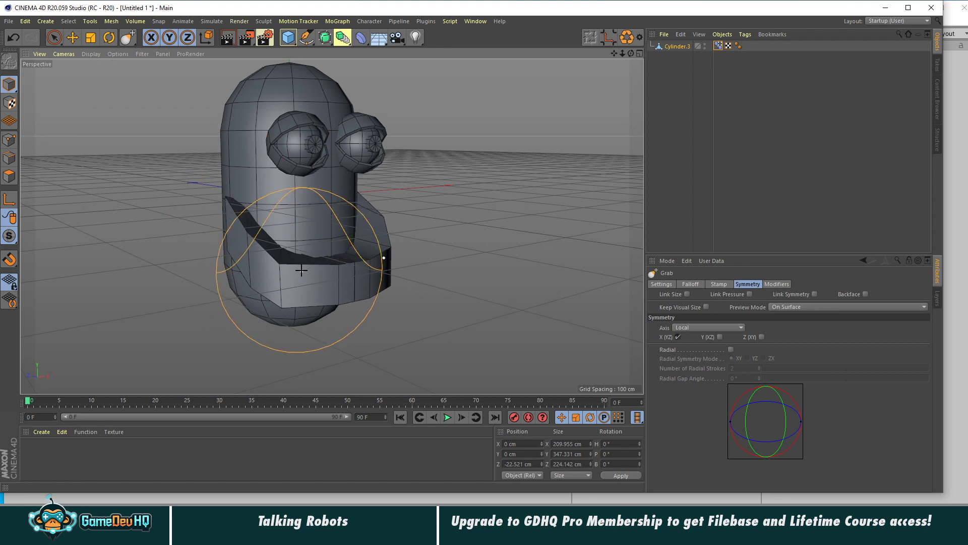
pyautogui.moveTo(305, 269)
pyautogui.mouseDown()
pyautogui.moveTo(296, 261)
pyautogui.moveTo(309, 246)
pyautogui.mouseUp()
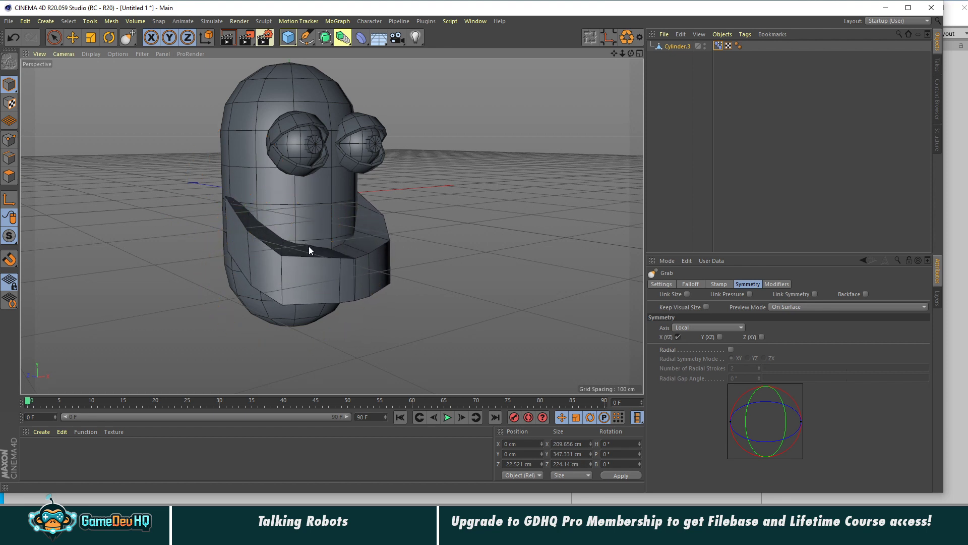
pyautogui.moveTo(286, 301)
pyautogui.mouseDown()
pyautogui.moveTo(355, 249)
pyautogui.moveTo(433, 231)
pyautogui.mouseUp()
# Switch the Pose Morph tag to Animate mode, lower Smile to 0 %, and test Blink at 100 %.
pyautogui.click(718, 45)
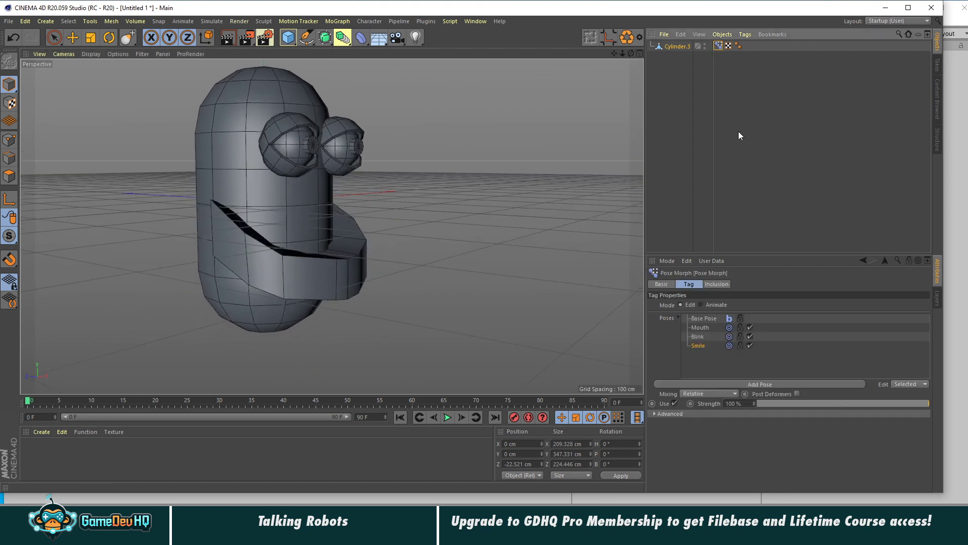
pyautogui.moveTo(834, 402); pyautogui.dragTo(933, 403)
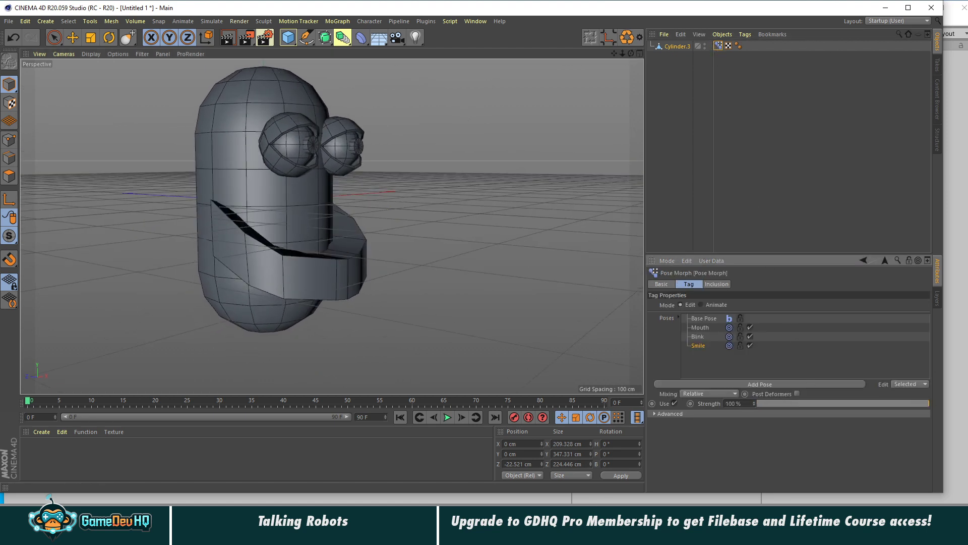
pyautogui.click(698, 335)
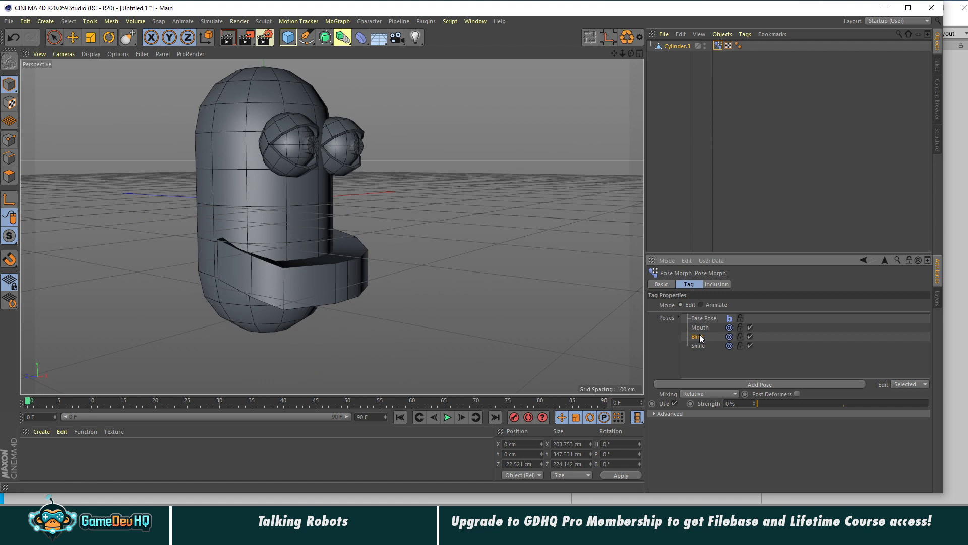
pyautogui.click(701, 304)
pyautogui.moveTo(813, 342); pyautogui.dragTo(648, 343)
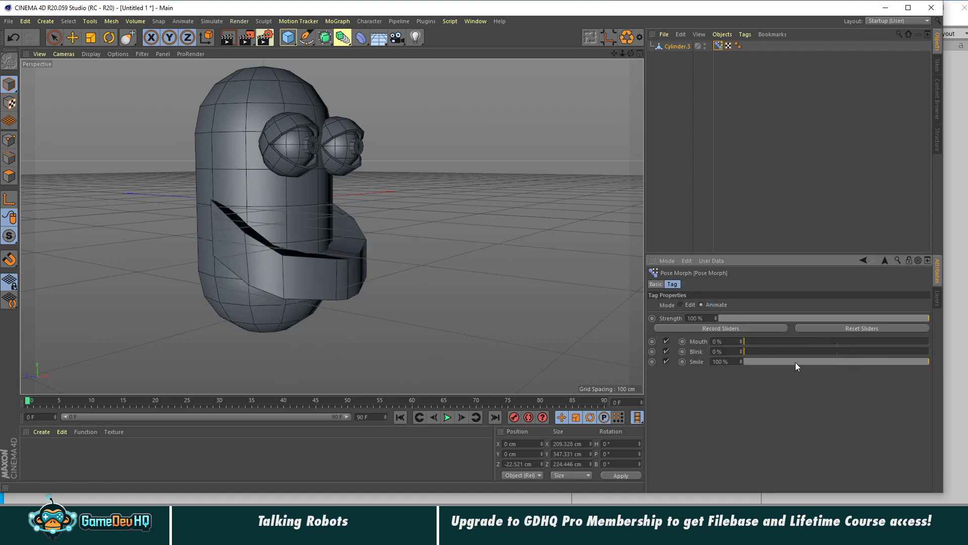
pyautogui.moveTo(796, 363); pyautogui.dragTo(696, 362)
pyautogui.moveTo(766, 350); pyautogui.dragTo(939, 352)
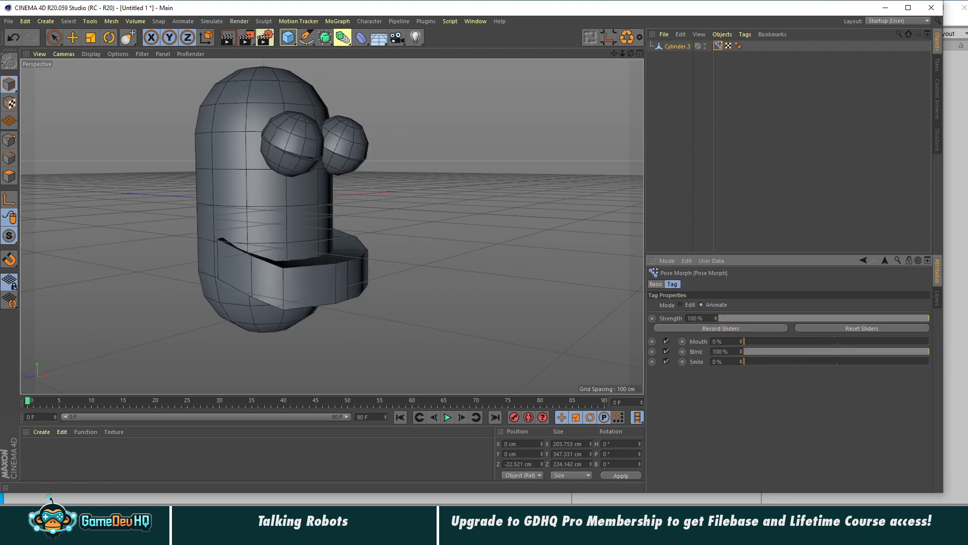
# Reset the pose sliders, test Mouth and Smile together at 100 %, and return both to 0 %.
pyautogui.click(849, 328)
pyautogui.moveTo(757, 342); pyautogui.dragTo(939, 343)
pyautogui.moveTo(882, 362); pyautogui.dragTo(963, 367)
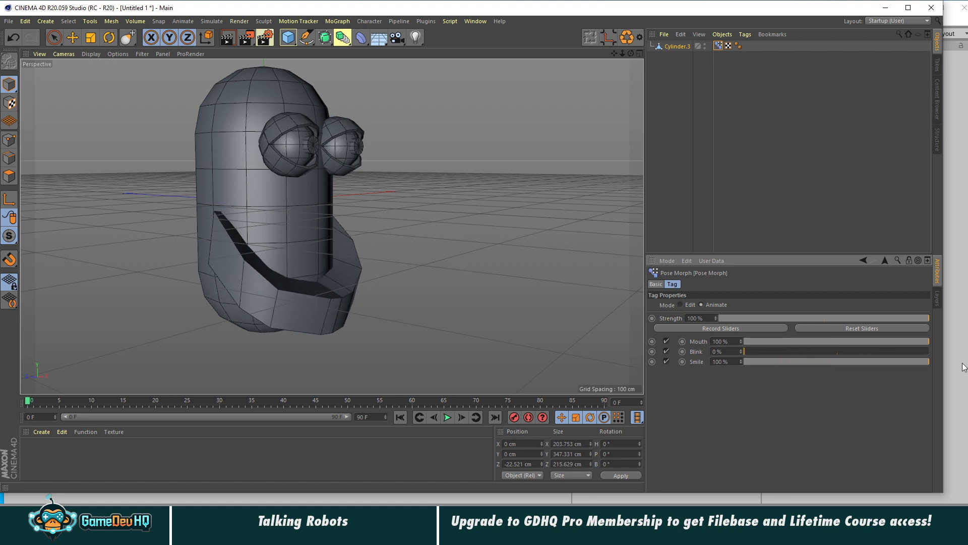
pyautogui.moveTo(880, 341); pyautogui.dragTo(618, 337)
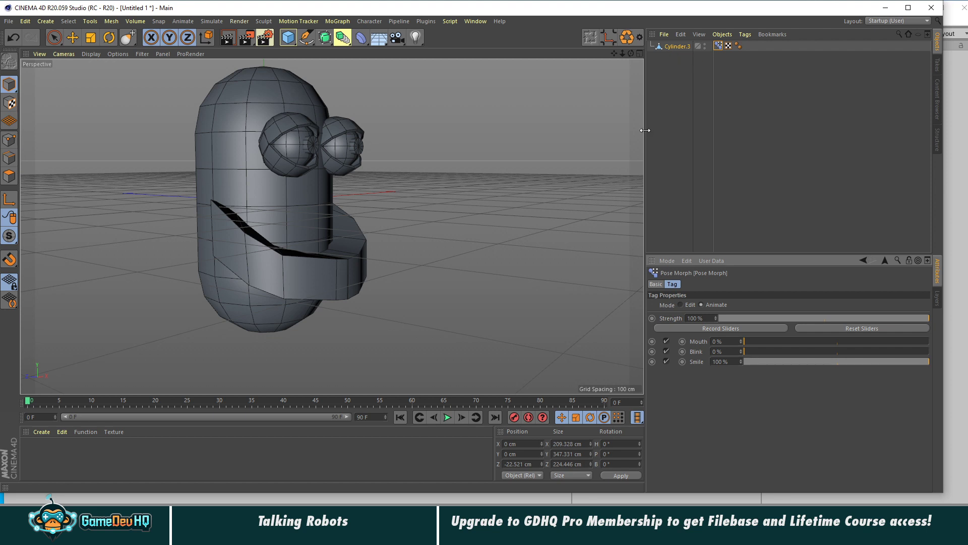
pyautogui.moveTo(789, 362); pyautogui.dragTo(650, 355)
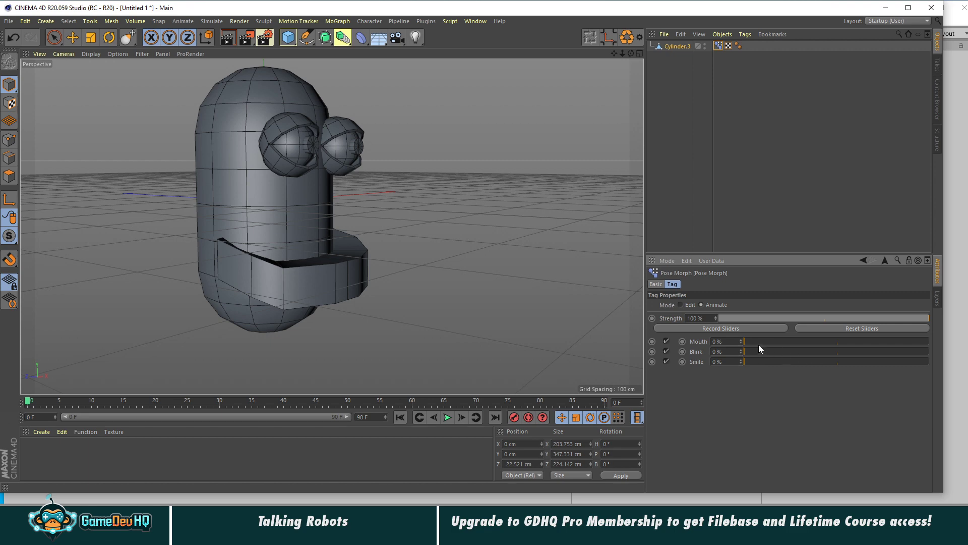
# Set the Mouth pose to 100 % and examine the open mouth and eyes from the front.
pyautogui.moveTo(759, 343); pyautogui.dragTo(930, 342)
pyautogui.keyDown('alt'); pyautogui.moveTo(378, 195); pyautogui.dragTo(303, 119); pyautogui.keyUp('alt')
pyautogui.keyDown('alt'); pyautogui.moveTo(303, 119); pyautogui.dragTo(328, 111, button='right'); pyautogui.keyUp('alt')
pyautogui.keyDown('alt'); pyautogui.moveTo(328, 110); pyautogui.dragTo(342, 142); pyautogui.keyUp('alt')
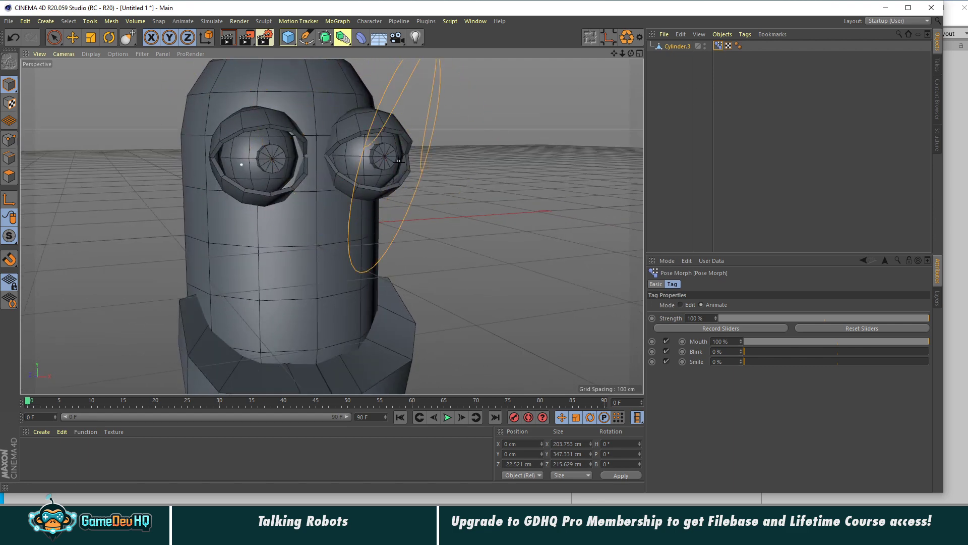
pyautogui.scroll(-3, 379, 183)
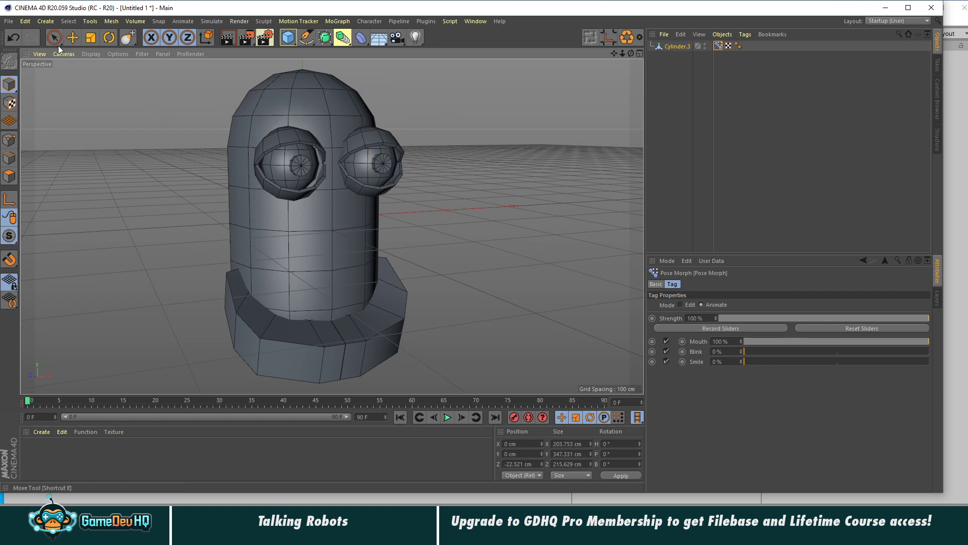
# Deselect the robot, leave the Grab brush for Live Selection, and inspect the open-mouthed head from several angles.
pyautogui.click(167, 119)
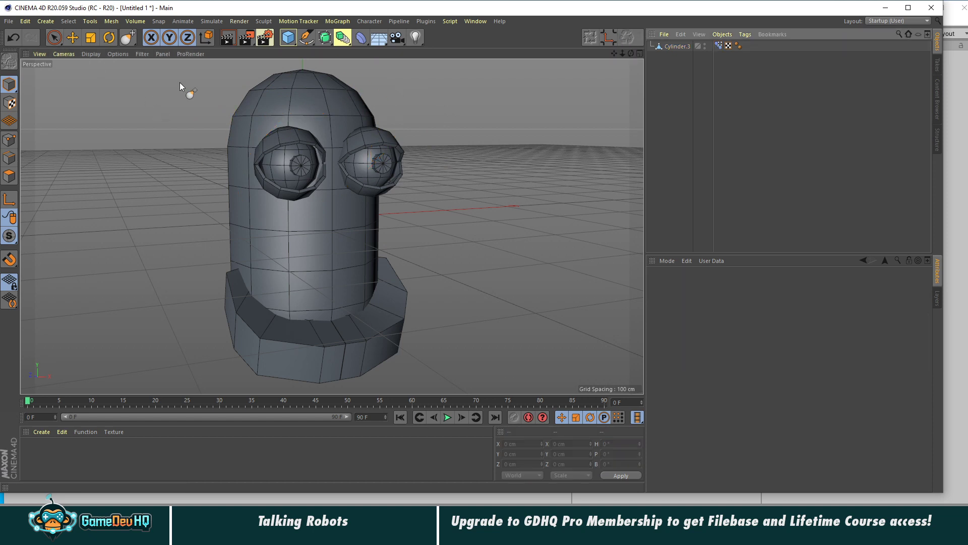
pyautogui.click(50, 40)
pyautogui.keyDown('alt'); pyautogui.moveTo(454, 238); pyautogui.dragTo(367, 236, button='right'); pyautogui.keyUp('alt')
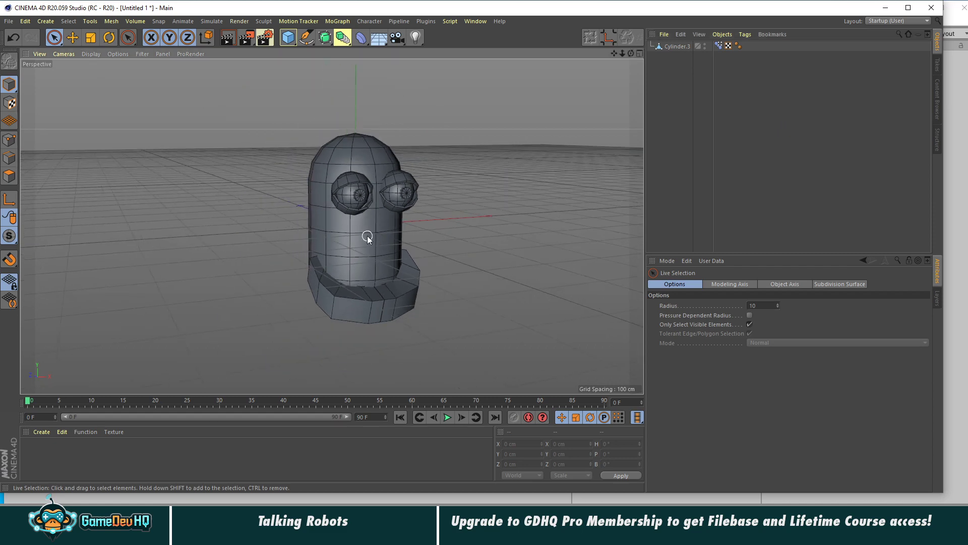
pyautogui.keyDown('alt'); pyautogui.moveTo(367, 236); pyautogui.dragTo(461, 245); pyautogui.keyUp('alt')
pyautogui.keyDown('alt'); pyautogui.moveTo(373, 268); pyautogui.dragTo(349, 247); pyautogui.keyUp('alt')
pyautogui.keyDown('alt'); pyautogui.moveTo(350, 247); pyautogui.dragTo(454, 227, button='right'); pyautogui.keyUp('alt')
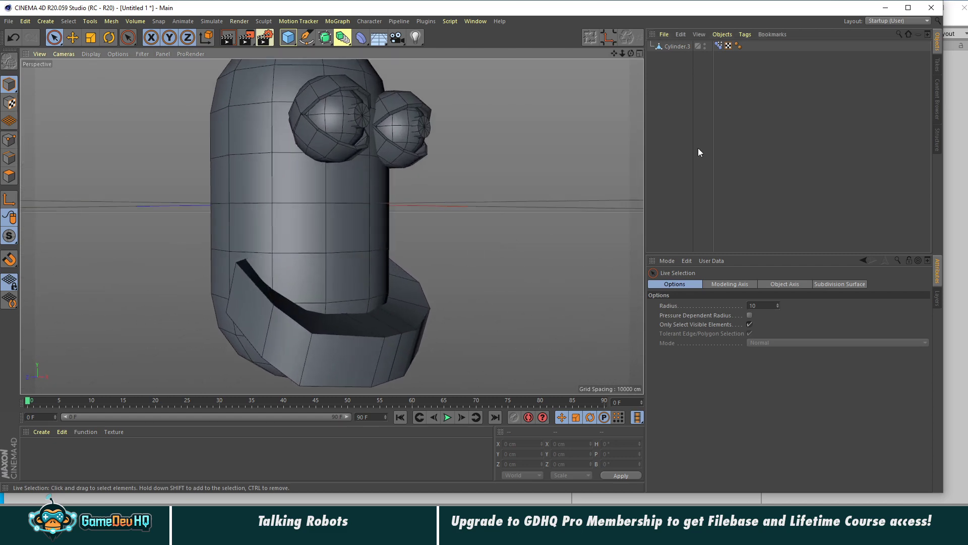
pyautogui.keyDown('alt'); pyautogui.moveTo(316, 179); pyautogui.dragTo(353, 156, button='right'); pyautogui.keyUp('alt')
pyautogui.keyDown('alt'); pyautogui.moveTo(353, 156); pyautogui.dragTo(325, 184); pyautogui.keyUp('alt')
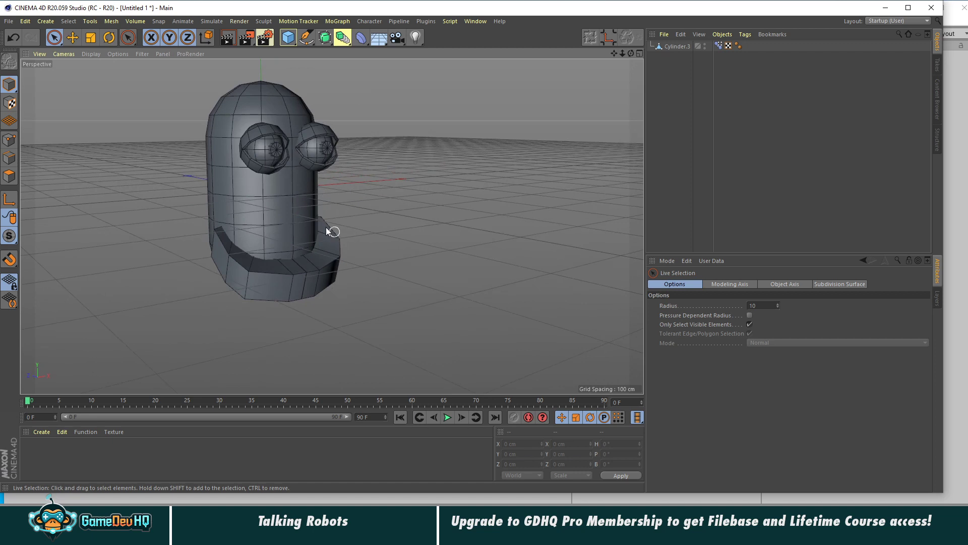
# Export the robot as an FBX file named Robot_Test_01 to the Desktop, keeping the offered export settings.
pyautogui.click(8, 21)
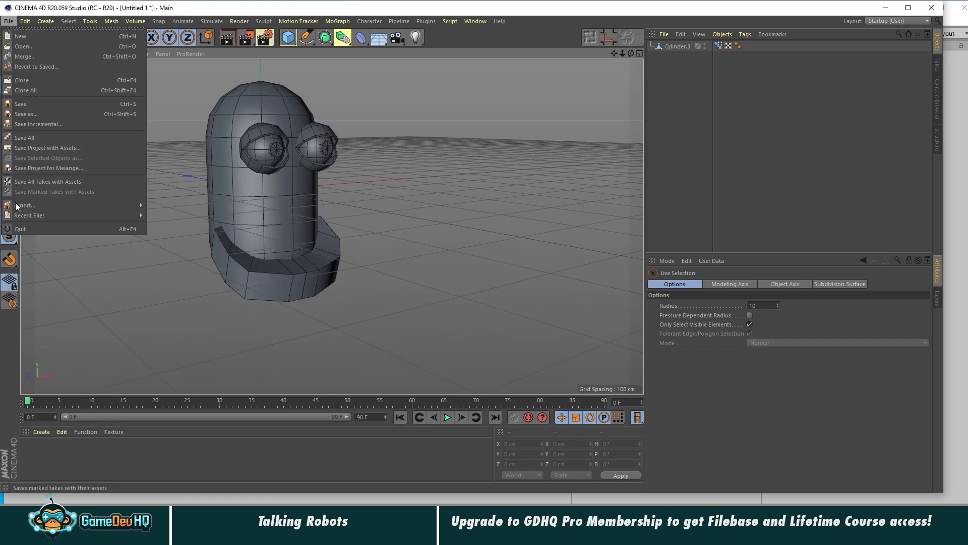
pyautogui.moveTo(25, 206)
pyautogui.click(161, 286)
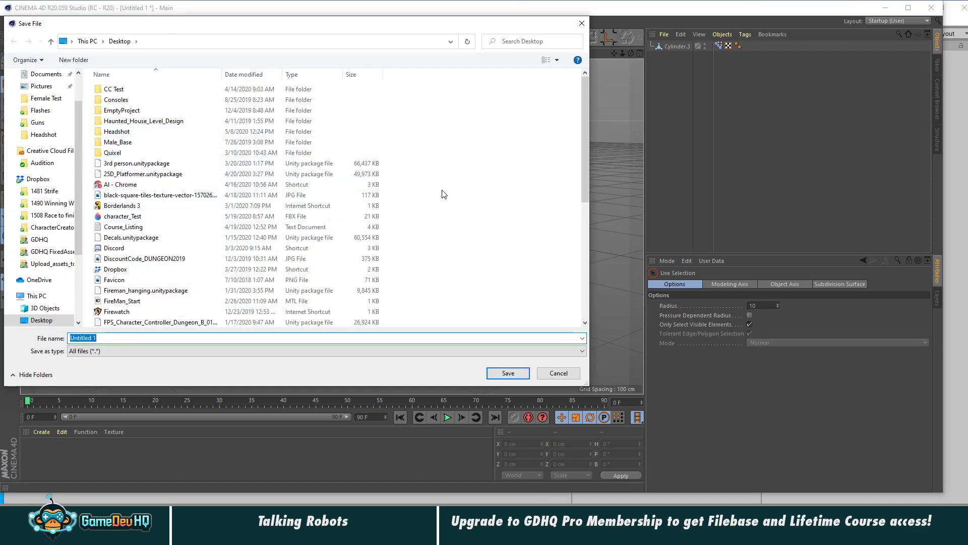
pyautogui.write('Robot_Test_01')
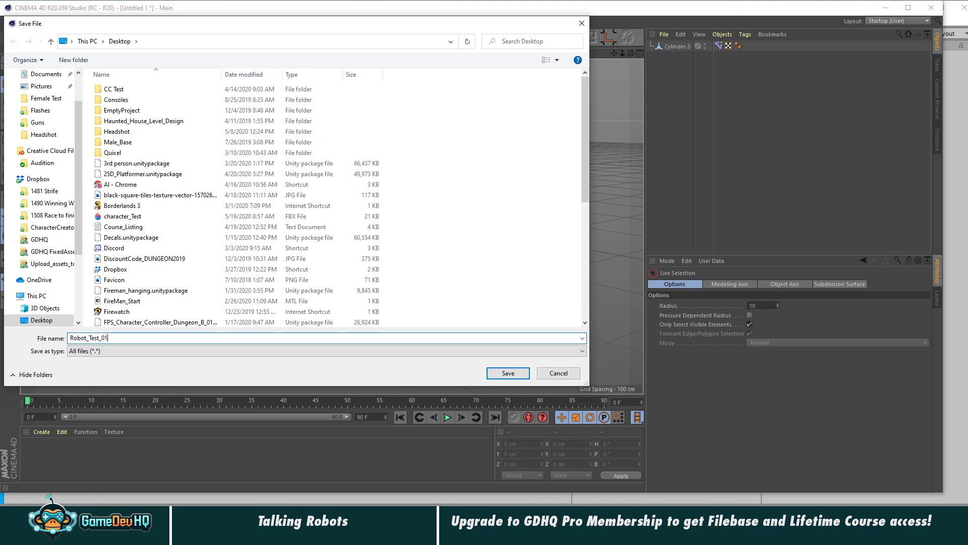
pyautogui.press('Return')
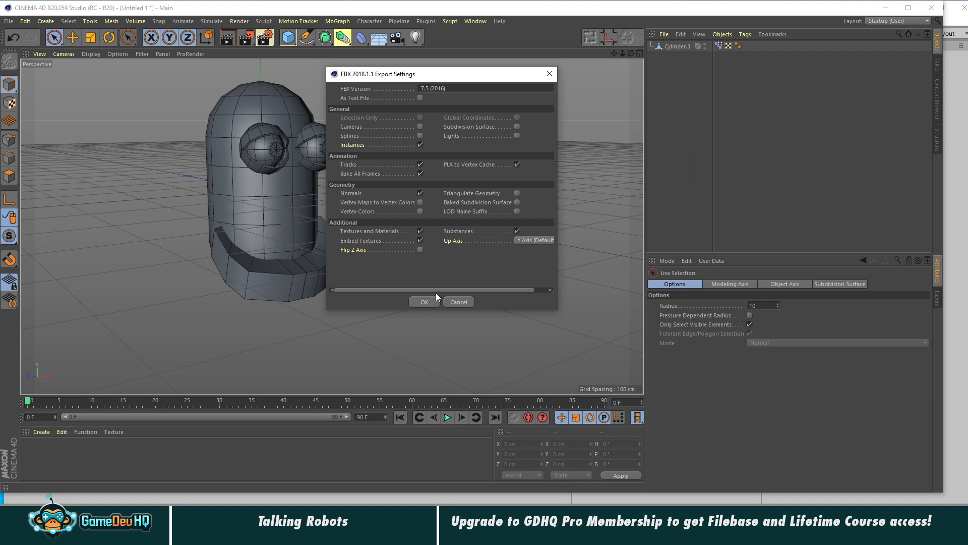
pyautogui.click(426, 302)
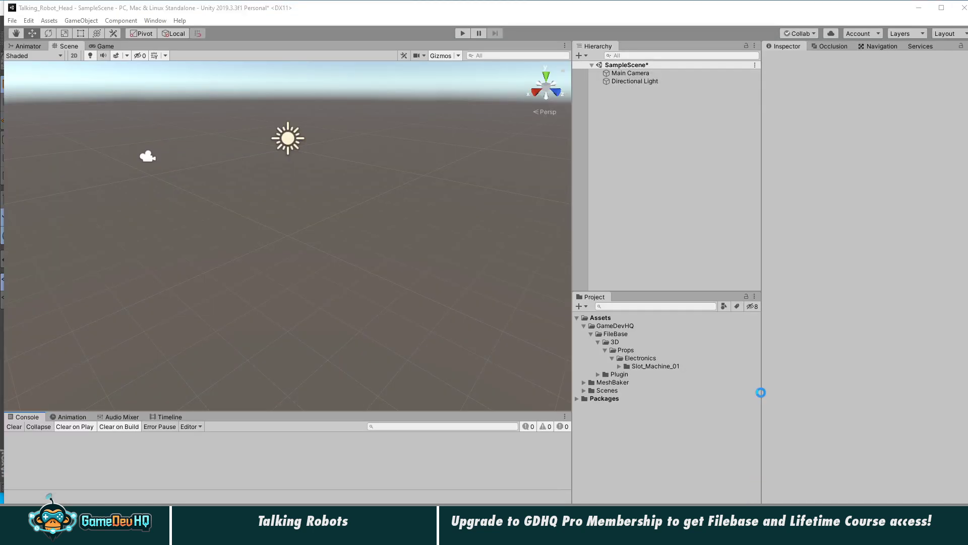
# Switch to Unity, import Robot_Test_01 into the Assets folder, and add the model to the SampleScene hierarchy.
pyautogui.click(761, 392)
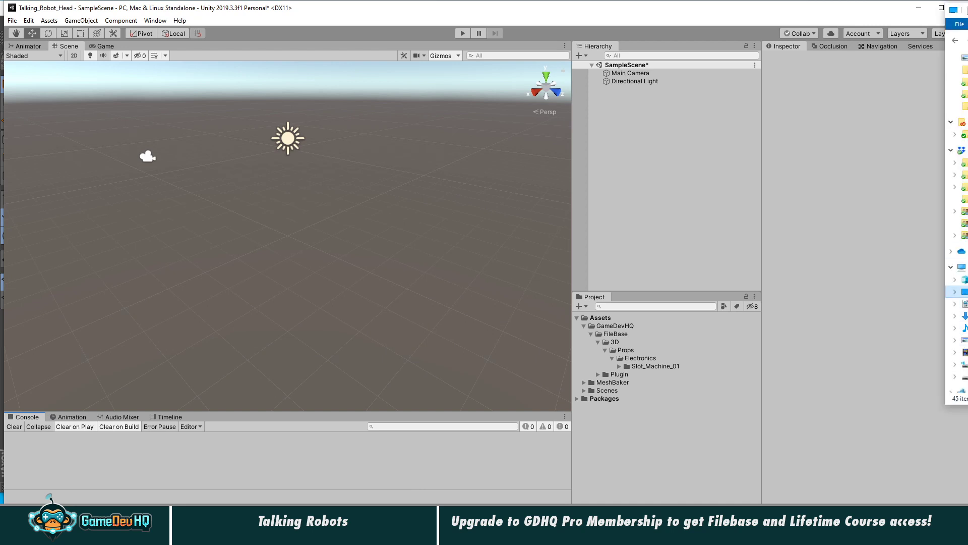
pyautogui.moveTo(967, 282); pyautogui.dragTo(667, 422)
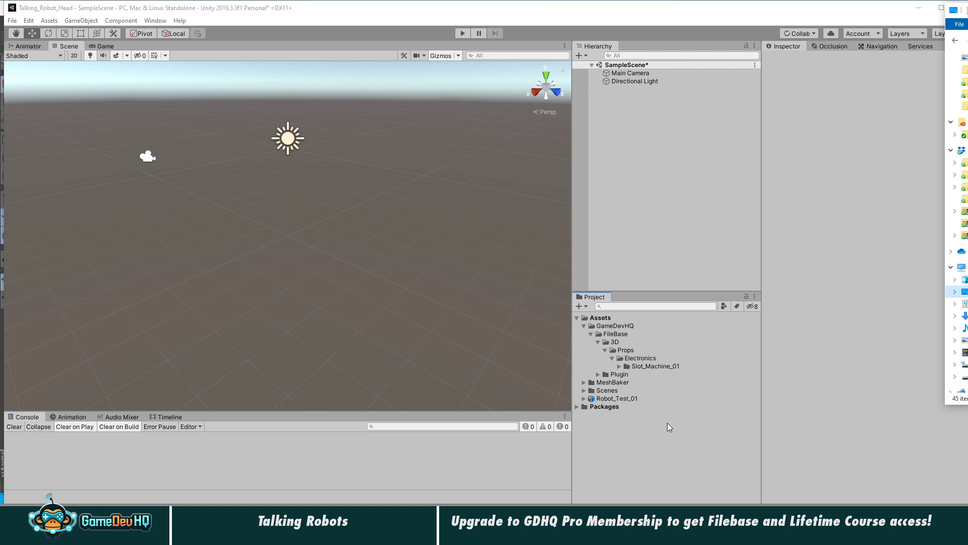
pyautogui.click(634, 399)
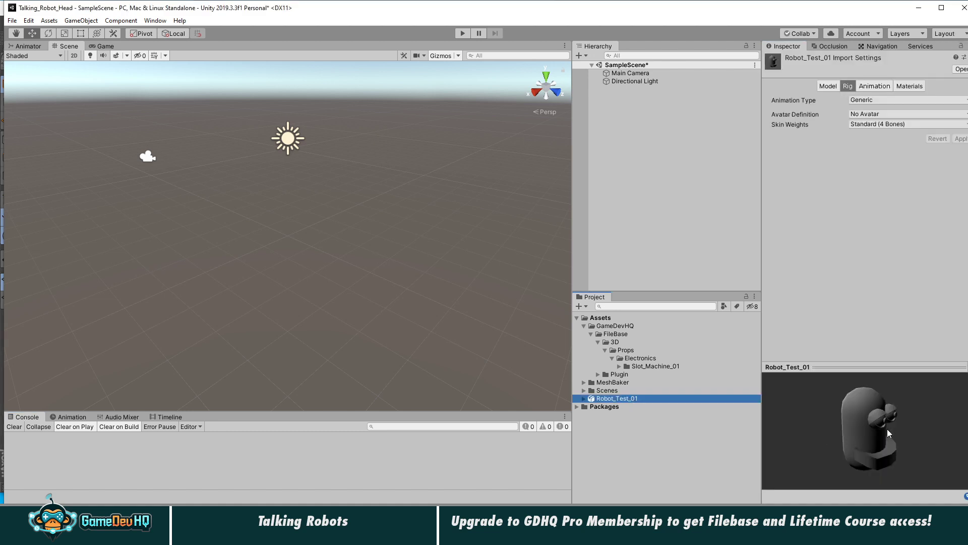
pyautogui.moveTo(875, 441); pyautogui.dragTo(840, 445)
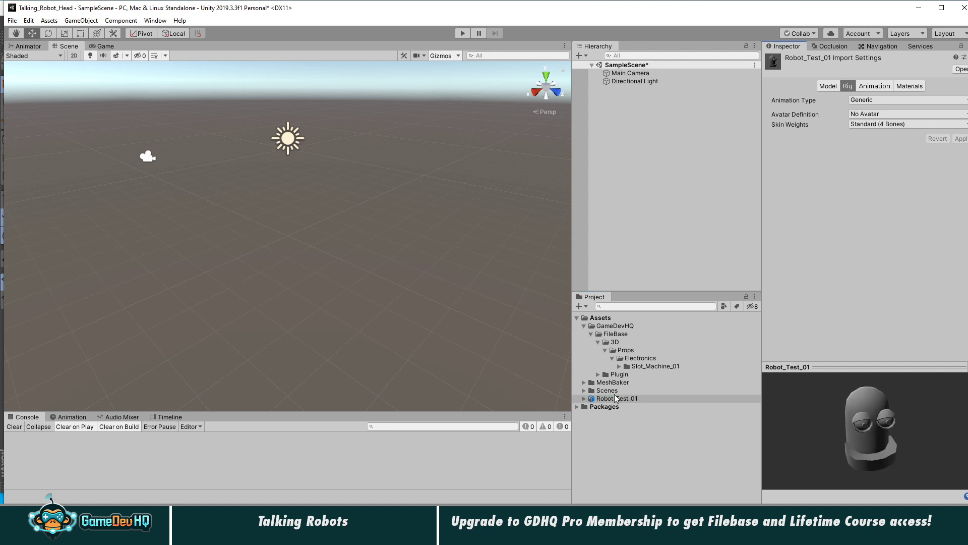
pyautogui.moveTo(614, 398); pyautogui.dragTo(660, 129)
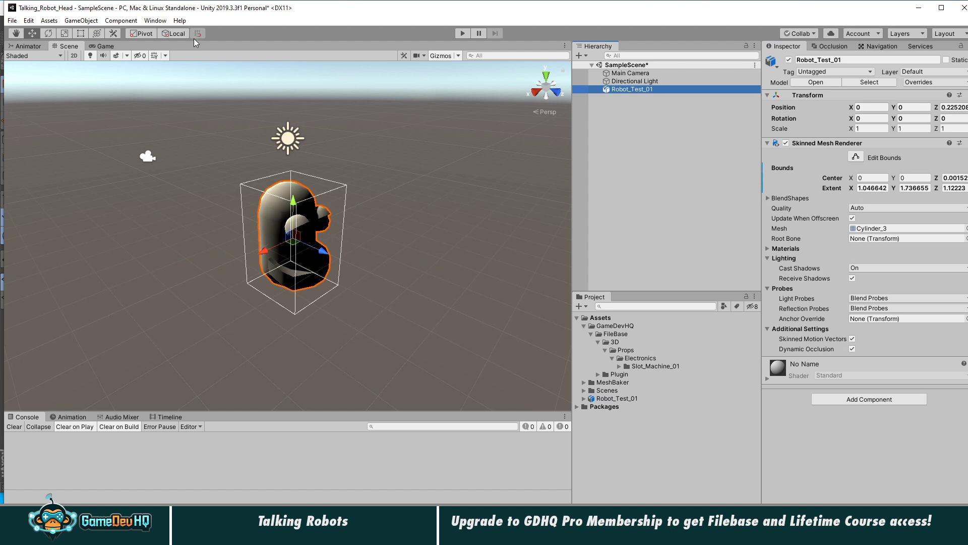
# Check the scene's environment lighting in the Lighting settings and close them again.
pyautogui.click(154, 20)
pyautogui.moveTo(176, 59)
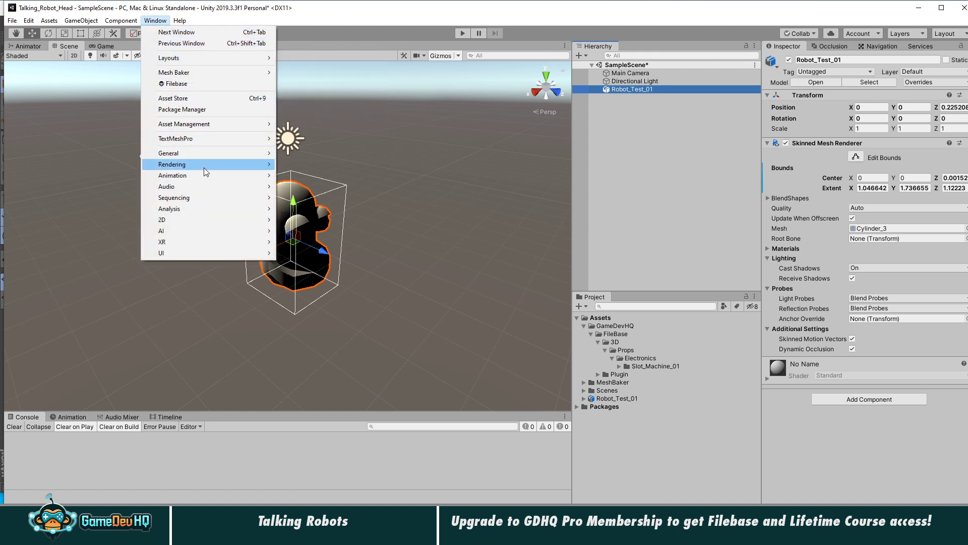
pyautogui.moveTo(204, 168)
pyautogui.click(303, 165)
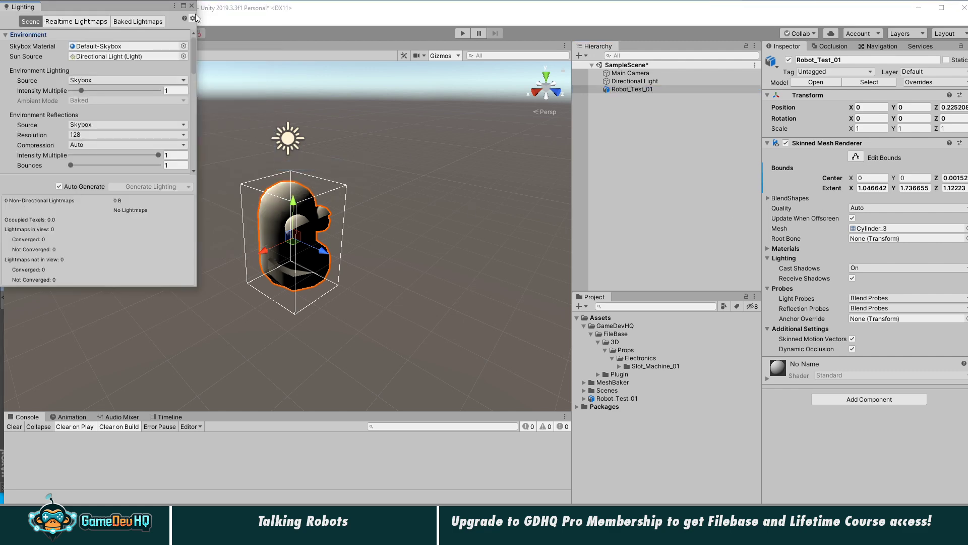
pyautogui.click(192, 6)
# Rotate the Directional Light to about 112.8 degrees on X so that it lights the front of the robot.
pyautogui.keyDown('alt'); pyautogui.moveTo(321, 242); pyautogui.dragTo(388, 178); pyautogui.keyUp('alt')
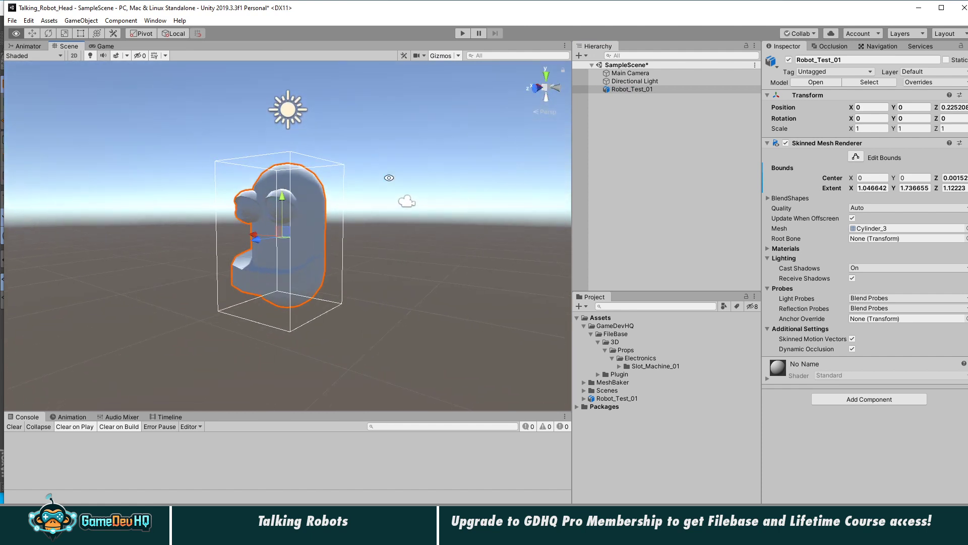
pyautogui.click(631, 81)
pyautogui.click(627, 73)
pyautogui.click(624, 82)
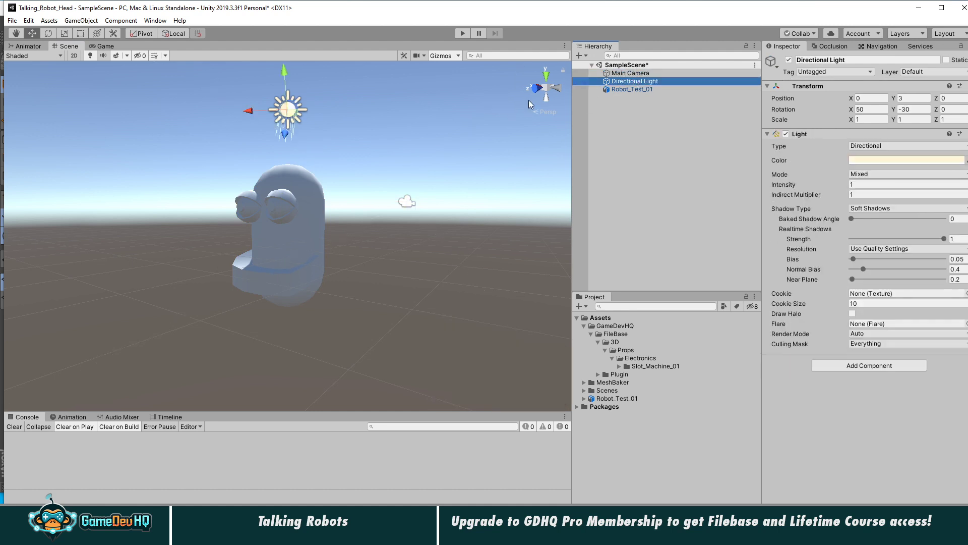
pyautogui.press('r')
pyautogui.press('e')
pyautogui.moveTo(282, 97); pyautogui.dragTo(311, 196)
pyautogui.keyDown('alt'); pyautogui.moveTo(311, 196); pyautogui.dragTo(428, 236); pyautogui.keyUp('alt')
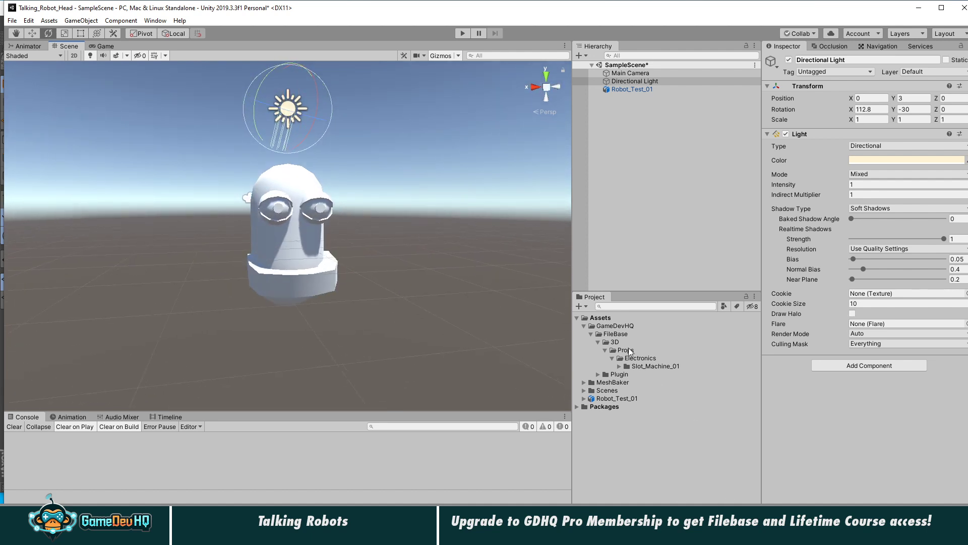
# Create a new material in the Assets folder, keeping the name New Material, and assign it to Robot_Test_01.
pyautogui.click(580, 307)
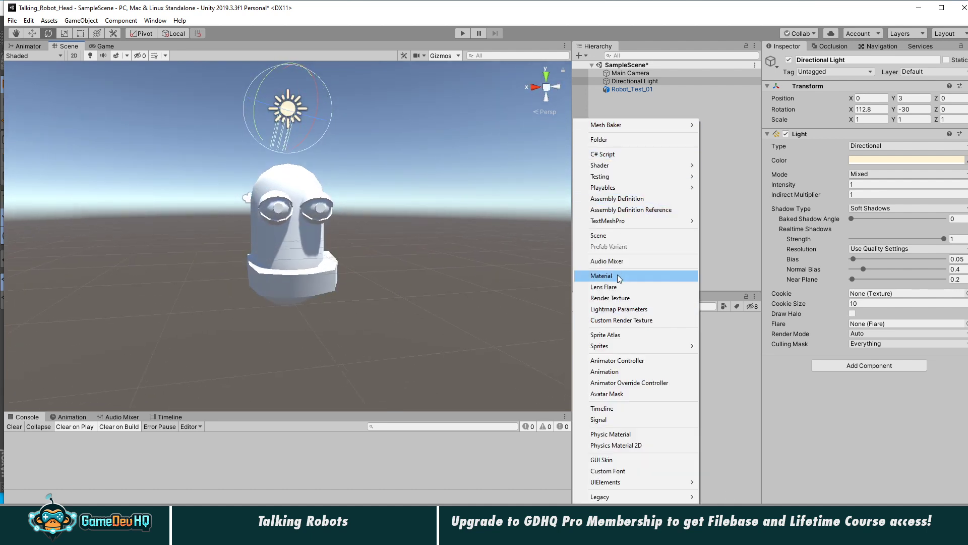
pyautogui.click(602, 275)
pyautogui.click(620, 408)
pyautogui.click(616, 399)
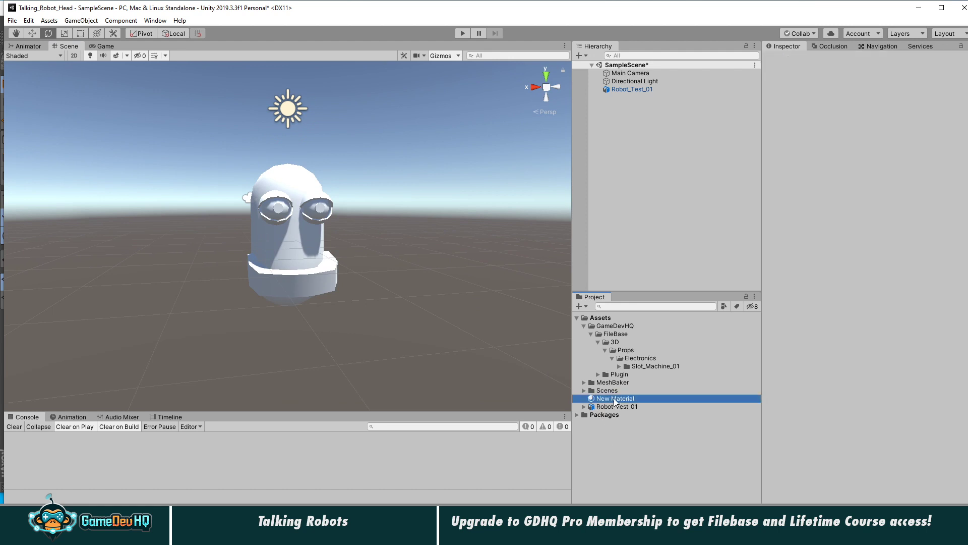
pyautogui.click(621, 89)
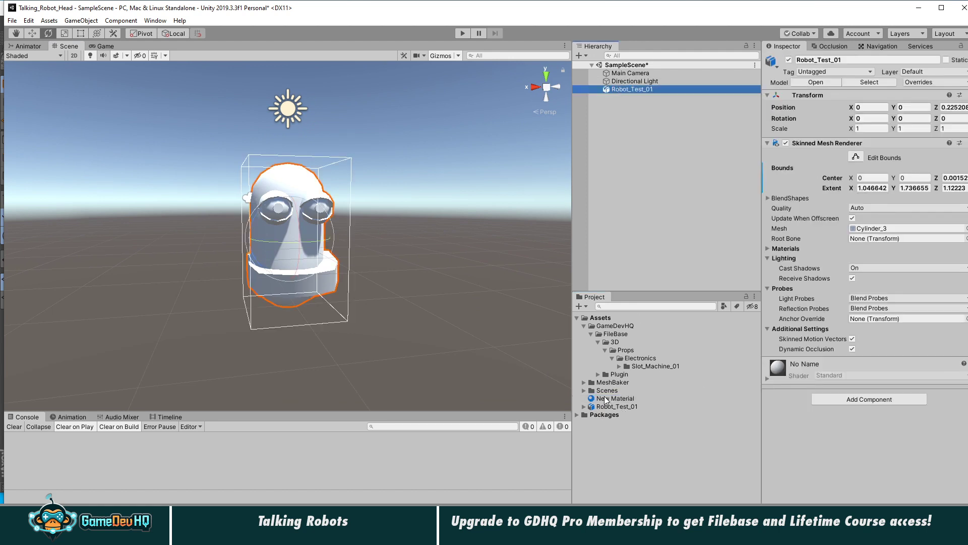
pyautogui.moveTo(605, 401); pyautogui.dragTo(837, 437)
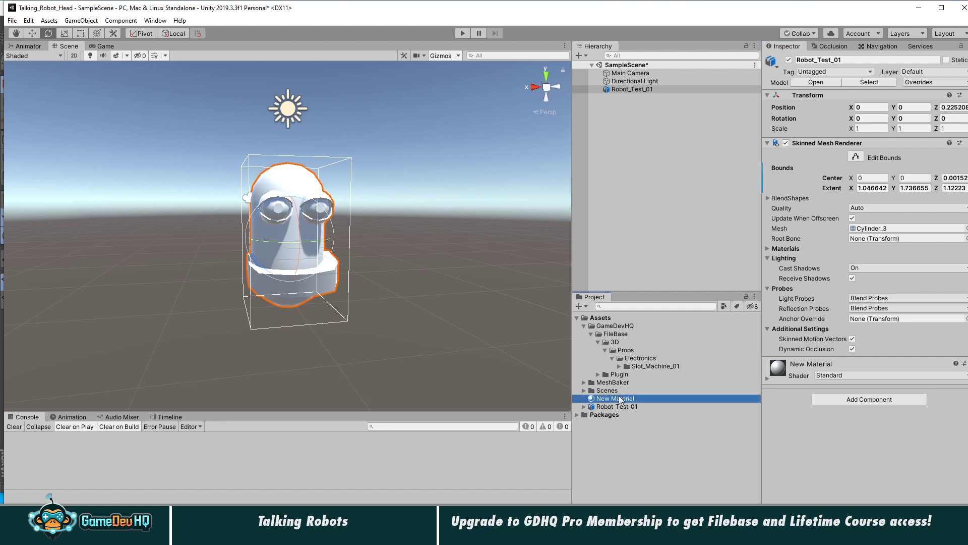
# Set the albedo colour of New Material to mid grey, hex 808080.
pyautogui.click(620, 399)
pyautogui.click(856, 105)
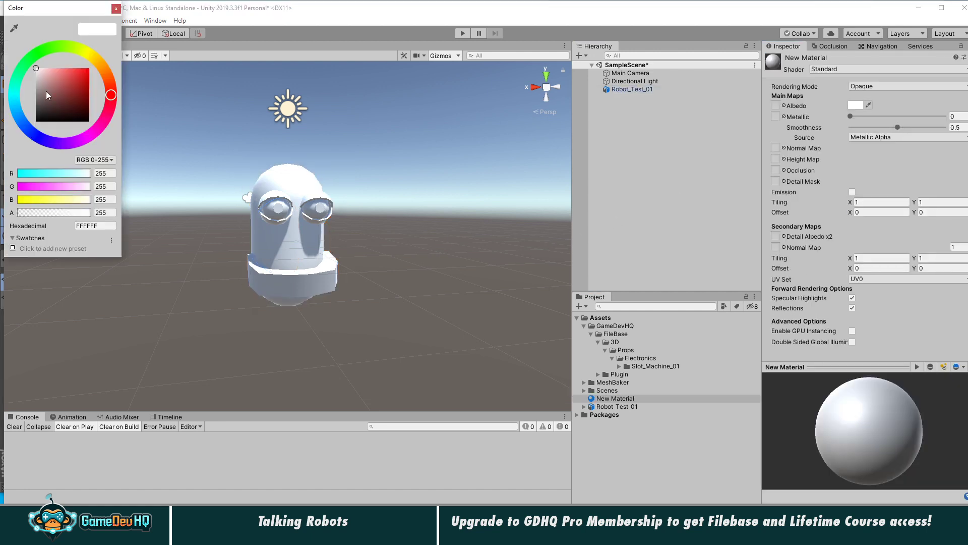
pyautogui.moveTo(47, 95); pyautogui.dragTo(36, 95)
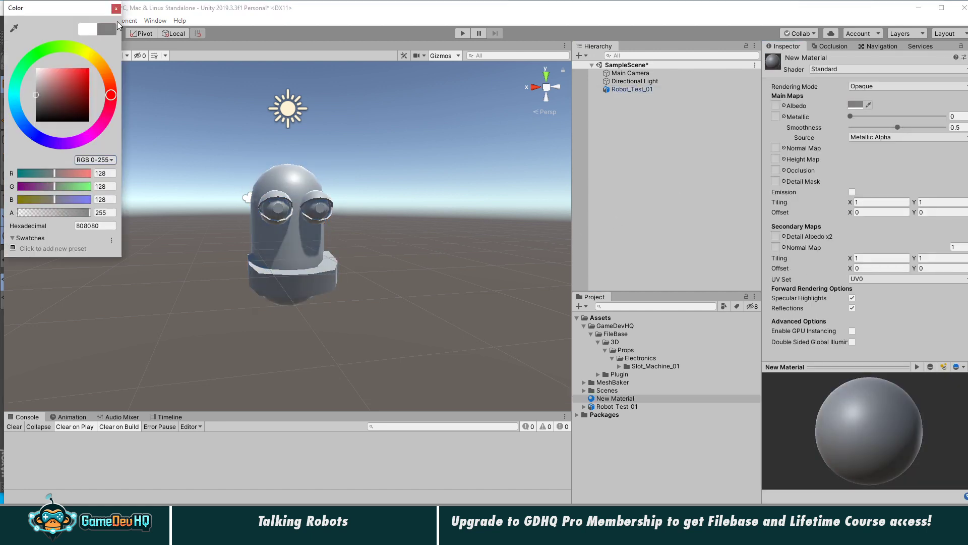
pyautogui.click(116, 9)
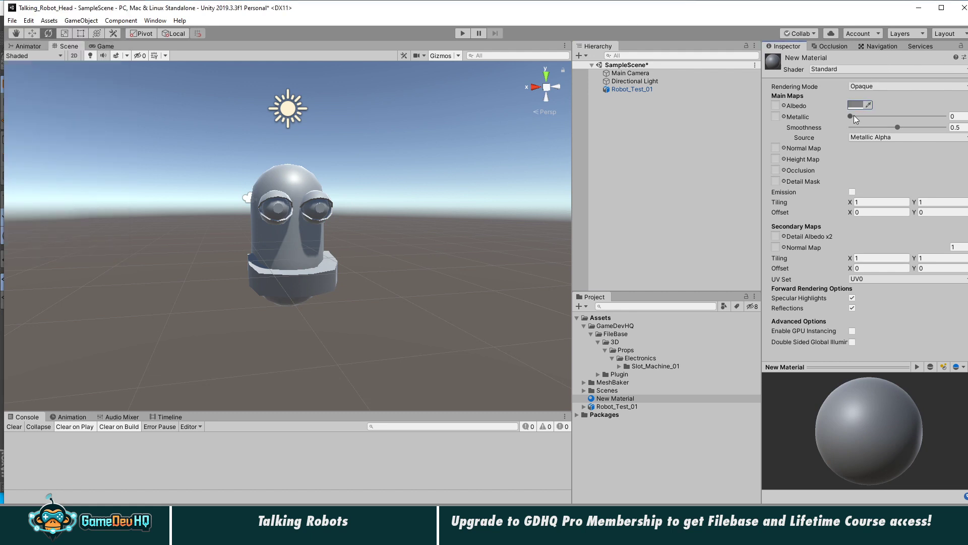
# Set New Material's metallic value to about 0.619 and its smoothness to about 0.592, and inspect the shaded robot.
pyautogui.moveTo(855, 115); pyautogui.dragTo(906, 127)
pyautogui.keyDown('alt'); pyautogui.moveTo(267, 230); pyautogui.dragTo(367, 227); pyautogui.keyUp('alt')
pyautogui.keyDown('alt'); pyautogui.moveTo(317, 220); pyautogui.dragTo(414, 217, button='right'); pyautogui.keyUp('alt')
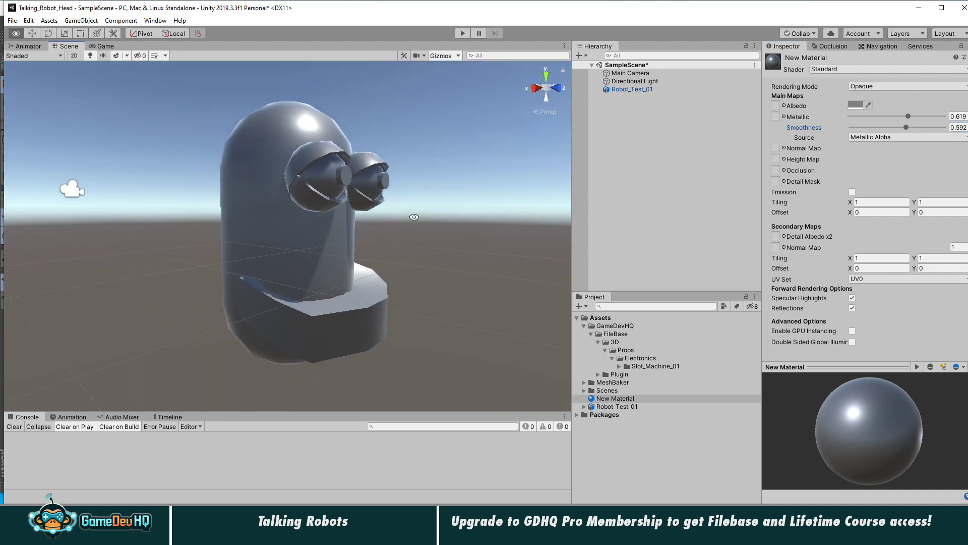
pyautogui.keyDown('alt'); pyautogui.moveTo(414, 217); pyautogui.dragTo(328, 233); pyautogui.keyUp('alt')
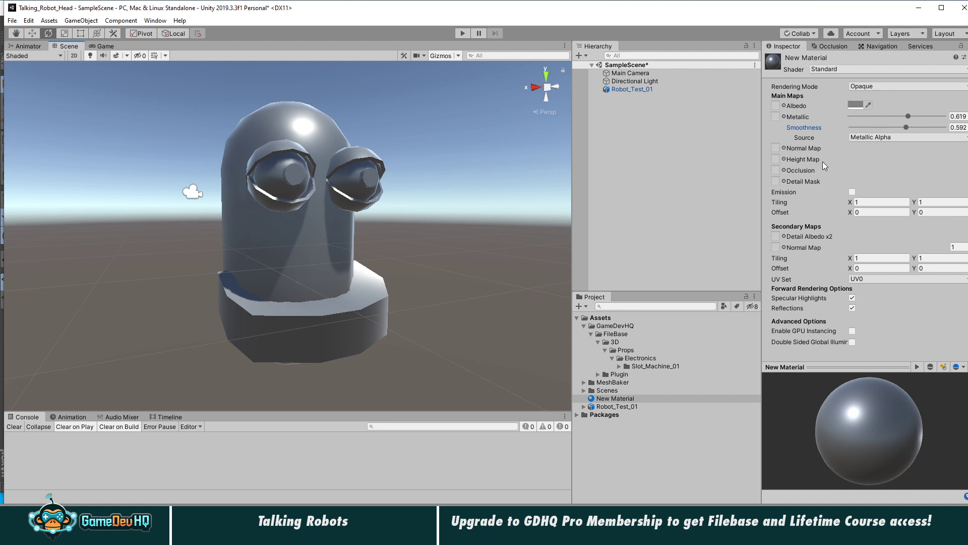
# Test the Mouth, Blink and Smile blendshapes of Robot_Test_01 one by one, returning each to 0.
pyautogui.click(619, 90)
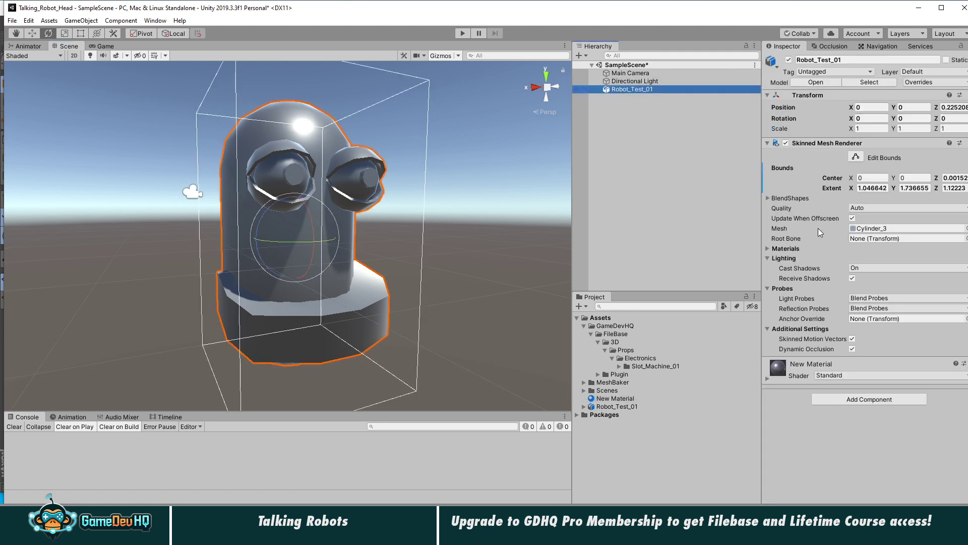
pyautogui.click(769, 199)
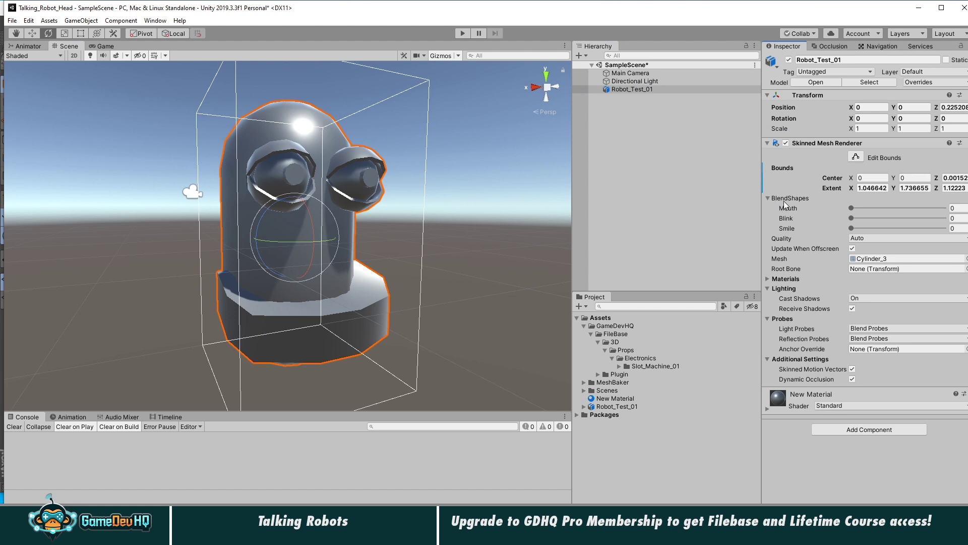
pyautogui.moveTo(852, 208); pyautogui.dragTo(746, 195)
pyautogui.moveTo(853, 218); pyautogui.dragTo(759, 216)
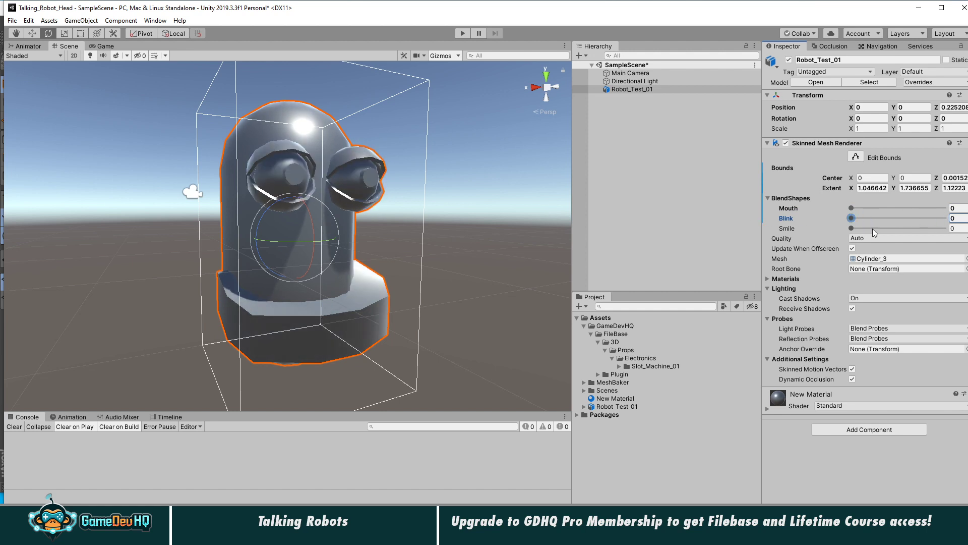
pyautogui.moveTo(851, 228); pyautogui.dragTo(900, 228)
pyautogui.moveTo(959, 230); pyautogui.dragTo(851, 228)
# Switch to Cinema 4D, open Robot_Test_01.fbx with the offered import settings, and frame the robot's face.
pyautogui.hotkey('alt', 'Tab')
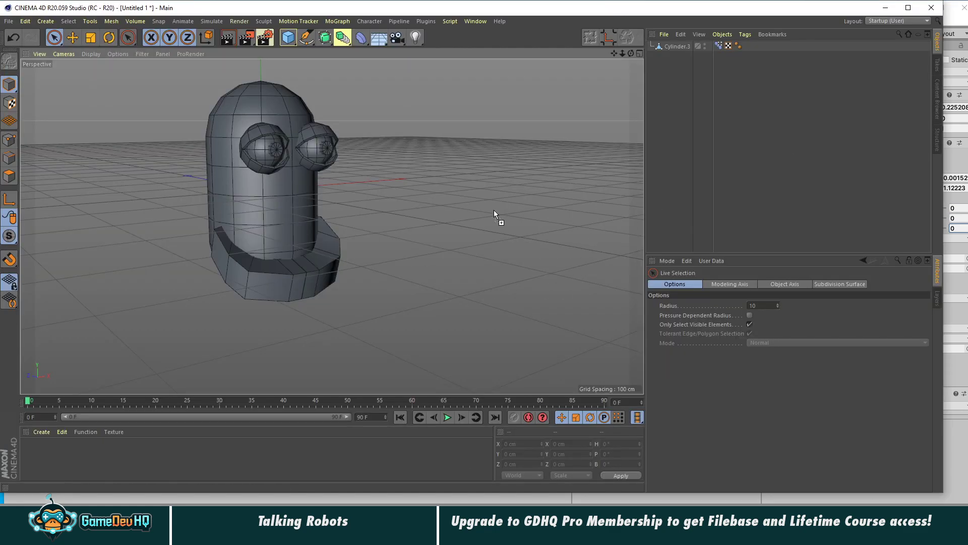
pyautogui.click(479, 331)
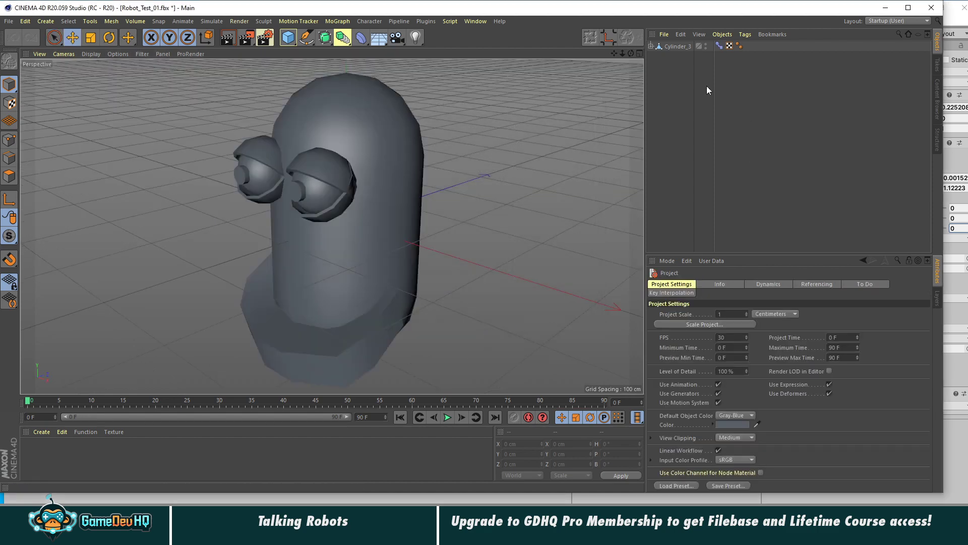
pyautogui.keyDown('alt'); pyautogui.moveTo(317, 185); pyautogui.dragTo(470, 169); pyautogui.keyUp('alt')
pyautogui.keyDown('alt'); pyautogui.moveTo(469, 169); pyautogui.dragTo(262, 221, button='right'); pyautogui.keyUp('alt')
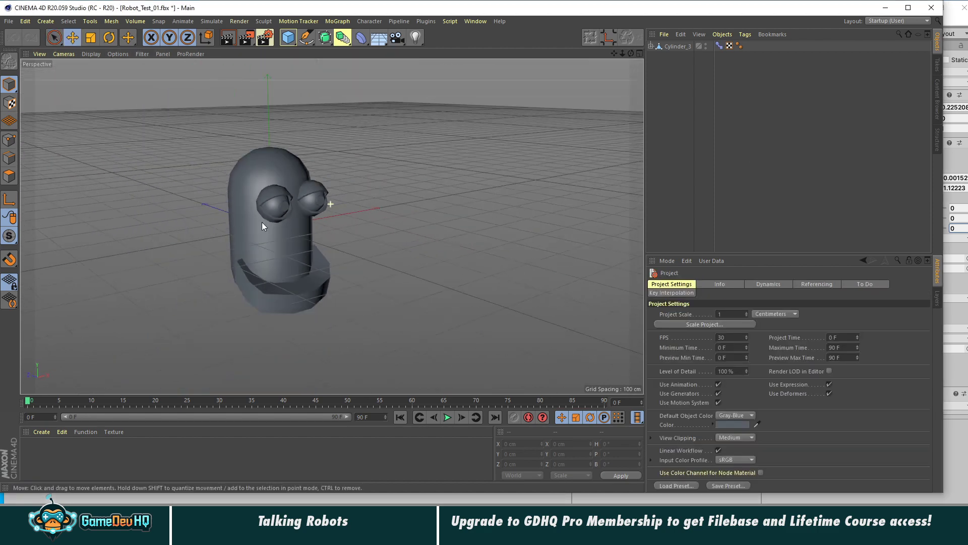
pyautogui.keyDown('alt'); pyautogui.moveTo(262, 222); pyautogui.dragTo(270, 211, button='middle'); pyautogui.keyUp('alt')
# Expand the poses under Cylinder_3 and examine the Smile, Blink and Mouth meshes by toggling their visibility.
pyautogui.click(652, 46)
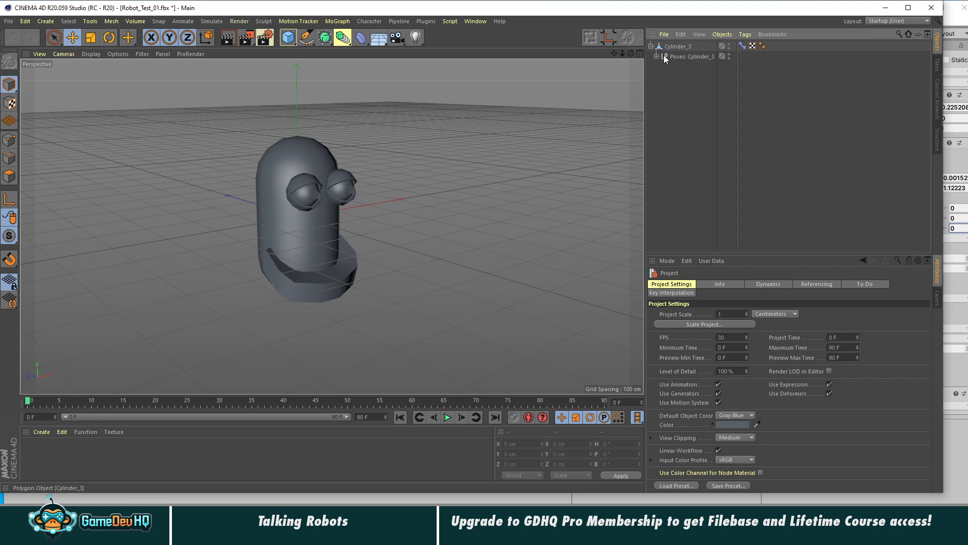
pyautogui.click(657, 56)
pyautogui.click(684, 87)
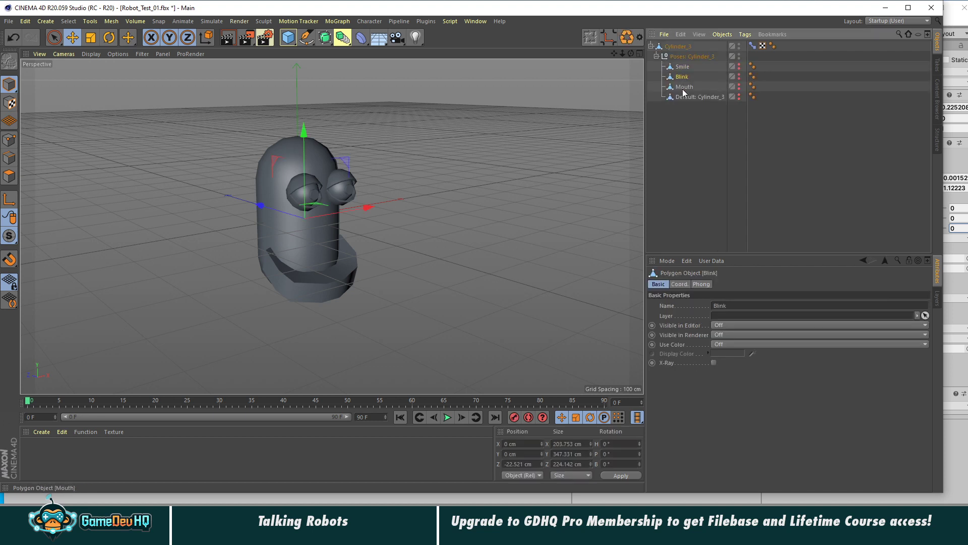
pyautogui.click(739, 65)
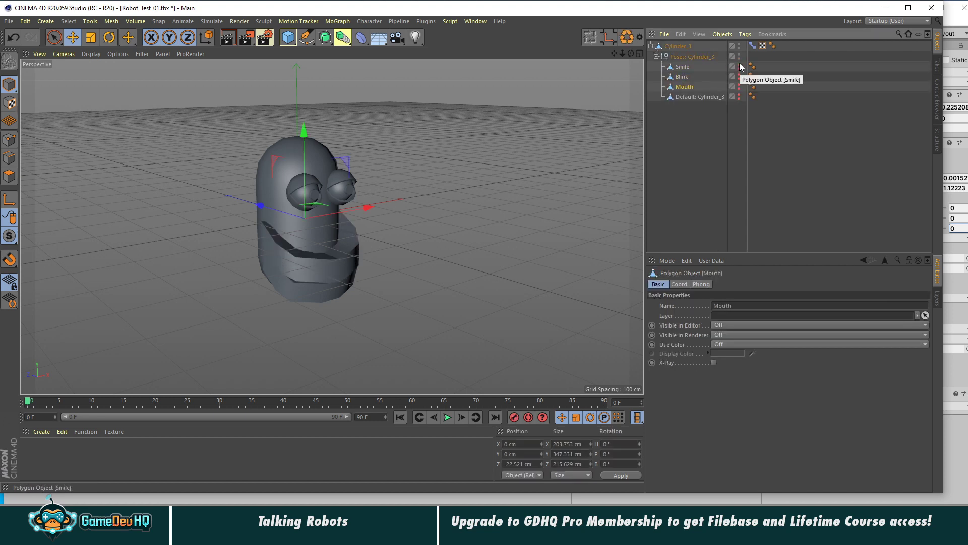
pyautogui.click(740, 66)
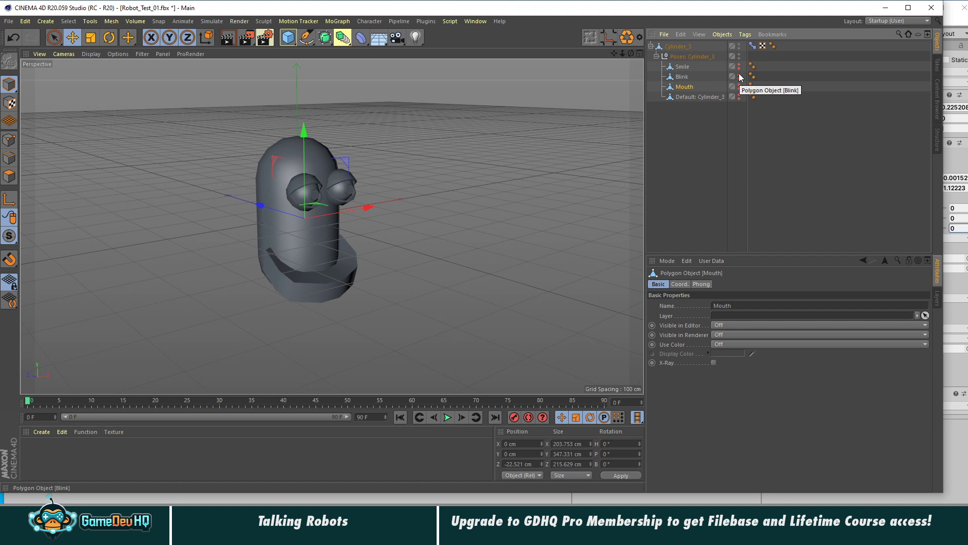
pyautogui.click(740, 74)
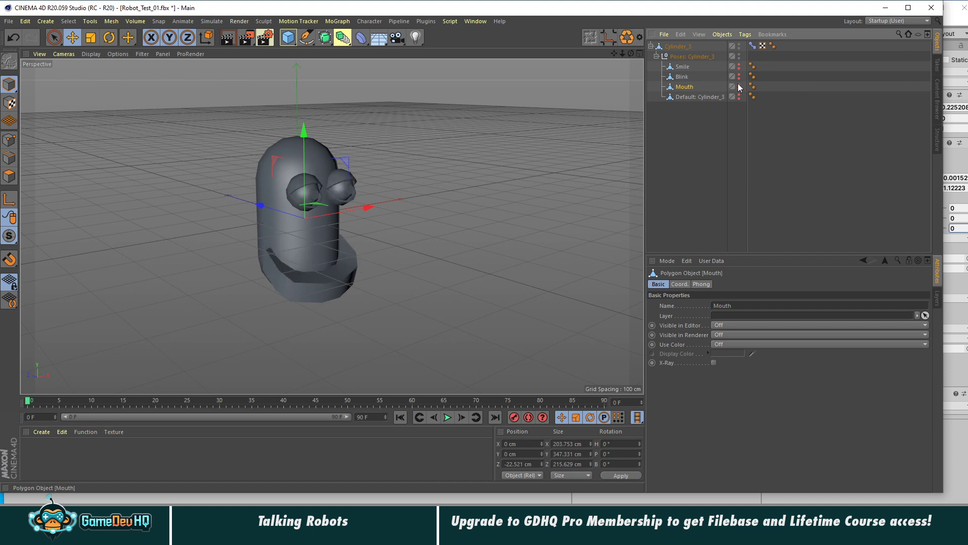
pyautogui.click(739, 84)
pyautogui.click(738, 86)
# Select the default pose mesh and examine the Pose Morph tag's pose list in Edit mode.
pyautogui.click(691, 98)
pyautogui.click(752, 46)
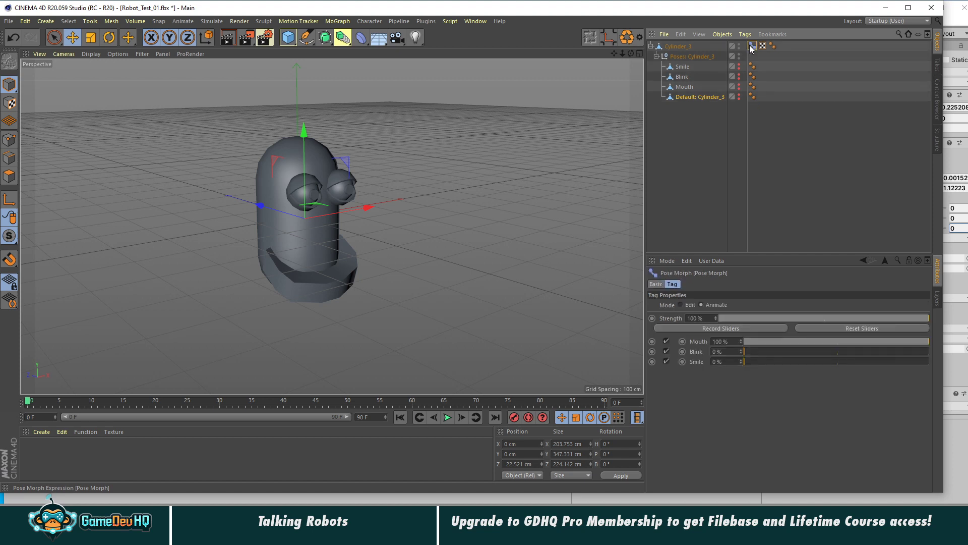
pyautogui.click(689, 305)
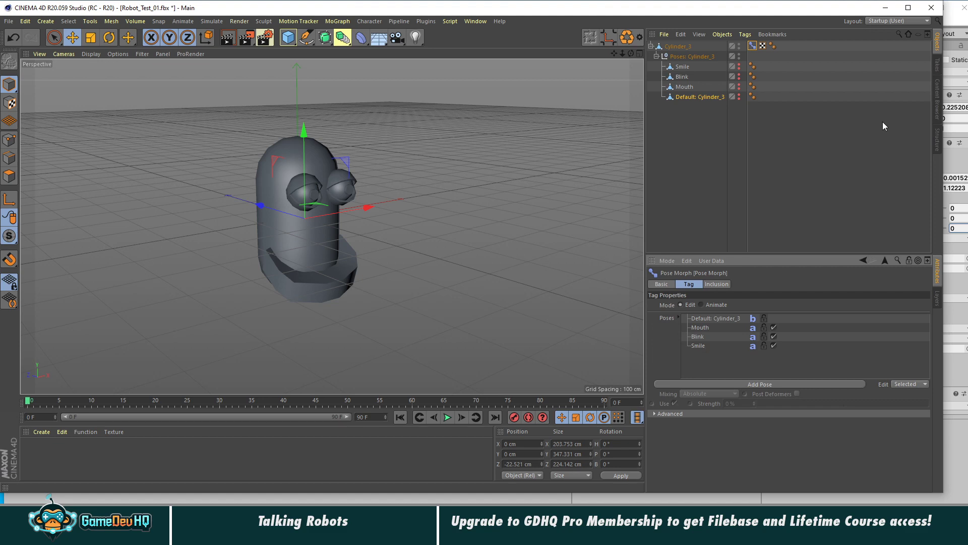
# Switch back to Unity and review the Model import settings of the Robot_Test_01 asset.
pyautogui.click(956, 25)
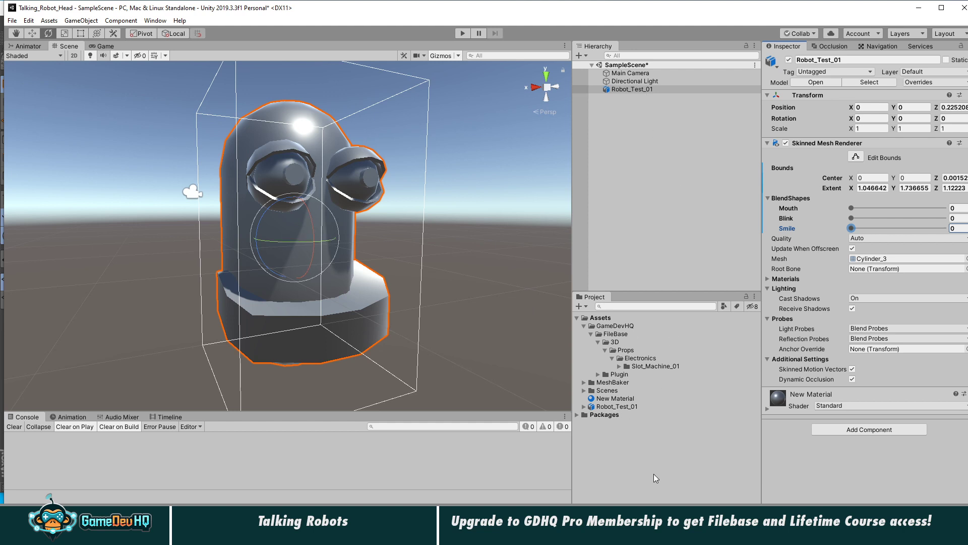
pyautogui.click(617, 408)
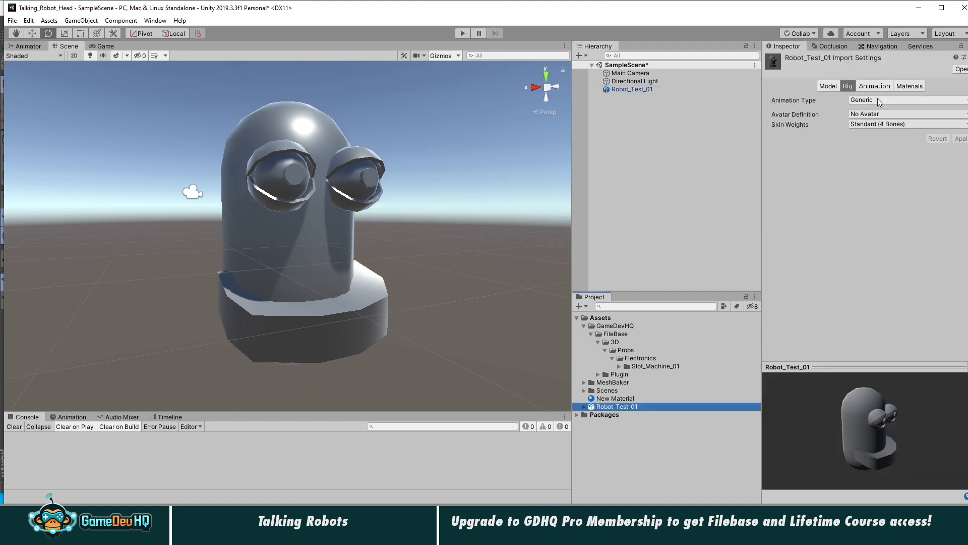
pyautogui.click(829, 86)
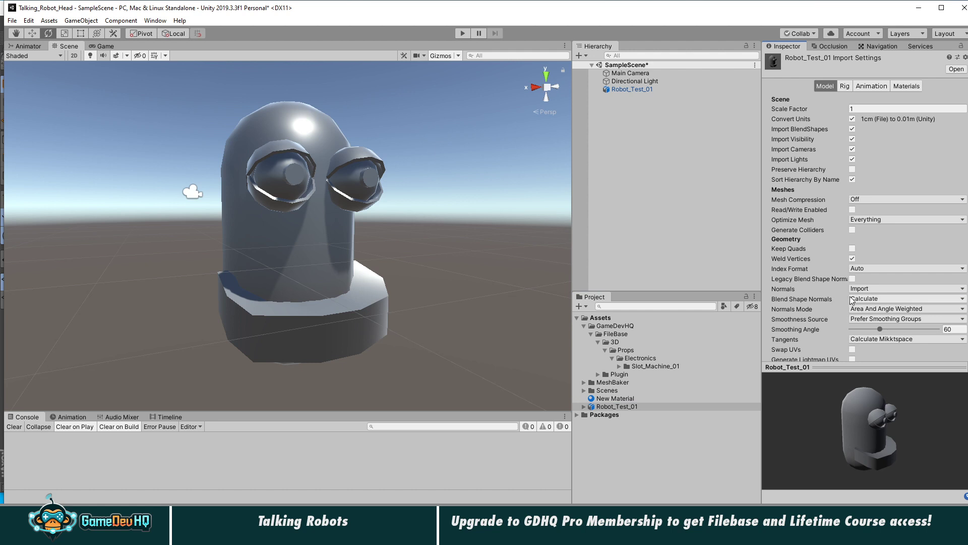
# Select Robot_Test_01 in the scene hierarchy and set its Mouth blendshape to 100.
pyautogui.click(630, 90)
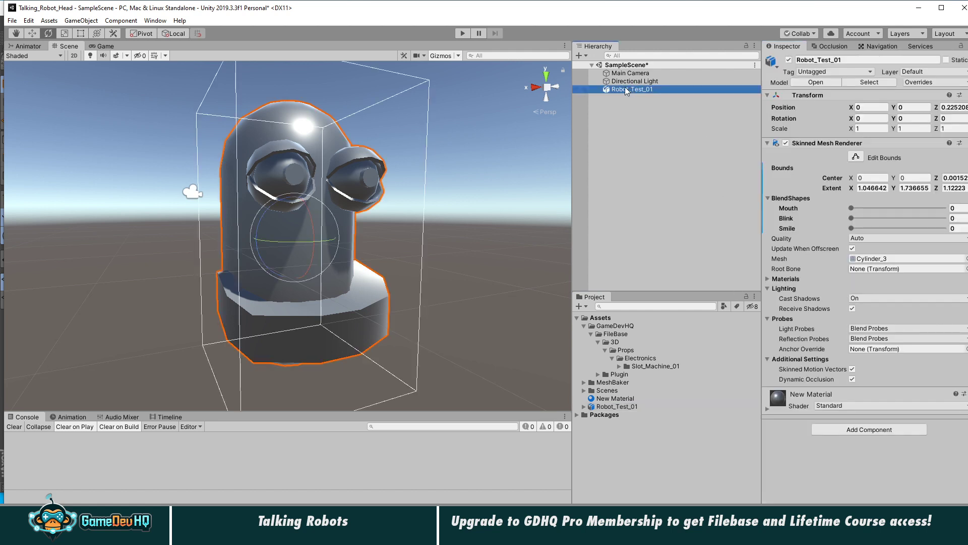
pyautogui.moveTo(852, 207); pyautogui.dragTo(946, 209)
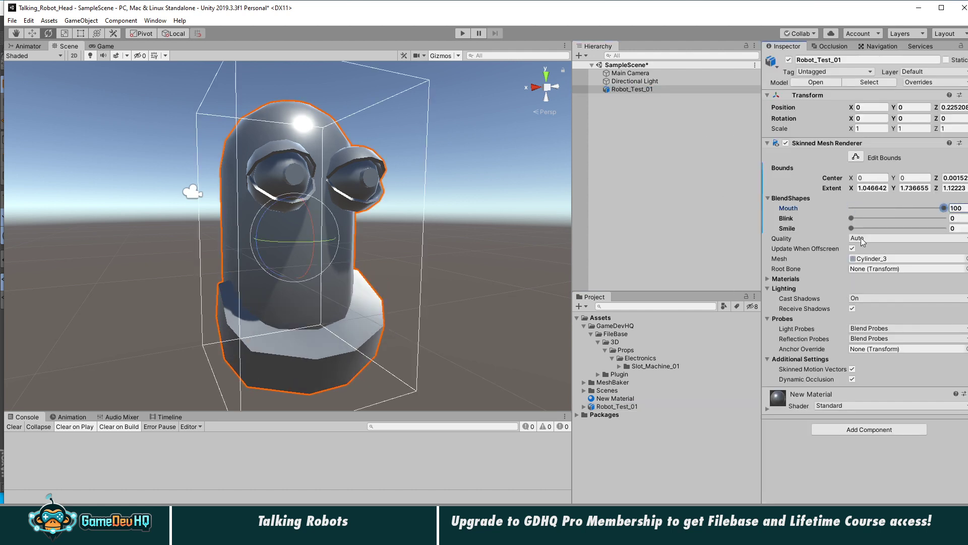
# Set the robot's Blink and Smile blend shapes to 100.
pyautogui.moveTo(851, 218); pyautogui.dragTo(944, 218)
pyautogui.moveTo(856, 229); pyautogui.dragTo(944, 228)
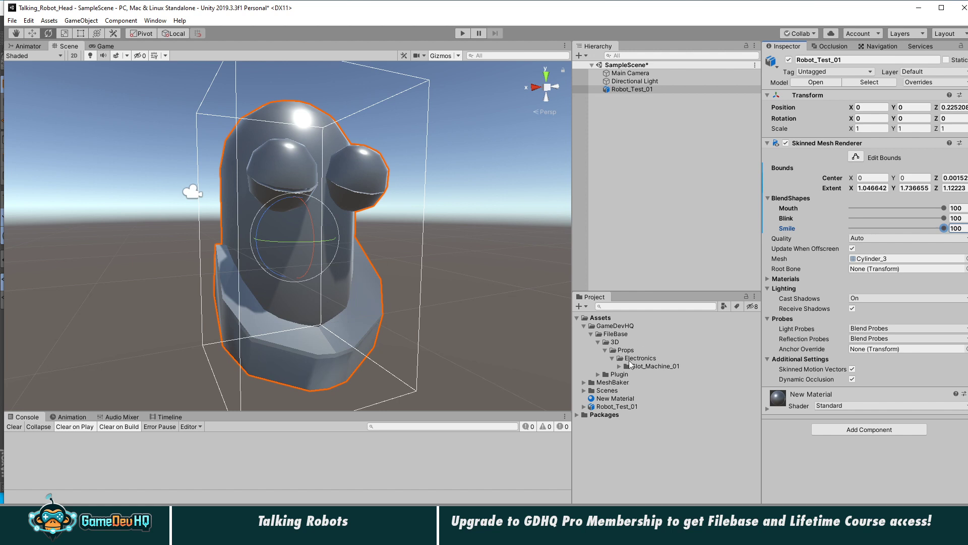
pyautogui.click(853, 248)
# Change the Robot_Test_01 model's import Normals to Calculate and apply the import settings.
pyautogui.click(620, 406)
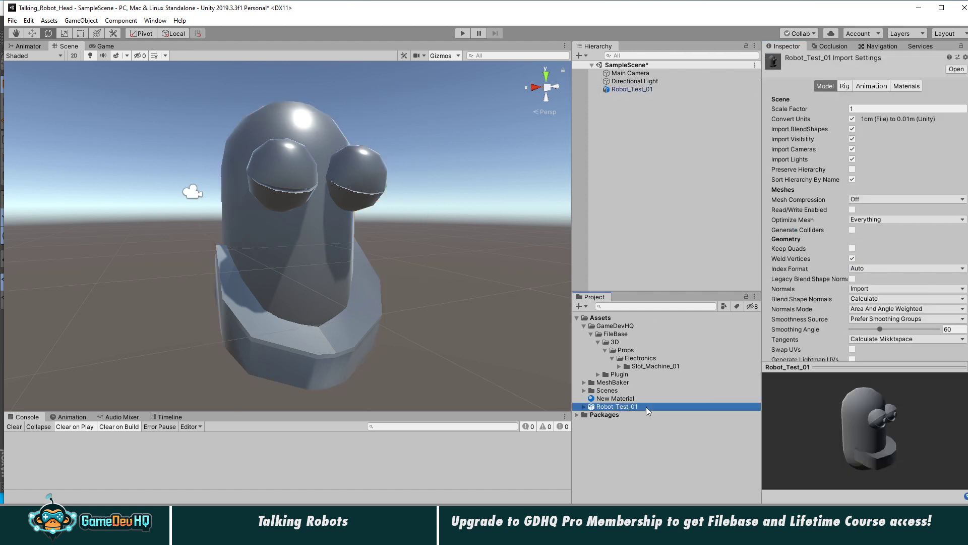
pyautogui.click(866, 290)
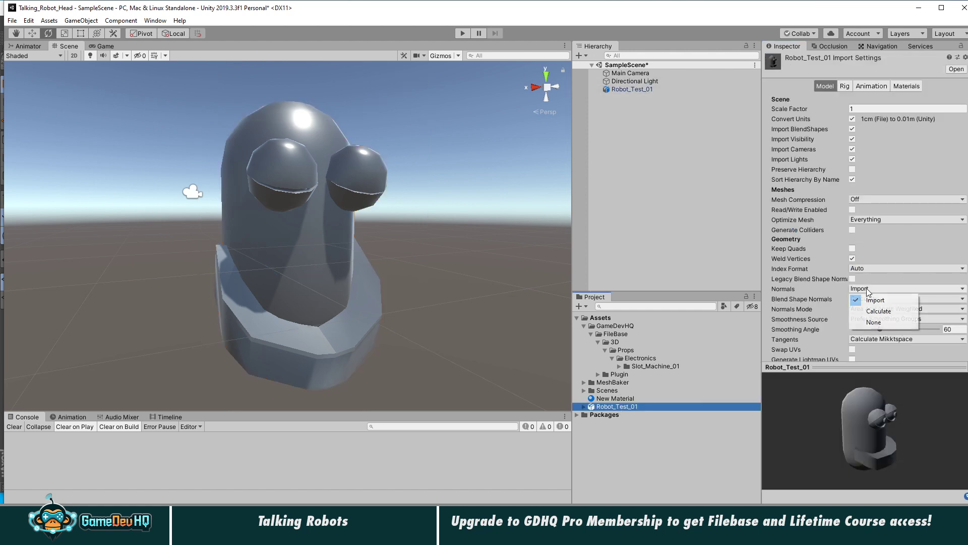
pyautogui.click(869, 312)
pyautogui.scroll(-3, 949, 282)
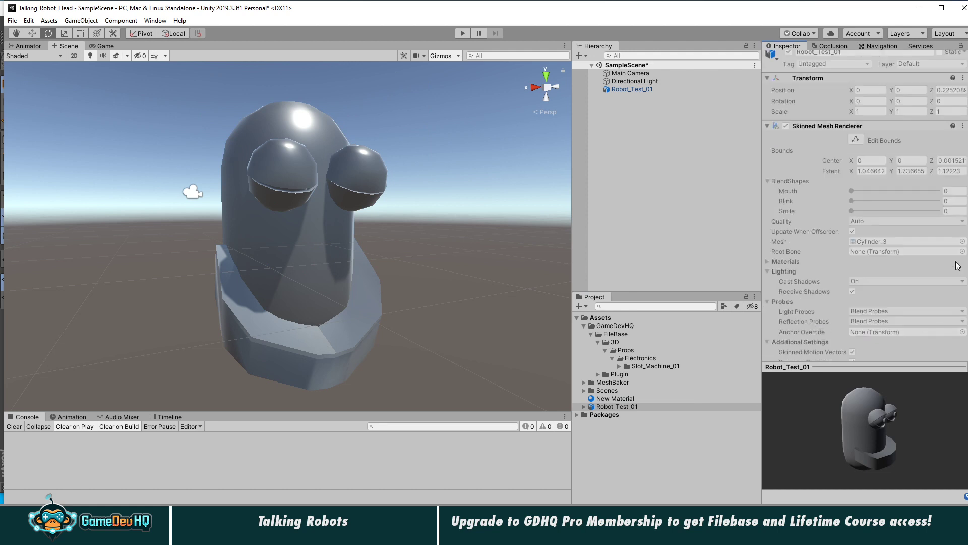
pyautogui.scroll(-3, 943, 265)
pyautogui.click(957, 284)
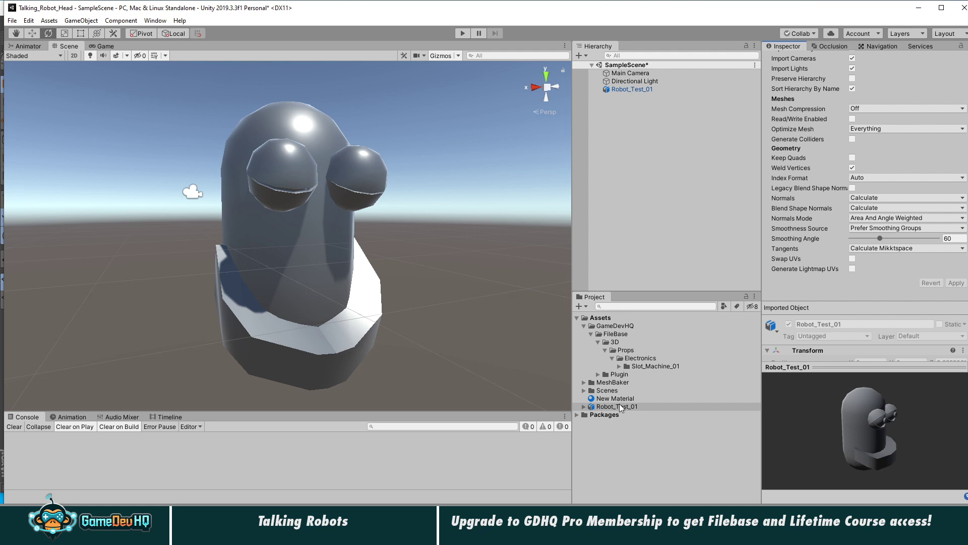
# Reset the Mouth, Blink and Smile blend shapes of the scene's Robot_Test_01 to 0.
pyautogui.click(627, 90)
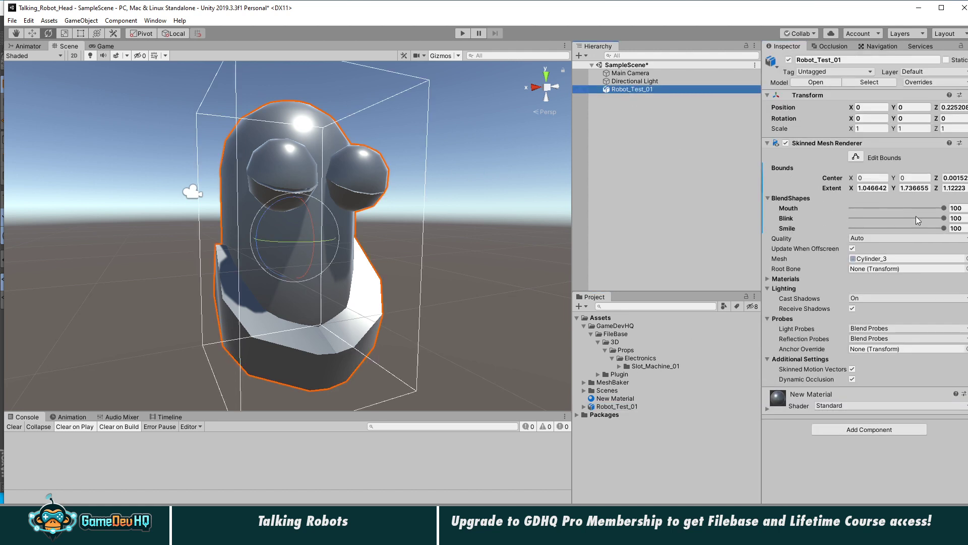
pyautogui.moveTo(943, 209)
pyautogui.mouseDown()
pyautogui.moveTo(837, 211)
pyautogui.moveTo(938, 209)
pyautogui.moveTo(931, 223)
pyautogui.moveTo(762, 227)
pyautogui.moveTo(945, 208)
pyautogui.mouseUp()
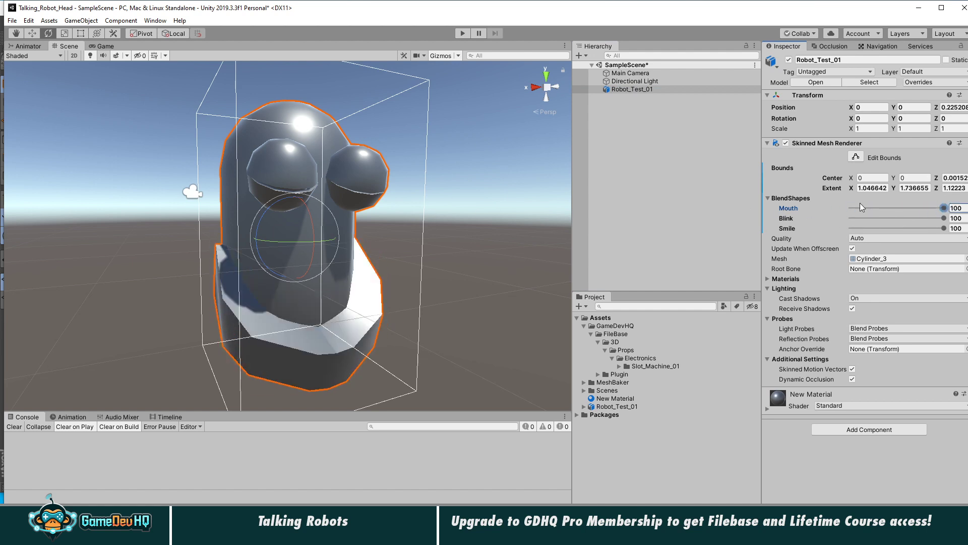
pyautogui.moveTo(942, 208); pyautogui.dragTo(773, 212)
pyautogui.moveTo(940, 218); pyautogui.dragTo(852, 246)
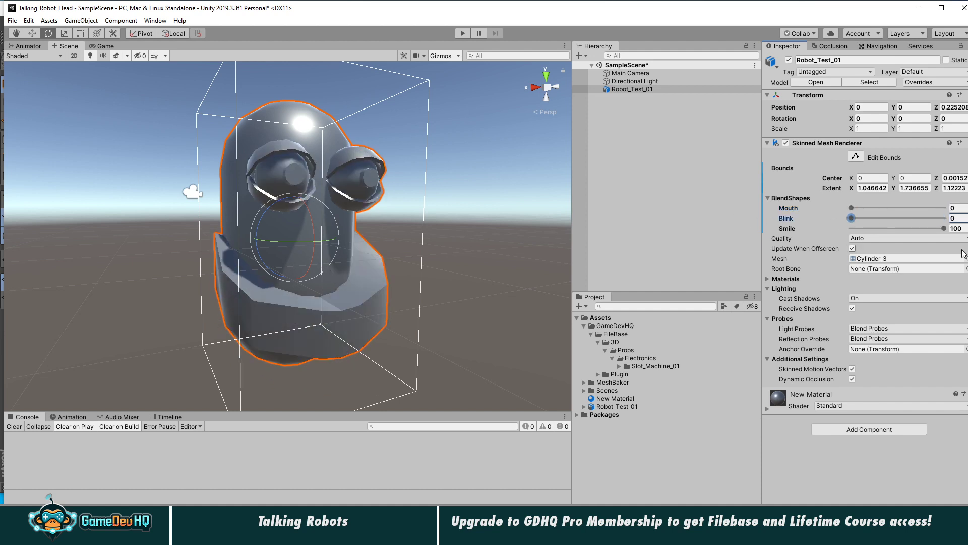
pyautogui.moveTo(940, 227); pyautogui.dragTo(564, 223)
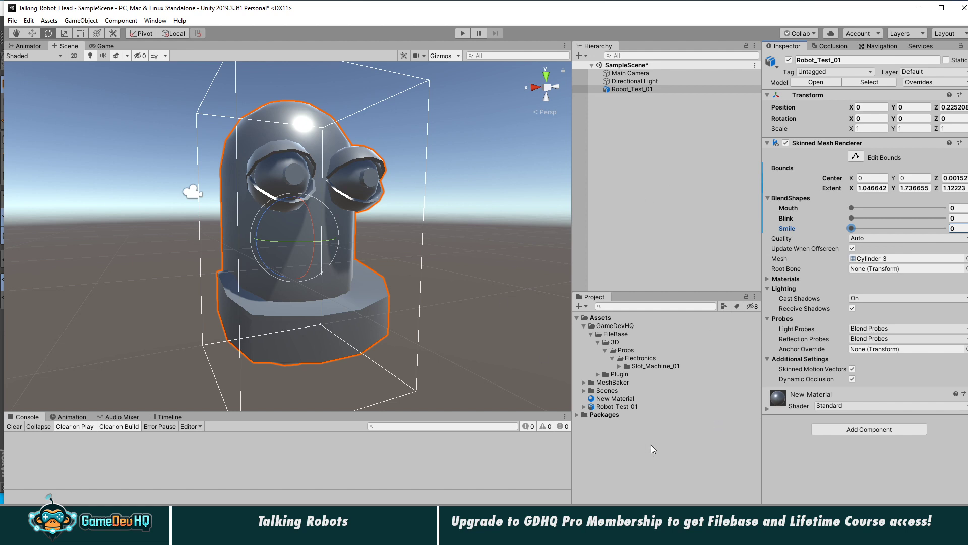
# Create a new animation clip in the Assets folder and name it eye_Blink.
pyautogui.click(579, 306)
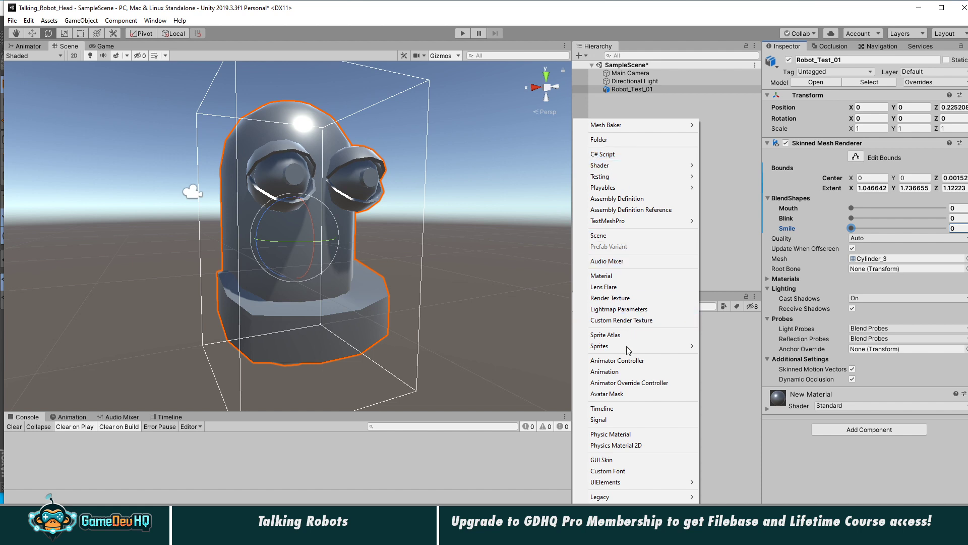
pyautogui.click(627, 372)
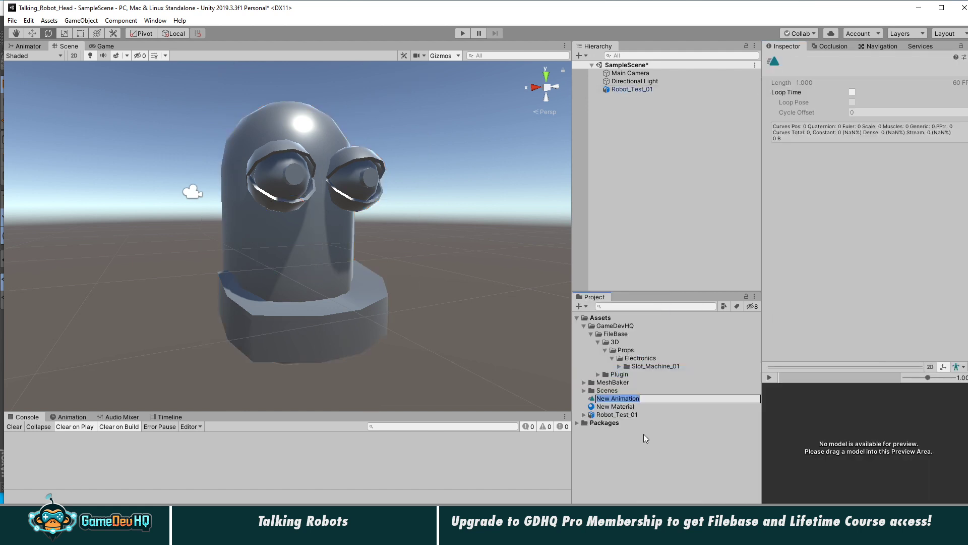
pyautogui.write('eye_Blink')
pyautogui.press('Return')
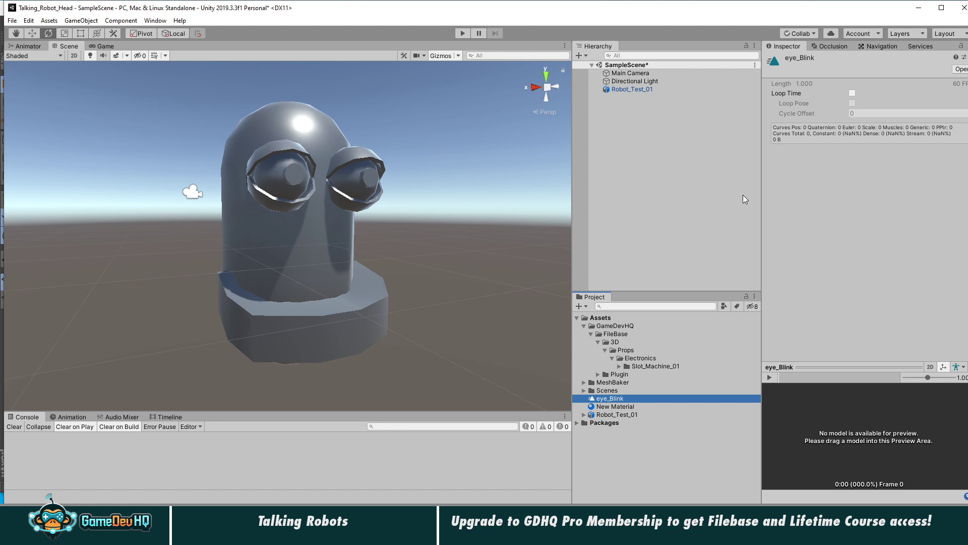
# Attach the eye_Blink clip to the scene's Robot_Test_01 and show it in the Animation window.
pyautogui.click(645, 90)
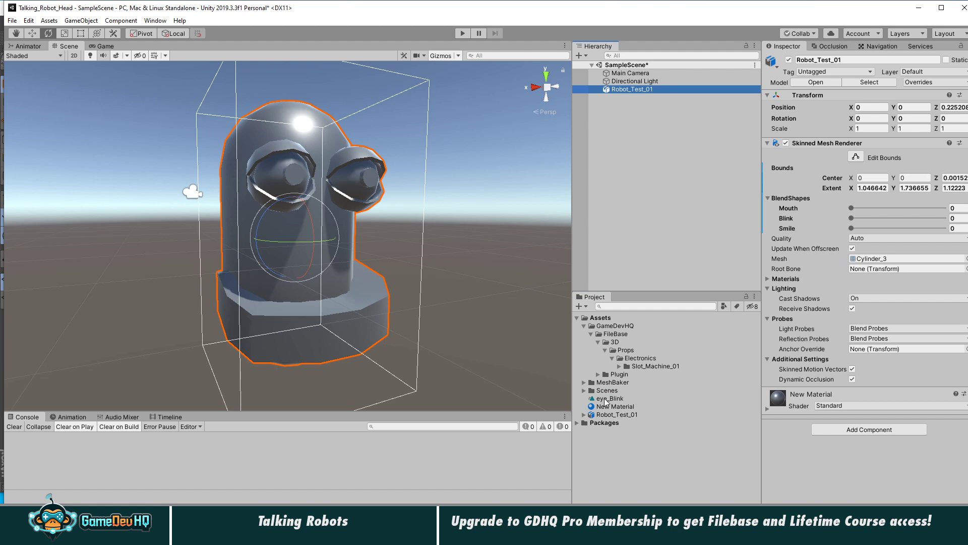
pyautogui.moveTo(610, 399); pyautogui.dragTo(834, 458)
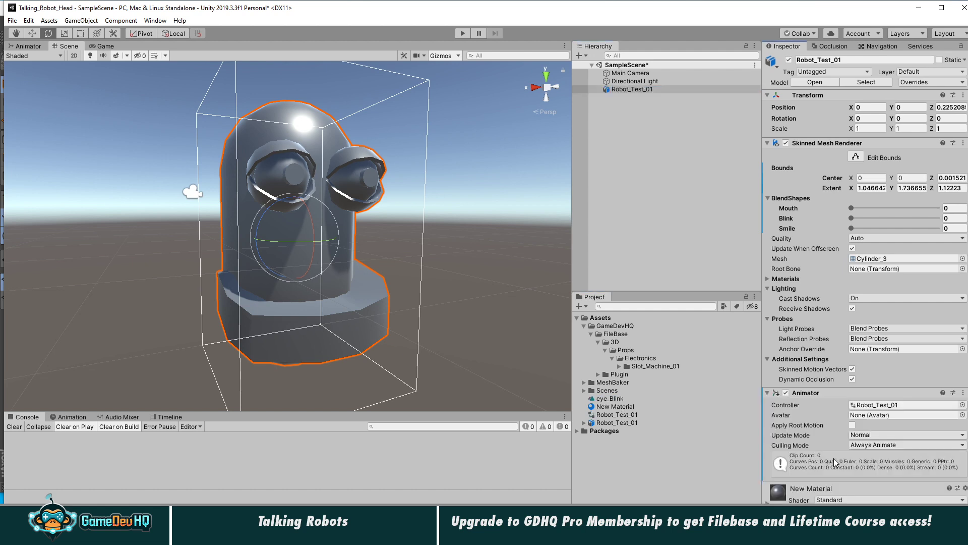
pyautogui.click(68, 417)
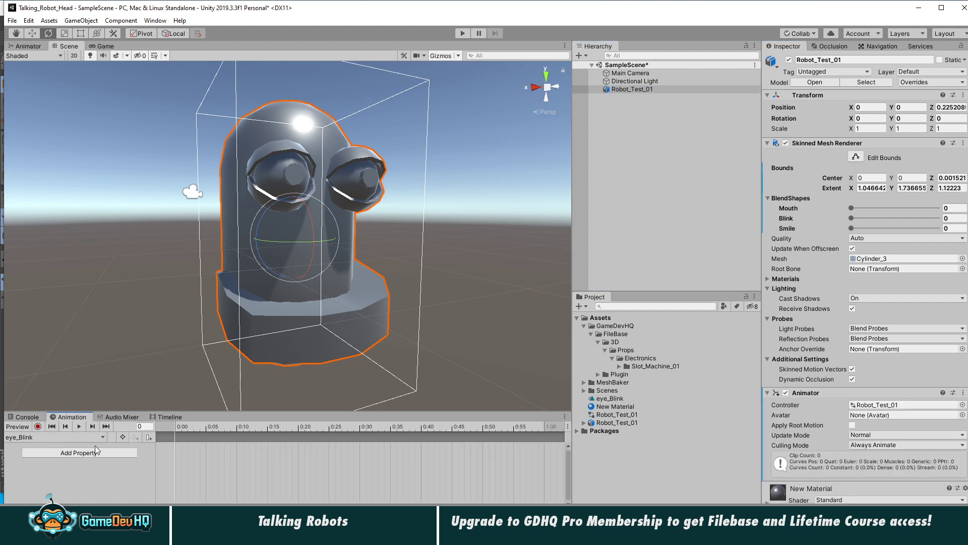
# Examine the Skinned Mesh Renderer properties that can be animated in the eye_Blink clip.
pyautogui.click(74, 438)
pyautogui.click(101, 451)
pyautogui.click(103, 453)
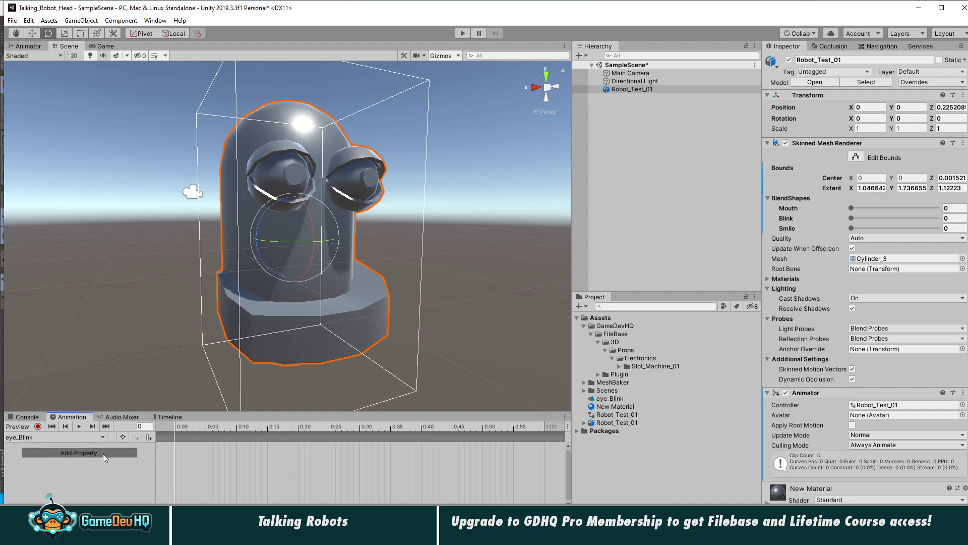
pyautogui.click(143, 416)
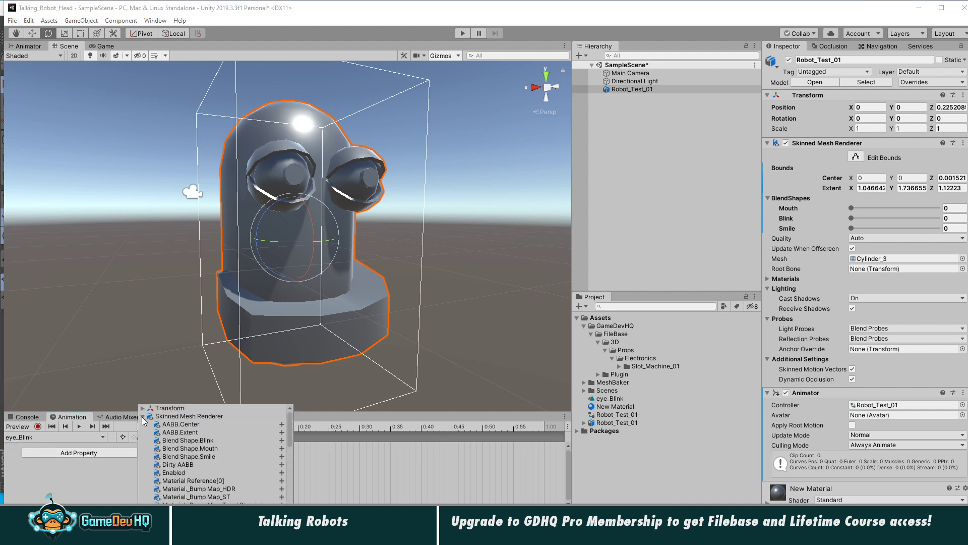
pyautogui.scroll(-5, 195, 469)
pyautogui.scroll(-5, 196, 469)
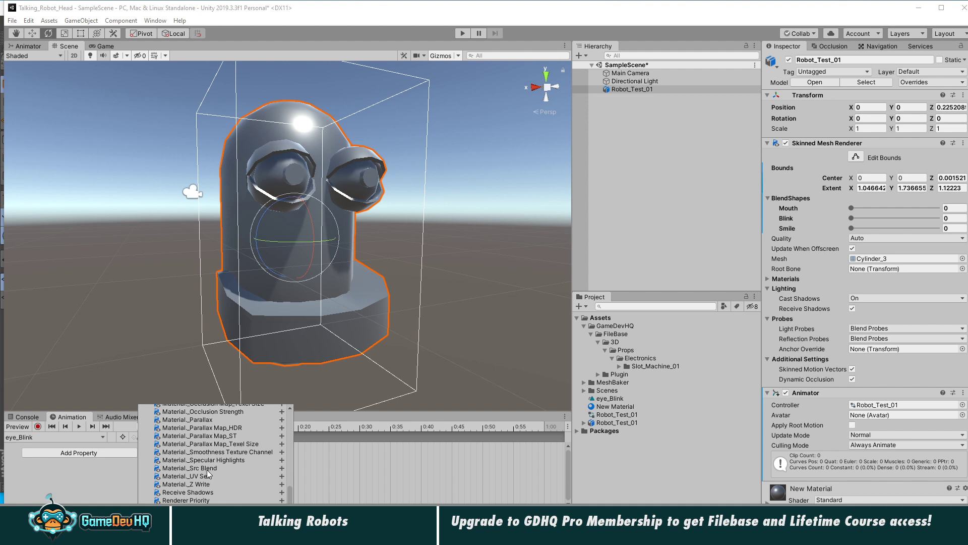
pyautogui.scroll(10, 209, 471)
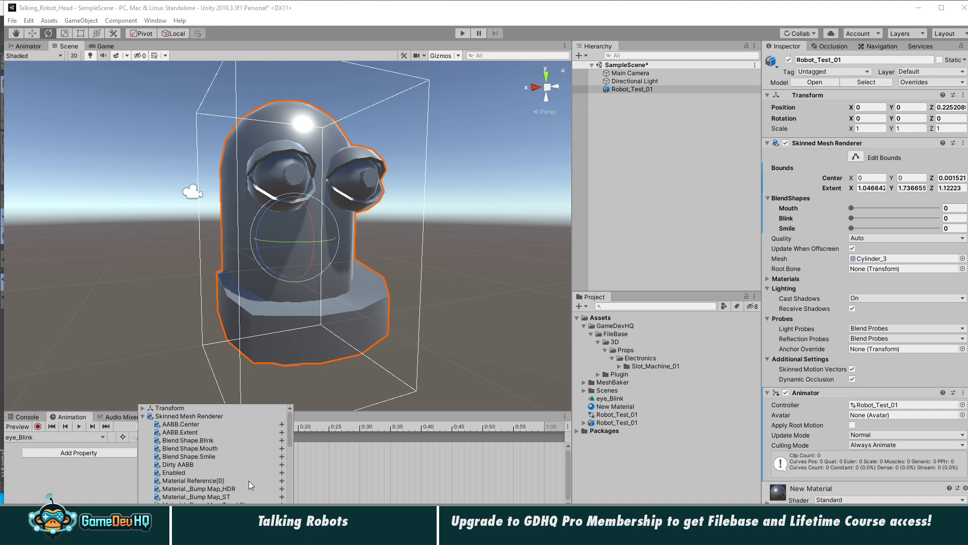
pyautogui.scroll(-6, 249, 480)
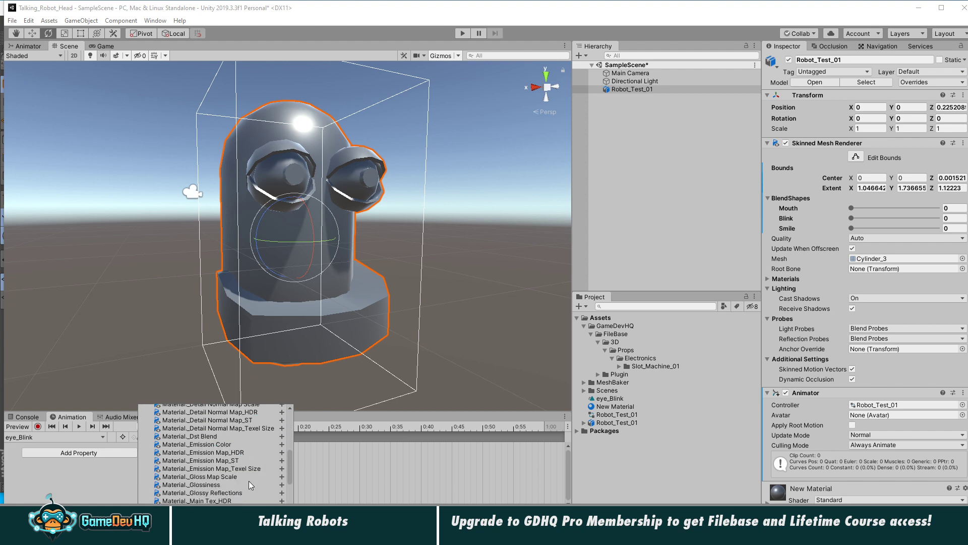
pyautogui.scroll(-5, 249, 480)
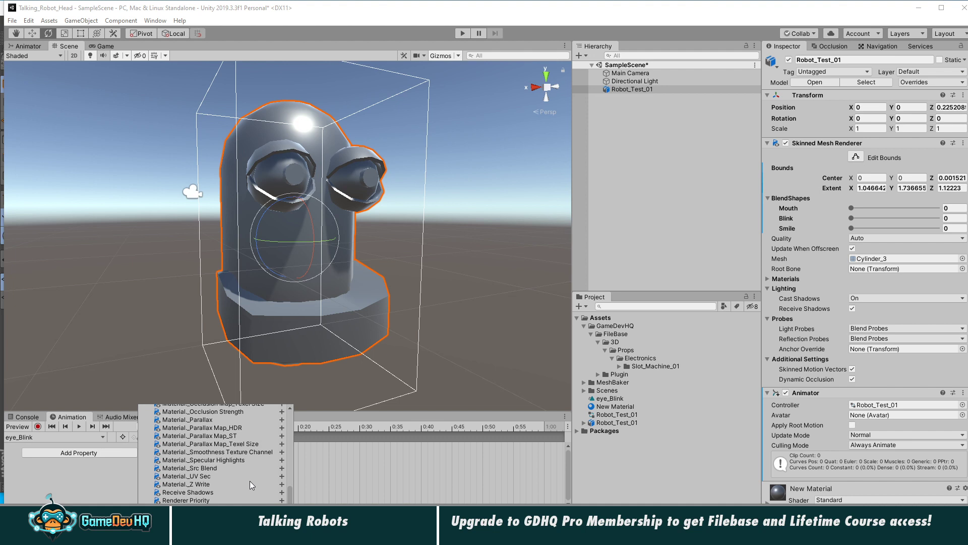
pyautogui.scroll(8, 251, 484)
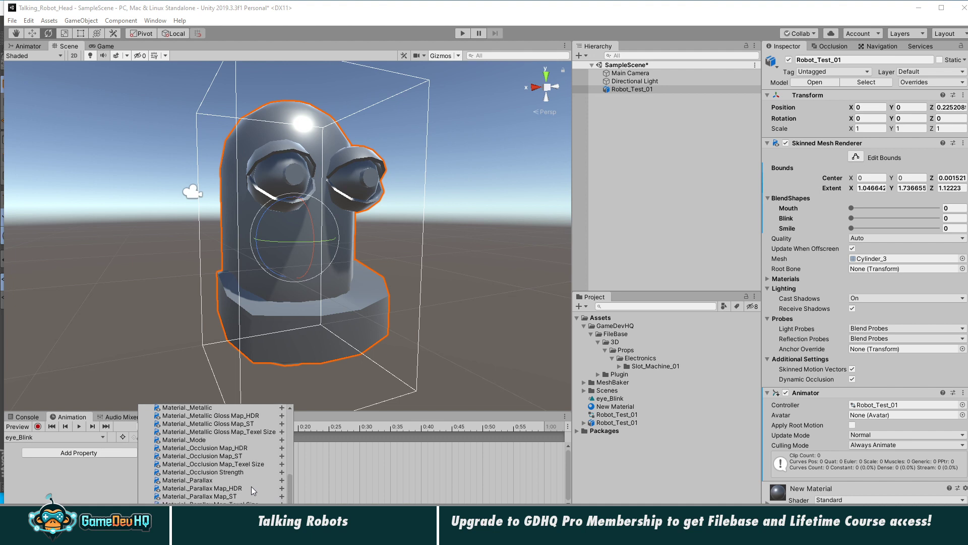
pyautogui.scroll(6, 253, 487)
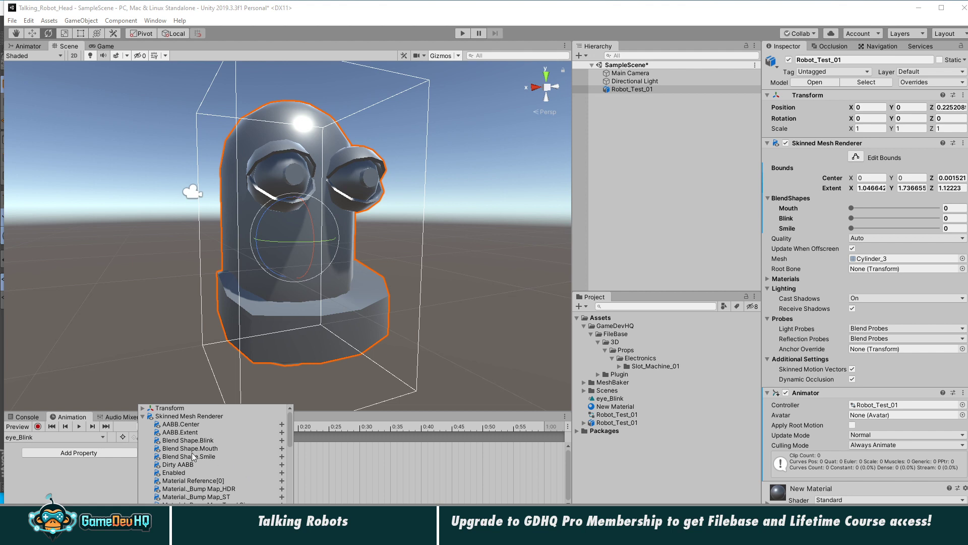
pyautogui.click(72, 488)
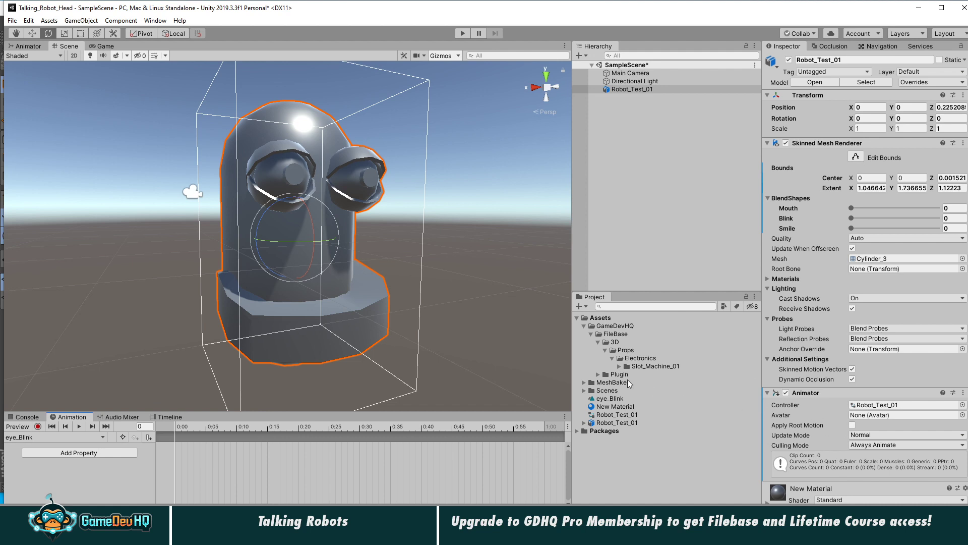
# Enable Loop Time on the eye_Blink clip and add Robot_Test_01's Blend Shape.Blink property to it.
pyautogui.click(610, 399)
pyautogui.click(853, 93)
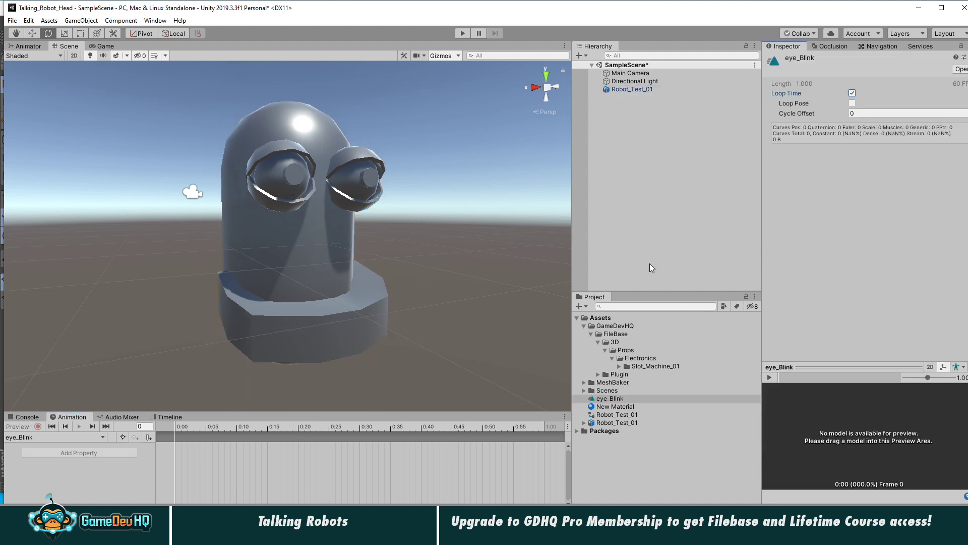
pyautogui.click(634, 90)
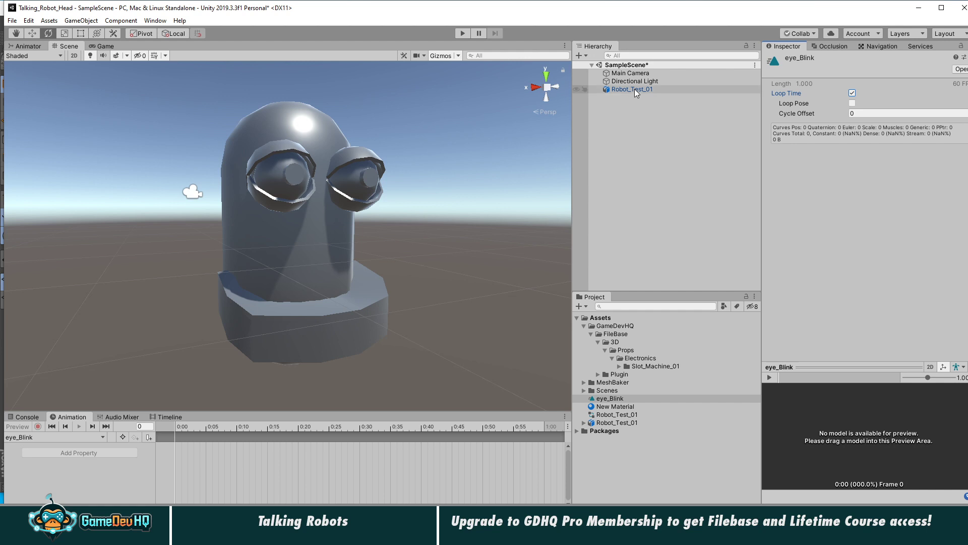
pyautogui.click(88, 453)
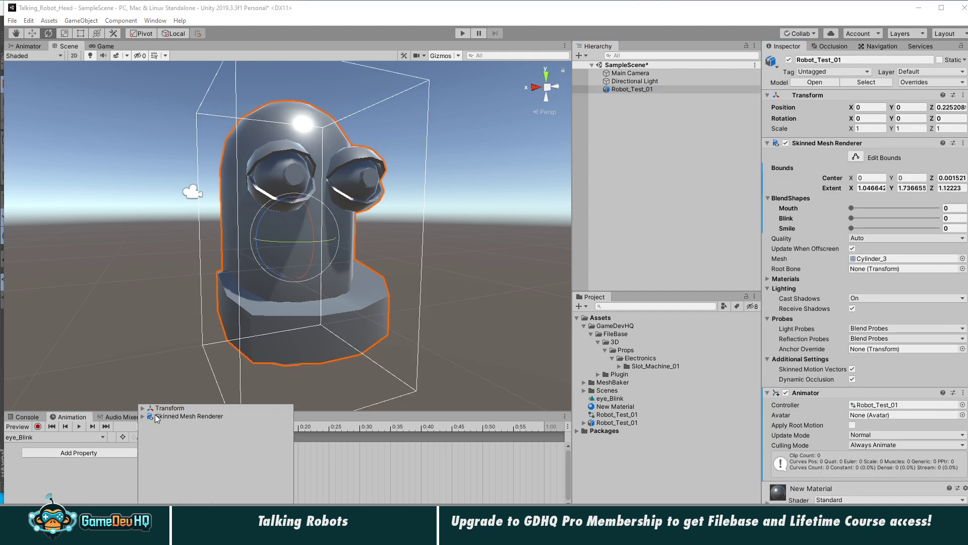
pyautogui.click(143, 416)
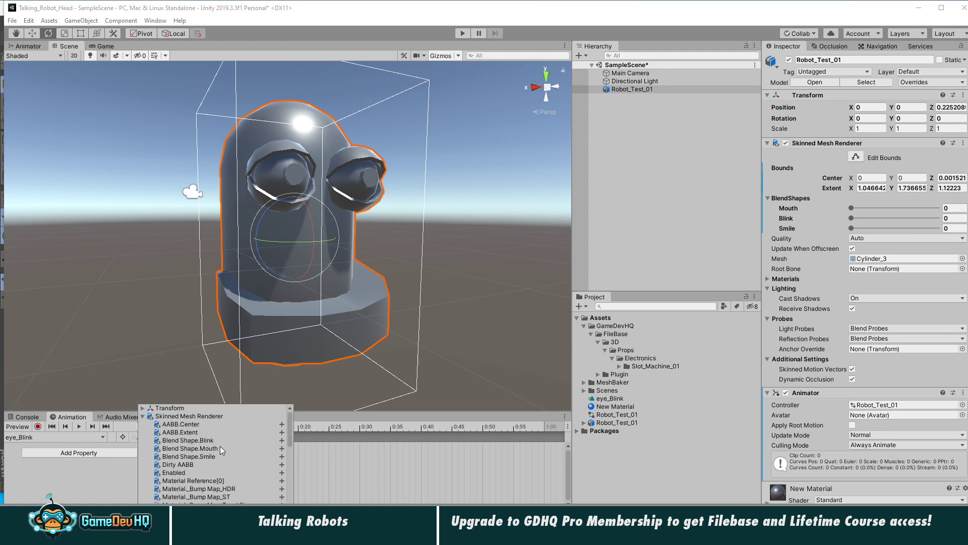
pyautogui.click(282, 440)
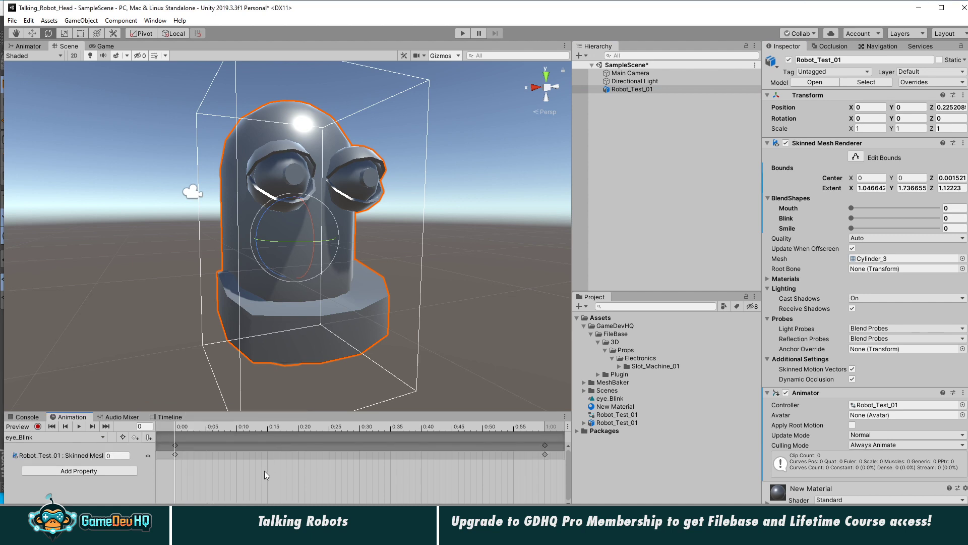
# Turn on keyframe recording and key the Blink blend shape at 100 on frame 10.
pyautogui.moveTo(183, 429); pyautogui.dragTo(237, 428)
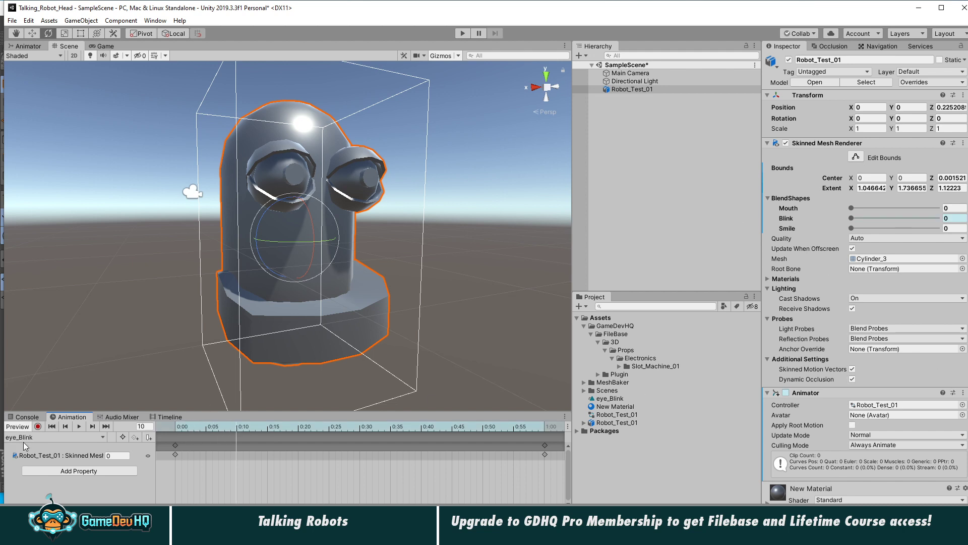
pyautogui.click(38, 427)
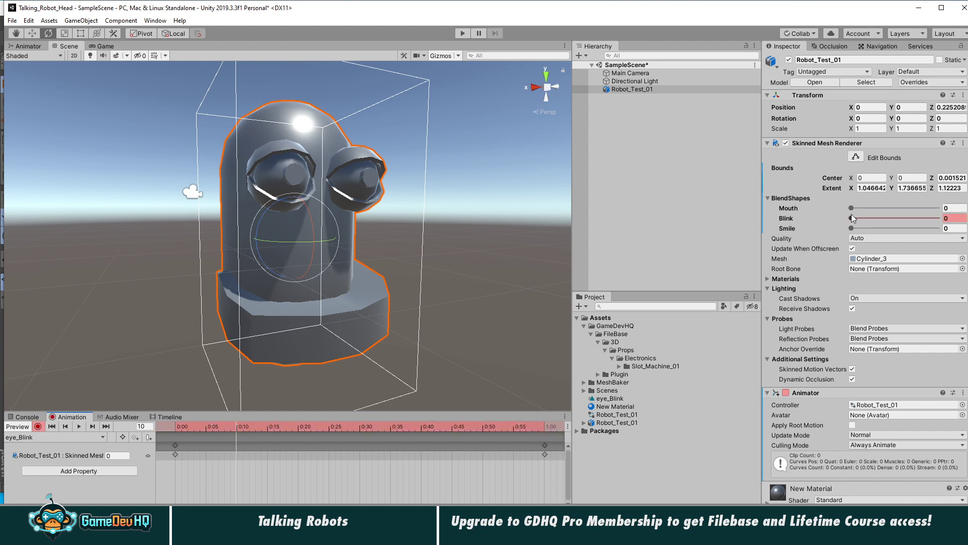
pyautogui.moveTo(853, 218); pyautogui.dragTo(937, 218)
# Key the Blink blend shape back to 0 on frame 20 of the eye_Blink clip.
pyautogui.click(281, 427)
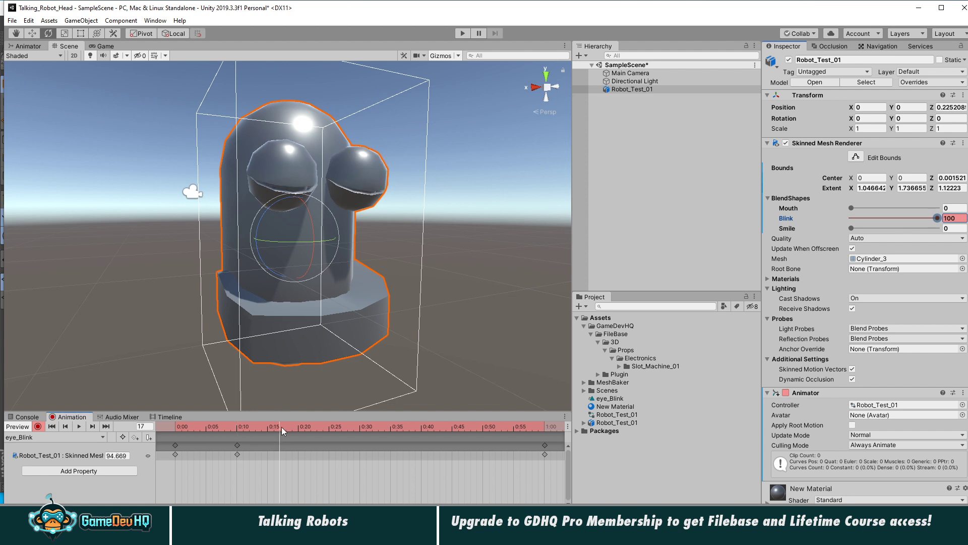
pyautogui.moveTo(282, 427); pyautogui.dragTo(298, 427)
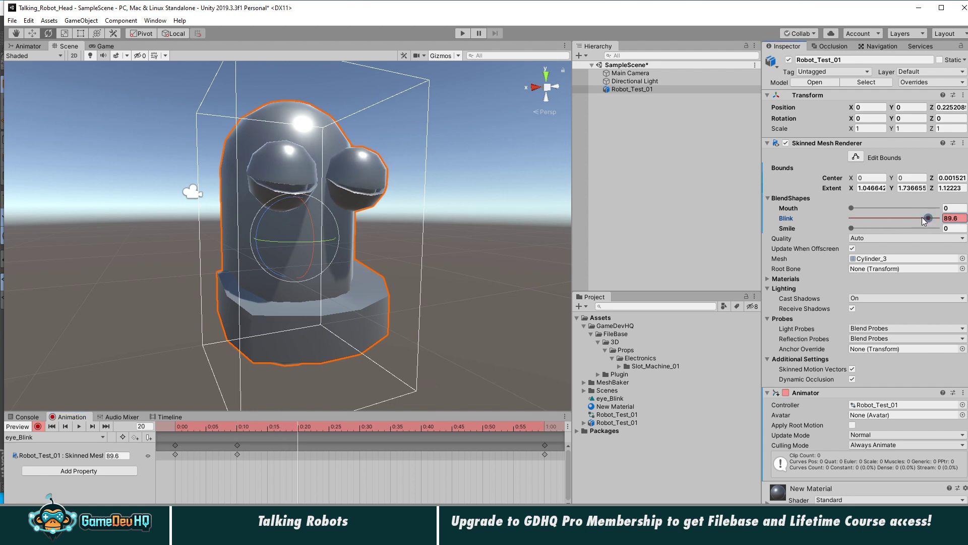
pyautogui.moveTo(923, 219); pyautogui.dragTo(851, 218)
pyautogui.scroll(-8, 386, 474)
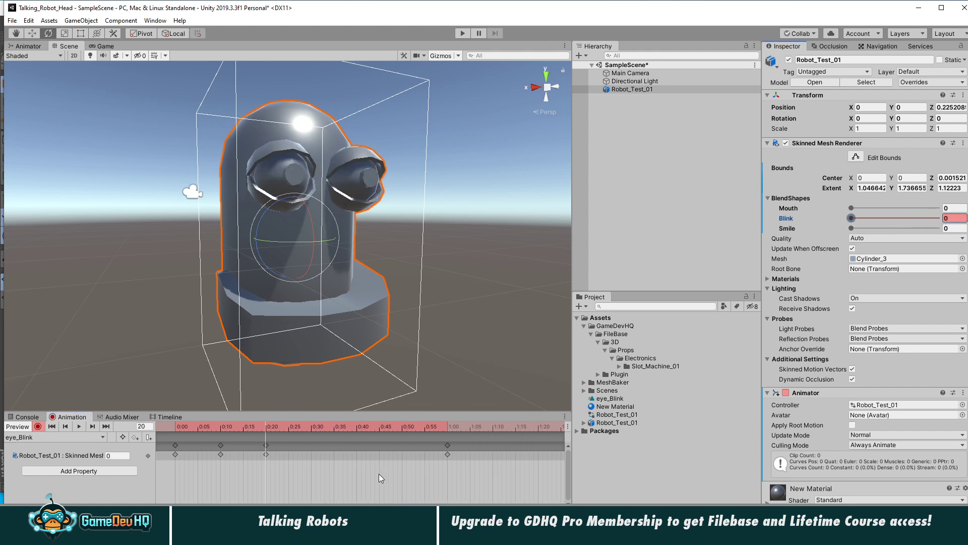
pyautogui.scroll(-2, 354, 476)
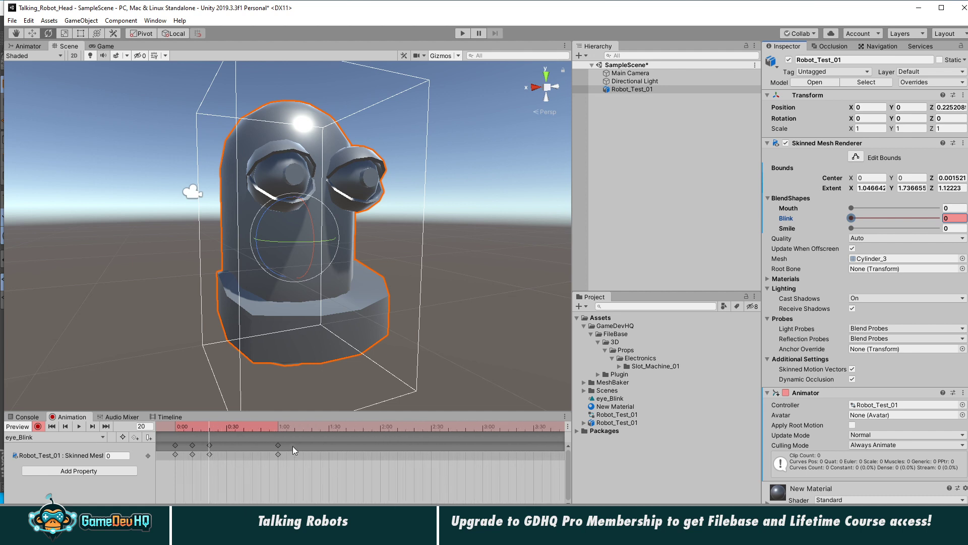
# Move the last key to about 2:39, paste a copy of the three blink keys at frame 182, and preview the clip.
pyautogui.moveTo(294, 447); pyautogui.dragTo(266, 459)
pyautogui.moveTo(322, 446); pyautogui.dragTo(454, 447)
pyautogui.moveTo(249, 438); pyautogui.dragTo(171, 457)
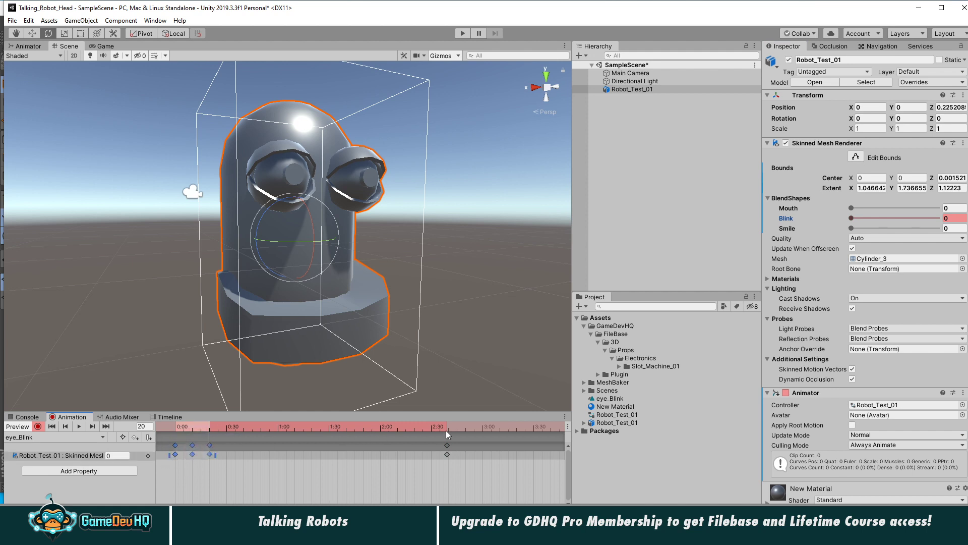
pyautogui.click(486, 427)
pyautogui.hotkey('ctrl', 'v')
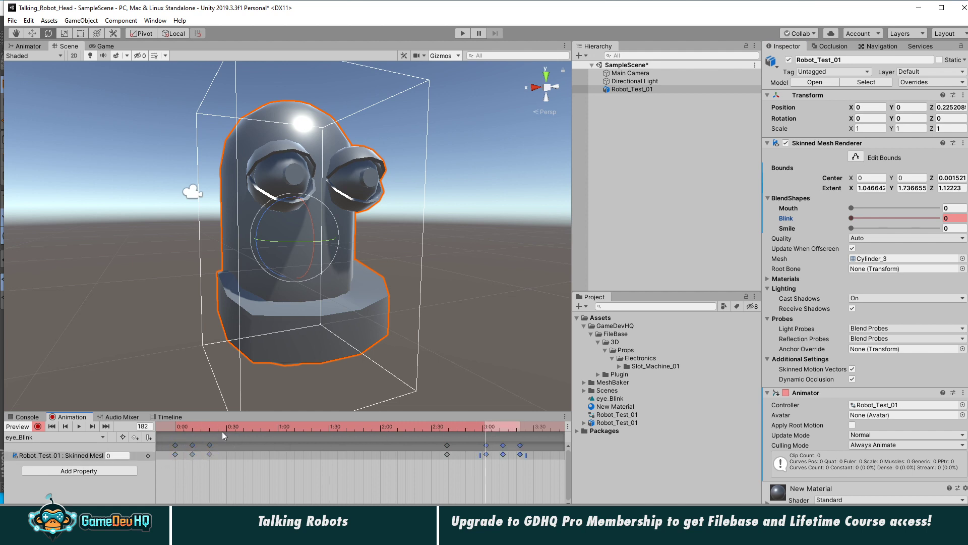
pyautogui.click(80, 425)
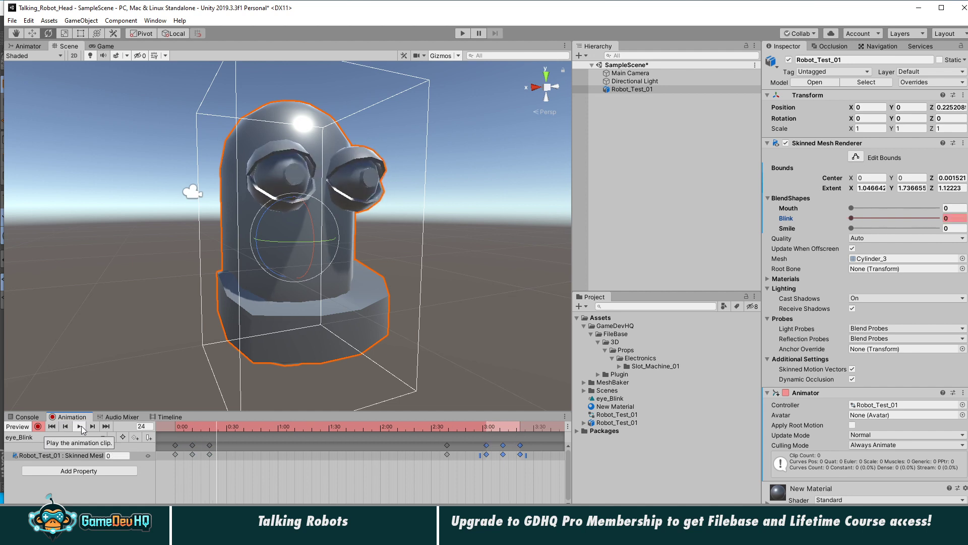
pyautogui.click(81, 426)
# Extend the eye_Blink clip by moving its last key to about 14:30 and the copied blink keys to about 7:40, and preview it.
pyautogui.moveTo(198, 430); pyautogui.dragTo(444, 434)
pyautogui.keyDown('alt'); pyautogui.moveTo(359, 480); pyautogui.dragTo(278, 478, button='right'); pyautogui.keyUp('alt')
pyautogui.moveTo(204, 445); pyautogui.dragTo(424, 447)
pyautogui.moveTo(261, 443); pyautogui.dragTo(286, 446)
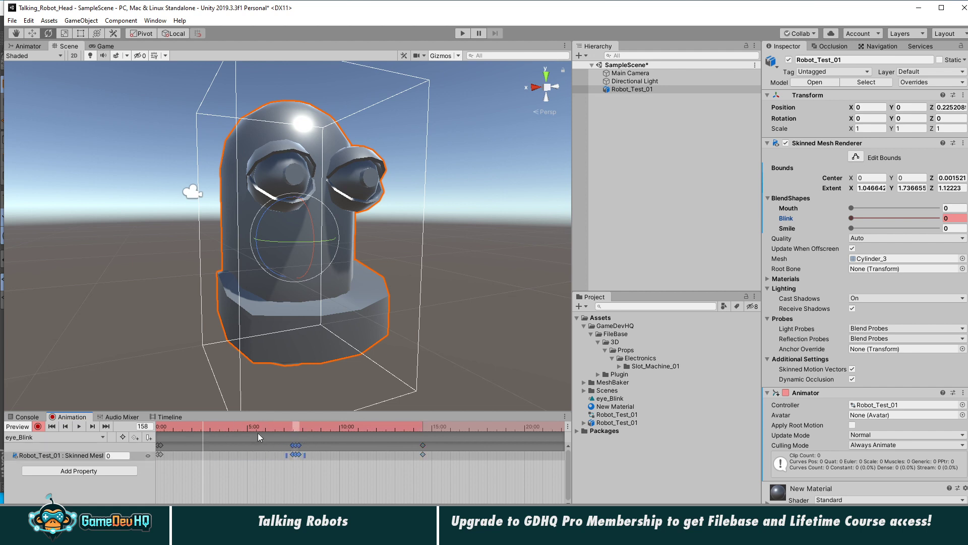
pyautogui.click(78, 426)
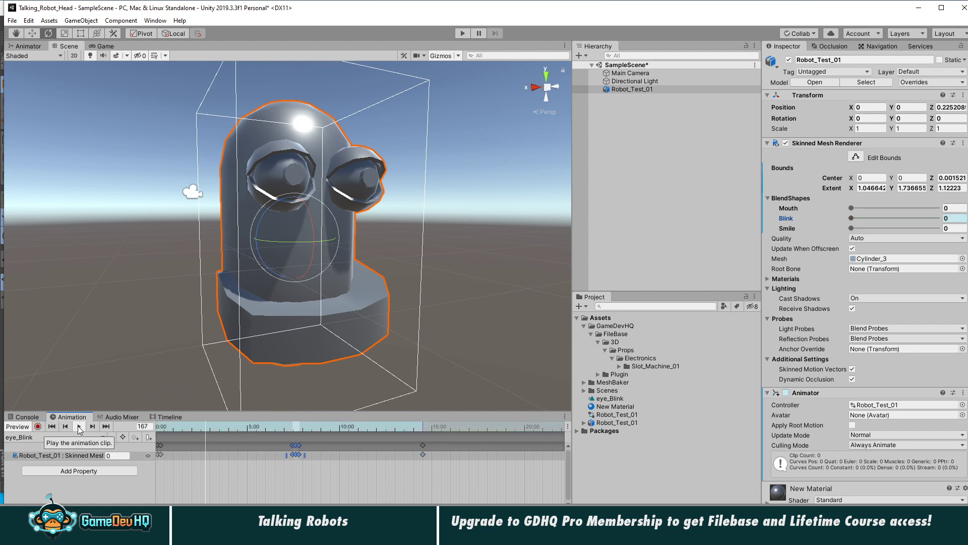
pyautogui.moveTo(180, 423); pyautogui.dragTo(154, 424)
pyautogui.click(78, 426)
pyautogui.click(78, 426)
# Paste further blink key groups so blinks sit near 5, 9 and 13 seconds, with the end key at about 15 seconds.
pyautogui.moveTo(327, 443); pyautogui.dragTo(35, 428)
pyautogui.hotkey('ctrl', 'v')
pyautogui.hotkey('ctrl', 'v')
pyautogui.click(76, 428)
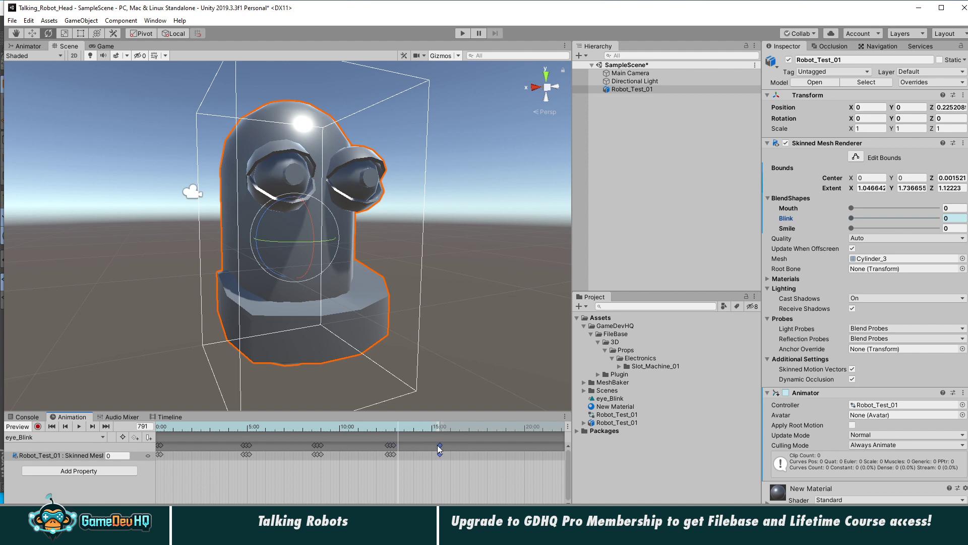
pyautogui.click(664, 188)
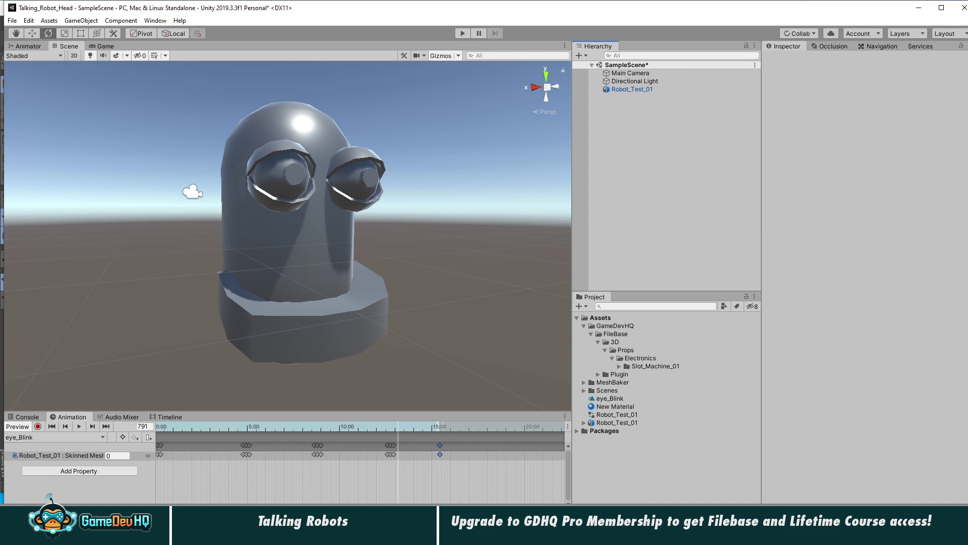
# Switch to the browser and review the Unity Answers AudioSourceLoudnessTester script for getting the volume level of playing audio.
pyautogui.moveTo(1, 252); pyautogui.dragTo(337, 38)
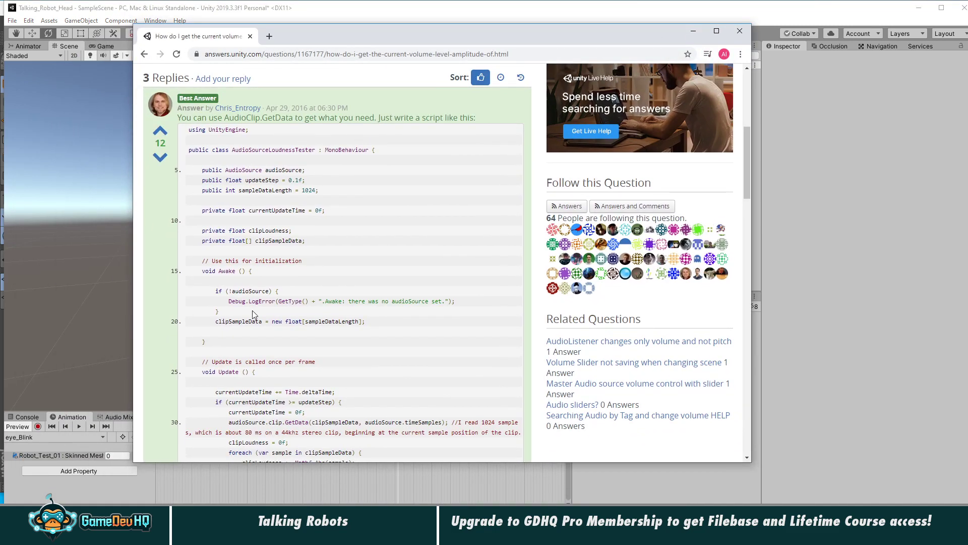
pyautogui.scroll(4, 253, 311)
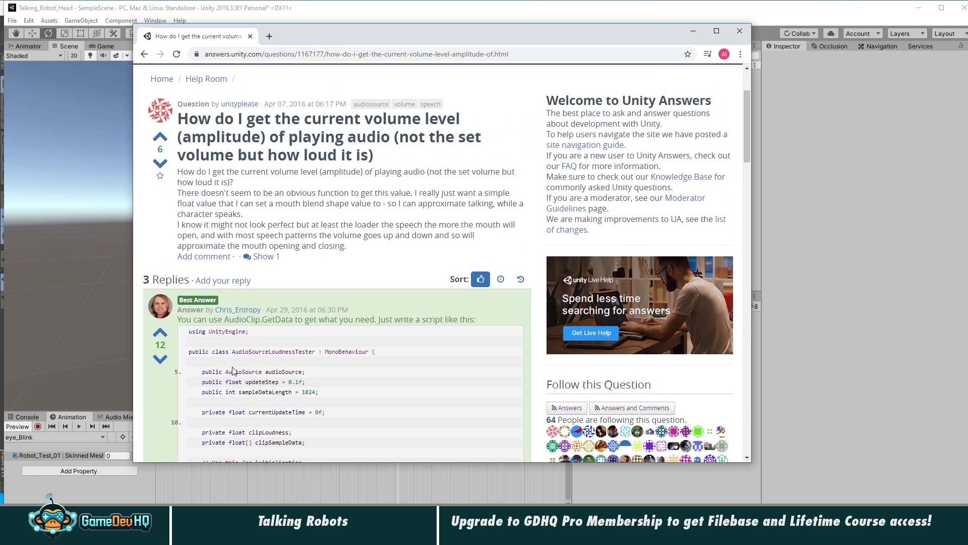
pyautogui.scroll(-1, 232, 370)
pyautogui.scroll(-2, 197, 287)
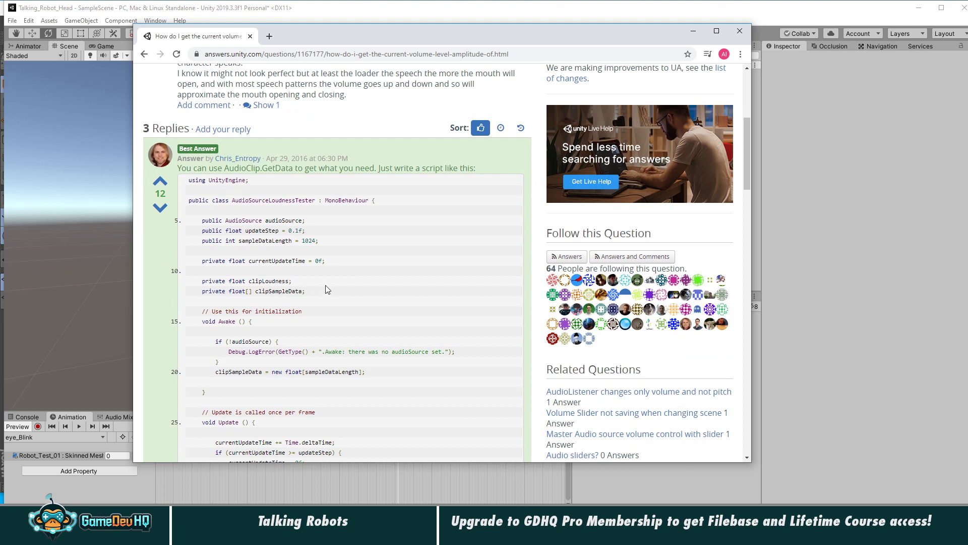
pyautogui.moveTo(535, 30); pyautogui.dragTo(591, 47)
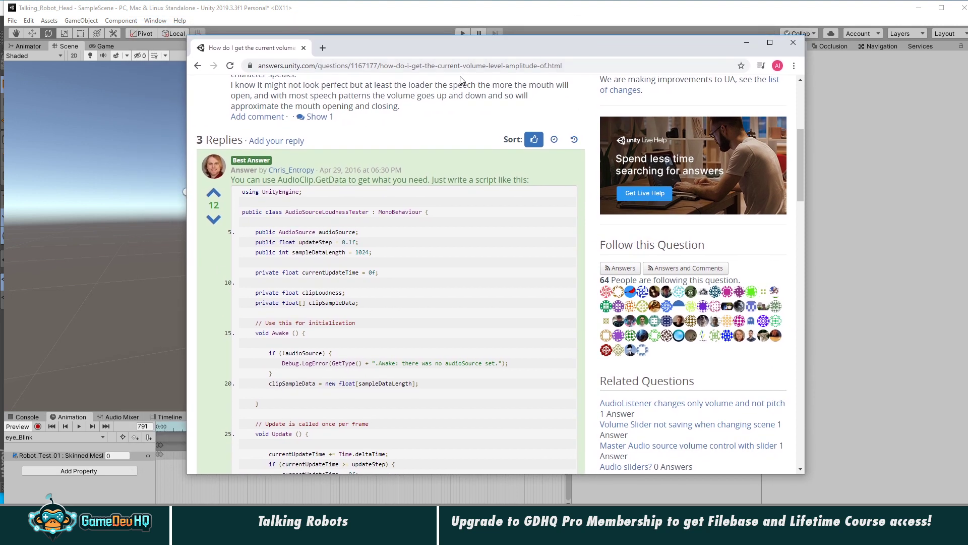
pyautogui.click(458, 67)
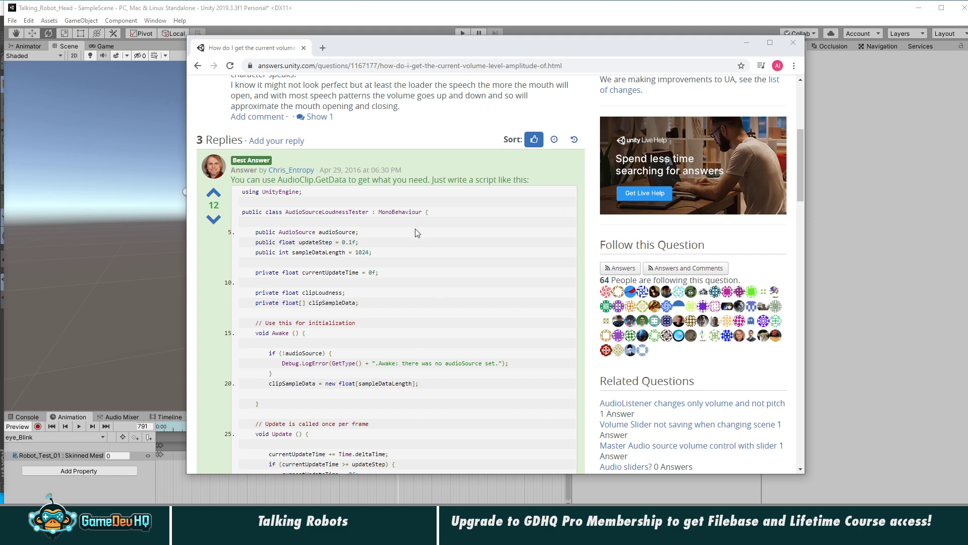
pyautogui.scroll(-3, 374, 298)
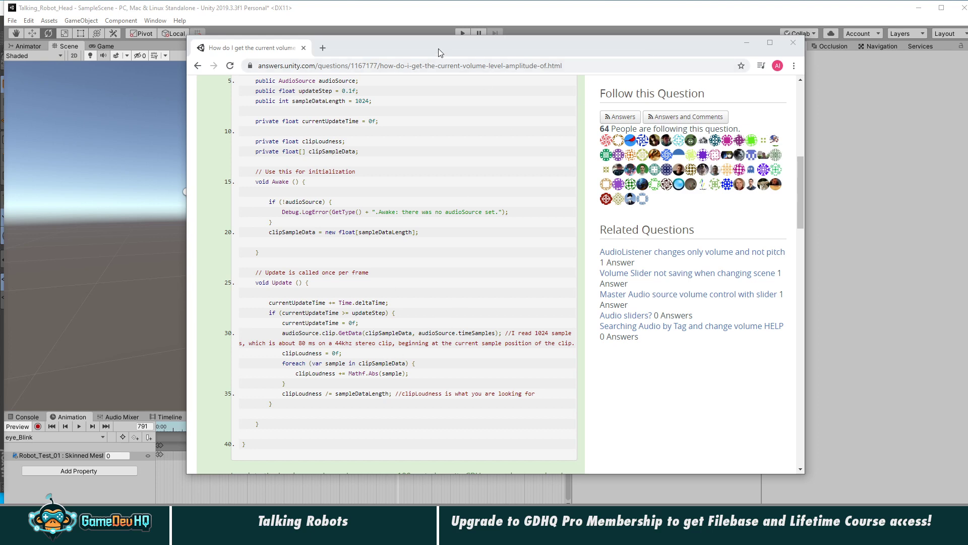
pyautogui.moveTo(438, 49); pyautogui.dragTo(837, 64)
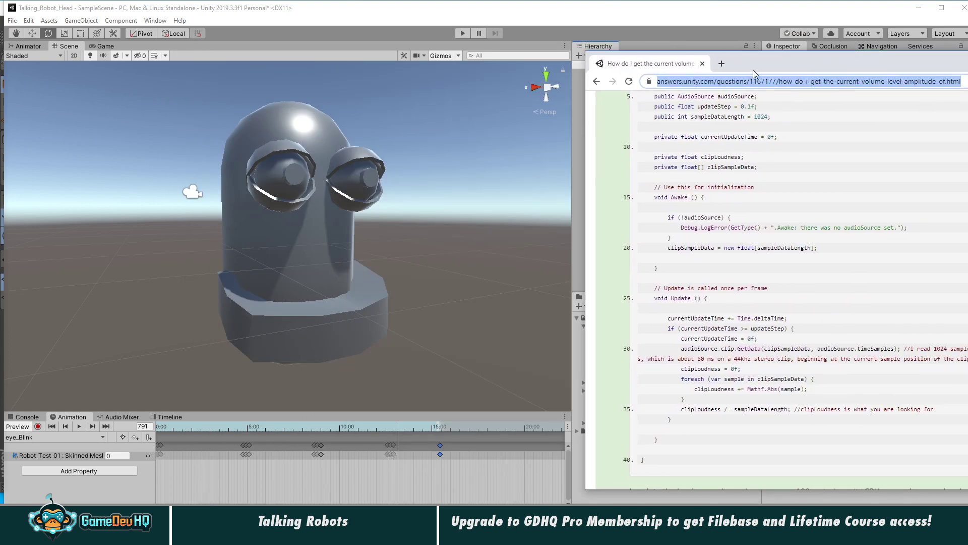
pyautogui.moveTo(771, 65); pyautogui.dragTo(0, 120)
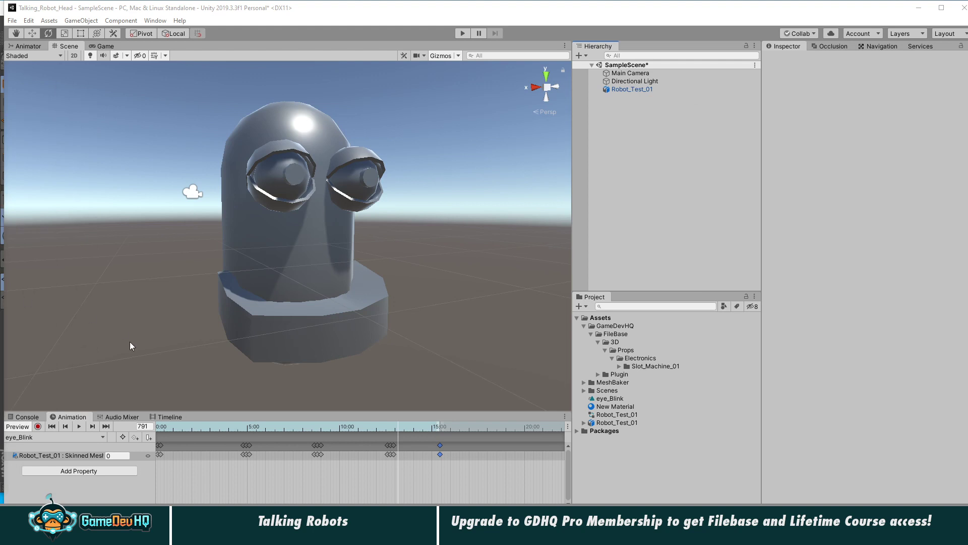
# Search Google for "audacity download" in a new browser window, and close the window after viewing the results.
pyautogui.moveTo(243, 534)
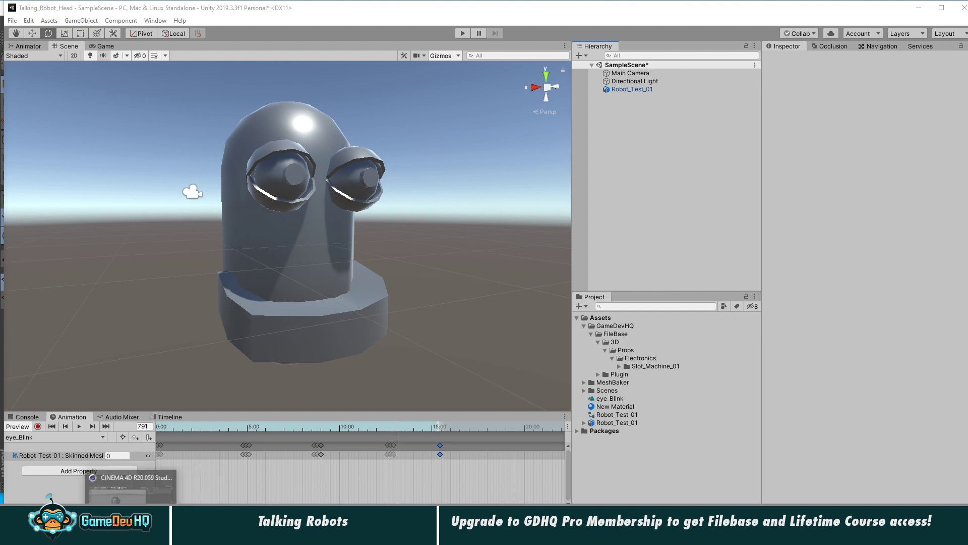
pyautogui.moveTo(149, 535)
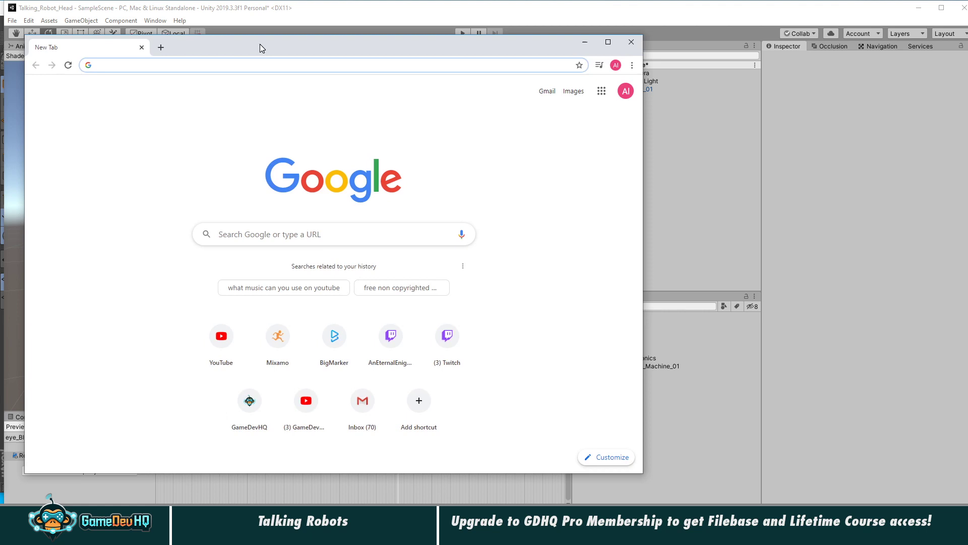
pyautogui.moveTo(259, 44); pyautogui.dragTo(471, 51)
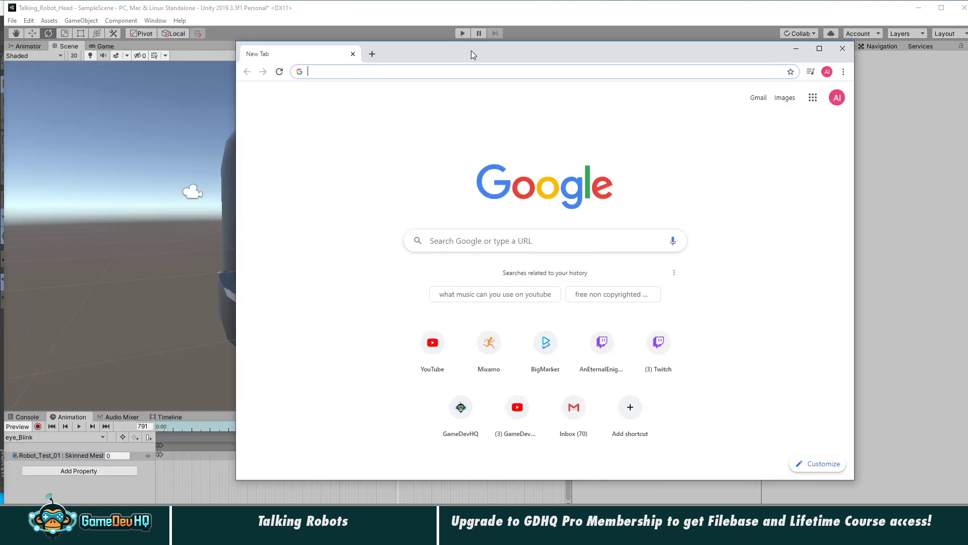
pyautogui.write('auda')
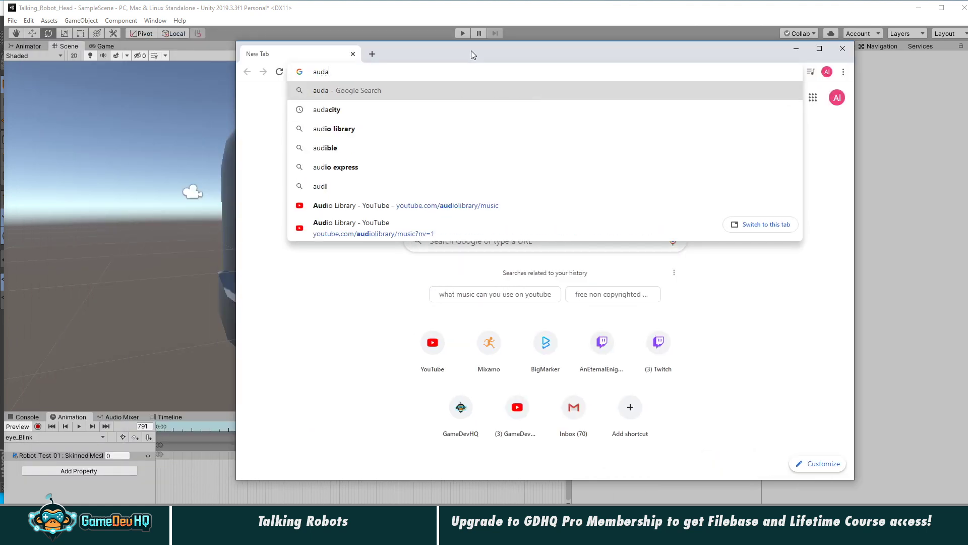
pyautogui.write('city')
pyautogui.press('Down')
pyautogui.press('Return')
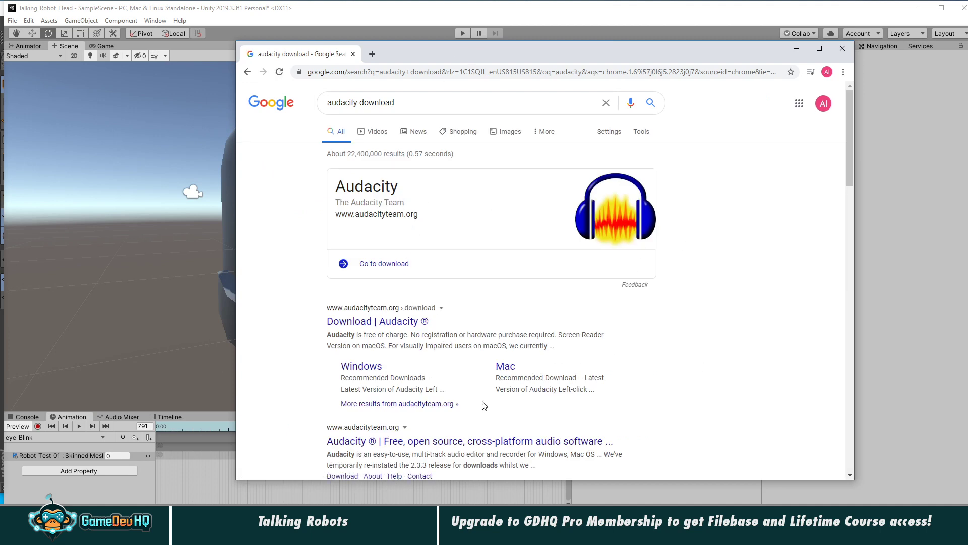
pyautogui.click(842, 50)
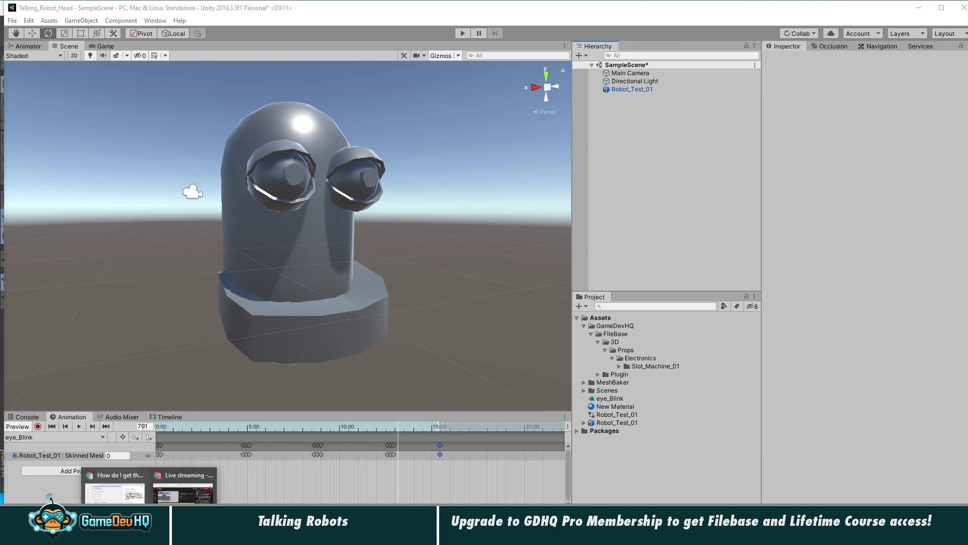
# Launch Adobe Audition 2020 and create a new multitrack session with the default name, 48000 Hz sample rate and stereo master.
pyautogui.click(12, 535)
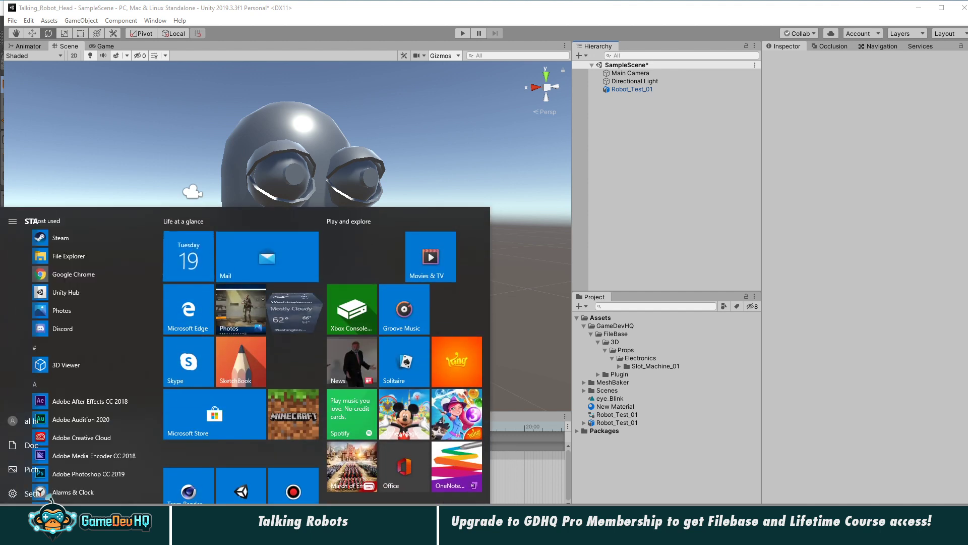
pyautogui.click(77, 419)
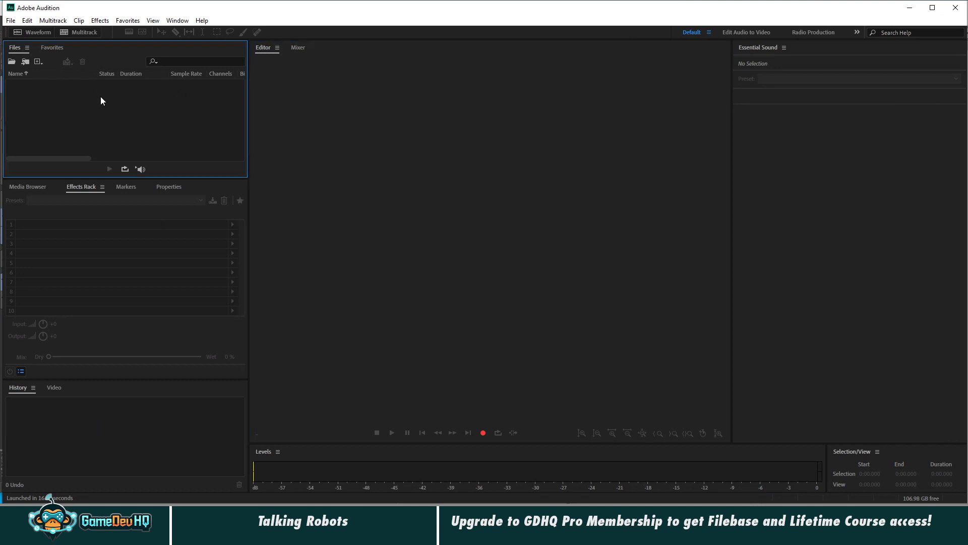
pyautogui.click(10, 21)
pyautogui.moveTo(37, 32)
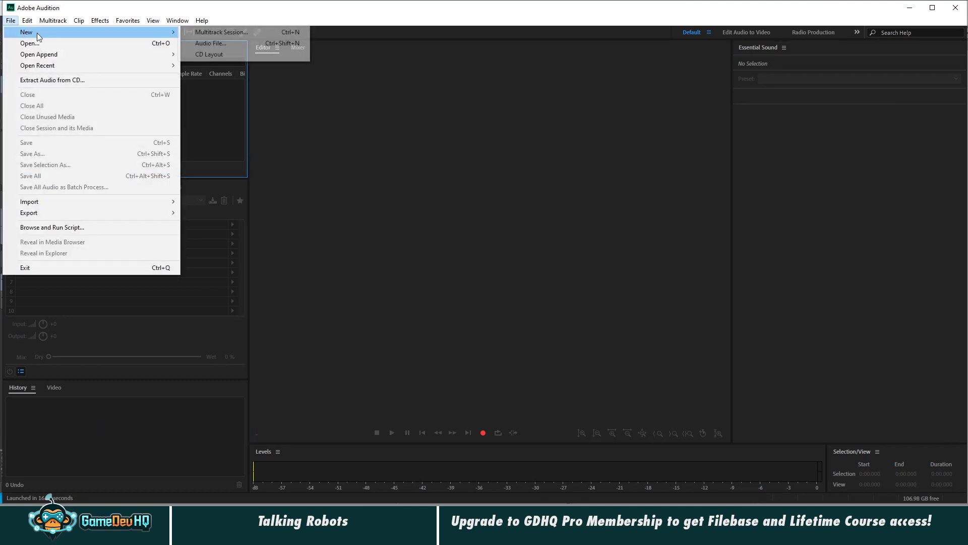
pyautogui.click(212, 32)
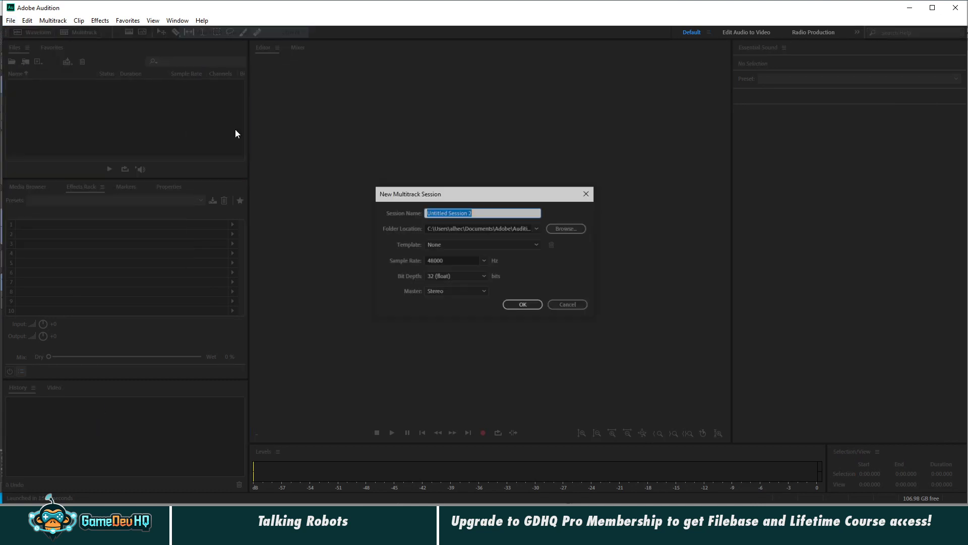
pyautogui.click(517, 305)
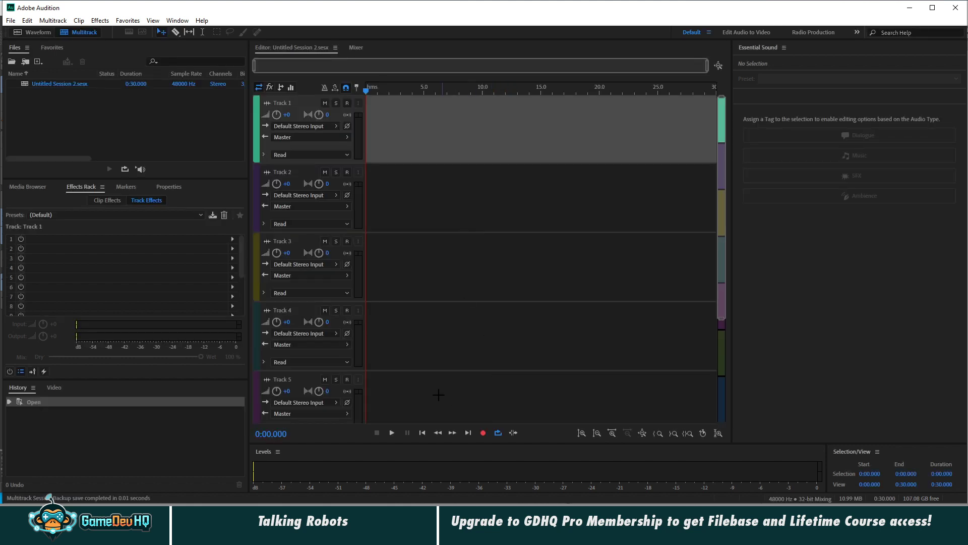
# Arm Track 1 for recording and record a voice clip about 15 seconds long.
pyautogui.click(347, 103)
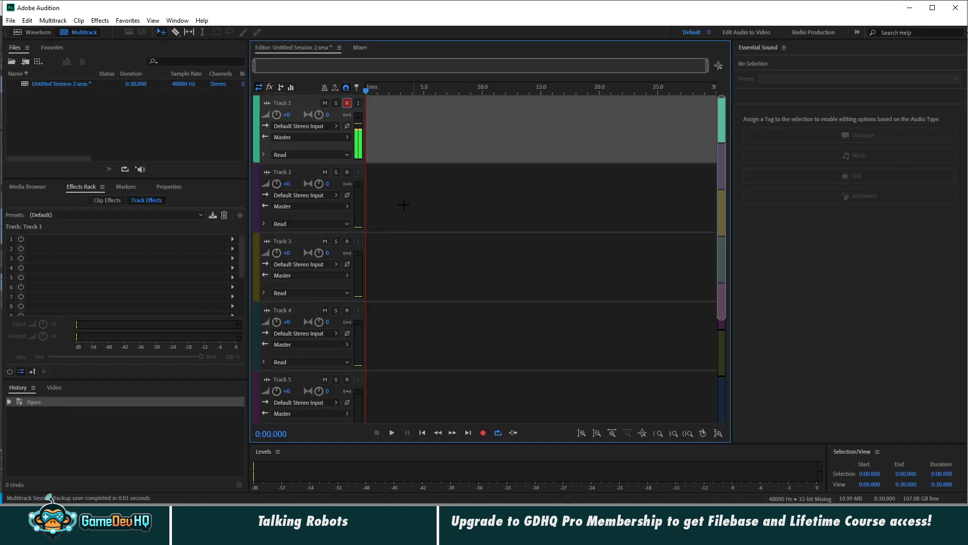
pyautogui.click(485, 432)
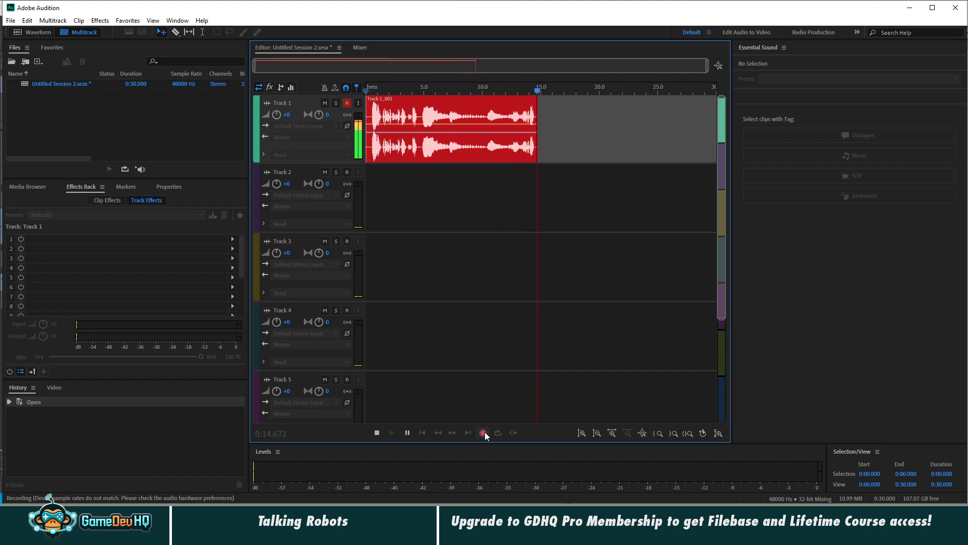
pyautogui.click(483, 432)
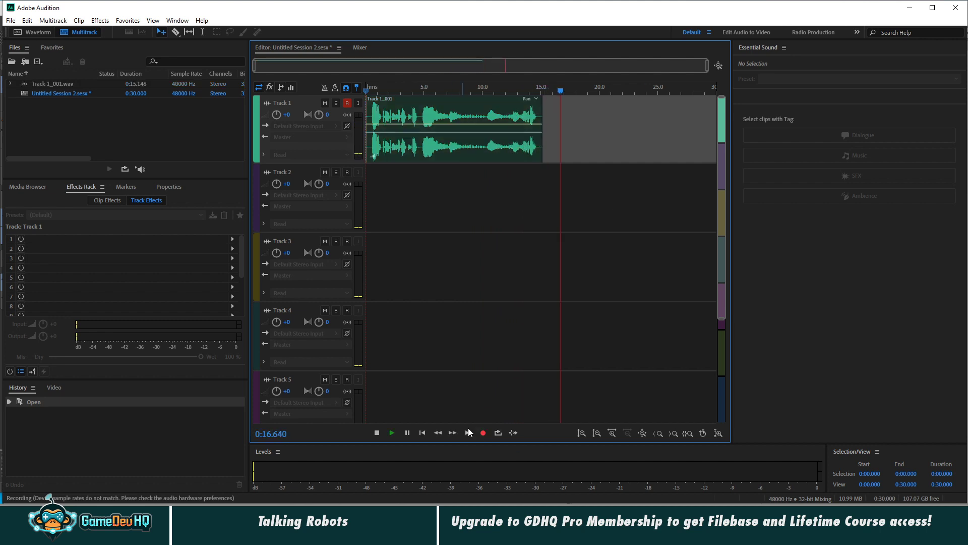
pyautogui.click(377, 433)
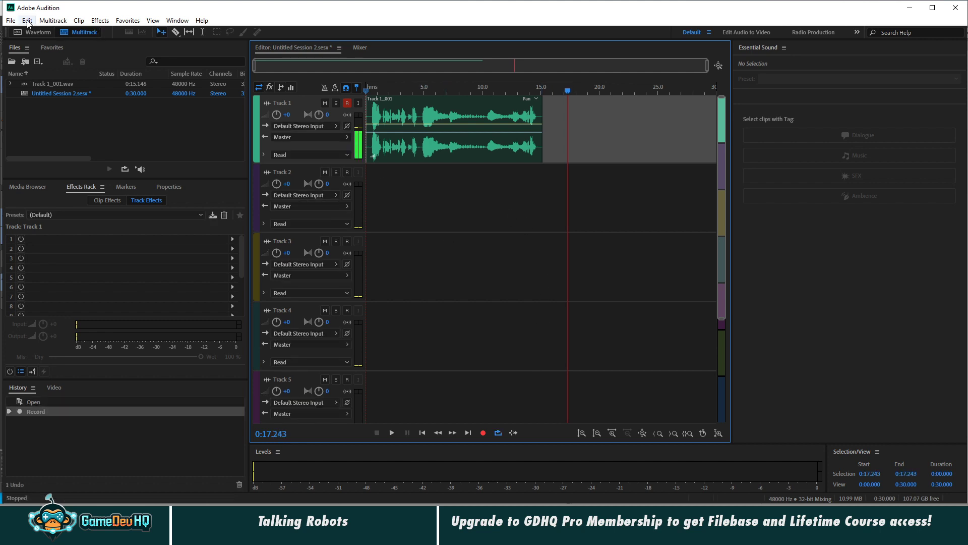
# Export a multitrack mixdown of the entire session to the Desktop as the Wave PCM file AI_Audio.wav.
pyautogui.click(10, 20)
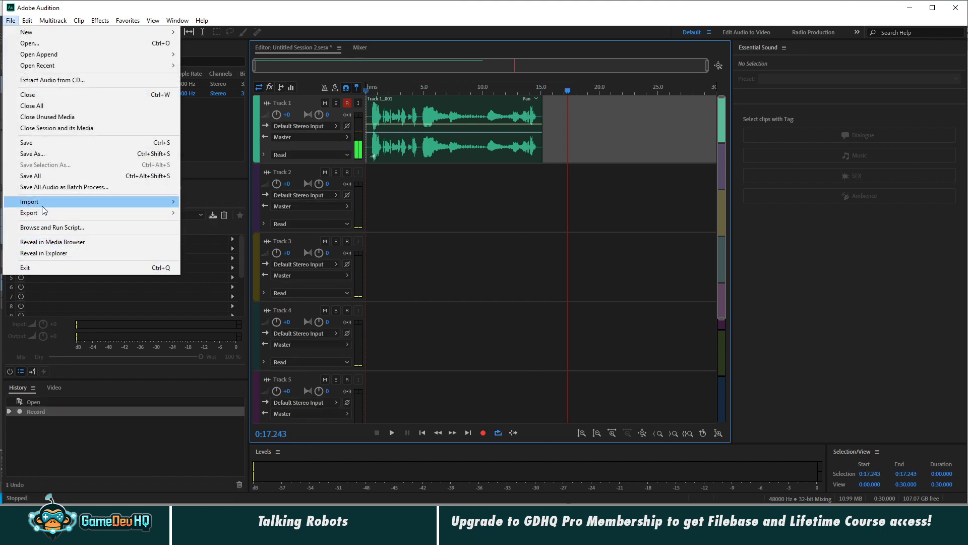
pyautogui.moveTo(139, 212)
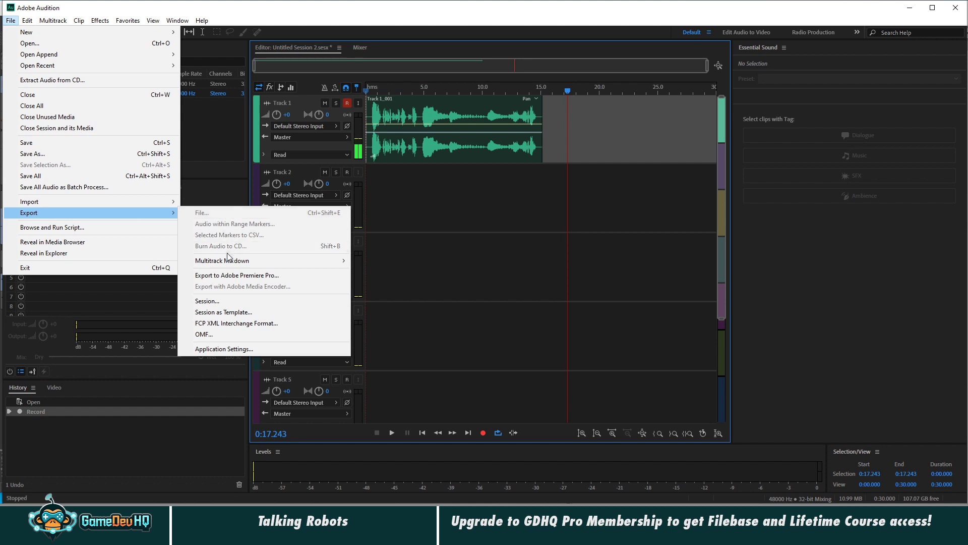
pyautogui.moveTo(319, 261)
pyautogui.click(369, 273)
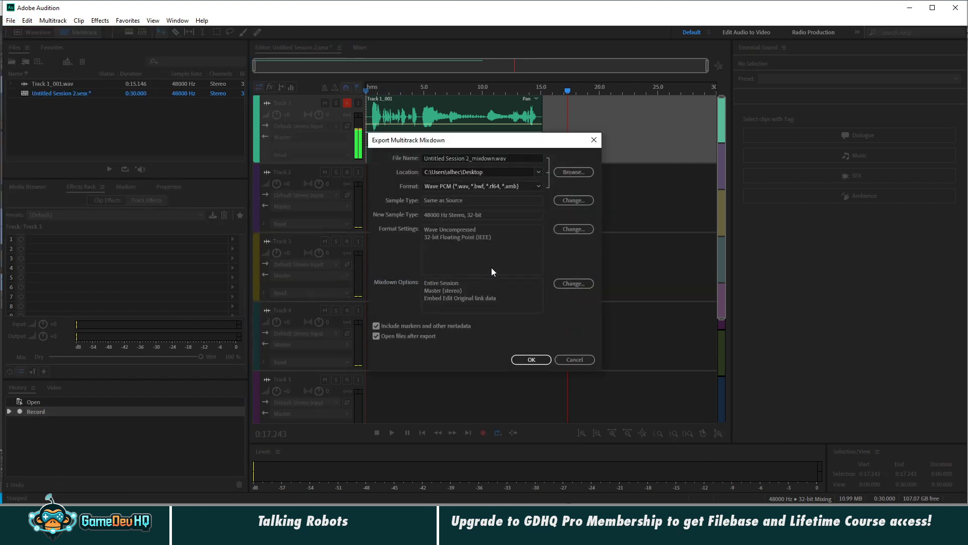
pyautogui.click(495, 158)
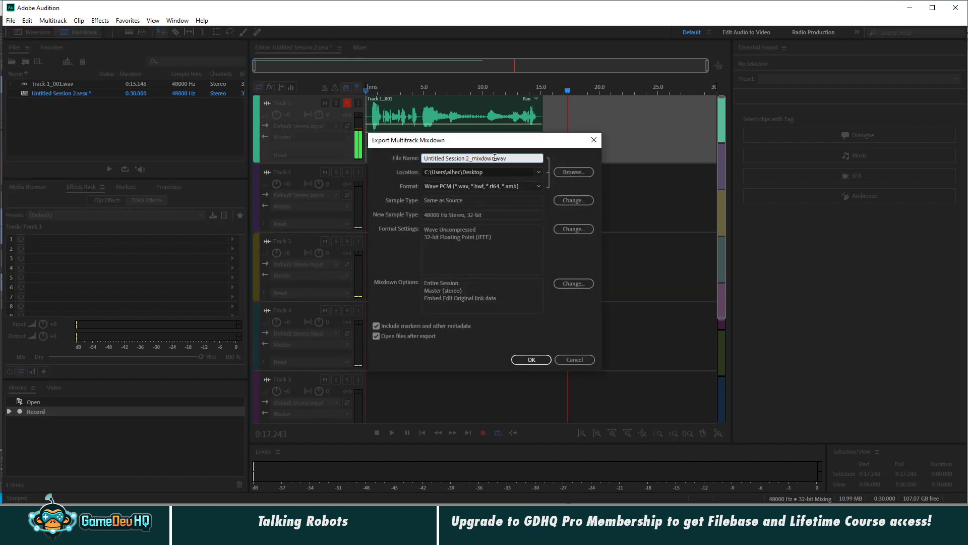
pyautogui.moveTo(494, 158); pyautogui.dragTo(424, 158)
pyautogui.write('AI_Audio')
pyautogui.click(527, 357)
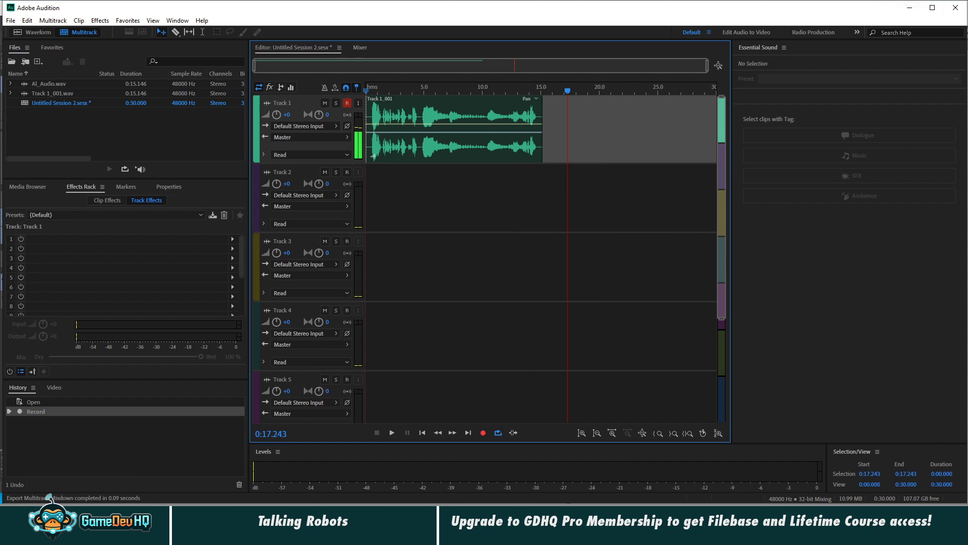
# Open the Desktop folder in File Explorer, park its window at the screen edge, and minimize Audition to return to Unity.
pyautogui.click(930, 7)
pyautogui.moveTo(967, 12); pyautogui.dragTo(694, 47)
pyautogui.click(563, 340)
pyautogui.click(547, 327)
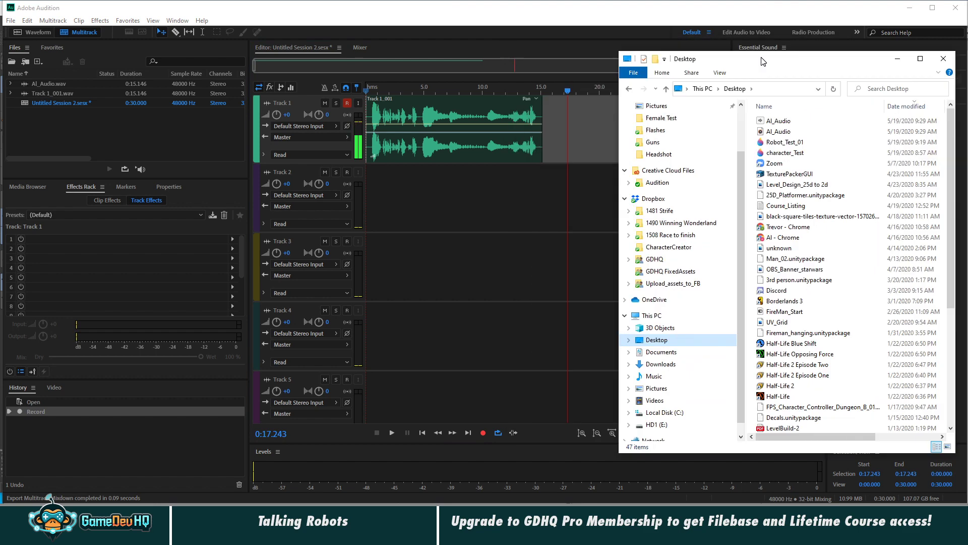
pyautogui.moveTo(649, 43); pyautogui.dragTo(914, 12)
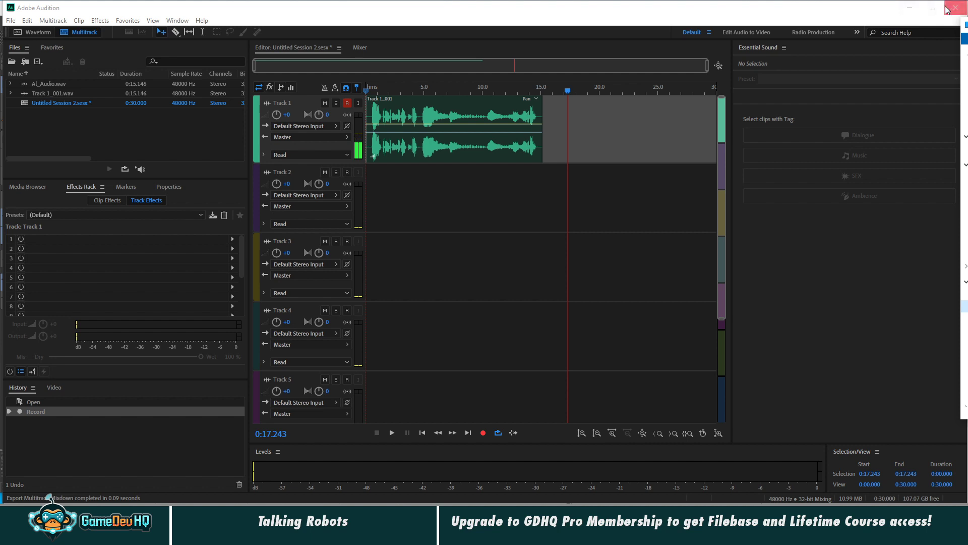
pyautogui.click(911, 8)
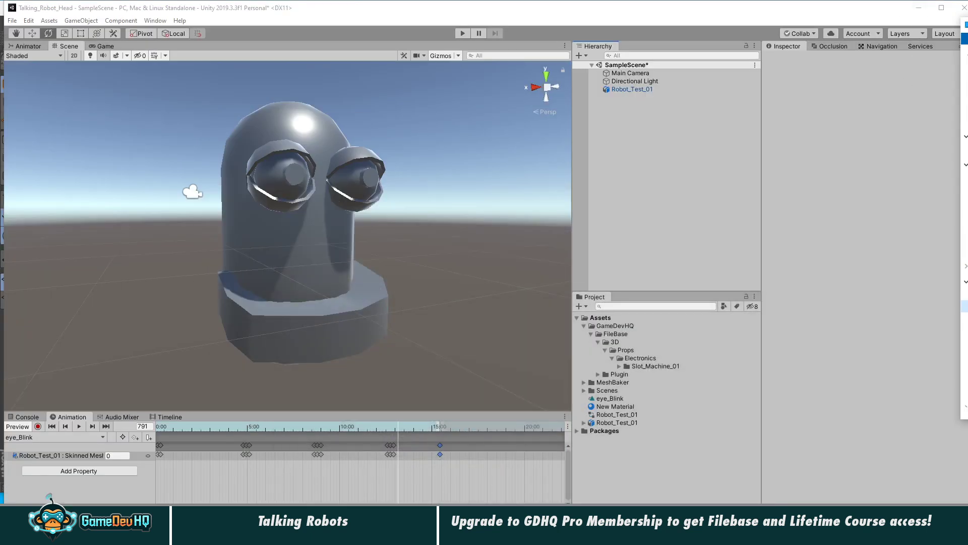
pyautogui.click(721, 406)
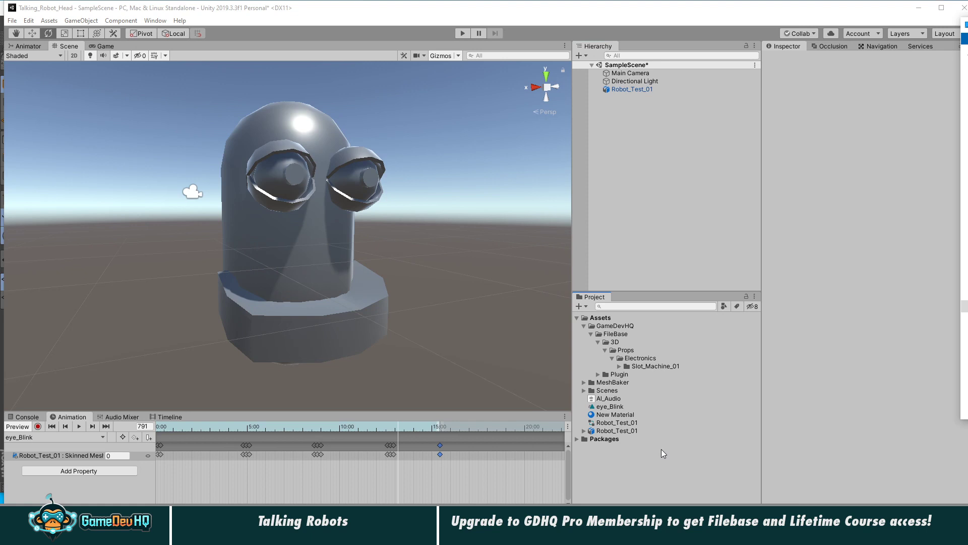
pyautogui.click(617, 399)
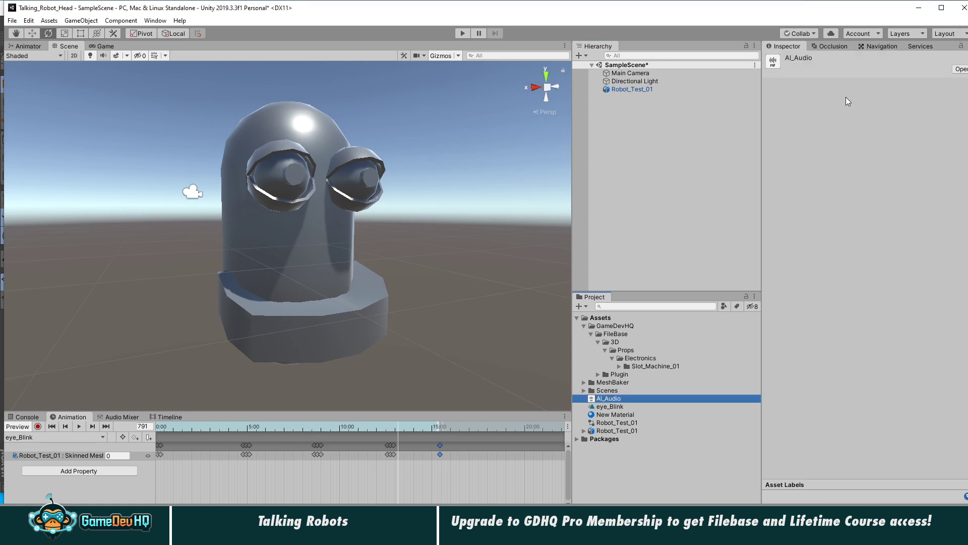
pyautogui.rightClick(608, 399)
pyautogui.click(656, 183)
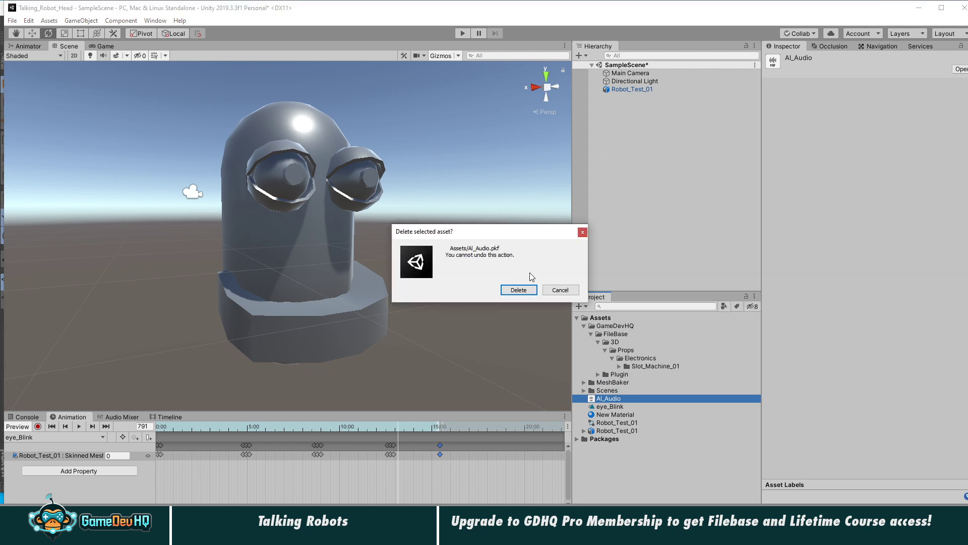
pyautogui.click(526, 289)
# Import the AI_Audio wave file from the Desktop into the project's Assets folder and preview its playback.
pyautogui.moveTo(966, 323); pyautogui.dragTo(658, 453)
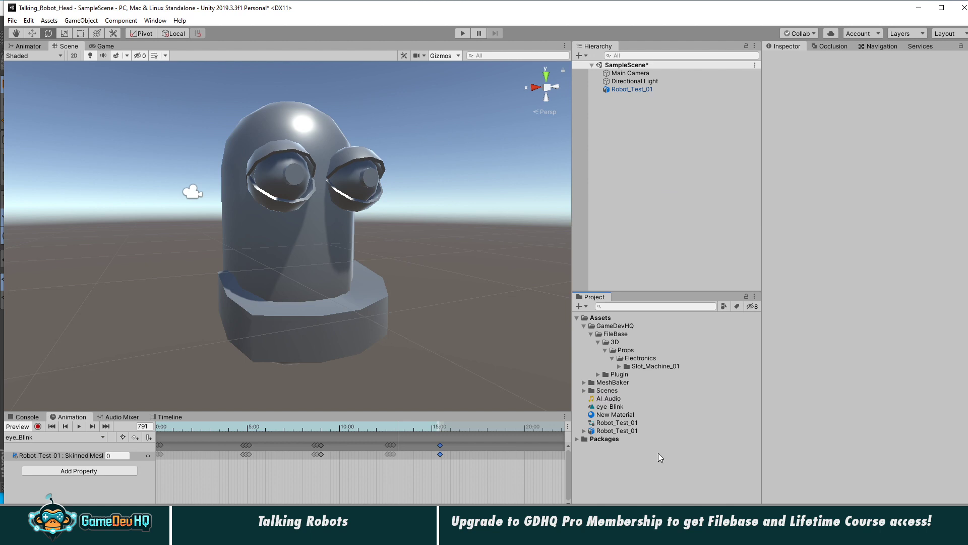
pyautogui.click(609, 399)
pyautogui.click(934, 367)
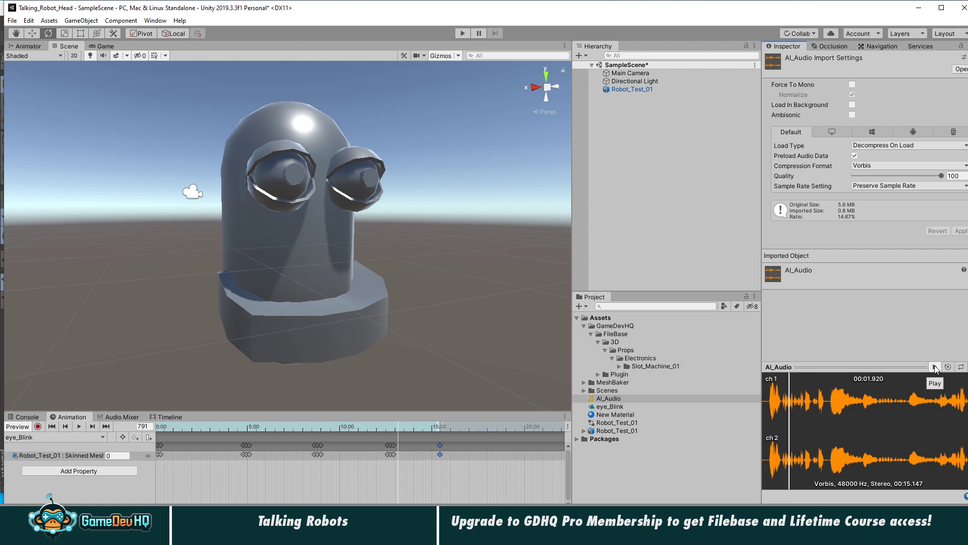
pyautogui.click(934, 366)
# Play the eye_Blink animation from frame 0 and scrub back to frame 122.
pyautogui.moveTo(170, 424); pyautogui.dragTo(83, 434)
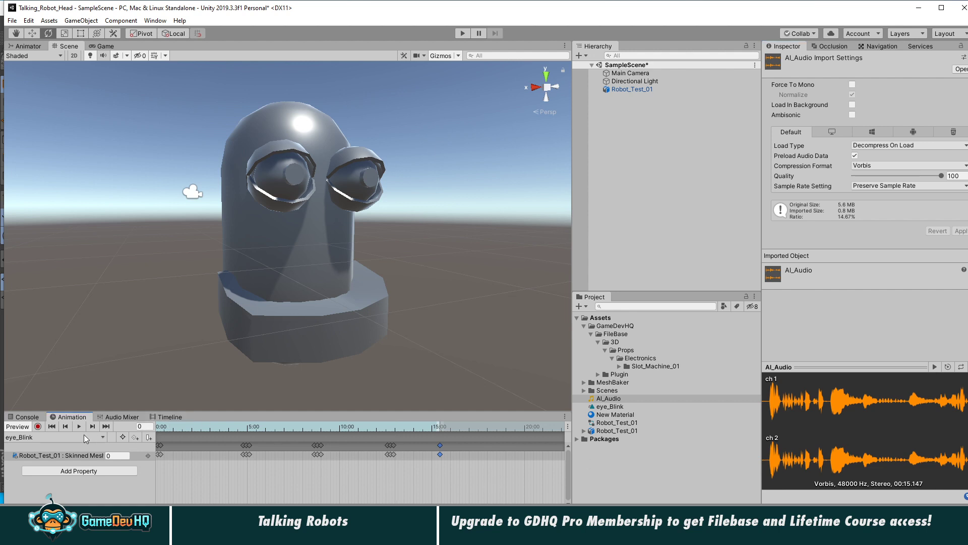
pyautogui.click(78, 427)
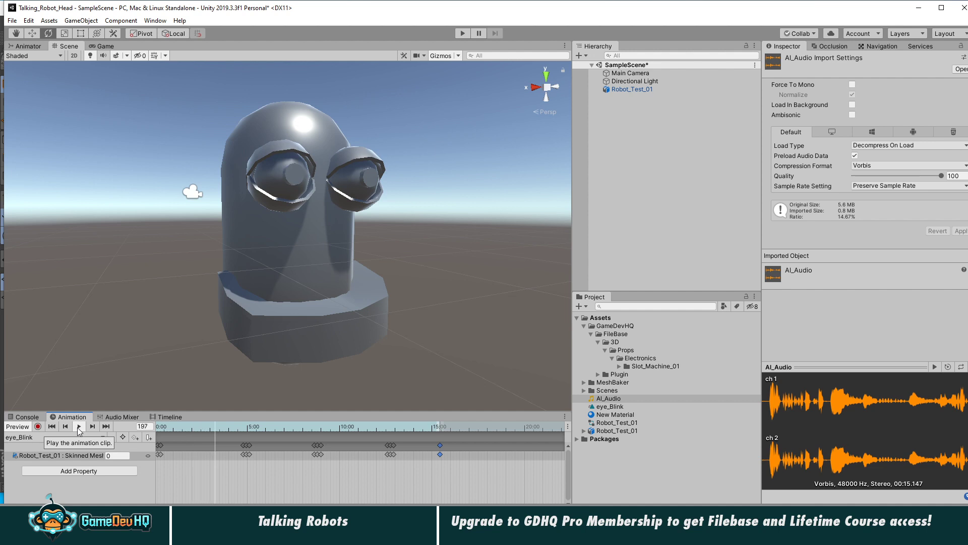
pyautogui.moveTo(198, 427); pyautogui.dragTo(191, 428)
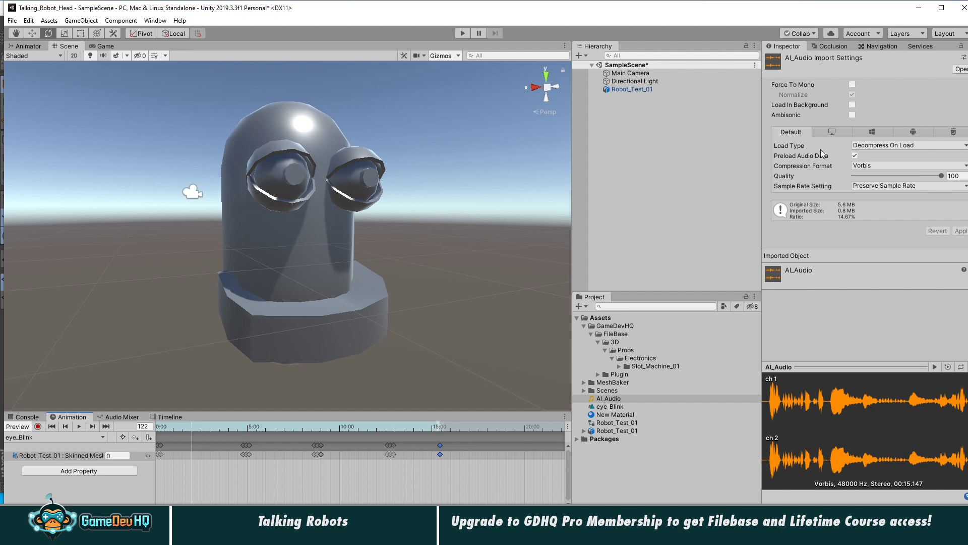
# Record Blink keyframes for Robot_Test_01 of 0 at frame 122 and 36.2 at frame 176, and move the second keyframe closer to the first.
pyautogui.click(632, 89)
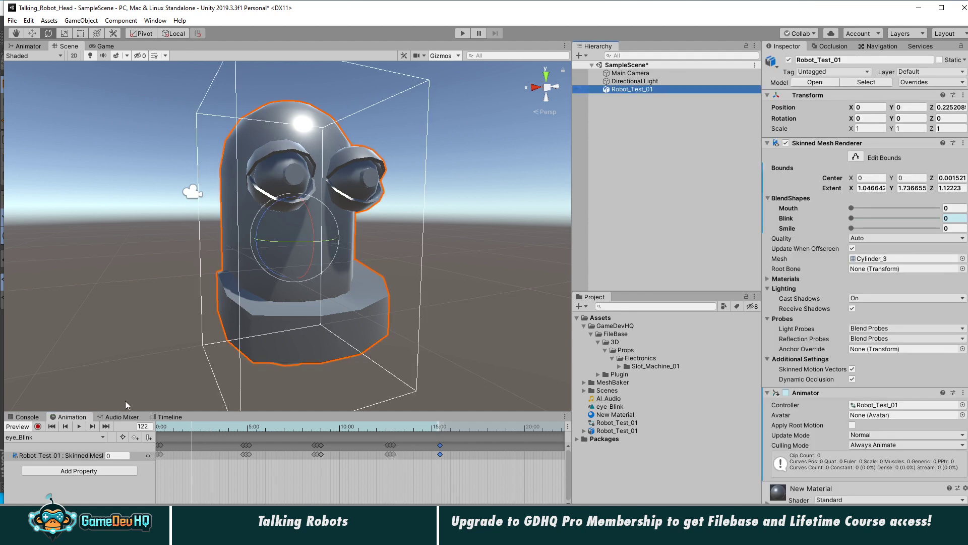
pyautogui.click(38, 426)
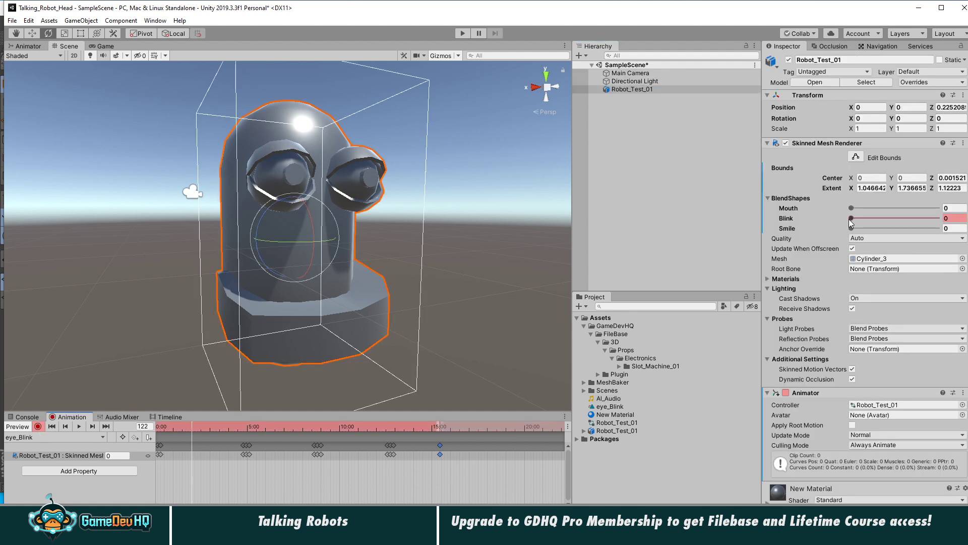
pyautogui.moveTo(850, 218); pyautogui.dragTo(831, 217)
pyautogui.moveTo(192, 433); pyautogui.dragTo(208, 426)
pyautogui.moveTo(851, 218); pyautogui.dragTo(882, 218)
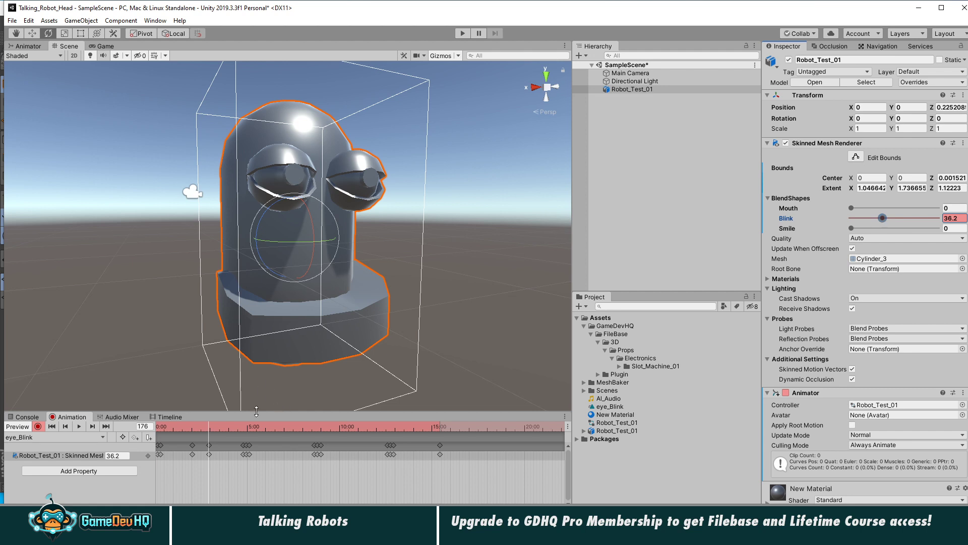
pyautogui.moveTo(209, 448); pyautogui.dragTo(200, 450)
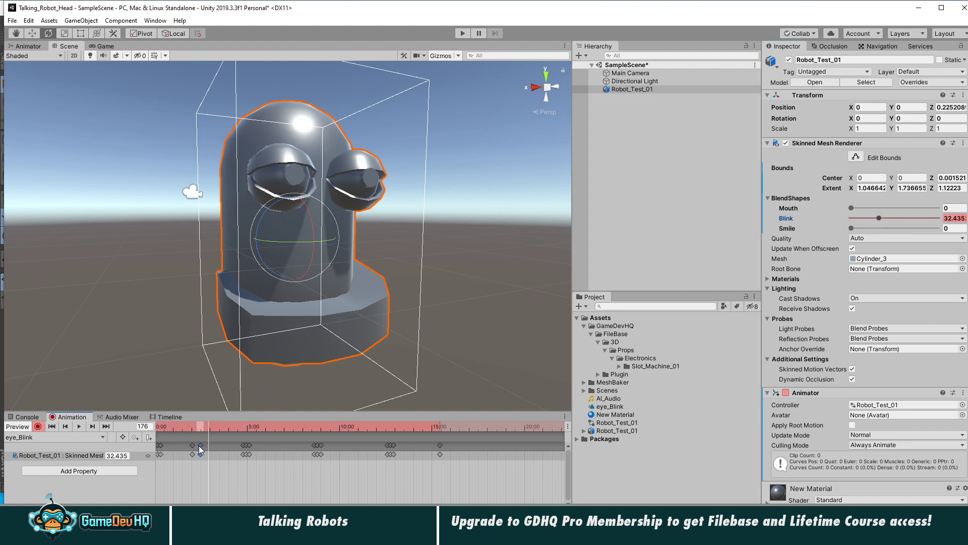
# Copy the 36.2 Blink keyframe to frame 207 and the preceding 0 keyframe to just after it.
pyautogui.click(218, 428)
pyautogui.hotkey('ctrl', 'v')
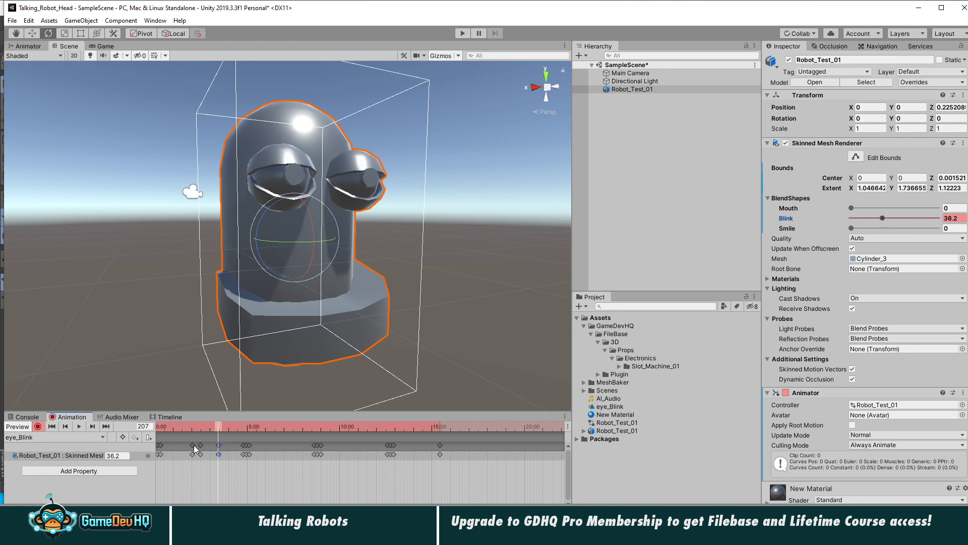
pyautogui.click(193, 446)
pyautogui.click(226, 428)
pyautogui.hotkey('ctrl', 'v')
# Return to frame 0, stop keyframe recording, and play the eye_Blink animation to review the added blinks.
pyautogui.moveTo(220, 429); pyautogui.dragTo(114, 426)
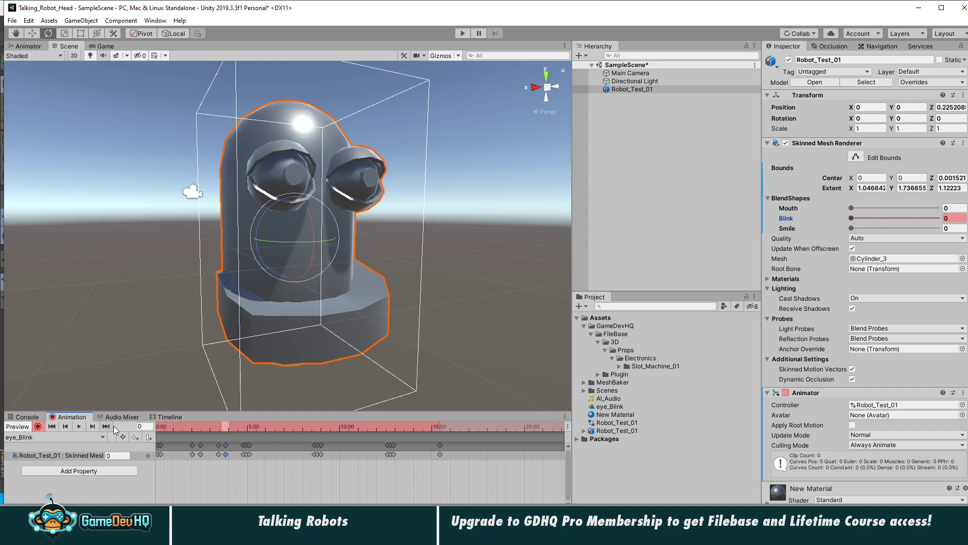
pyautogui.click(38, 426)
pyautogui.click(81, 427)
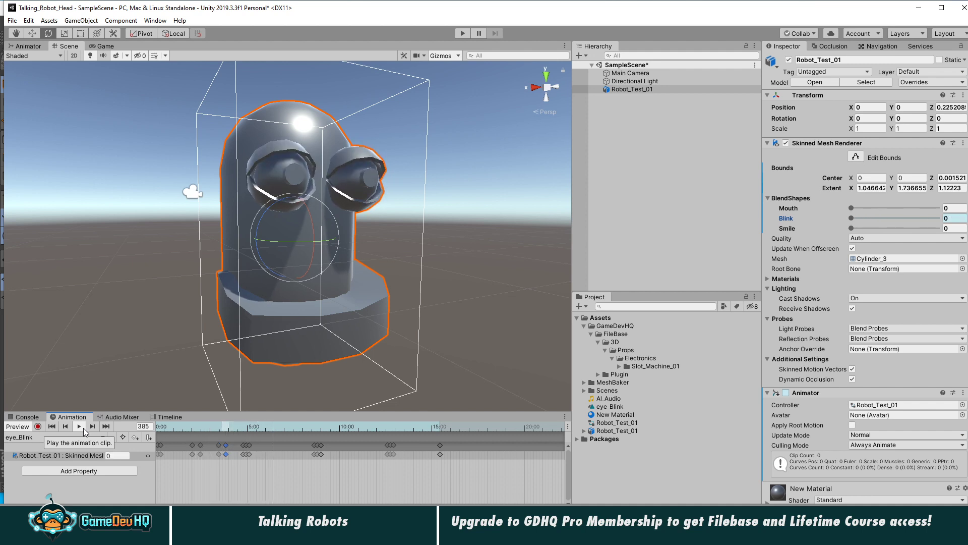
pyautogui.click(84, 428)
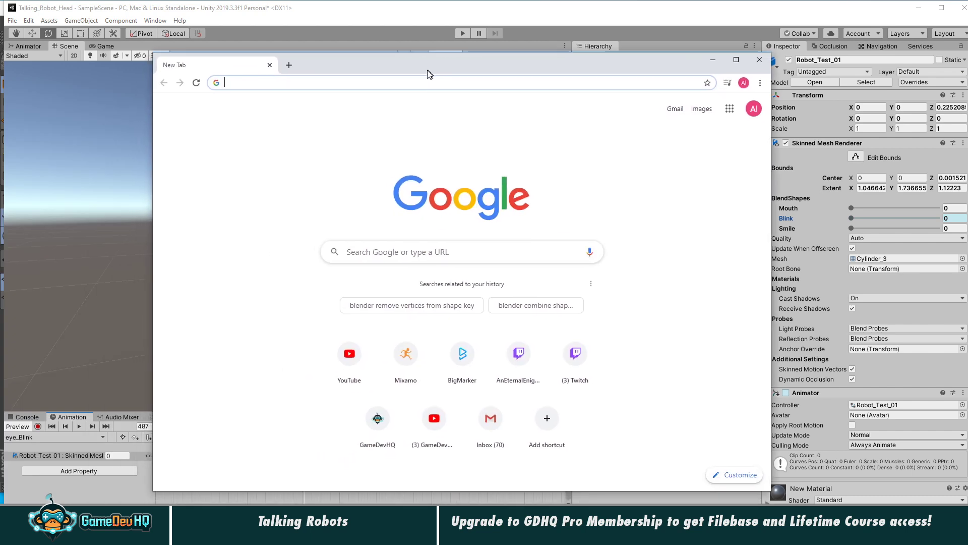
# Search Google for "how many lines of dialogue in fallout 4", highlight the line count in the featured snippet, and move the browser away.
pyautogui.write('how many l')
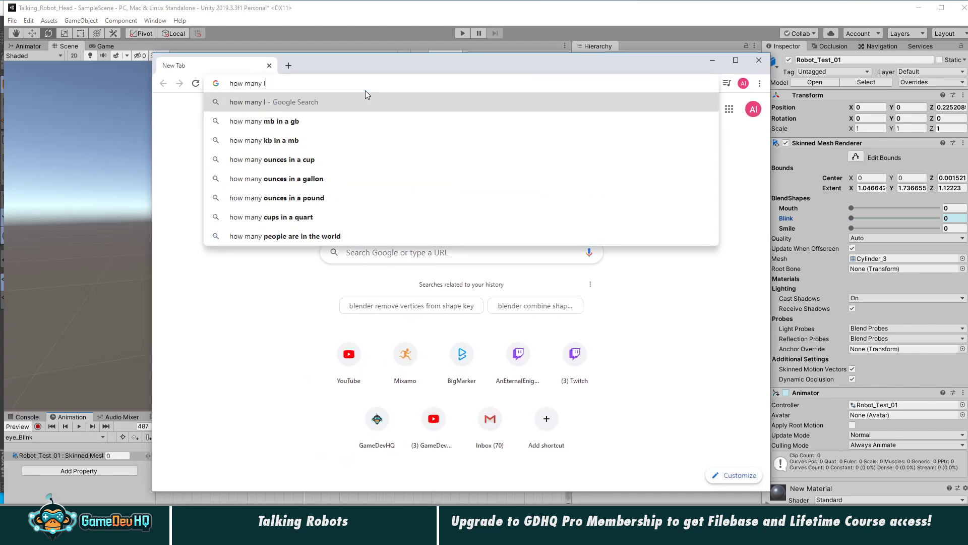
pyautogui.write('ines of dialogue in')
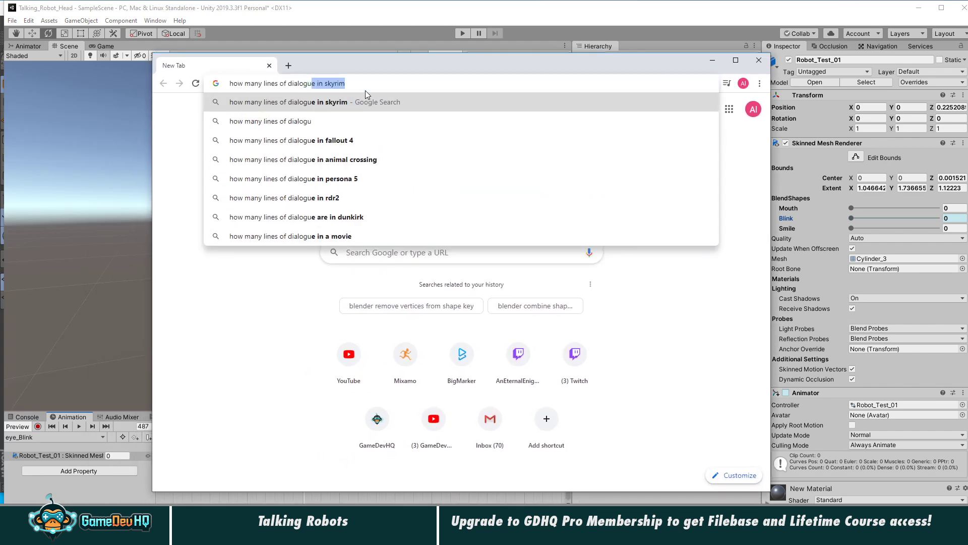
pyautogui.press('Down')
pyautogui.press('Down')
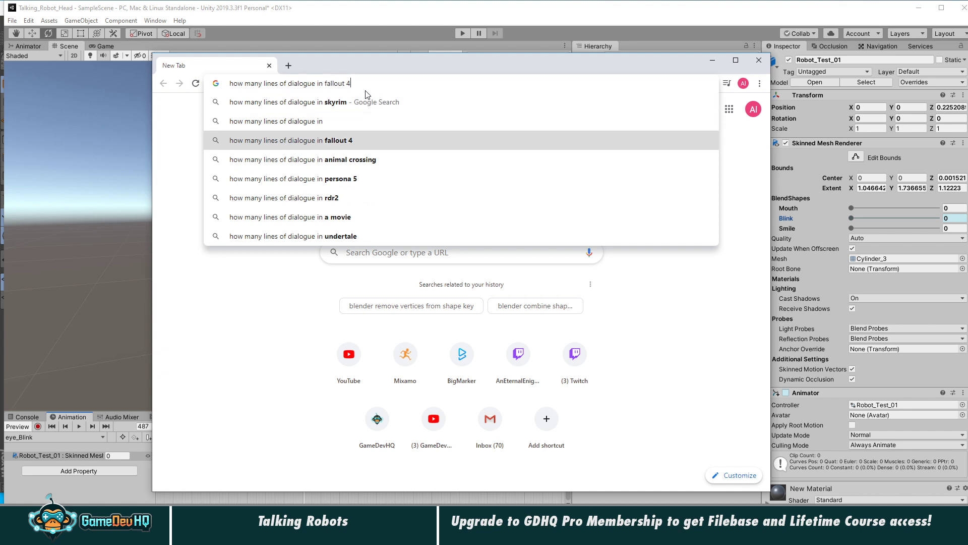
pyautogui.press('Return')
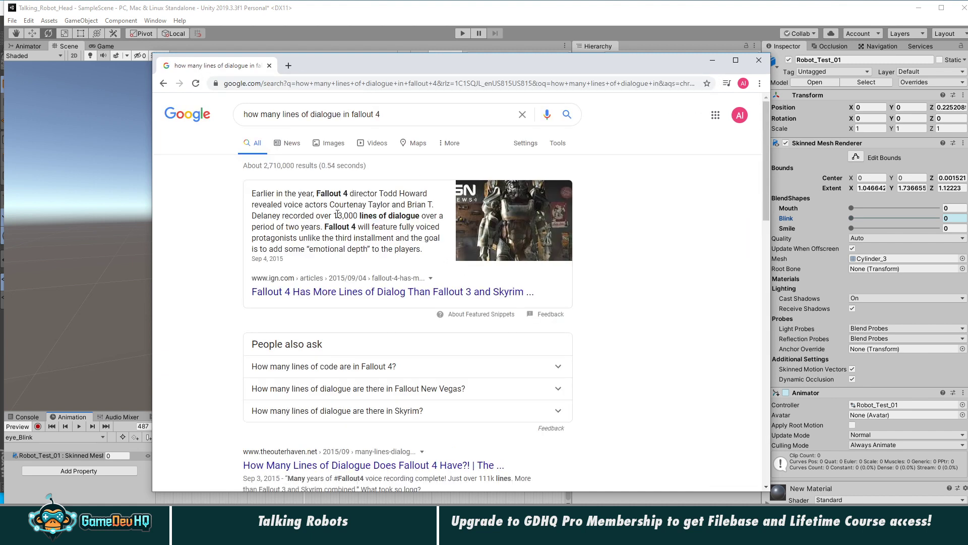
pyautogui.doubleClick(335, 215)
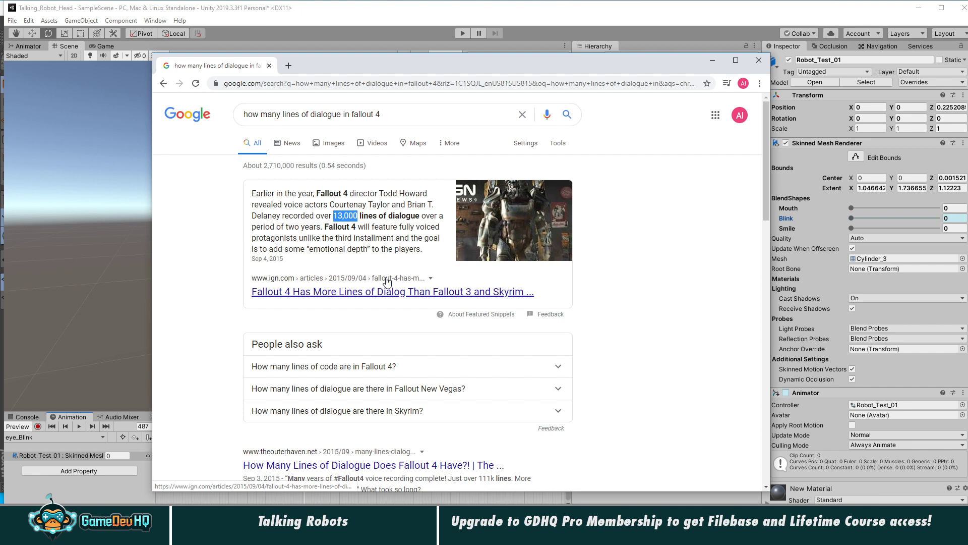
pyautogui.moveTo(577, 63); pyautogui.dragTo(0, 68)
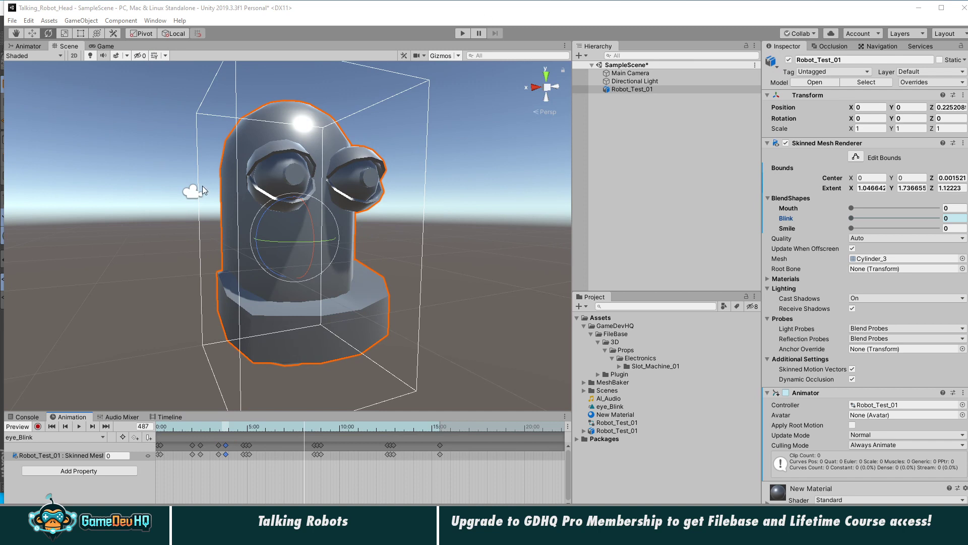
# Create a C# script named Audio_Info in the Assets folder.
pyautogui.click(609, 405)
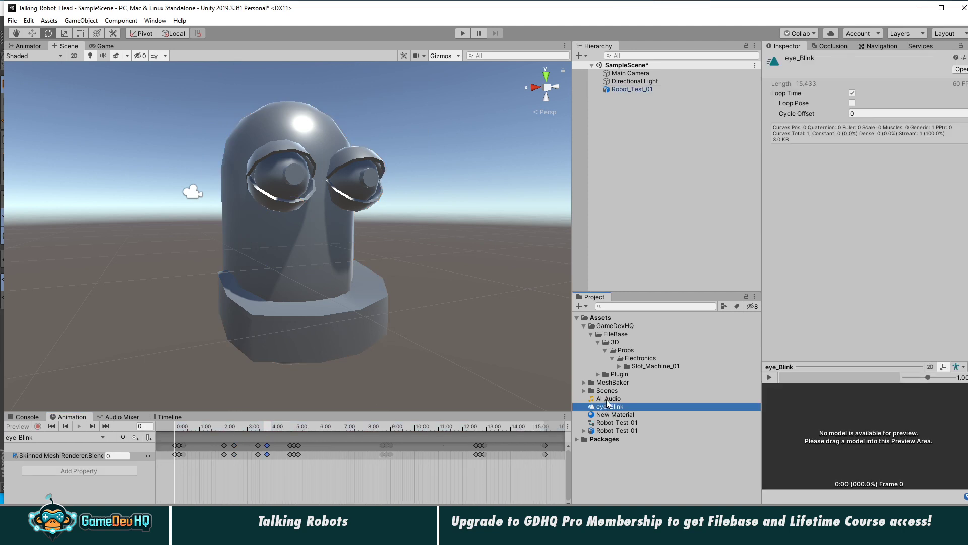
pyautogui.click(608, 399)
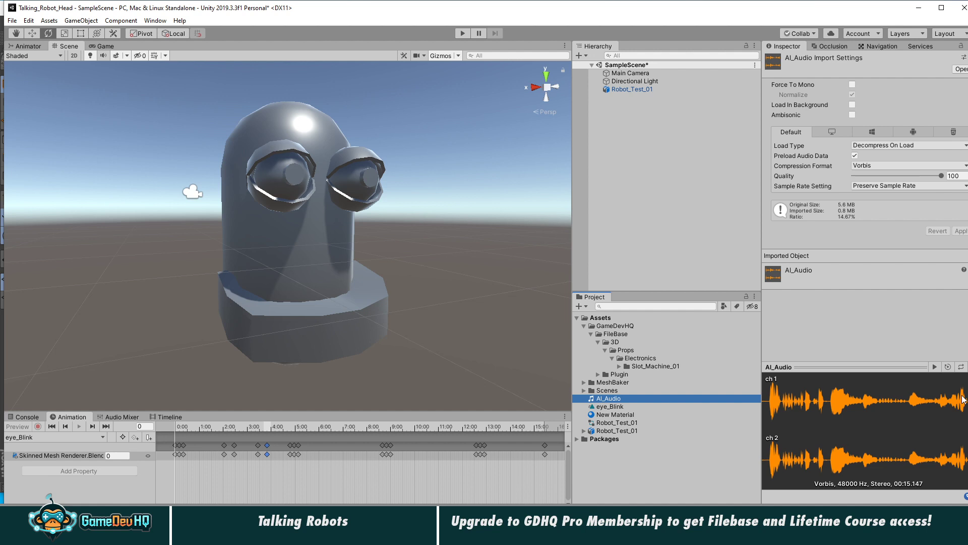
pyautogui.click(581, 306)
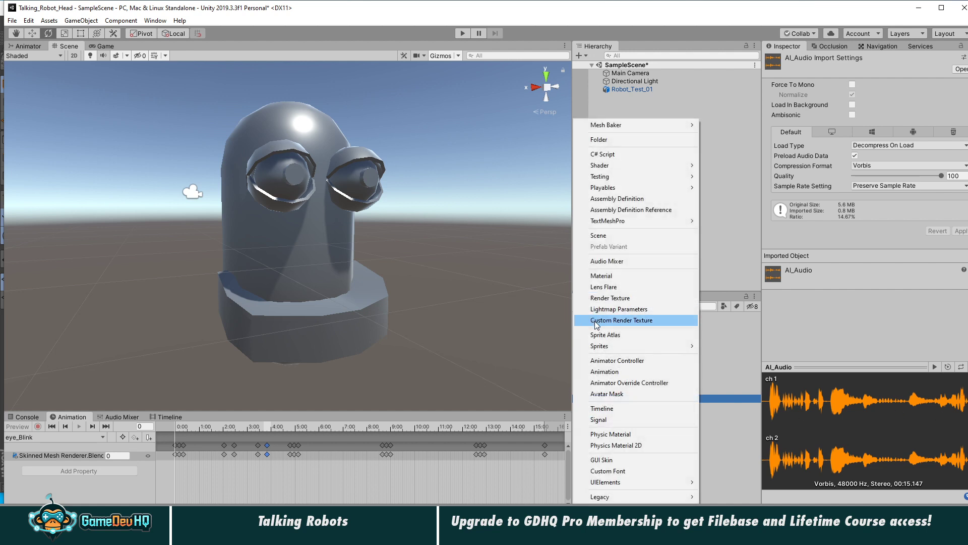
pyautogui.click(640, 154)
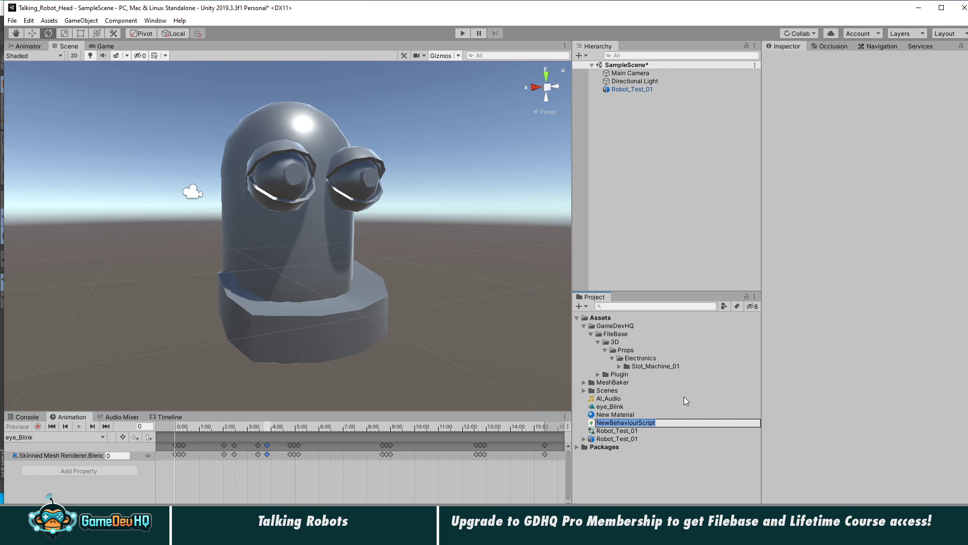
pyautogui.write('Mout')
pyautogui.press('BackSpace')
pyautogui.press('BackSpace')
pyautogui.press('BackSpace')
pyautogui.press('BackSpace')
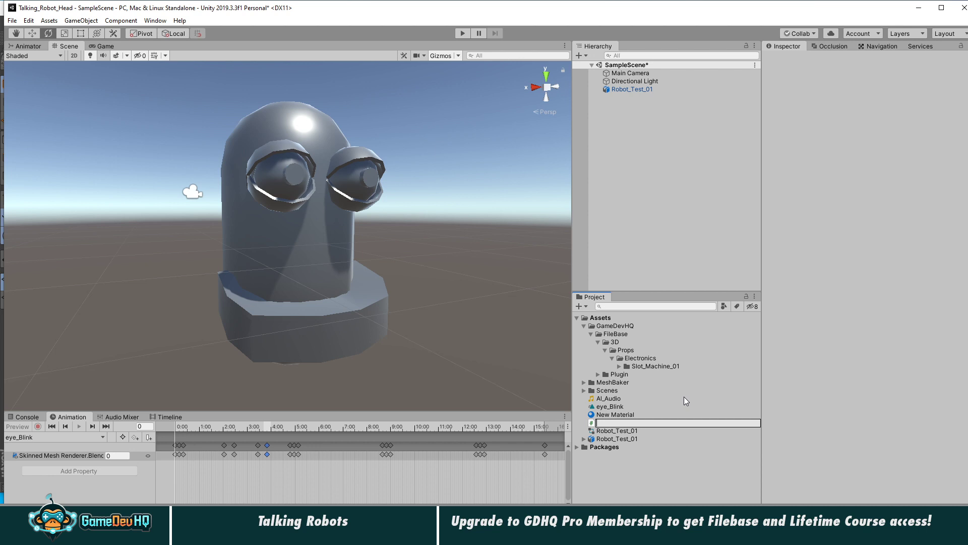
pyautogui.write('Audio_Info')
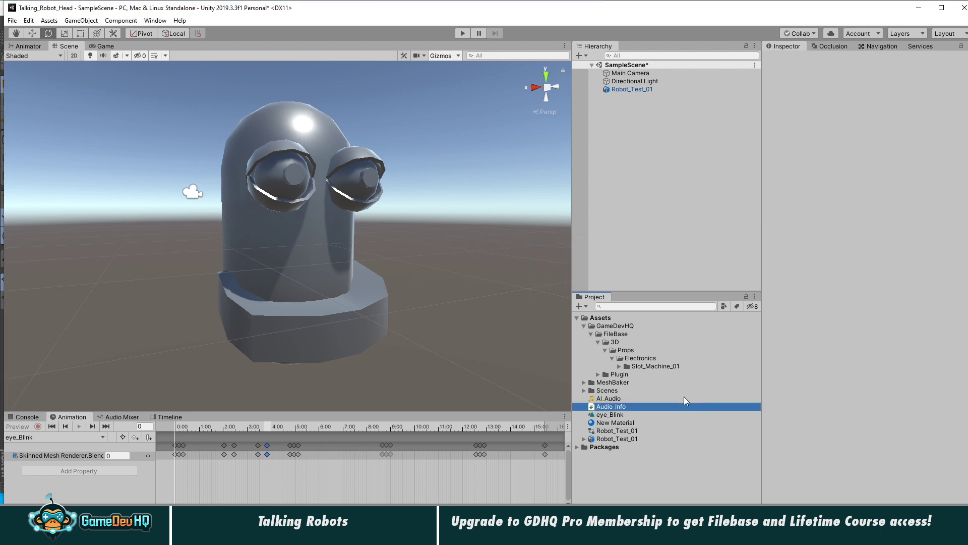
# Create an empty game object named Audio and attach the AI_Audio clip to it as an Audio Source.
pyautogui.click(579, 55)
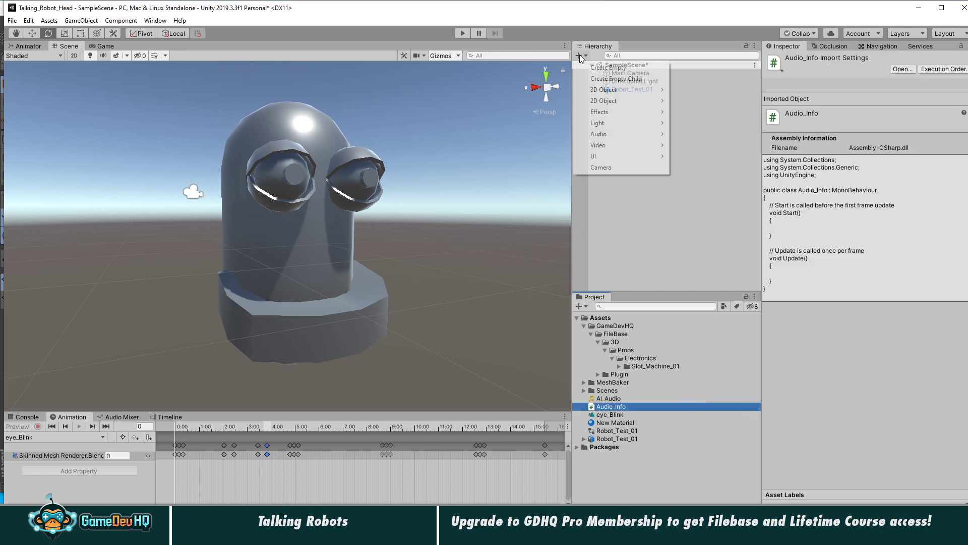
pyautogui.click(608, 67)
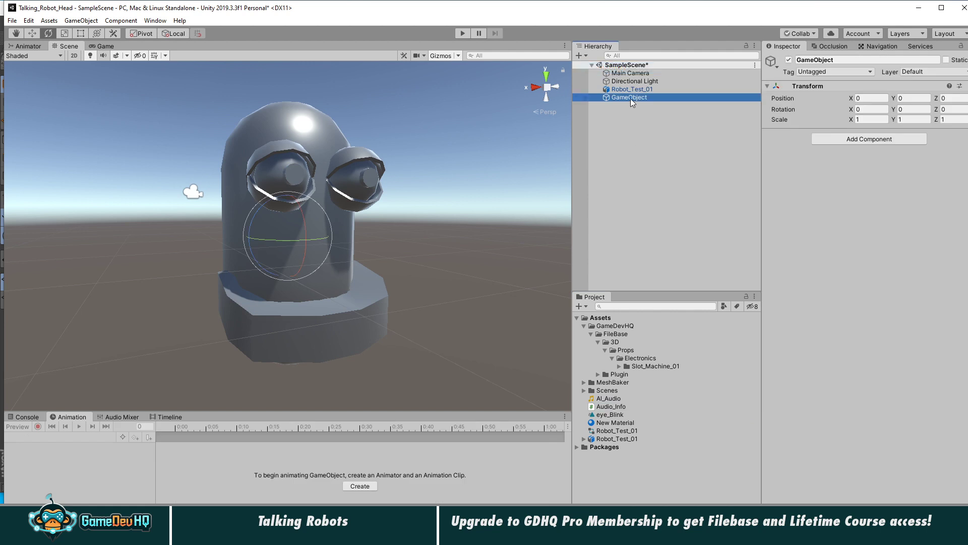
pyautogui.click(630, 98)
pyautogui.write('Audio')
pyautogui.press('Return')
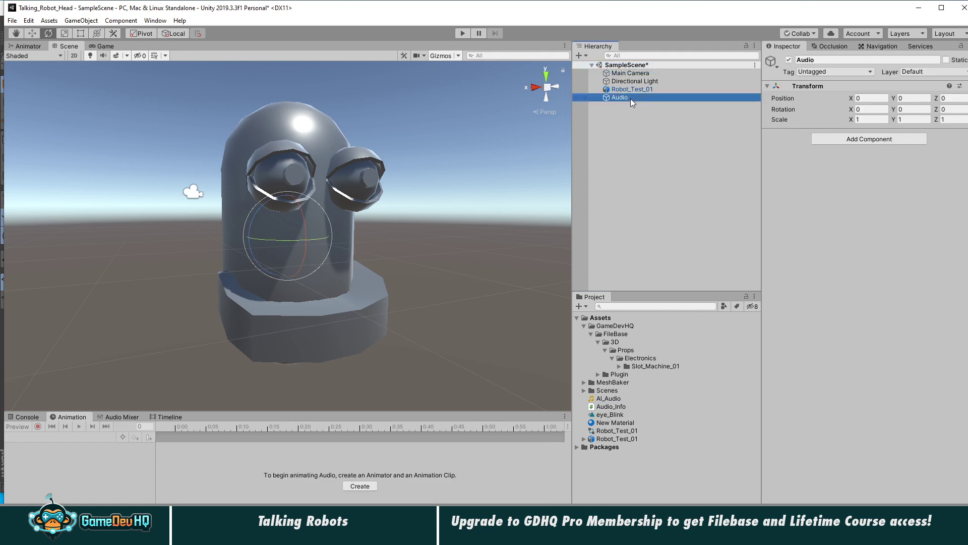
pyautogui.moveTo(604, 401); pyautogui.dragTo(866, 335)
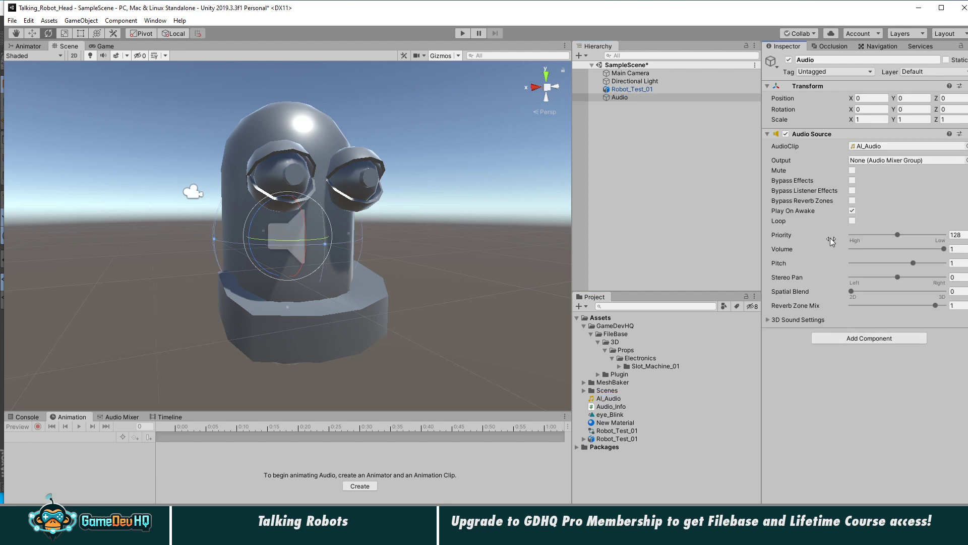
# Play-test the scene, align the Main Camera with the current scene view of the robot head, and play-test again.
pyautogui.click(463, 34)
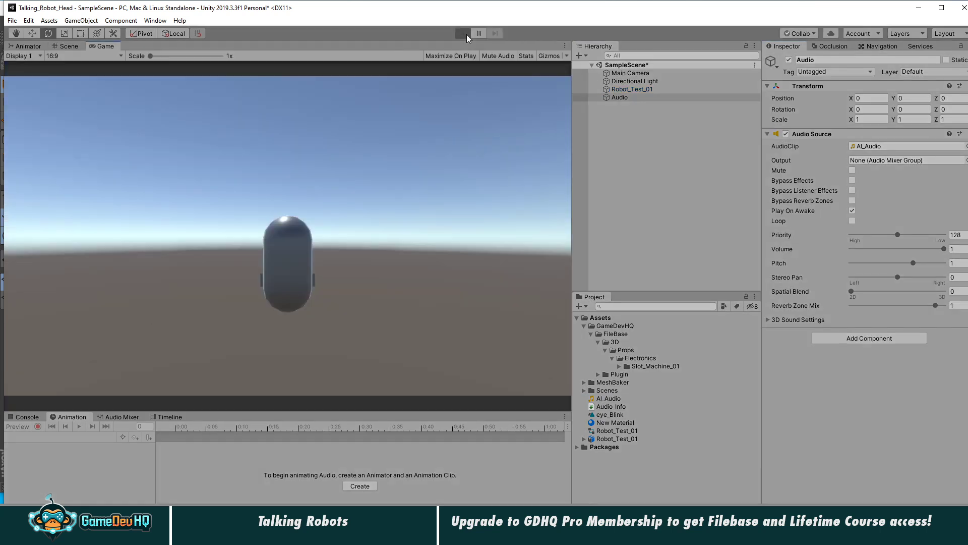
pyautogui.click(463, 34)
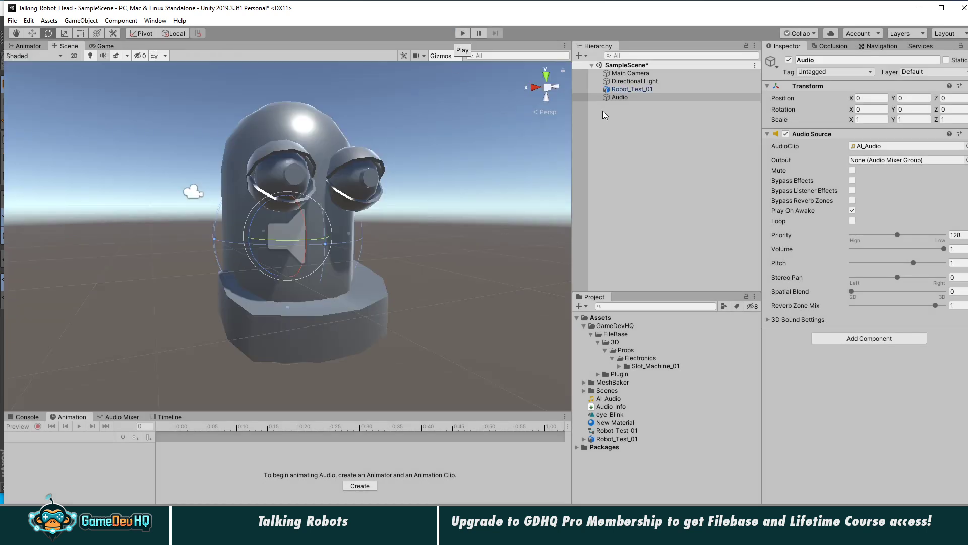
pyautogui.click(630, 73)
pyautogui.scroll(2, 256, 244)
pyautogui.hotkey('ctrl', 'shift', 'f')
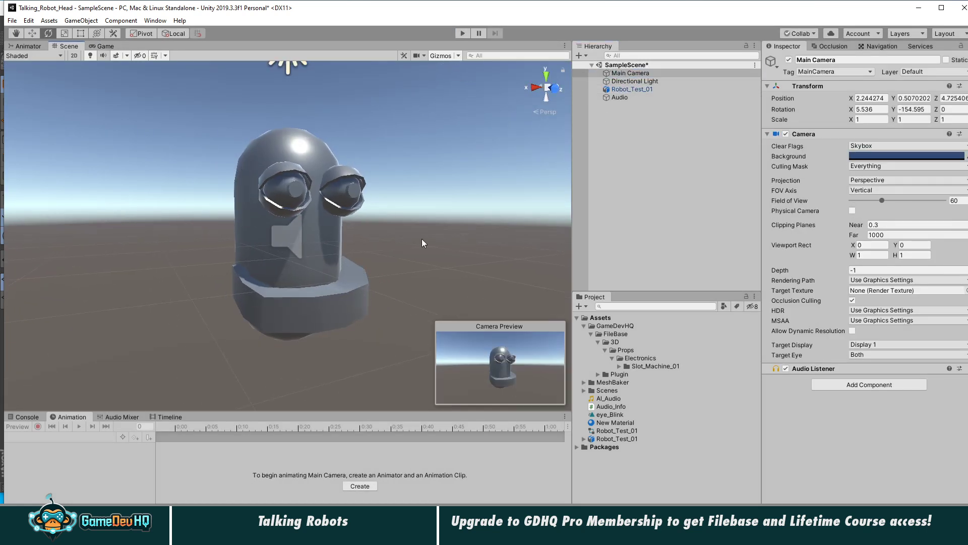
pyautogui.click(461, 36)
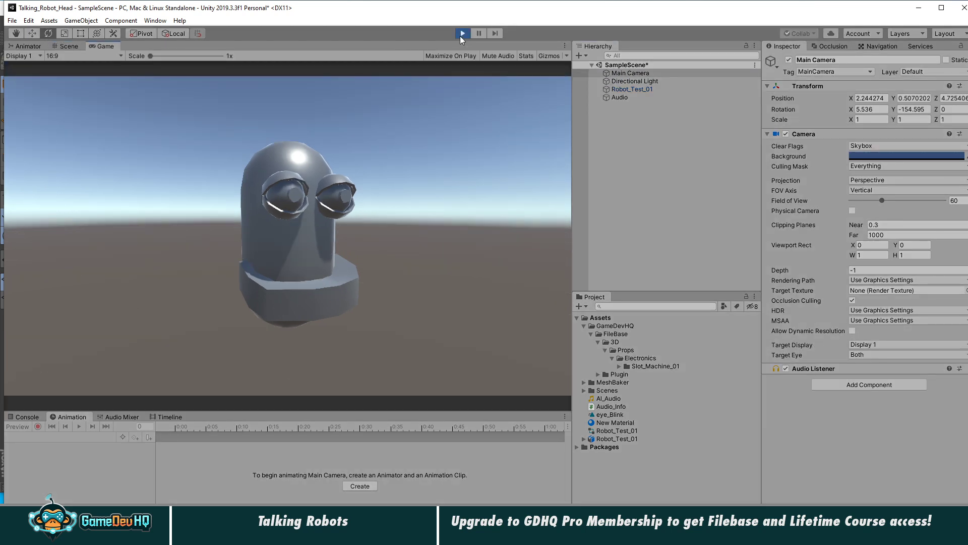
pyautogui.click(462, 33)
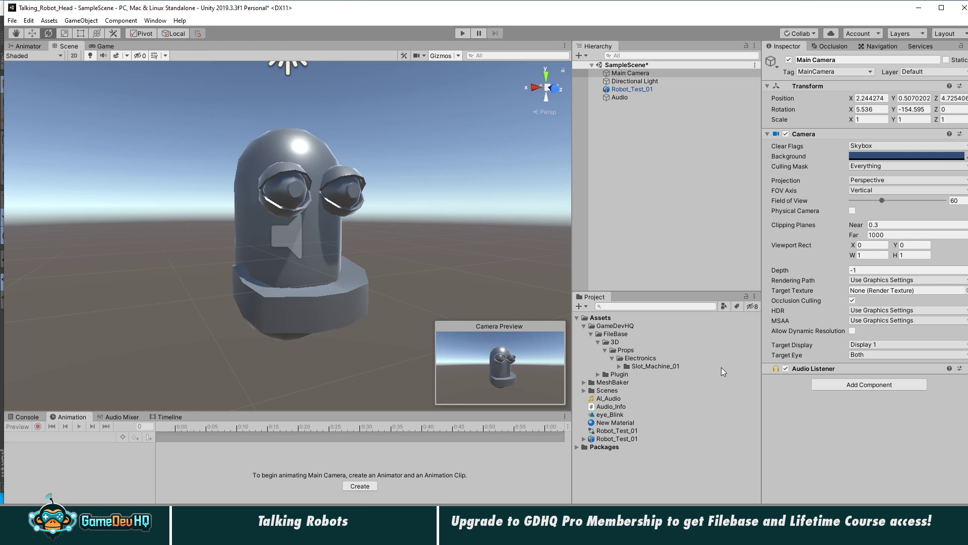
# Attach the Audio_Info script to the Audio object and open the script for editing in Visual Studio.
pyautogui.click(631, 96)
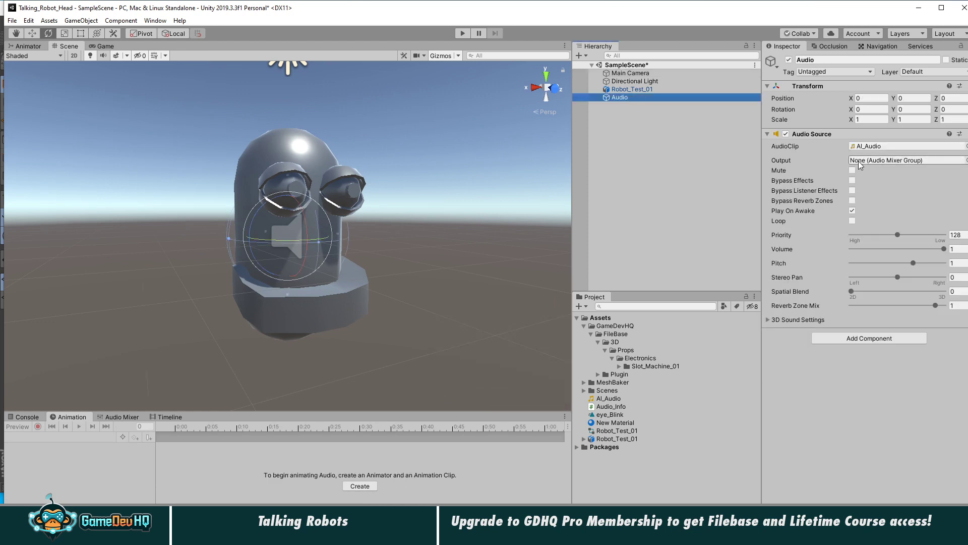
pyautogui.moveTo(612, 406); pyautogui.dragTo(793, 404)
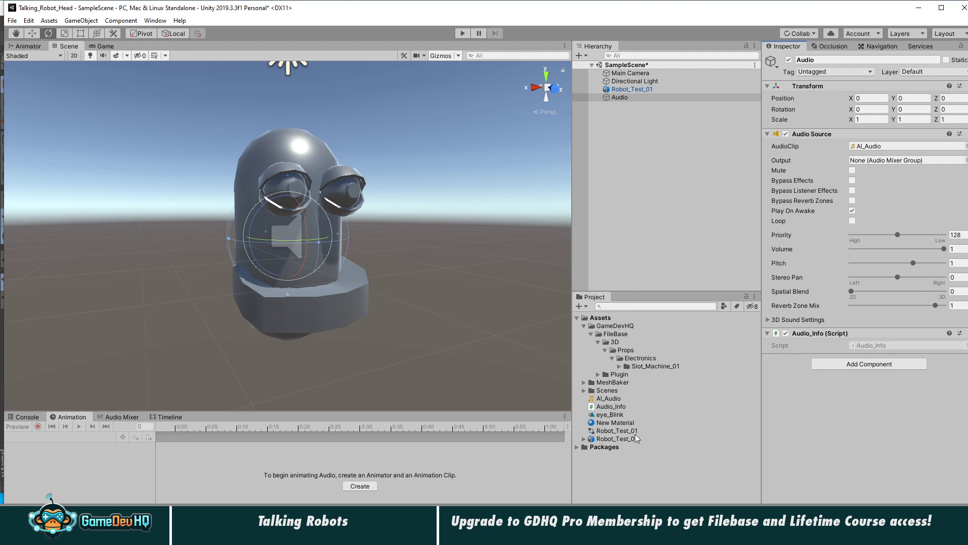
pyautogui.click(609, 407)
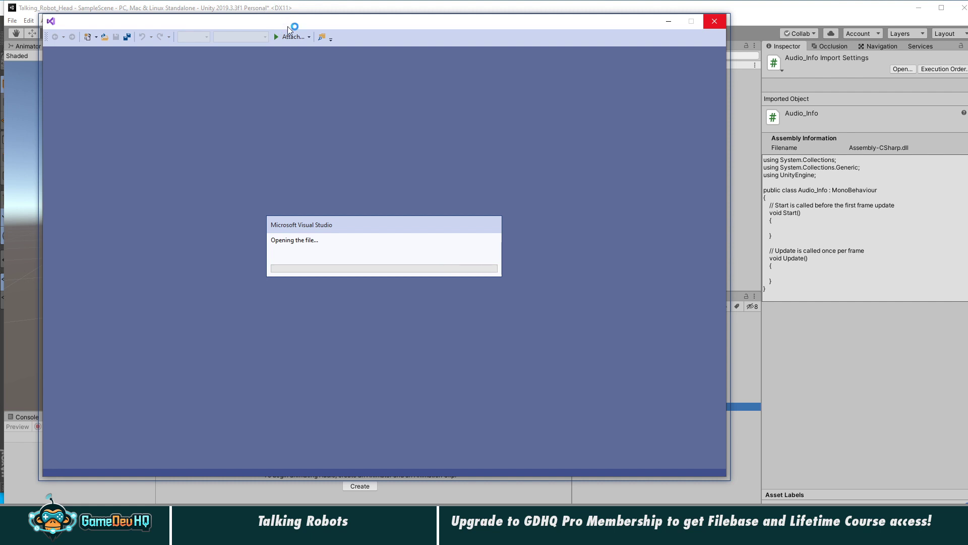
pyautogui.moveTo(287, 27); pyautogui.dragTo(967, 48)
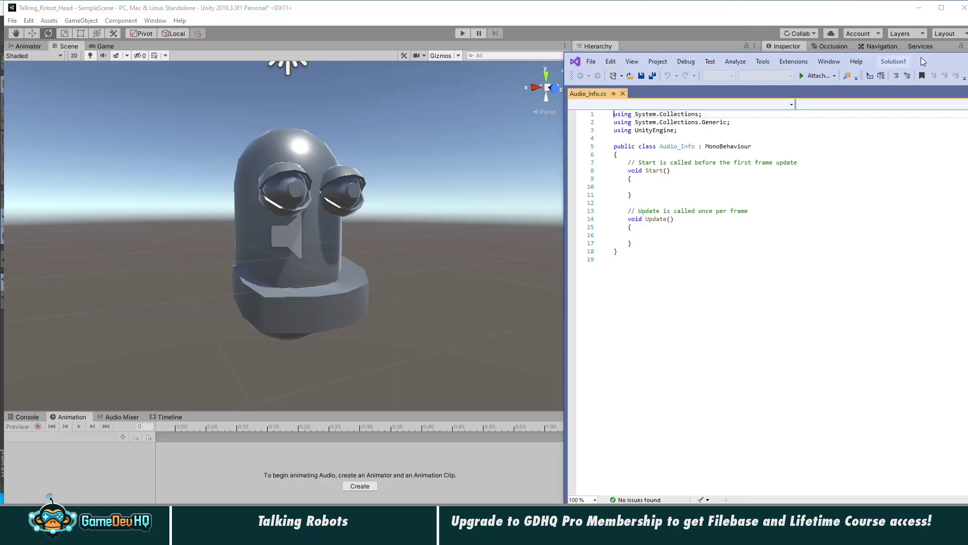
pyautogui.moveTo(921, 56); pyautogui.dragTo(458, 25)
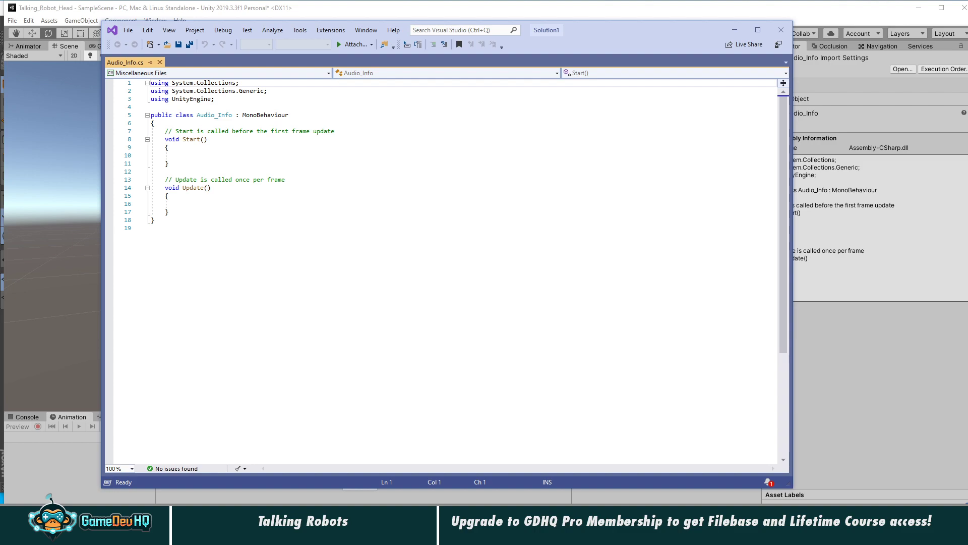
# On the Unity Answers page about current volume level, copy the best answer's class body from the AudioSource declaration through the final closing brace.
pyautogui.moveTo(0, 236); pyautogui.dragTo(475, 58)
pyautogui.scroll(6, 345, 280)
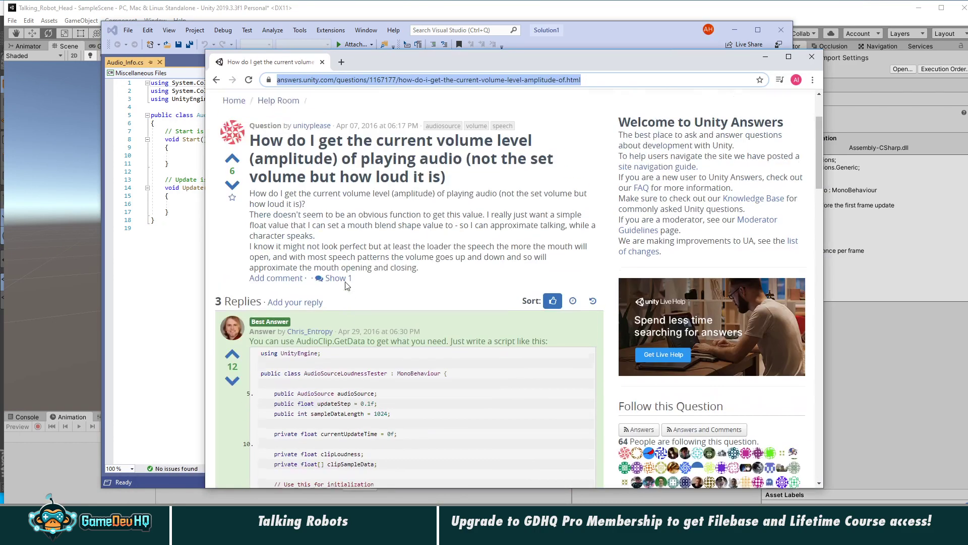
pyautogui.scroll(-3, 346, 283)
pyautogui.scroll(-2, 346, 283)
pyautogui.click(288, 155)
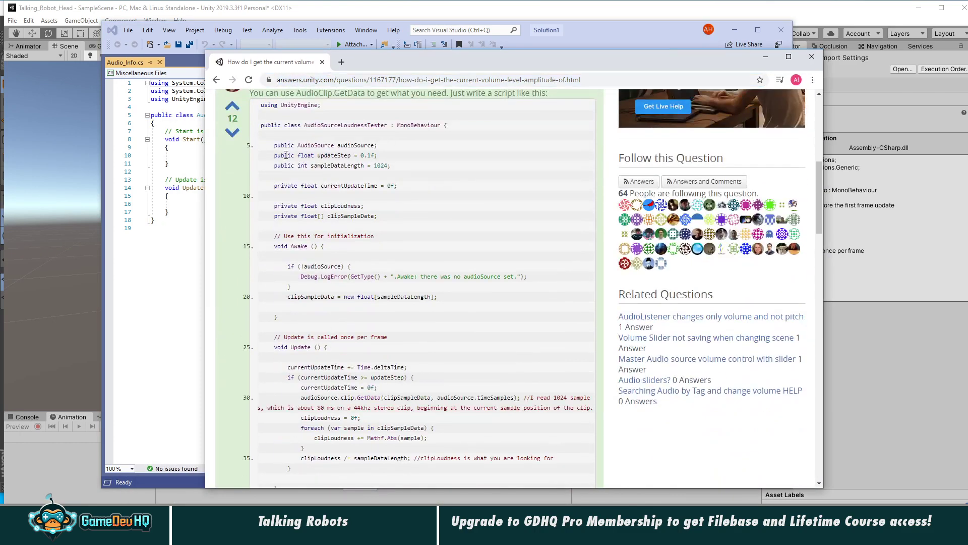
pyautogui.scroll(-1, 288, 227)
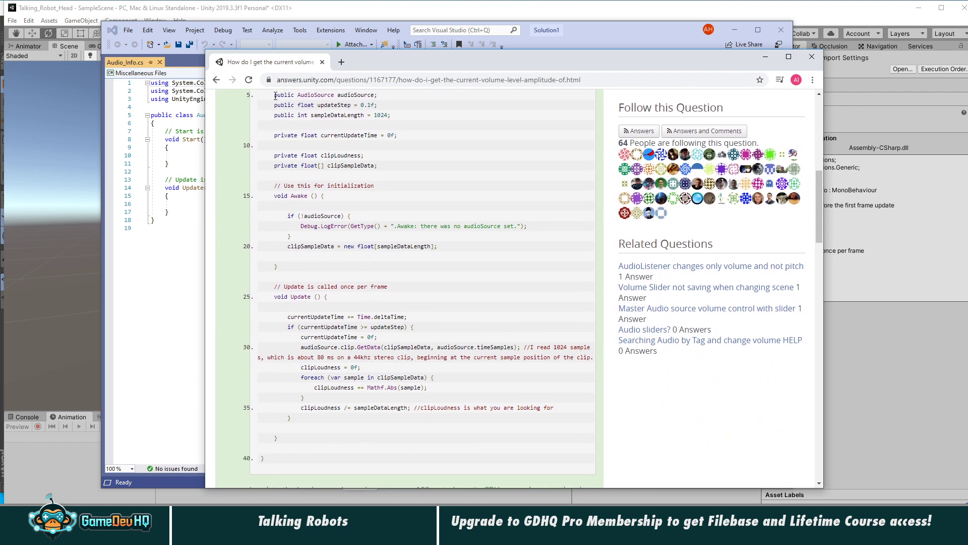
pyautogui.moveTo(275, 96); pyautogui.dragTo(395, 453)
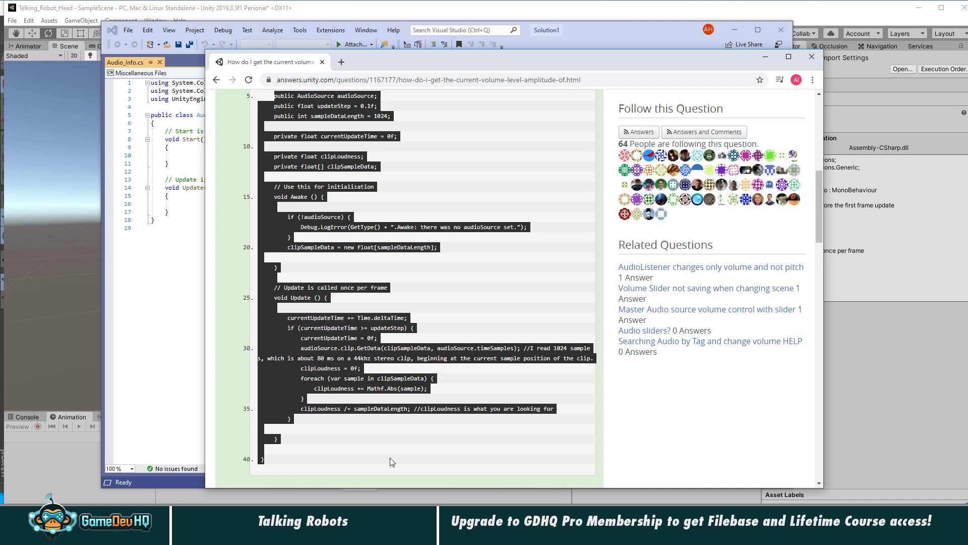
pyautogui.moveTo(383, 56); pyautogui.dragTo(0, 111)
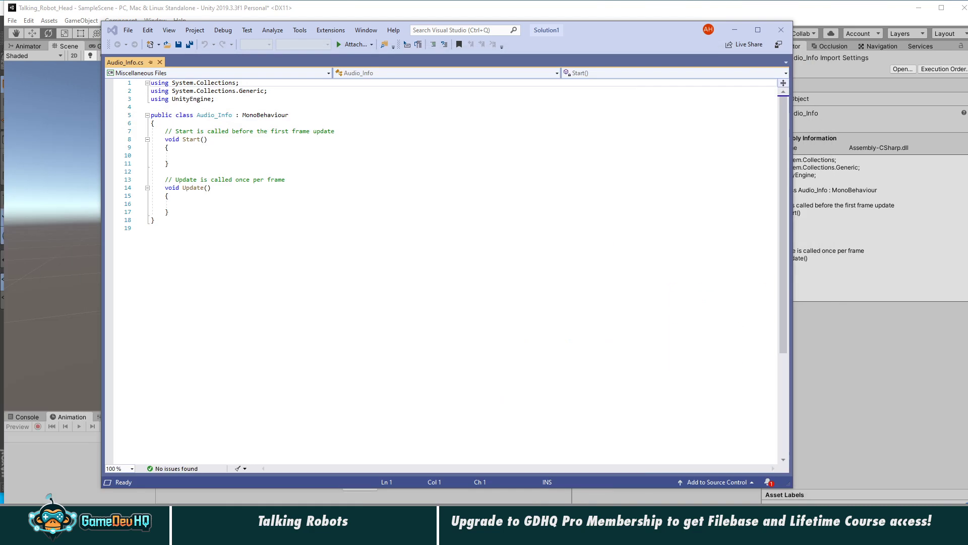
# Replace the default Start and Update methods in Audio_Info with the copied loudness code and save the script.
pyautogui.click(367, 163)
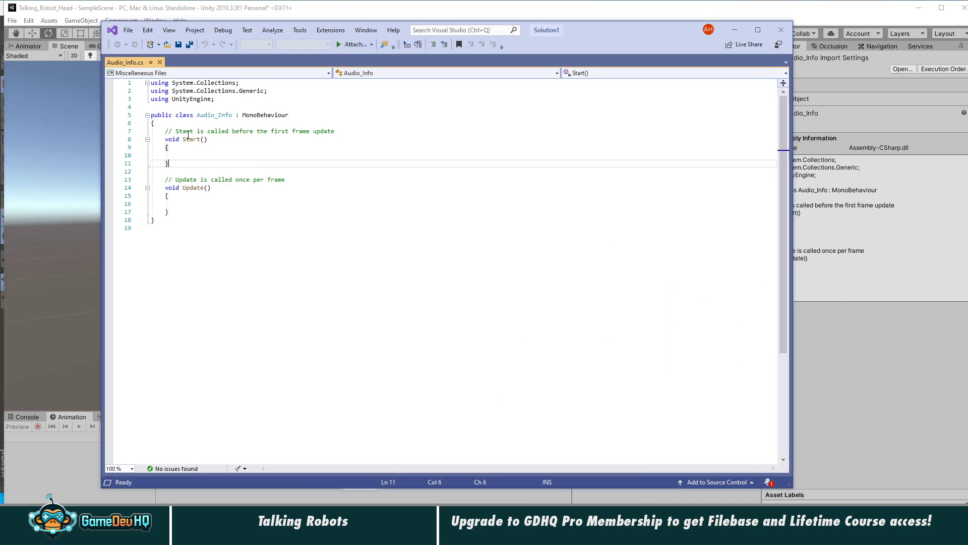
pyautogui.moveTo(166, 132); pyautogui.dragTo(214, 246)
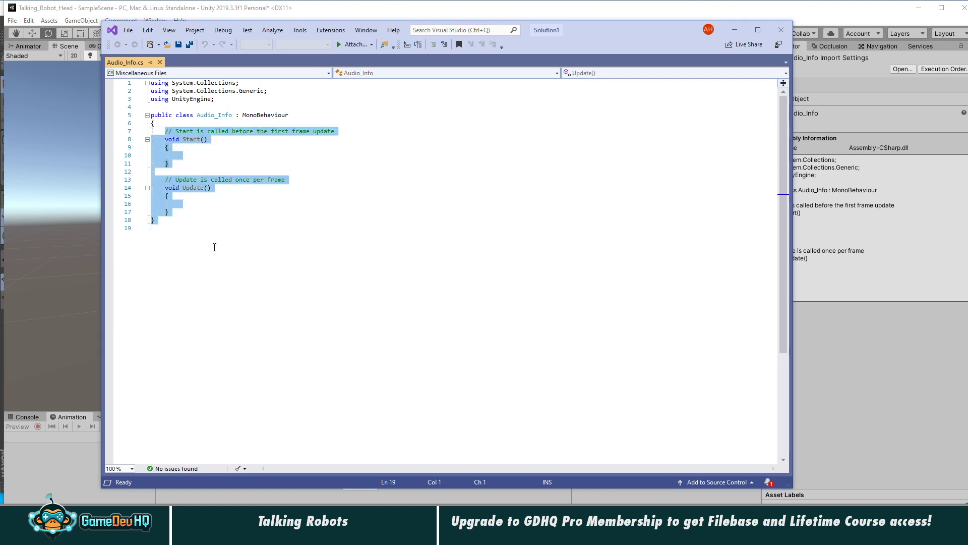
pyautogui.hotkey('ctrl', 'v')
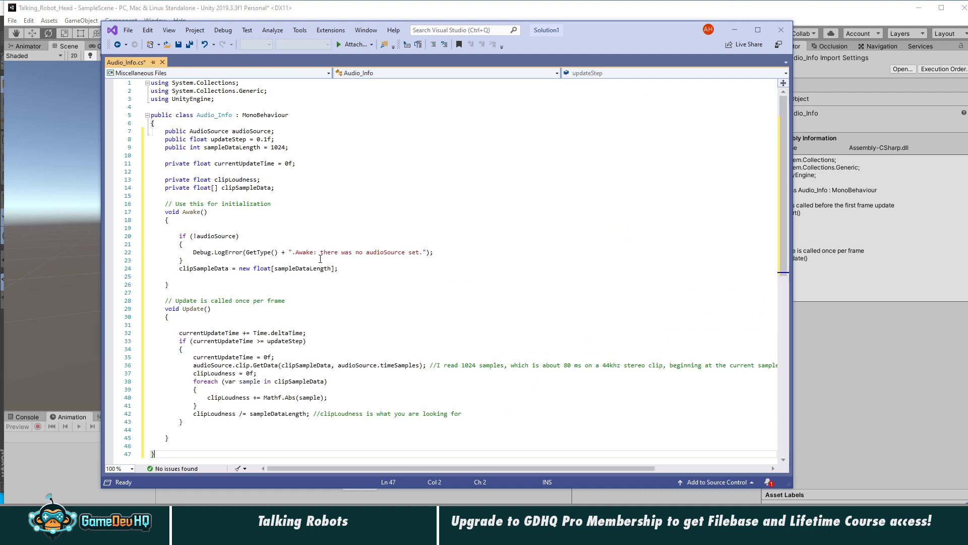
pyautogui.hotkey('ctrl', 's')
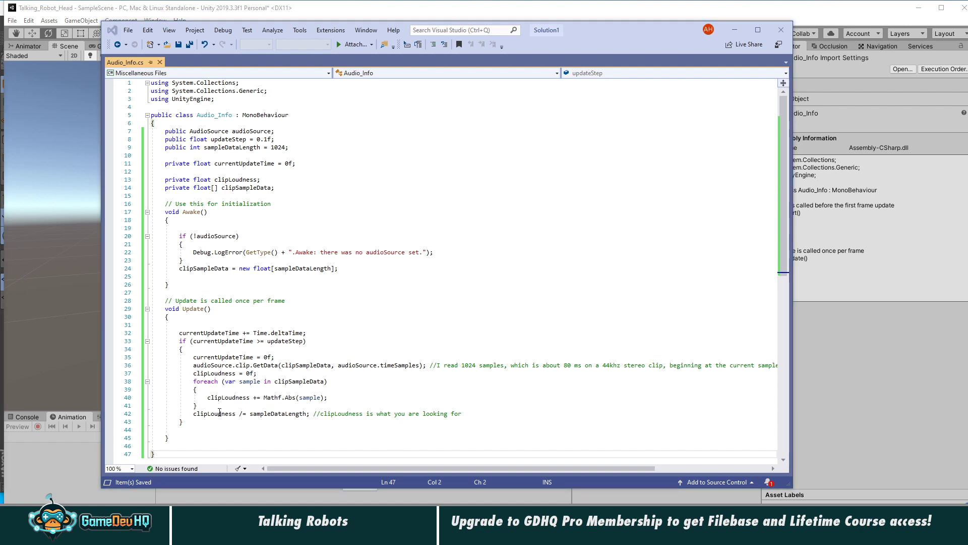
# Add the line debug.log(clipLoudness); below the clipLoudness division in Update and save the script.
pyautogui.click(472, 415)
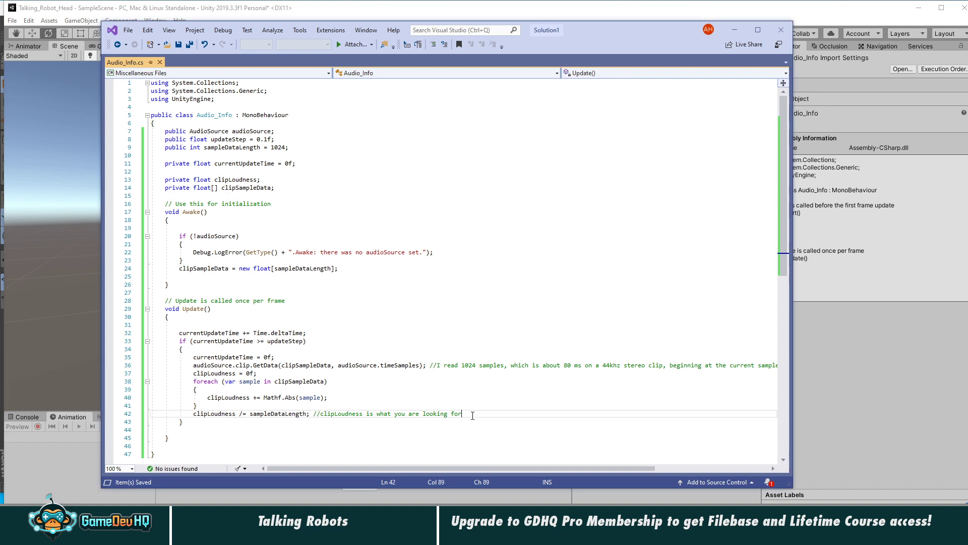
pyautogui.press('Return')
pyautogui.press('Return')
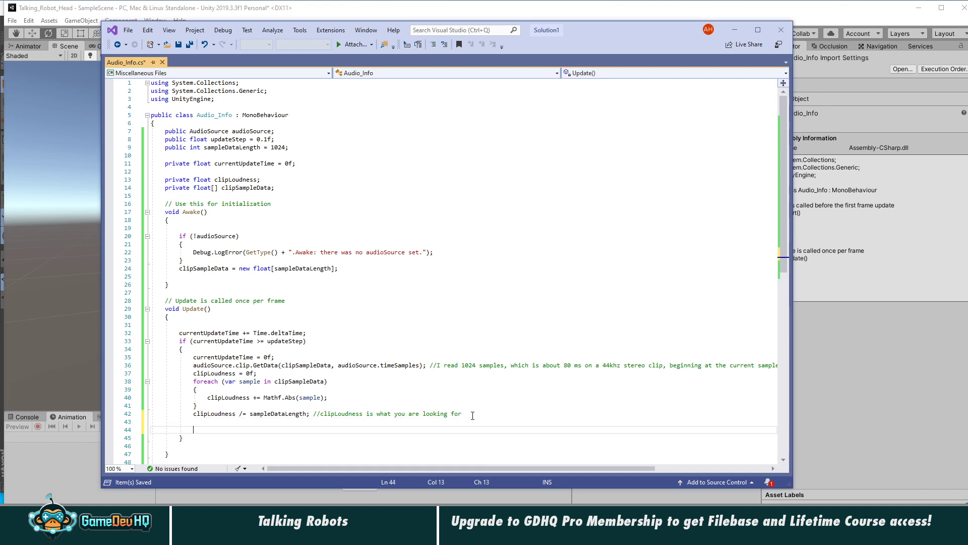
pyautogui.write('debug.log("')
pyautogui.press('Down')
pyautogui.press('Down')
pyautogui.press('Left')
pyautogui.press('Left')
pyautogui.press('Left')
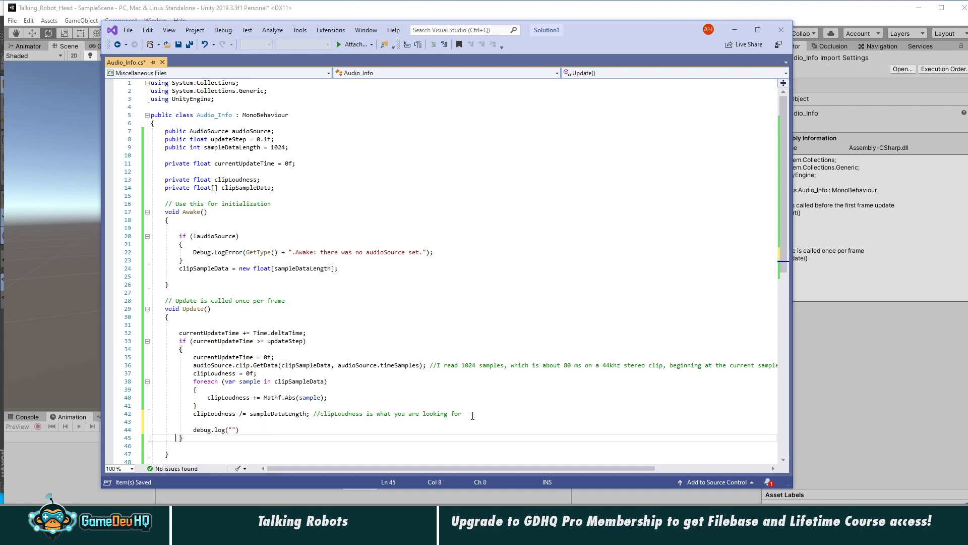
pyautogui.press('Left')
pyautogui.press('Left')
pyautogui.press('Left')
pyautogui.click(240, 430)
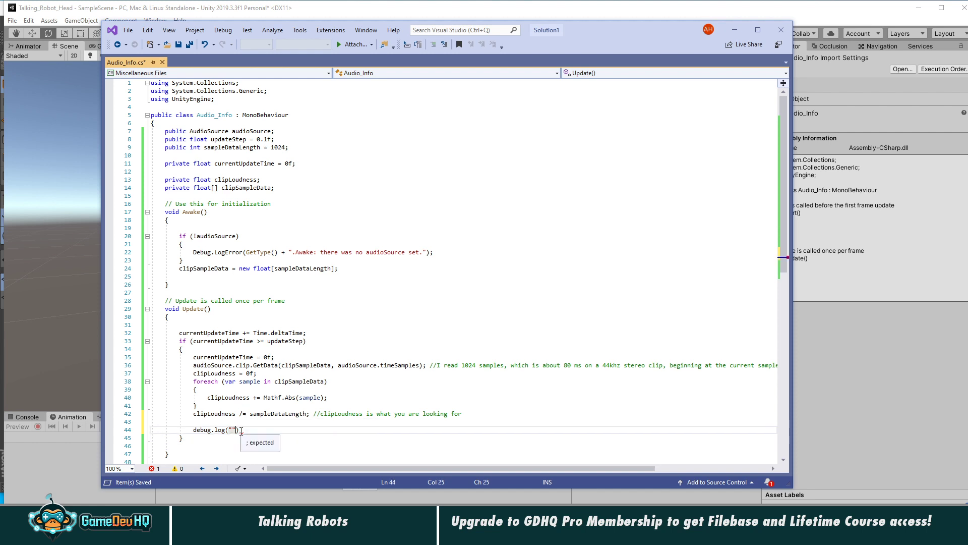
pyautogui.press('BackSpace')
pyautogui.press('BackSpace')
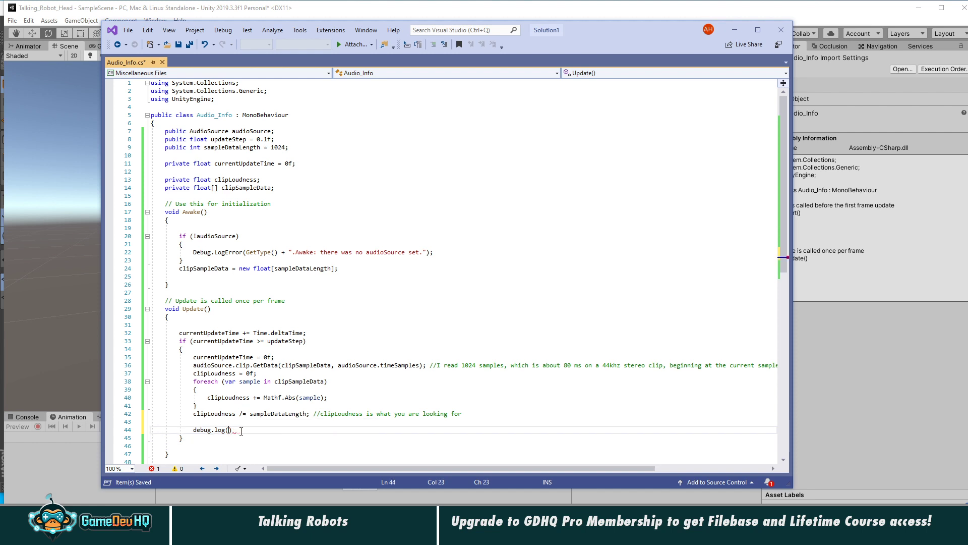
pyautogui.write('clip')
pyautogui.press('Tab')
pyautogui.write(');')
pyautogui.hotkey('ctrl', 's')
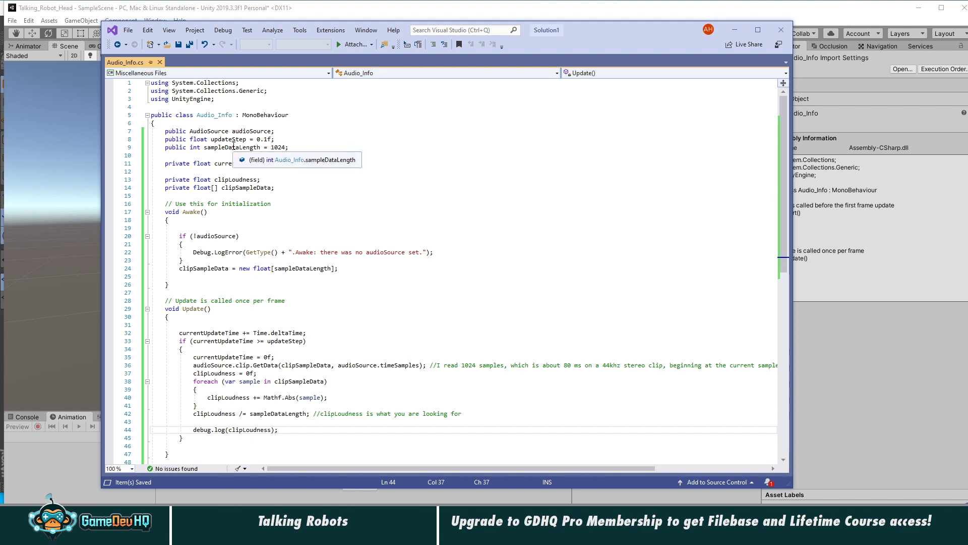
# Return to Unity and inspect the Audio_Info script component on the Audio object.
pyautogui.moveTo(610, 32); pyautogui.dragTo(0, 131)
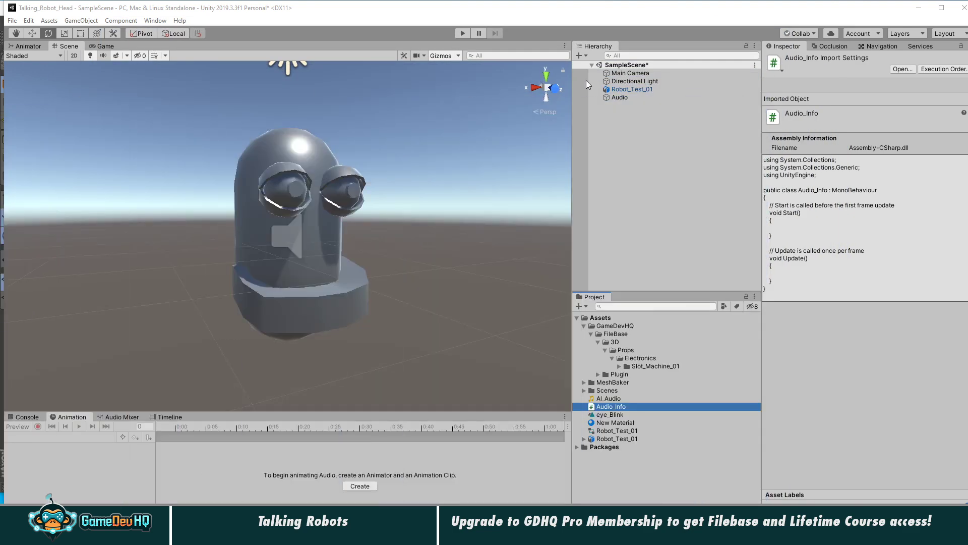
pyautogui.click(624, 98)
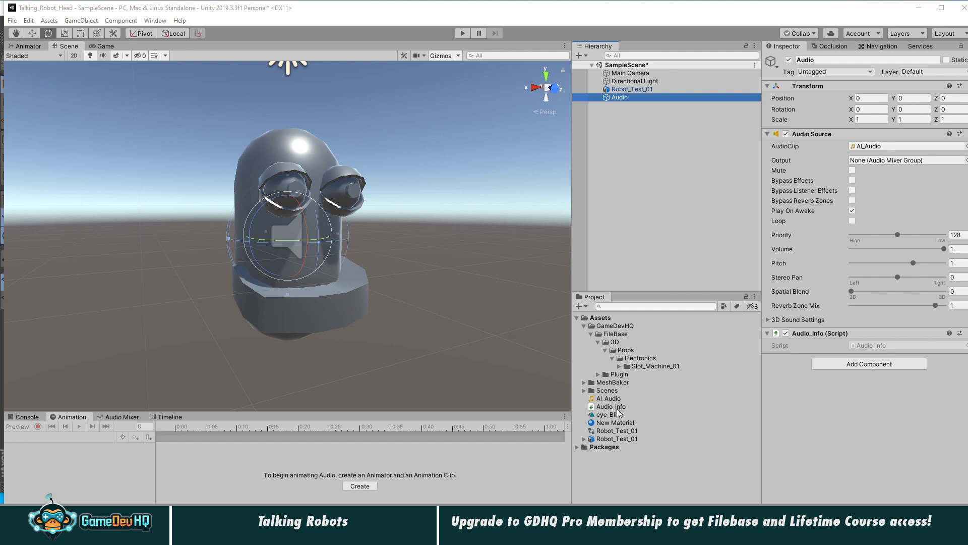
pyautogui.click(925, 407)
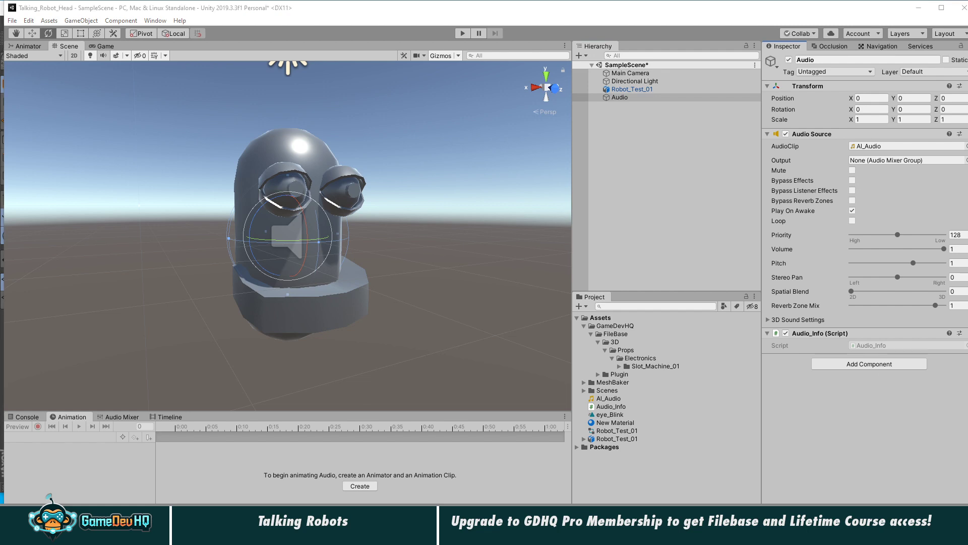
# Bring the code editor back, remove the debug.log(clipLoudness); line from Update, and save the script.
pyautogui.moveTo(0, 101); pyautogui.dragTo(694, 26)
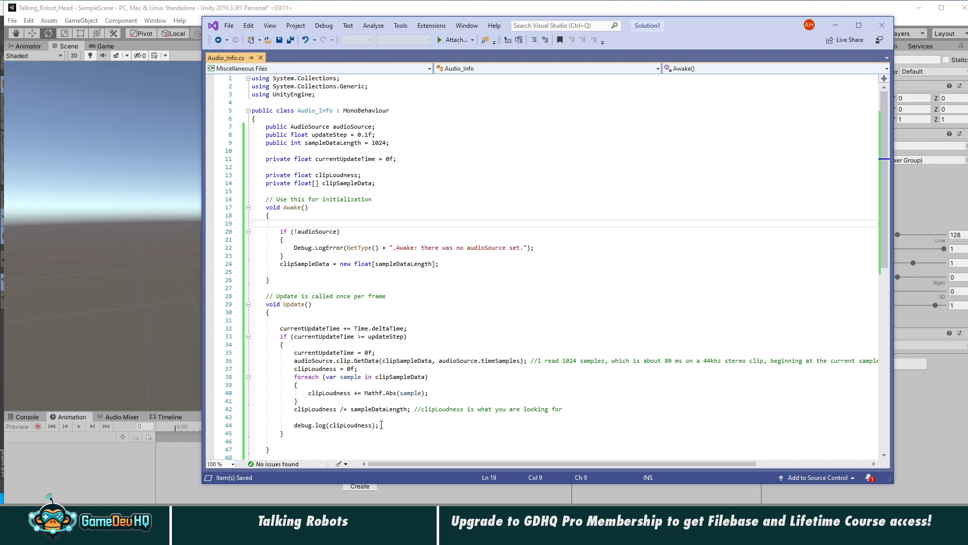
pyautogui.moveTo(381, 425); pyautogui.dragTo(295, 425)
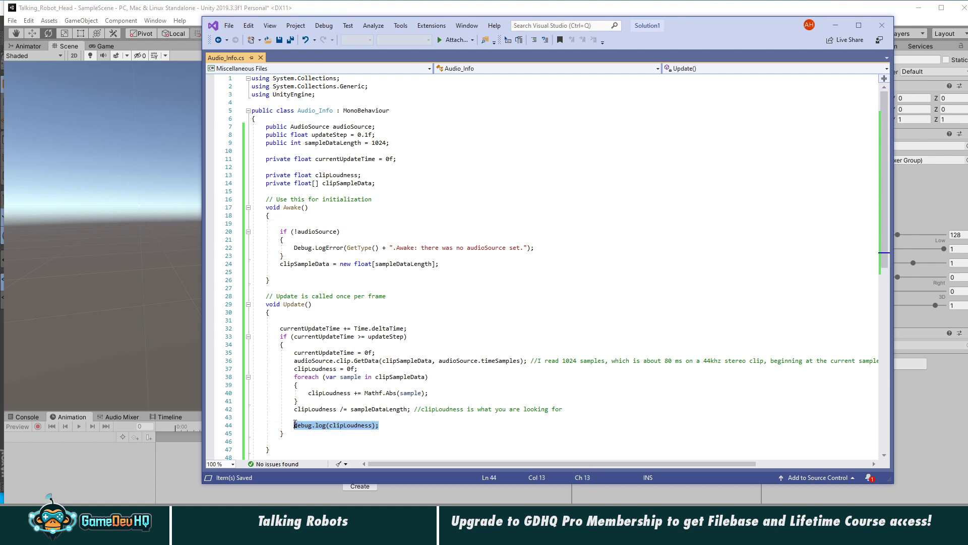
pyautogui.press('Delete')
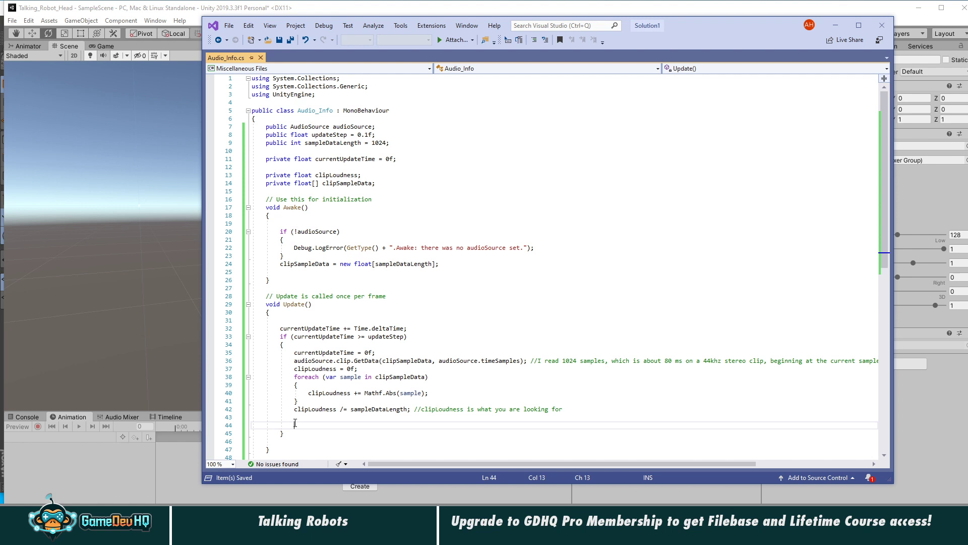
# In Unity, assign the Audio object's own Audio Source component to the Audio_Info script's Audio Source reference.
pyautogui.click(142, 485)
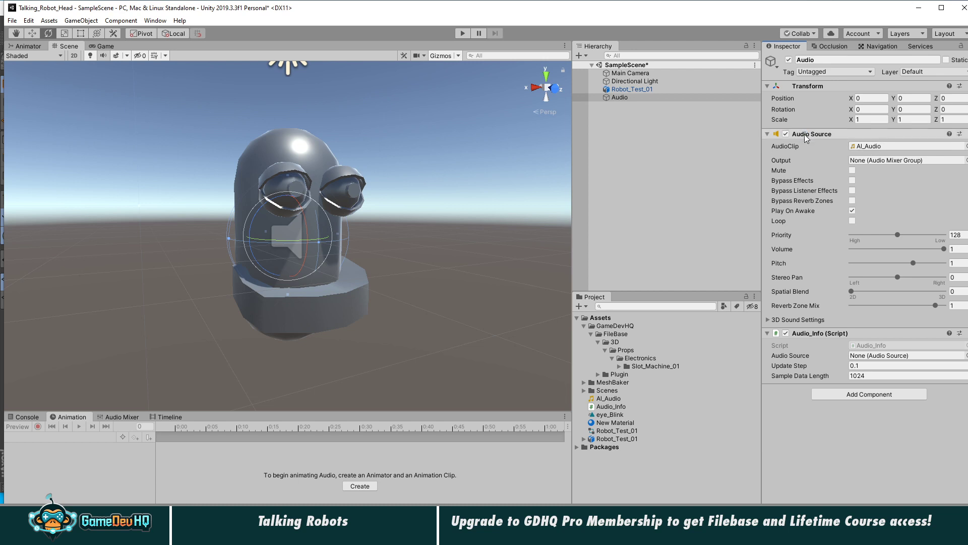
pyautogui.moveTo(804, 135); pyautogui.dragTo(868, 360)
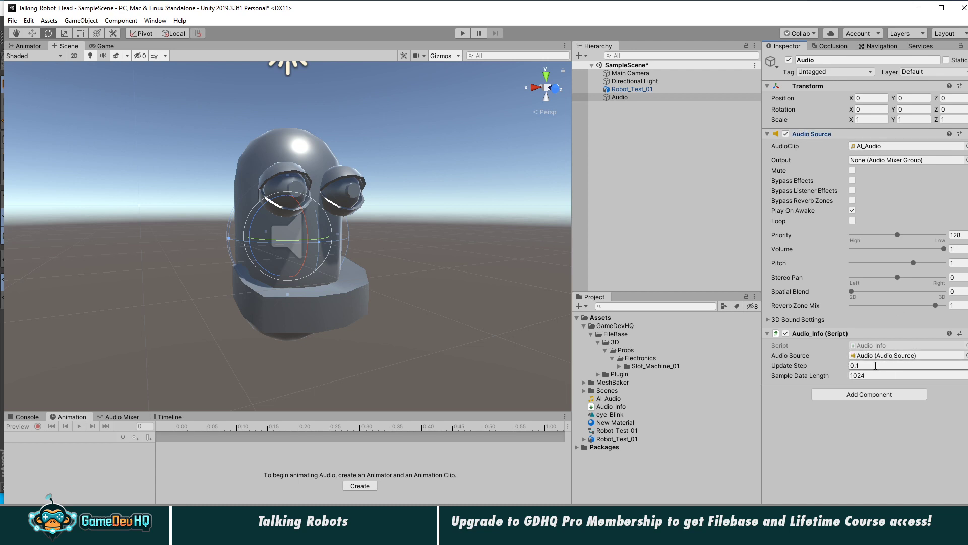
# Switch to the code editor and write debug.log(clipLoudness); below the clipLoudness division in Update.
pyautogui.hotkey('alt', 'Tab')
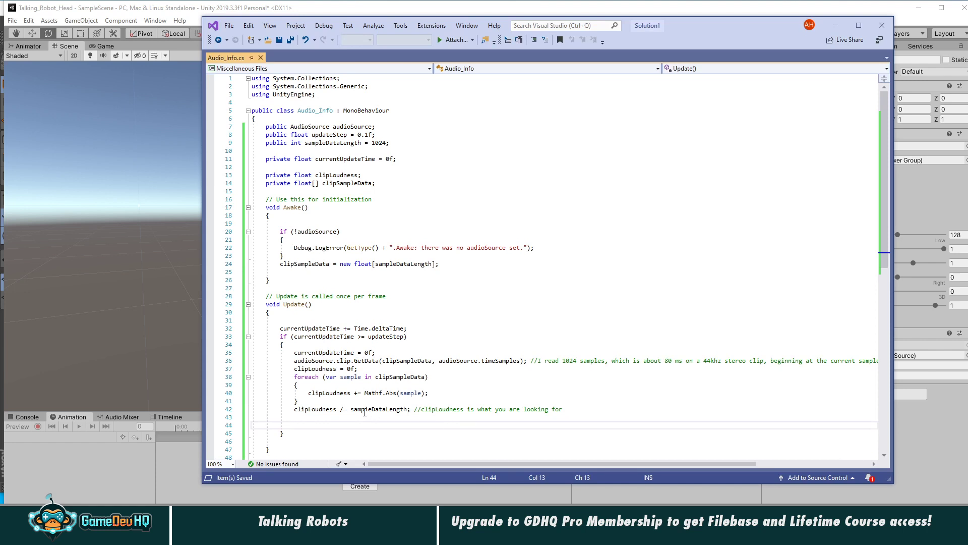
pyautogui.scroll(-3, 344, 394)
pyautogui.write('deb')
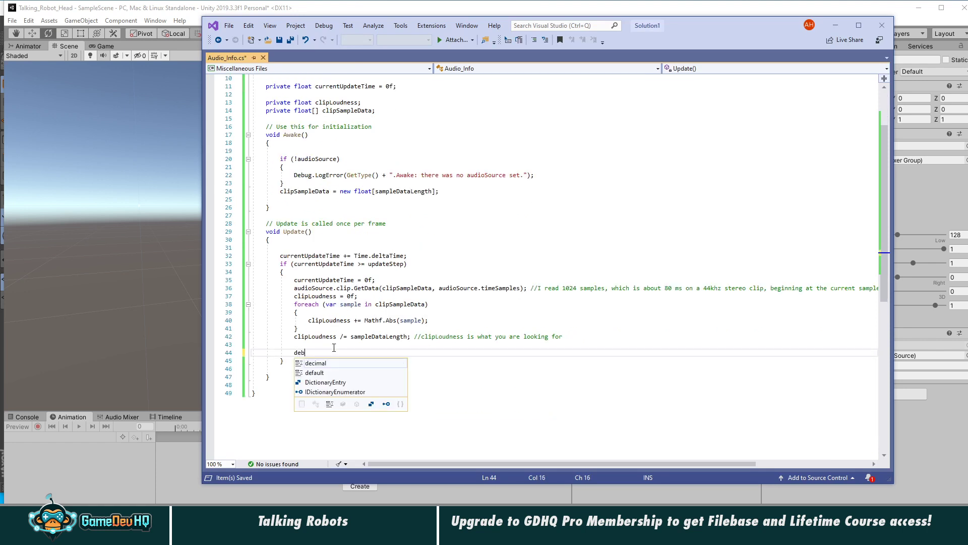
pyautogui.write('ug.log(')
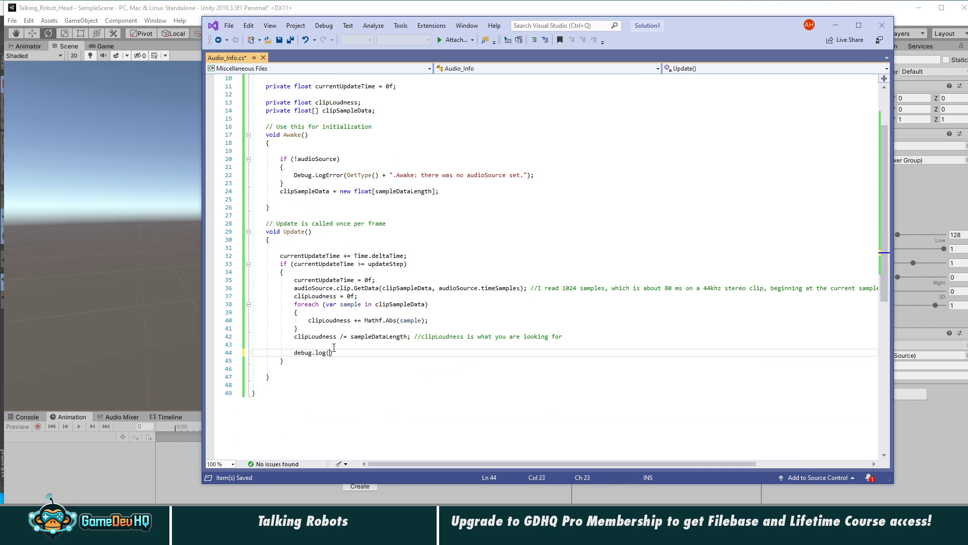
pyautogui.write('clipLoudness)')
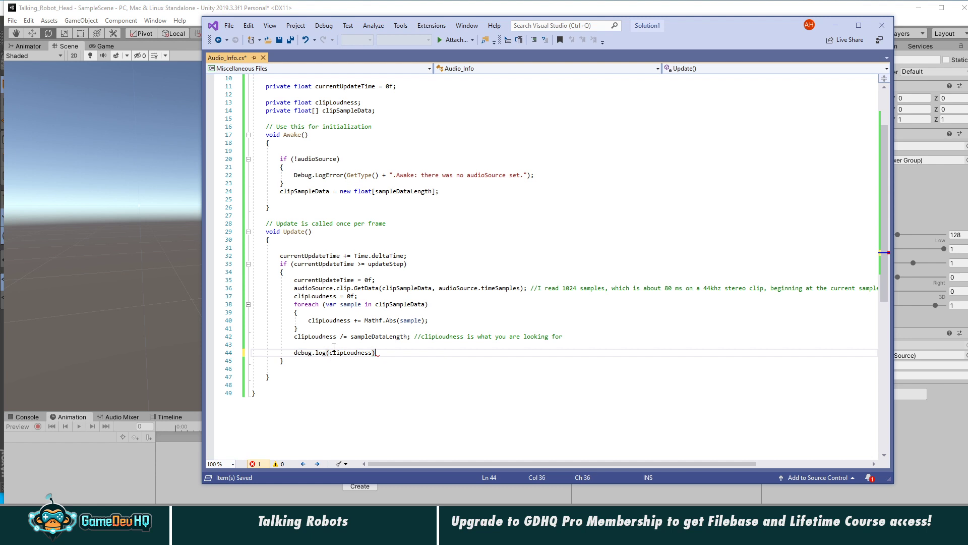
pyautogui.write(';')
# Capitalise the D of Debug in the new logging line, save the script, and switch back to Unity.
pyautogui.press('Left')
pyautogui.press('Left')
pyautogui.press('Left')
pyautogui.press('Left')
pyautogui.press('Left')
pyautogui.press('Left')
pyautogui.press('Left')
pyautogui.press('Left')
pyautogui.press('Left')
pyautogui.press('Left')
pyautogui.press('Left')
pyautogui.press('Left')
pyautogui.press('BackSpace')
pyautogui.write('D')
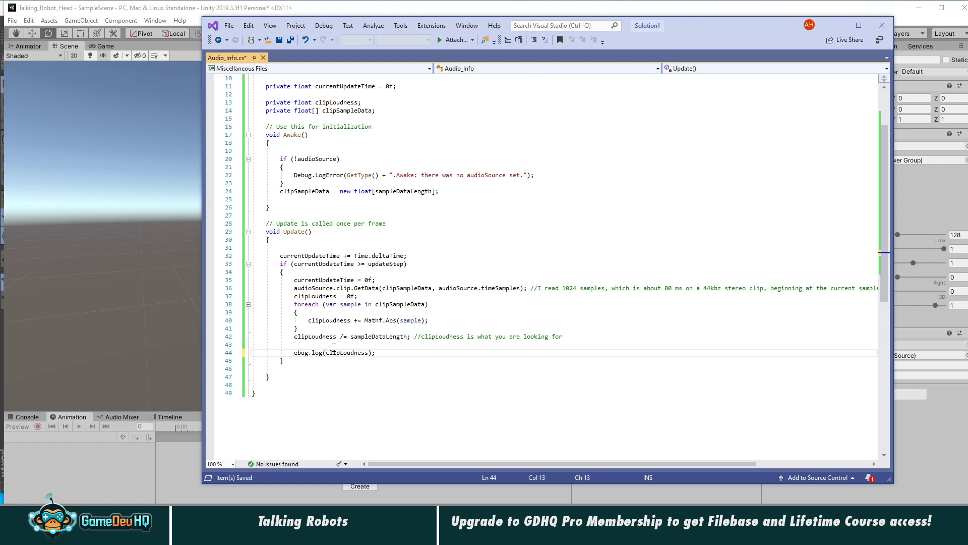
pyautogui.press('Right')
pyautogui.press('Delete')
pyautogui.write('L')
pyautogui.hotkey('ctrl', 's')
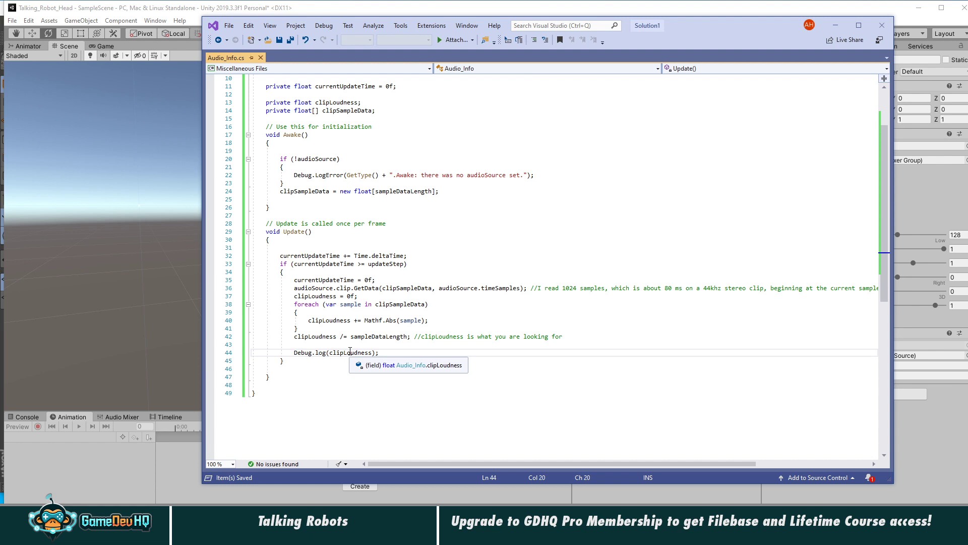
pyautogui.click(925, 440)
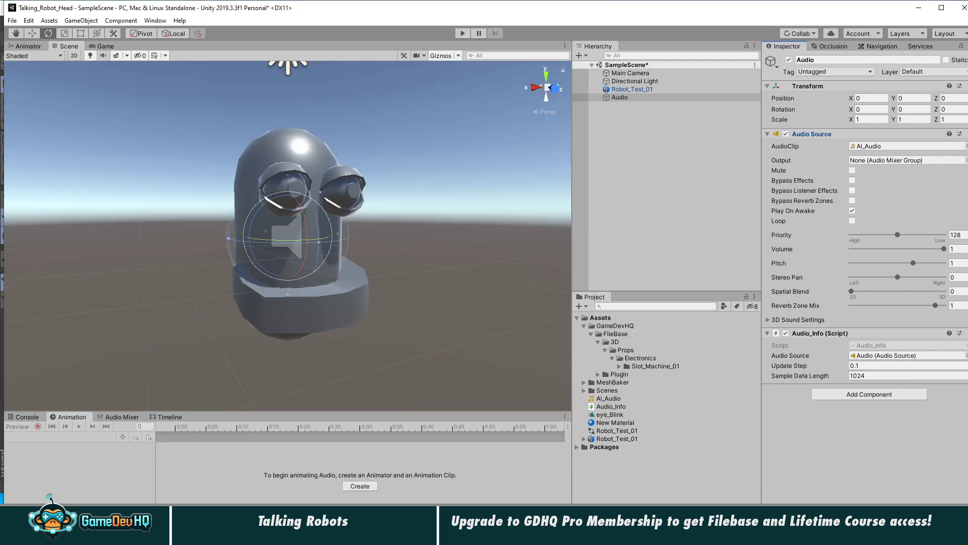
# In the code editor, correct the logging call to Debug.Log(clipLoudness);, save the script, and go back to Unity.
pyautogui.hotkey('alt', 'Tab')
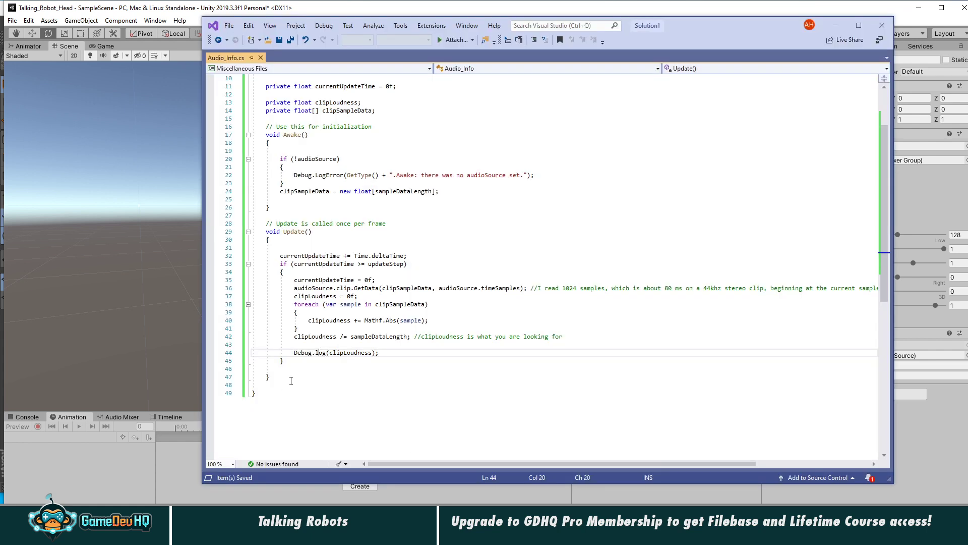
pyautogui.press('BackSpace')
pyautogui.write('L')
pyautogui.hotkey('ctrl', 's')
pyautogui.click(797, 499)
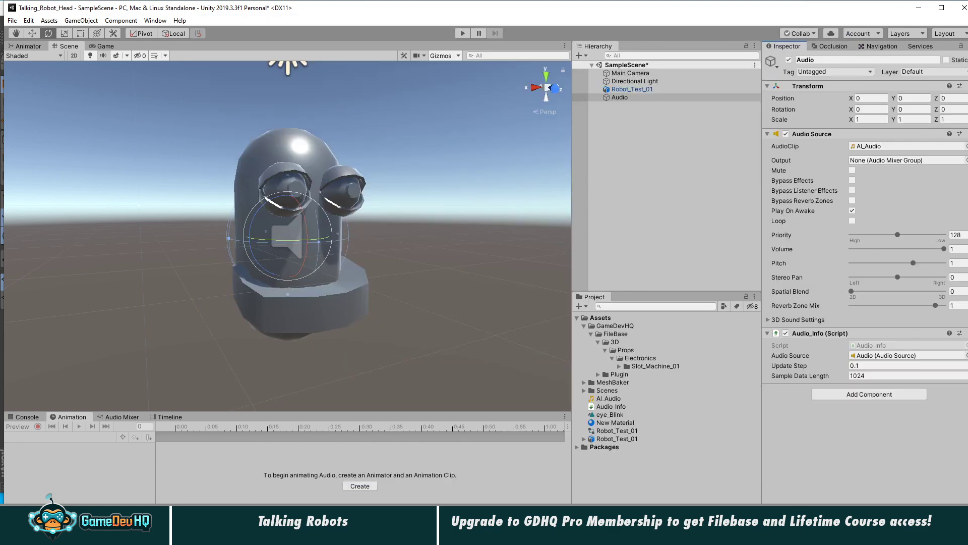
# Close the code editor, reopen the Audio_Info script from the project assets to check its Update code, and return to Unity.
pyautogui.click(524, 534)
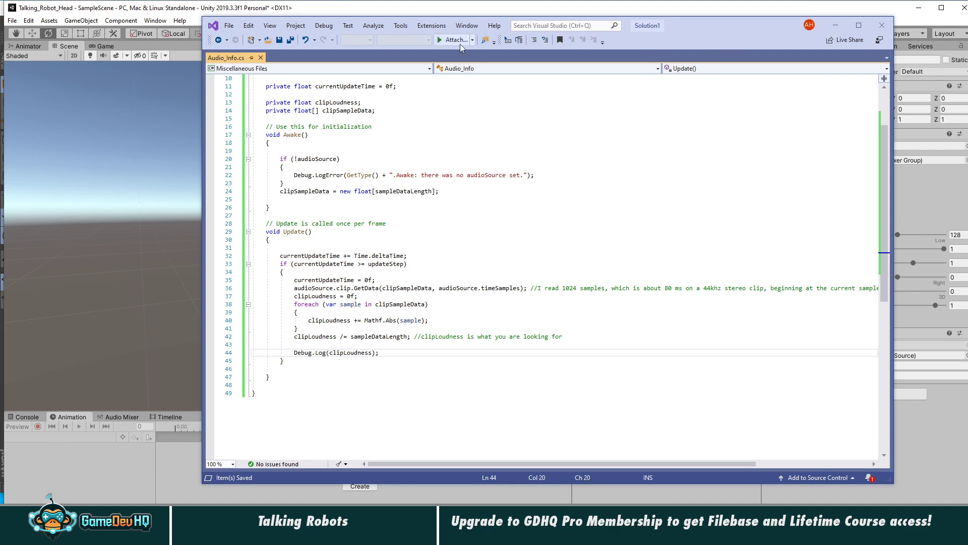
pyautogui.click(880, 27)
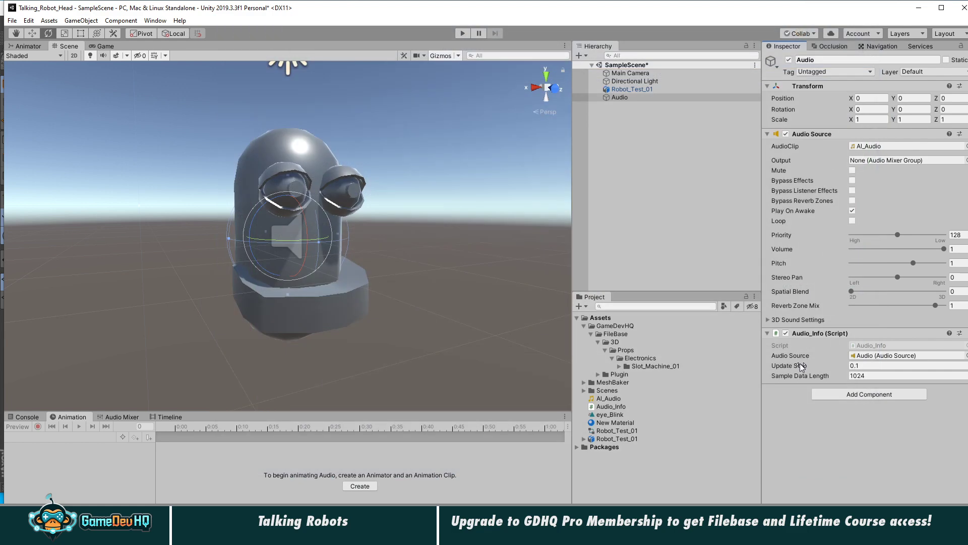
pyautogui.click(610, 406)
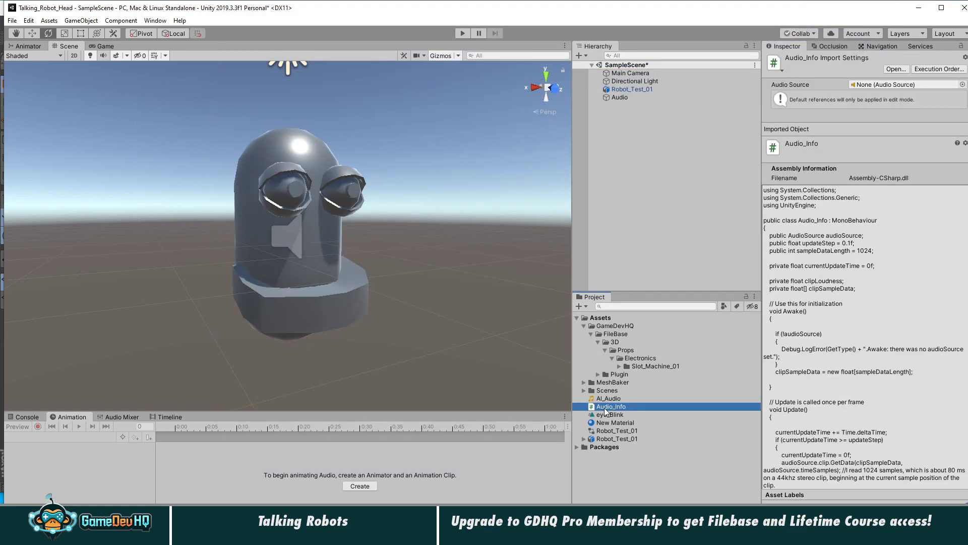
pyautogui.doubleClick(611, 406)
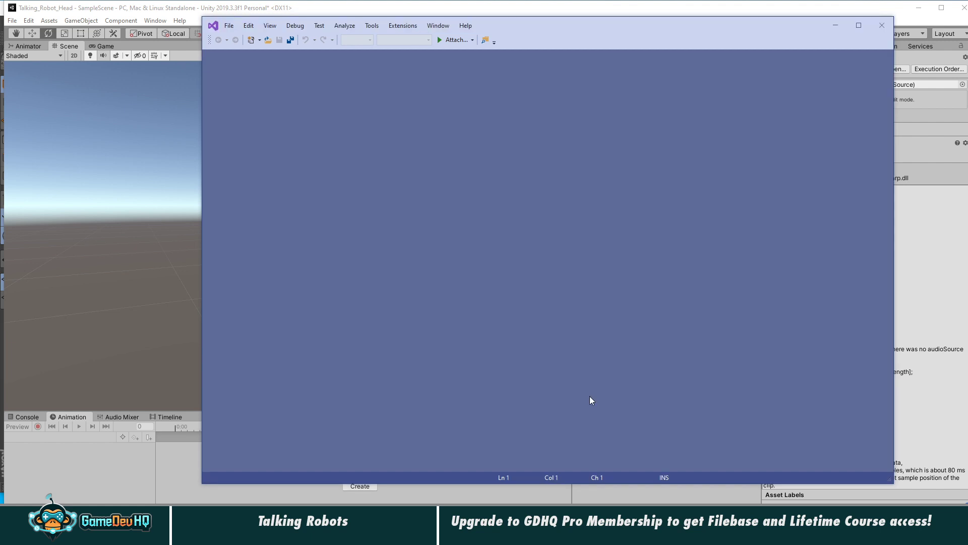
pyautogui.scroll(-3, 419, 329)
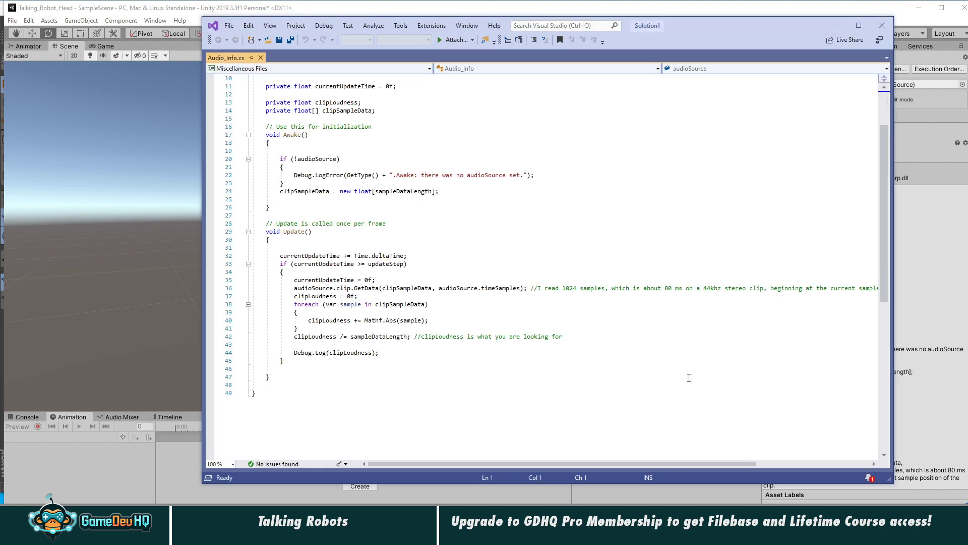
pyautogui.click(951, 421)
pyautogui.click(628, 230)
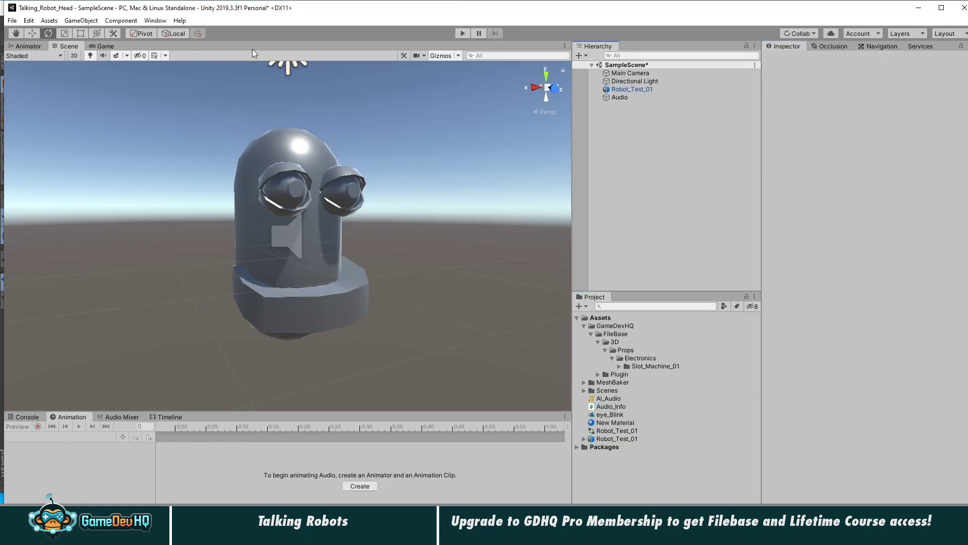
# Play the scene with the console shown and collapse identical log messages.
pyautogui.click(459, 34)
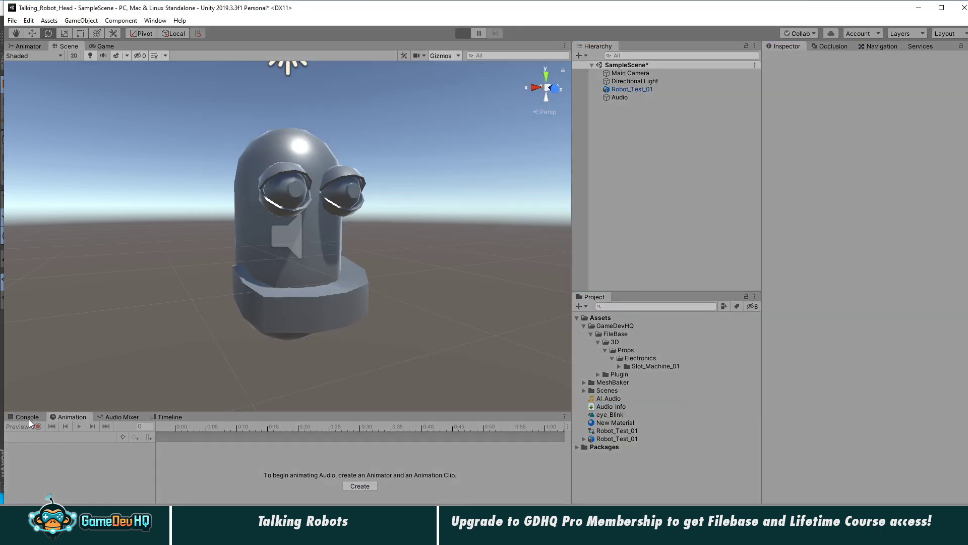
pyautogui.click(31, 417)
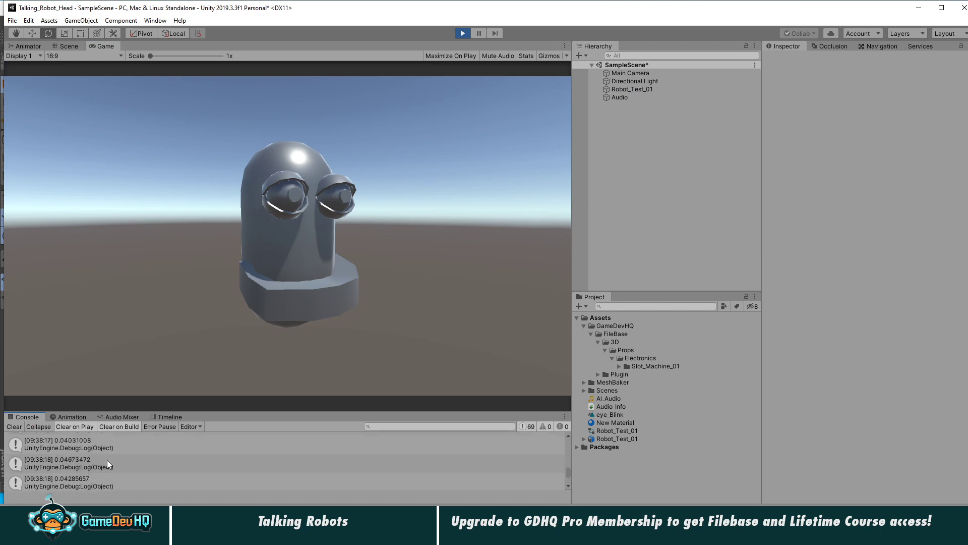
pyautogui.click(526, 427)
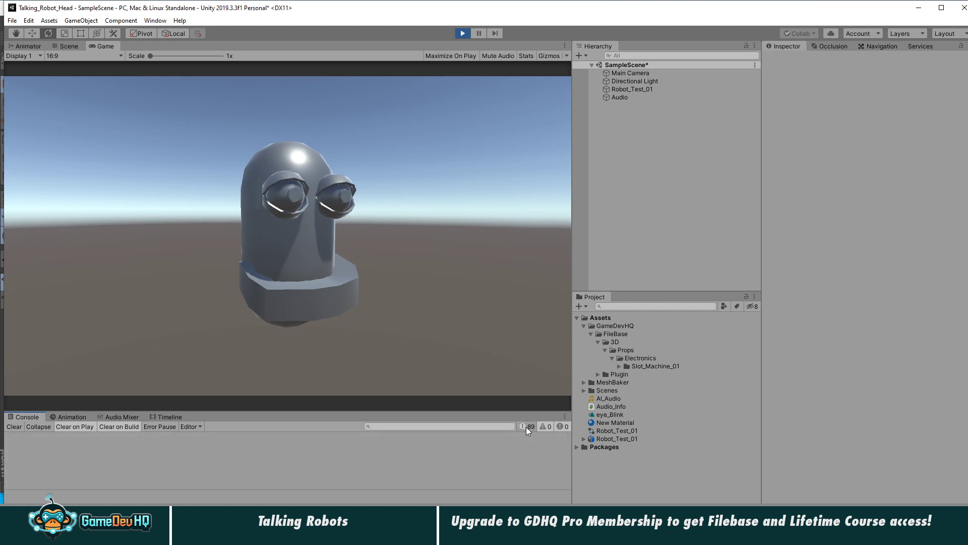
pyautogui.click(525, 427)
pyautogui.click(36, 427)
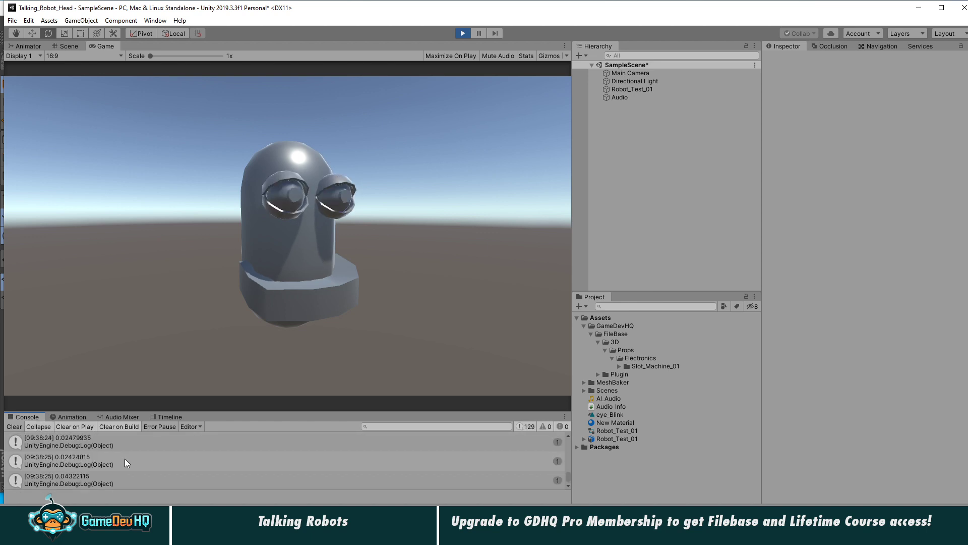
# Examine the logged clipLoudness values back to the earliest entries and stop playing the scene.
pyautogui.scroll(3, 144, 464)
pyautogui.scroll(10, 144, 465)
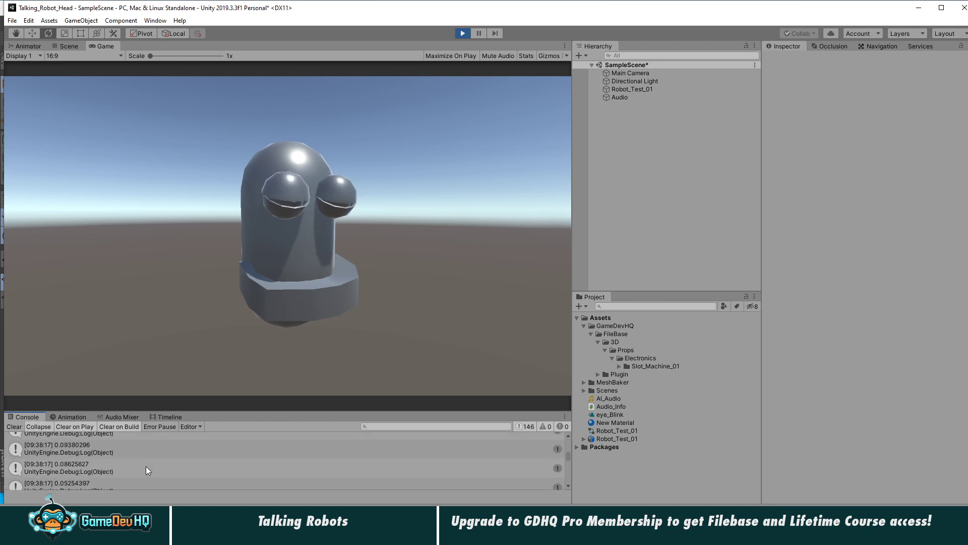
pyautogui.click(463, 34)
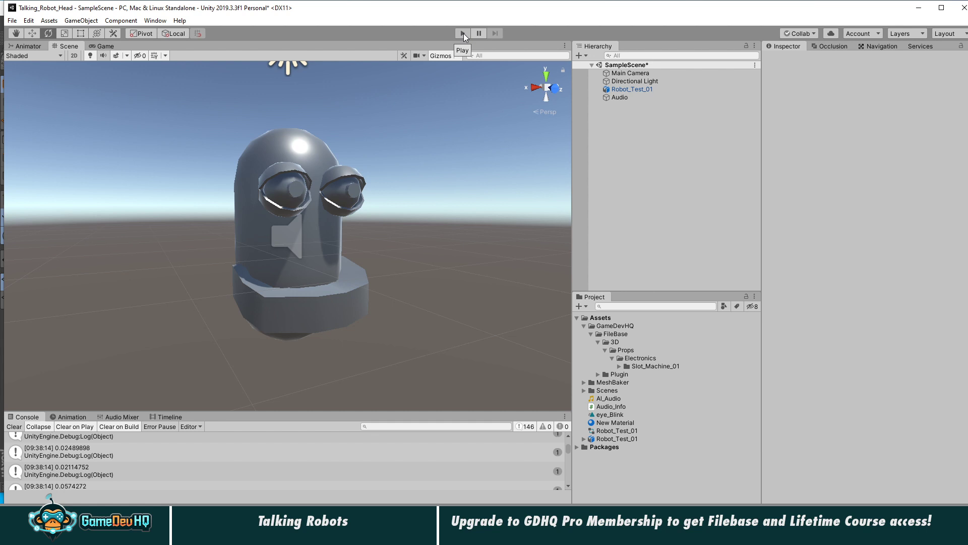
pyautogui.scroll(5, 101, 462)
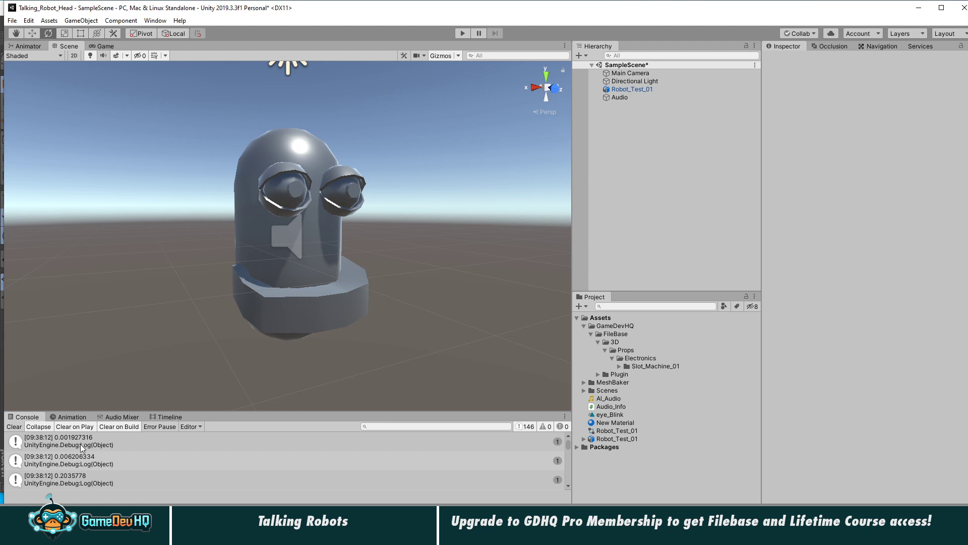
# Create a C# script named Robot_Mouth in the project assets and attach it to the Robot_Test_01 object.
pyautogui.click(640, 90)
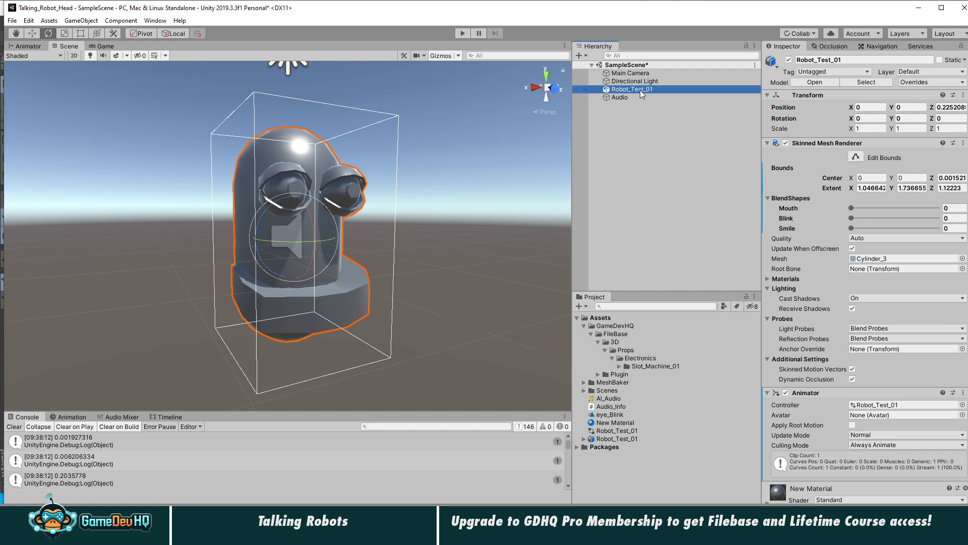
pyautogui.click(767, 143)
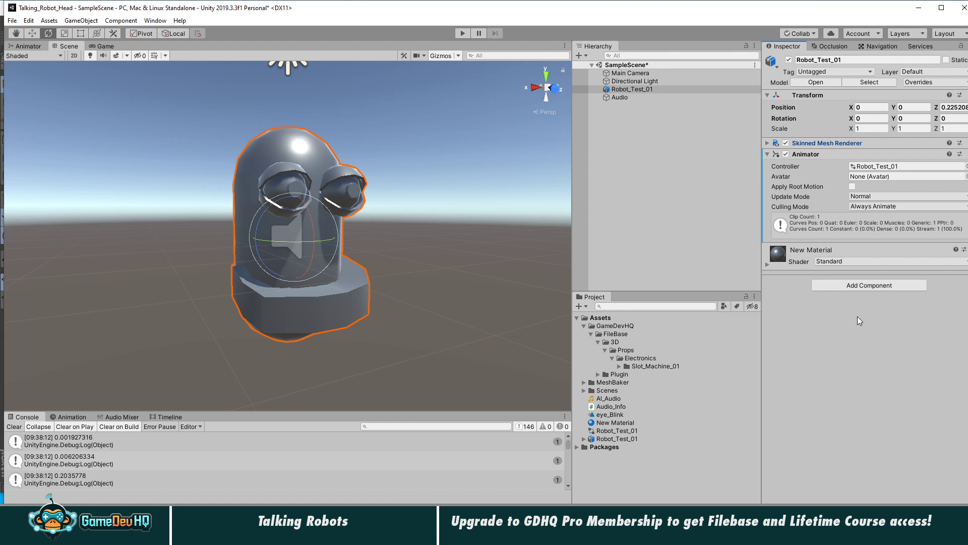
pyautogui.click(579, 306)
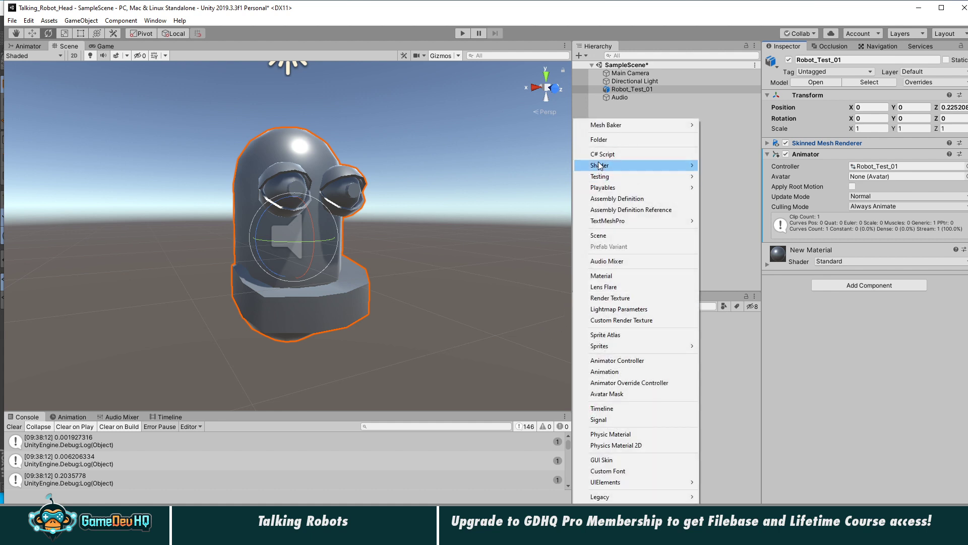
pyautogui.click(605, 154)
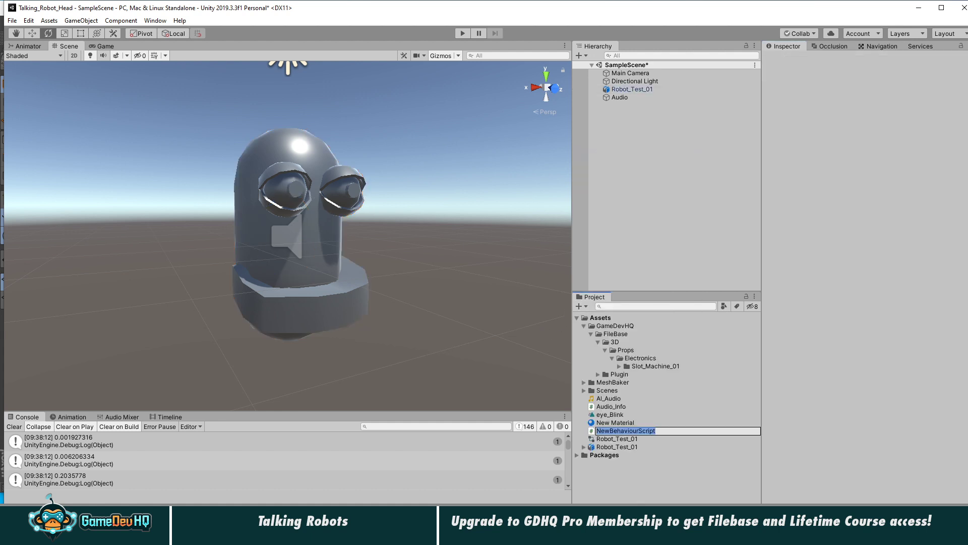
pyautogui.write('Robot_Mouth')
pyautogui.press('Return')
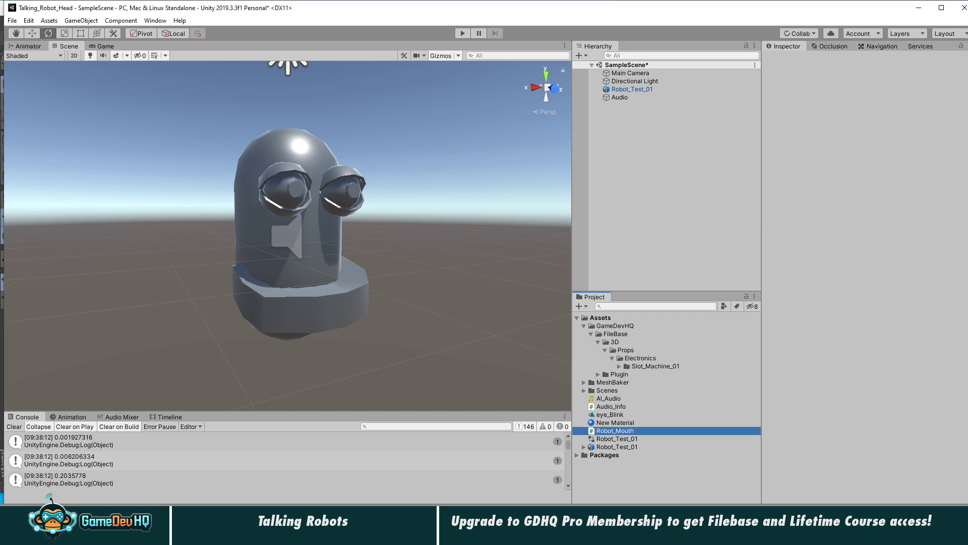
pyautogui.click(634, 89)
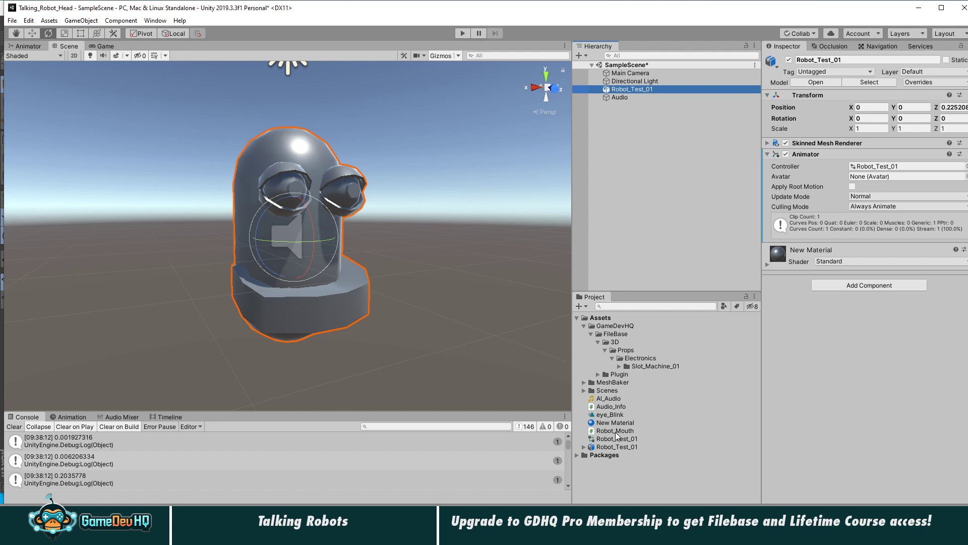
pyautogui.moveTo(616, 430); pyautogui.dragTo(831, 407)
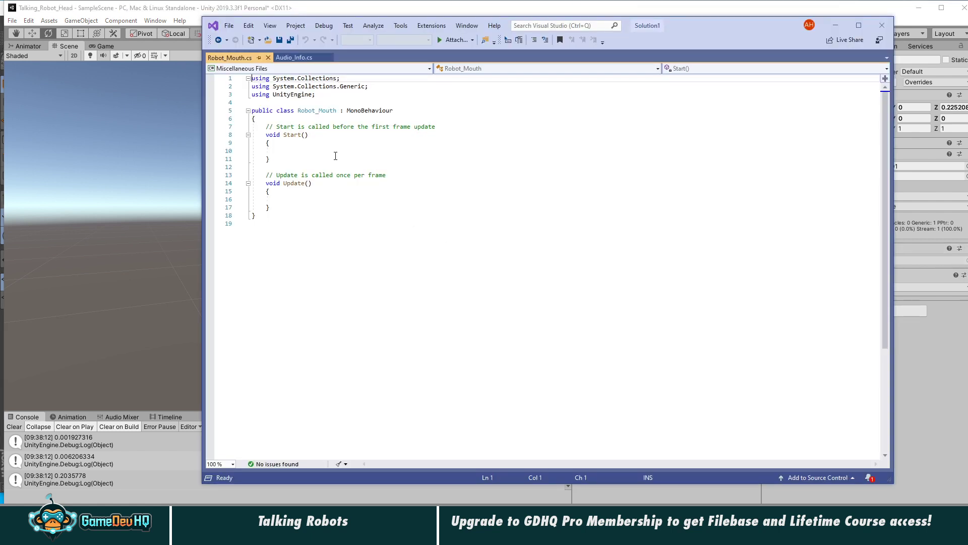
# In the Robot_Mouth script in the code editor, insert two blank lines above the Start method's comment.
pyautogui.click(269, 126)
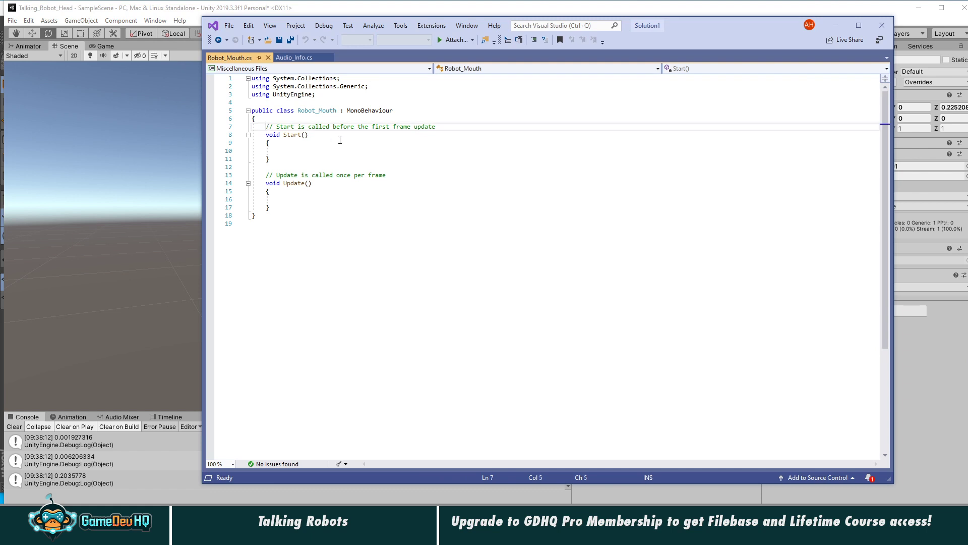
pyautogui.press('Return')
pyautogui.press('Return')
pyautogui.press('Up')
pyautogui.press('Up')
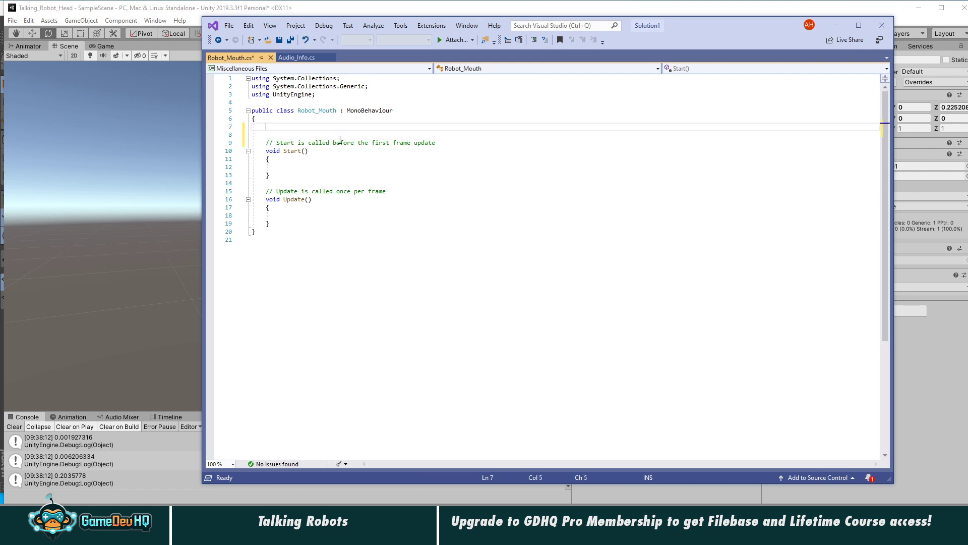
# Move the code editor aside to inspect the Audio object's components in Unity, and bring the editor back.
pyautogui.moveTo(719, 44); pyautogui.dragTo(967, 108)
pyautogui.click(630, 98)
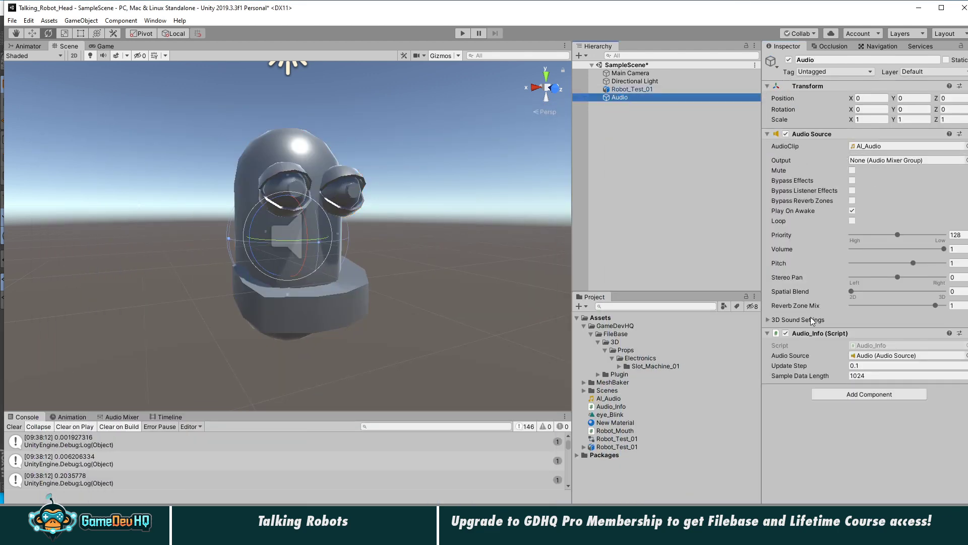
pyautogui.moveTo(967, 108); pyautogui.dragTo(594, 52)
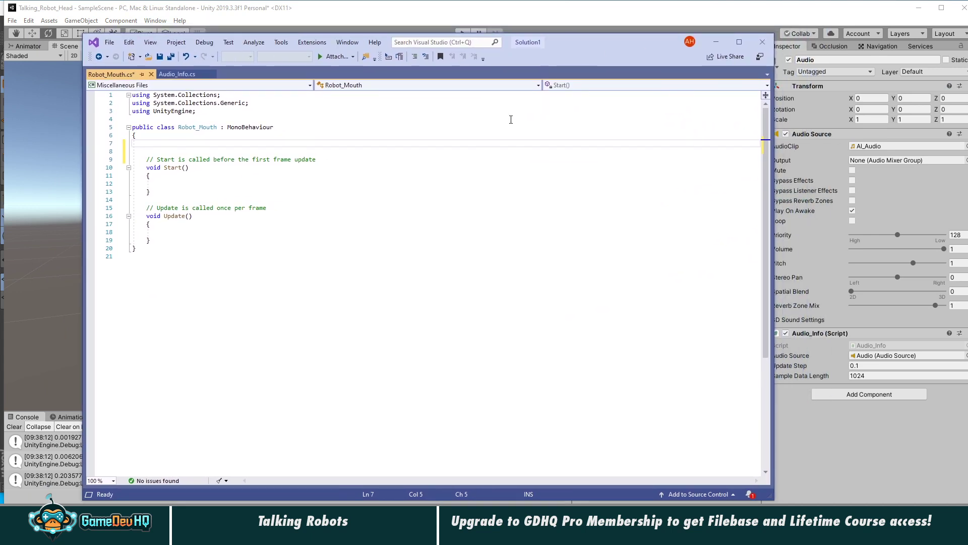
# In the Robot_Mouth class, declare the field "private Audio_Info _audioInfo;" above the Start method's comment.
pyautogui.write('p')
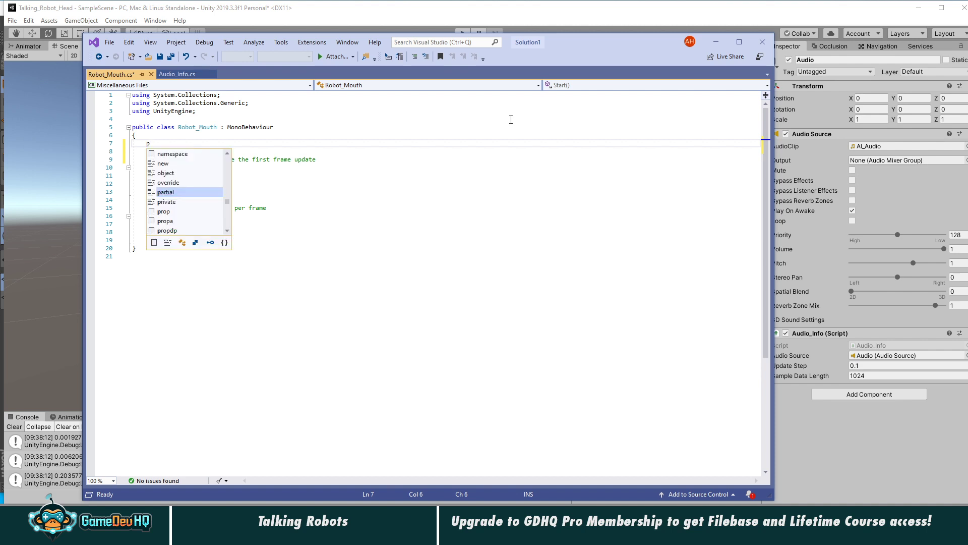
pyautogui.write('rivate ')
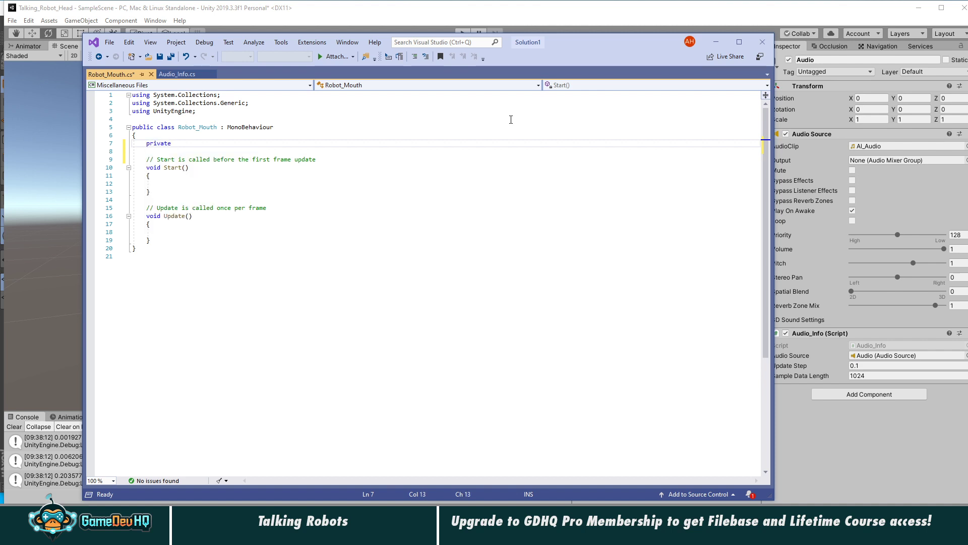
pyautogui.write('audio')
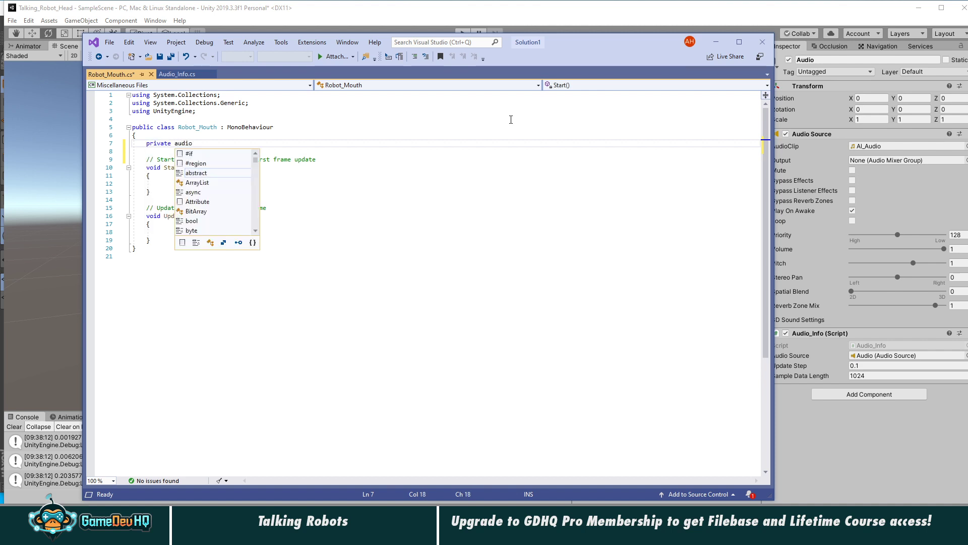
pyautogui.write('in')
pyautogui.press('BackSpace')
pyautogui.press('BackSpace')
pyautogui.press('BackSpace')
pyautogui.write('Audio_I')
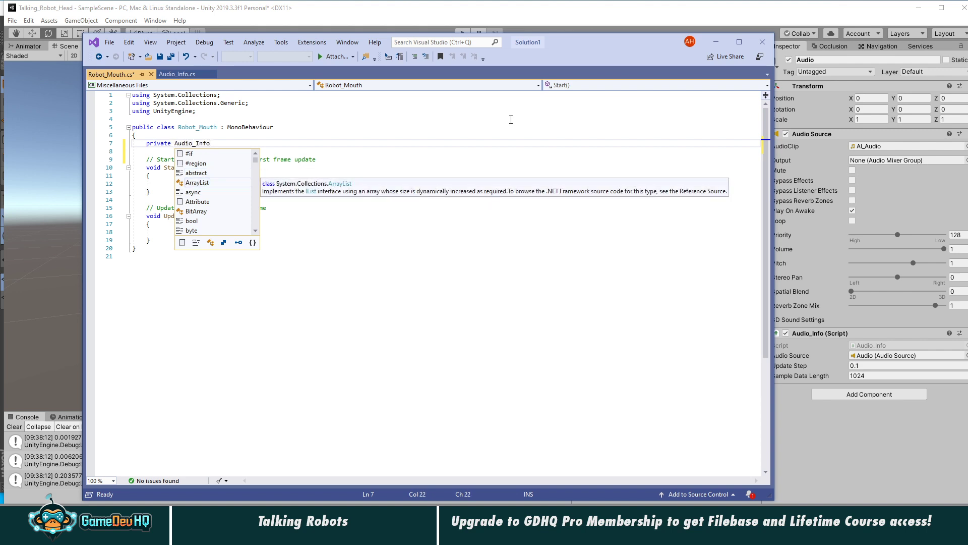
pyautogui.write('nfo')
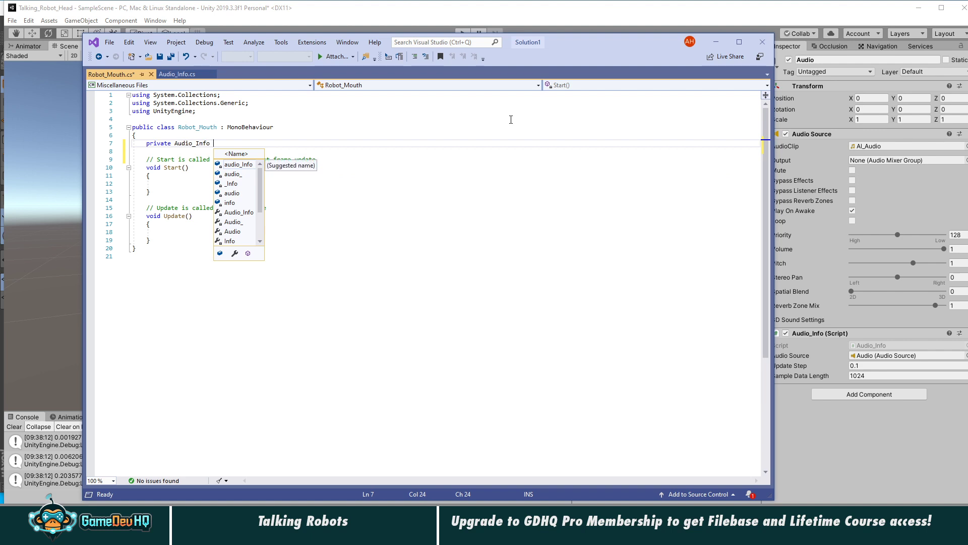
pyautogui.press('Return')
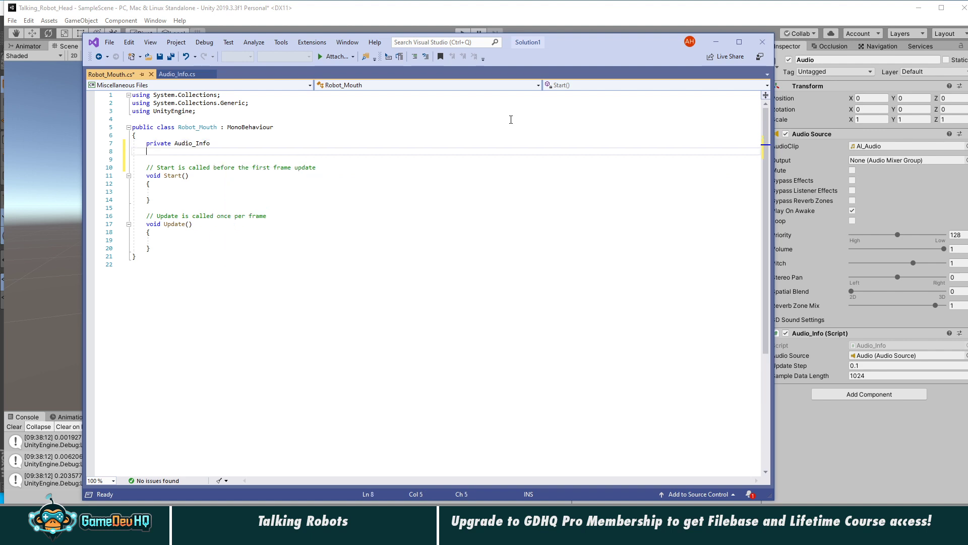
pyautogui.press('BackSpace')
pyautogui.write('_audio')
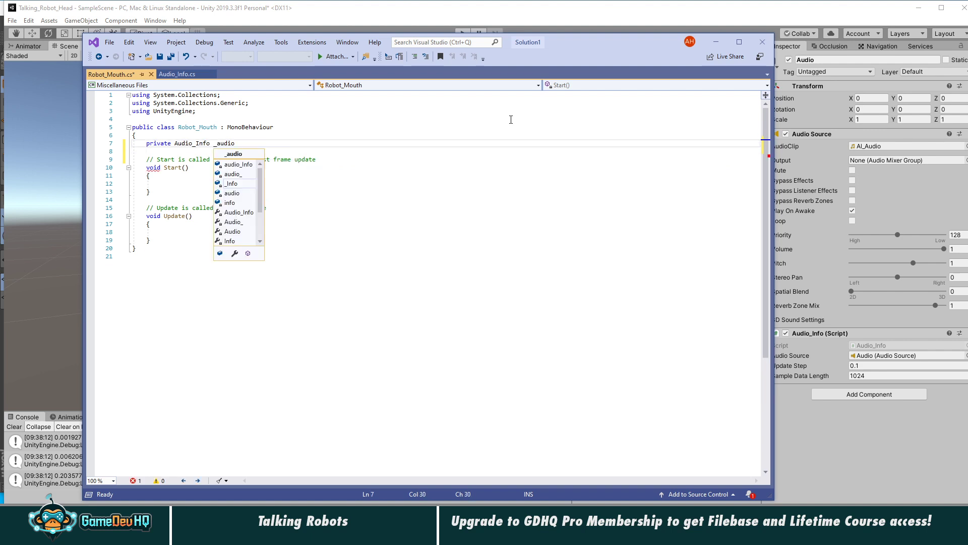
pyautogui.write('Info')
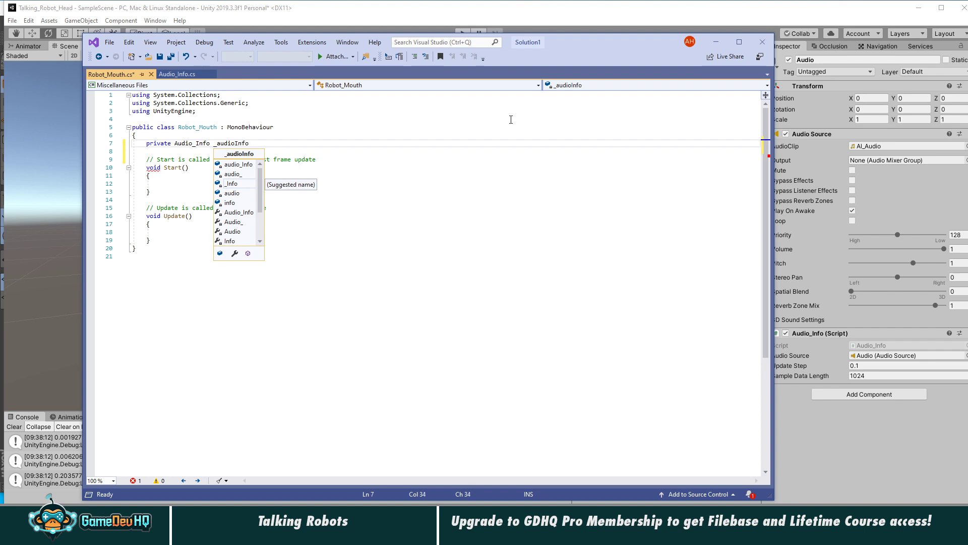
pyautogui.write(';')
# Try to assign _audioInfo in the Start method with "Gameobject.Find", and erase the unfinished line.
pyautogui.press('Down')
pyautogui.press('Down')
pyautogui.press('Down')
pyautogui.press('Down')
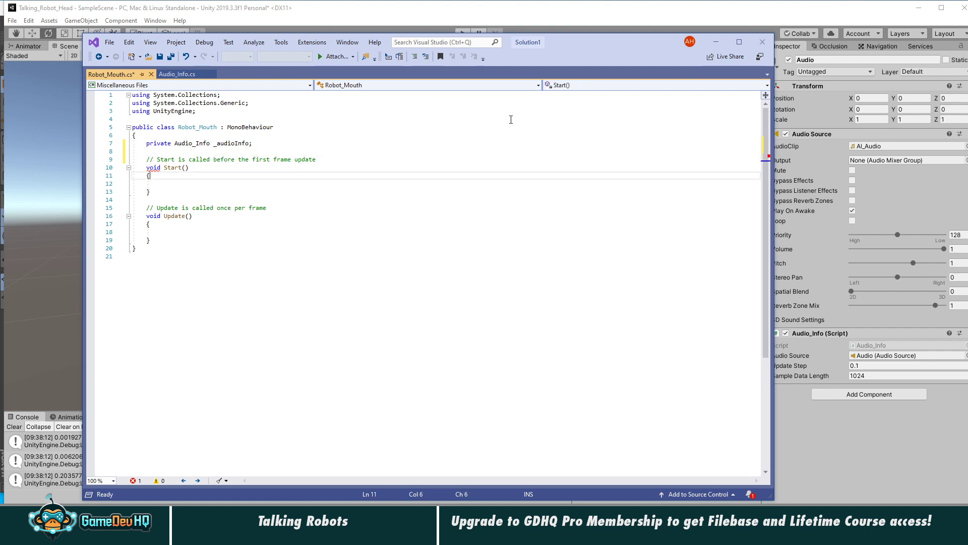
pyautogui.press('Down')
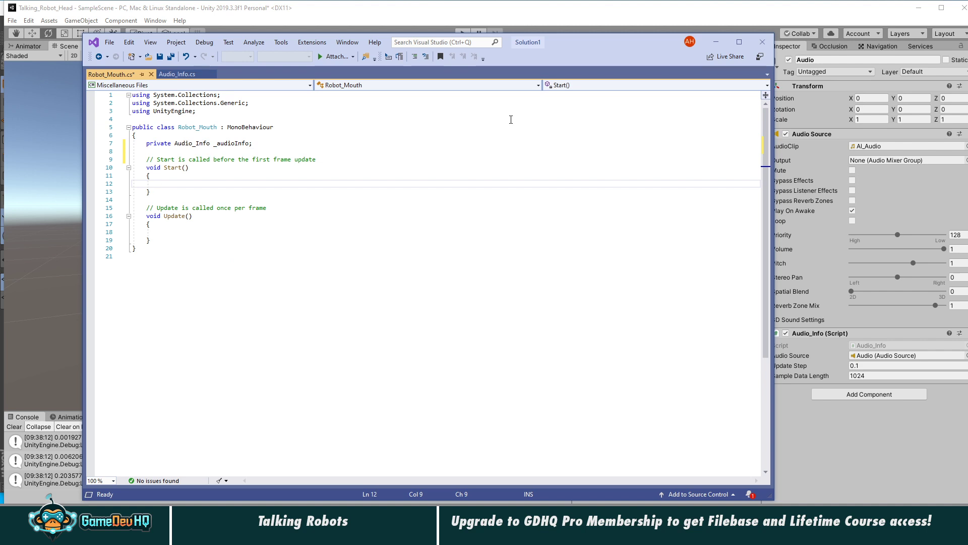
pyautogui.write('_audioInfo = gameobje')
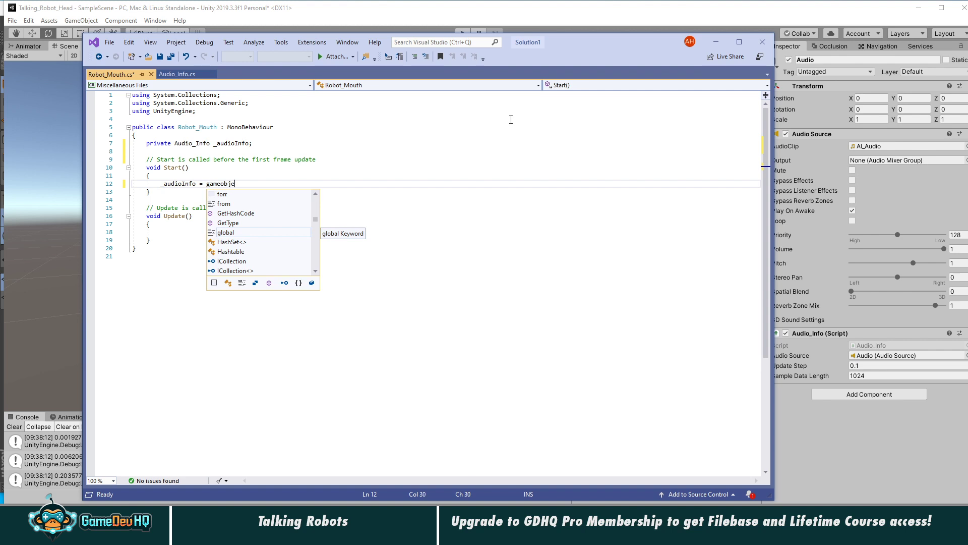
pyautogui.press('BackSpace')
pyautogui.press('BackSpace')
pyautogui.press('BackSpace')
pyautogui.press('BackSpace')
pyautogui.press('BackSpace')
pyautogui.press('BackSpace')
pyautogui.write('Game')
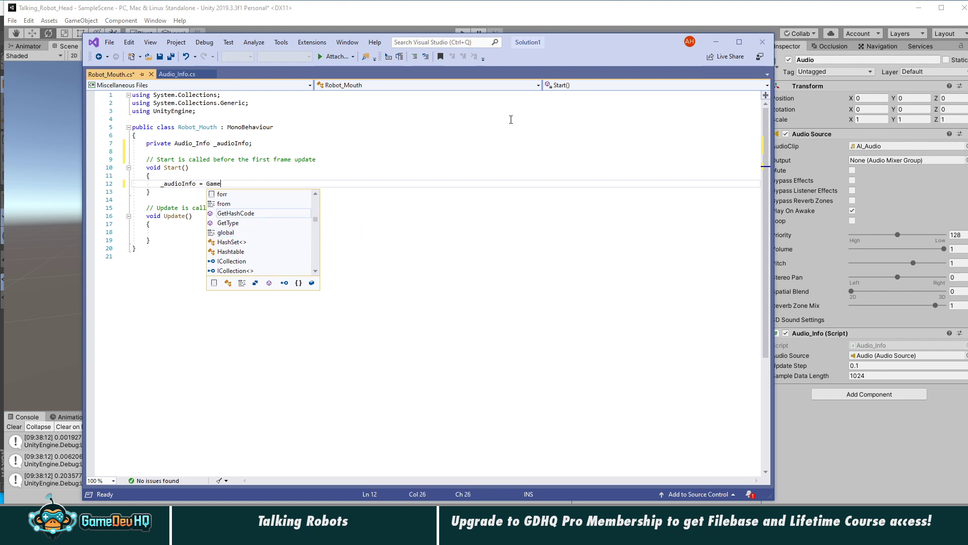
pyautogui.write('object.Find')
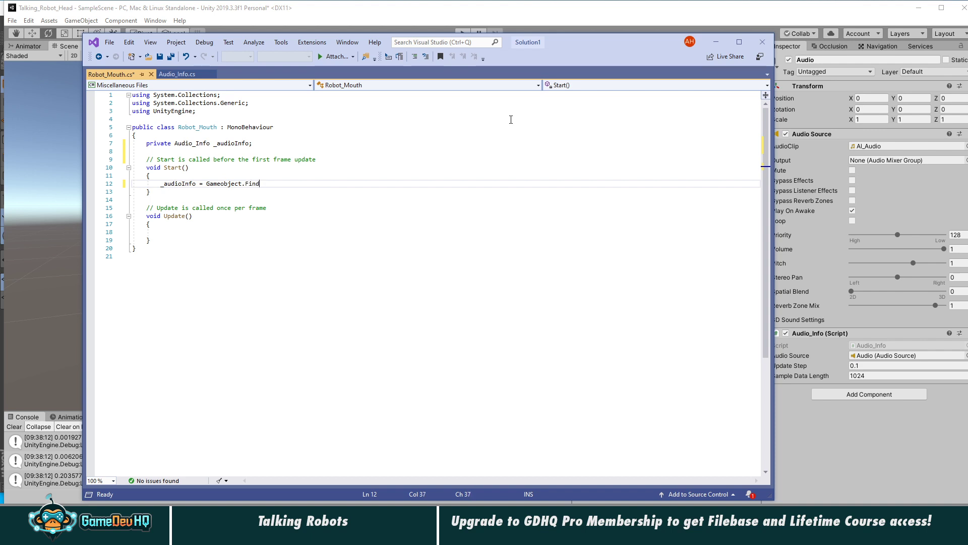
pyautogui.doubleClick(229, 186)
pyautogui.moveTo(267, 183); pyautogui.dragTo(161, 183)
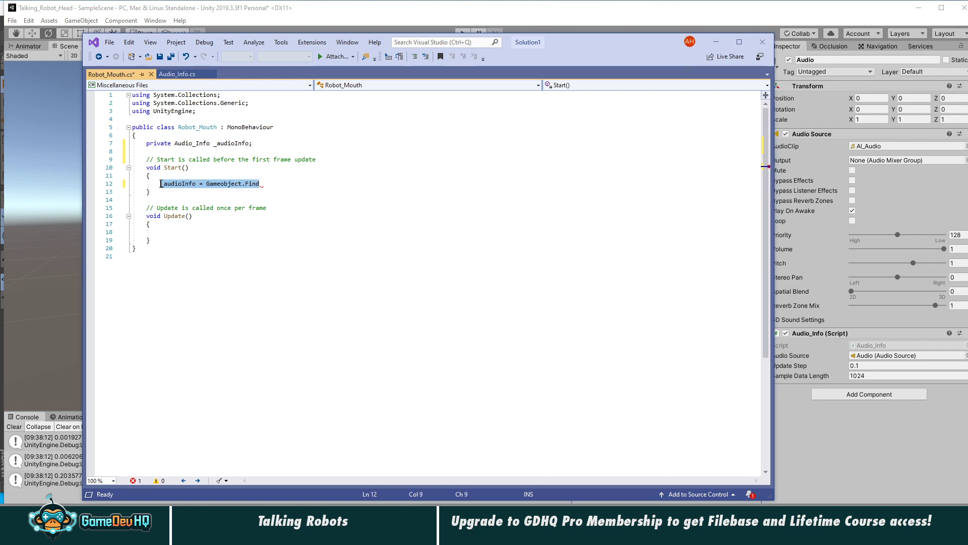
pyautogui.press('BackSpace')
# Switch to Unity, look through the General, 2D and Analysis preferences, and close the preferences.
pyautogui.click(781, 10)
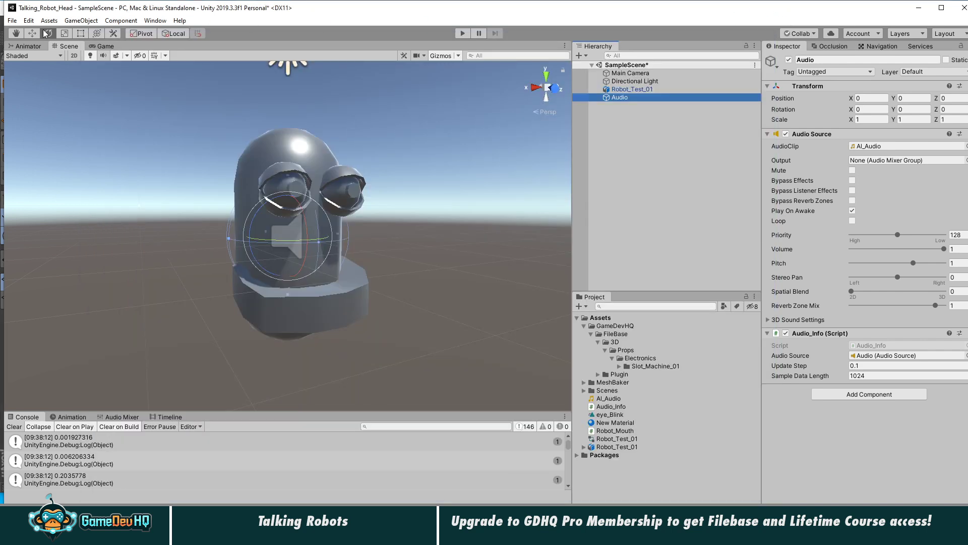
pyautogui.click(12, 20)
pyautogui.moveTo(27, 24)
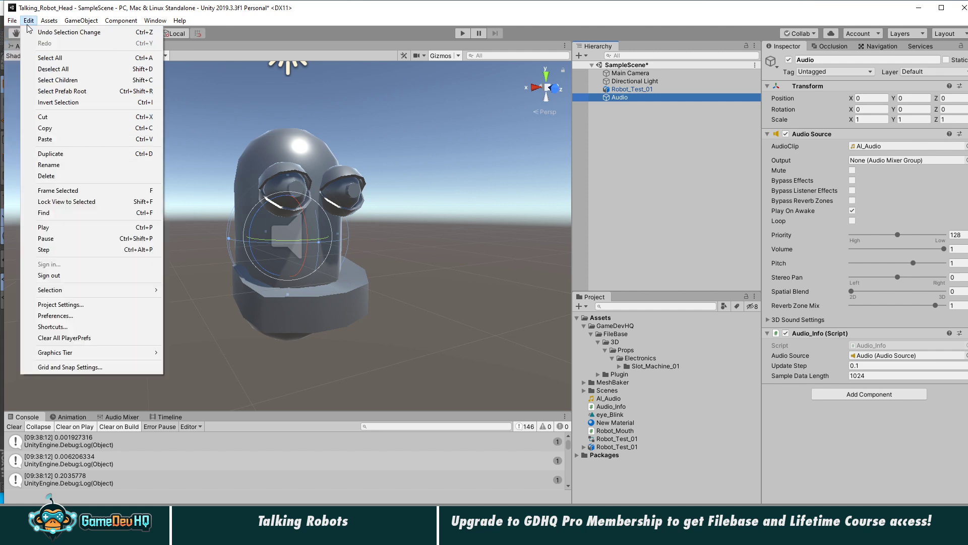
pyautogui.click(76, 318)
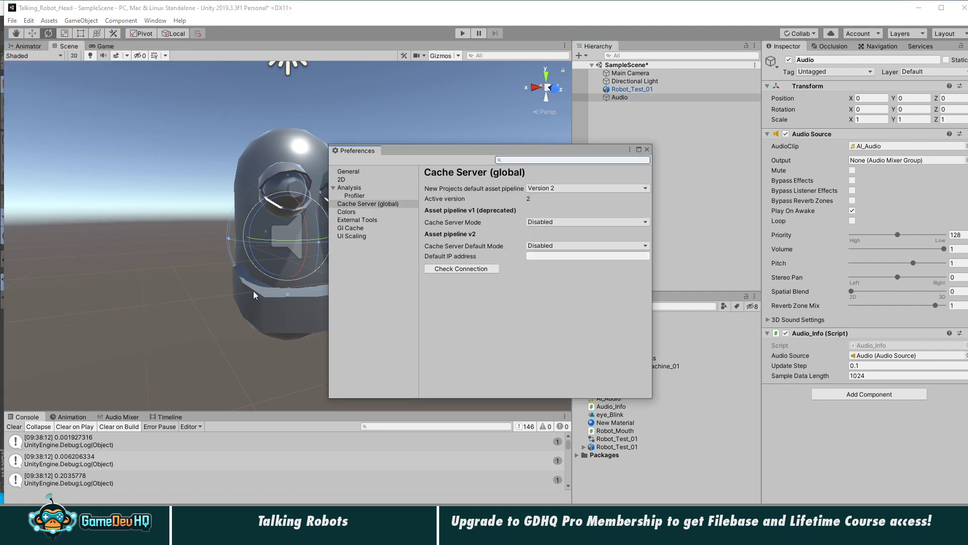
pyautogui.click(356, 175)
pyautogui.click(356, 180)
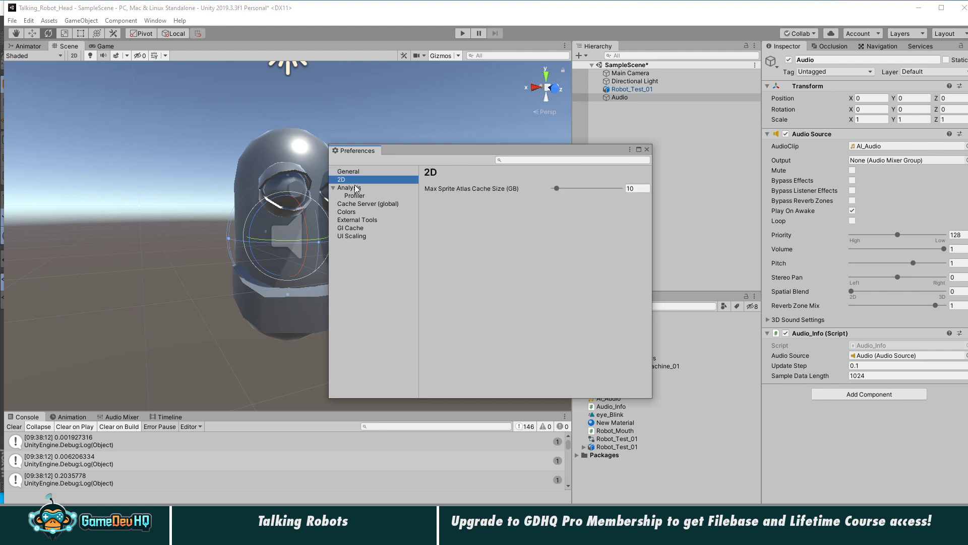
pyautogui.click(355, 196)
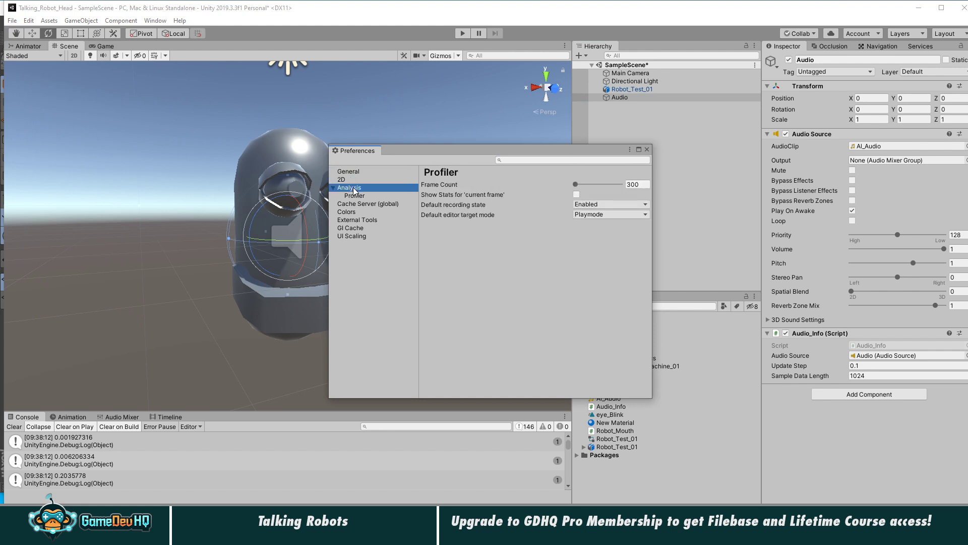
pyautogui.click(647, 149)
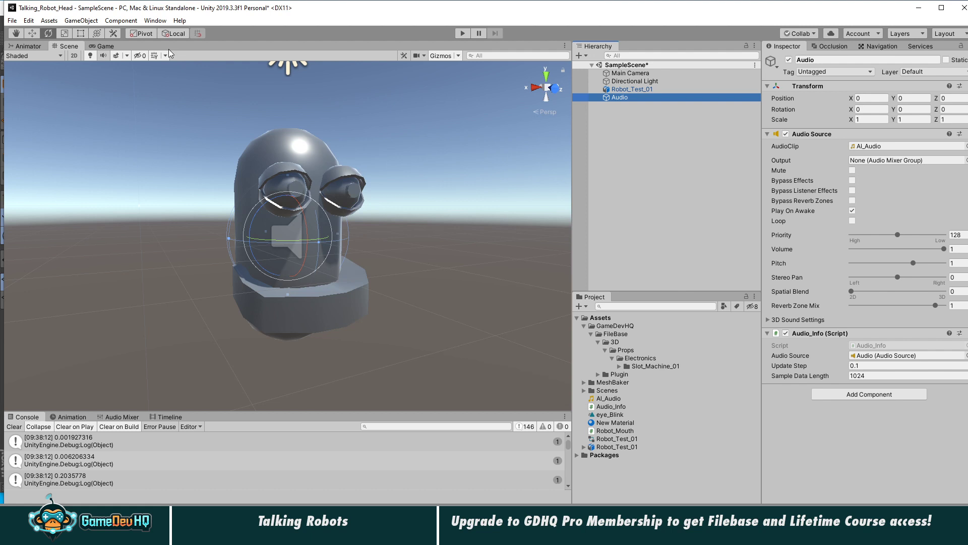
# Look through the project settings, including the Editor, Preset Manager, Player, Physics and Input Manager categories.
pyautogui.click(29, 20)
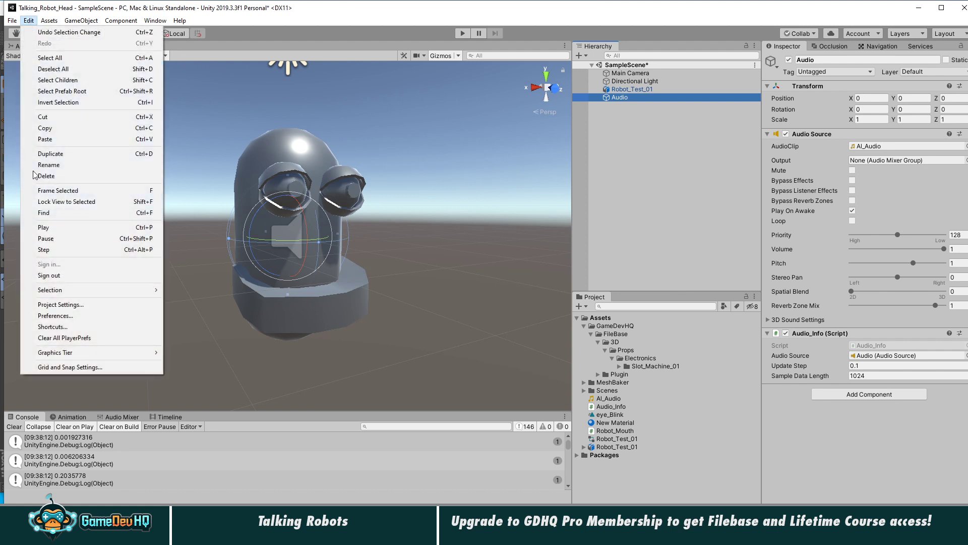
pyautogui.click(61, 306)
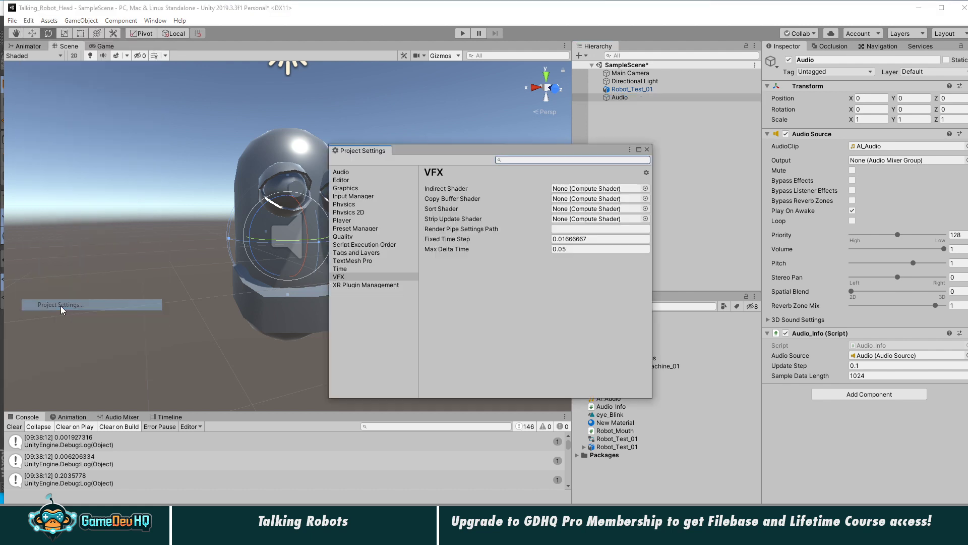
pyautogui.click(353, 181)
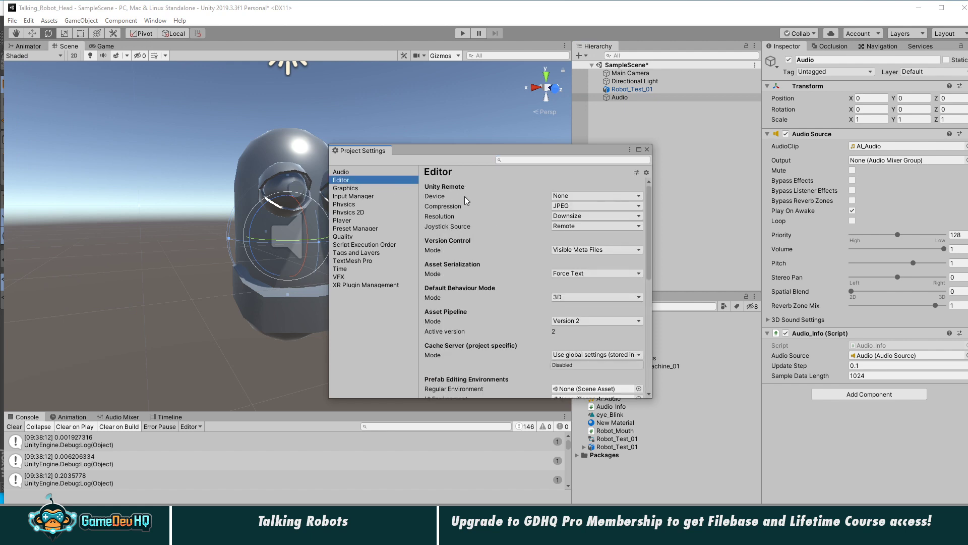
pyautogui.scroll(-6, 516, 282)
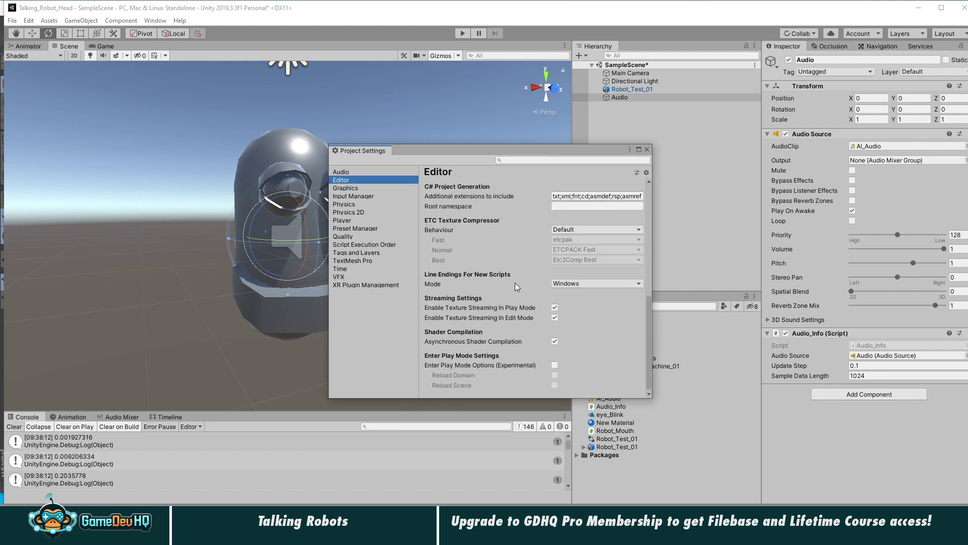
pyautogui.click(356, 245)
pyautogui.click(357, 237)
pyautogui.click(357, 228)
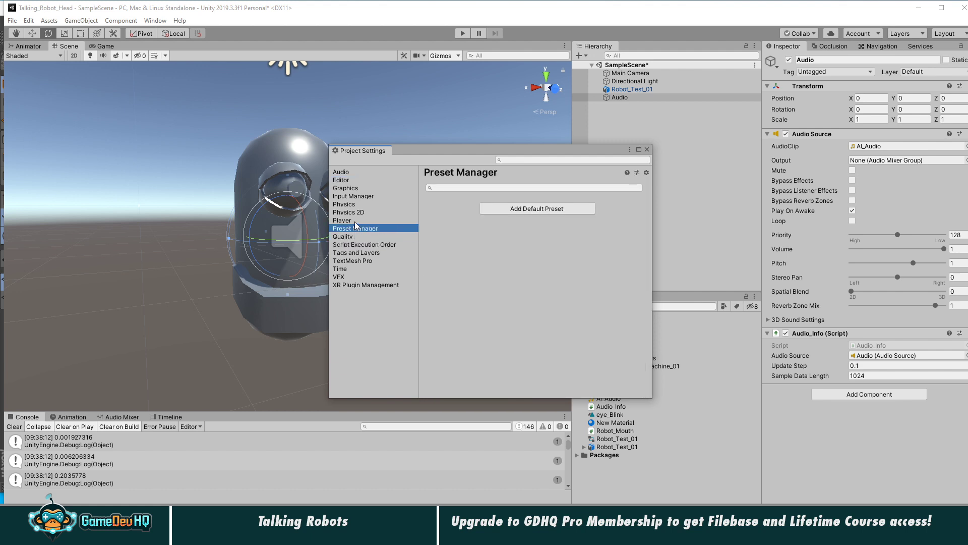
pyautogui.click(359, 221)
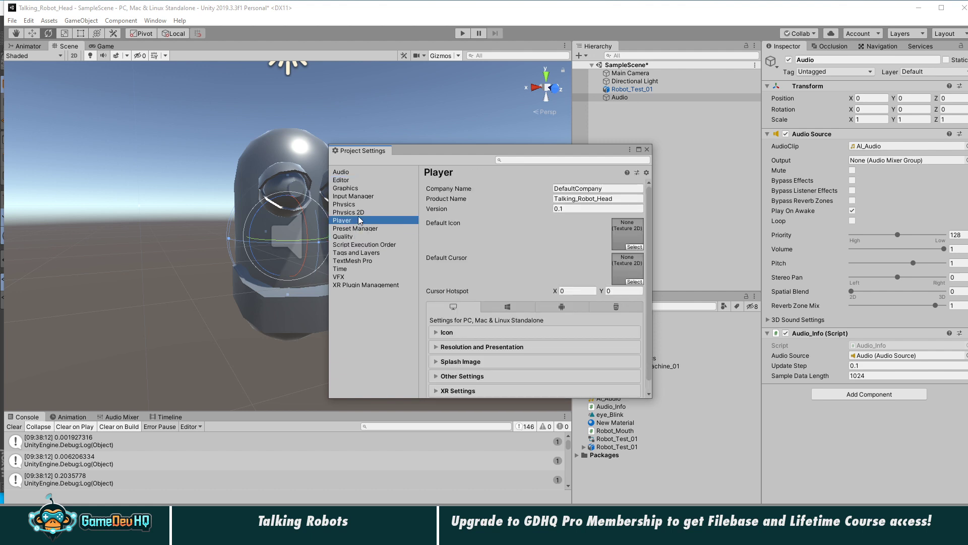
pyautogui.click(360, 212)
pyautogui.click(360, 205)
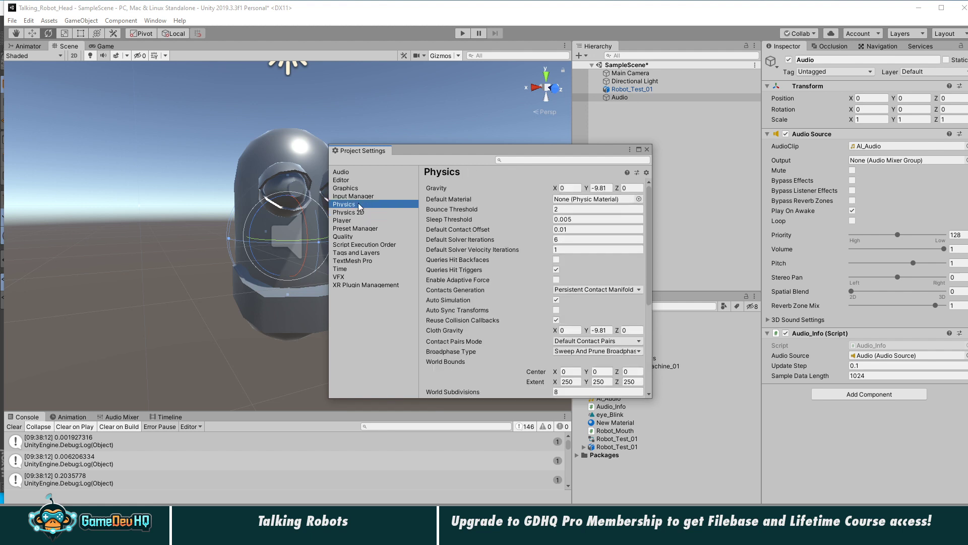
pyautogui.click(359, 196)
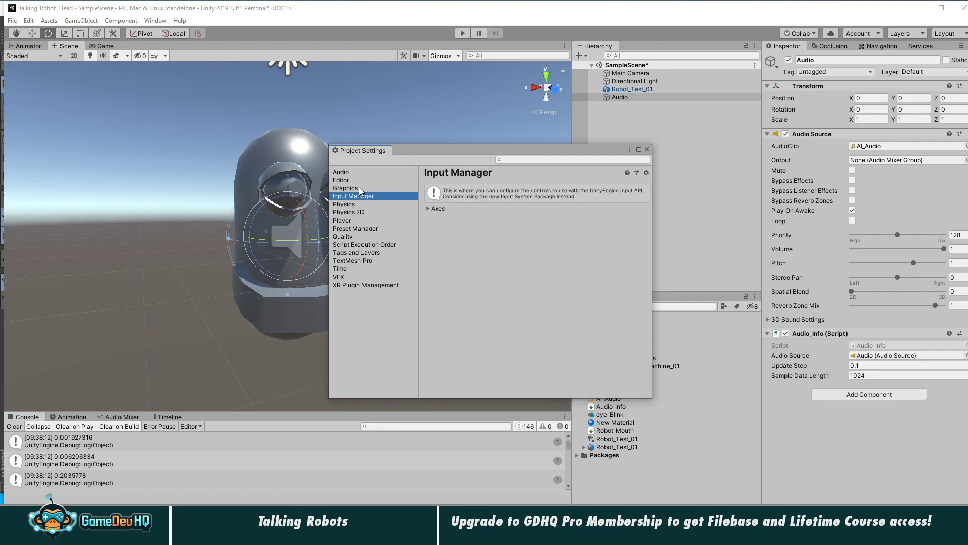
pyautogui.click(360, 189)
# Examine the Editor project settings again down to the script line endings and streaming options, and view the VFX settings.
pyautogui.click(355, 180)
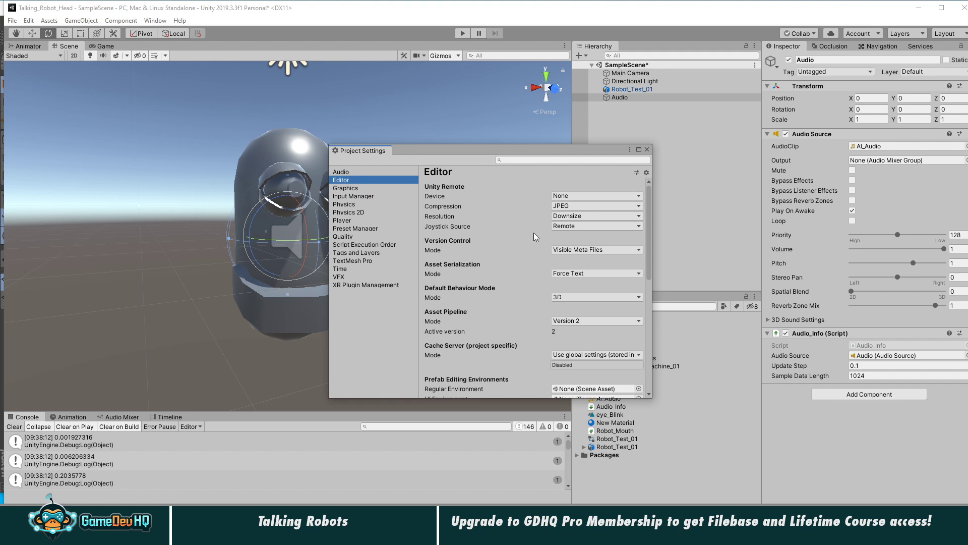
pyautogui.scroll(-3, 501, 286)
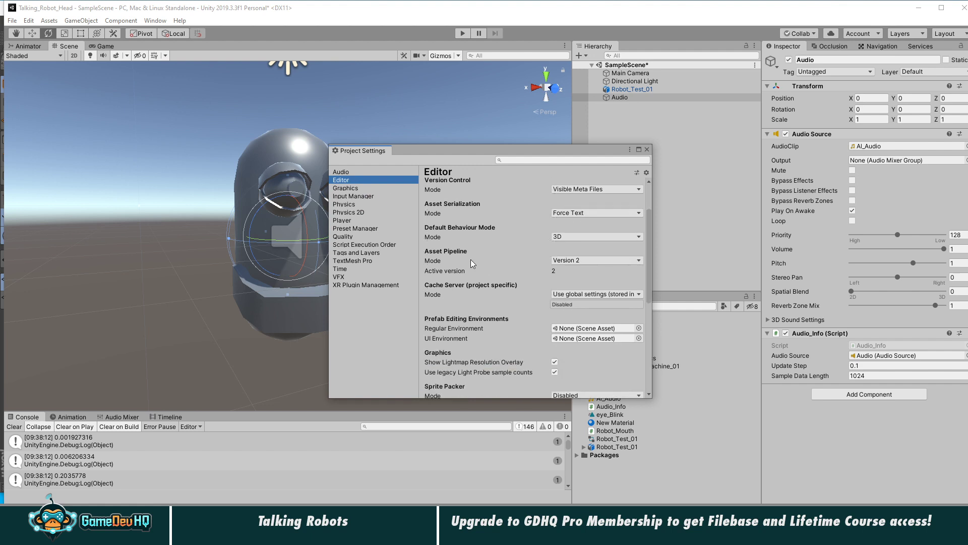
pyautogui.scroll(-4, 468, 310)
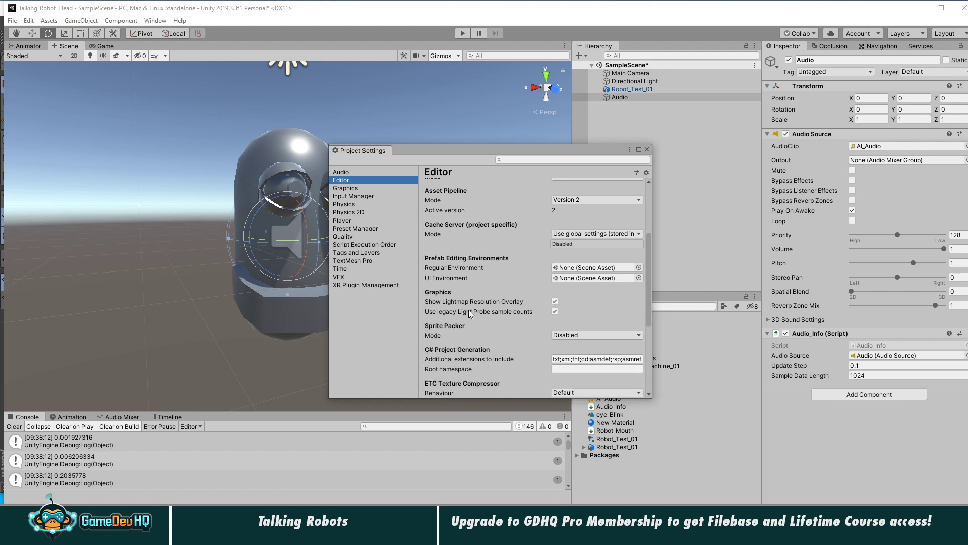
pyautogui.scroll(-1, 523, 326)
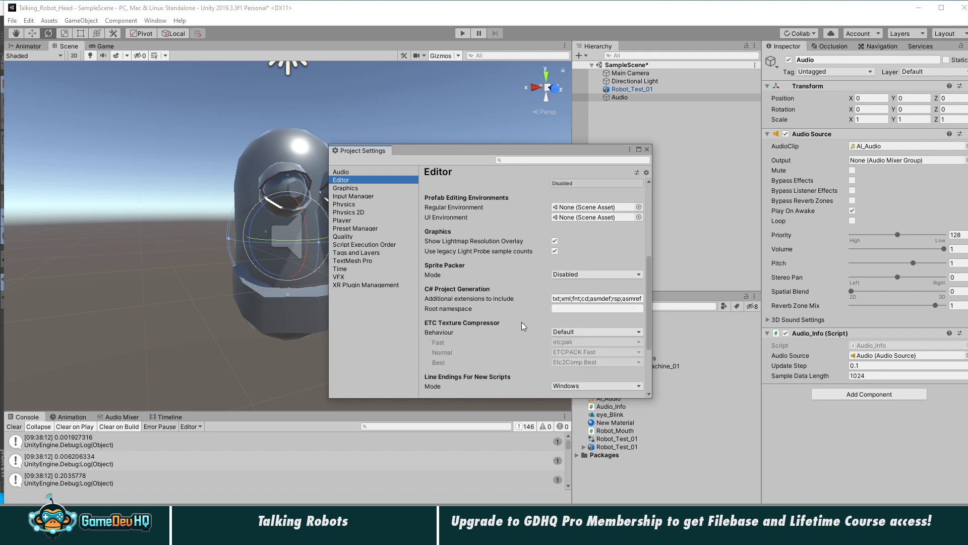
pyautogui.scroll(-1, 522, 326)
pyautogui.scroll(-2, 522, 326)
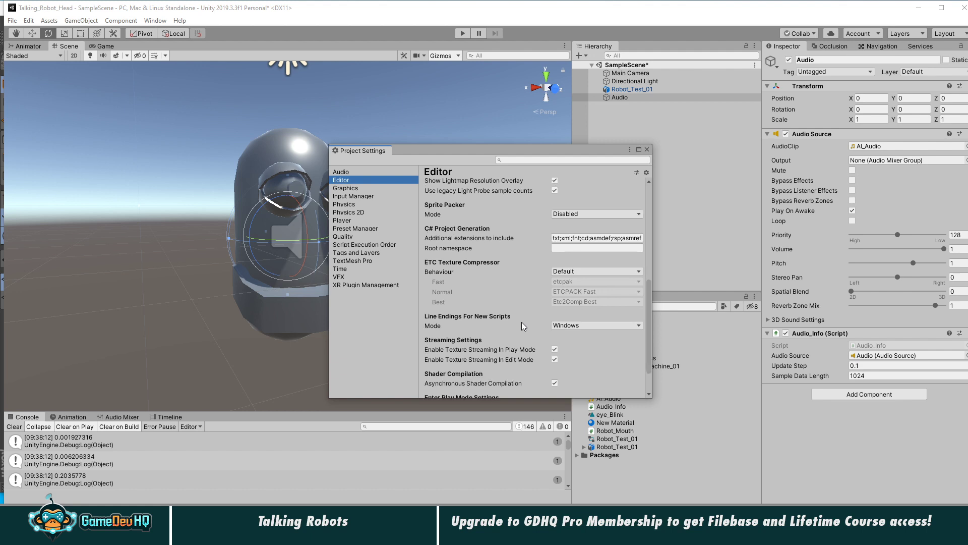
pyautogui.scroll(4, 524, 322)
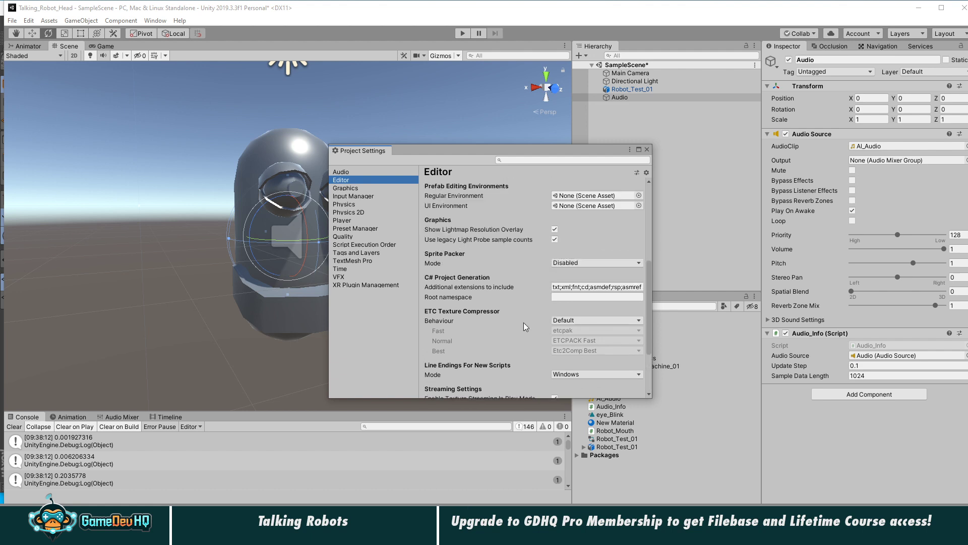
pyautogui.click(359, 283)
pyautogui.click(359, 277)
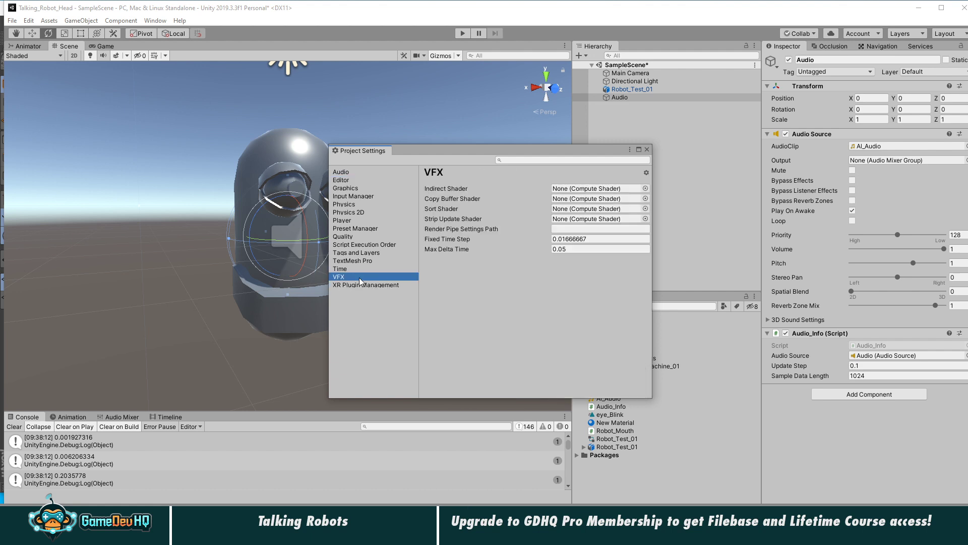
# Look through the Time, Tags and Layers, Quality, Player, Physics and Input Manager project settings, and close the project settings.
pyautogui.click(360, 268)
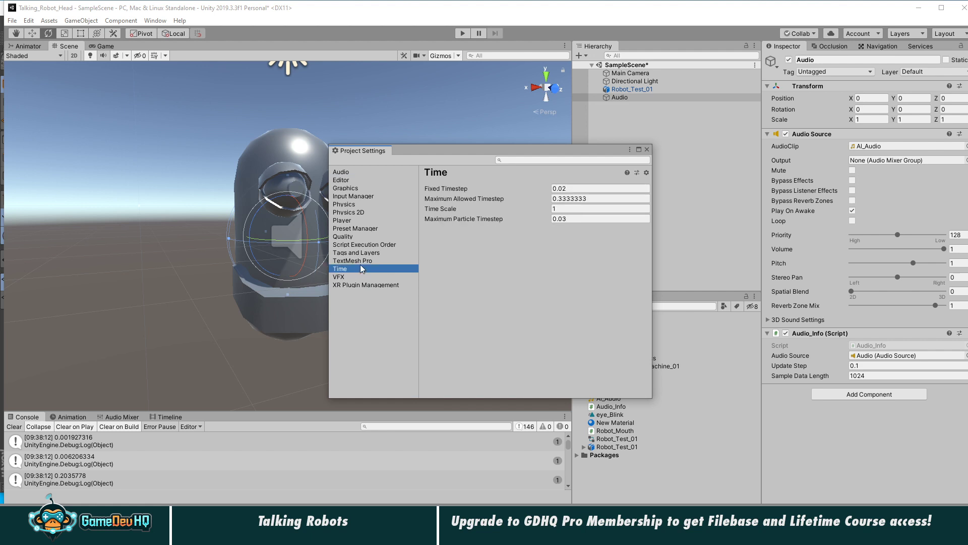
pyautogui.click(368, 261)
pyautogui.click(374, 252)
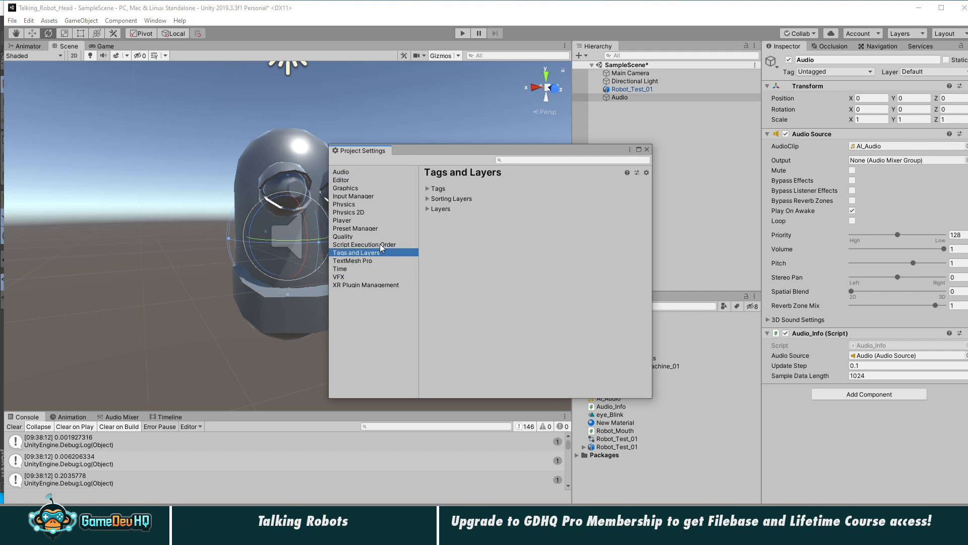
pyautogui.click(380, 245)
pyautogui.click(375, 237)
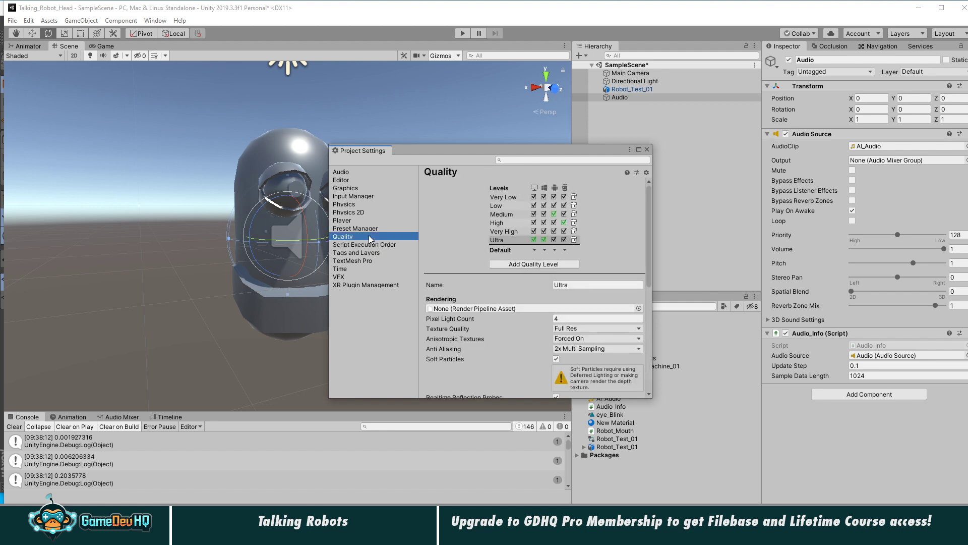
pyautogui.scroll(-5, 436, 277)
pyautogui.scroll(-3, 443, 294)
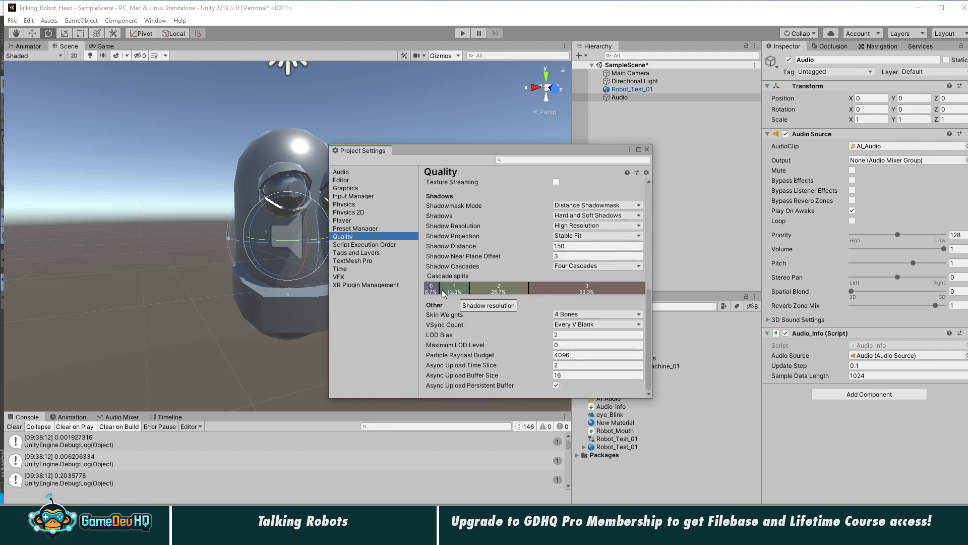
pyautogui.click(359, 229)
pyautogui.click(359, 221)
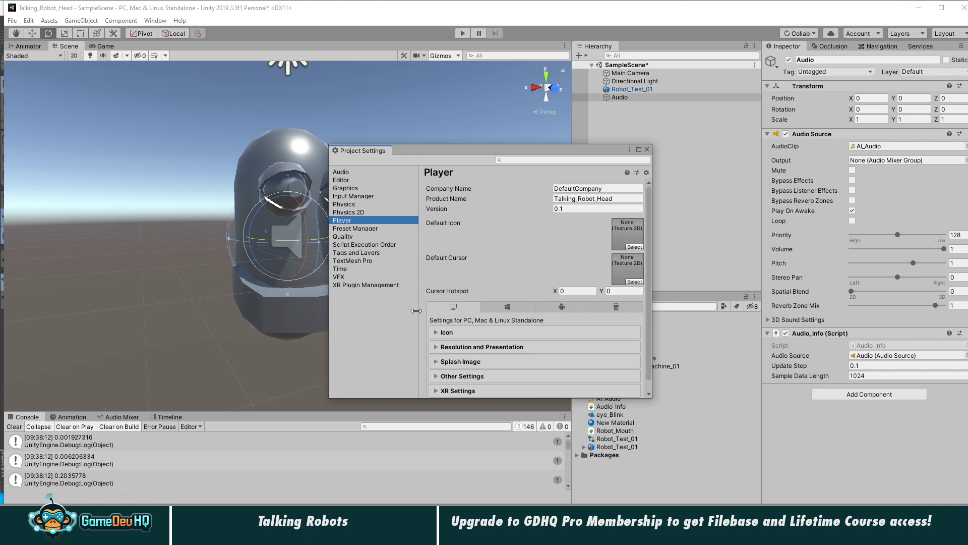
pyautogui.click(364, 212)
pyautogui.click(360, 205)
pyautogui.click(361, 196)
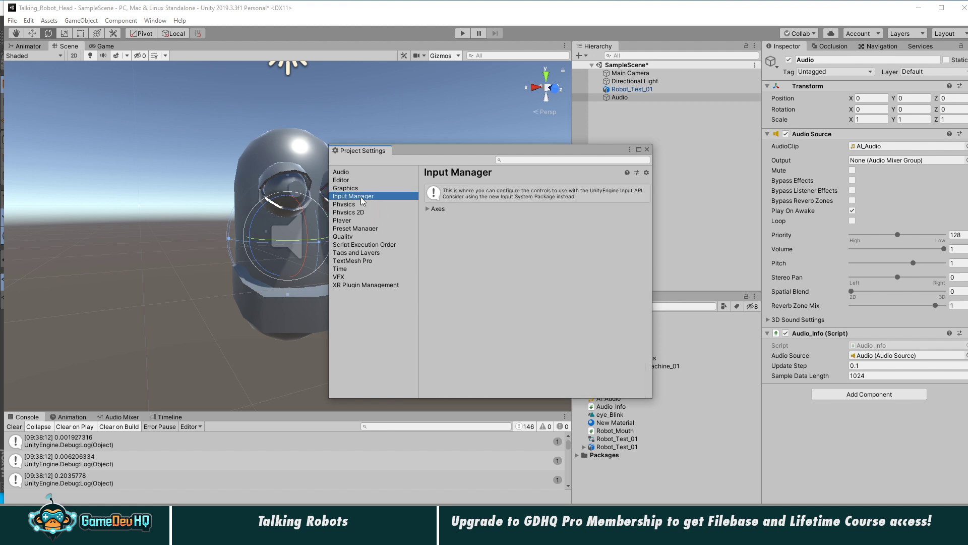
pyautogui.click(647, 150)
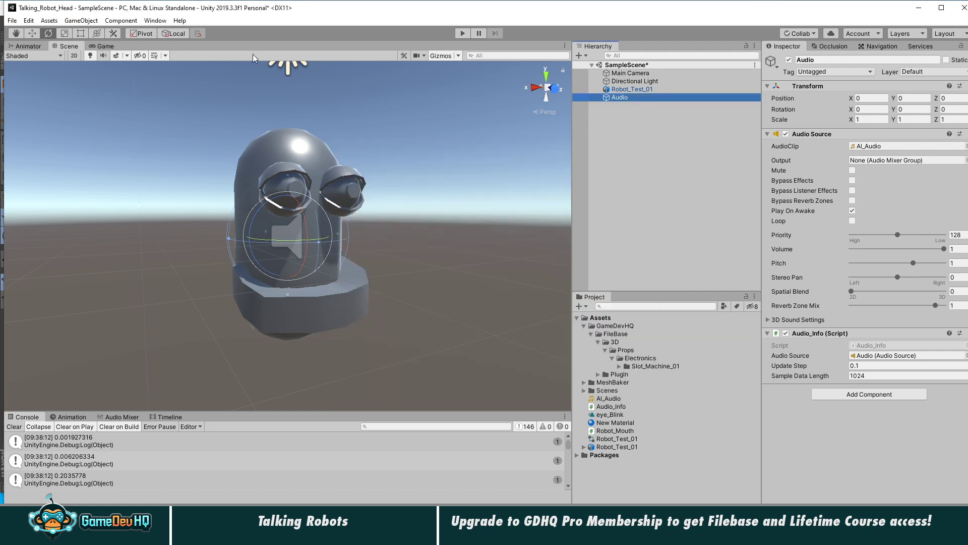
# In the External Tools preferences, set the external script editor to Visual Studio 2019 (Community).
pyautogui.click(154, 21)
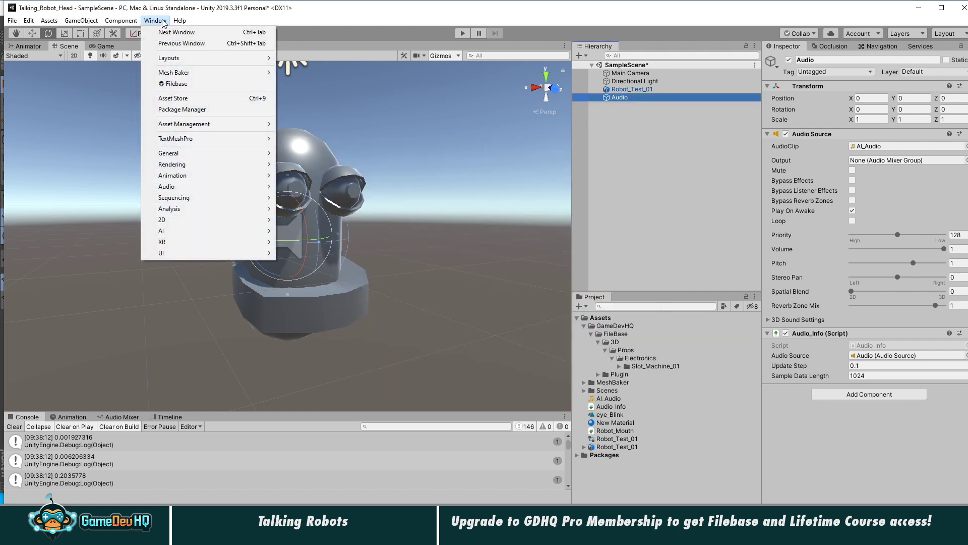
pyautogui.moveTo(176, 24)
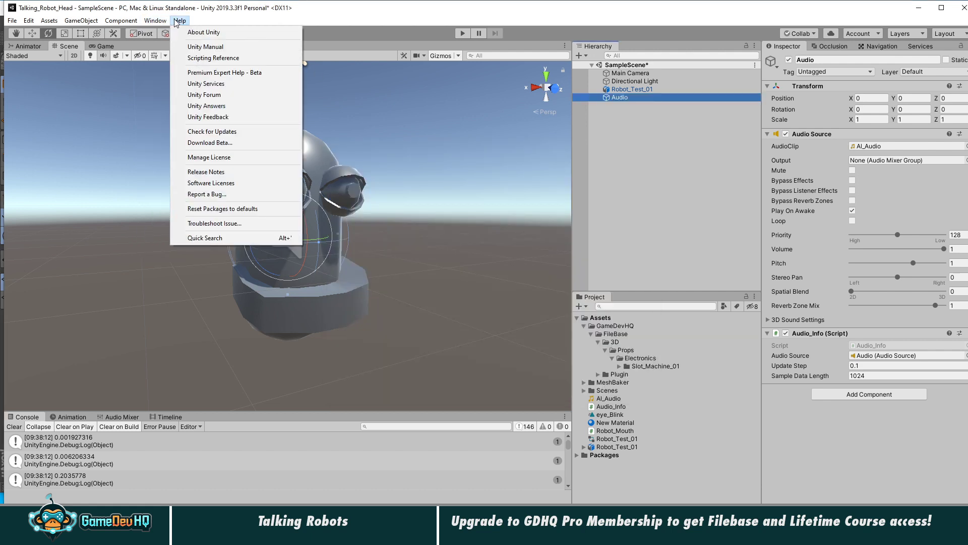
pyautogui.moveTo(31, 23)
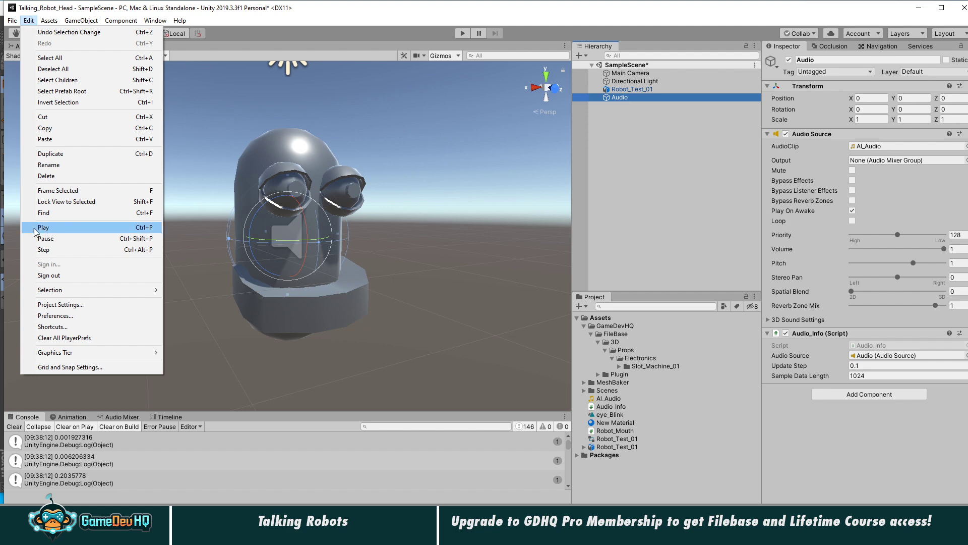
pyautogui.click(56, 315)
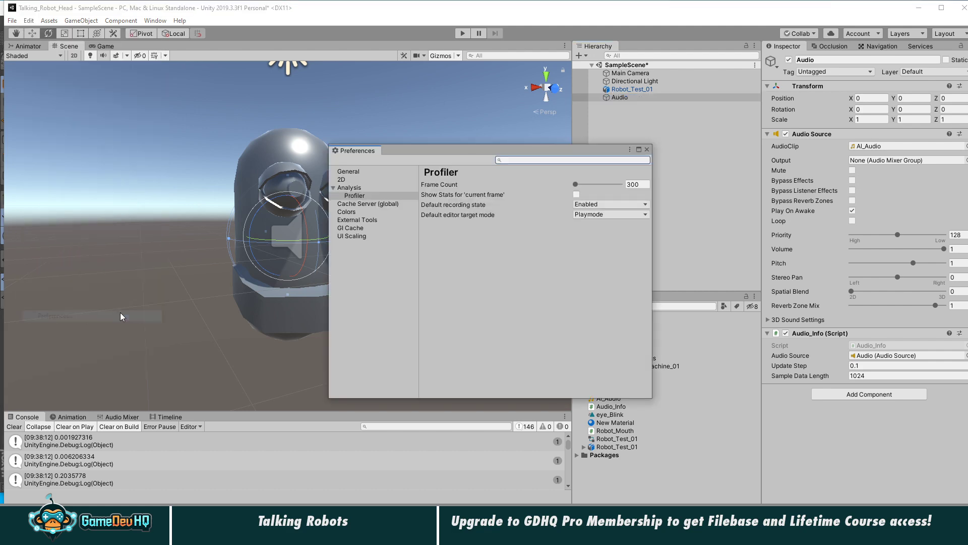
pyautogui.click(358, 220)
pyautogui.click(591, 188)
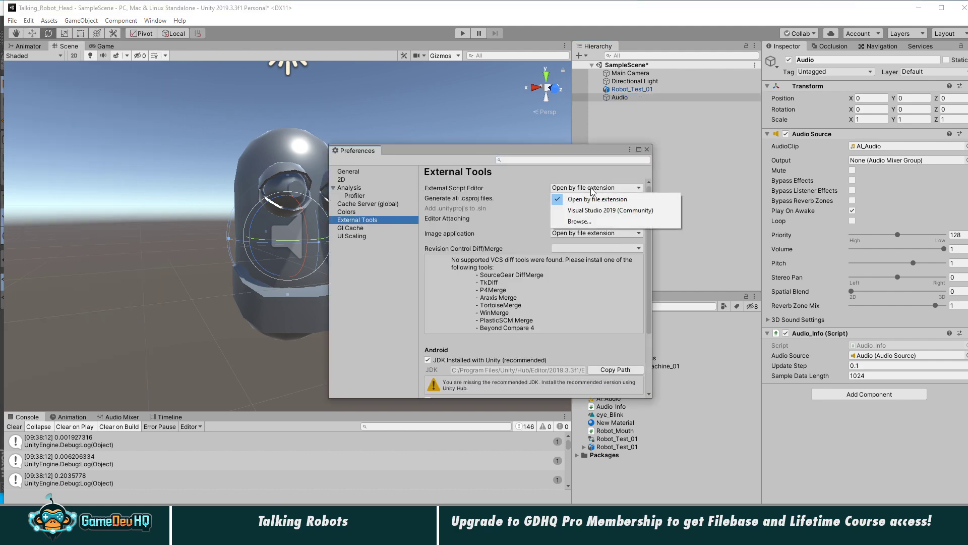
pyautogui.click(594, 210)
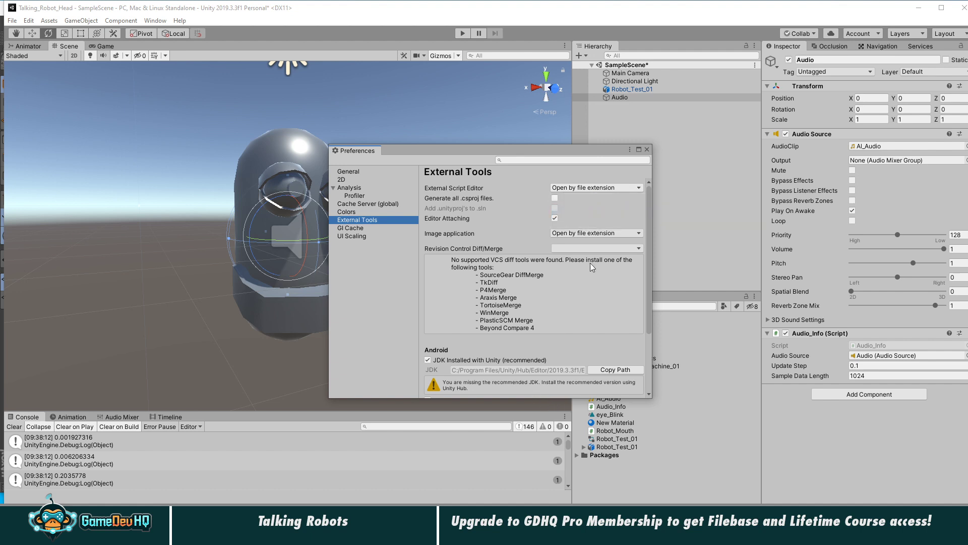
# Switch to Visual Studio, try to start the _audioInfo assignment in the Start method, and erase the unfinished line.
pyautogui.click(579, 534)
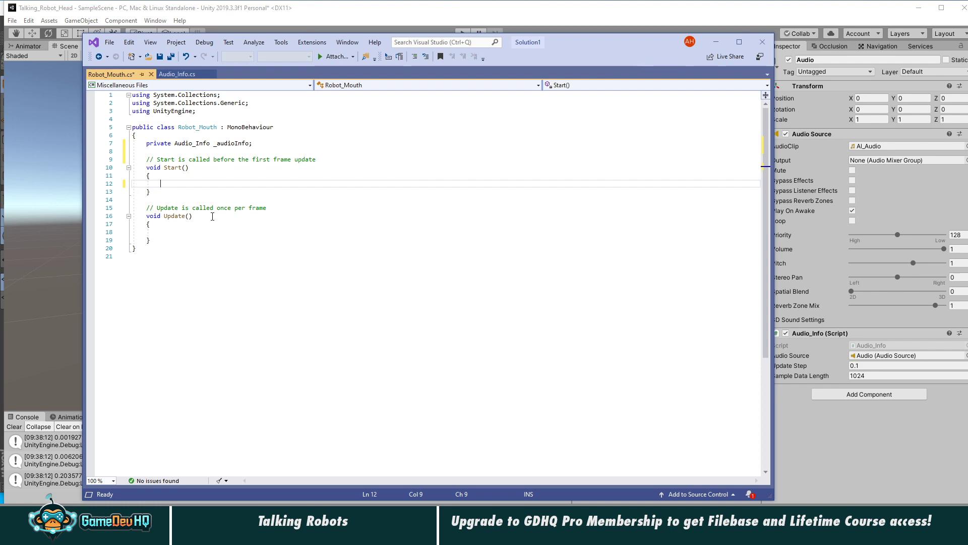
pyautogui.write('_audioInfo. = ga')
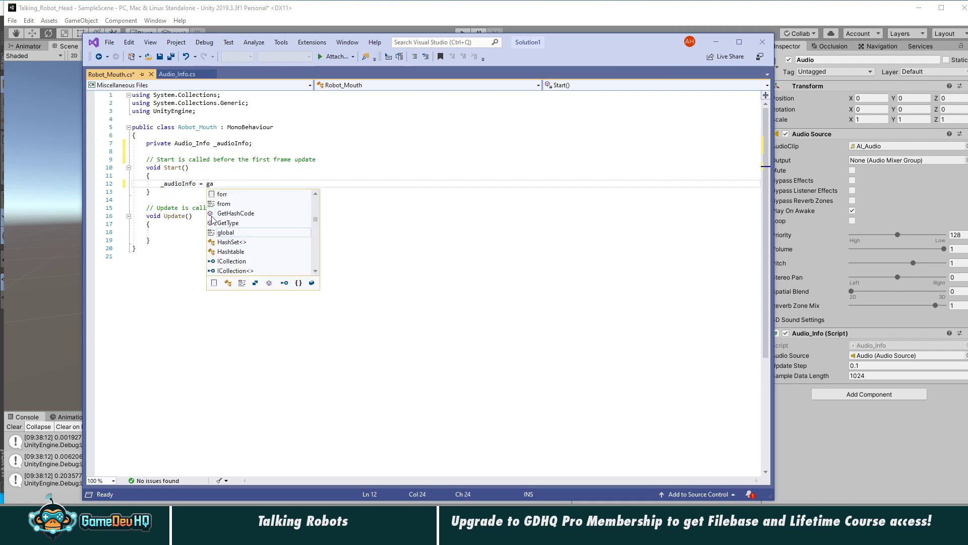
pyautogui.write('meob')
pyautogui.doubleClick(178, 184)
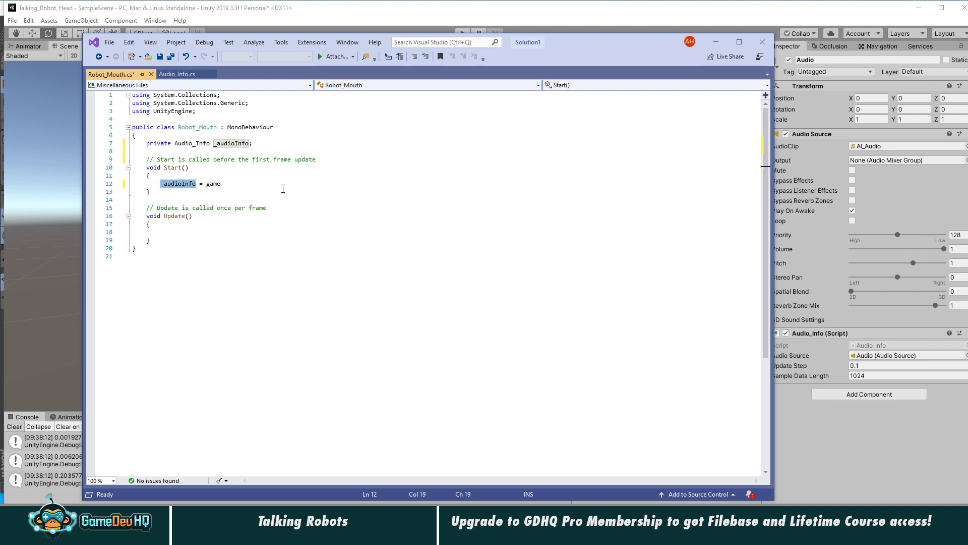
pyautogui.moveTo(225, 185); pyautogui.dragTo(161, 184)
pyautogui.press('BackSpace')
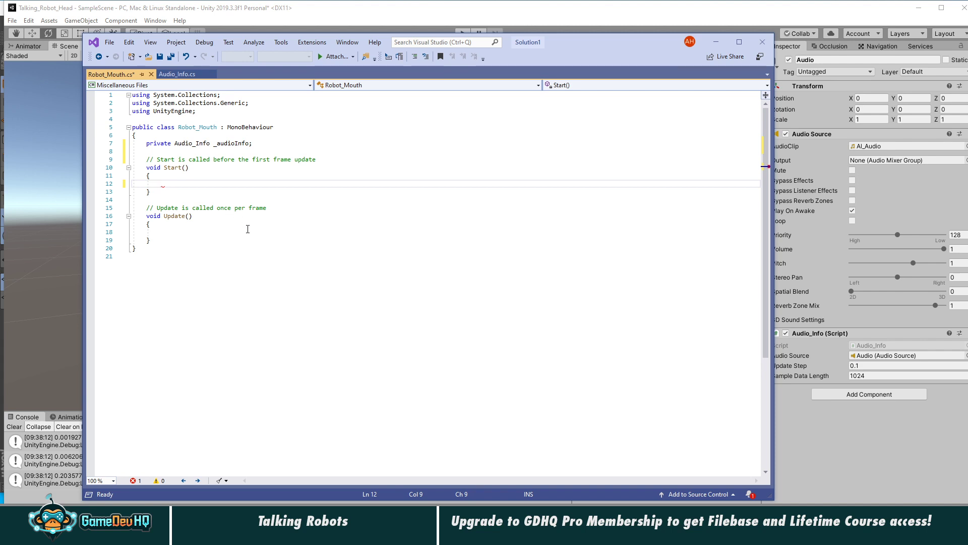
# Save the Robot_Mouth script and reopen it from the Unity project assets in Visual Studio.
pyautogui.hotkey('ctrl', 's')
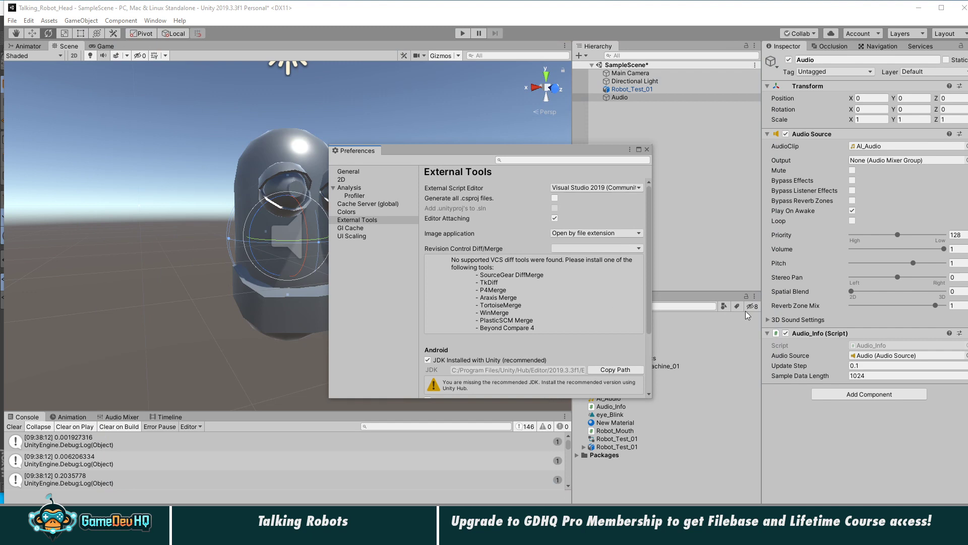
pyautogui.click(637, 432)
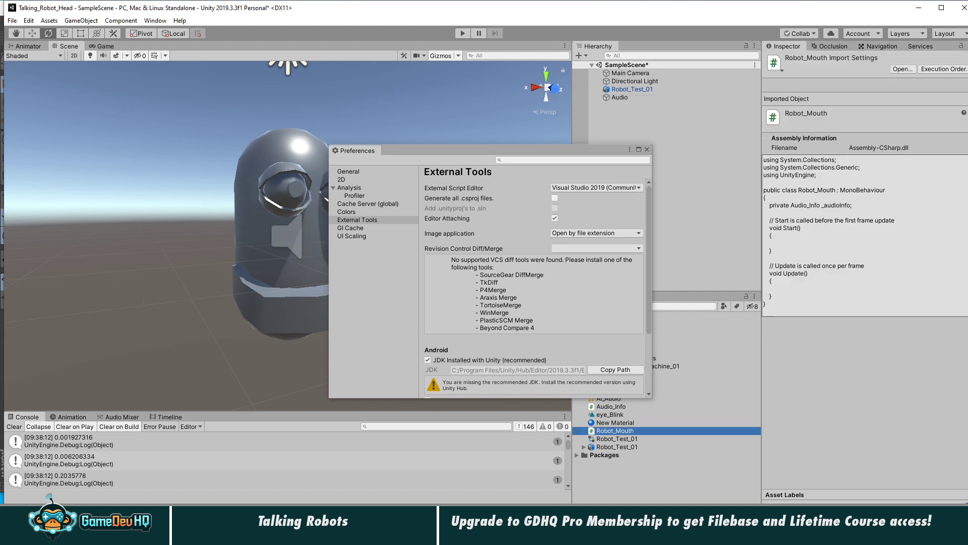
pyautogui.click(900, 57)
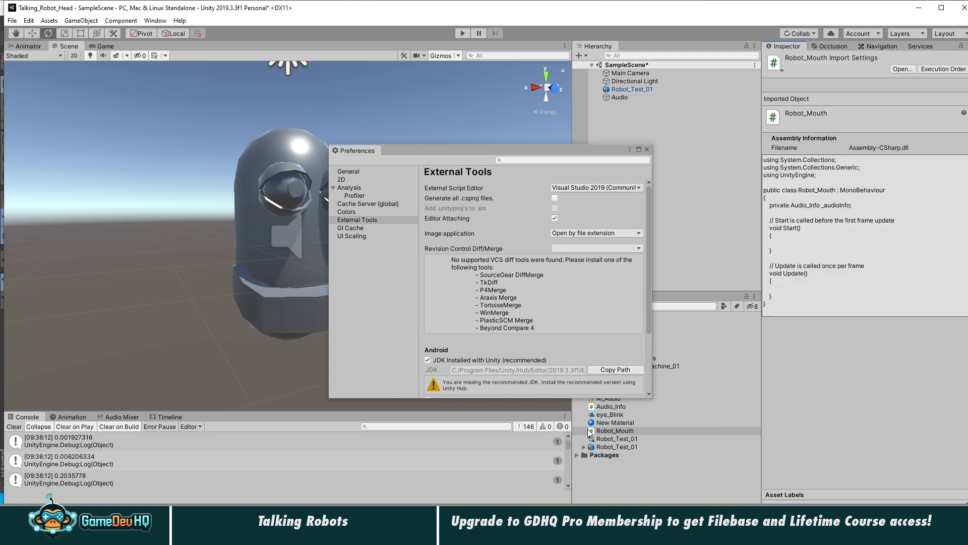
pyautogui.click(590, 432)
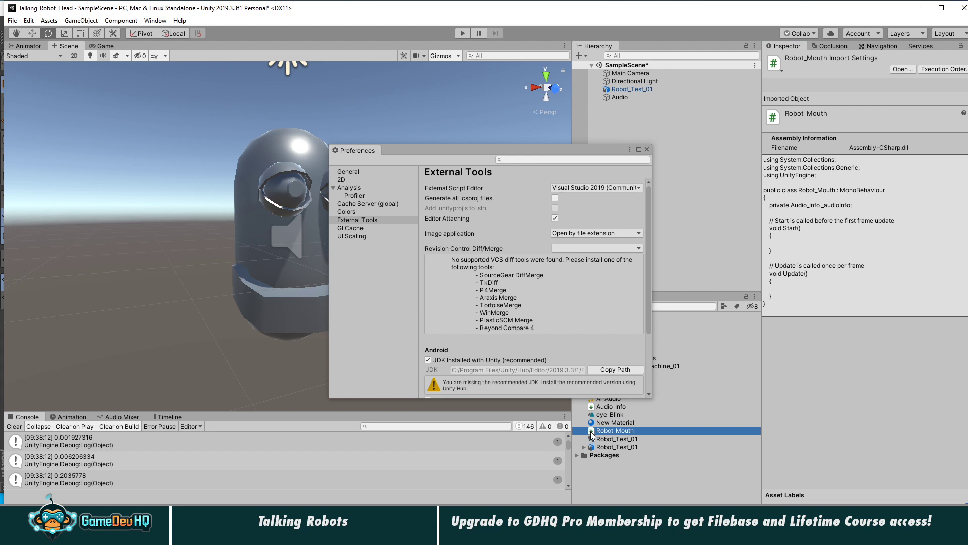
pyautogui.rightClick(593, 432)
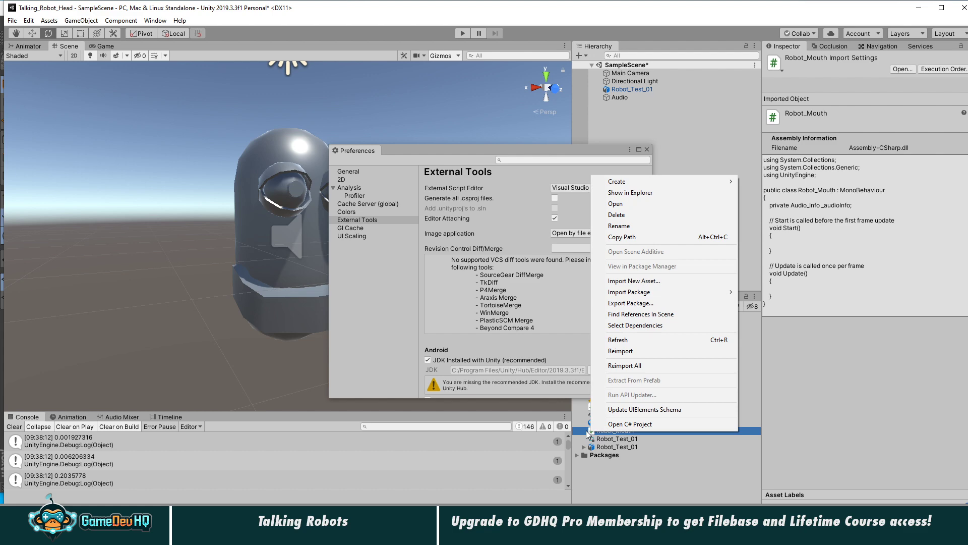
pyautogui.click(587, 431)
pyautogui.doubleClick(612, 432)
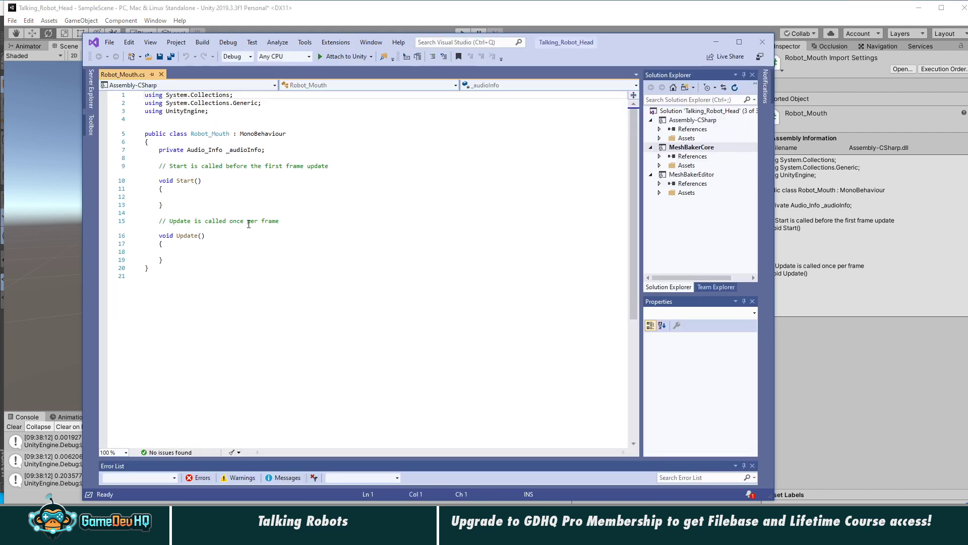
# In the Start method of Robot_Mouth, add the line _audioInfo = GameObject.Find("Audio").GetComponent<_audioInfo>();.
pyautogui.click(194, 197)
pyautogui.write('_a')
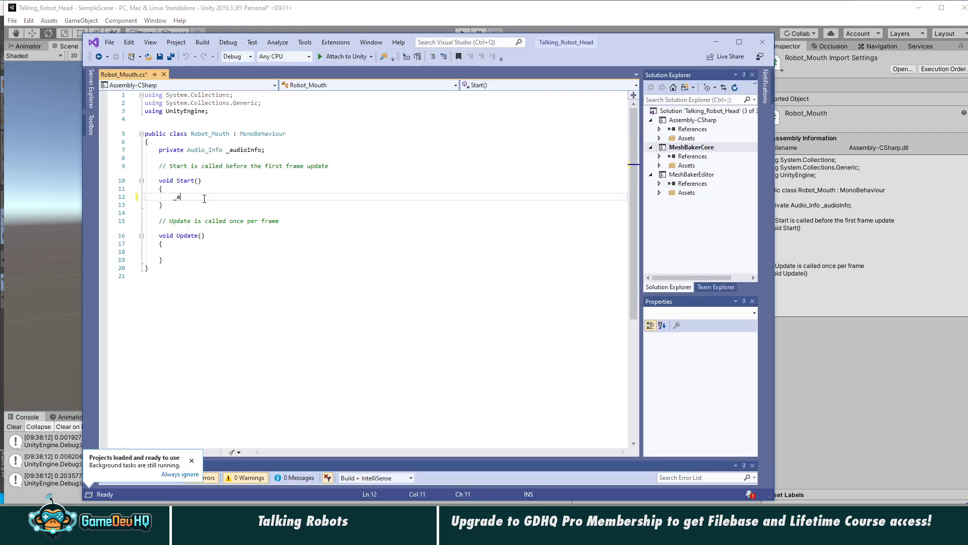
pyautogui.write('udioInfo ')
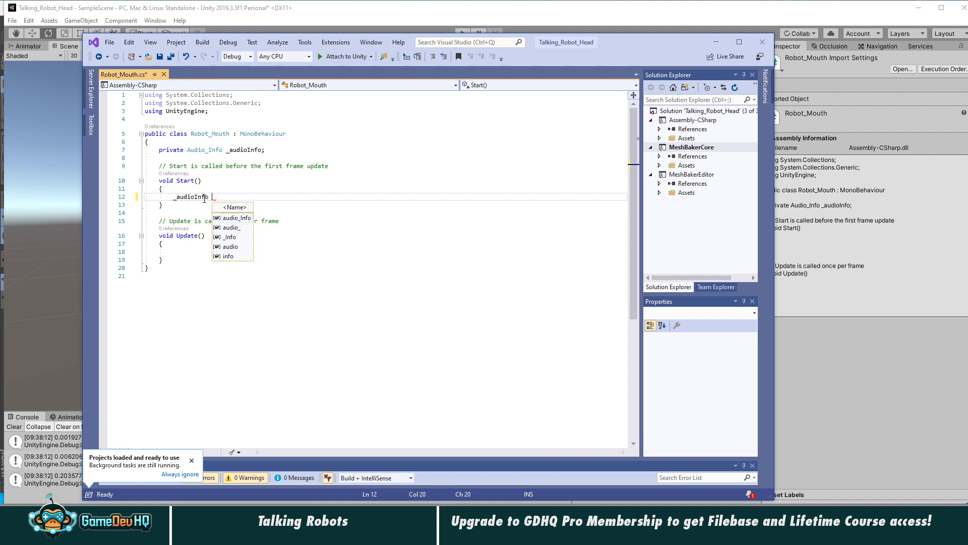
pyautogui.write('= gaome')
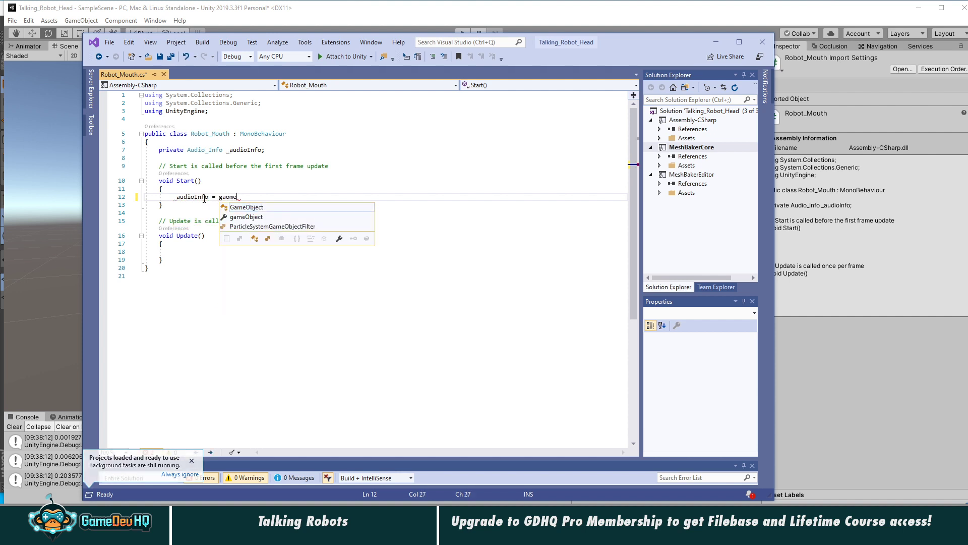
pyautogui.write('.Find')
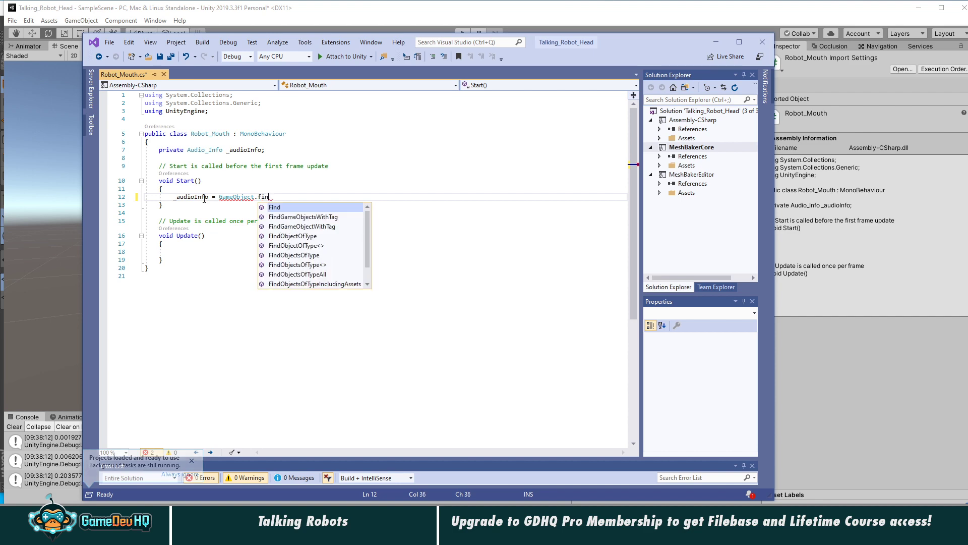
pyautogui.write('("')
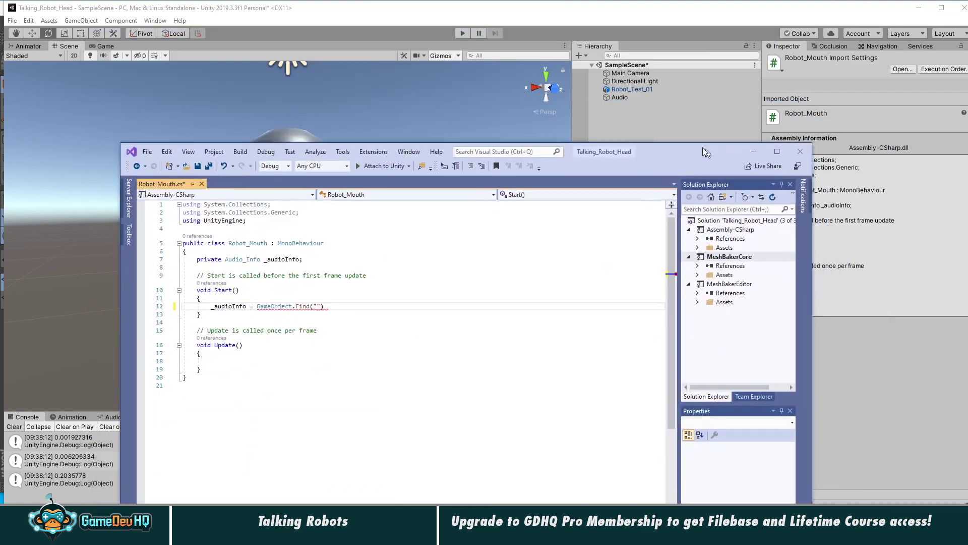
pyautogui.write('Audio").')
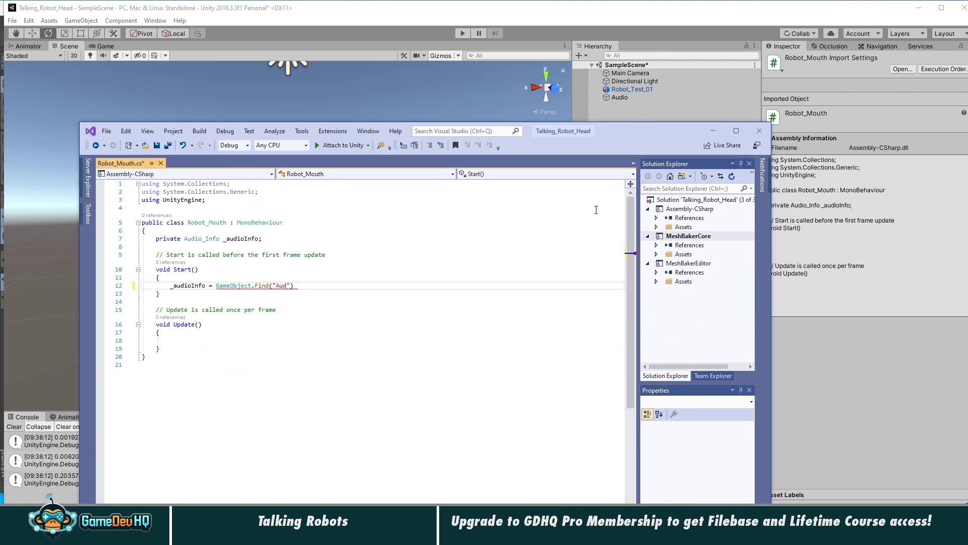
pyautogui.write('GetComponent')
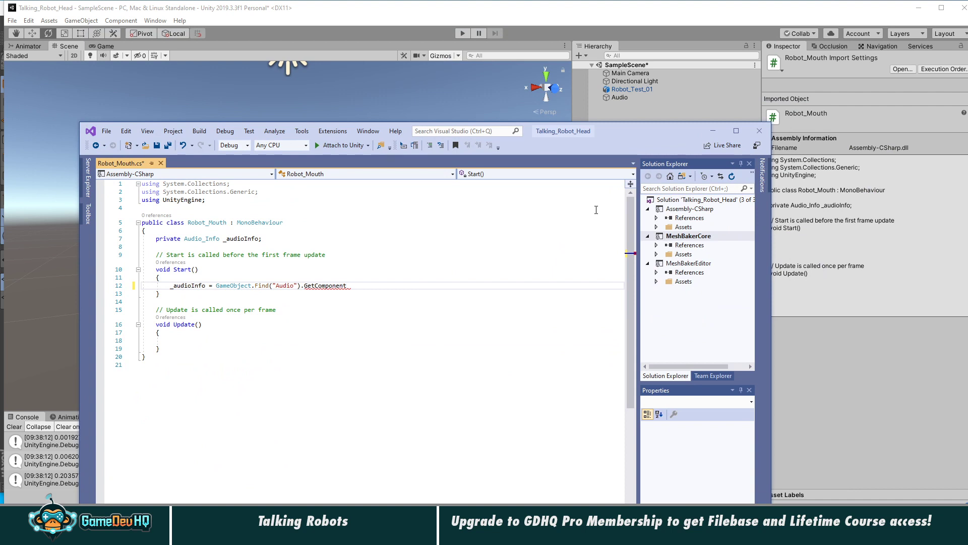
pyautogui.write('<_audio')
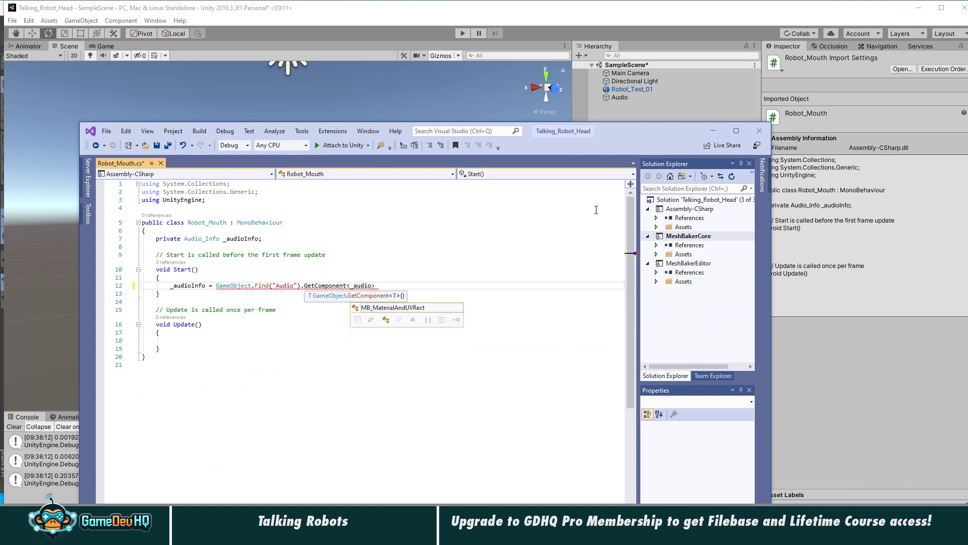
pyautogui.write('Inf')
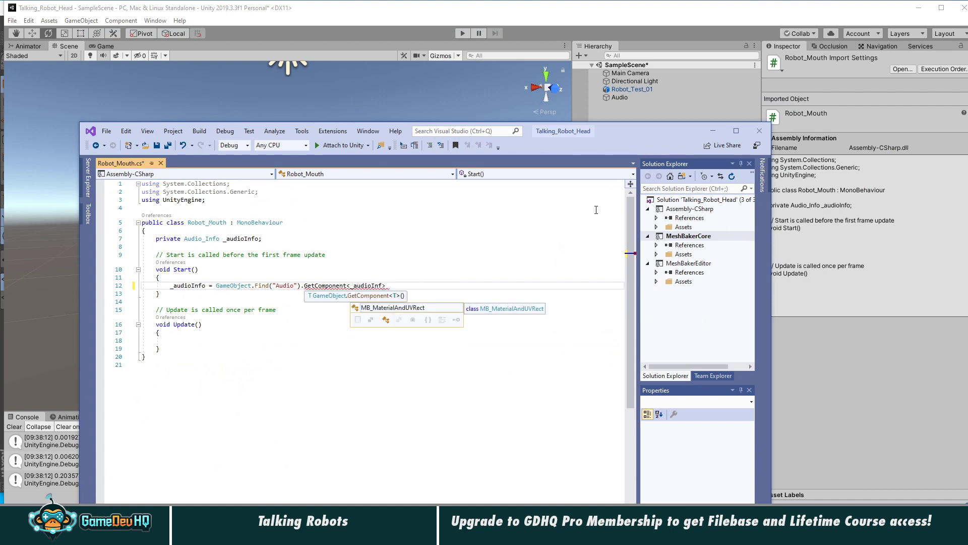
pyautogui.write('o>')
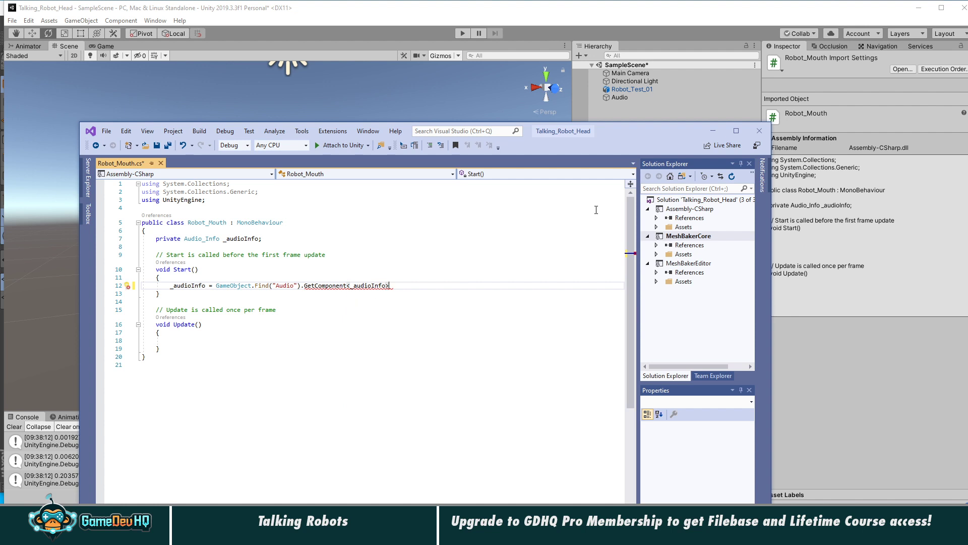
pyautogui.write('();')
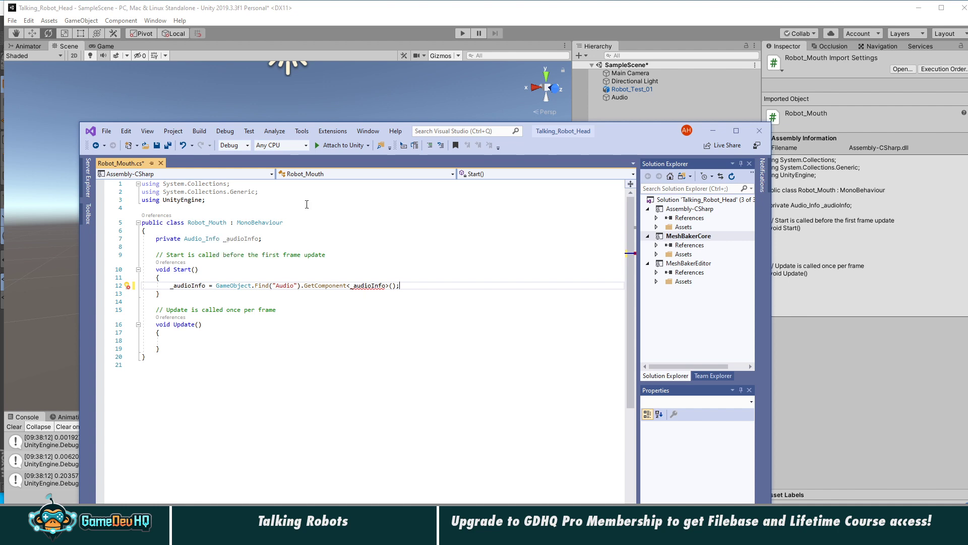
# Select the Audio object in the Unity scene, close the Preferences window, and switch back to the Robot_Mouth script in Visual Studio.
pyautogui.moveTo(618, 131); pyautogui.dragTo(567, 128)
pyautogui.click(628, 96)
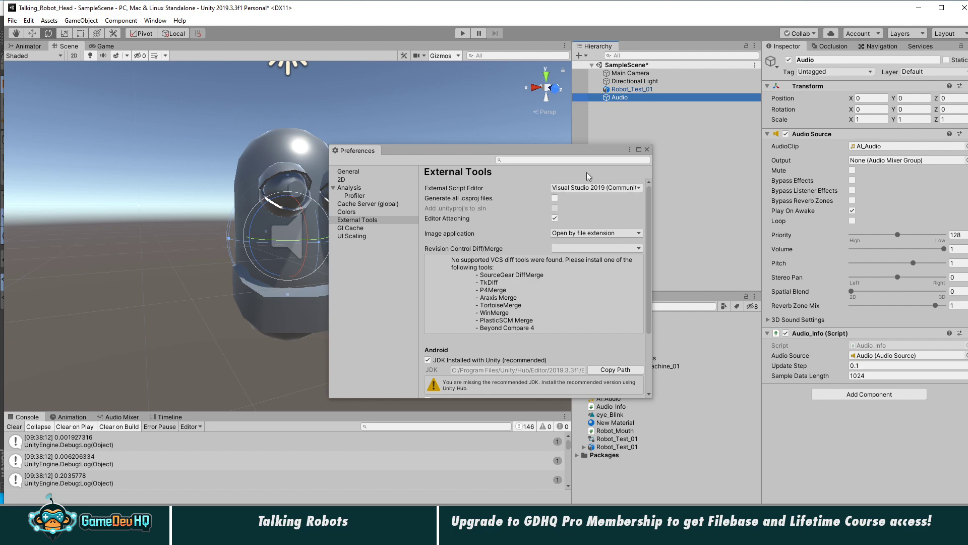
pyautogui.click(647, 150)
pyautogui.hotkey('alt', 'Tab')
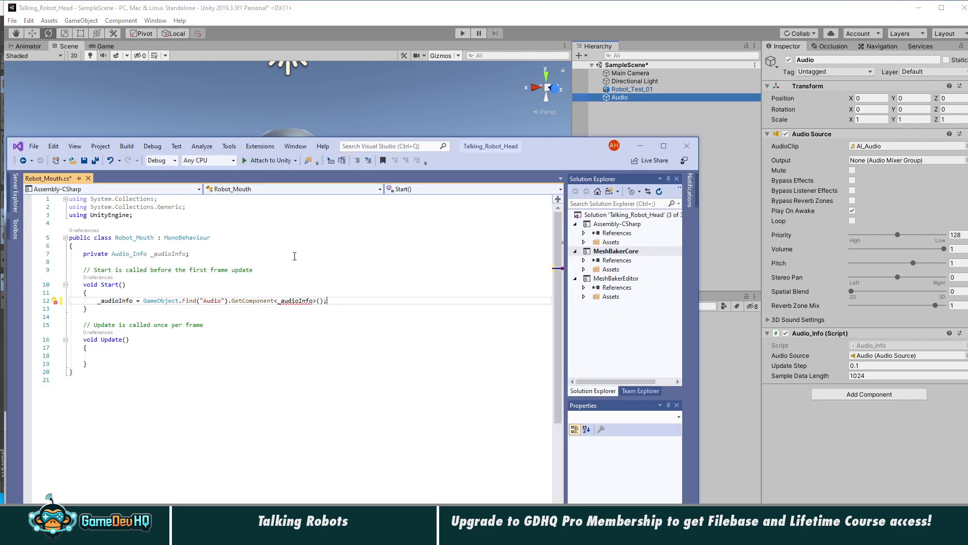
pyautogui.moveTo(537, 146); pyautogui.dragTo(586, 66)
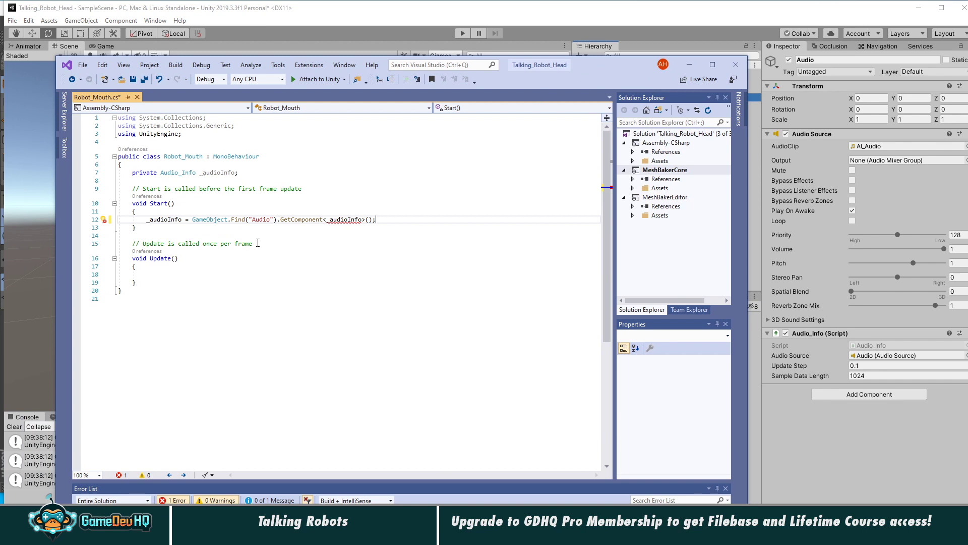
# In Robot_Mouth's Start method, rewrite the component lookup on the Audio object as .GetComponent<Audio_Info>(); and save the script.
pyautogui.doubleClick(338, 219)
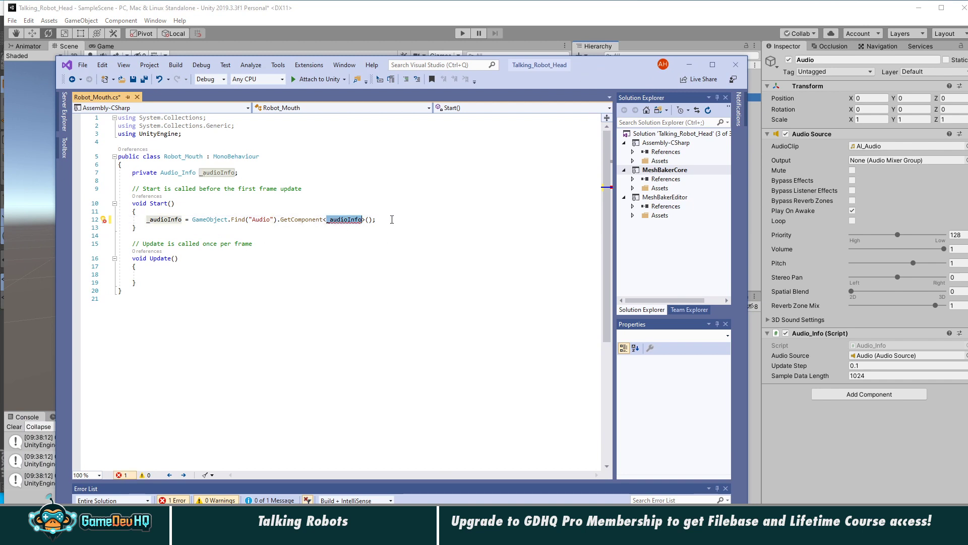
pyautogui.click(392, 220)
pyautogui.hotkey('ctrl', 's')
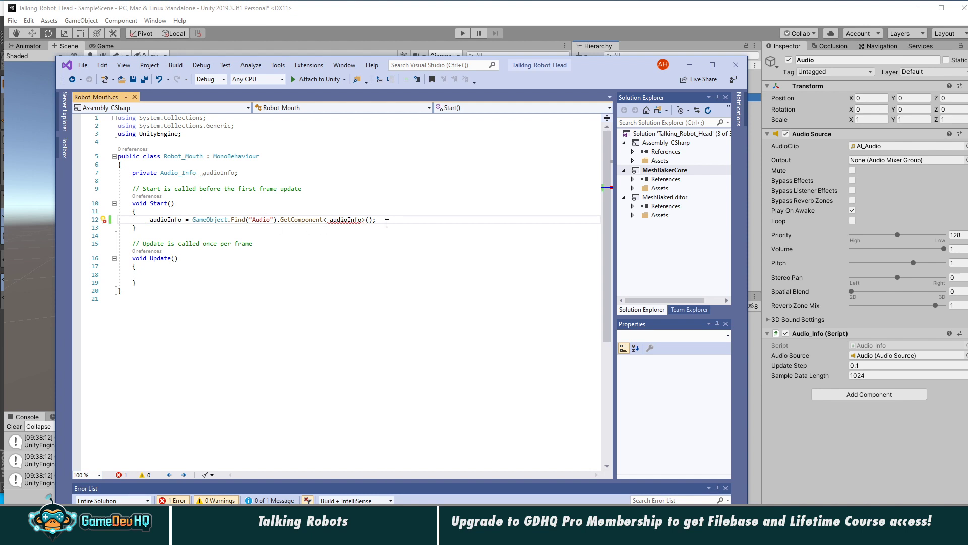
pyautogui.moveTo(376, 219); pyautogui.dragTo(278, 221)
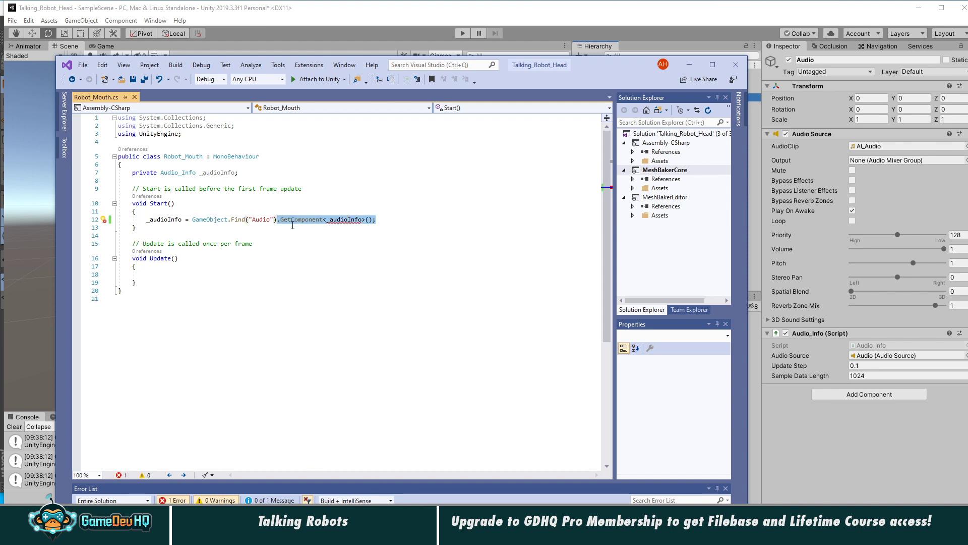
pyautogui.write('.getcom')
pyautogui.press('Tab')
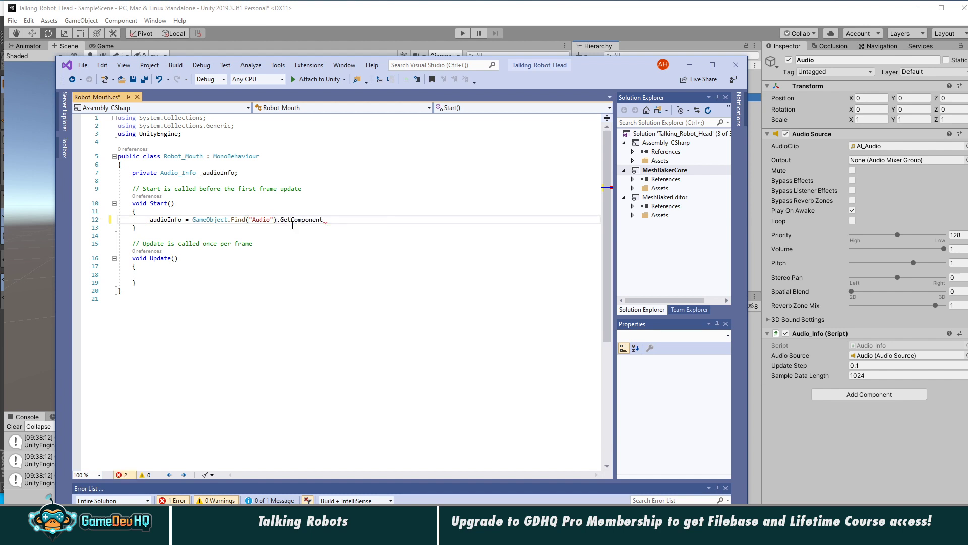
pyautogui.write('<')
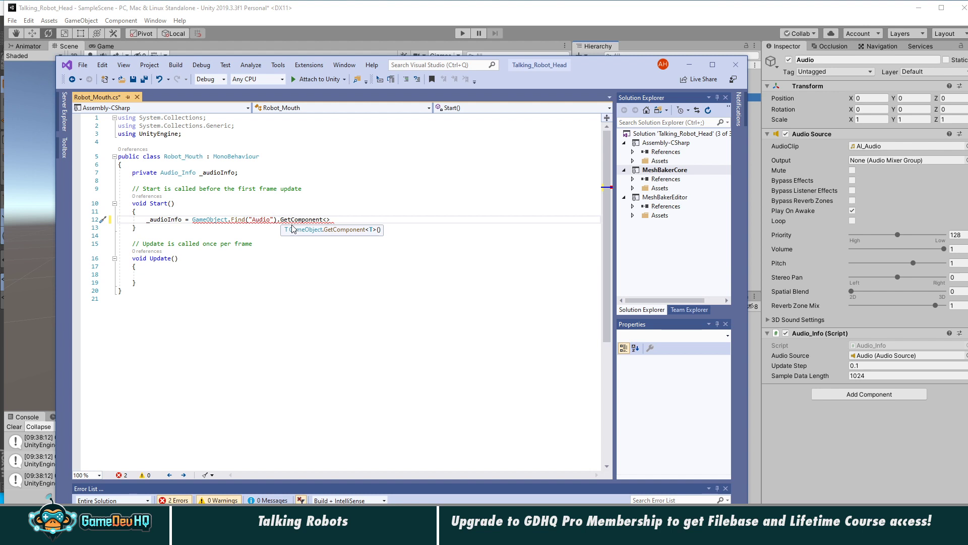
pyautogui.write('audioIn')
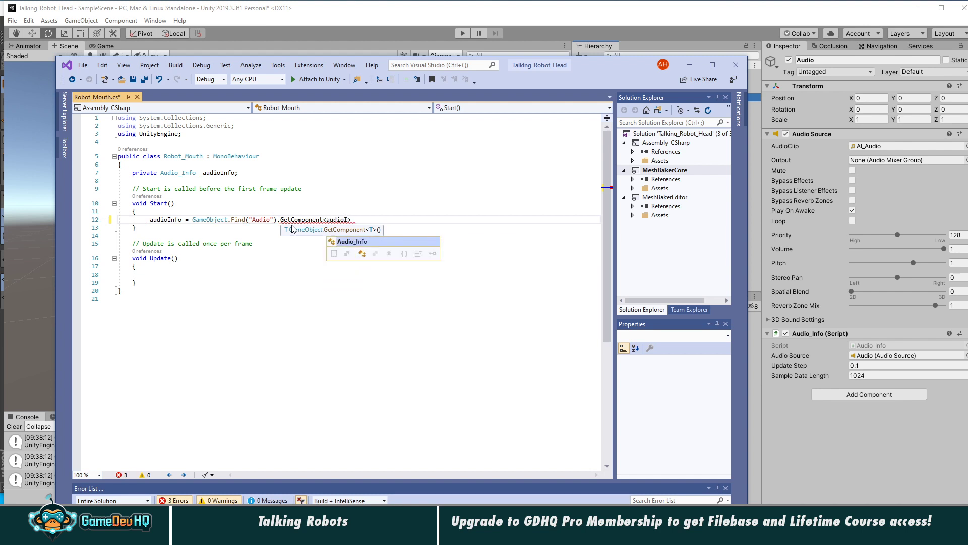
pyautogui.press('Tab')
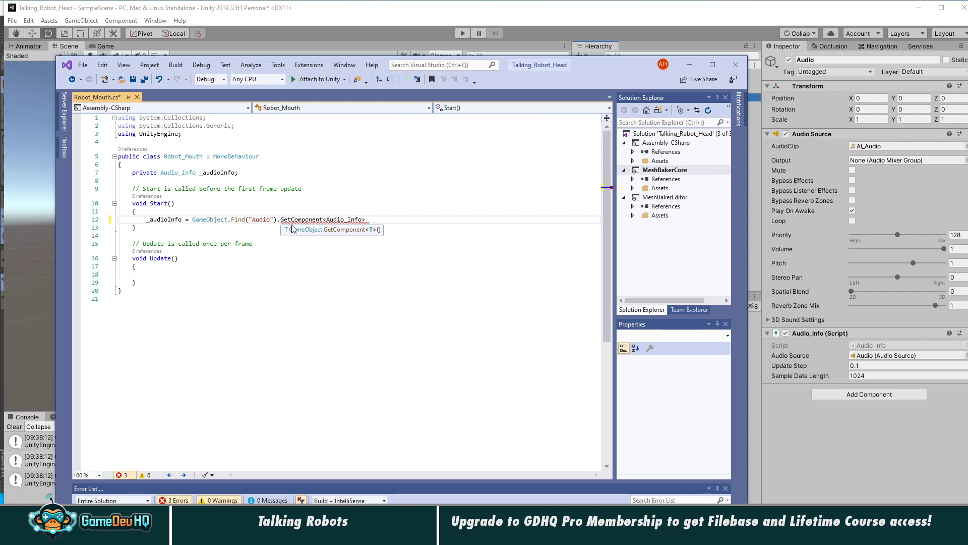
pyautogui.press('End')
pyautogui.write('()')
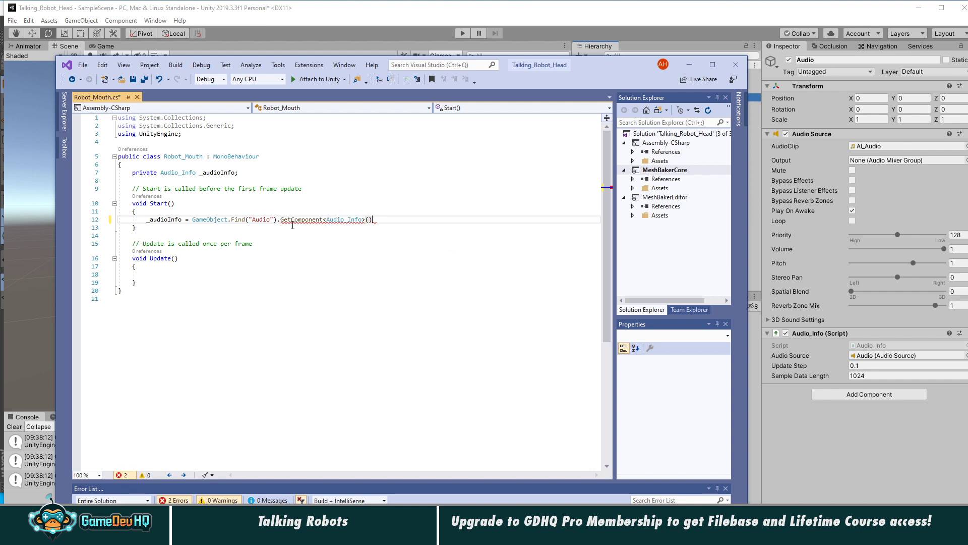
pyautogui.write(';')
pyautogui.hotkey('ctrl', 's')
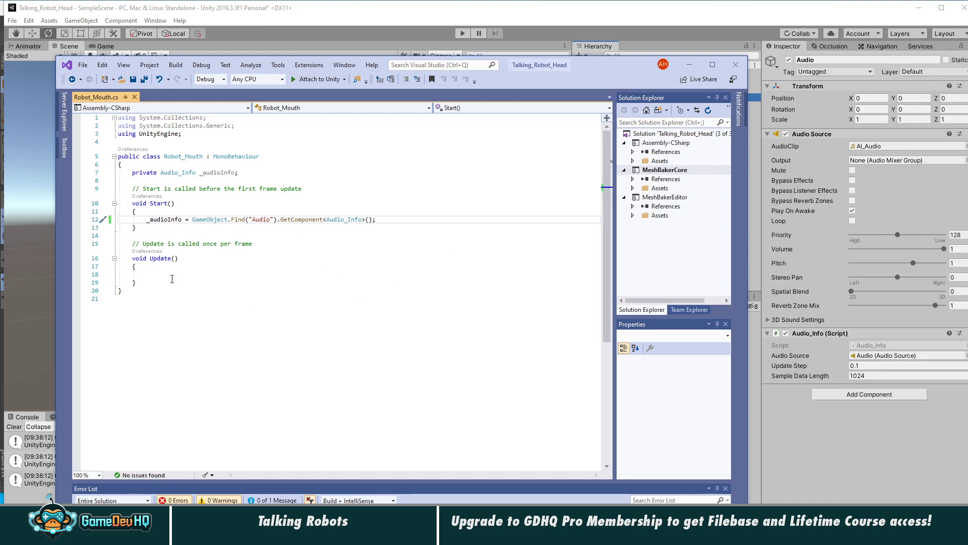
# Switch to Unity, check the components on Robot_Test_01, and reopen the Robot_Mouth script from the project assets.
pyautogui.click(159, 272)
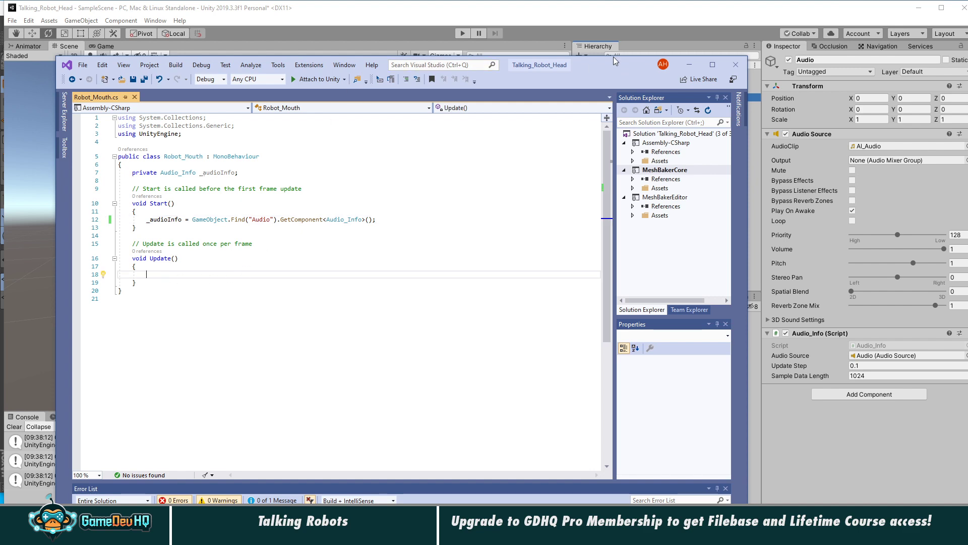
pyautogui.moveTo(613, 64); pyautogui.dragTo(698, 65)
pyautogui.hotkey('alt', 'Tab')
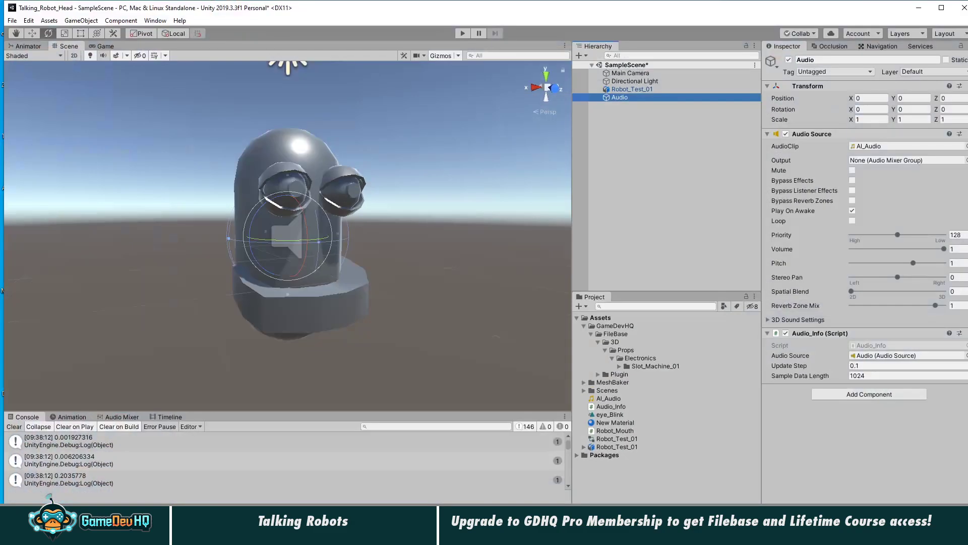
pyautogui.click(628, 89)
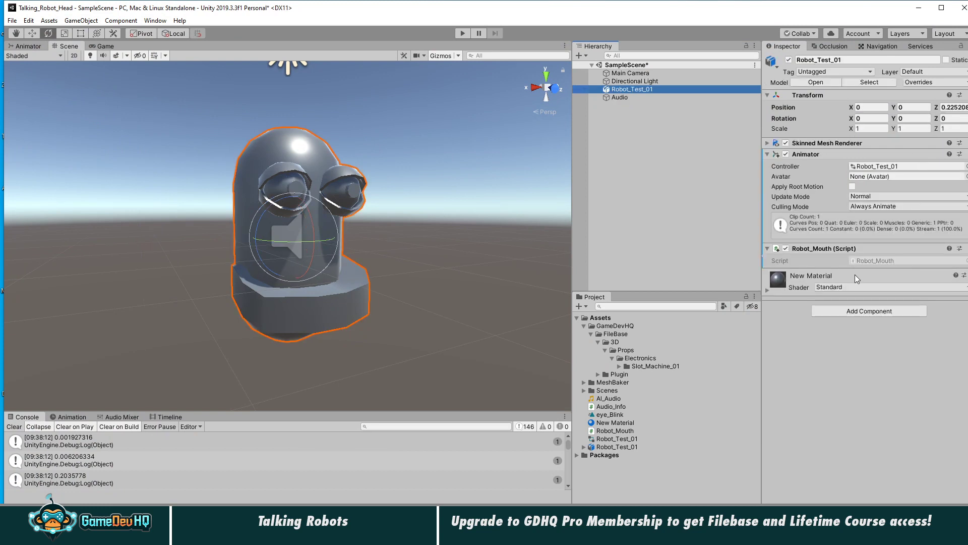
pyautogui.click(611, 432)
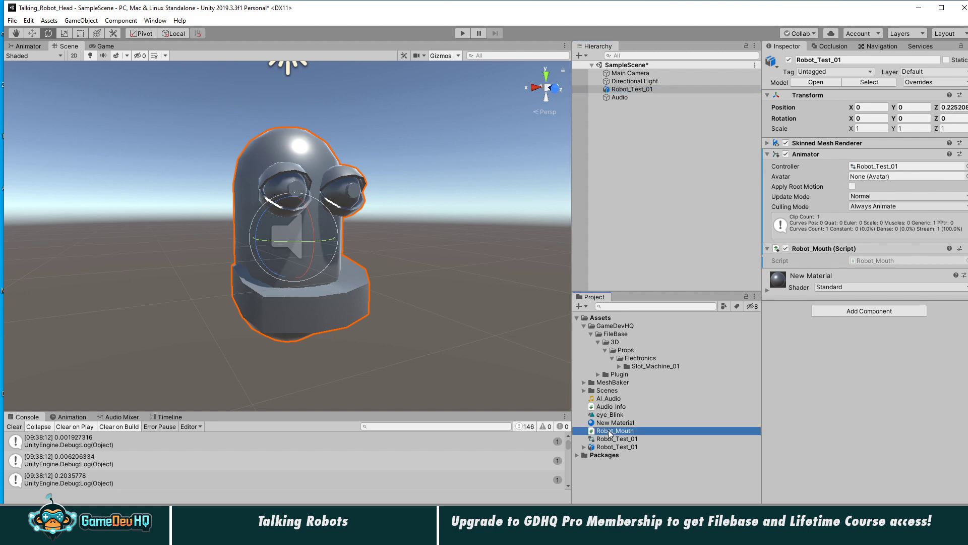
pyautogui.doubleClick(610, 432)
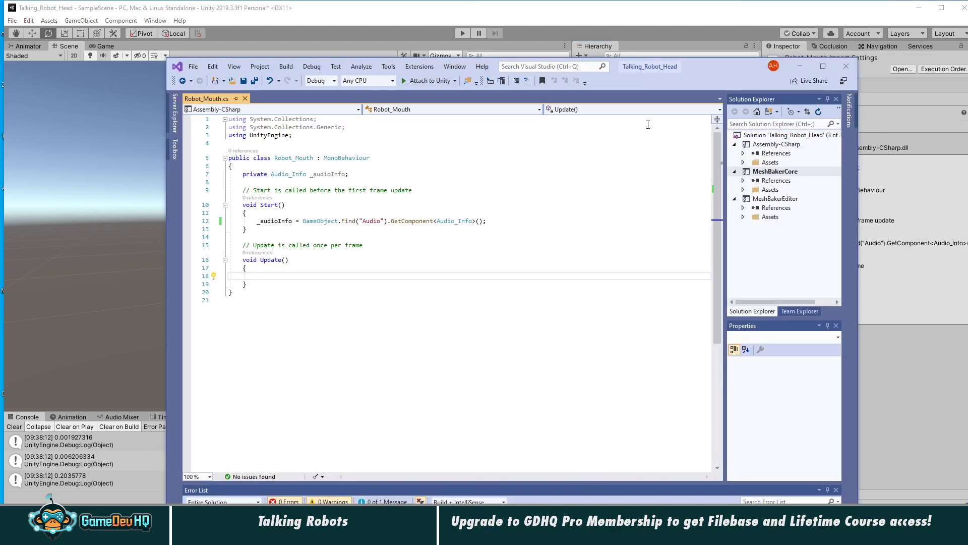
# Open the Audio_Info script from Unity, delete the Debug.Log(clipLoudness); line from its Update method, and save.
pyautogui.moveTo(713, 64); pyautogui.dragTo(848, 33)
pyautogui.doubleClick(608, 407)
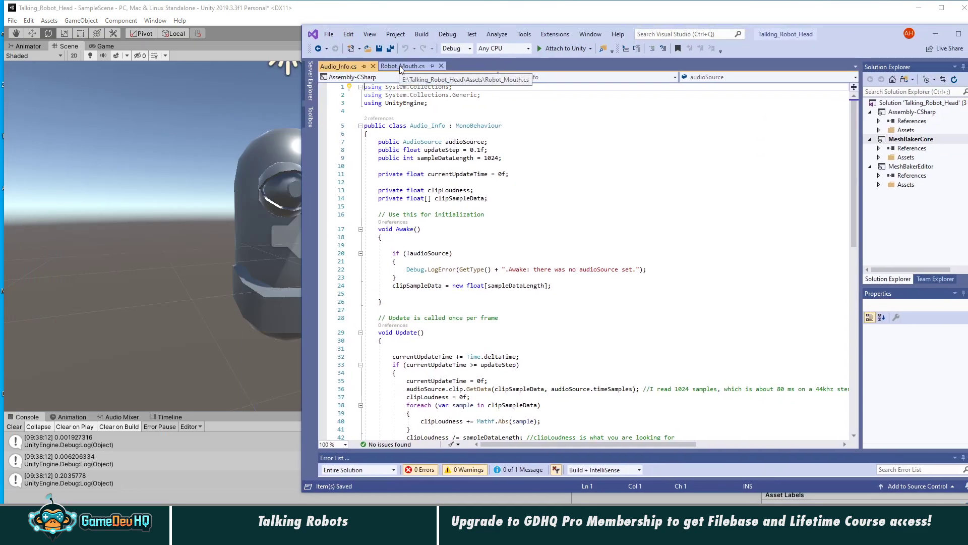
pyautogui.scroll(-7, 478, 345)
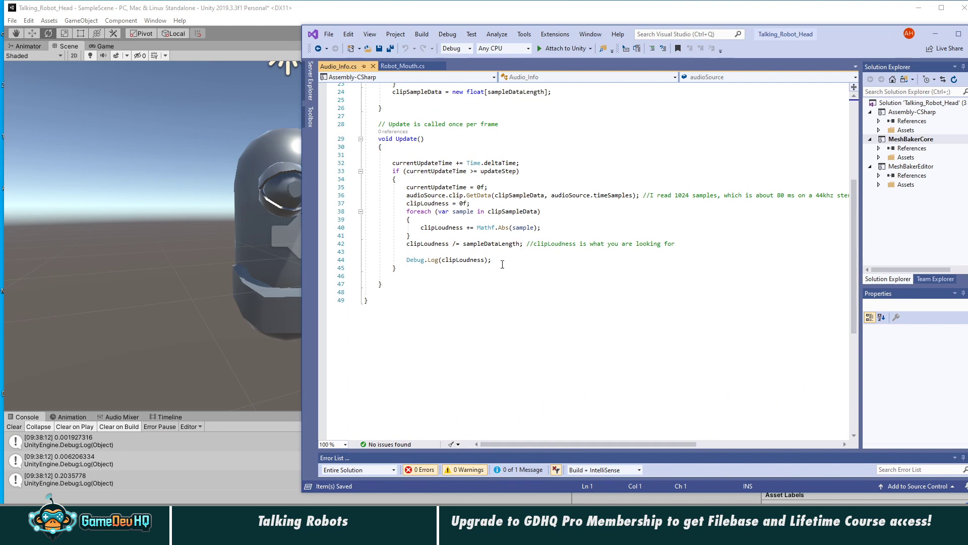
pyautogui.moveTo(502, 264); pyautogui.dragTo(365, 260)
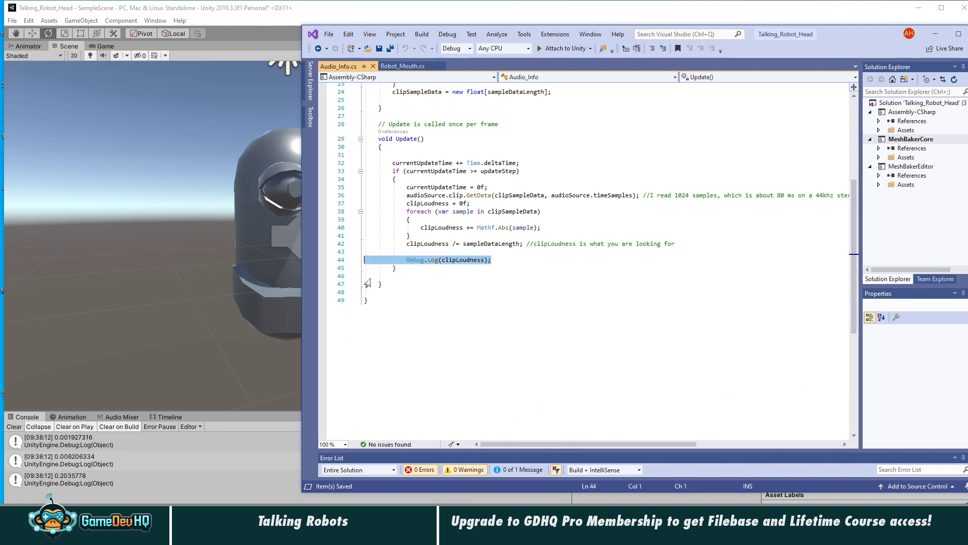
pyautogui.press('Delete')
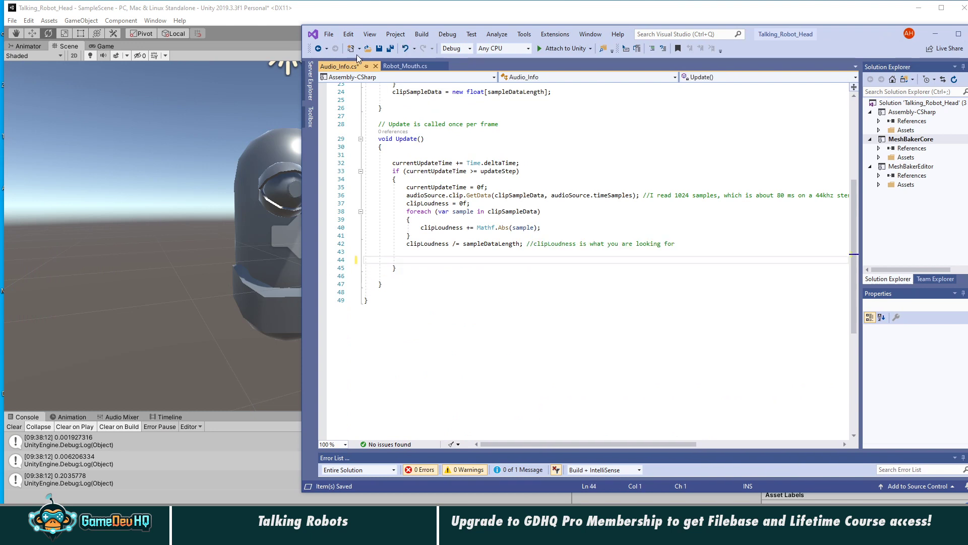
pyautogui.hotkey('ctrl', 's')
# In Robot_Mouth's Update method, start a Debug.Log call with _audioInfo. as its unfinished argument.
pyautogui.click(404, 66)
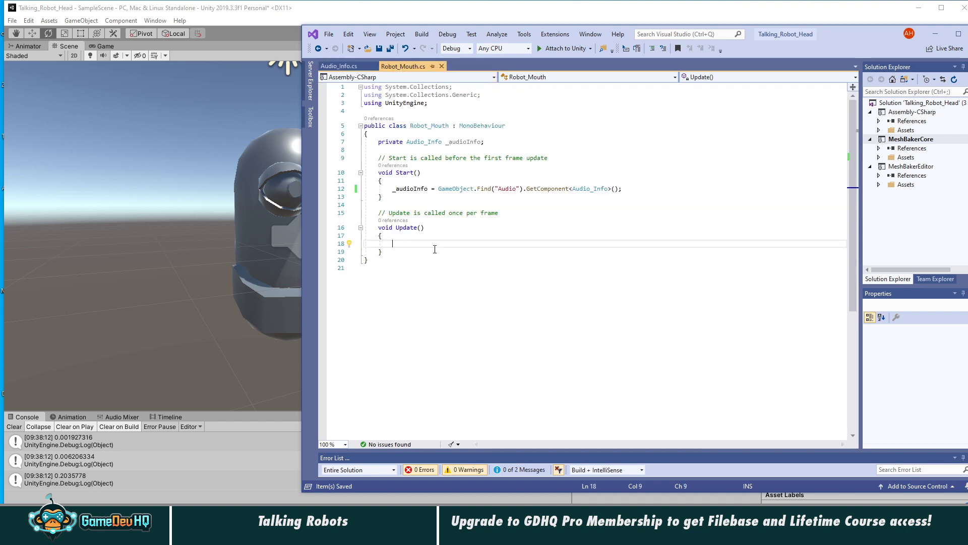
pyautogui.write('de')
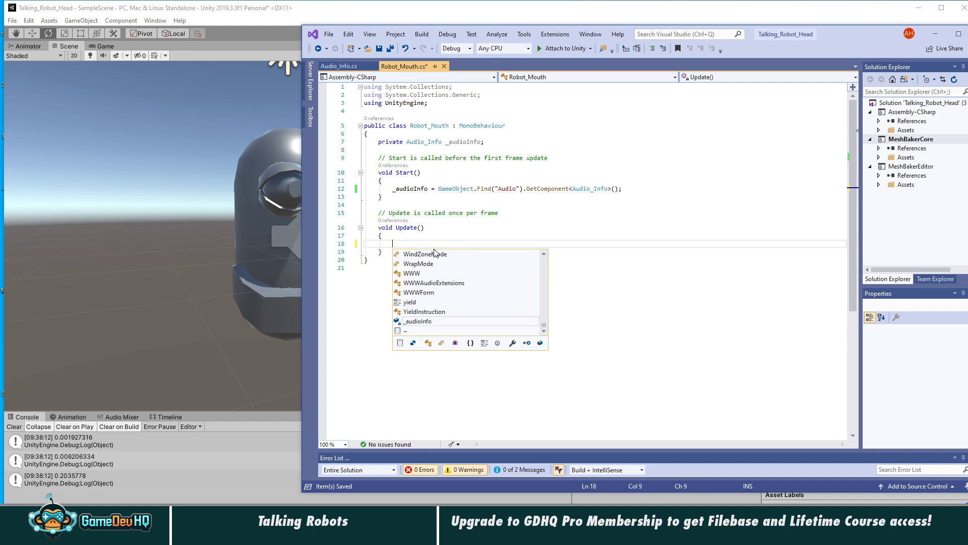
pyautogui.write('bug.Log("')
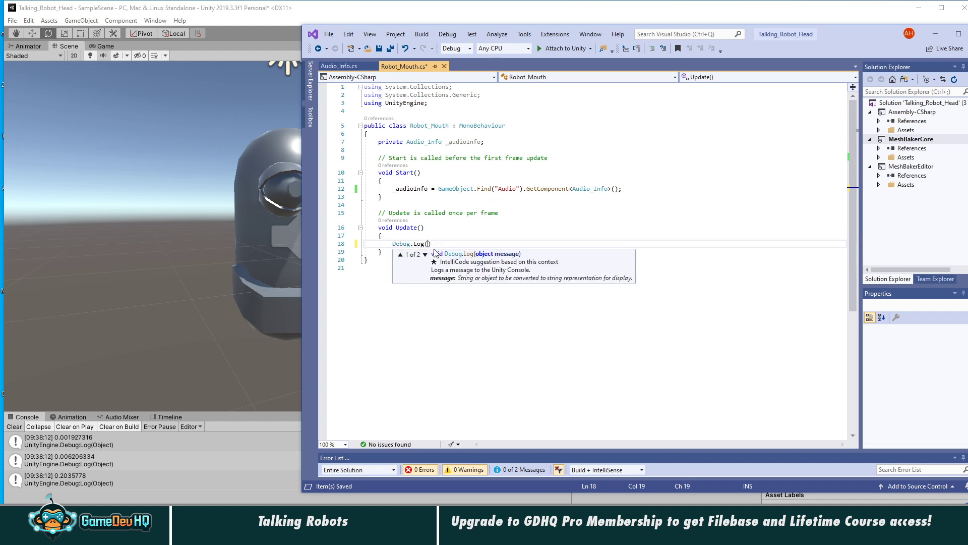
pyautogui.press('BackSpace')
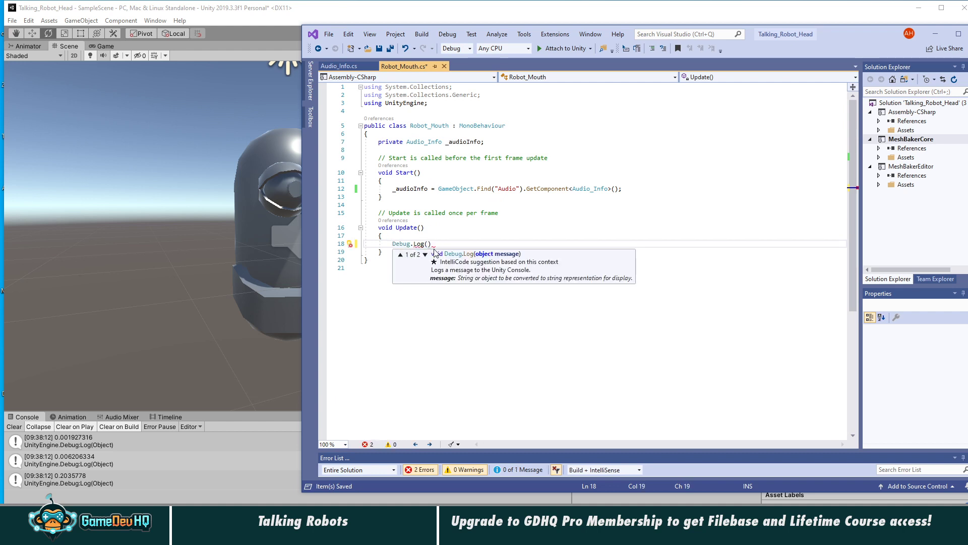
pyautogui.write('_audioInfo.clip')
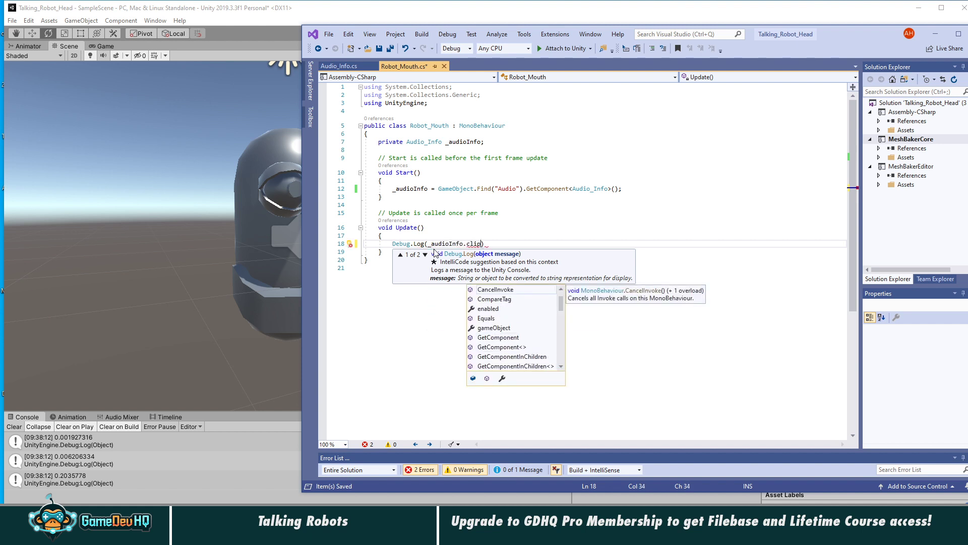
pyautogui.press('BackSpace')
pyautogui.press('BackSpace')
pyautogui.press('BackSpace')
pyautogui.press('BackSpace')
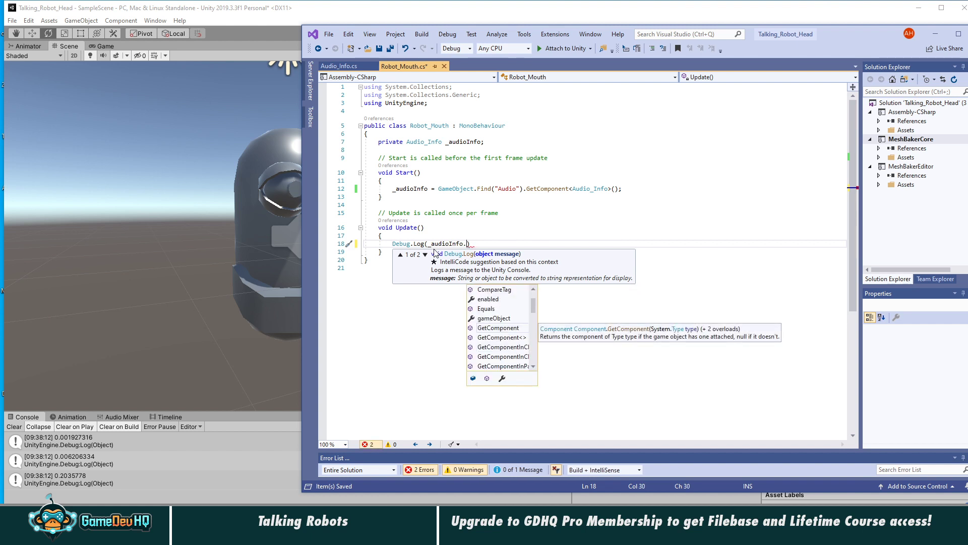
# In the Audio_Info script, change the clipLoudness float from private to public and save.
pyautogui.click(338, 66)
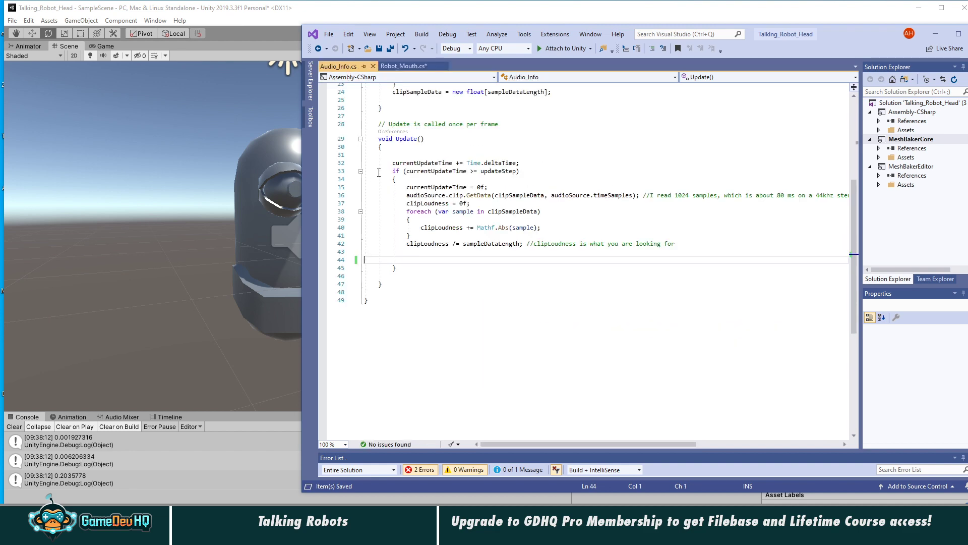
pyautogui.scroll(7, 447, 236)
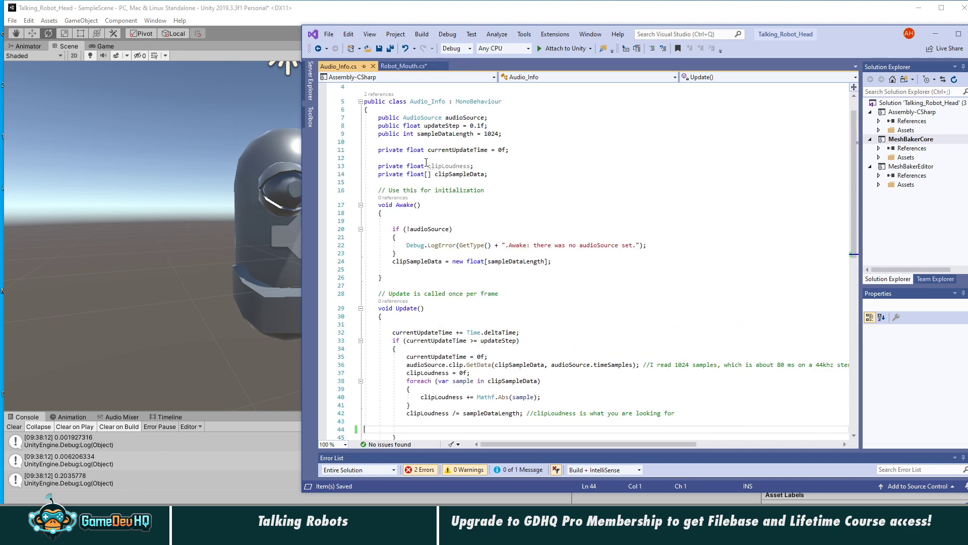
pyautogui.doubleClick(391, 167)
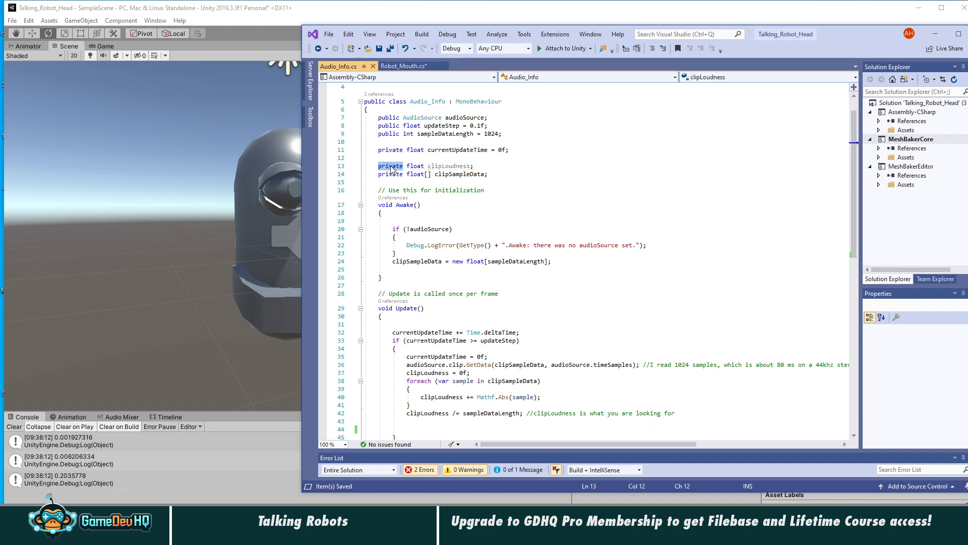
pyautogui.write('public')
pyautogui.press('Escape')
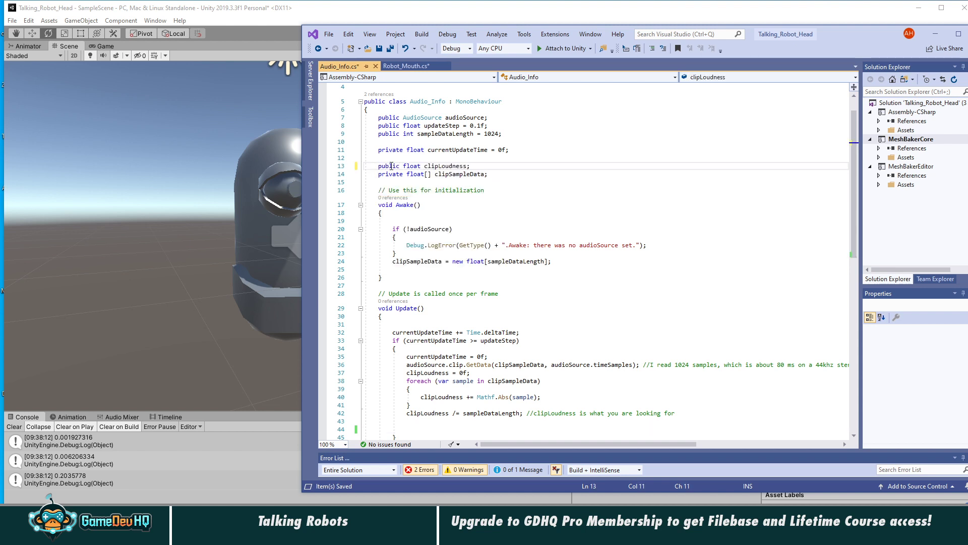
pyautogui.hotkey('ctrl', 's')
# In Robot_Mouth's Update method, complete the statement as Debug.Log(_audioInfo.clipLoudness); and save the script.
pyautogui.click(398, 66)
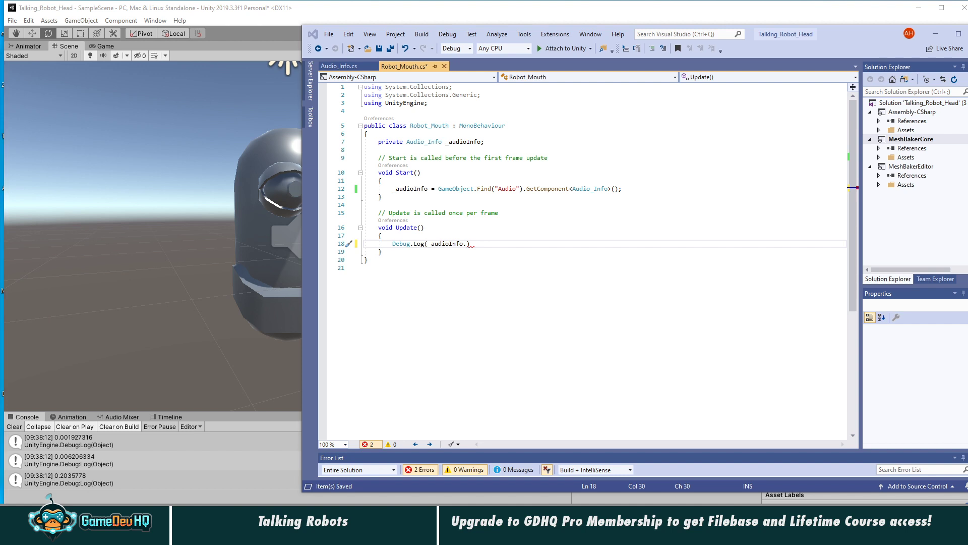
pyautogui.click(463, 314)
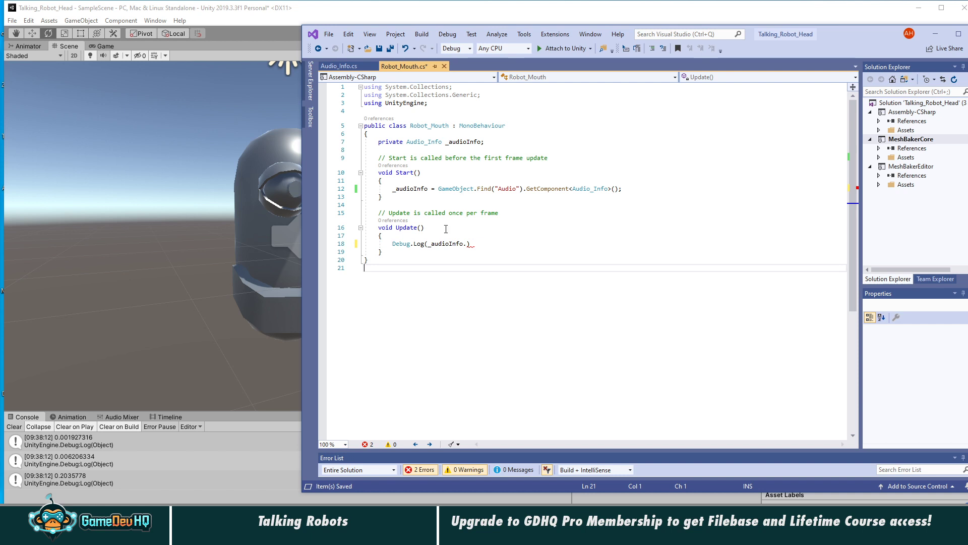
pyautogui.click(479, 244)
pyautogui.press('Left')
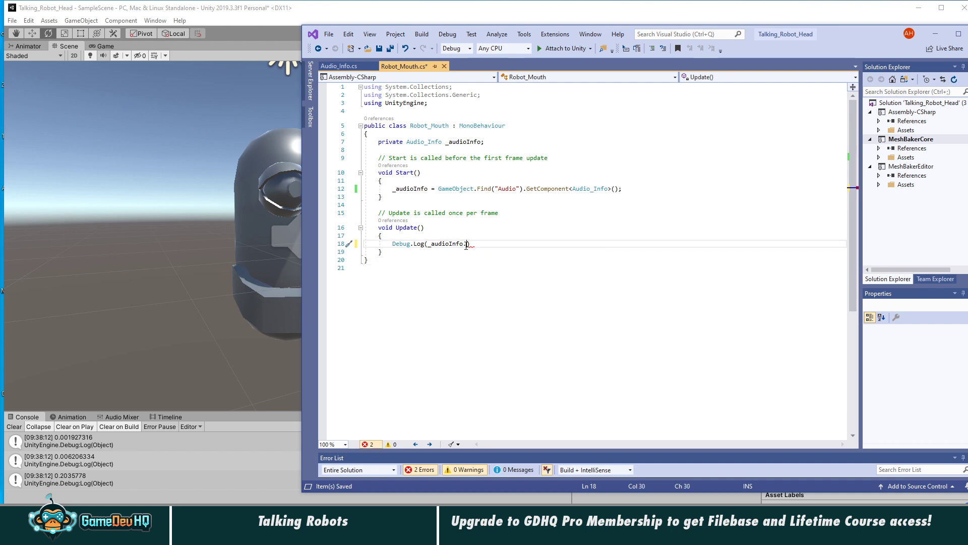
pyautogui.write('clip')
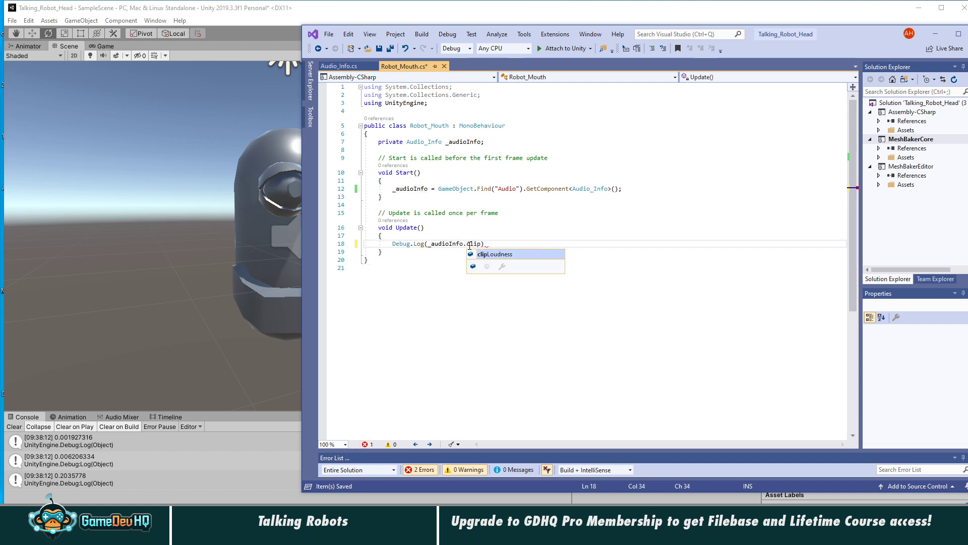
pyautogui.press('Tab')
pyautogui.press('End')
pyautogui.write(';')
pyautogui.hotkey('ctrl', 's')
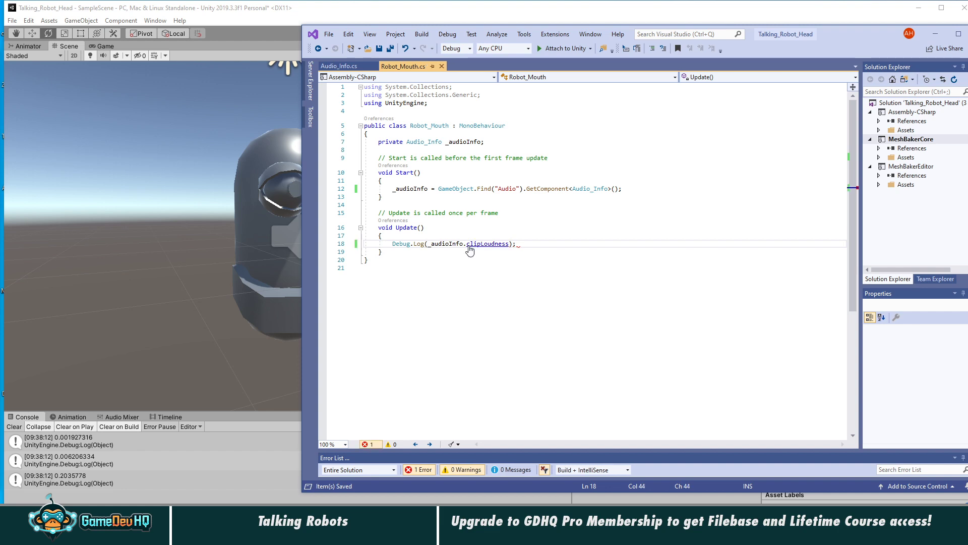
# Switch to Unity and run the scene briefly to check the clip loudness logged in the Console.
pyautogui.click(265, 15)
pyautogui.click(460, 34)
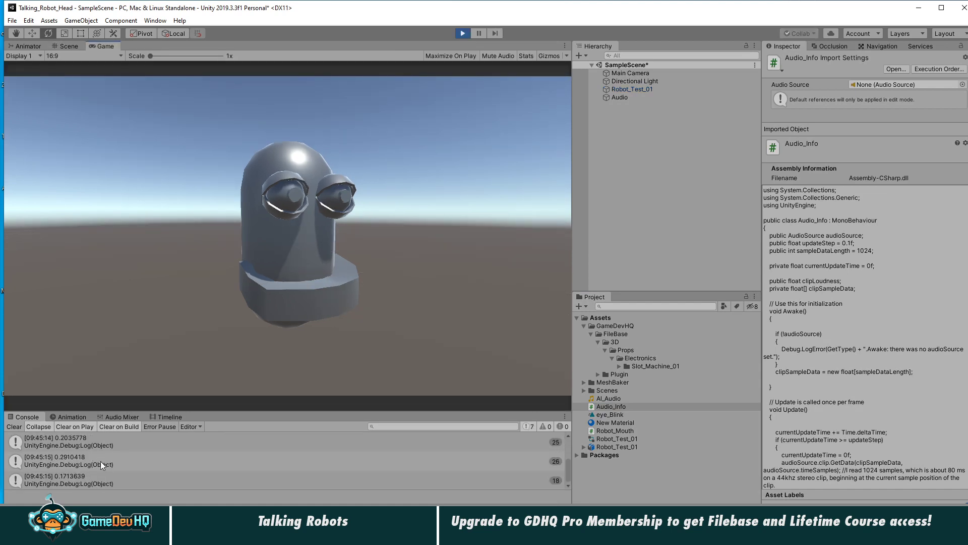
pyautogui.click(462, 33)
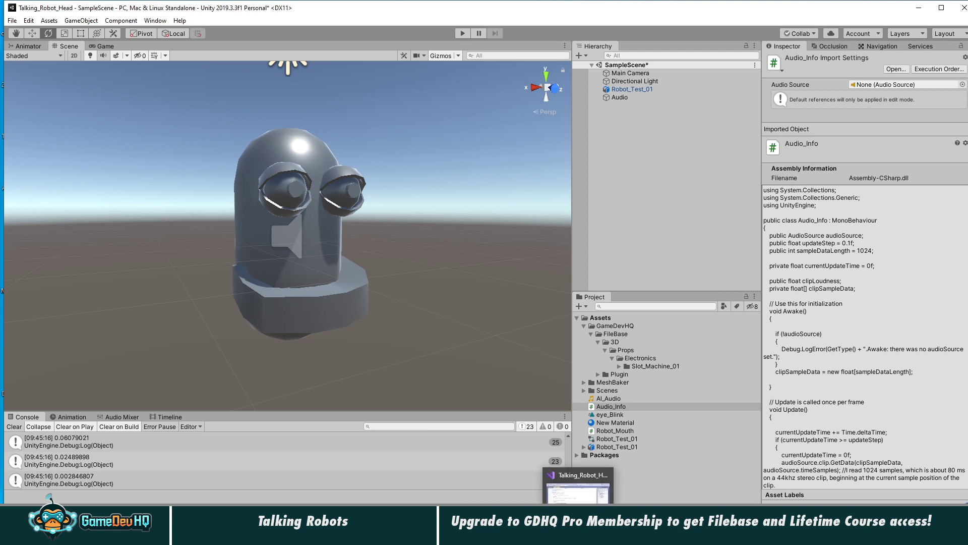
# Move the code editor window aside in Unity and examine the blend shapes in Robot_Test_01's Skinned Mesh Renderer.
pyautogui.click(578, 534)
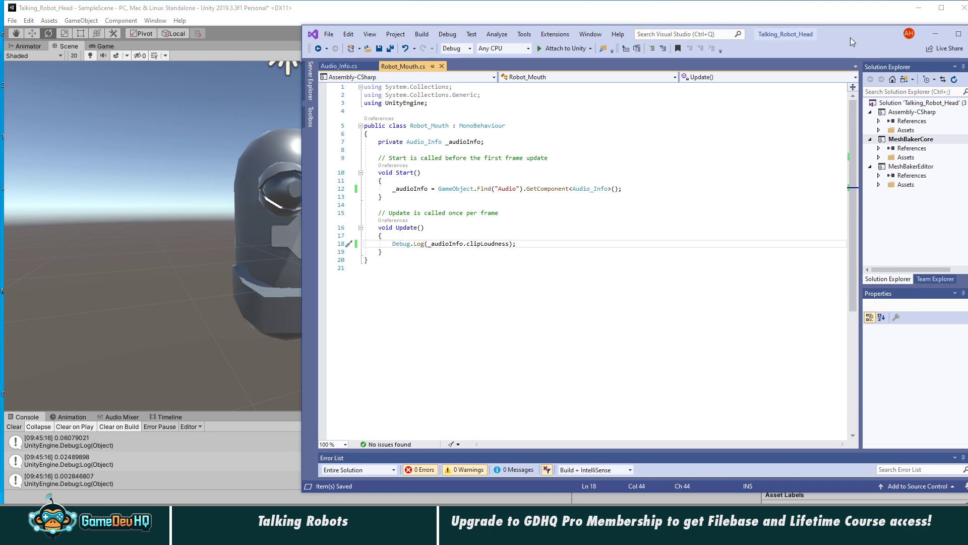
pyautogui.moveTo(851, 38); pyautogui.dragTo(967, 109)
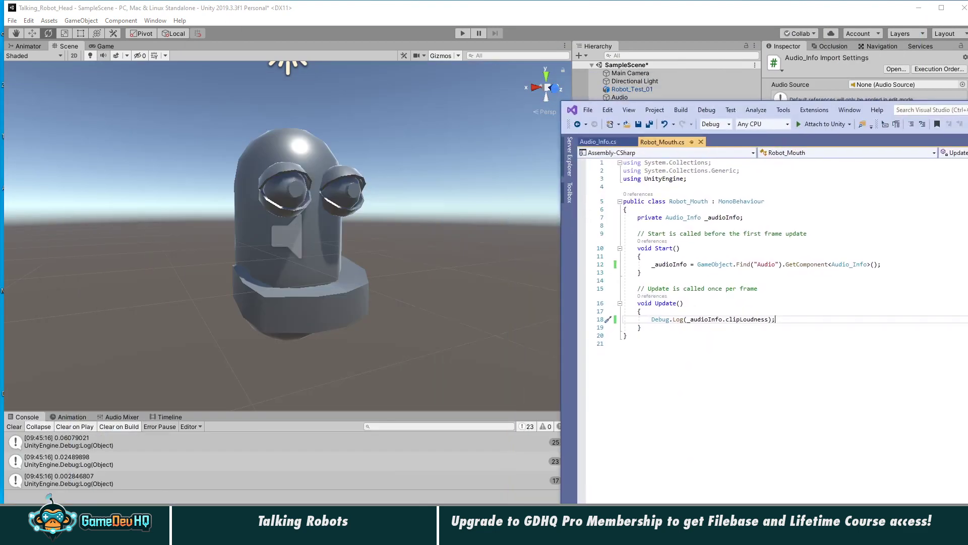
pyautogui.click(731, 17)
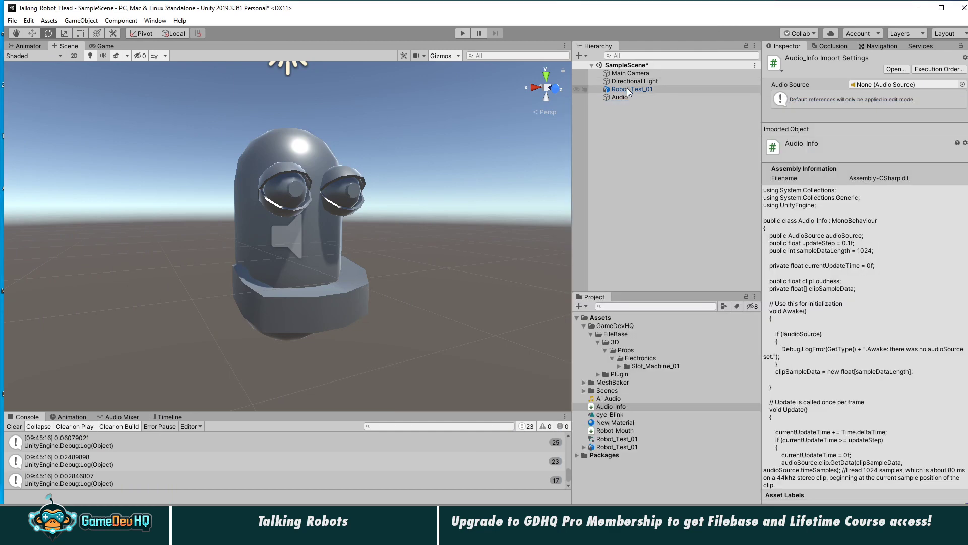
pyautogui.click(627, 89)
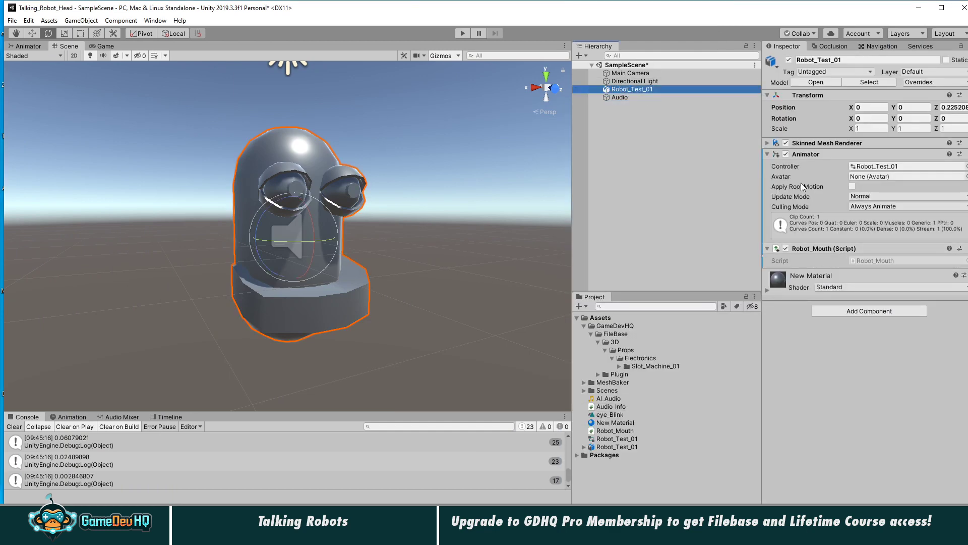
pyautogui.click(766, 143)
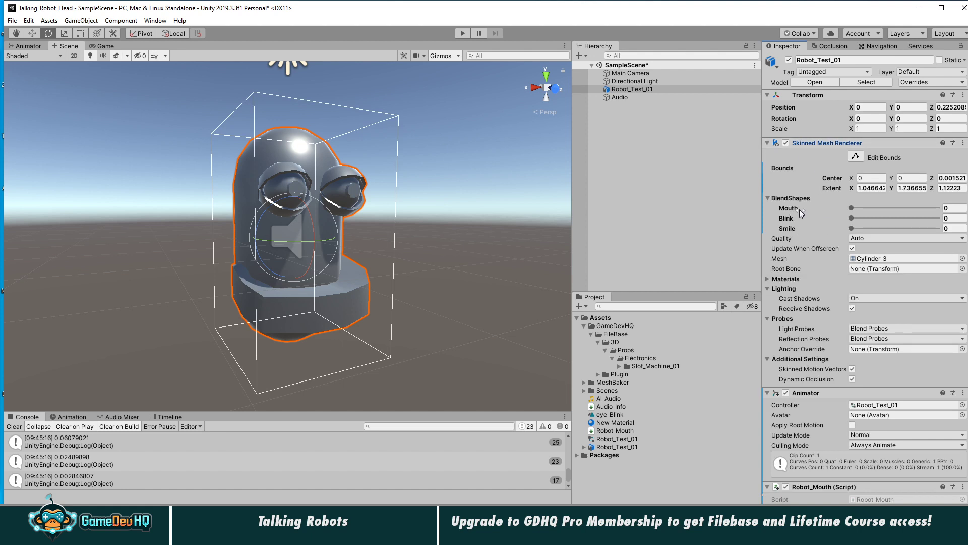
# Switch to Visual Studio and declare private SkinnedMeshRenderer _skinnedMesh; below the _audioInfo field in Robot_Mouth.
pyautogui.moveTo(967, 96); pyautogui.dragTo(625, 50)
pyautogui.click(496, 203)
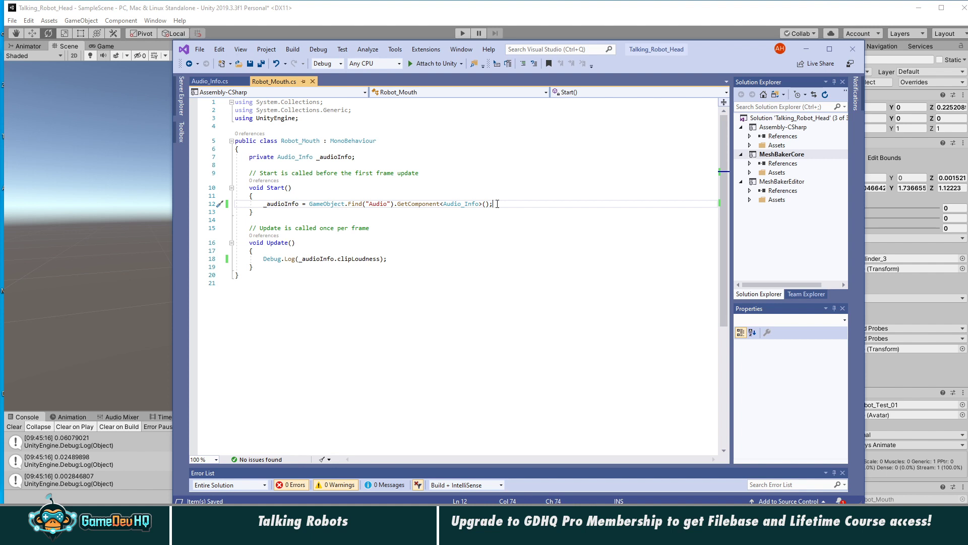
pyautogui.press('Up')
pyautogui.press('Up')
pyautogui.press('Up')
pyautogui.press('Up')
pyautogui.press('Up')
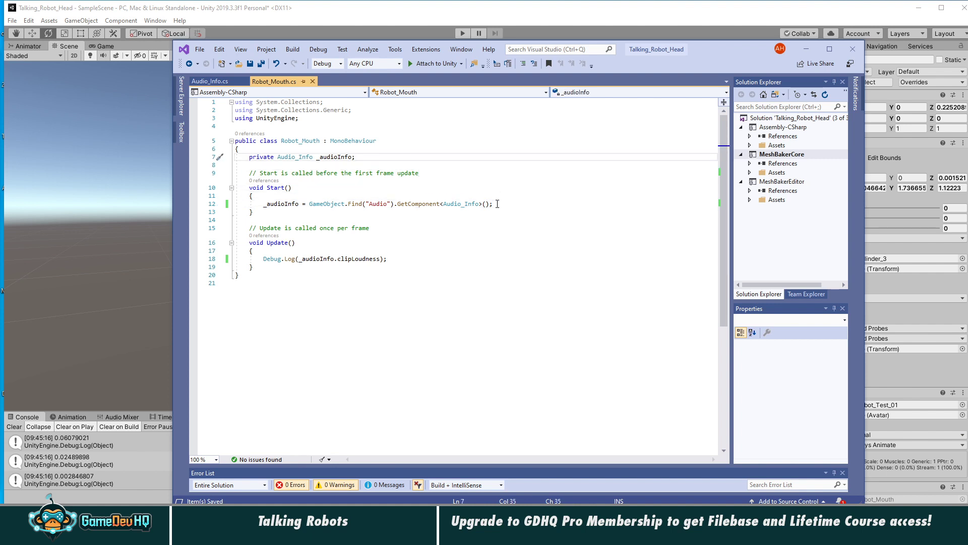
pyautogui.press('Return')
pyautogui.press('Return')
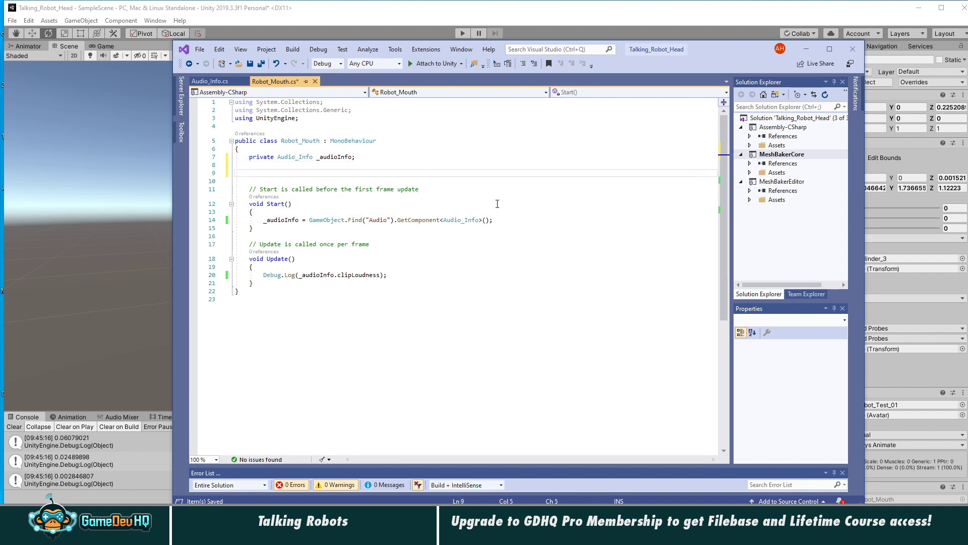
pyautogui.write('private skinnedMeshRenderer ')
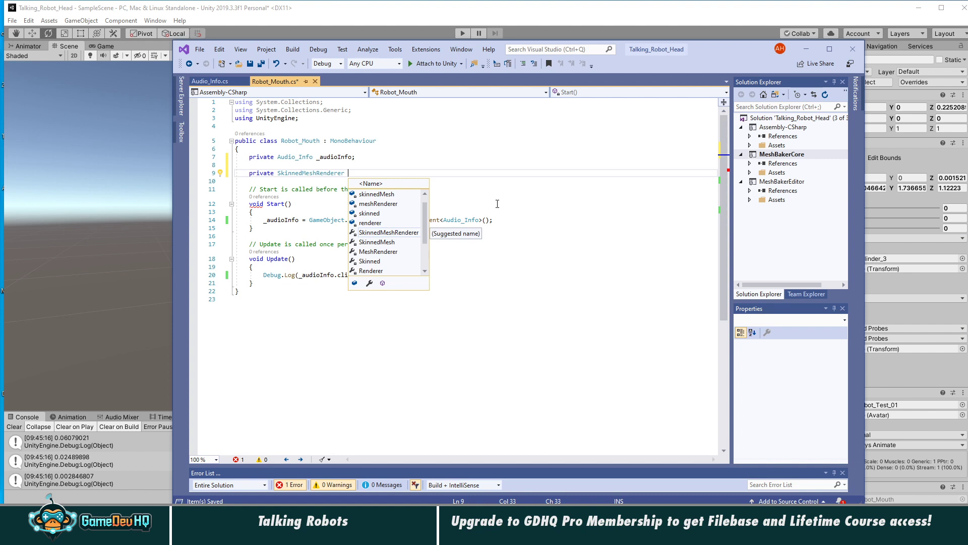
pyautogui.write('_skinned')
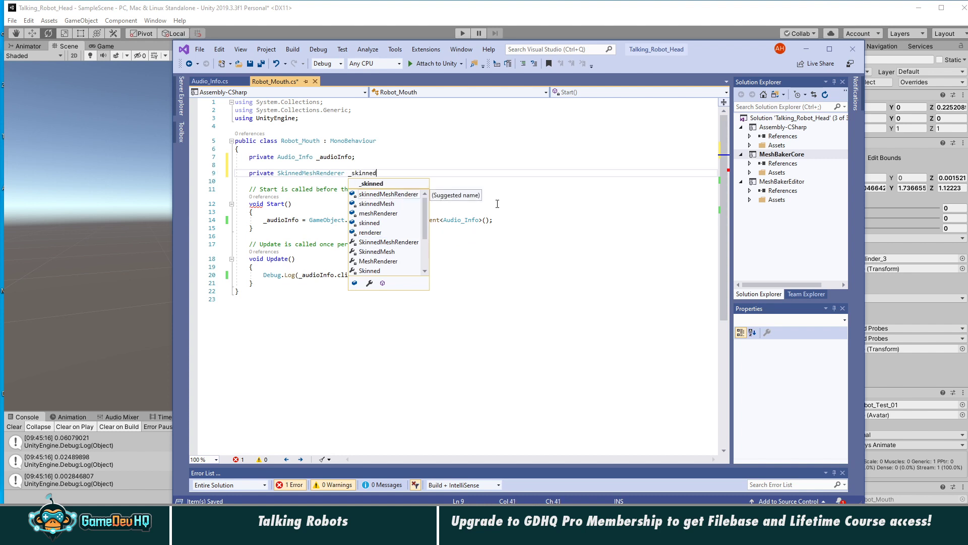
pyautogui.write('Mesh;')
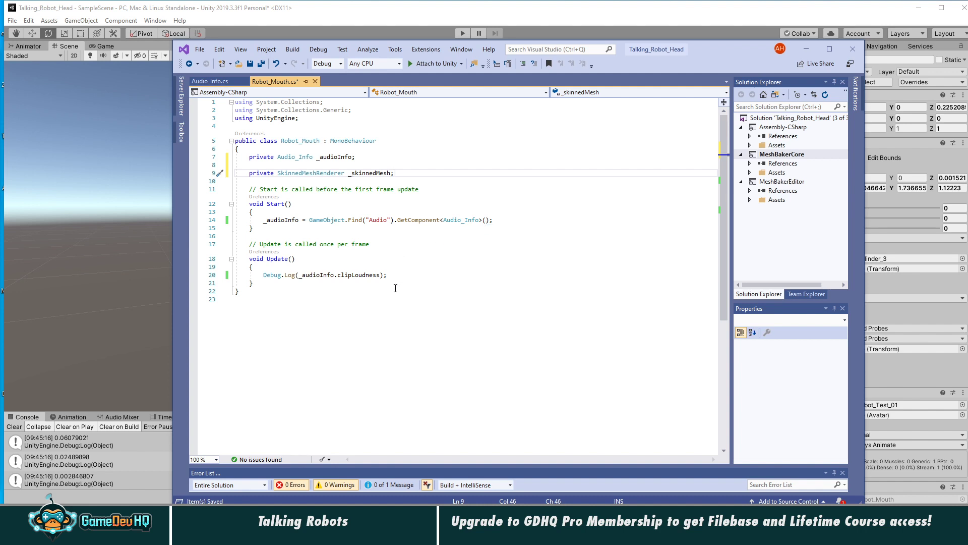
# Above the Debug.Log line in Update, start a new statement with _skinnedMesh.GetComponent<SkinnedMeshRenderer>.
pyautogui.click(264, 276)
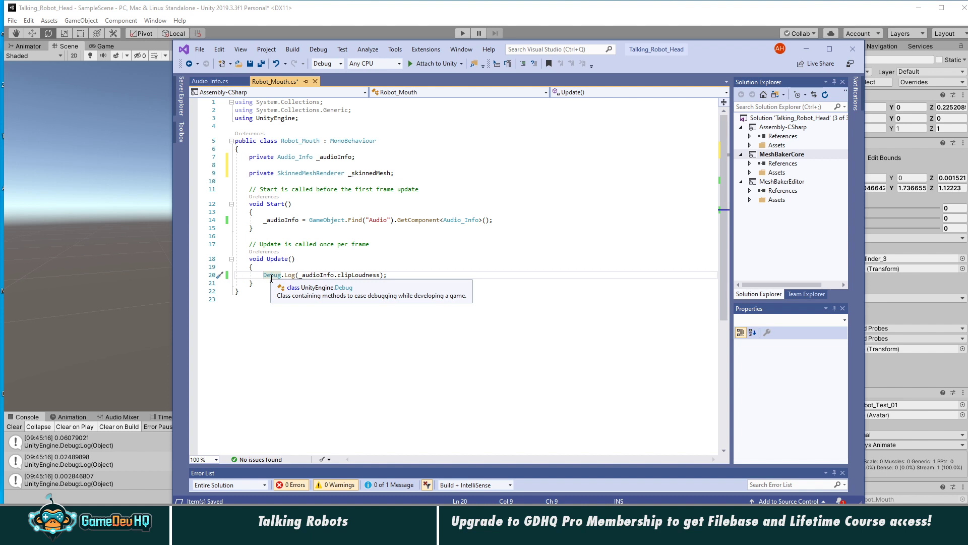
pyautogui.press('Return')
pyautogui.press('Up')
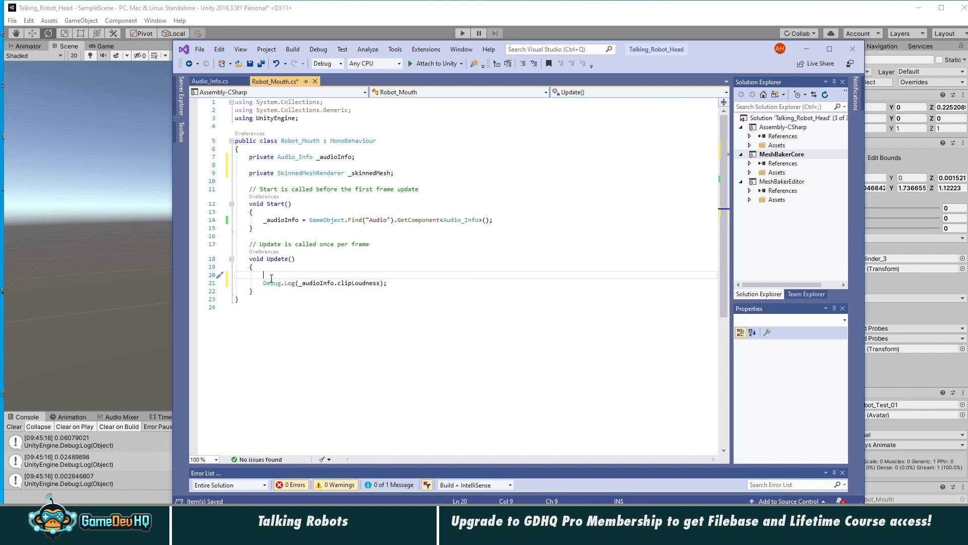
pyautogui.write('_skinnedMesh.get')
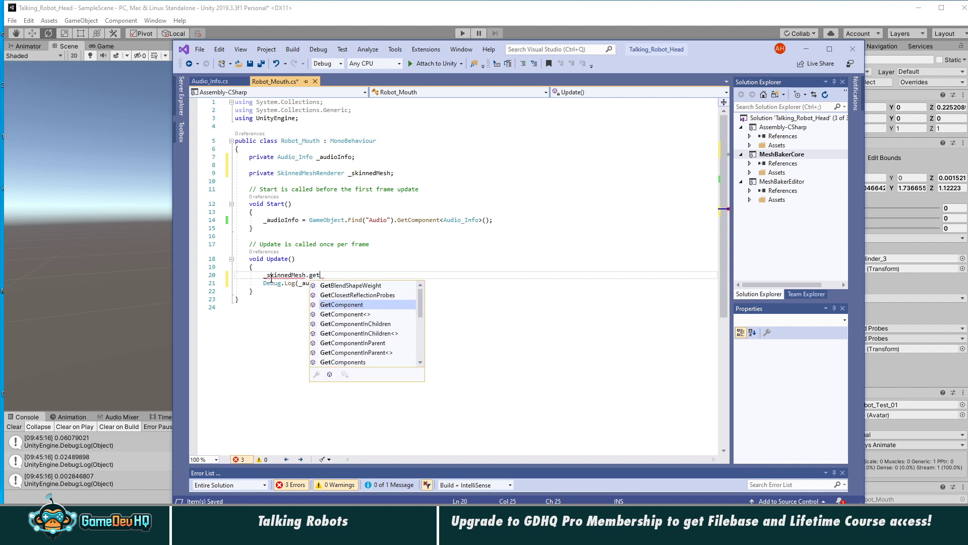
pyautogui.press('Tab')
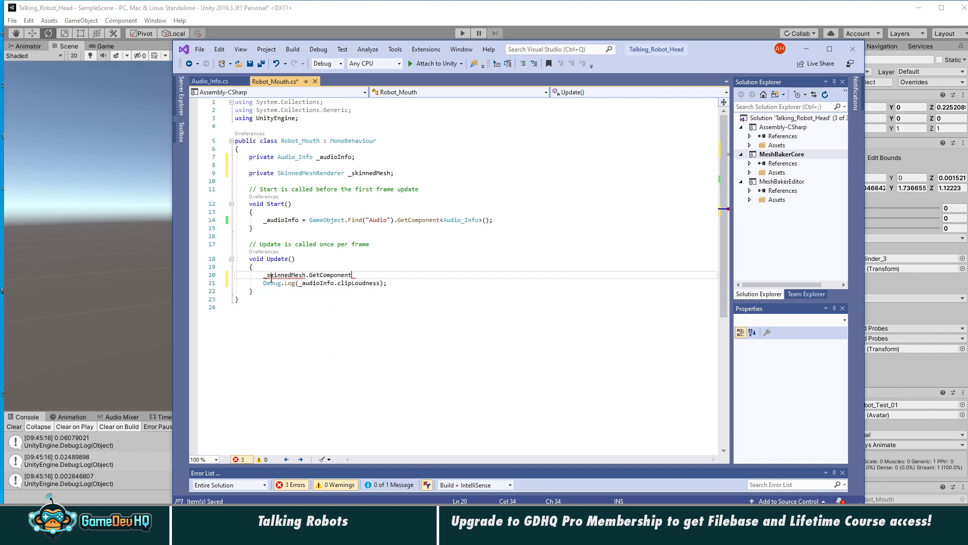
pyautogui.write('<')
pyautogui.write('skinn')
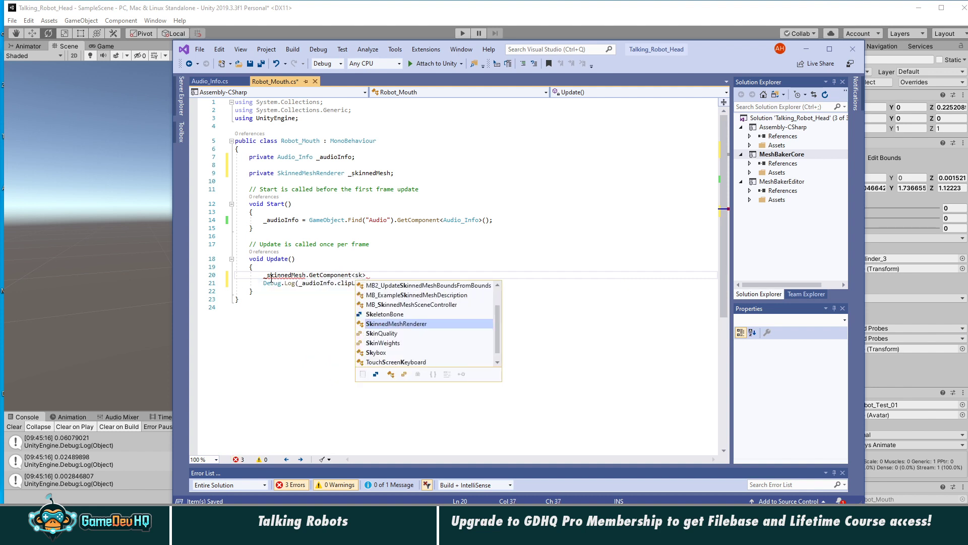
pyautogui.write('>')
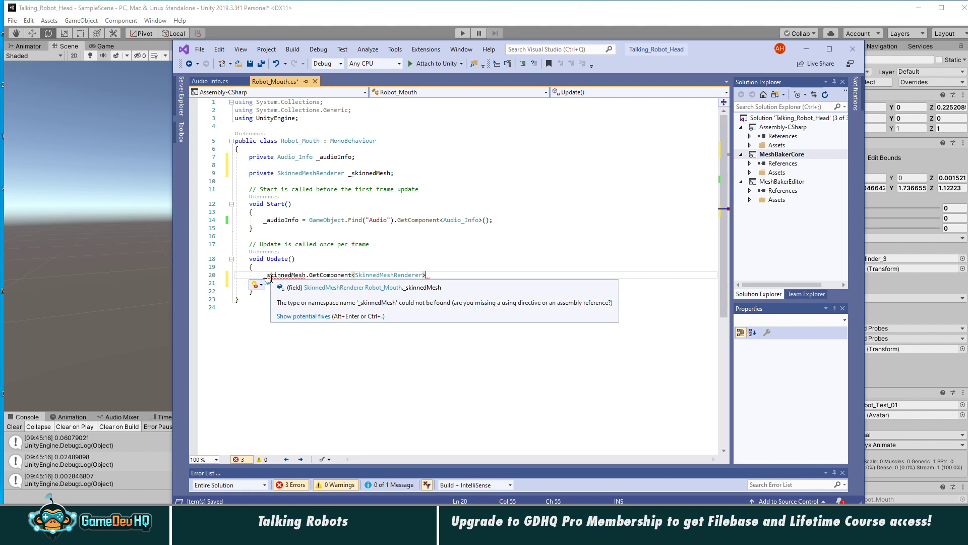
pyautogui.write('.')
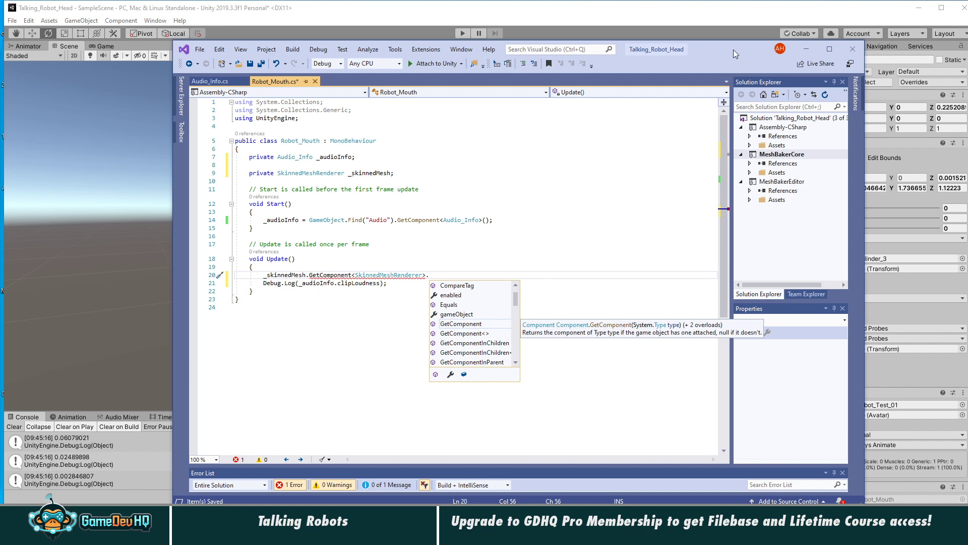
# Uncover Unity's Inspector beside the code and add the missing parentheses and a member dot to the GetComponent call.
pyautogui.moveTo(734, 49); pyautogui.dragTo(624, 68)
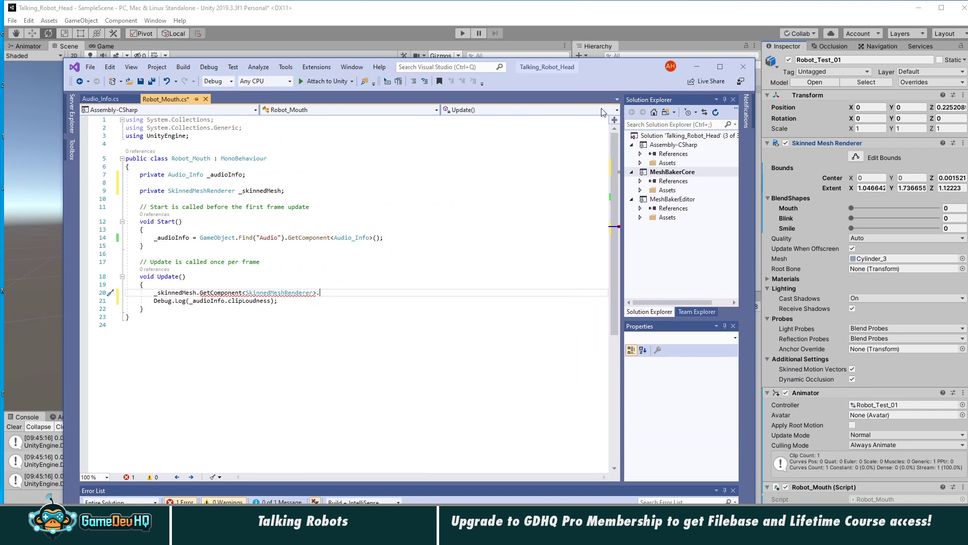
pyautogui.moveTo(325, 292); pyautogui.dragTo(197, 292)
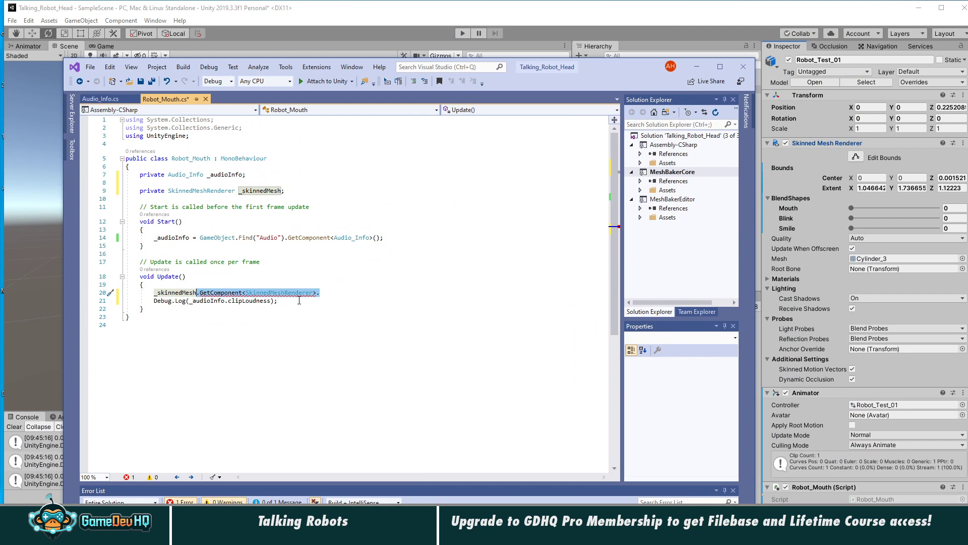
pyautogui.click(329, 296)
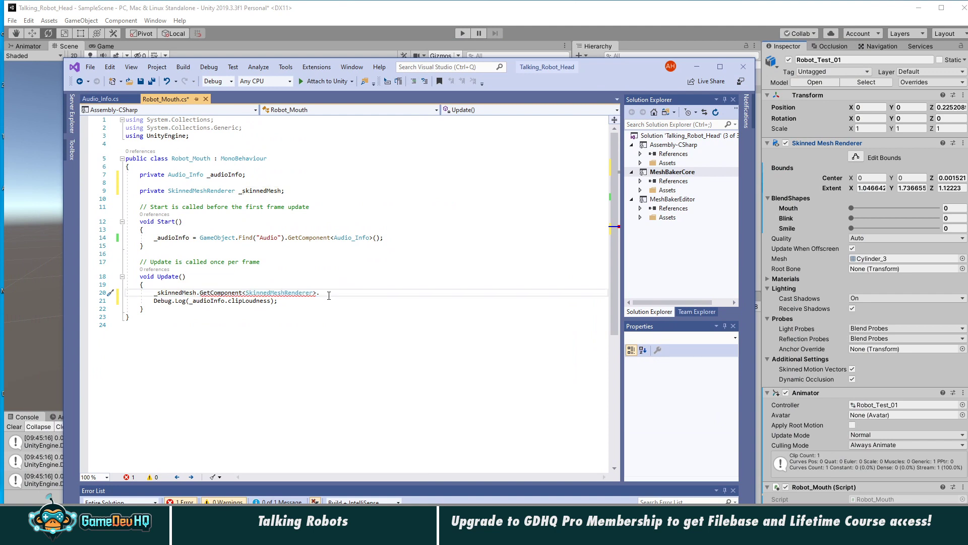
pyautogui.press('BackSpace')
pyautogui.write('().')
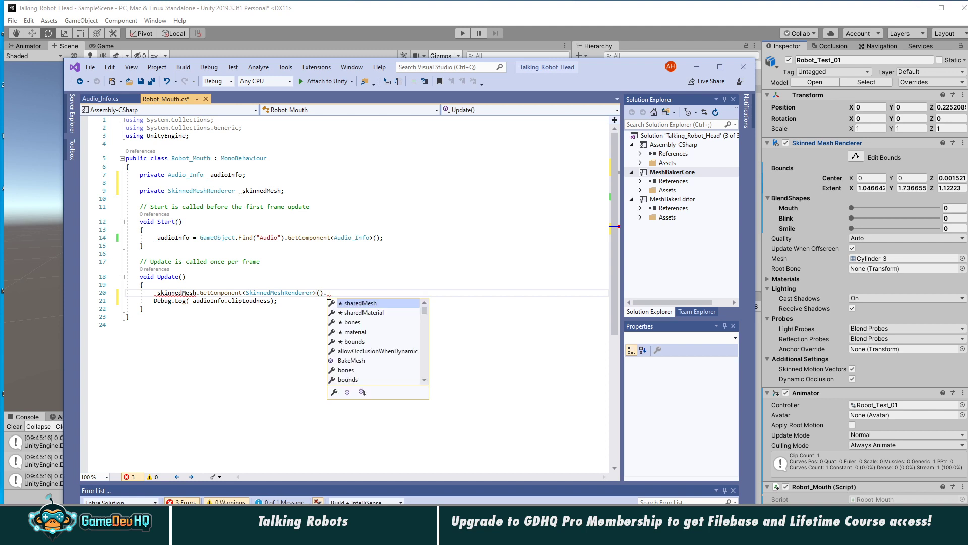
# Examine the suggested SkinnedMeshRenderer members after the GetComponent call, from sharedMesh through the Get methods.
pyautogui.press('Down')
pyautogui.press('Down')
pyautogui.press('Down')
pyautogui.press('Down')
pyautogui.press('Down')
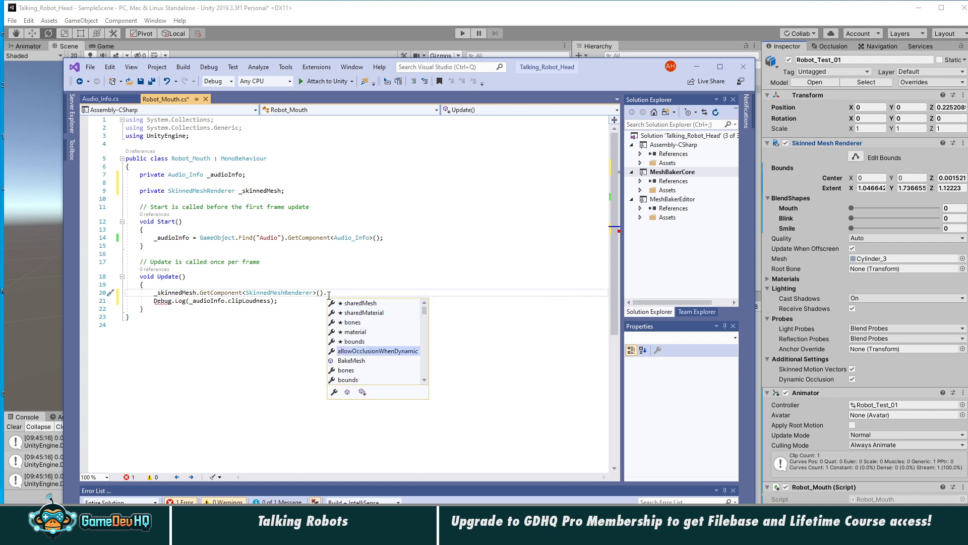
pyautogui.press('Up')
pyautogui.press('Up')
pyautogui.press('Up')
pyautogui.press('Up')
pyautogui.press('Up')
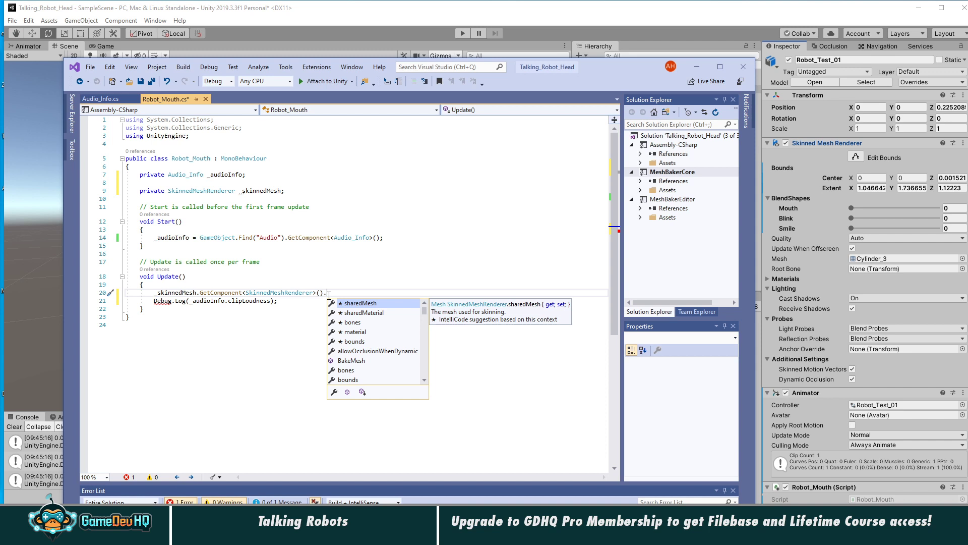
pyautogui.press('Down')
pyautogui.press('Down')
pyautogui.press('Down')
pyautogui.press('Down')
pyautogui.press('Down')
pyautogui.press('Down')
pyautogui.press('Down')
pyautogui.press('Down')
pyautogui.press('Down')
pyautogui.press('Down')
pyautogui.press('Down')
pyautogui.press('Down')
pyautogui.press('Down')
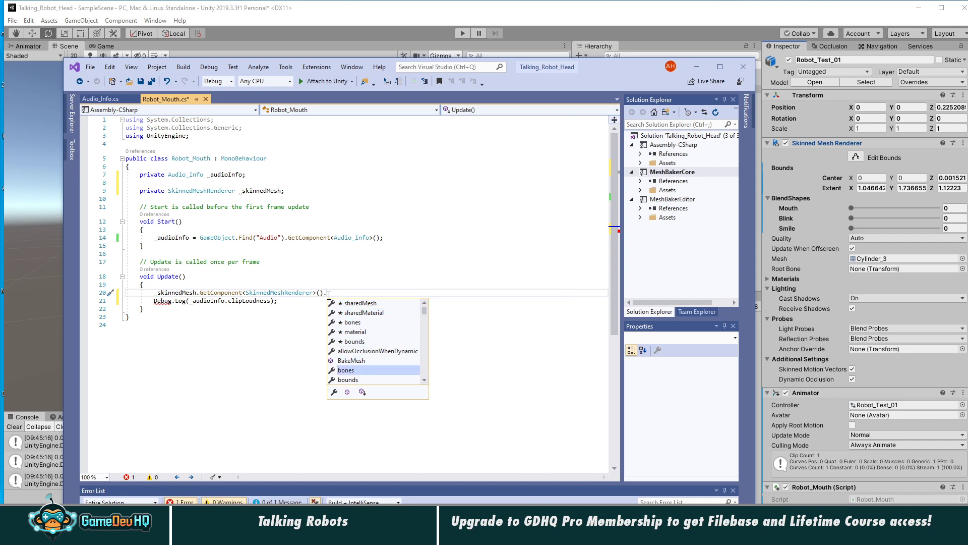
pyautogui.press('Down')
pyautogui.press('Down')
pyautogui.press('Down')
pyautogui.press('Down')
pyautogui.press('Down')
pyautogui.press('Down')
pyautogui.press('Down')
pyautogui.press('Down')
pyautogui.press('Down')
pyautogui.press('Down')
pyautogui.press('Down')
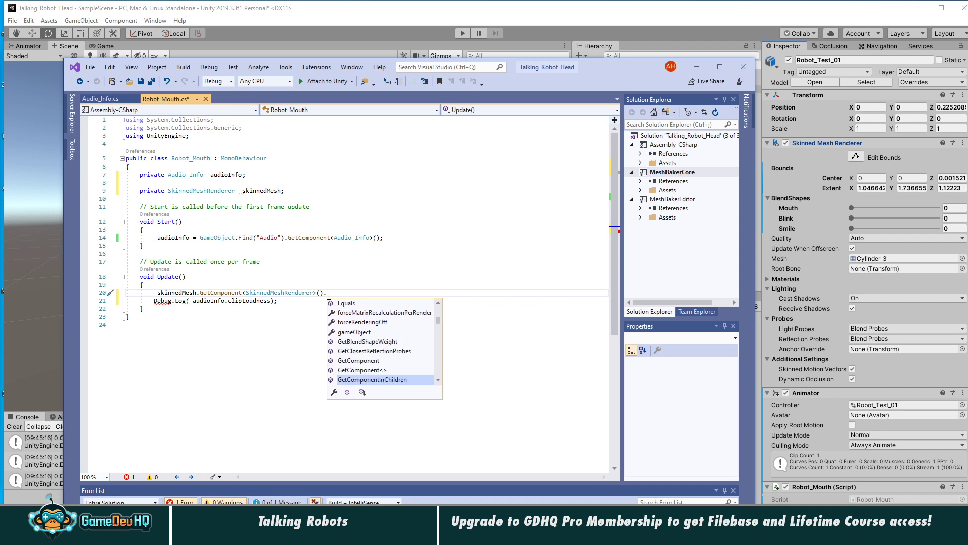
pyautogui.scroll(-3, 369, 331)
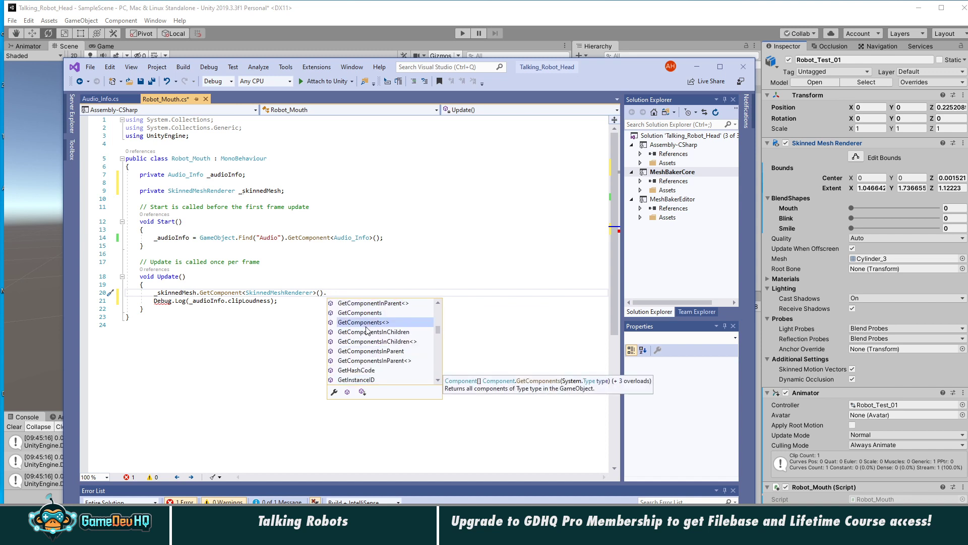
# Filter the member suggestions by mesh, and delete the whole unfinished _skinnedMesh GetComponent statement from Update.
pyautogui.write('mesh')
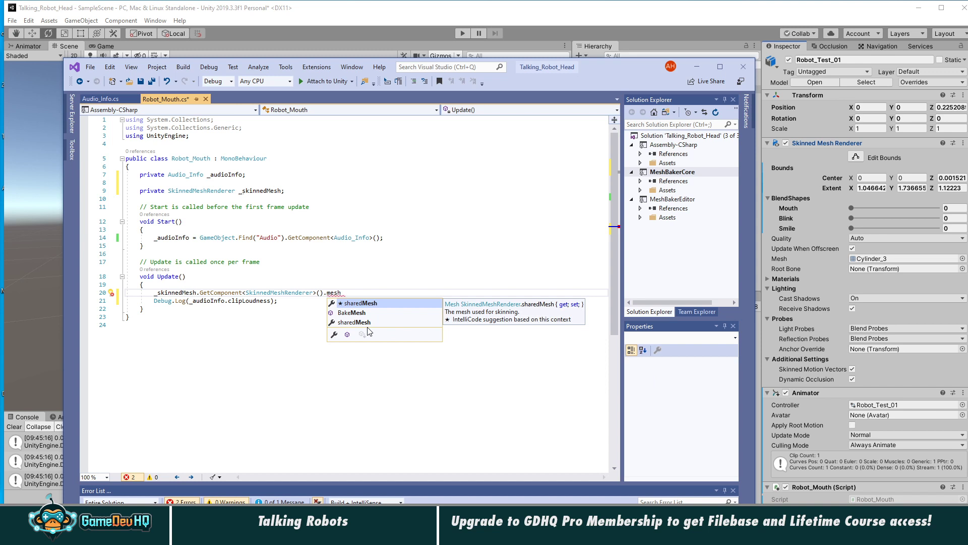
pyautogui.press('BackSpace')
pyautogui.press('BackSpace')
pyautogui.press('BackSpace')
pyautogui.press('BackSpace')
pyautogui.press('BackSpace')
pyautogui.press('BackSpace')
pyautogui.press('BackSpace')
pyautogui.press('BackSpace')
pyautogui.press('BackSpace')
pyautogui.press('BackSpace')
pyautogui.press('BackSpace')
pyautogui.press('BackSpace')
pyautogui.press('BackSpace')
pyautogui.press('BackSpace')
pyautogui.press('BackSpace')
pyautogui.press('BackSpace')
pyautogui.press('BackSpace')
pyautogui.press('BackSpace')
pyautogui.press('BackSpace')
pyautogui.press('BackSpace')
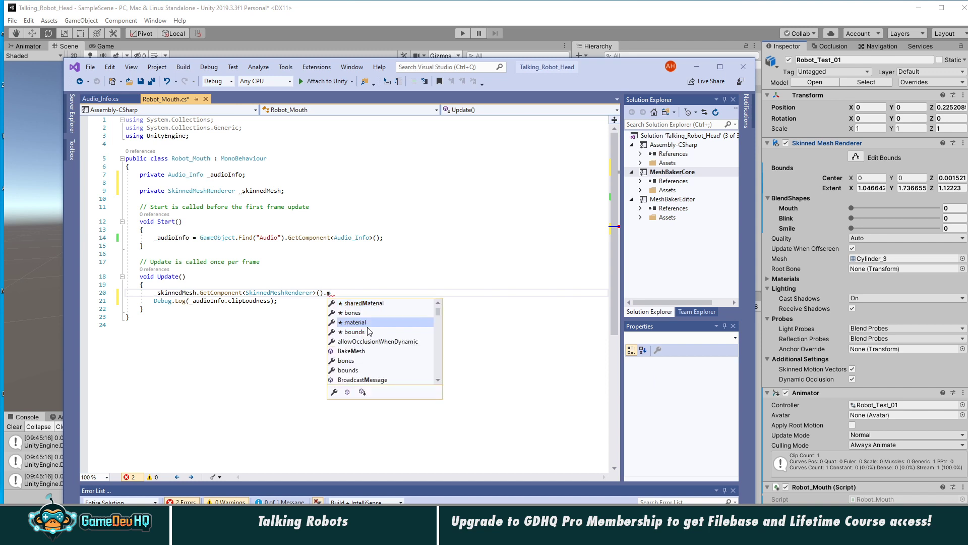
pyautogui.press('BackSpace')
pyautogui.press('BackSpace')
pyautogui.press('BackSpace')
pyautogui.press('BackSpace')
pyautogui.press('BackSpace')
pyautogui.press('BackSpace')
pyautogui.press('BackSpace')
pyautogui.press('BackSpace')
pyautogui.press('BackSpace')
pyautogui.press('BackSpace')
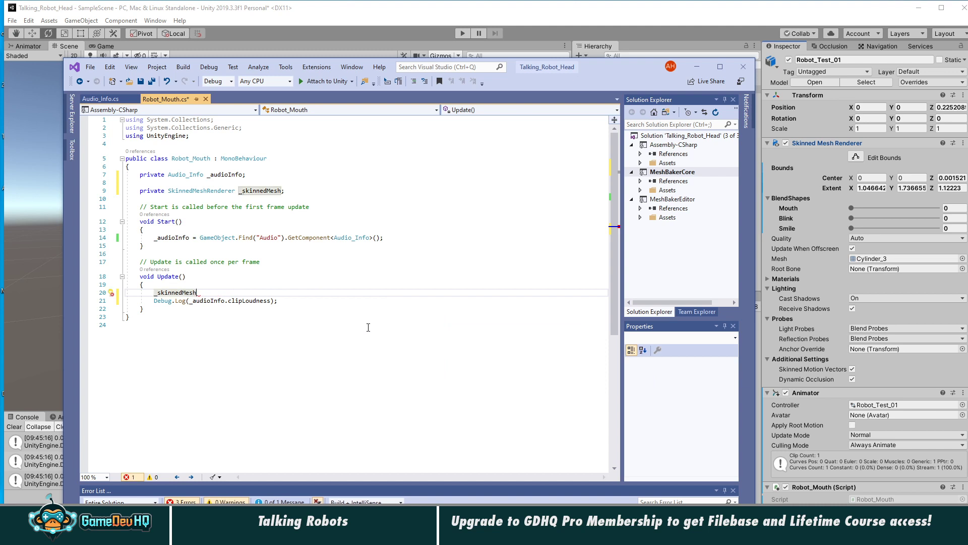
pyautogui.press('BackSpace')
pyautogui.press('BackSpace')
pyautogui.press('BackSpace')
pyautogui.press('BackSpace')
pyautogui.press('BackSpace')
pyautogui.press('BackSpace')
pyautogui.press('BackSpace')
pyautogui.press('BackSpace')
pyautogui.press('BackSpace')
pyautogui.press('BackSpace')
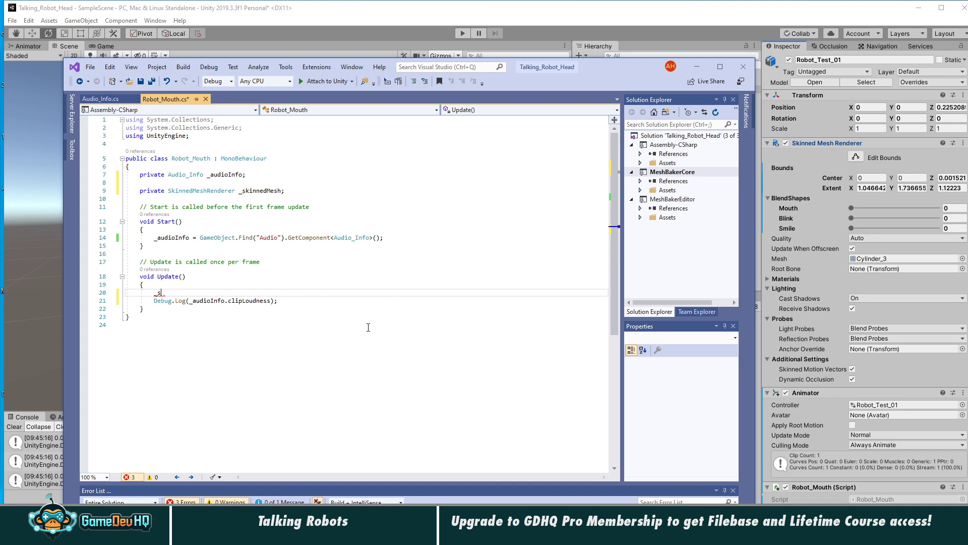
pyautogui.press('BackSpace')
pyautogui.press('BackSpace')
# Try a new statement starting with _skinnedMesh. above the Debug.Log line and look through its mesh-related members.
pyautogui.write('_sl')
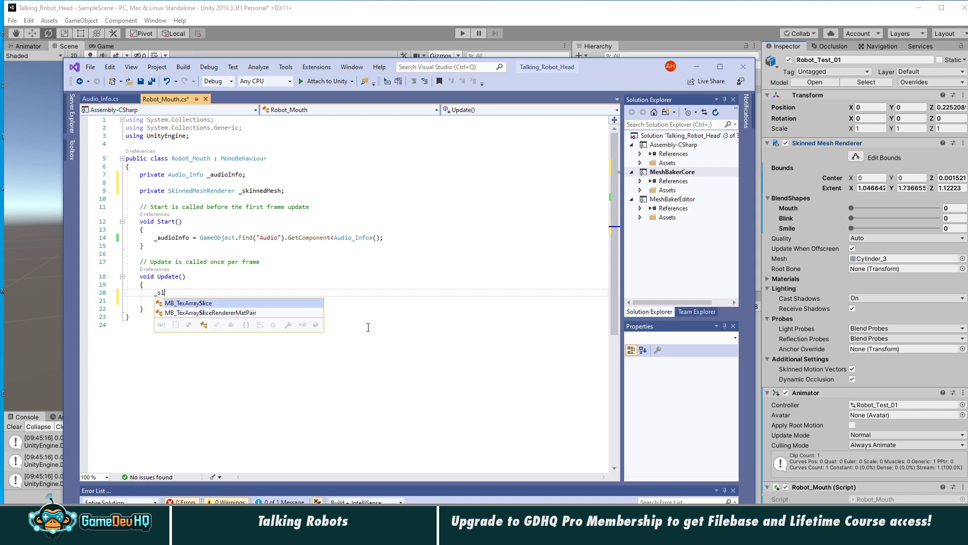
pyautogui.press('BackSpace')
pyautogui.write('kinn')
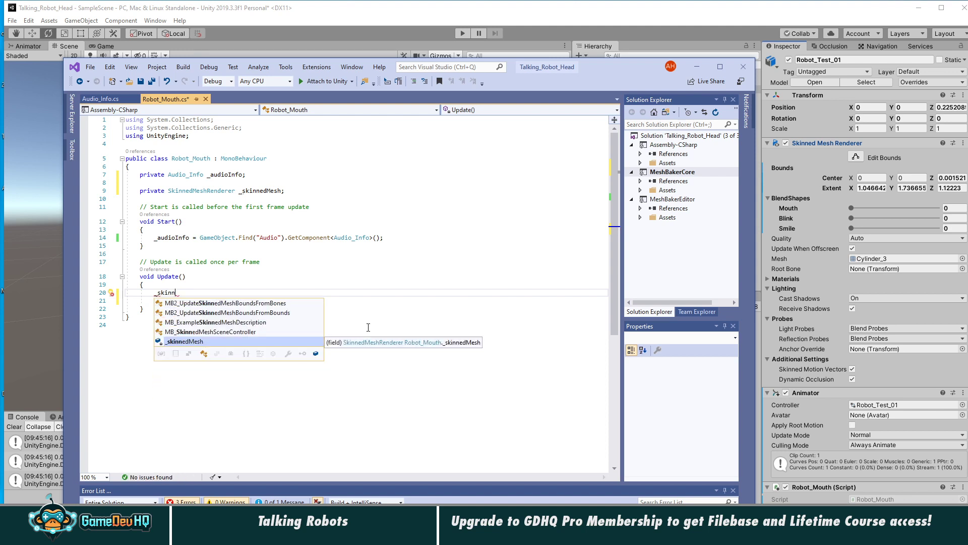
pyautogui.write('edMesh.')
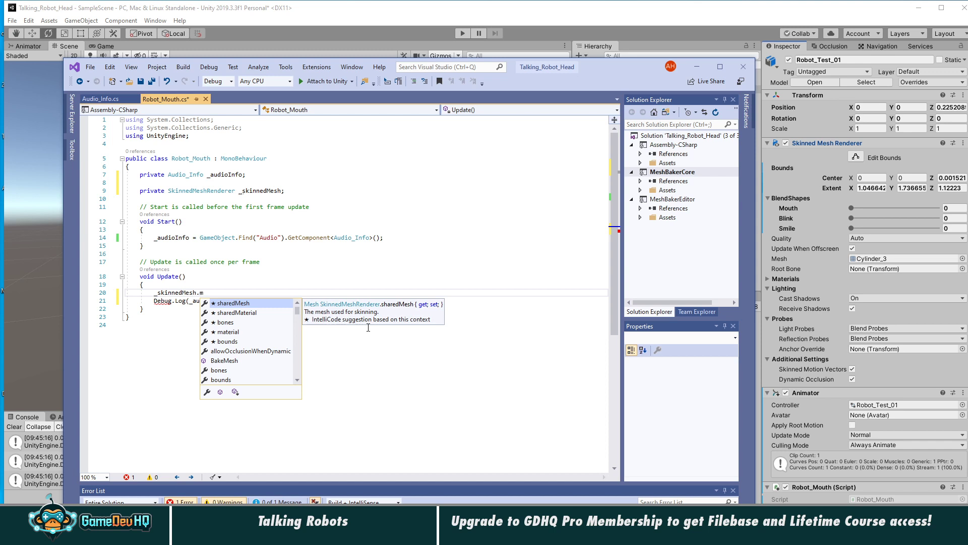
pyautogui.write('mes')
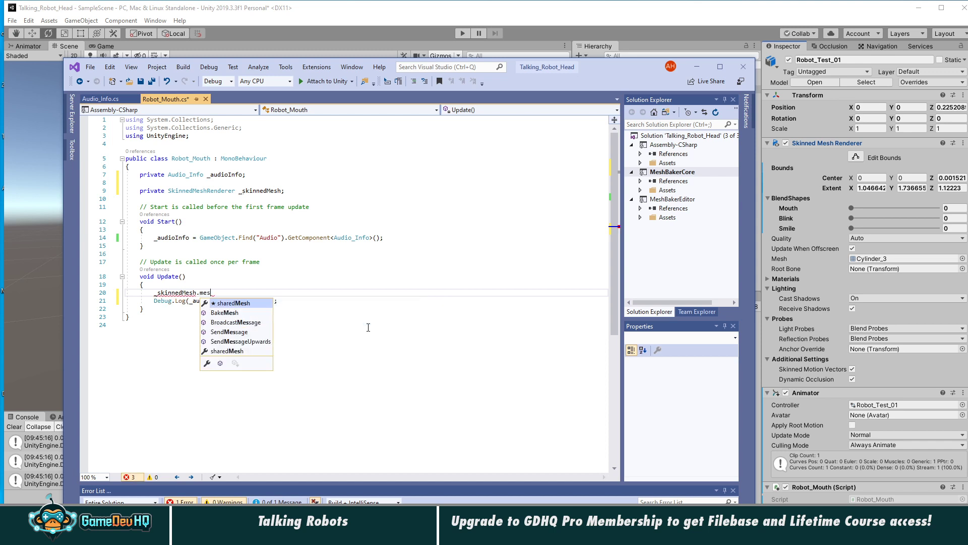
pyautogui.press('BackSpace')
pyautogui.press('BackSpace')
pyautogui.press('BackSpace')
pyautogui.press('BackSpace')
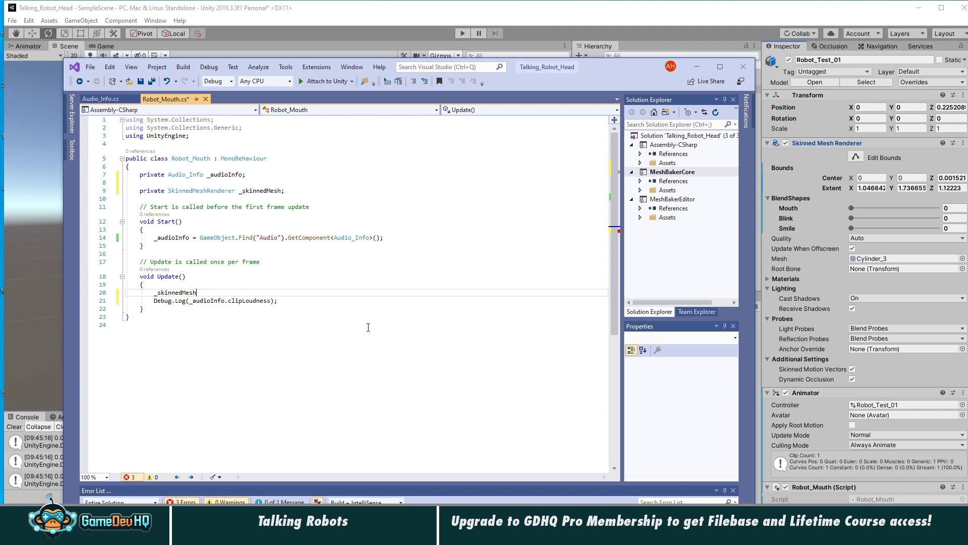
pyautogui.write('.')
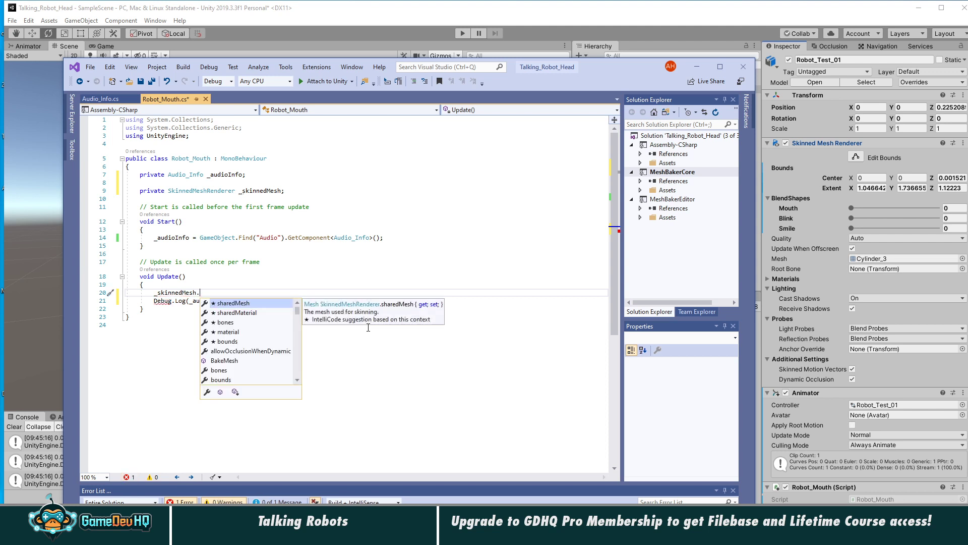
pyautogui.press('Down')
pyautogui.press('Down')
pyautogui.press('Down')
pyautogui.press('Down')
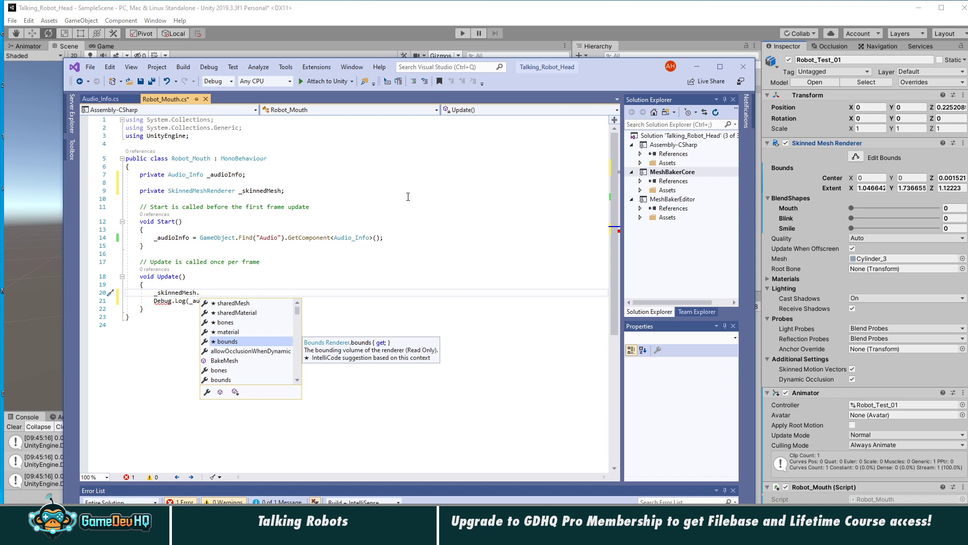
# Delete the unfinished _skinnedMesh. statement from Update and save the Robot_Mouth script.
pyautogui.click(383, 268)
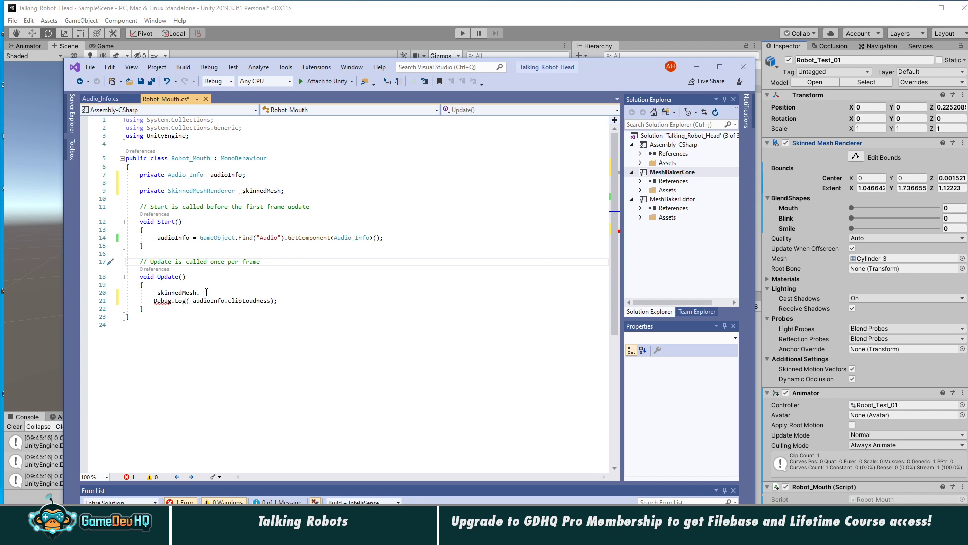
pyautogui.moveTo(200, 293); pyautogui.dragTo(154, 292)
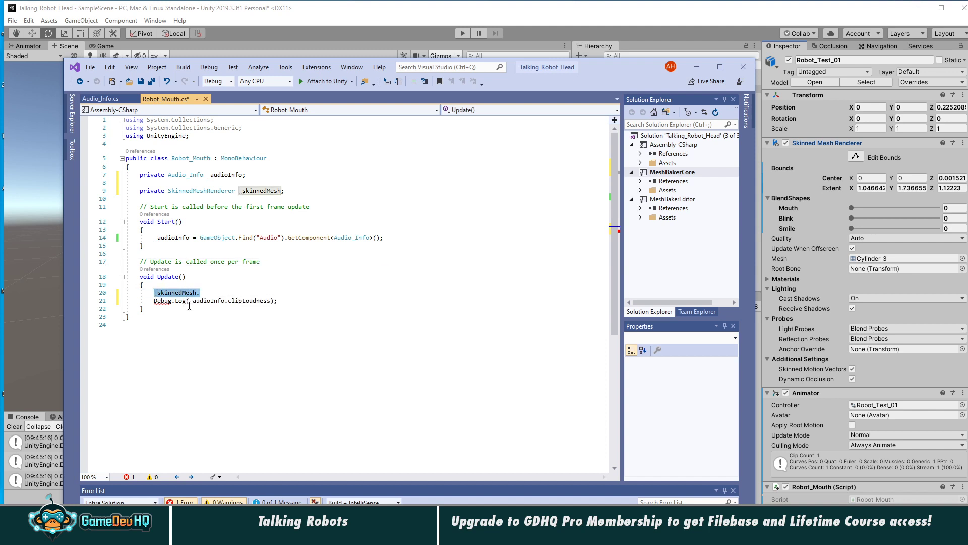
pyautogui.press('BackSpace')
pyautogui.hotkey('ctrl', 's')
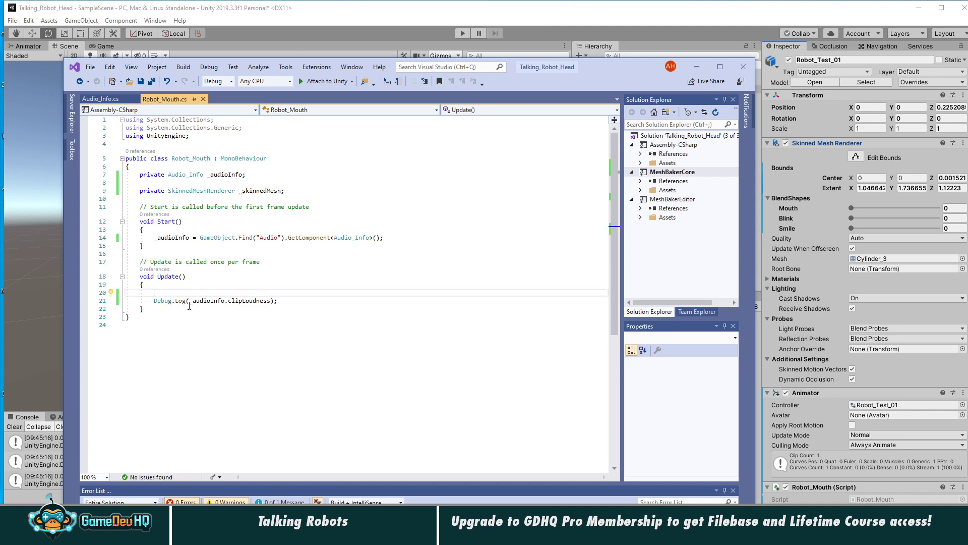
# Move the code editor window aside, switch to Unity and examine the components on Robot_Test_01.
pyautogui.moveTo(597, 63); pyautogui.dragTo(913, 65)
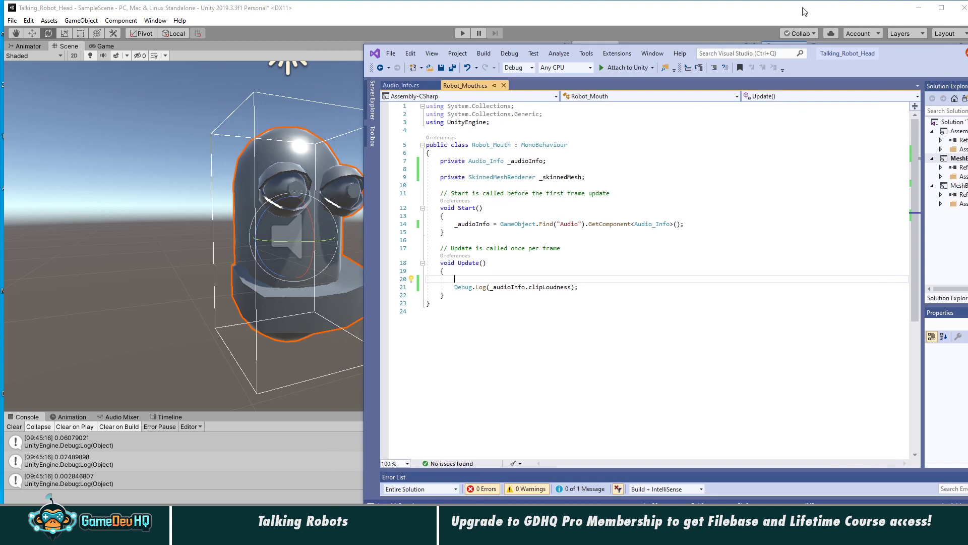
pyautogui.click(792, 18)
pyautogui.click(625, 90)
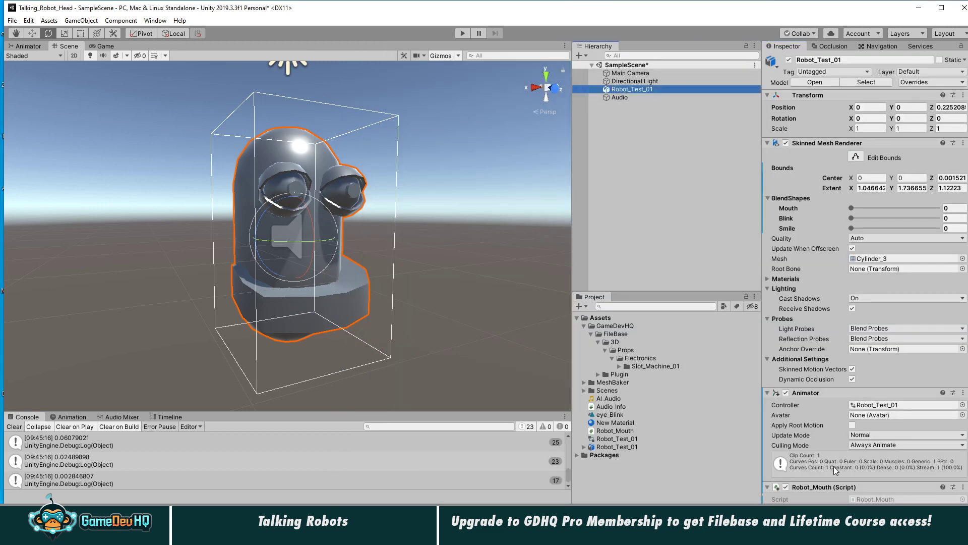
pyautogui.scroll(-3, 834, 466)
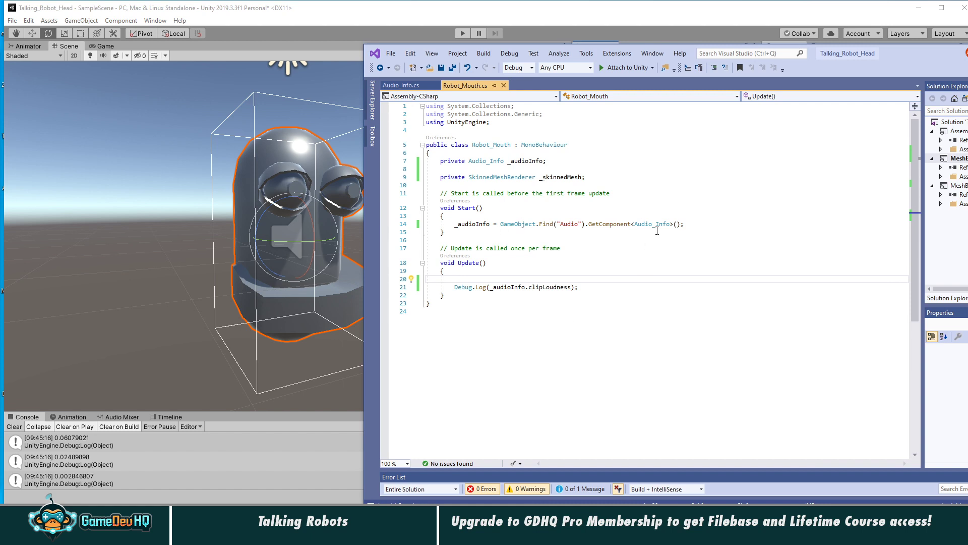
# Switch to Visual Studio and begin a _skinnedMesh = assignment below the _audioInfo line in Start.
pyautogui.click(691, 225)
pyautogui.press('Return')
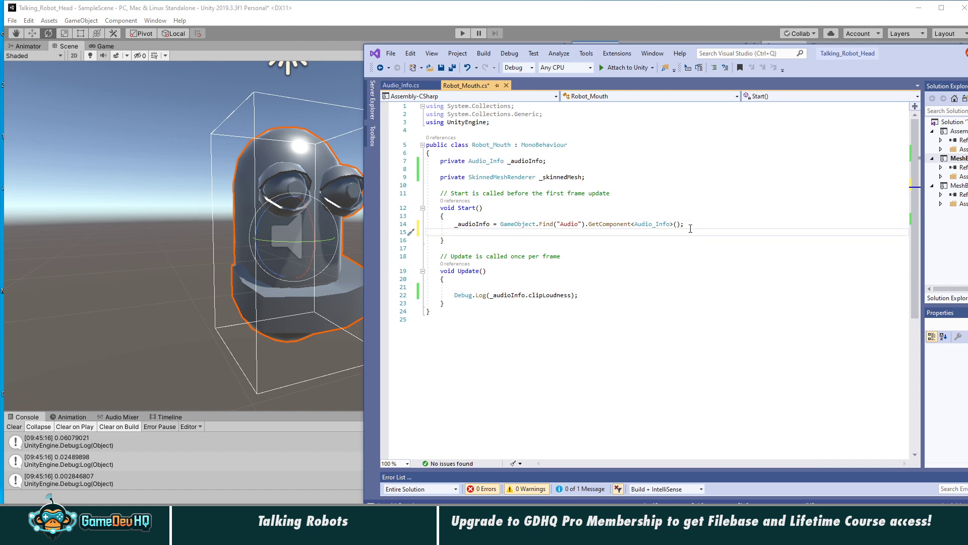
pyautogui.write('_Skinned')
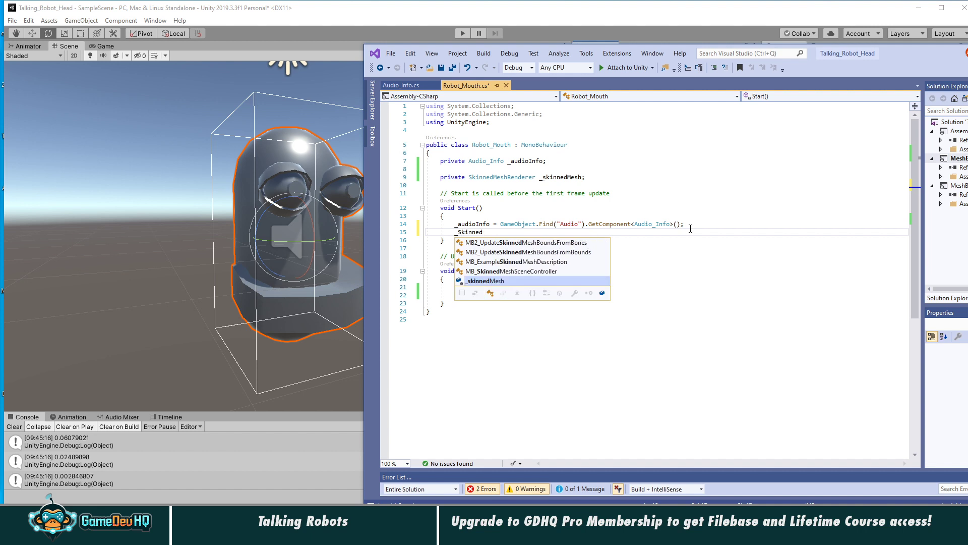
pyautogui.press('Tab')
pyautogui.write('.')
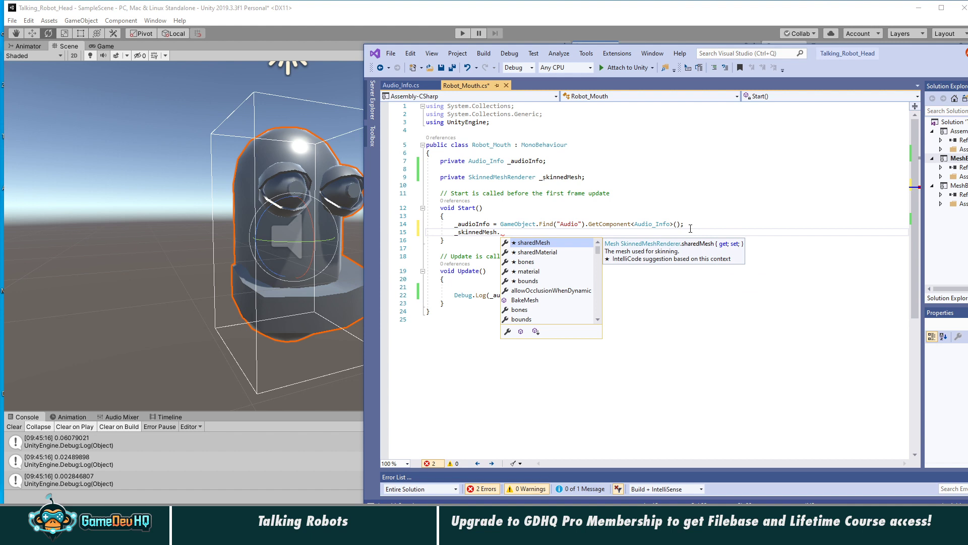
pyautogui.press('BackSpace')
pyautogui.write('=')
pyautogui.press('Escape')
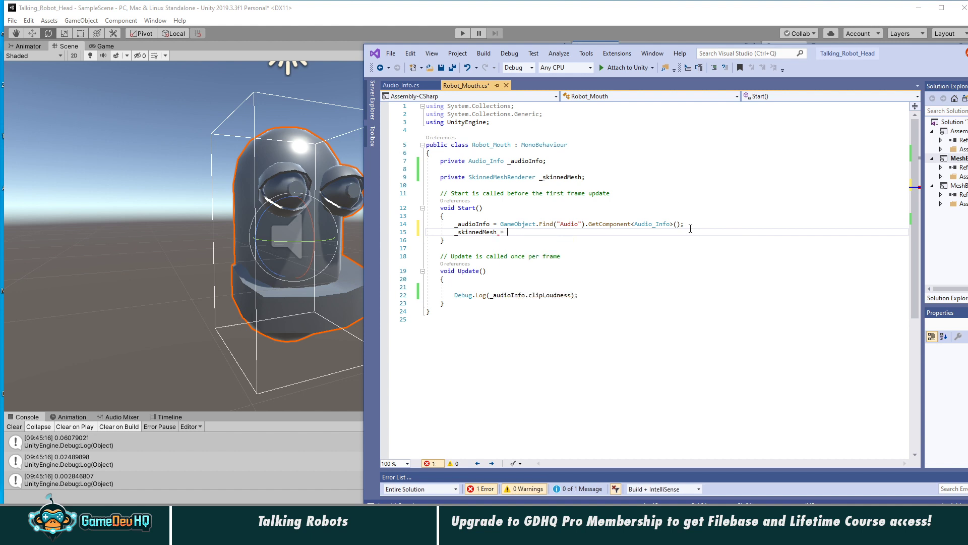
# Complete the _skinnedMesh assignment in Start with GetComponent<SkinnedMeshRenderer>();.
pyautogui.write('GetComponent')
pyautogui.press('Tab')
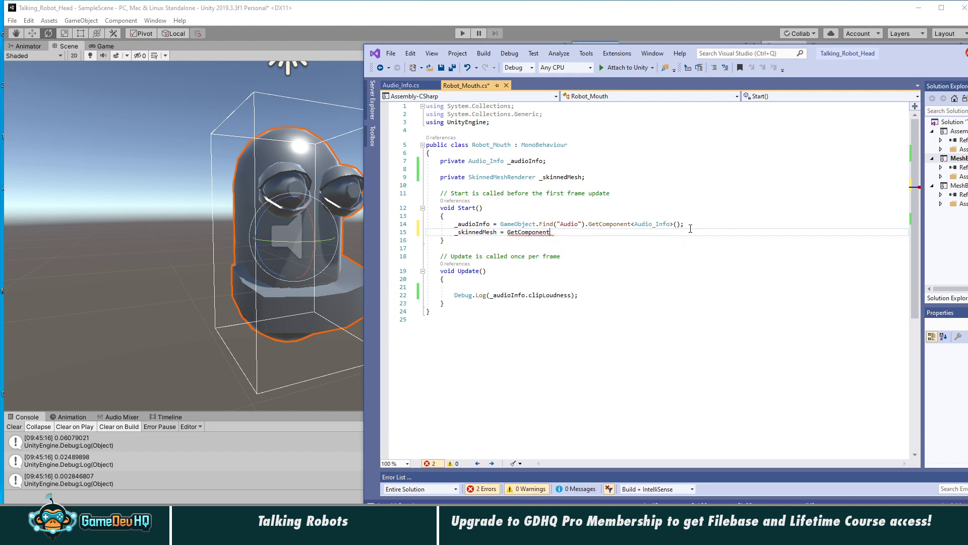
pyautogui.write('<skinn>')
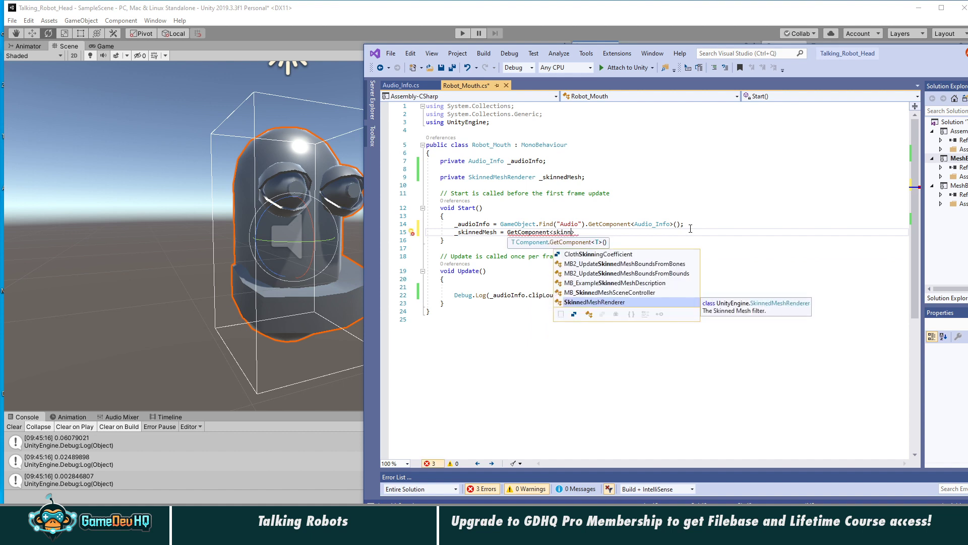
pyautogui.press('Tab')
pyautogui.write('()')
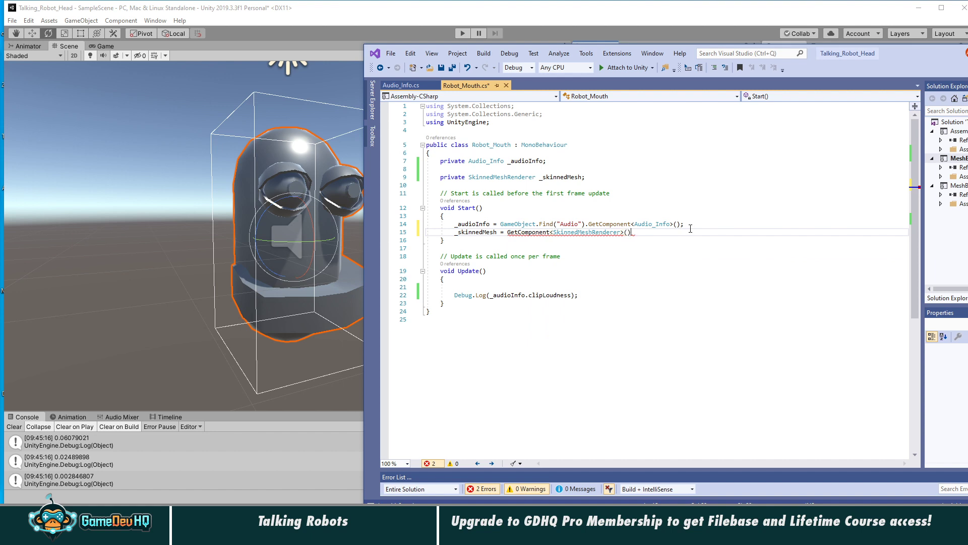
pyautogui.write(';')
# Begin a _skinnedMesh.SetBlendShapeWeight( call on the empty line above Debug.Log in Update.
pyautogui.press('Down')
pyautogui.press('Down')
pyautogui.press('Down')
pyautogui.press('Down')
pyautogui.press('Down')
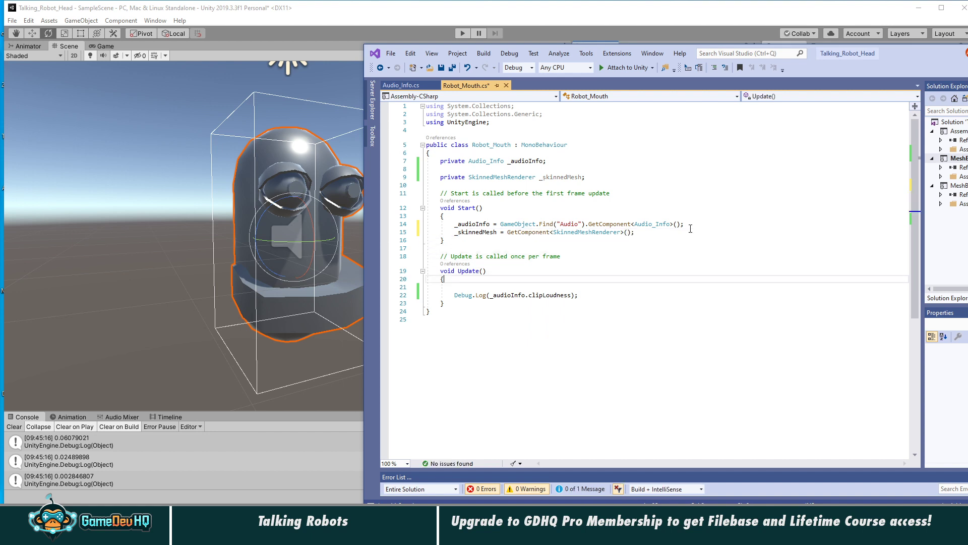
pyautogui.press('Down')
pyautogui.write('_skinn')
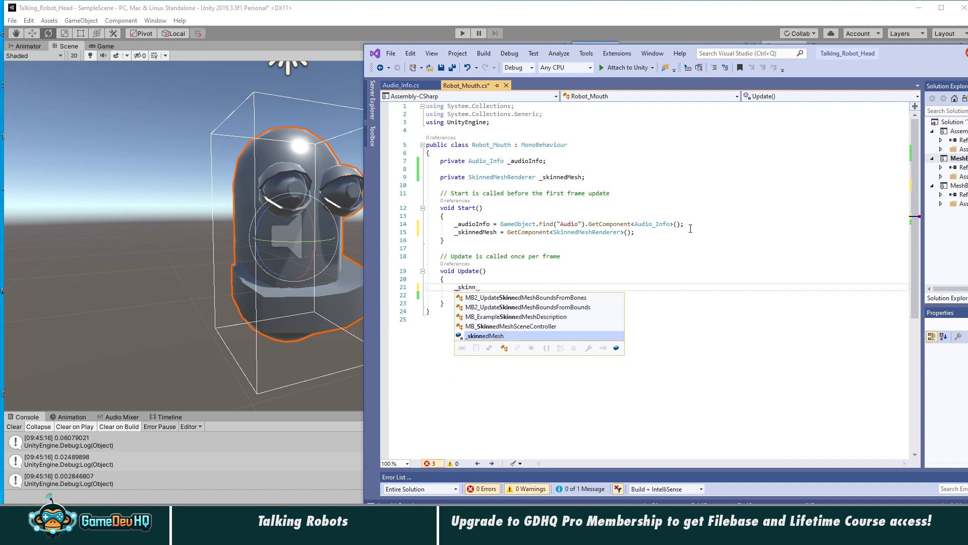
pyautogui.press('Tab')
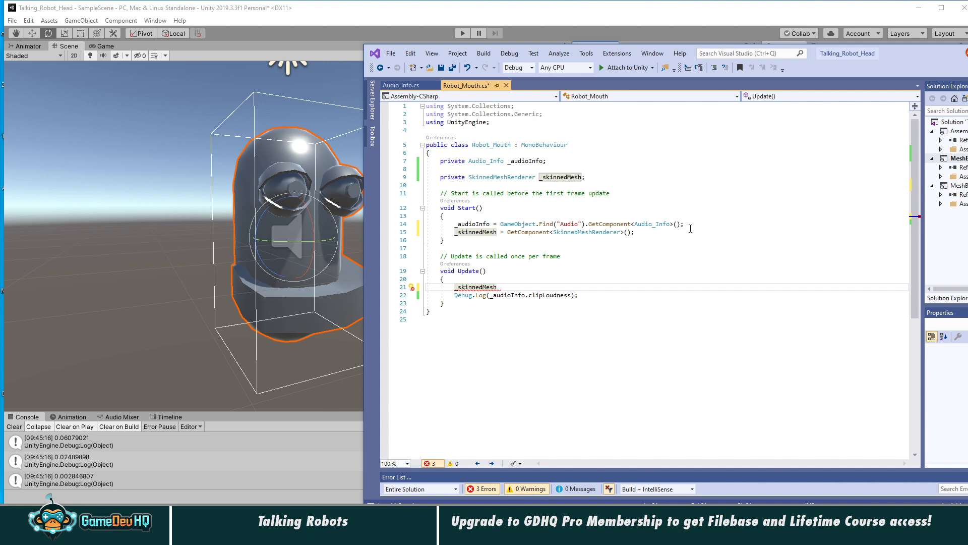
pyautogui.write('.set')
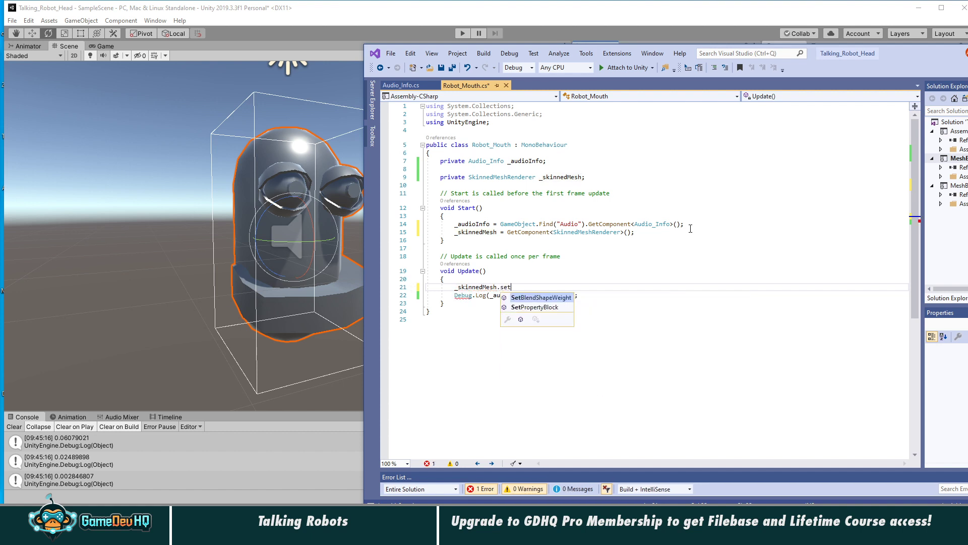
pyautogui.press('Tab')
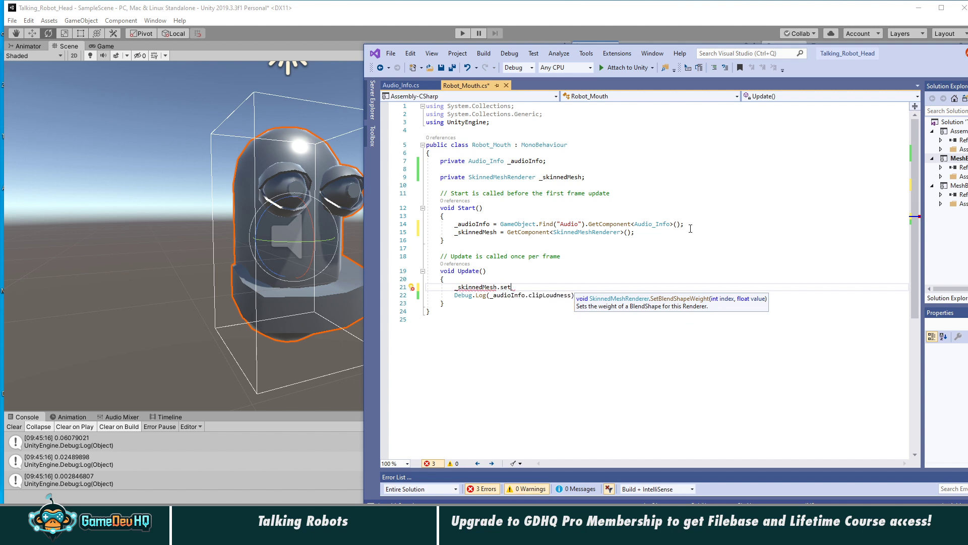
pyautogui.write('(')
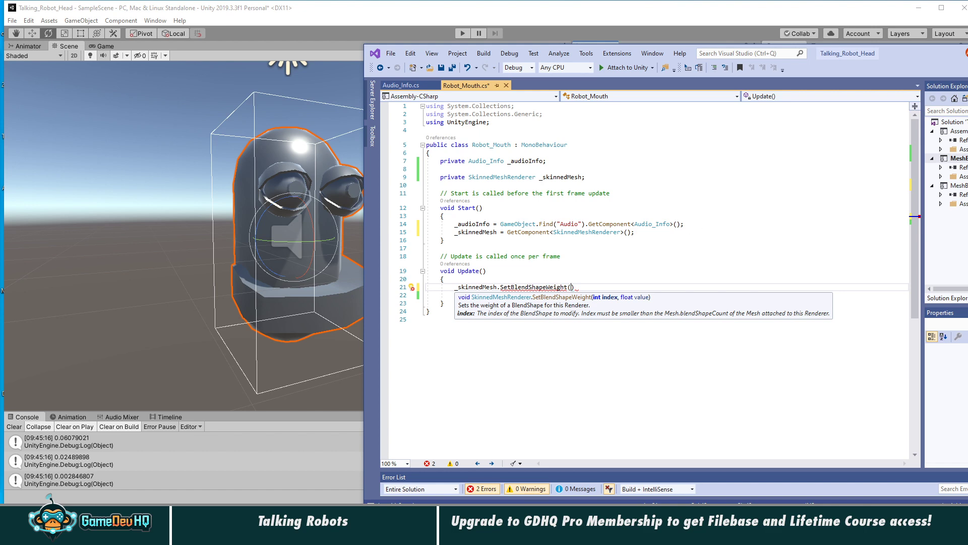
# Uncover the robot's BlendShapes list beside the code and enter 0 as the index argument of SetBlendShapeWeight, followed by a comma.
pyautogui.moveTo(934, 59); pyautogui.dragTo(609, 55)
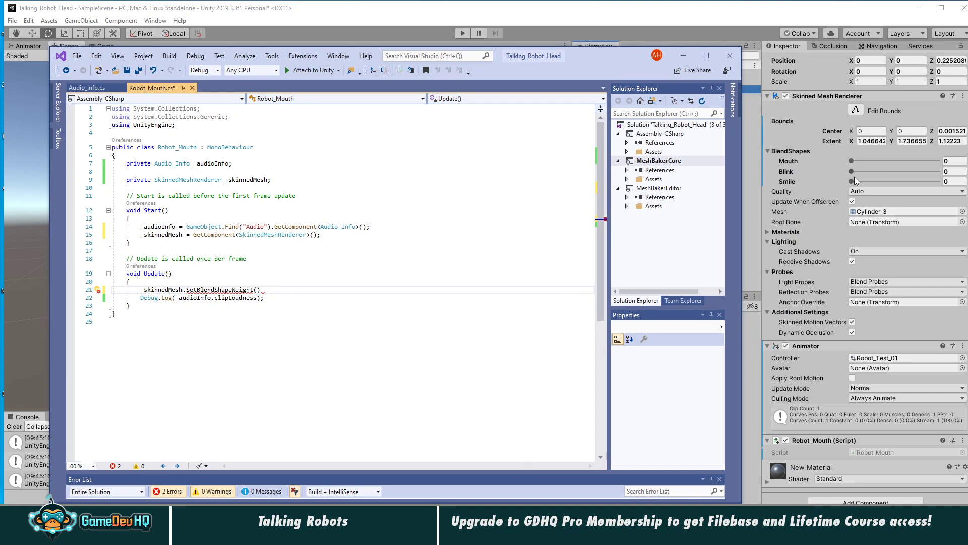
pyautogui.press('Return')
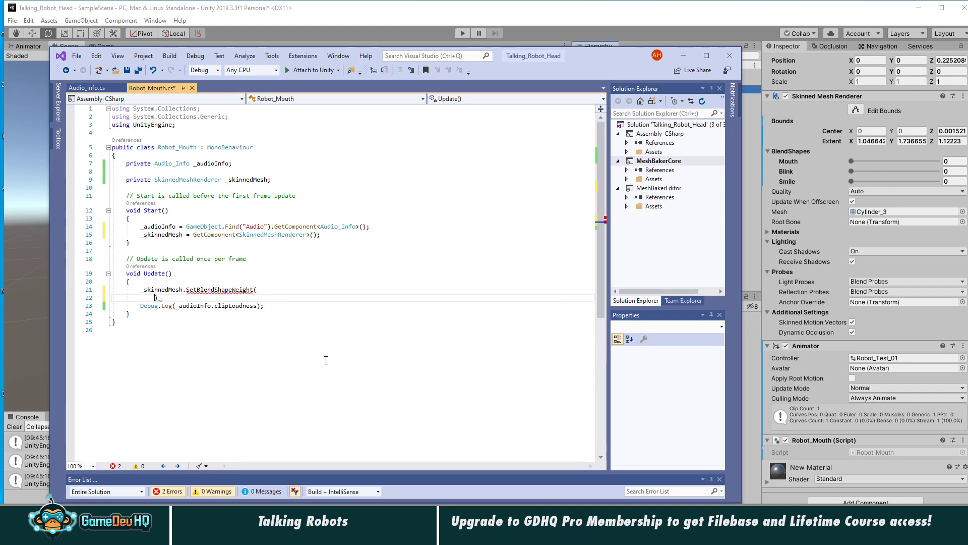
pyautogui.press('BackSpace')
pyautogui.press('BackSpace')
pyautogui.press('BackSpace')
pyautogui.press('BackSpace')
pyautogui.press('BackSpace')
pyautogui.press('BackSpace')
pyautogui.press('BackSpace')
pyautogui.press('BackSpace')
pyautogui.press('BackSpace')
pyautogui.press('BackSpace')
pyautogui.press('BackSpace')
pyautogui.press('BackSpace')
pyautogui.press('BackSpace')
pyautogui.write('0')
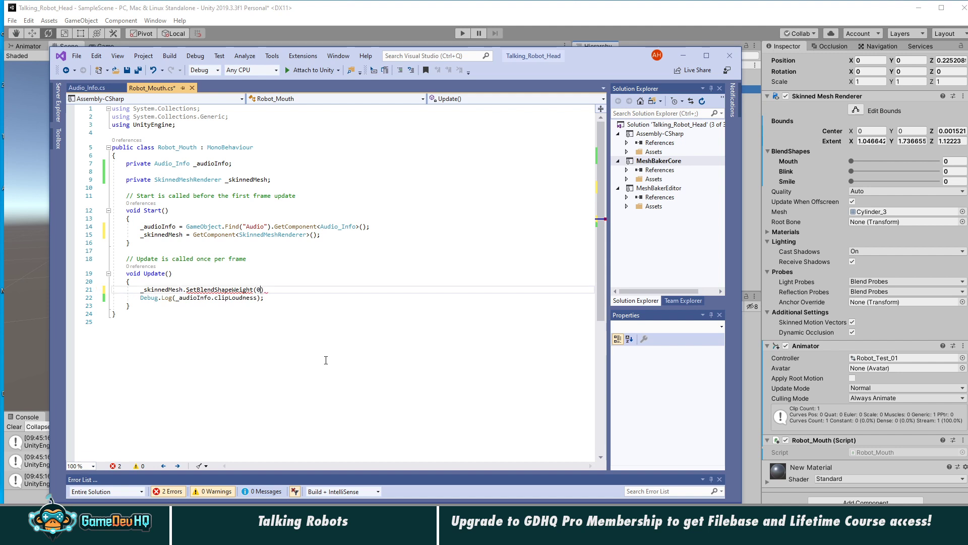
pyautogui.write(',')
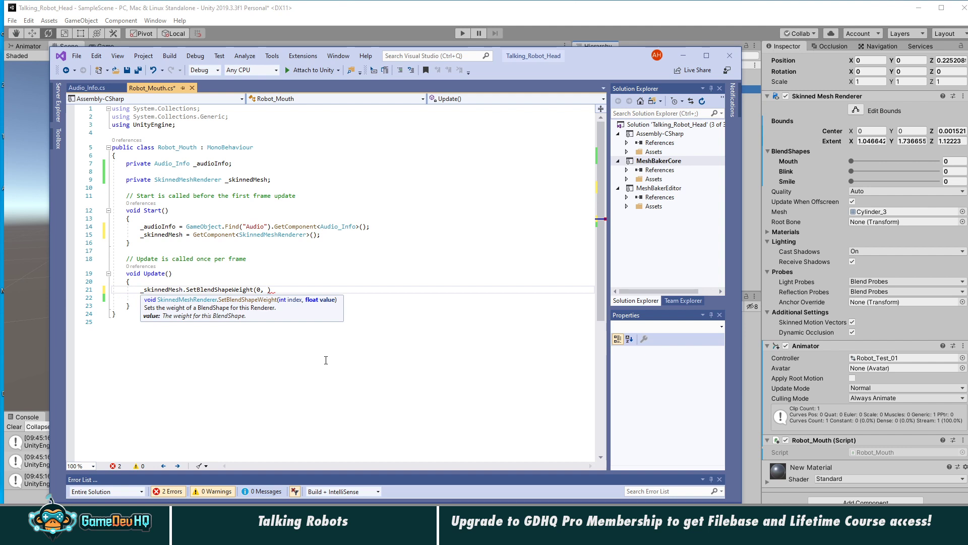
# Pass _audioInfo.clipLoudness as the blend shape value, end the statement with a semicolon and save the script.
pyautogui.click(419, 396)
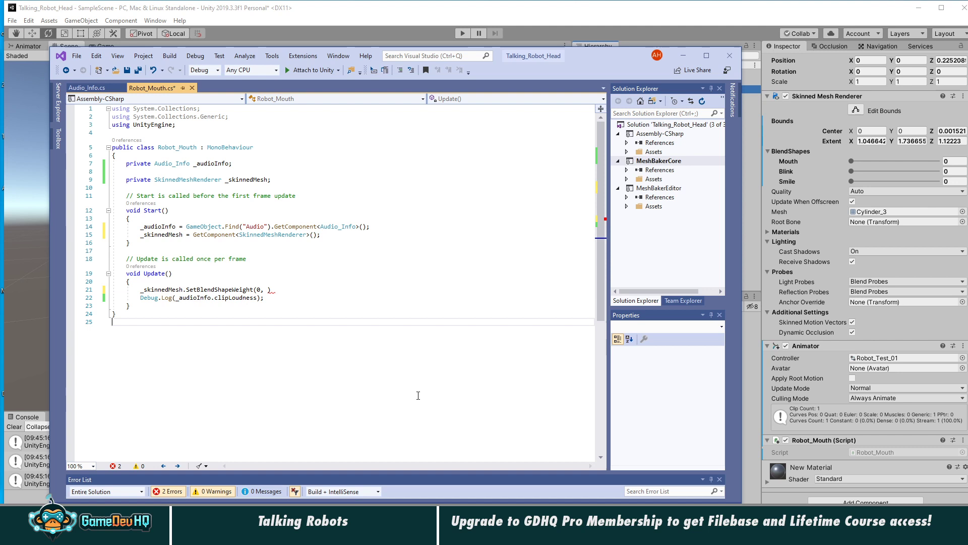
pyautogui.click(270, 291)
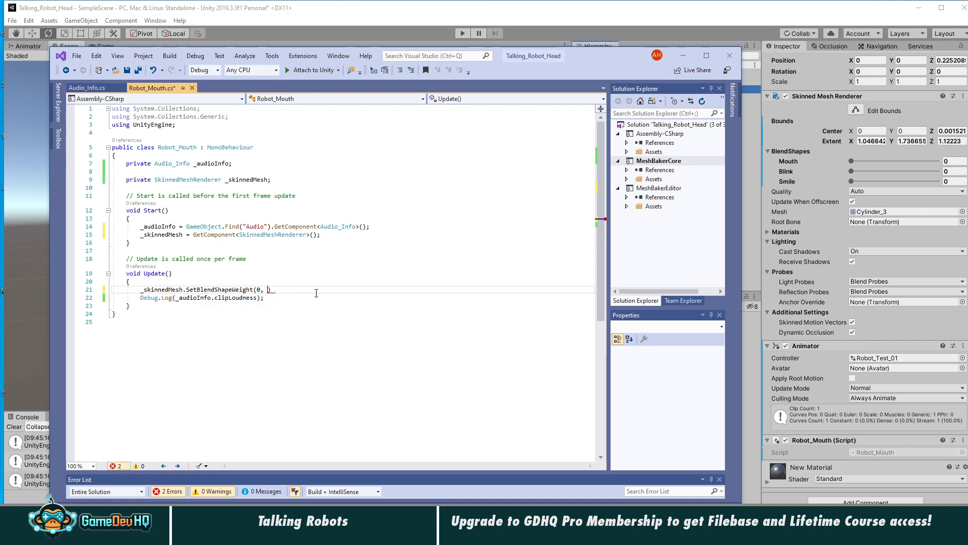
pyautogui.write('_audioInfo')
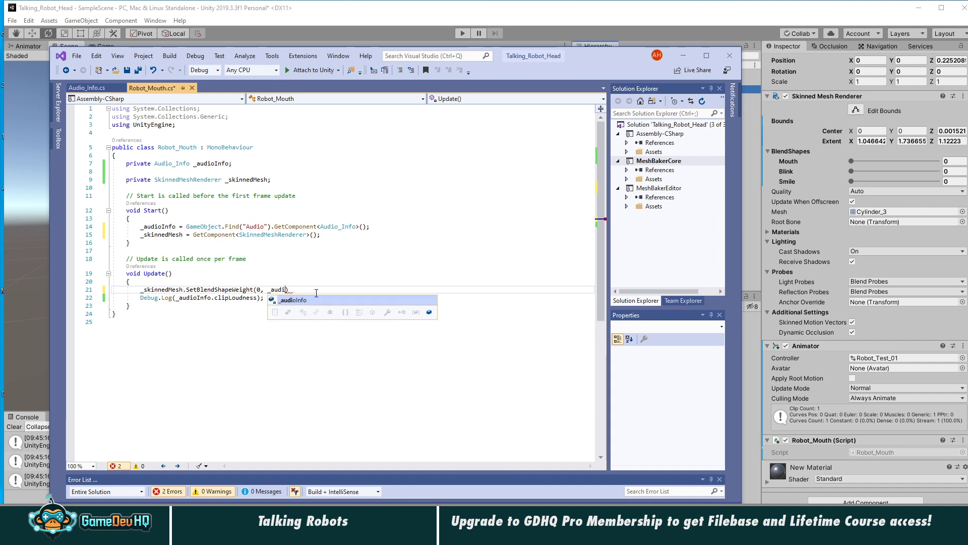
pyautogui.write('.clipLoudness')
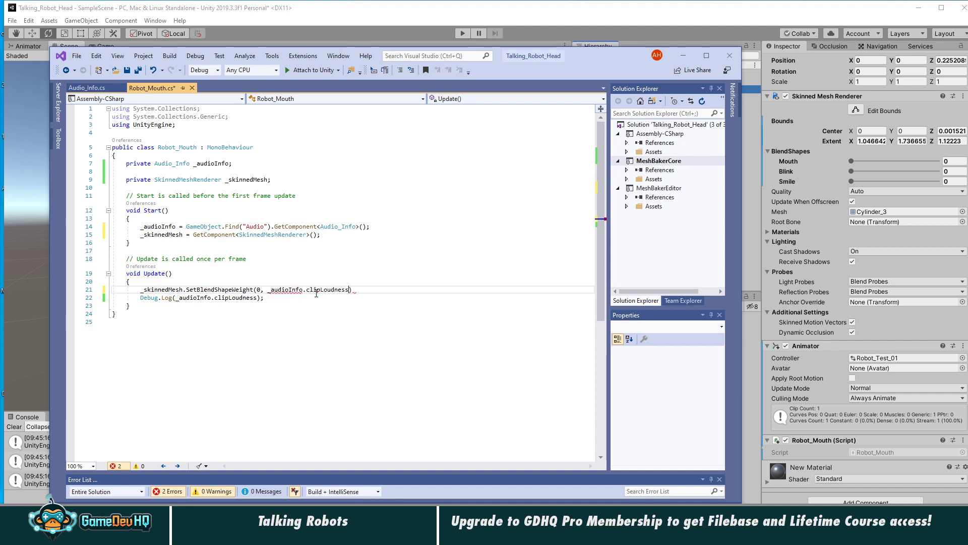
pyautogui.press('End')
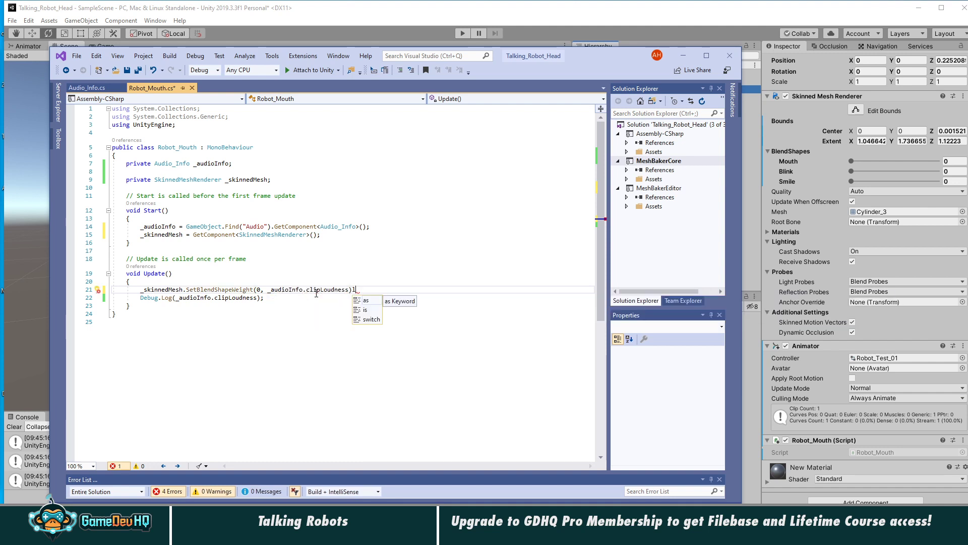
pyautogui.write(';')
pyautogui.hotkey('ctrl', 's')
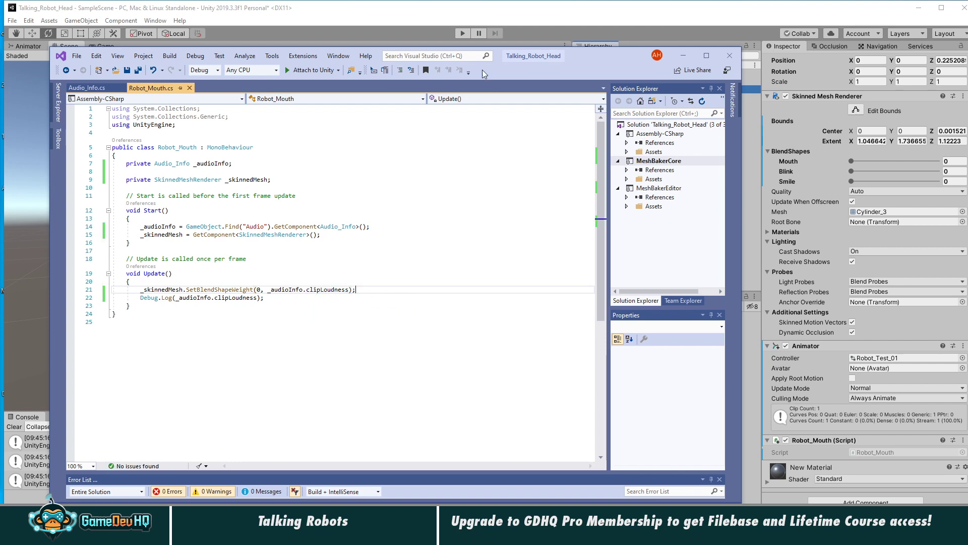
# Switch to Unity and run the scene to check the robot's mouth movement, and stop playback.
pyautogui.moveTo(595, 54); pyautogui.dragTo(967, 76)
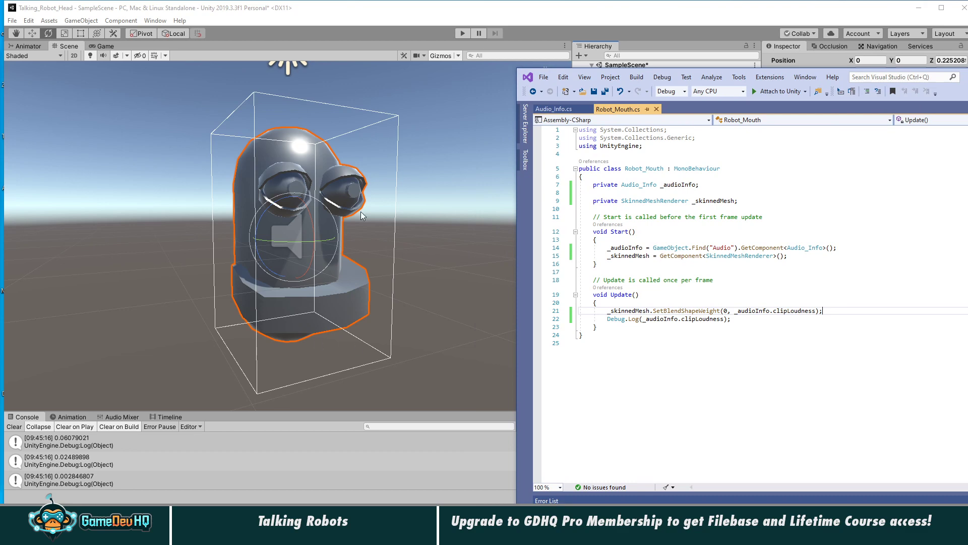
pyautogui.click(536, 11)
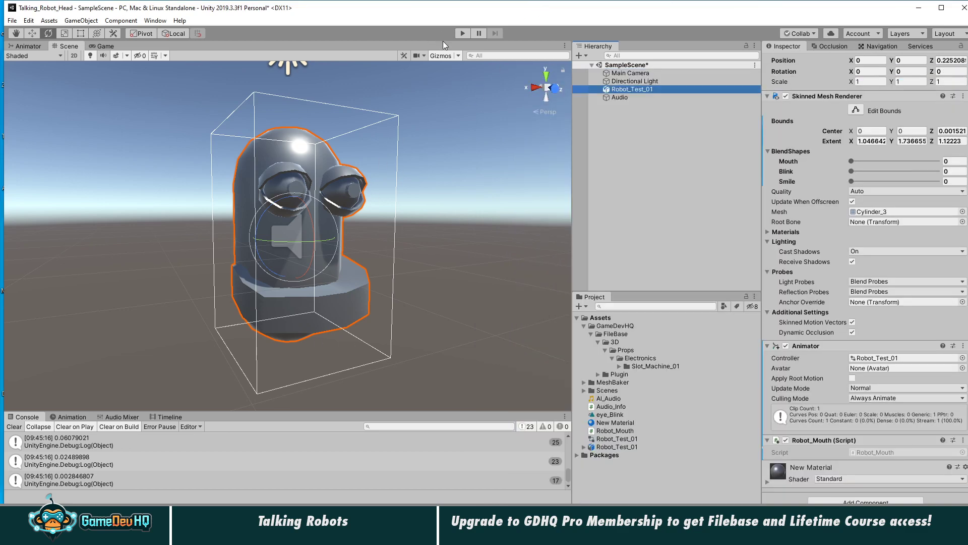
pyautogui.click(463, 35)
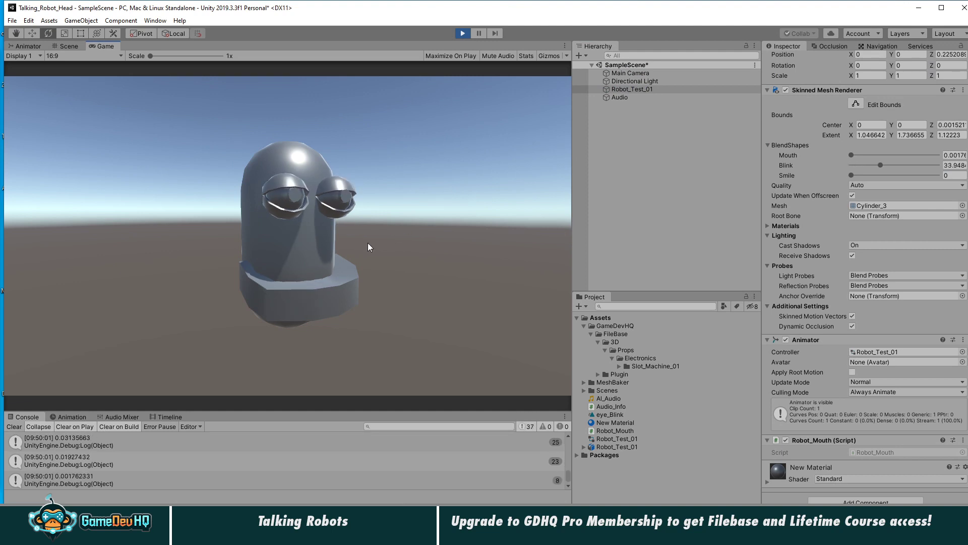
pyautogui.click(462, 34)
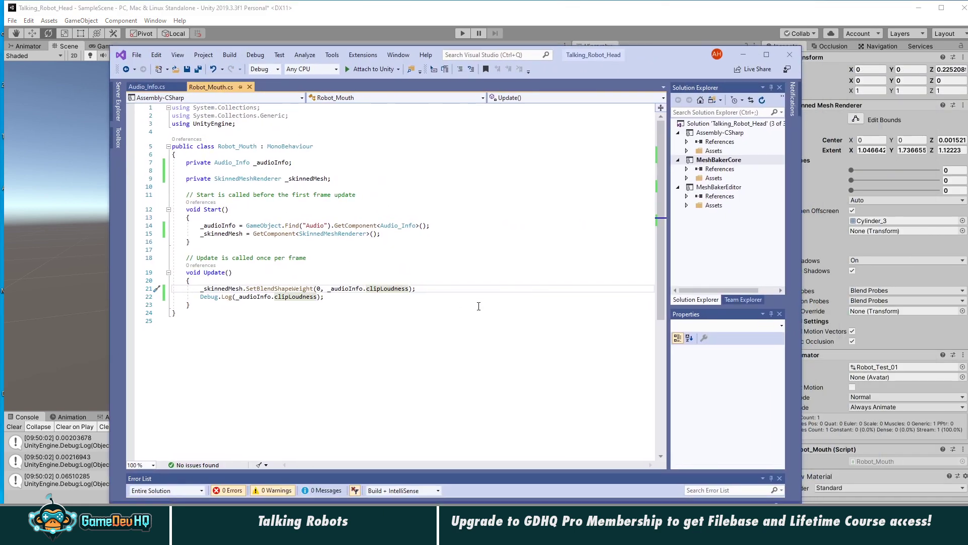
# Multiply _audioInfo.clipLoudness by 100 in the SetBlendShapeWeight call and save the script.
pyautogui.write('*')
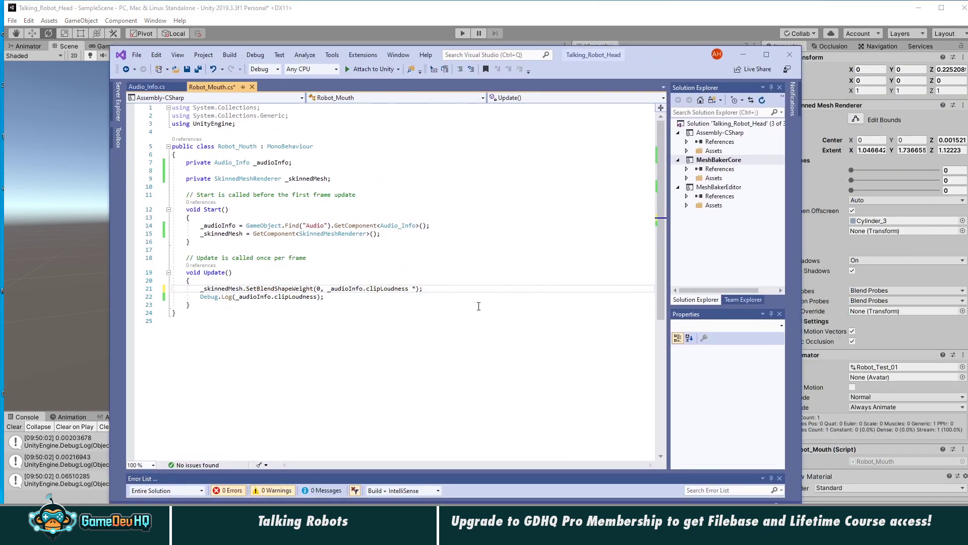
pyautogui.write(' 100')
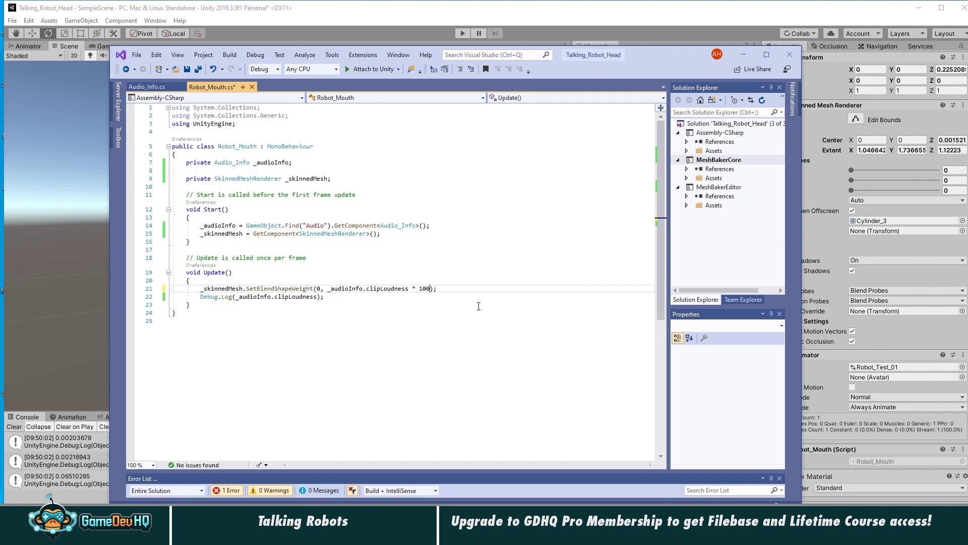
pyautogui.hotkey('ctrl', 's')
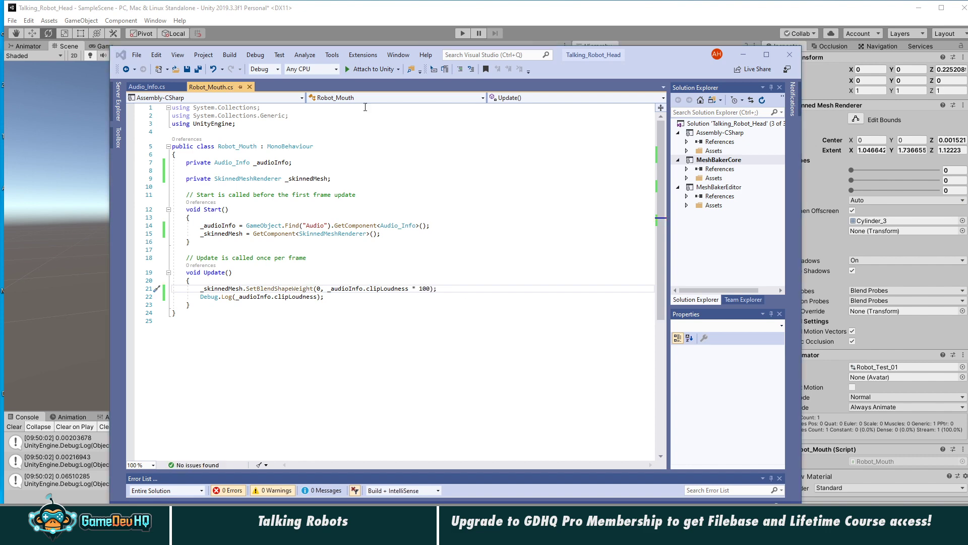
# Return to Unity and play the scene to test the mouth with the multiplier of 100, and stop playback.
pyautogui.click(74, 453)
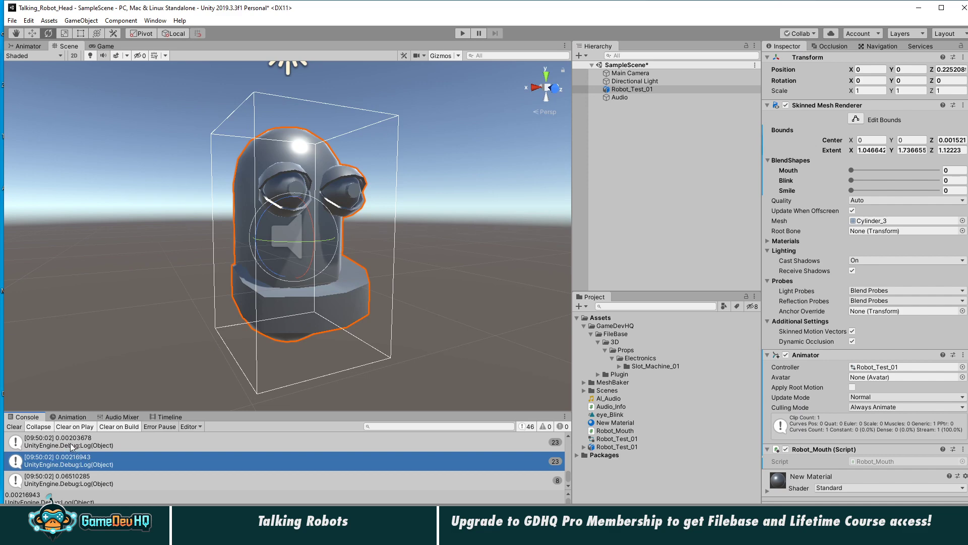
pyautogui.click(469, 34)
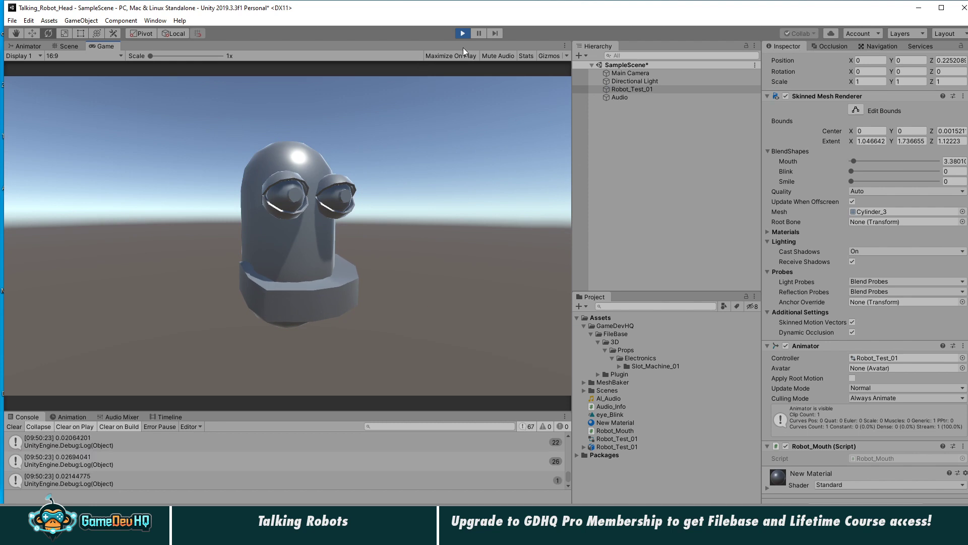
pyautogui.hotkey('ctrl', 'p')
# Switch to Visual Studio, change the clipLoudness multiplier to 300 and save the script.
pyautogui.hotkey('alt', 'Tab')
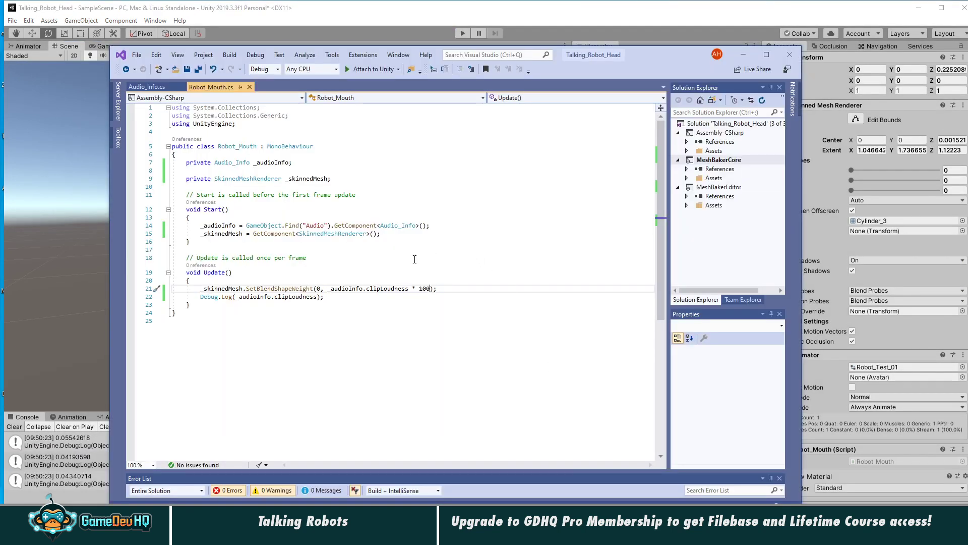
pyautogui.moveTo(419, 289); pyautogui.dragTo(422, 289)
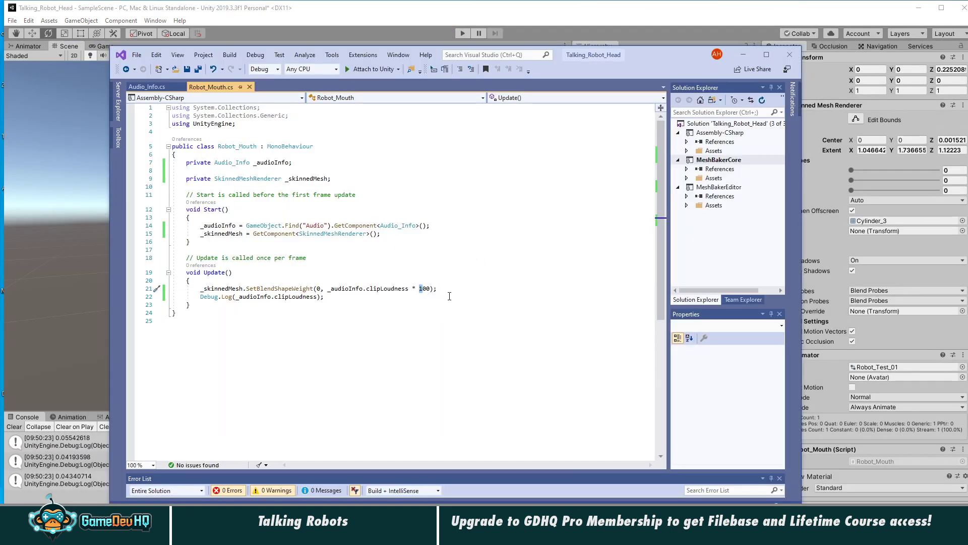
pyautogui.write('3')
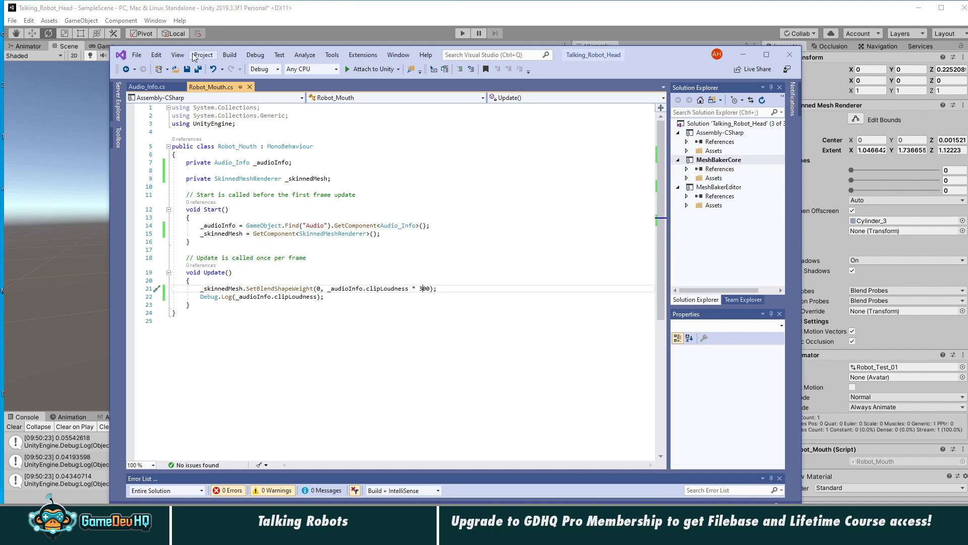
# Switch to Unity, play the scene to test the mouth with the multiplier of 300, and stop playback and deselect the robot.
pyautogui.click(258, 8)
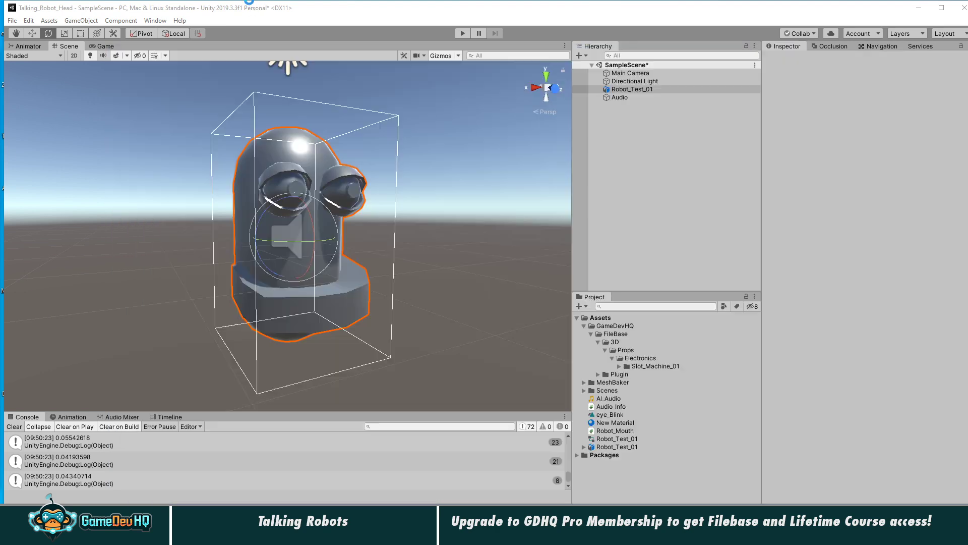
pyautogui.click(462, 33)
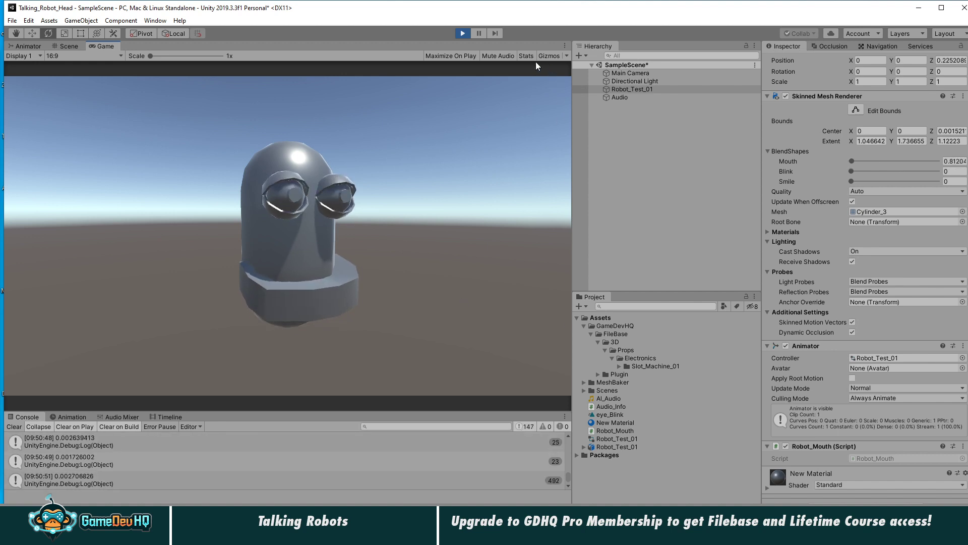
pyautogui.click(463, 33)
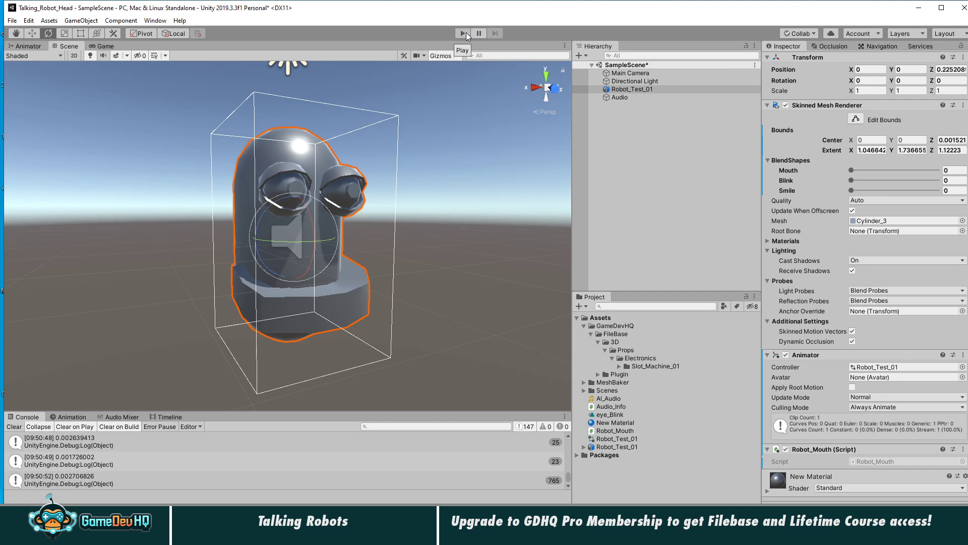
pyautogui.click(697, 164)
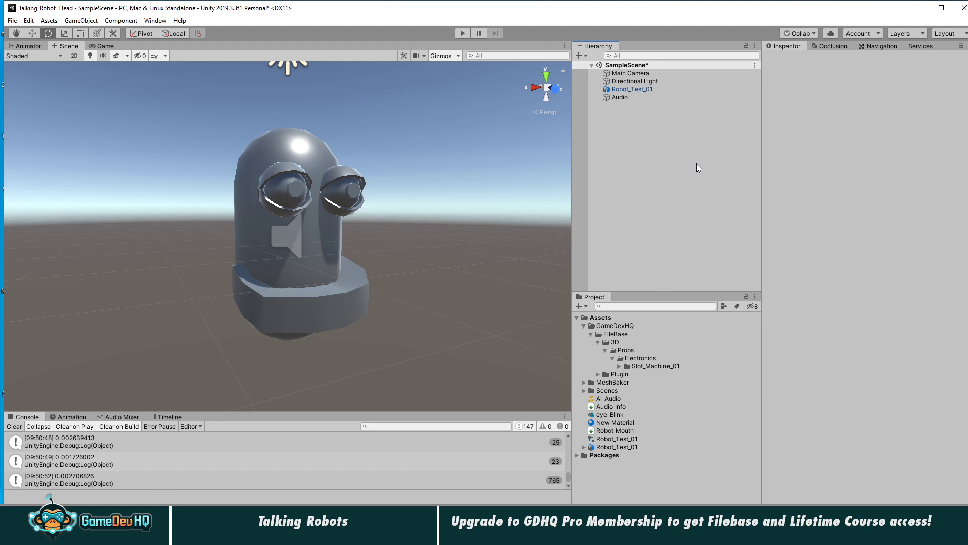
# Review the Robot_Mouth script in Visual Studio, then inspect the components of the Audio and Robot_Test_01 objects in Unity.
pyautogui.hotkey('alt', 'Tab')
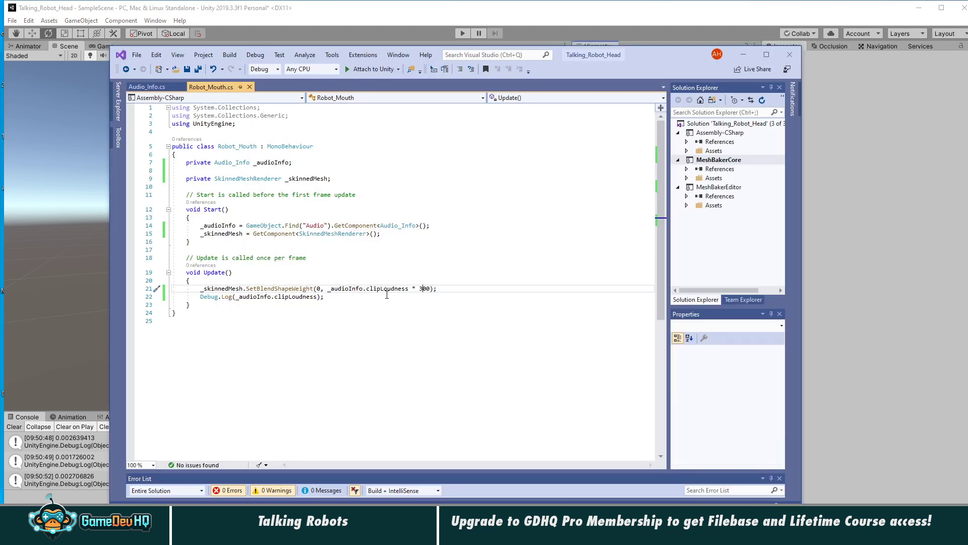
pyautogui.click(574, 20)
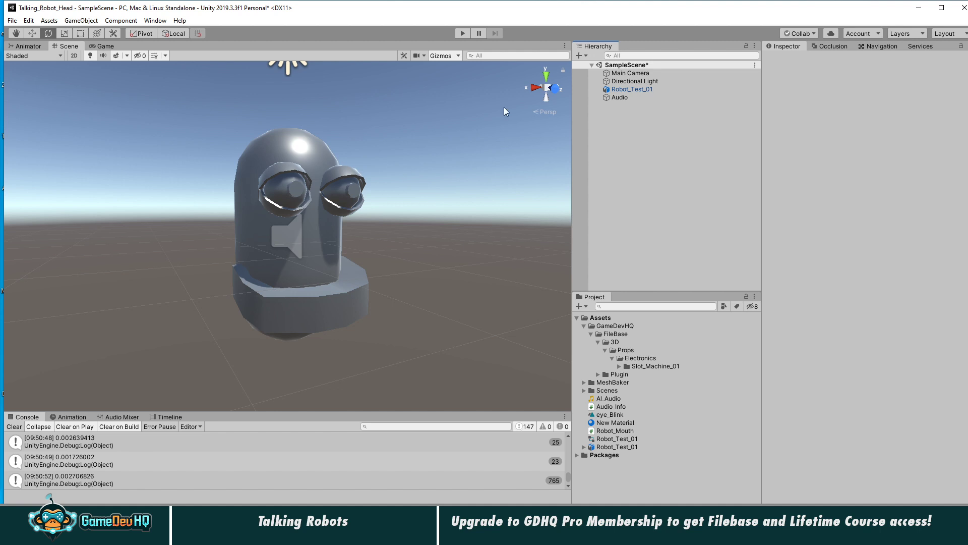
pyautogui.click(639, 98)
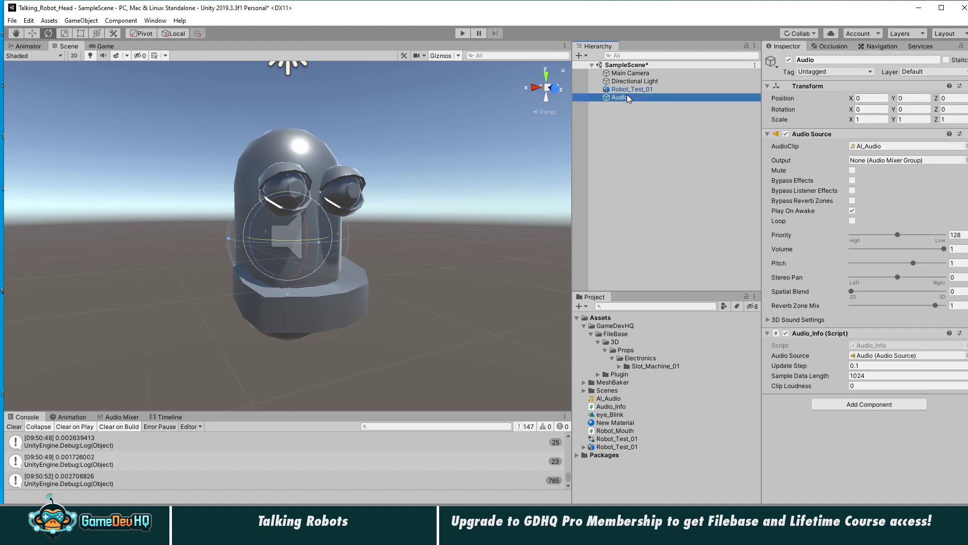
pyautogui.click(629, 89)
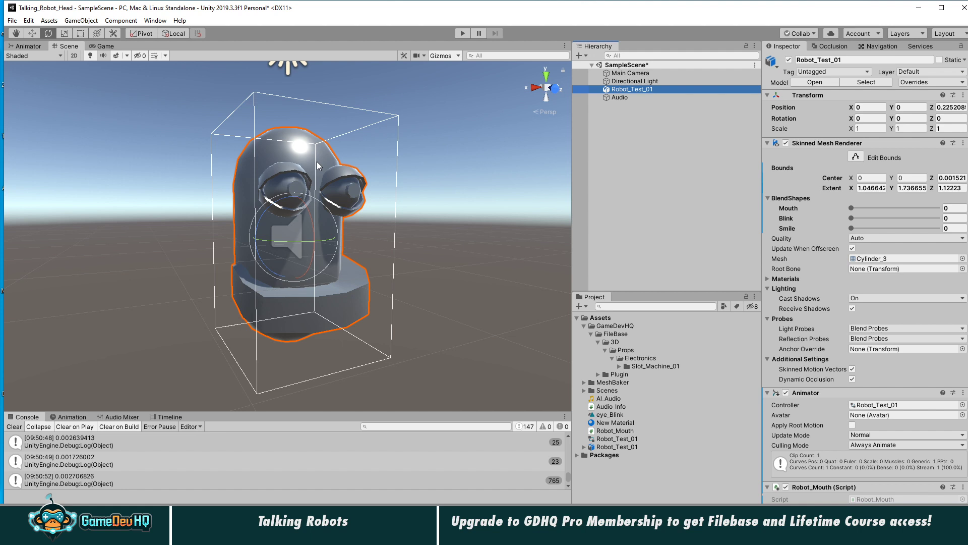
# Move the Visual Studio window aside, play-test the robot's mouth in Unity, then stop playback and save the scene with nothing selected.
pyautogui.hotkey('alt', 'Tab')
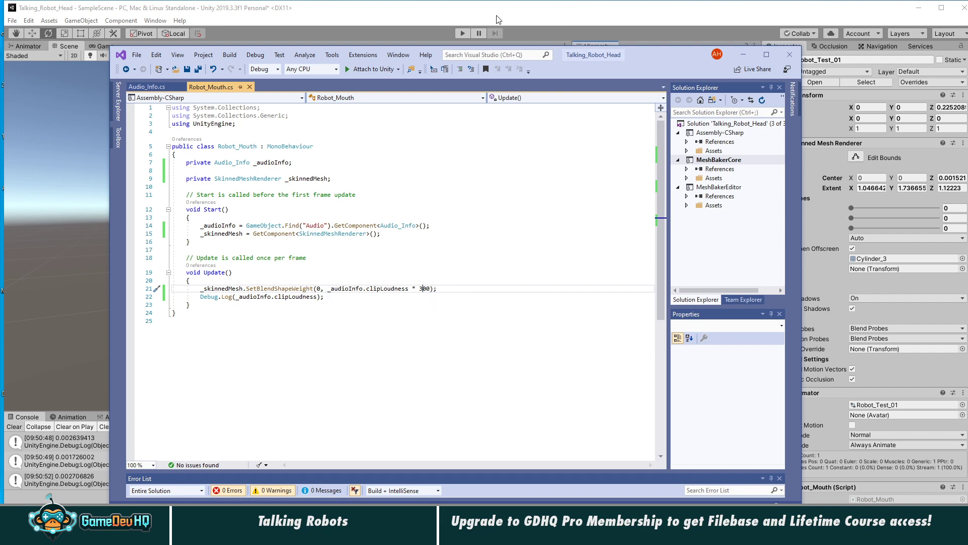
pyautogui.moveTo(629, 59); pyautogui.dragTo(966, 54)
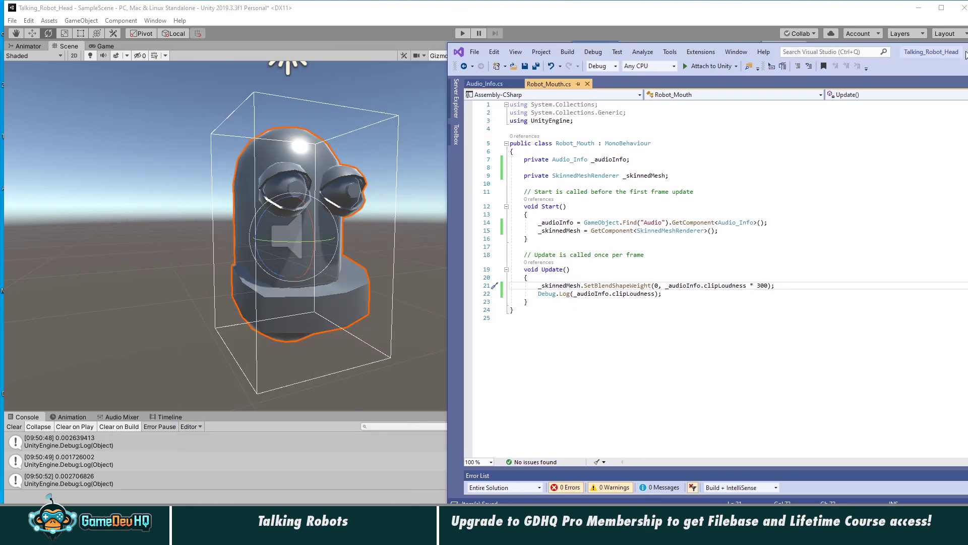
pyautogui.click(579, 17)
pyautogui.click(462, 35)
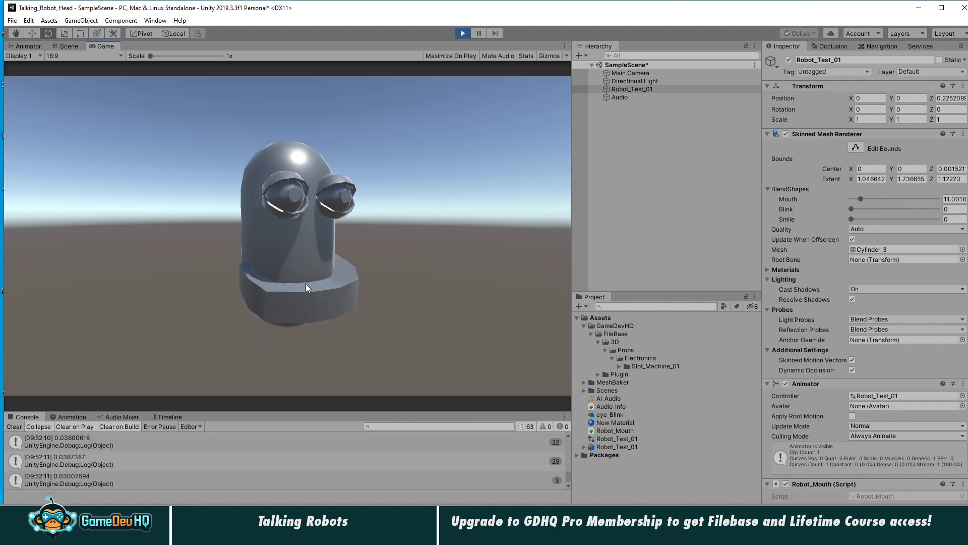
pyautogui.hotkey('alt', 'Tab')
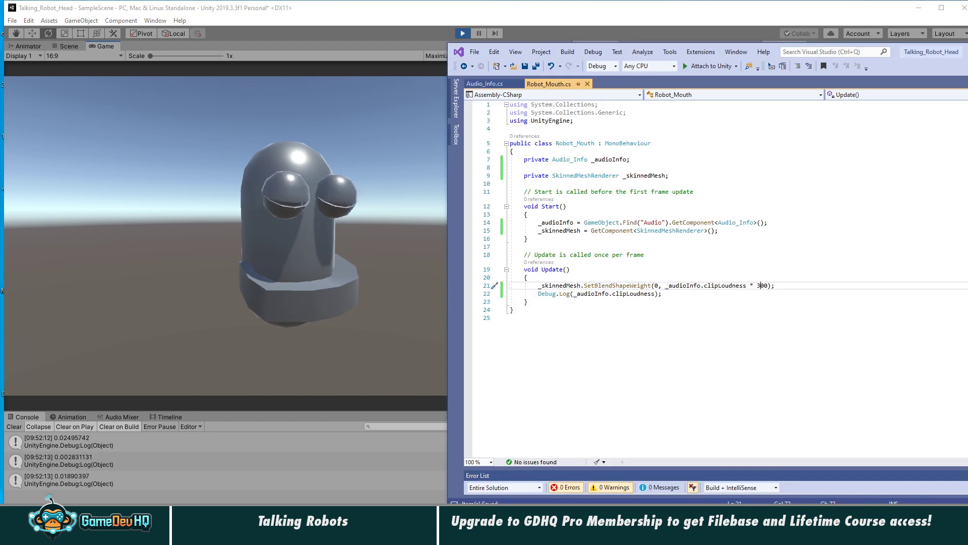
pyautogui.click(464, 32)
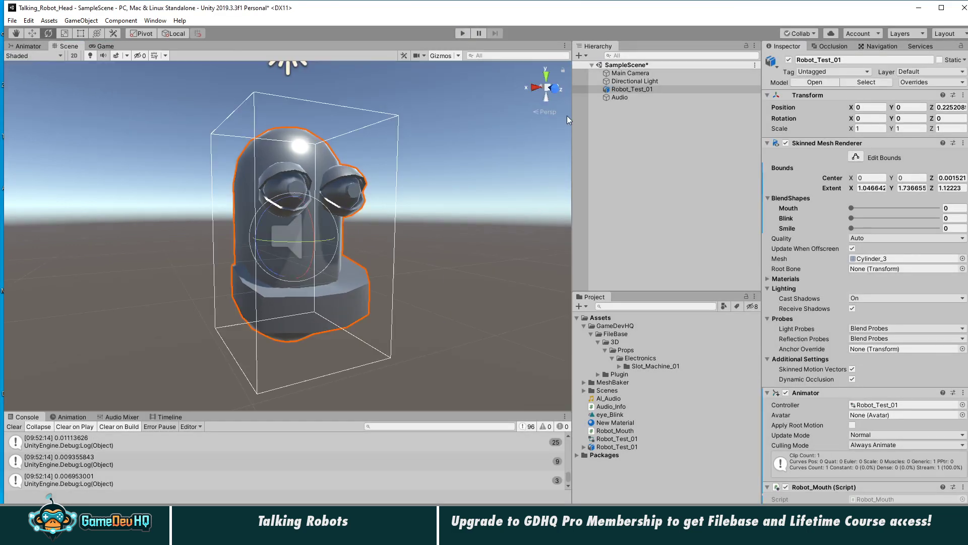
pyautogui.click(663, 187)
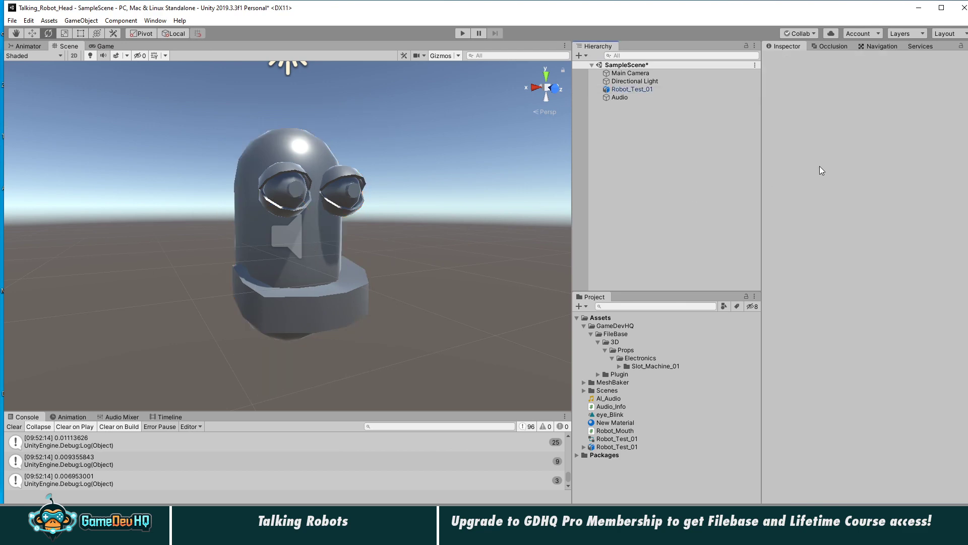
pyautogui.hotkey('ctrl', 's')
pyautogui.hotkey('alt', 'Tab')
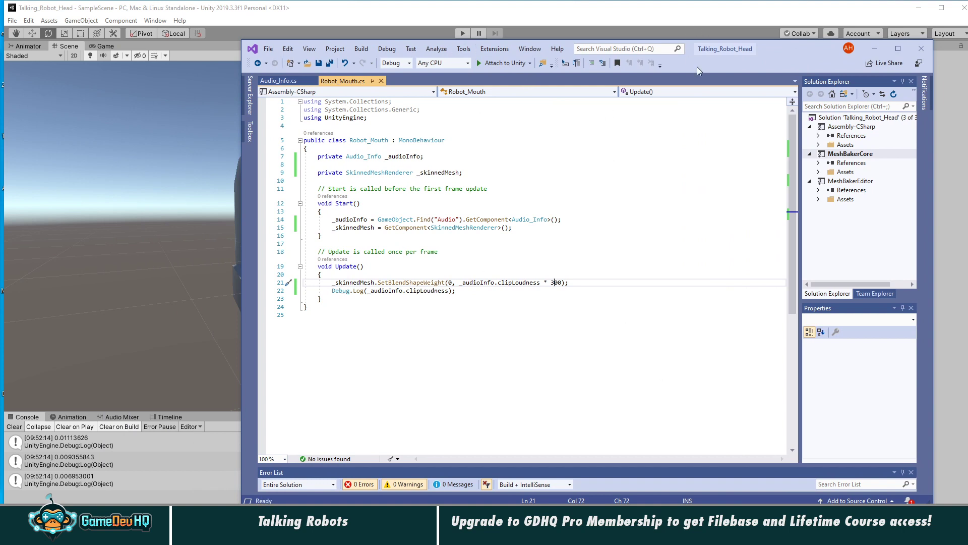
pyautogui.moveTo(805, 54); pyautogui.dragTo(843, 42)
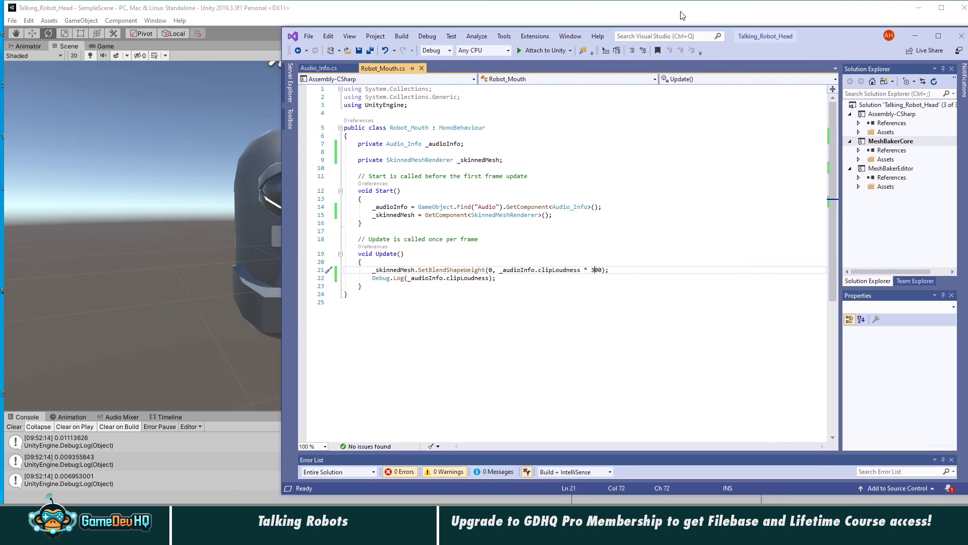
pyautogui.click(12, 534)
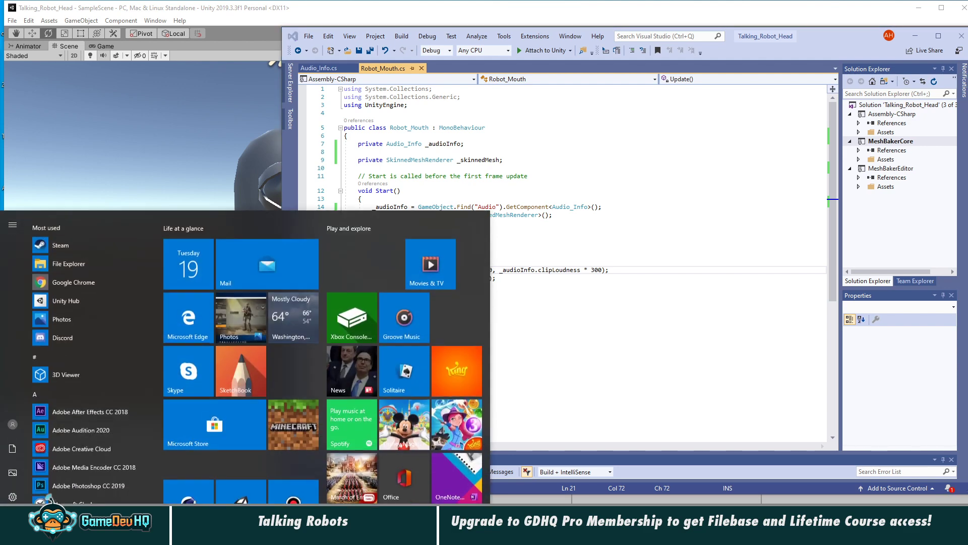
pyautogui.scroll(-3, 76, 500)
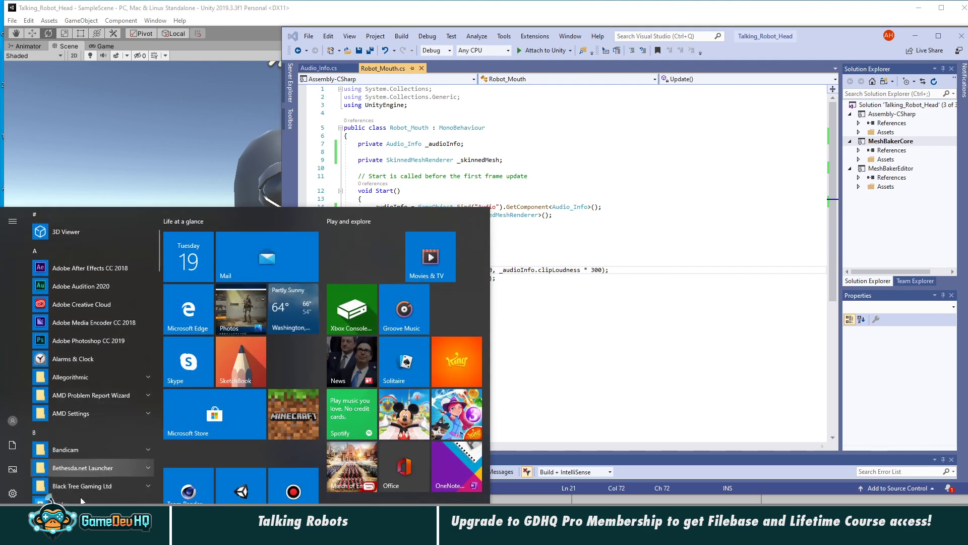
pyautogui.scroll(-5, 82, 499)
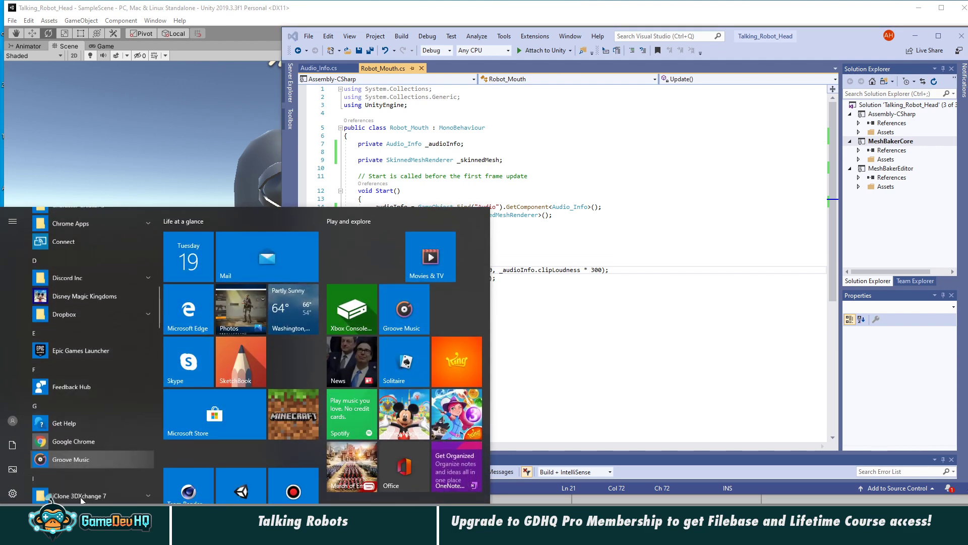
pyautogui.scroll(-2, 82, 500)
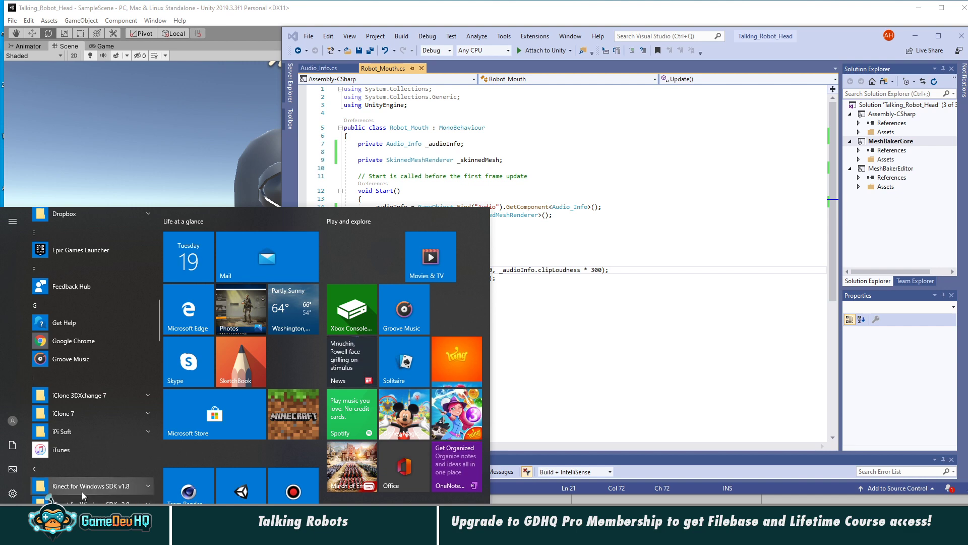
pyautogui.click(677, 328)
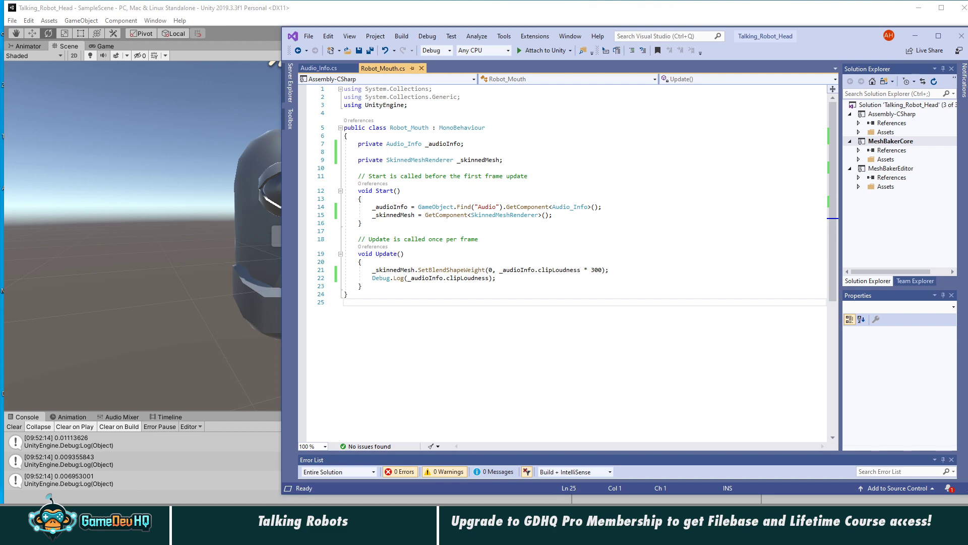
# Close the Character Creator 3 welcome screen and switch to its main window.
pyautogui.hotkey('alt', 'Tab')
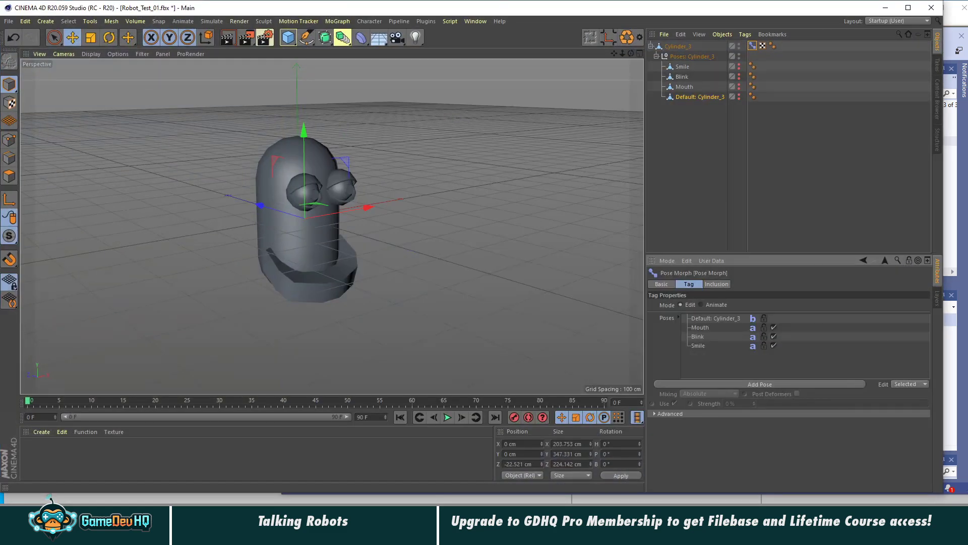
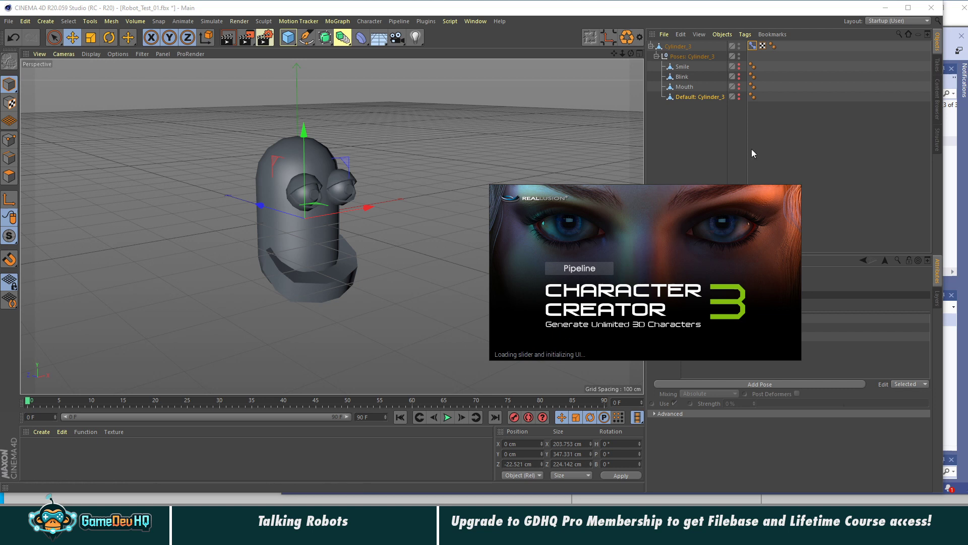
pyautogui.click(411, 169)
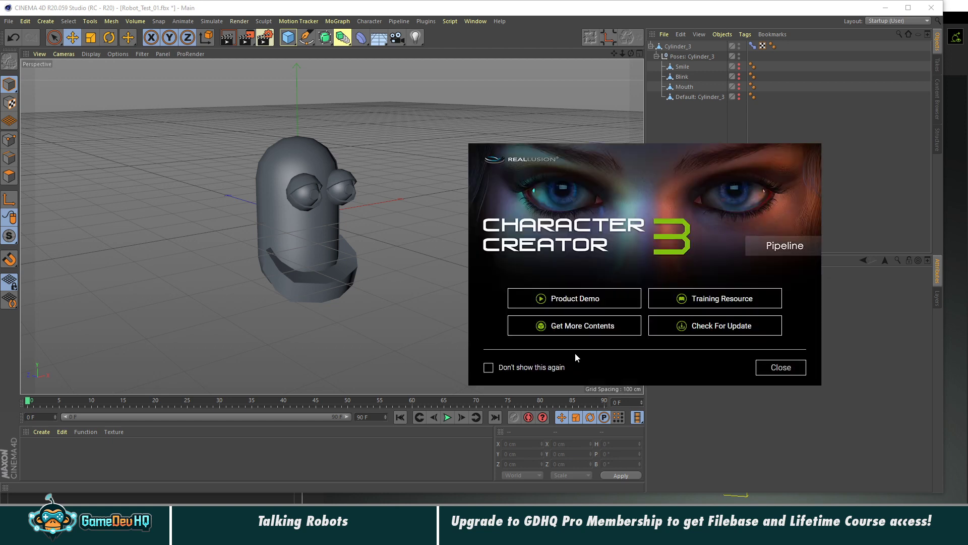
pyautogui.click(771, 368)
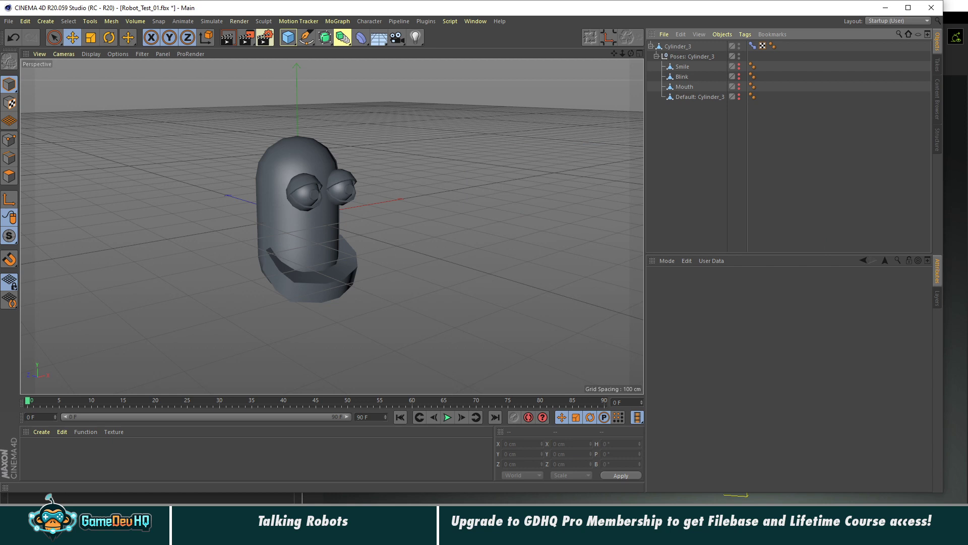
pyautogui.hotkey('alt', 'Tab')
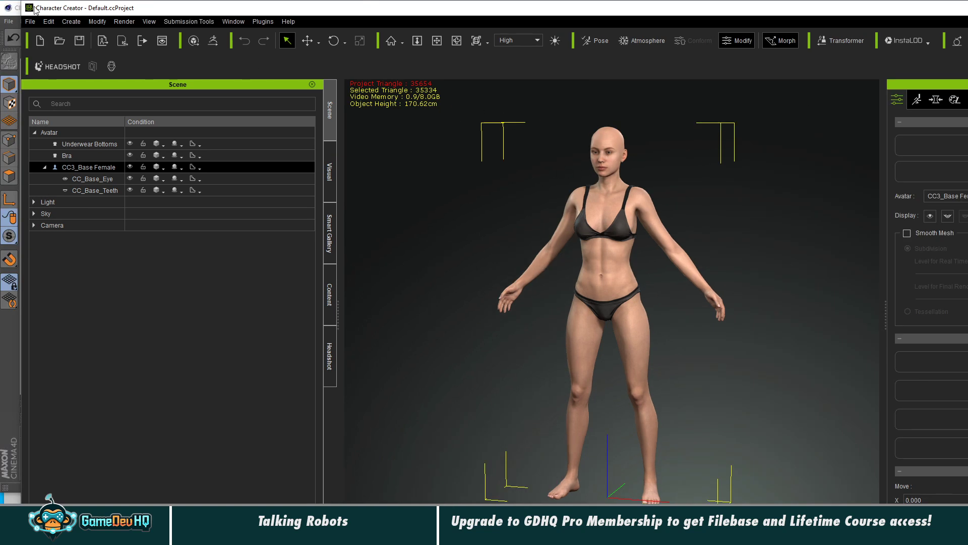
# Start an FBX (Clothed Character) export of the base female with InstaLOD enabled and Merge Material set to All, accepting the re-import warning.
pyautogui.click(24, 21)
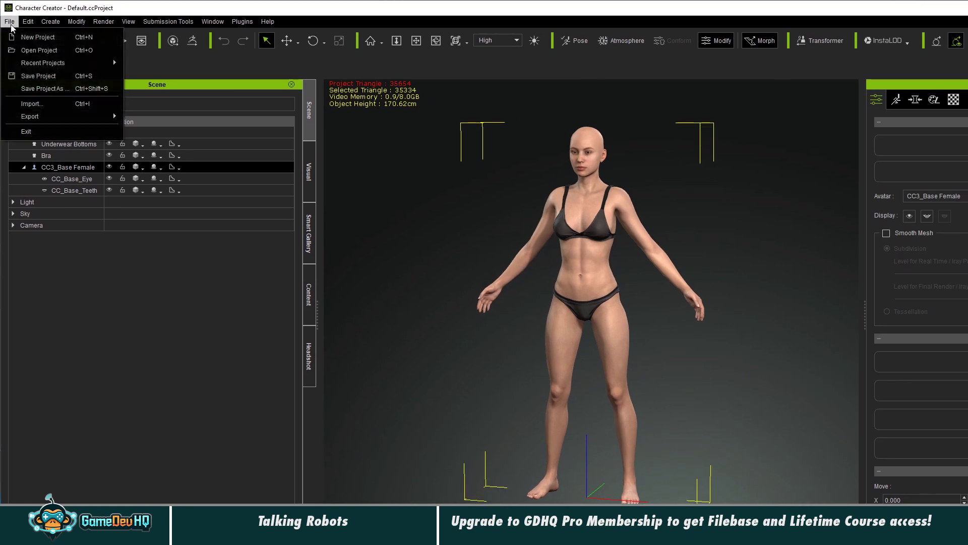
pyautogui.moveTo(76, 116)
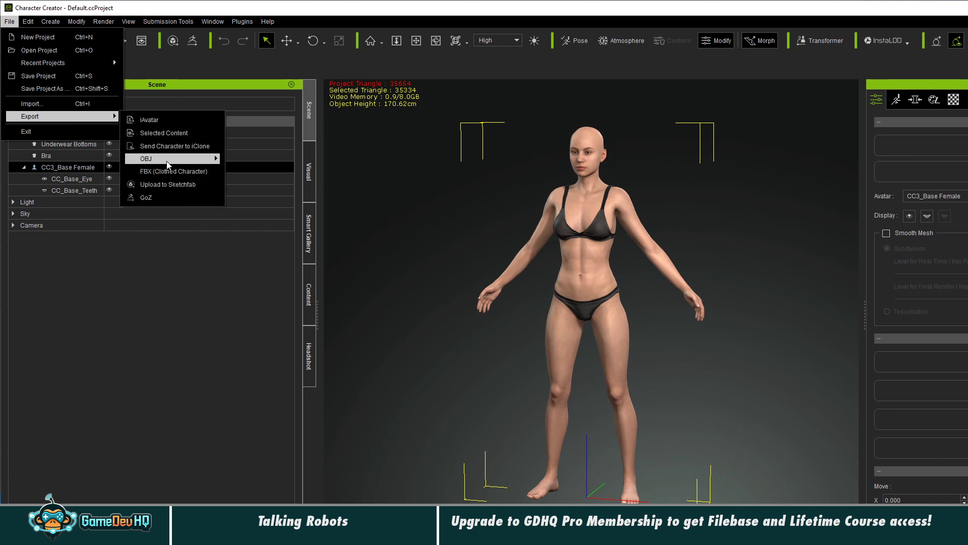
pyautogui.click(170, 173)
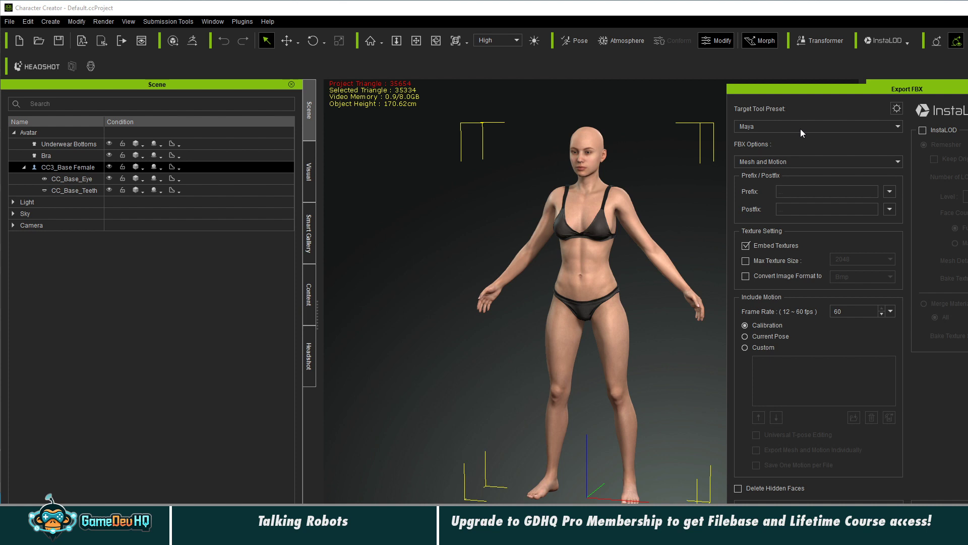
pyautogui.click(924, 130)
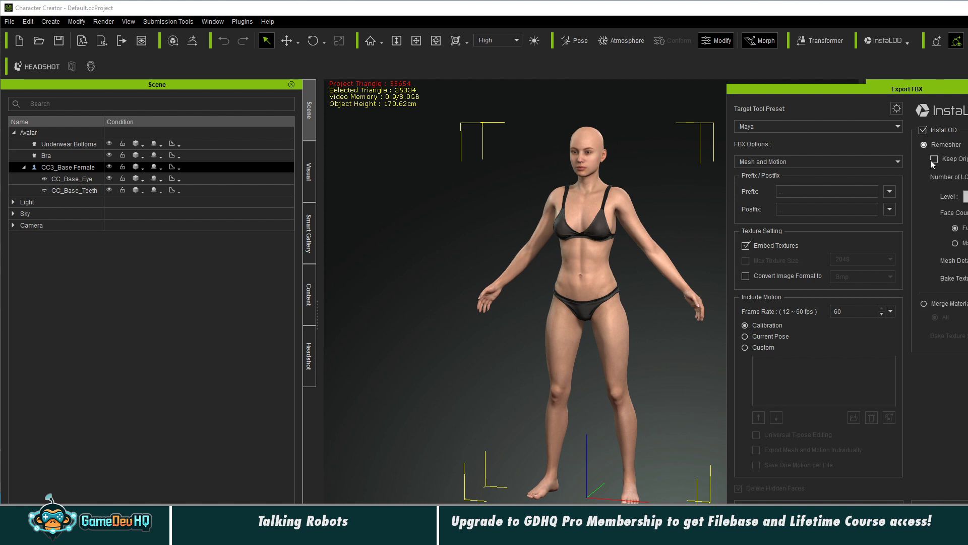
pyautogui.click(924, 304)
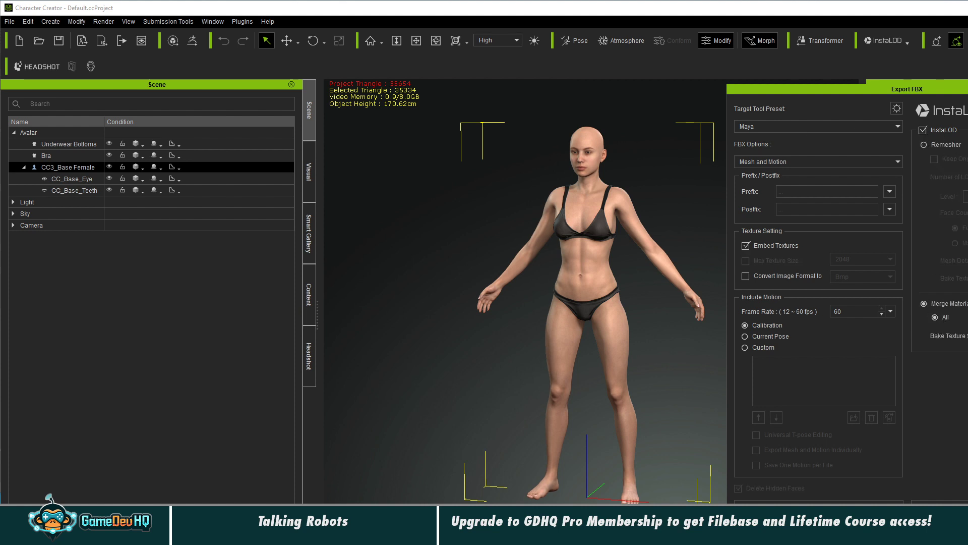
pyautogui.click(828, 508)
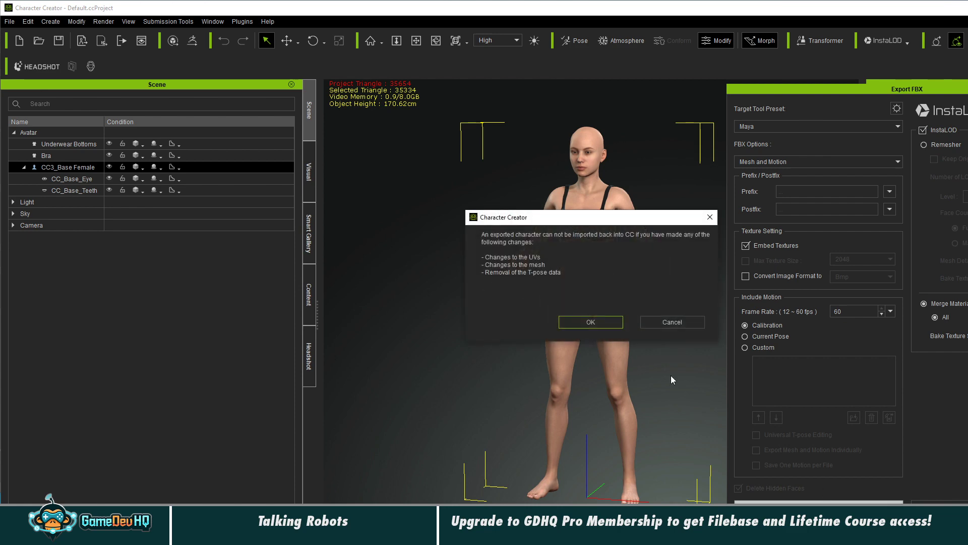
pyautogui.click(593, 326)
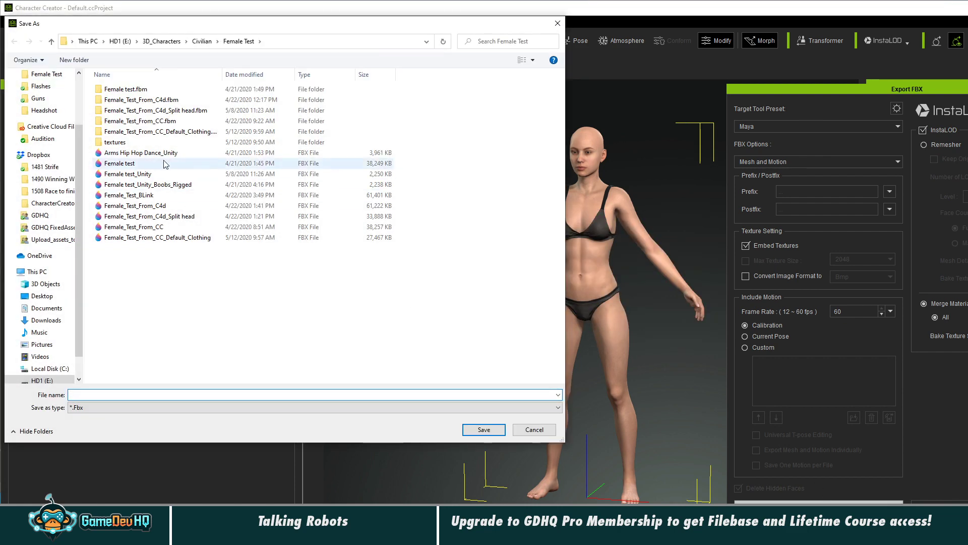
# Save the exported FBX to the Desktop as CC3_Livestream.
pyautogui.scroll(2, 45, 152)
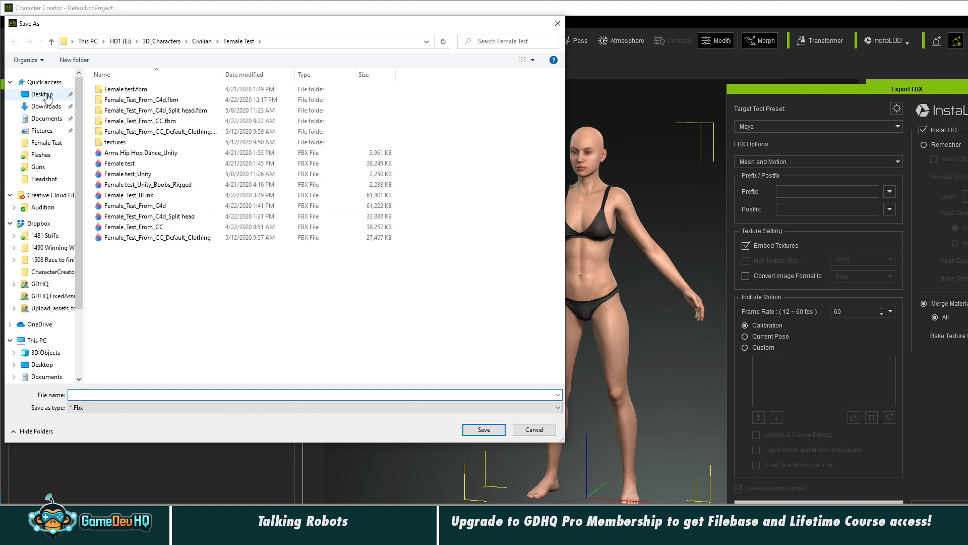
pyautogui.click(47, 94)
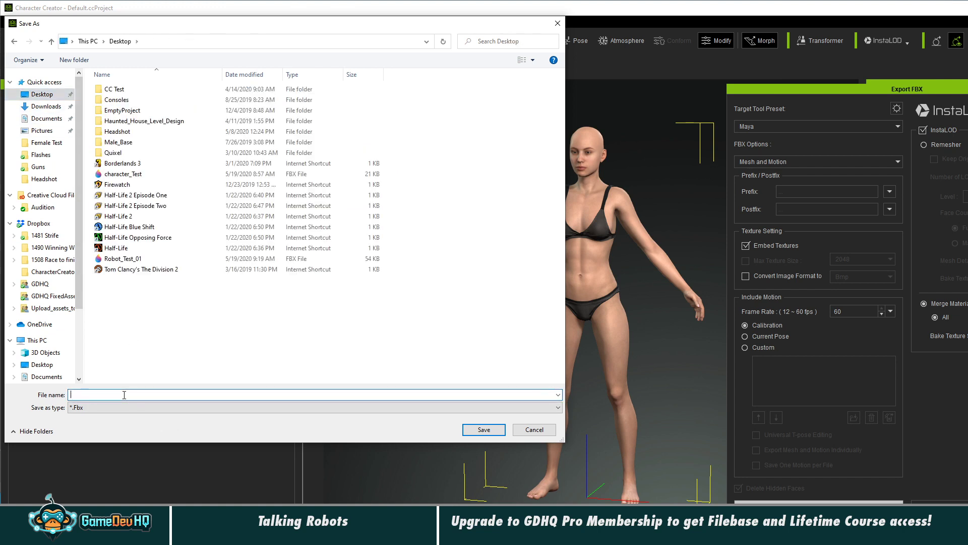
pyautogui.write('CC3_Slives')
pyautogui.press('BackSpace')
pyautogui.press('BackSpace')
pyautogui.press('BackSpace')
pyautogui.press('BackSpace')
pyautogui.press('BackSpace')
pyautogui.press('BackSpace')
pyautogui.write('Livestream')
pyautogui.press('Return')
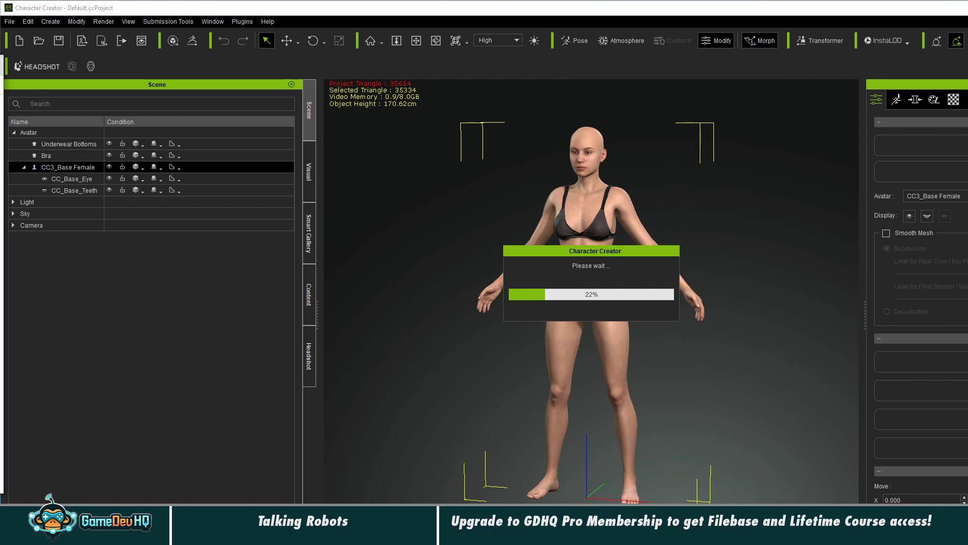
# Switch to the Chrome window, search Google for "add blendshapes to custom character" and look through the results.
pyautogui.moveTo(0, 67); pyautogui.dragTo(539, 40)
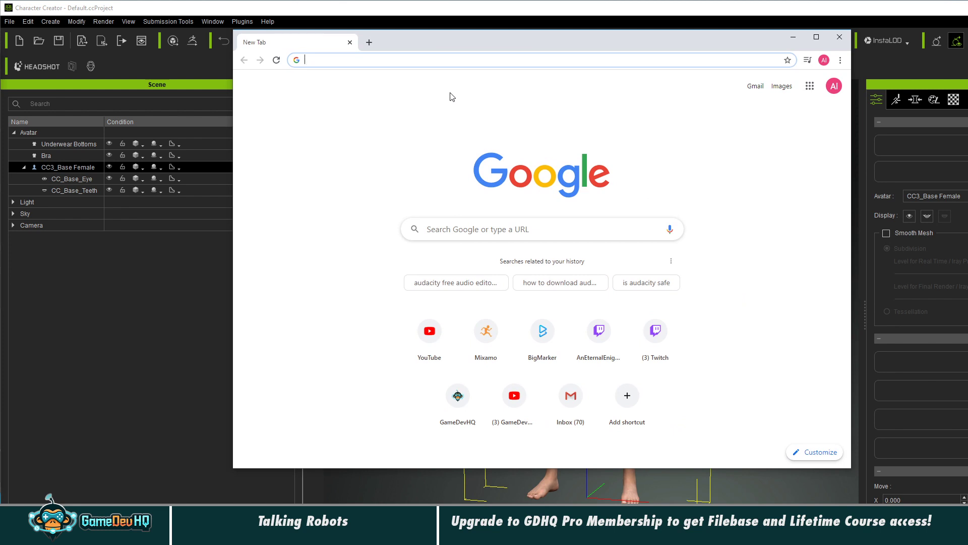
pyautogui.write('add blen')
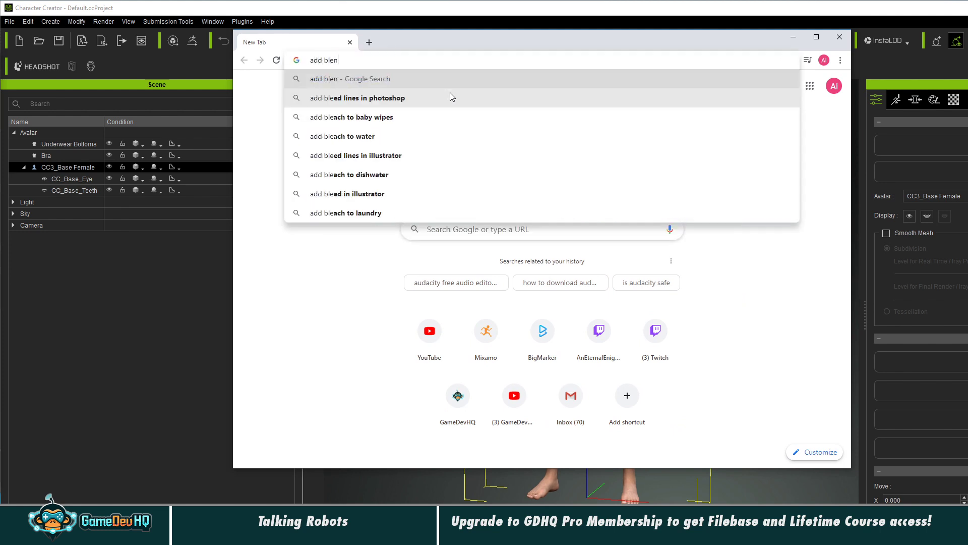
pyautogui.write('dshapes to custom characte')
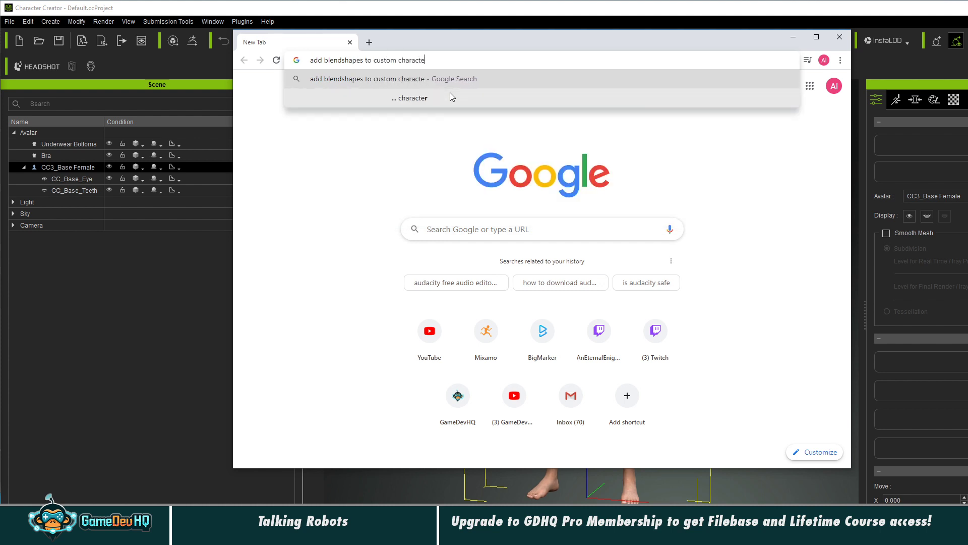
pyautogui.click(451, 96)
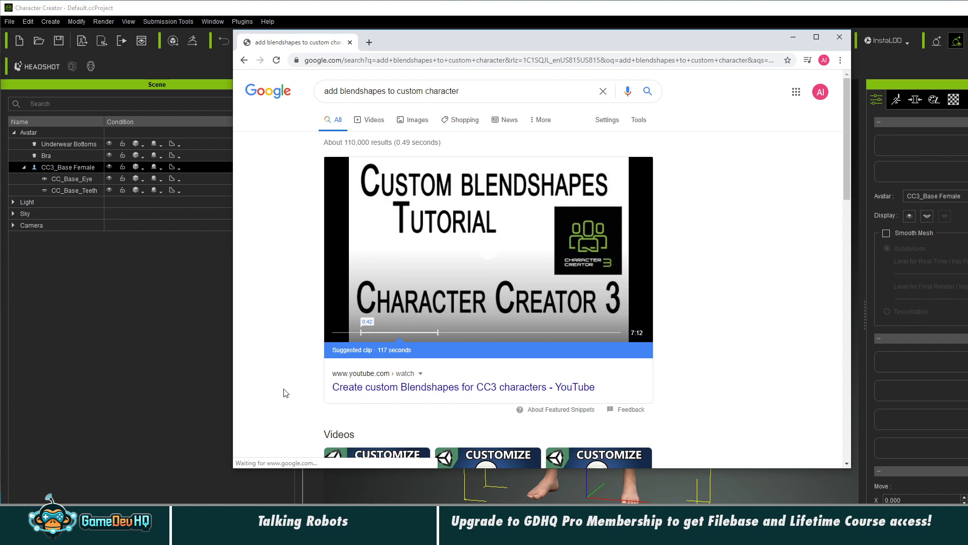
pyautogui.scroll(-5, 283, 371)
pyautogui.scroll(-4, 287, 371)
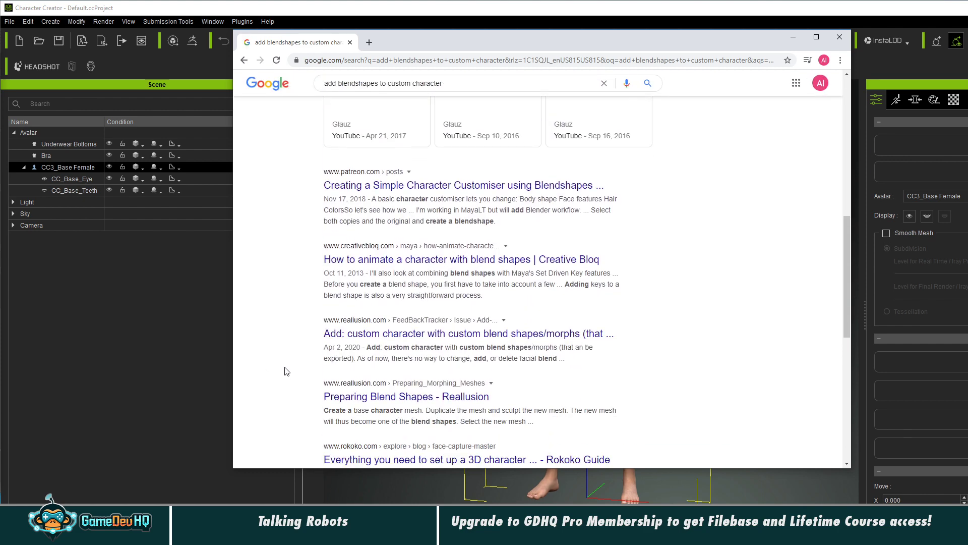
pyautogui.scroll(-5, 286, 372)
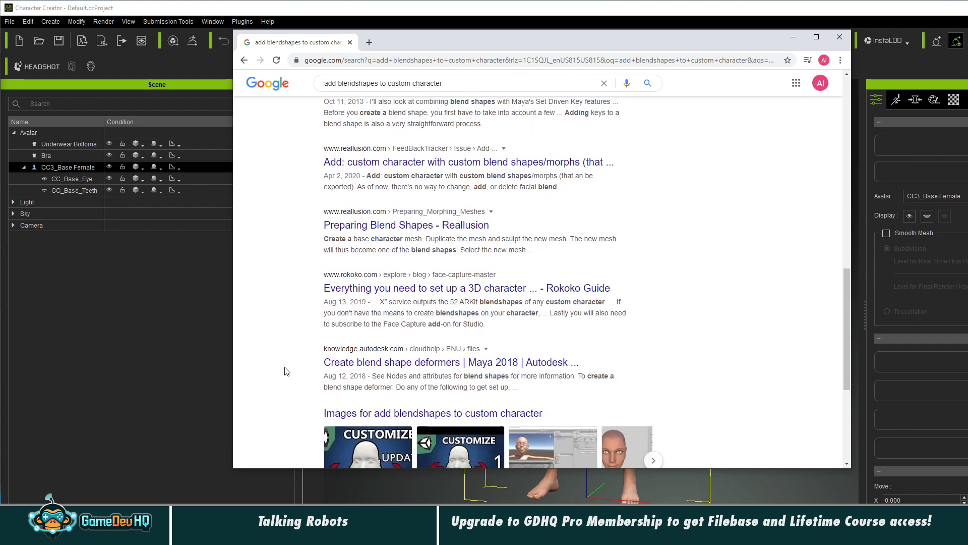
pyautogui.scroll(-3, 287, 372)
pyautogui.scroll(15, 286, 372)
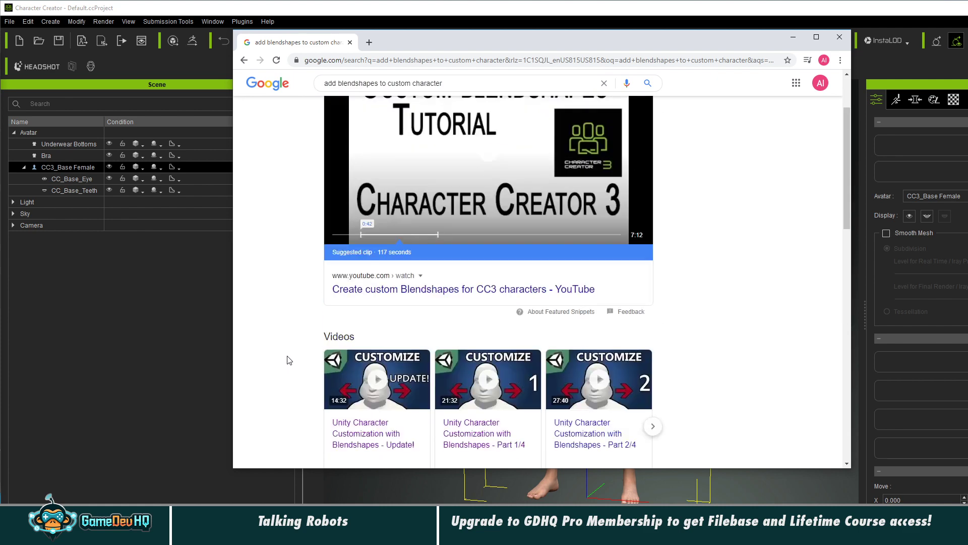
# Refine the Google search to "add blendshapes to custom character price".
pyautogui.click(471, 90)
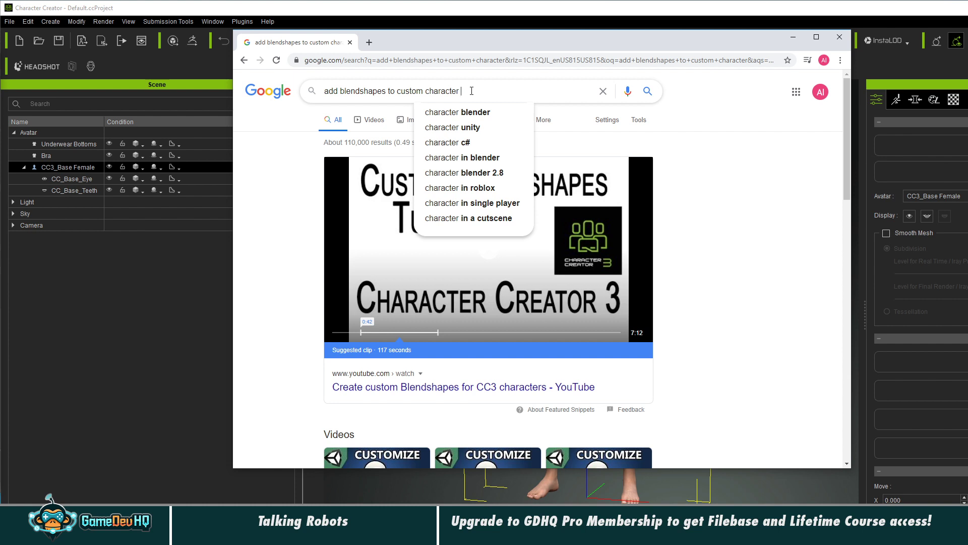
pyautogui.write('fo')
pyautogui.press('BackSpace')
pyautogui.press('BackSpace')
pyautogui.press('BackSpace')
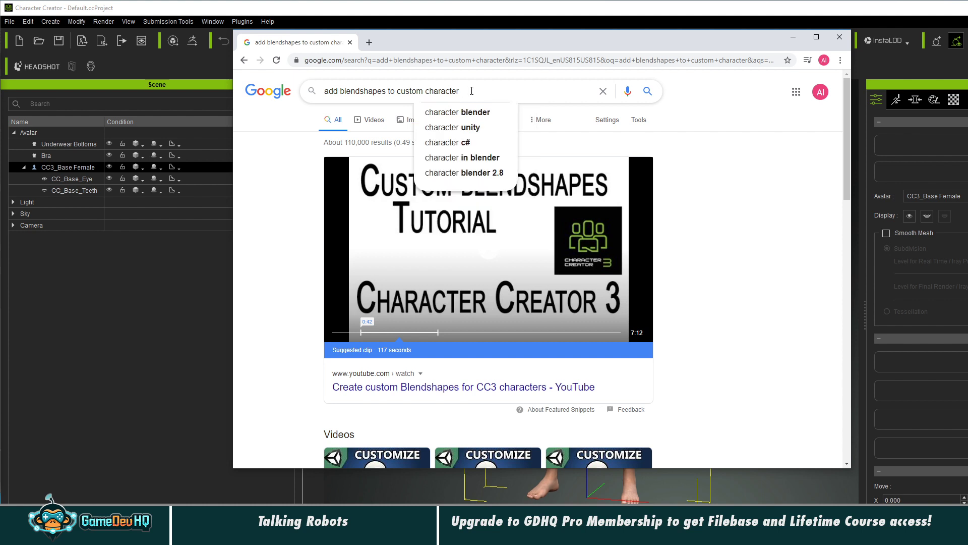
pyautogui.write('price')
pyautogui.press('Return')
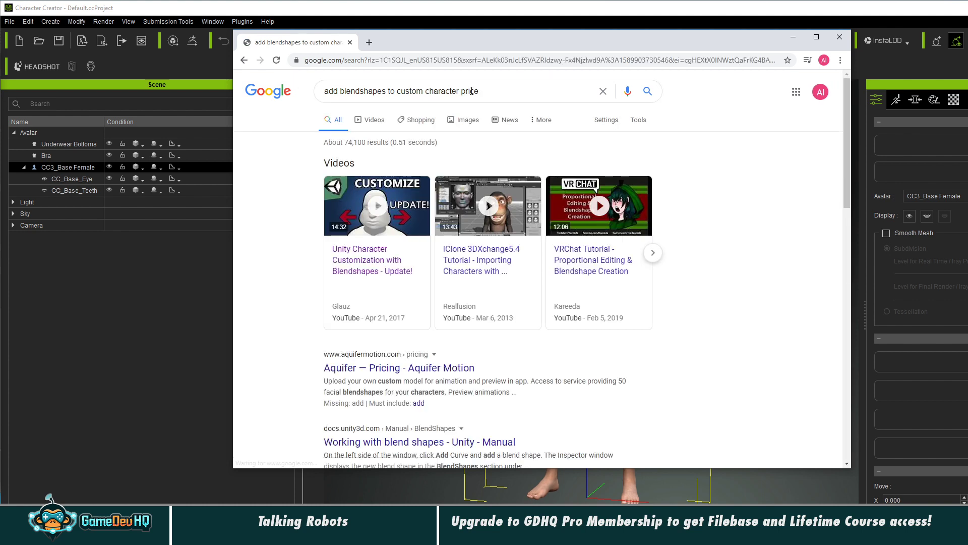
# Look through the price search results and open the Polywink website.
pyautogui.scroll(-3, 277, 408)
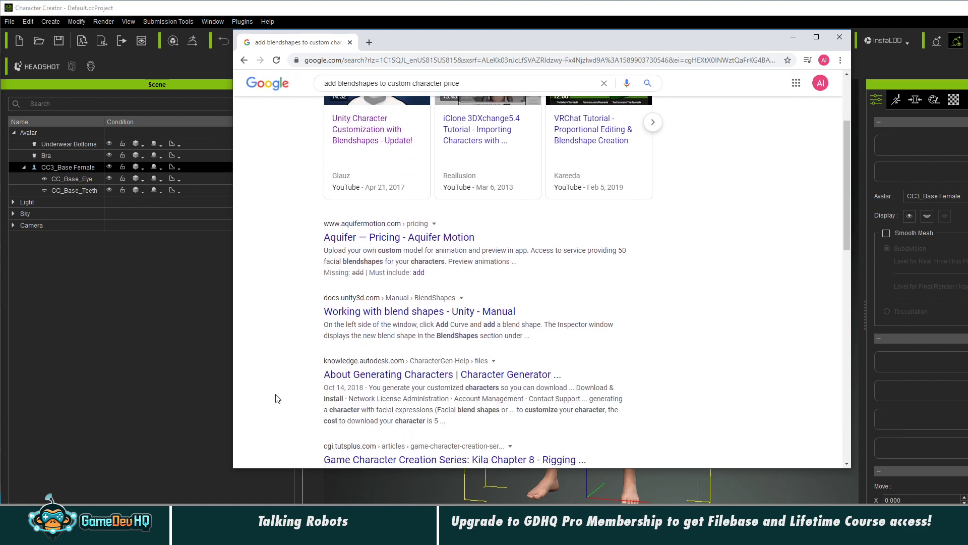
pyautogui.click(456, 220)
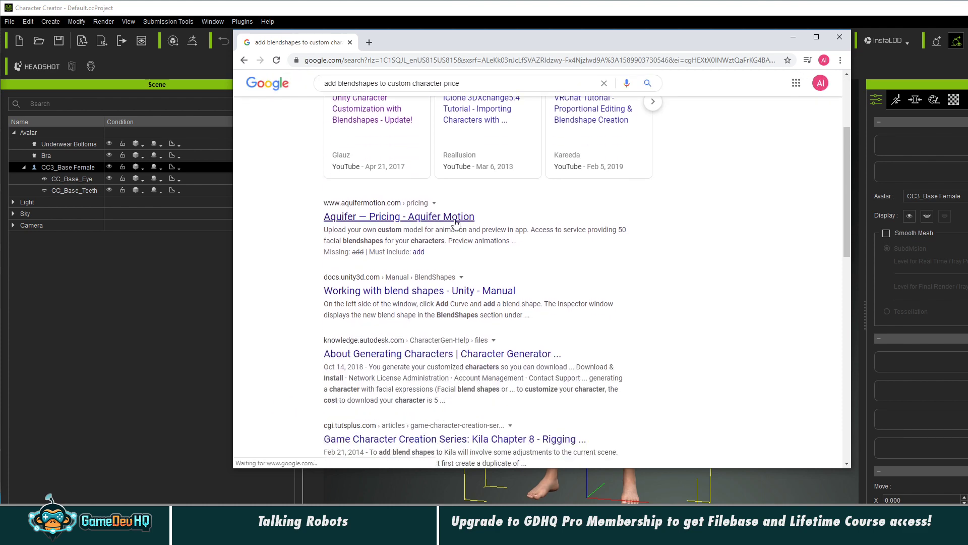
pyautogui.scroll(-4, 363, 429)
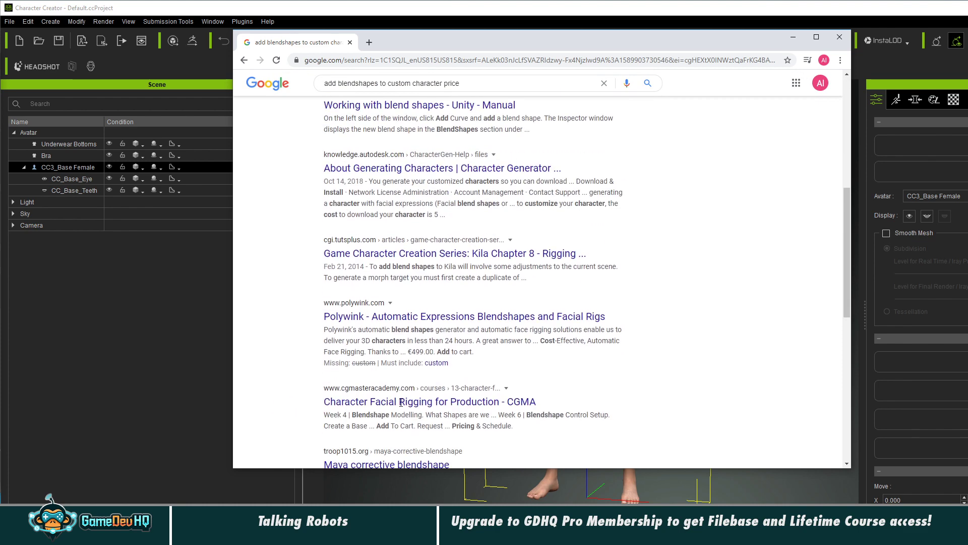
pyautogui.click(363, 302)
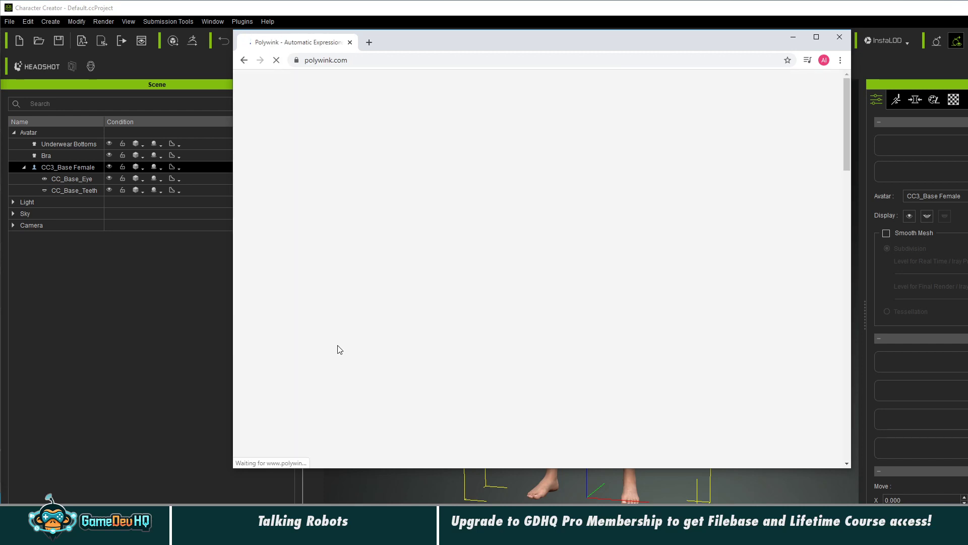
# Read the Polywink home page's introduction and its descriptions of the blend shape and facial rigging services.
pyautogui.scroll(-3, 406, 410)
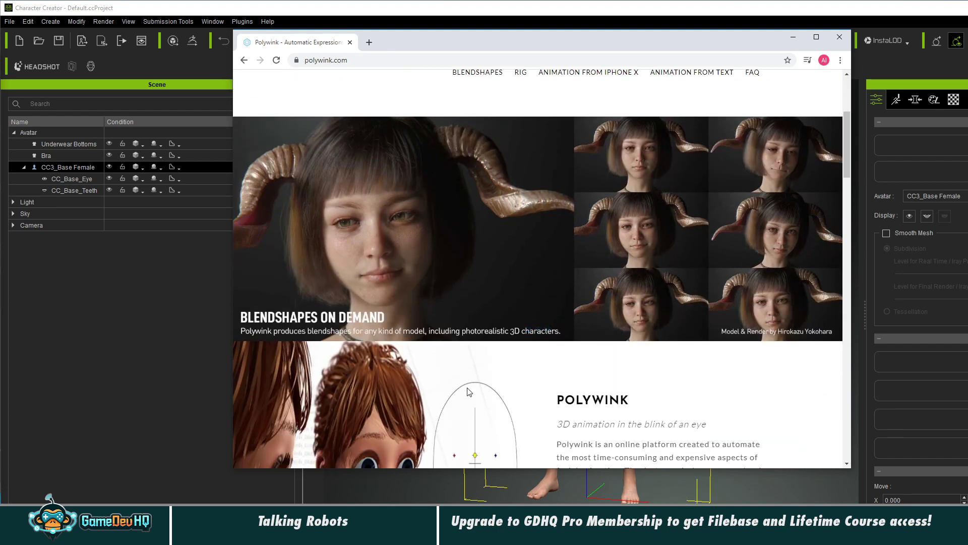
pyautogui.scroll(1, 426, 386)
pyautogui.scroll(3, 426, 386)
pyautogui.scroll(-2, 426, 386)
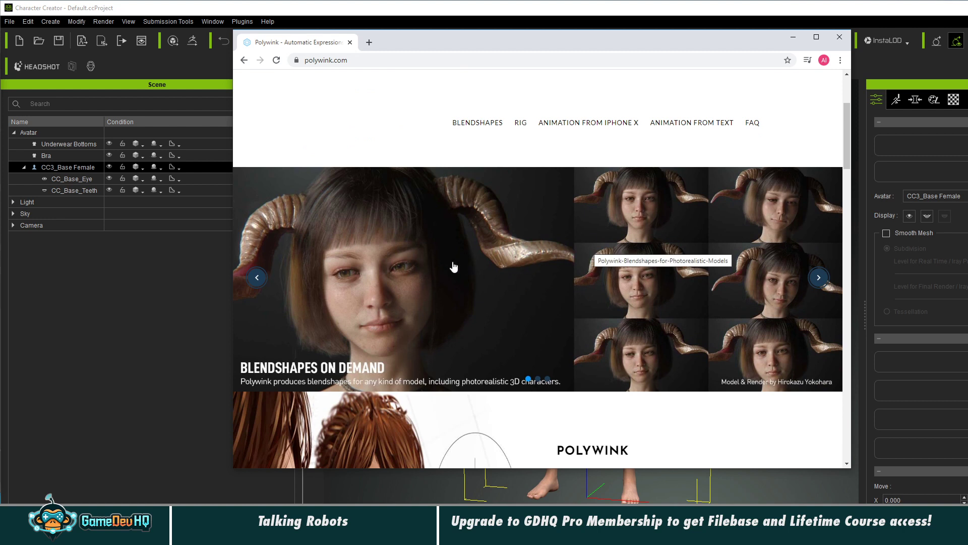
pyautogui.scroll(-5, 372, 331)
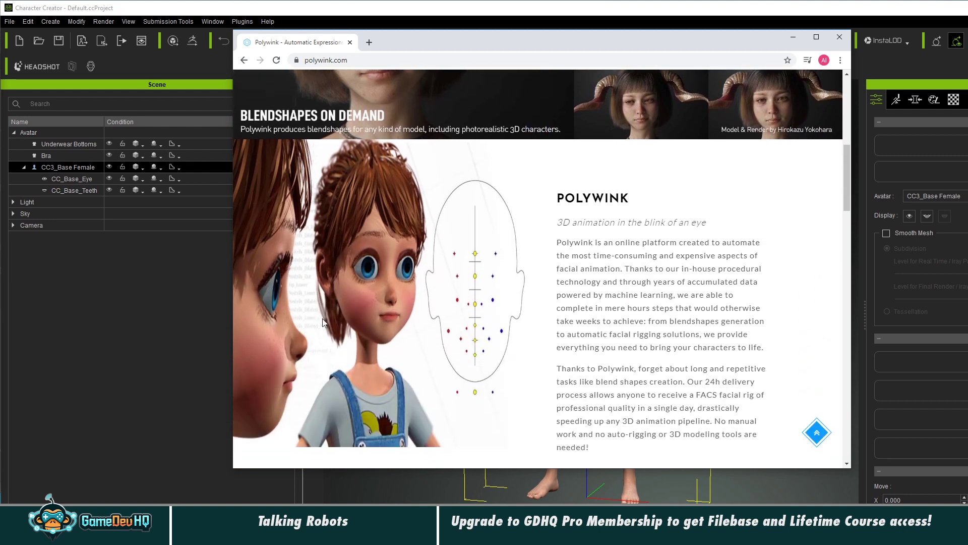
pyautogui.scroll(-9, 432, 325)
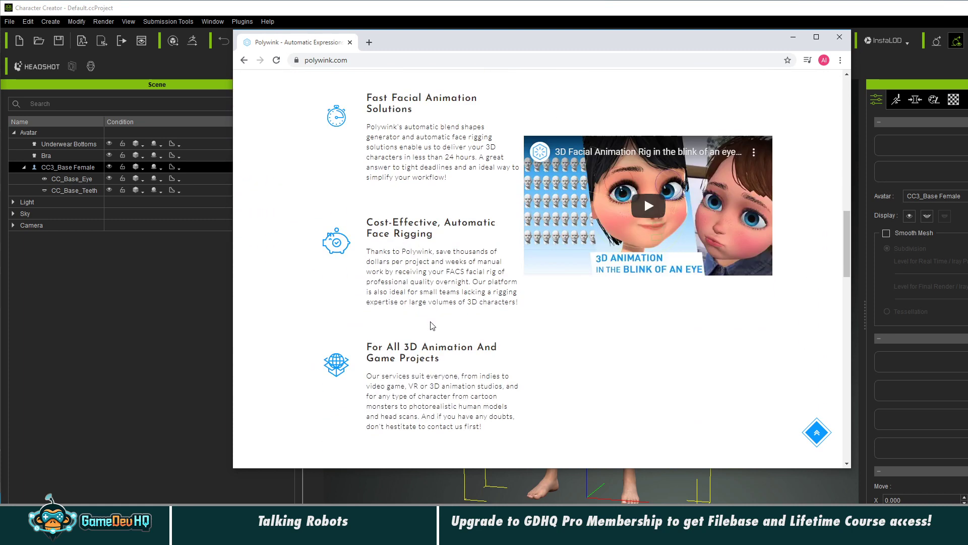
# Examine the prices of Polywink's on-demand blend shape, facial rig and iPhone X animation products, and close the browser.
pyautogui.scroll(-5, 432, 325)
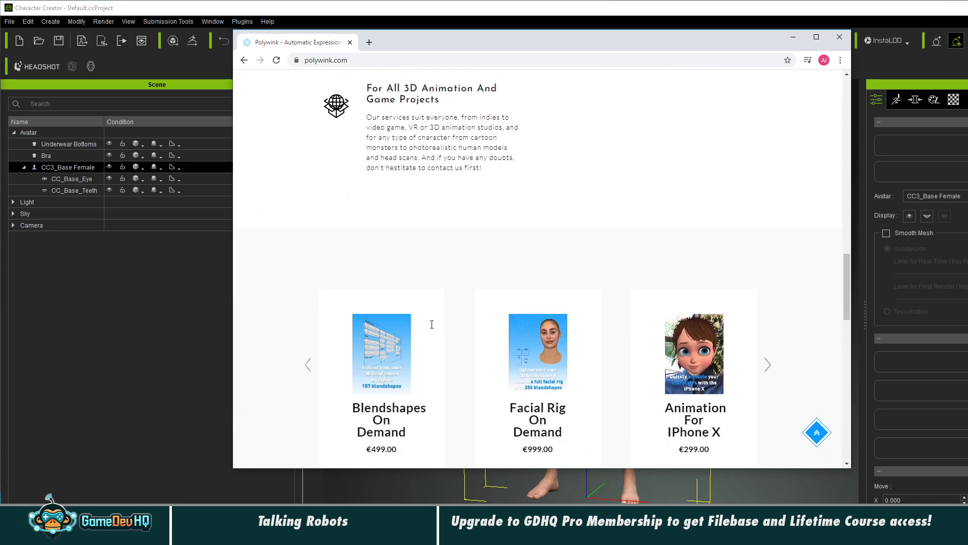
pyautogui.scroll(-5, 432, 324)
pyautogui.scroll(3, 430, 324)
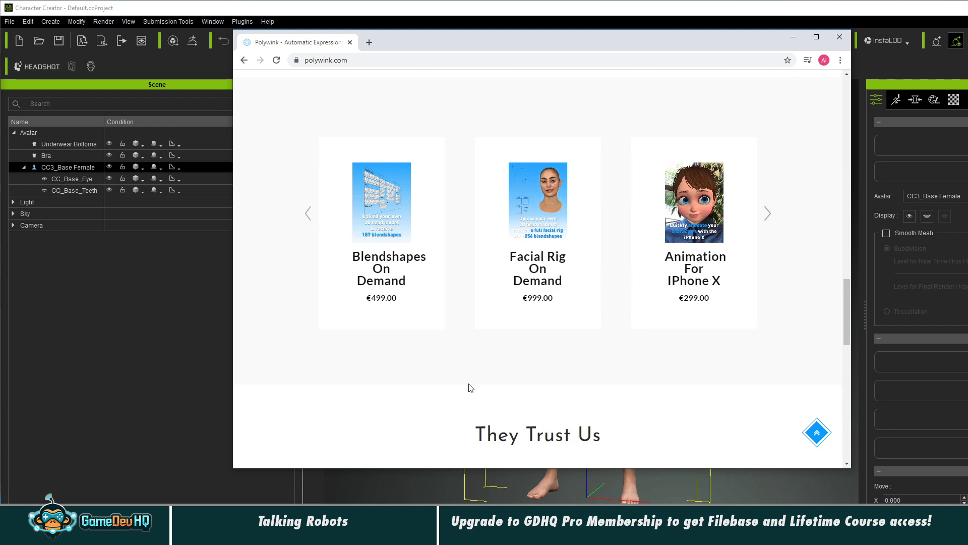
pyautogui.scroll(10, 472, 387)
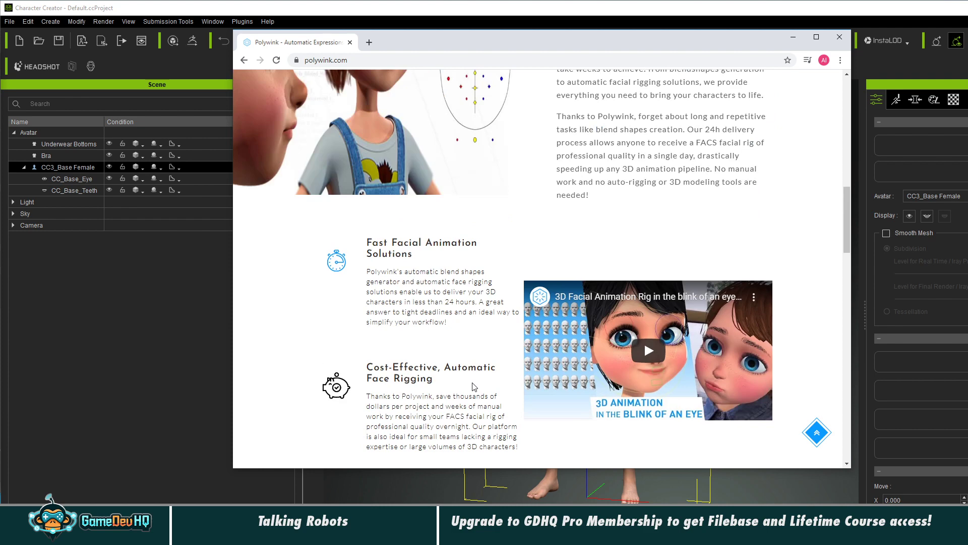
pyautogui.scroll(-5, 475, 387)
pyautogui.scroll(-4, 477, 387)
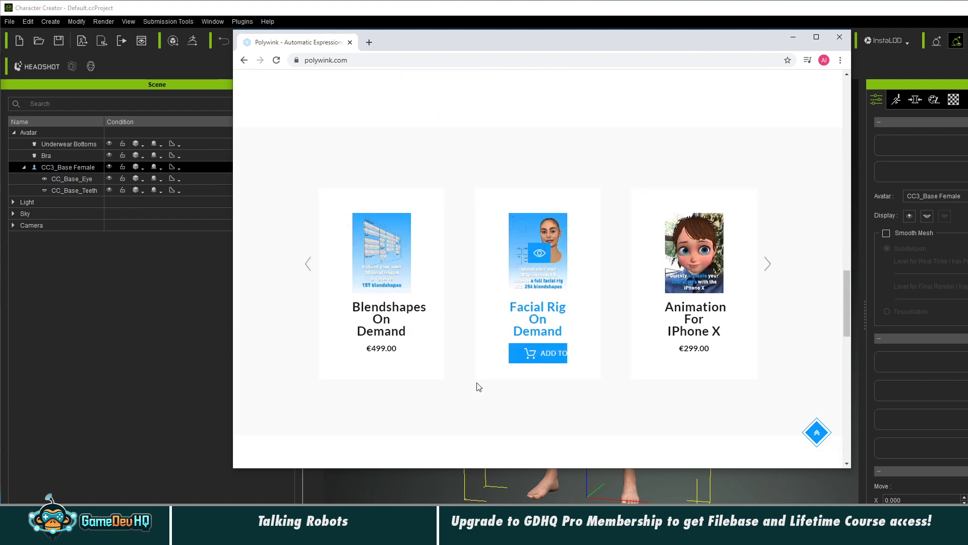
pyautogui.click(839, 36)
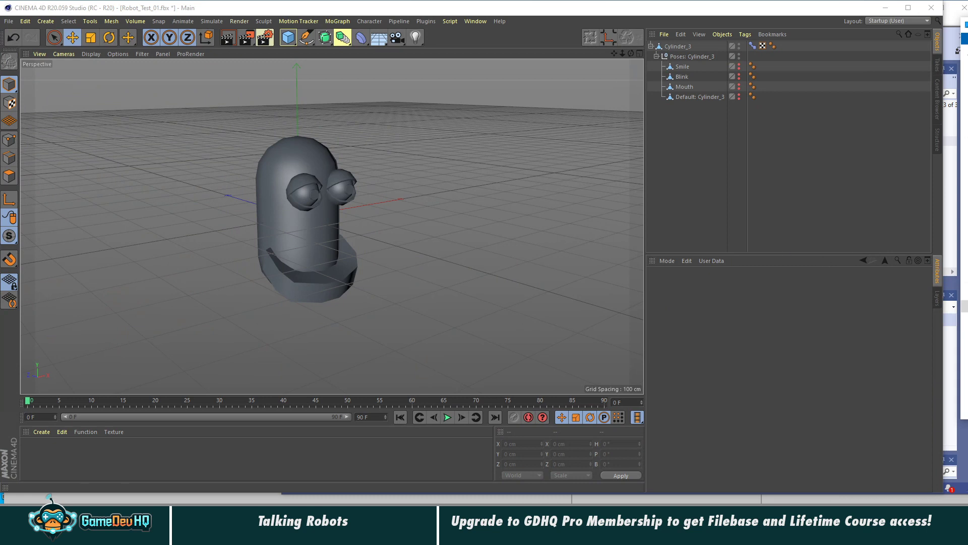
# Import CC3_Livestream.Fbx into Cinema 4D and show the Pose Morph tag of CC_Base_Tongue_Merged.
pyautogui.click(459, 355)
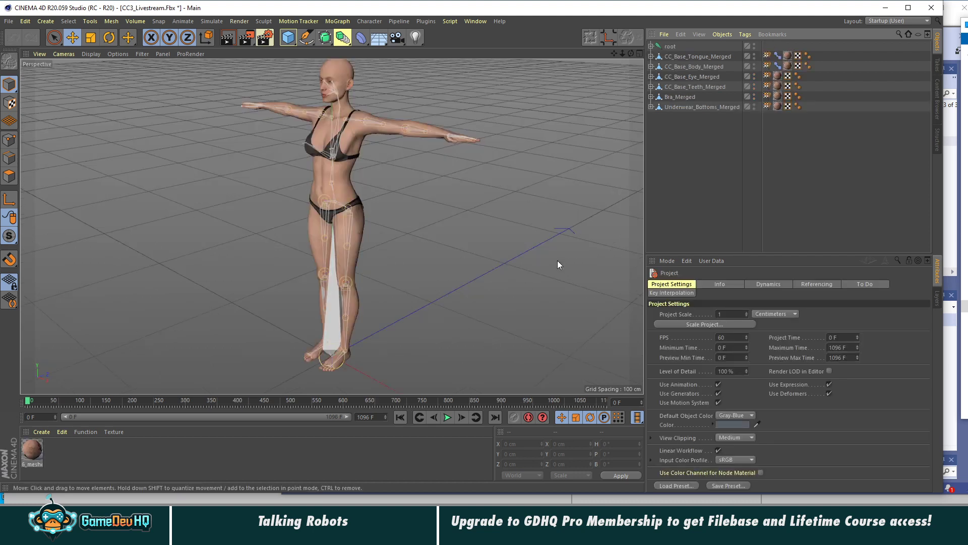
pyautogui.click(778, 55)
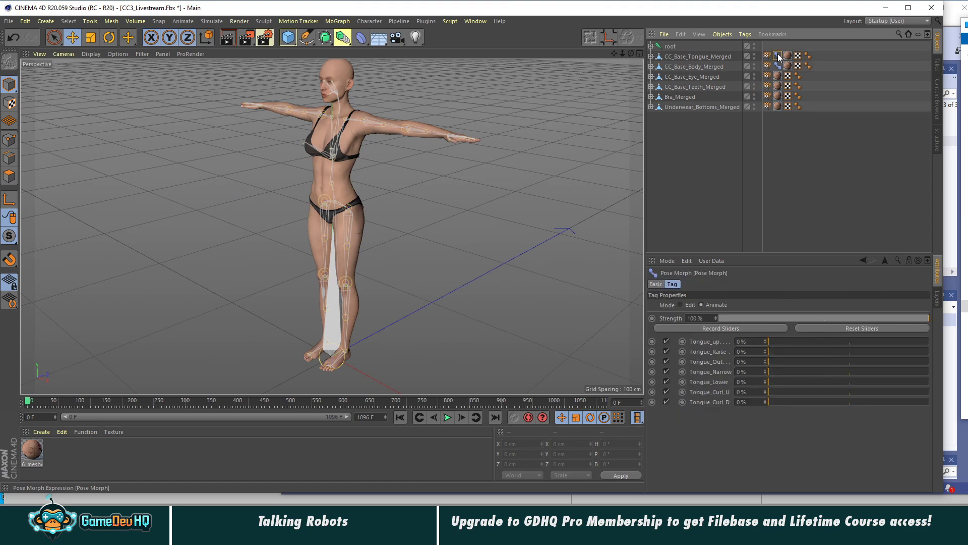
# Set the texture preview size of the character's merged material to 2048x2048 and check the face up close.
pyautogui.scroll(5, 359, 113)
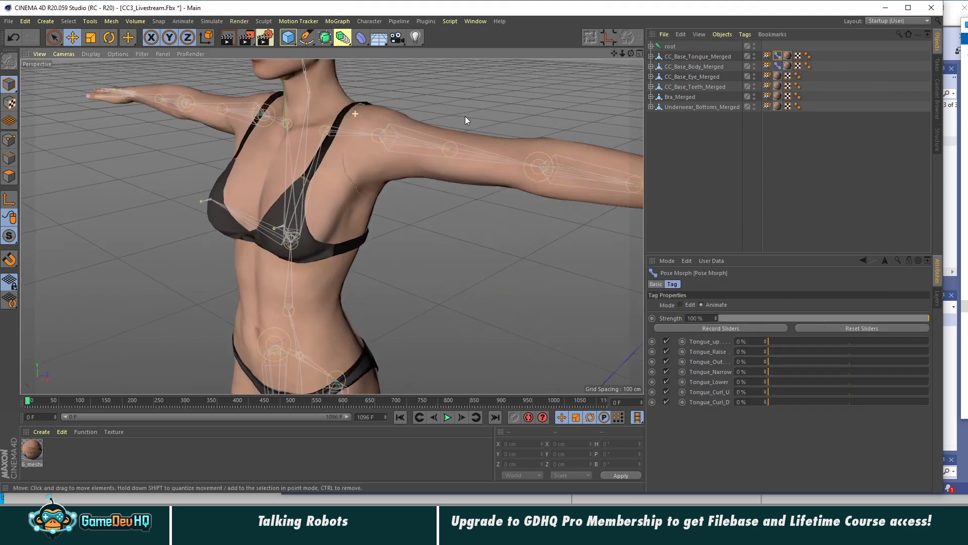
pyautogui.keyDown('alt'); pyautogui.moveTo(379, 153); pyautogui.dragTo(416, 214, button='middle'); pyautogui.keyUp('alt')
pyautogui.keyDown('alt'); pyautogui.moveTo(417, 214); pyautogui.dragTo(366, 143); pyautogui.keyUp('alt')
pyautogui.keyDown('alt'); pyautogui.moveTo(366, 143); pyautogui.dragTo(356, 196, button='middle'); pyautogui.keyUp('alt')
pyautogui.scroll(5, 345, 178)
pyautogui.keyDown('alt'); pyautogui.moveTo(342, 177); pyautogui.dragTo(429, 165); pyautogui.keyUp('alt')
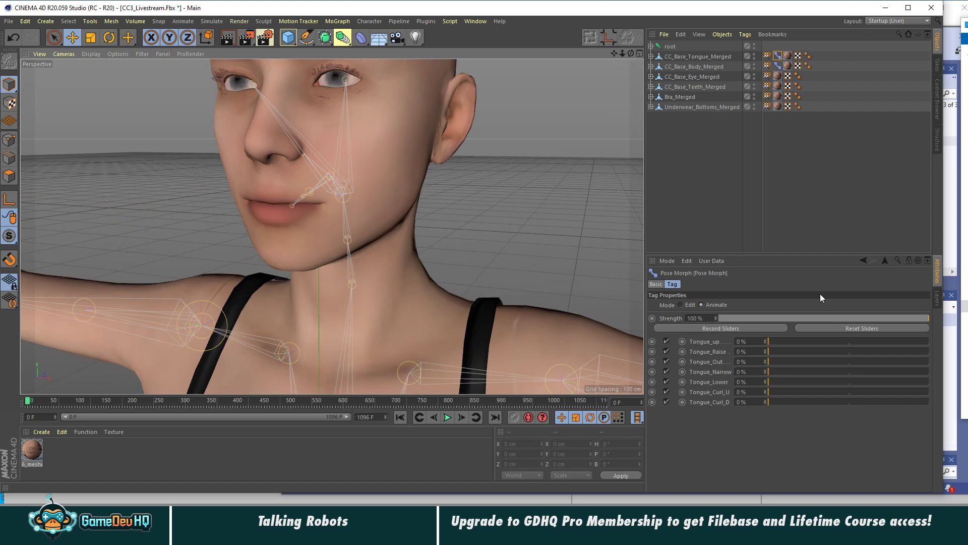
pyautogui.click(30, 449)
pyautogui.click(876, 285)
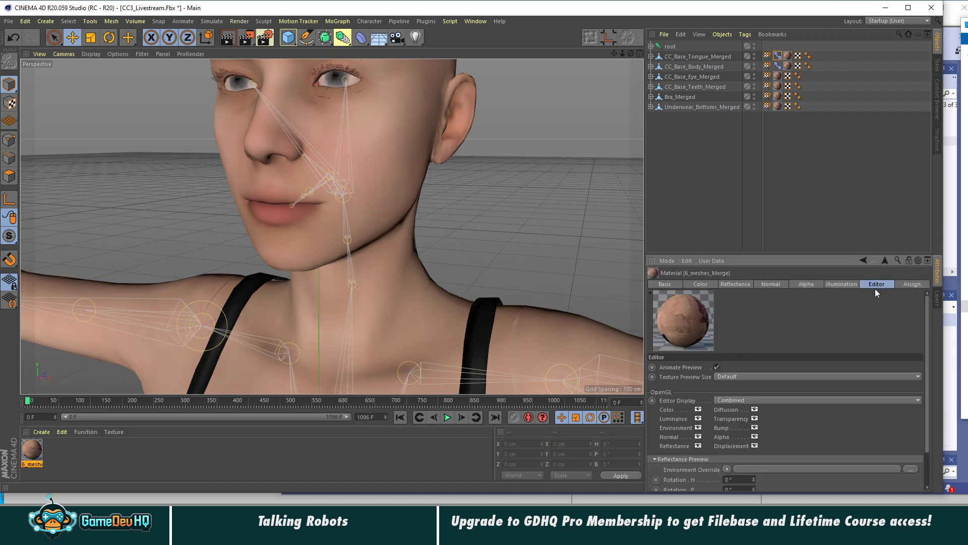
pyautogui.click(741, 380)
pyautogui.click(744, 455)
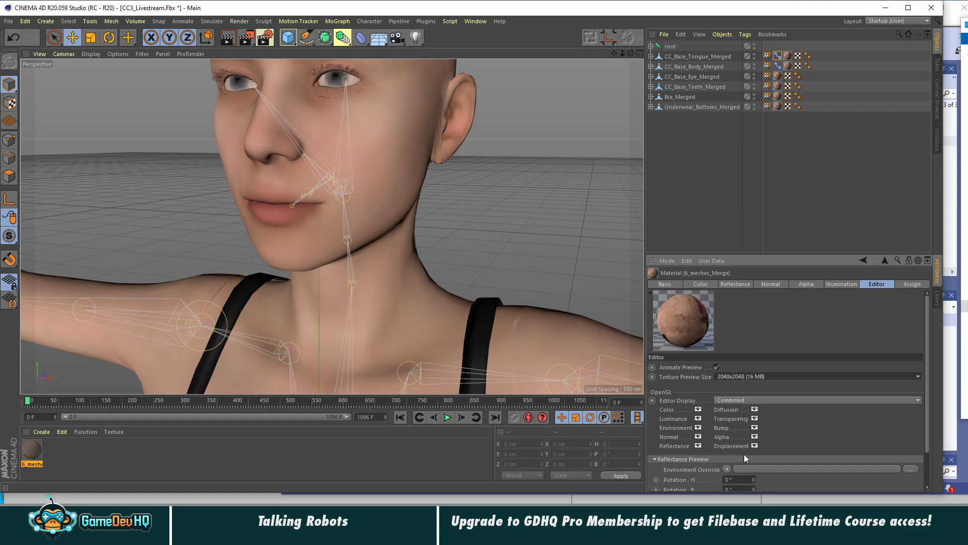
pyautogui.scroll(-4, 403, 201)
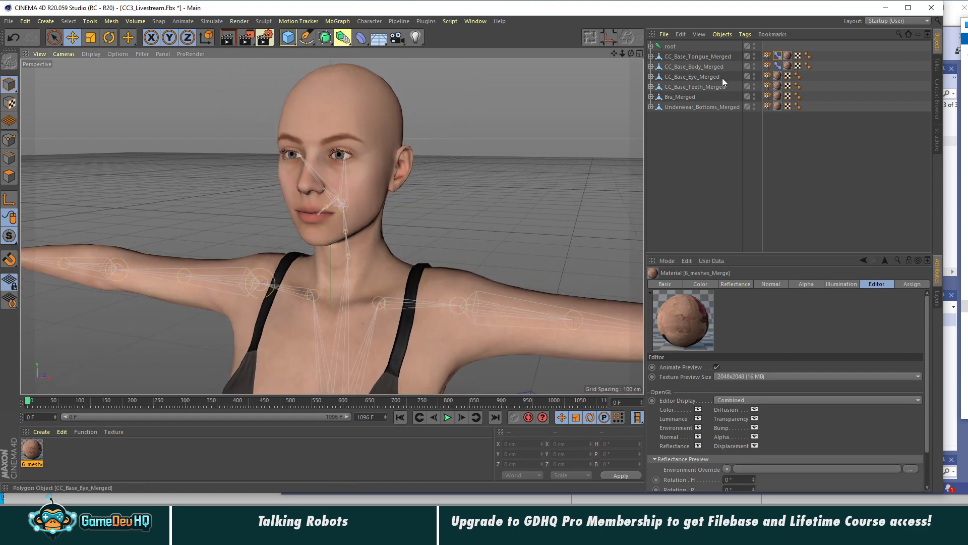
# Show the Pose Morph tag of CC_Base_Body_Merged, enlarge the attributes area and review the facial morph list down to Mouth_Open.
pyautogui.click(777, 65)
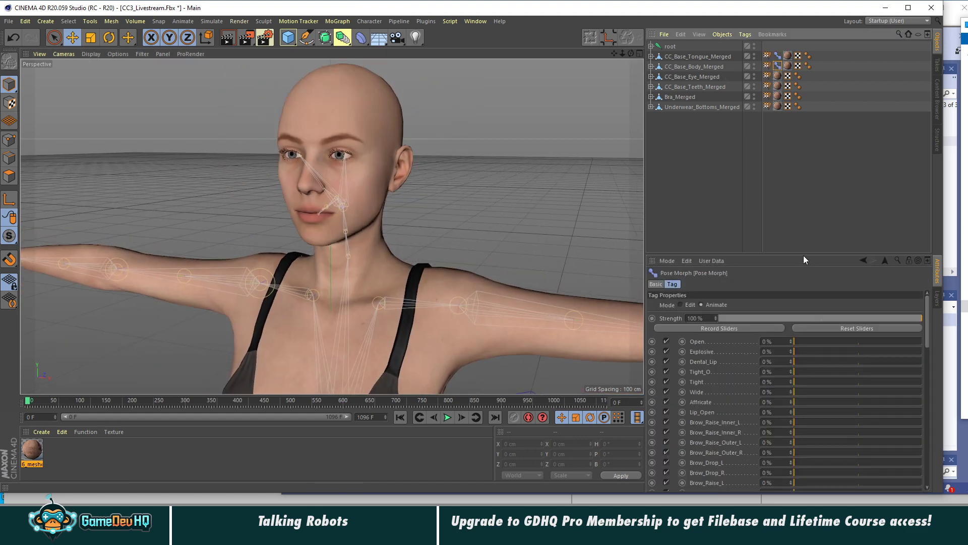
pyautogui.moveTo(804, 250); pyautogui.dragTo(804, 135)
pyautogui.scroll(-10, 700, 420)
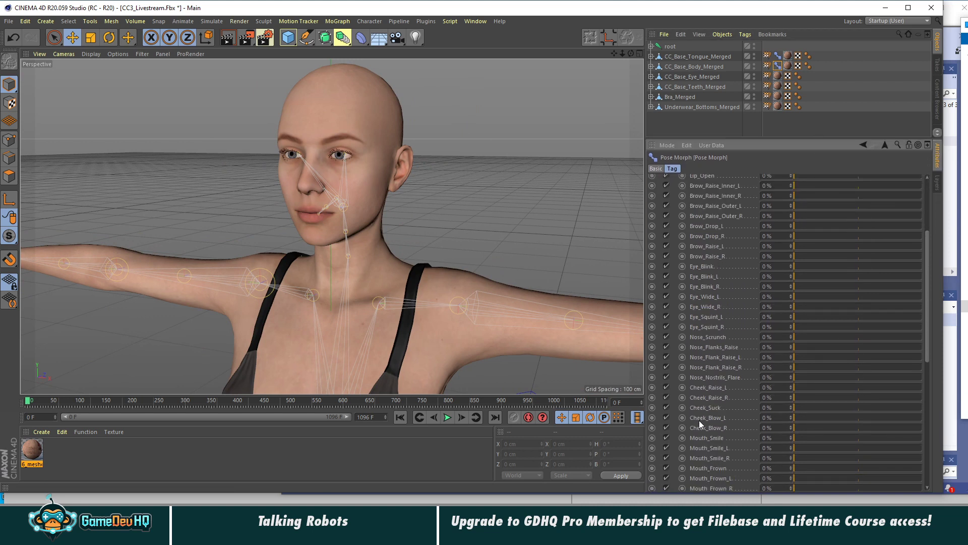
pyautogui.scroll(-5, 700, 420)
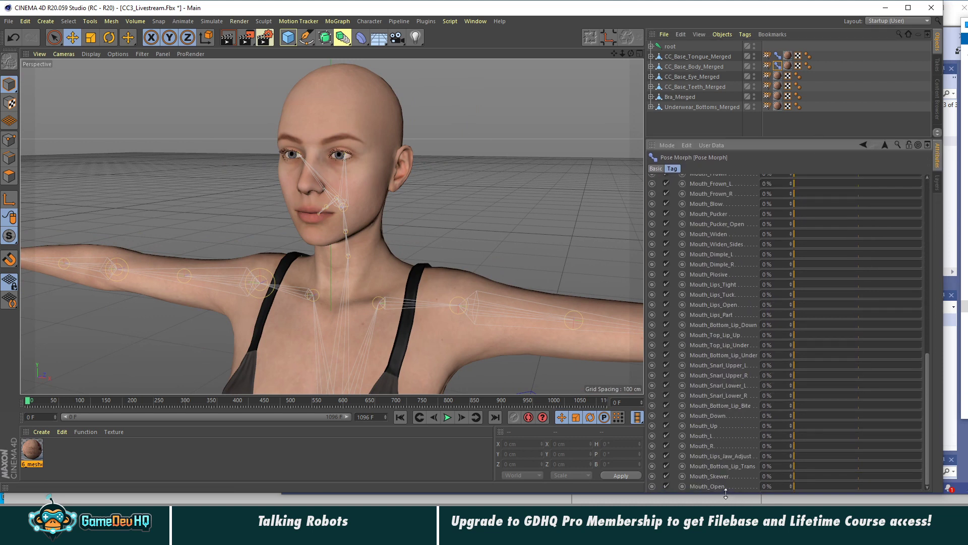
# Test the body's Mouth_Open, Mouth_L, Mouth_Lips_Tight and Mouth_Pucker_Open morph sliders, returning each to 0%.
pyautogui.moveTo(796, 486); pyautogui.dragTo(760, 473)
pyautogui.moveTo(795, 437); pyautogui.dragTo(804, 405)
pyautogui.moveTo(815, 286); pyautogui.dragTo(727, 284)
pyautogui.moveTo(821, 224); pyautogui.dragTo(679, 231)
pyautogui.scroll(3, 711, 282)
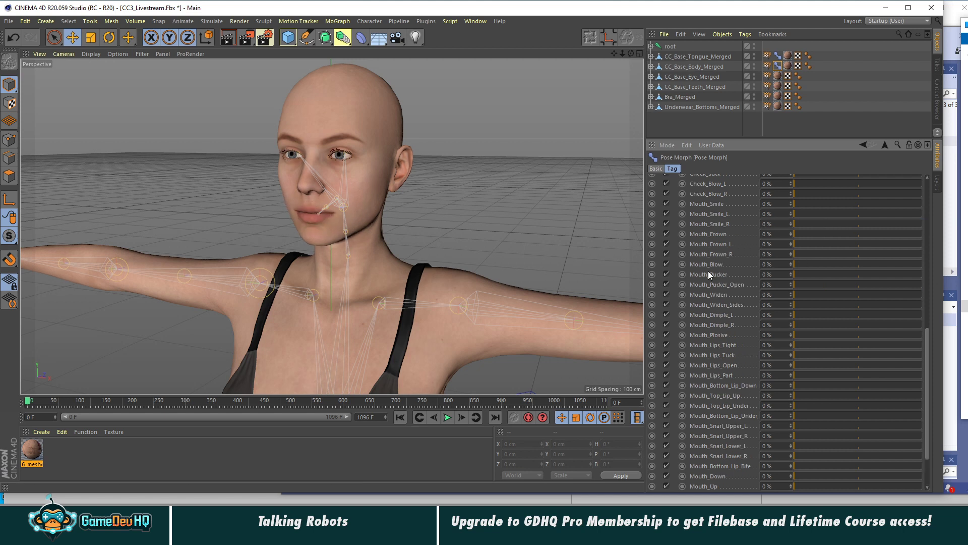
pyautogui.scroll(-3, 712, 394)
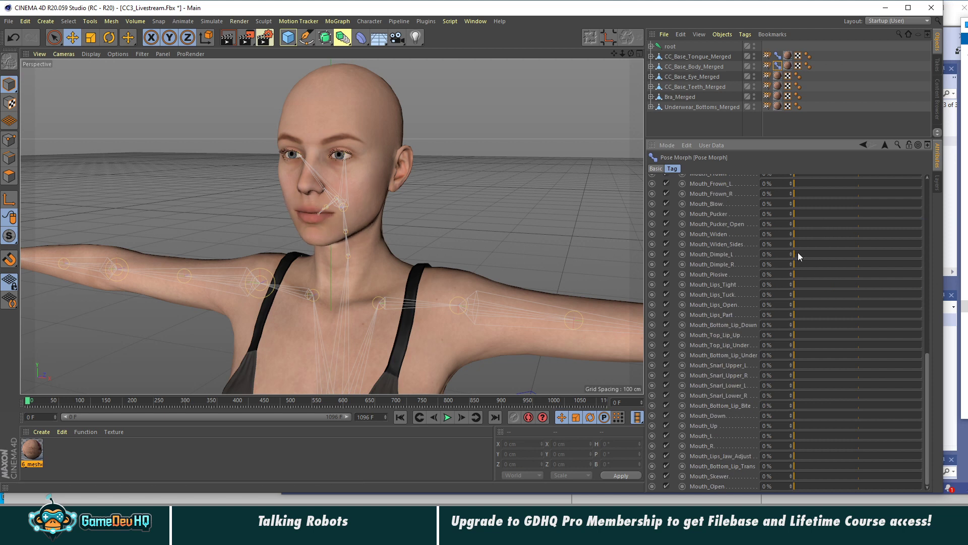
# Test the body's Mouth_Dimple_L, Eye_Blink and Eye_Wide_L morph sliders, returning each to 0%.
pyautogui.moveTo(802, 255); pyautogui.dragTo(486, 250)
pyautogui.scroll(12, 739, 360)
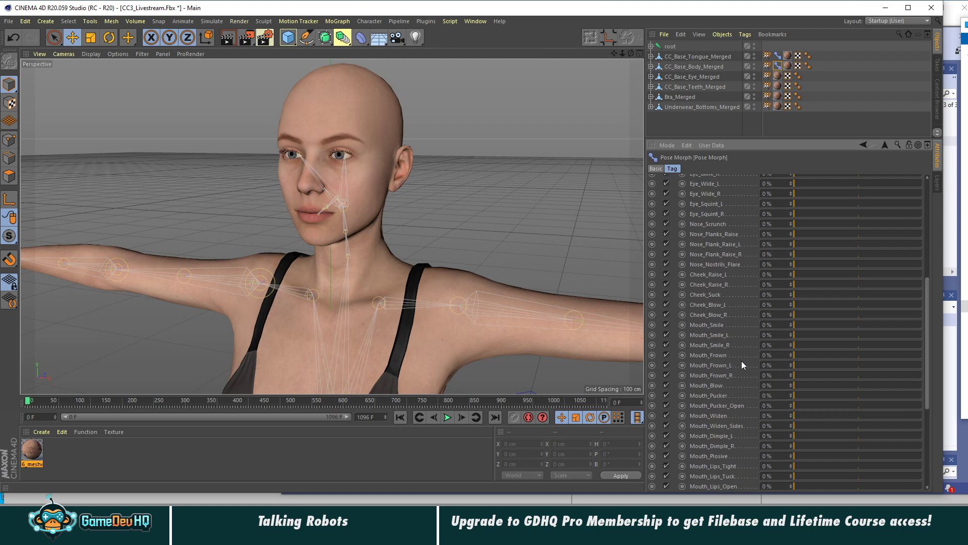
pyautogui.moveTo(799, 212); pyautogui.dragTo(765, 213)
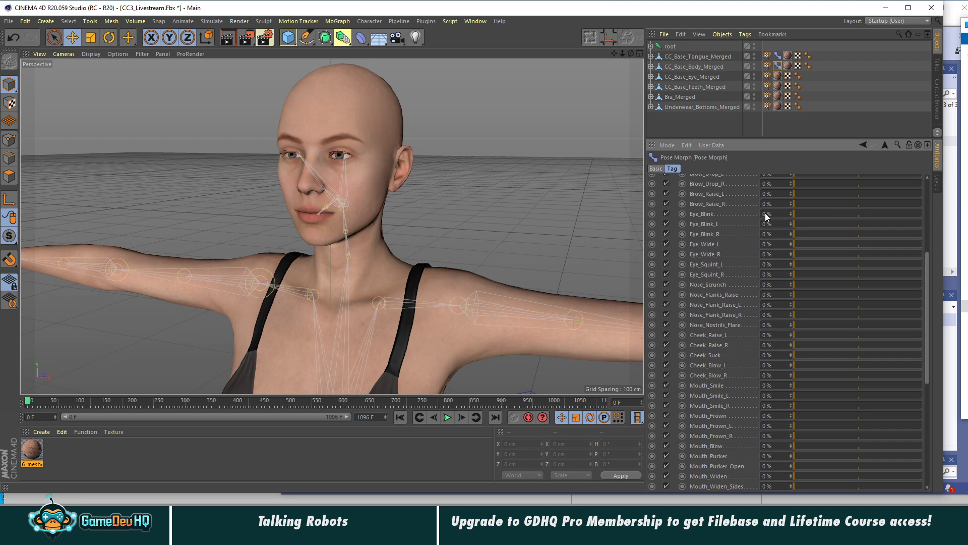
pyautogui.moveTo(802, 244); pyautogui.dragTo(777, 243)
pyautogui.scroll(6, 729, 266)
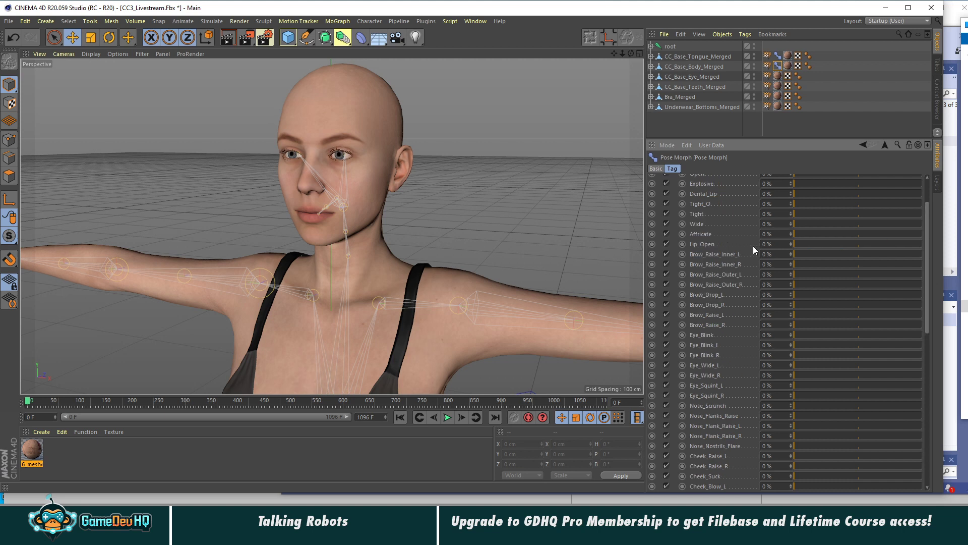
# Test the body's viseme morph sliders at the start of the list, including Open and Explosive, returning each to 0%.
pyautogui.moveTo(806, 197); pyautogui.dragTo(731, 212)
pyautogui.scroll(3, 692, 307)
pyautogui.moveTo(804, 225); pyautogui.dragTo(741, 222)
pyautogui.moveTo(802, 239); pyautogui.dragTo(736, 236)
# Test the Tight_O and Affricate morphs with the upper body in view, resetting each to 0%.
pyautogui.keyDown('alt'); pyautogui.moveTo(358, 253); pyautogui.dragTo(278, 266, button='right'); pyautogui.keyUp('alt')
pyautogui.keyDown('alt'); pyautogui.moveTo(277, 266); pyautogui.dragTo(372, 260); pyautogui.keyUp('alt')
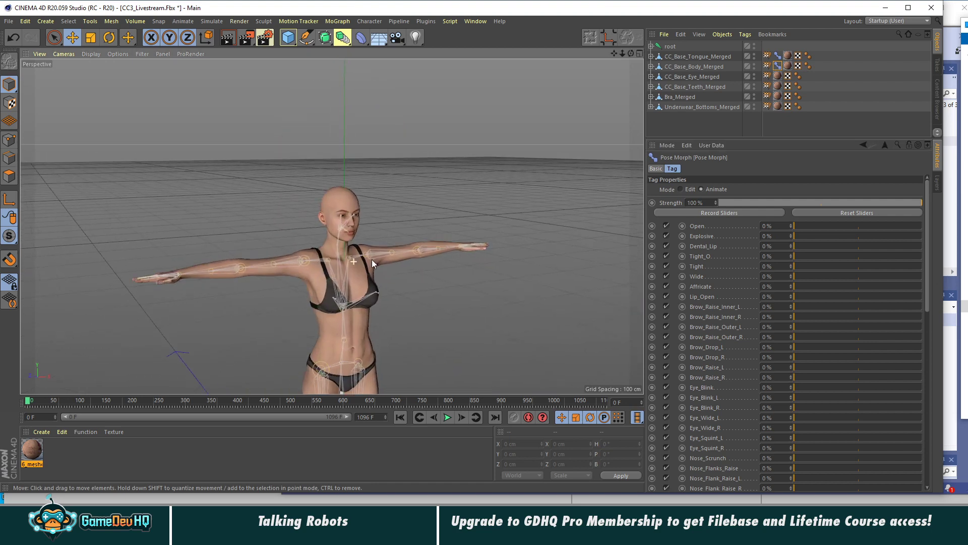
pyautogui.keyDown('alt'); pyautogui.moveTo(355, 261); pyautogui.dragTo(461, 260, button='right'); pyautogui.keyUp('alt')
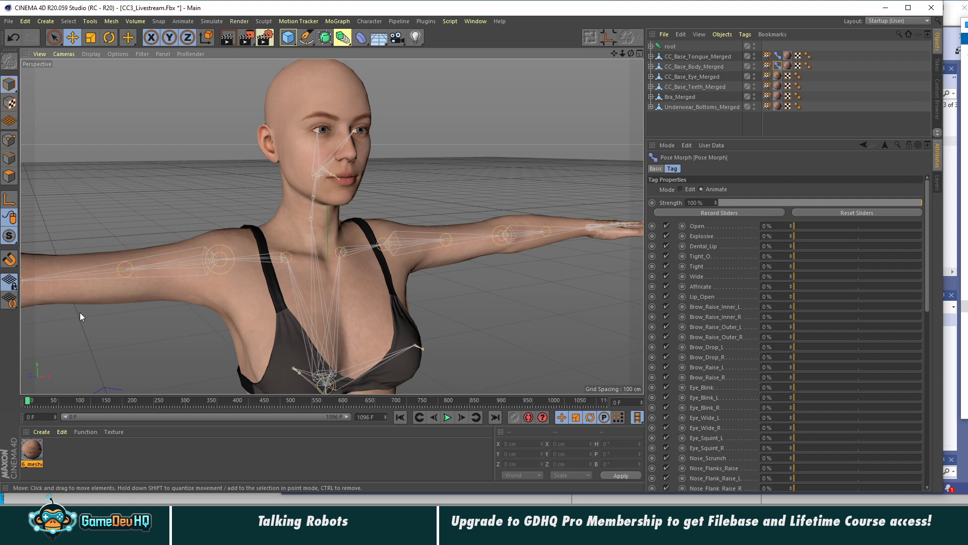
pyautogui.moveTo(802, 256); pyautogui.dragTo(923, 256)
pyautogui.hotkey('ctrl', 'z')
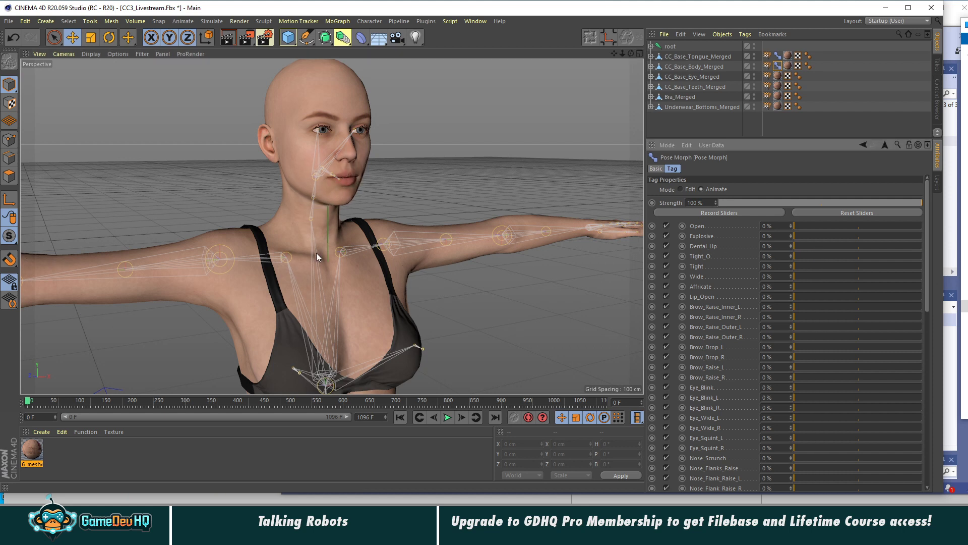
pyautogui.moveTo(803, 285); pyautogui.dragTo(464, 289)
pyautogui.keyDown('alt'); pyautogui.moveTo(356, 230); pyautogui.dragTo(346, 271, button='middle'); pyautogui.keyUp('alt')
pyautogui.keyDown('alt'); pyautogui.moveTo(346, 271); pyautogui.dragTo(376, 272); pyautogui.keyUp('alt')
pyautogui.keyDown('alt'); pyautogui.moveTo(375, 272); pyautogui.dragTo(343, 272, button='right'); pyautogui.keyUp('alt')
pyautogui.keyDown('alt'); pyautogui.moveTo(344, 273); pyautogui.dragTo(325, 262); pyautogui.keyUp('alt')
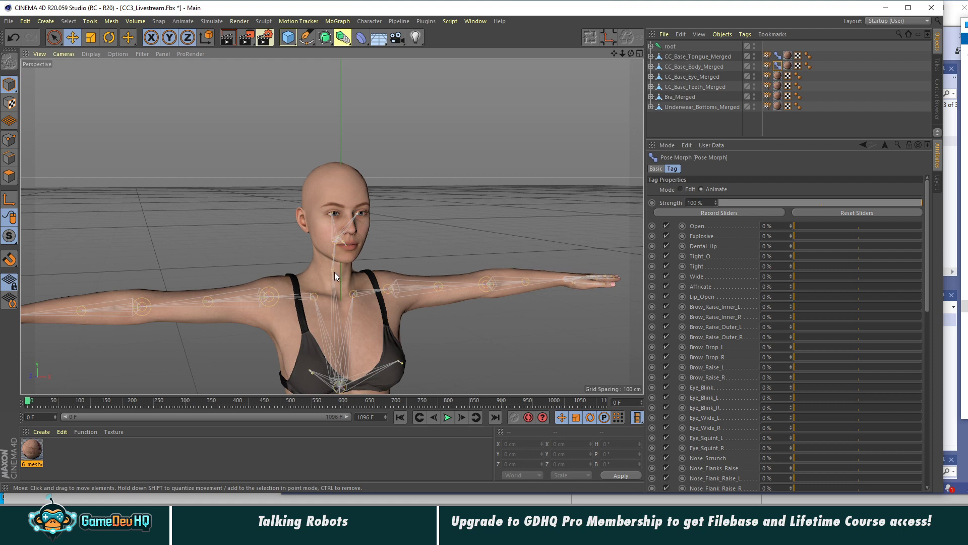
# Close the CC3_Livestream.Fbx scene without saving its changes.
pyautogui.hotkey('alt', 'F4')
pyautogui.click(657, 309)
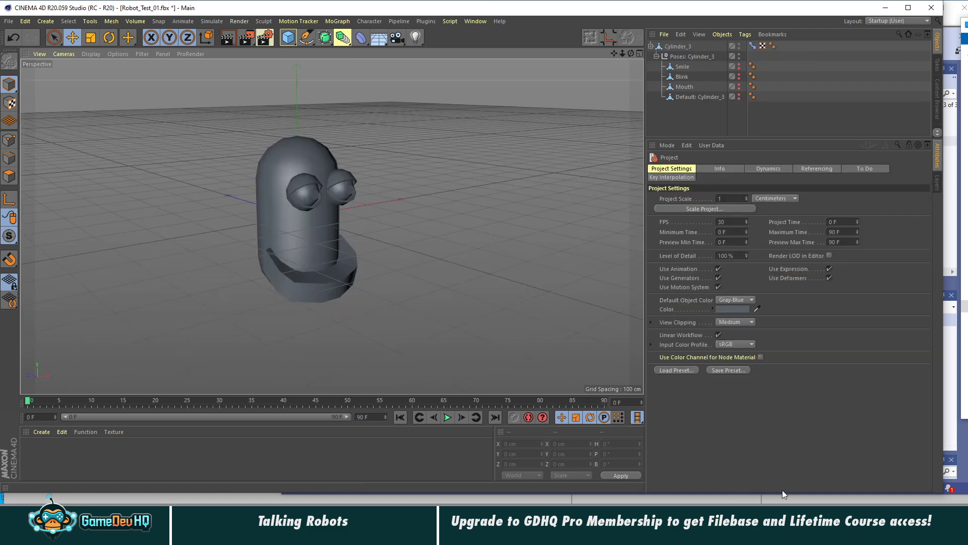
# Switch to the Talking_Robot_Head project in Unity, collapse the GameDevHQ folder and open the Filebase window.
pyautogui.hotkey('alt', 'Tab')
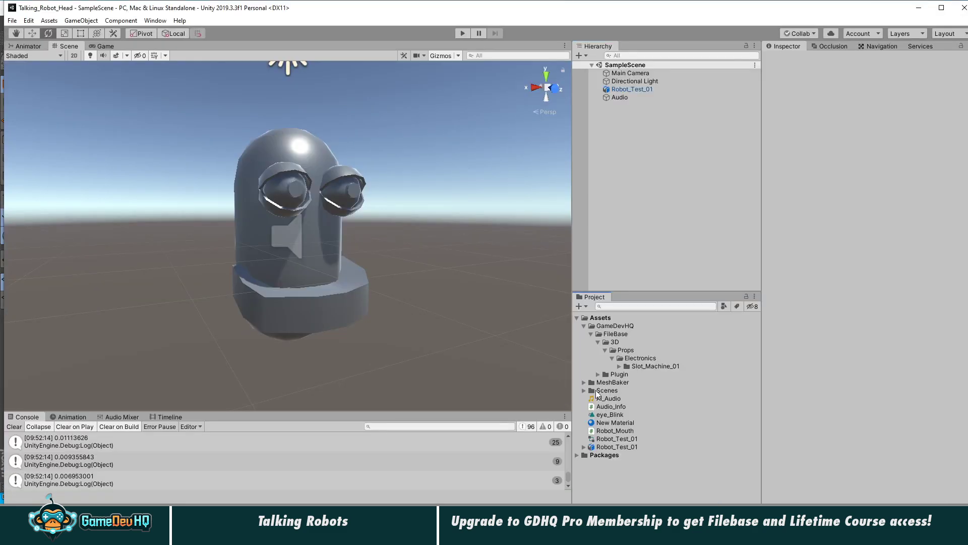
pyautogui.click(584, 326)
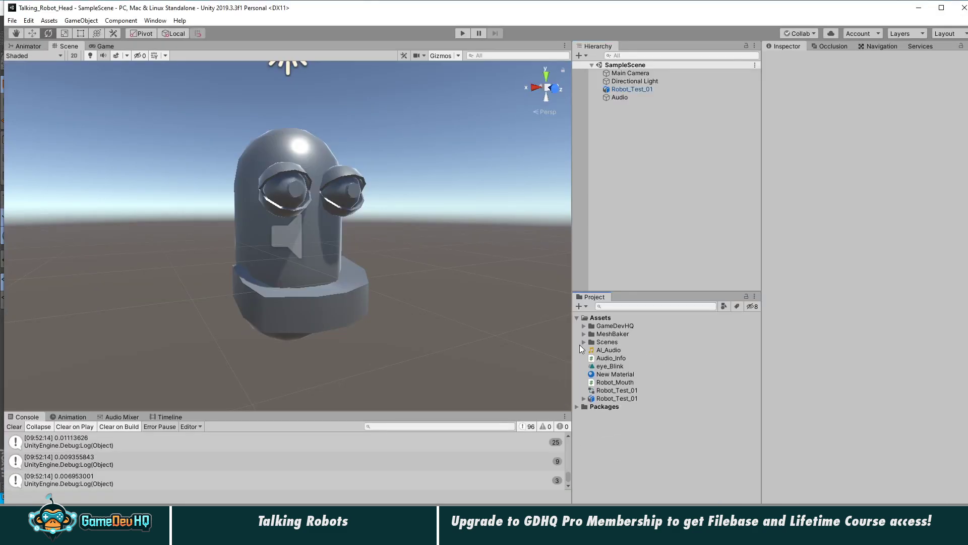
pyautogui.click(159, 21)
pyautogui.click(176, 83)
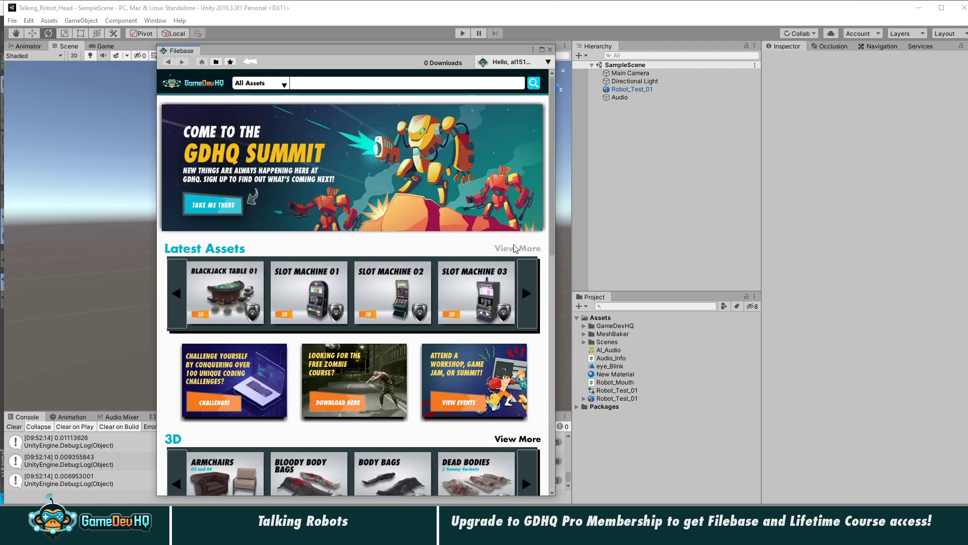
# View the full Latest Assets list in Filebase and return to its home page.
pyautogui.click(515, 249)
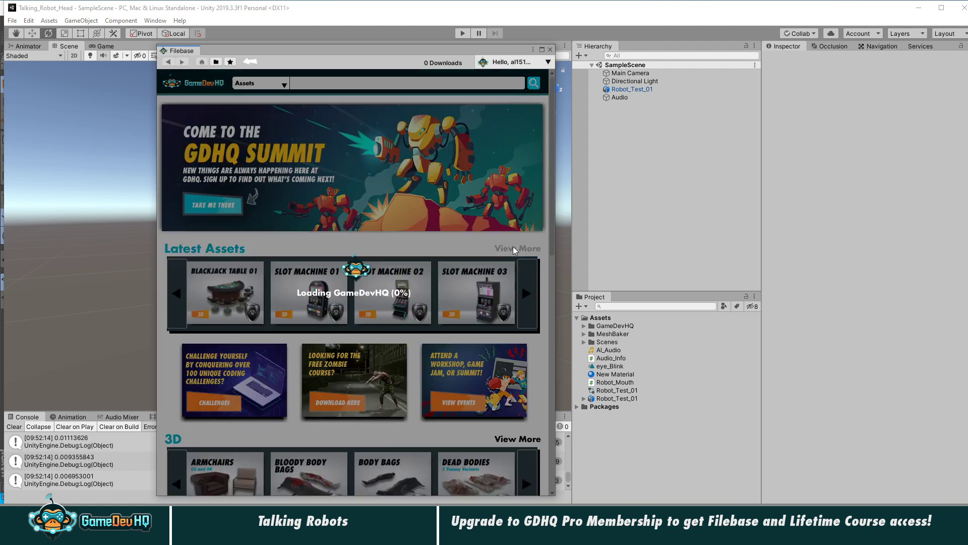
pyautogui.scroll(-1, 409, 341)
pyautogui.scroll(1, 409, 272)
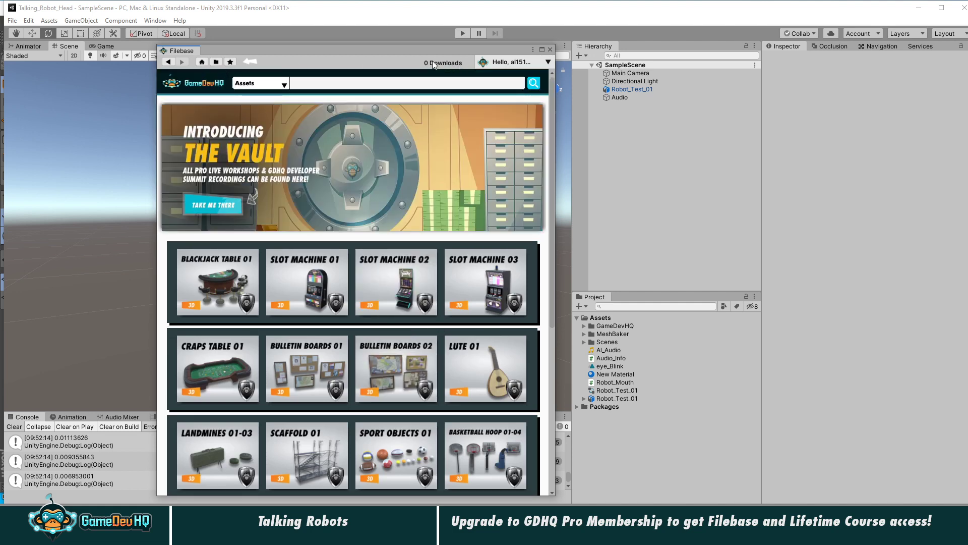
pyautogui.click(203, 61)
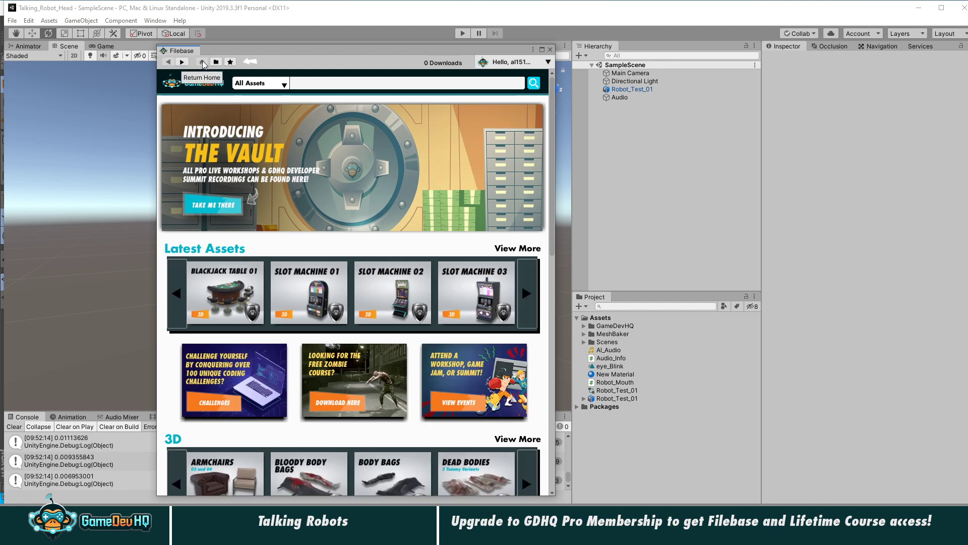
# Download Man 02 from Filebase's Characters category and import its complete package into the project.
pyautogui.click(260, 83)
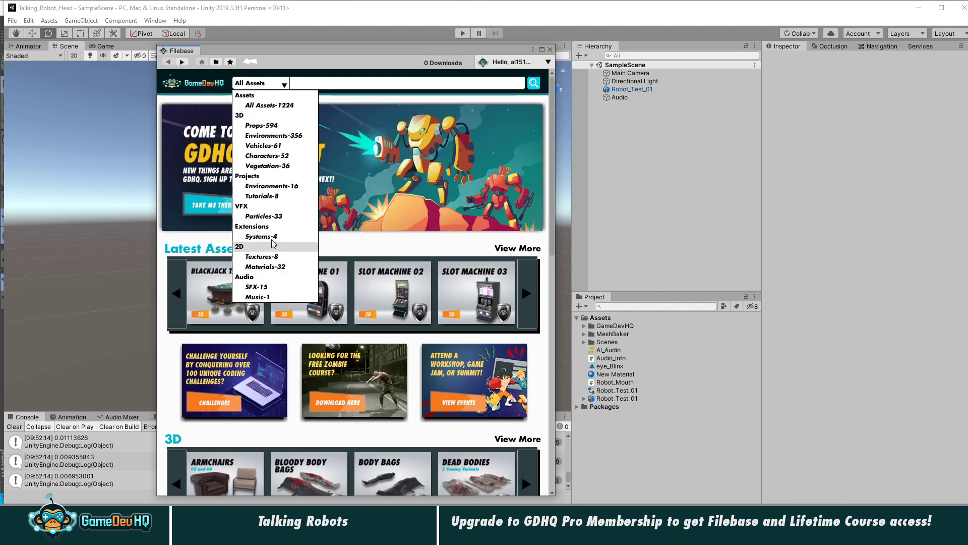
pyautogui.moveTo(271, 166)
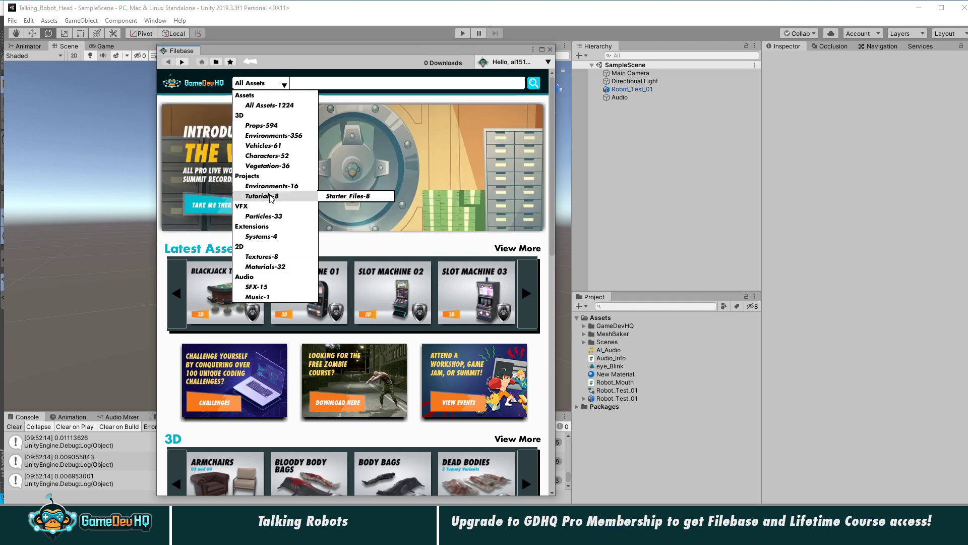
pyautogui.click(267, 156)
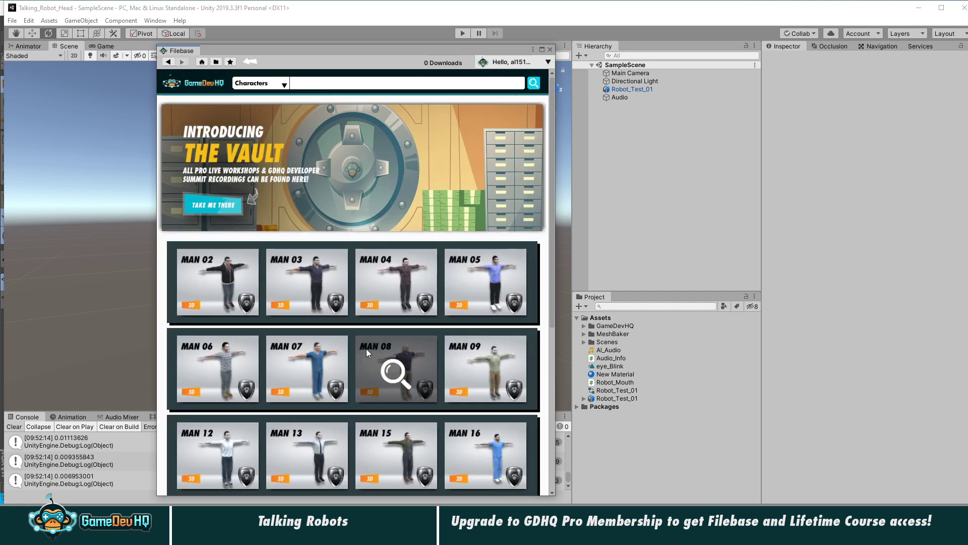
pyautogui.click(219, 276)
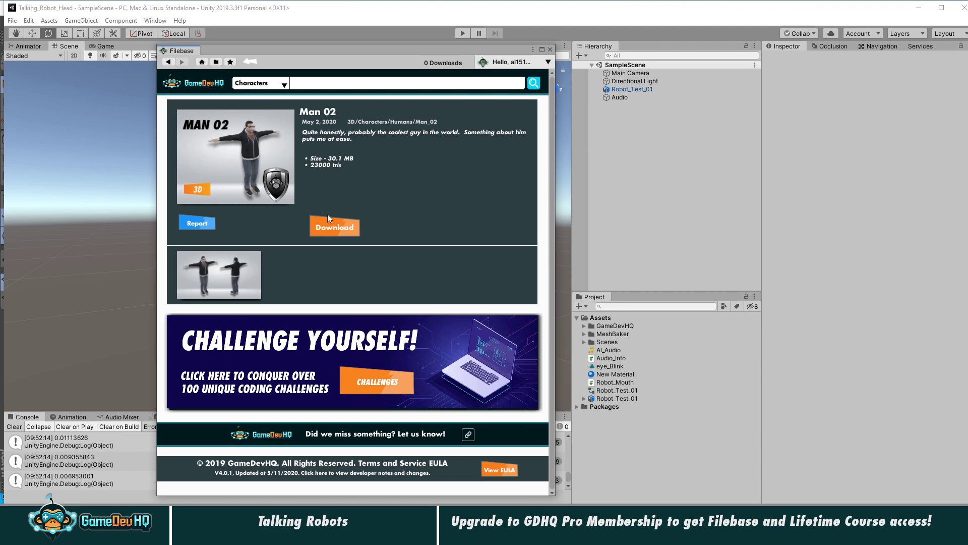
pyautogui.click(333, 232)
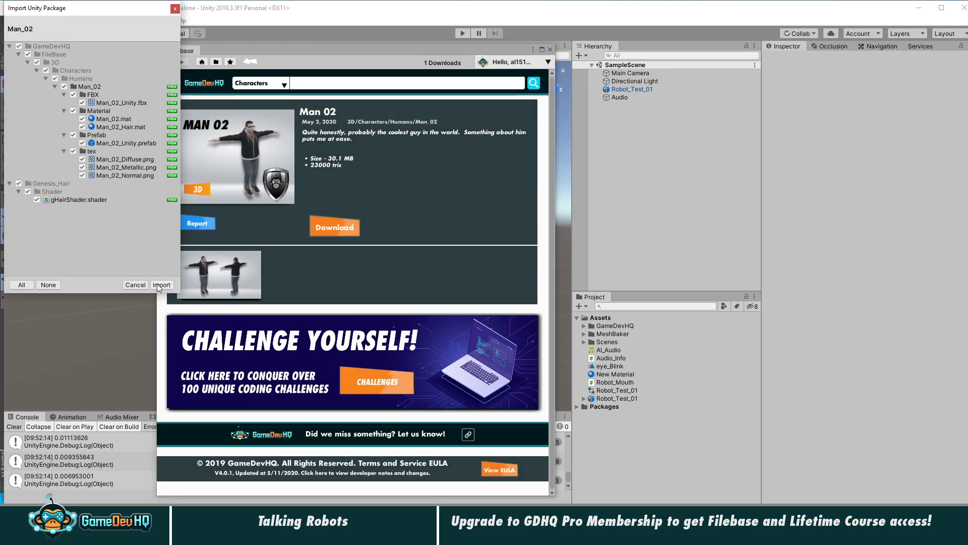
pyautogui.click(161, 285)
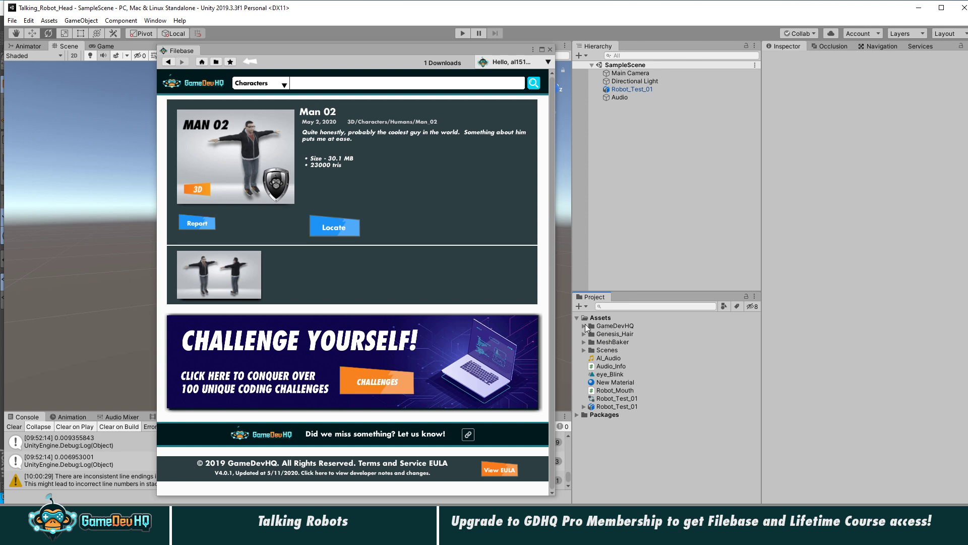
# Expand the GameDevHQ asset folders down to Characters/Humans/Man_02/FBX and select the Man_02_Unity model.
pyautogui.click(586, 326)
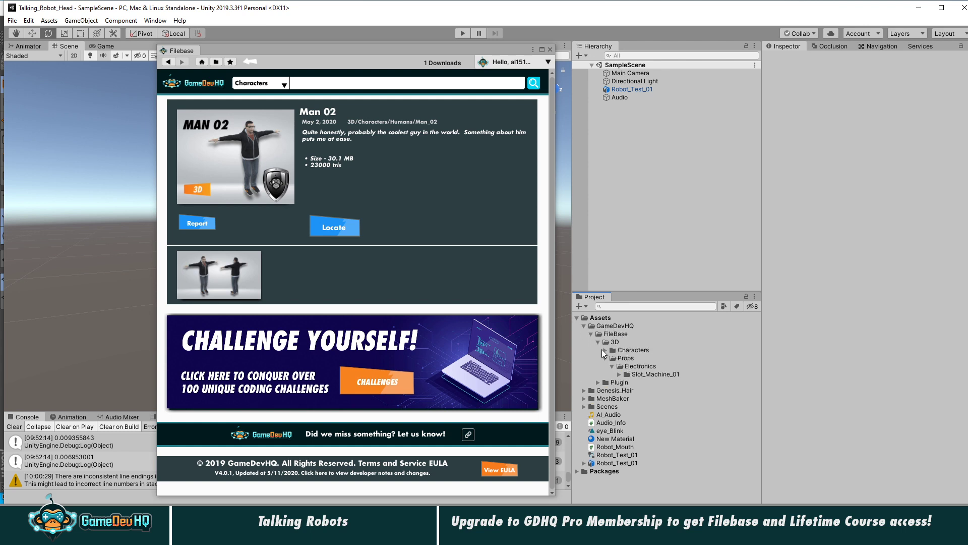
pyautogui.click(604, 350)
pyautogui.click(613, 358)
pyautogui.click(620, 366)
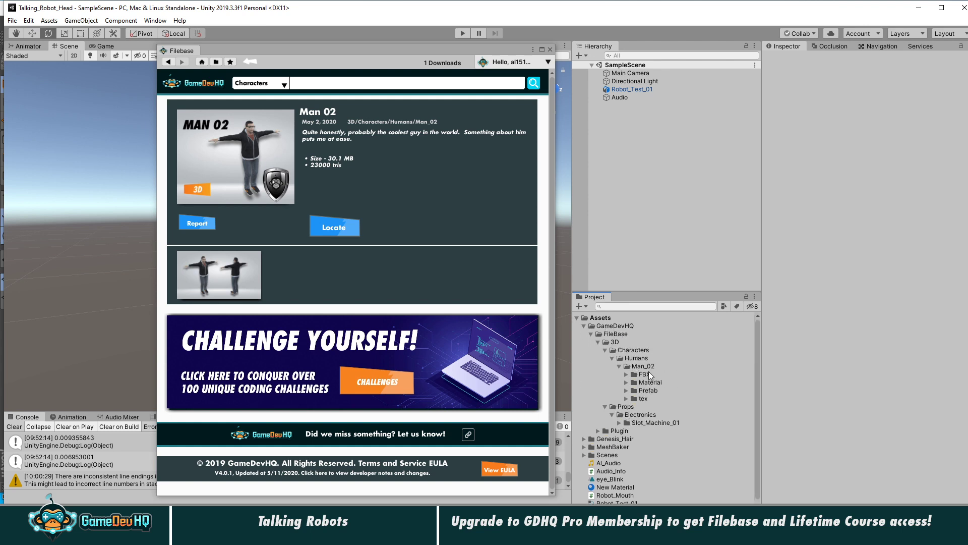
pyautogui.click(627, 374)
pyautogui.click(660, 382)
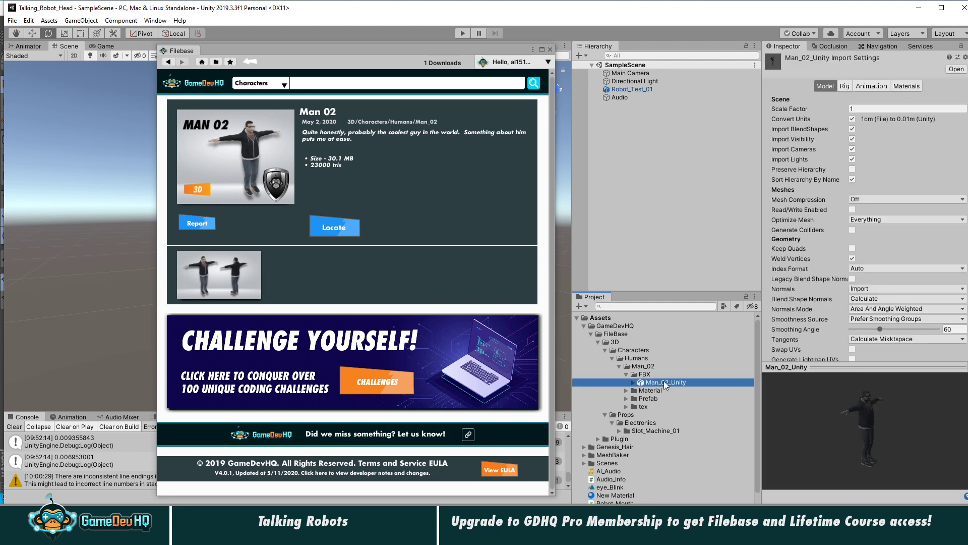
# Reveal the Man_02_Unity FBX in its file folder and import it into Cinema 4D with the offered import settings.
pyautogui.rightClick(666, 382)
pyautogui.click(712, 143)
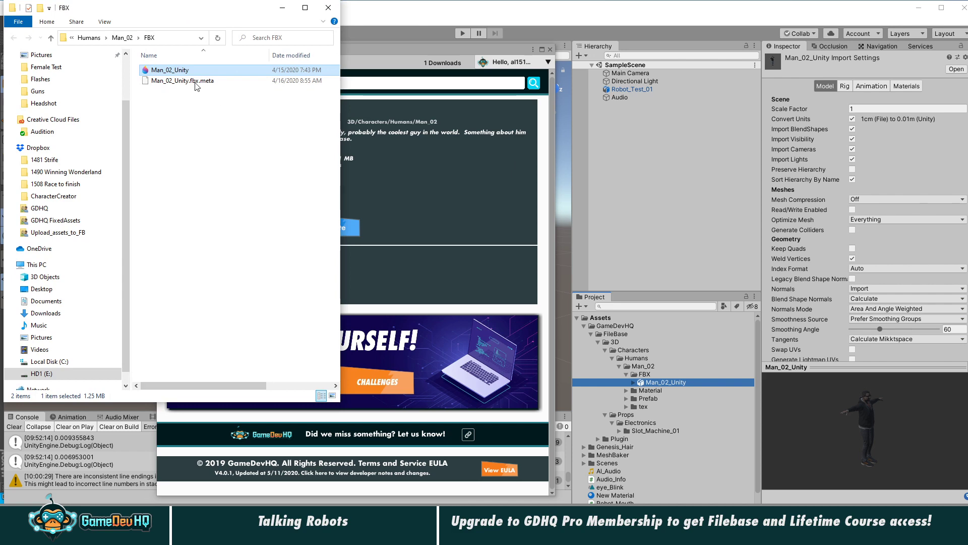
pyautogui.moveTo(168, 15); pyautogui.dragTo(967, 38)
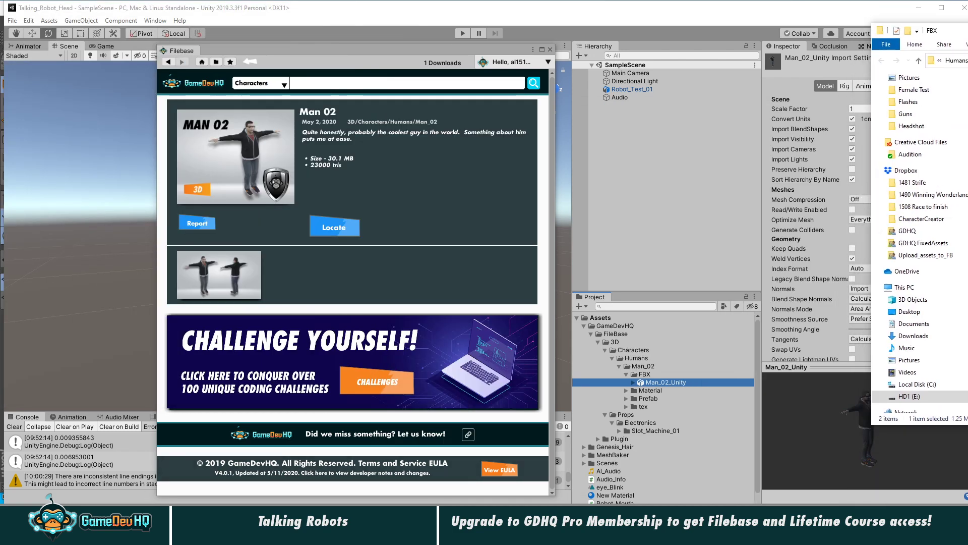
pyautogui.hotkey('alt', 'Tab')
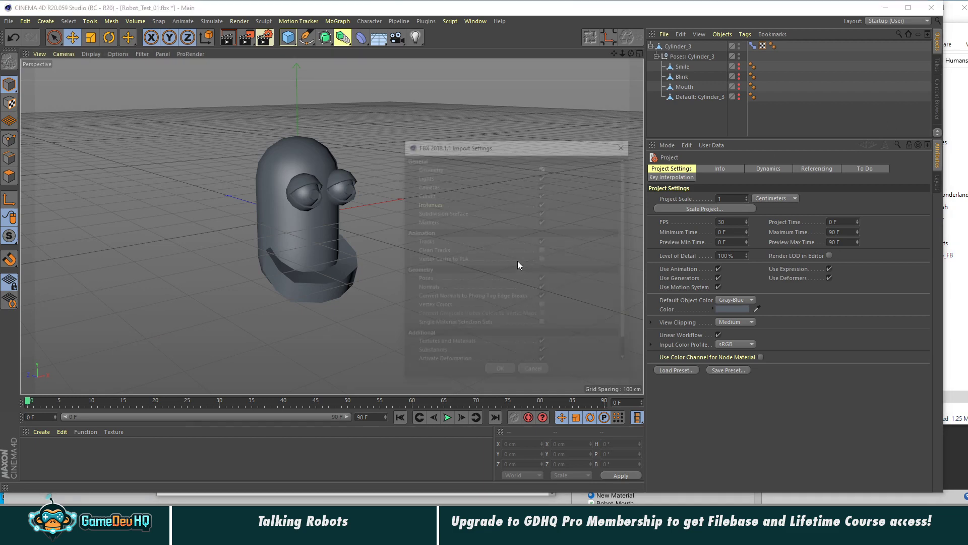
pyautogui.click(501, 373)
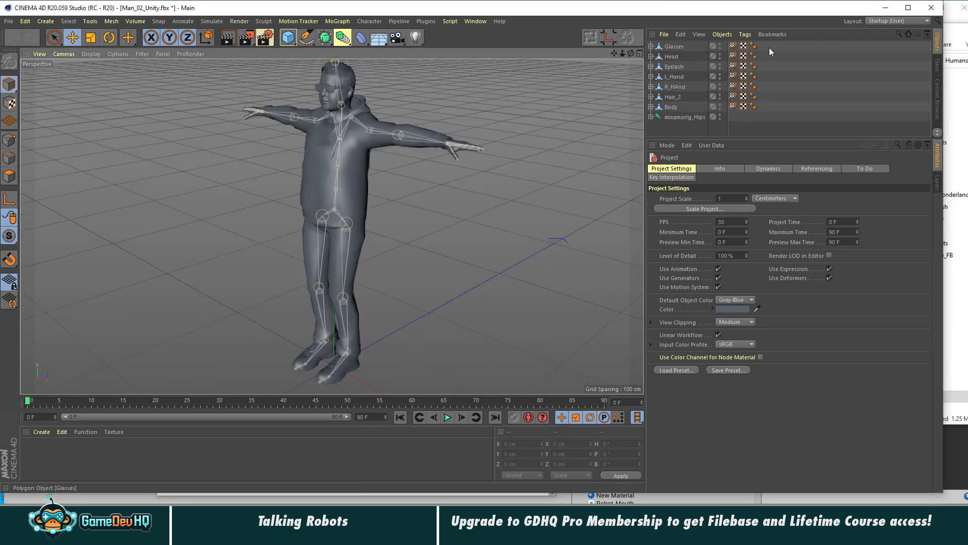
# Select the Glasses object and examine the imported character's face and glasses up close.
pyautogui.click(677, 46)
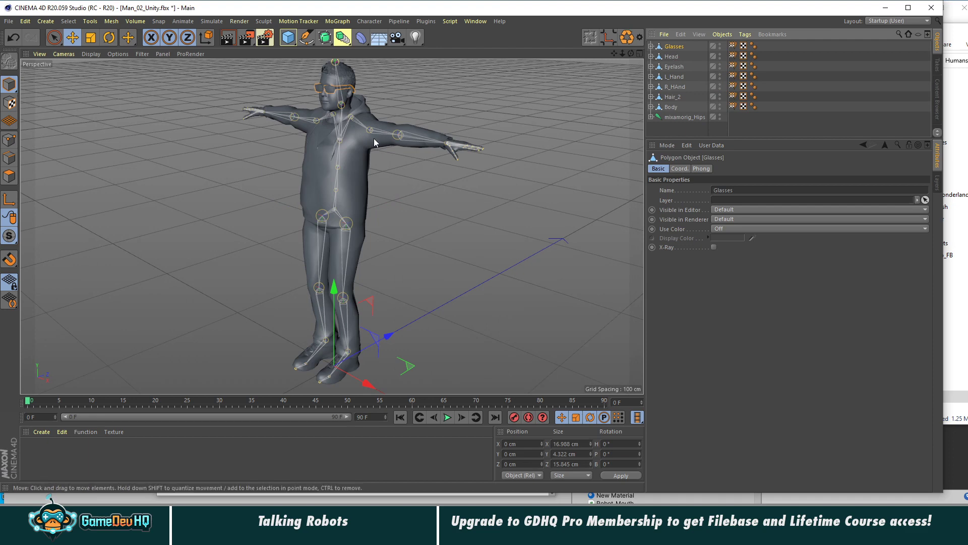
pyautogui.keyDown('alt'); pyautogui.moveTo(371, 146); pyautogui.dragTo(367, 243, button='middle'); pyautogui.keyUp('alt')
pyautogui.keyDown('alt'); pyautogui.moveTo(322, 161); pyautogui.dragTo(385, 229, button='right'); pyautogui.keyUp('alt')
pyautogui.keyDown('alt'); pyautogui.moveTo(386, 229); pyautogui.dragTo(353, 265); pyautogui.keyUp('alt')
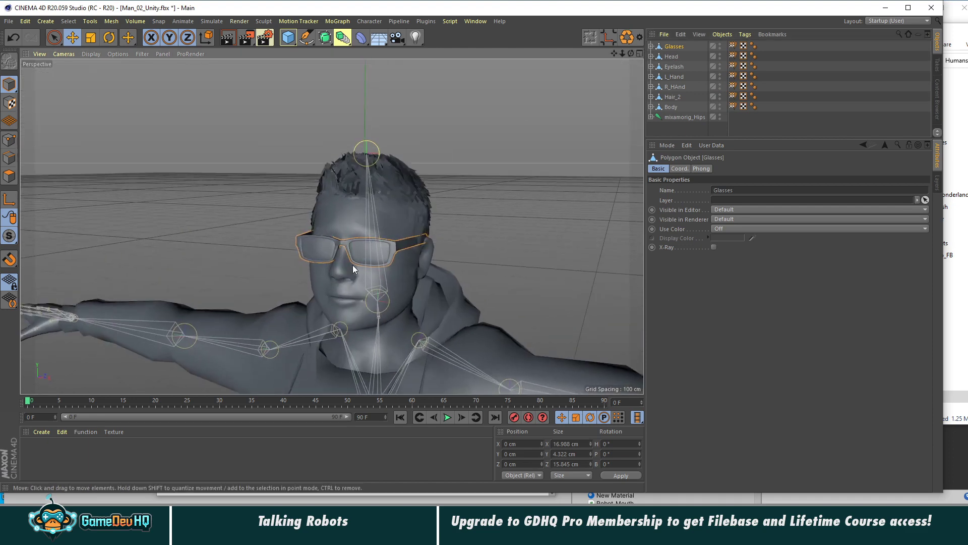
pyautogui.keyDown('alt'); pyautogui.moveTo(353, 264); pyautogui.dragTo(450, 276, button='right'); pyautogui.keyUp('alt')
pyautogui.moveTo(421, 248)
pyautogui.keyDown('alt'); pyautogui.mouseDown(button='right')
pyautogui.moveTo(399, 249)
pyautogui.moveTo(408, 256)
pyautogui.mouseUp(button='right'); pyautogui.keyUp('alt')
# Select the Head mesh and display the model shaded with wireframe lines to show the face topology.
pyautogui.click(414, 258)
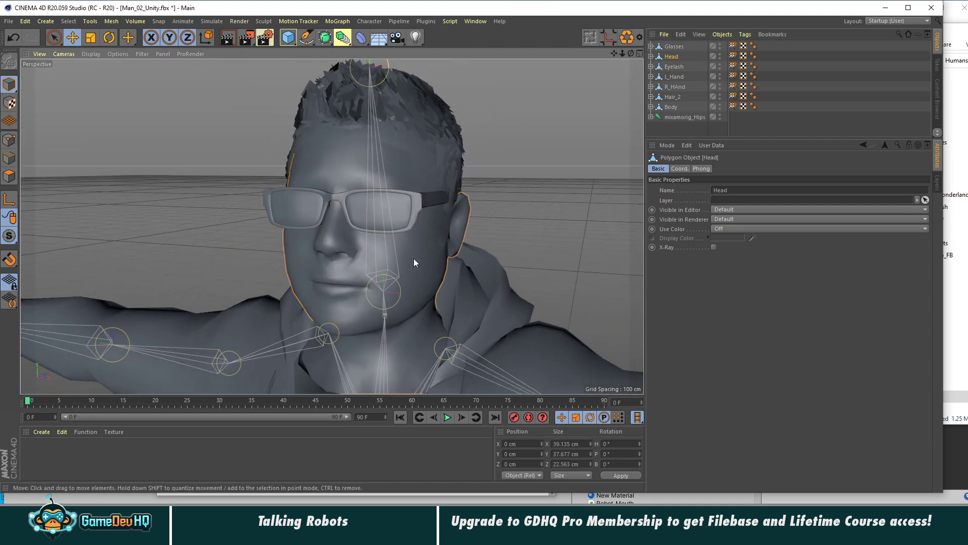
pyautogui.click(101, 54)
pyautogui.click(101, 78)
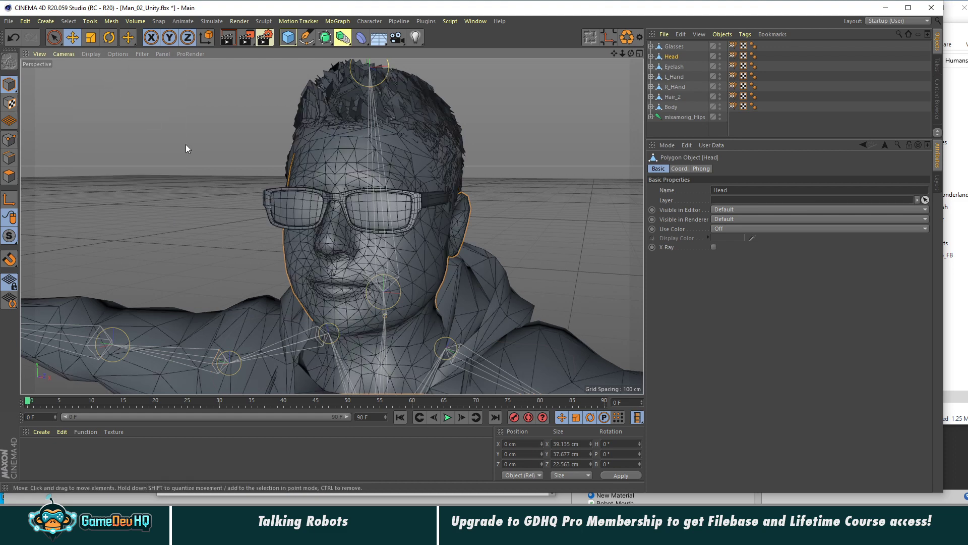
pyautogui.moveTo(186, 144)
pyautogui.keyDown('alt'); pyautogui.mouseDown(button='right')
pyautogui.moveTo(349, 252)
pyautogui.moveTo(428, 269)
pyautogui.moveTo(397, 228)
pyautogui.moveTo(406, 279)
pyautogui.moveTo(407, 236)
pyautogui.moveTo(371, 246)
pyautogui.mouseUp(button='right'); pyautogui.keyUp('alt')
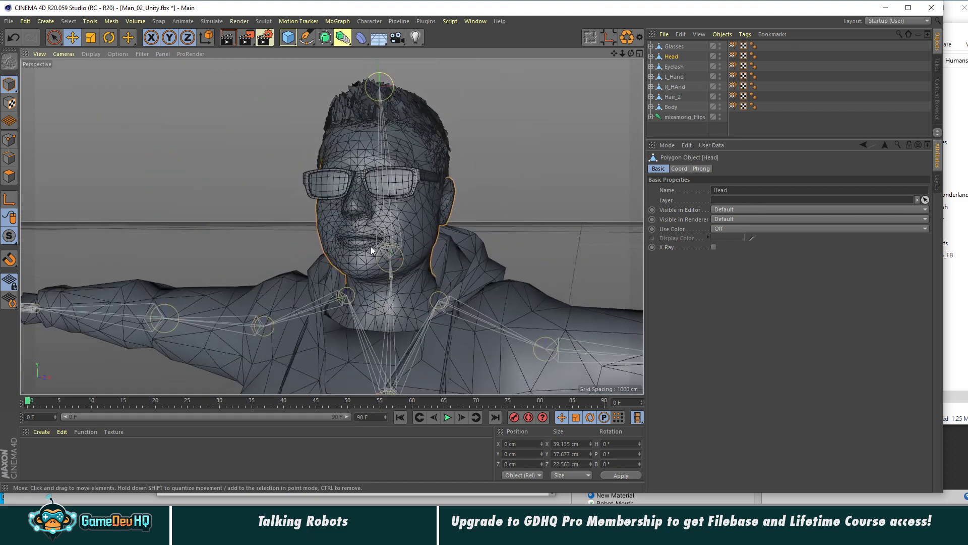
# Add a Pose Morph tag to the Head object and enable Points mixing.
pyautogui.rightClick(672, 58)
pyautogui.moveTo(722, 65)
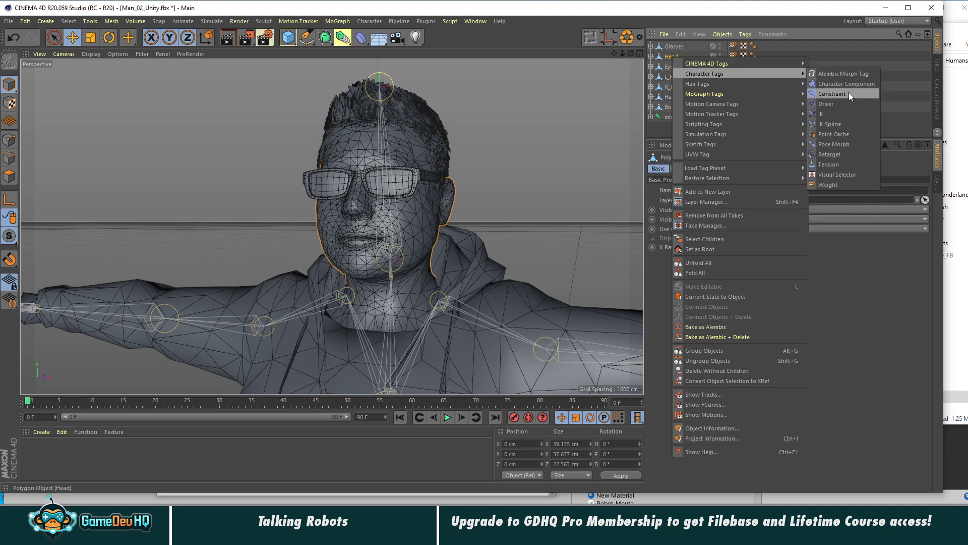
pyautogui.click(830, 147)
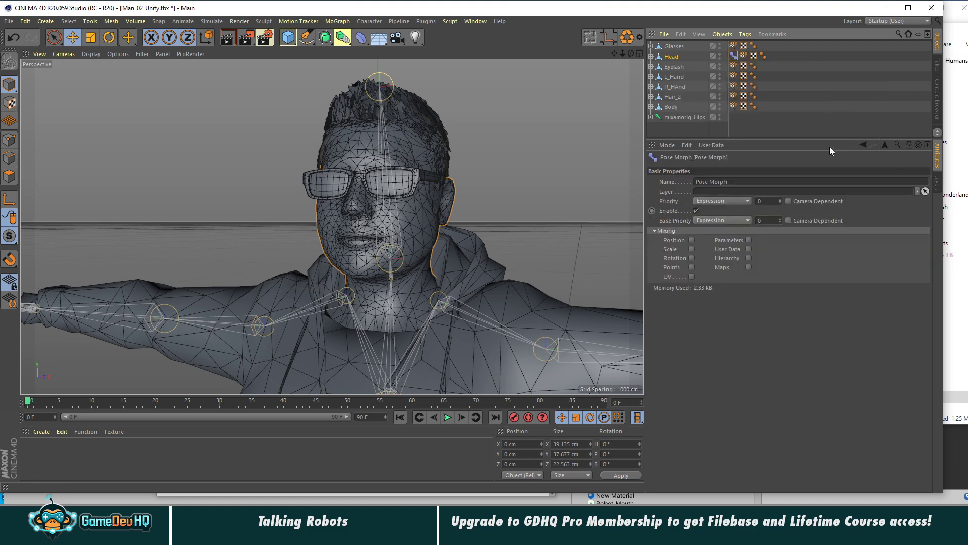
pyautogui.click(694, 268)
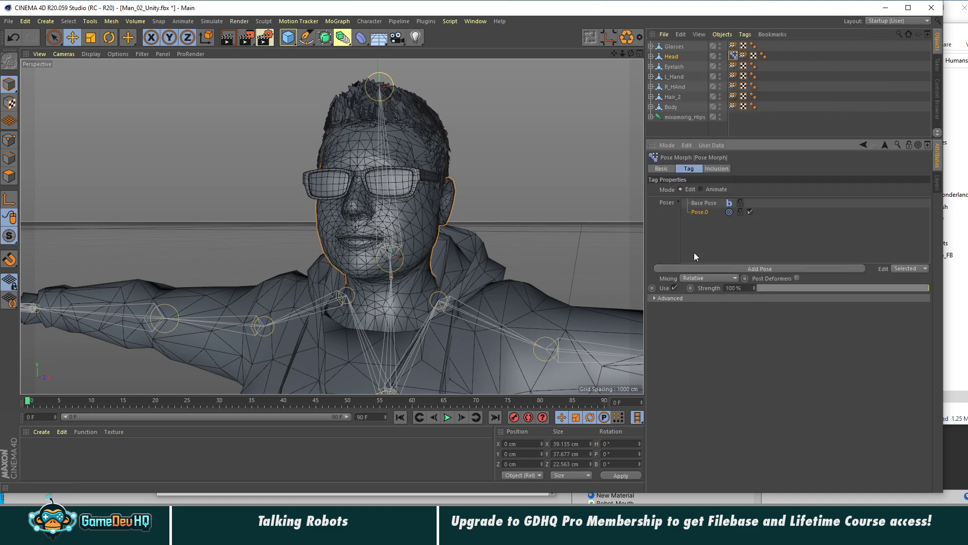
pyautogui.scroll(5, 374, 256)
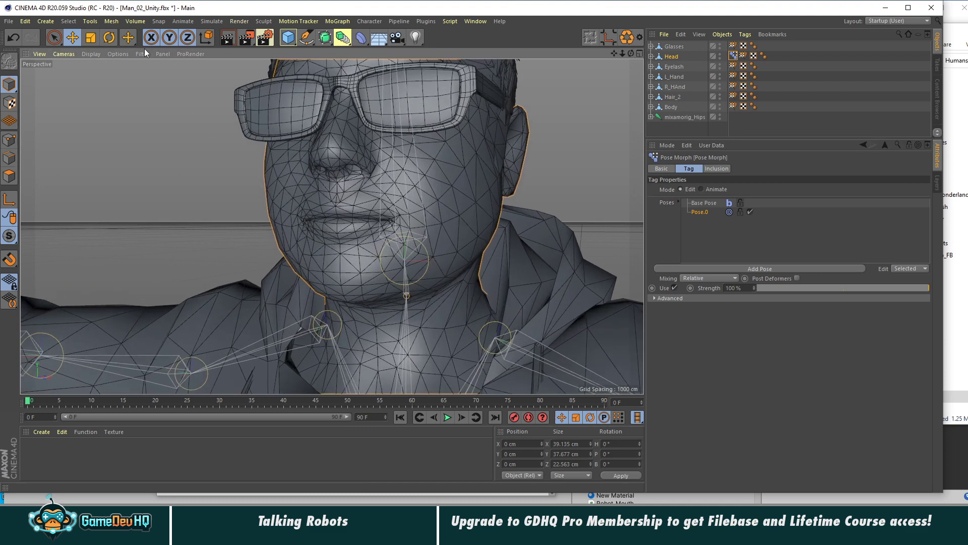
pyautogui.click(55, 39)
pyautogui.click(9, 140)
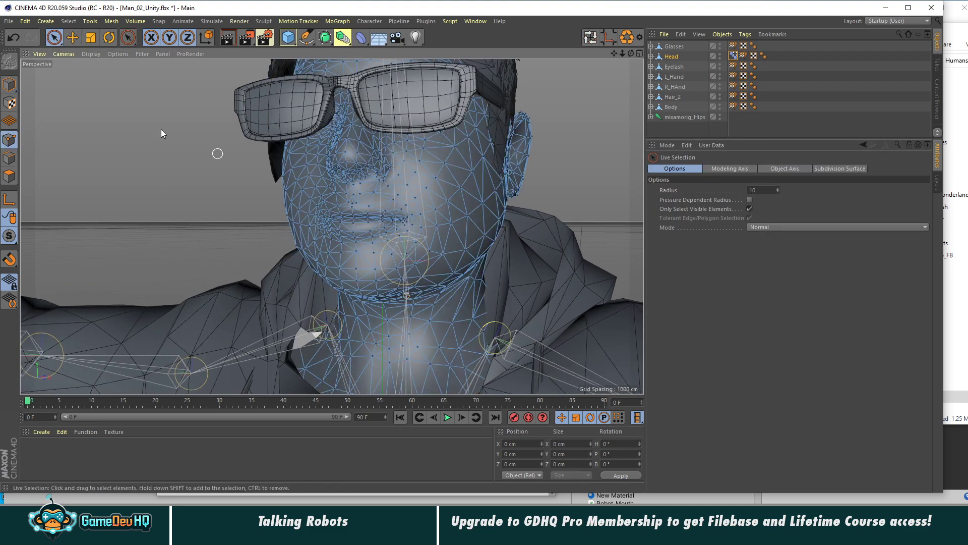
pyautogui.click(9, 87)
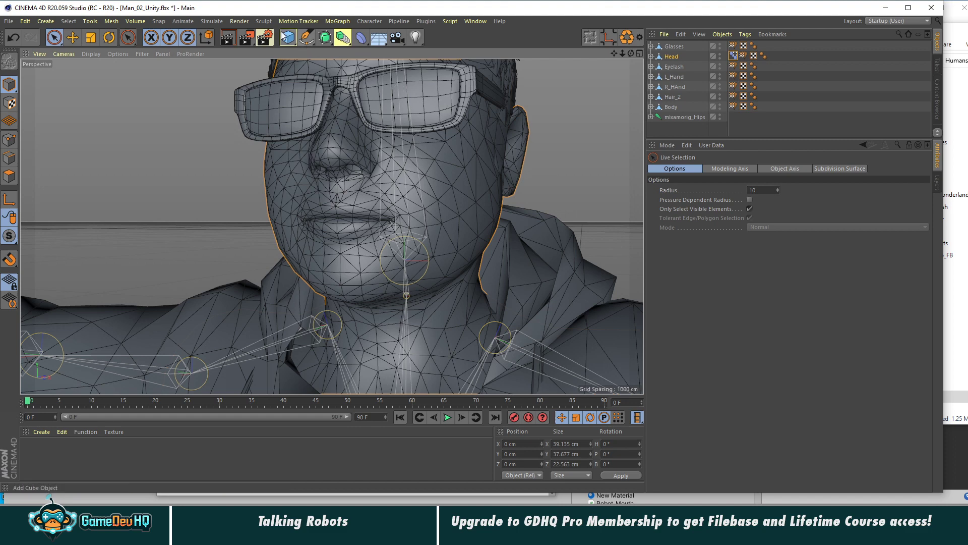
# Use the sculpting Grab brush to part the closed lips and pull the area beside the lower lip outward.
pyautogui.click(264, 21)
pyautogui.moveTo(273, 71)
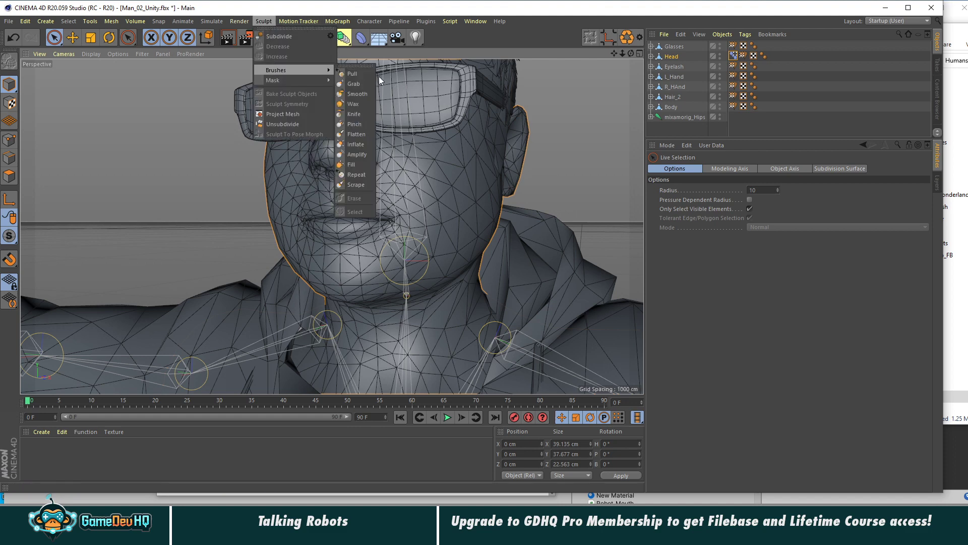
pyautogui.click(354, 84)
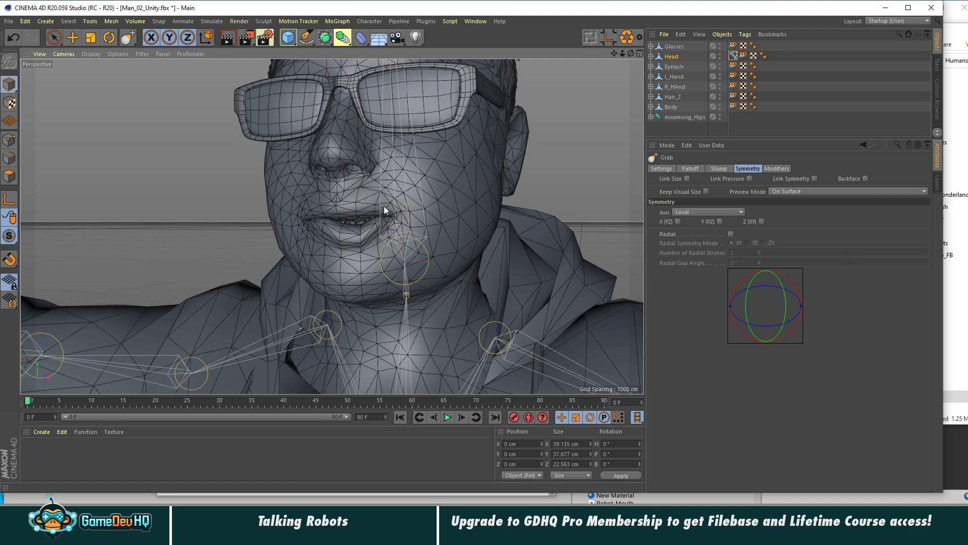
pyautogui.moveTo(383, 206); pyautogui.dragTo(383, 205)
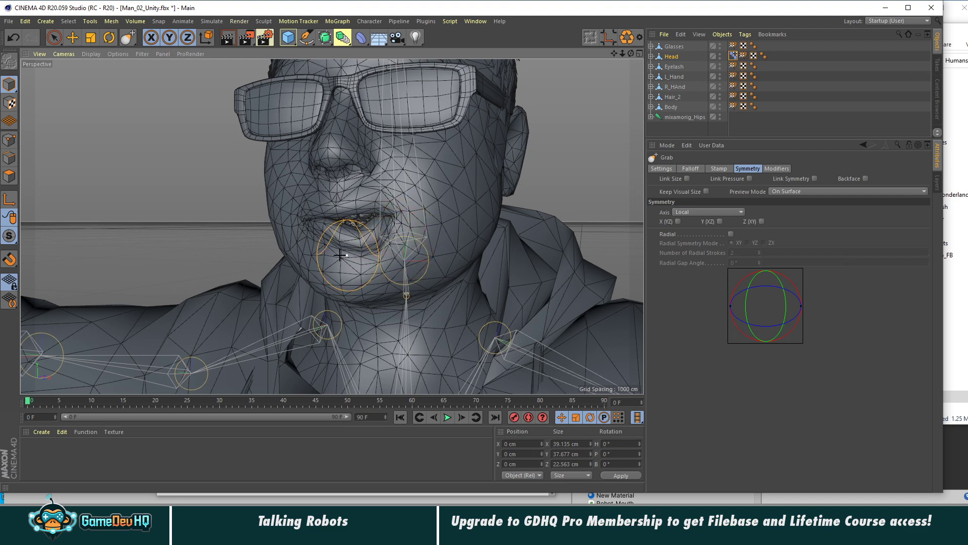
pyautogui.moveTo(340, 255); pyautogui.dragTo(310, 250)
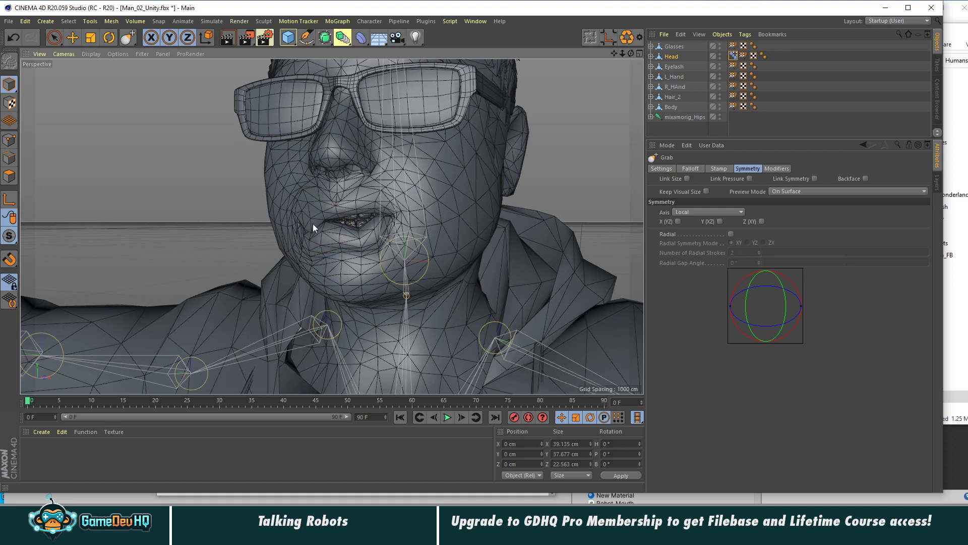
# Resize the Grab brush and pull the lip edge near the mouth corner outward and down to open it.
pyautogui.moveTo(312, 225); pyautogui.dragTo(313, 226, button='middle')
pyautogui.scroll(2, 312, 224)
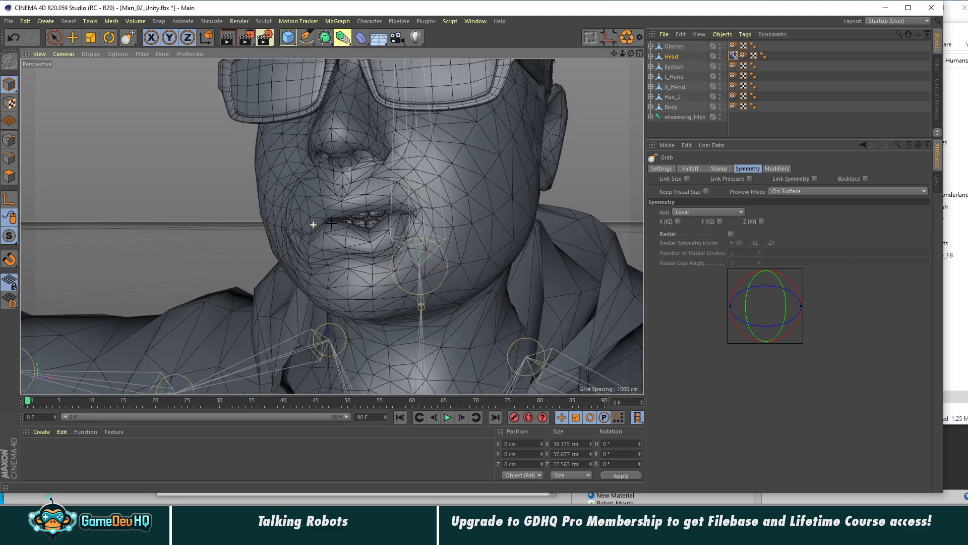
pyautogui.scroll(3, 313, 225)
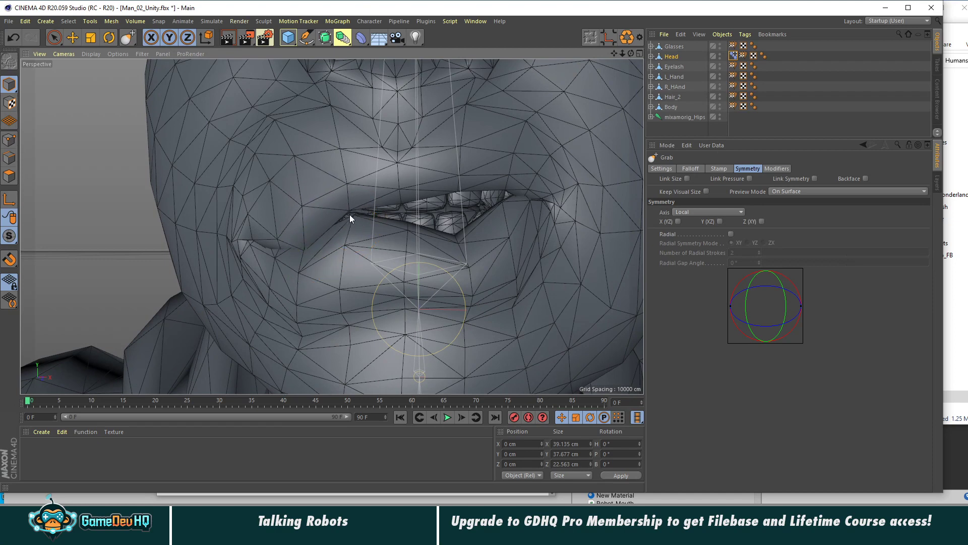
pyautogui.moveTo(348, 205); pyautogui.dragTo(304, 250)
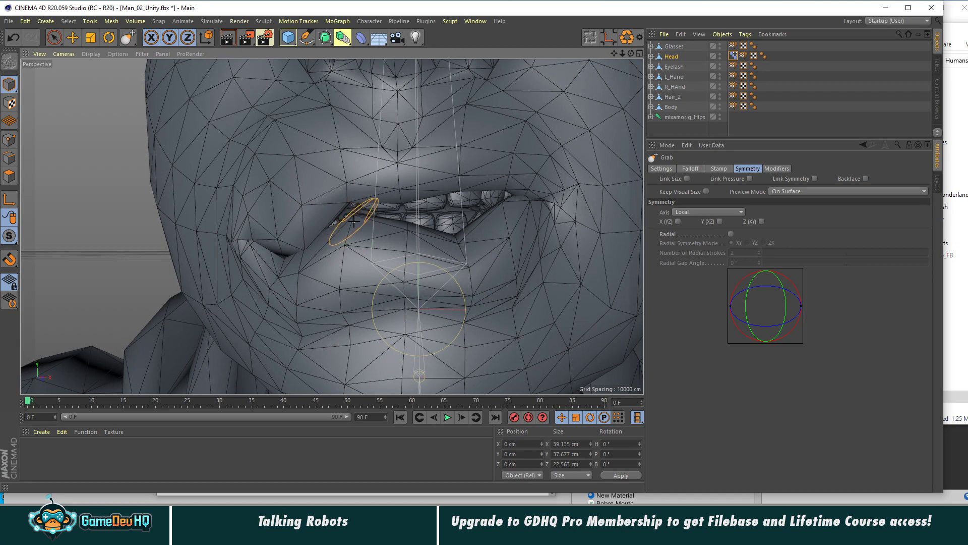
# Pull the lower lip down to expose more teeth and reshape the adjacent mouth corner, resizing the Grab brush as needed.
pyautogui.moveTo(353, 222)
pyautogui.mouseDown(button='middle')
pyautogui.moveTo(363, 224)
pyautogui.moveTo(351, 227)
pyautogui.mouseUp(button='middle')
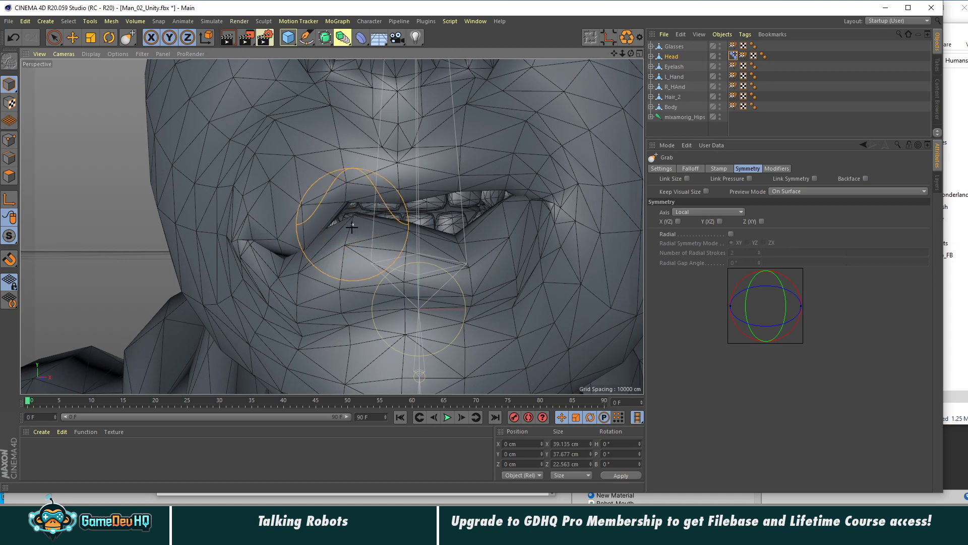
pyautogui.moveTo(352, 232); pyautogui.dragTo(358, 294)
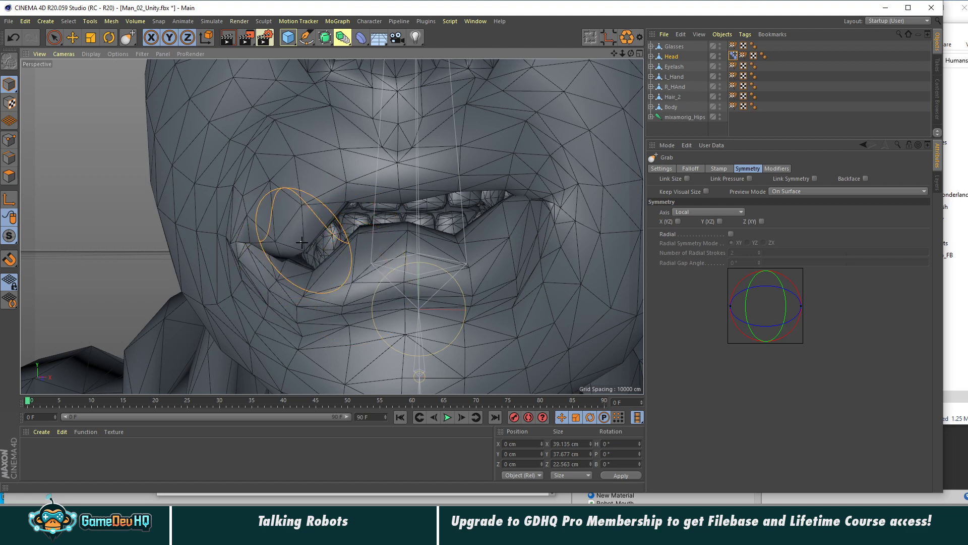
pyautogui.moveTo(302, 242); pyautogui.dragTo(301, 230)
pyautogui.moveTo(302, 230); pyautogui.dragTo(285, 234, button='middle')
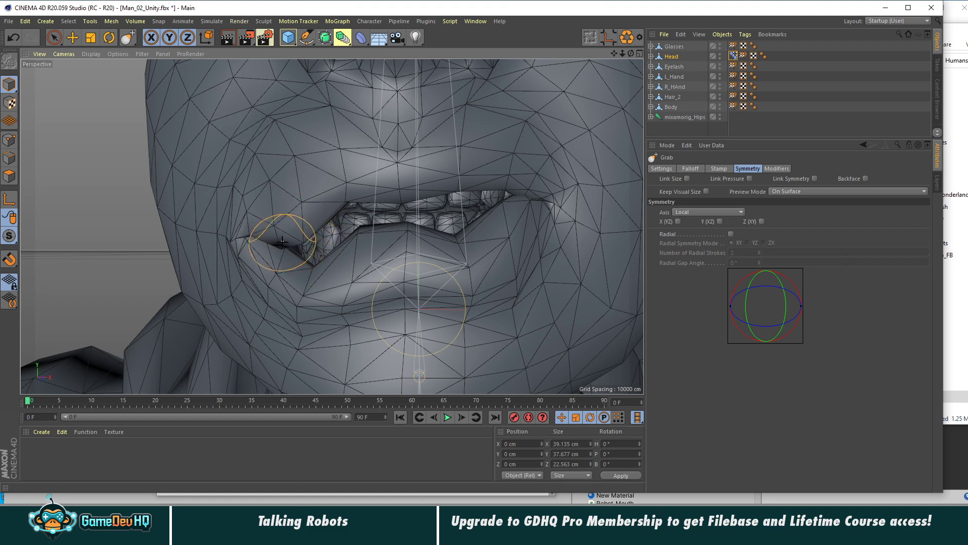
pyautogui.moveTo(266, 244)
pyautogui.mouseDown()
pyautogui.moveTo(257, 253)
pyautogui.moveTo(303, 224)
pyautogui.moveTo(305, 246)
pyautogui.moveTo(284, 226)
pyautogui.mouseUp()
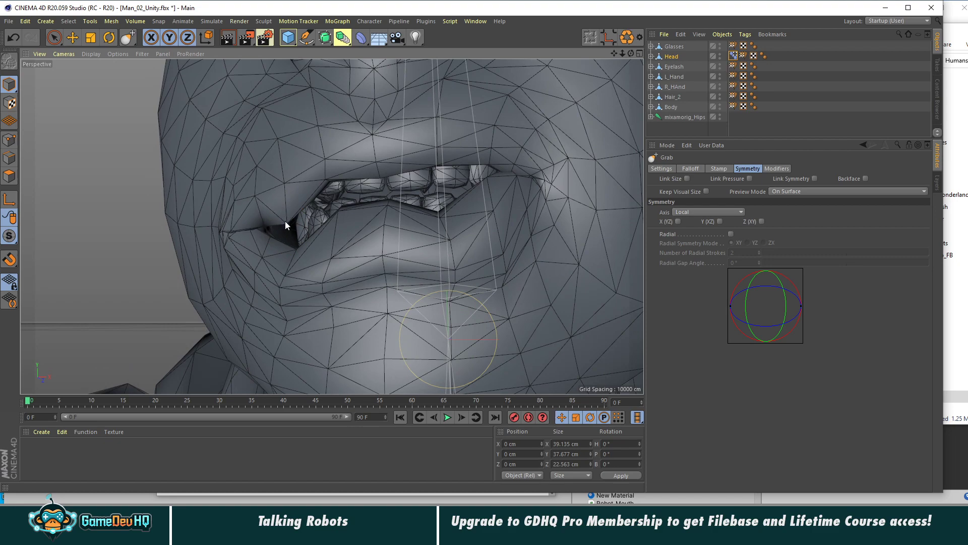
# In Points mode, select a mesh point inside the mouth corner from the side and move it upward.
pyautogui.keyDown('alt'); pyautogui.moveTo(286, 221); pyautogui.dragTo(216, 210); pyautogui.keyUp('alt')
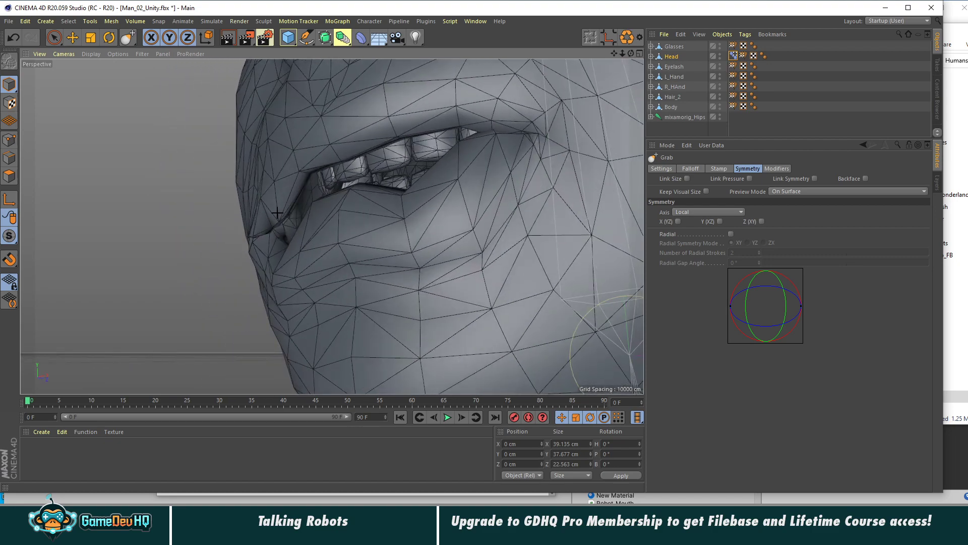
pyautogui.moveTo(285, 215)
pyautogui.keyDown('alt'); pyautogui.mouseDown()
pyautogui.moveTo(275, 217)
pyautogui.moveTo(382, 230)
pyautogui.mouseUp(); pyautogui.keyUp('alt')
pyautogui.click(55, 38)
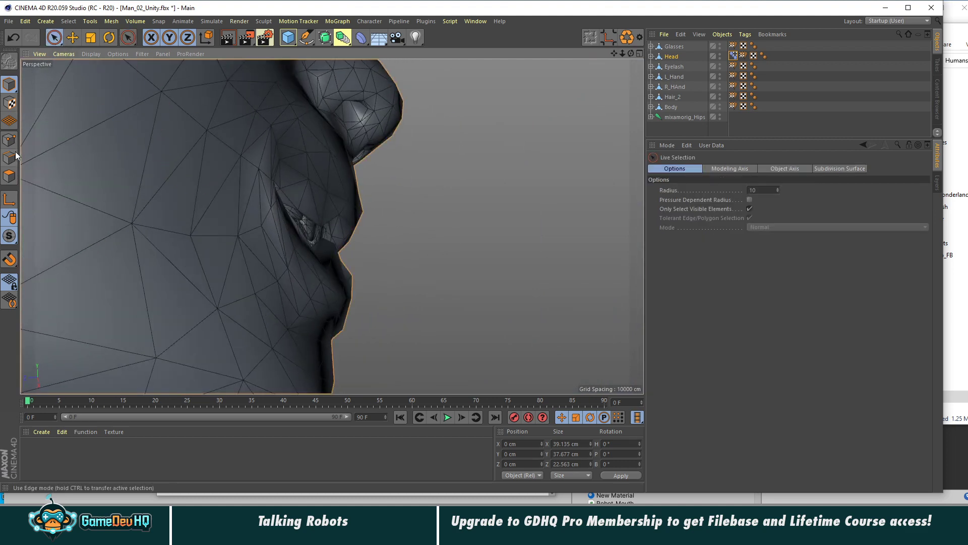
pyautogui.click(9, 139)
pyautogui.click(194, 226)
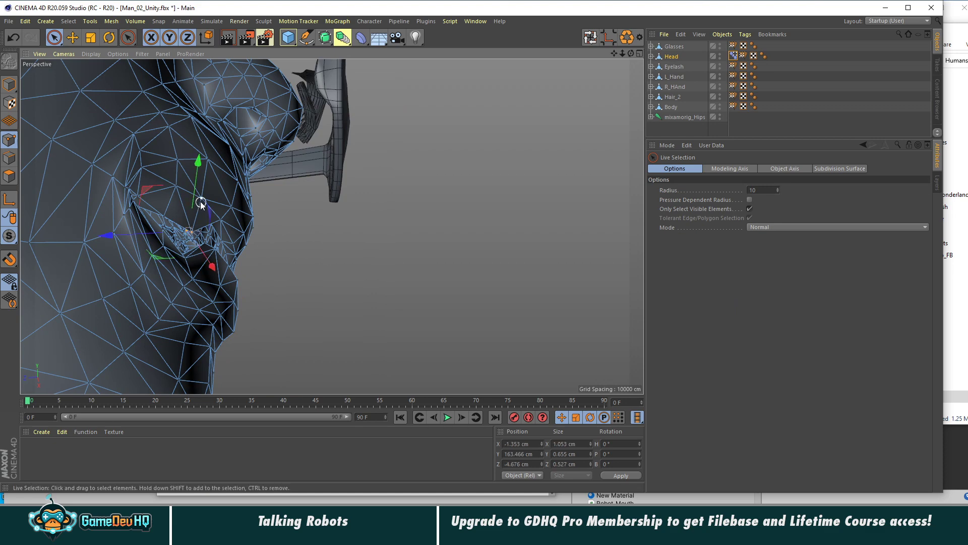
pyautogui.scroll(3, 196, 226)
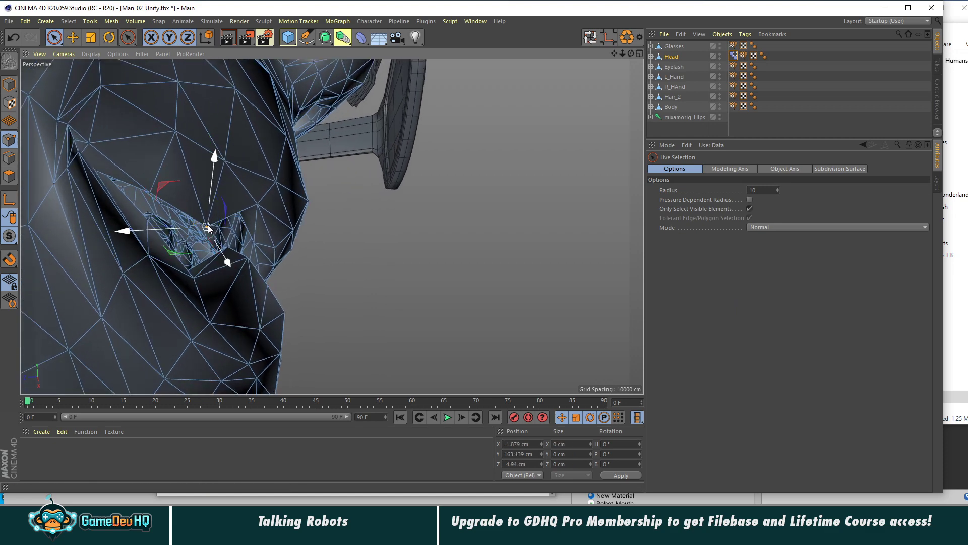
pyautogui.moveTo(215, 167); pyautogui.dragTo(216, 132)
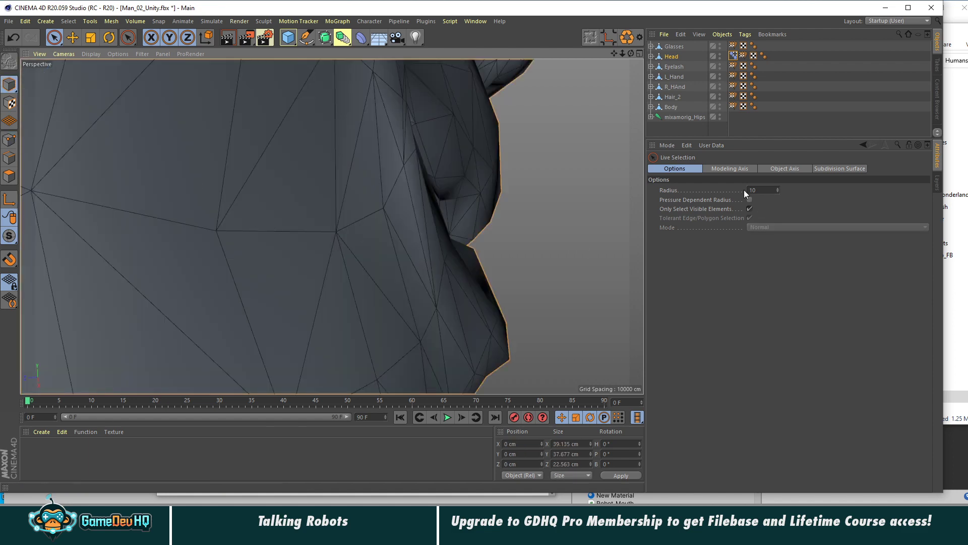
# Review the basic and pose settings of the Head's Pose Morph tag.
pyautogui.click(733, 56)
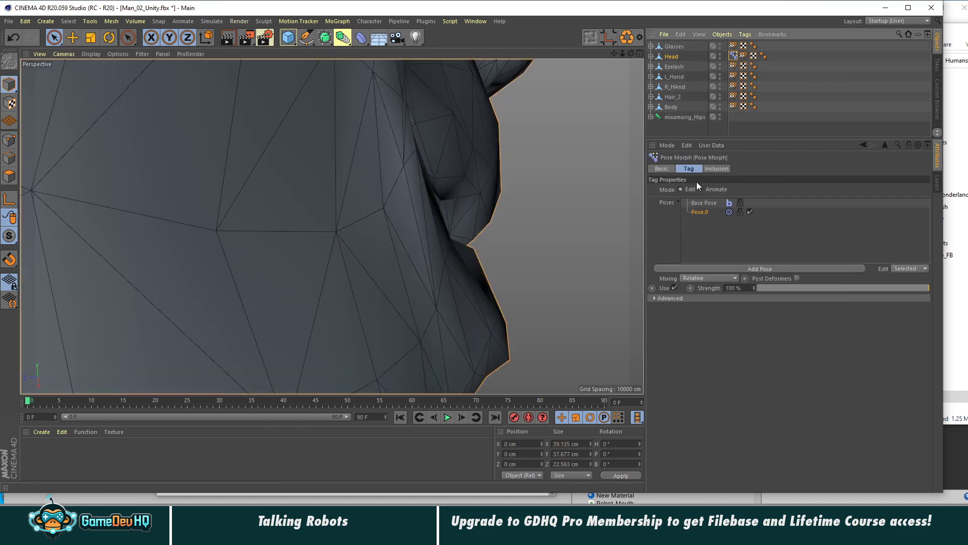
pyautogui.click(665, 170)
pyautogui.click(689, 168)
# Shape an open smile with the Grab brush, pulling the lower lip down and the mouth corner up and outward.
pyautogui.keyDown('alt'); pyautogui.moveTo(378, 248); pyautogui.dragTo(279, 253, button='right'); pyautogui.keyUp('alt')
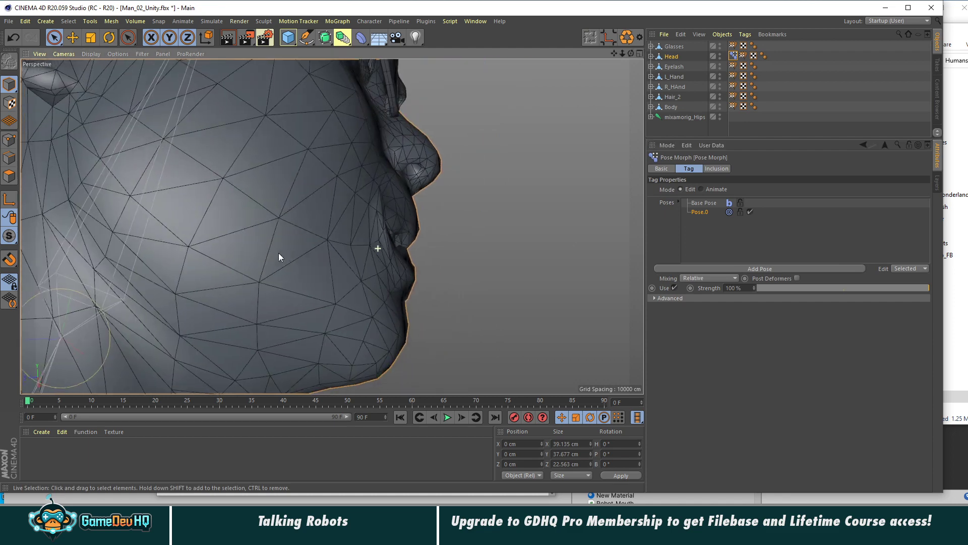
pyautogui.keyDown('alt'); pyautogui.moveTo(352, 258); pyautogui.dragTo(168, 291); pyautogui.keyUp('alt')
pyautogui.keyDown('alt'); pyautogui.moveTo(399, 245); pyautogui.dragTo(311, 286, button='middle'); pyautogui.keyUp('alt')
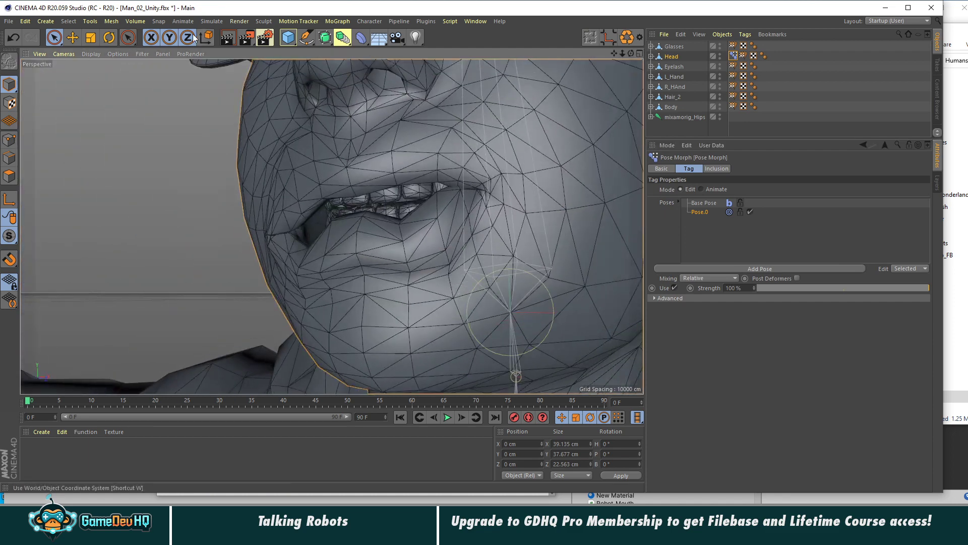
pyautogui.click(263, 21)
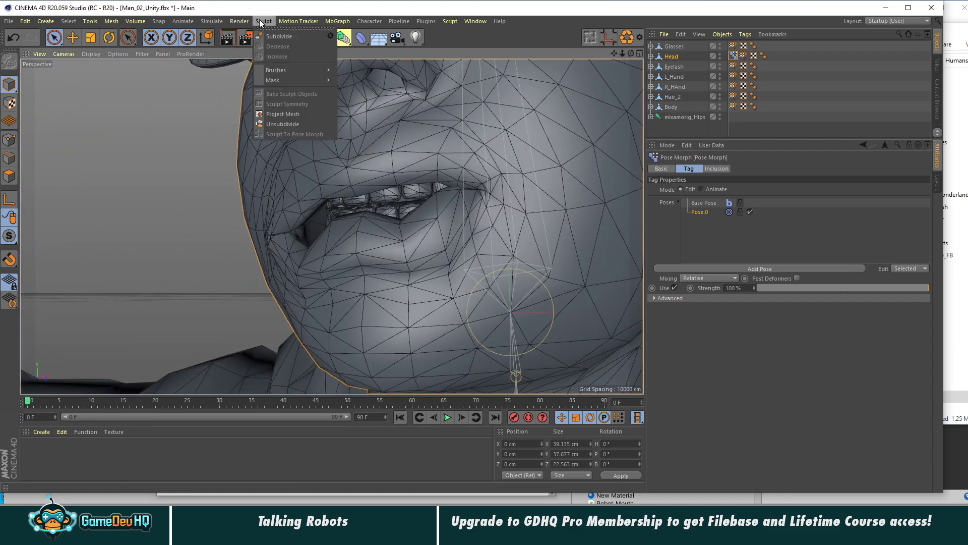
pyautogui.moveTo(276, 70)
pyautogui.click(353, 74)
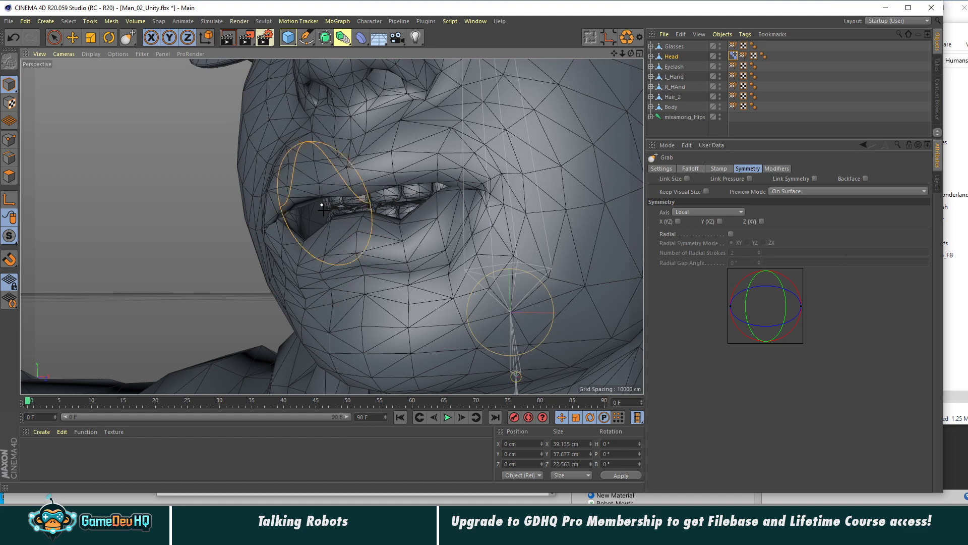
pyautogui.moveTo(343, 238)
pyautogui.mouseDown()
pyautogui.moveTo(338, 229)
pyautogui.moveTo(358, 231)
pyautogui.moveTo(354, 239)
pyautogui.moveTo(421, 288)
pyautogui.moveTo(336, 247)
pyautogui.moveTo(321, 222)
pyautogui.moveTo(326, 244)
pyautogui.mouseUp()
pyautogui.moveTo(362, 218); pyautogui.dragTo(373, 252)
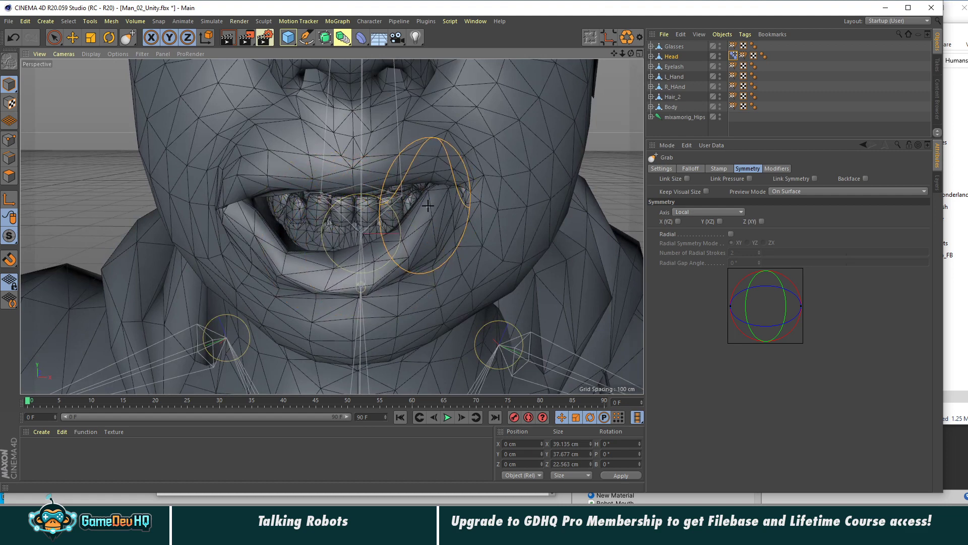
pyautogui.moveTo(433, 208); pyautogui.dragTo(472, 159)
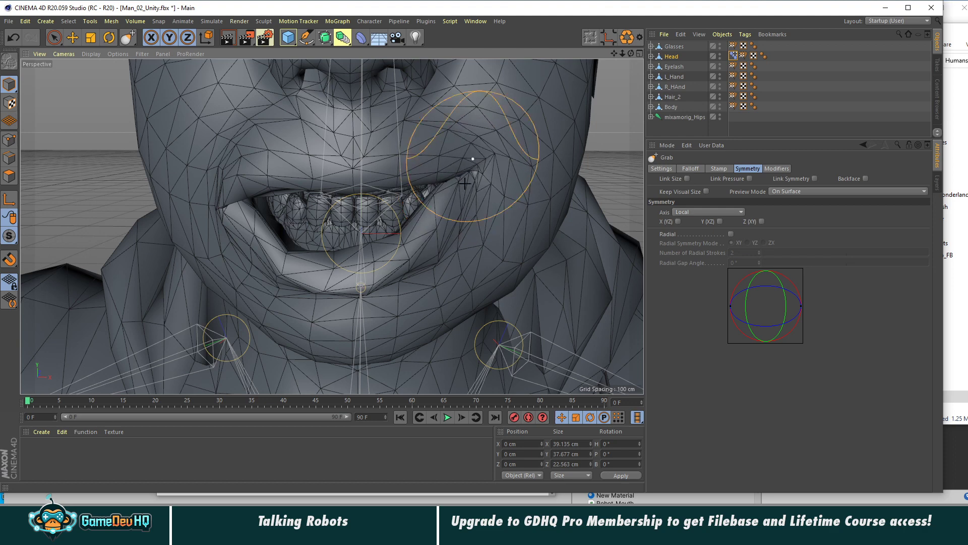
# Try to drop the jaw and widen the smile with an enlarged Grab brush.
pyautogui.moveTo(368, 334); pyautogui.dragTo(383, 335, button='middle')
pyautogui.moveTo(429, 316)
pyautogui.mouseDown()
pyautogui.moveTo(436, 335)
pyautogui.moveTo(395, 354)
pyautogui.mouseUp()
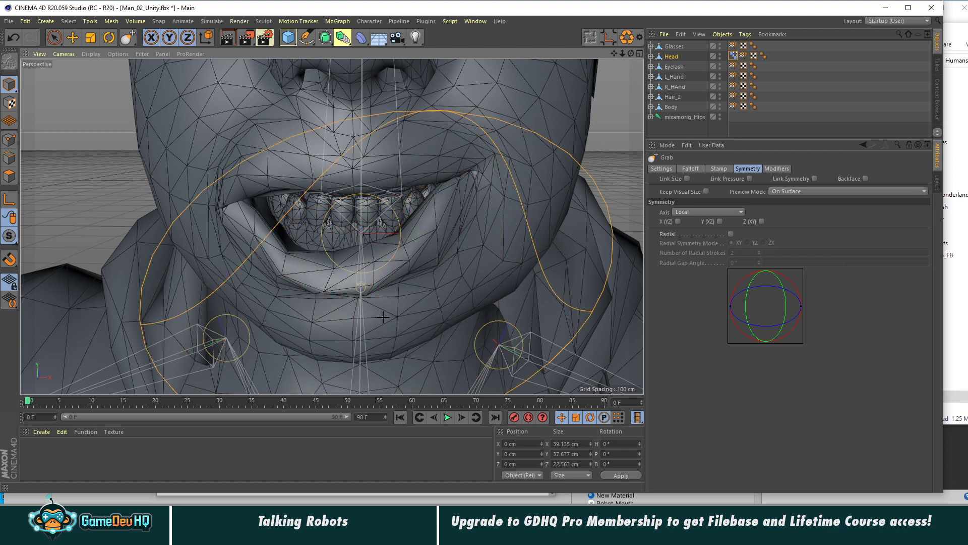
pyautogui.moveTo(383, 316); pyautogui.dragTo(387, 352)
pyautogui.moveTo(219, 173); pyautogui.dragTo(191, 166)
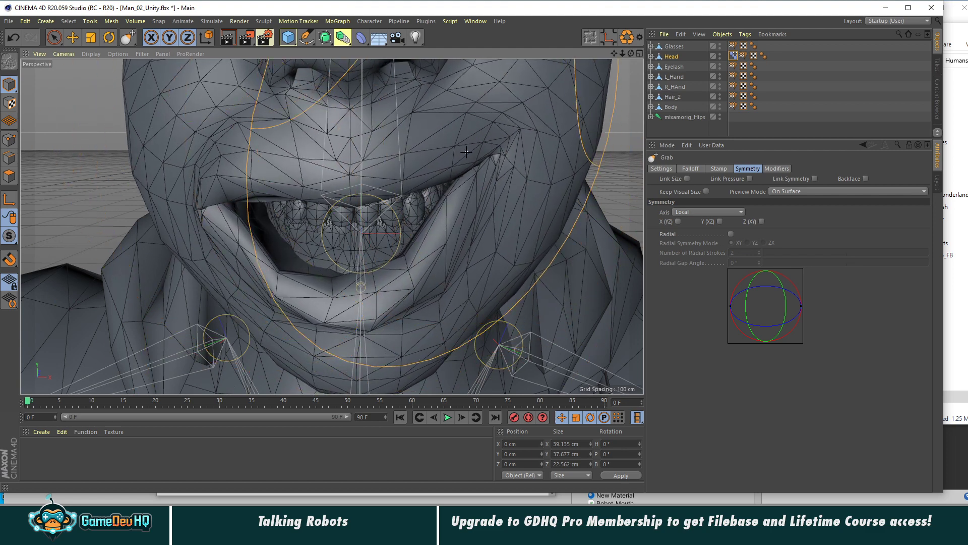
pyautogui.scroll(-5, 467, 152)
pyautogui.scroll(5, 467, 152)
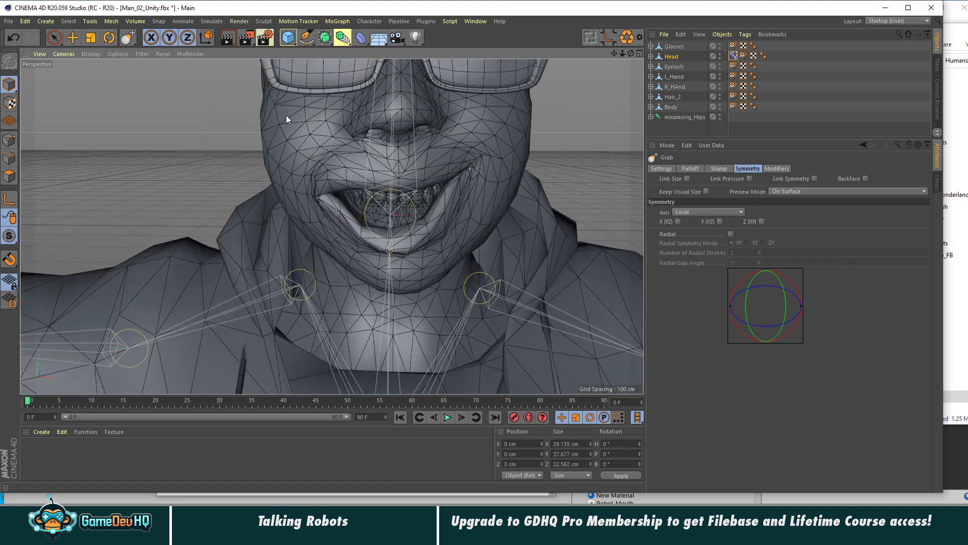
# Try to pull the jawline and chin lower, and undo the exaggerated sculpting strokes.
pyautogui.moveTo(332, 233); pyautogui.dragTo(331, 243)
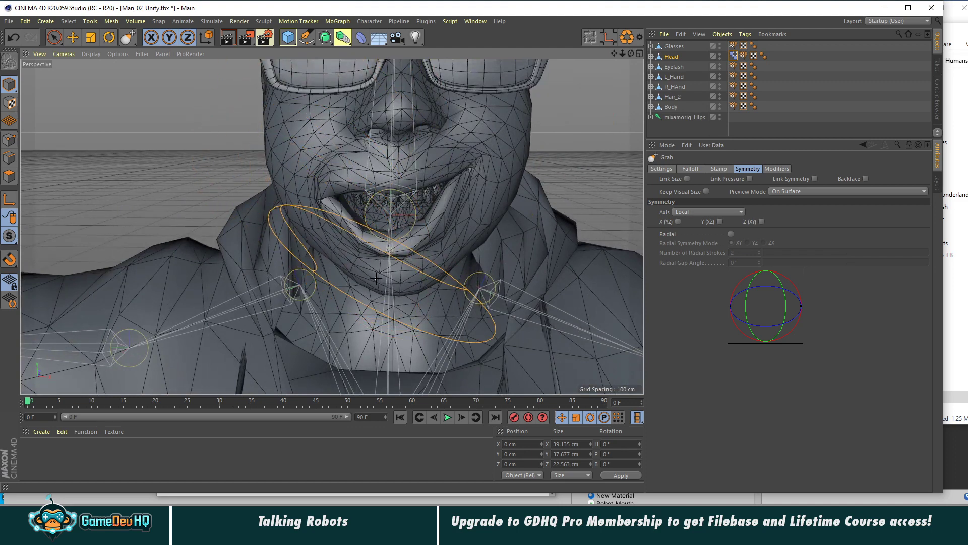
pyautogui.moveTo(373, 276); pyautogui.dragTo(372, 287)
pyautogui.hotkey('ctrl', 'z')
pyautogui.hotkey('ctrl', 'z')
pyautogui.keyDown('alt'); pyautogui.moveTo(390, 210); pyautogui.dragTo(392, 197); pyautogui.keyUp('alt')
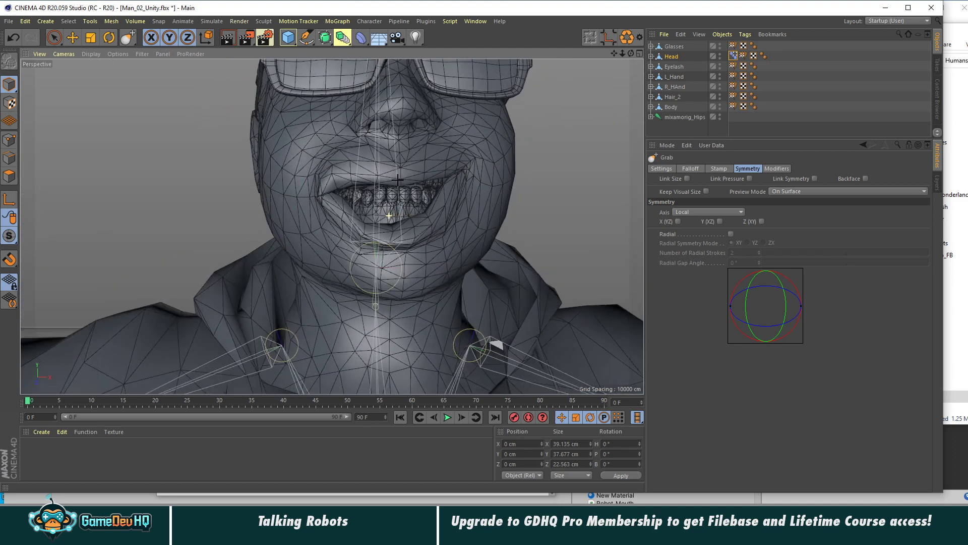
# Rename the sculpted smile pose as Face1 and add another pose to the Head's Pose Morph tag.
pyautogui.click(734, 56)
pyautogui.moveTo(841, 289); pyautogui.dragTo(930, 289)
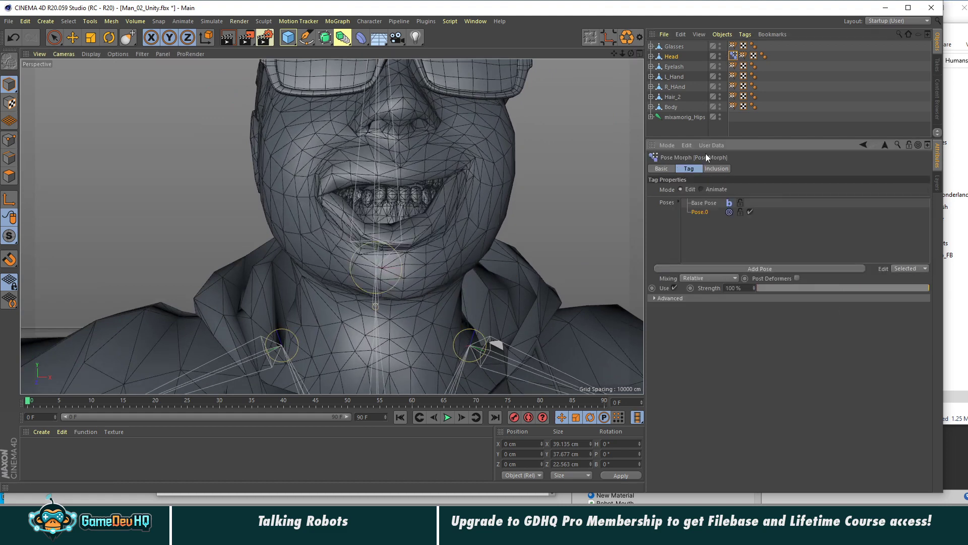
pyautogui.doubleClick(704, 212)
pyautogui.write('F')
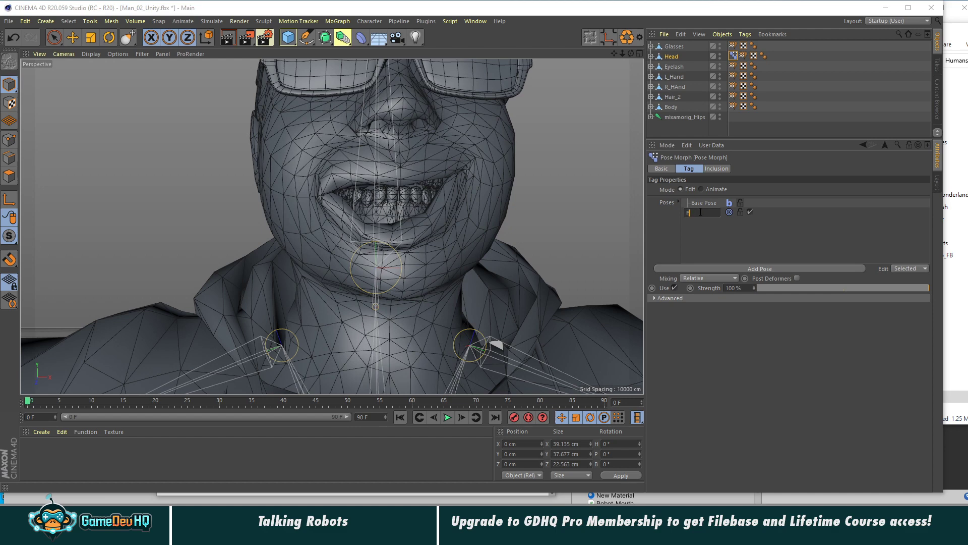
pyautogui.write('ace1')
pyautogui.press('Return')
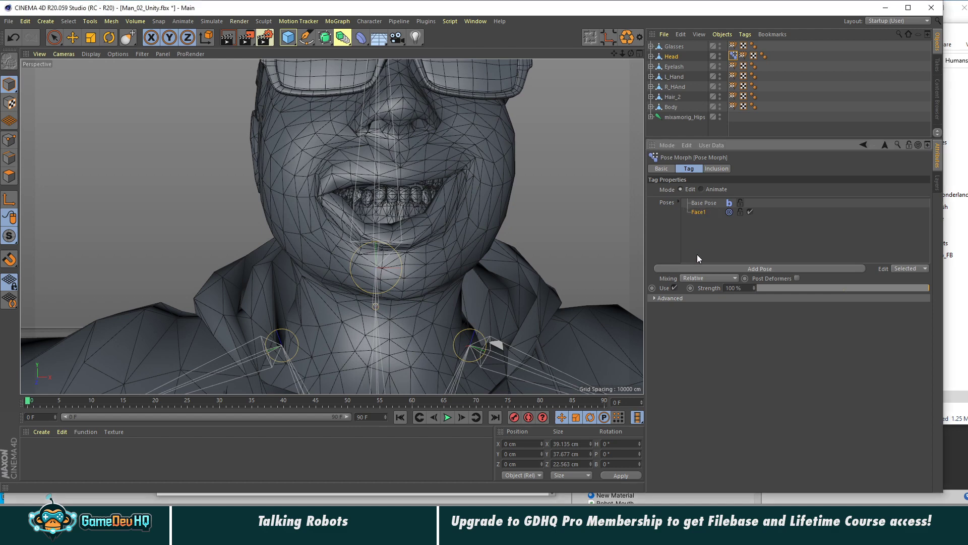
pyautogui.click(727, 269)
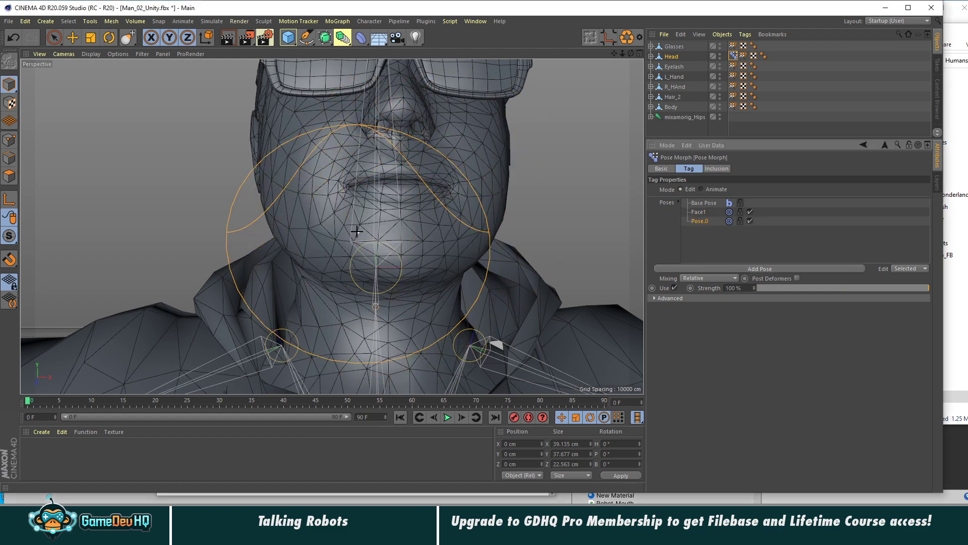
# Sculpt the new pose with the Grab brush, pulling one mouth corner and the chin down and widening both cheeks.
pyautogui.moveTo(345, 227); pyautogui.dragTo(325, 288)
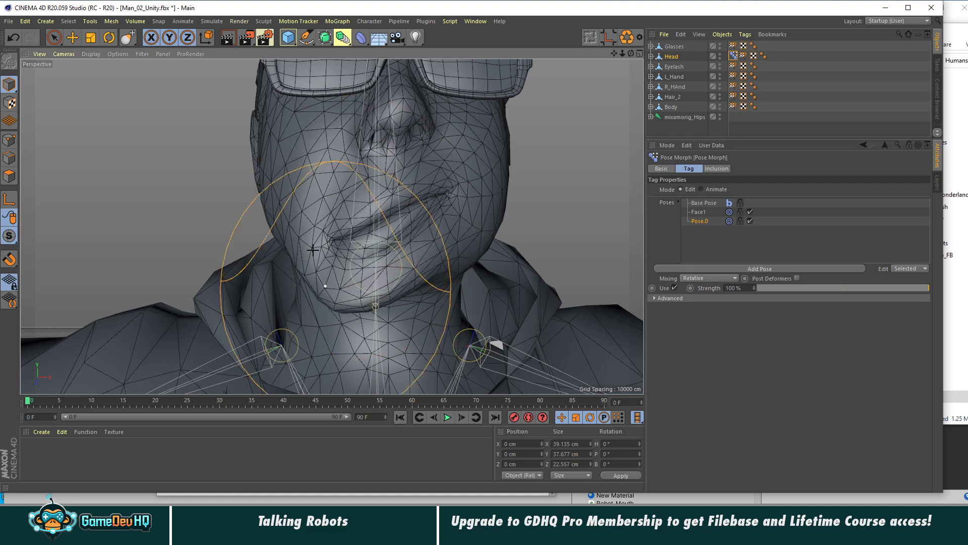
pyautogui.moveTo(283, 199); pyautogui.dragTo(258, 188)
pyautogui.moveTo(473, 199); pyautogui.dragTo(492, 203)
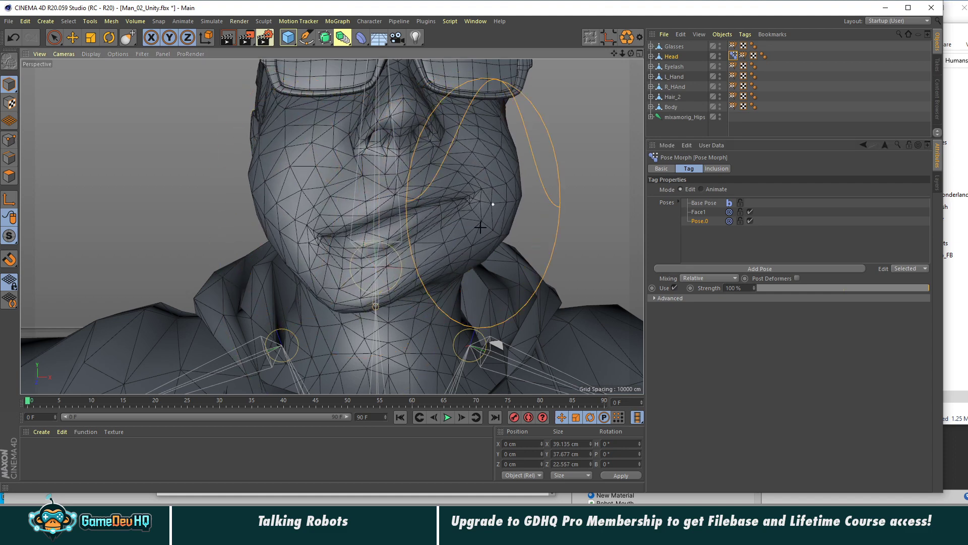
pyautogui.moveTo(451, 240); pyautogui.dragTo(449, 288)
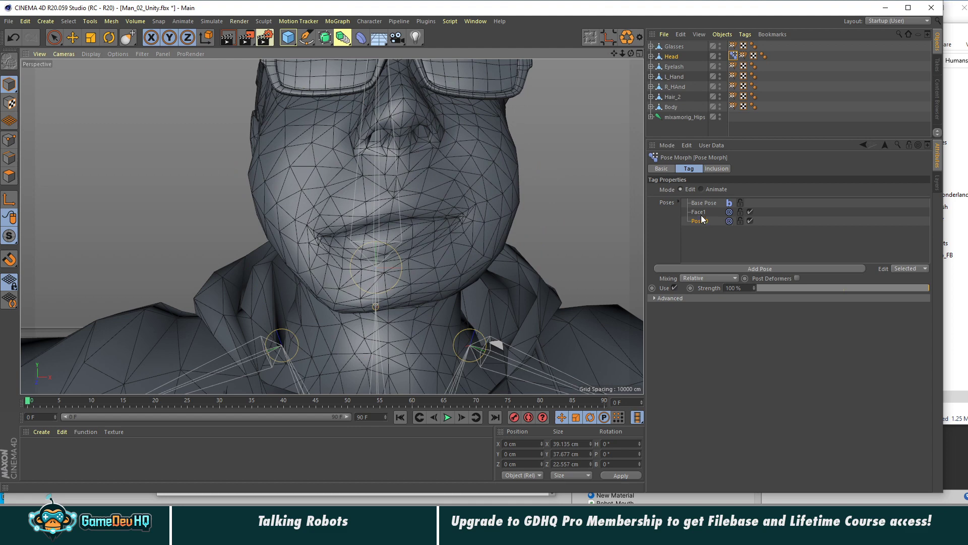
# Switch the Pose Morph tag to Animate mode and blend Face1 at 64% with Pose.0 at 31%, checking the face from several angles.
pyautogui.click(701, 189)
pyautogui.moveTo(824, 225); pyautogui.dragTo(921, 225)
pyautogui.moveTo(853, 236)
pyautogui.mouseDown()
pyautogui.moveTo(773, 236)
pyautogui.moveTo(801, 235)
pyautogui.moveTo(781, 224)
pyautogui.moveTo(861, 225)
pyautogui.mouseUp()
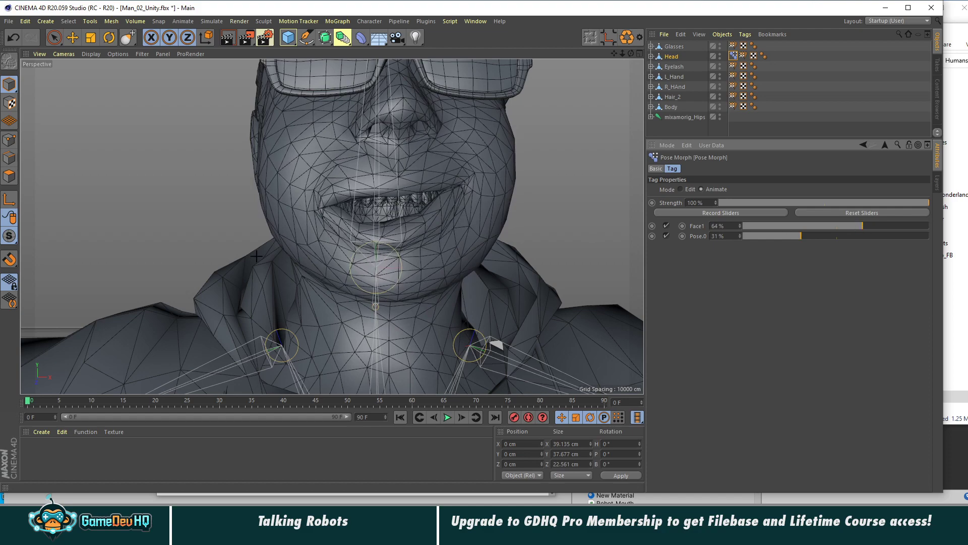
pyautogui.keyDown('alt'); pyautogui.moveTo(357, 250); pyautogui.dragTo(243, 245, button='right'); pyautogui.keyUp('alt')
pyautogui.keyDown('alt'); pyautogui.moveTo(357, 246); pyautogui.dragTo(363, 288); pyautogui.keyUp('alt')
pyautogui.keyDown('alt'); pyautogui.moveTo(365, 242); pyautogui.dragTo(448, 243, button='right'); pyautogui.keyUp('alt')
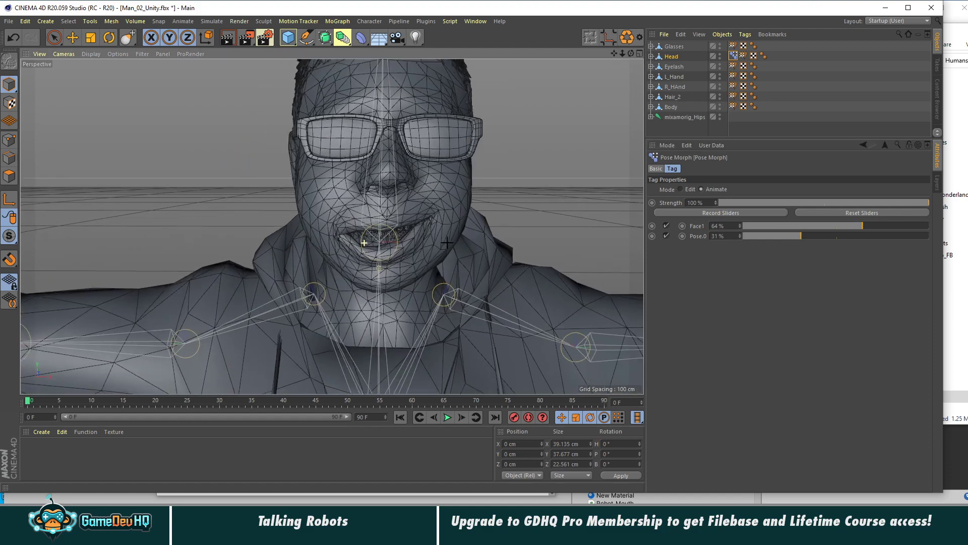
pyautogui.keyDown('alt'); pyautogui.moveTo(429, 237); pyautogui.dragTo(371, 224); pyautogui.keyUp('alt')
pyautogui.moveTo(371, 227)
pyautogui.keyDown('alt'); pyautogui.mouseDown(button='right')
pyautogui.moveTo(330, 229)
pyautogui.moveTo(363, 230)
pyautogui.mouseUp(button='right'); pyautogui.keyUp('alt')
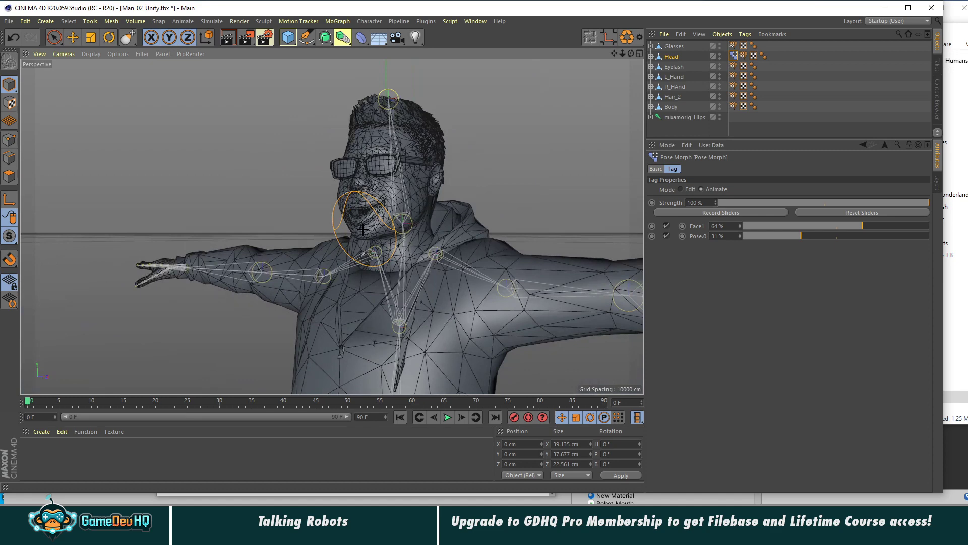
# Export the character as an FBX file named Man_02_Unity_Zombie to the Desktop with the default export settings.
pyautogui.click(9, 22)
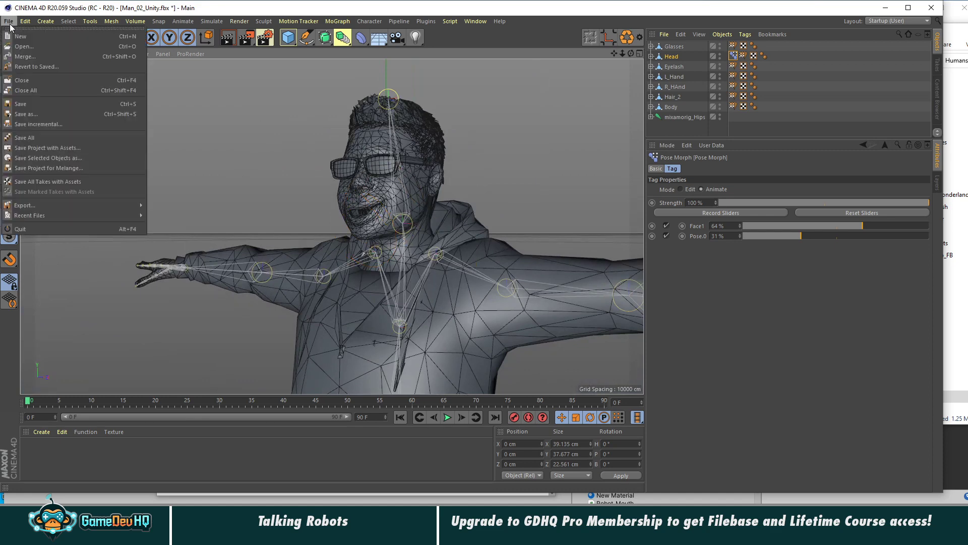
pyautogui.moveTo(29, 204)
pyautogui.click(156, 286)
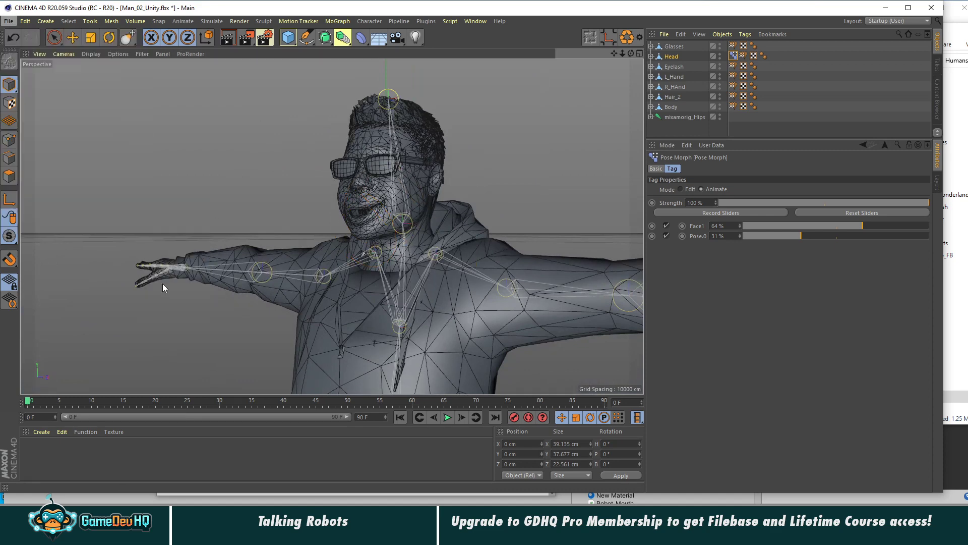
pyautogui.scroll(4, 55, 129)
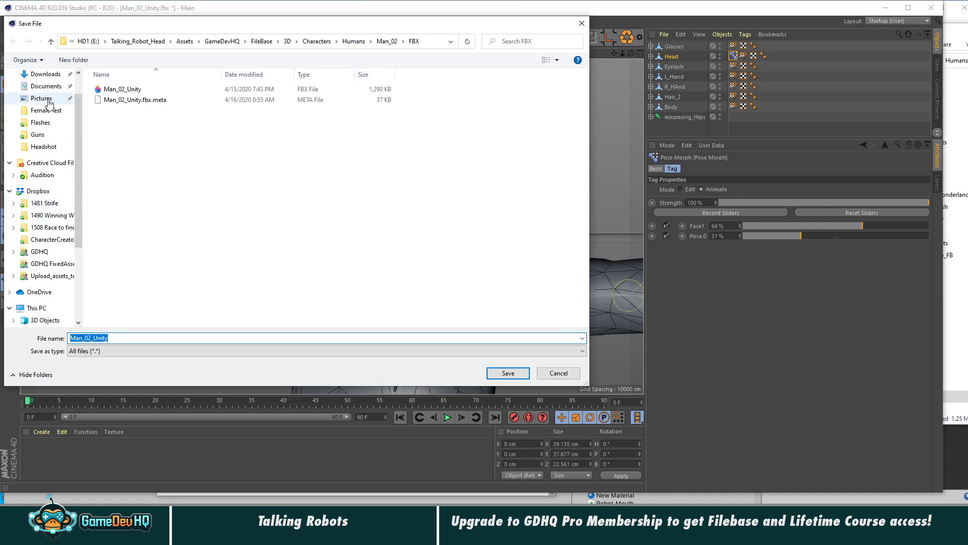
pyautogui.click(41, 94)
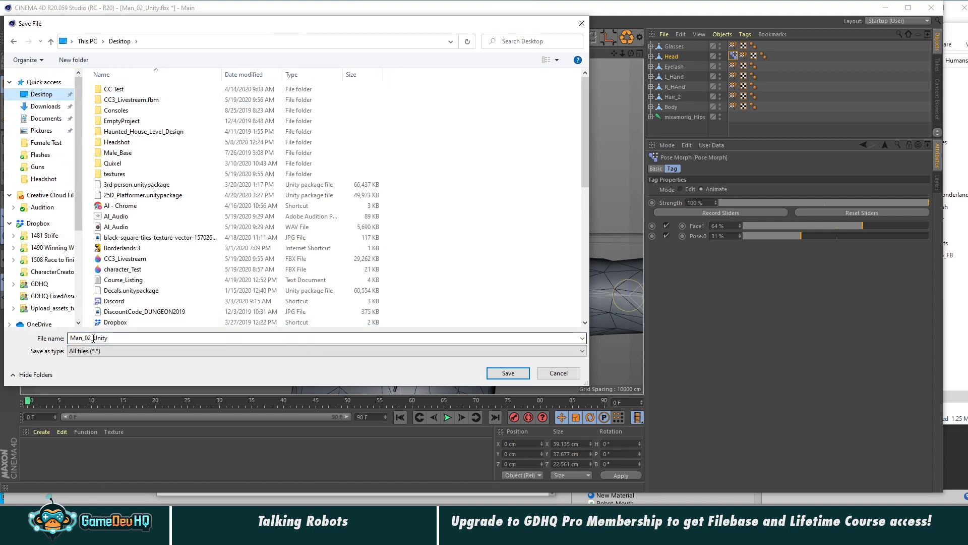
pyautogui.click(111, 338)
pyautogui.click(111, 338)
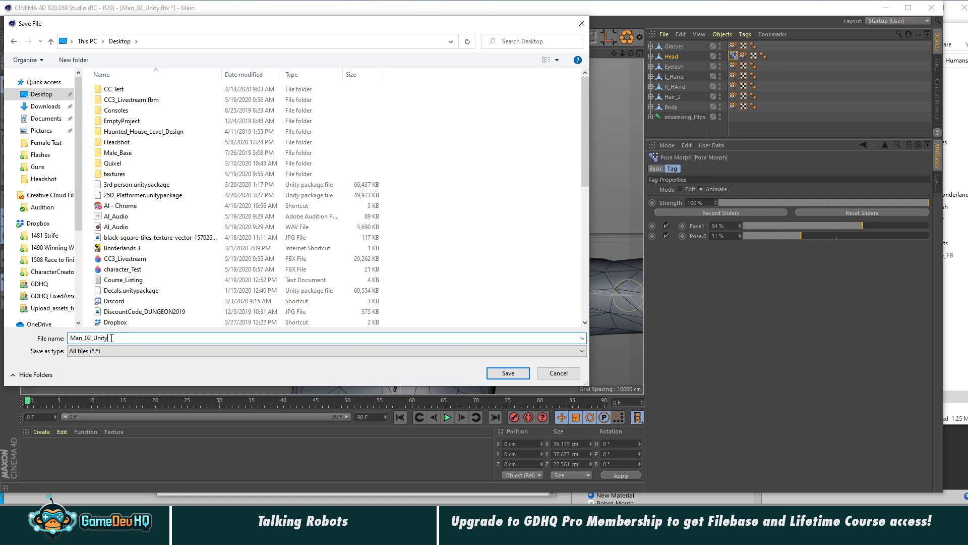
pyautogui.write('_Zombie')
pyautogui.press('Return')
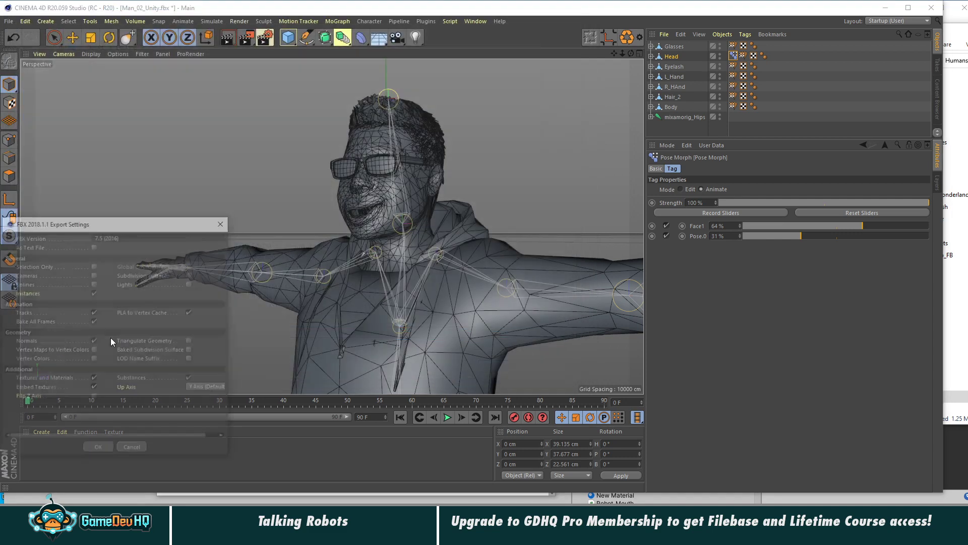
pyautogui.press('Return')
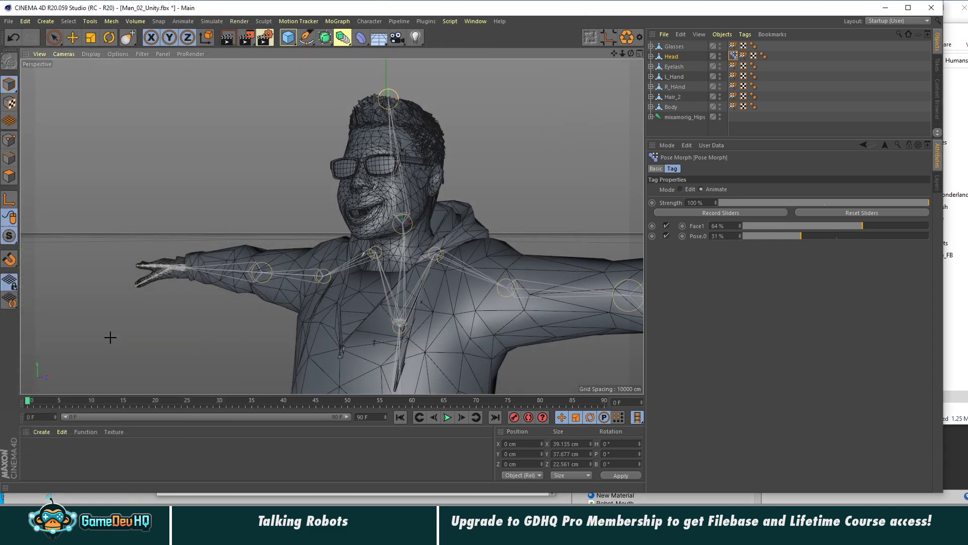
# Switch to Unity, close the Filebase window and import Man_02_Unity_Zombie from the Desktop into the Assets folder.
pyautogui.click(887, 8)
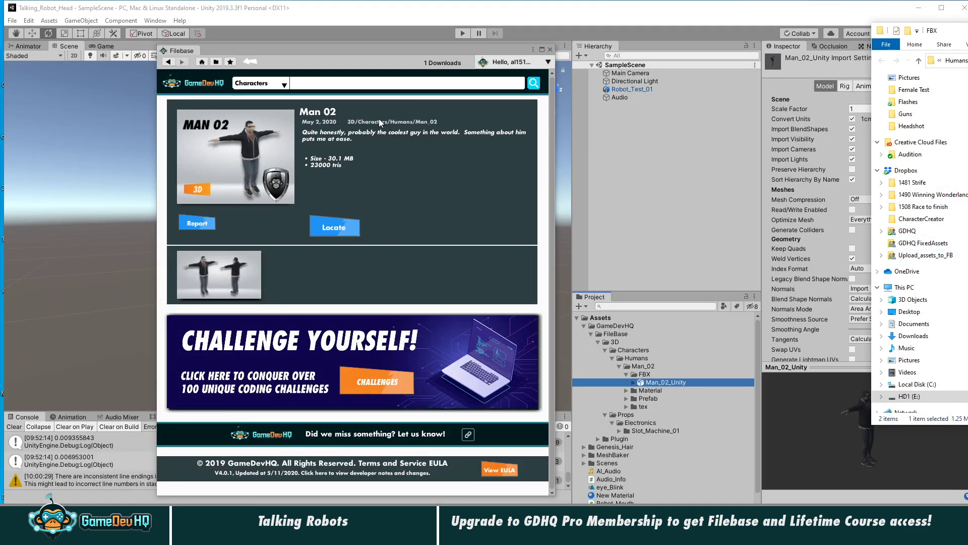
pyautogui.click(546, 44)
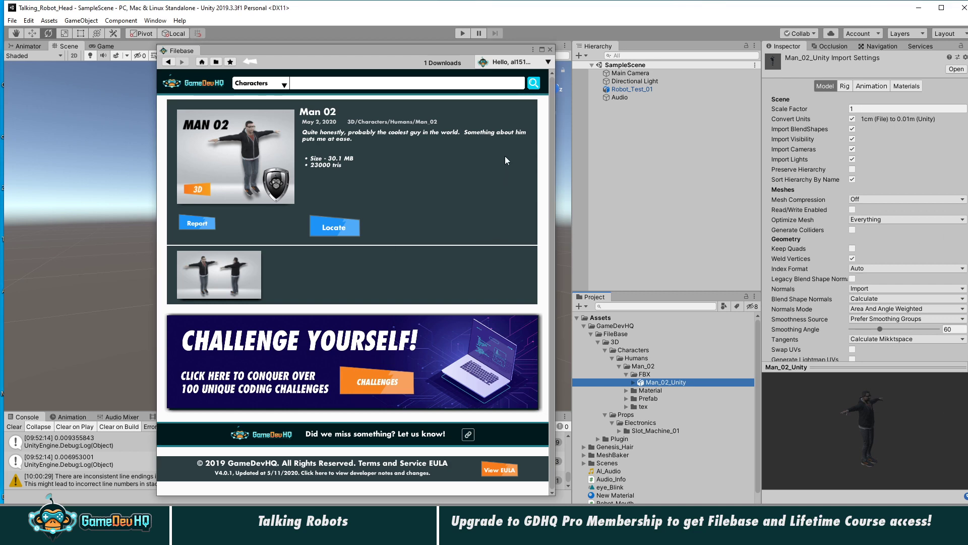
pyautogui.click(551, 49)
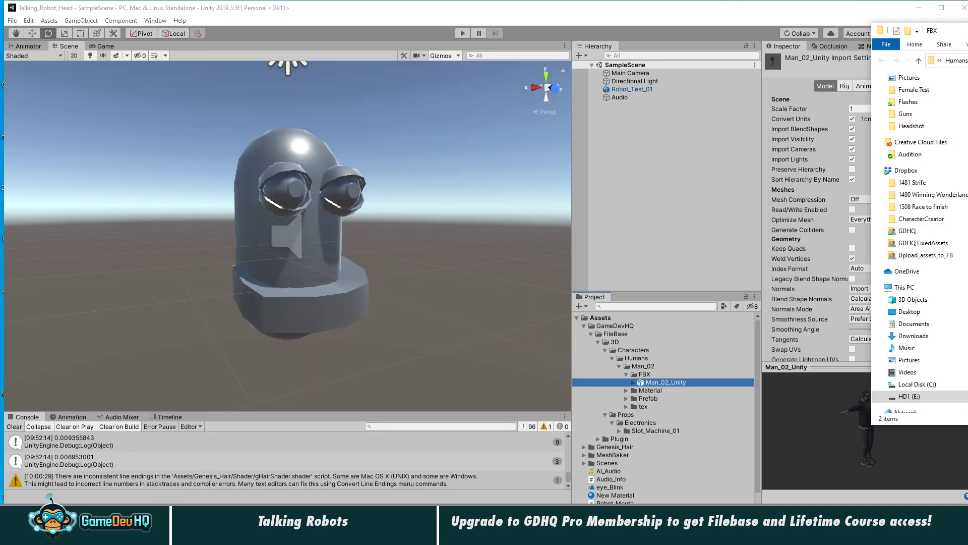
pyautogui.click(909, 312)
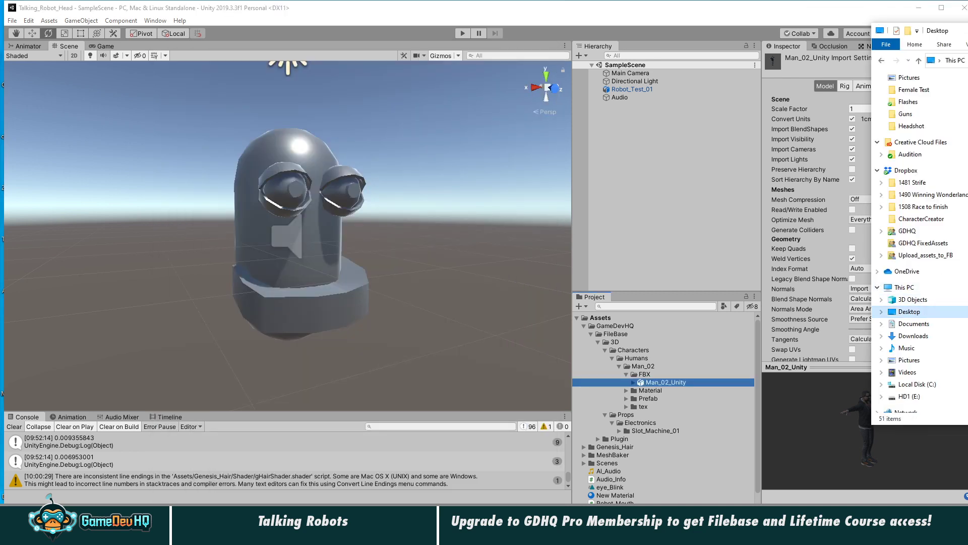
pyautogui.moveTo(967, 303); pyautogui.dragTo(827, 343)
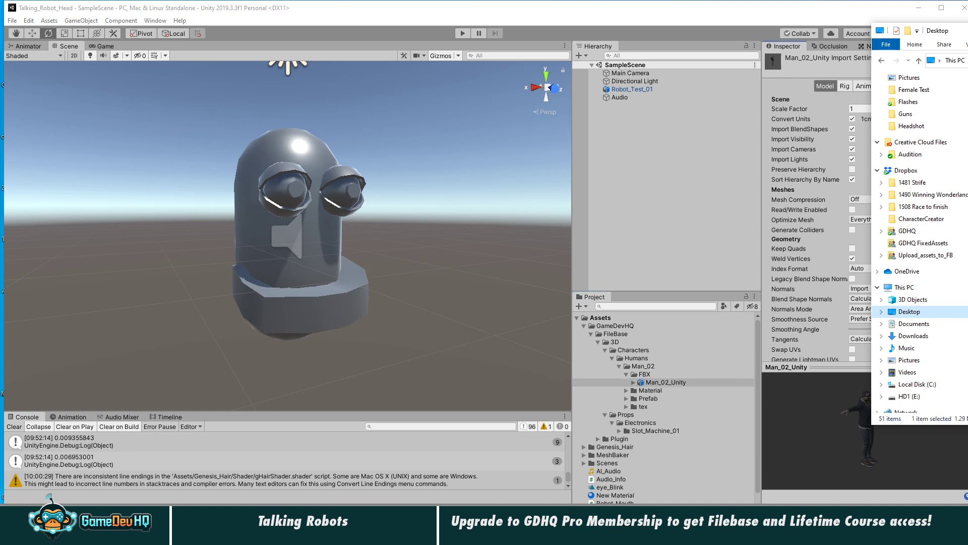
pyautogui.moveTo(744, 298); pyautogui.dragTo(584, 328)
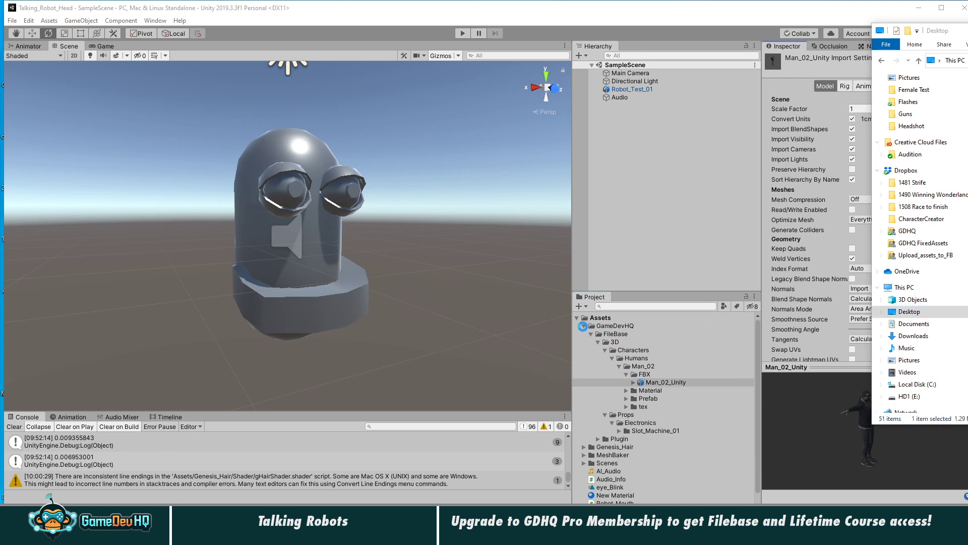
pyautogui.click(583, 325)
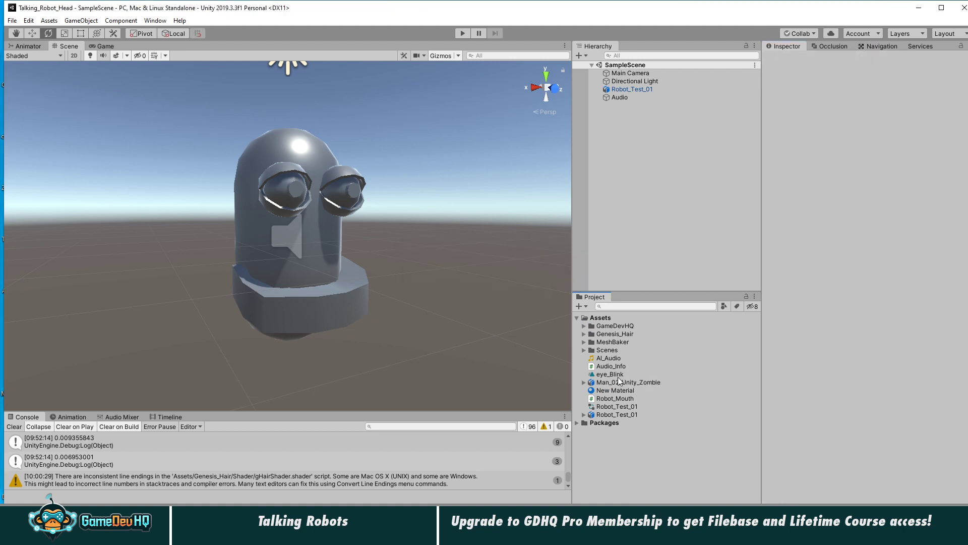
# Set the rig's animation type of Man_02_Unity_Zombie to Humanoid and apply the import settings.
pyautogui.click(620, 382)
pyautogui.click(845, 86)
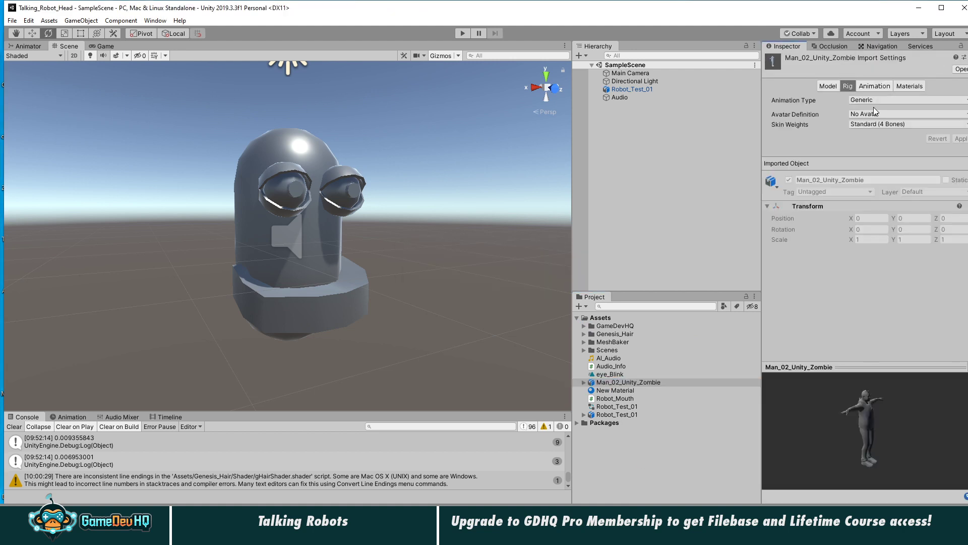
pyautogui.click(888, 99)
pyautogui.click(877, 145)
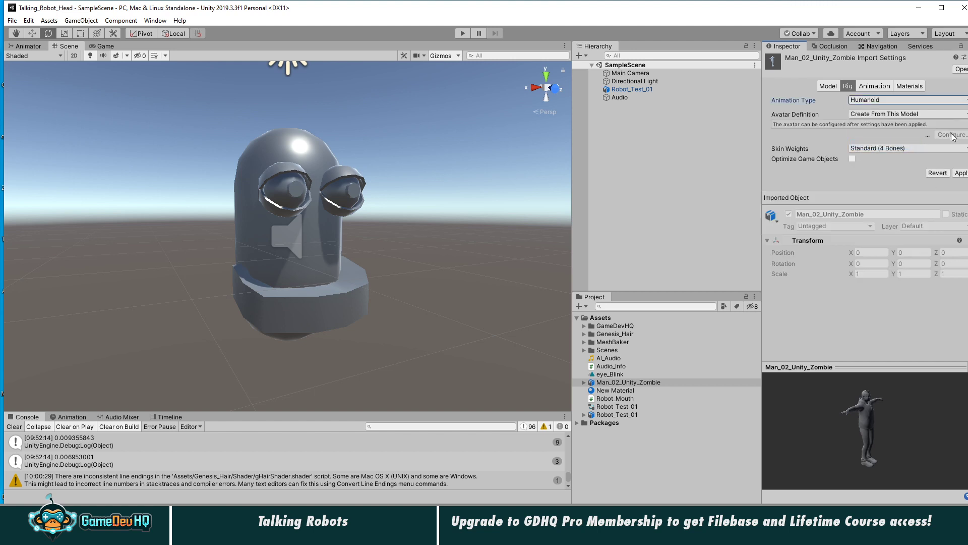
pyautogui.click(961, 173)
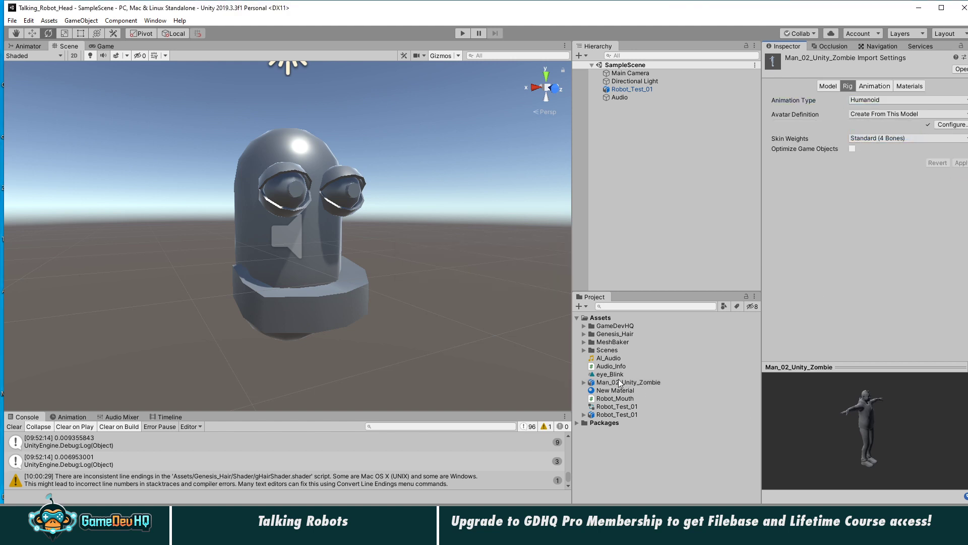
# Add Man_02_Unity_Zombie to SampleScene, expand its hierarchy and select the Head mesh.
pyautogui.moveTo(619, 384); pyautogui.dragTo(630, 132)
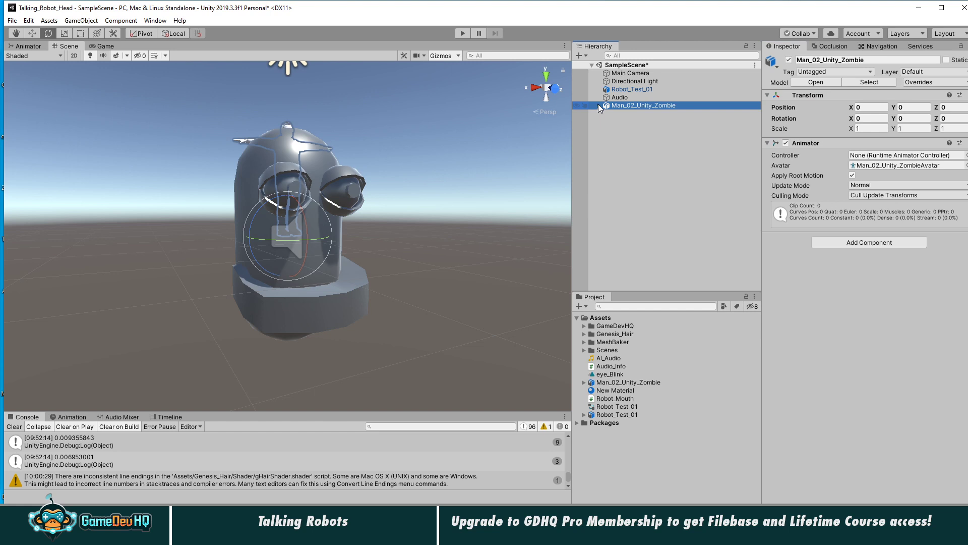
pyautogui.click(599, 105)
pyautogui.click(626, 114)
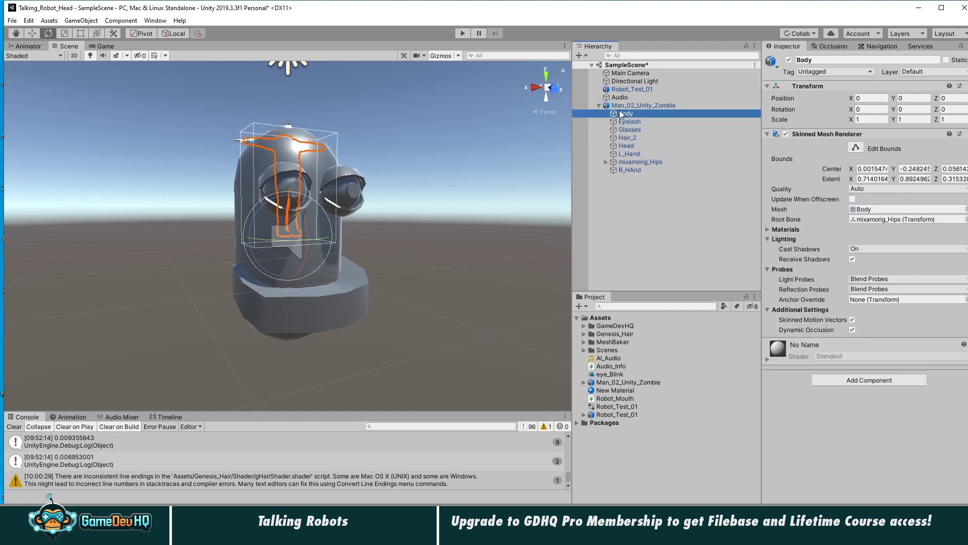
pyautogui.click(631, 146)
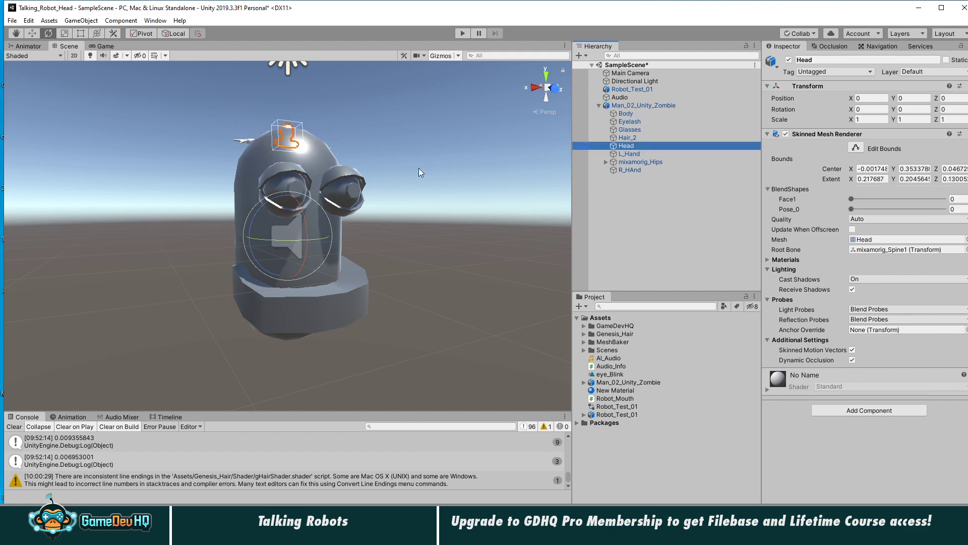
# Frame the character's head in the scene and deactivate the Robot_Test_01 object that covers it.
pyautogui.click(289, 132)
pyautogui.press('f')
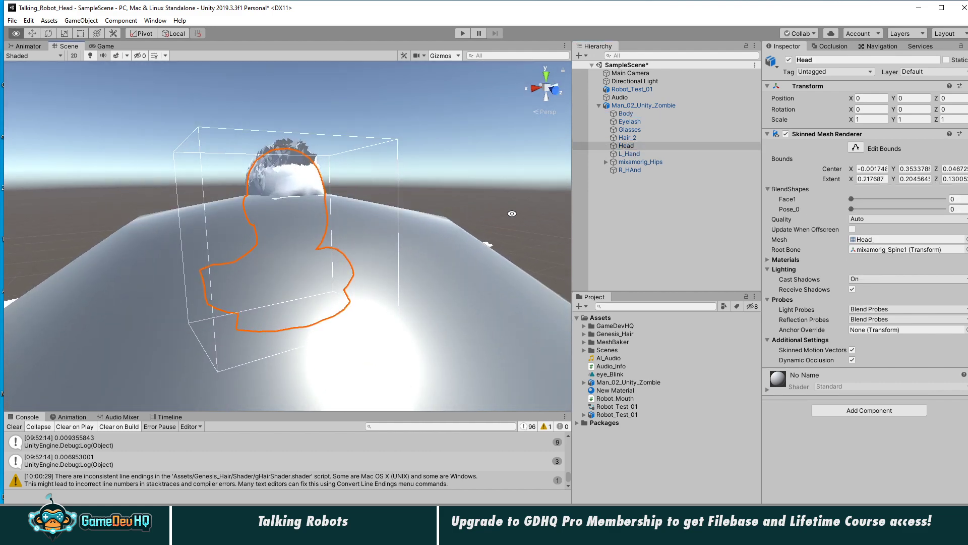
pyautogui.click(625, 89)
pyautogui.click(789, 59)
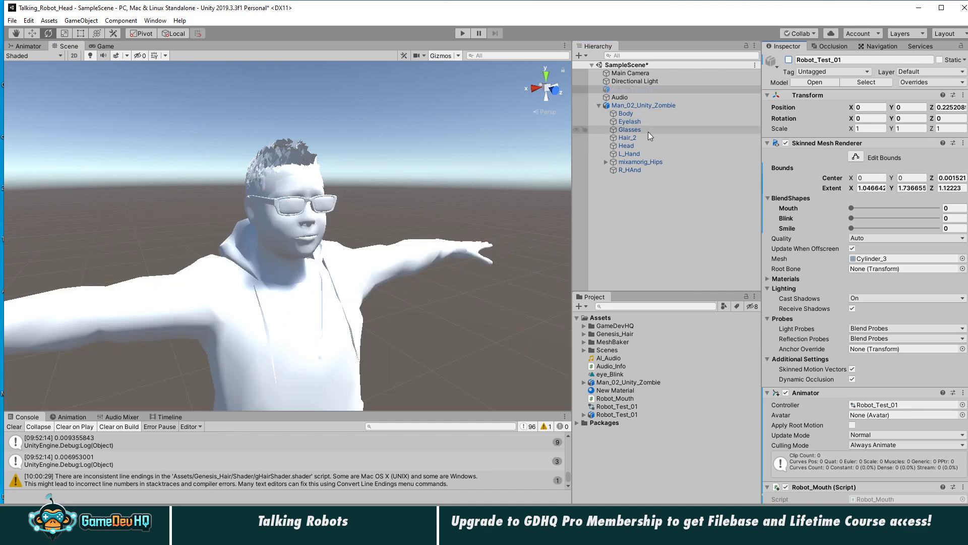
# Set the Head's blend shapes to 74 for Face1 and 79.4 for Pose_0, viewing the deformed face from different angles.
pyautogui.click(647, 163)
pyautogui.click(631, 146)
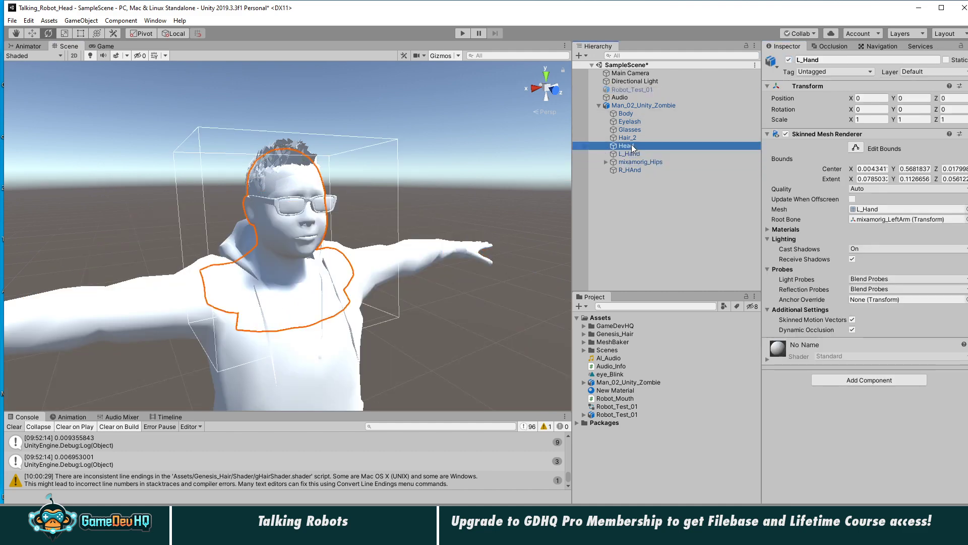
pyautogui.moveTo(852, 199); pyautogui.dragTo(925, 209)
pyautogui.keyDown('alt'); pyautogui.moveTo(378, 225); pyautogui.dragTo(243, 209); pyautogui.keyUp('alt')
pyautogui.moveTo(928, 198); pyautogui.dragTo(920, 200)
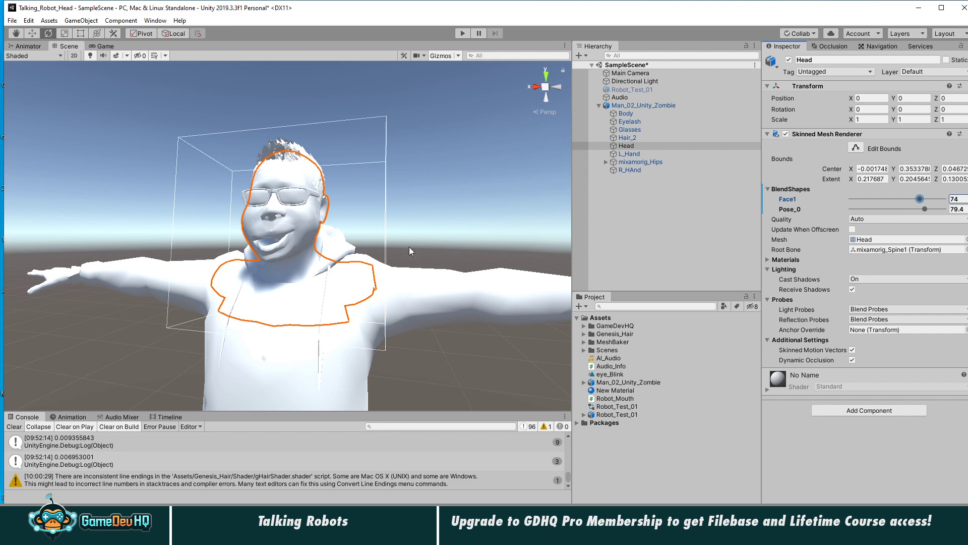
pyautogui.keyDown('alt'); pyautogui.moveTo(410, 246); pyautogui.dragTo(357, 288); pyautogui.keyUp('alt')
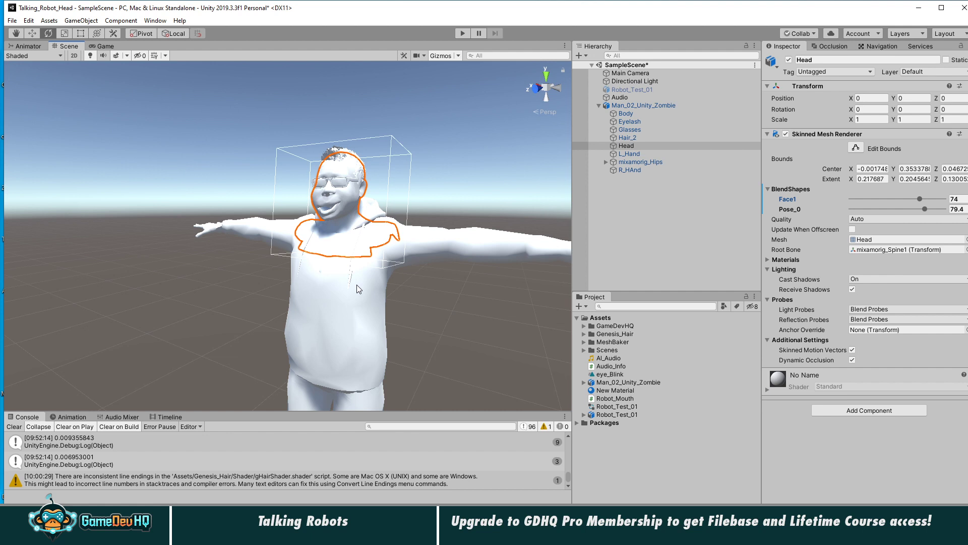
# Clear the console messages and shorten the Unity editor window from its lower edge.
pyautogui.click(14, 426)
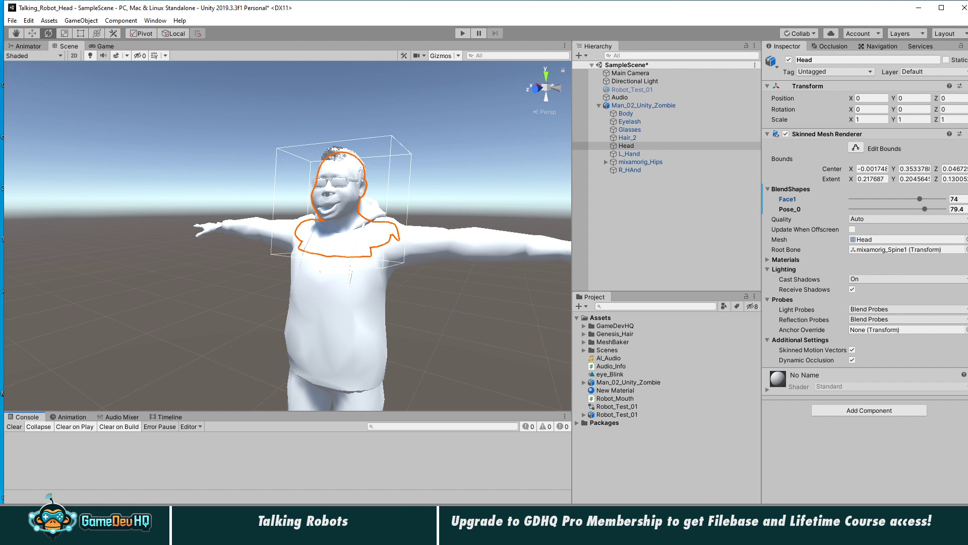
pyautogui.moveTo(417, 525); pyautogui.dragTo(417, 502)
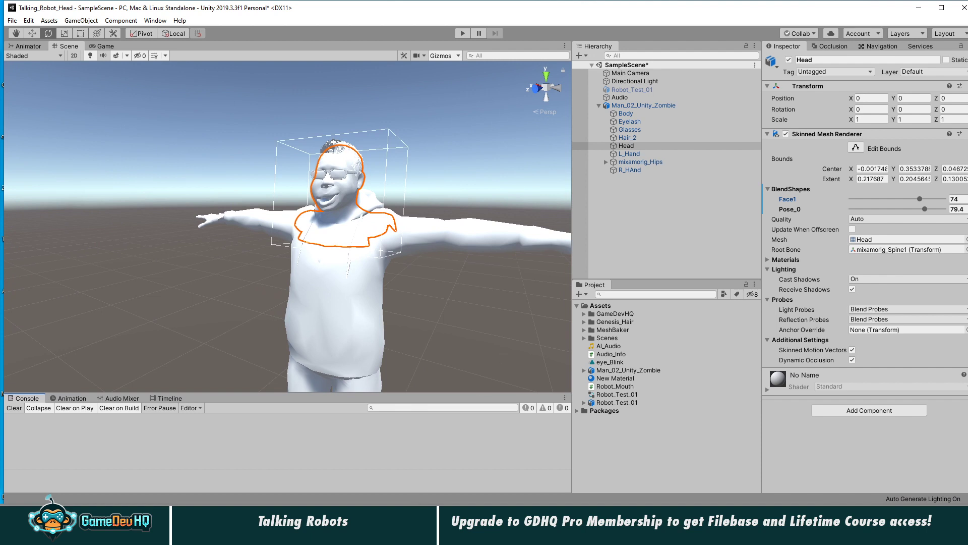
# Switch to Chrome and run a Google search for "unity audio get pitch".
pyautogui.click(149, 535)
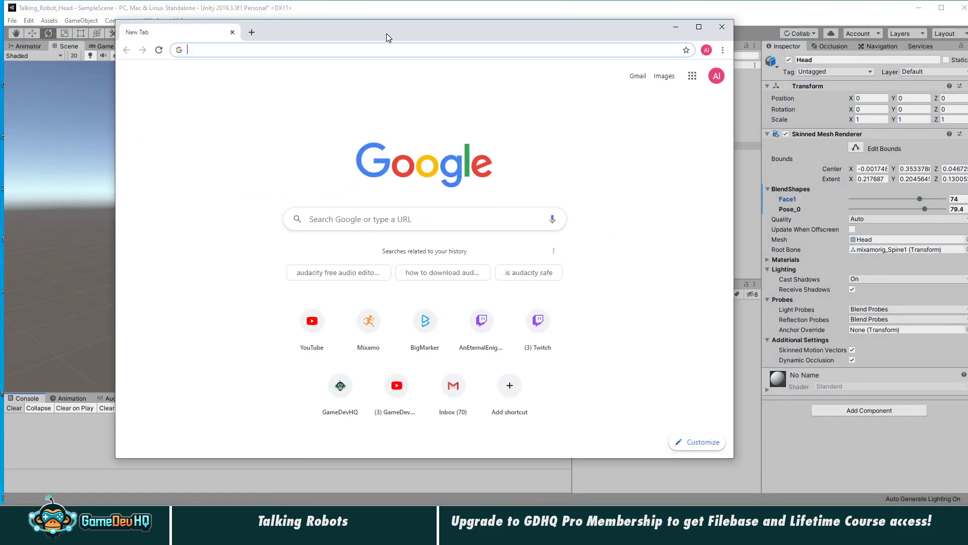
pyautogui.write('unity')
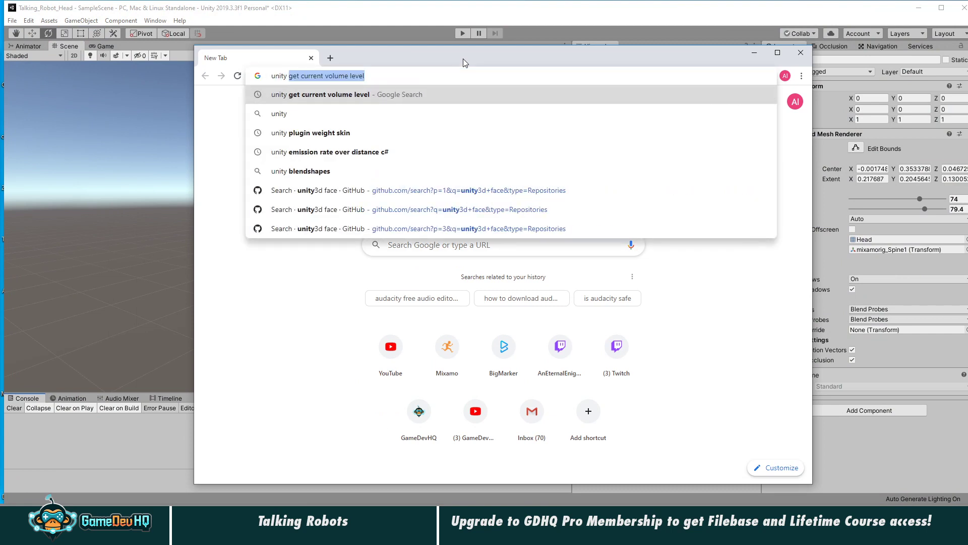
pyautogui.write(' audio get a')
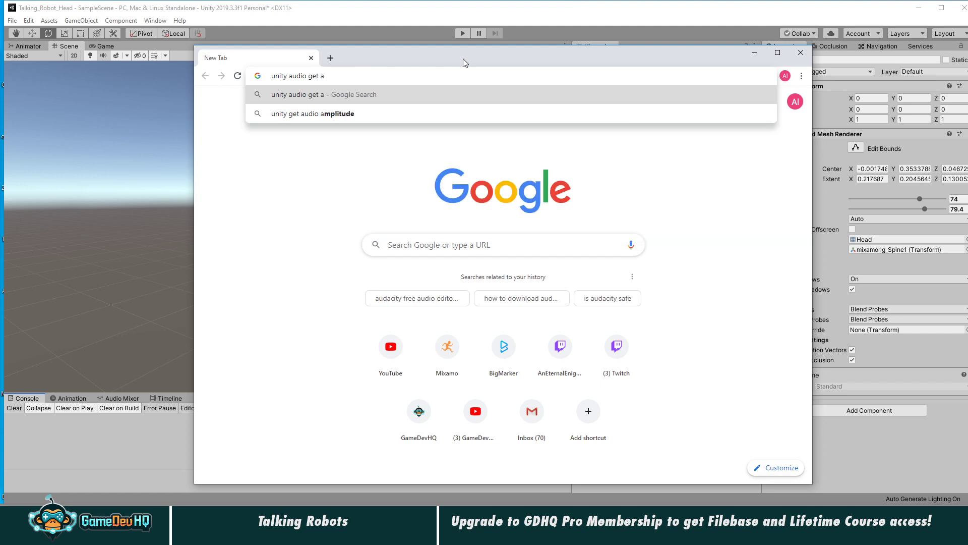
pyautogui.press('BackSpace')
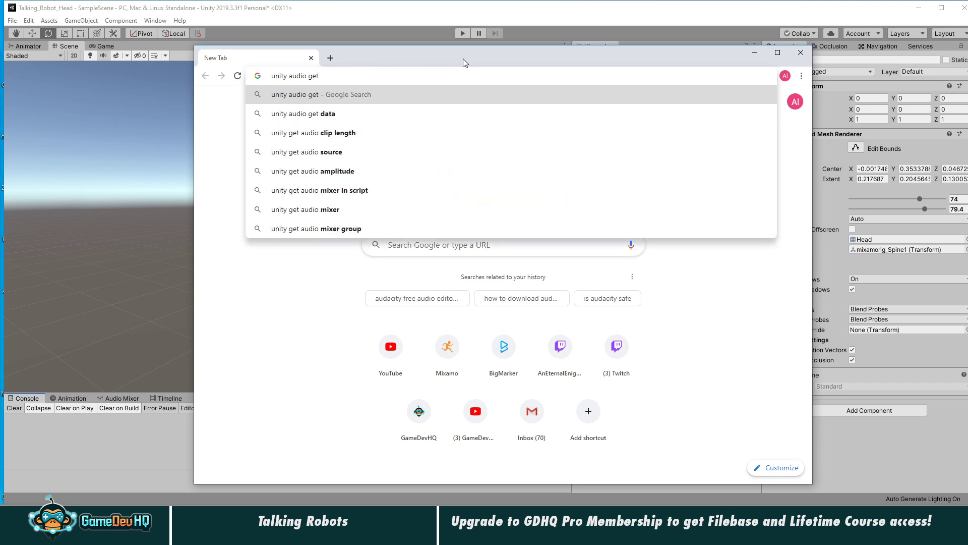
pyautogui.write('pitch')
pyautogui.press('Return')
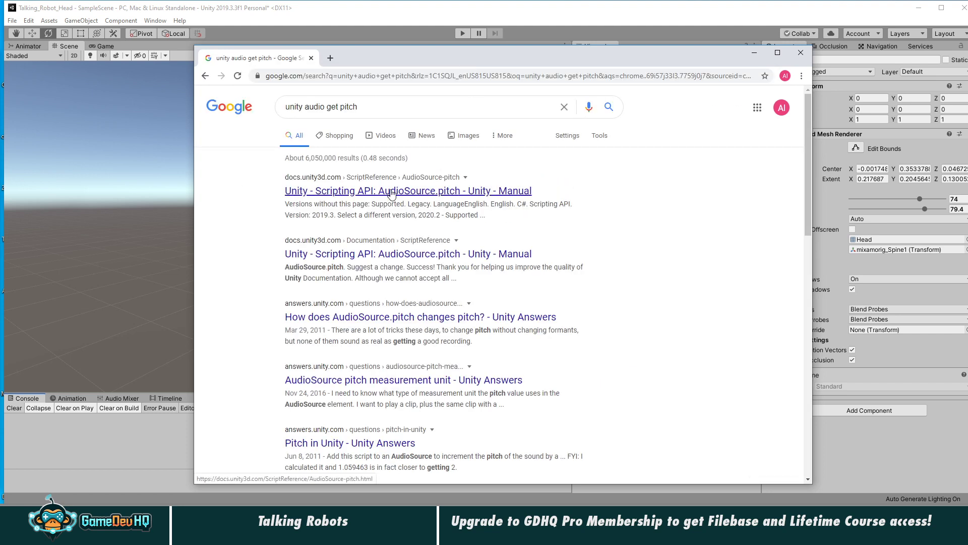
# Open the Unity Scripting API page for AudioSource.pitch and read through its description and example script.
pyautogui.click(392, 194)
pyautogui.moveTo(511, 56); pyautogui.dragTo(445, 42)
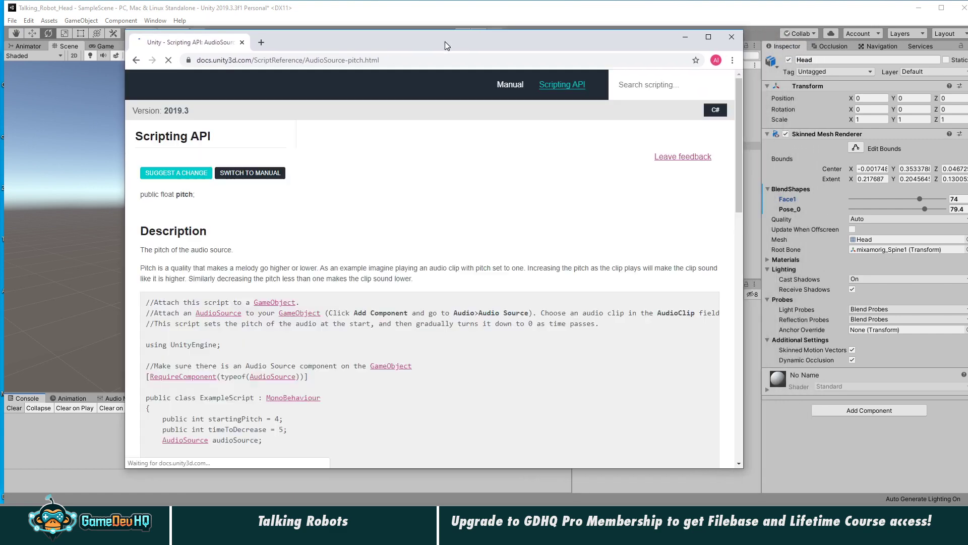
pyautogui.scroll(-10, 513, 389)
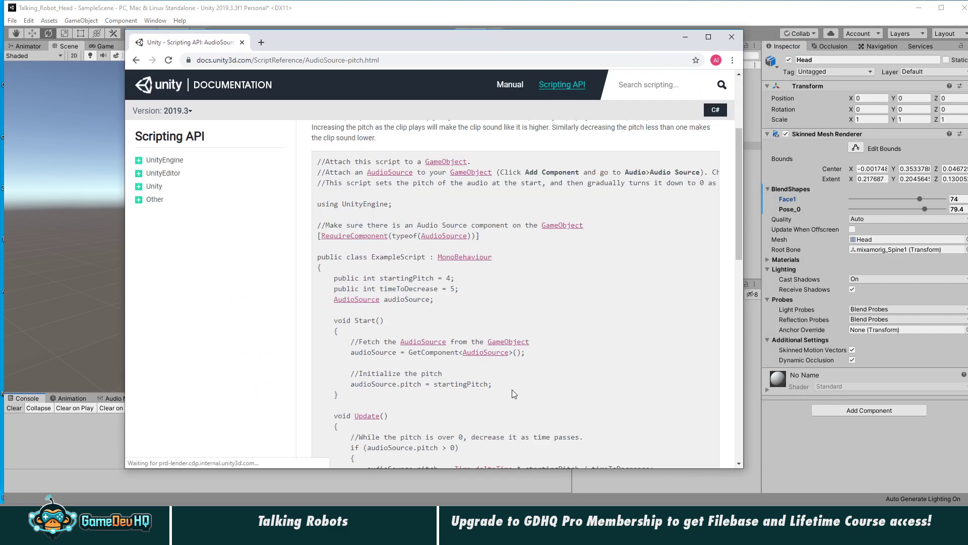
pyautogui.scroll(-5, 512, 390)
pyautogui.scroll(15, 512, 391)
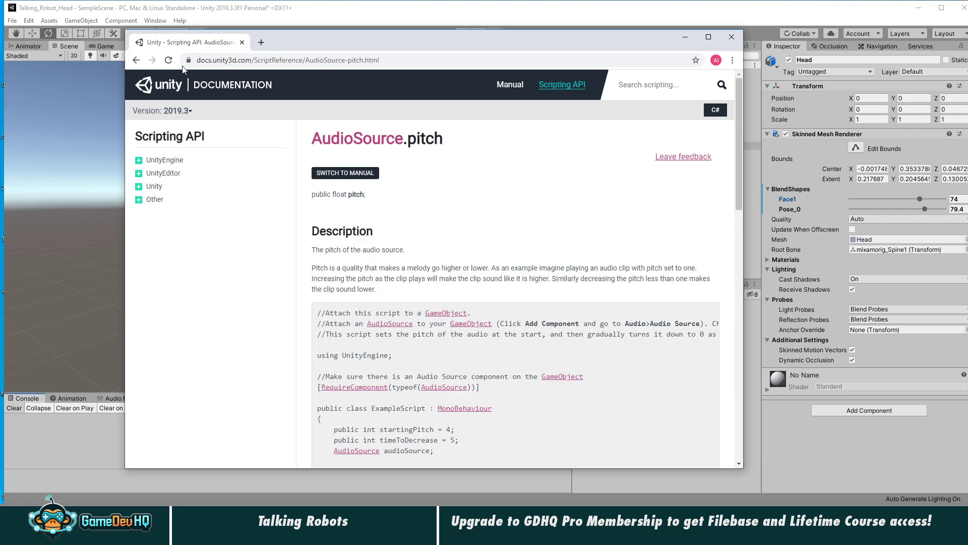
# Return to the search results and change the query to "unity audio get frequency".
pyautogui.click(135, 60)
pyautogui.doubleClick(280, 91)
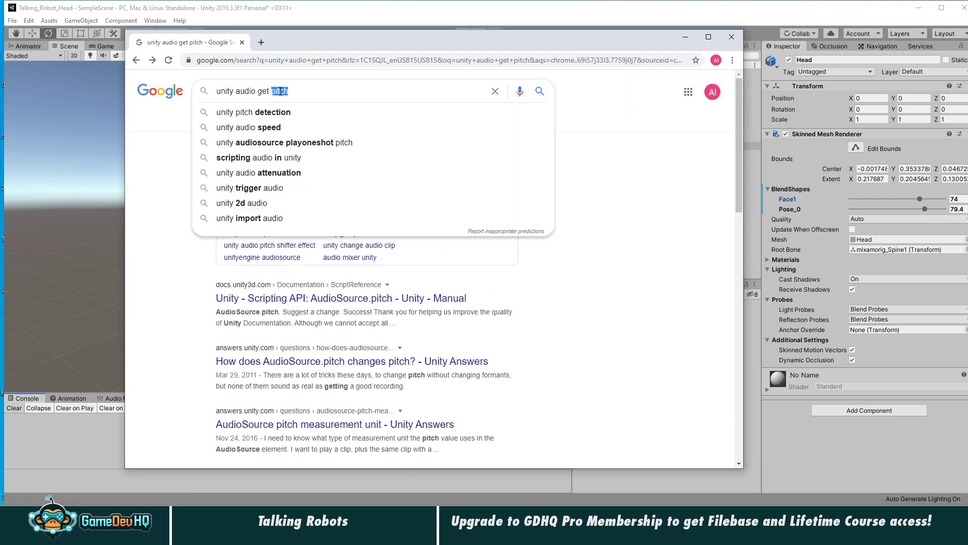
pyautogui.write('frequency')
pyautogui.press('Return')
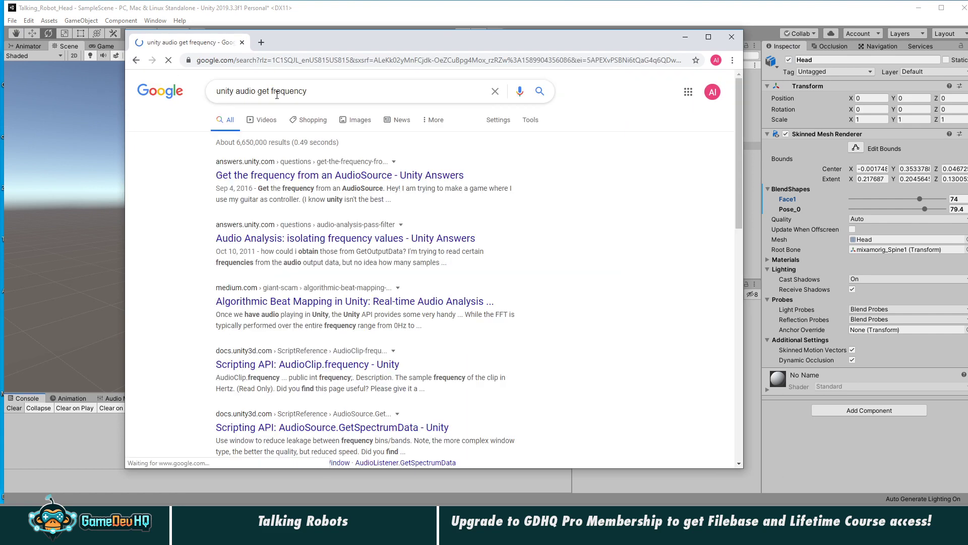
# Read the reply in the Unity Answers thread "Get the frequency from an AudioSource" and close the browser window.
pyautogui.click(342, 178)
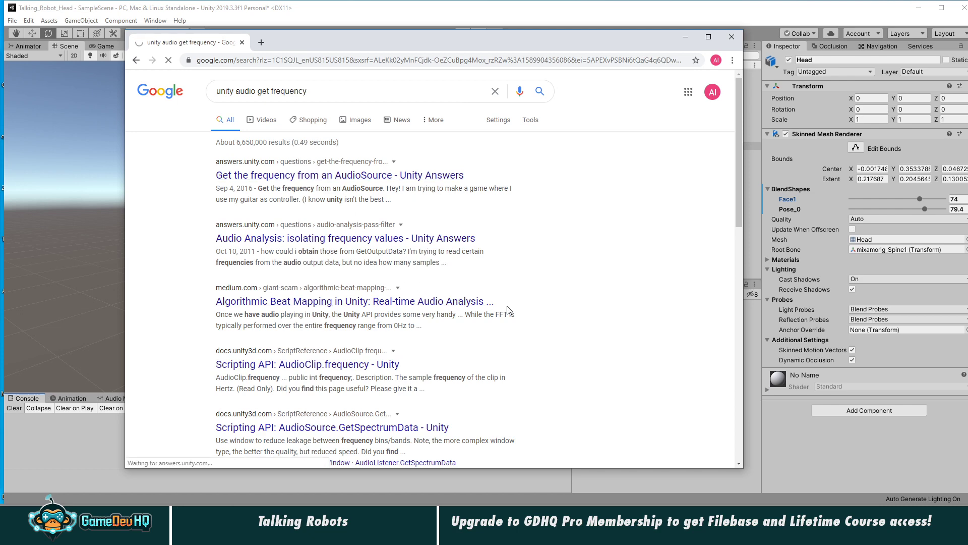
pyautogui.scroll(-4, 549, 378)
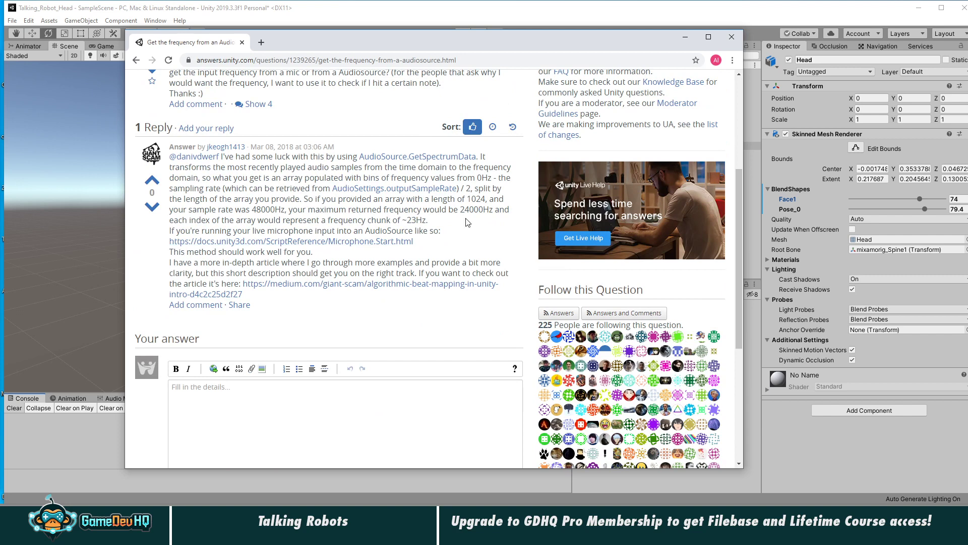
pyautogui.click(732, 37)
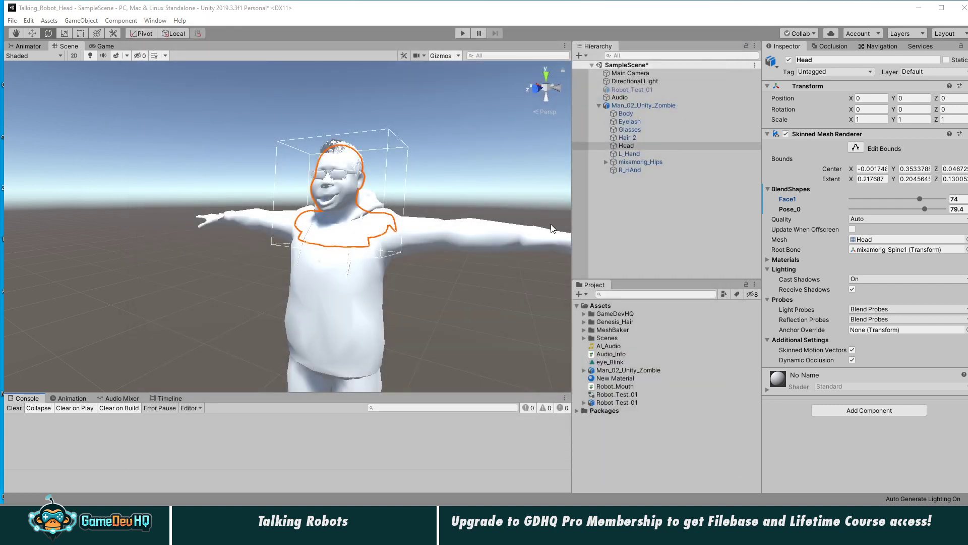
# Deselect the Head mesh in Unity, and search Google for "daz3d face capture" in a new Chrome window.
pyautogui.click(617, 210)
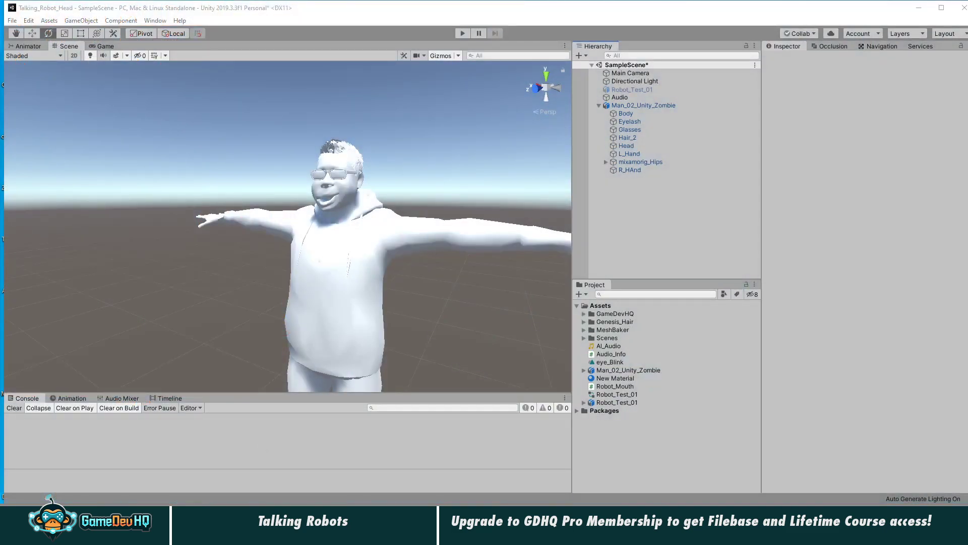
pyautogui.write('d')
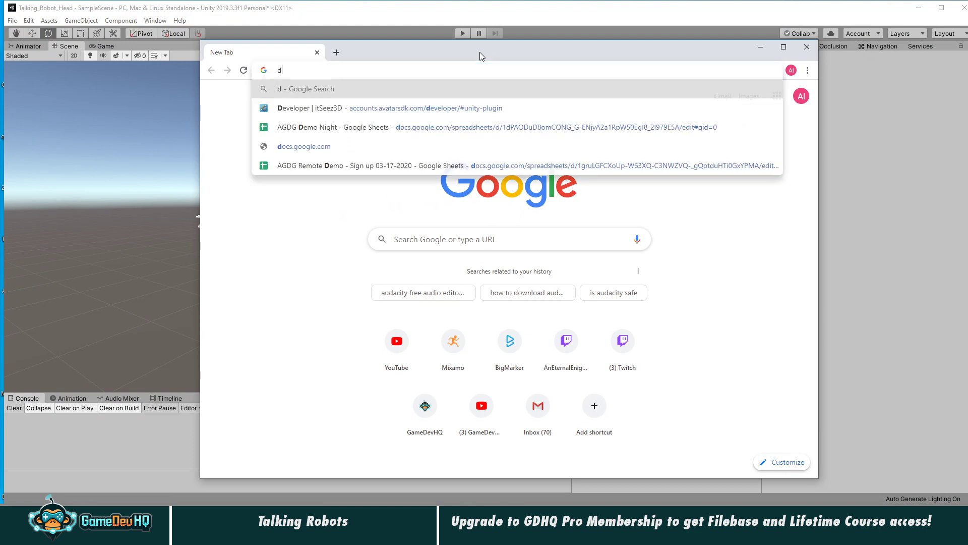
pyautogui.write('az3d ')
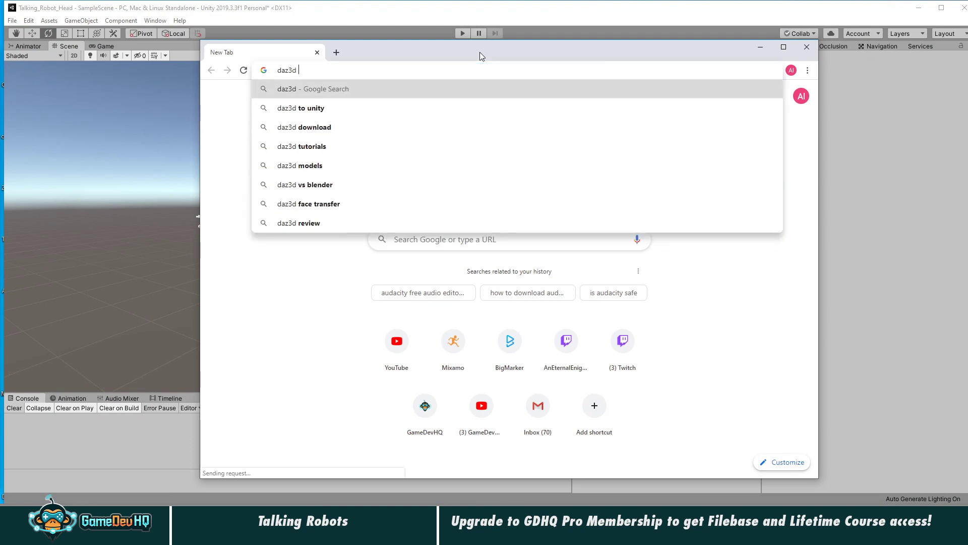
pyautogui.write('face')
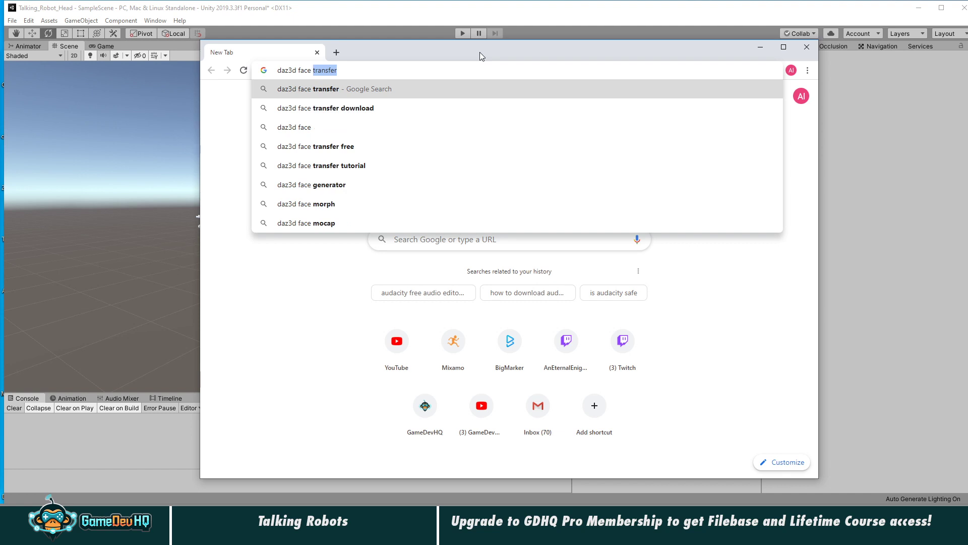
pyautogui.write(' capture')
pyautogui.press('Return')
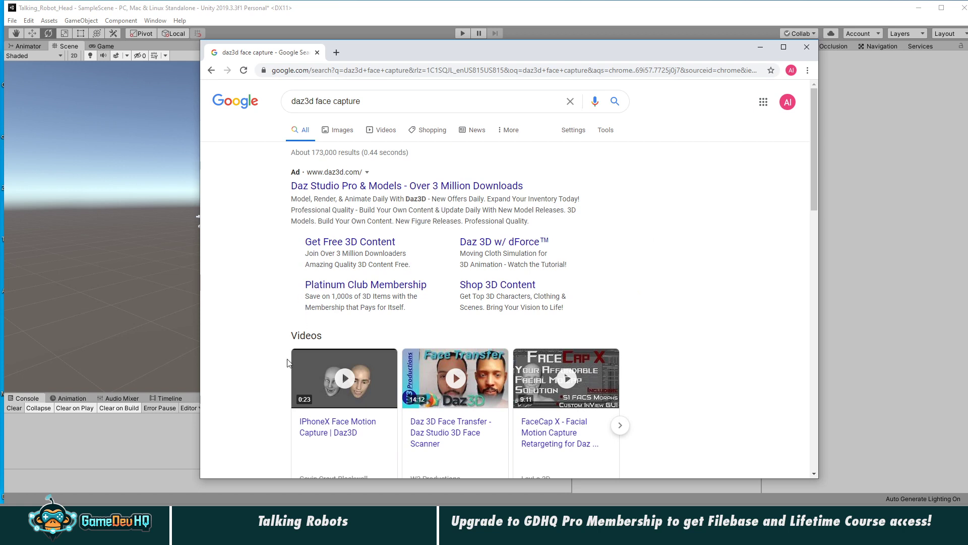
# Examine the video and forum results on Daz3D face capture, including the preview of the iPhoneX Face Motion Capture video.
pyautogui.scroll(-2, 246, 359)
pyautogui.moveTo(365, 316)
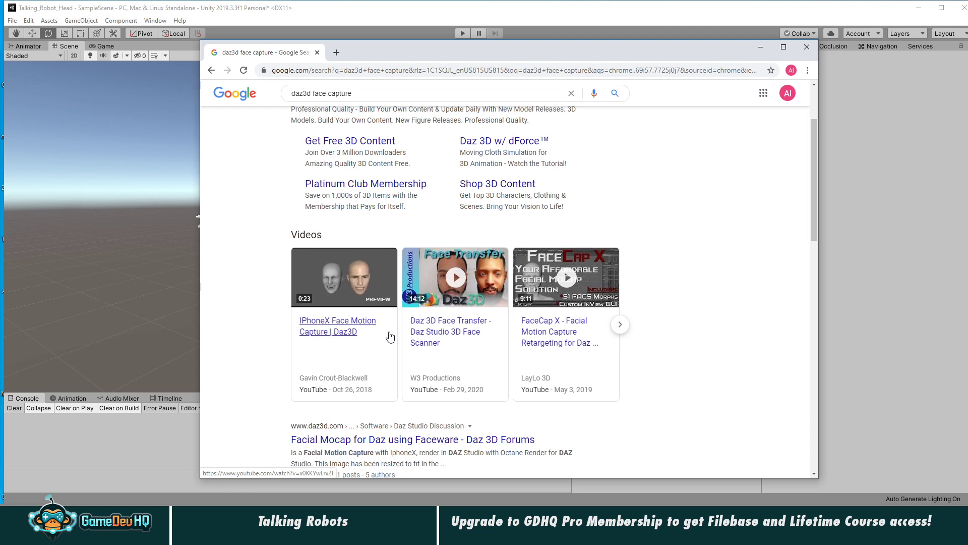
pyautogui.moveTo(328, 329)
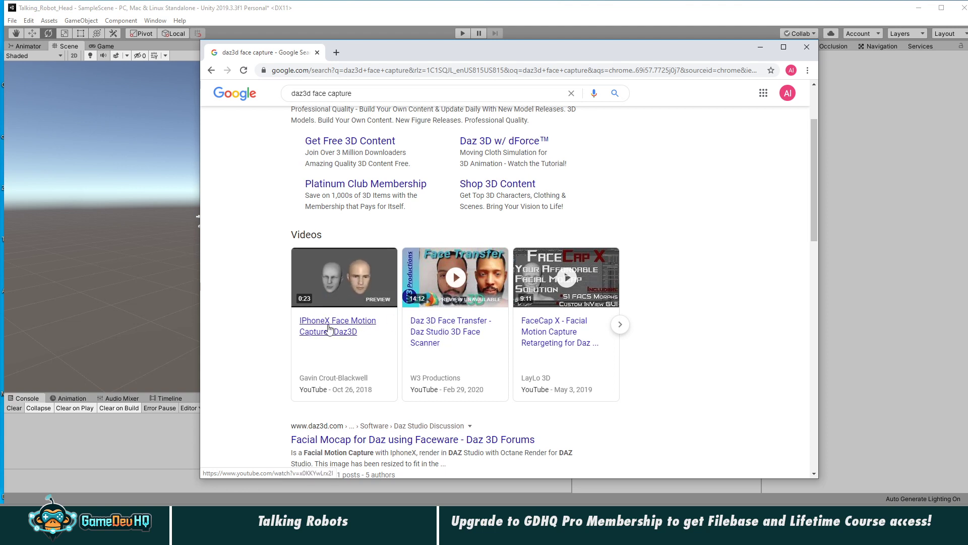
pyautogui.scroll(-4, 265, 363)
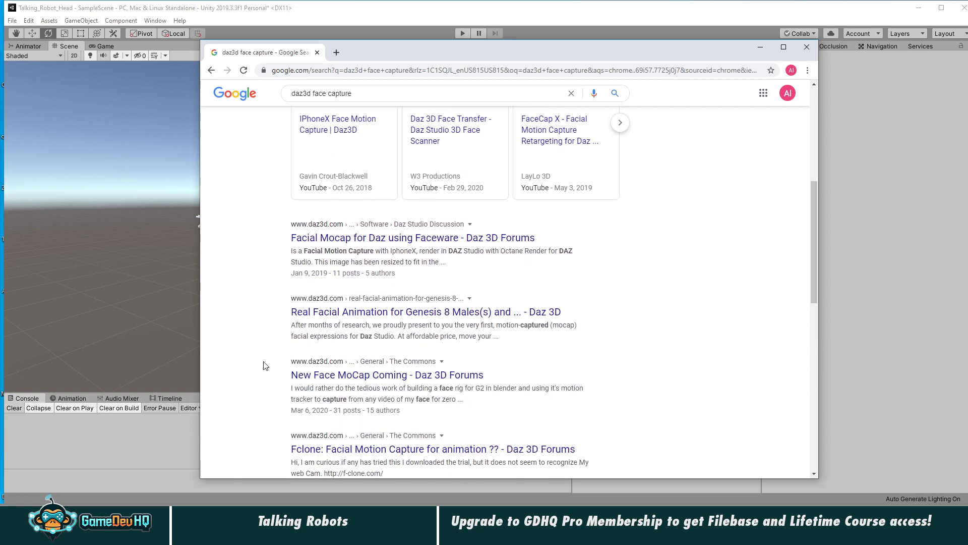
pyautogui.scroll(3, 265, 364)
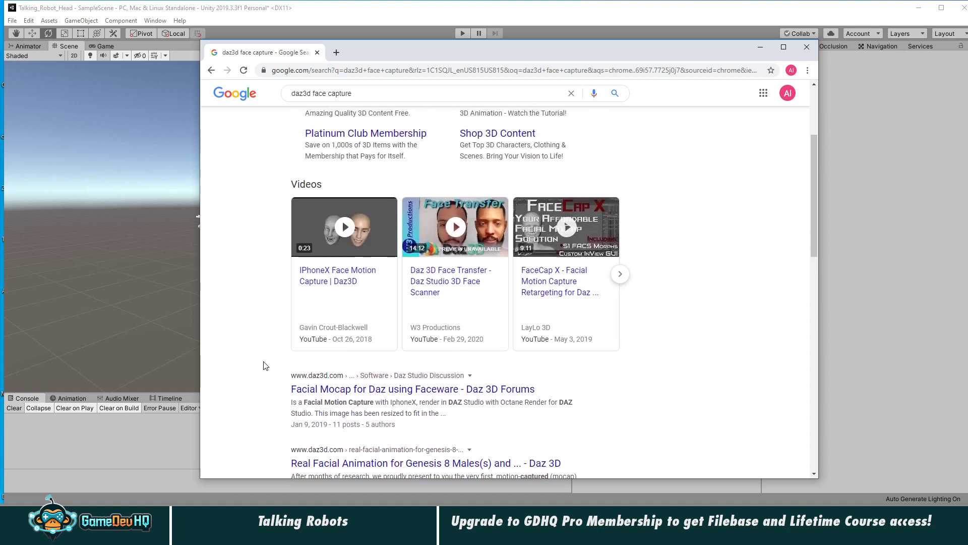
pyautogui.scroll(2, 266, 365)
pyautogui.scroll(1, 266, 366)
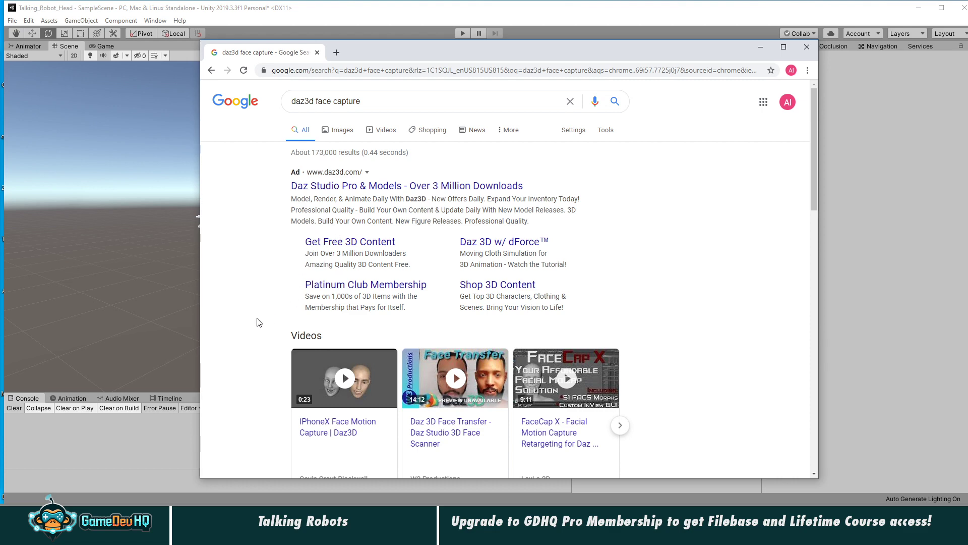
pyautogui.scroll(-3, 260, 322)
pyautogui.scroll(2, 259, 322)
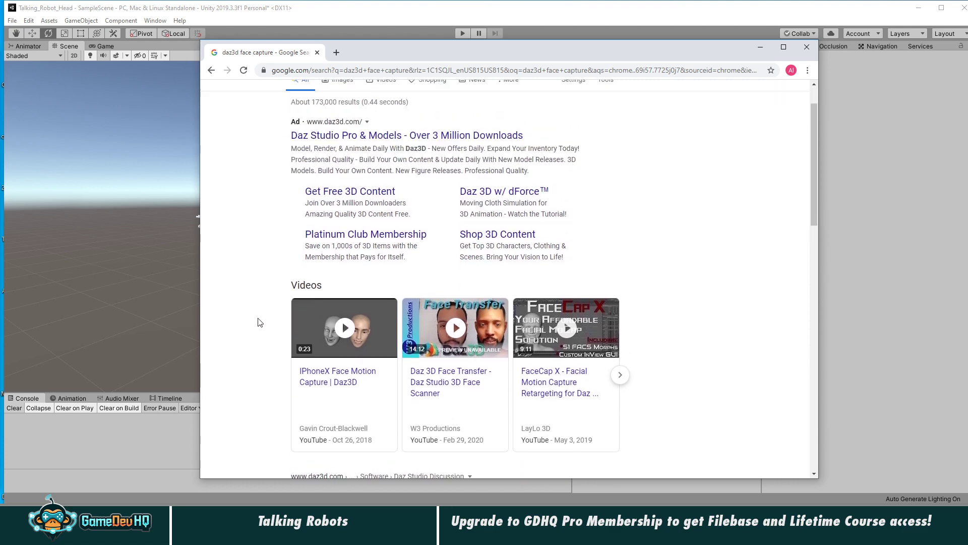
pyautogui.scroll(-7, 261, 322)
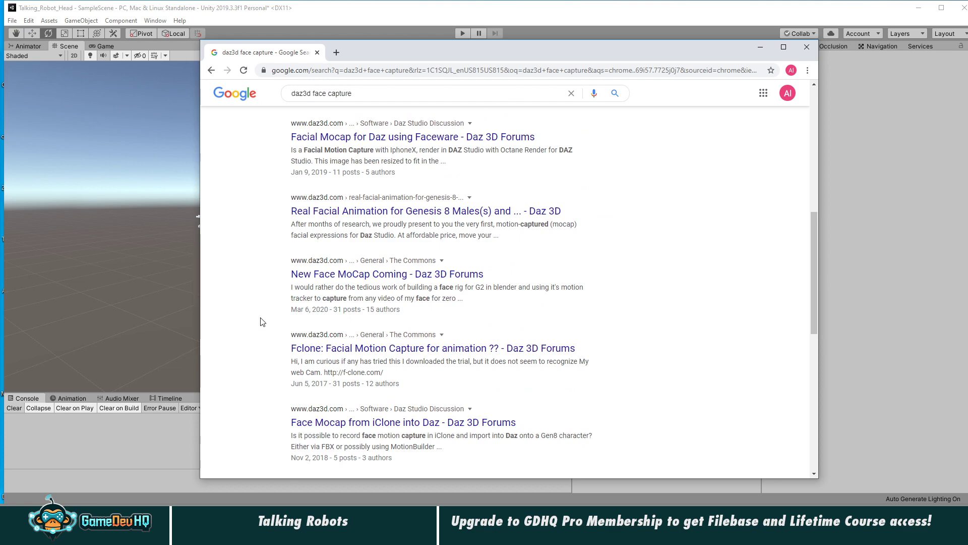
pyautogui.scroll(10, 271, 313)
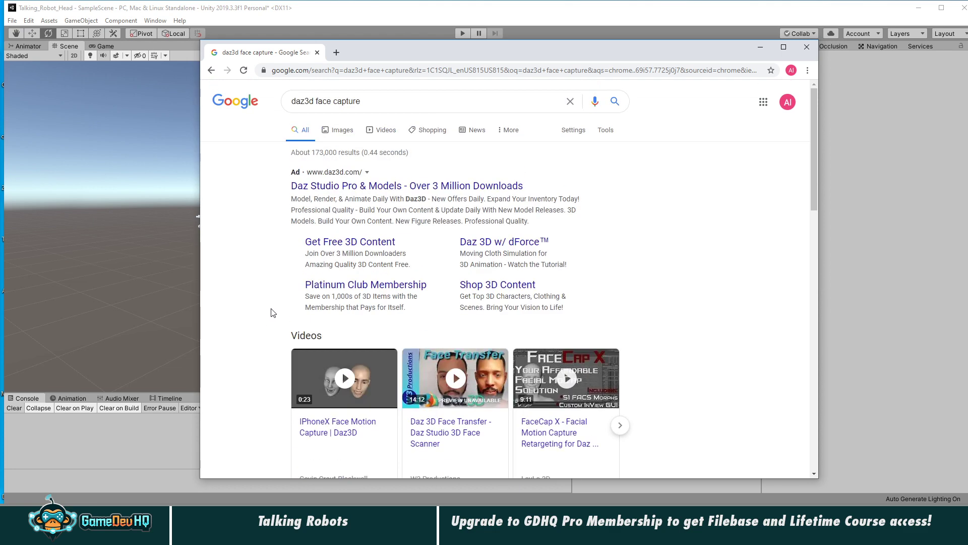
# Replace "daz3d" with "cc3" in the query and search for "cc3 face capture".
pyautogui.moveTo(313, 101); pyautogui.dragTo(266, 104)
pyautogui.write('cc3')
pyautogui.press('Return')
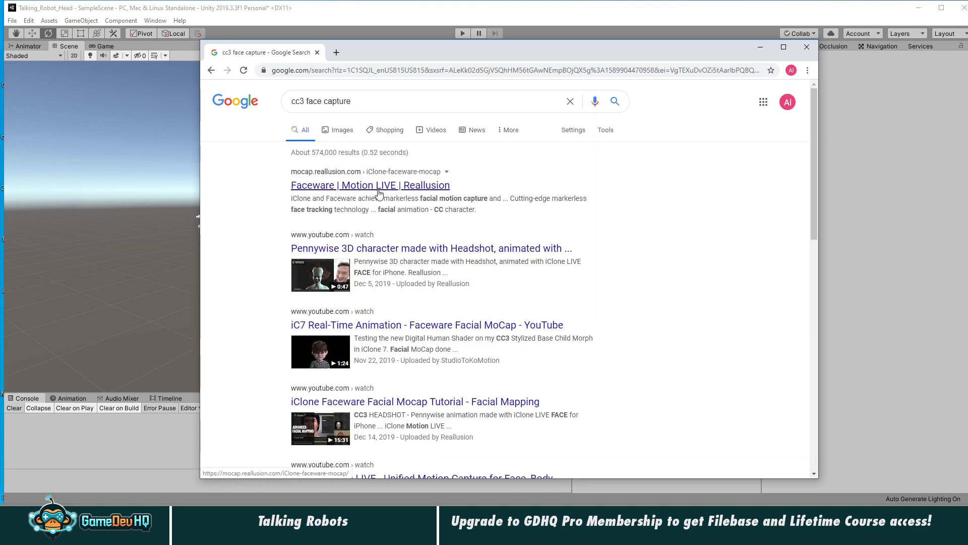
# Open Reallusion's Faceware Motion LIVE page and look through it as far as the Tracking Data Inspector section.
pyautogui.click(372, 191)
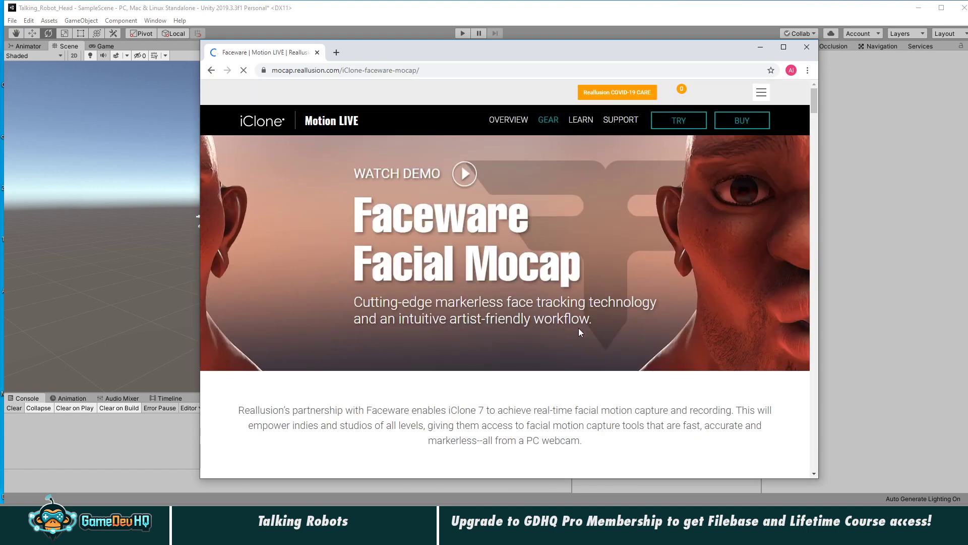
pyautogui.scroll(-10, 580, 330)
pyautogui.scroll(-10, 582, 334)
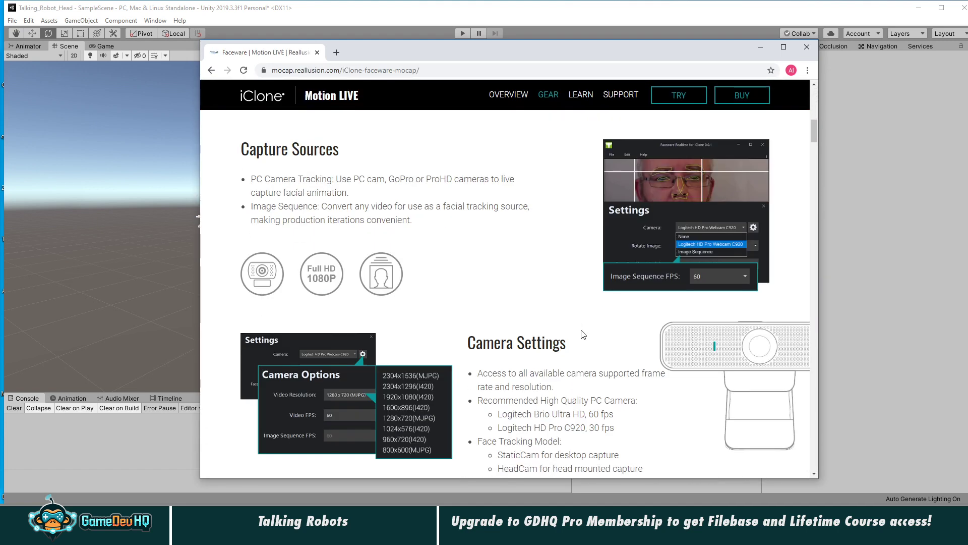
pyautogui.scroll(-5, 581, 330)
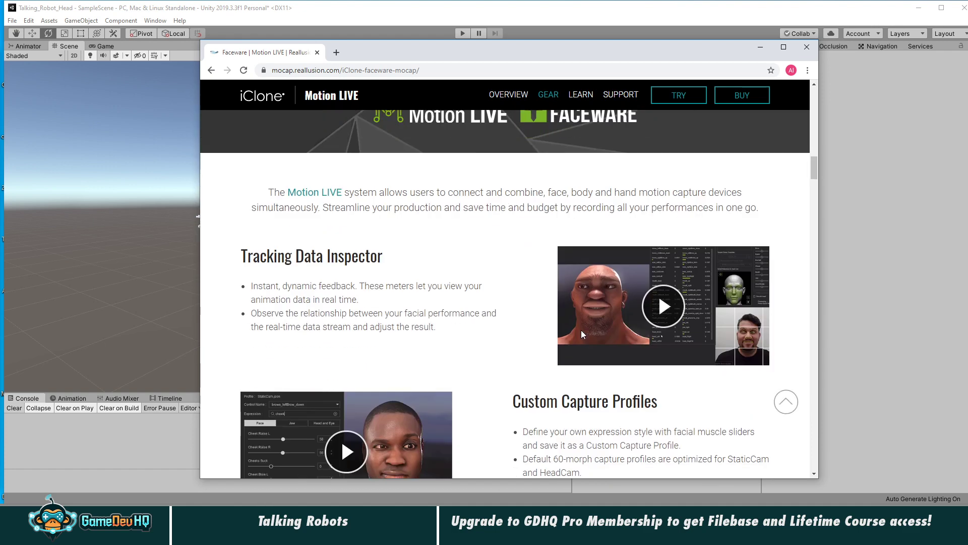
# Play the Tracking Data Inspector demo video and close its overlay after viewing.
pyautogui.click(661, 258)
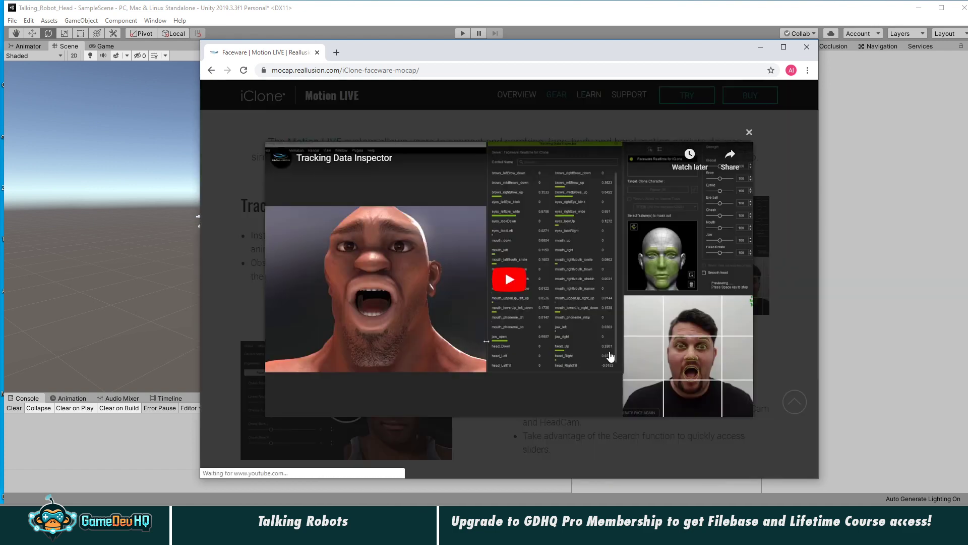
pyautogui.click(510, 281)
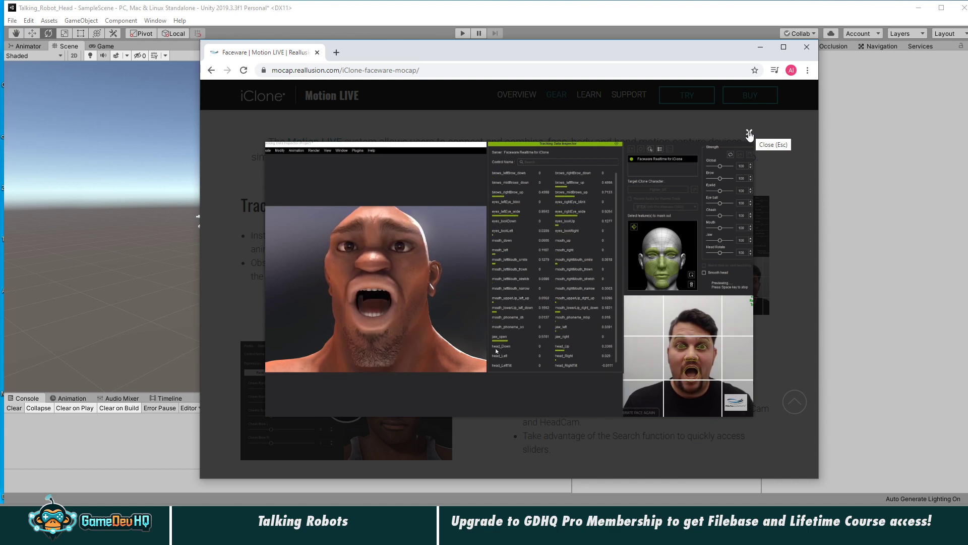
pyautogui.click(750, 134)
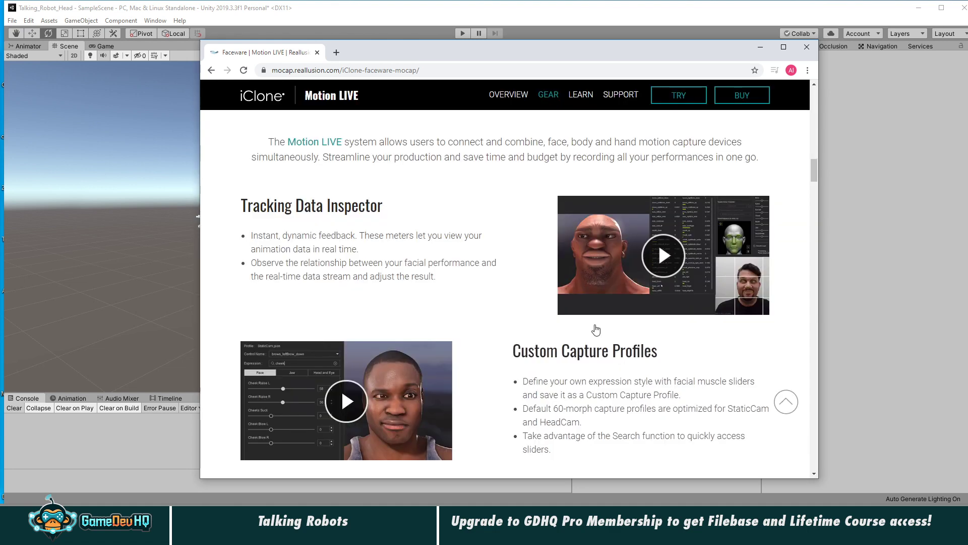
# Review the sections on audio lipsync viseme blending and face key timeline editing further down the Faceware page.
pyautogui.scroll(-15, 496, 378)
pyautogui.scroll(-10, 499, 374)
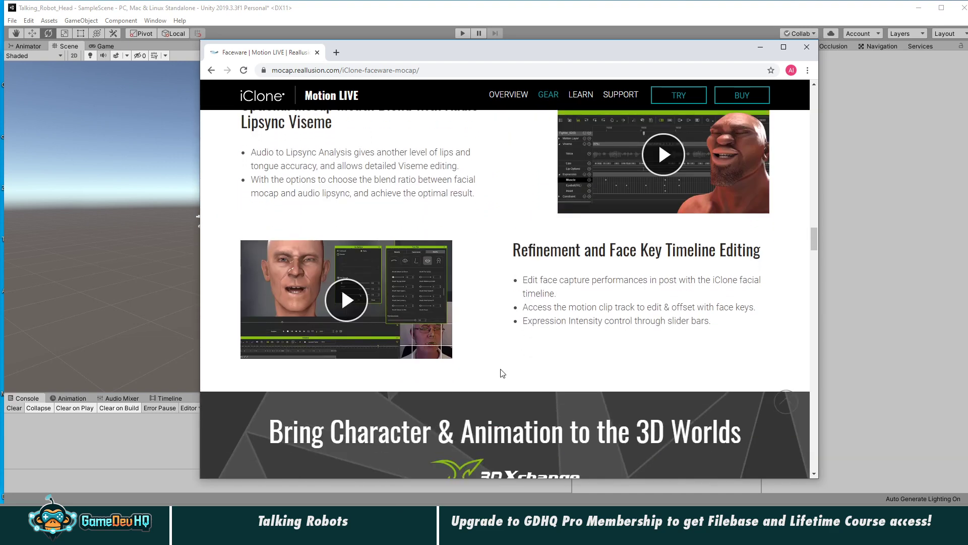
pyautogui.scroll(-1, 502, 304)
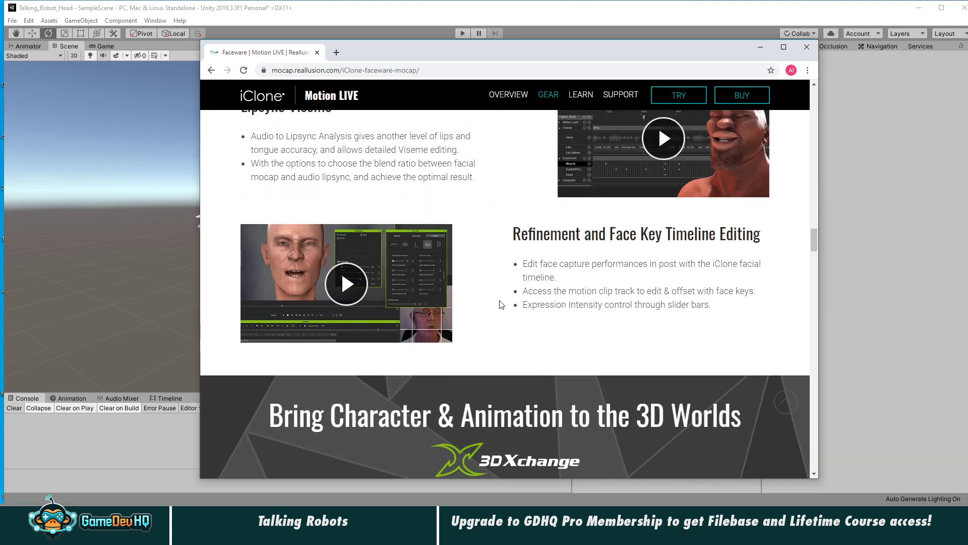
# Look through the Faceware page from the 3DXchange export section to the Recommended Hardware and Trial Installation Guide sections.
pyautogui.scroll(-5, 505, 305)
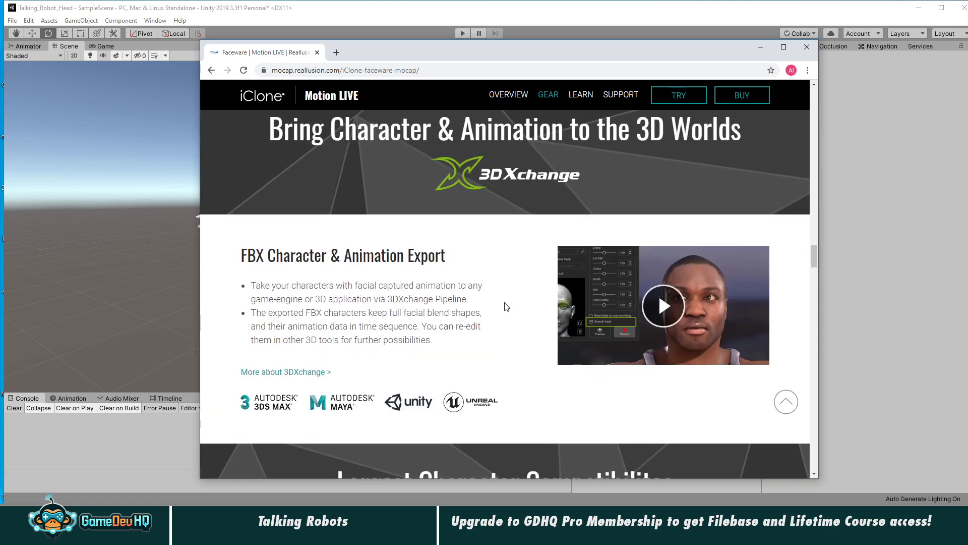
pyautogui.scroll(-10, 506, 306)
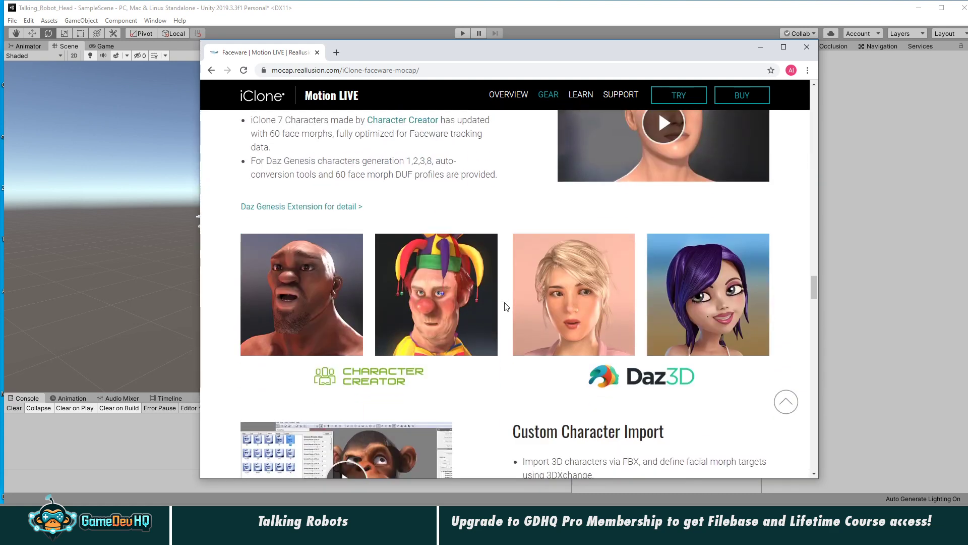
pyautogui.scroll(-9, 506, 306)
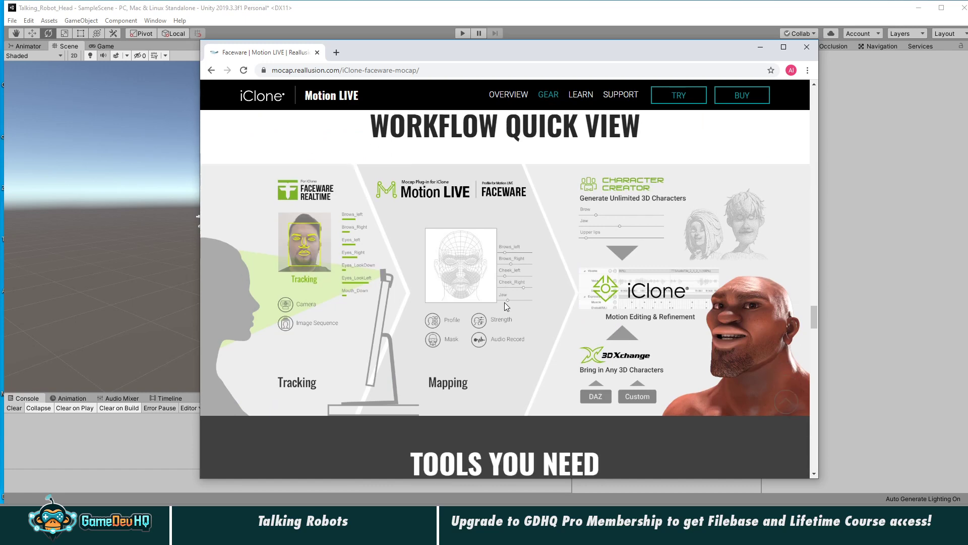
pyautogui.scroll(-6, 506, 307)
pyautogui.scroll(-10, 506, 306)
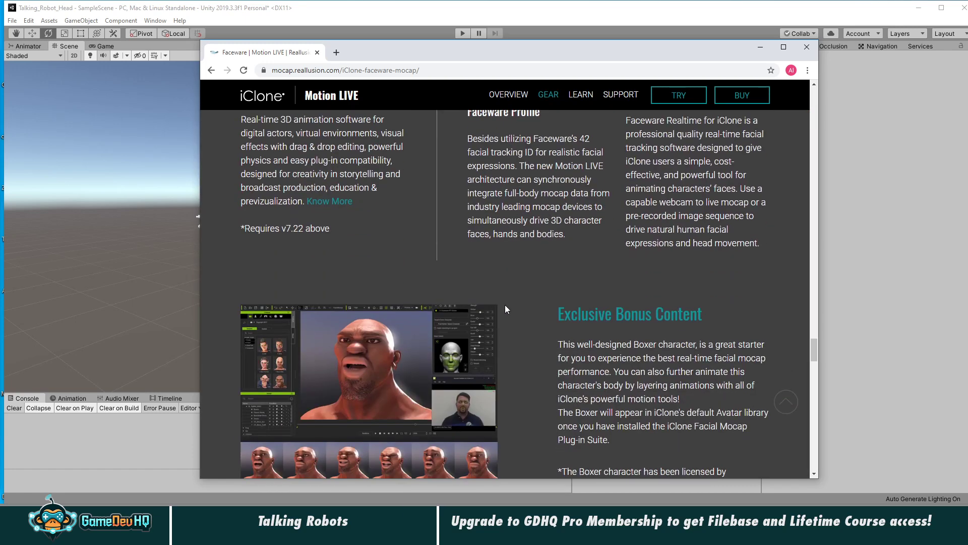
pyautogui.scroll(4, 504, 305)
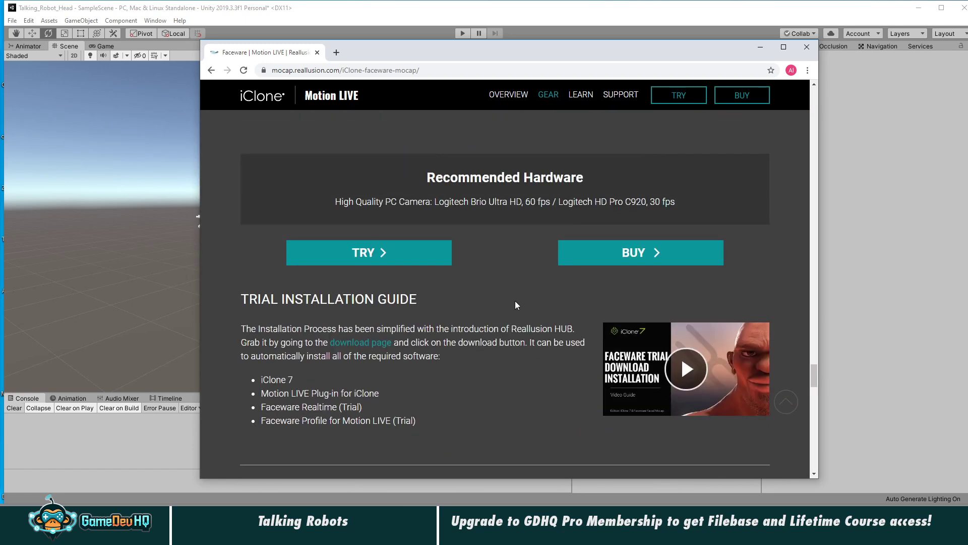
# Open the Motion LIVE purchase page and examine the prices of the required software and mocap gear profiles.
pyautogui.click(585, 251)
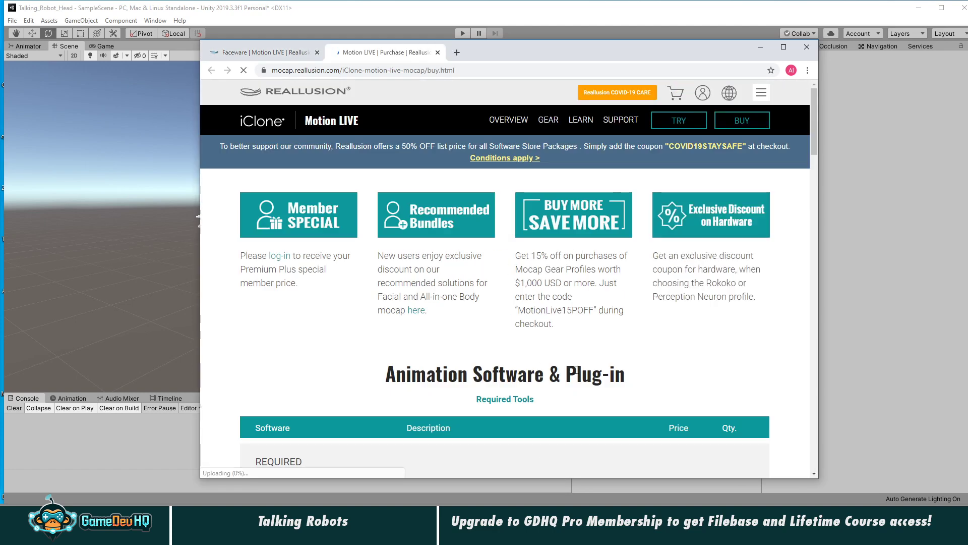
pyautogui.scroll(-4, 581, 369)
pyautogui.scroll(-2, 583, 373)
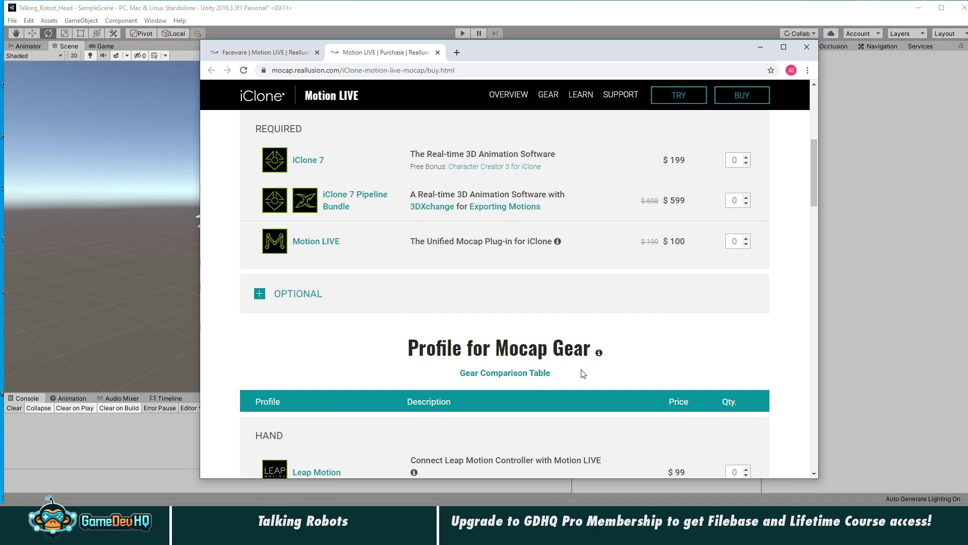
pyautogui.scroll(-6, 583, 374)
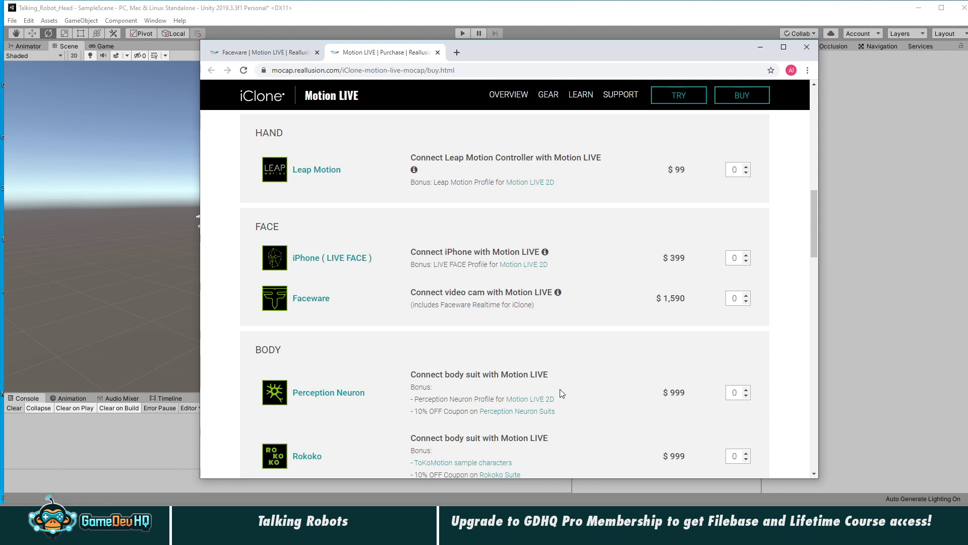
pyautogui.scroll(-2, 560, 390)
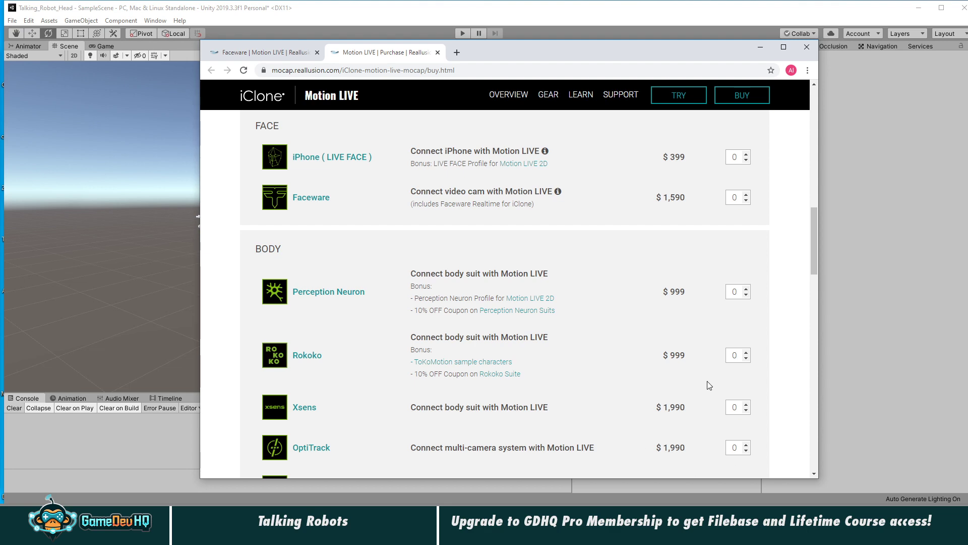
pyautogui.scroll(-5, 623, 380)
pyautogui.scroll(6, 623, 380)
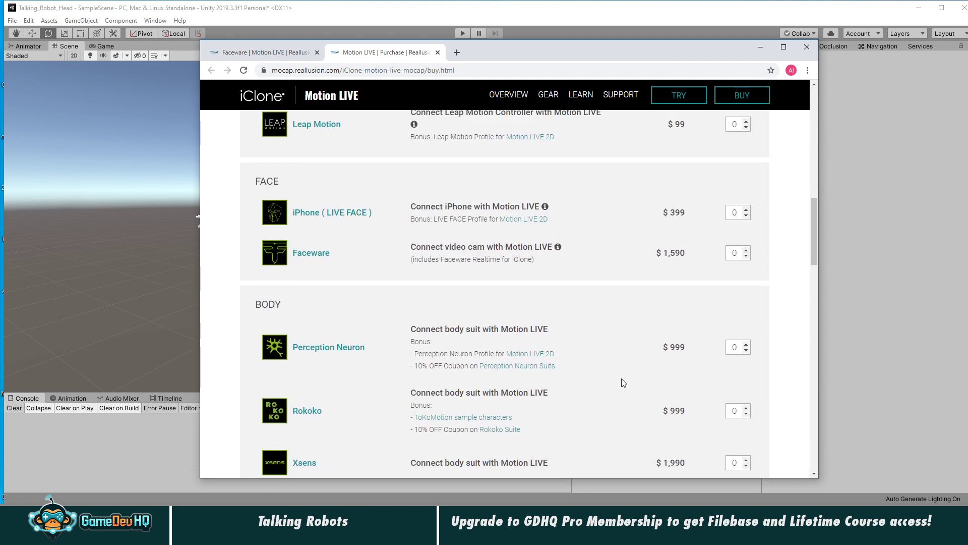
# Compare the hand, face and body mocap gear profiles, closing the purchase page and the newsletter sign-up after viewing.
pyautogui.scroll(10, 624, 383)
pyautogui.scroll(-6, 624, 383)
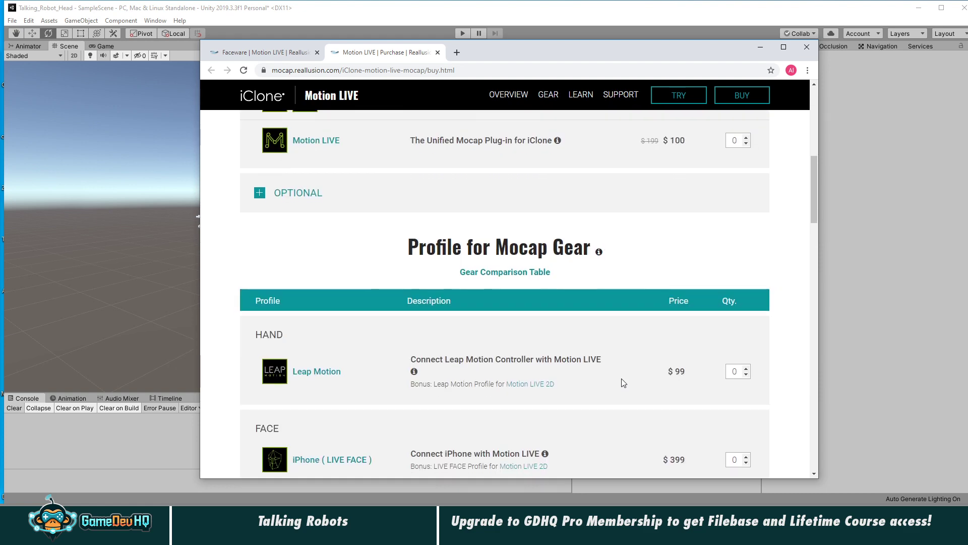
pyautogui.scroll(-5, 624, 383)
pyautogui.scroll(-2, 624, 383)
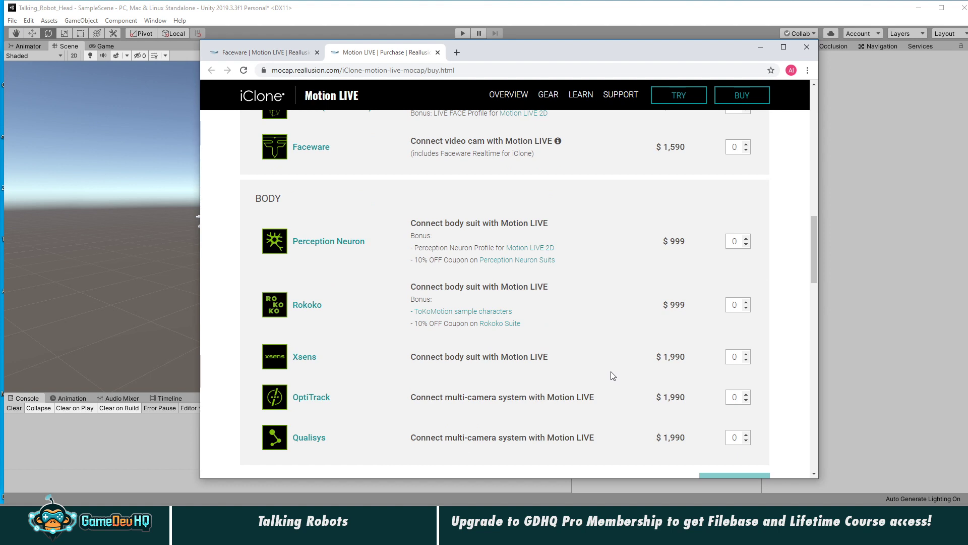
pyautogui.scroll(-2, 613, 375)
pyautogui.scroll(3, 613, 376)
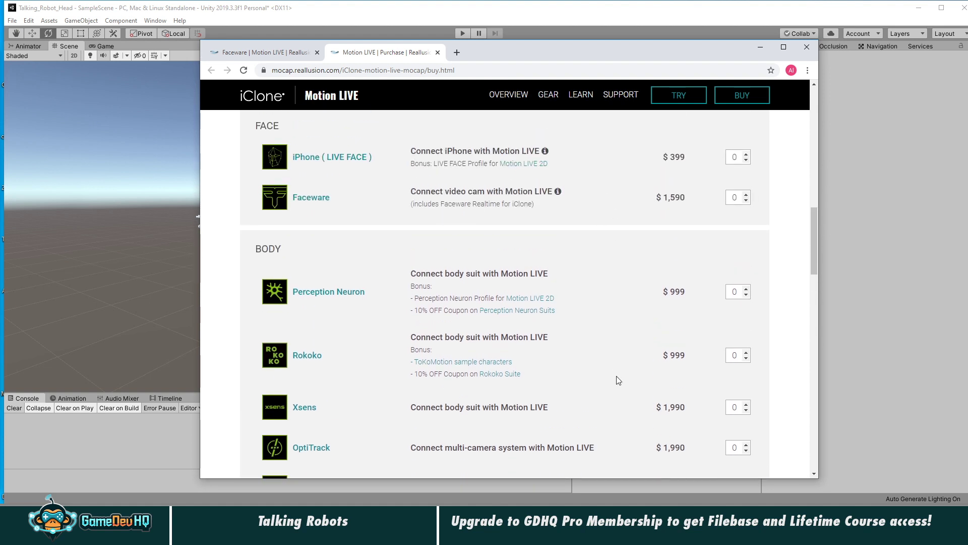
pyautogui.scroll(-3, 623, 382)
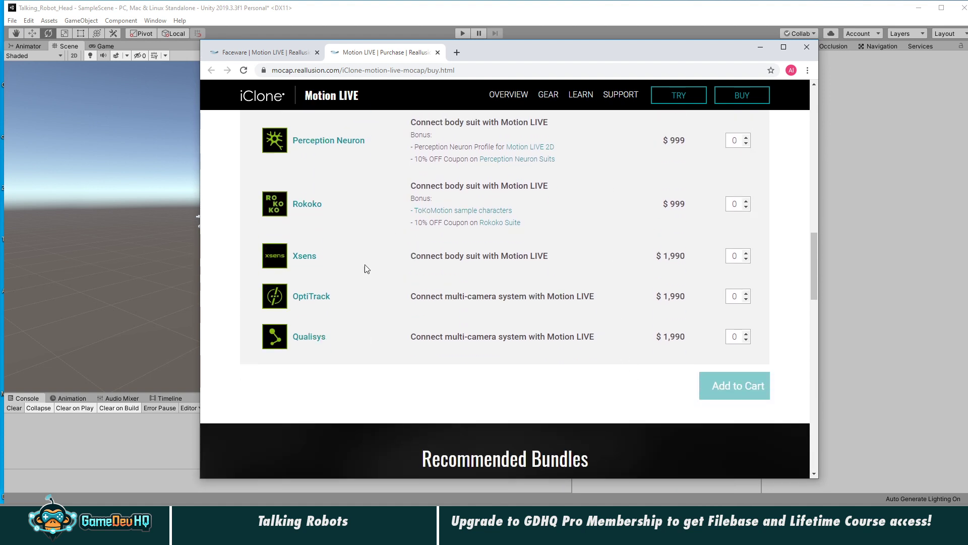
pyautogui.scroll(2, 422, 357)
pyautogui.scroll(4, 446, 302)
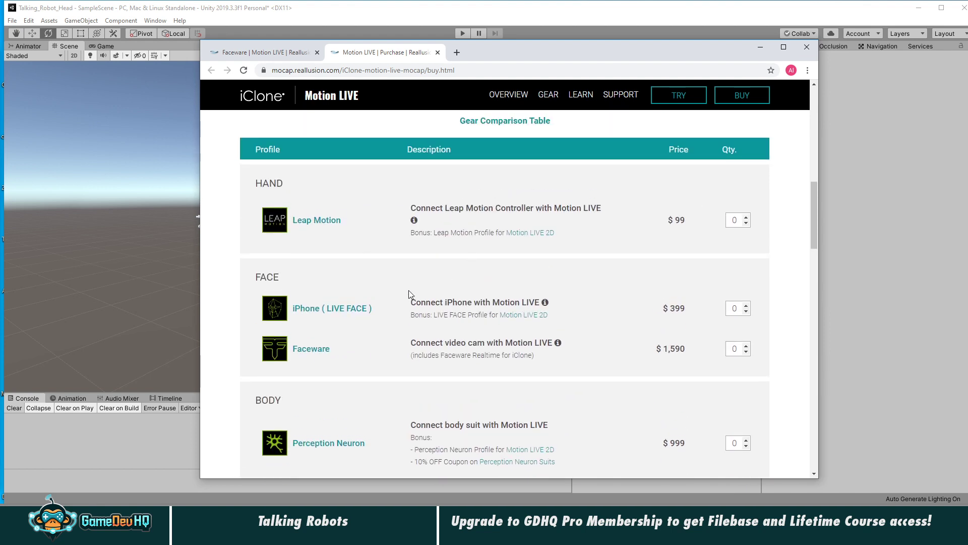
pyautogui.scroll(1, 457, 368)
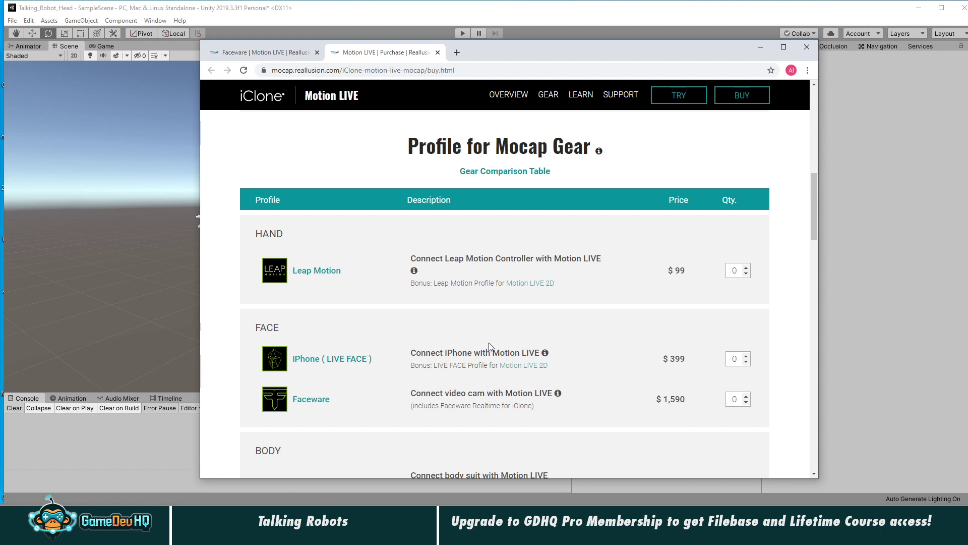
pyautogui.click(437, 52)
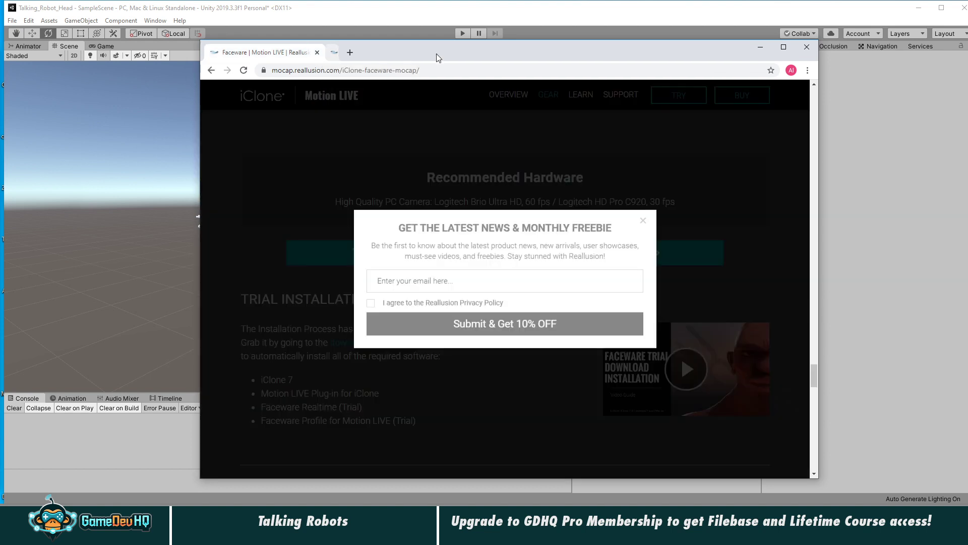
pyautogui.click(643, 220)
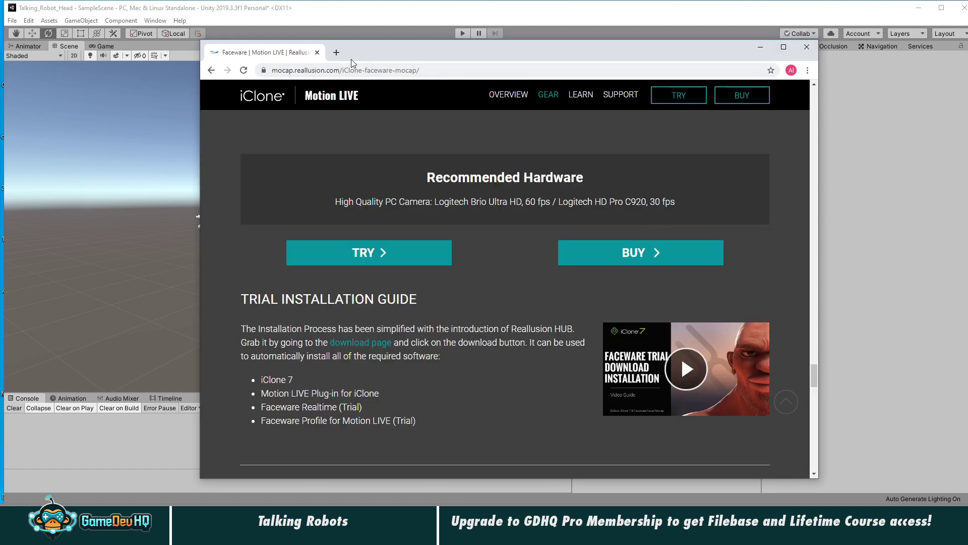
# Search the web for "fuse" and look through the results.
pyautogui.click(332, 70)
pyautogui.write('fuse')
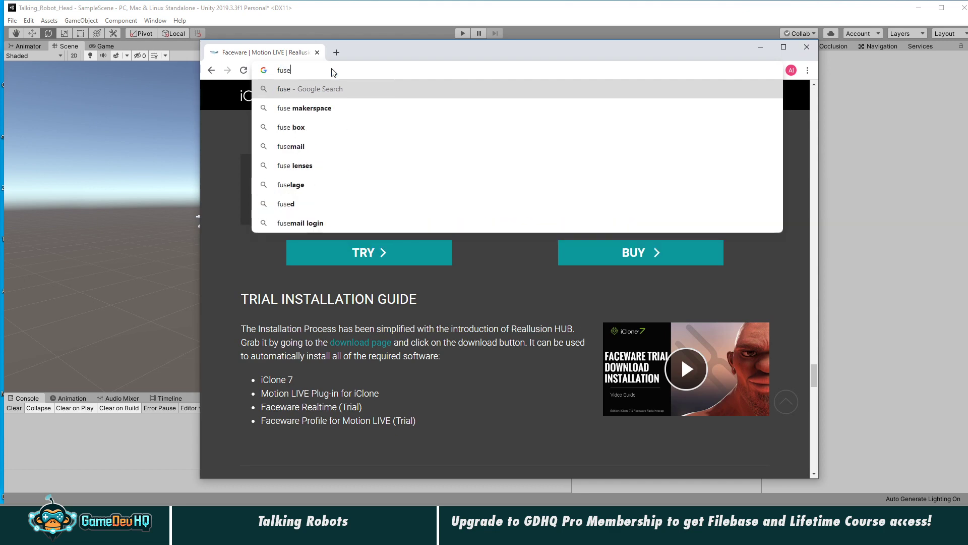
pyautogui.press('Return')
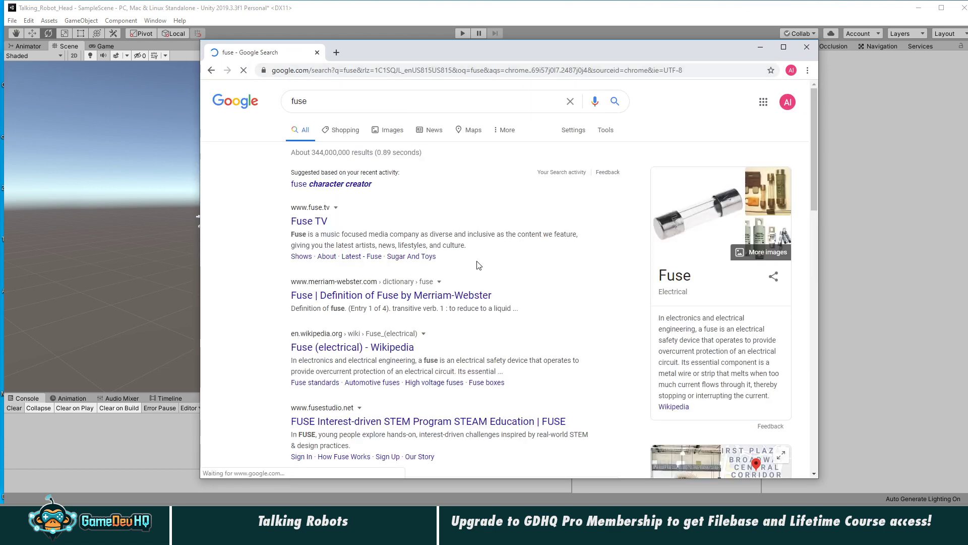
pyautogui.scroll(-13, 585, 438)
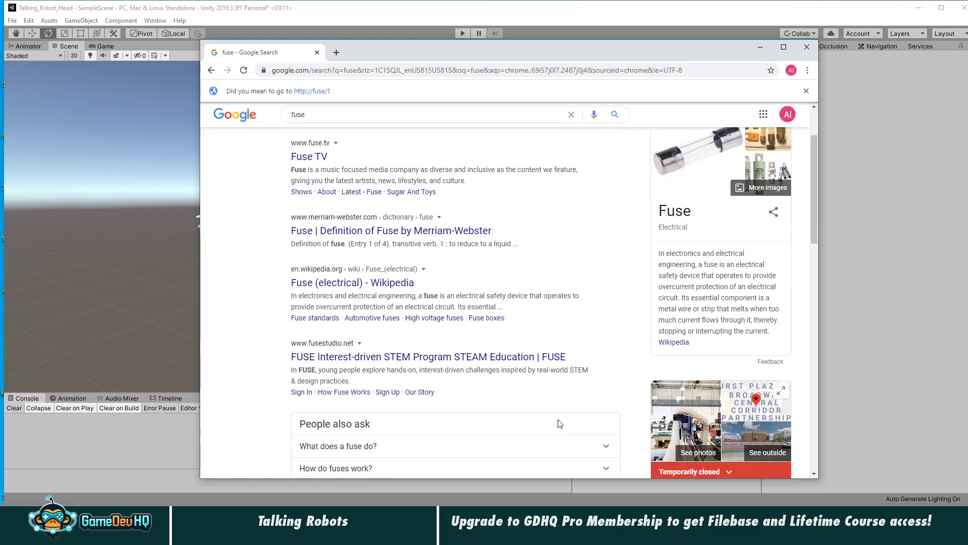
pyautogui.scroll(-1, 567, 425)
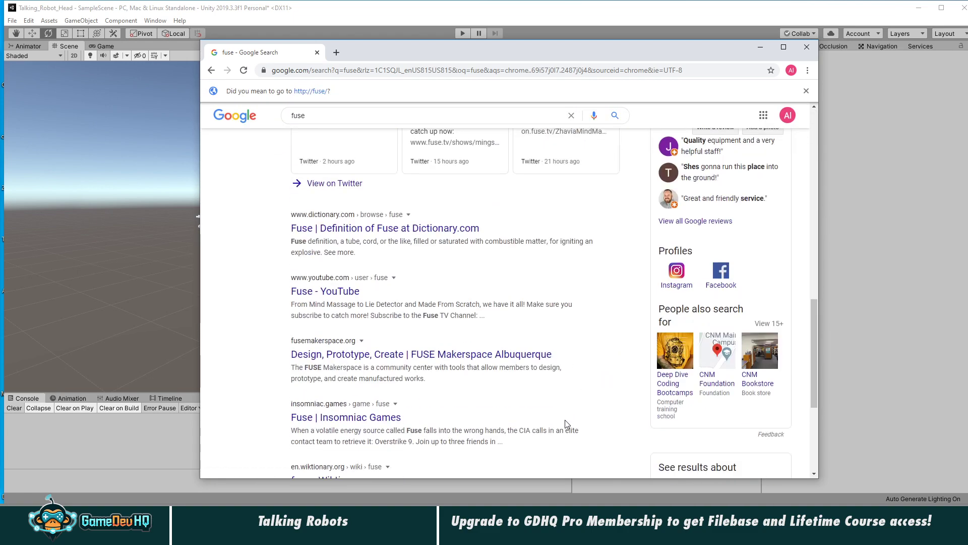
# Refine the web search to "fuse adobe" and look through the results down to the videos section.
pyautogui.scroll(15, 567, 424)
pyautogui.click(325, 123)
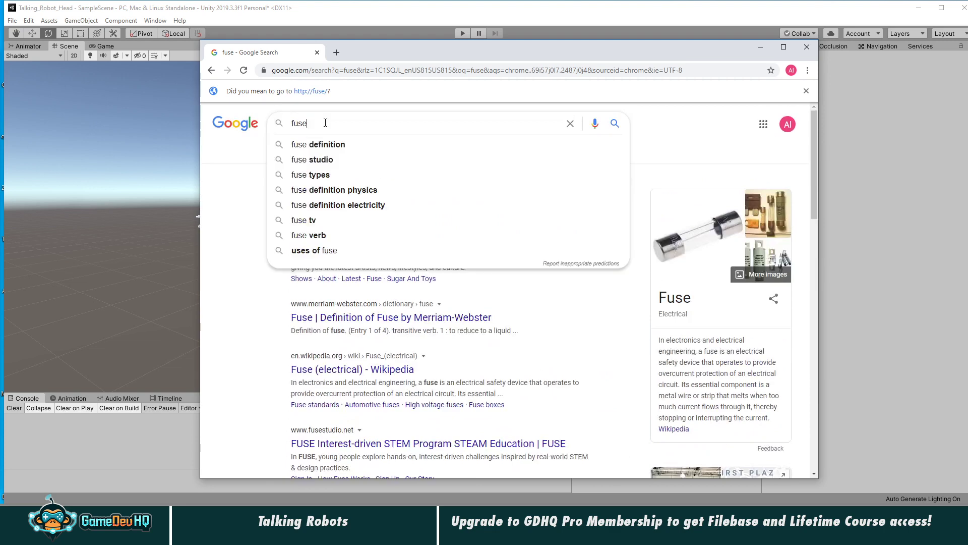
pyautogui.write('adobe')
pyautogui.press('Return')
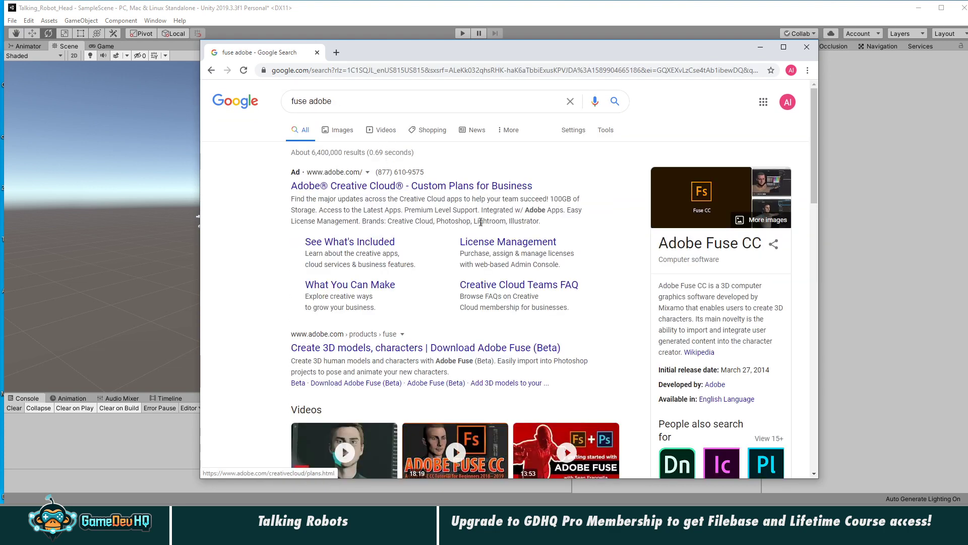
pyautogui.scroll(-5, 462, 376)
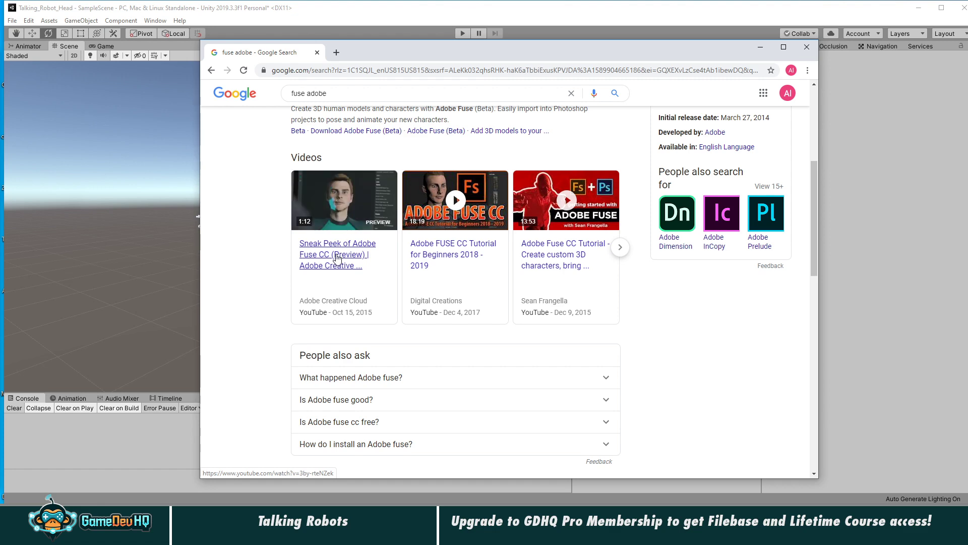
# Switch back to Unity, activate Robot_Test_01 and deactivate Man_02_Unity_Zombie in the scene.
pyautogui.click(547, 14)
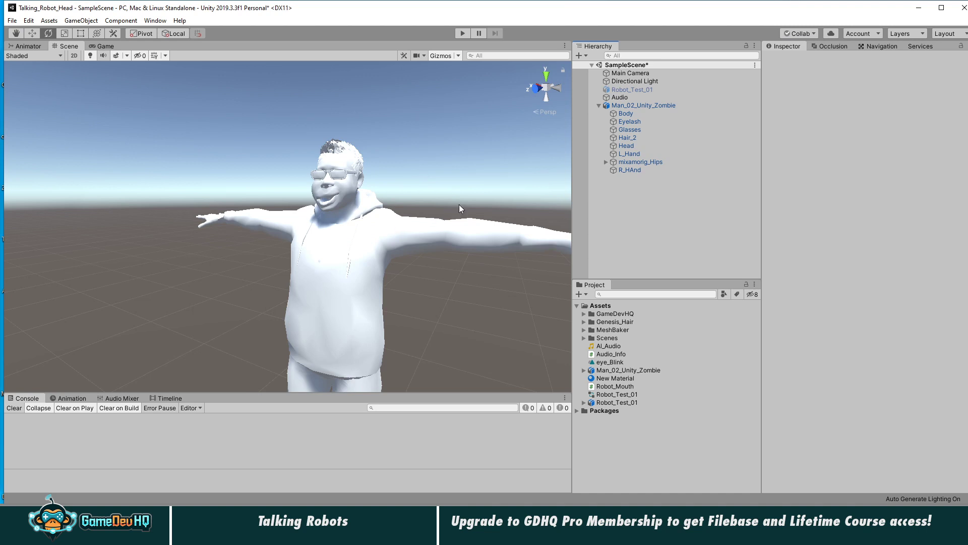
pyautogui.click(615, 106)
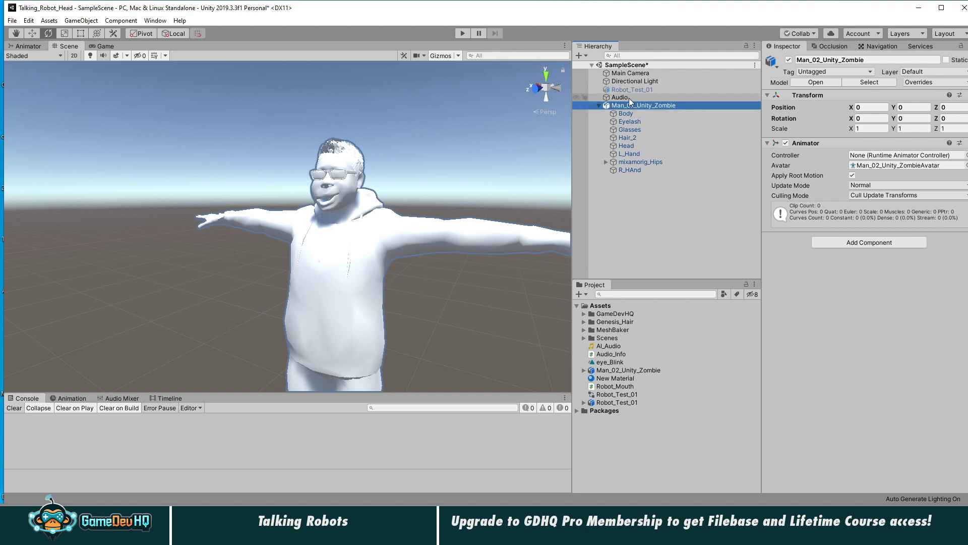
pyautogui.click(665, 89)
pyautogui.click(789, 59)
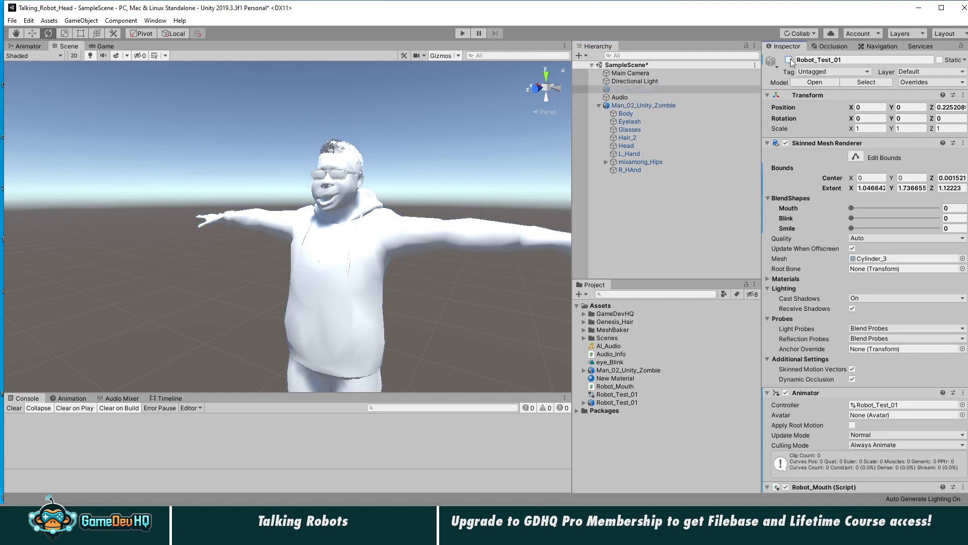
pyautogui.click(670, 104)
pyautogui.click(789, 60)
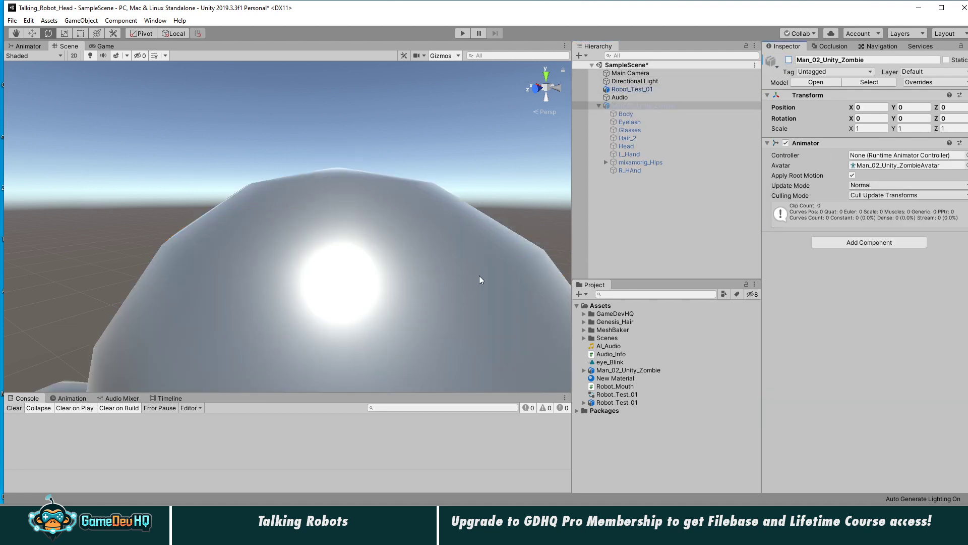
# Delete the deactivated Man_02_Unity_Zombie object from the scene hierarchy.
pyautogui.scroll(-5, 404, 302)
pyautogui.moveTo(292, 305); pyautogui.dragTo(277, 197, button='middle')
pyautogui.scroll(-3, 275, 207)
pyautogui.keyDown('alt'); pyautogui.moveTo(270, 239); pyautogui.dragTo(333, 252); pyautogui.keyUp('alt')
pyautogui.scroll(-2, 333, 252)
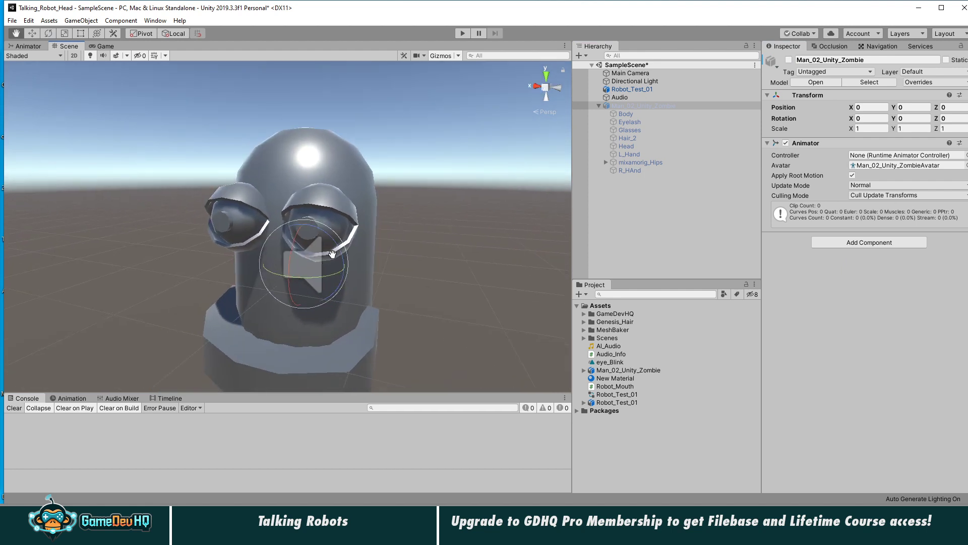
pyautogui.moveTo(333, 277); pyautogui.dragTo(342, 248, button='middle')
pyautogui.keyDown('alt'); pyautogui.moveTo(342, 248); pyautogui.dragTo(368, 243); pyautogui.keyUp('alt')
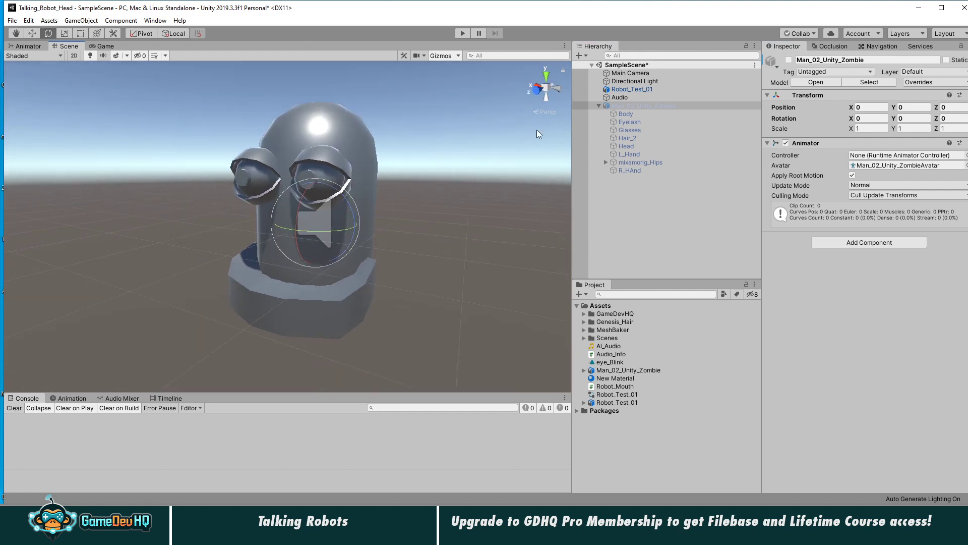
pyautogui.rightClick(680, 106)
pyautogui.click(707, 161)
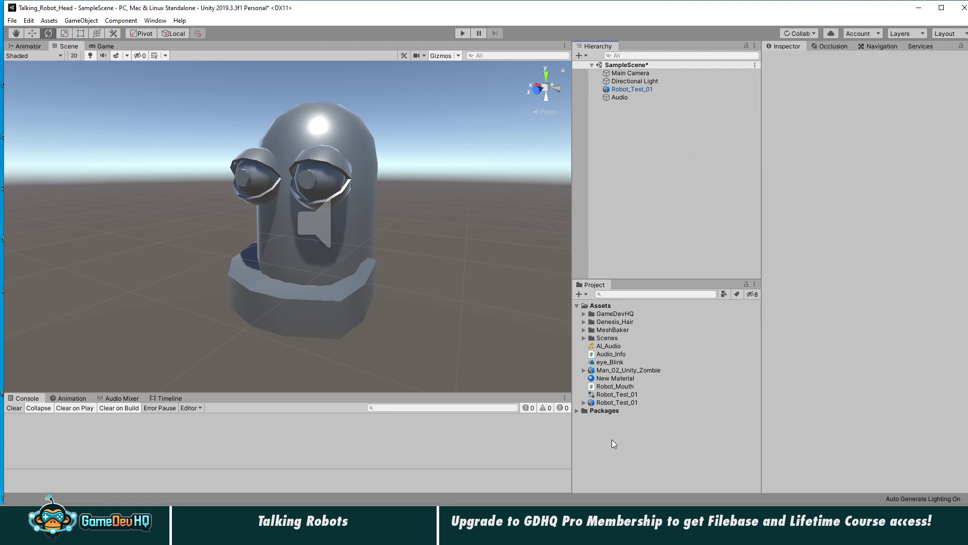
# Delete the Man_02 folder under Humans in the GameDevHQ FileBase 3D Characters assets.
pyautogui.click(609, 402)
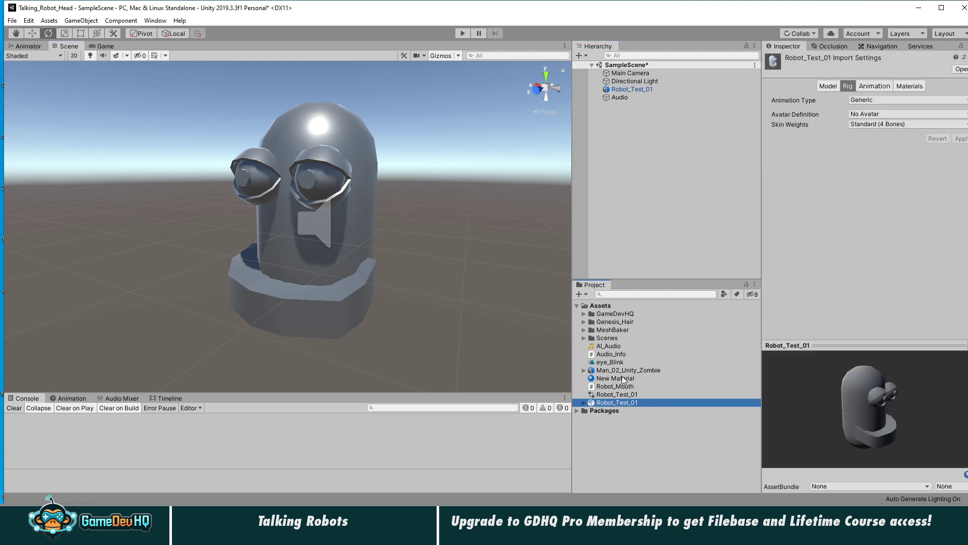
pyautogui.click(584, 313)
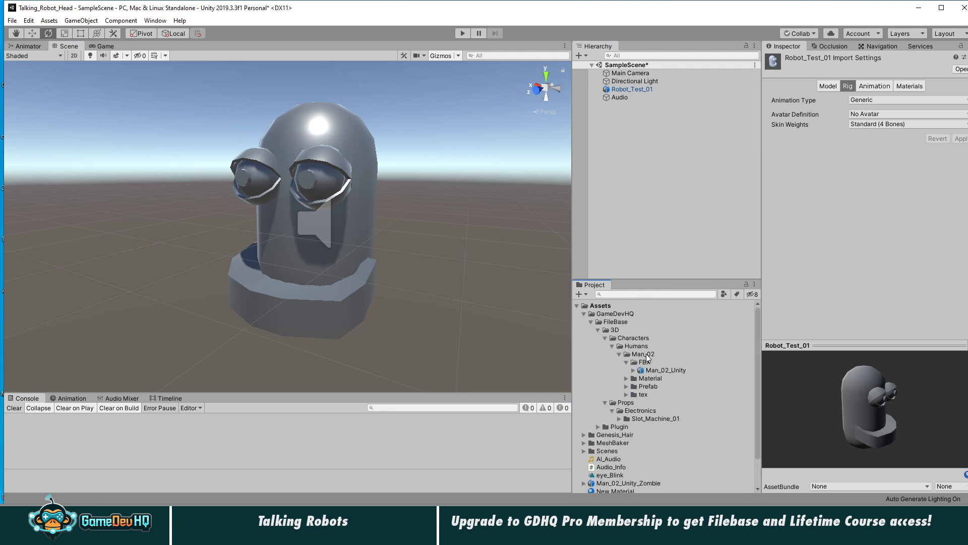
pyautogui.click(632, 353)
pyautogui.rightClick(631, 347)
pyautogui.click(636, 355)
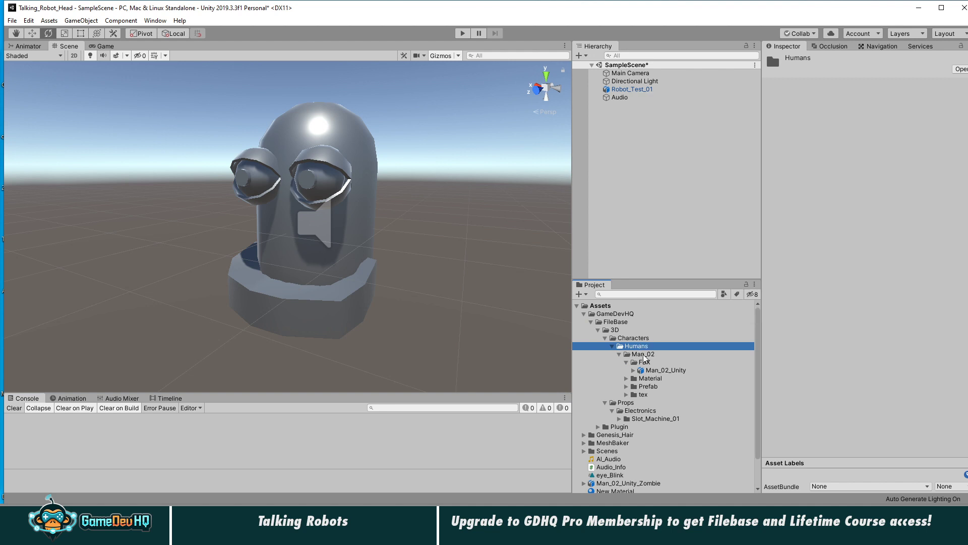
pyautogui.rightClick(638, 354)
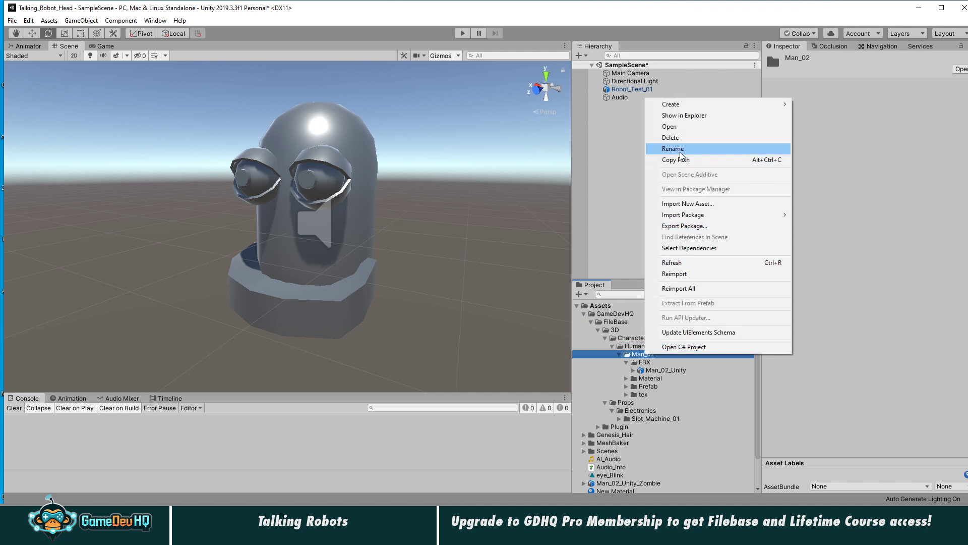
pyautogui.click(671, 137)
pyautogui.click(526, 279)
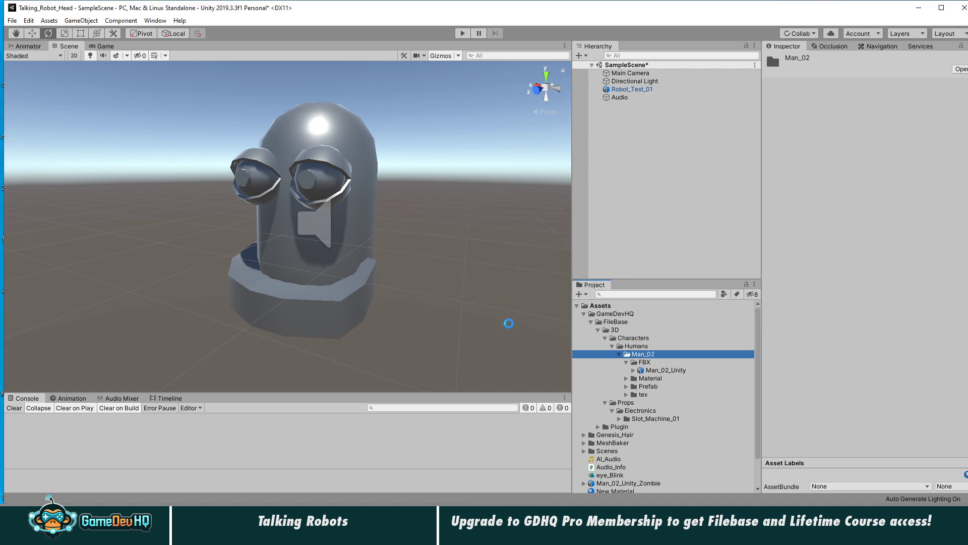
# Clear the console, run the scene to test the talking robot head, and stop playback.
pyautogui.click(15, 407)
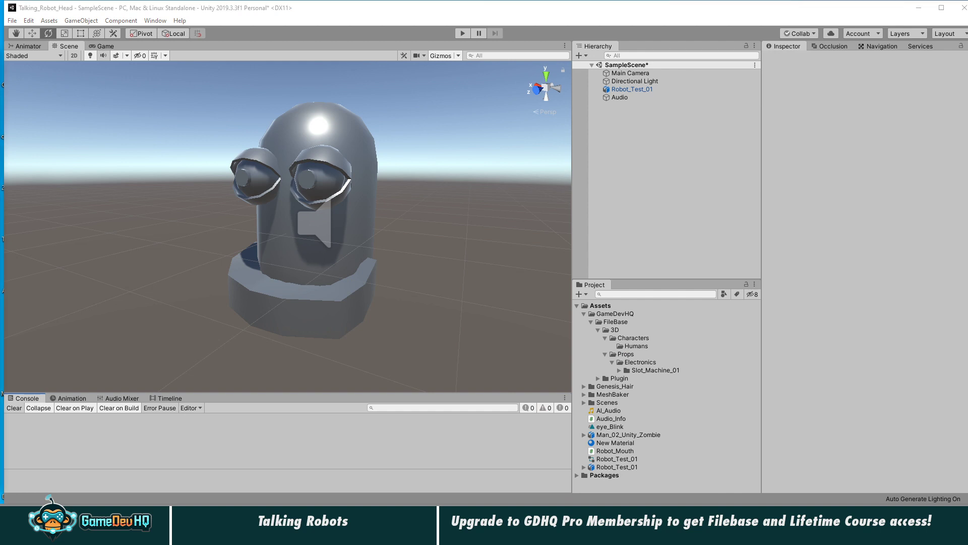
pyautogui.click(460, 28)
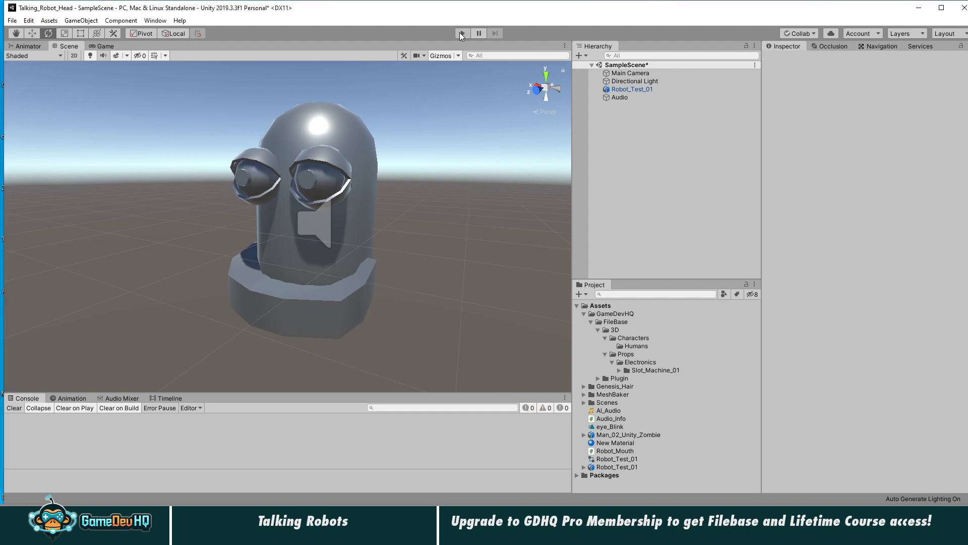
pyautogui.click(460, 33)
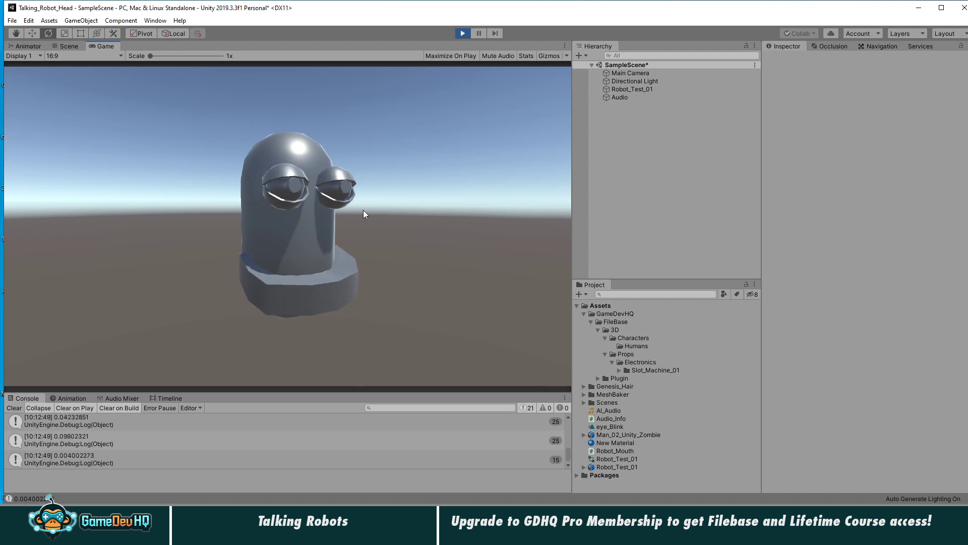
pyautogui.click(463, 33)
# Tilt Robot_Test_01 in the scene to a Z rotation of about 16.4 degrees and deselect it.
pyautogui.click(632, 89)
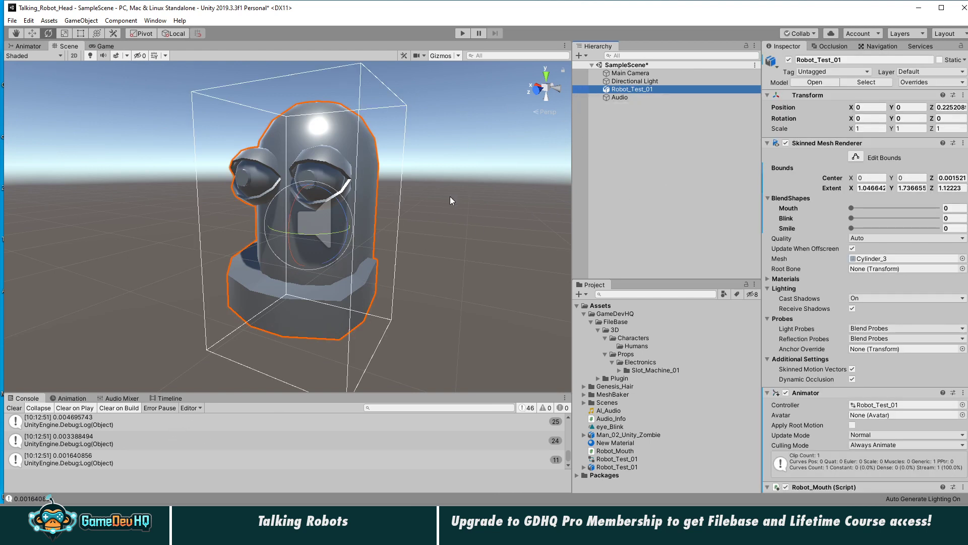
pyautogui.moveTo(331, 208)
pyautogui.mouseDown()
pyautogui.moveTo(347, 222)
pyautogui.moveTo(326, 189)
pyautogui.moveTo(346, 222)
pyautogui.moveTo(319, 207)
pyautogui.moveTo(331, 199)
pyautogui.moveTo(311, 195)
pyautogui.moveTo(316, 206)
pyautogui.mouseUp()
pyautogui.hotkey('ctrl', 'z')
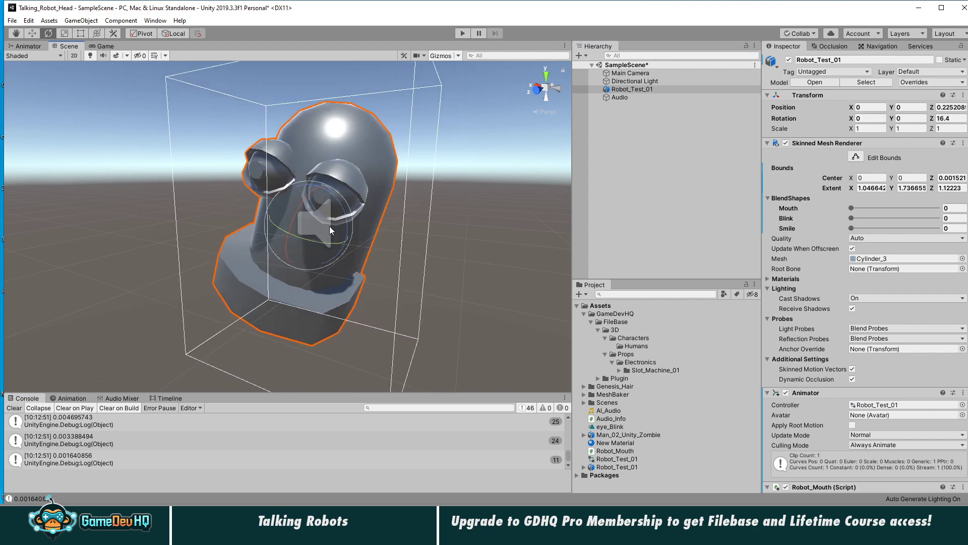
pyautogui.click(622, 181)
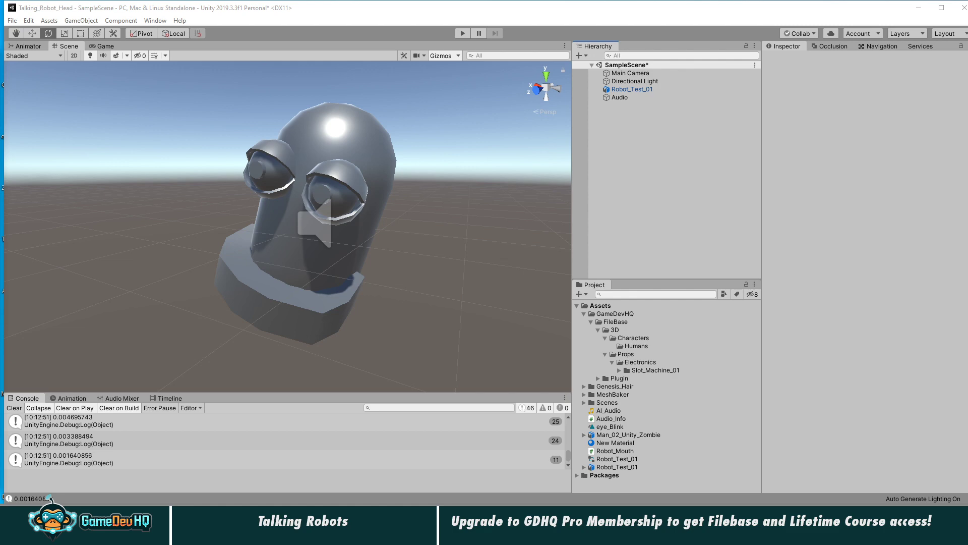
# Examine the Unity Answers best-answer script that calculates clip loudness with AudioClip.GetData in the browser.
pyautogui.moveTo(343, 117); pyautogui.dragTo(234, 12)
pyautogui.scroll(-3, 204, 339)
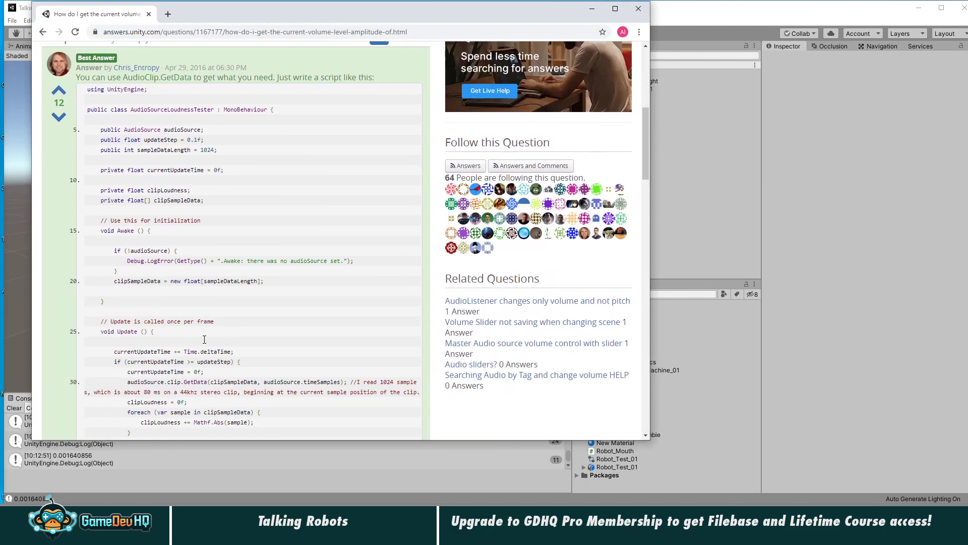
pyautogui.scroll(-5, 204, 339)
pyautogui.scroll(3, 208, 338)
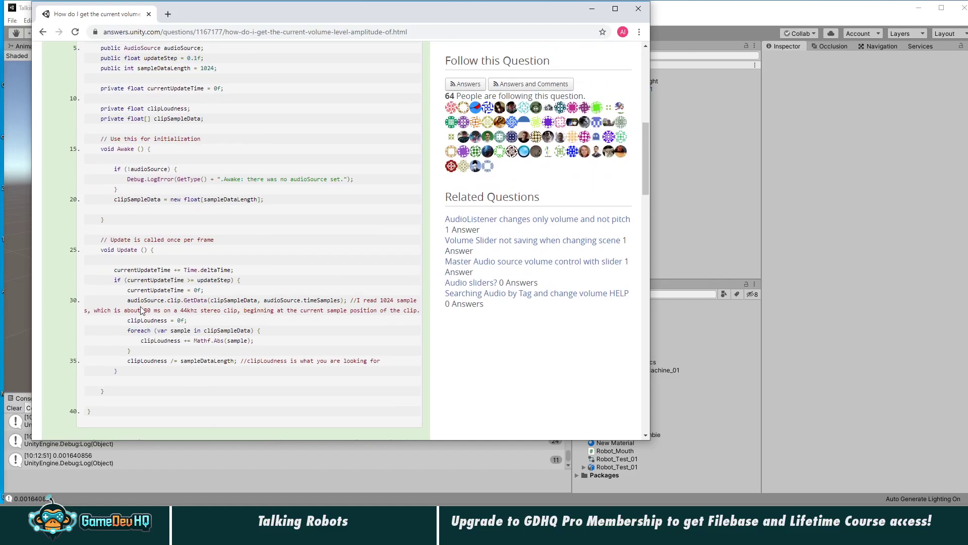
pyautogui.scroll(2, 142, 311)
pyautogui.scroll(-2, 156, 236)
pyautogui.scroll(-1, 163, 308)
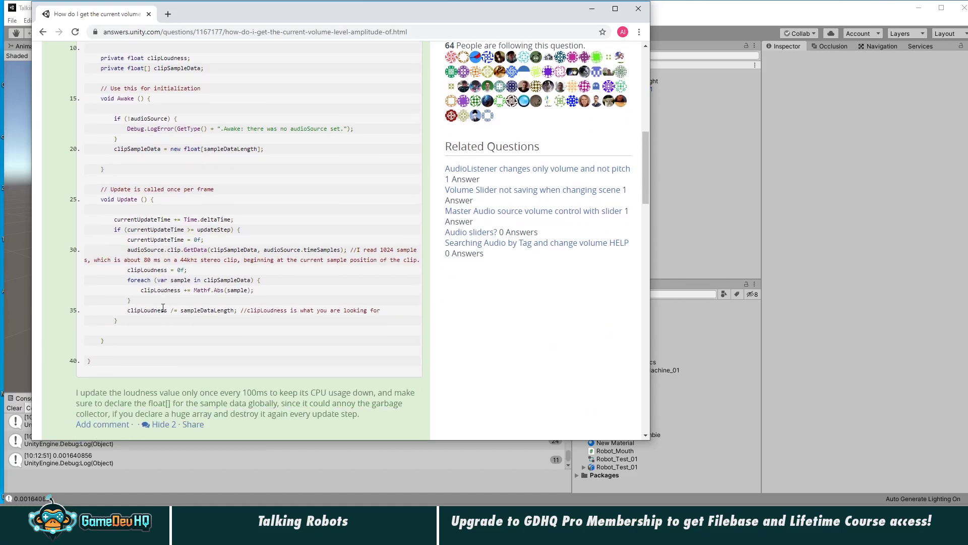
pyautogui.scroll(1, 169, 309)
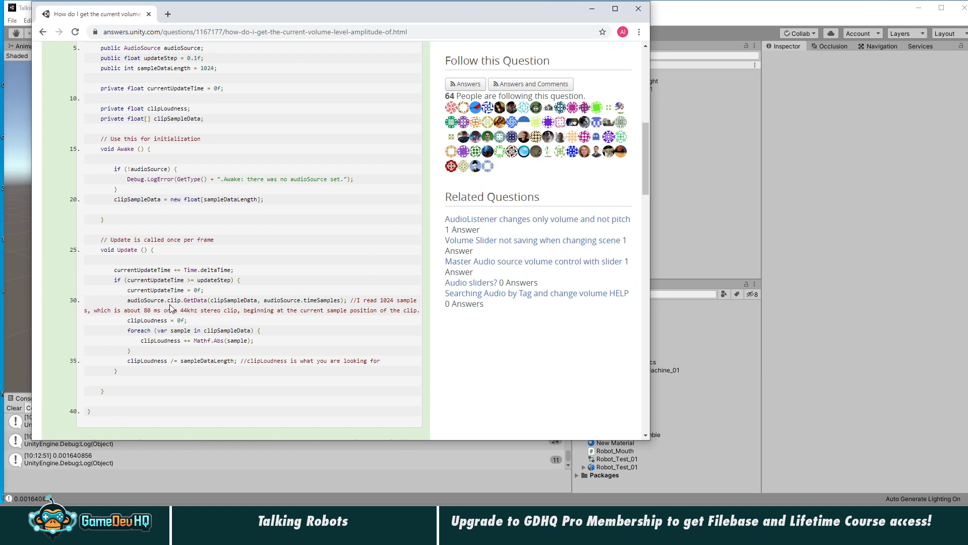
# Close the Unity Answers browser window and collapse the 3D folder in Unity's project assets.
pyautogui.click(227, 33)
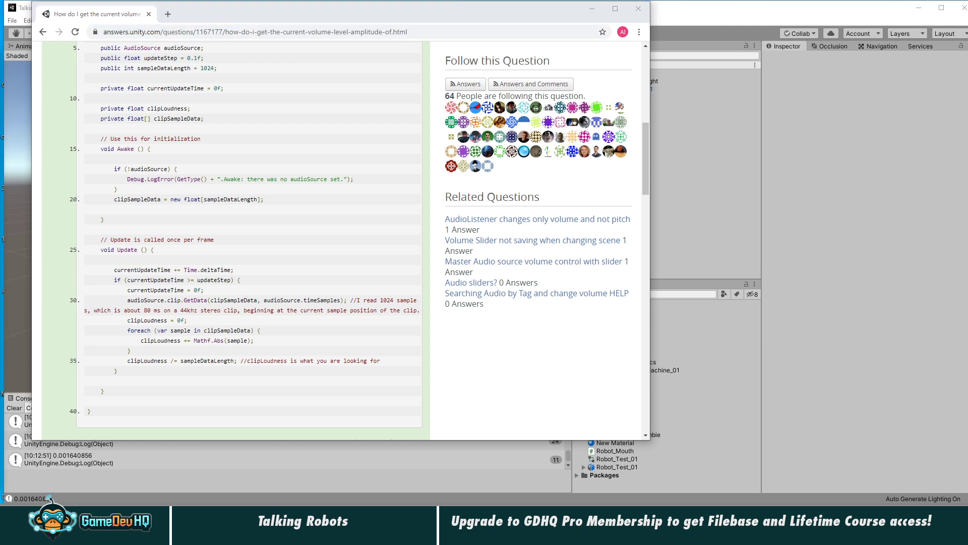
pyautogui.moveTo(500, 15); pyautogui.dragTo(550, 36)
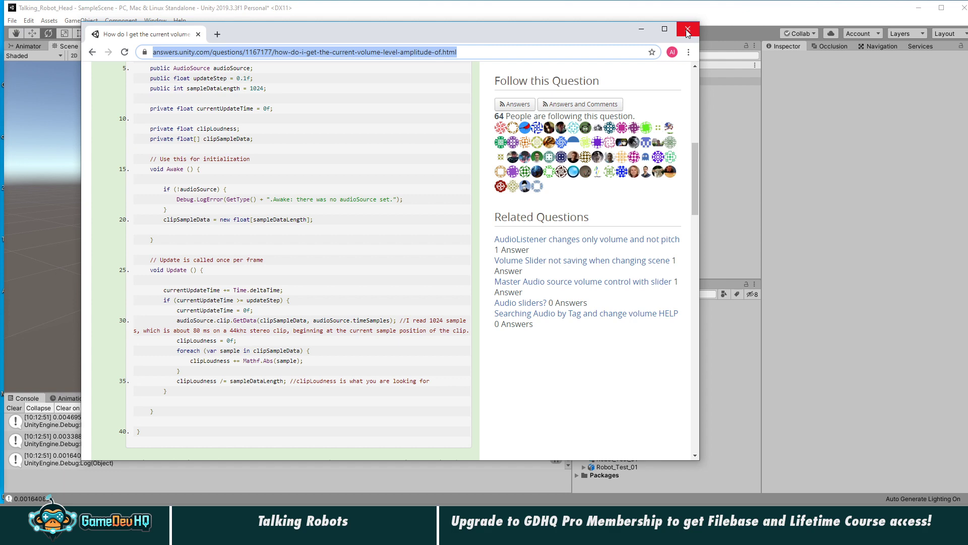
pyautogui.click(687, 31)
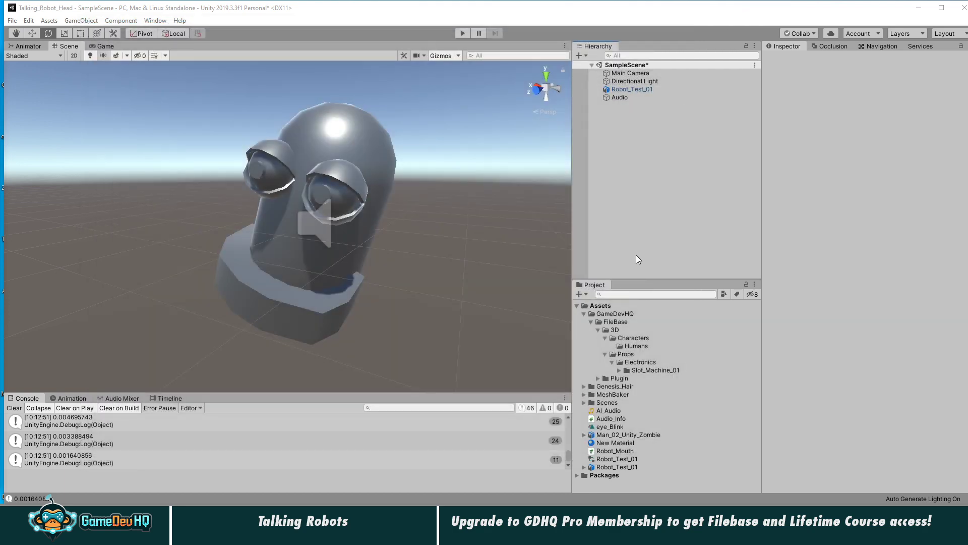
pyautogui.click(598, 329)
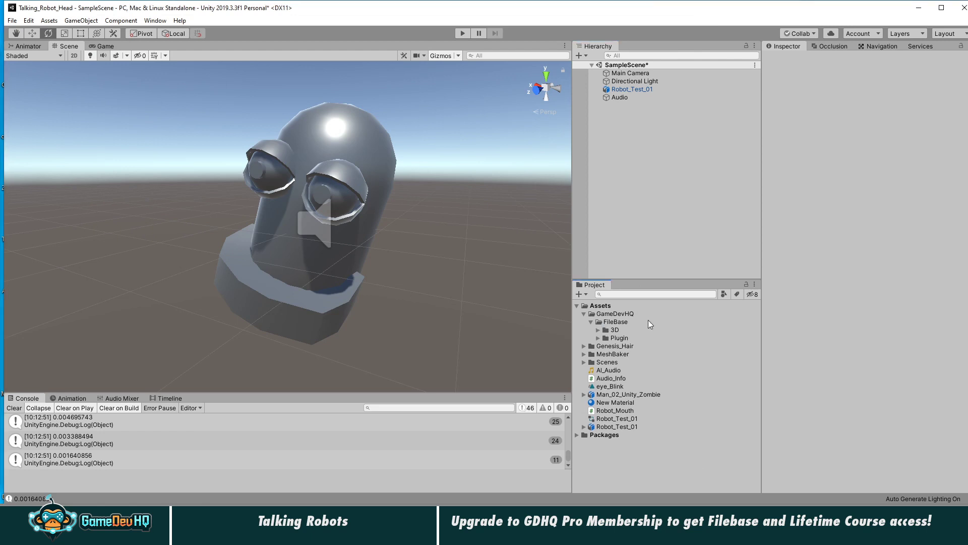
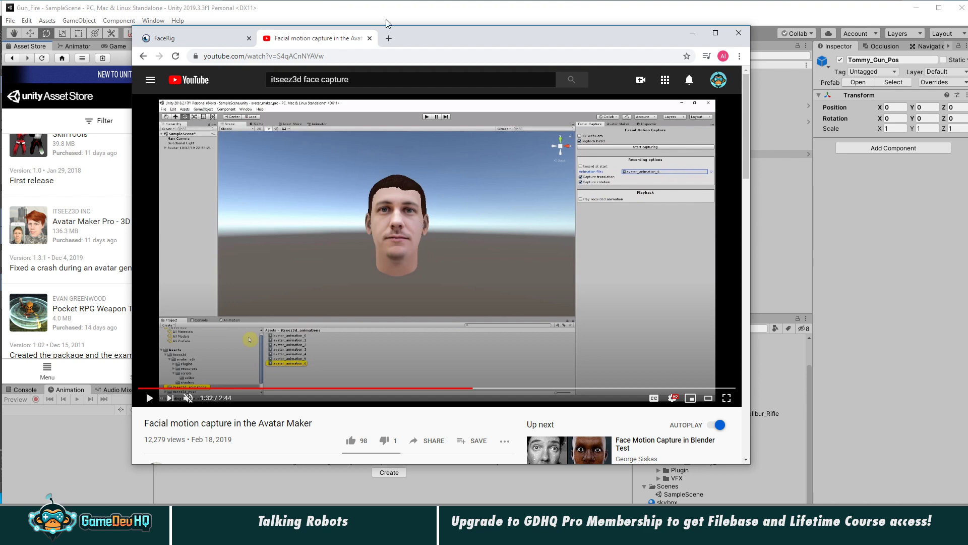
# Close the facial motion capture video, search the web for "rig character pose morph price" and look through the results.
pyautogui.click(370, 39)
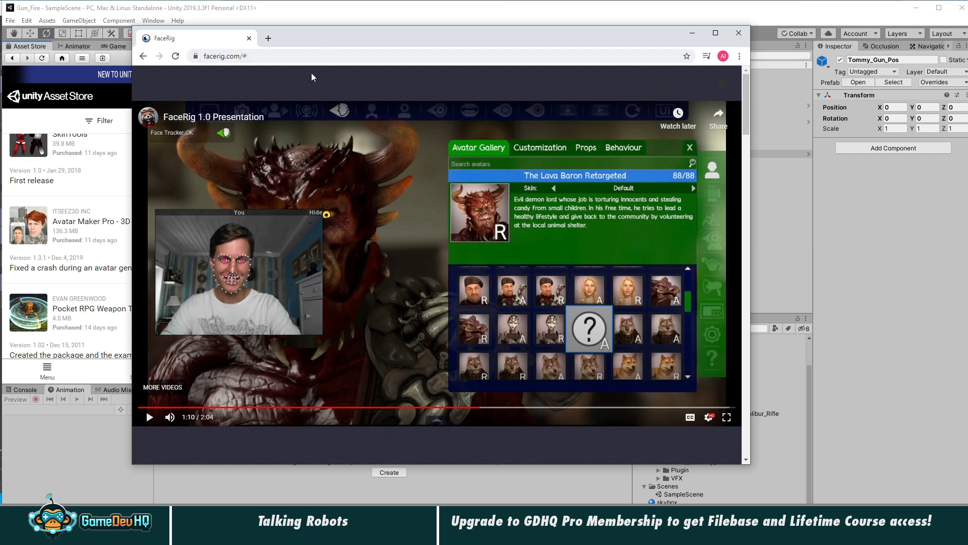
pyautogui.click(343, 57)
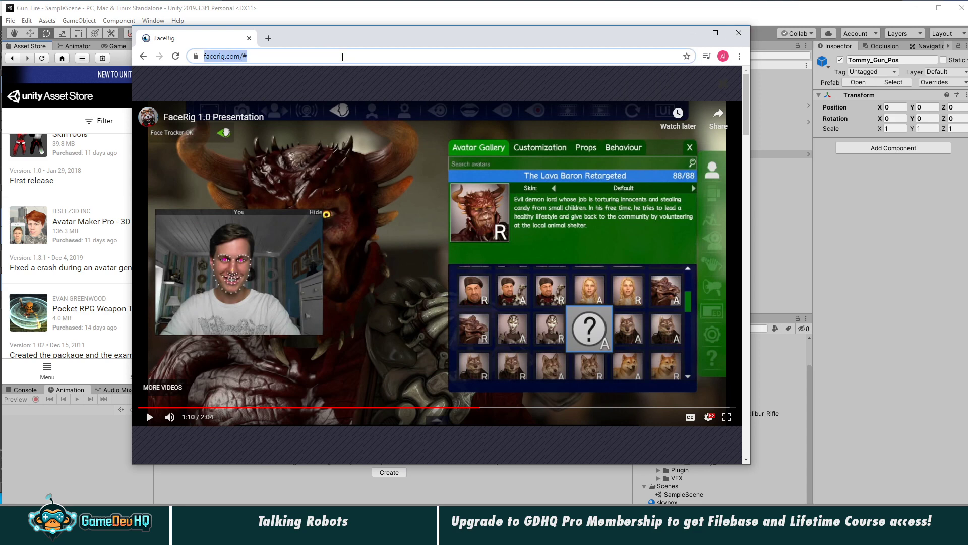
pyautogui.write('rig ')
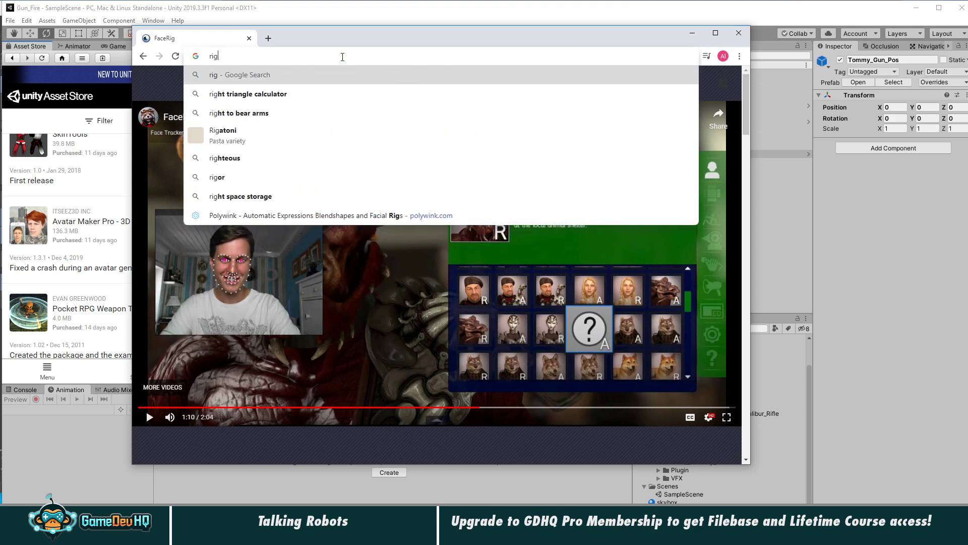
pyautogui.write('chara')
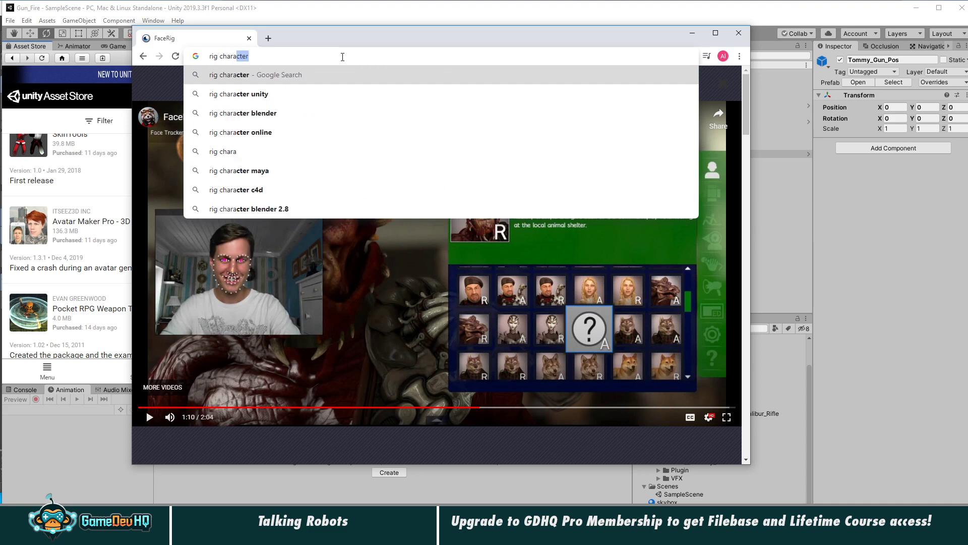
pyautogui.write('cter pose morph ')
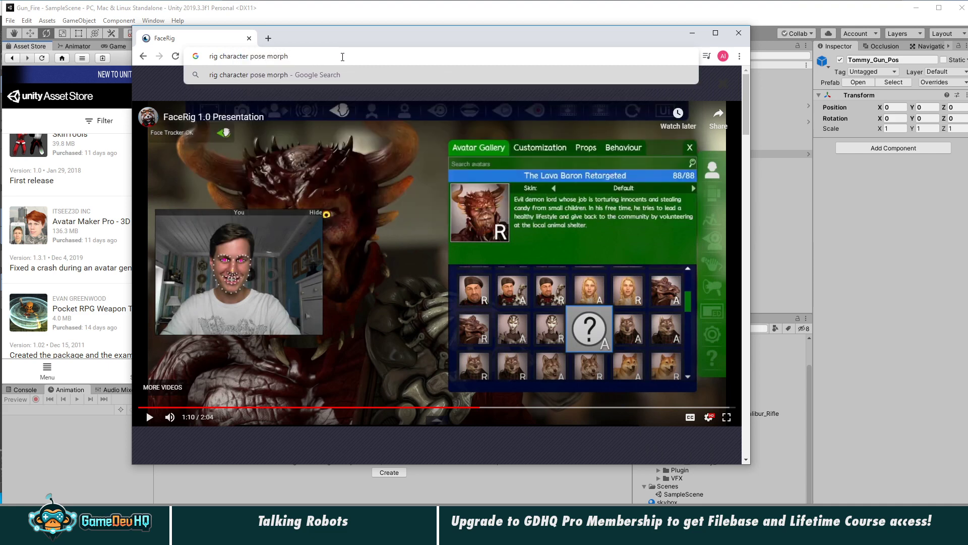
pyautogui.write('price')
pyautogui.press('Return')
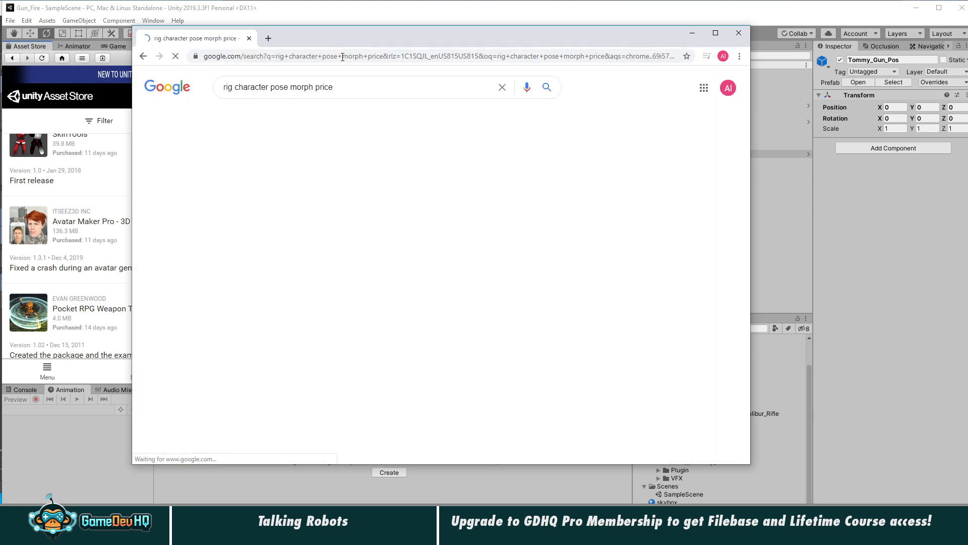
pyautogui.scroll(-7, 210, 398)
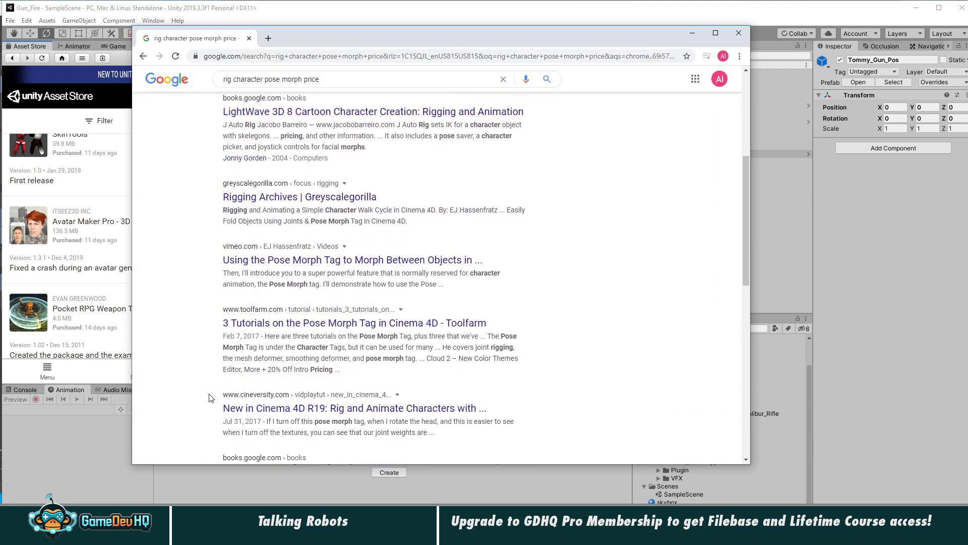
pyautogui.scroll(-6, 211, 398)
pyautogui.scroll(14, 239, 132)
# Change the web search to "unity character pose morph price" and look through the results.
pyautogui.click(227, 87)
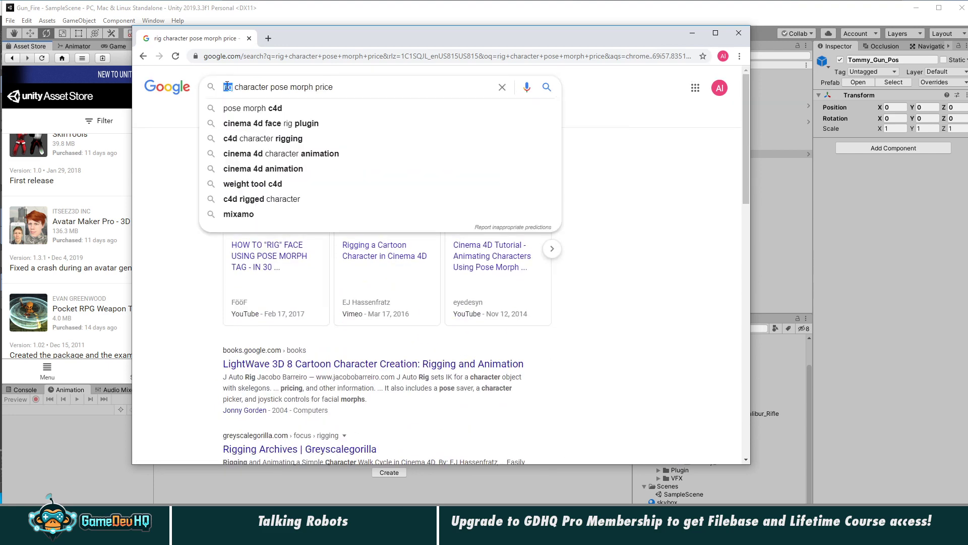
pyautogui.write('unity')
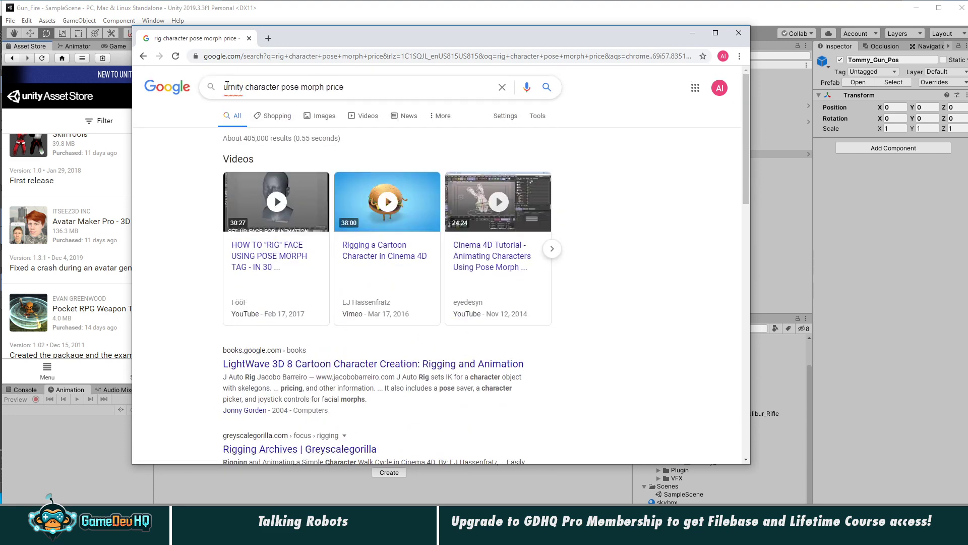
pyautogui.press('Return')
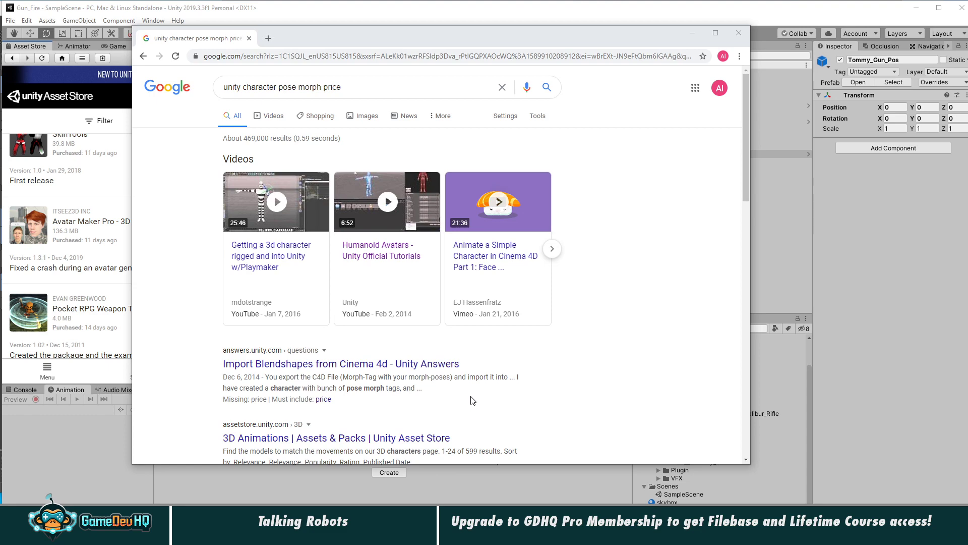
pyautogui.scroll(-5, 473, 400)
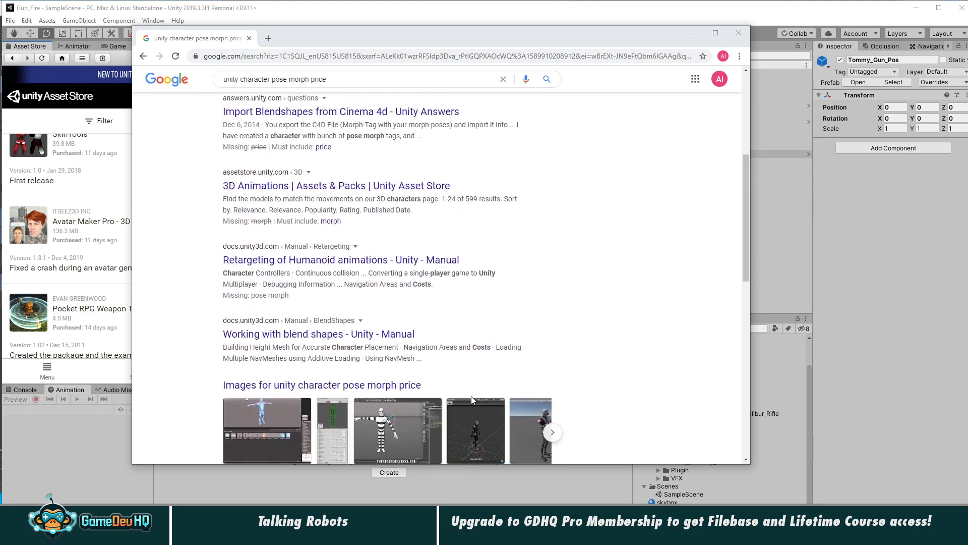
pyautogui.scroll(5, 475, 402)
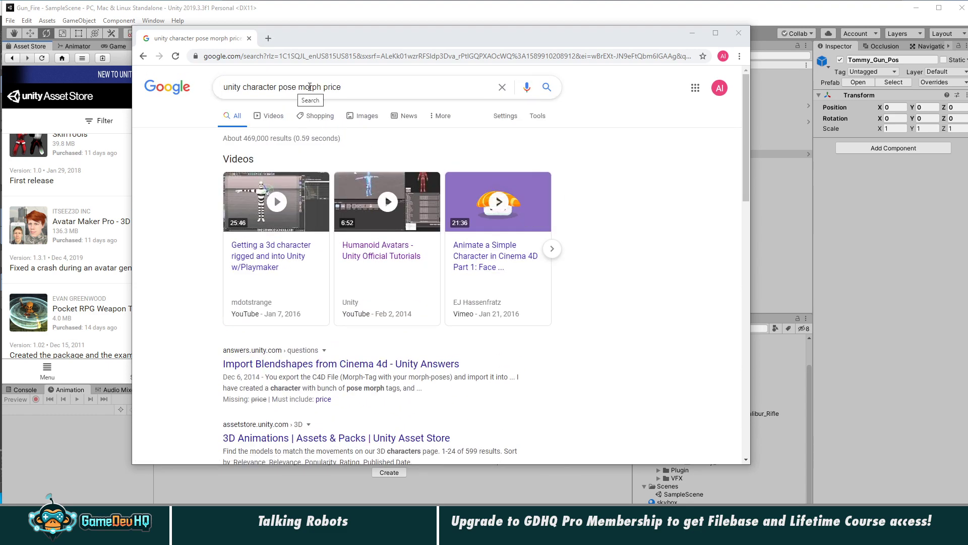
# Extend the web search to "unity character pose morph price face capture" and look through the results.
pyautogui.click(359, 86)
pyautogui.write('face c')
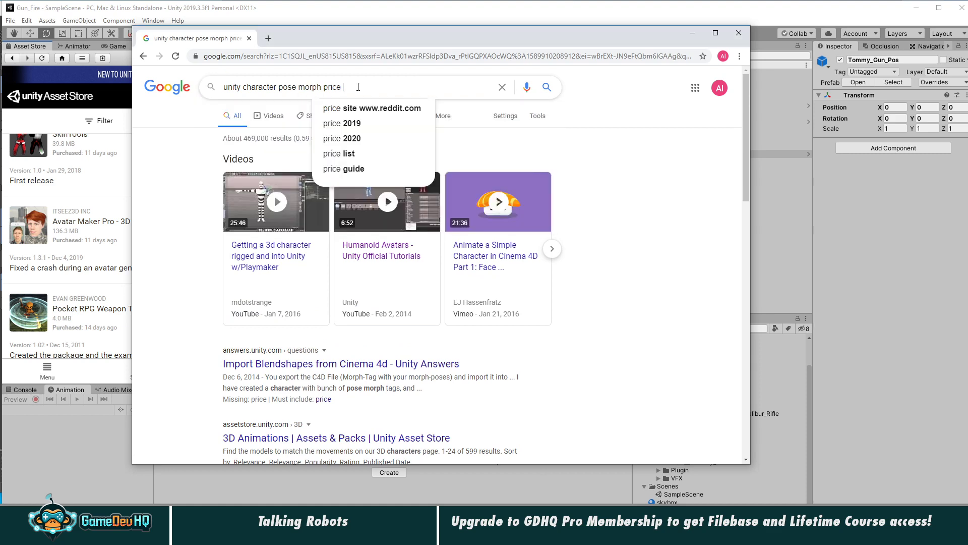
pyautogui.write('apture')
pyautogui.press('Return')
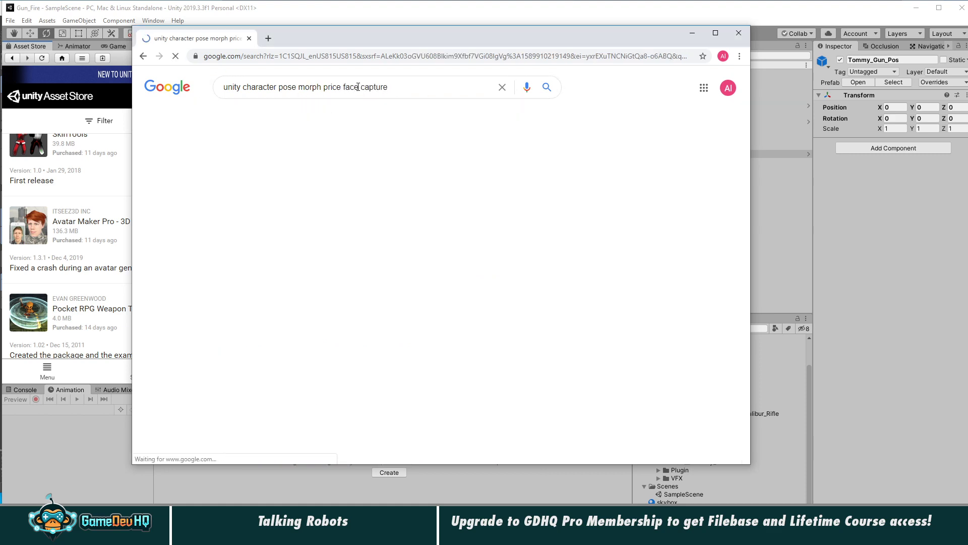
pyautogui.scroll(-5, 613, 377)
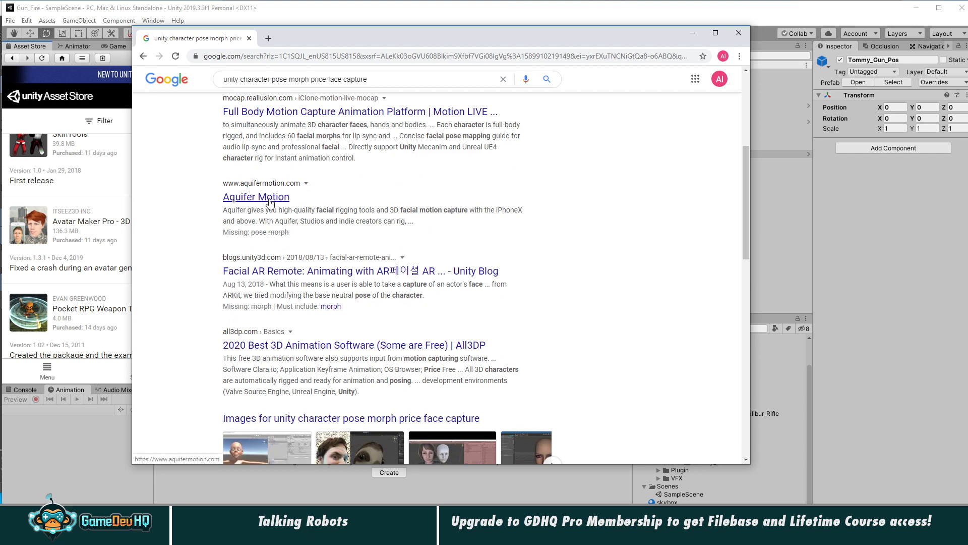
# Look through the remaining face capture results, search the web for "polywink" and open the Polywink website.
pyautogui.scroll(-3, 628, 373)
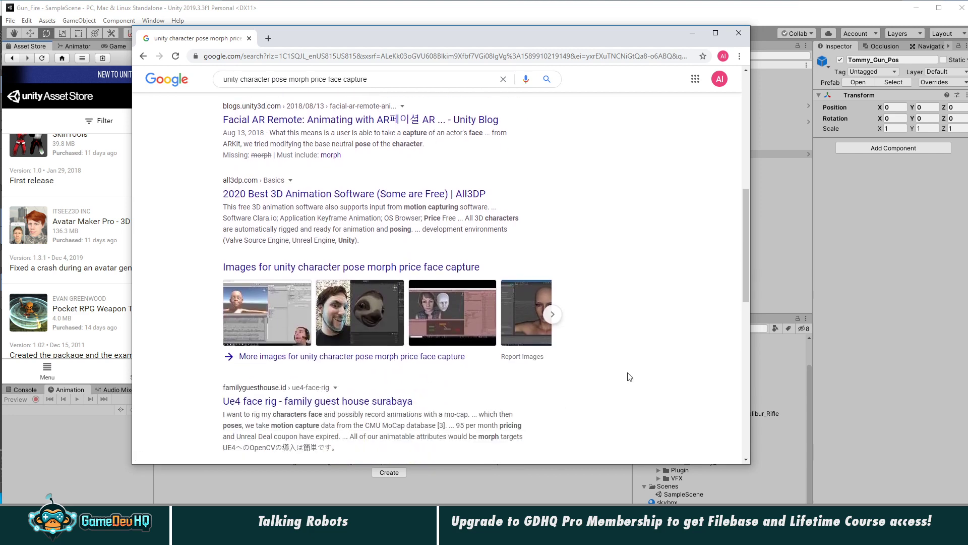
pyautogui.scroll(-7, 630, 377)
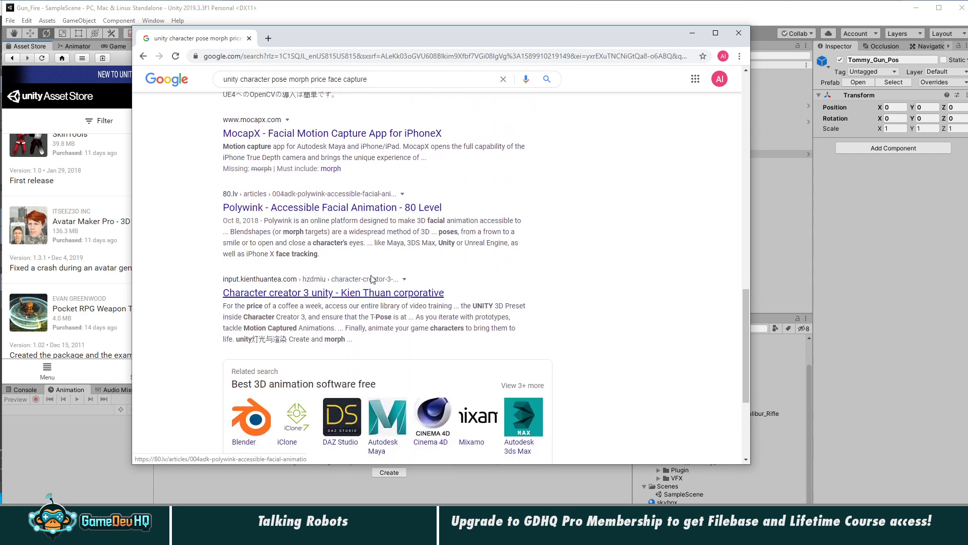
pyautogui.scroll(10, 364, 241)
pyautogui.tripleClick(319, 75)
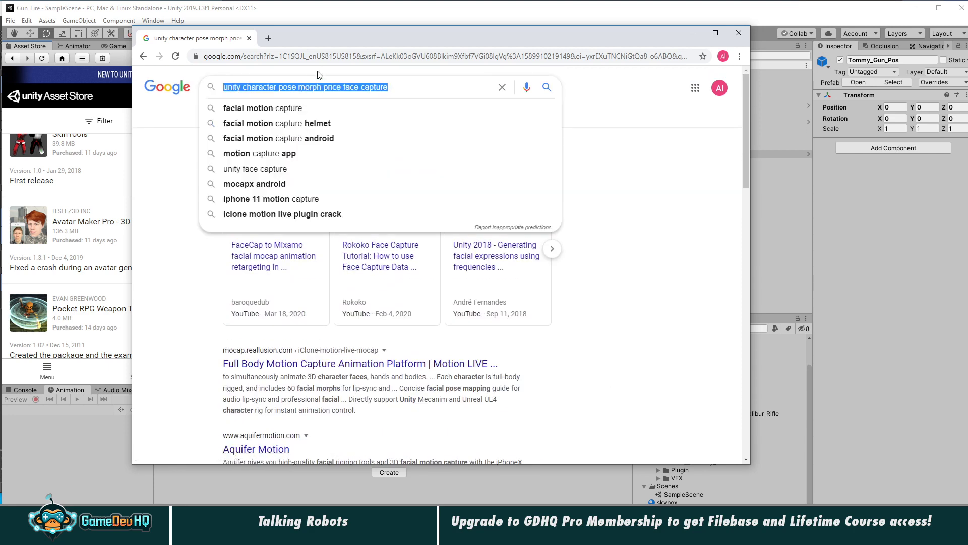
pyautogui.write('polywink')
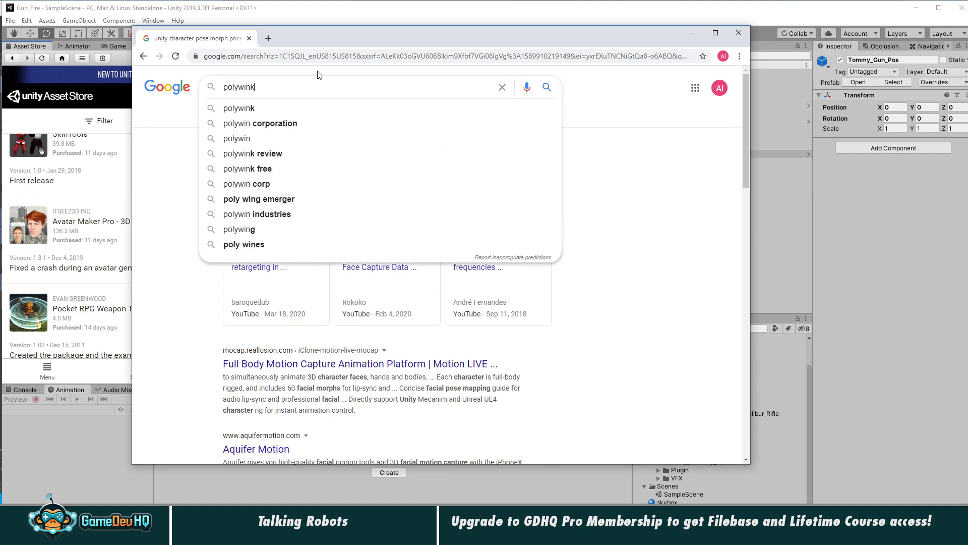
pyautogui.press('Return')
pyautogui.click(292, 174)
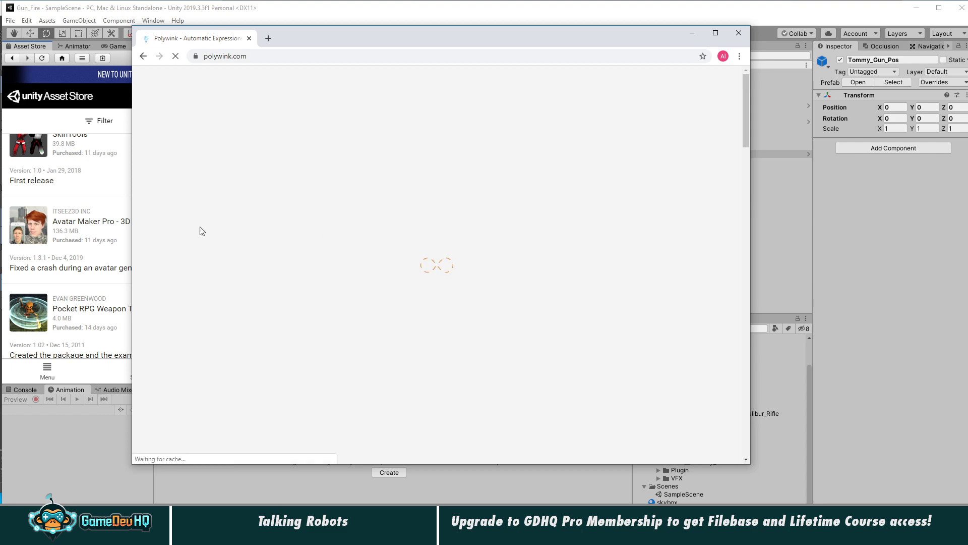
# Browse the Polywink home page to its services, open Blendshapes On Demand and check its description and price.
pyautogui.scroll(-5, 346, 331)
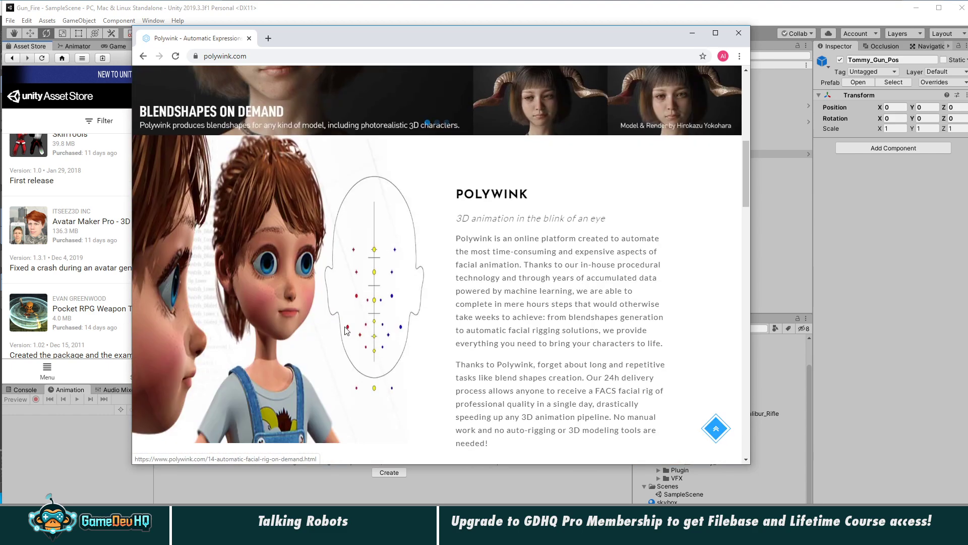
pyautogui.scroll(-15, 346, 331)
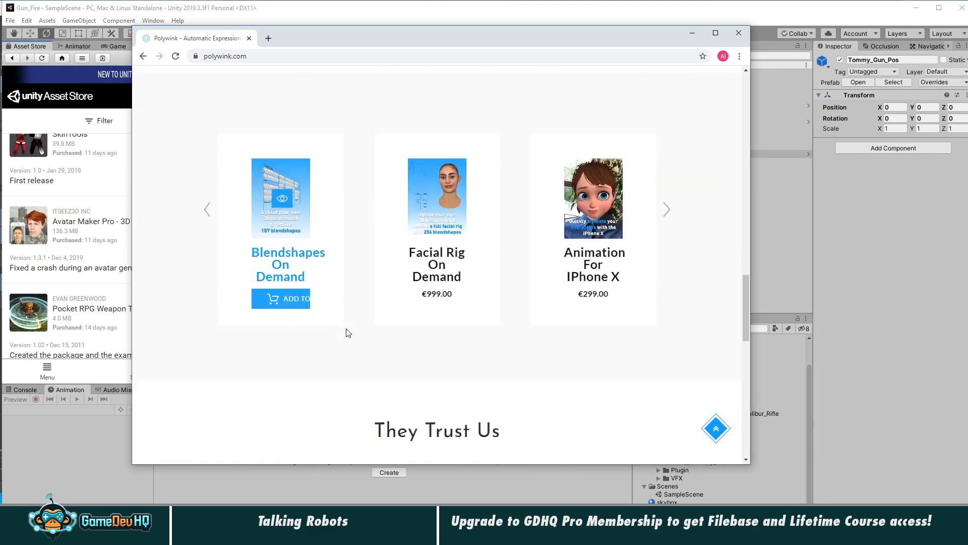
pyautogui.click(280, 263)
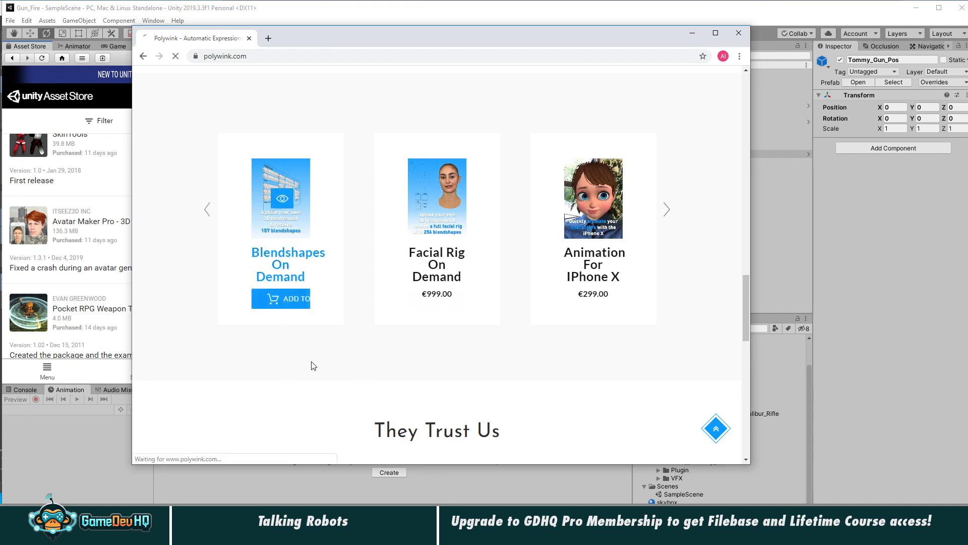
pyautogui.scroll(-5, 429, 373)
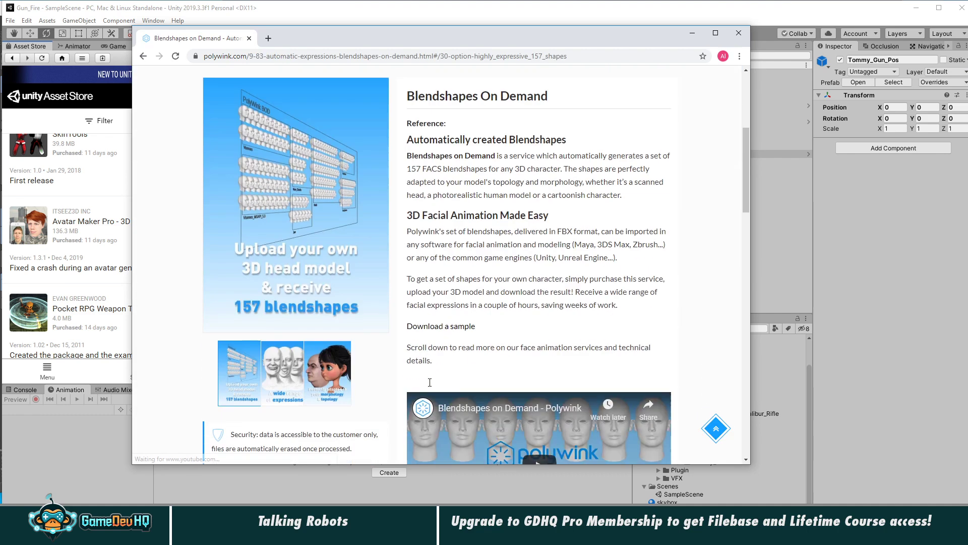
pyautogui.scroll(-5, 431, 387)
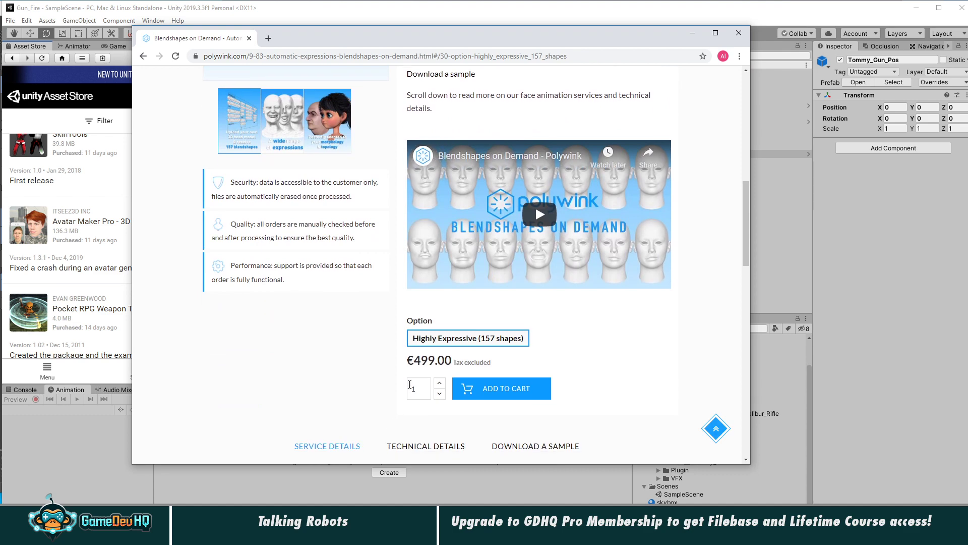
pyautogui.moveTo(451, 359); pyautogui.dragTo(407, 361)
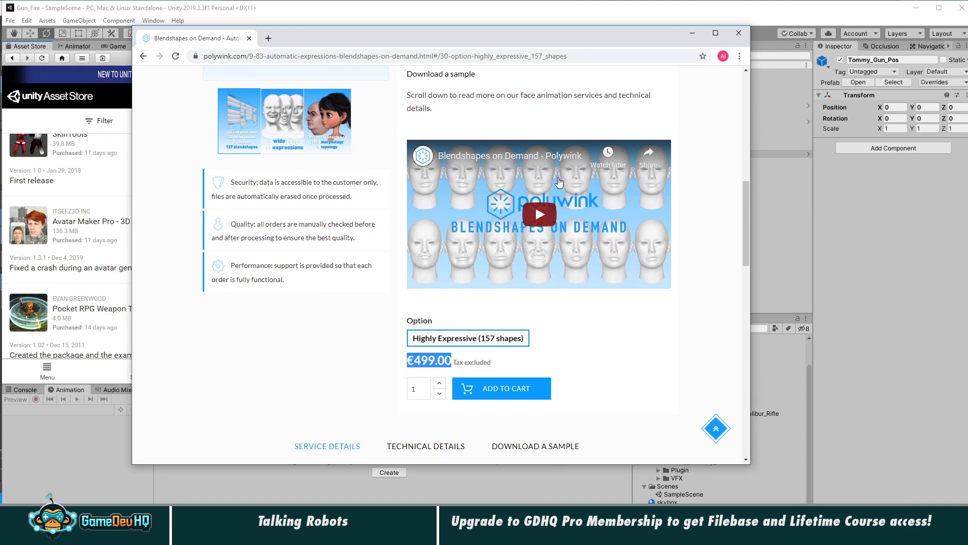
# Watch part of the Blendshapes on Demand video, pause it and close the Polywink page.
pyautogui.click(540, 214)
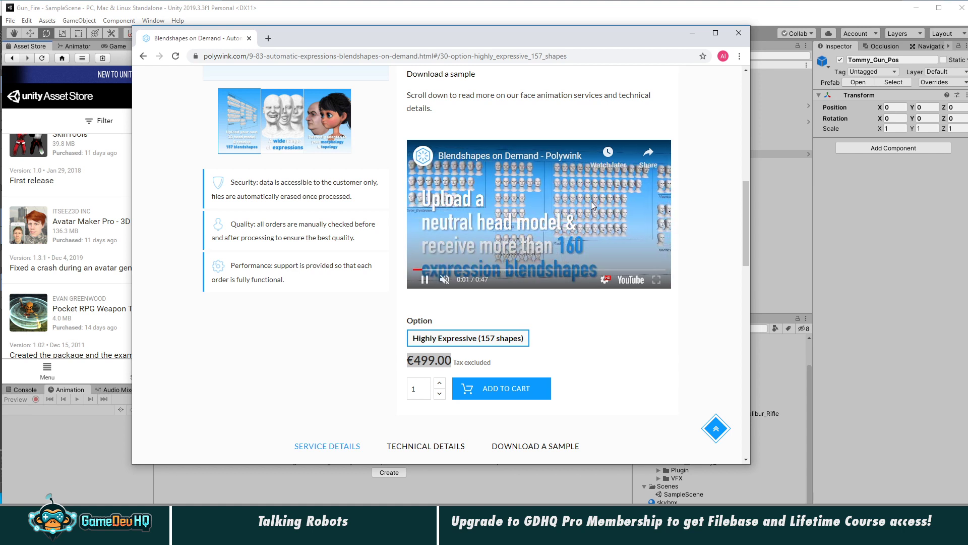
pyautogui.click(424, 280)
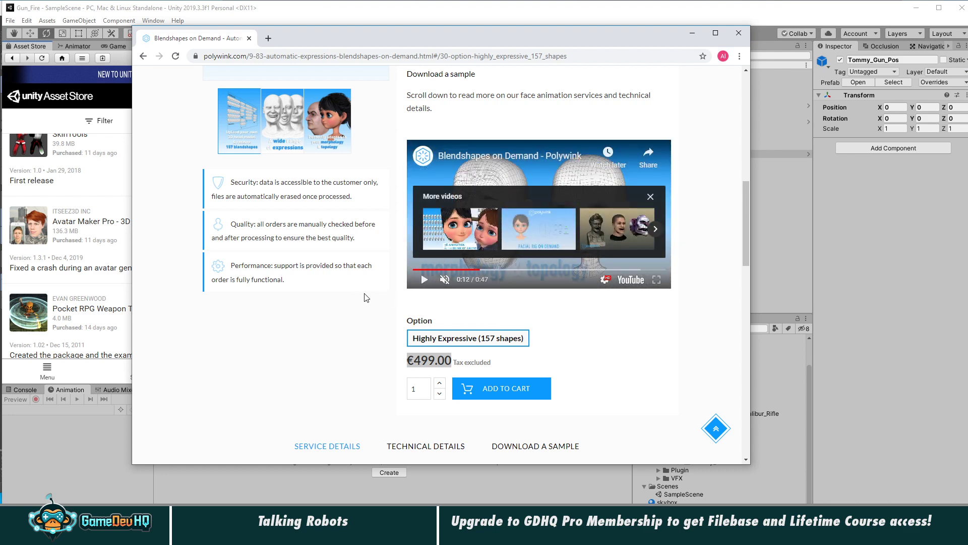
pyautogui.hotkey('ctrl', 'w')
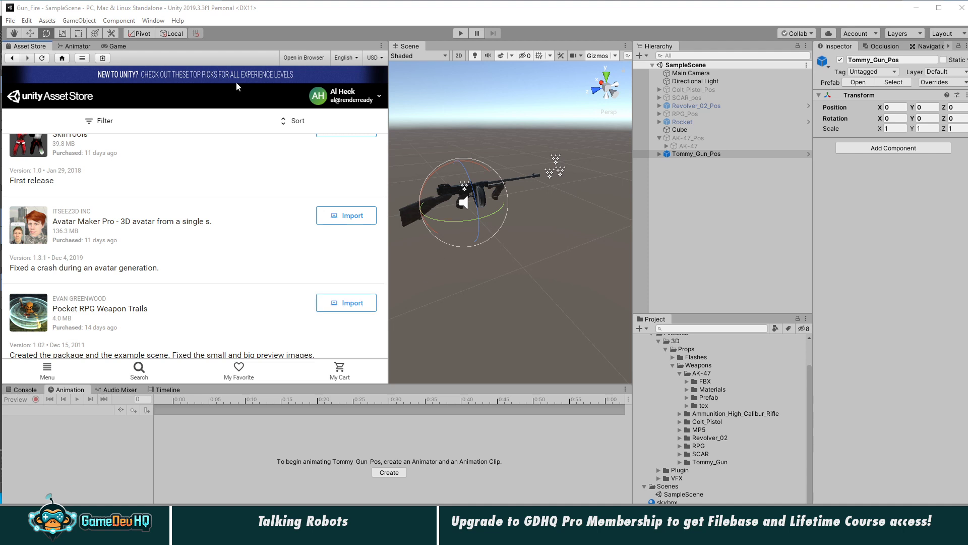
# Show Unity's Game view, deselect Tommy_Gun_Pos and collapse the AK-47 folder, leaving its parent Weapons folder expanded in the project assets.
pyautogui.click(115, 46)
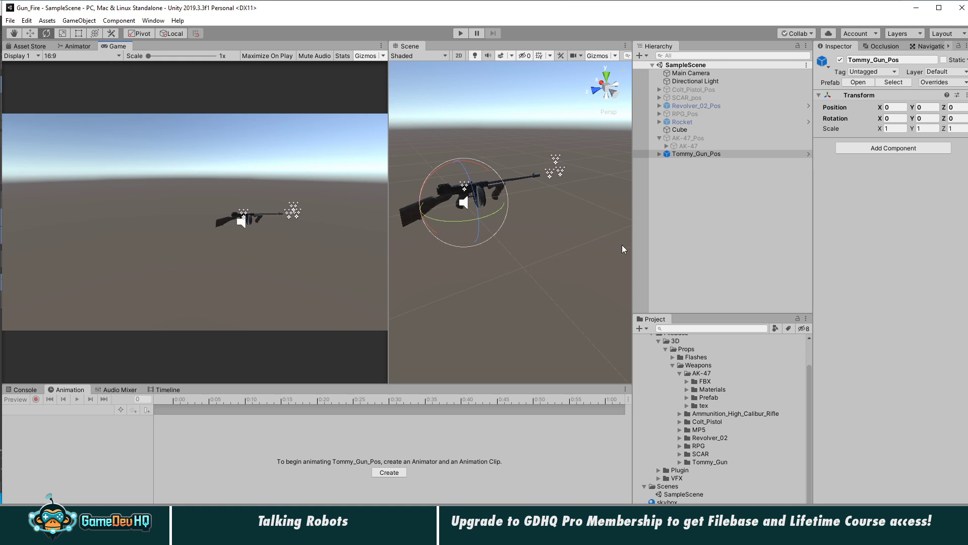
pyautogui.click(680, 374)
pyautogui.click(680, 373)
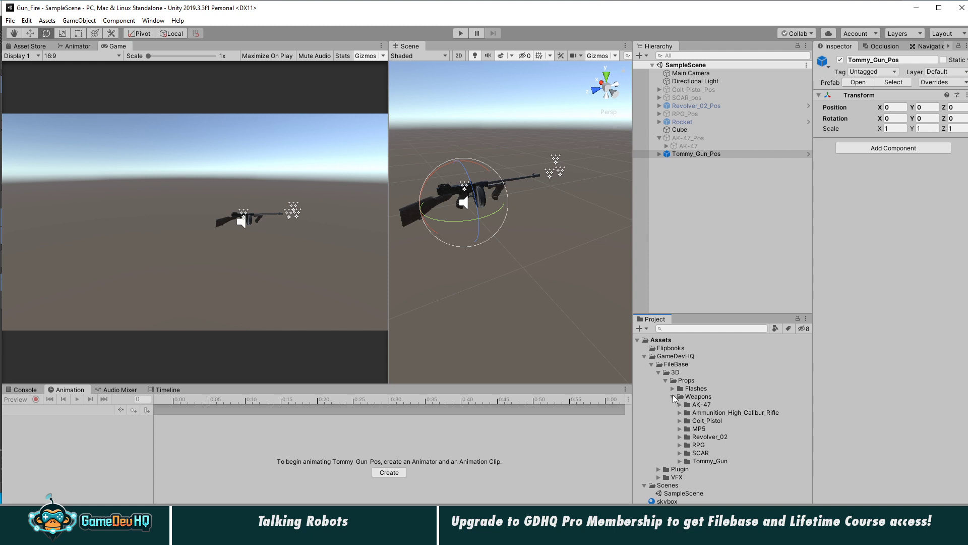
pyautogui.click(674, 396)
pyautogui.click(702, 238)
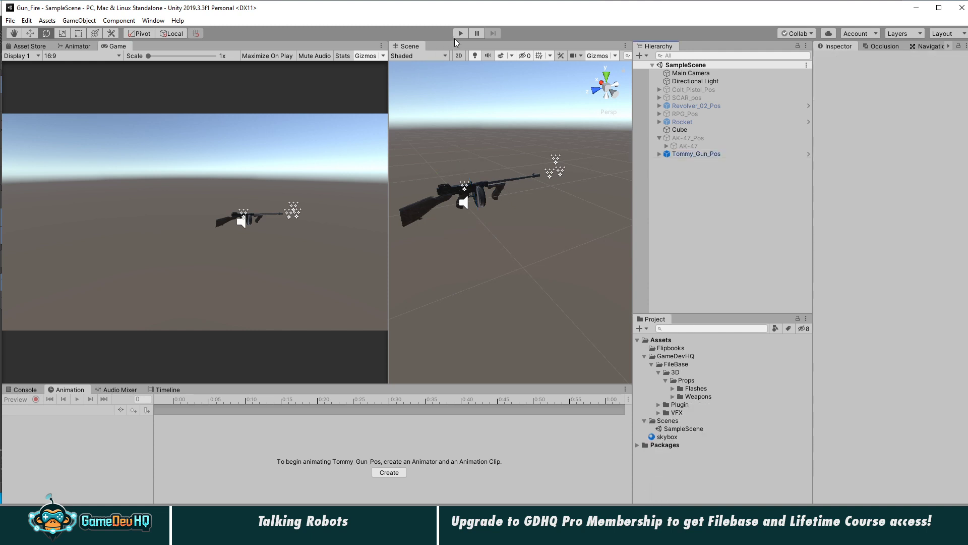
pyautogui.click(673, 397)
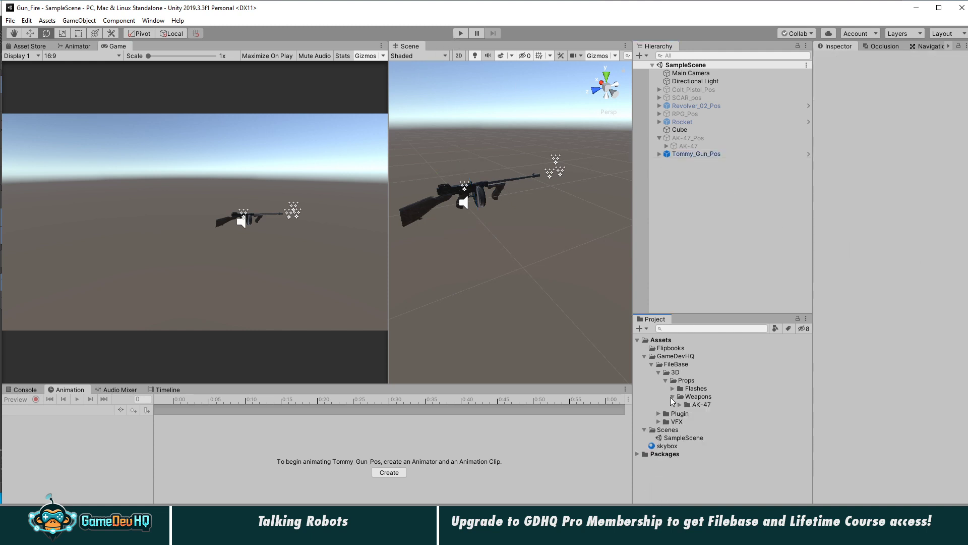
# Prepare a package export of the Tommy_Gun weapon folder with dependencies, excluding the RPG and Plugin folders.
pyautogui.click(706, 461)
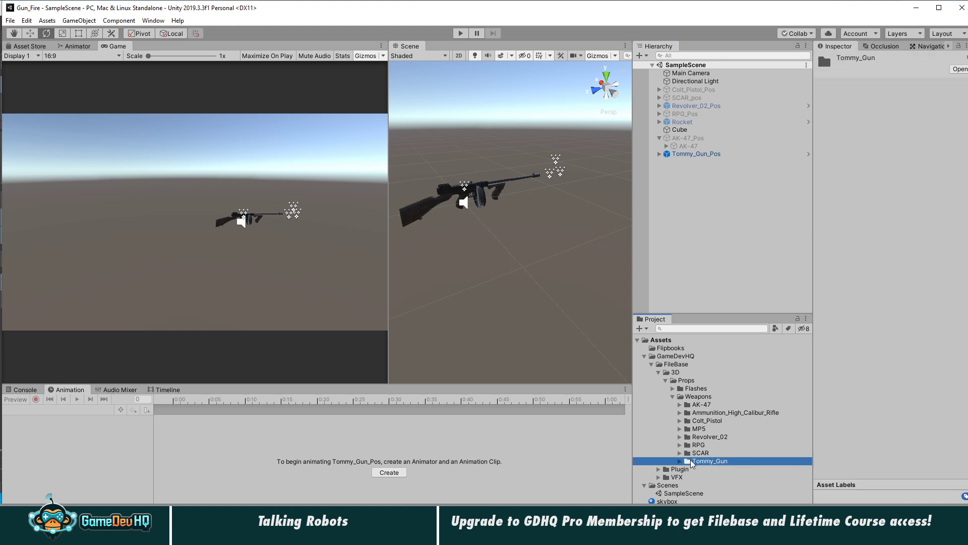
pyautogui.rightClick(701, 463)
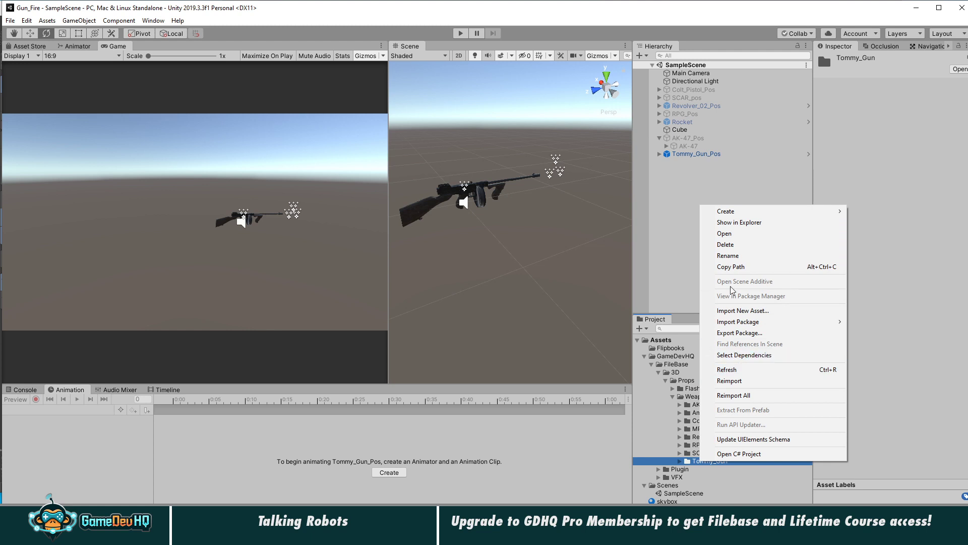
pyautogui.click(740, 333)
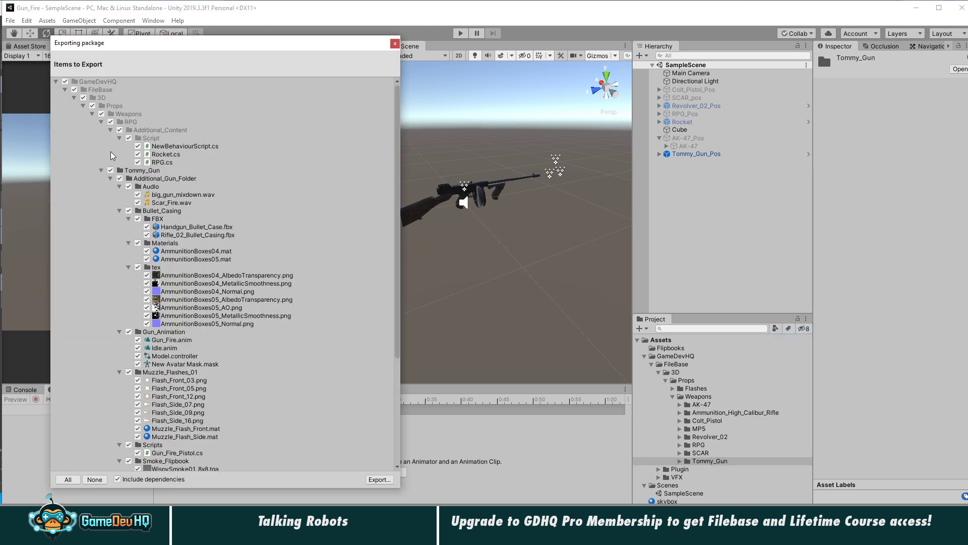
pyautogui.click(111, 122)
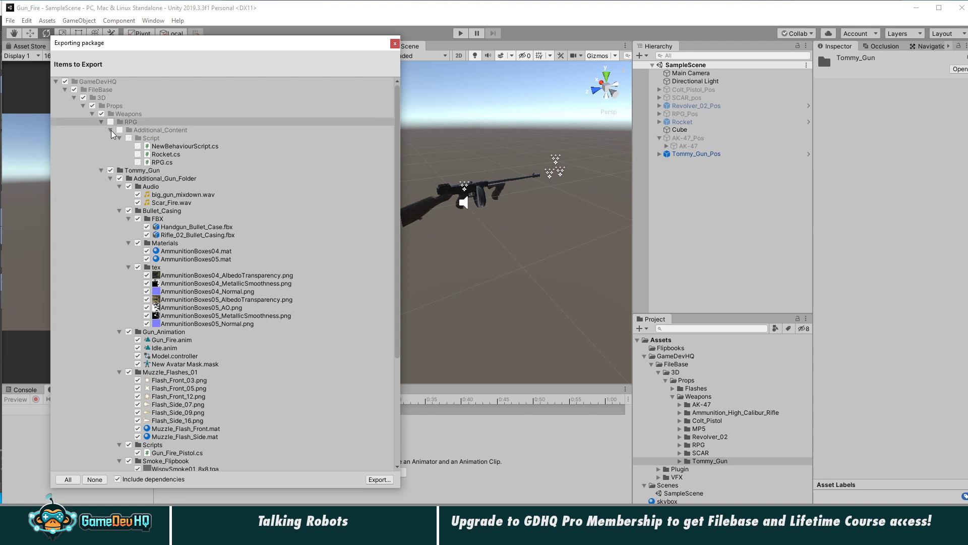
pyautogui.click(102, 171)
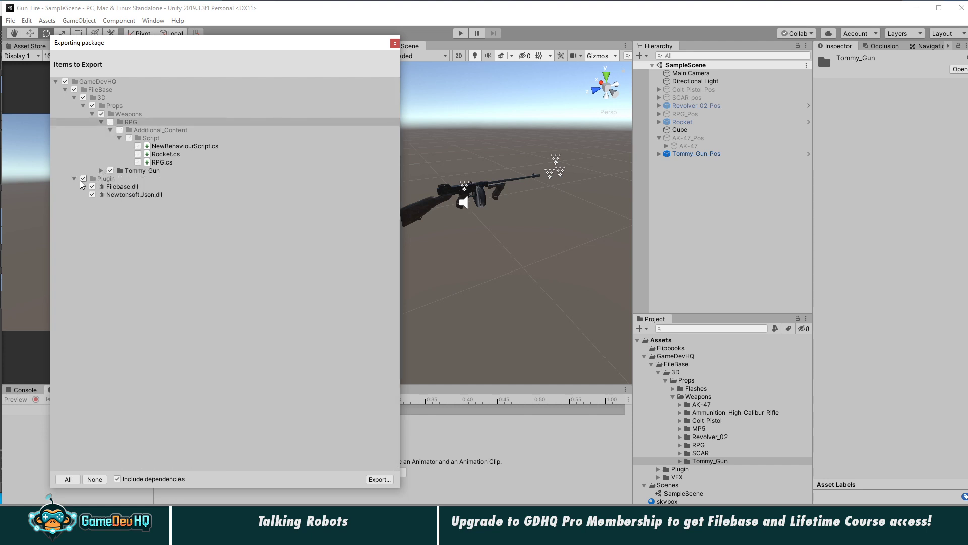
pyautogui.click(83, 179)
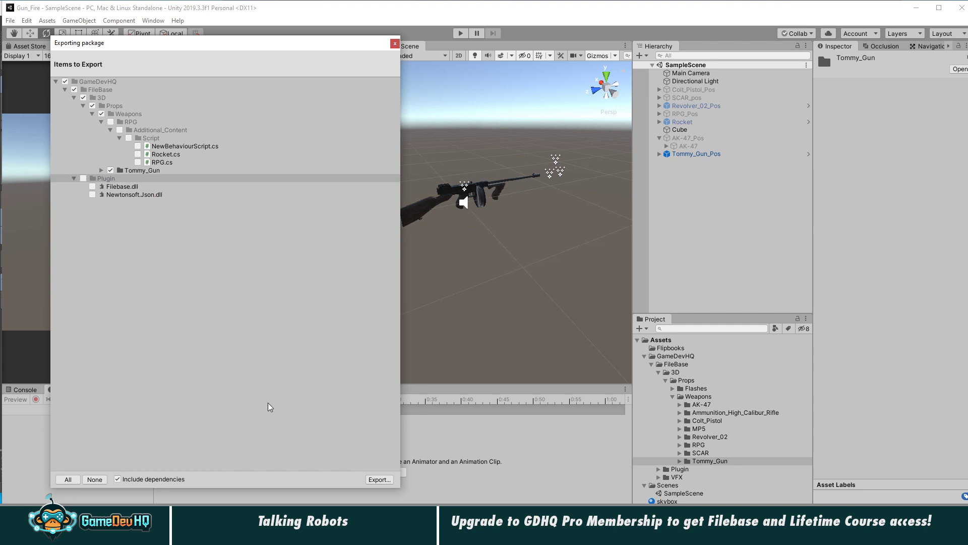
# Export the selected items to the Guns folder as a Unity package named Tommy_Gun.
pyautogui.click(379, 479)
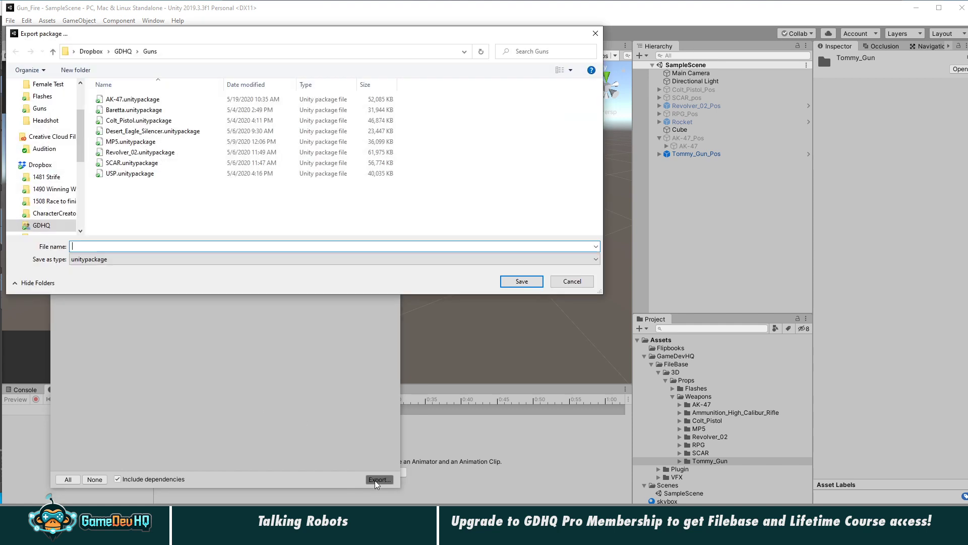
pyautogui.write('Tommy_Gun')
pyautogui.press('Return')
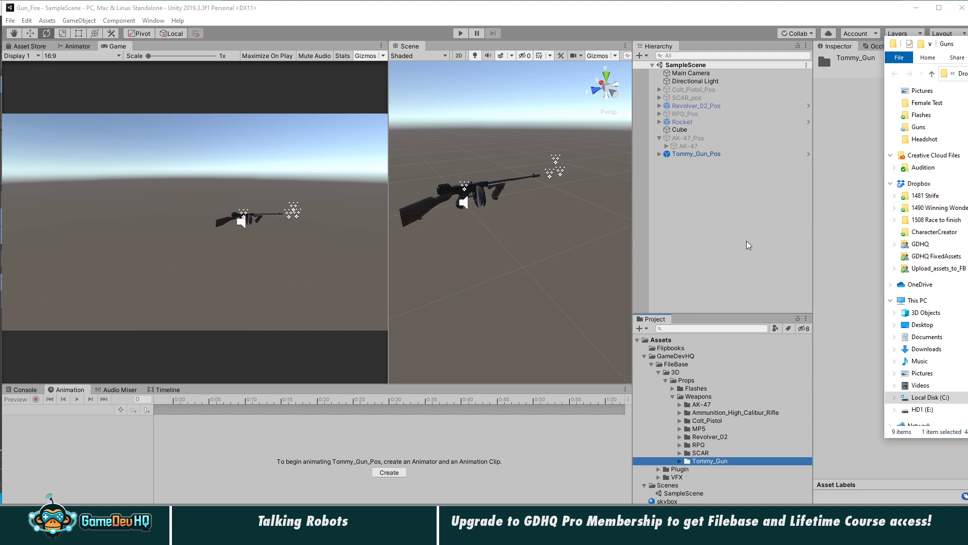
# Delete the AK-47_Pos object from SampleScene.
pyautogui.click(695, 162)
pyautogui.click(659, 137)
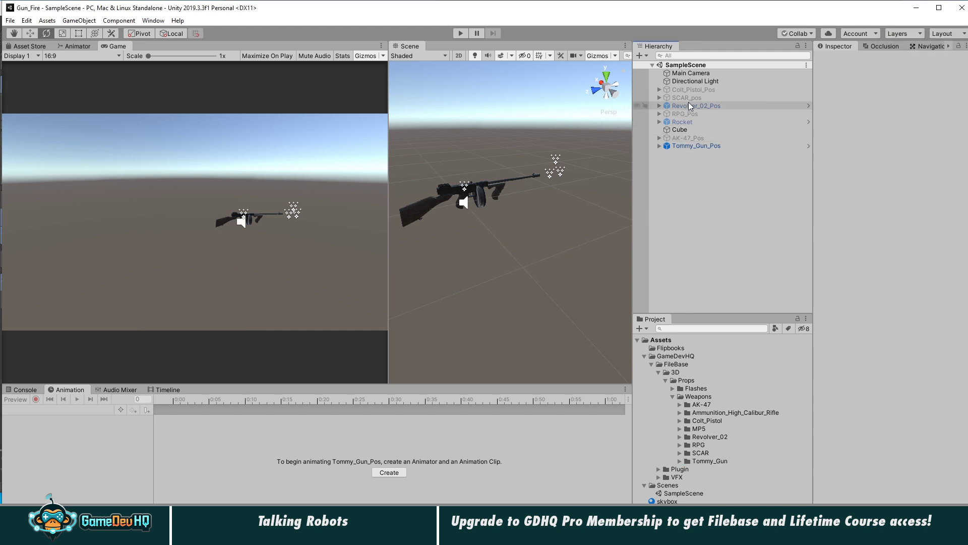
pyautogui.click(677, 107)
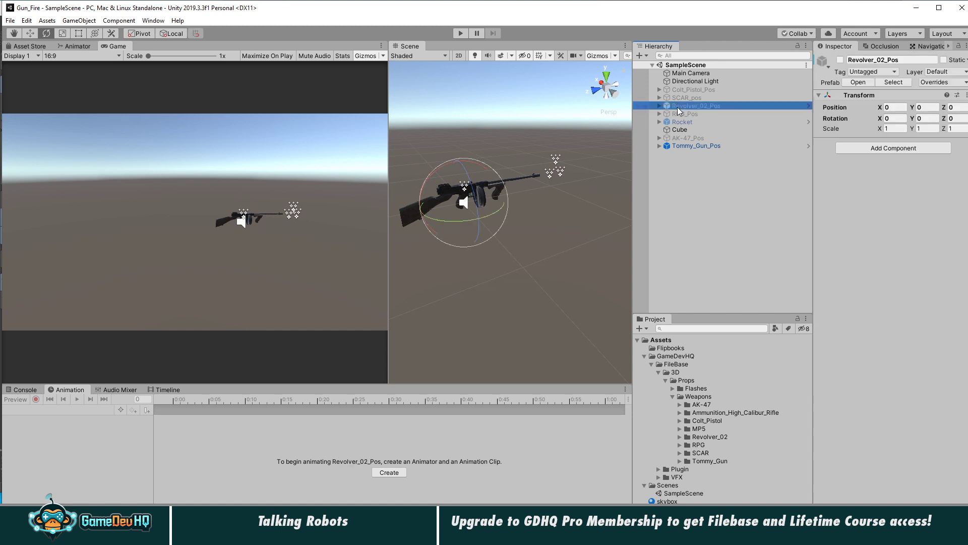
pyautogui.click(684, 137)
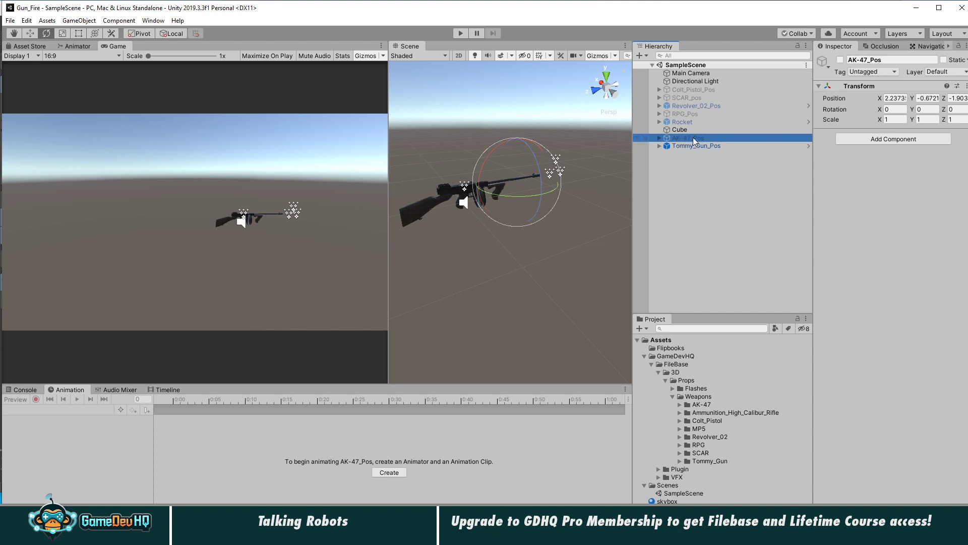
pyautogui.rightClick(693, 138)
pyautogui.click(716, 192)
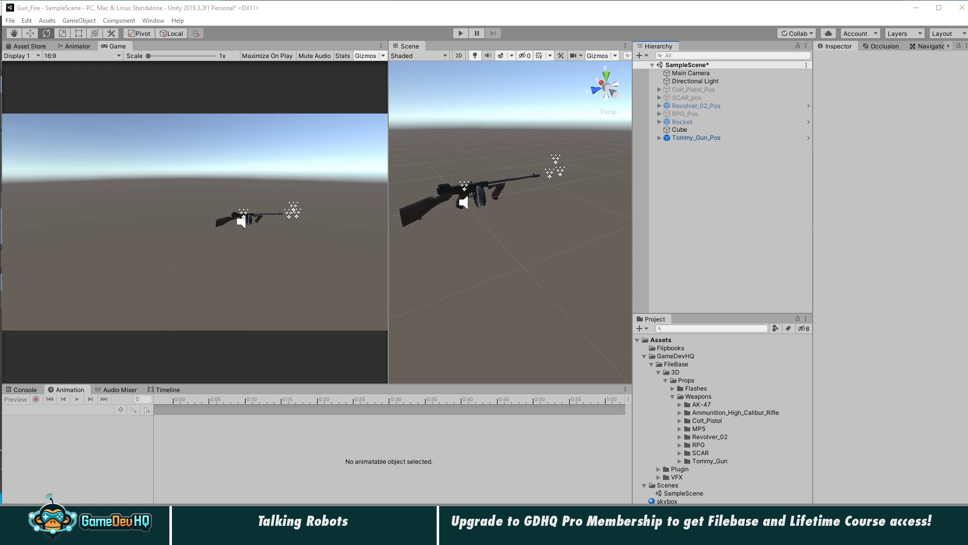
# Switch to the Chrome window, search Google for daz3d, and open the Daz 3D website.
pyautogui.moveTo(1, 131); pyautogui.dragTo(382, 45)
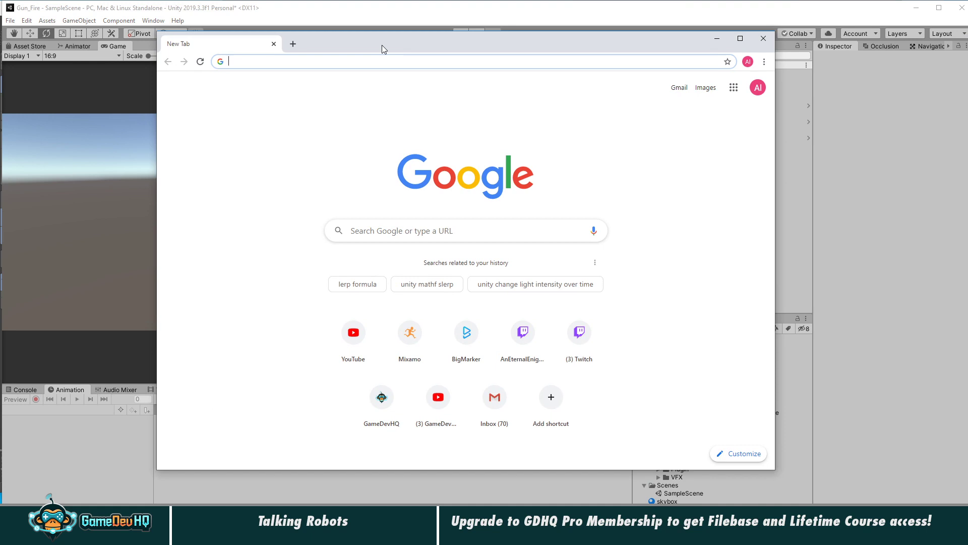
pyautogui.write('daz3d face captur')
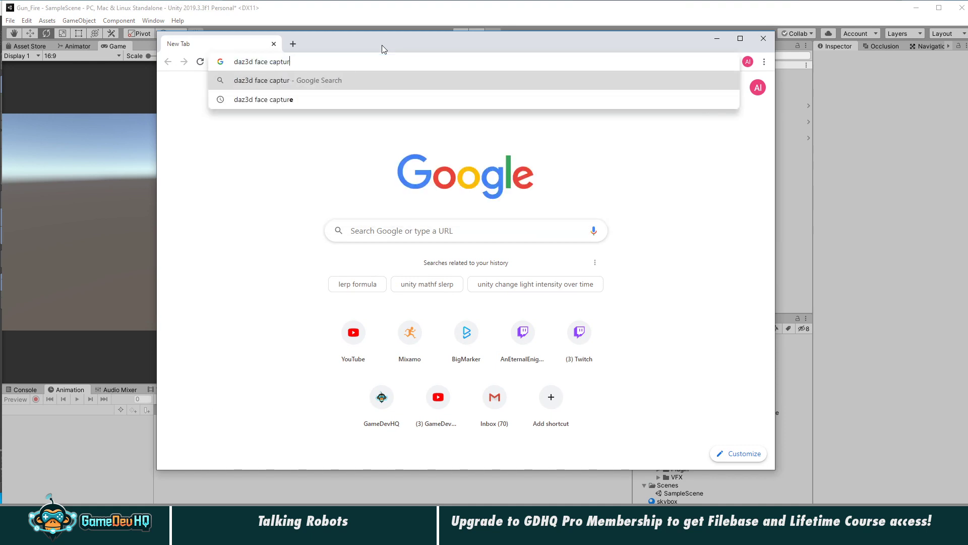
pyautogui.press('BackSpace')
pyautogui.press('BackSpace')
pyautogui.press('BackSpace')
pyautogui.press('BackSpace')
pyautogui.press('BackSpace')
pyautogui.press('Return')
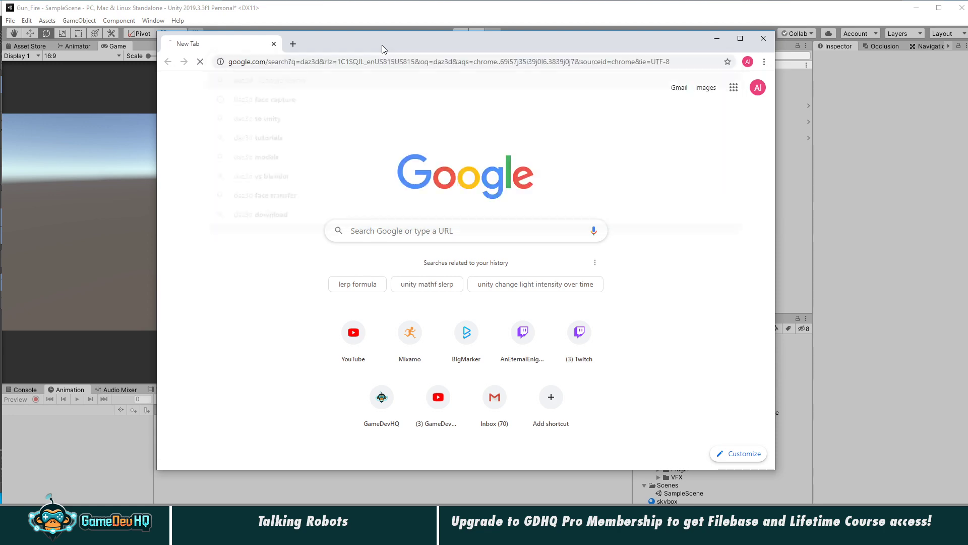
pyautogui.click(386, 176)
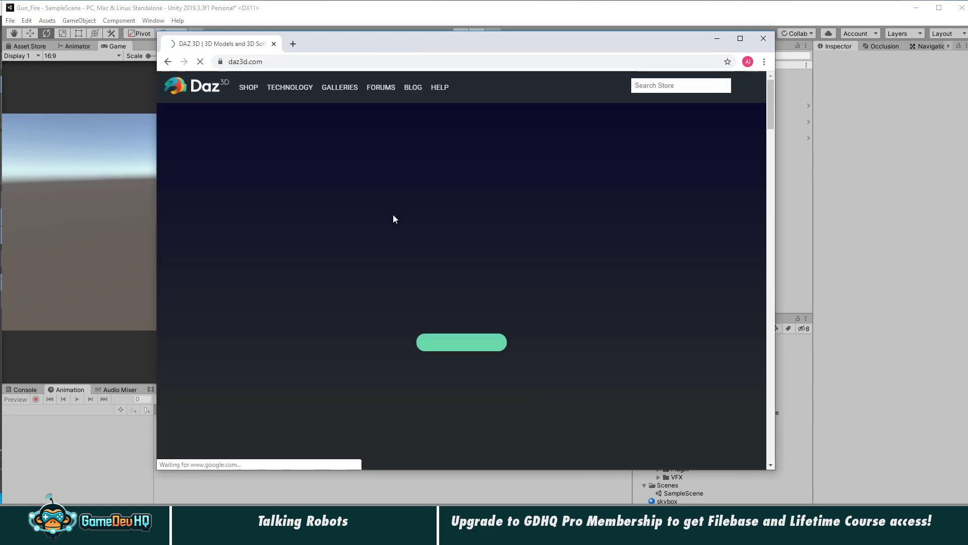
# Look through the Daz 3D home page from the feature overview to the #MadewithDaz artwork section.
pyautogui.scroll(-7, 378, 363)
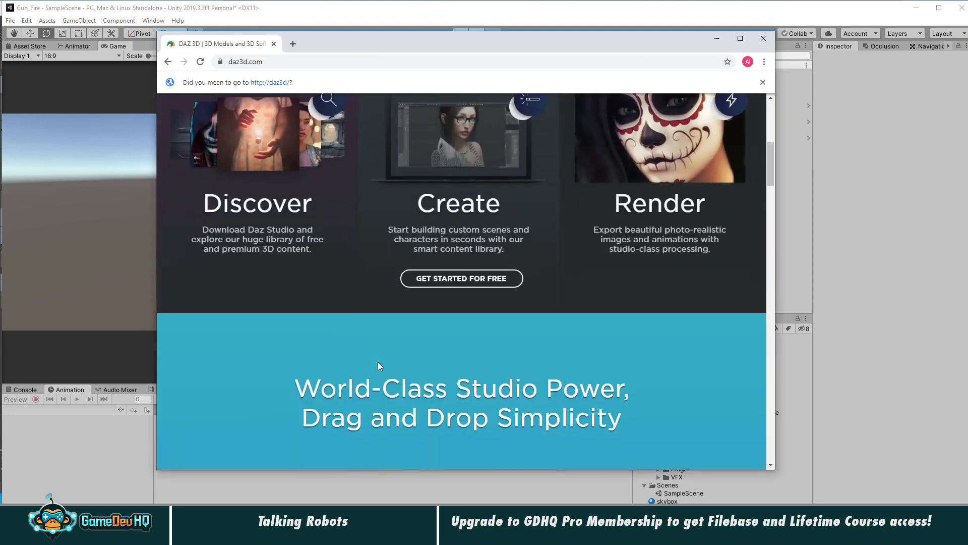
pyautogui.scroll(3, 378, 362)
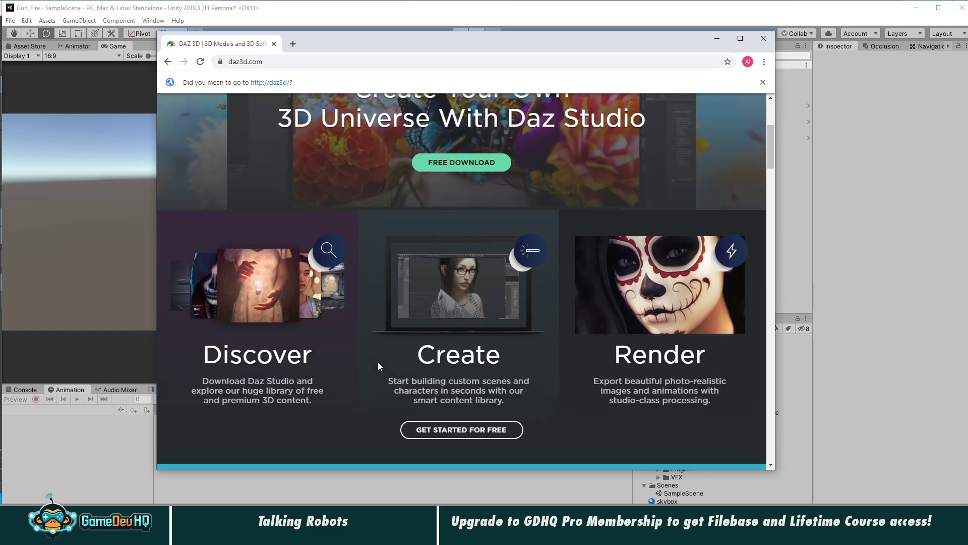
pyautogui.scroll(-3, 378, 362)
pyautogui.scroll(-12, 379, 363)
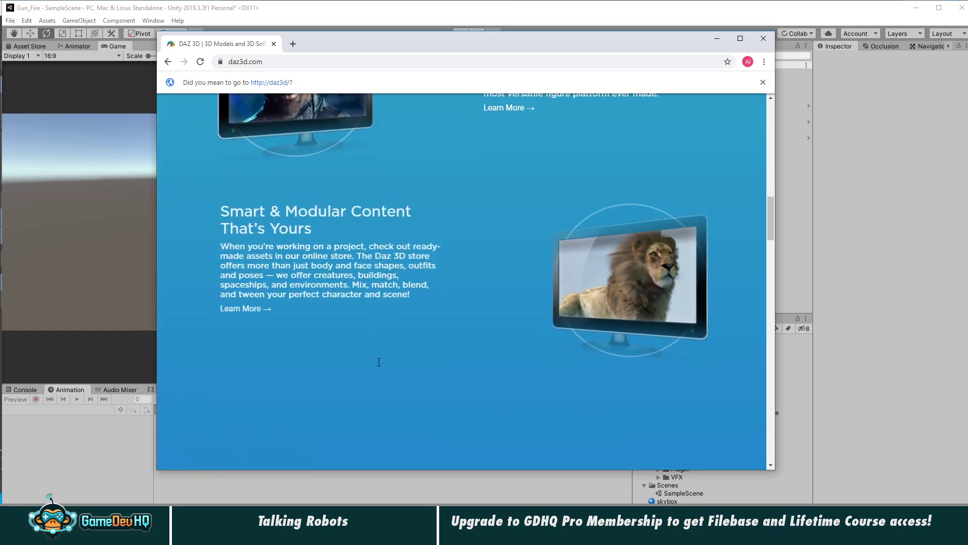
pyautogui.scroll(-10, 379, 362)
pyautogui.scroll(2, 380, 365)
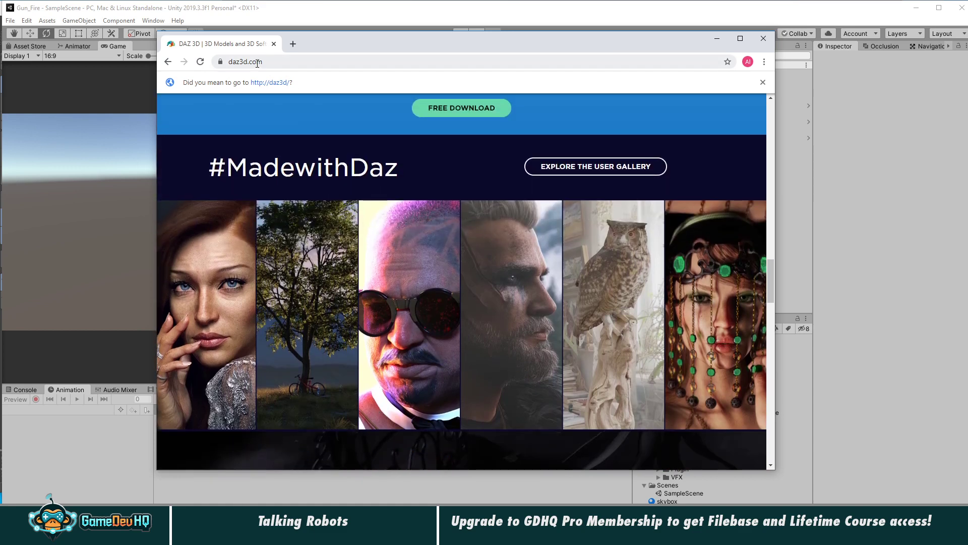
# Search Google for iclone and open Reallusion's iClone 3D Animation Software page.
pyautogui.click(257, 64)
pyautogui.write('iclone')
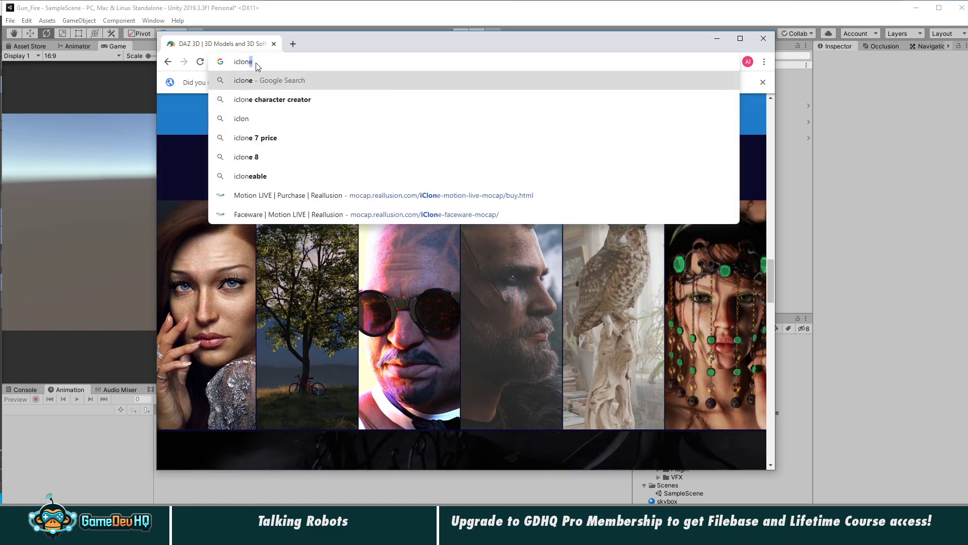
pyautogui.press('Return')
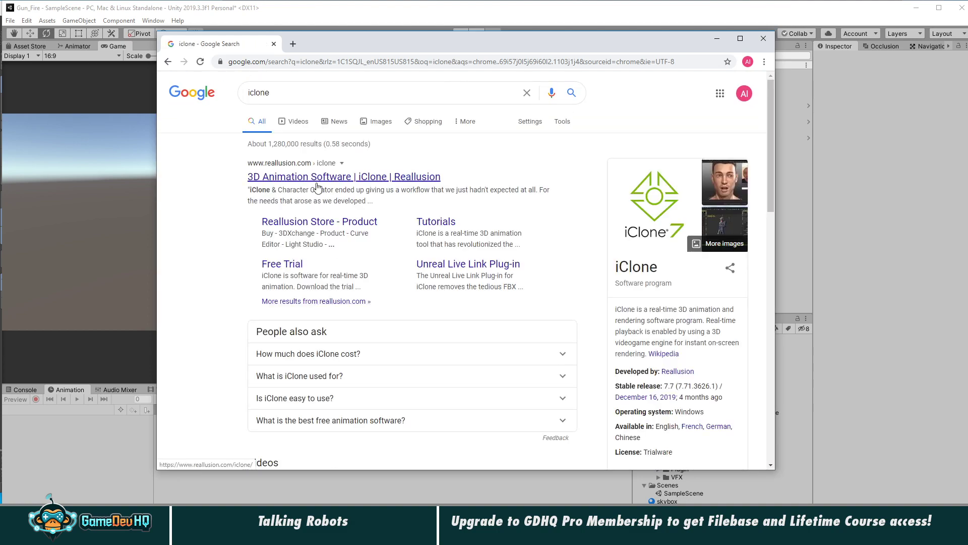
pyautogui.click(313, 178)
# Examine the iClone product page's sections on character workflow, real-time visuals, plugins, content and training classes.
pyautogui.scroll(-10, 445, 320)
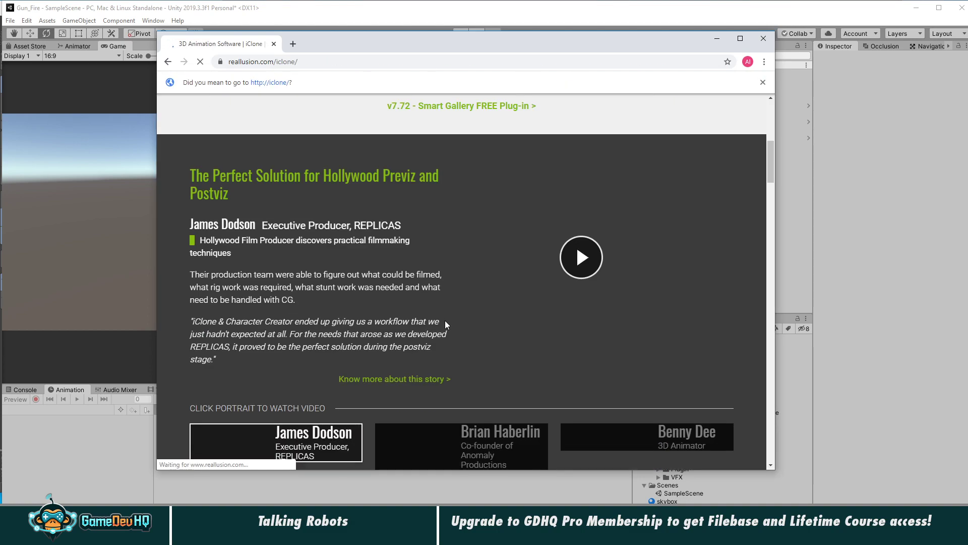
pyautogui.scroll(-12, 445, 325)
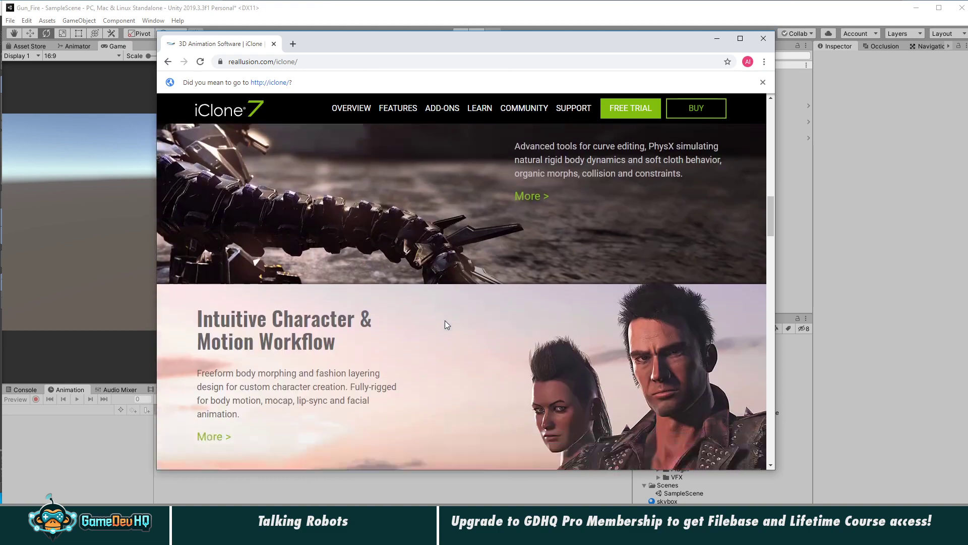
pyautogui.scroll(6, 447, 326)
pyautogui.scroll(-6, 447, 326)
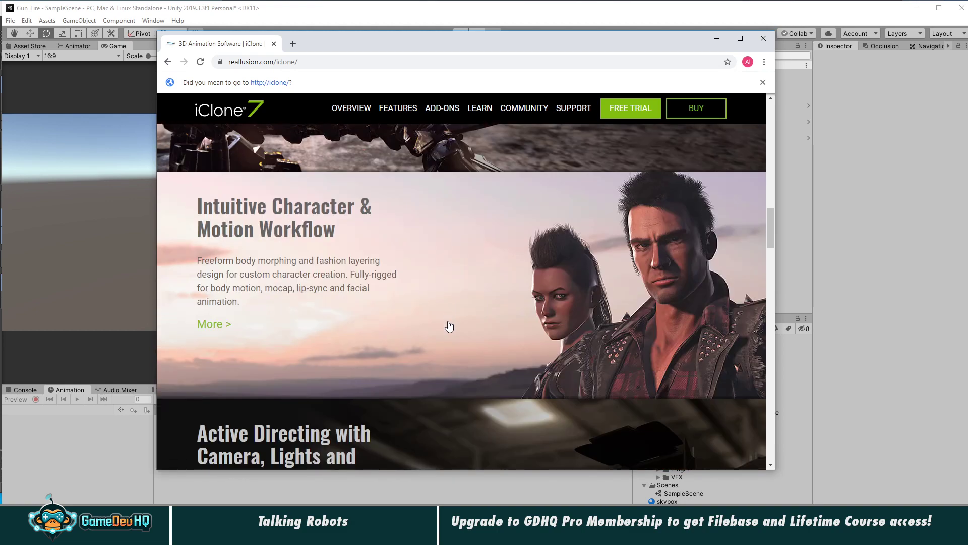
pyautogui.scroll(-8, 449, 326)
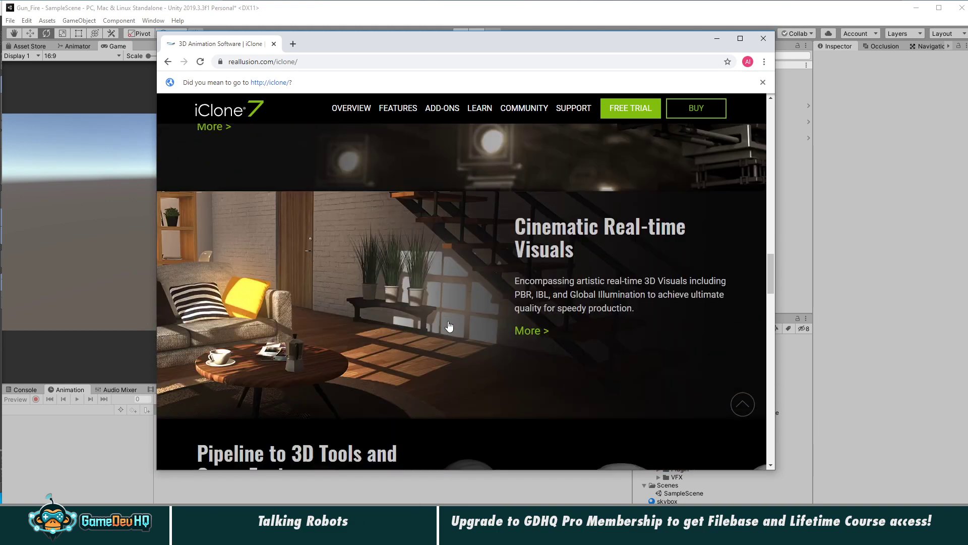
pyautogui.scroll(-6, 449, 326)
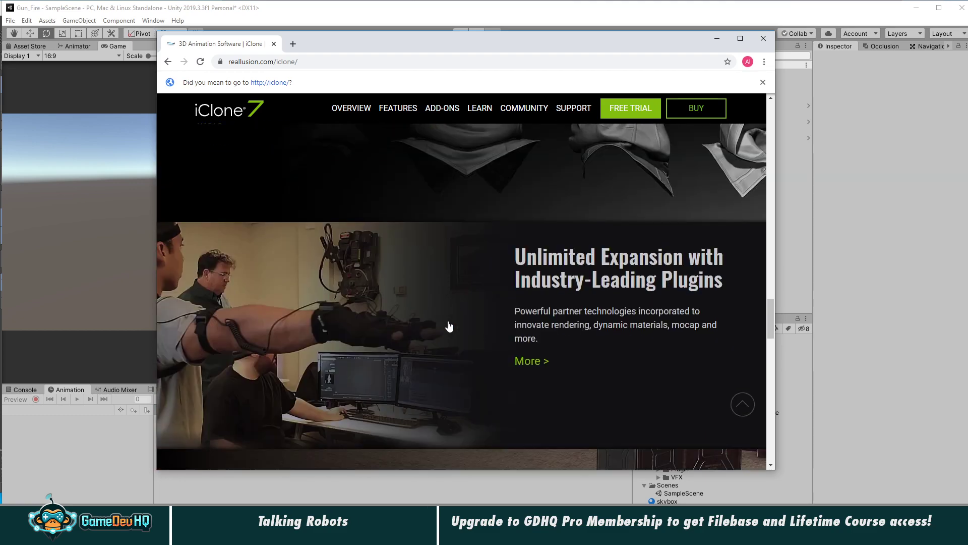
pyautogui.scroll(2, 449, 327)
pyautogui.scroll(-6, 449, 326)
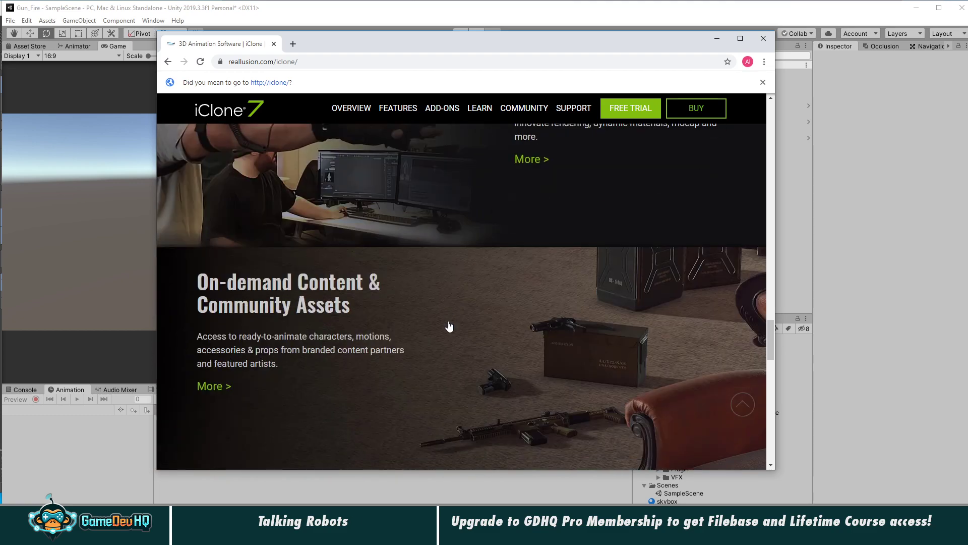
pyautogui.scroll(-8, 449, 326)
pyautogui.scroll(-4, 449, 326)
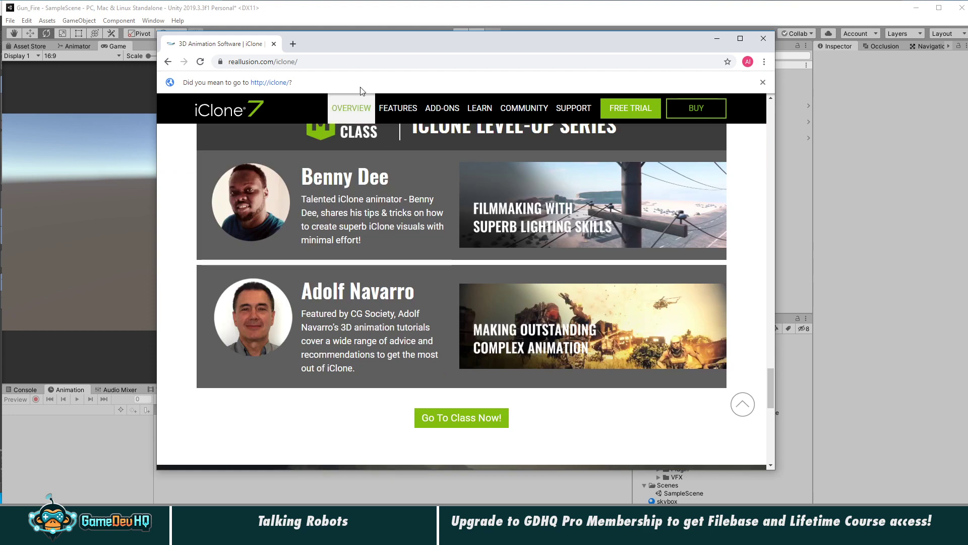
# Search Google for cc3, follow the suggested character creator 3 search, and view Reallusion's Character Creator Quality Production page.
pyautogui.click(325, 62)
pyautogui.write('c')
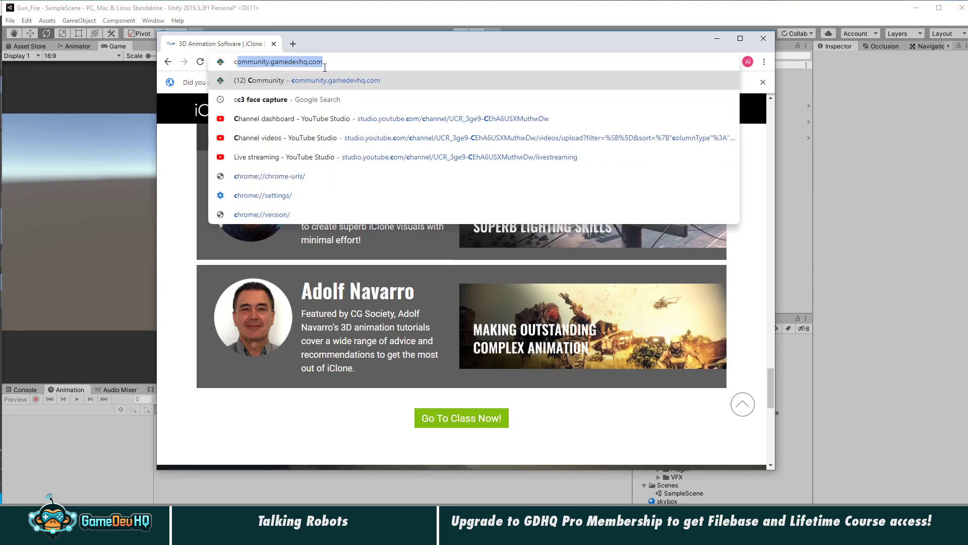
pyautogui.write('c3')
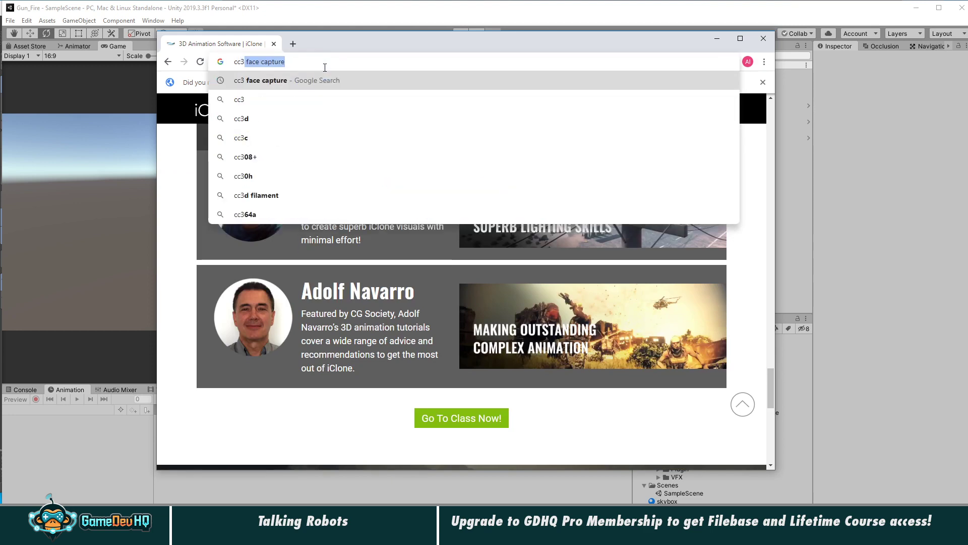
pyautogui.press('Delete')
pyautogui.press('Return')
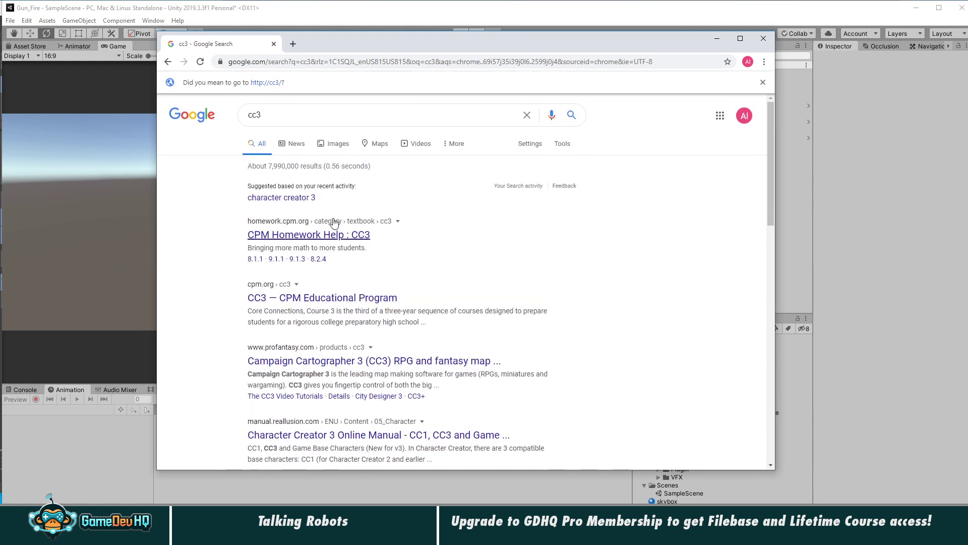
pyautogui.click(300, 198)
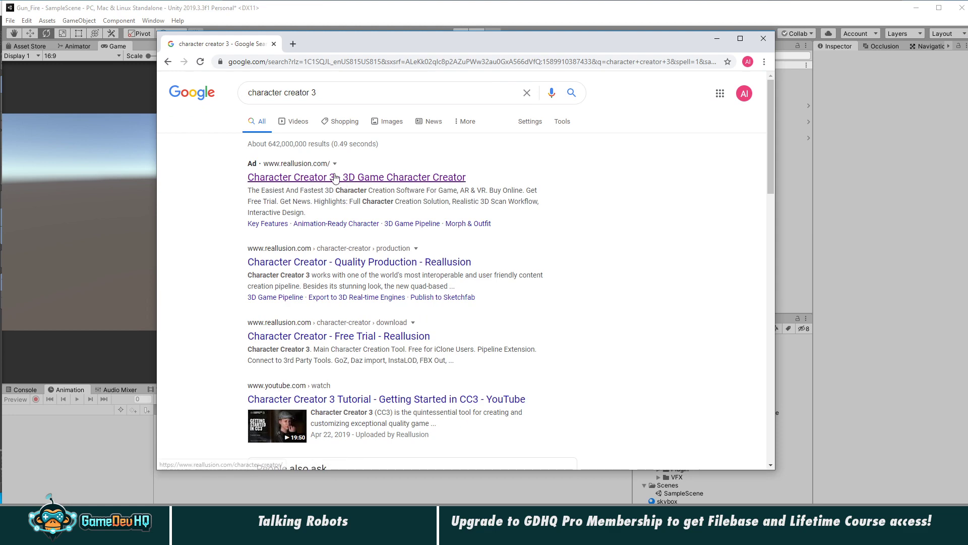
pyautogui.click(318, 262)
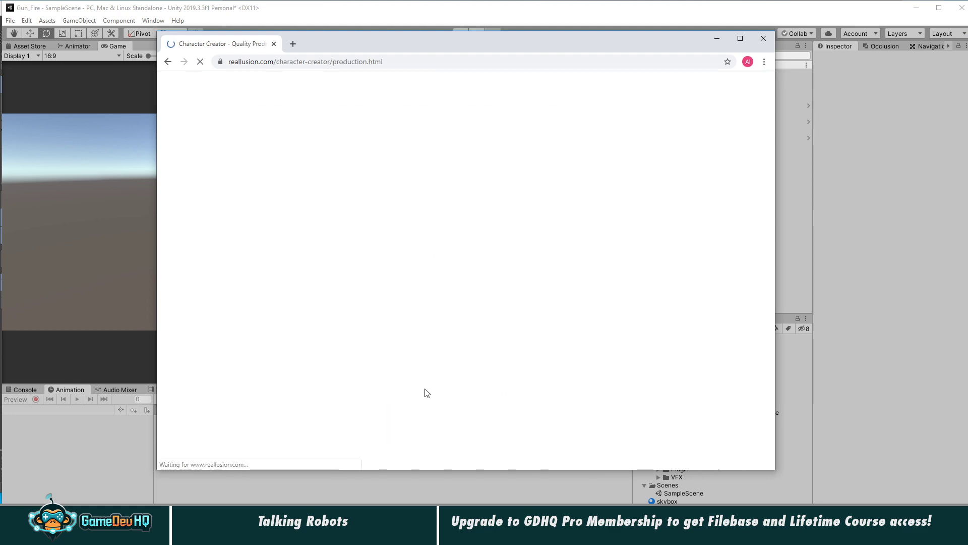
pyautogui.scroll(-12, 428, 356)
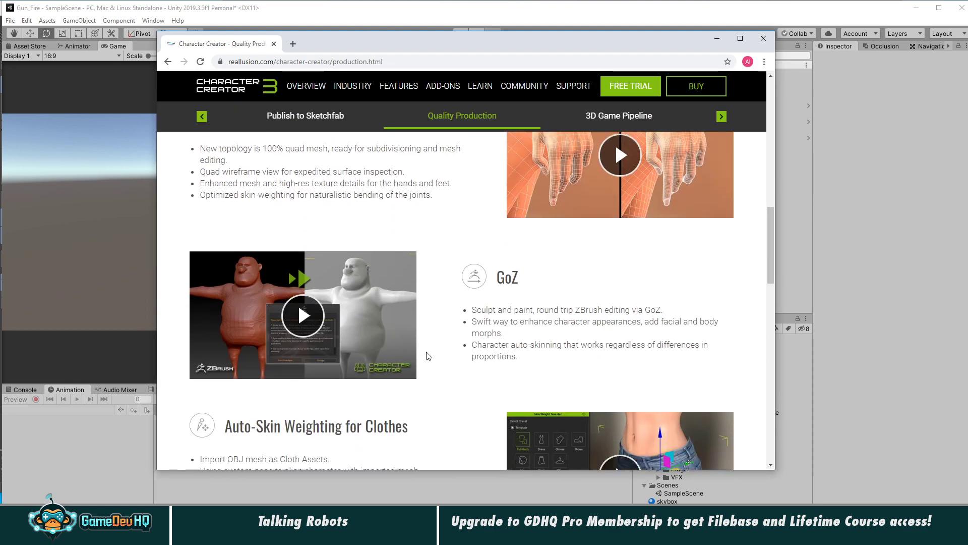
# Examine the Character Creator Quality Production page down to the Iray rendering section and footer, and close the browser.
pyautogui.scroll(-5, 428, 356)
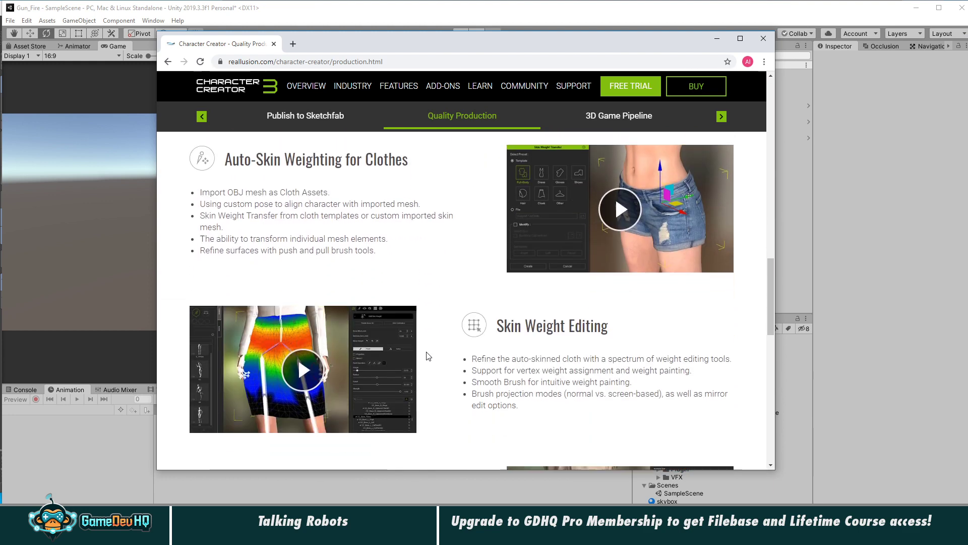
pyautogui.scroll(-10, 428, 356)
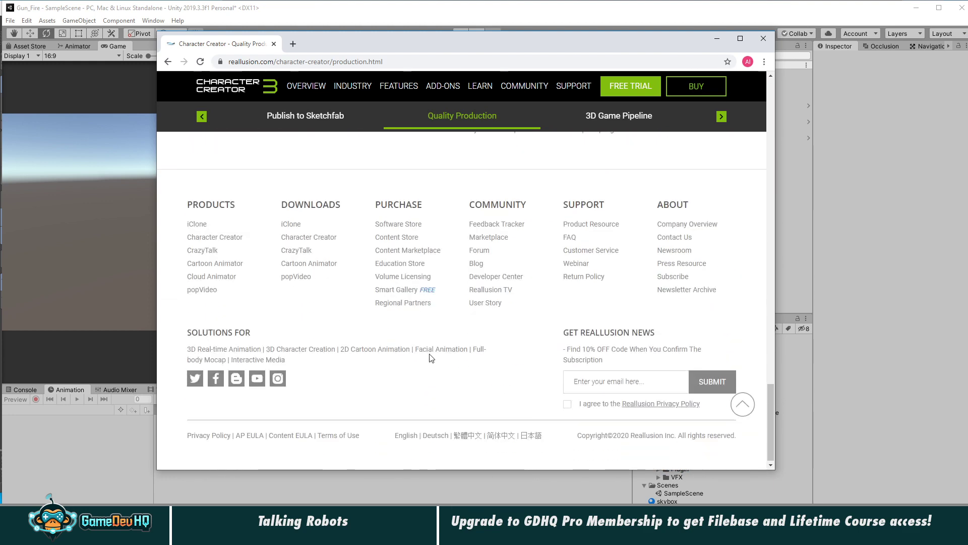
pyautogui.scroll(5, 431, 358)
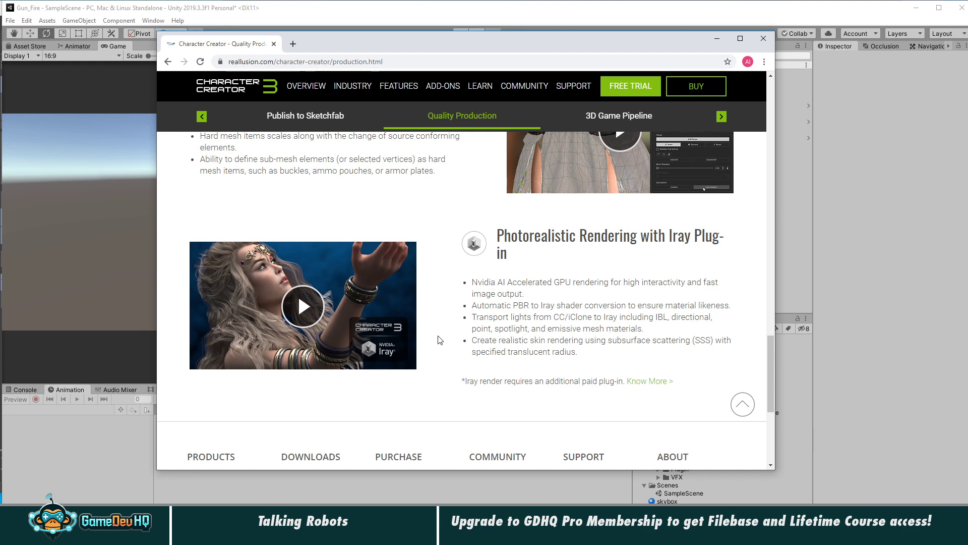
pyautogui.scroll(2, 443, 340)
pyautogui.scroll(11, 442, 340)
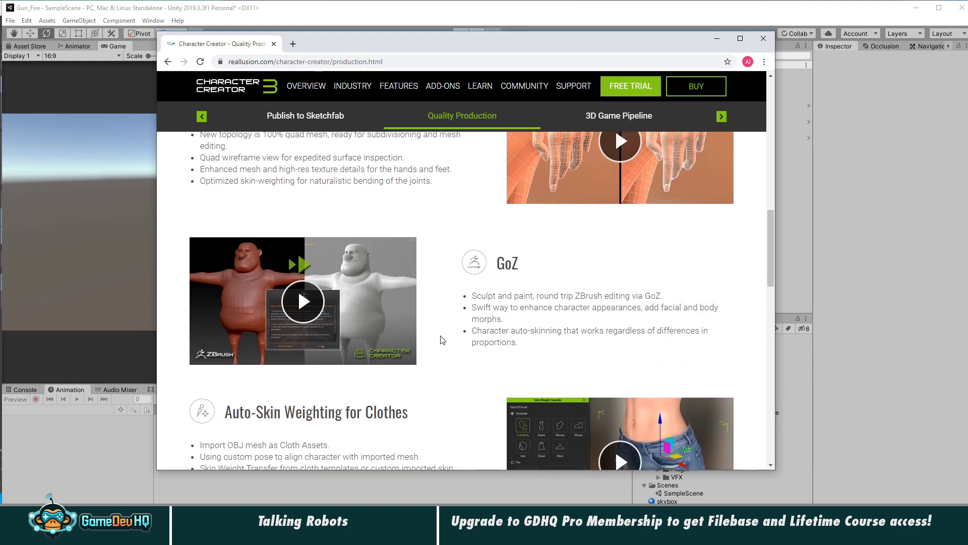
pyautogui.scroll(10, 442, 340)
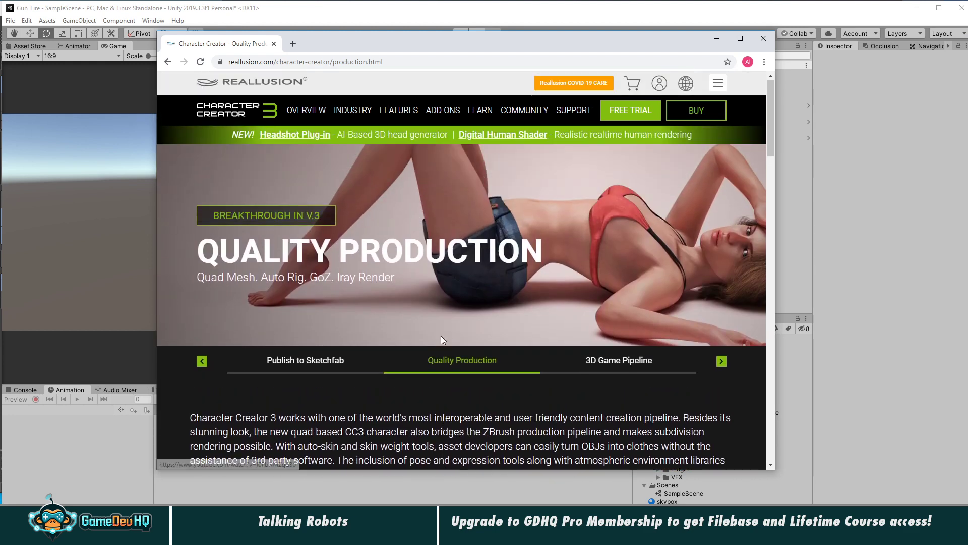
pyautogui.click(768, 45)
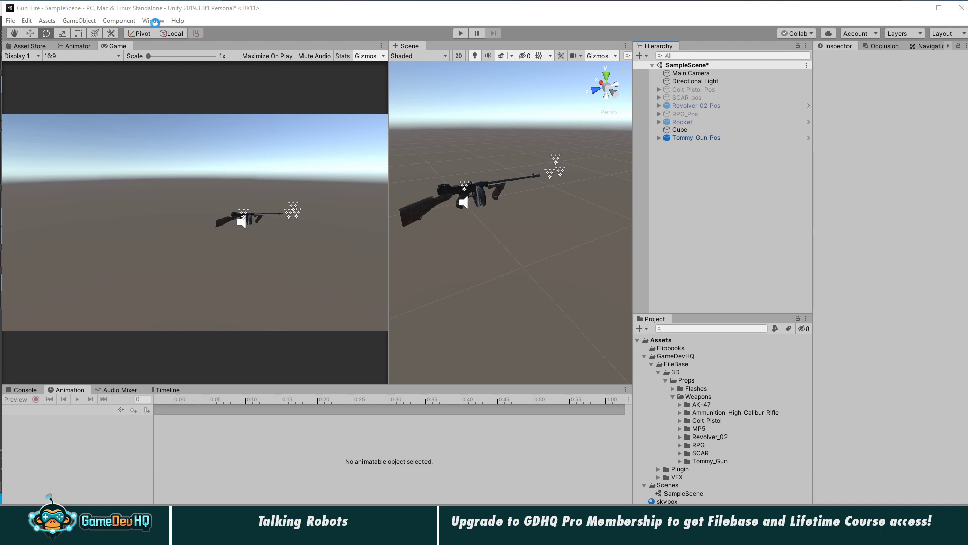
# Open the Filebase window over the scene and filter its 3D props to the Weapons category.
pyautogui.click(151, 21)
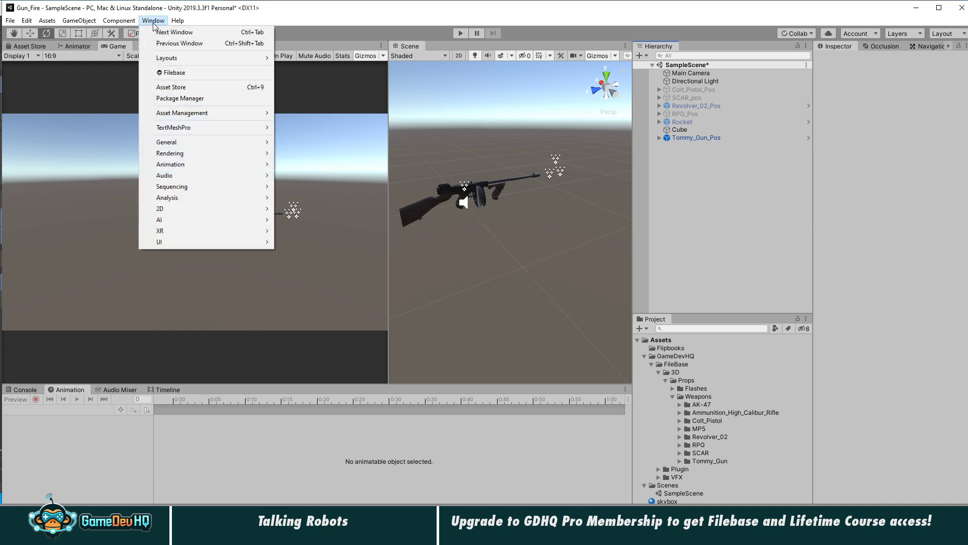
pyautogui.click(170, 73)
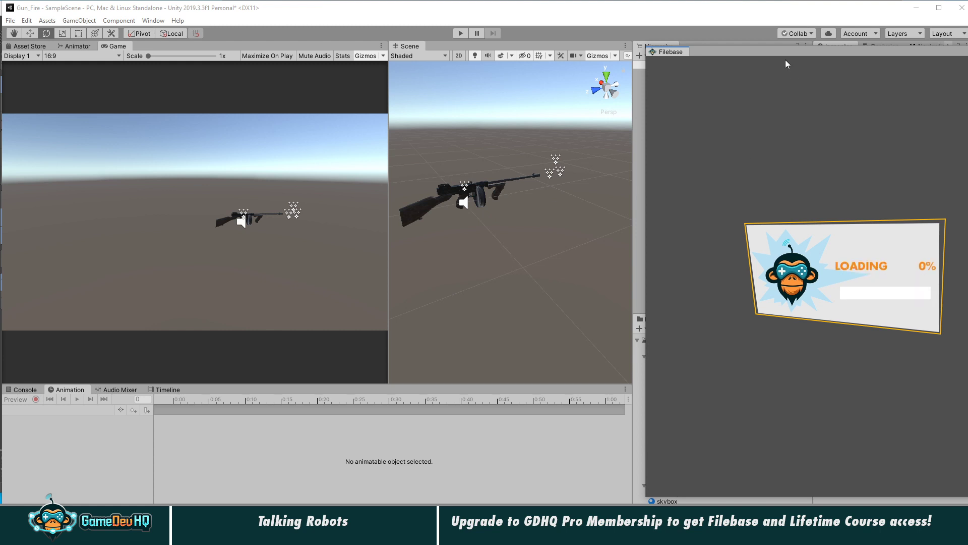
pyautogui.moveTo(779, 51); pyautogui.dragTo(264, 31)
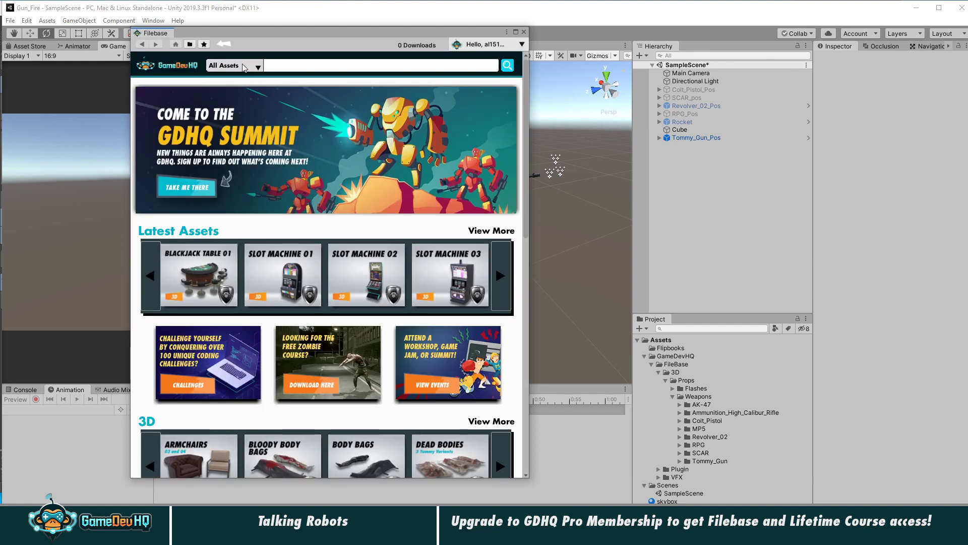
pyautogui.click(233, 65)
pyautogui.moveTo(259, 140)
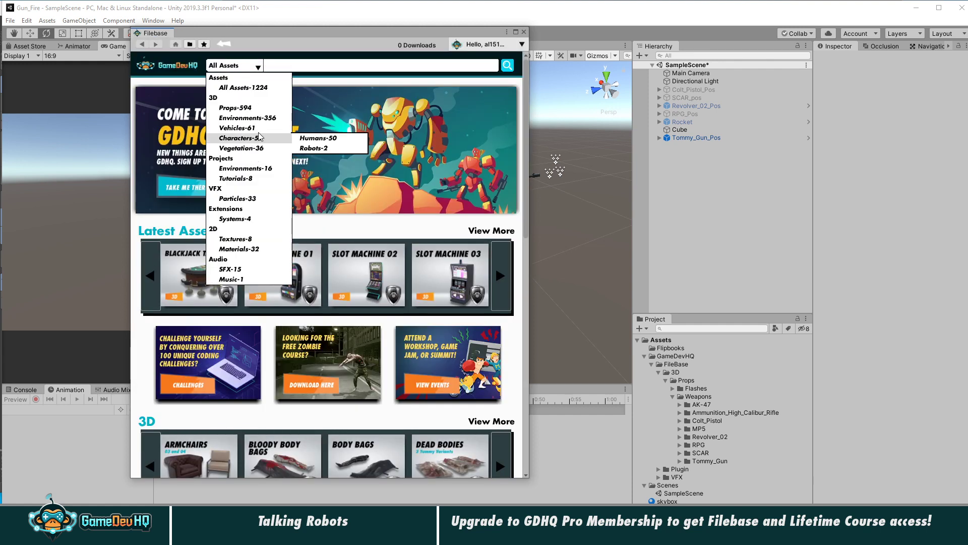
pyautogui.moveTo(253, 108)
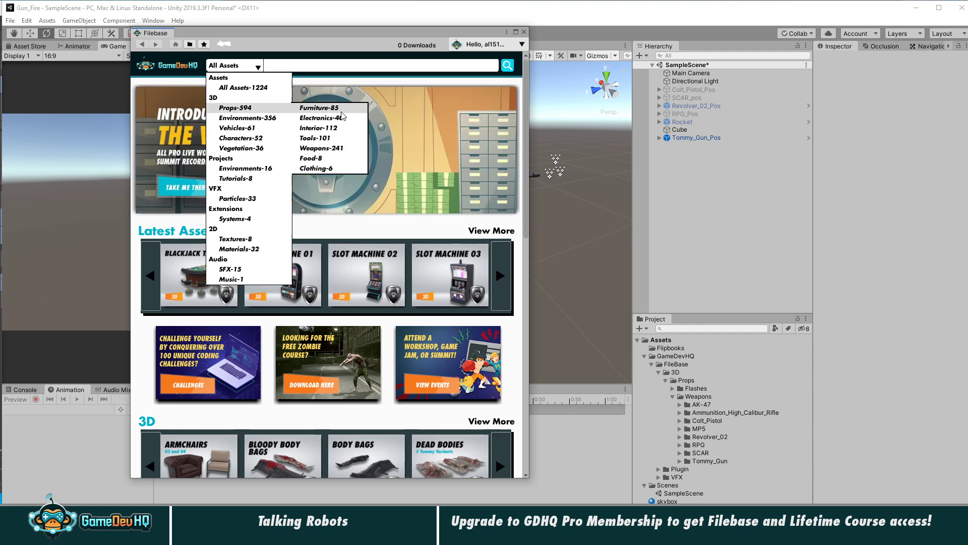
pyautogui.click(322, 148)
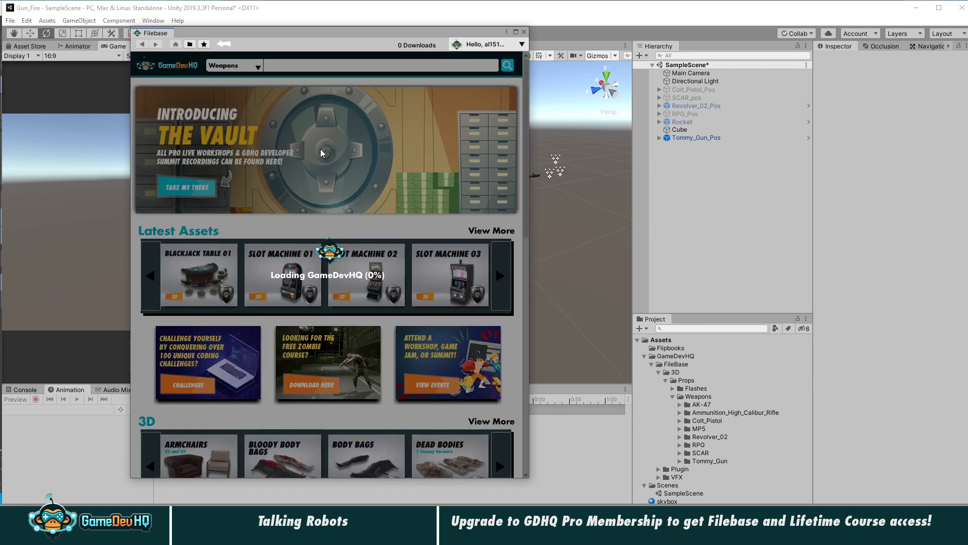
# Find the Rifle asset on page 3 of the weapons list, download it and import its whole package.
pyautogui.scroll(-3, 377, 328)
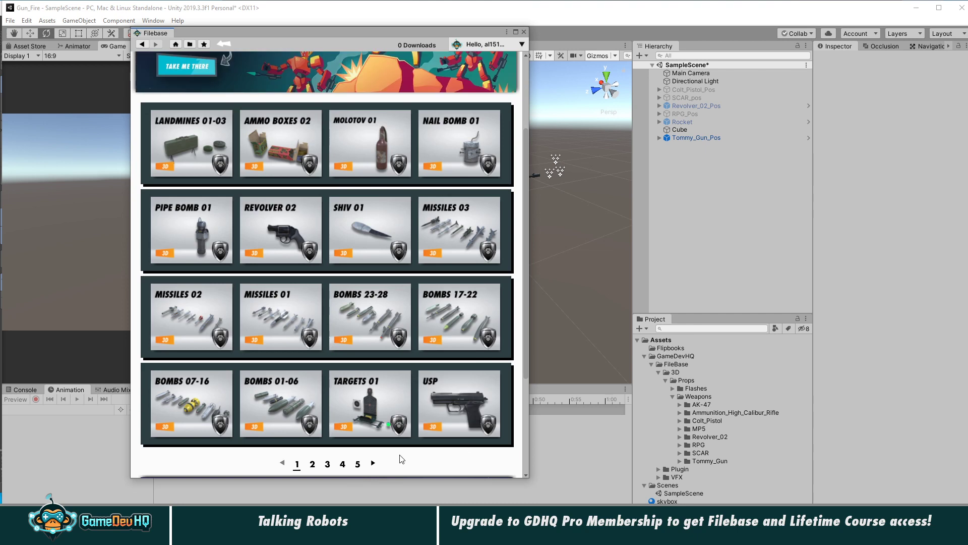
pyautogui.click(373, 464)
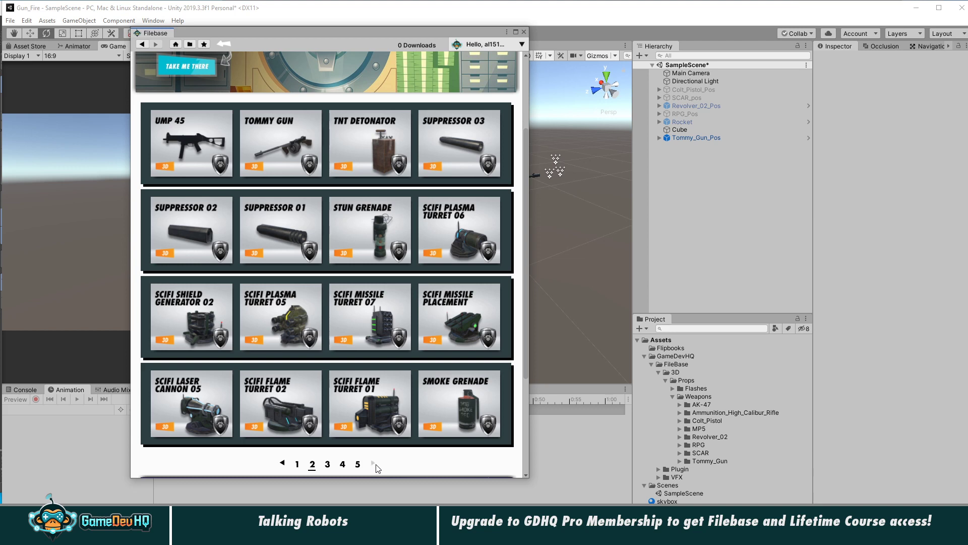
pyautogui.click(376, 465)
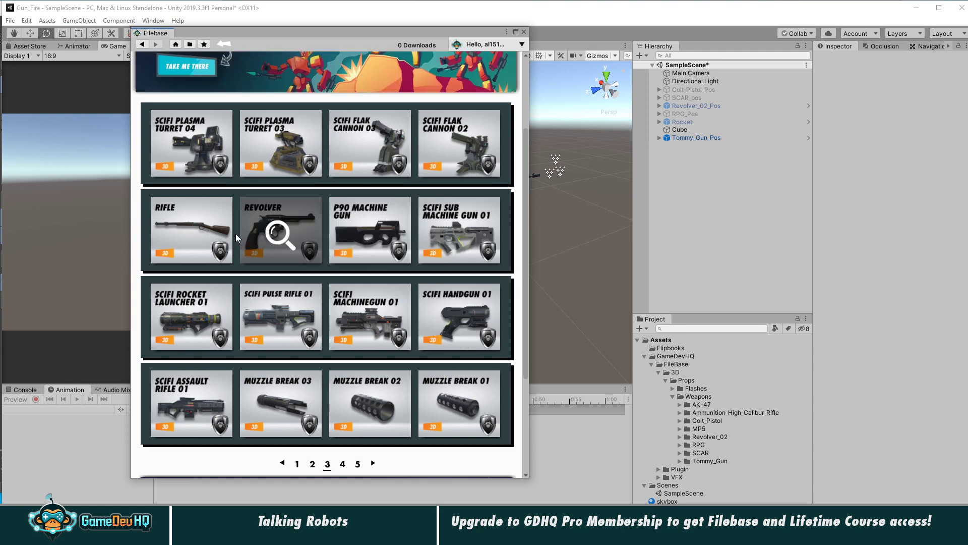
pyautogui.click(188, 232)
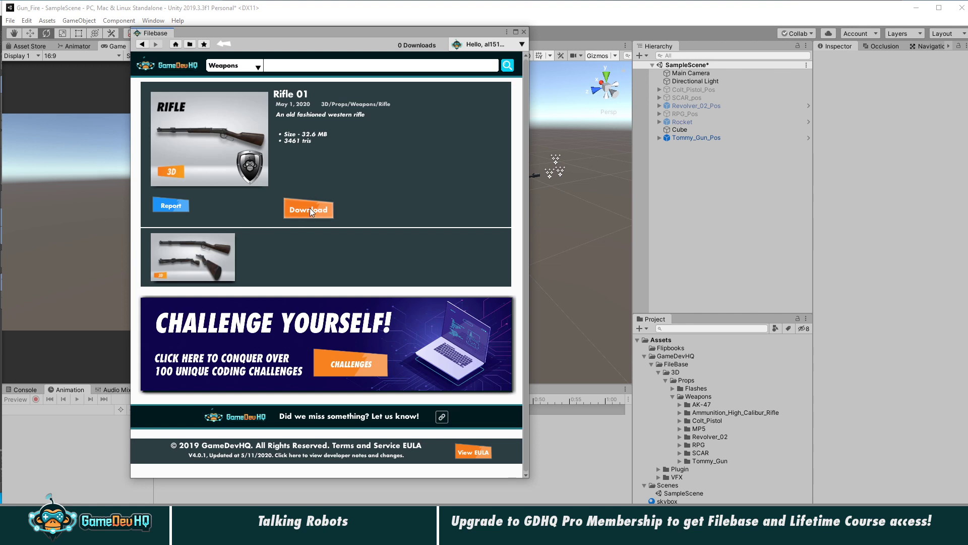
pyautogui.click(310, 210)
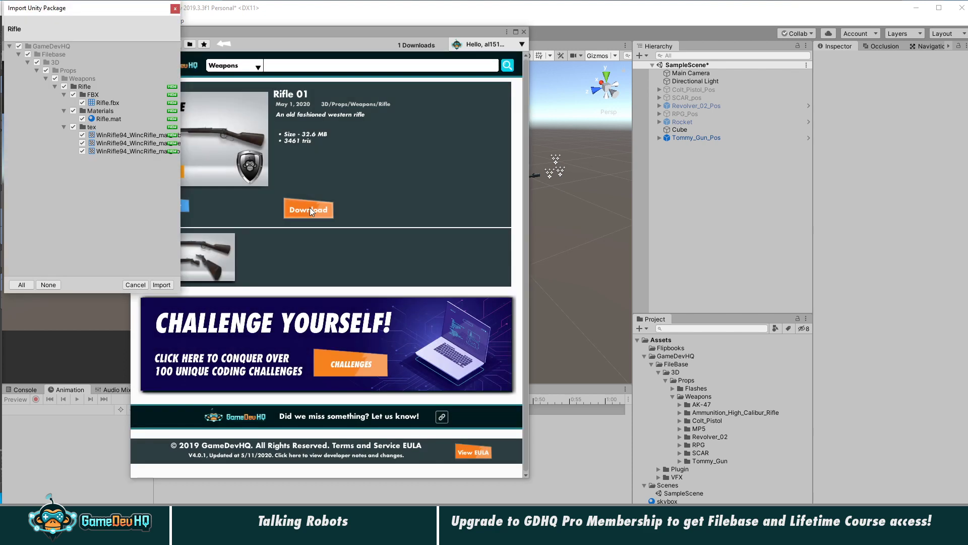
pyautogui.click(161, 285)
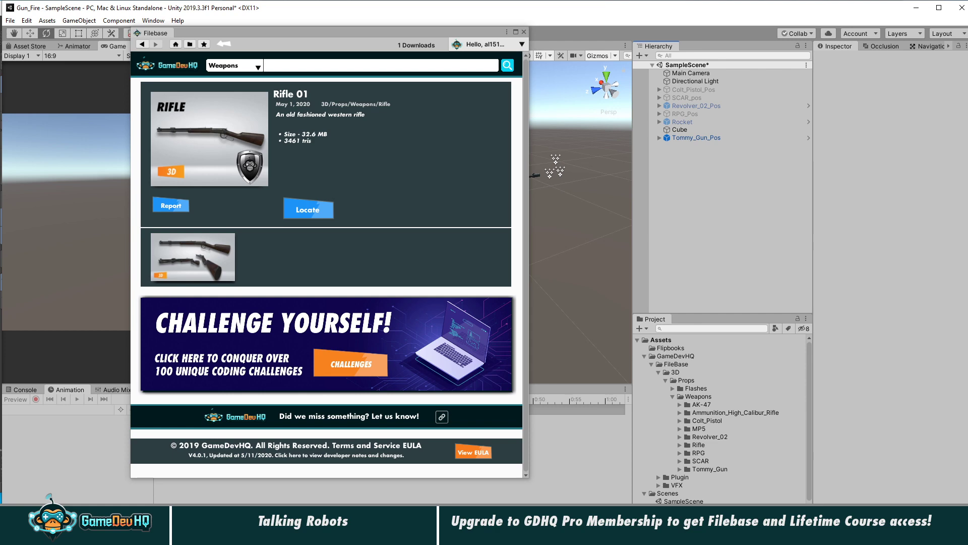
# Switch to Cinema 4D and hide the Glasses object on the Man_02_Unity.fbx character.
pyautogui.click(110, 534)
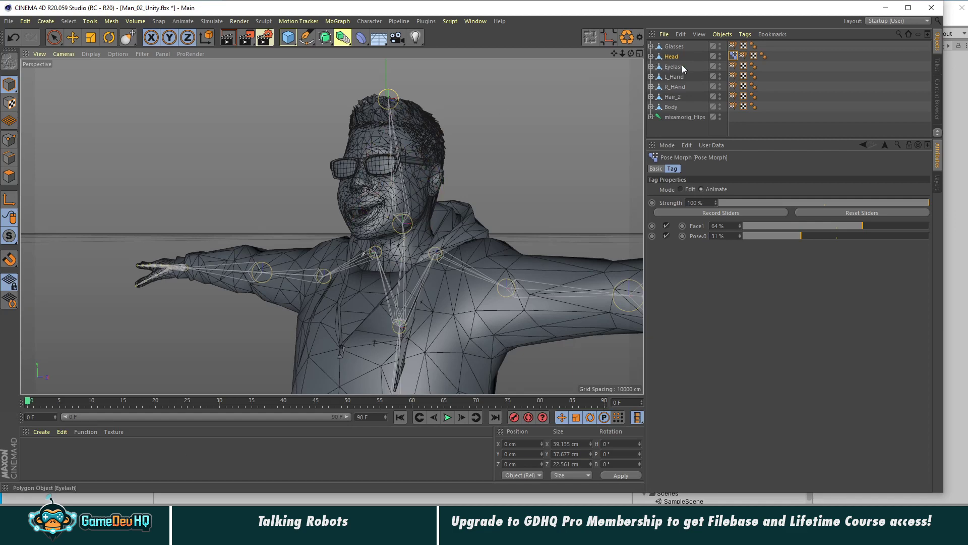
pyautogui.doubleClick(719, 45)
pyautogui.scroll(10, 557, 150)
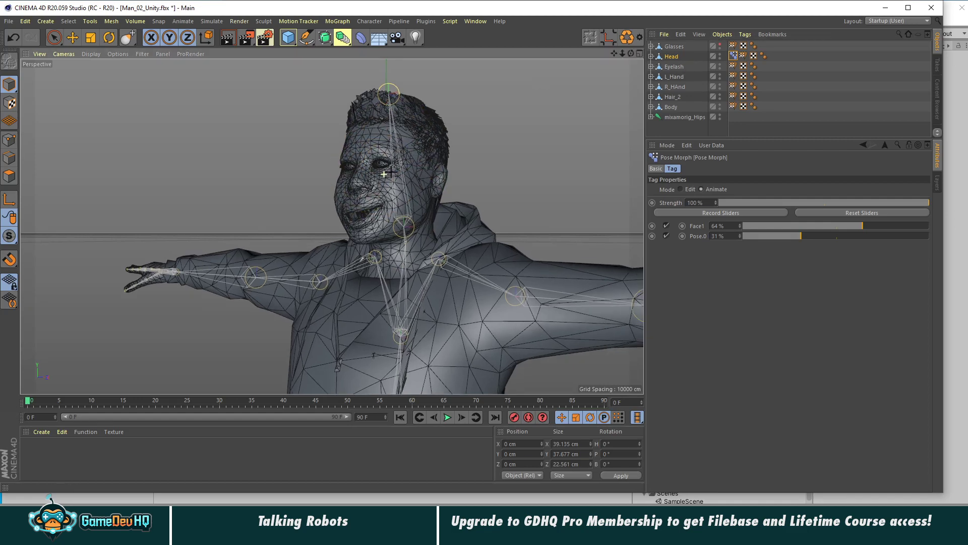
# Examine the eyelid, eyelash and eyeball meshes of both eyes up close from the side and front.
pyautogui.keyDown('alt'); pyautogui.moveTo(519, 155); pyautogui.dragTo(489, 188); pyautogui.keyUp('alt')
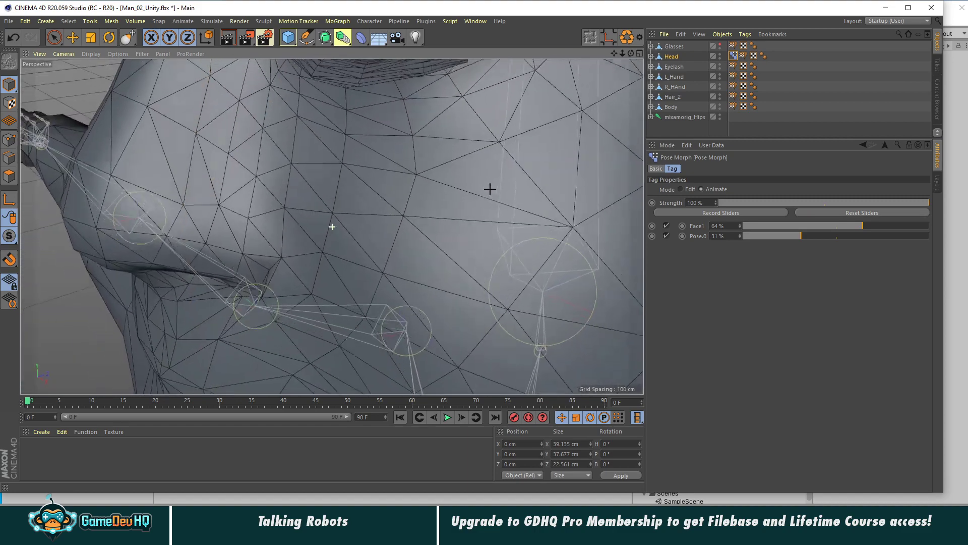
pyautogui.keyDown('alt'); pyautogui.moveTo(488, 188); pyautogui.dragTo(475, 297, button='middle'); pyautogui.keyUp('alt')
pyautogui.keyDown('alt'); pyautogui.moveTo(422, 298); pyautogui.dragTo(418, 241); pyautogui.keyUp('alt')
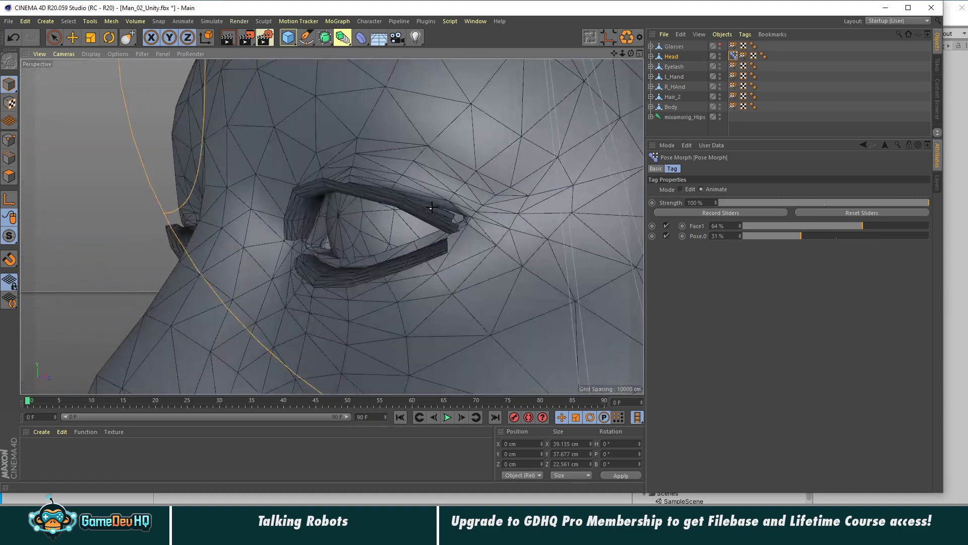
pyautogui.keyDown('alt'); pyautogui.moveTo(434, 207); pyautogui.dragTo(478, 202, button='right'); pyautogui.keyUp('alt')
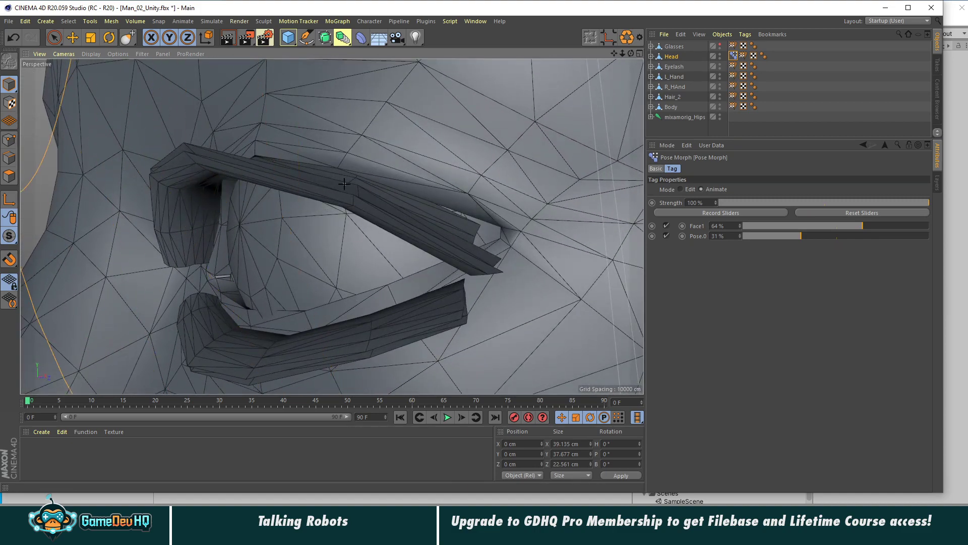
pyautogui.keyDown('alt'); pyautogui.moveTo(309, 149); pyautogui.dragTo(242, 148, button='right'); pyautogui.keyUp('alt')
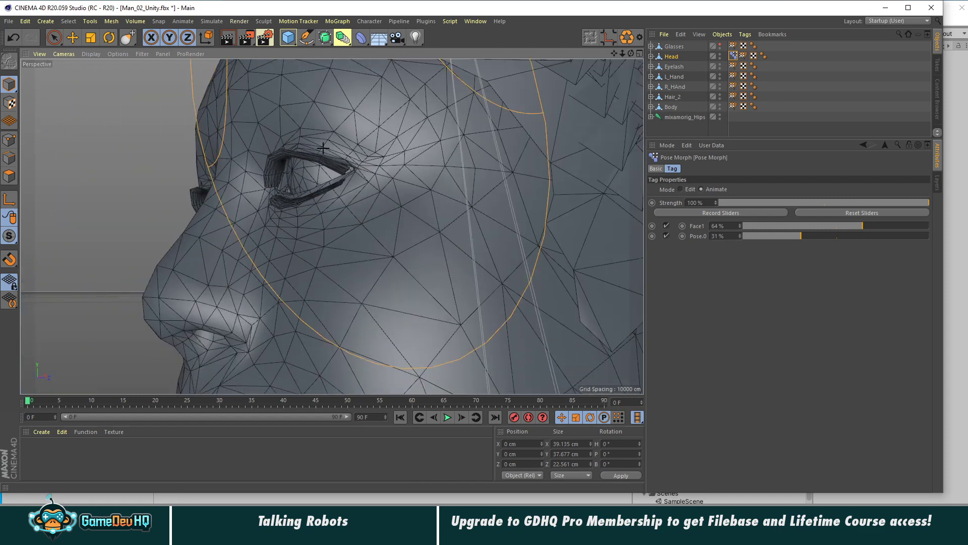
pyautogui.keyDown('alt'); pyautogui.moveTo(325, 147); pyautogui.dragTo(301, 154); pyautogui.keyUp('alt')
pyautogui.keyDown('alt'); pyautogui.moveTo(300, 149); pyautogui.dragTo(362, 153, button='right'); pyautogui.keyUp('alt')
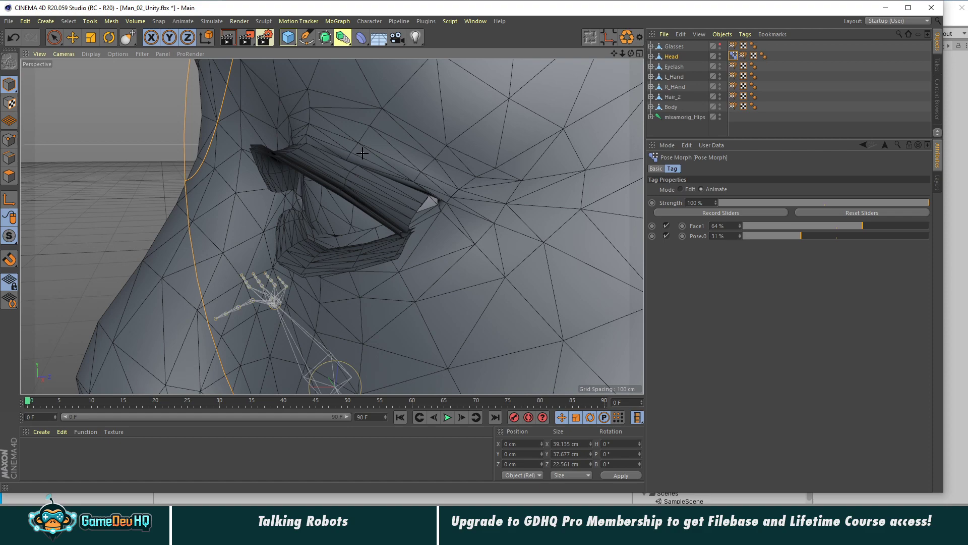
pyautogui.keyDown('alt'); pyautogui.moveTo(333, 158); pyautogui.dragTo(413, 157); pyautogui.keyUp('alt')
pyautogui.keyDown('alt'); pyautogui.moveTo(414, 156); pyautogui.dragTo(343, 159, button='right'); pyautogui.keyUp('alt')
pyautogui.keyDown('alt'); pyautogui.moveTo(333, 160); pyautogui.dragTo(434, 159); pyautogui.keyUp('alt')
pyautogui.keyDown('alt'); pyautogui.moveTo(271, 151); pyautogui.dragTo(371, 152, button='right'); pyautogui.keyUp('alt')
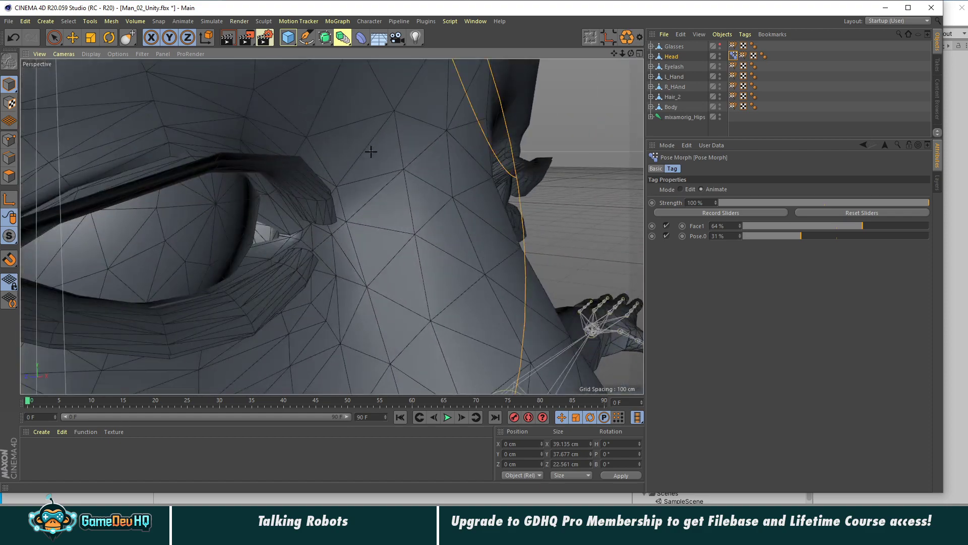
pyautogui.keyDown('alt'); pyautogui.moveTo(449, 225); pyautogui.dragTo(353, 215); pyautogui.keyUp('alt')
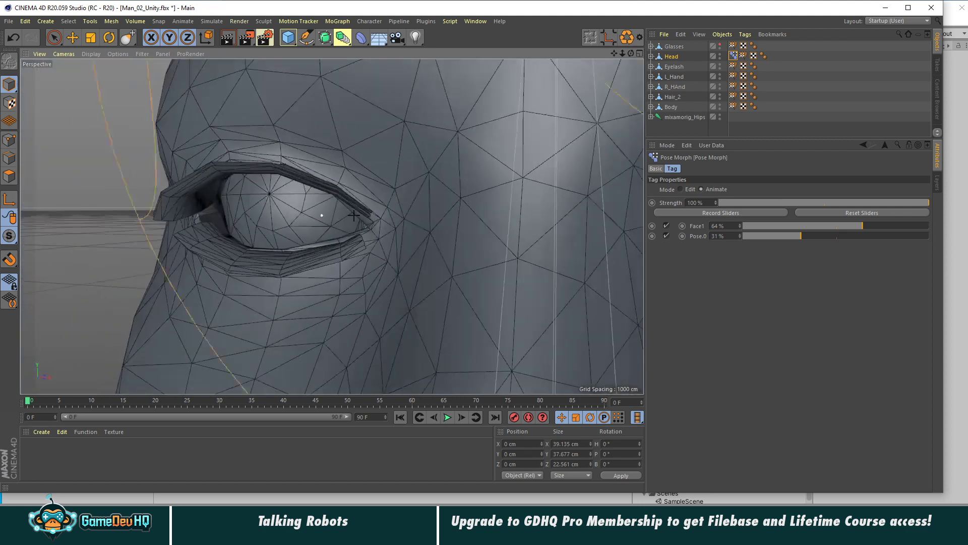
pyautogui.keyDown('alt'); pyautogui.moveTo(353, 215); pyautogui.dragTo(297, 216, button='right'); pyautogui.keyUp('alt')
pyautogui.keyDown('alt'); pyautogui.moveTo(356, 216); pyautogui.dragTo(313, 220); pyautogui.keyUp('alt')
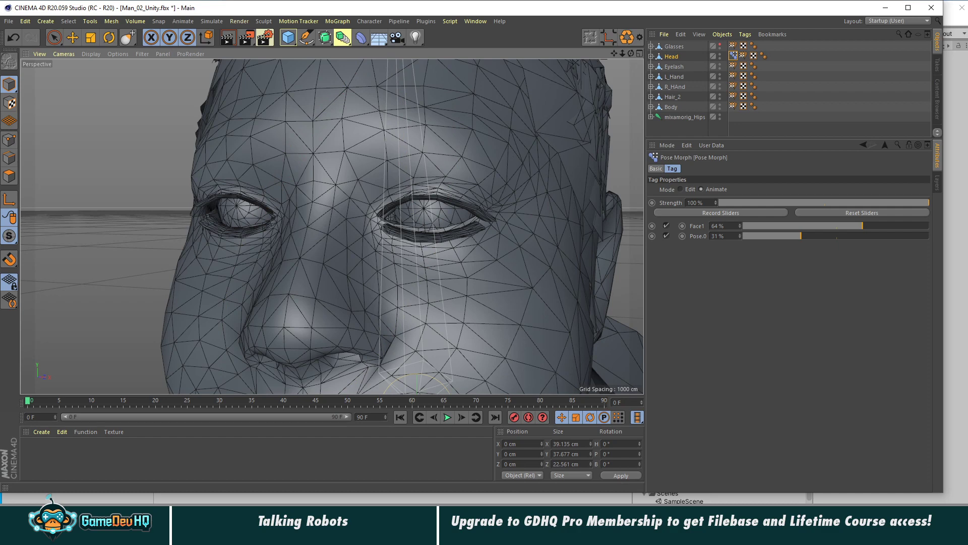
pyautogui.scroll(-3, 331, 226)
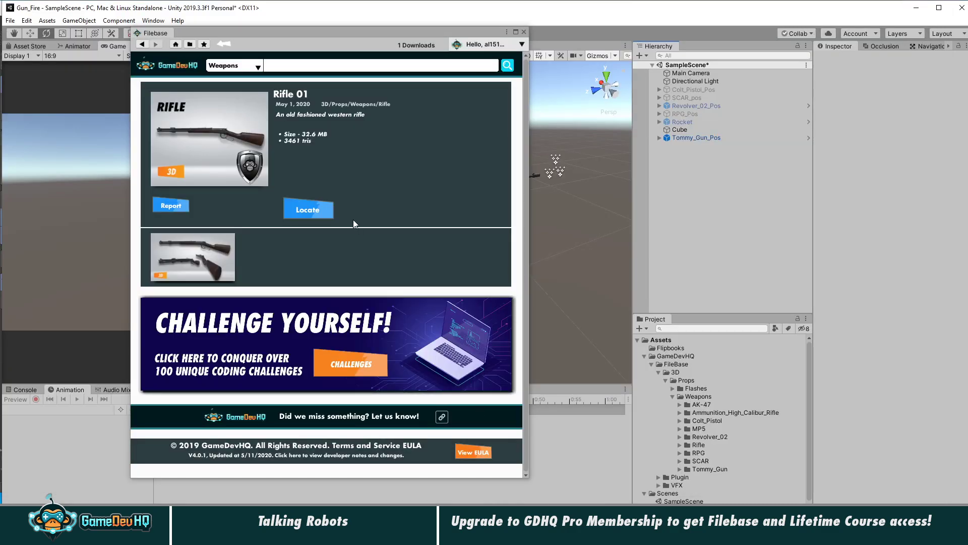
# Switch to Unity, locate the imported Rifle folder from Filebase and add its FBX Rifle model to the scene hierarchy.
pyautogui.click(299, 202)
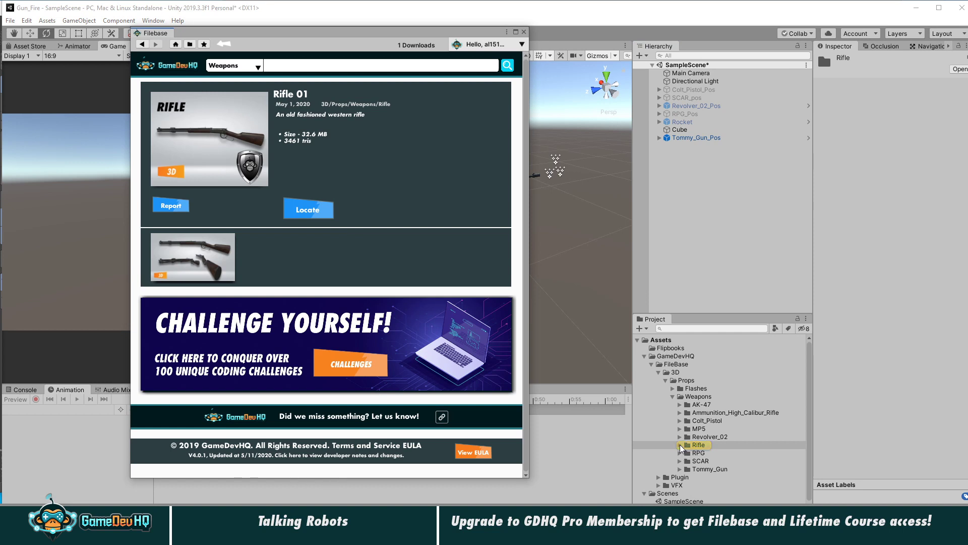
pyautogui.click(524, 32)
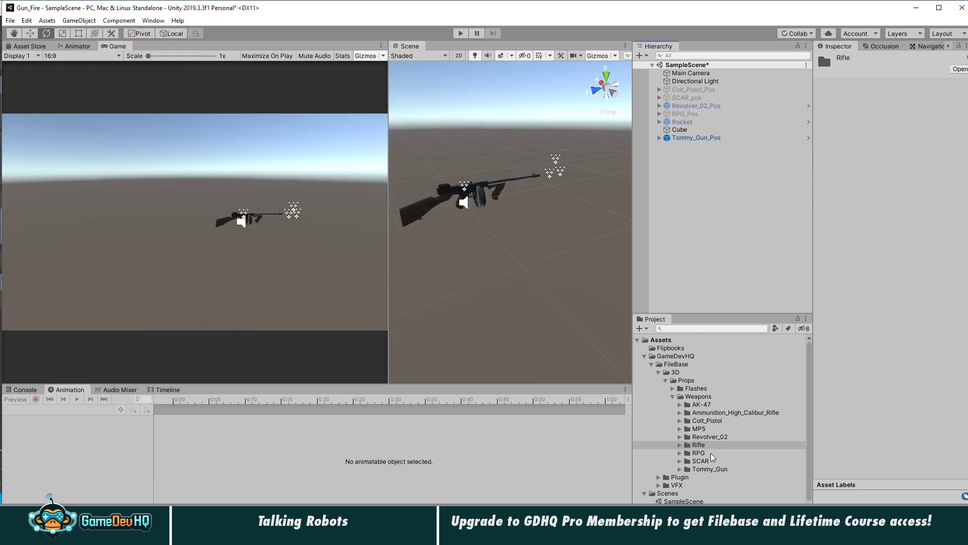
pyautogui.doubleClick(686, 445)
pyautogui.click(687, 453)
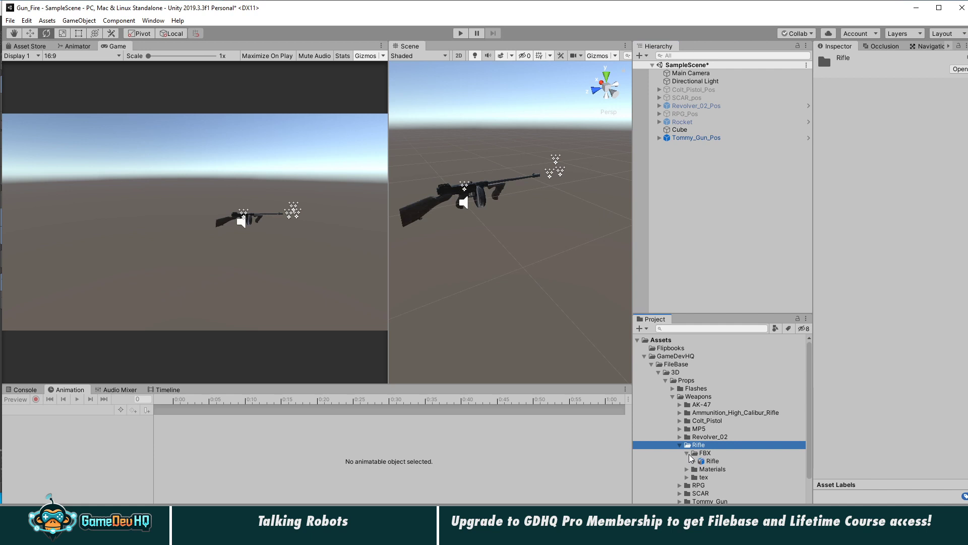
pyautogui.click(713, 460)
pyautogui.moveTo(713, 460); pyautogui.dragTo(710, 266)
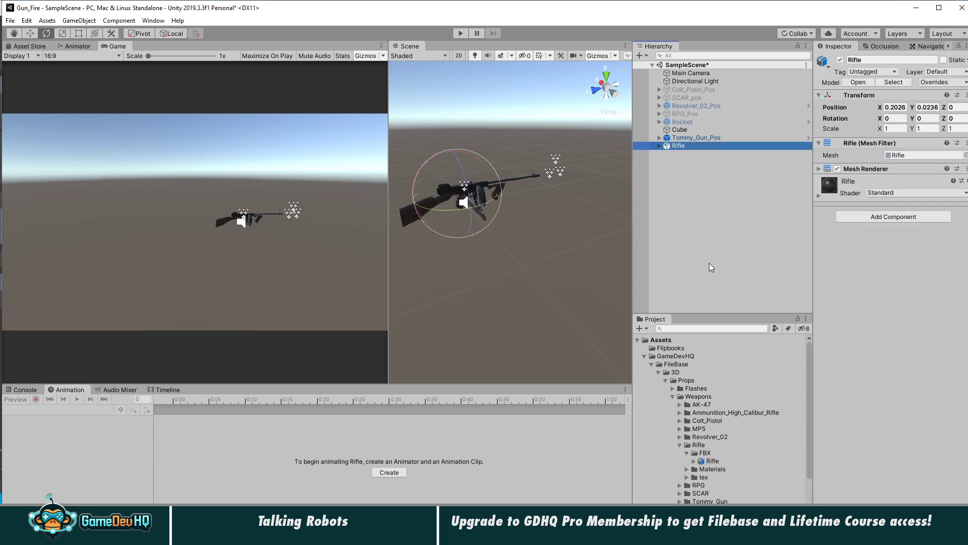
# Rotate the Rifle to -90 degrees on the Y axis beside the Tommy gun and activate the Scale tool.
pyautogui.keyDown('alt'); pyautogui.moveTo(525, 188); pyautogui.dragTo(553, 190, button='right'); pyautogui.keyUp('alt')
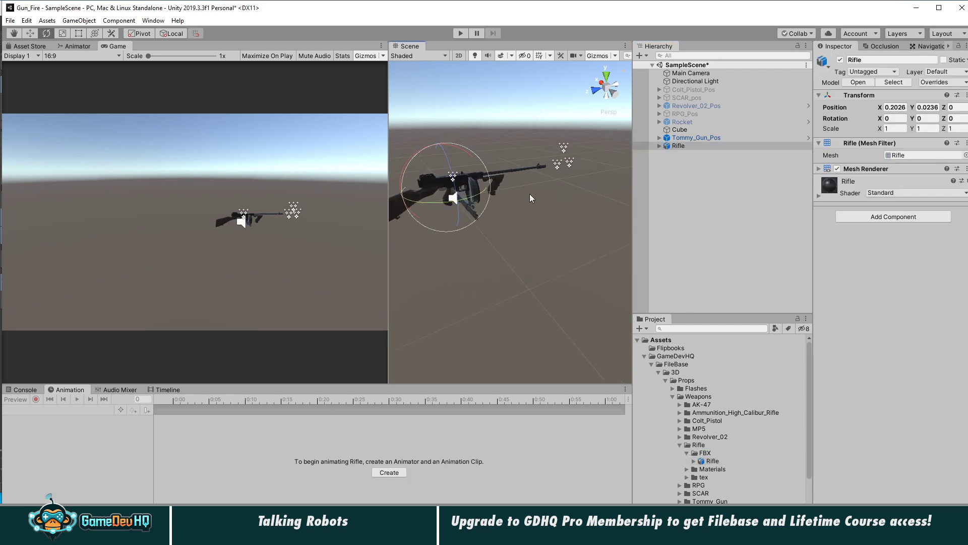
pyautogui.moveTo(480, 198); pyautogui.dragTo(561, 179)
pyautogui.press('r')
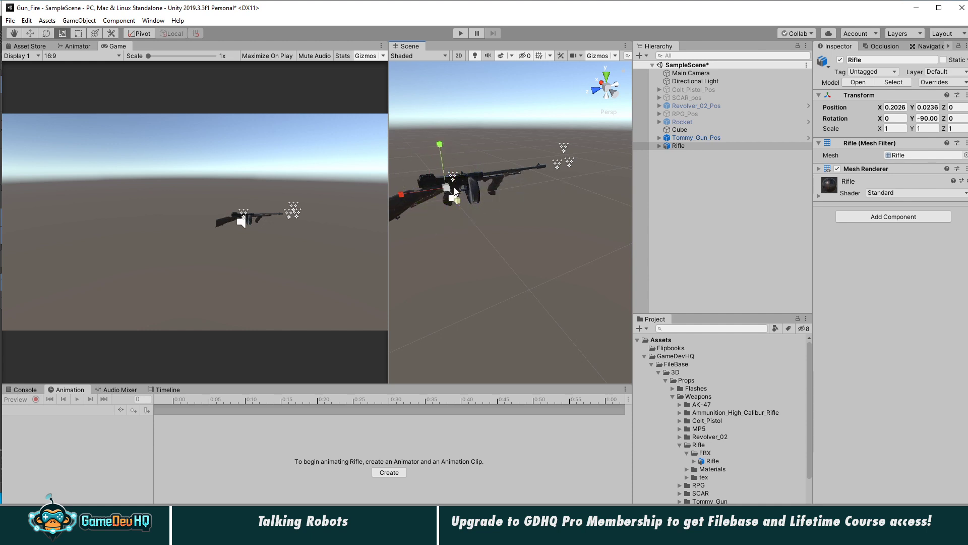
# Scale the Rifle uniformly to about 1.53 and set its X and Y position to 0.
pyautogui.moveTo(446, 188); pyautogui.dragTo(569, 234)
pyautogui.click(896, 107)
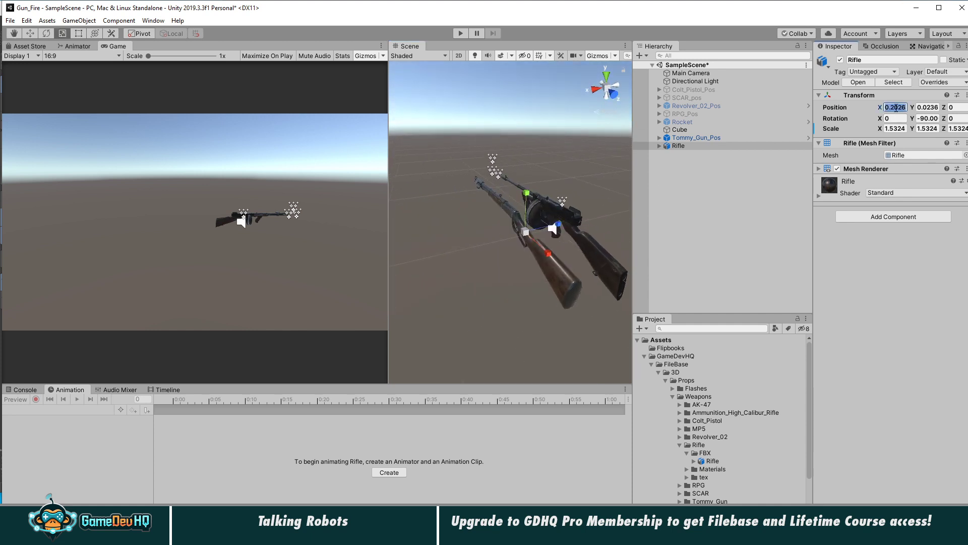
pyautogui.write('0')
pyautogui.press('Tab')
pyautogui.write('0')
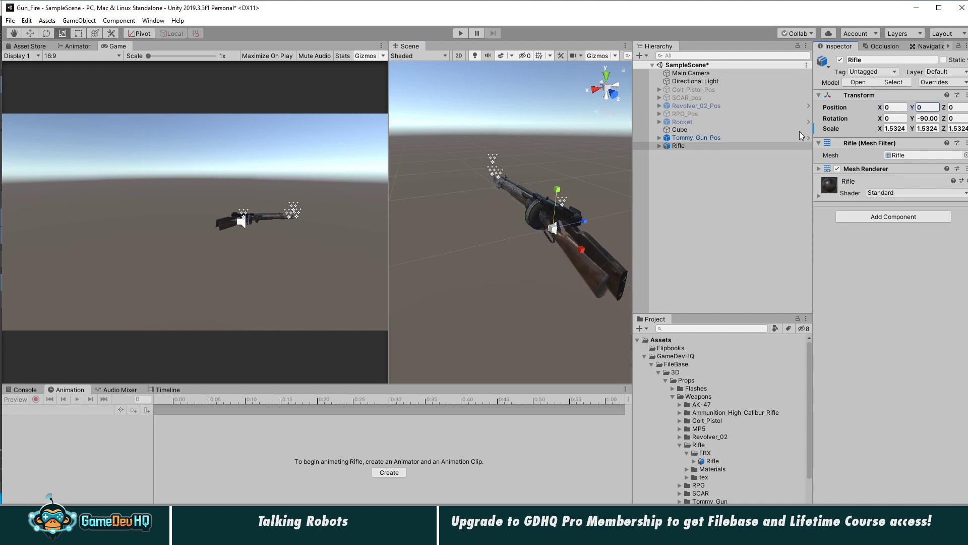
# Examine the Rifle's Bolt_handle and Hammer parts beside the Tommy gun, undoing the trial change to the bolt handle.
pyautogui.keyDown('alt'); pyautogui.moveTo(552, 201); pyautogui.dragTo(572, 222, button='right'); pyautogui.keyUp('alt')
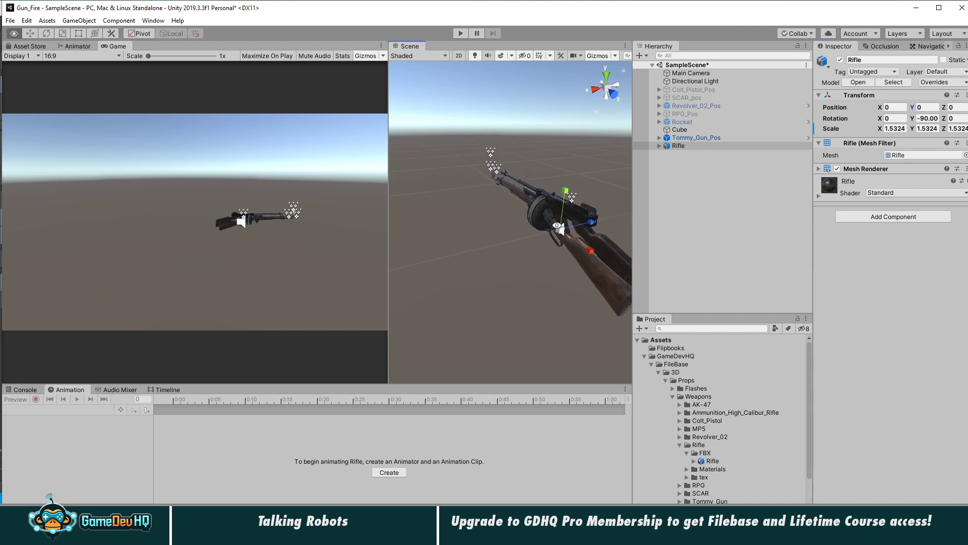
pyautogui.keyDown('alt'); pyautogui.moveTo(558, 226); pyautogui.dragTo(653, 212); pyautogui.keyUp('alt')
pyautogui.keyDown('alt'); pyautogui.moveTo(580, 203); pyautogui.dragTo(460, 206, button='middle'); pyautogui.keyUp('alt')
pyautogui.keyDown('alt'); pyautogui.moveTo(460, 206); pyautogui.dragTo(483, 219, button='right'); pyautogui.keyUp('alt')
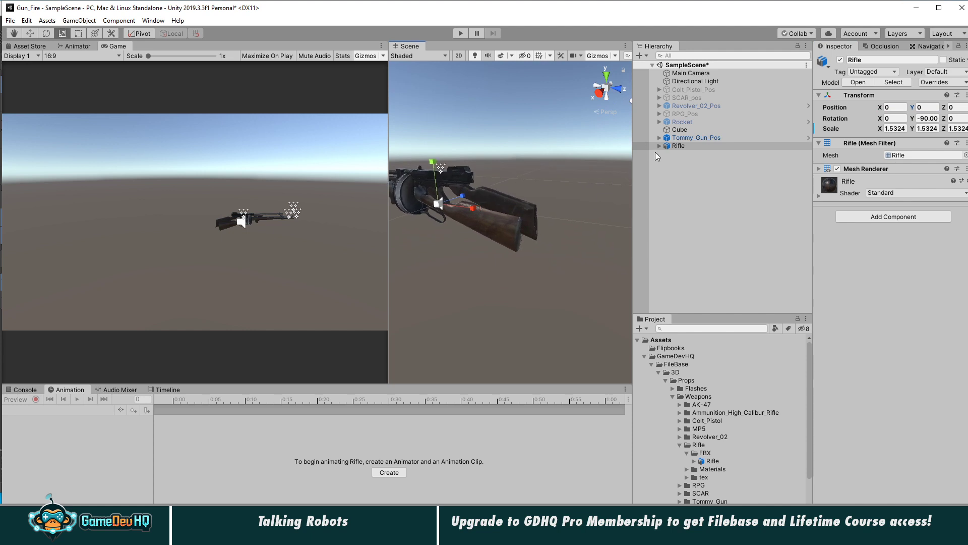
pyautogui.click(660, 147)
pyautogui.click(685, 154)
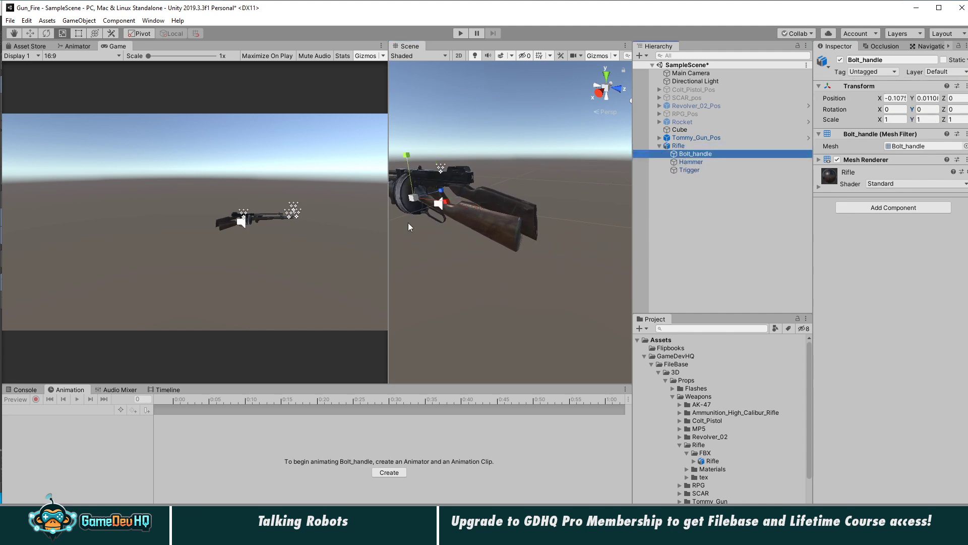
pyautogui.press('e')
pyautogui.keyDown('alt'); pyautogui.moveTo(480, 203); pyautogui.dragTo(586, 197); pyautogui.keyUp('alt')
pyautogui.click(685, 163)
pyautogui.keyDown('alt'); pyautogui.moveTo(472, 214); pyautogui.dragTo(423, 220, button='right'); pyautogui.keyUp('alt')
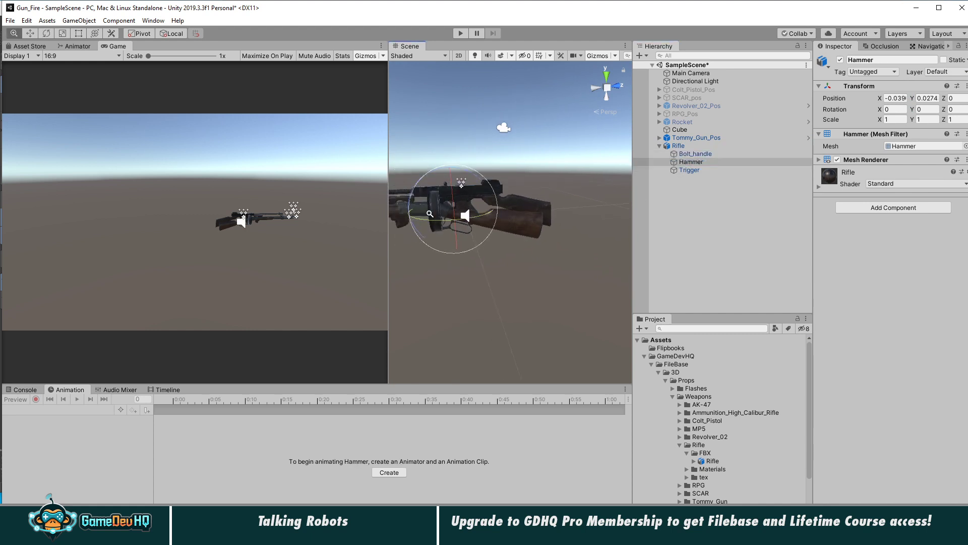
pyautogui.keyDown('alt'); pyautogui.moveTo(418, 219); pyautogui.dragTo(556, 195, button='middle'); pyautogui.keyUp('alt')
pyautogui.click(548, 171)
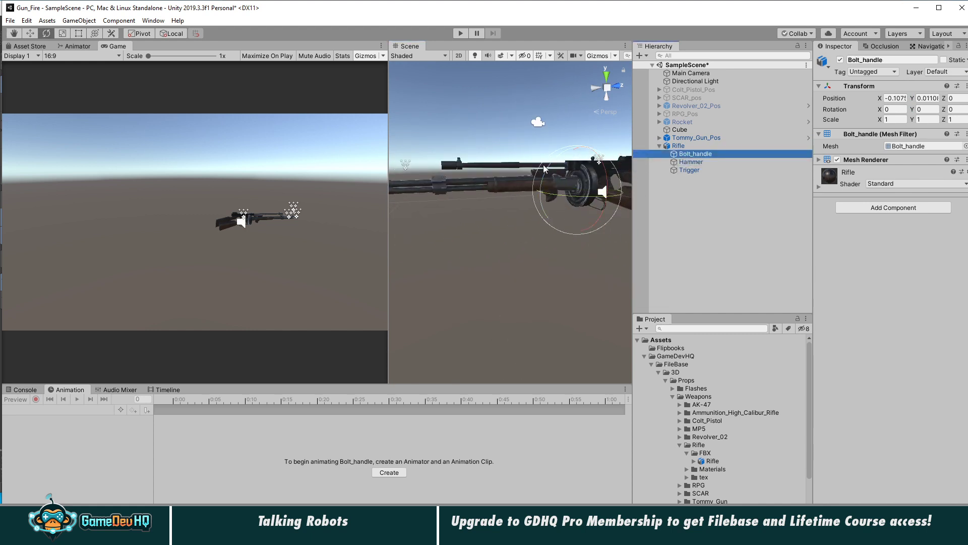
pyautogui.moveTo(547, 168); pyautogui.dragTo(797, 138)
pyautogui.hotkey('ctrl', 'z')
# Deactivate the Tommy_Gun_Pos object so only the Rifle shows in the scene.
pyautogui.click(688, 213)
pyautogui.click(691, 144)
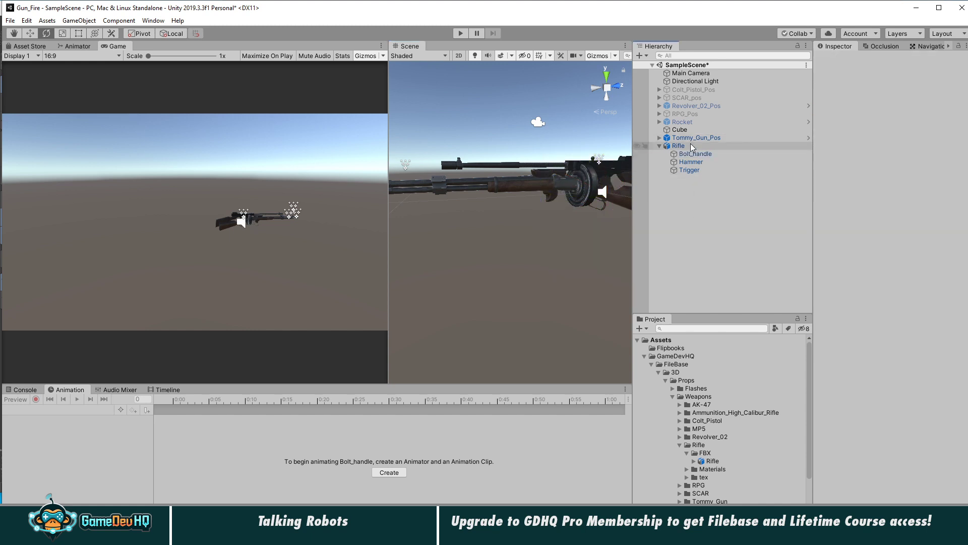
pyautogui.click(659, 145)
pyautogui.click(676, 138)
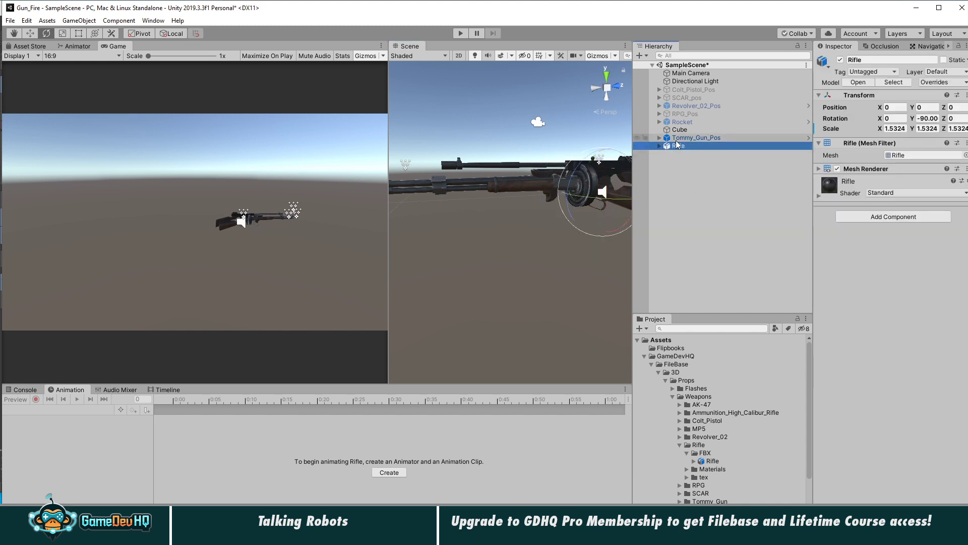
pyautogui.click(841, 59)
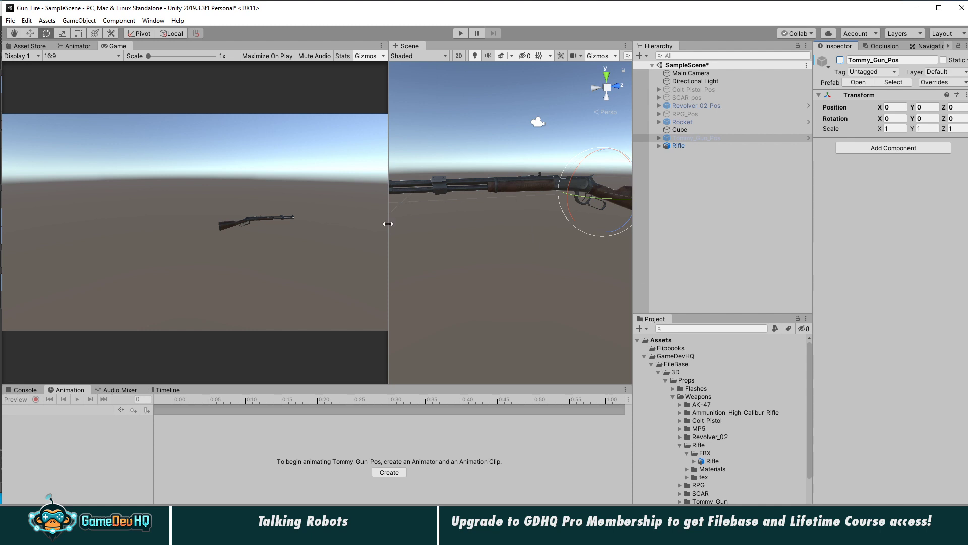
# Widen the Scene view and examine the Rifle model closely from several sides.
pyautogui.moveTo(388, 228); pyautogui.dragTo(278, 225)
pyautogui.keyDown('alt'); pyautogui.moveTo(354, 228); pyautogui.dragTo(347, 184); pyautogui.keyUp('alt')
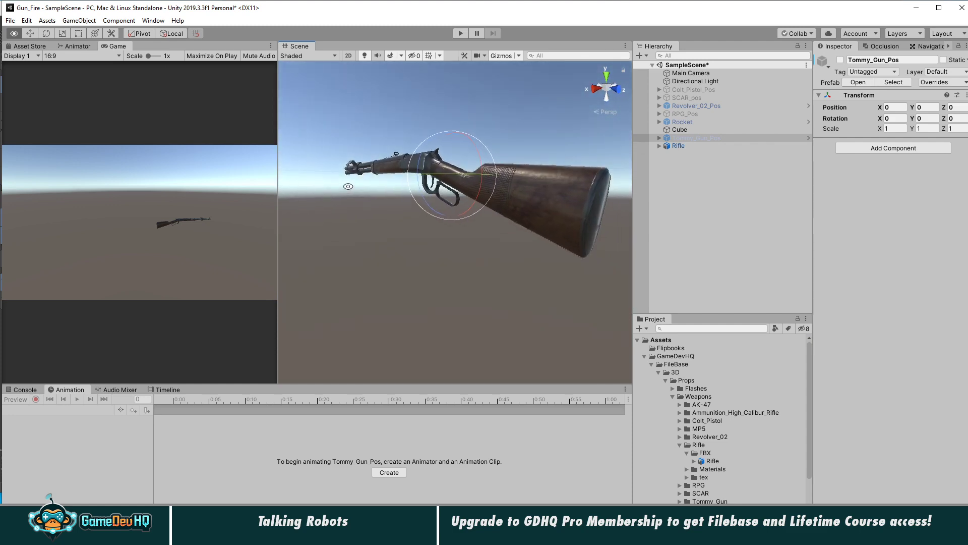
pyautogui.keyDown('alt'); pyautogui.moveTo(558, 183); pyautogui.dragTo(768, 187, button='right'); pyautogui.keyUp('alt')
pyautogui.keyDown('alt'); pyautogui.moveTo(454, 137); pyautogui.dragTo(670, 204); pyautogui.keyUp('alt')
pyautogui.keyDown('alt'); pyautogui.moveTo(616, 200); pyautogui.dragTo(523, 218, button='right'); pyautogui.keyUp('alt')
pyautogui.keyDown('alt'); pyautogui.moveTo(523, 218); pyautogui.dragTo(188, 203); pyautogui.keyUp('alt')
pyautogui.keyDown('alt'); pyautogui.moveTo(391, 199); pyautogui.dragTo(404, 208); pyautogui.keyUp('alt')
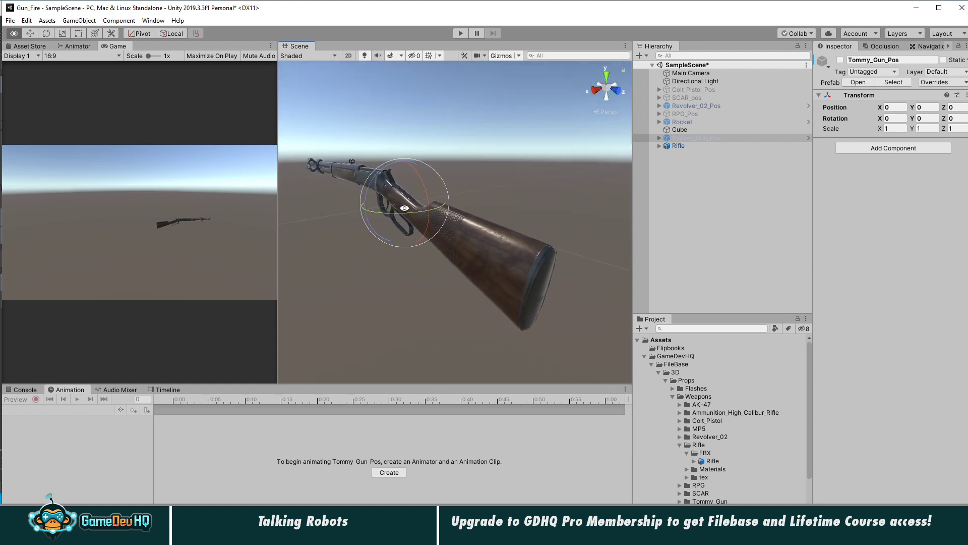
pyautogui.keyDown('alt'); pyautogui.moveTo(404, 208); pyautogui.dragTo(525, 207, button='right'); pyautogui.keyUp('alt')
pyautogui.keyDown('alt'); pyautogui.moveTo(384, 239); pyautogui.dragTo(485, 220, button='middle'); pyautogui.keyUp('alt')
pyautogui.keyDown('alt'); pyautogui.moveTo(484, 220); pyautogui.dragTo(449, 228); pyautogui.keyUp('alt')
# Expand the Tommy_Gun_Pos and Rifle hierarchies to compare their child objects.
pyautogui.click(688, 145)
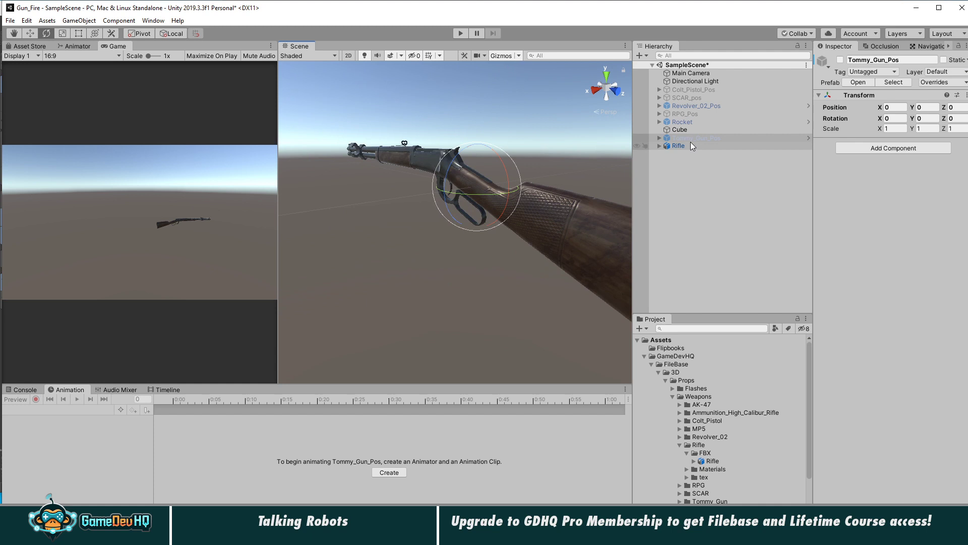
pyautogui.click(660, 138)
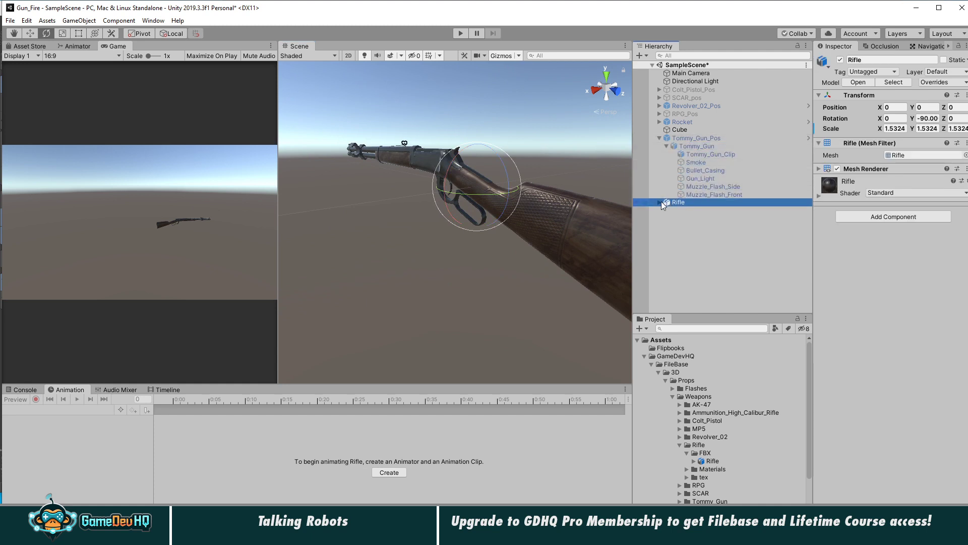
pyautogui.click(659, 202)
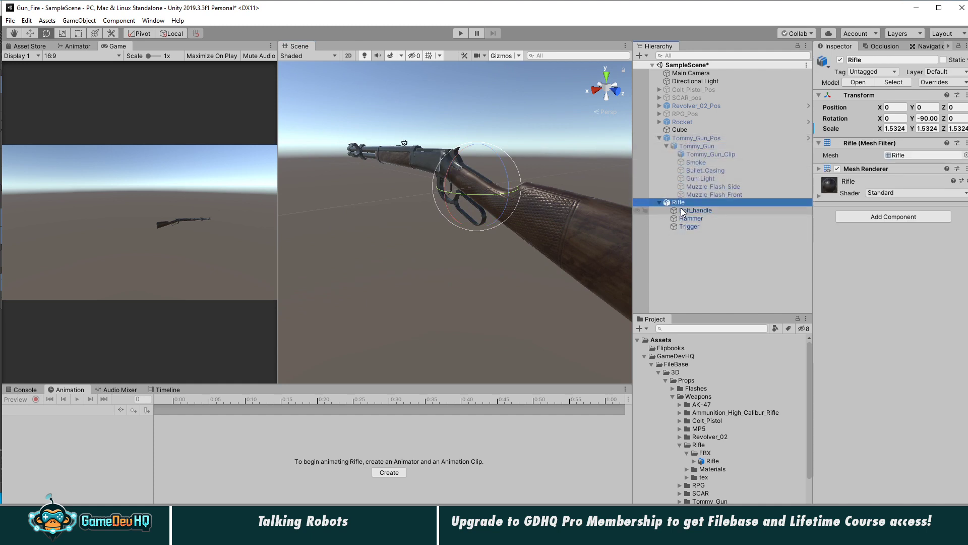
pyautogui.click(682, 281)
# Create an empty game object at the scene root and reset its transform.
pyautogui.click(641, 56)
pyautogui.click(661, 66)
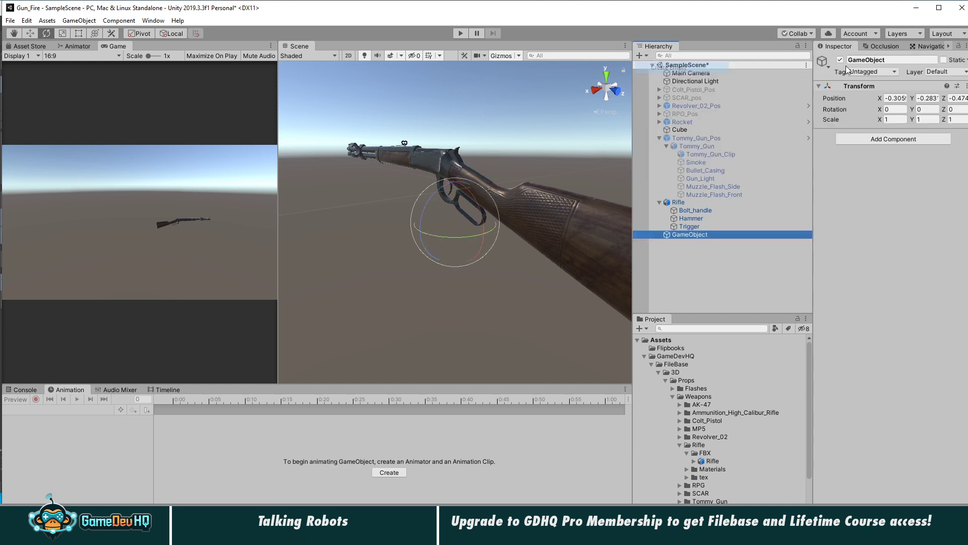
pyautogui.rightClick(857, 85)
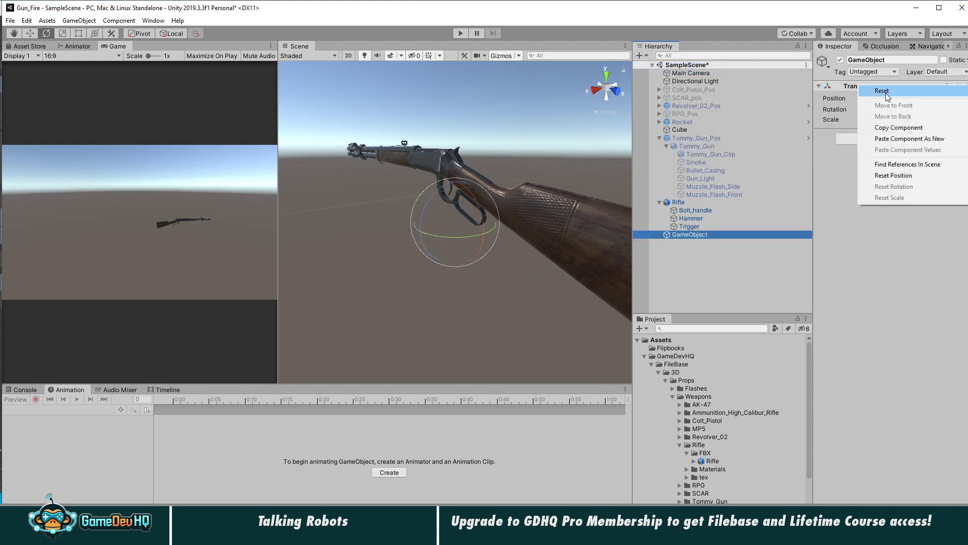
pyautogui.click(870, 91)
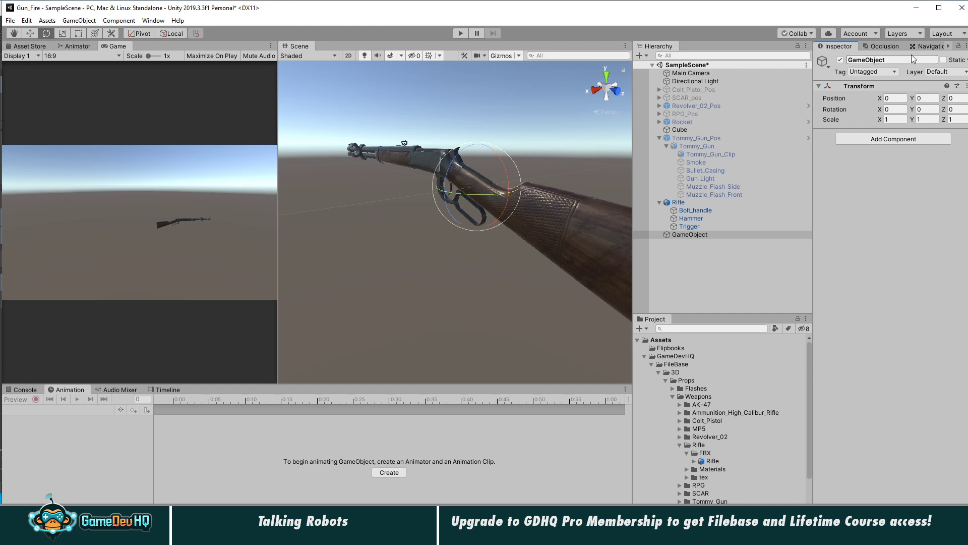
# Rename the empty game object as Rifle_Pos and make the Rifle its child.
pyautogui.click(886, 59)
pyautogui.write('Rifle_Pos')
pyautogui.press('Return')
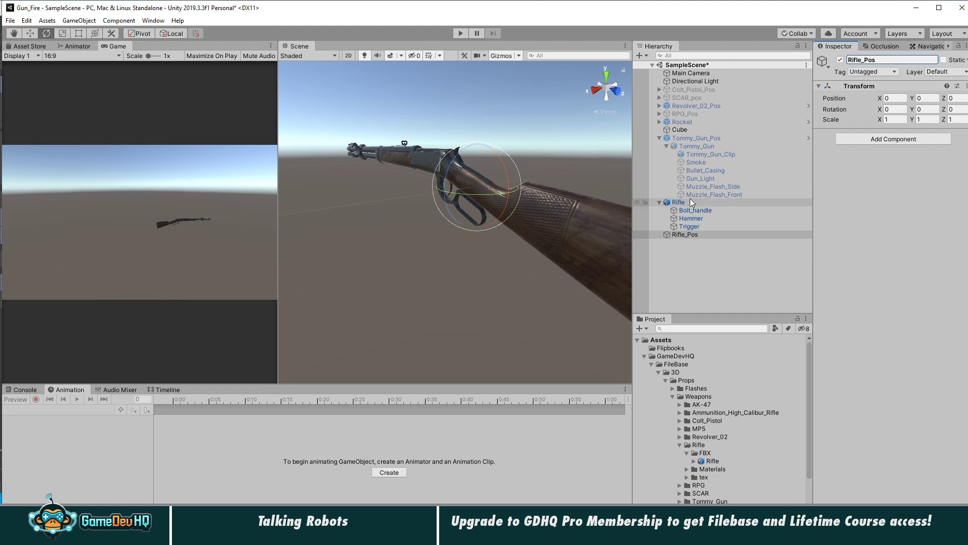
pyautogui.moveTo(681, 201); pyautogui.dragTo(687, 237)
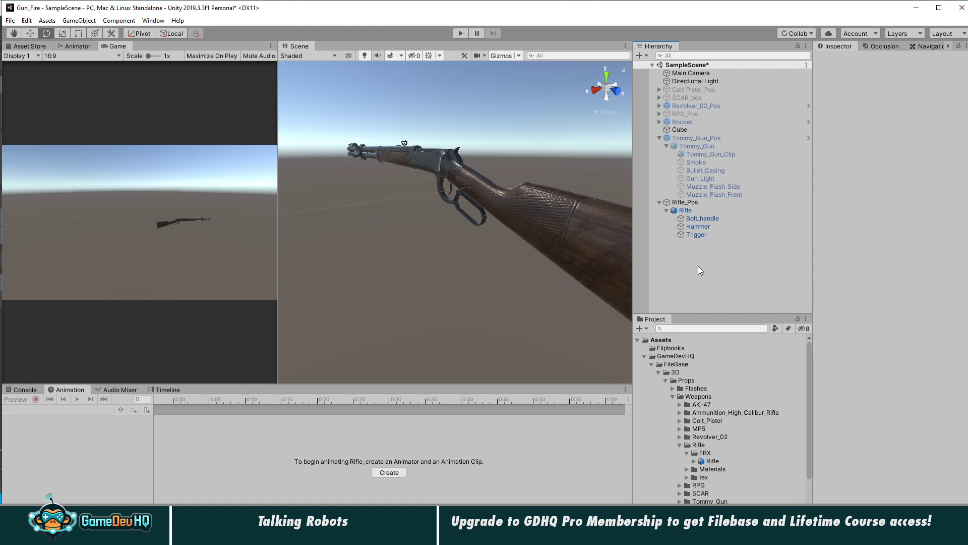
# Try to move the Tommy_Gun children from Smoke through Muzzle_Flash_Front onto the Rifle.
pyautogui.click(696, 210)
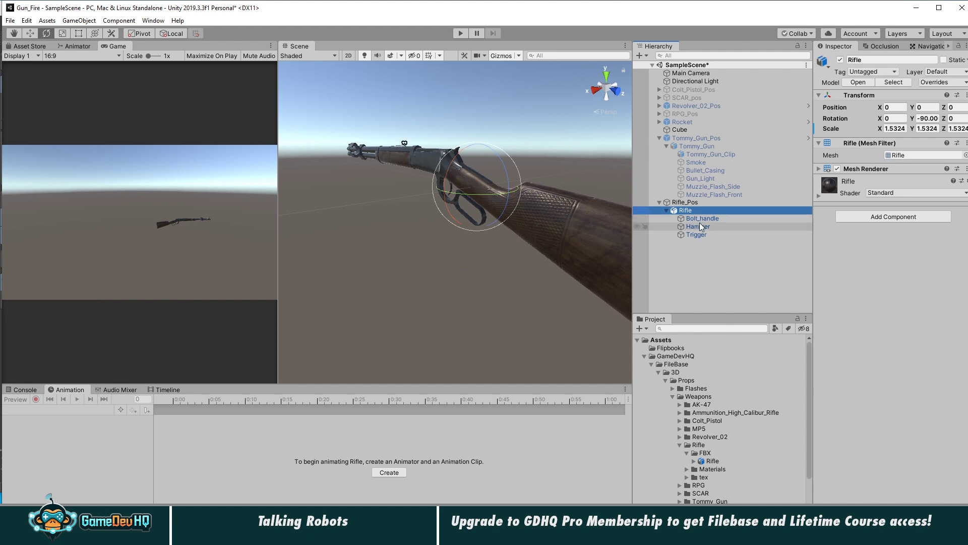
pyautogui.click(702, 163)
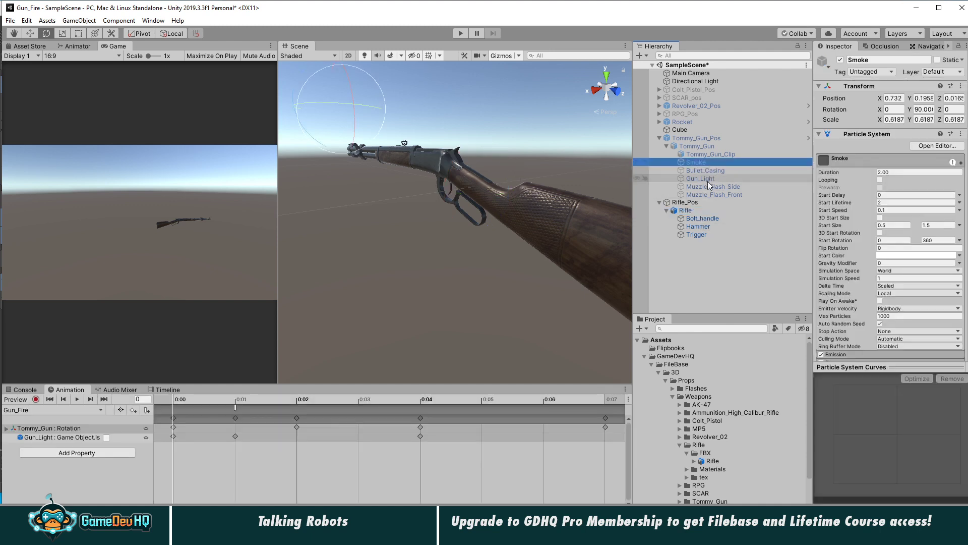
pyautogui.keyDown('shift'); pyautogui.click(691, 194); pyautogui.keyUp('shift')
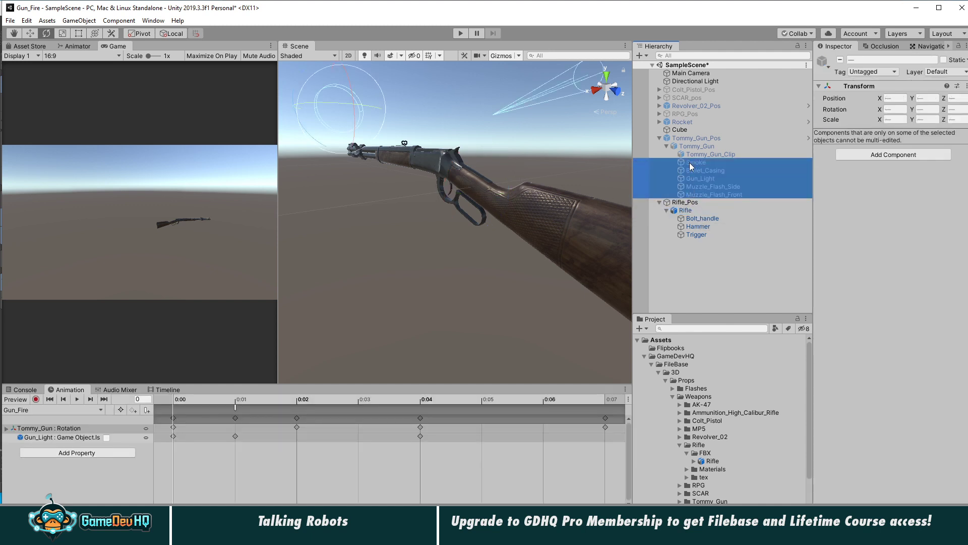
pyautogui.moveTo(689, 162); pyautogui.dragTo(696, 211)
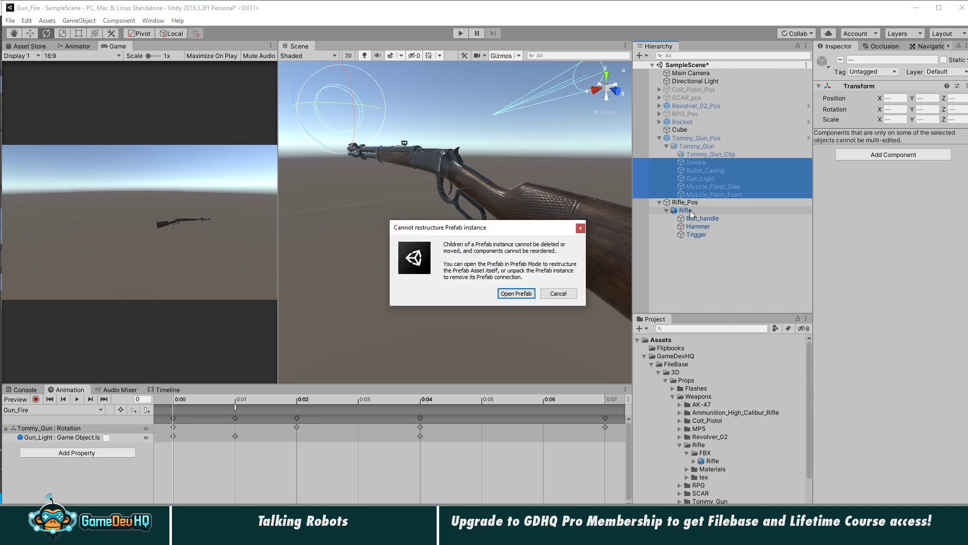
pyautogui.click(558, 293)
# Unpack the Tommy_Gun_Pos prefab and reparent Smoke, Bullet_Casing, Gun_Light, Muzzle_Flash_Side and Muzzle_Flash_Front to the Rifle.
pyautogui.click(683, 138)
pyautogui.rightClick(683, 136)
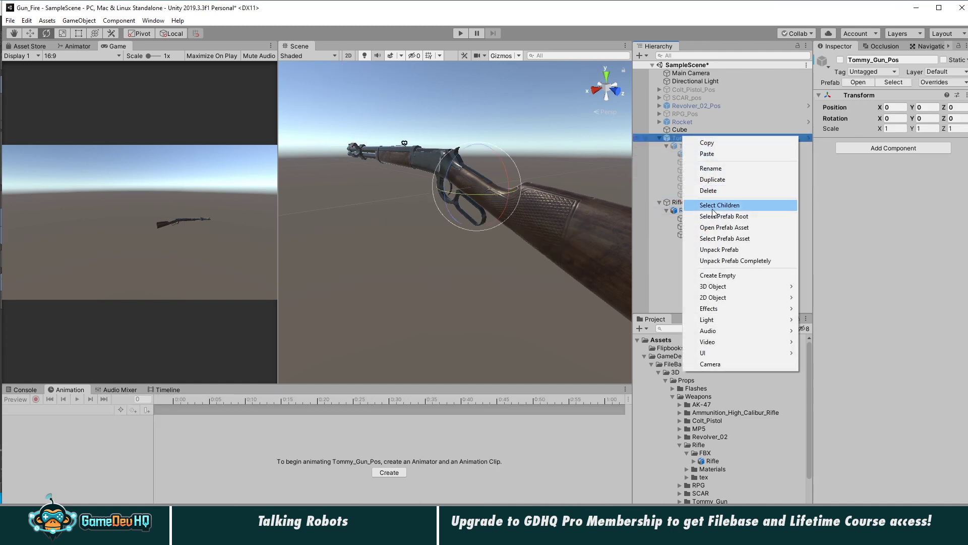
pyautogui.click(722, 251)
pyautogui.click(694, 163)
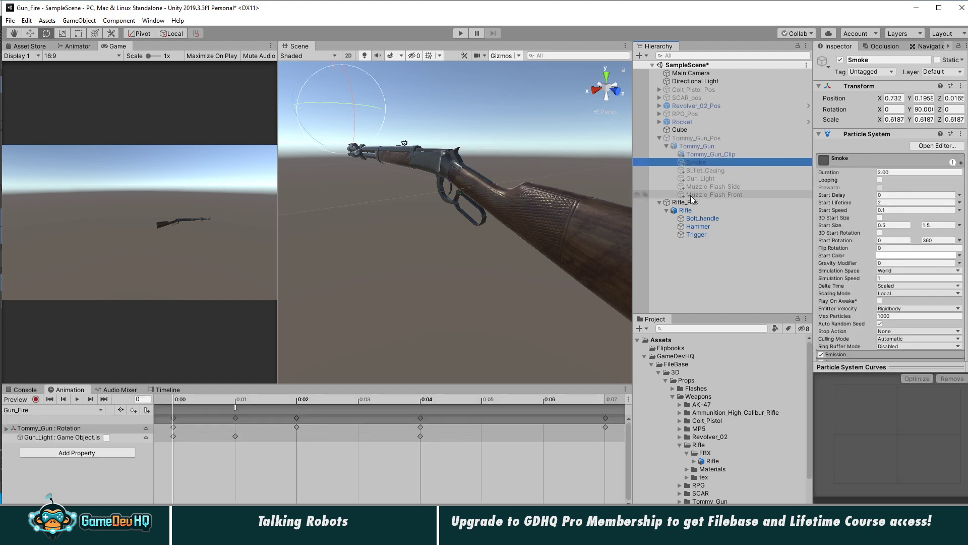
pyautogui.keyDown('shift'); pyautogui.click(691, 195); pyautogui.keyUp('shift')
pyautogui.moveTo(691, 161); pyautogui.dragTo(691, 211)
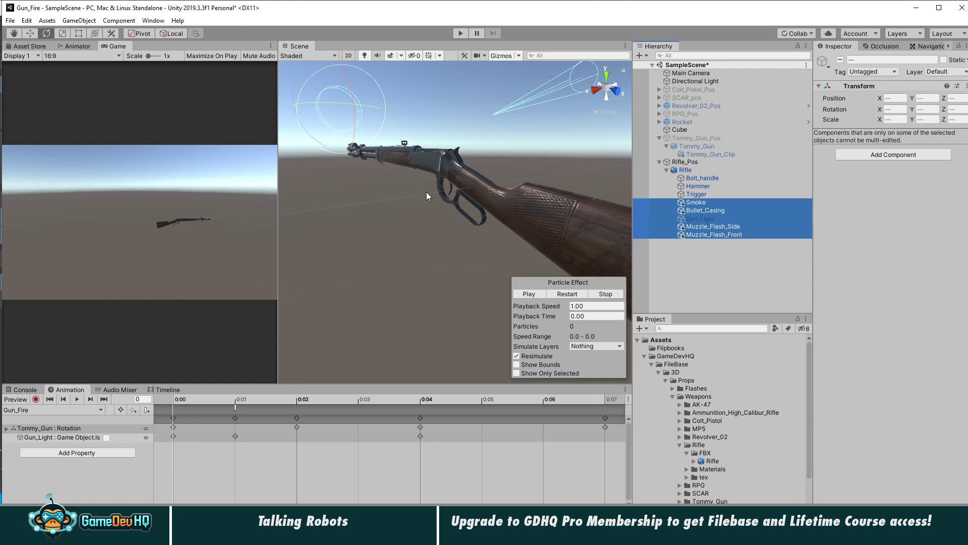
# Move the Smoke effect down and forward to just in front of the Rifle's muzzle, at about Y 0.043.
pyautogui.keyDown('alt'); pyautogui.moveTo(465, 182); pyautogui.dragTo(181, 180); pyautogui.keyUp('alt')
pyautogui.keyDown('alt'); pyautogui.moveTo(424, 138); pyautogui.dragTo(424, 137, button='right'); pyautogui.keyUp('alt')
pyautogui.keyDown('alt'); pyautogui.moveTo(424, 138); pyautogui.dragTo(352, 149); pyautogui.keyUp('alt')
pyautogui.moveTo(465, 153); pyautogui.dragTo(447, 158, button='middle')
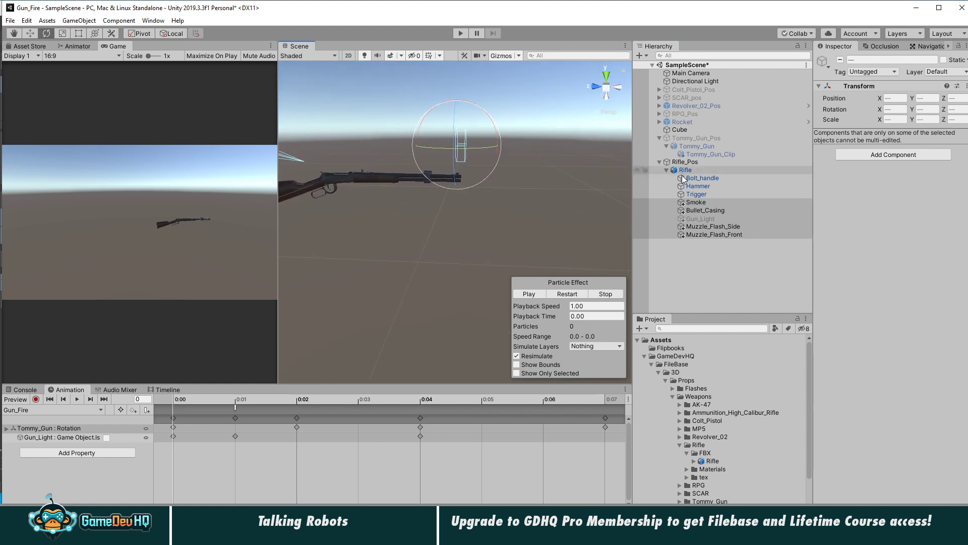
pyautogui.click(689, 202)
pyautogui.press('w')
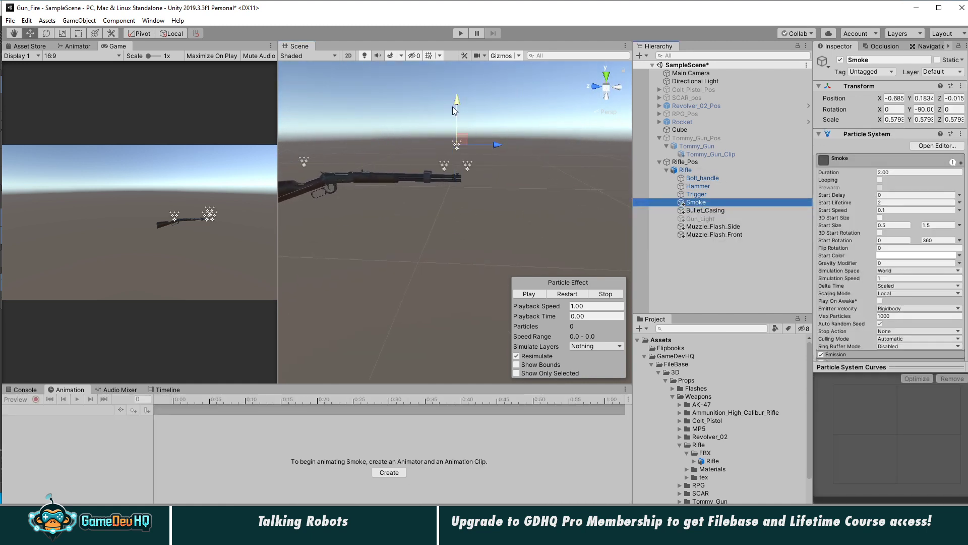
pyautogui.moveTo(453, 107); pyautogui.dragTo(526, 185)
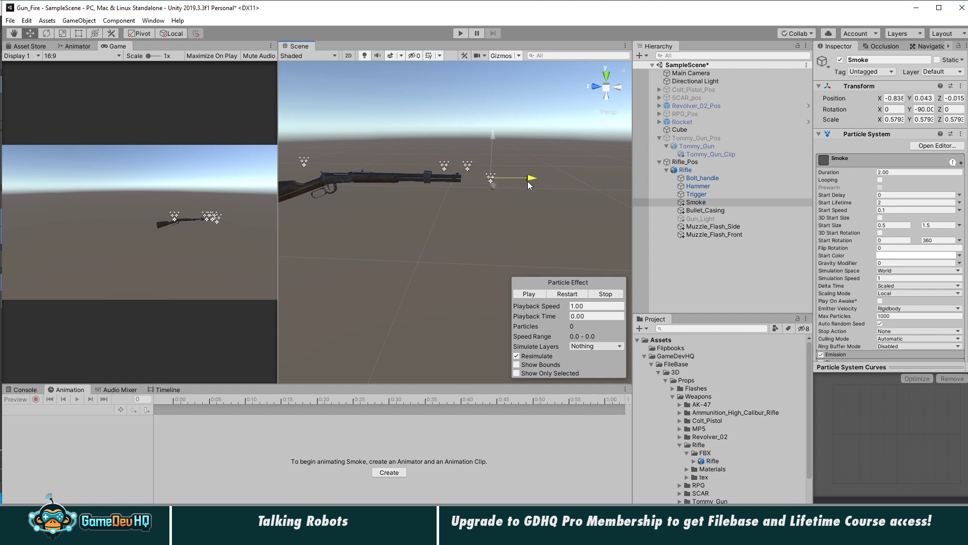
# Move Muzzle_Flash_Side and Muzzle_Flash_Front together down to barrel height and forward to just beyond the Rifle's muzzle.
pyautogui.click(708, 211)
pyautogui.click(710, 226)
pyautogui.keyDown('shift'); pyautogui.click(704, 235); pyautogui.keyUp('shift')
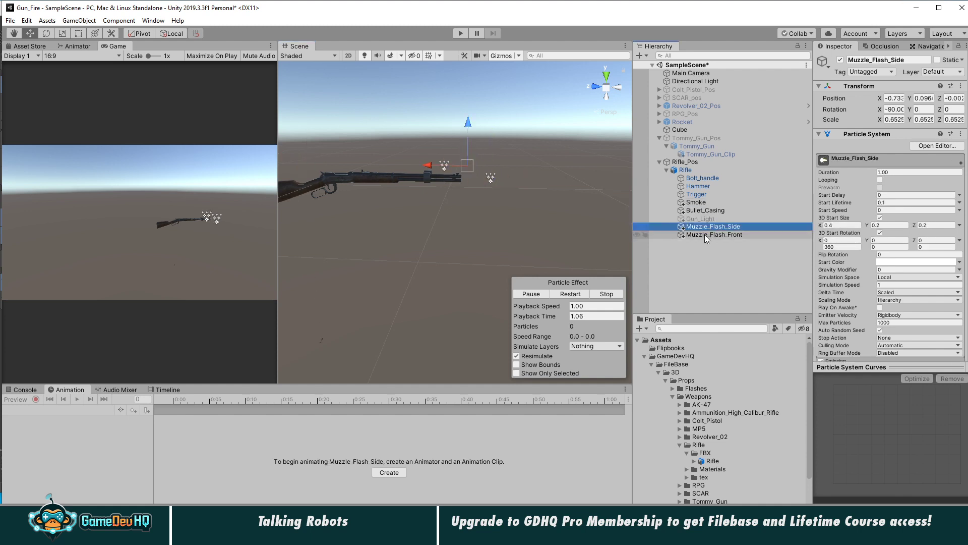
pyautogui.moveTo(471, 137); pyautogui.dragTo(470, 136)
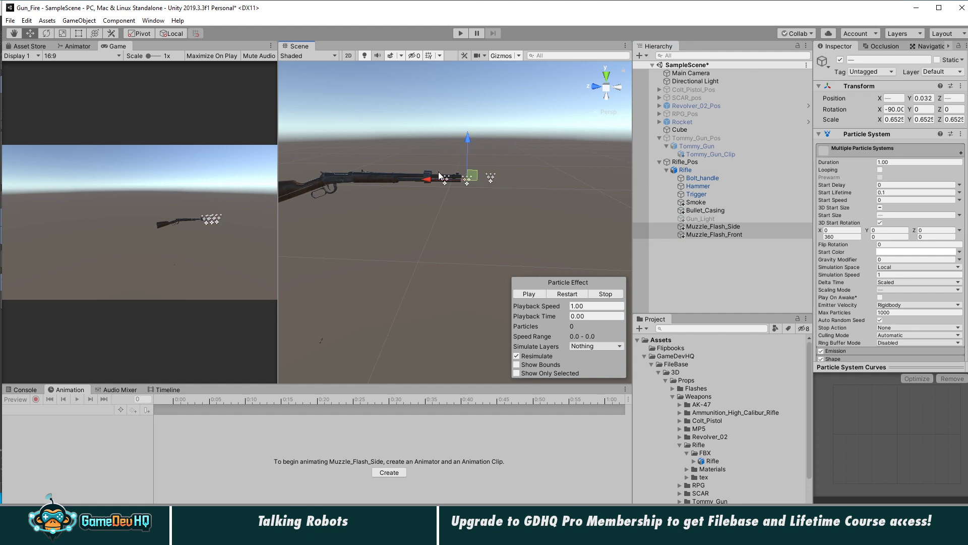
pyautogui.moveTo(426, 179); pyautogui.dragTo(457, 179)
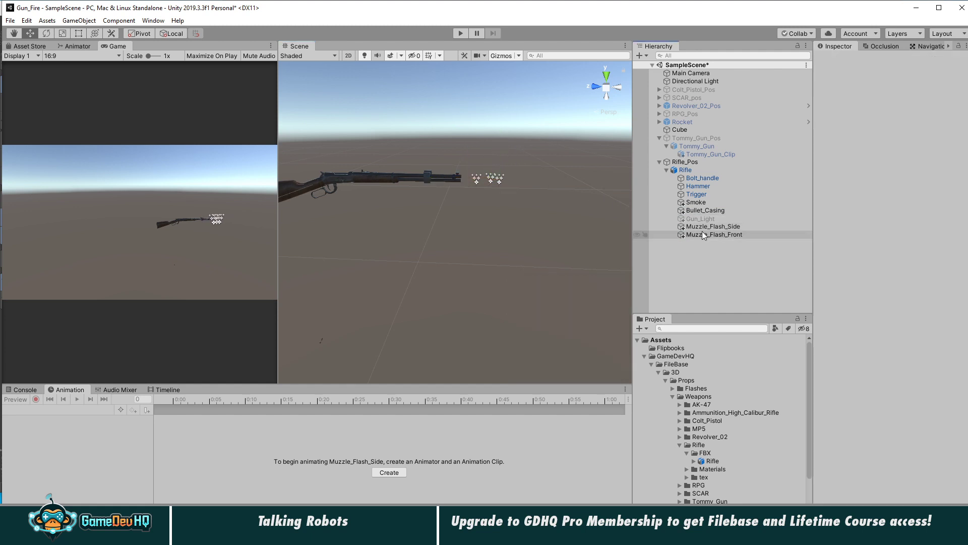
pyautogui.click(703, 229)
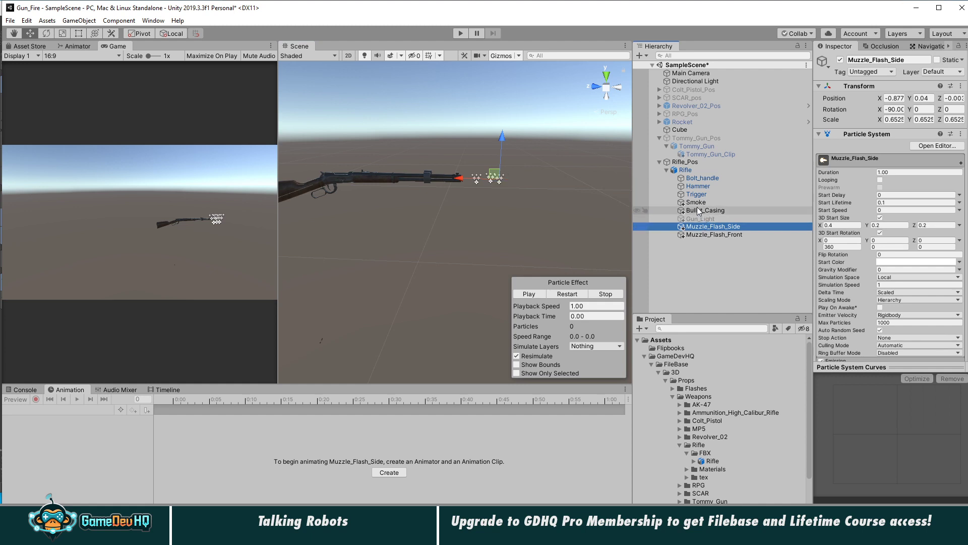
# Move the Bullet_Casing effect onto the Rifle's receiver, at about X -0.153, Y 0.024, Z 0.011.
pyautogui.click(699, 211)
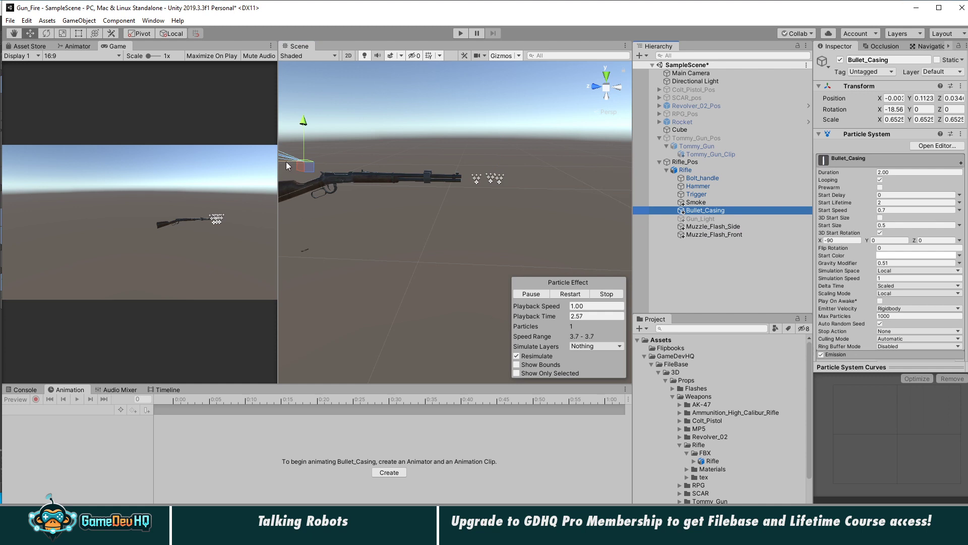
pyautogui.moveTo(286, 162); pyautogui.dragTo(320, 171)
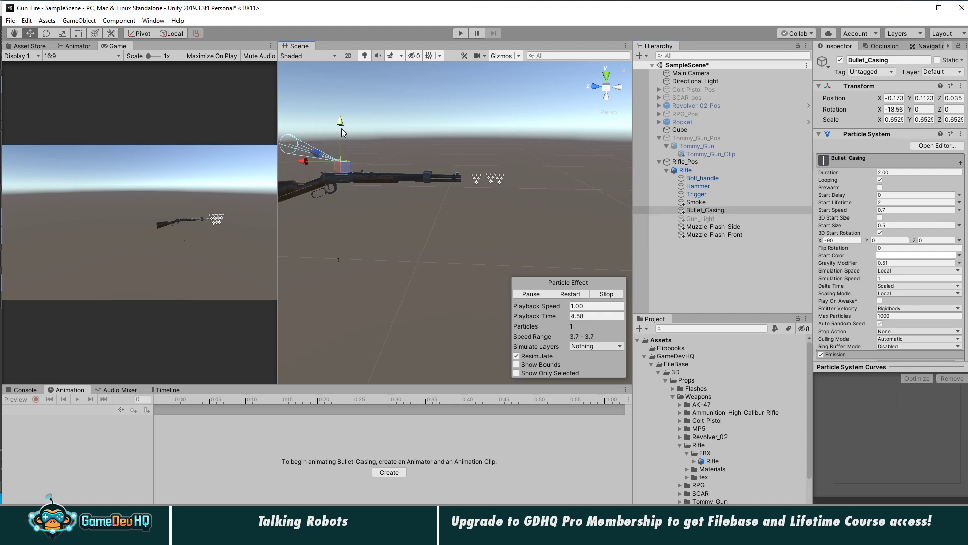
pyautogui.moveTo(342, 126); pyautogui.dragTo(342, 145)
pyautogui.keyDown('alt'); pyautogui.moveTo(359, 177); pyautogui.dragTo(326, 226); pyautogui.keyUp('alt')
pyautogui.moveTo(319, 259); pyautogui.dragTo(314, 263)
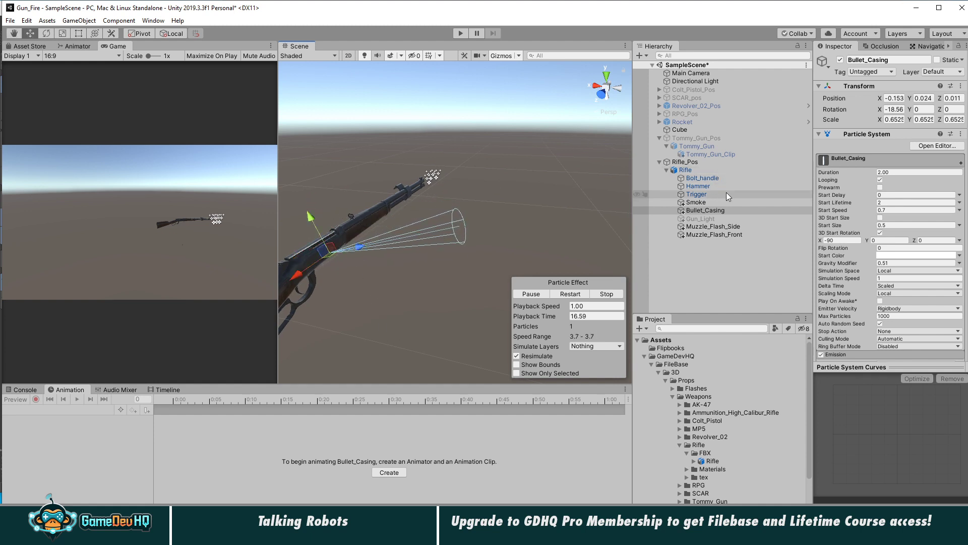
# Examine the Rifle's Trigger, Hammer and Bolt_handle parts and where their pivots sit on the model.
pyautogui.click(703, 200)
pyautogui.click(704, 194)
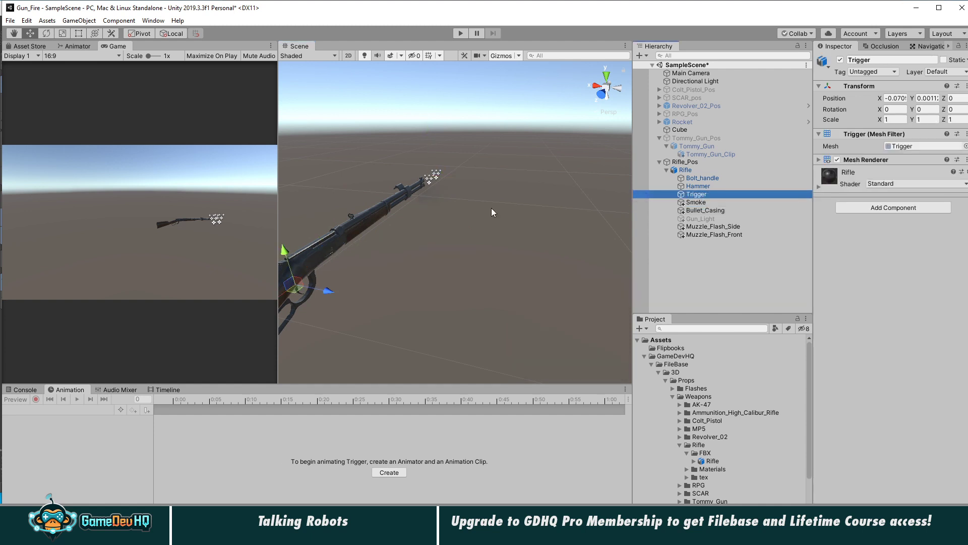
pyautogui.keyDown('alt'); pyautogui.moveTo(336, 233); pyautogui.dragTo(532, 195); pyautogui.keyUp('alt')
pyautogui.press('f')
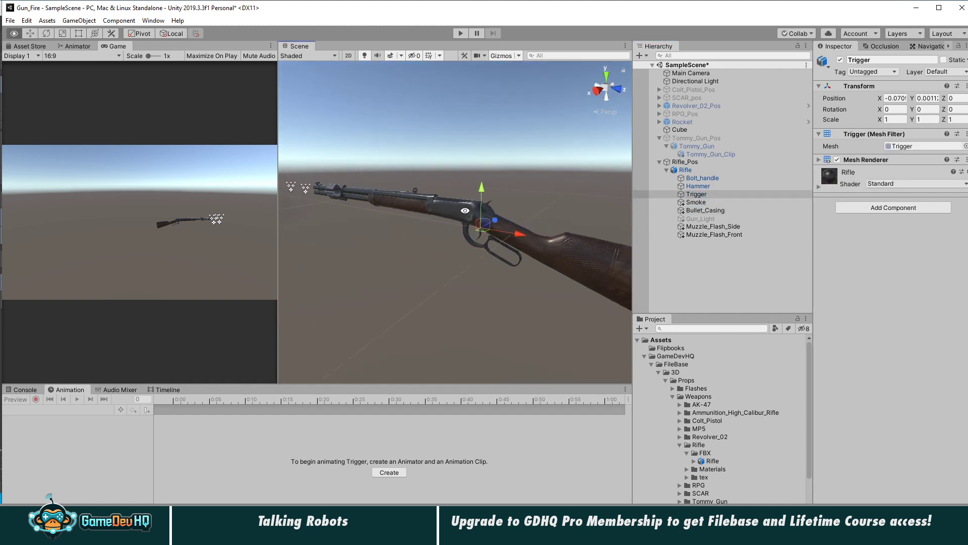
pyautogui.click(693, 186)
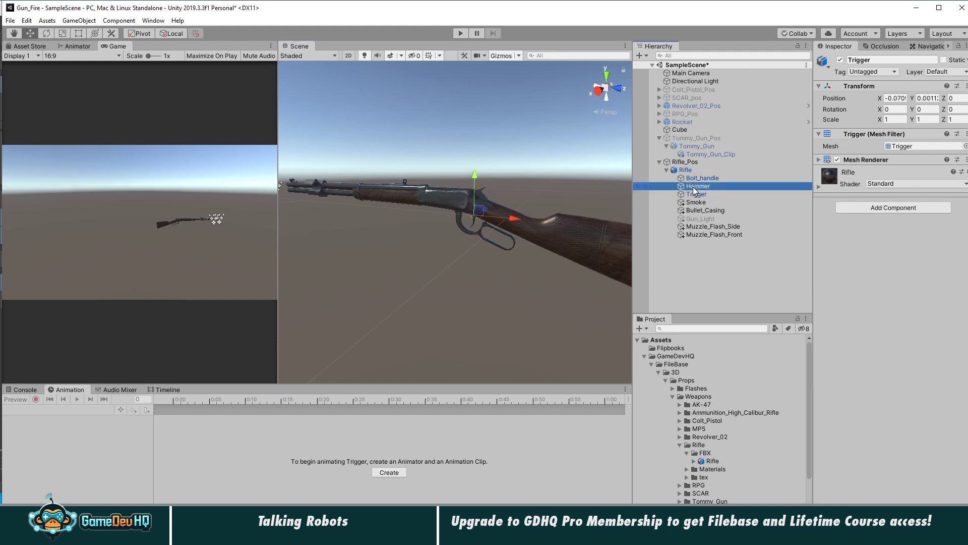
pyautogui.click(701, 178)
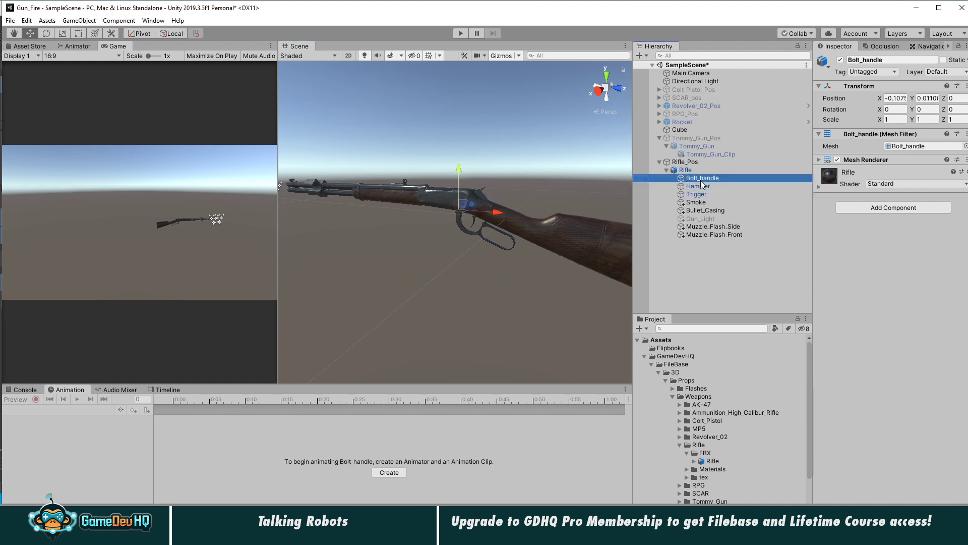
pyautogui.click(701, 186)
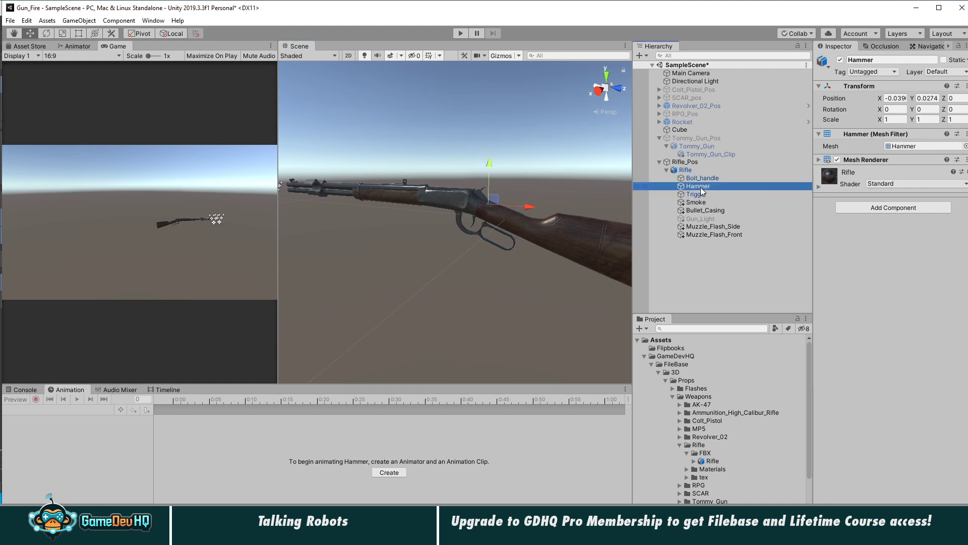
pyautogui.click(694, 179)
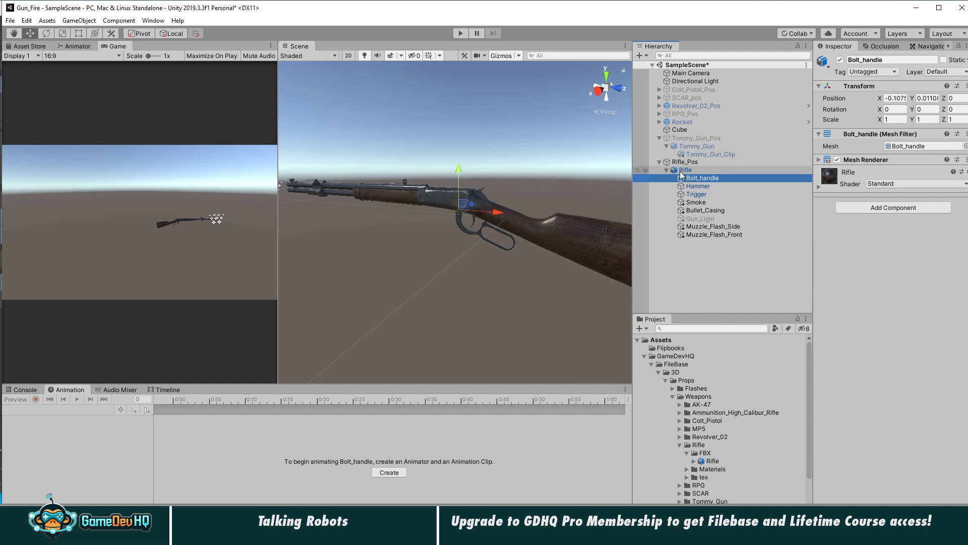
pyautogui.click(681, 171)
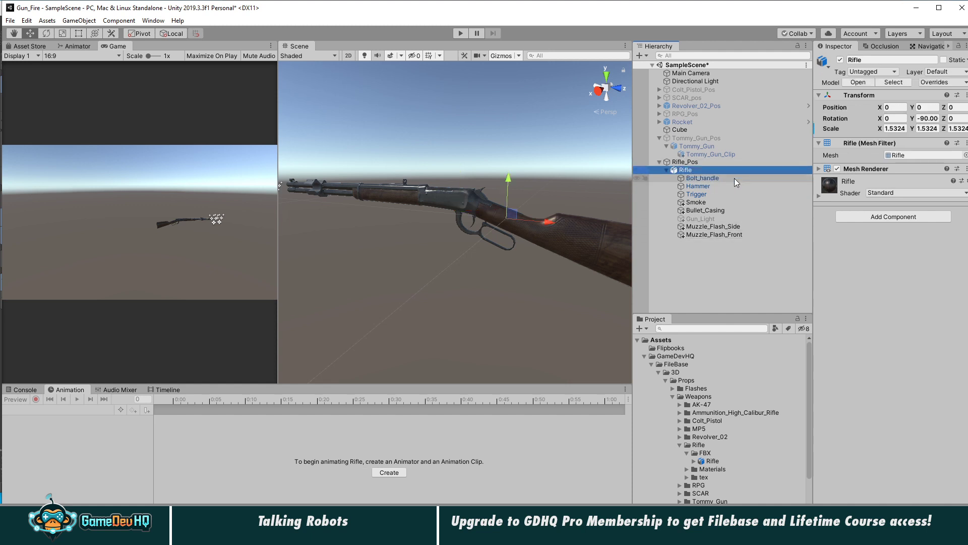
# Copy the Audio Source component from Tommy_Gun and paste it as a new component on the Rifle.
pyautogui.click(706, 146)
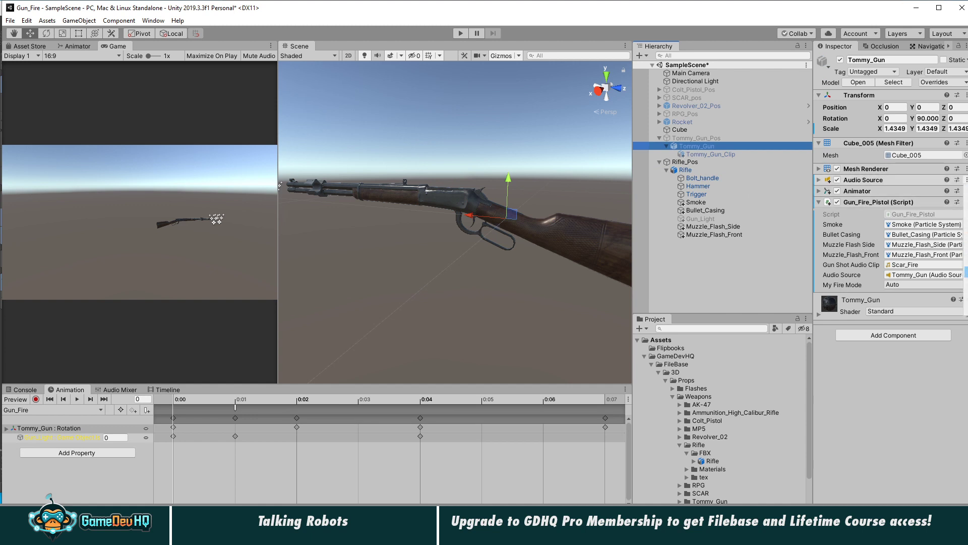
pyautogui.click(725, 170)
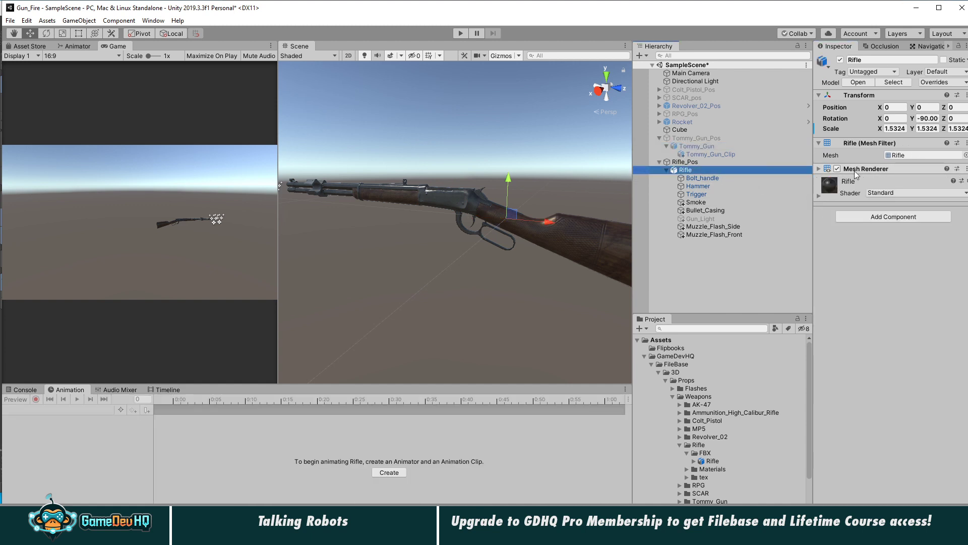
pyautogui.click(967, 169)
pyautogui.click(967, 250)
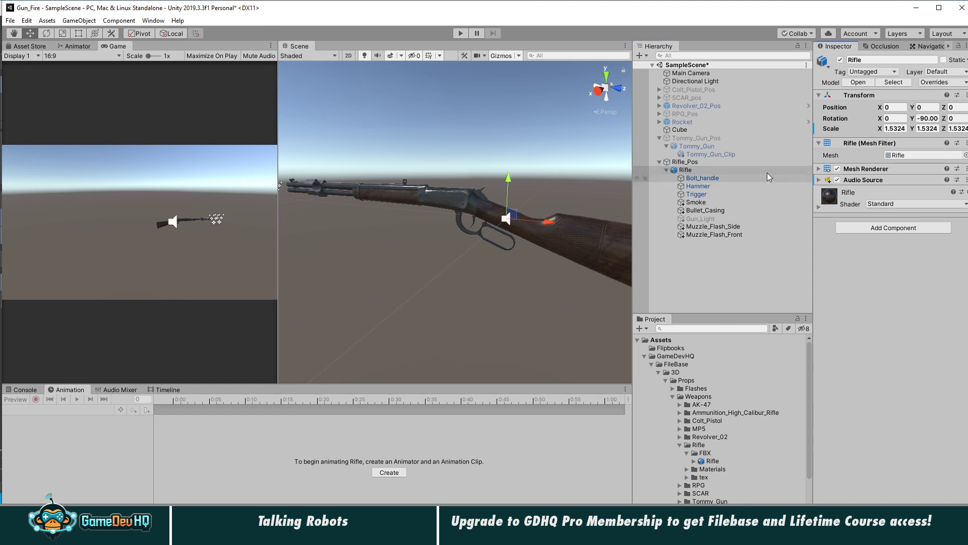
# Copy the Animator component from Tommy_Gun and paste it as a new component on the Rifle.
pyautogui.click(751, 145)
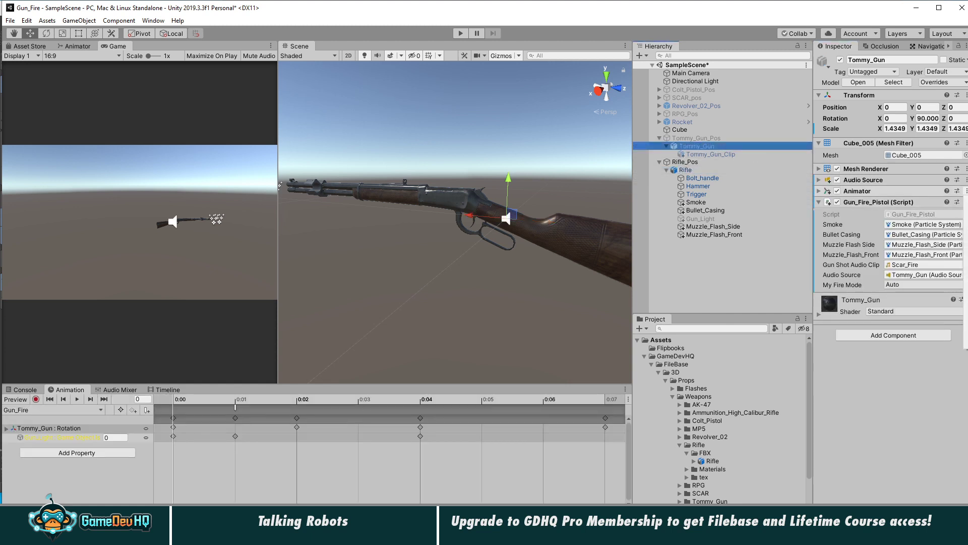
pyautogui.click(967, 283)
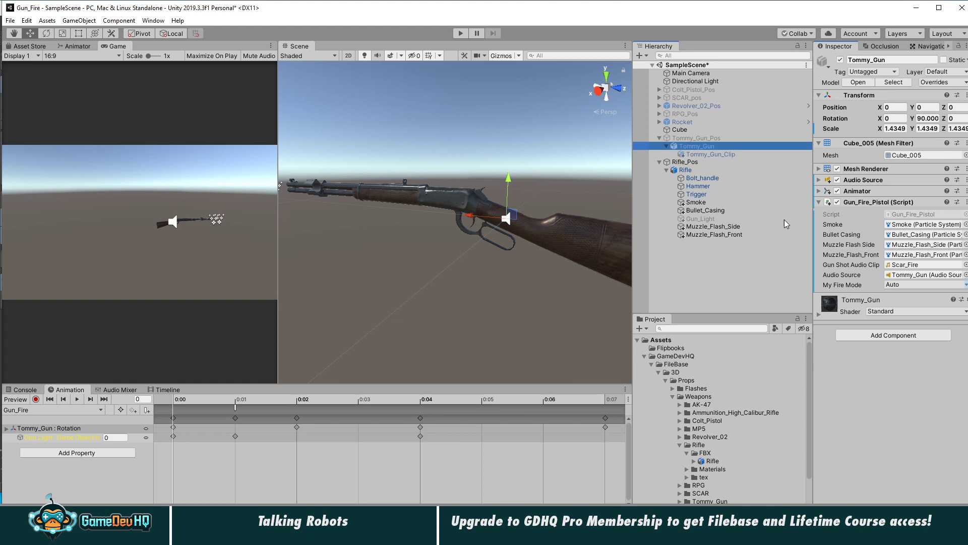
pyautogui.click(687, 170)
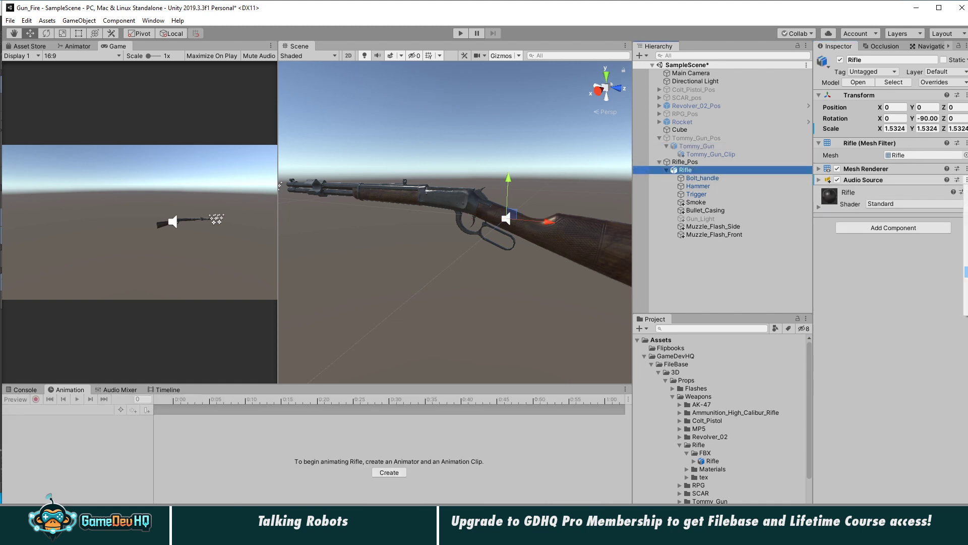
pyautogui.click(967, 283)
# Copy the Gun_Fire_Pistol script component from Tommy_Gun and paste it as a new component on the Rifle.
pyautogui.click(726, 146)
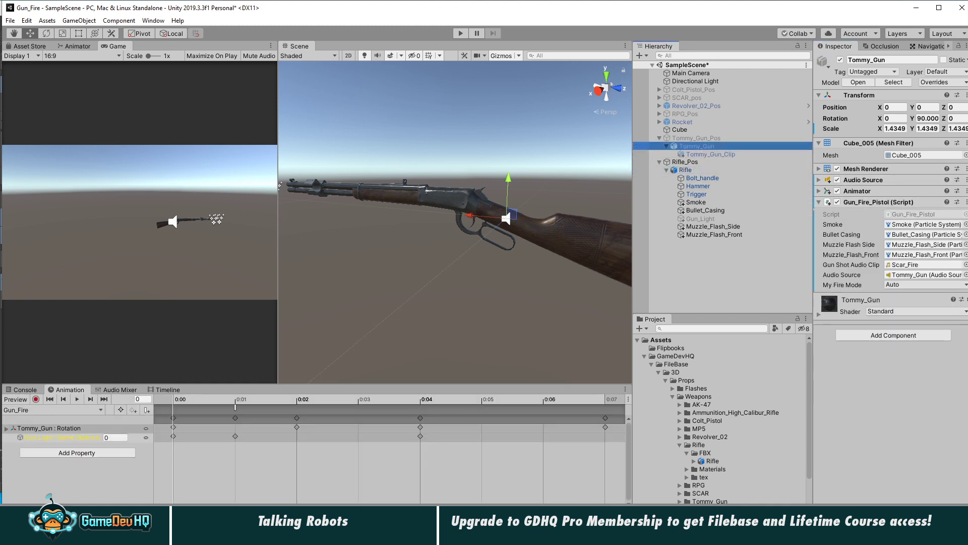
pyautogui.click(967, 202)
pyautogui.click(967, 281)
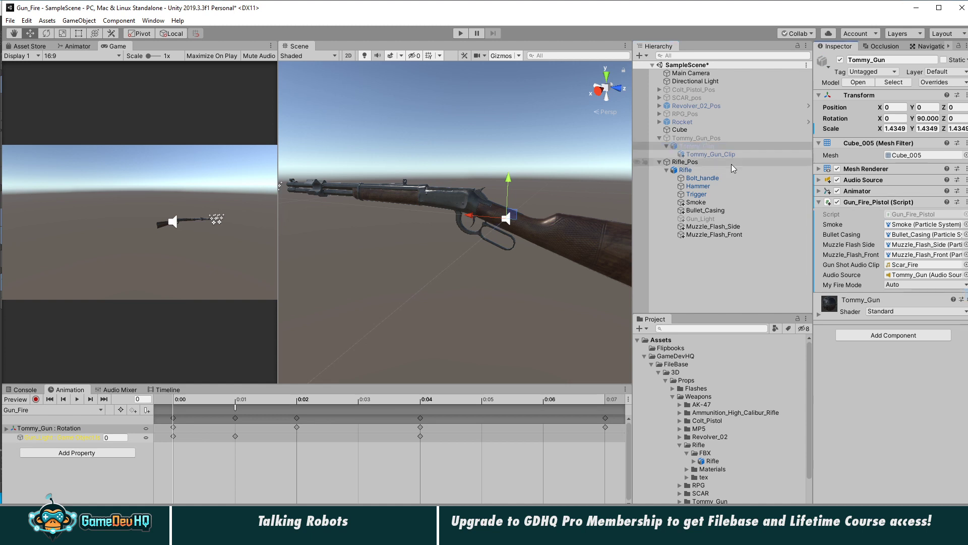
pyautogui.click(683, 170)
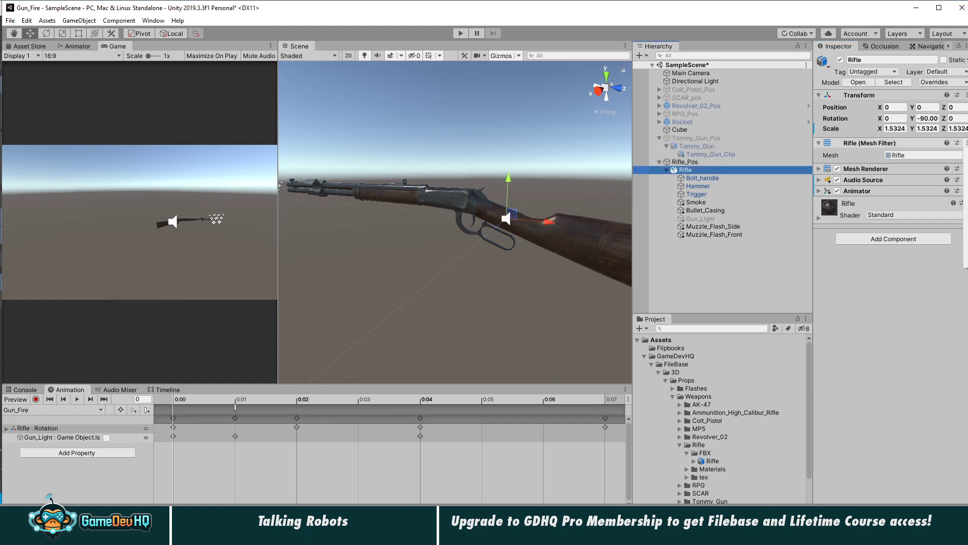
pyautogui.click(967, 235)
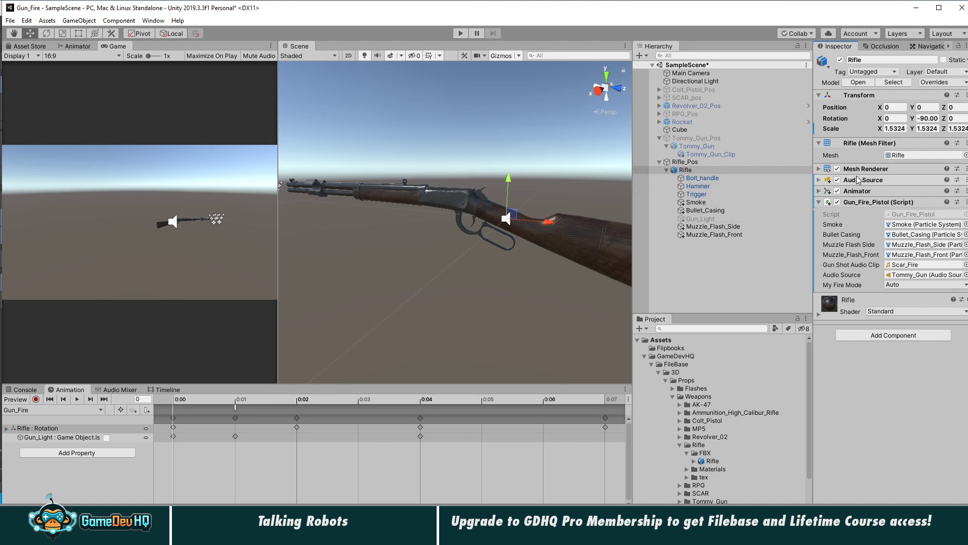
# Assign the Rifle's own Audio Source to its Gun_Fire_Pistol script and set My Fire Mode to Single.
pyautogui.moveTo(857, 181); pyautogui.dragTo(923, 279)
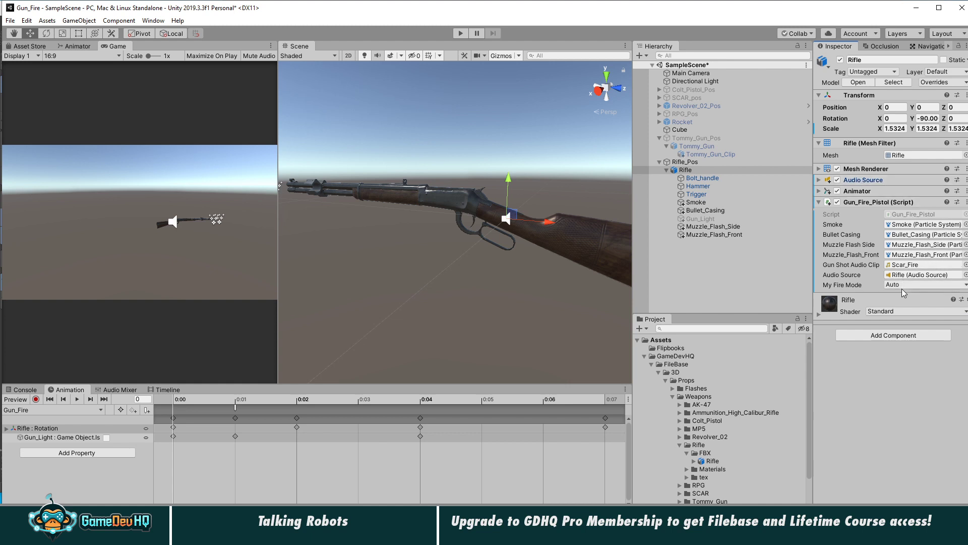
pyautogui.click(905, 285)
pyautogui.click(908, 296)
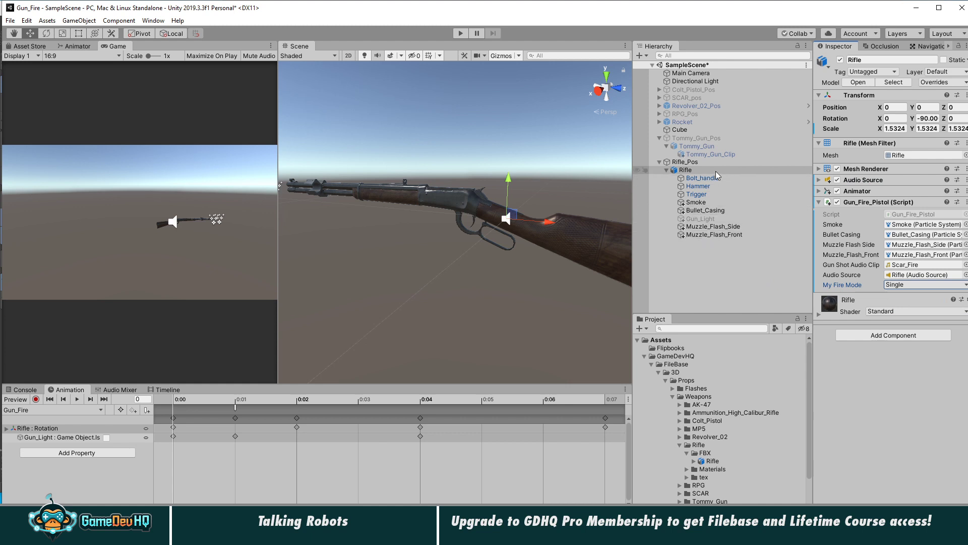
# Start recording the Rifle's Gun_Fire animation and delete its Rifle : Rotation track.
pyautogui.click(702, 178)
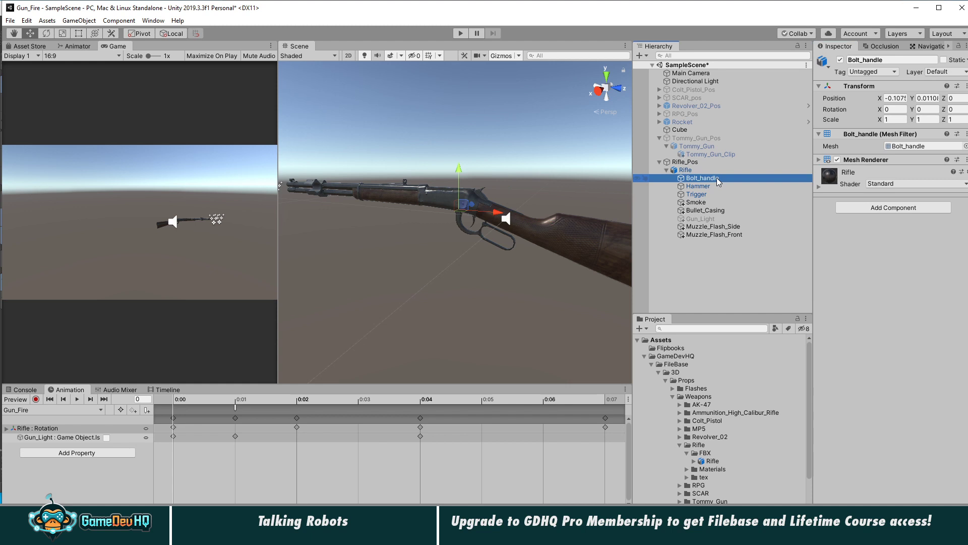
pyautogui.click(690, 171)
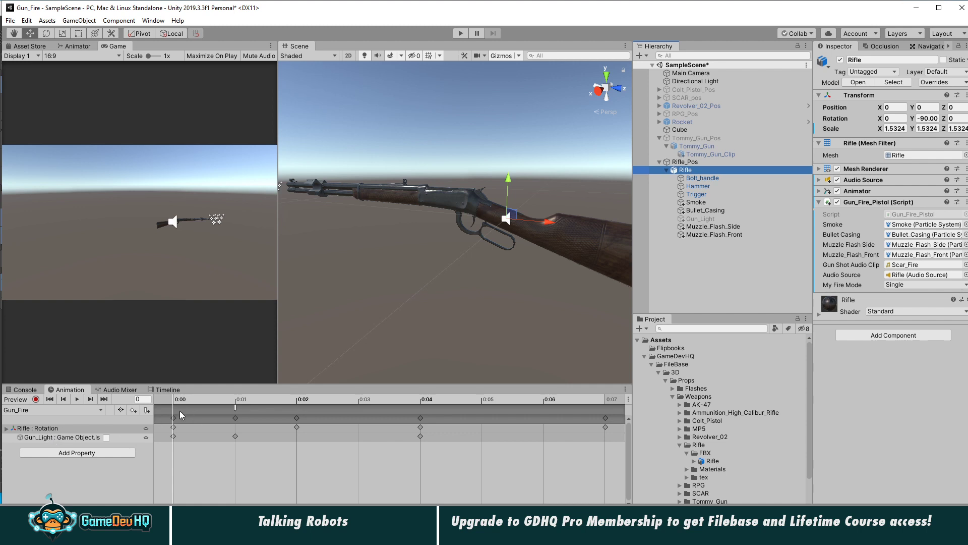
pyautogui.moveTo(184, 399)
pyautogui.mouseDown()
pyautogui.moveTo(223, 397)
pyautogui.moveTo(171, 400)
pyautogui.mouseUp()
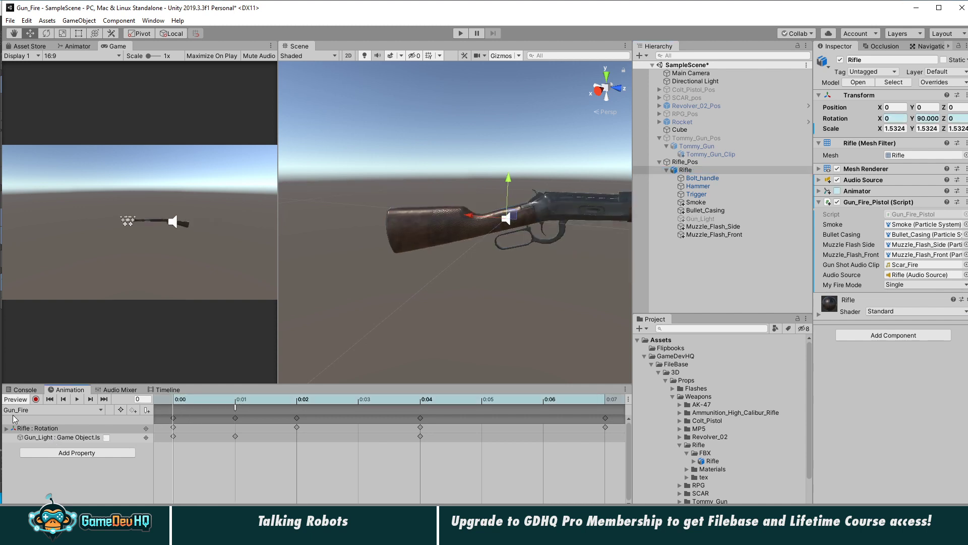
pyautogui.click(36, 399)
pyautogui.click(45, 428)
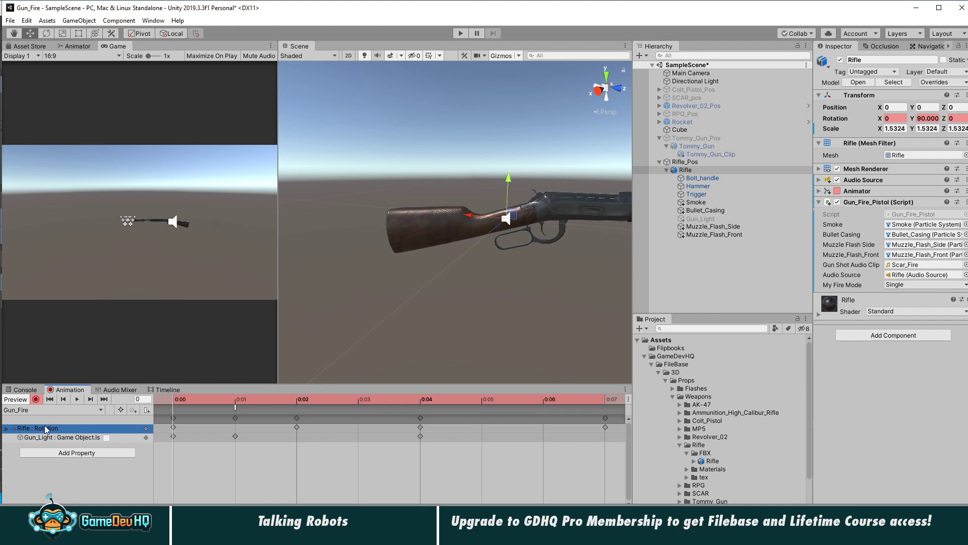
pyautogui.press('Delete')
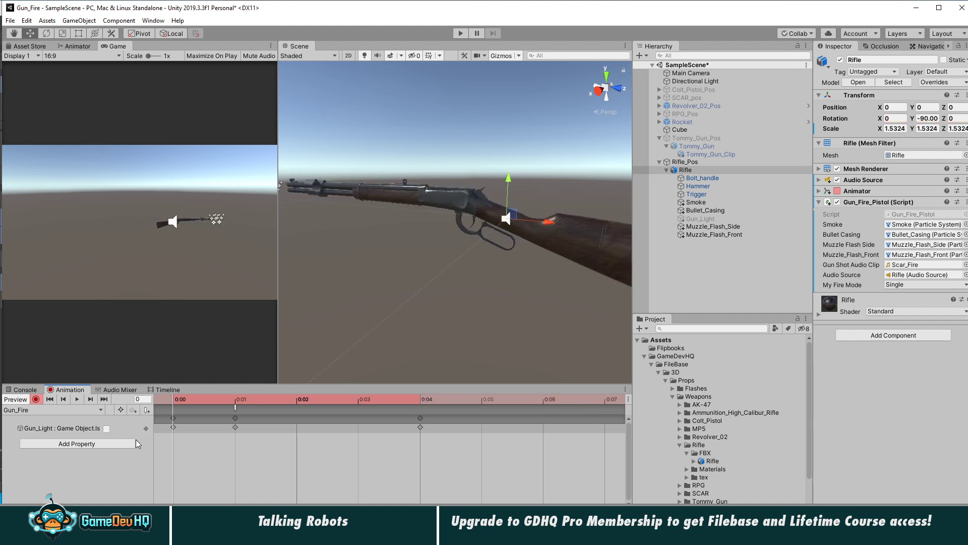
# Record a Rifle rotation keyframe with Z set to -4 and place it at 0:02 in the Gun_Fire clip.
pyautogui.press('r')
pyautogui.press('e')
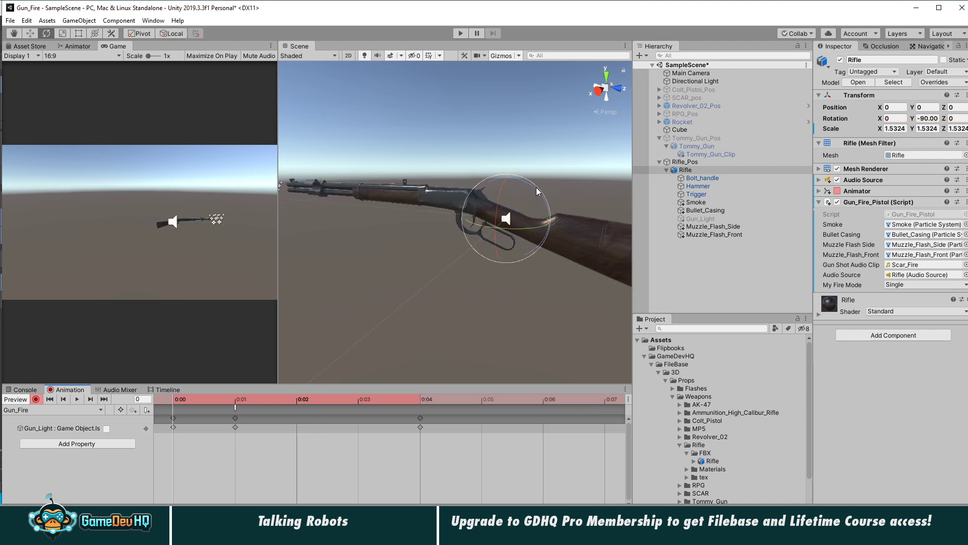
pyautogui.moveTo(539, 196); pyautogui.dragTo(545, 197)
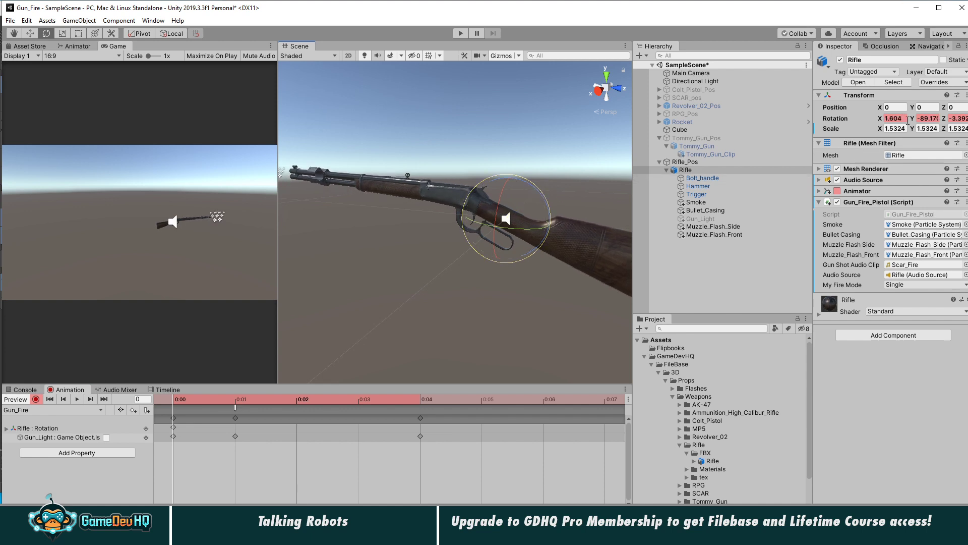
pyautogui.click(952, 118)
pyautogui.write('4')
pyautogui.doubleClick(955, 120)
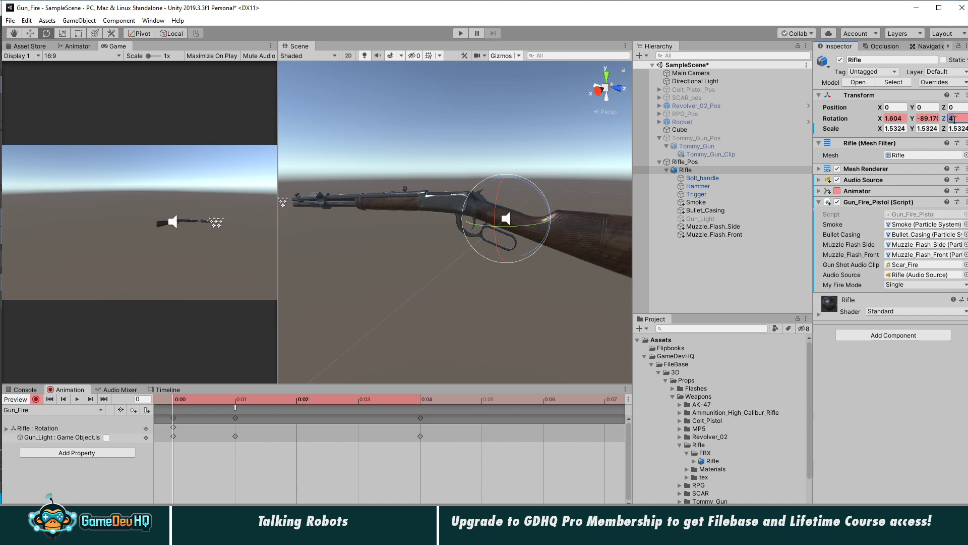
pyautogui.write('-4')
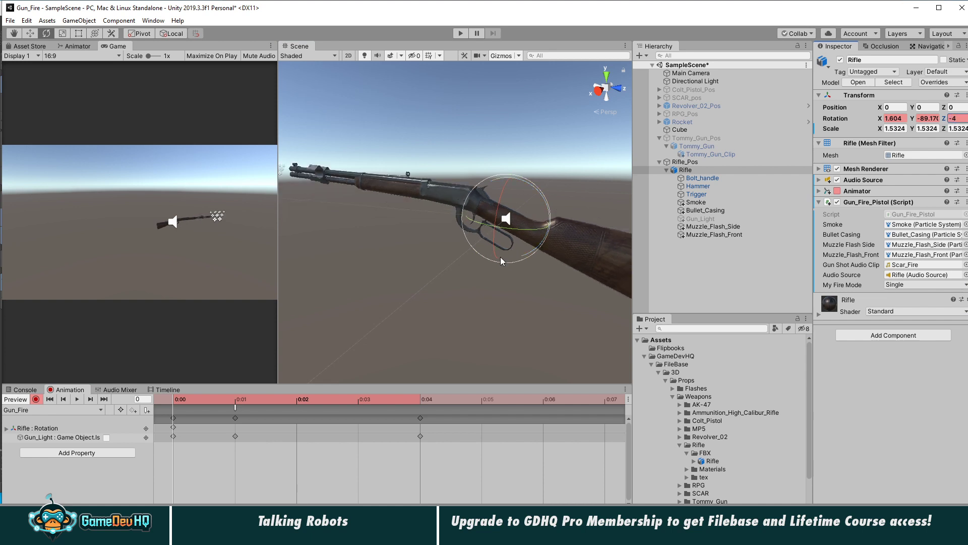
pyautogui.moveTo(173, 428); pyautogui.dragTo(244, 427)
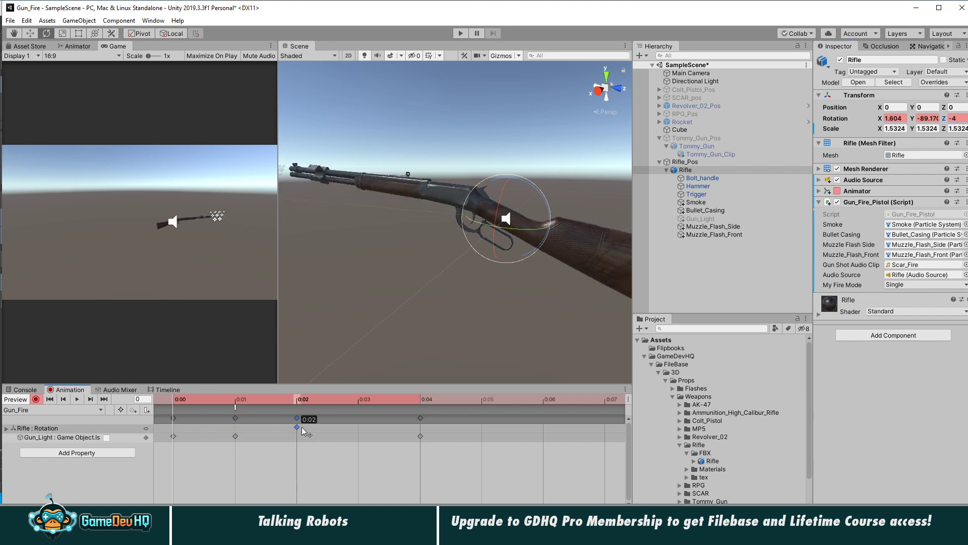
# Key the Rifle's Z rotation to 0 at 0:00, copy that keyframe to 0:04, and scrub back to 0:02.
pyautogui.click(957, 118)
pyautogui.write('0')
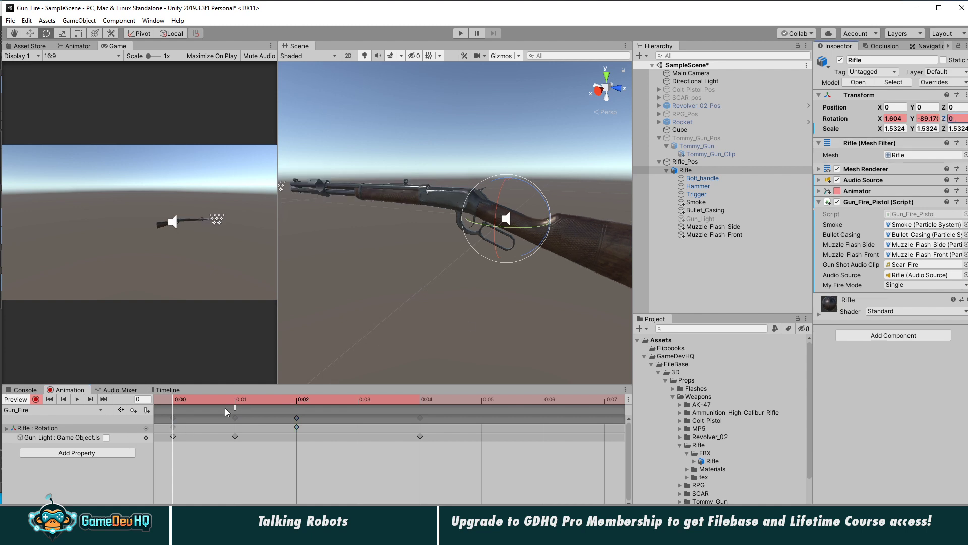
pyautogui.click(174, 427)
pyautogui.moveTo(425, 397); pyautogui.dragTo(310, 399)
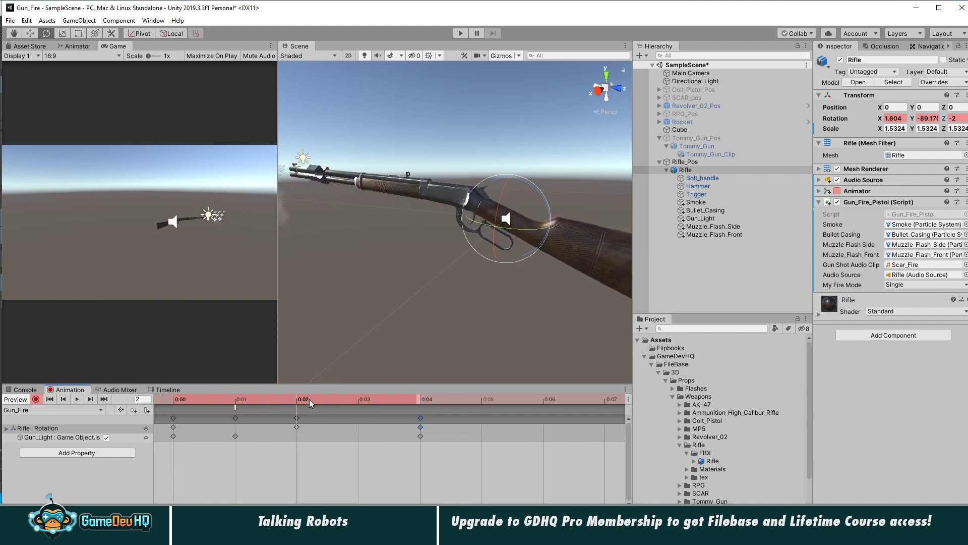
# Set the Start Delay of the Rifle's Bullet_Casing particle system to 0.04.
pyautogui.click(702, 212)
pyautogui.scroll(-5, 843, 280)
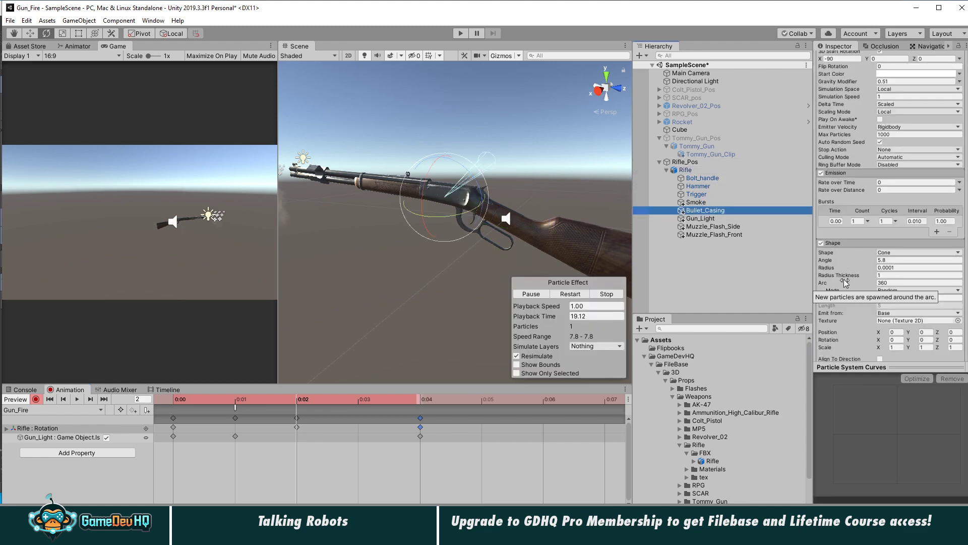
pyautogui.scroll(-6, 849, 274)
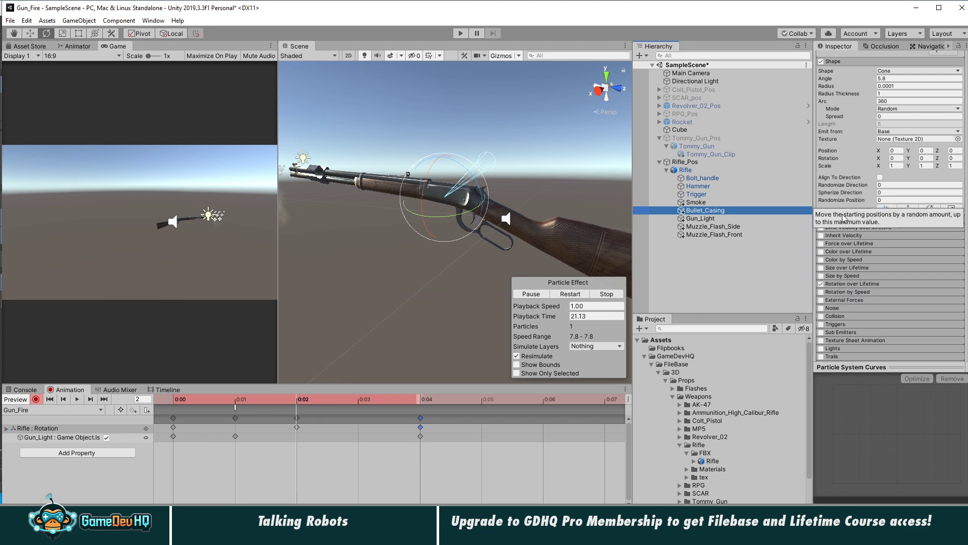
pyautogui.scroll(4, 844, 227)
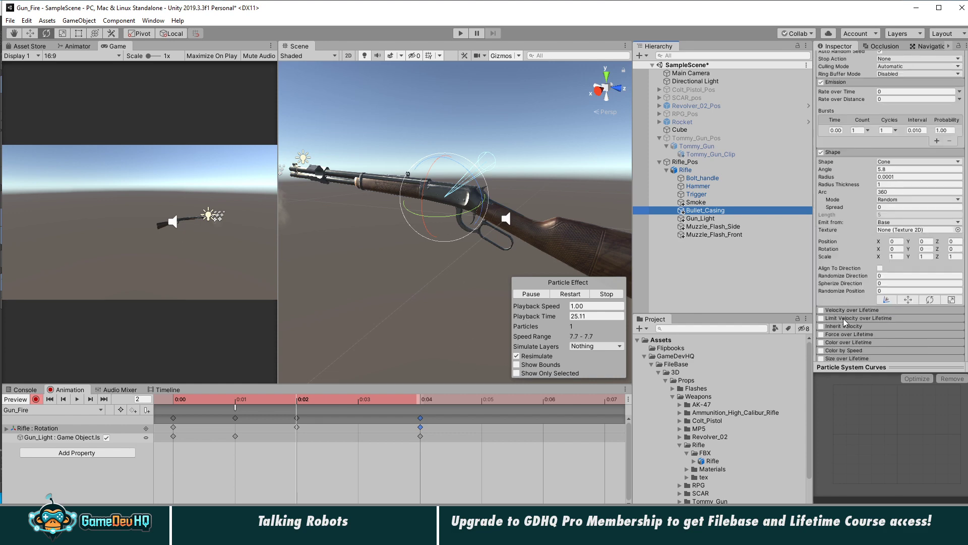
pyautogui.scroll(8, 843, 319)
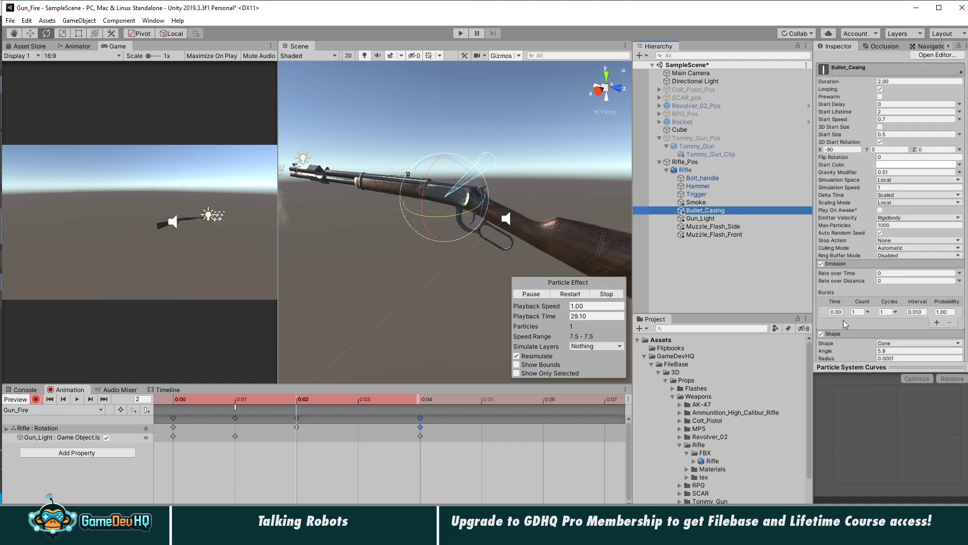
pyautogui.click(889, 105)
pyautogui.click(889, 103)
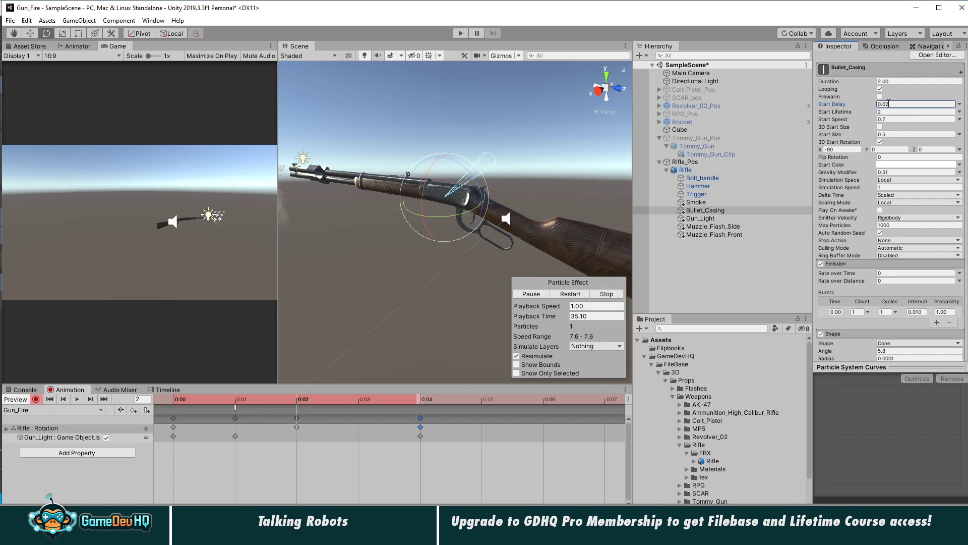
pyautogui.doubleClick(888, 103)
pyautogui.click(707, 258)
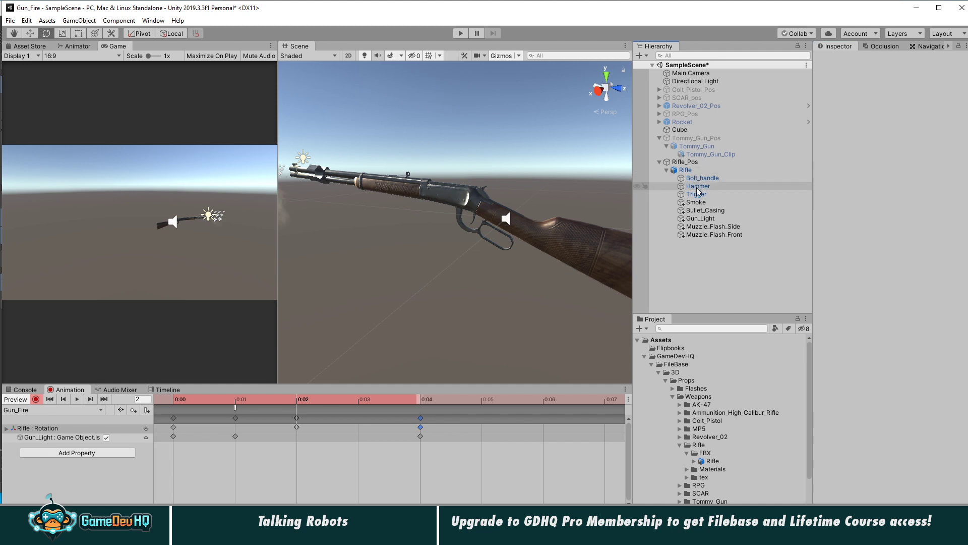
pyautogui.click(704, 210)
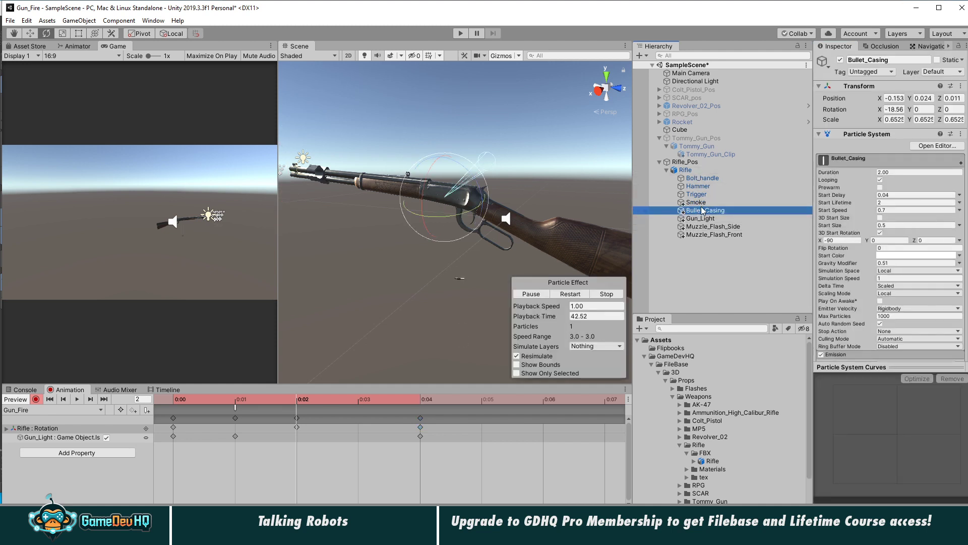
# Record a Hammer rotation keyframe at 0:02 in the Gun_Fire clip with Z at about -39.3.
pyautogui.click(699, 186)
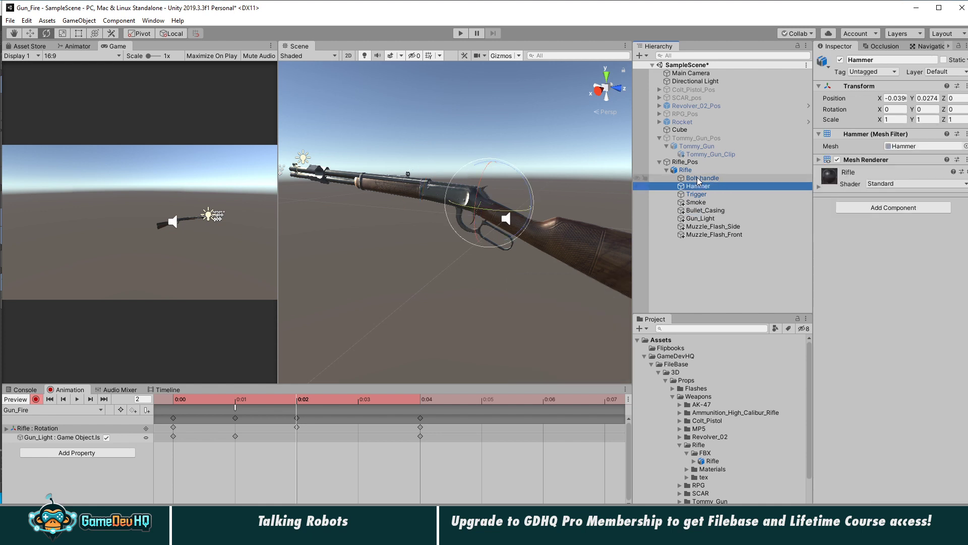
pyautogui.click(197, 396)
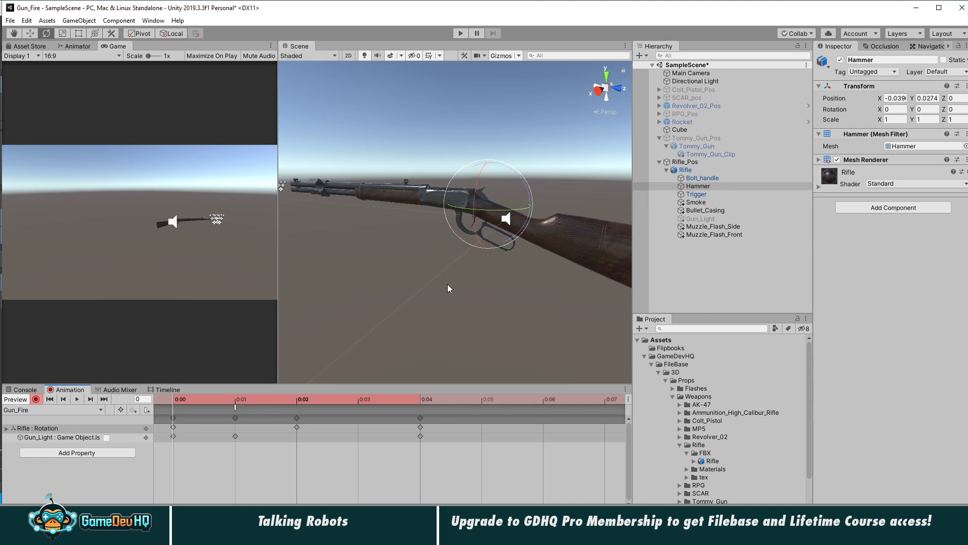
pyautogui.click(297, 400)
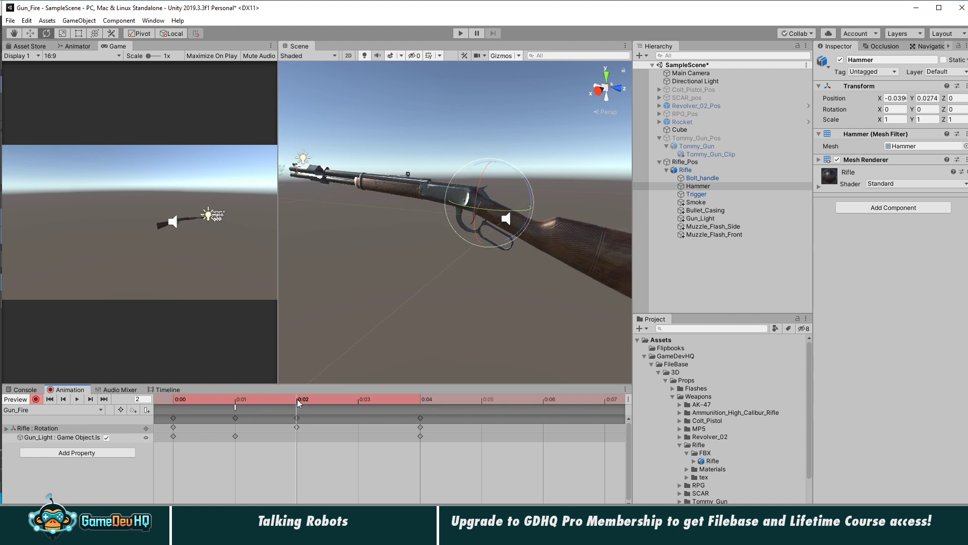
pyautogui.moveTo(525, 186); pyautogui.dragTo(547, 230)
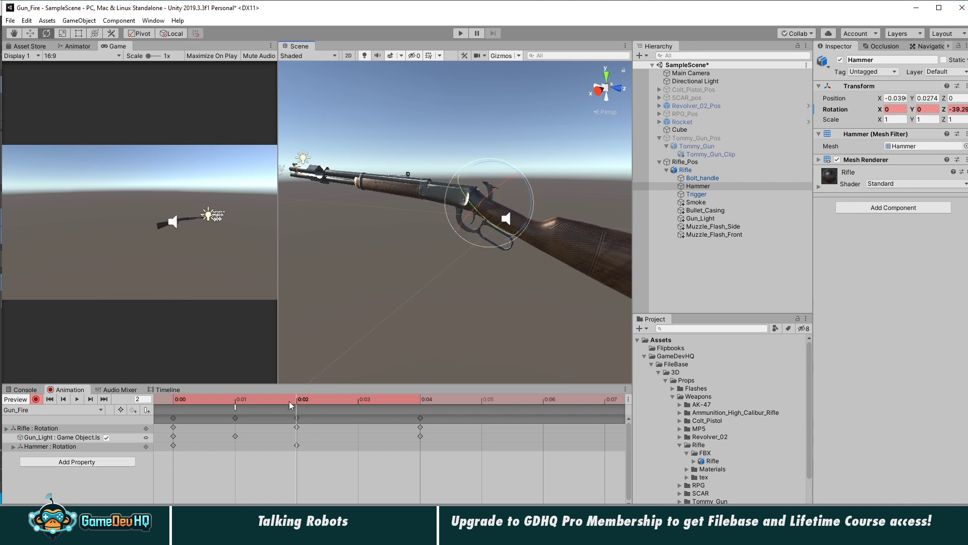
# Key the Hammer's Z rotation to 0 at 0:04 and scrub the timeline to check its motion.
pyautogui.click(162, 399)
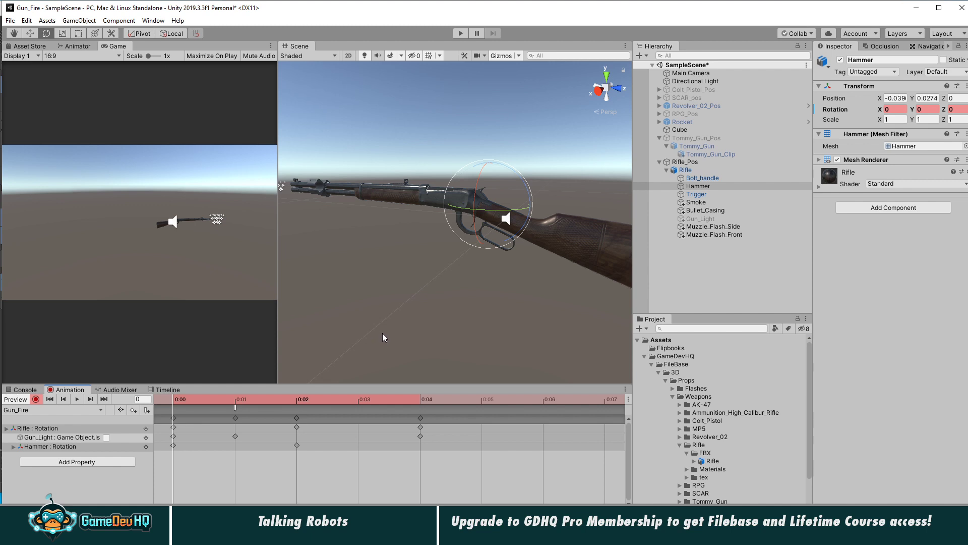
pyautogui.moveTo(199, 398); pyautogui.dragTo(408, 398)
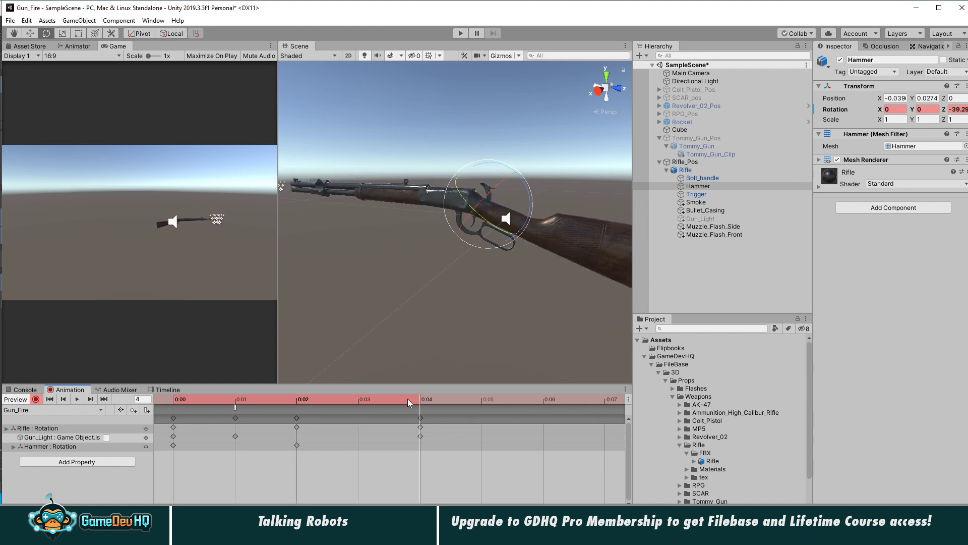
pyautogui.click(959, 110)
pyautogui.write('0')
pyautogui.moveTo(202, 399); pyautogui.dragTo(476, 398)
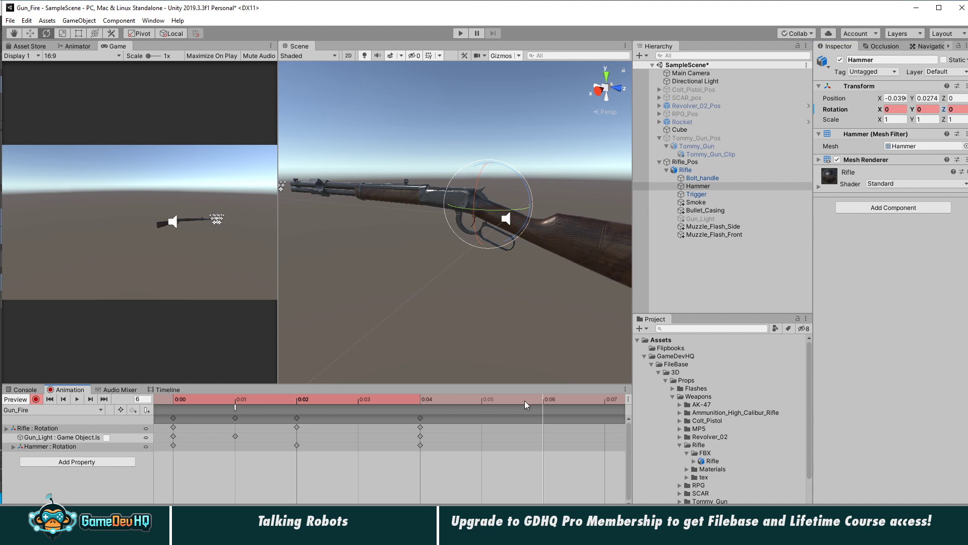
pyautogui.moveTo(525, 400); pyautogui.dragTo(429, 425)
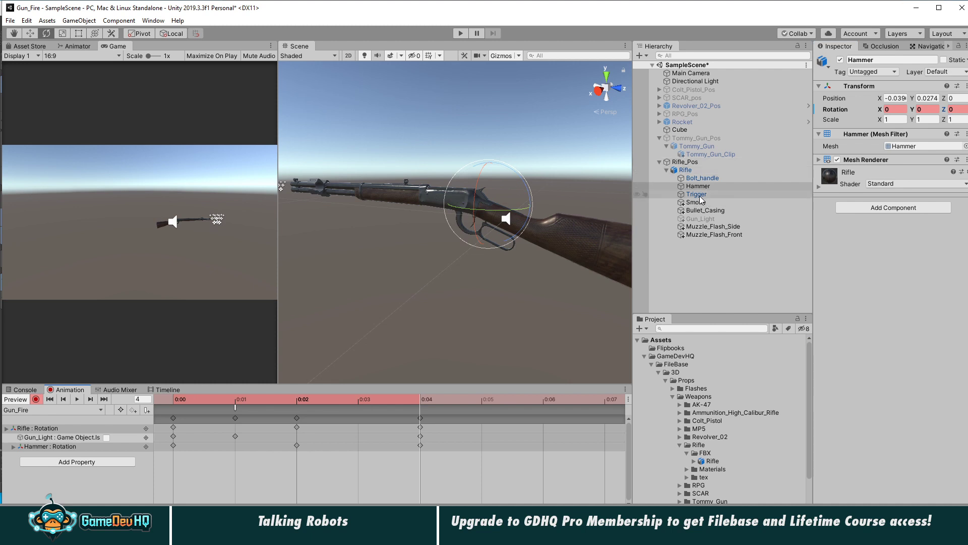
# Record a Bolt_handle rotation keyframe at 0:04 with Z set to 0.
pyautogui.click(700, 178)
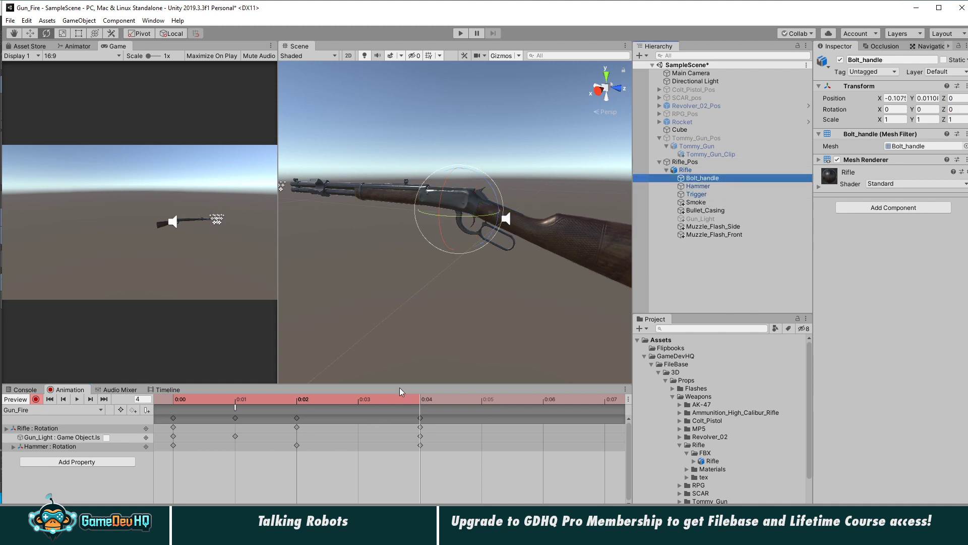
pyautogui.moveTo(491, 186); pyautogui.dragTo(495, 192)
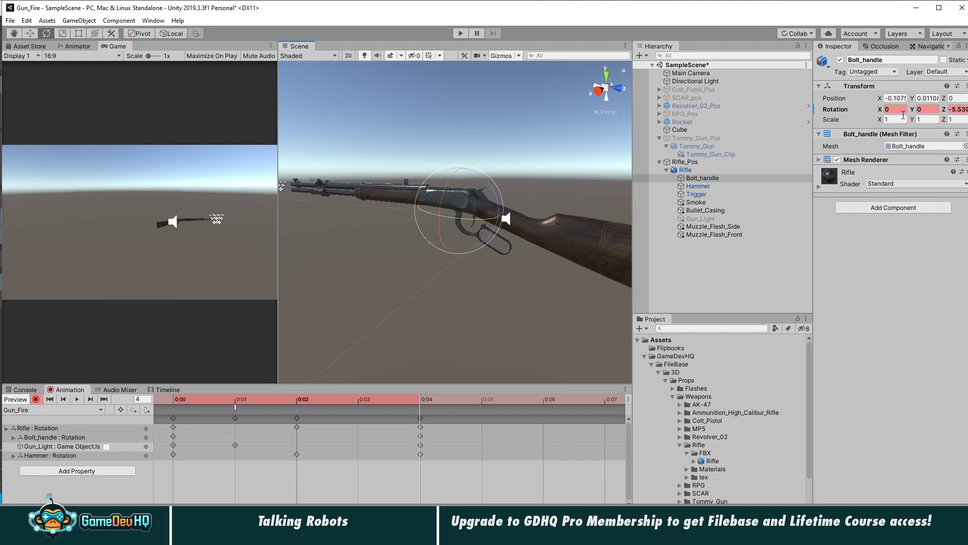
pyautogui.click(959, 109)
pyautogui.write('0')
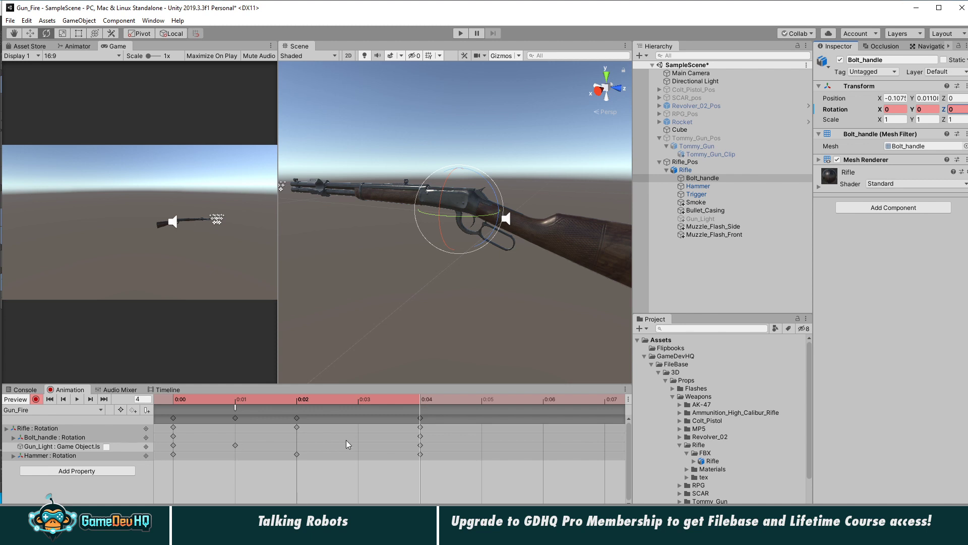
# Swing the Bolt_handle lever open at 0:08, keying its rotation at about X 36.6, Y -11.4, Z -85.
pyautogui.scroll(-5, 452, 449)
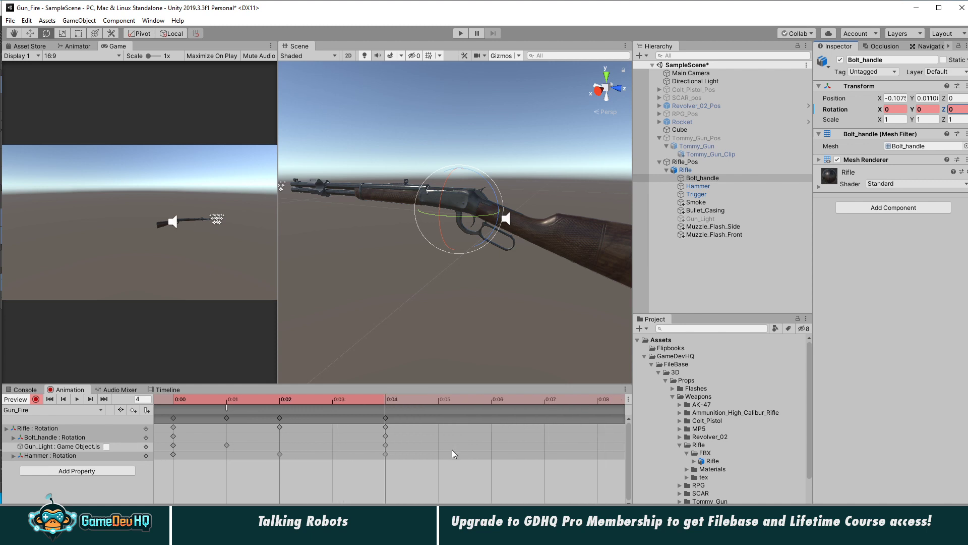
pyautogui.click(439, 400)
pyautogui.moveTo(488, 182); pyautogui.dragTo(494, 365)
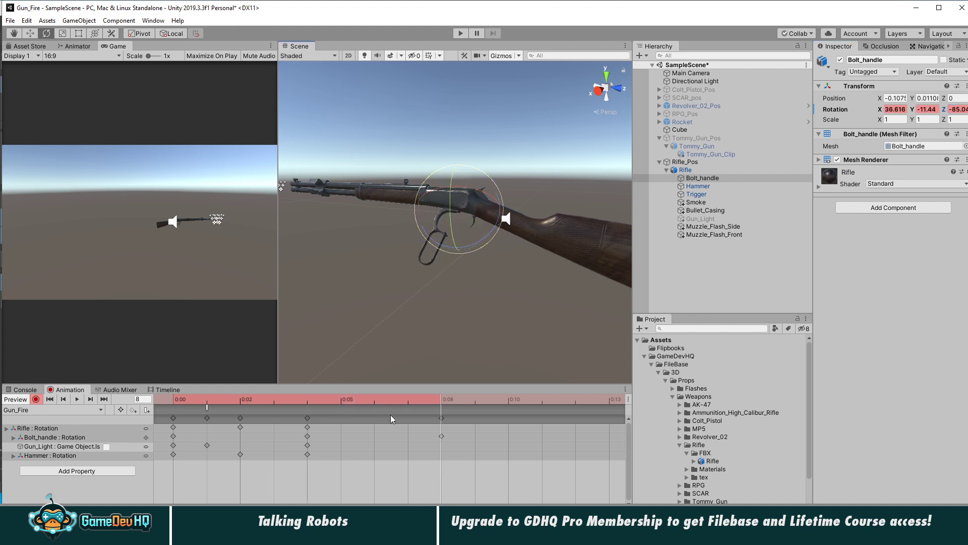
# Copy the Bolt_handle's closed rotation keyframe from 0:04 to 0:12 and scrub back to 0:04.
pyautogui.moveTo(172, 398); pyautogui.dragTo(593, 401)
pyautogui.click(309, 435)
pyautogui.hotkey('ctrl', 'c')
pyautogui.hotkey('ctrl', 'v')
pyautogui.click(265, 400)
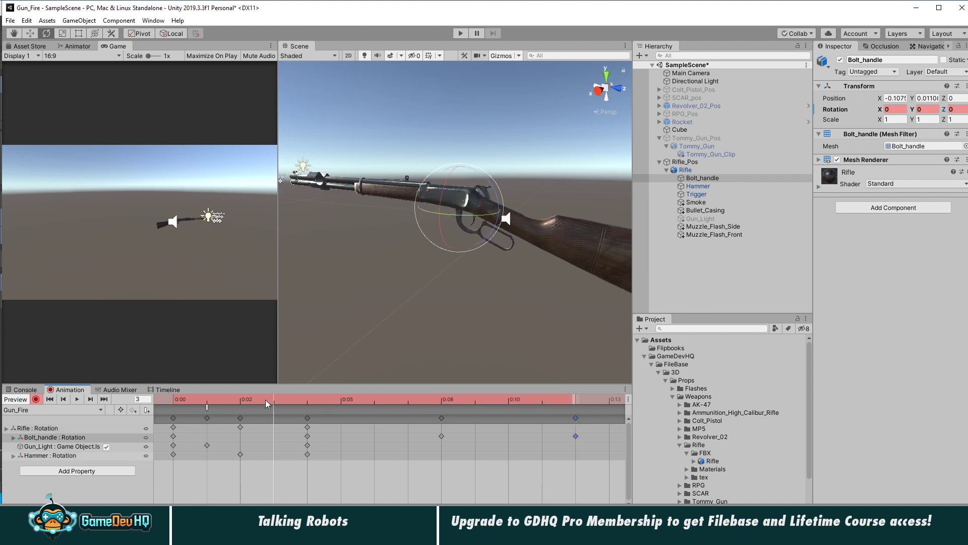
pyautogui.click(312, 399)
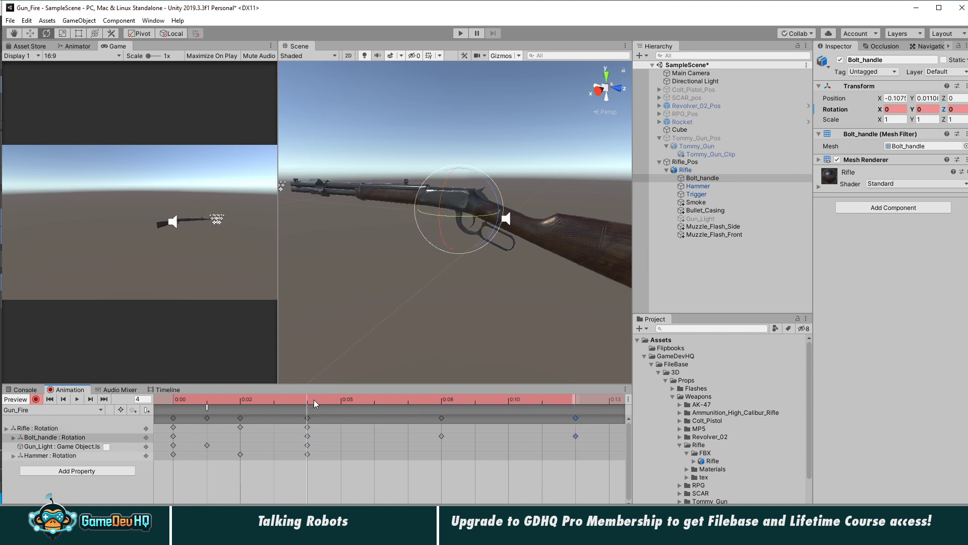
# Play the scene to test the rifle's firing, stop it, and scrub the Gun_Fire clip through to 0:12.
pyautogui.click(461, 33)
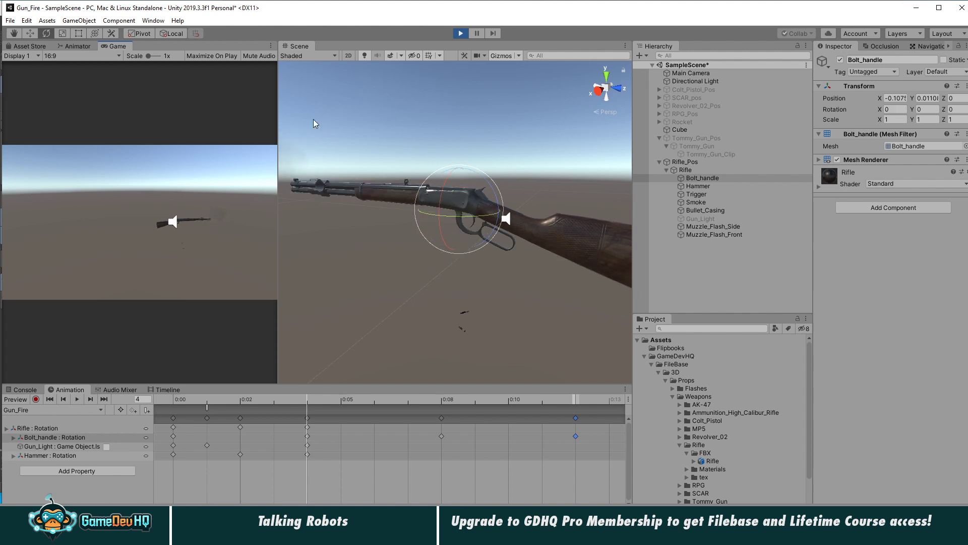
pyautogui.click(461, 34)
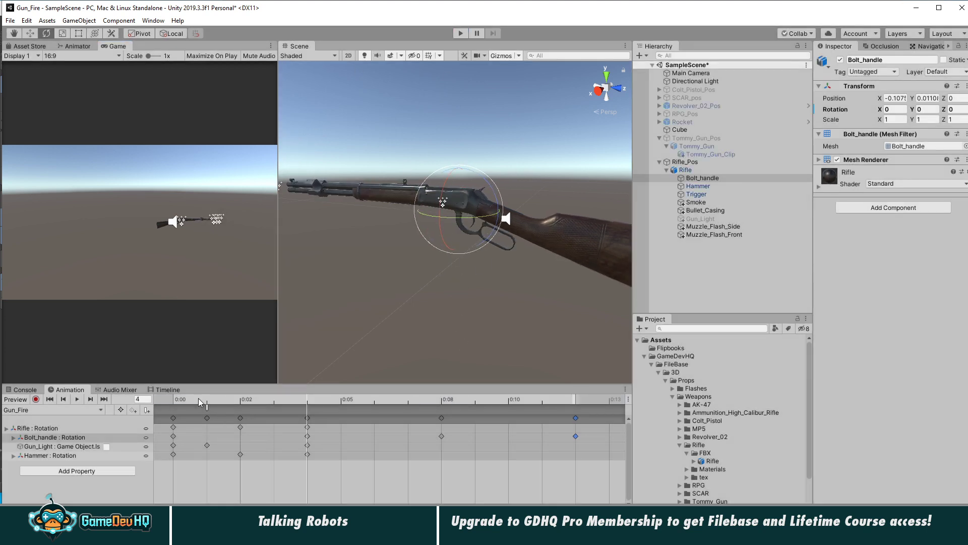
pyautogui.moveTo(200, 402); pyautogui.dragTo(571, 401)
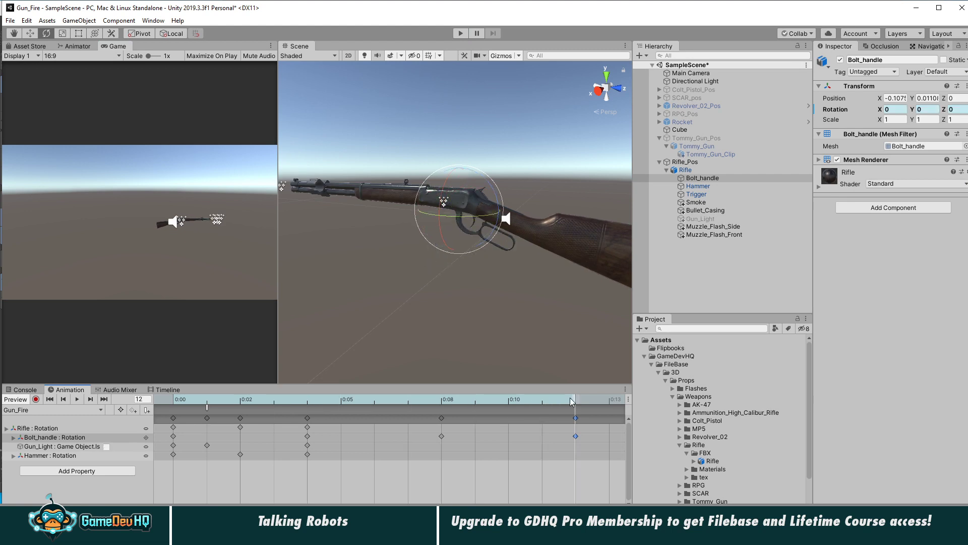
# Try copying all of the 0:00 keyframes to 0:08, and undo the paste.
pyautogui.click(50, 430)
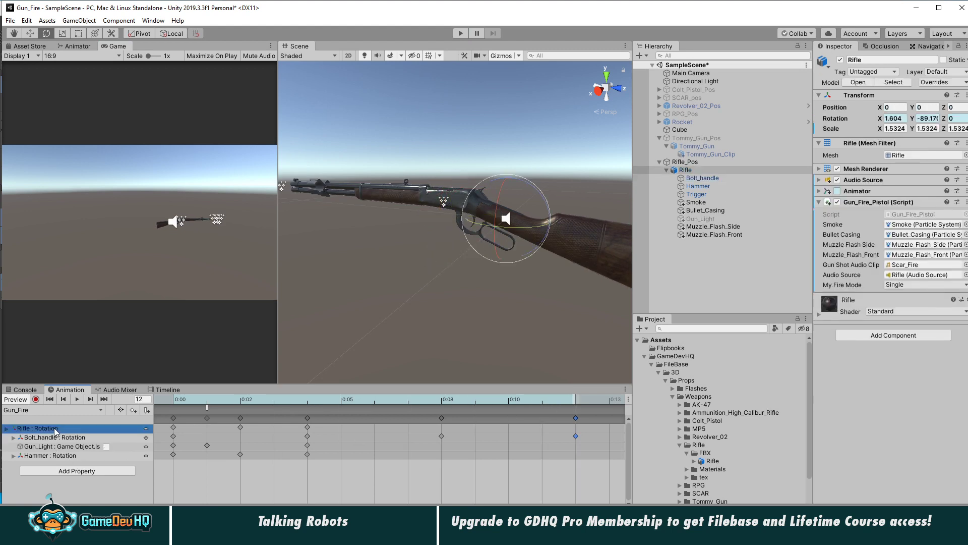
pyautogui.click(173, 418)
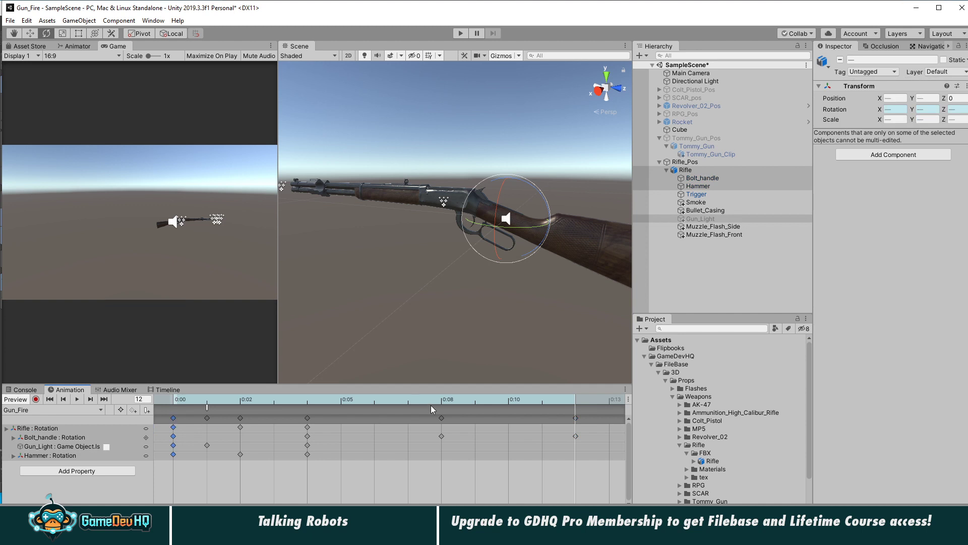
pyautogui.moveTo(577, 395); pyautogui.dragTo(440, 404)
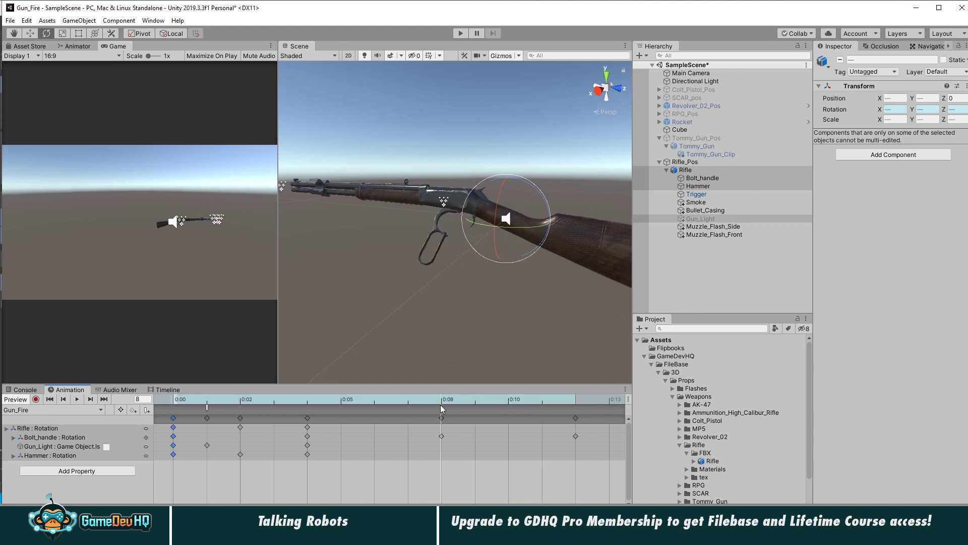
pyautogui.hotkey('ctrl', 'v')
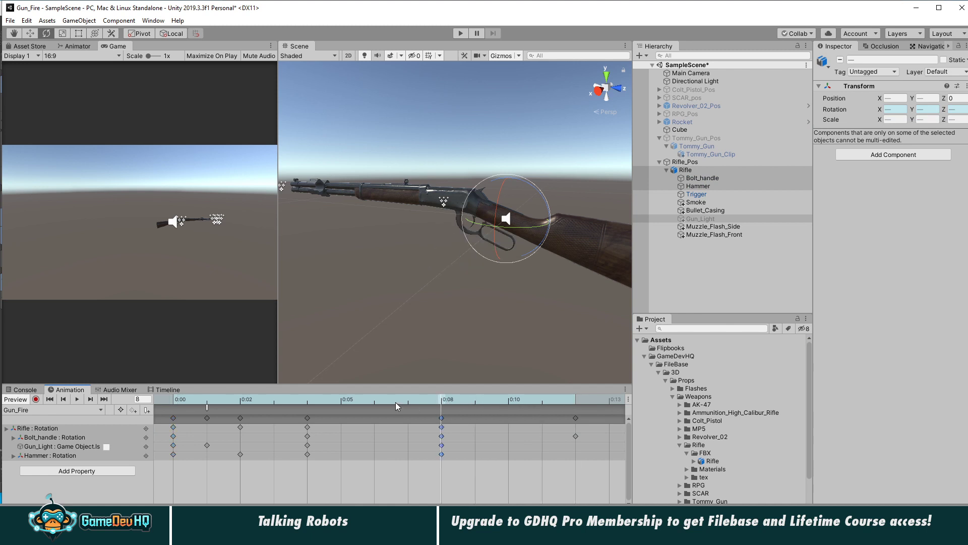
pyautogui.hotkey('ctrl', 'z')
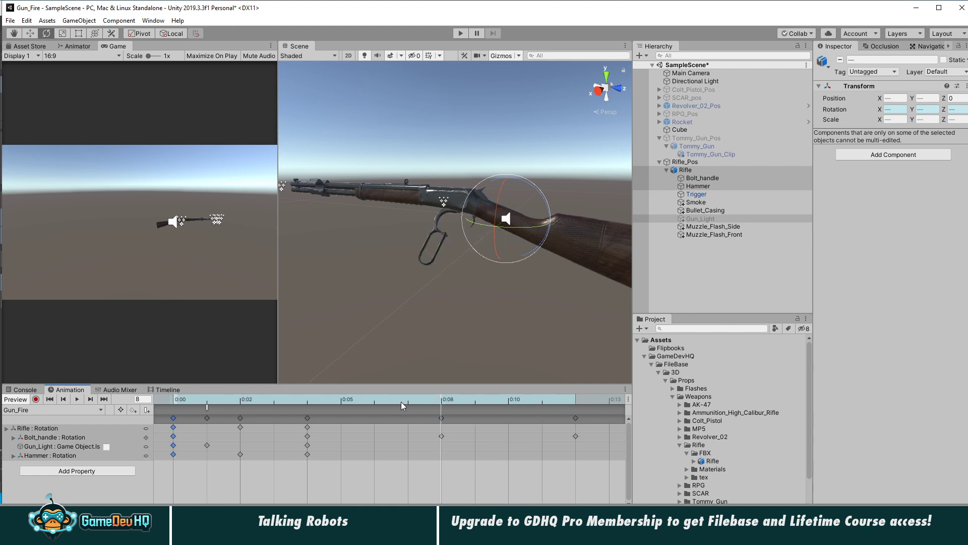
# Copy only the Rifle's rotation keyframe from 0:00 to 0:08 and scrub back to 0:00.
pyautogui.click(180, 431)
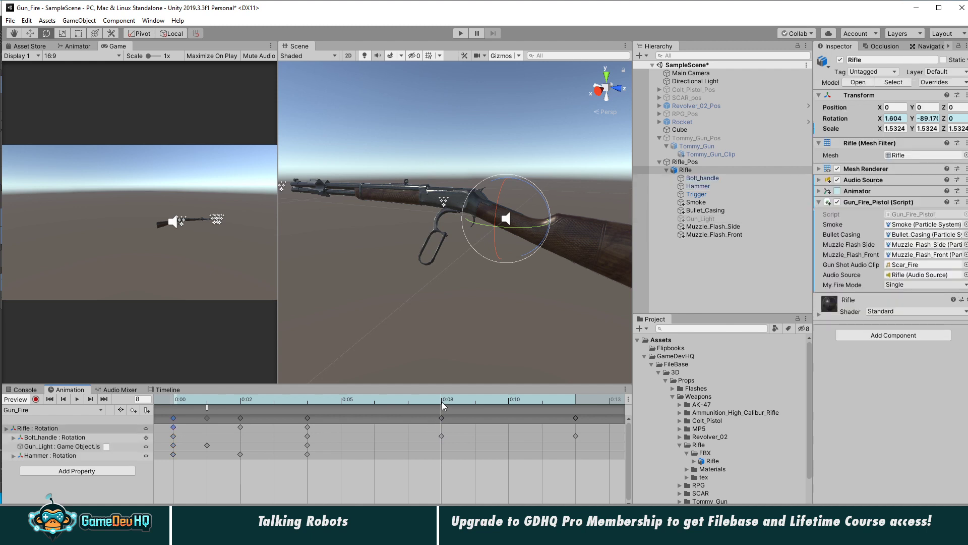
pyautogui.hotkey('ctrl', 'v')
pyautogui.moveTo(442, 402); pyautogui.dragTo(172, 398)
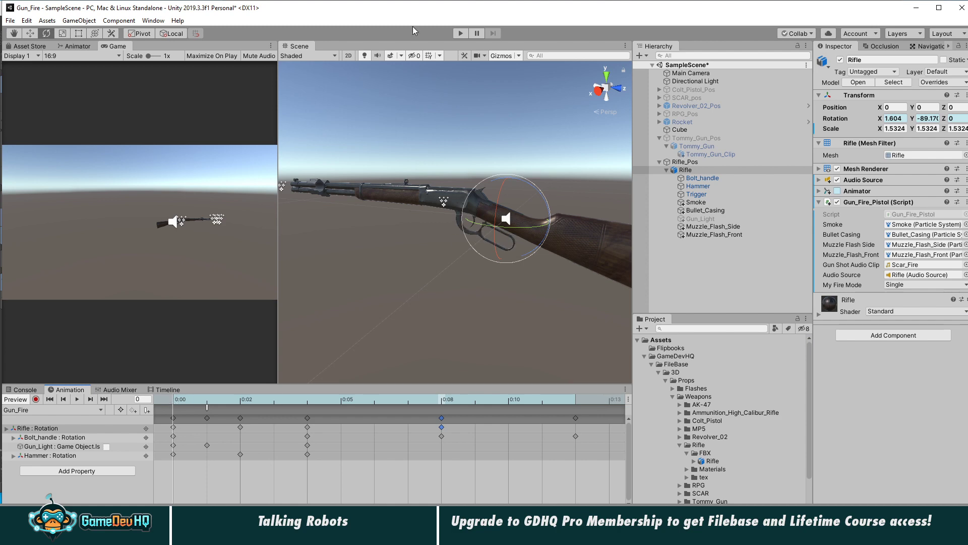
# Play the scene and fire the rifle several times to test the revised Gun_Fire animation.
pyautogui.click(461, 34)
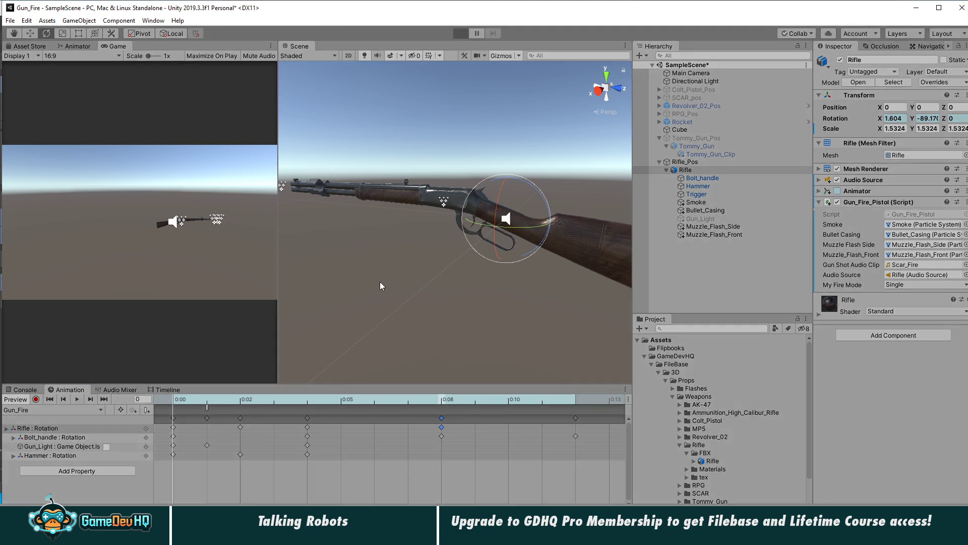
pyautogui.click(214, 277)
pyautogui.click(214, 277)
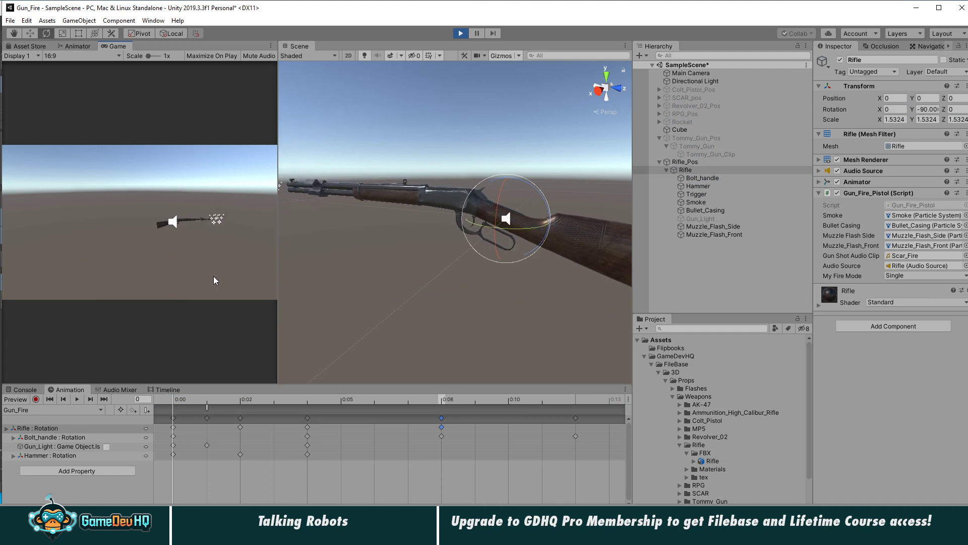
pyautogui.click(214, 276)
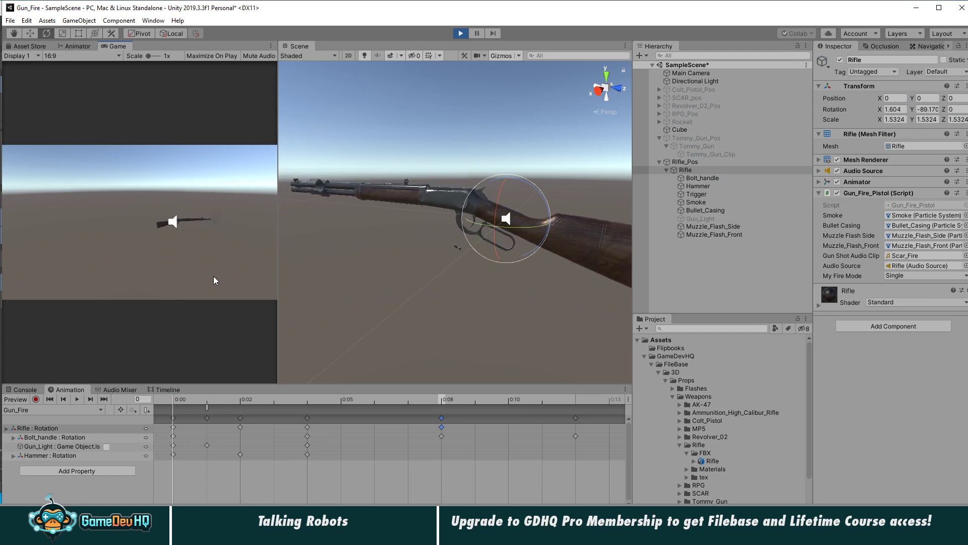
# Fire a few more shots in the running scene to check how the rifle returns to rest.
pyautogui.click(213, 276)
pyautogui.click(212, 282)
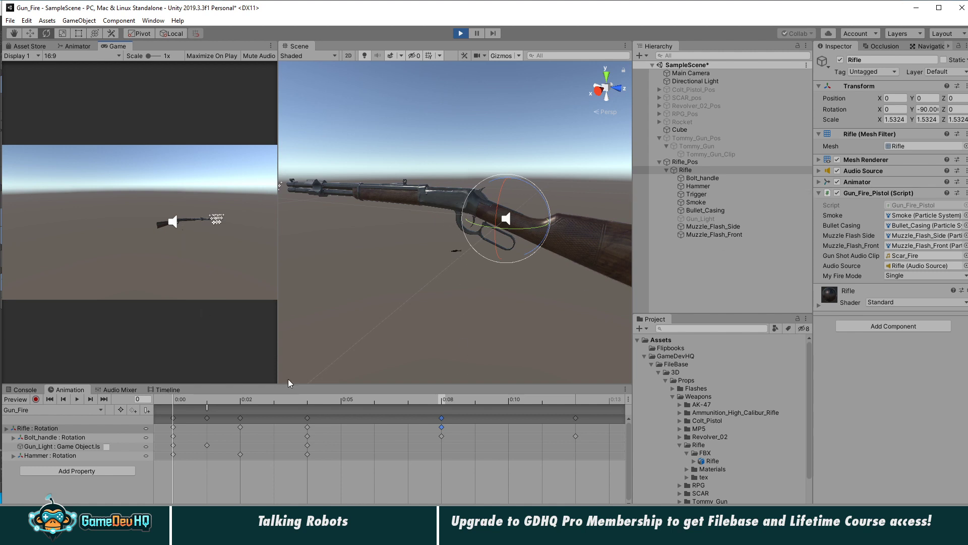
pyautogui.click(159, 280)
# Try setting the Rifle's Y rotation to -90 at 0:04 and 0:02 of Gun_Fire while the scene is running.
pyautogui.click(188, 398)
pyautogui.moveTo(189, 398); pyautogui.dragTo(305, 399)
pyautogui.click(923, 109)
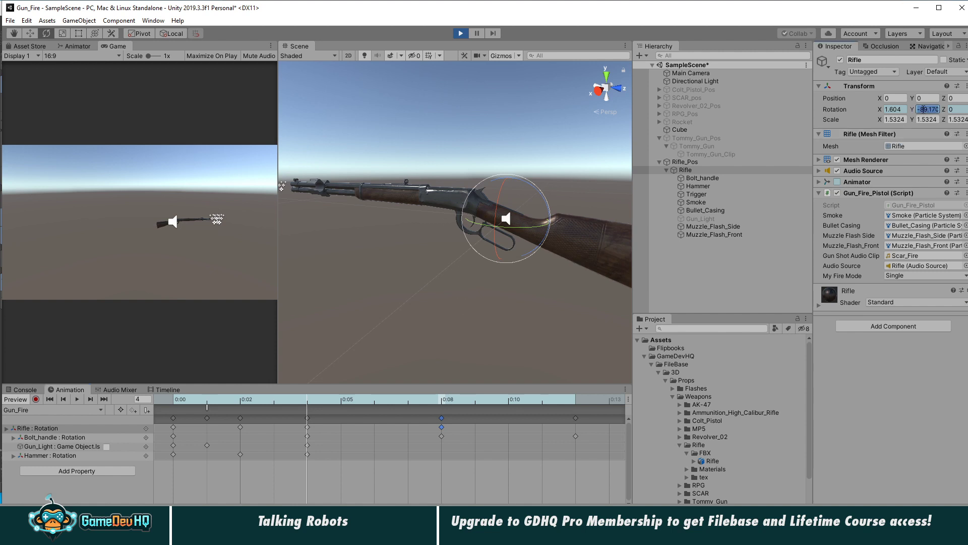
pyautogui.write('-90')
pyautogui.press('Return')
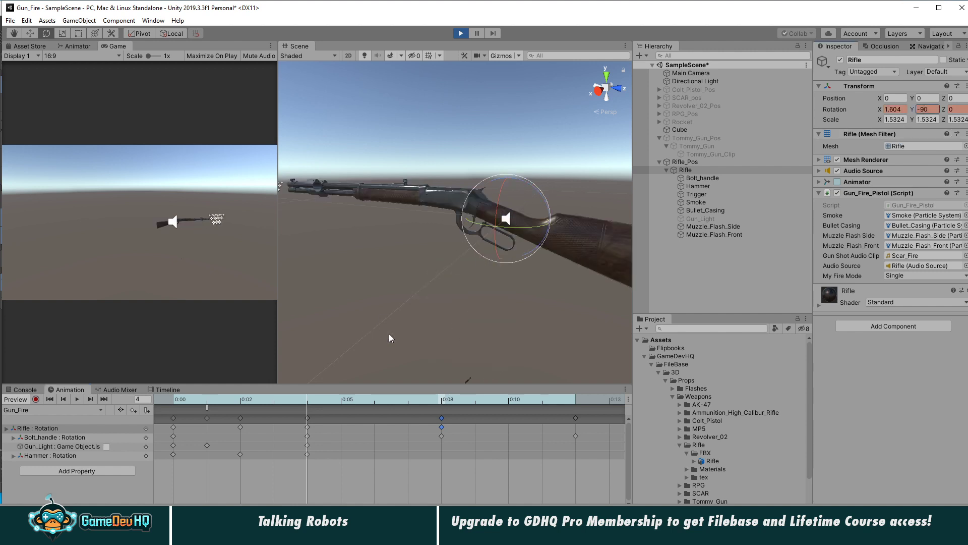
pyautogui.click(241, 399)
pyautogui.click(928, 109)
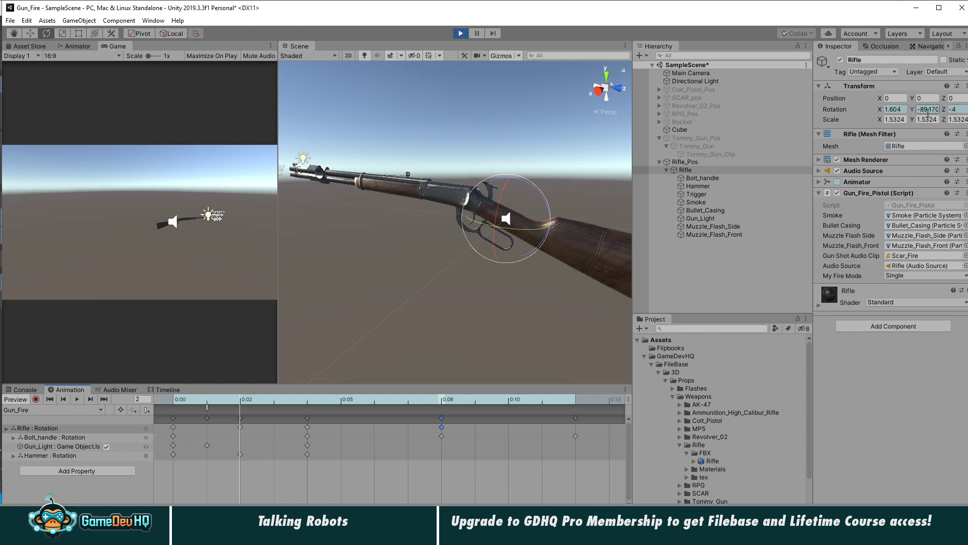
pyautogui.write('-90')
pyautogui.press('Return')
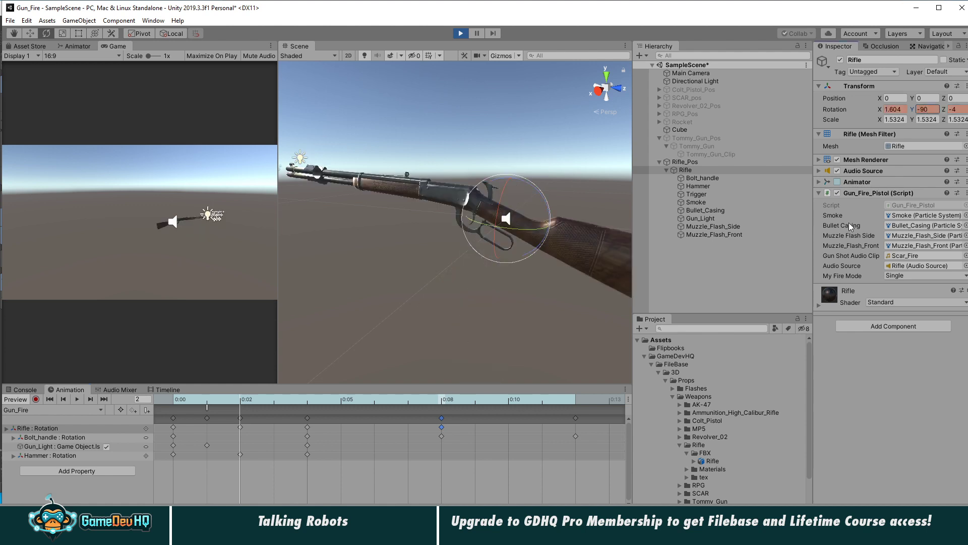
# Try setting the Rifle's Y rotation to -90 at 0:08 and 0:12 of Gun_Fire in play mode.
pyautogui.click(442, 400)
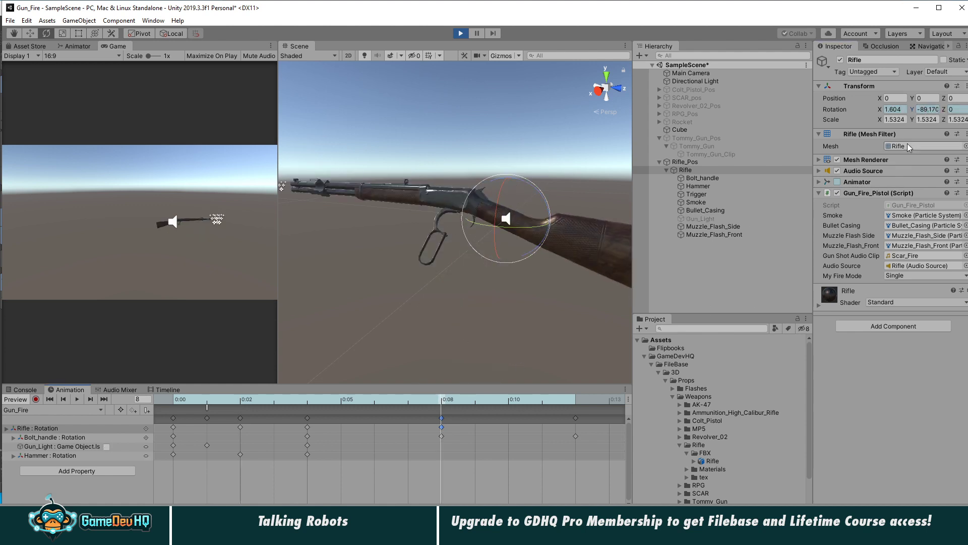
pyautogui.click(930, 109)
pyautogui.write('-90')
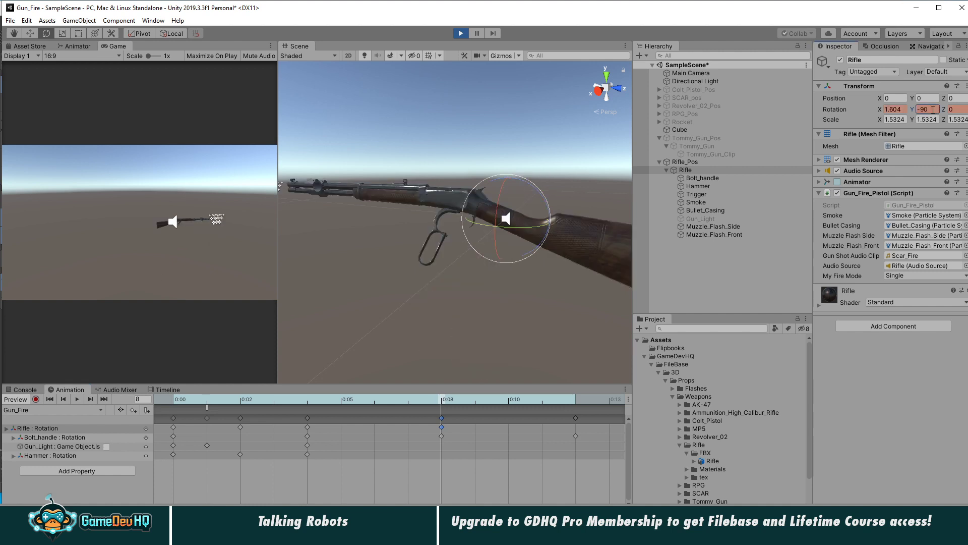
pyautogui.click(568, 399)
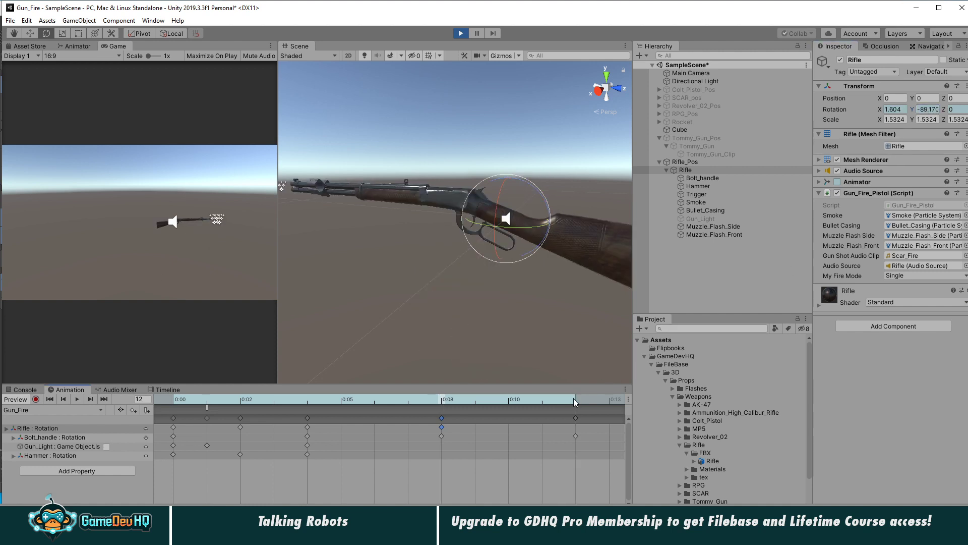
pyautogui.click(923, 109)
pyautogui.write('-90')
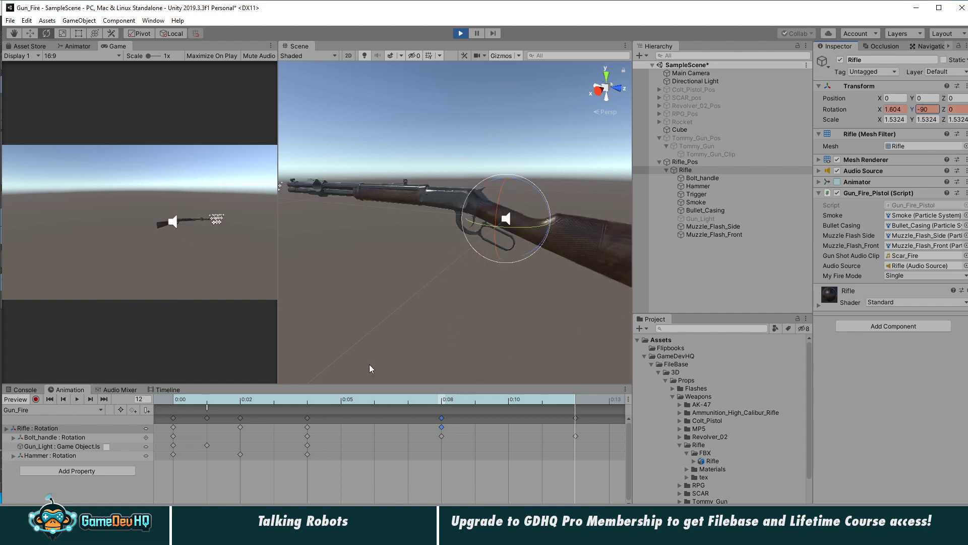
# Preview the Gun_Fire clip, stop the running scene, and scrub the clip back to 0:00.
pyautogui.moveTo(206, 401); pyautogui.dragTo(92, 406)
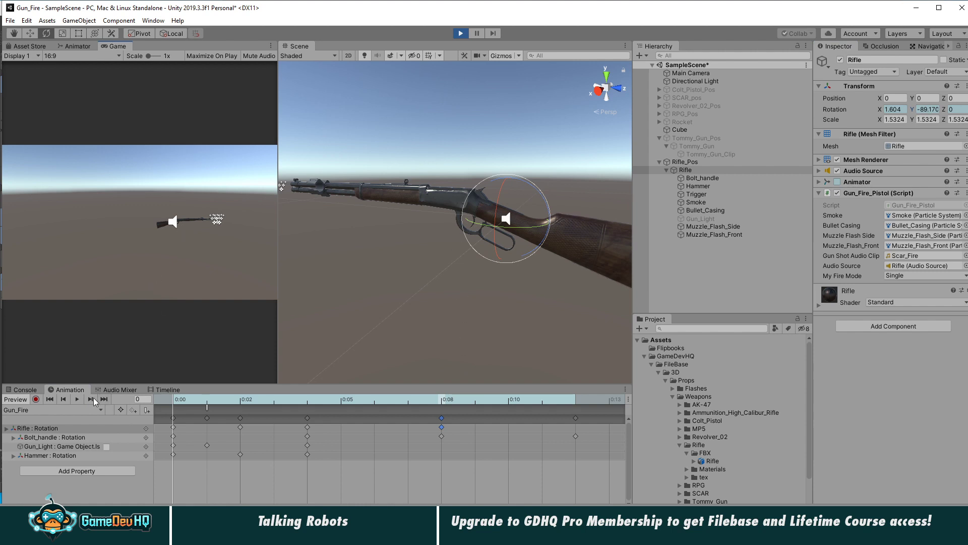
pyautogui.click(79, 396)
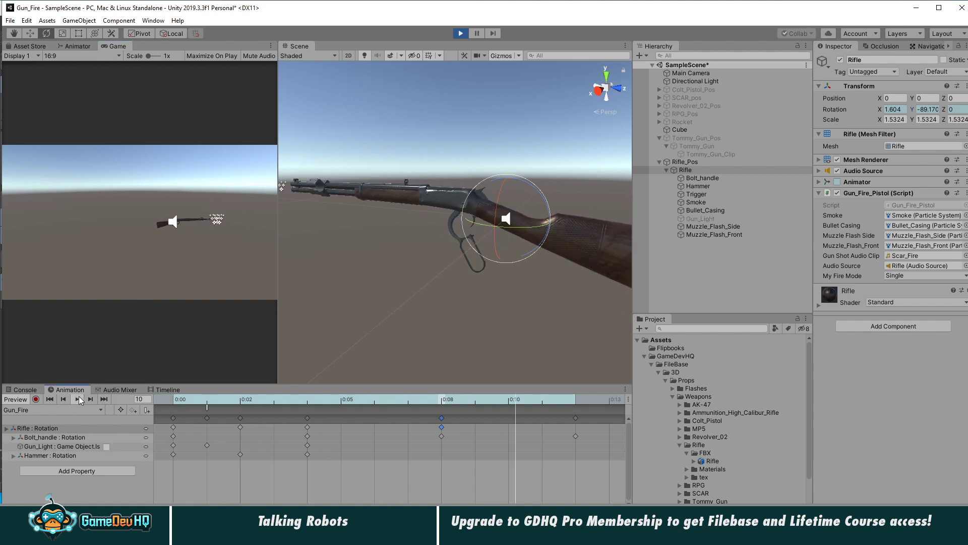
pyautogui.click(79, 396)
pyautogui.click(460, 34)
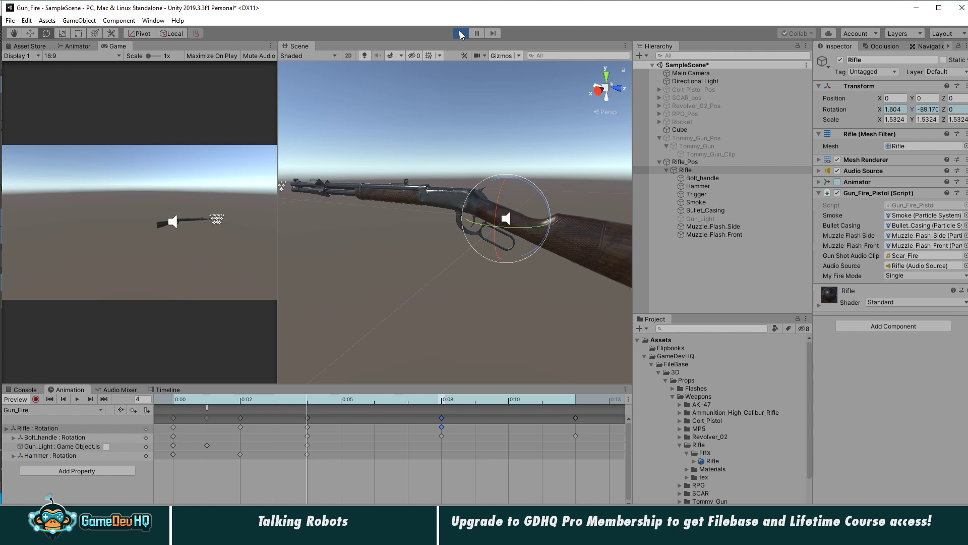
pyautogui.moveTo(185, 400); pyautogui.dragTo(142, 401)
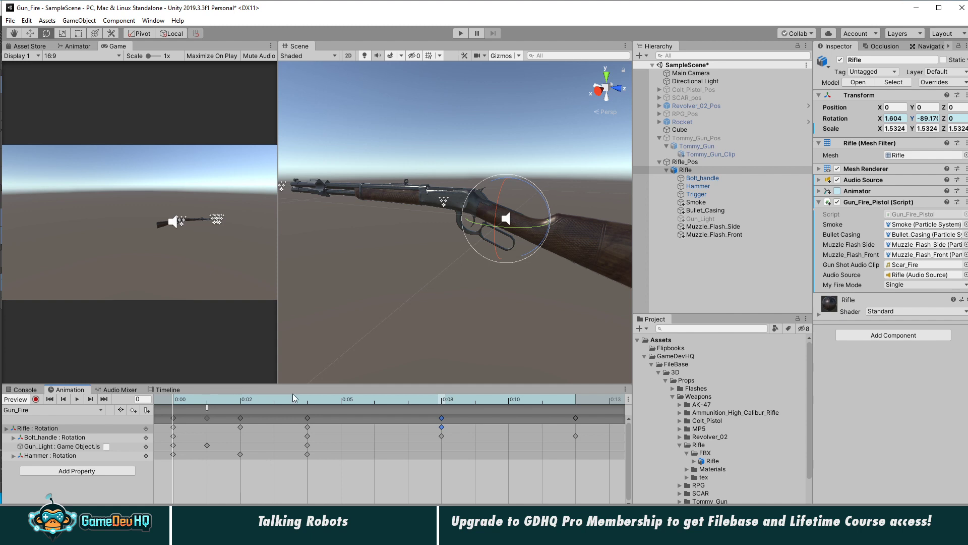
pyautogui.moveTo(229, 397); pyautogui.dragTo(145, 402)
# Start recording on Gun_Fire and set the Rifle's Y rotation to -90 at 0:00.
pyautogui.click(55, 430)
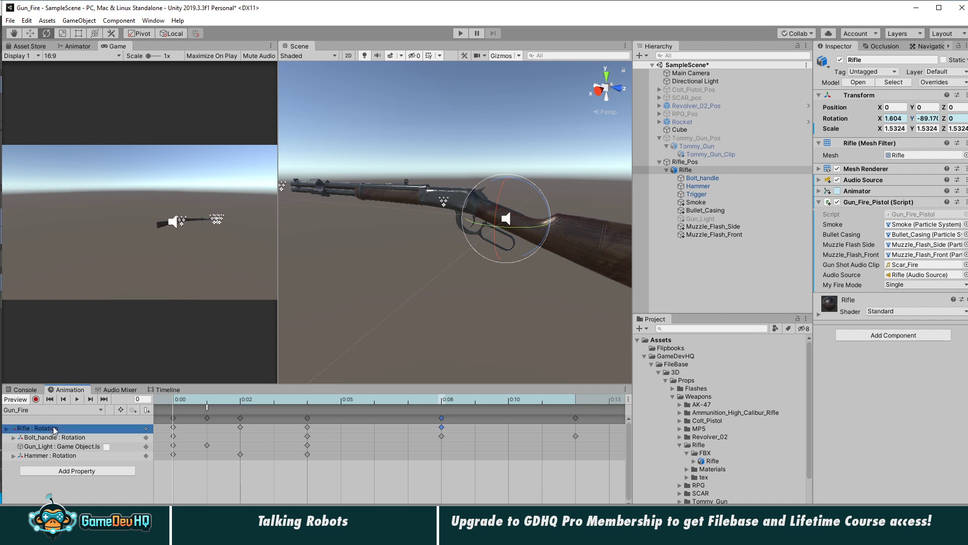
pyautogui.click(36, 400)
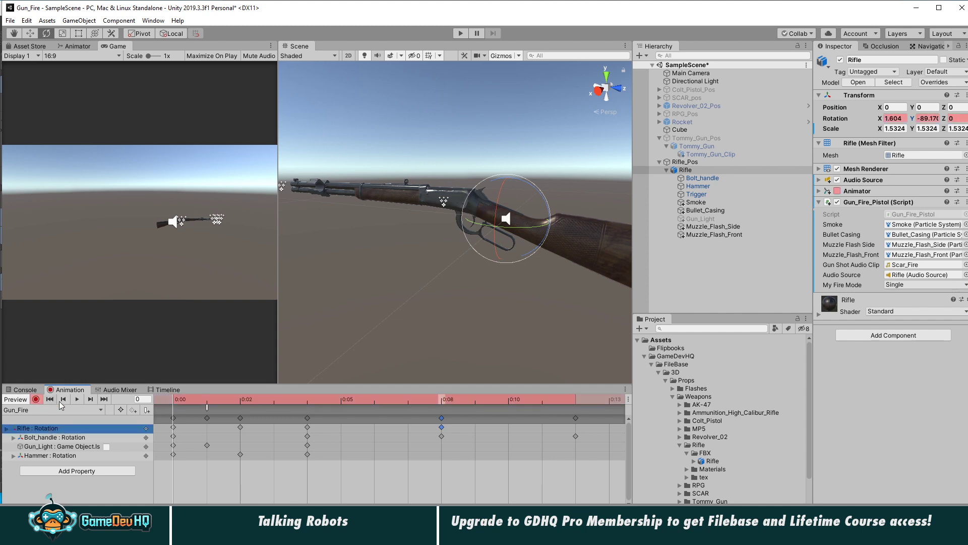
pyautogui.click(924, 119)
pyautogui.write('-90')
pyautogui.press('Return')
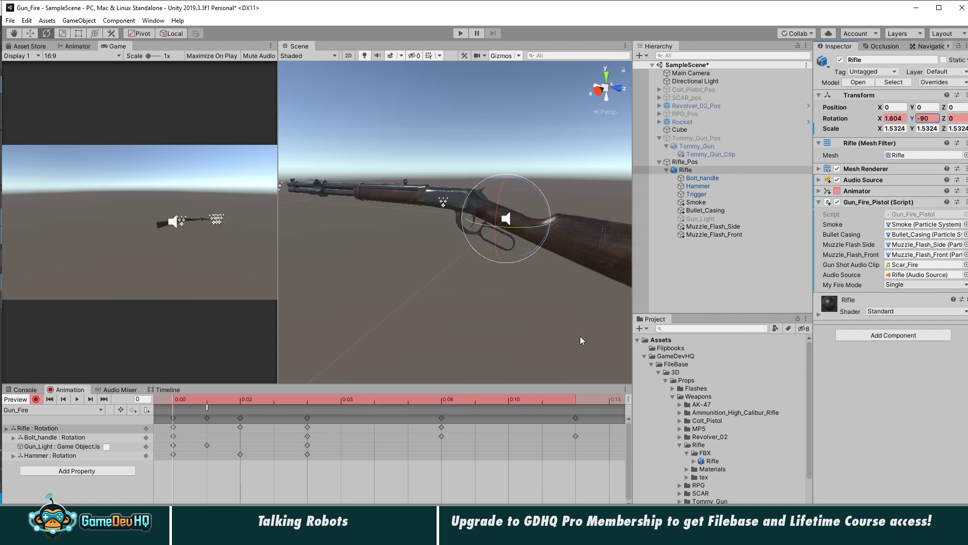
# Record the Rifle's Y rotation as -90 at the 0:02 and 0:04 keyframes.
pyautogui.click(240, 399)
pyautogui.click(931, 118)
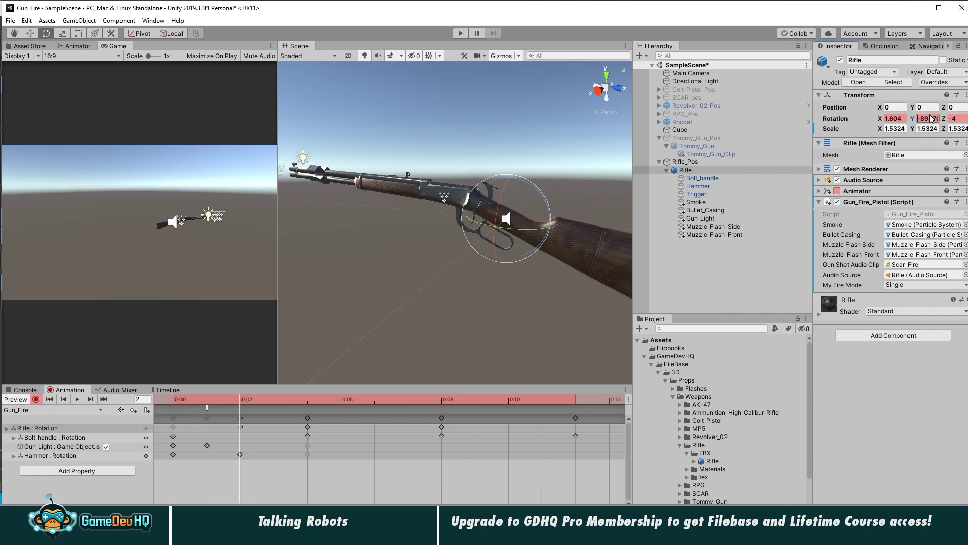
pyautogui.write('-90')
pyautogui.press('Return')
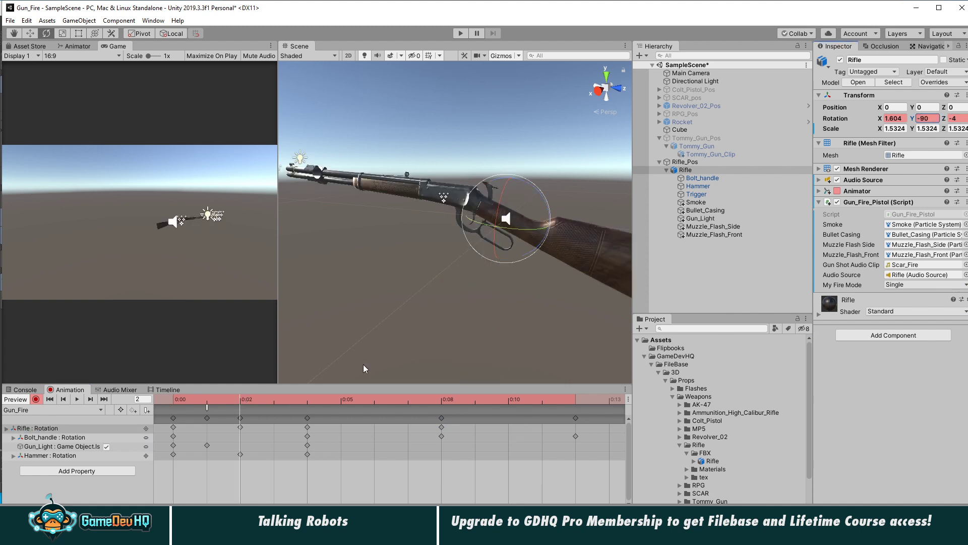
pyautogui.click(307, 401)
pyautogui.click(927, 118)
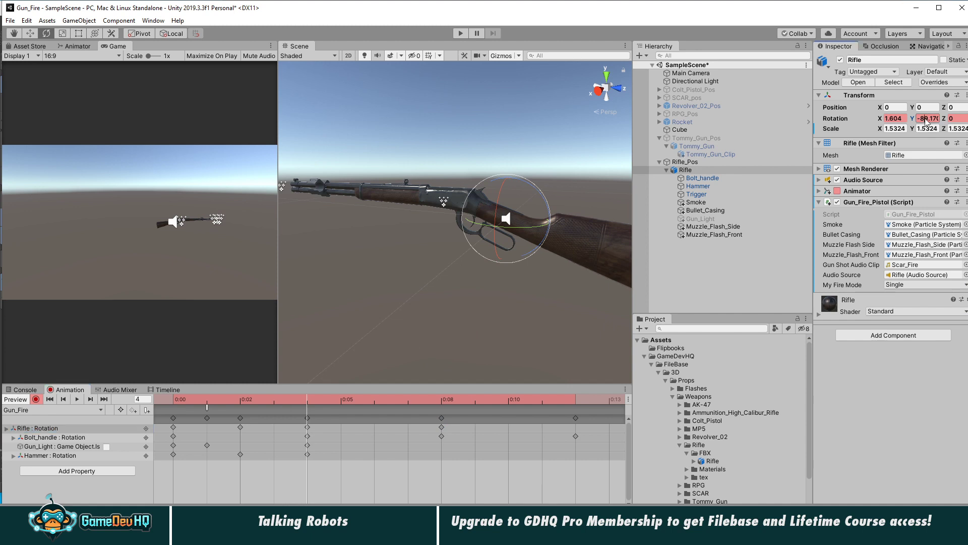
pyautogui.write('-90')
pyautogui.press('Return')
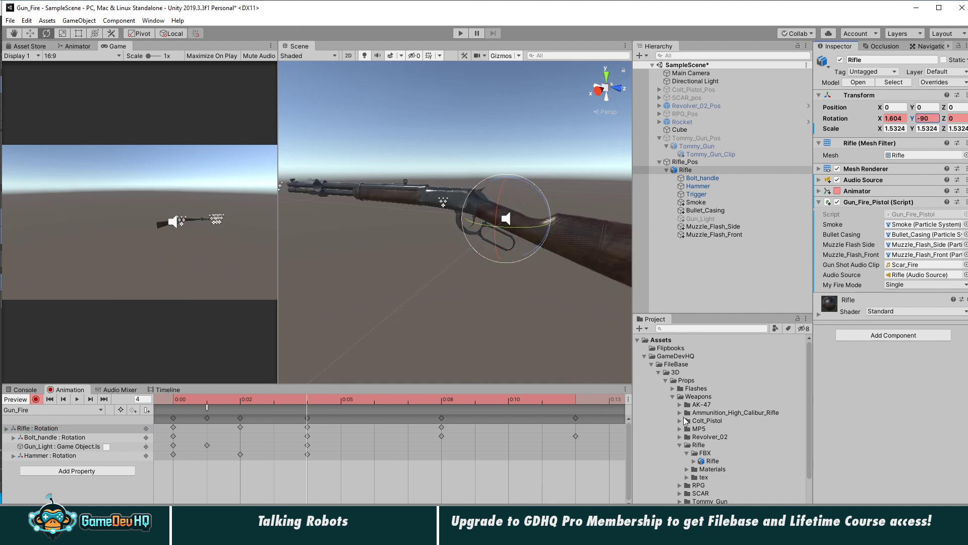
# Delete the Rifle's rotation keyframe at 0:08 and stop recording.
pyautogui.moveTo(432, 426); pyautogui.dragTo(523, 428)
pyautogui.press('Delete')
pyautogui.click(36, 399)
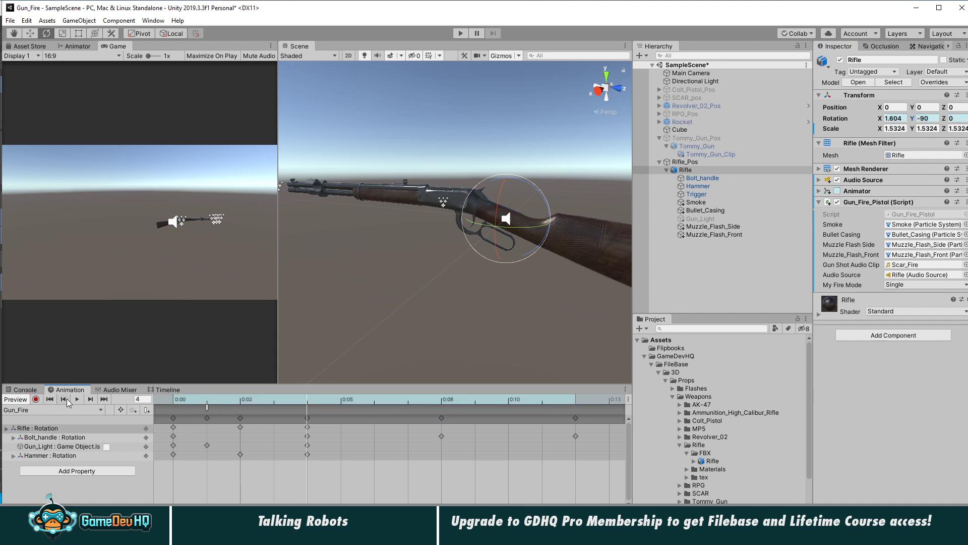
# Preview the Gun_Fire clip, play the scene to fire the rifle repeatedly, and stop the scene.
pyautogui.click(75, 399)
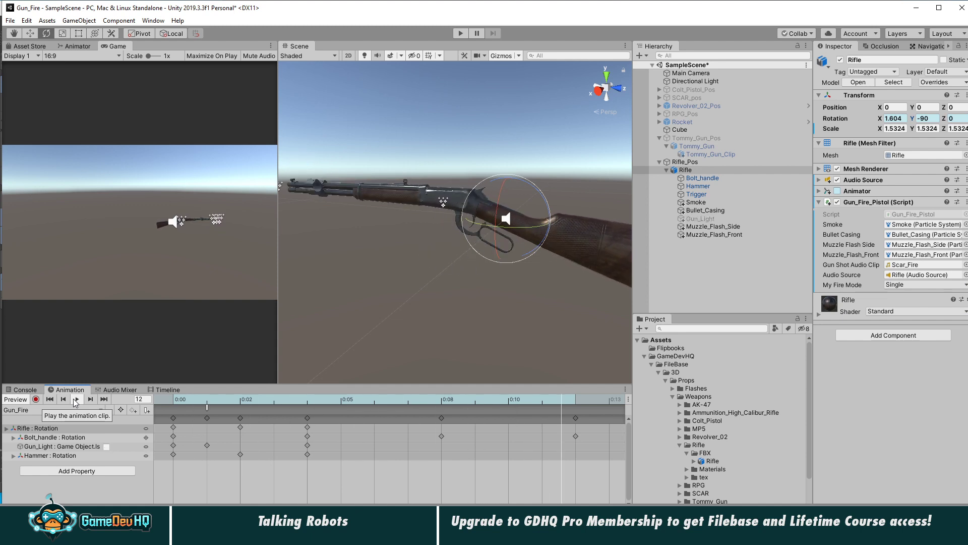
pyautogui.click(460, 32)
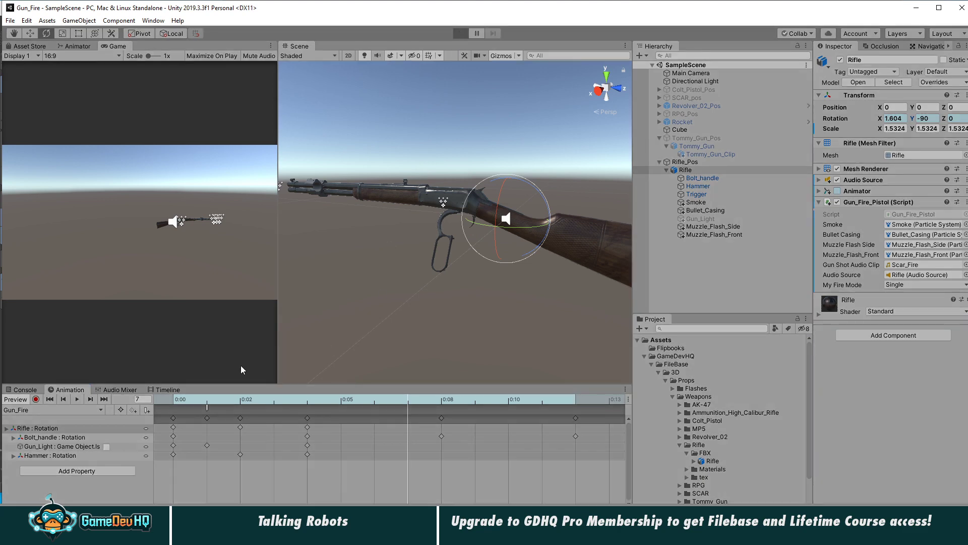
pyautogui.click(212, 338)
pyautogui.click(212, 338)
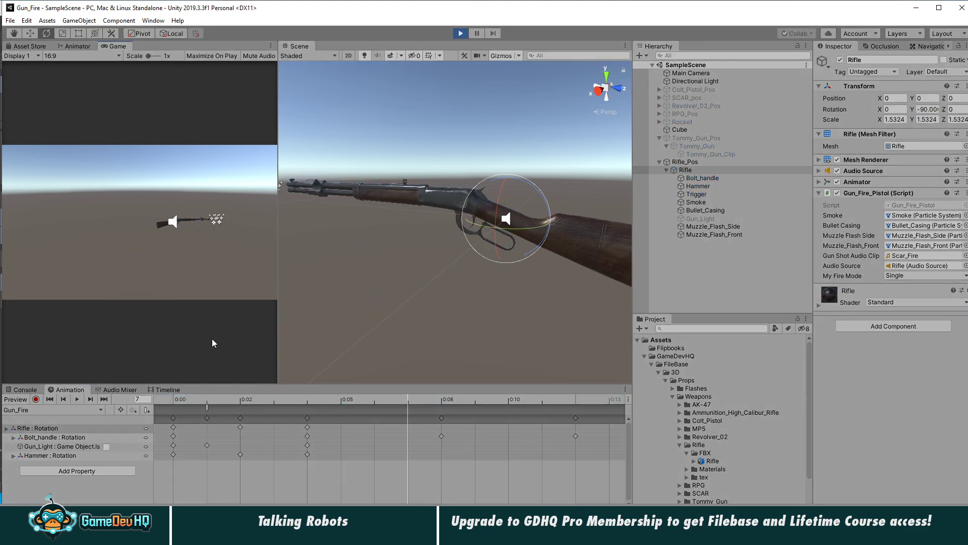
pyautogui.click(211, 338)
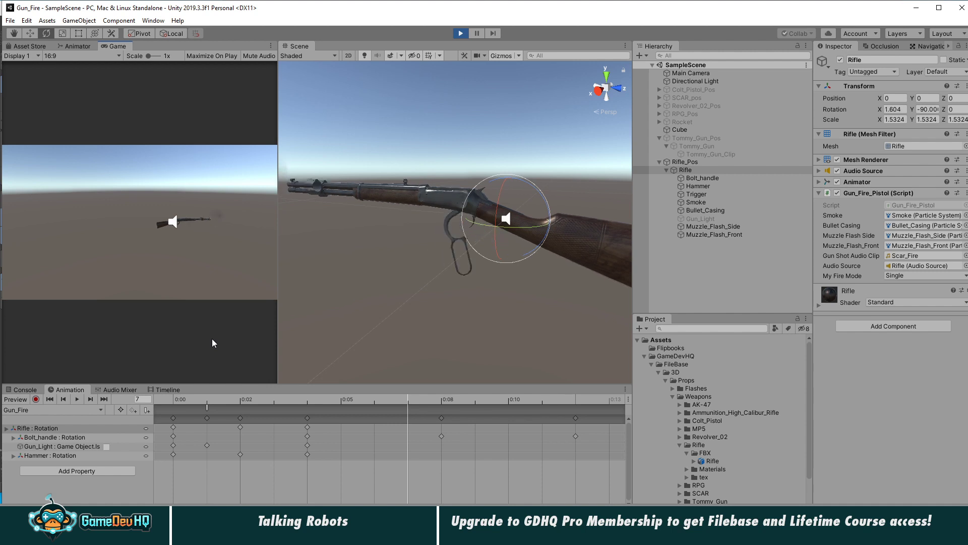
pyautogui.click(212, 338)
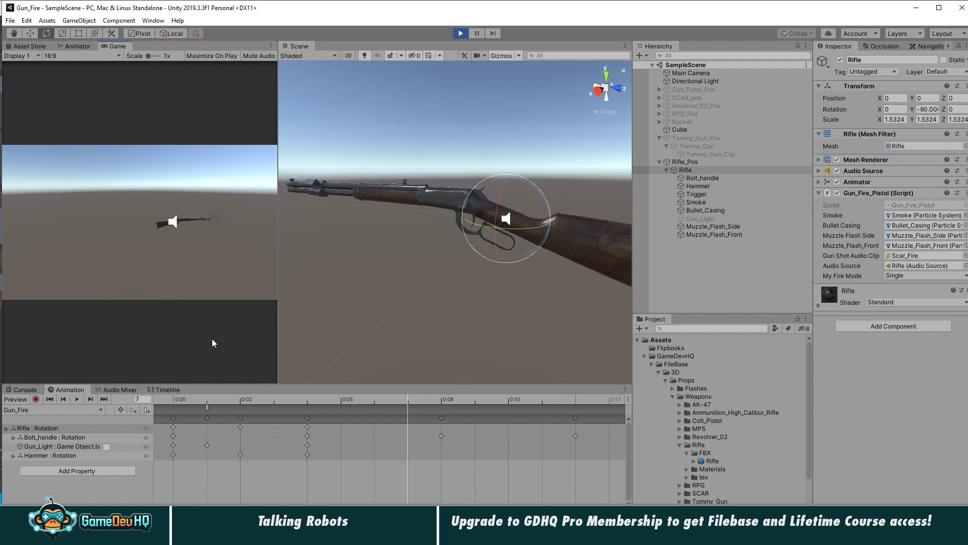
pyautogui.click(212, 338)
pyautogui.click(461, 34)
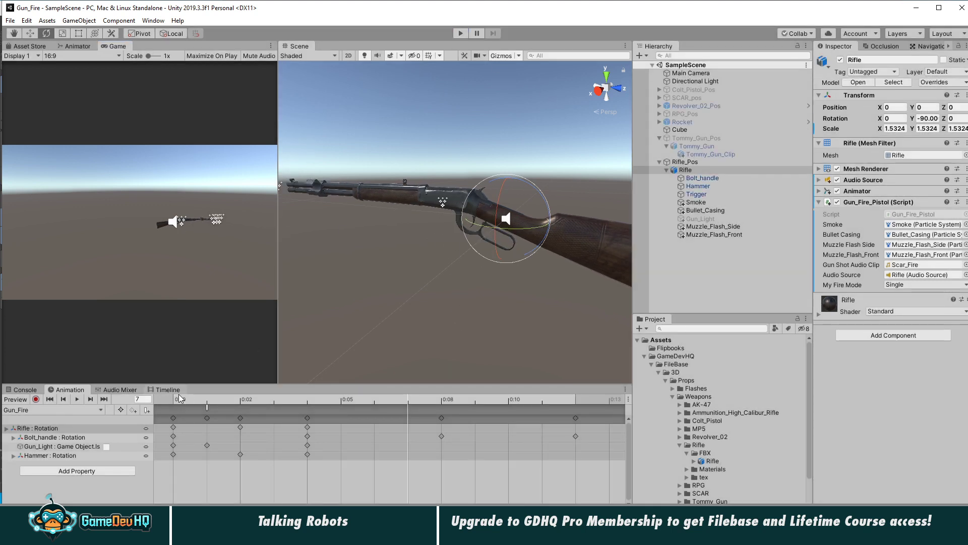
# Compare the transform values of Rifle_Pos and its Rifle child, ending with Rifle selected.
pyautogui.click(185, 390)
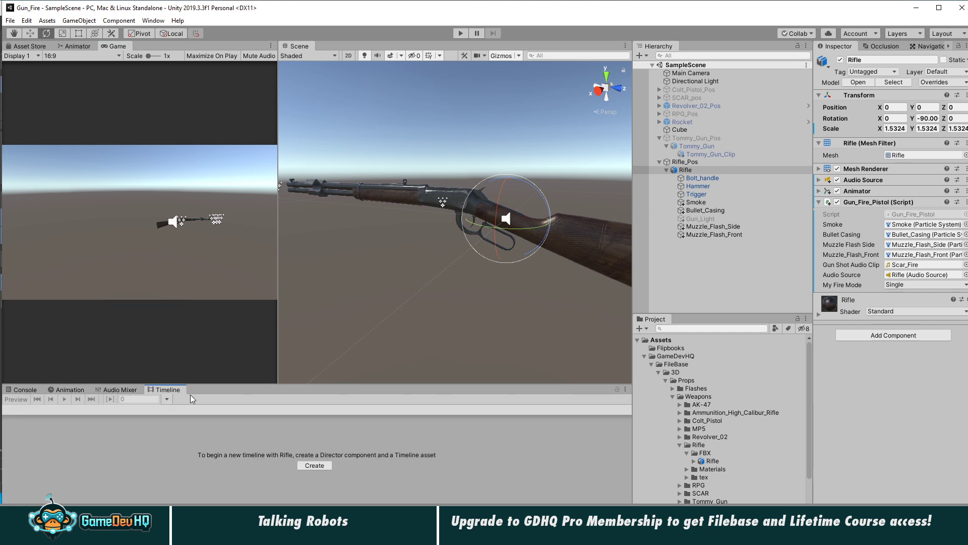
pyautogui.click(687, 170)
pyautogui.click(687, 162)
pyautogui.click(686, 170)
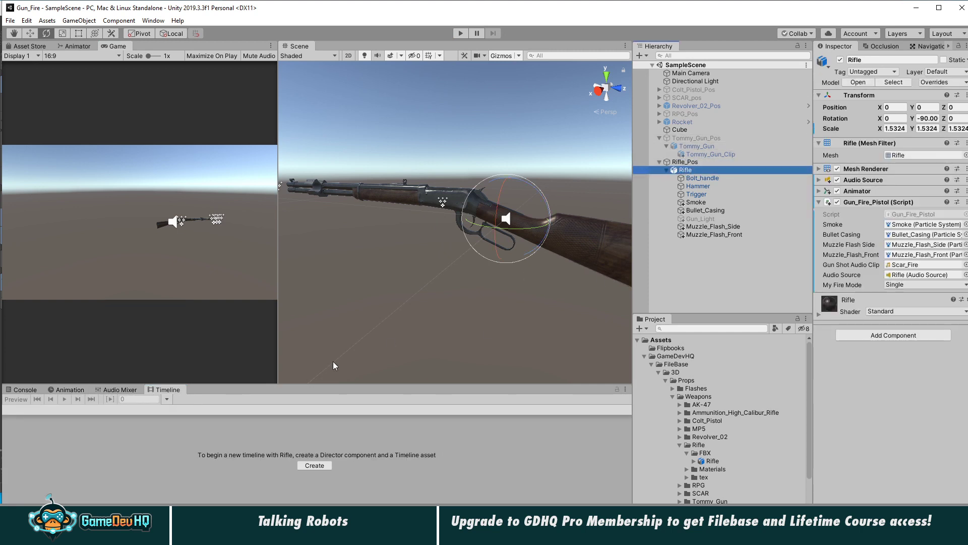
pyautogui.click(695, 162)
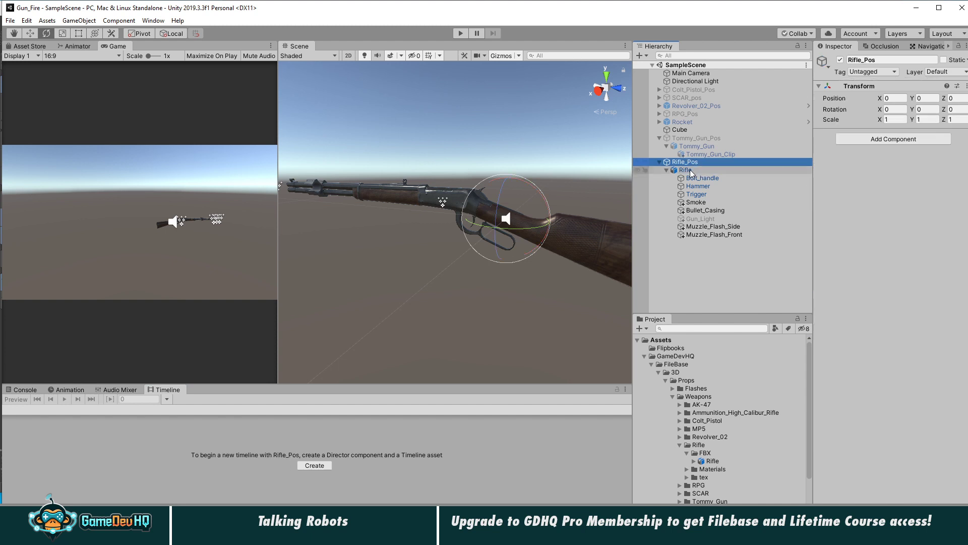
pyautogui.click(689, 171)
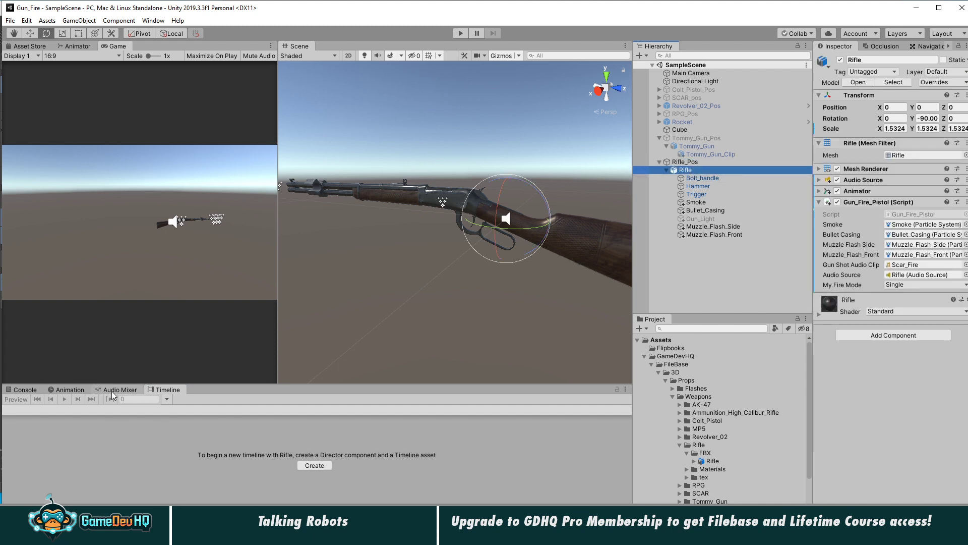
# Start recording the Gun_Fire clip and set the Rifle's X rotation to 0 at the 0:00 keyframe.
pyautogui.click(60, 390)
pyautogui.click(15, 399)
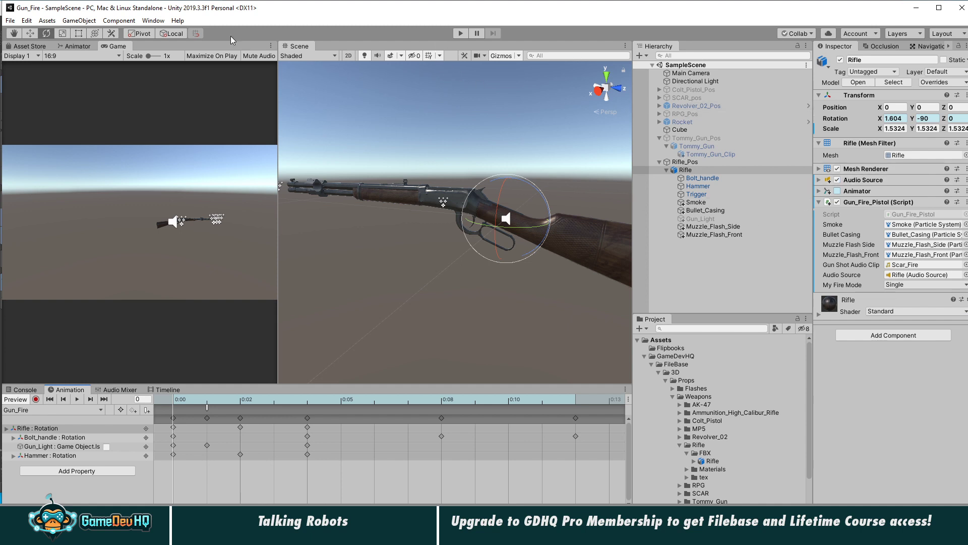
pyautogui.click(36, 399)
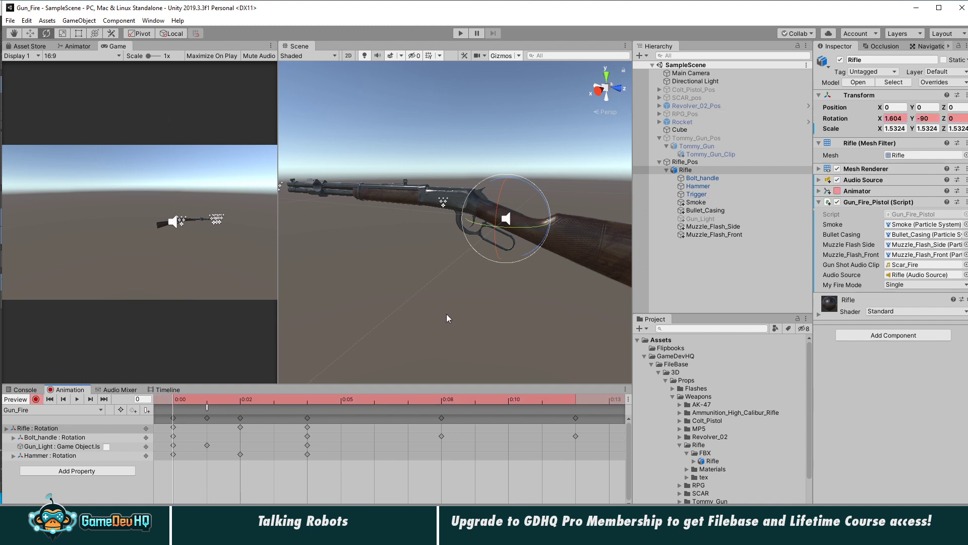
pyautogui.click(886, 118)
pyautogui.write('0')
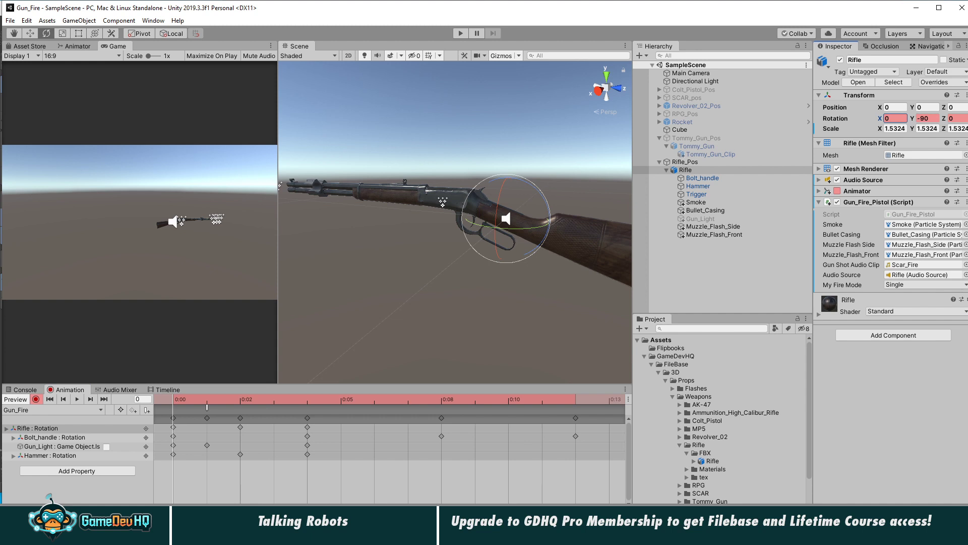
# Record the Rifle's X rotation as 0 at the 0:02 and 0:04 keyframes, check frame 0:08, and stop recording.
pyautogui.click(227, 399)
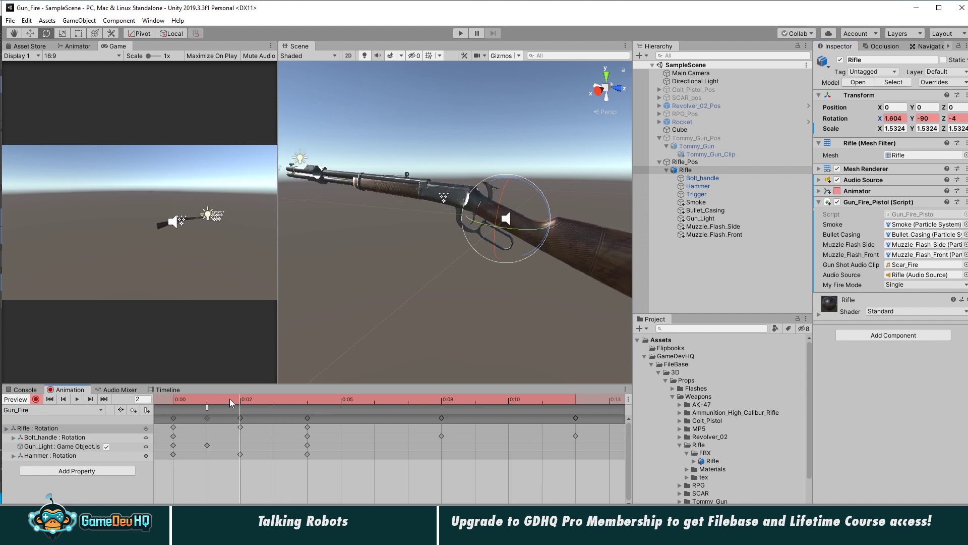
pyautogui.click(894, 117)
pyautogui.write('0')
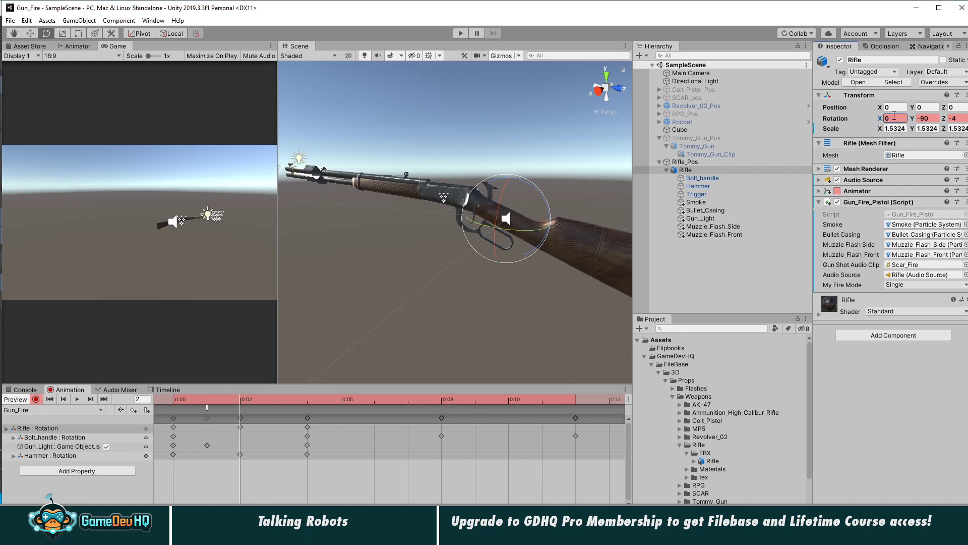
pyautogui.click(307, 399)
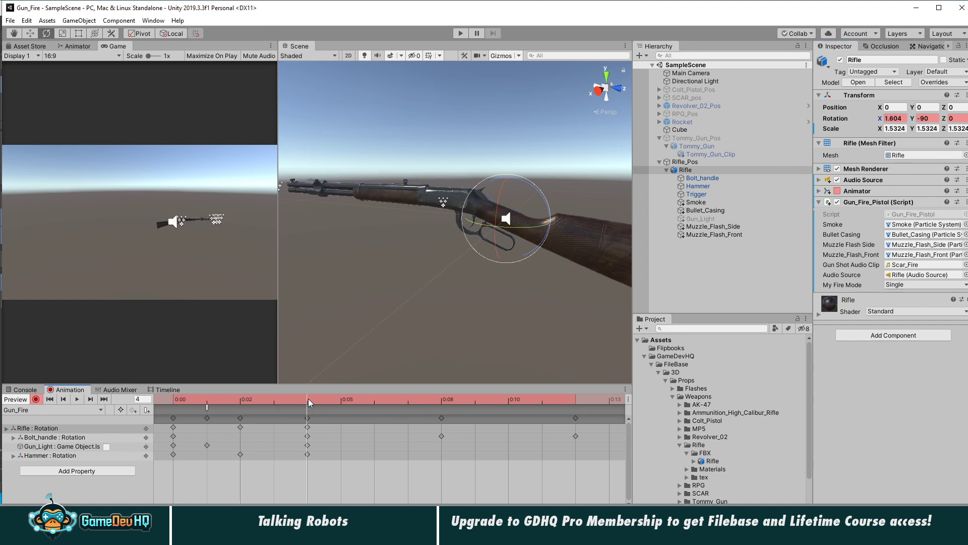
pyautogui.click(897, 118)
pyautogui.write('0')
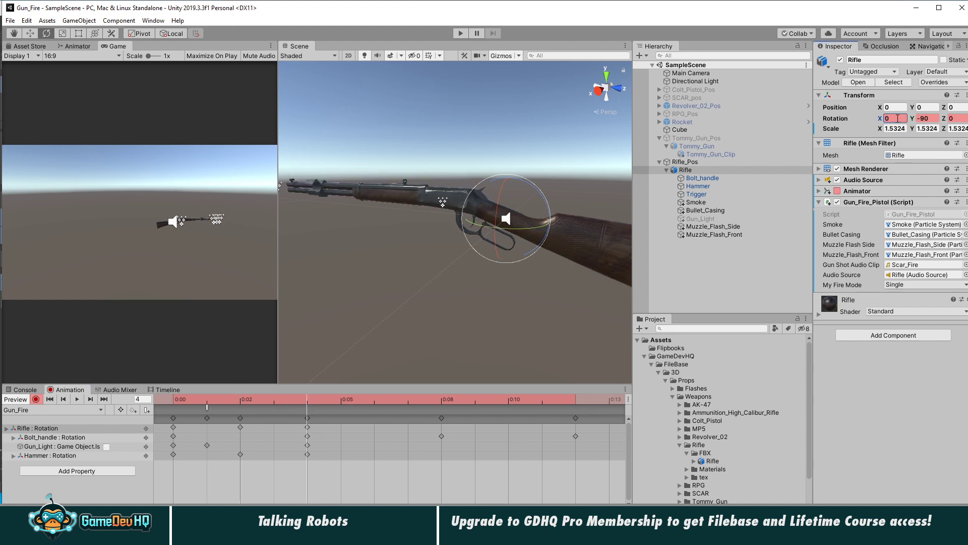
pyautogui.click(444, 401)
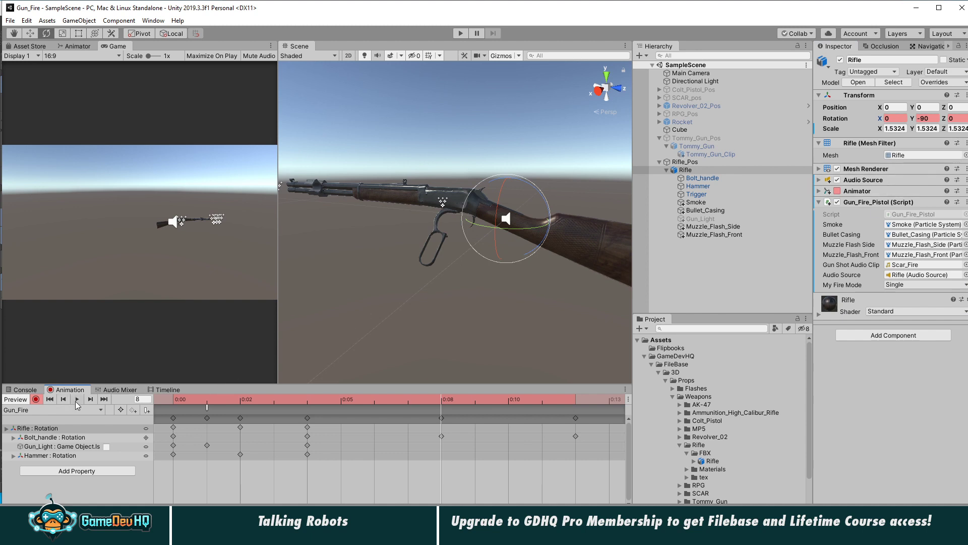
pyautogui.click(34, 400)
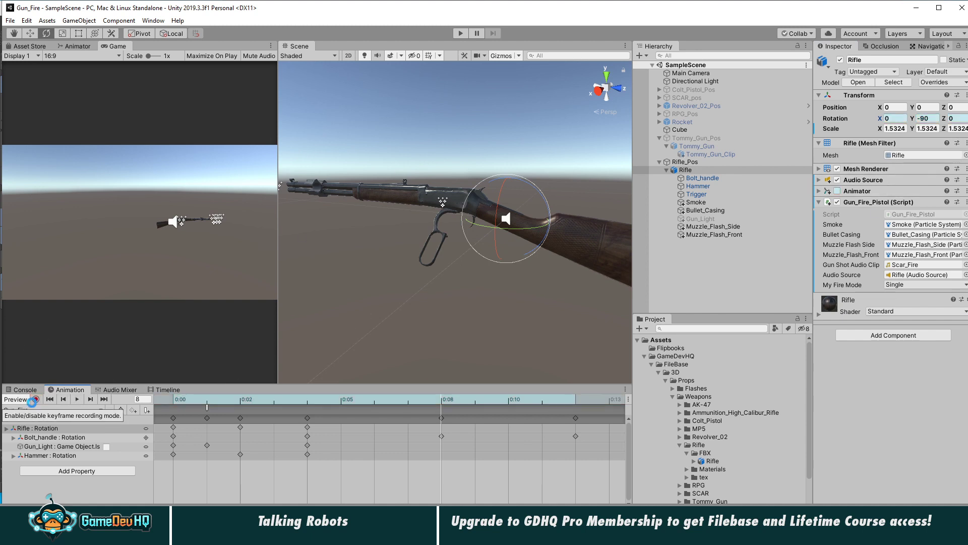
# Play the scene, fire the rifle to check the corrected recoil, and stop the scene.
pyautogui.click(461, 33)
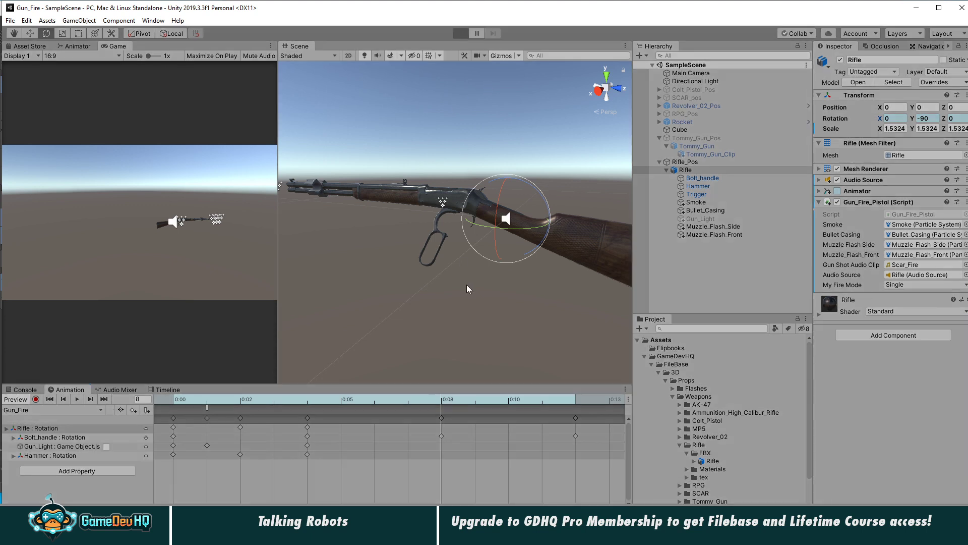
pyautogui.click(146, 295)
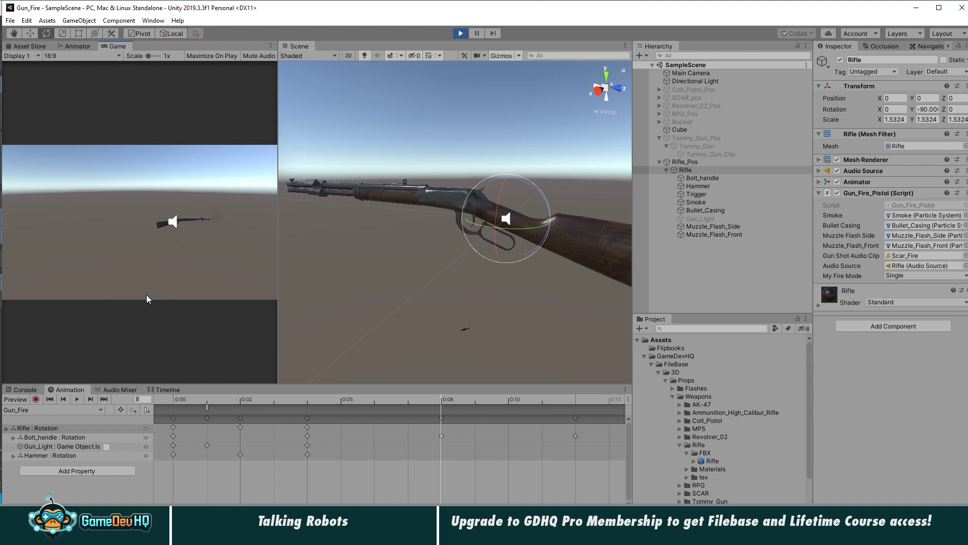
pyautogui.click(146, 295)
pyautogui.click(460, 34)
# Slow the lever motion by moving Bolt_handle's last keyframe to 0:20 and its open-position keyframe to 0:12.
pyautogui.scroll(-5, 393, 485)
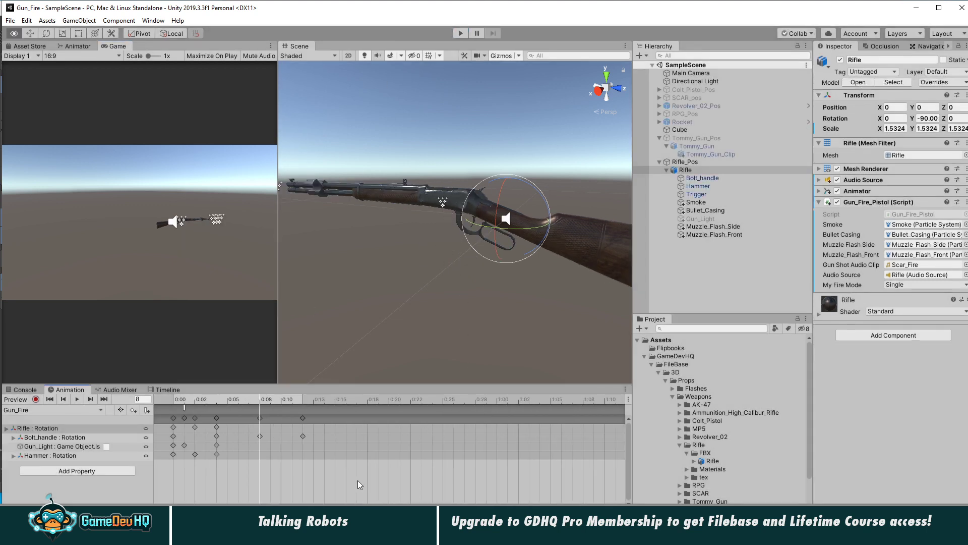
pyautogui.moveTo(286, 417); pyautogui.dragTo(361, 420)
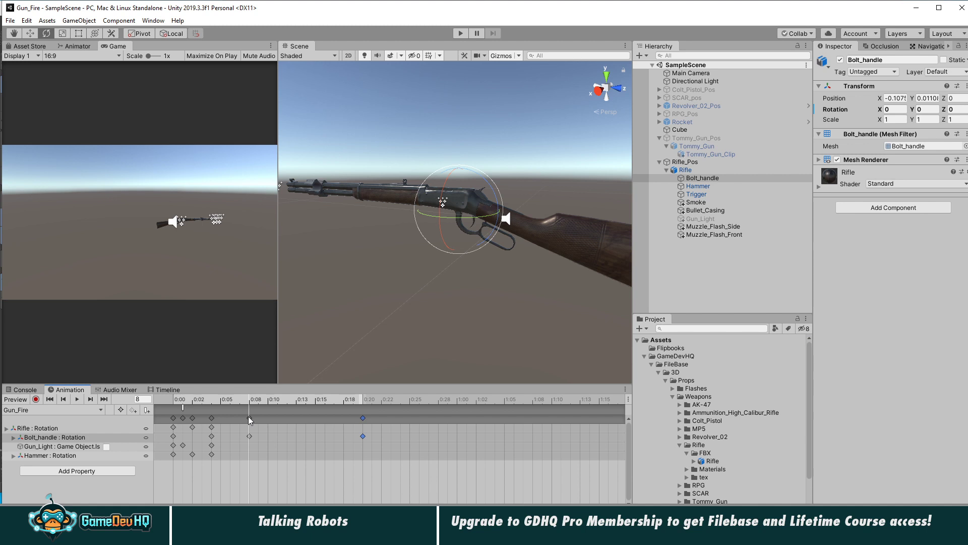
pyautogui.moveTo(249, 418); pyautogui.dragTo(287, 417)
# Set the Bullet_Casing particle system's Start Delay to 0.1.
pyautogui.click(211, 399)
pyautogui.click(698, 210)
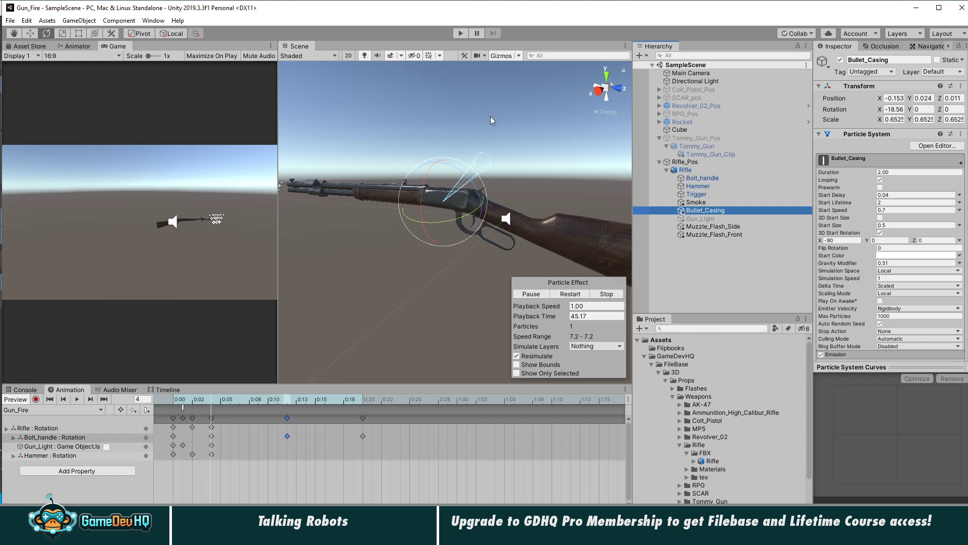
pyautogui.click(890, 194)
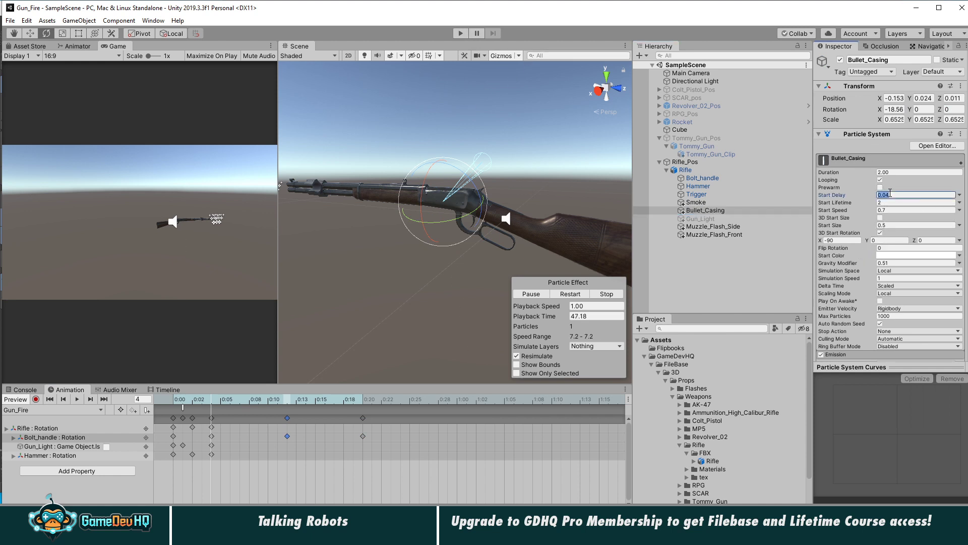
pyautogui.write('.1')
pyautogui.press('Return')
# Play the scene, watch the rifle fire and eject casings from behind the stock, and stop the scene.
pyautogui.click(460, 33)
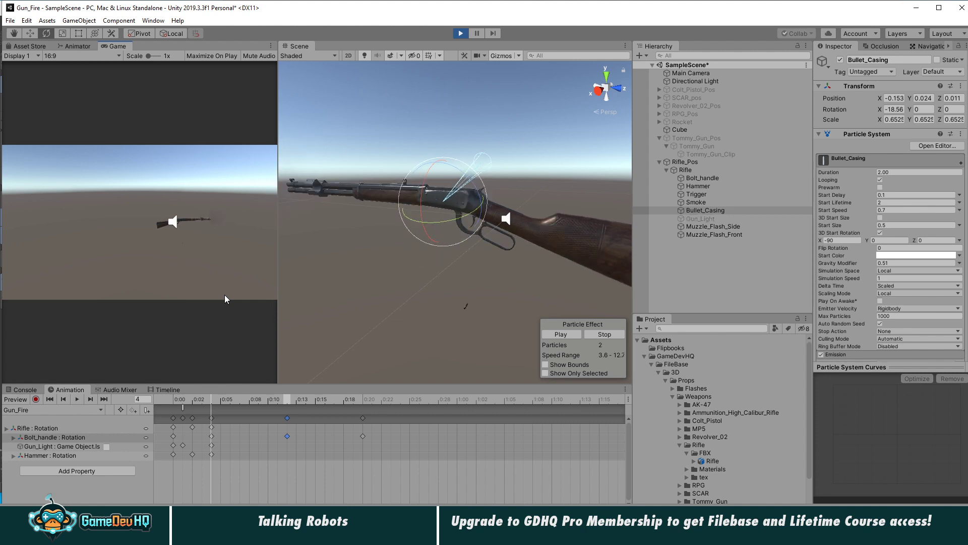
pyautogui.keyDown('alt'); pyautogui.moveTo(390, 263); pyautogui.dragTo(193, 267); pyautogui.keyUp('alt')
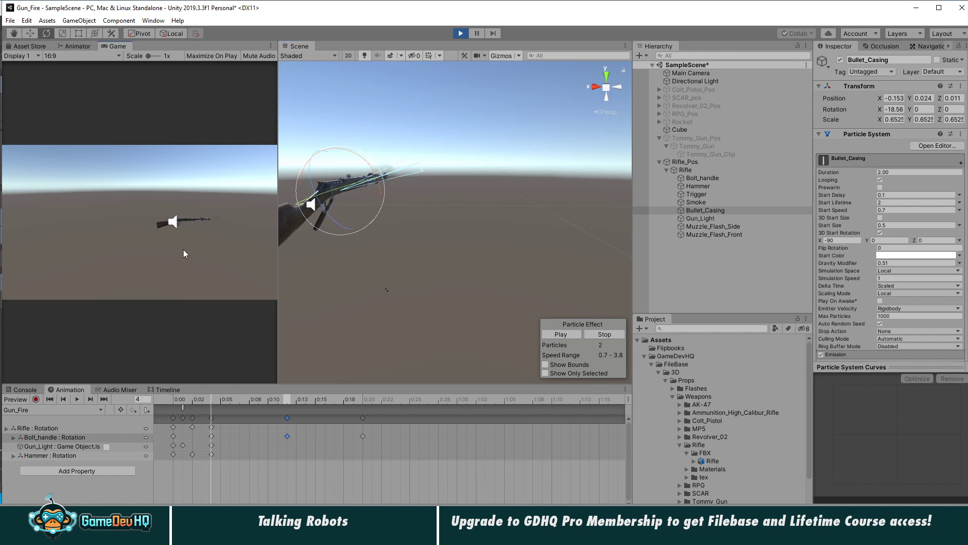
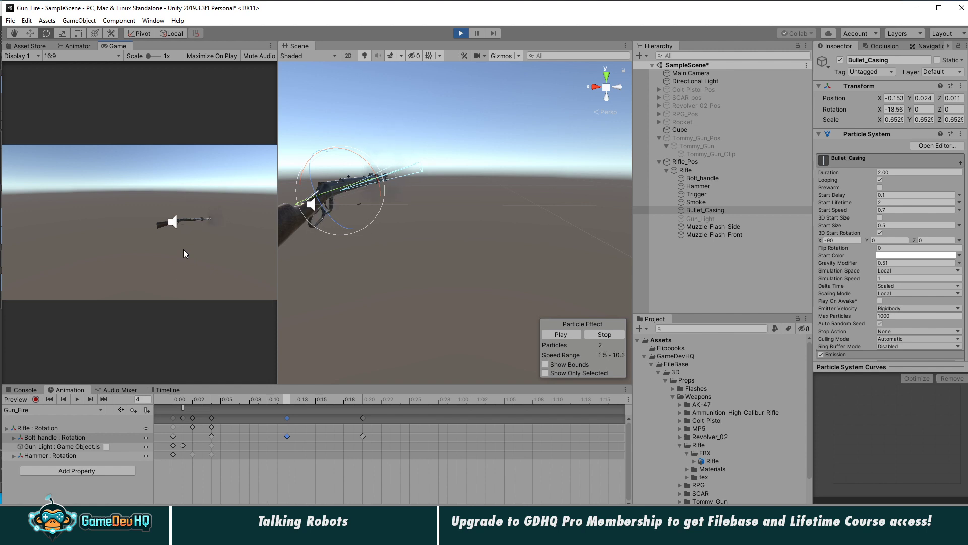
pyautogui.click(461, 33)
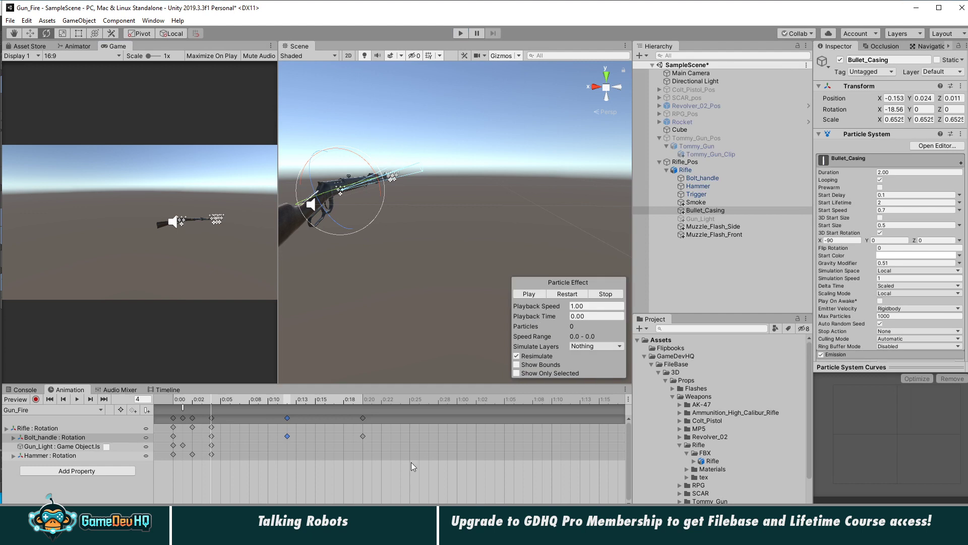
pyautogui.click(287, 400)
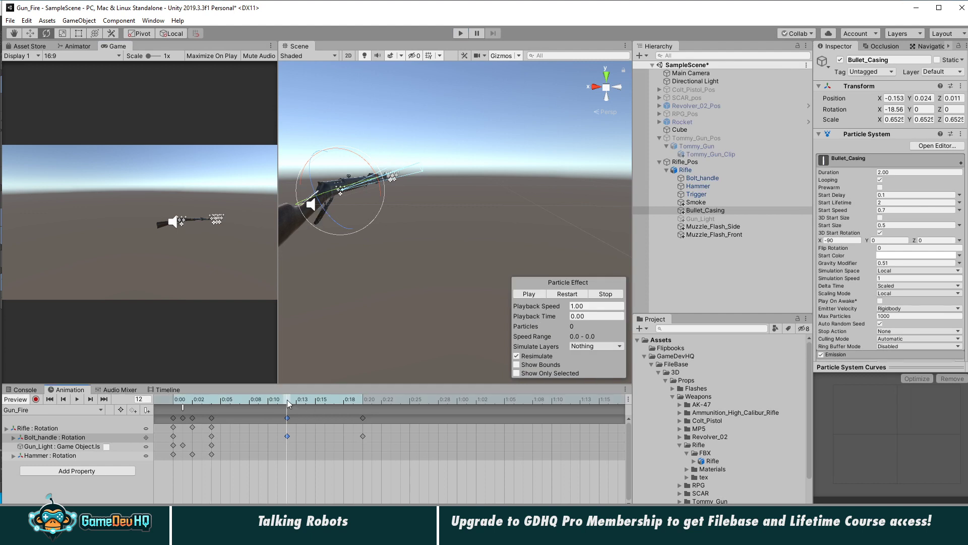
pyautogui.click(894, 109)
pyautogui.write('0')
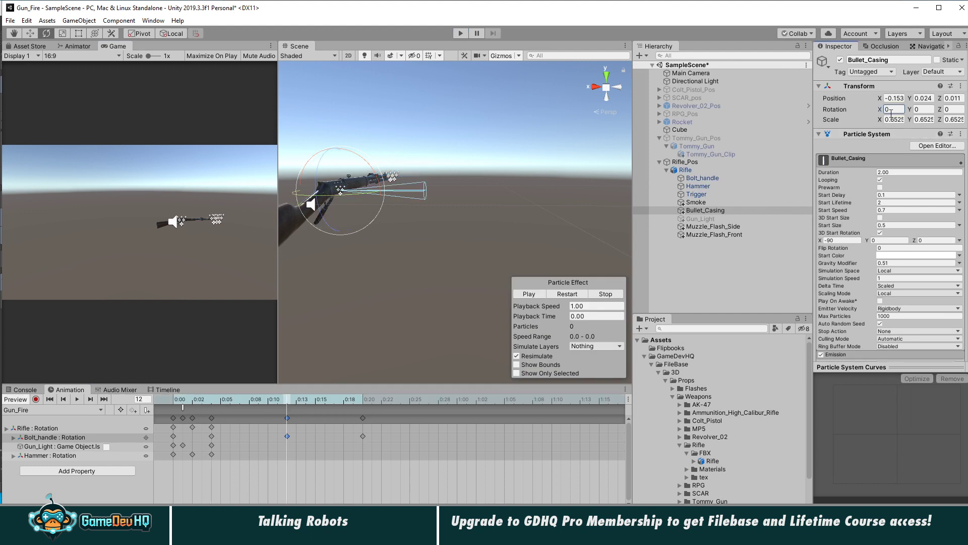
pyautogui.hotkey('ctrl', 'z')
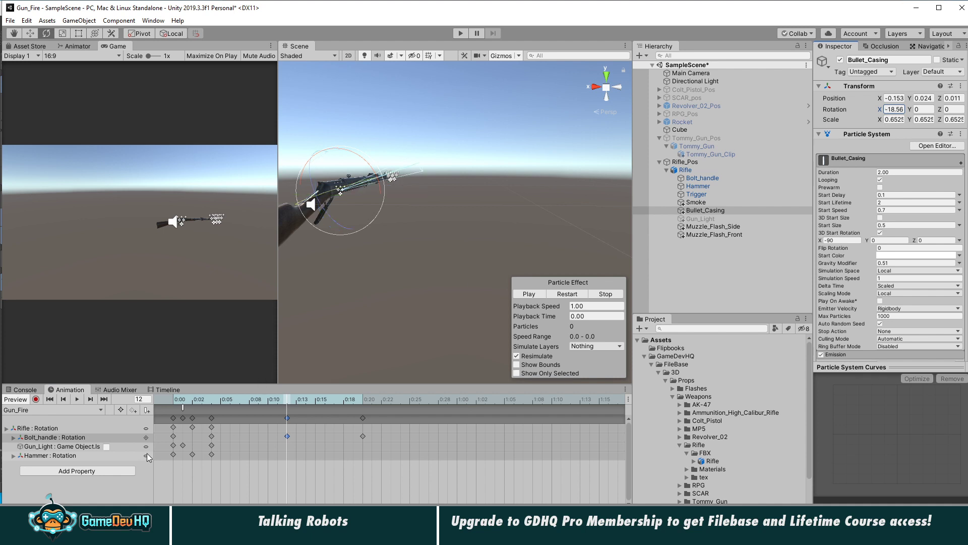
pyautogui.click(757, 270)
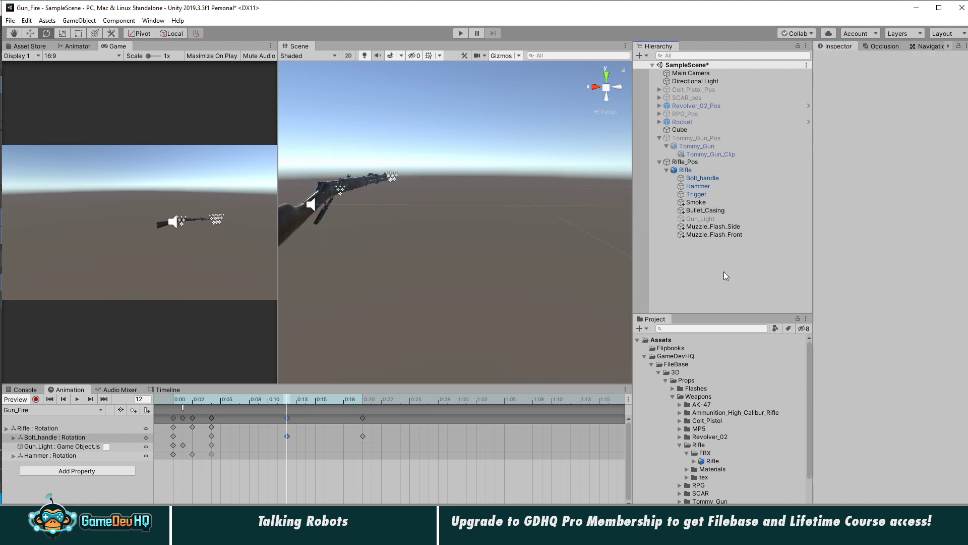
# Record Bolt_handle's rotation at the 0:12 keyframe as X 0 and Z -90, check the lever motion, and stop recording.
pyautogui.click(698, 186)
pyautogui.click(702, 178)
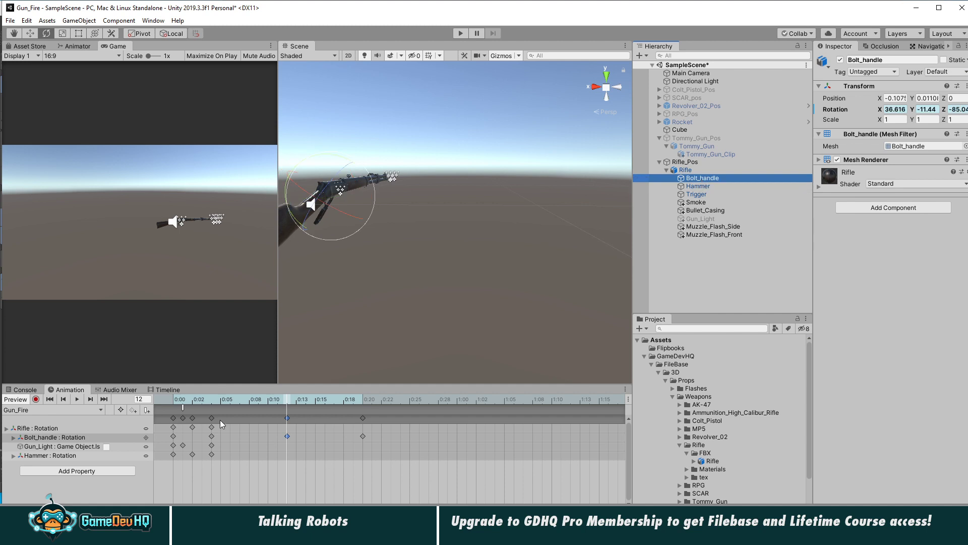
pyautogui.moveTo(207, 400); pyautogui.dragTo(286, 405)
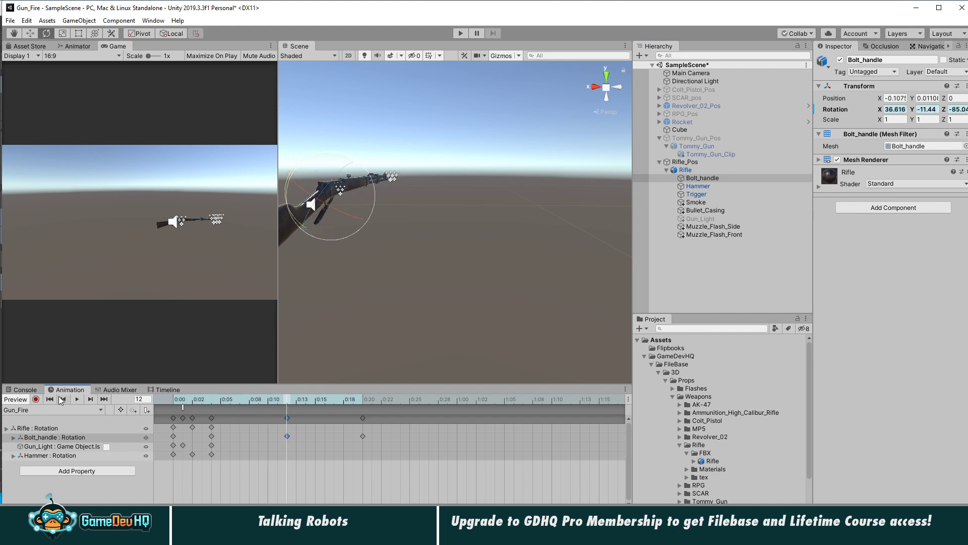
pyautogui.click(36, 399)
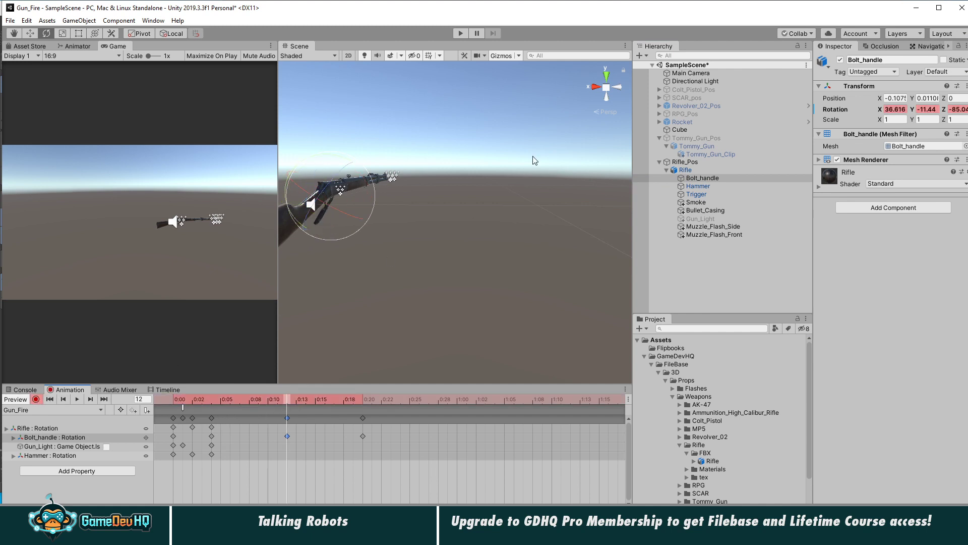
pyautogui.click(958, 109)
pyautogui.write('-90')
pyautogui.click(889, 109)
pyautogui.write('0')
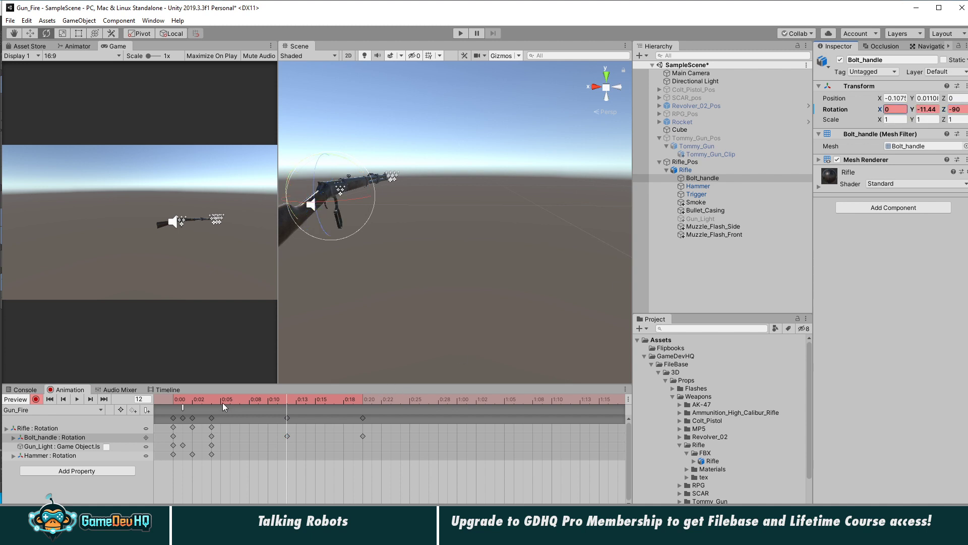
pyautogui.moveTo(223, 403); pyautogui.dragTo(423, 404)
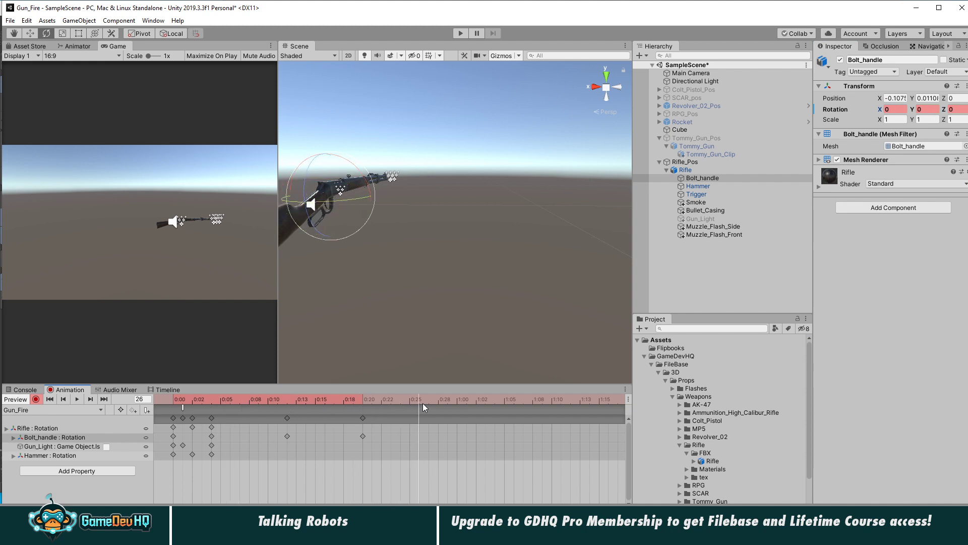
pyautogui.click(38, 399)
# Play the scene, fire the rifle to check the straightened lever swing, and stop the scene.
pyautogui.click(460, 33)
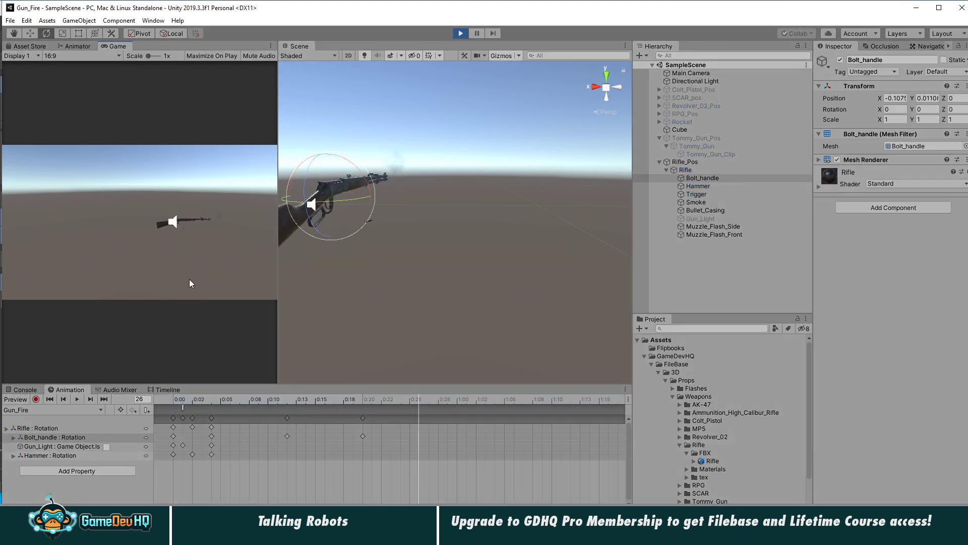
pyautogui.click(190, 281)
pyautogui.click(461, 33)
# Set the Gun_Fire_Semi animator state's speed to 1.
pyautogui.click(76, 46)
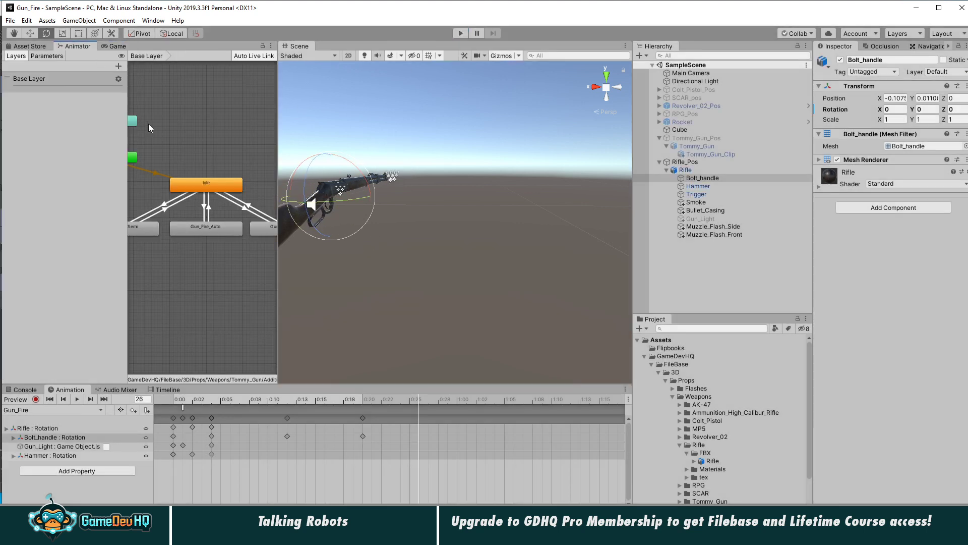
pyautogui.click(192, 226)
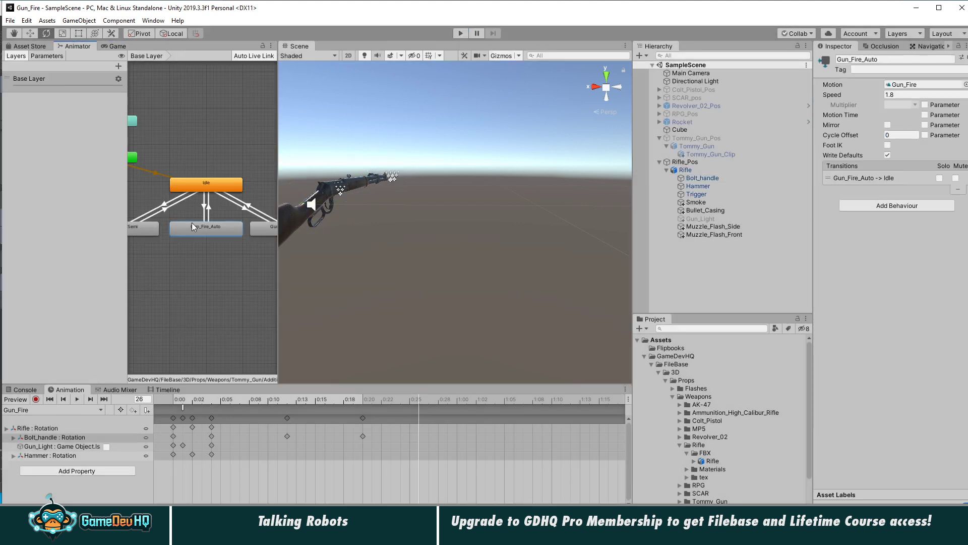
pyautogui.click(260, 230)
pyautogui.click(275, 238)
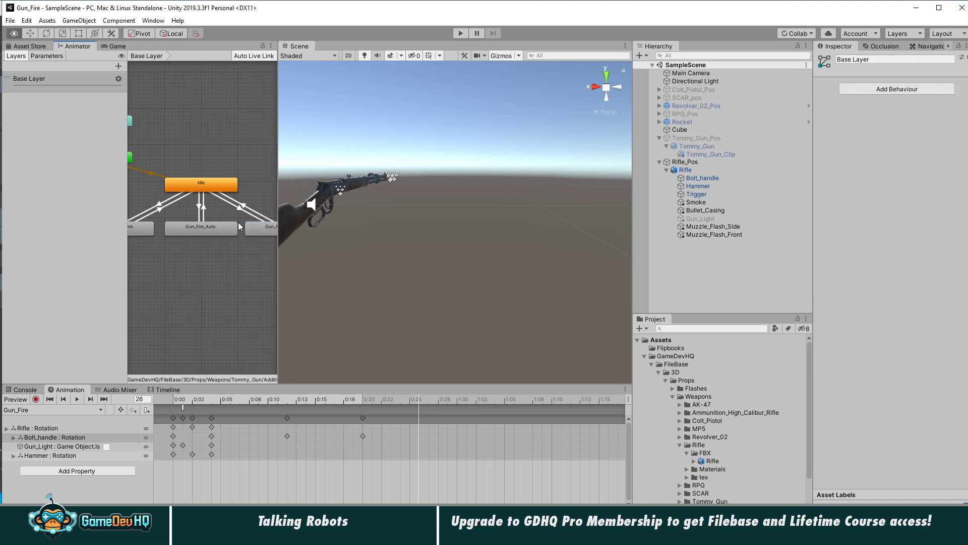
pyautogui.click(255, 229)
pyautogui.moveTo(189, 242); pyautogui.dragTo(279, 243, button='middle')
pyautogui.click(203, 232)
pyautogui.click(908, 94)
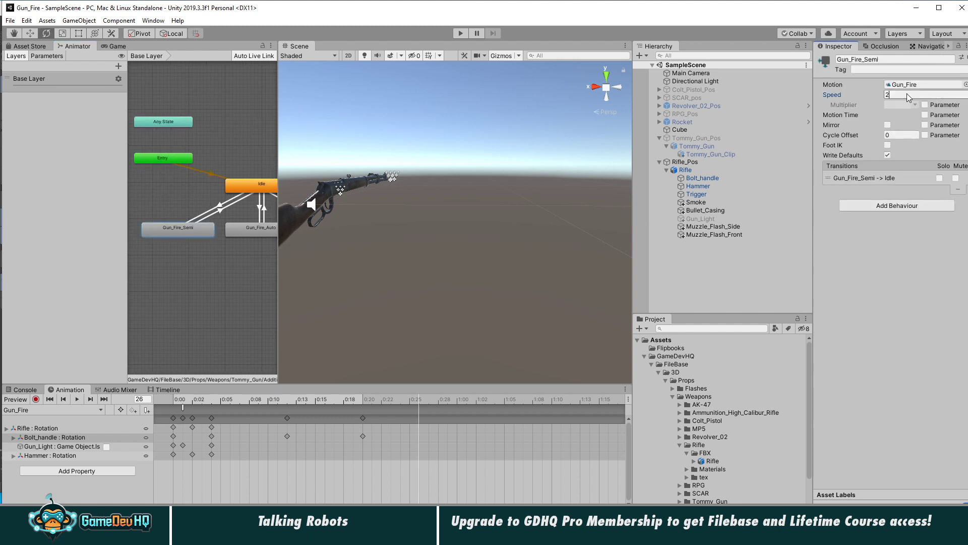
# Play the scene and fire the rifle repeatedly to check the lever and casing timing from behind the stock.
pyautogui.click(461, 33)
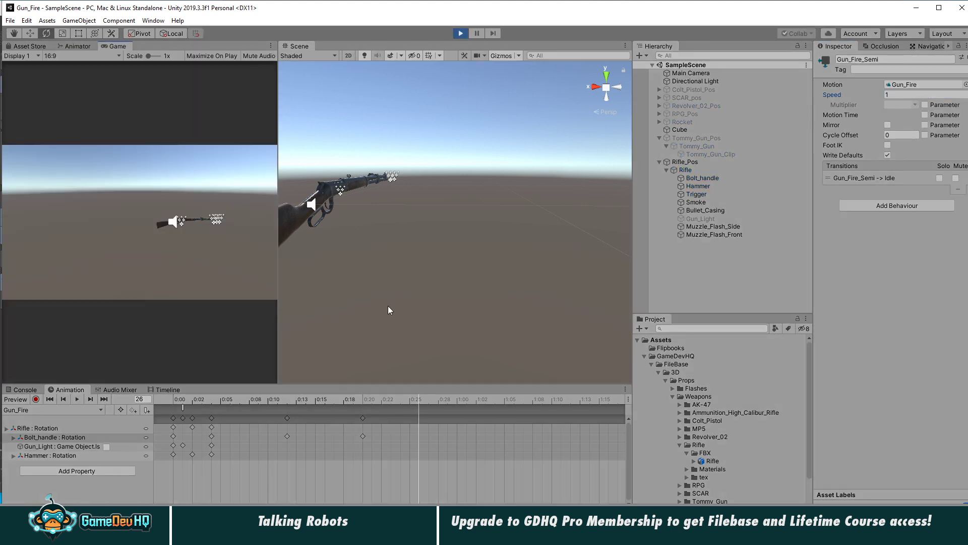
pyautogui.click(132, 256)
pyautogui.click(132, 257)
pyautogui.click(132, 256)
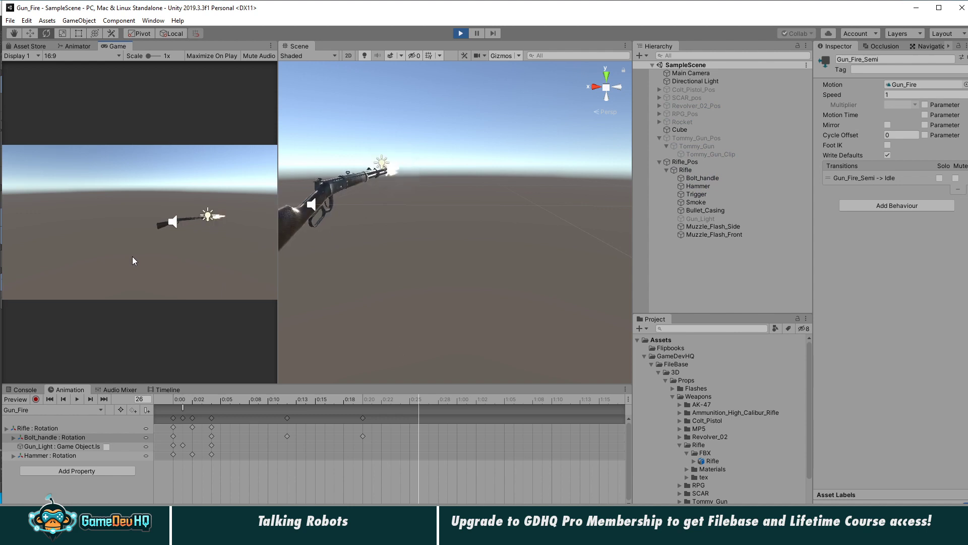
pyautogui.click(132, 256)
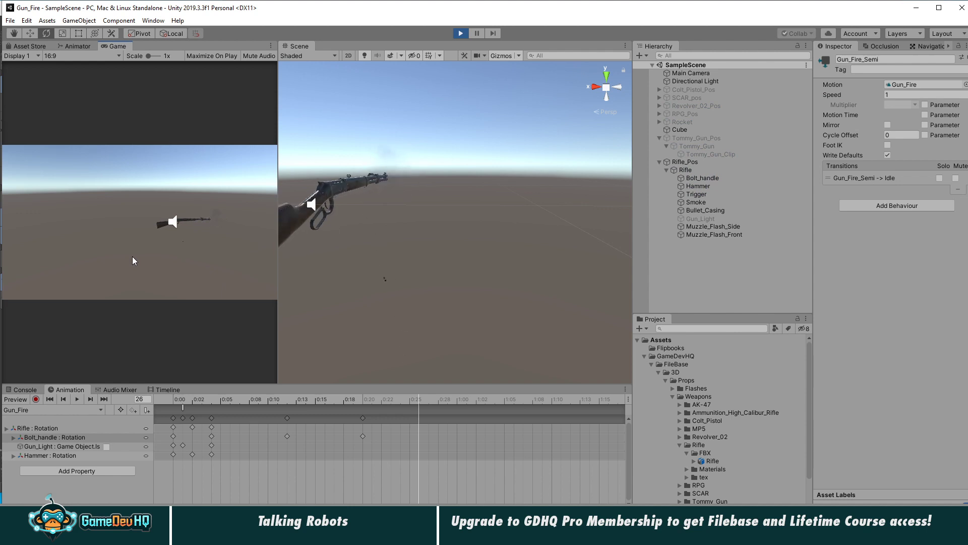
pyautogui.click(132, 257)
pyautogui.click(132, 256)
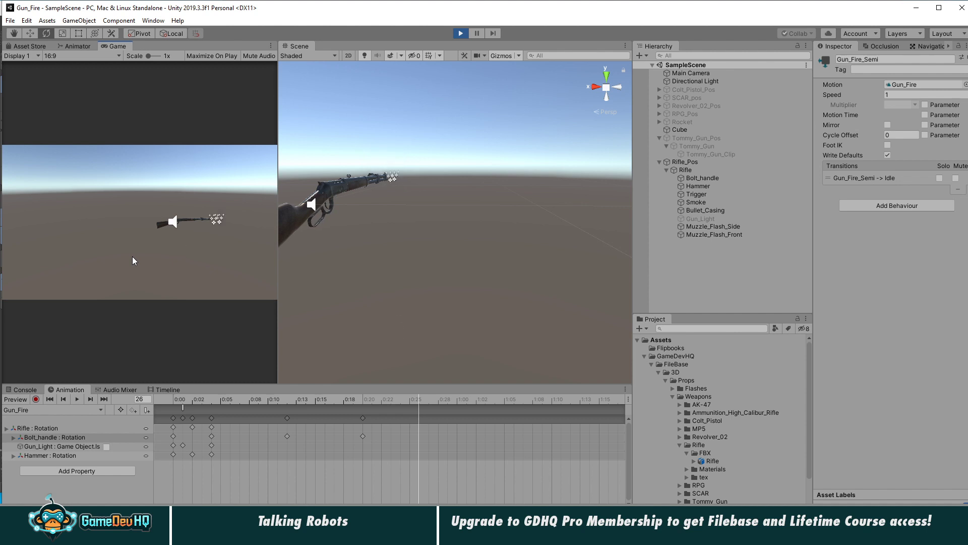
pyautogui.click(132, 256)
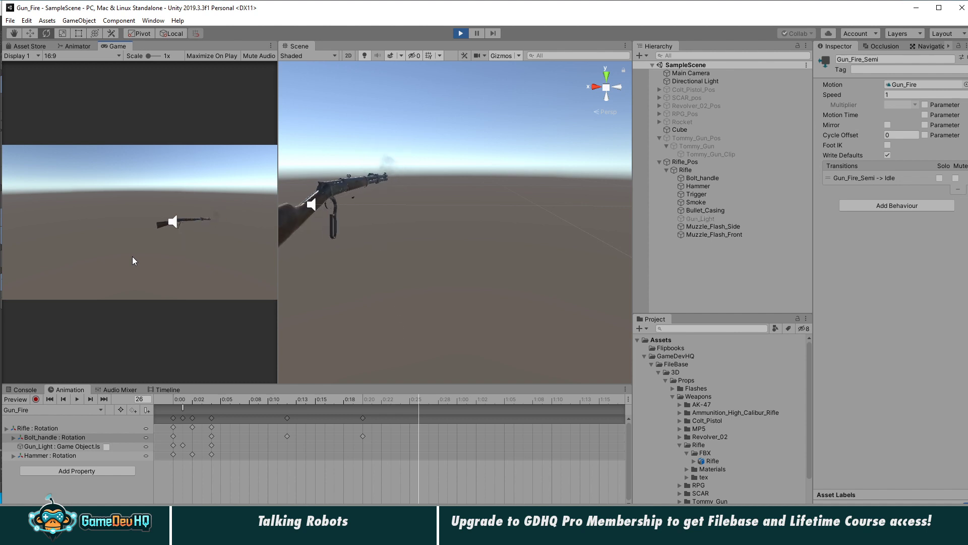
pyautogui.click(153, 251)
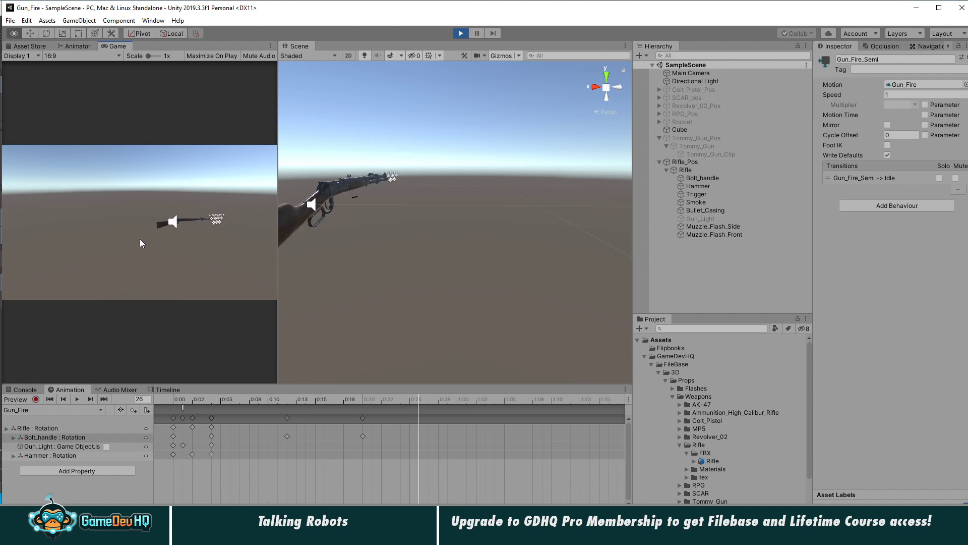
# View the running rifle from the side, fire several more shots to check the casing ejection, and stop the scene.
pyautogui.keyDown('alt'); pyautogui.moveTo(409, 204); pyautogui.dragTo(186, 204); pyautogui.keyUp('alt')
pyautogui.keyDown('alt'); pyautogui.moveTo(456, 217); pyautogui.dragTo(330, 231); pyautogui.keyUp('alt')
pyautogui.click(172, 247)
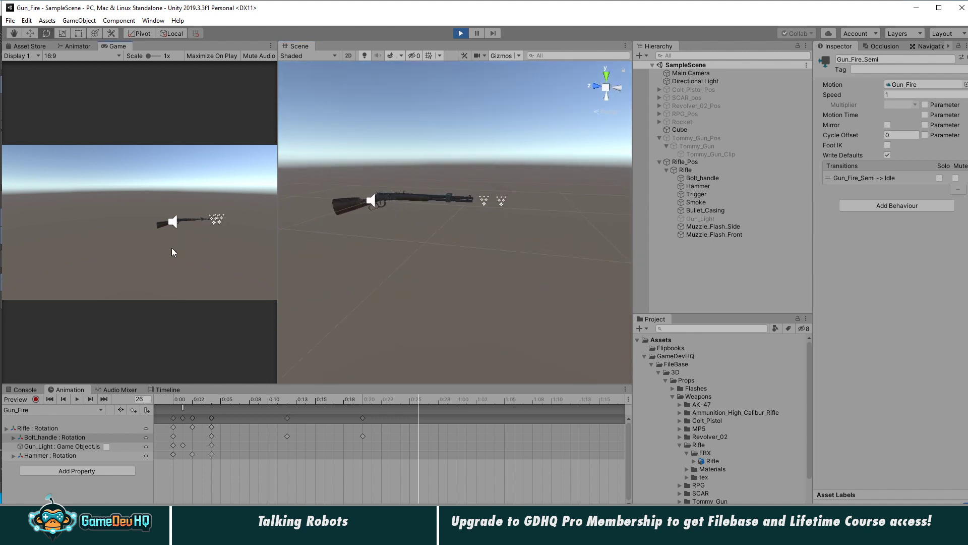
pyautogui.click(171, 247)
pyautogui.click(172, 247)
pyautogui.click(462, 35)
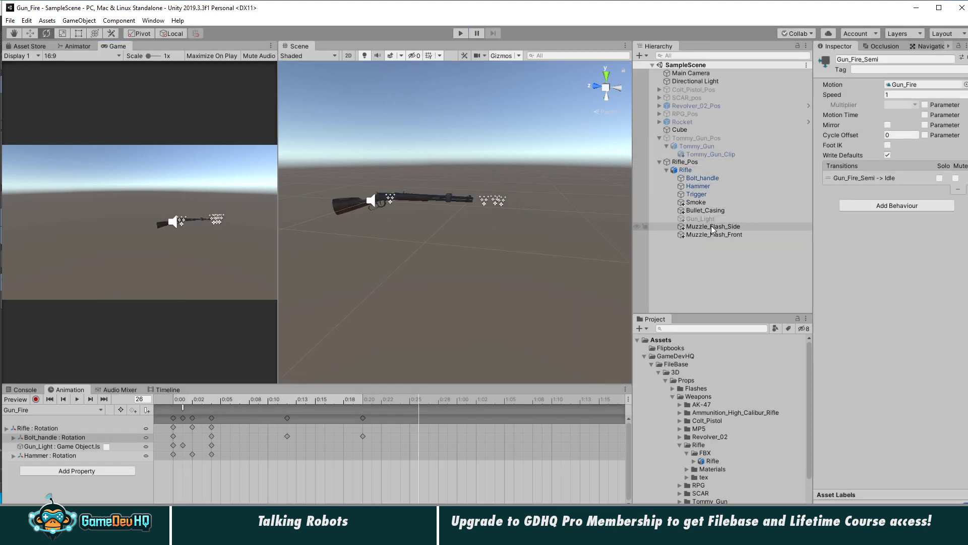
# Turn off looping on the Bullet_Casing particle system, test it in play mode, and stop the scene.
pyautogui.click(706, 210)
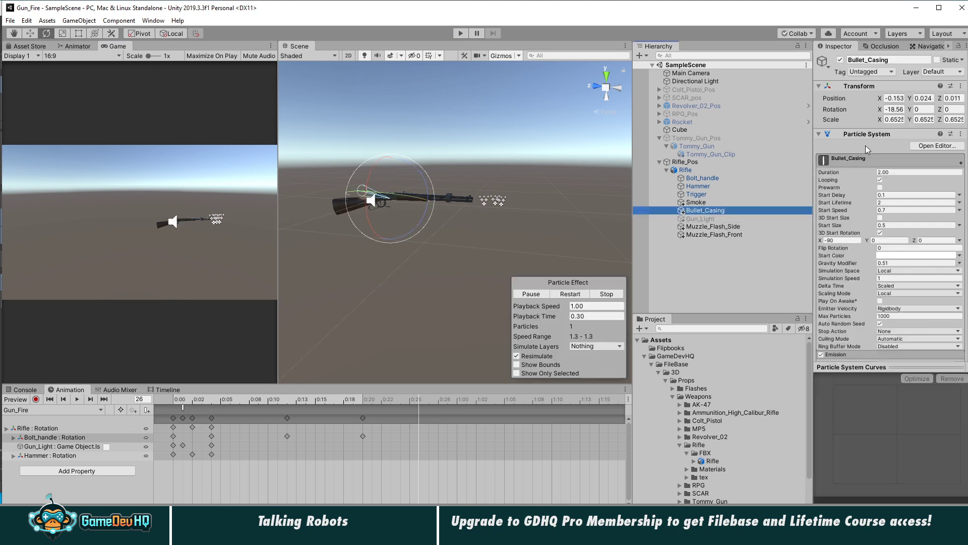
pyautogui.click(880, 179)
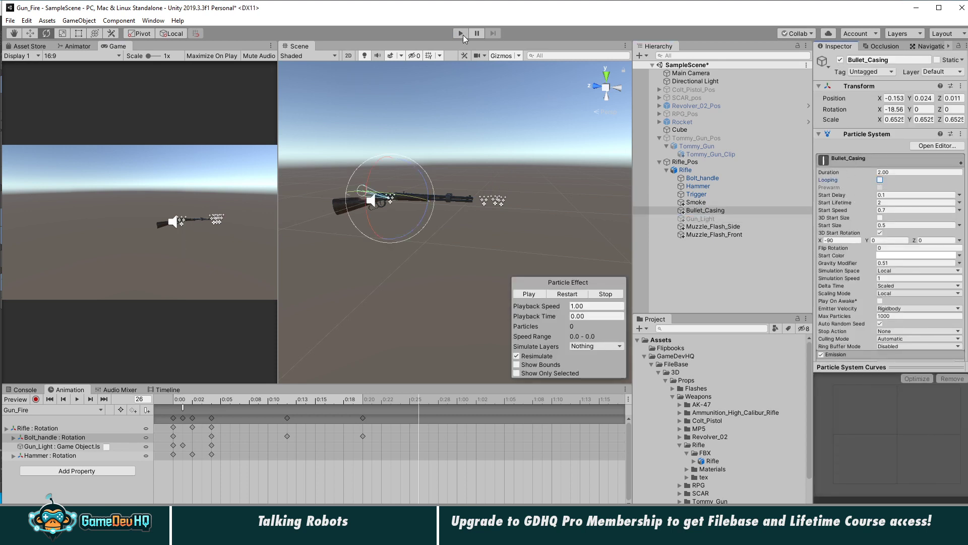
pyautogui.click(461, 34)
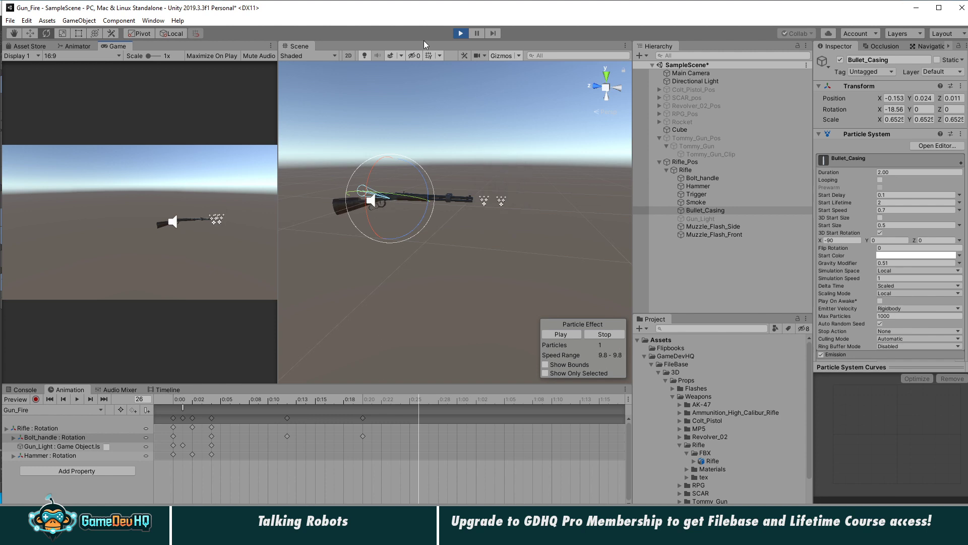
pyautogui.click(460, 33)
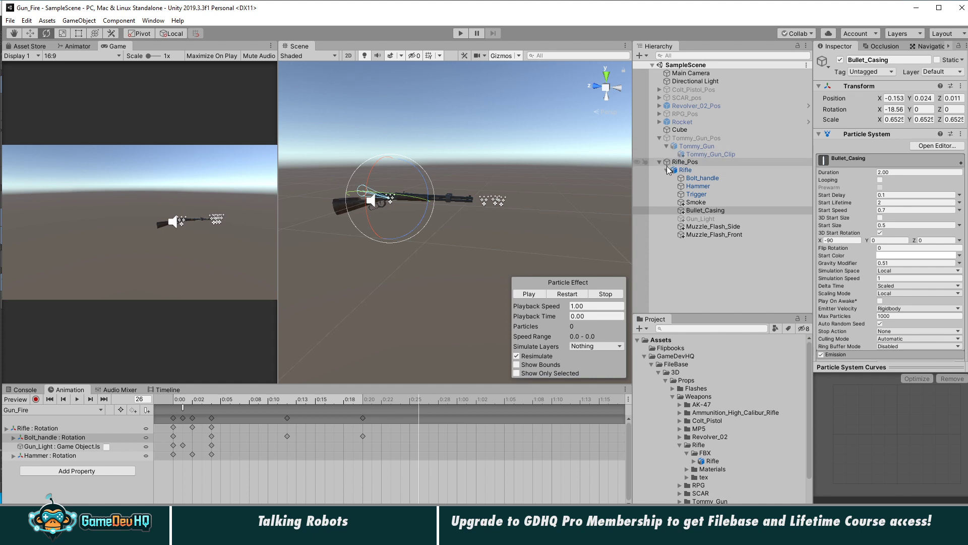
# Move Additional_Gun_Folder from the Tommy_Gun folder into the Rifle folder in the project assets.
pyautogui.click(679, 444)
pyautogui.click(686, 445)
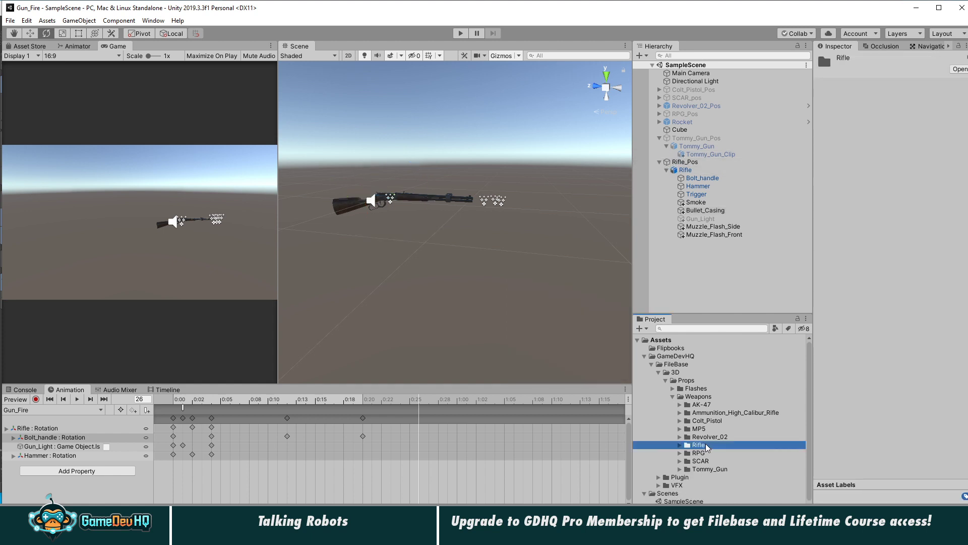
pyautogui.click(679, 445)
pyautogui.click(688, 453)
pyautogui.scroll(-2, 704, 455)
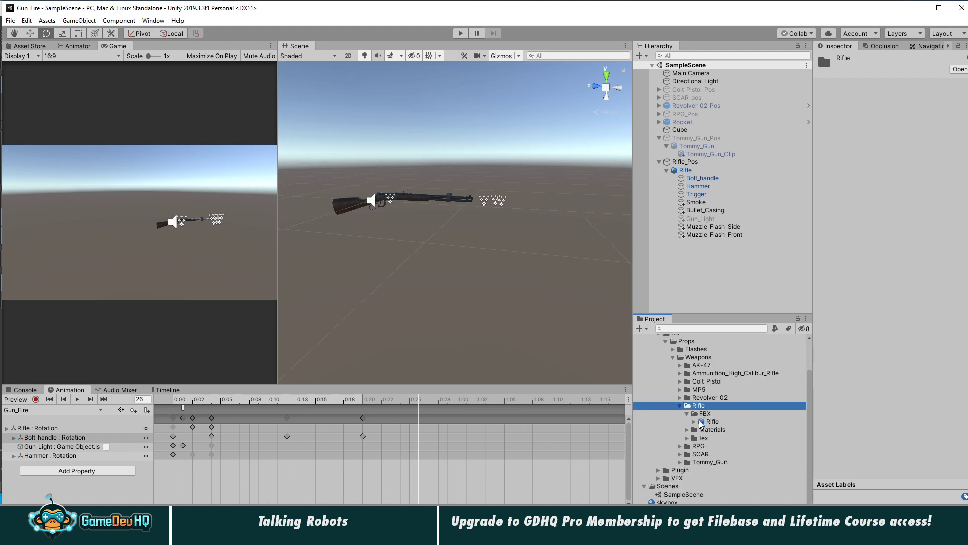
pyautogui.click(687, 414)
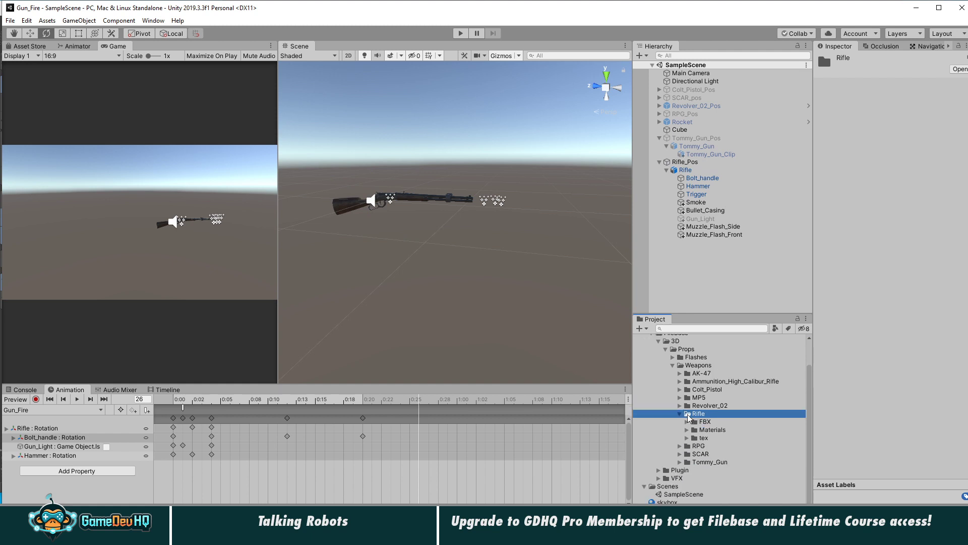
pyautogui.click(681, 463)
pyautogui.click(680, 462)
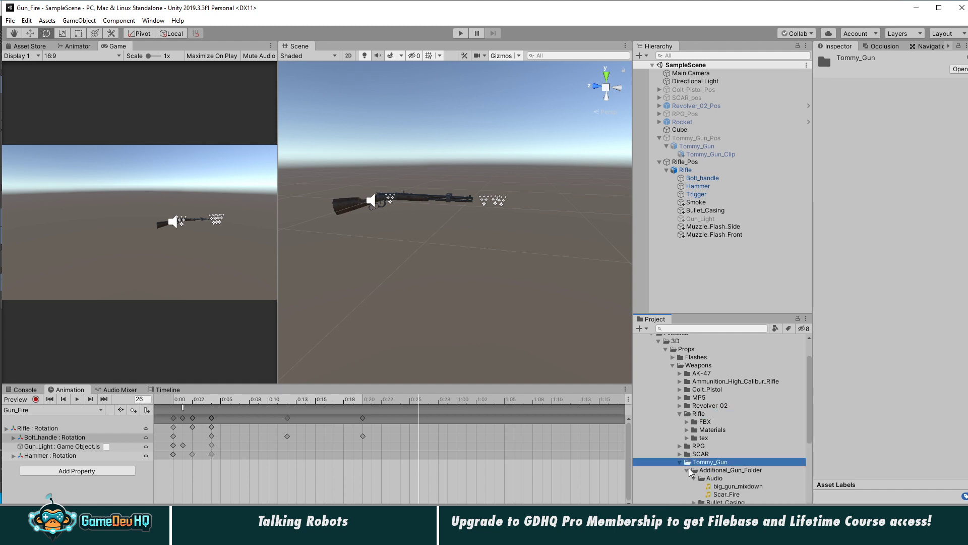
pyautogui.moveTo(711, 471); pyautogui.dragTo(714, 415)
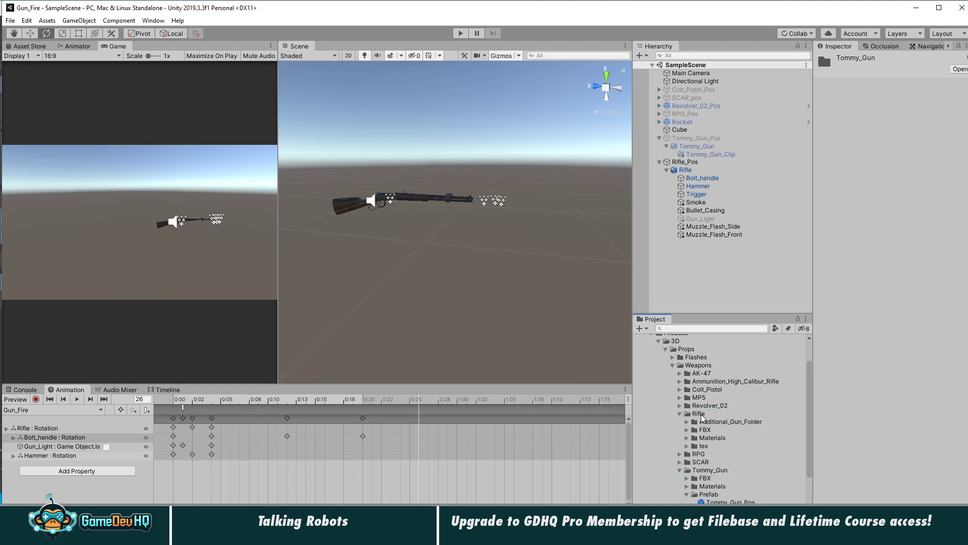
# Create a folder named Prefab inside the Rifle folder and save the scene's Rifle_Pos object in it as a prefab.
pyautogui.click(702, 414)
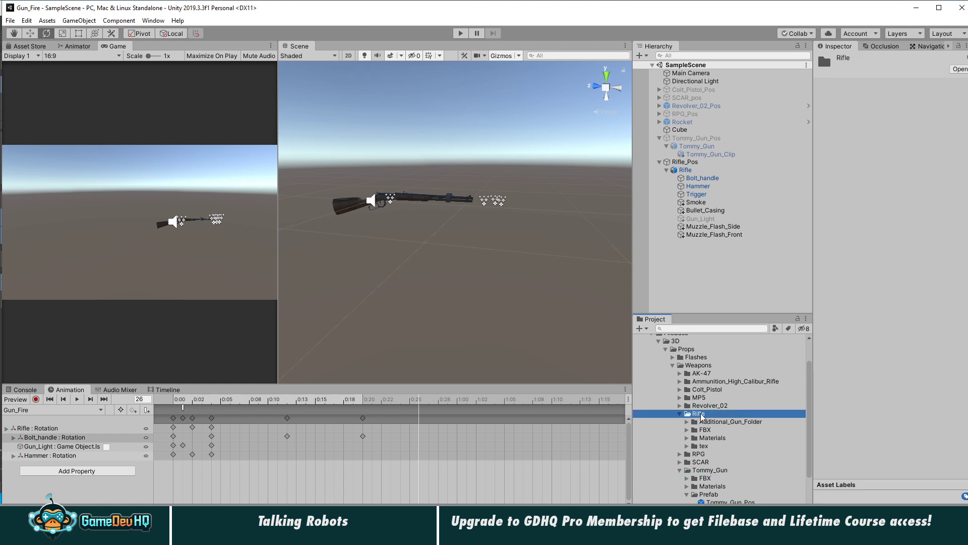
pyautogui.click(712, 414)
pyautogui.click(713, 406)
pyautogui.click(705, 413)
pyautogui.rightClick(704, 414)
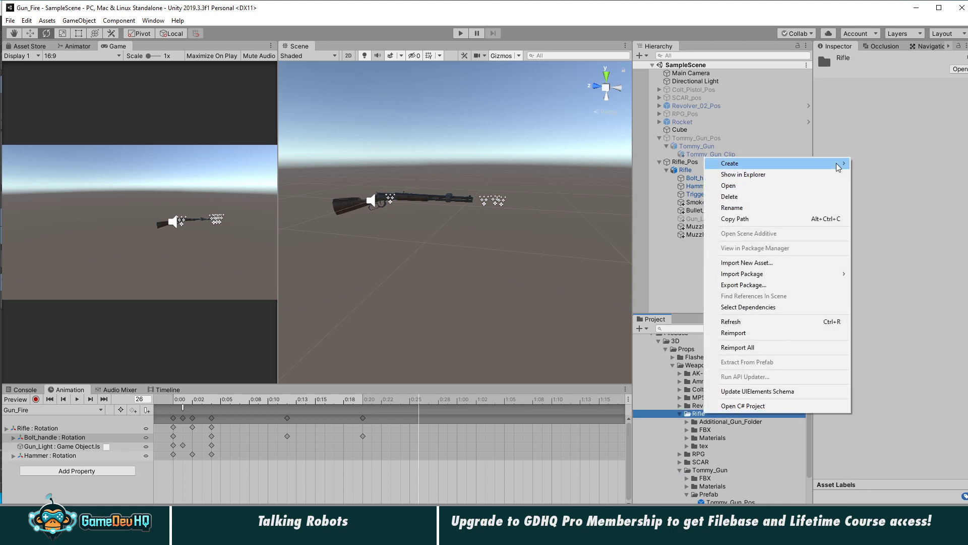
pyautogui.moveTo(839, 164)
pyautogui.click(888, 158)
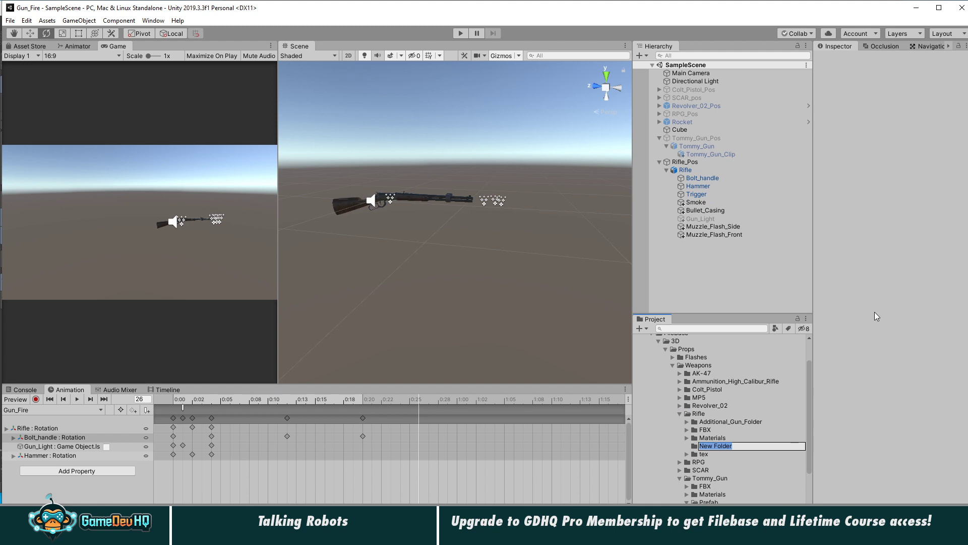
pyautogui.write('prefab')
pyautogui.press('Return')
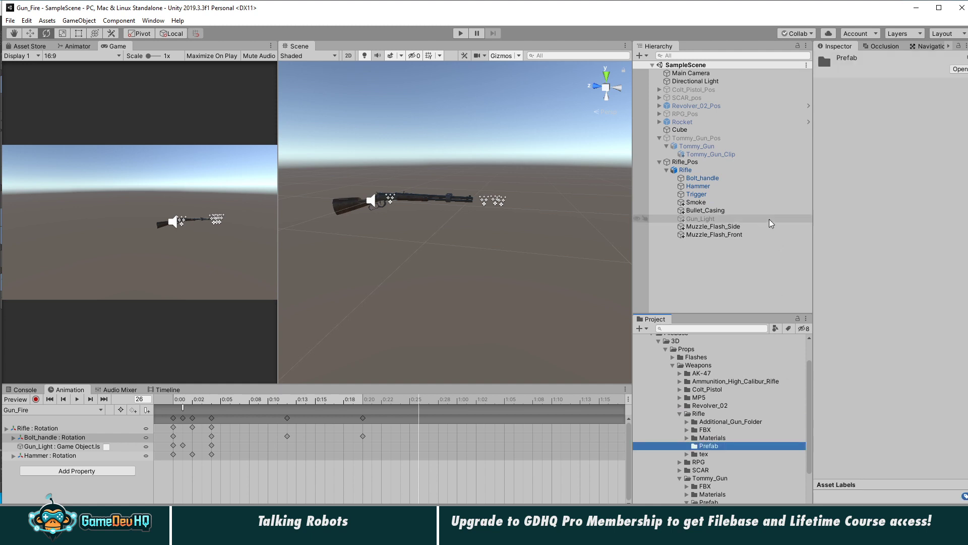
pyautogui.moveTo(686, 163); pyautogui.dragTo(711, 445)
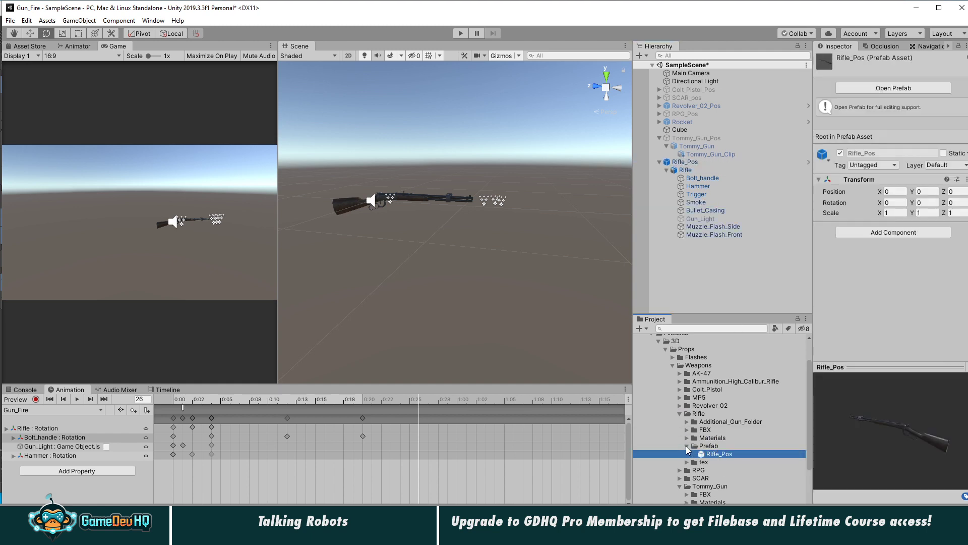
pyautogui.click(688, 446)
# Start a package export of the Rifle folder, excluding the RPG and Plugin items from the export.
pyautogui.click(701, 415)
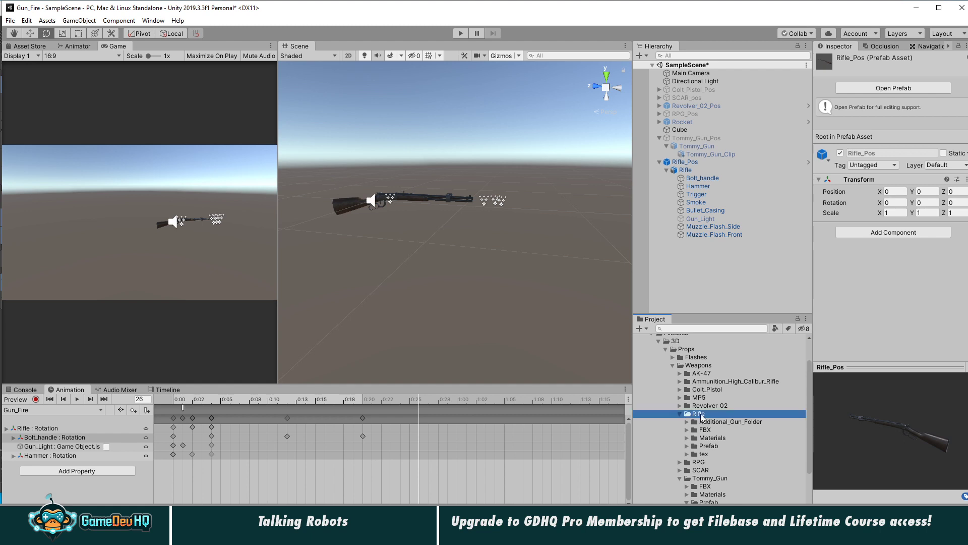
pyautogui.click(700, 406)
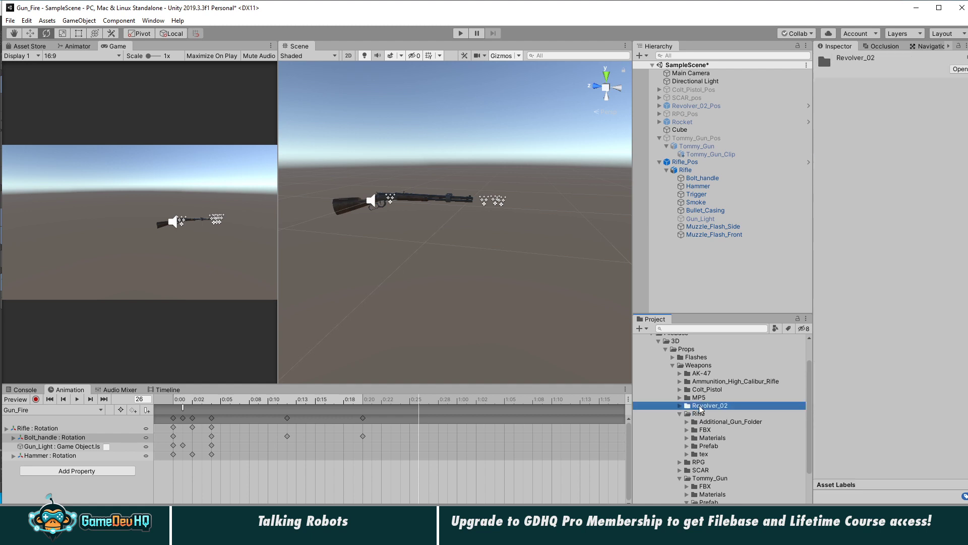
pyautogui.click(703, 416)
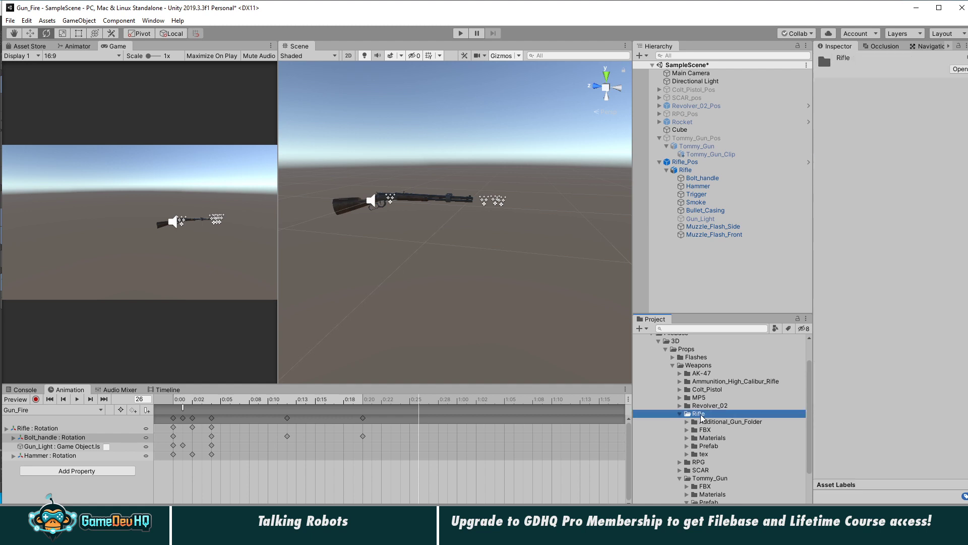
pyautogui.rightClick(701, 415)
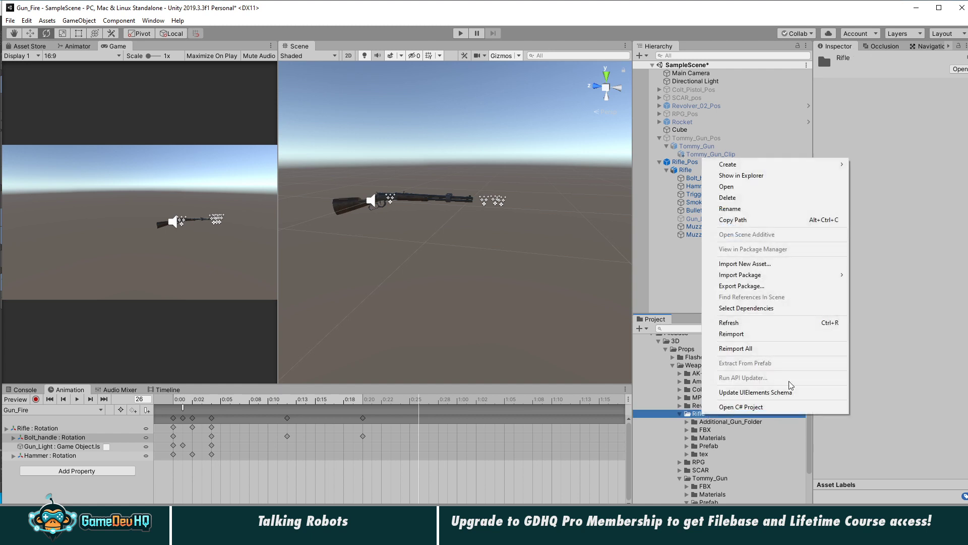
pyautogui.click(742, 286)
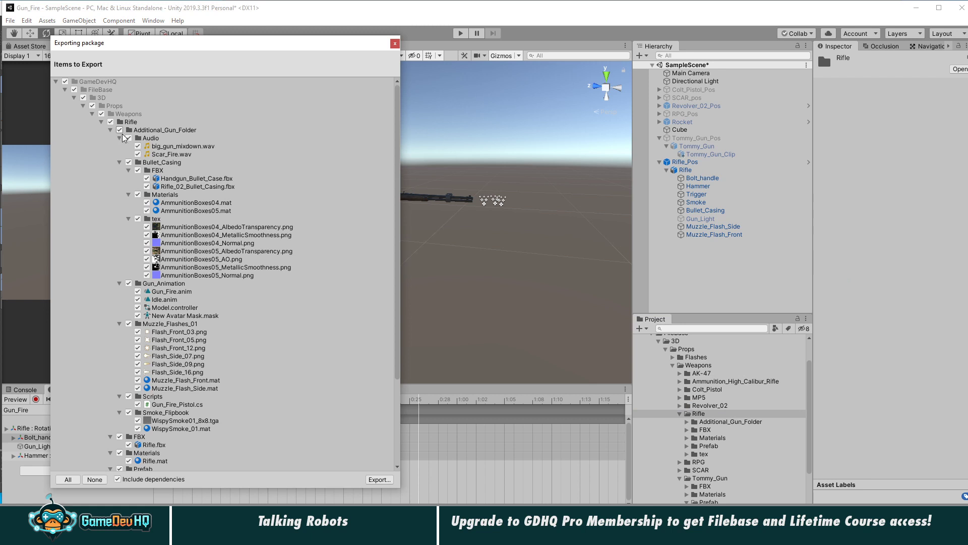
pyautogui.click(102, 123)
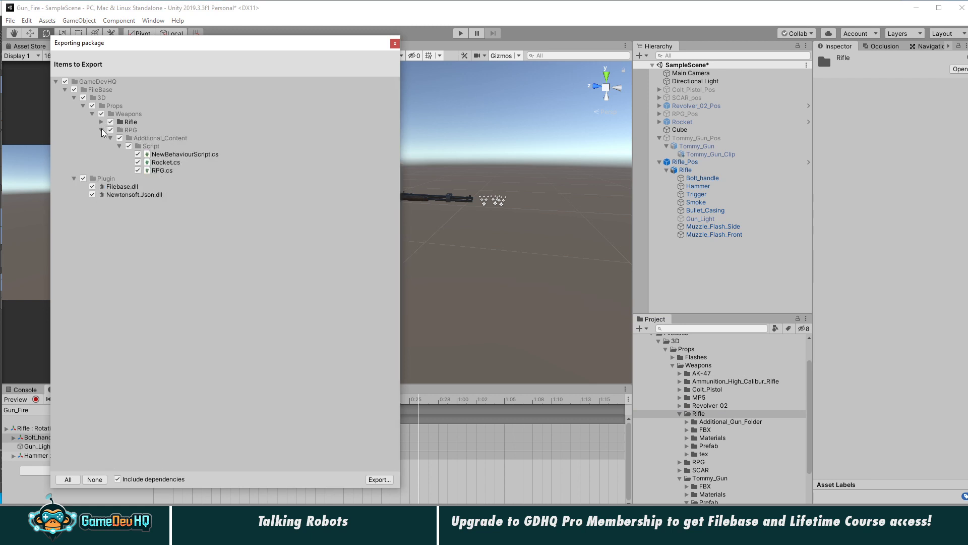
pyautogui.click(110, 130)
pyautogui.click(83, 179)
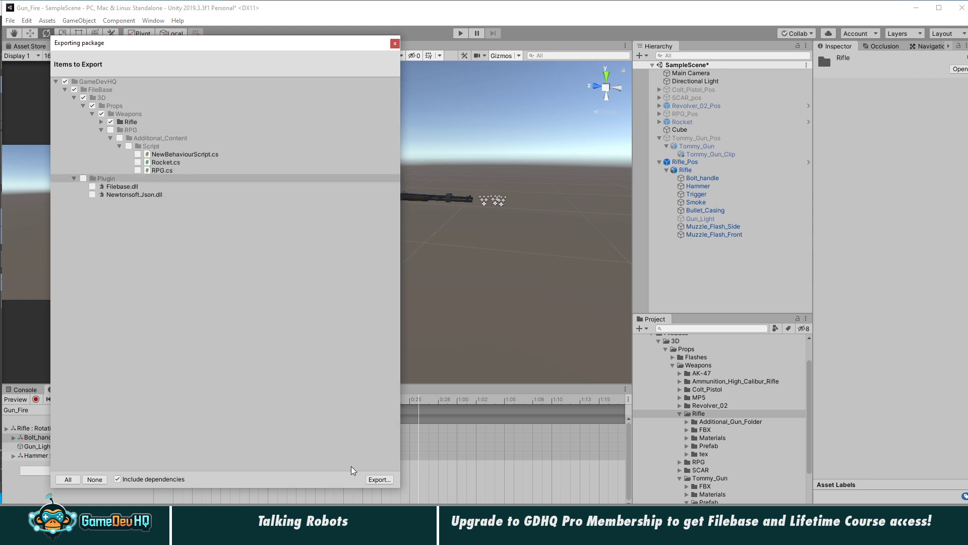
# Export the package under the file name Rifle into the Dropbox GDHQ Guns folder.
pyautogui.click(379, 480)
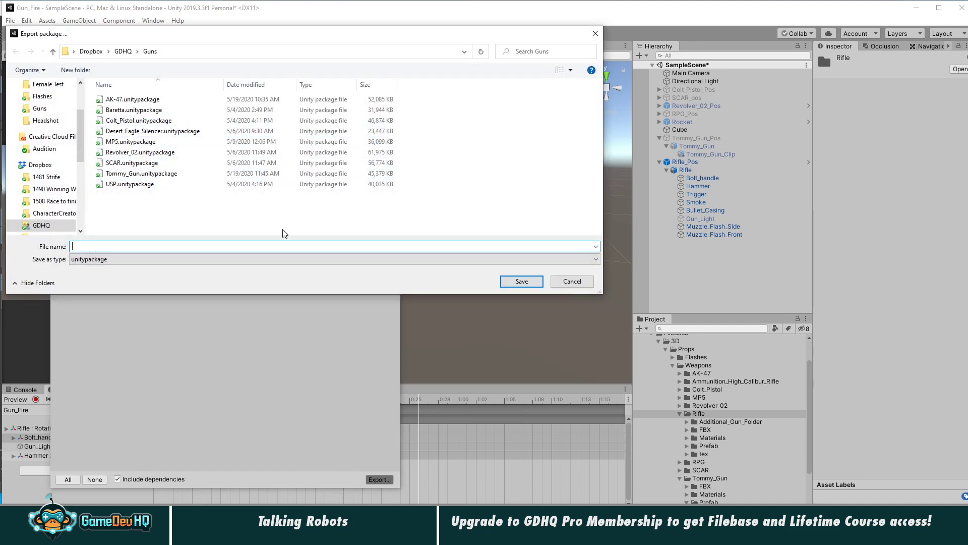
pyautogui.write('Rifle')
pyautogui.click(514, 281)
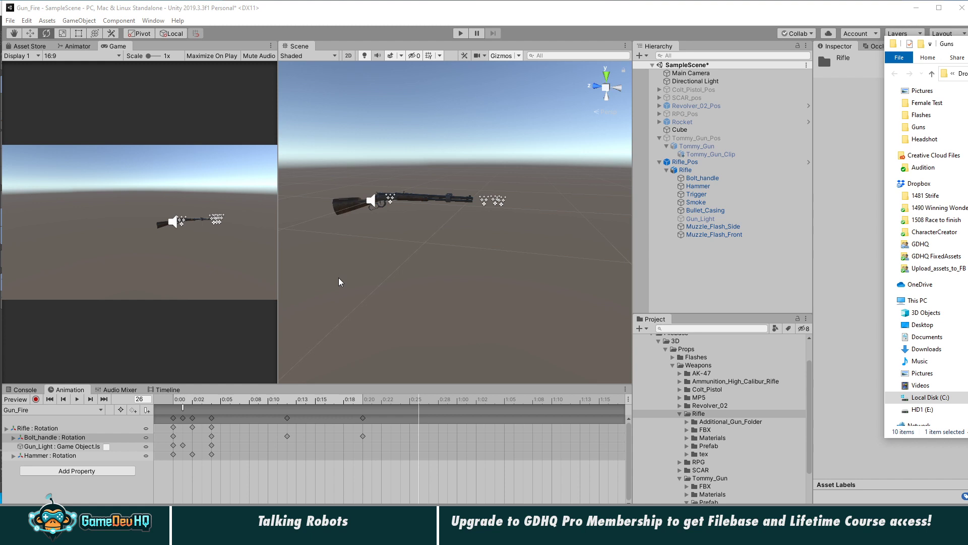
pyautogui.click(518, 17)
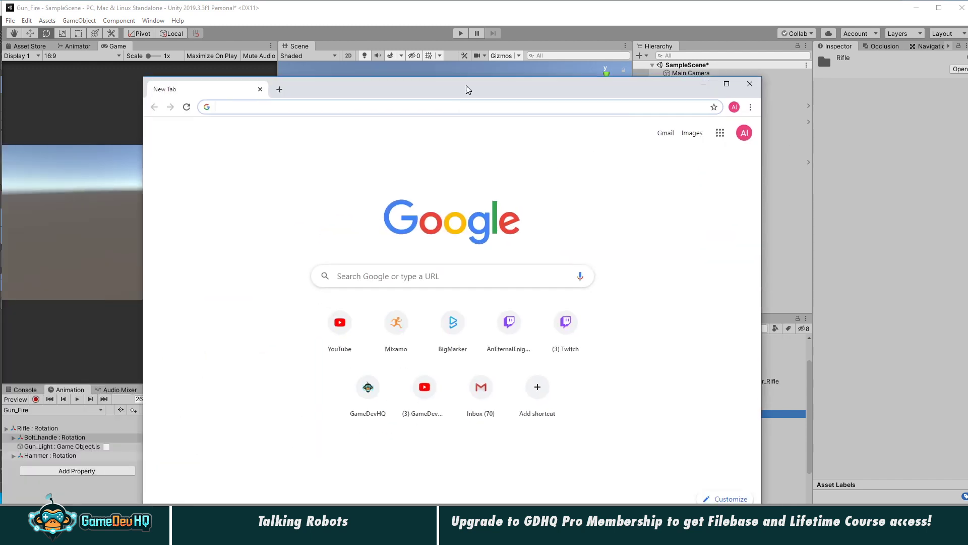
pyautogui.moveTo(466, 85); pyautogui.dragTo(445, 44)
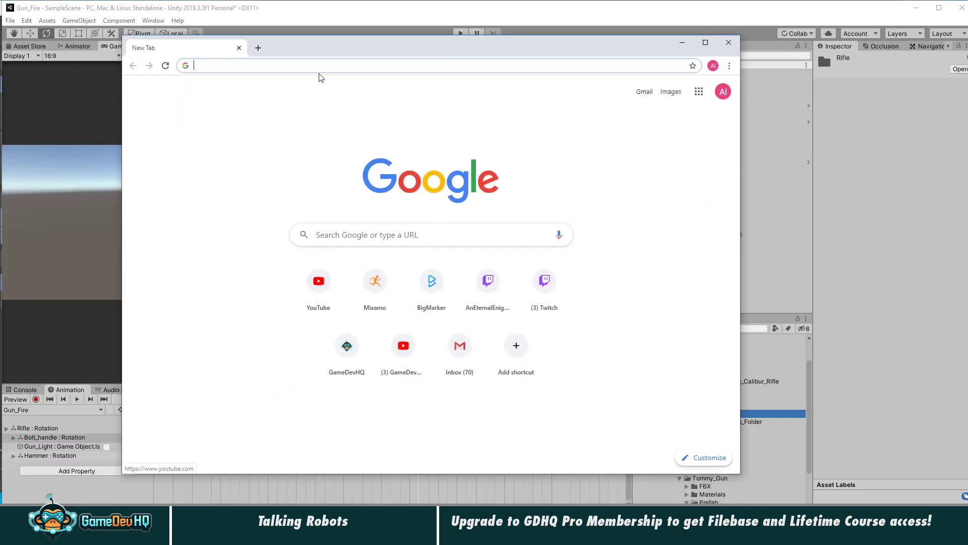
pyautogui.moveTo(307, 52); pyautogui.dragTo(392, 43)
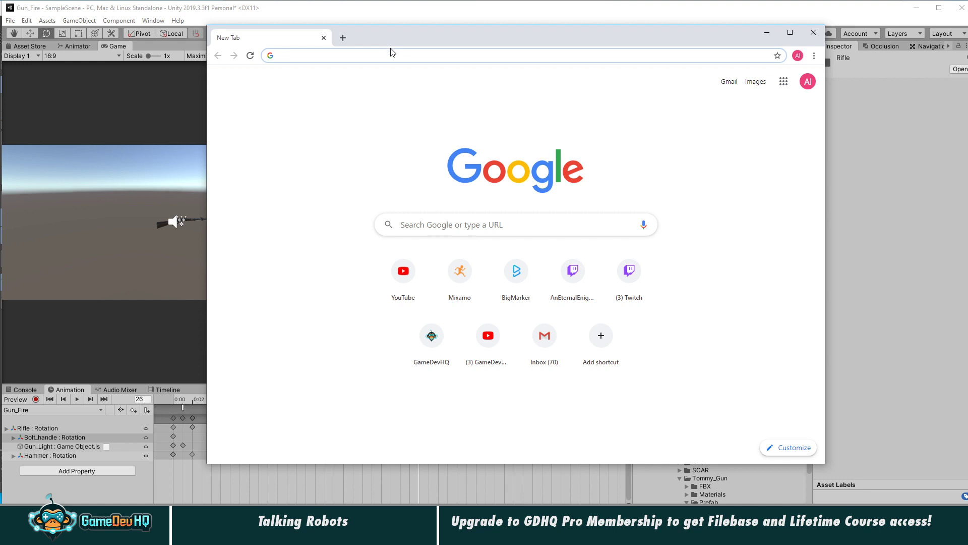
pyautogui.click(812, 32)
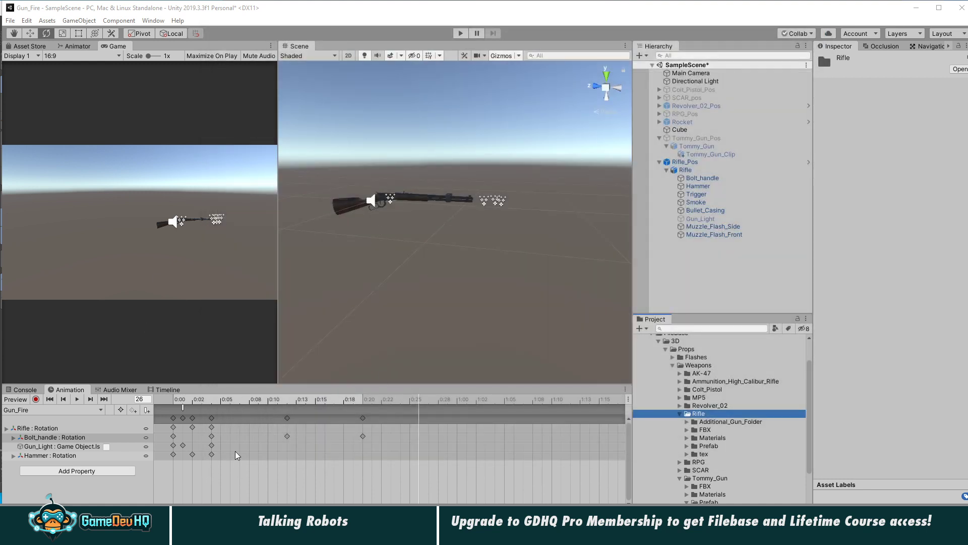
# Switch to YouTube in the browser, search for "last of us pick up ammo" and open the "HOW TO FARM Ammo on Grounded" video.
pyautogui.moveTo(0, 78); pyautogui.dragTo(459, 54)
pyautogui.click(373, 346)
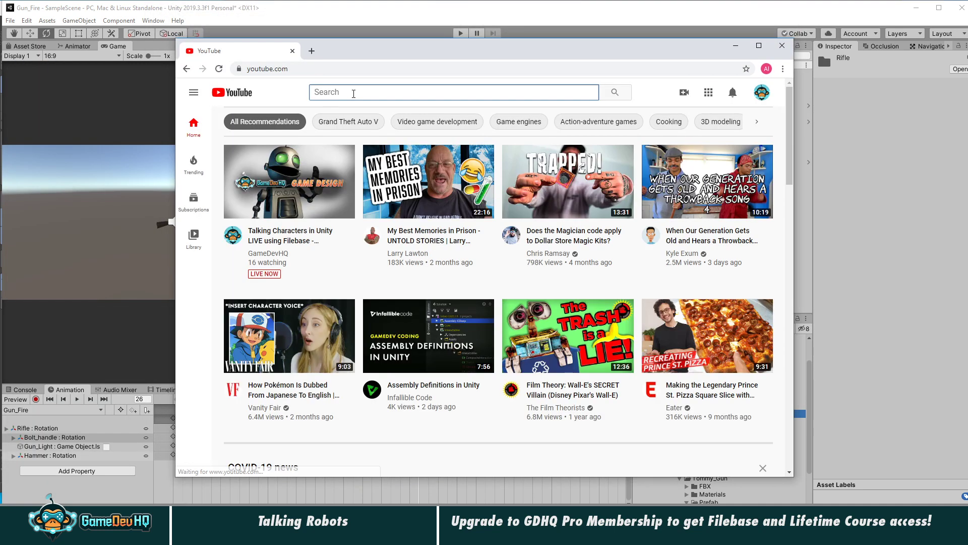
pyautogui.click(354, 93)
pyautogui.write('last of us')
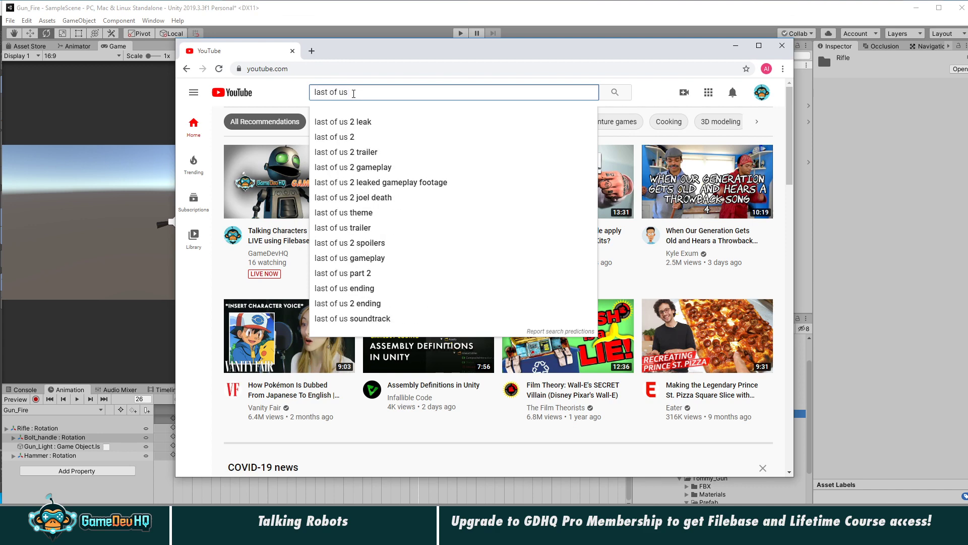
pyautogui.write(' pick up')
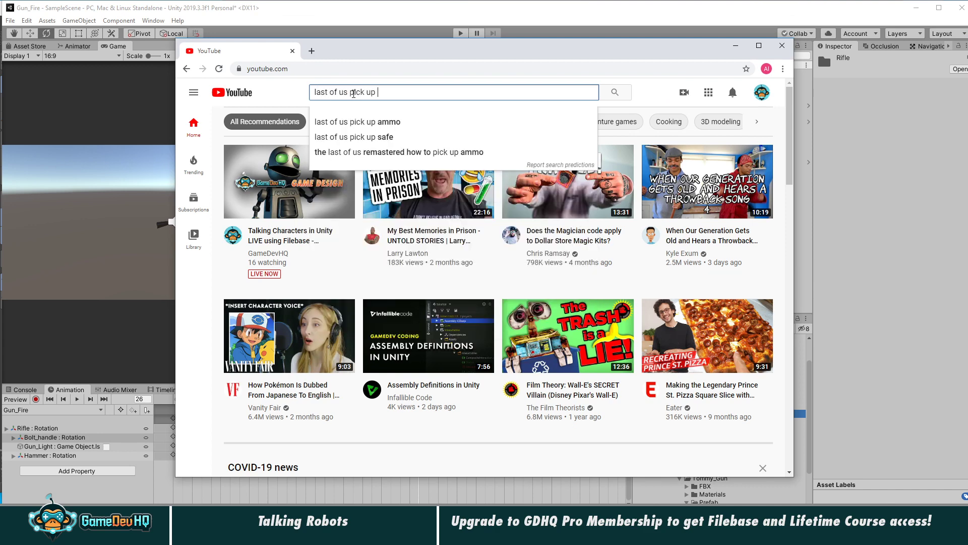
pyautogui.click(358, 121)
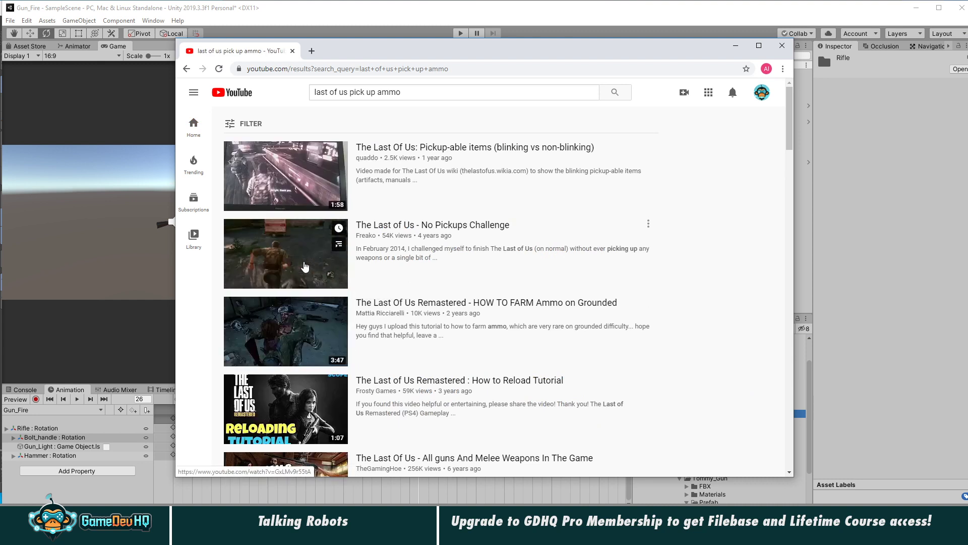
pyautogui.click(286, 343)
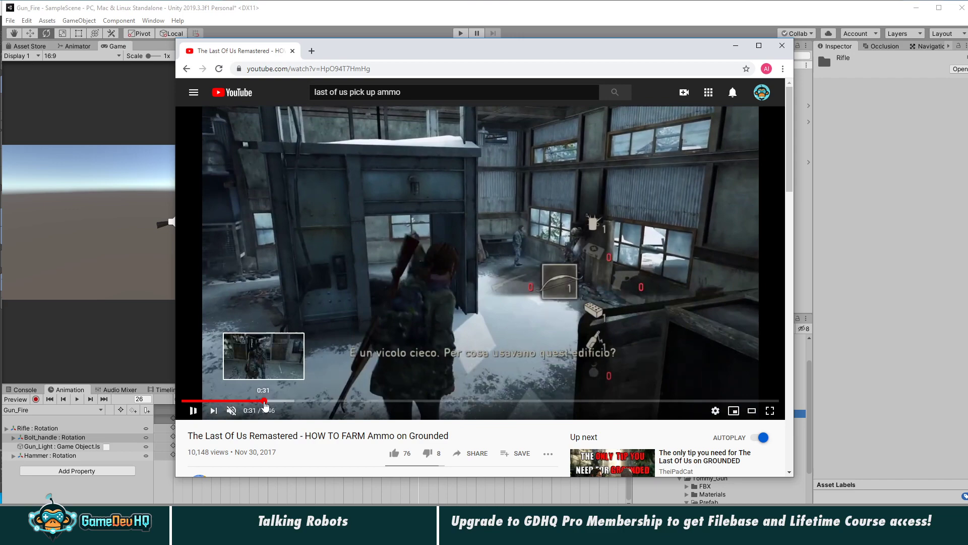
# Skip the video to 0:31, replay the ammo pickup section from 1:32 several times, and pause it.
pyautogui.click(263, 401)
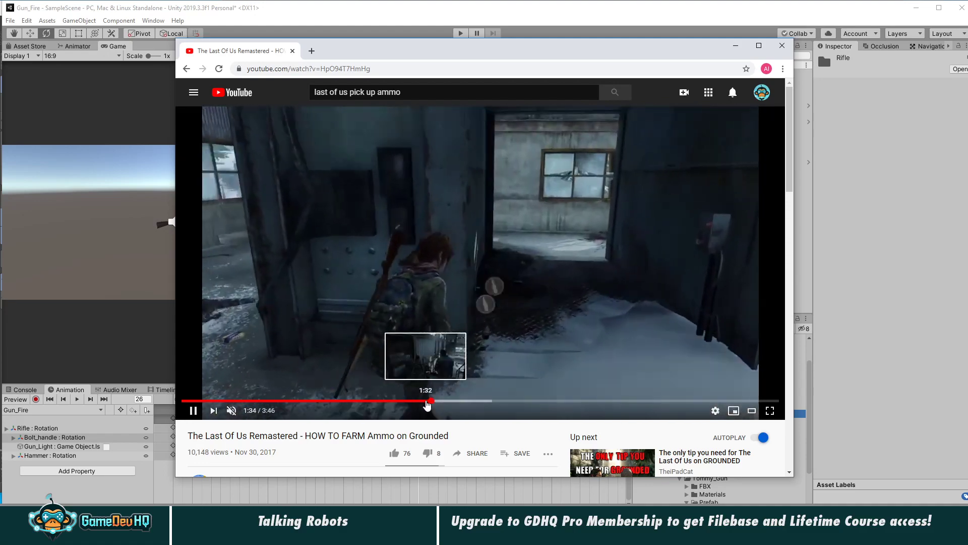
pyautogui.click(427, 401)
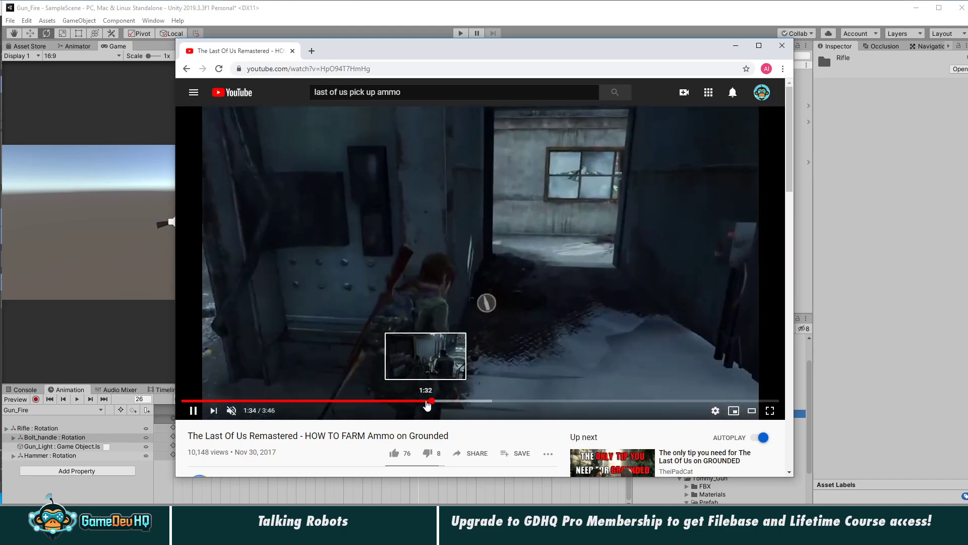
pyautogui.click(427, 401)
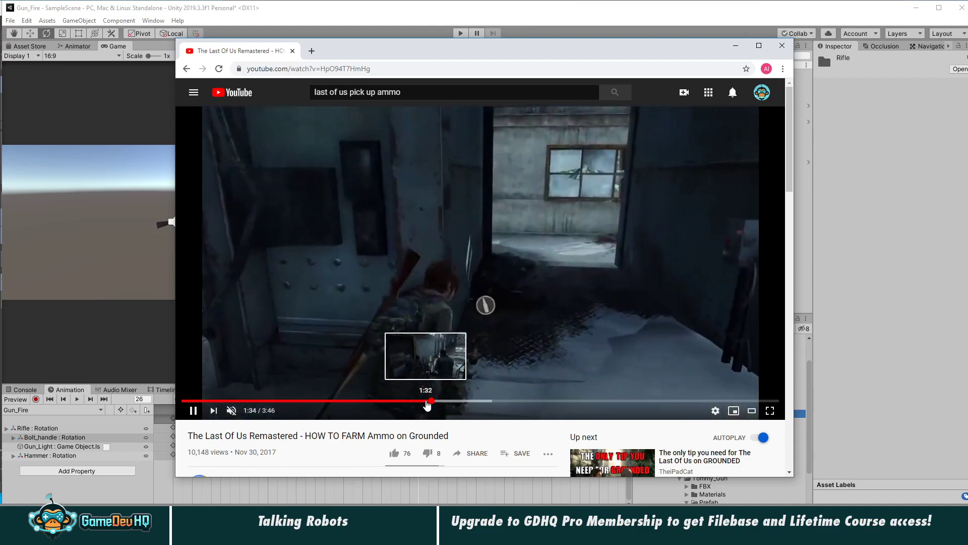
pyautogui.click(427, 401)
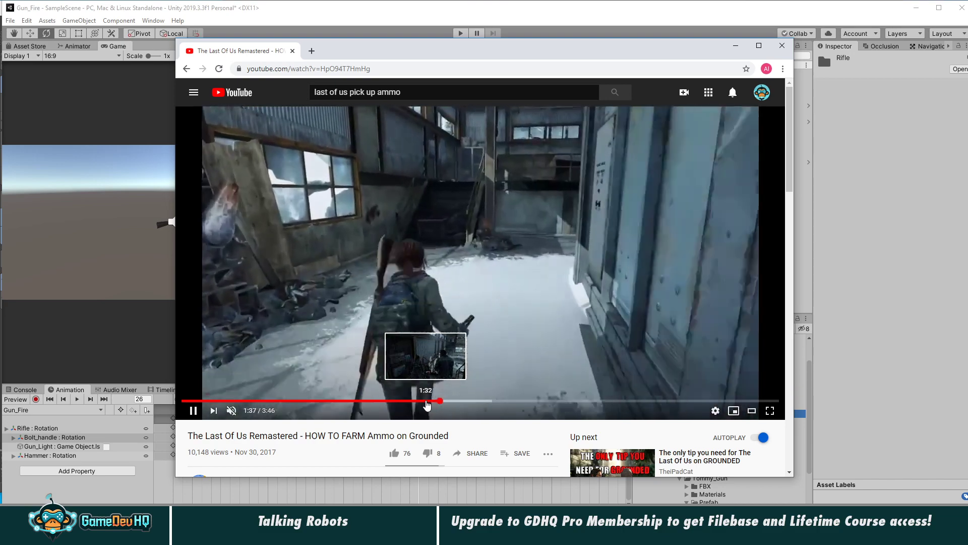
pyautogui.click(427, 401)
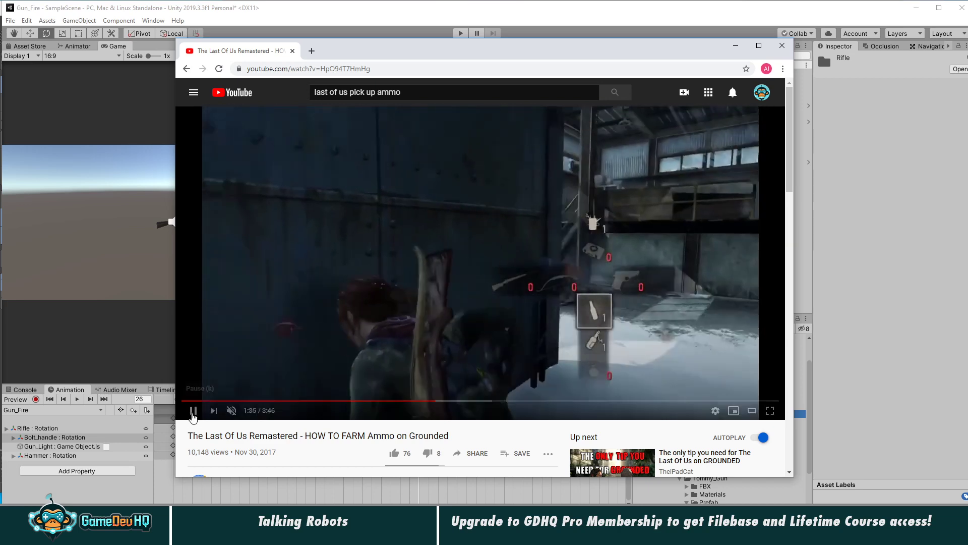
pyautogui.click(193, 410)
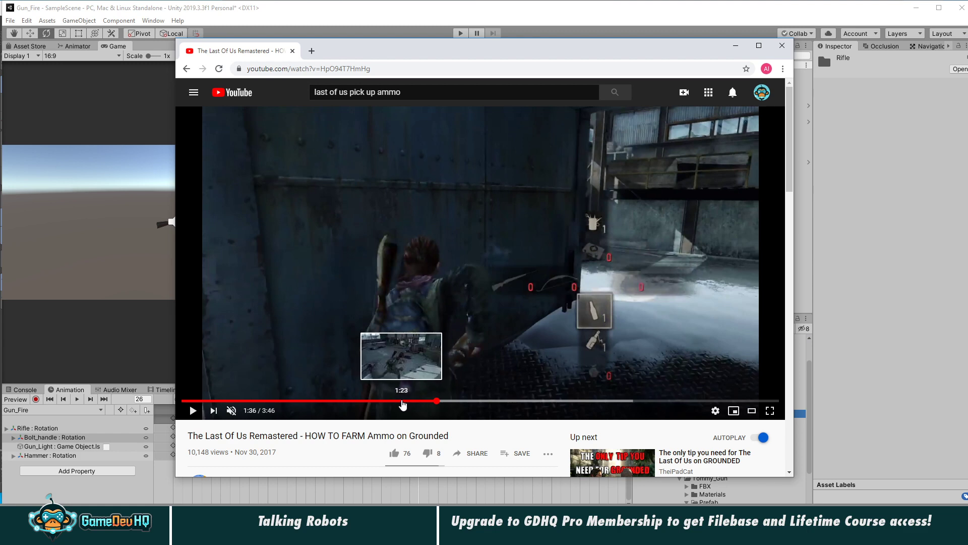
# Rewind the video to about 1:23, play the infected fight scene and pause it.
pyautogui.click(401, 402)
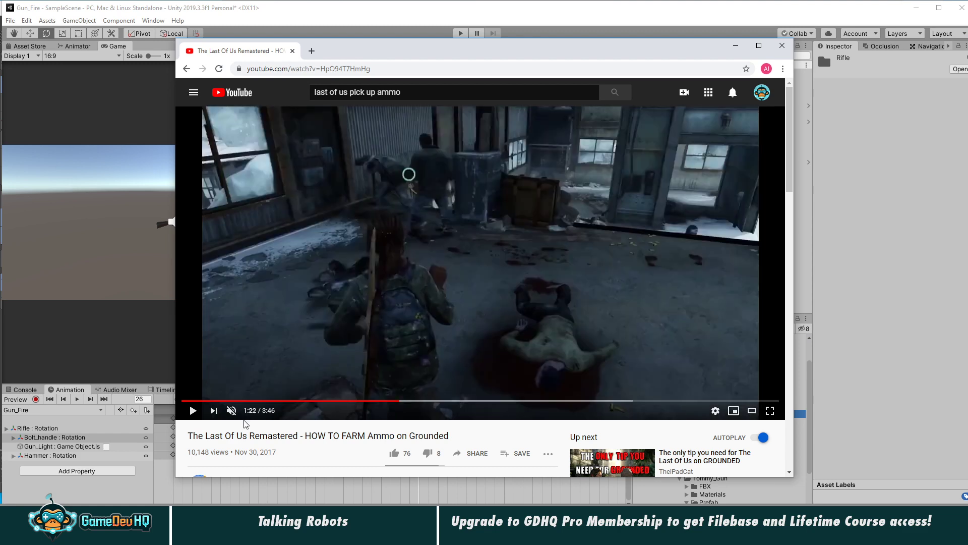
pyautogui.click(193, 411)
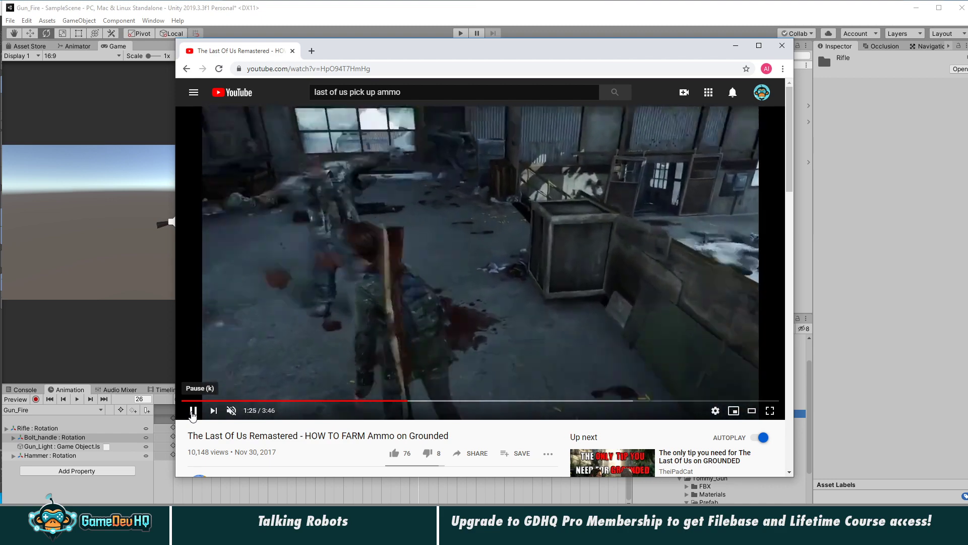
pyautogui.click(192, 411)
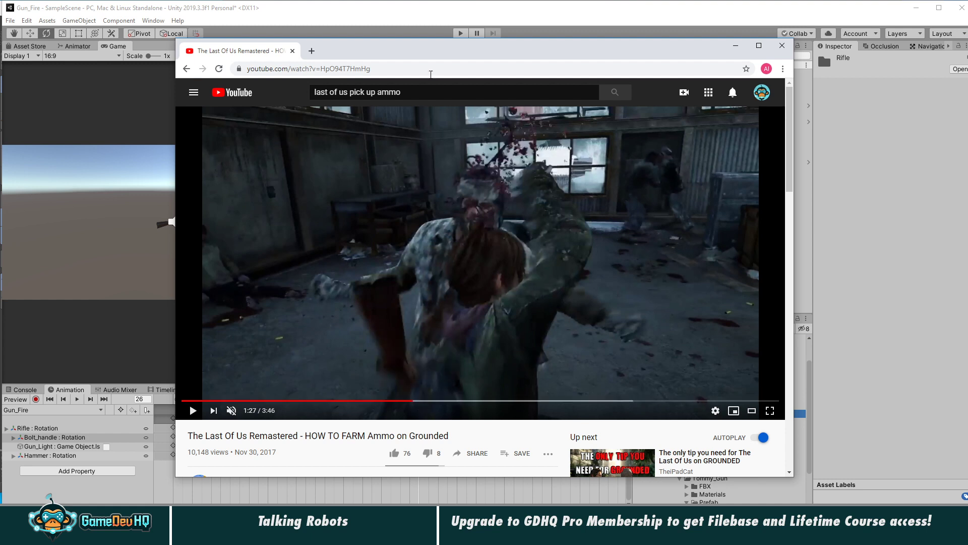
# Search YouTube for "last of us infected animations" and look through the first results.
pyautogui.moveTo(349, 92); pyautogui.dragTo(438, 92)
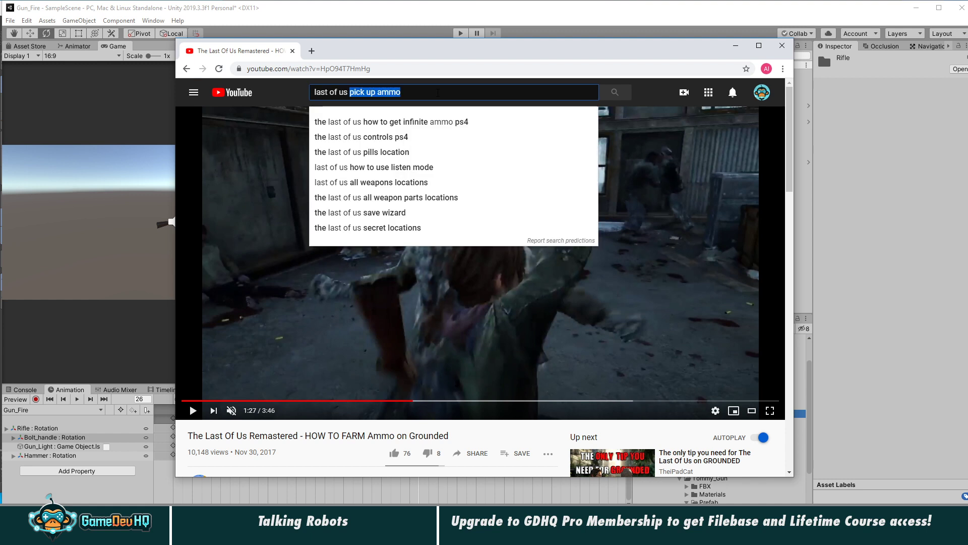
pyautogui.write('infected')
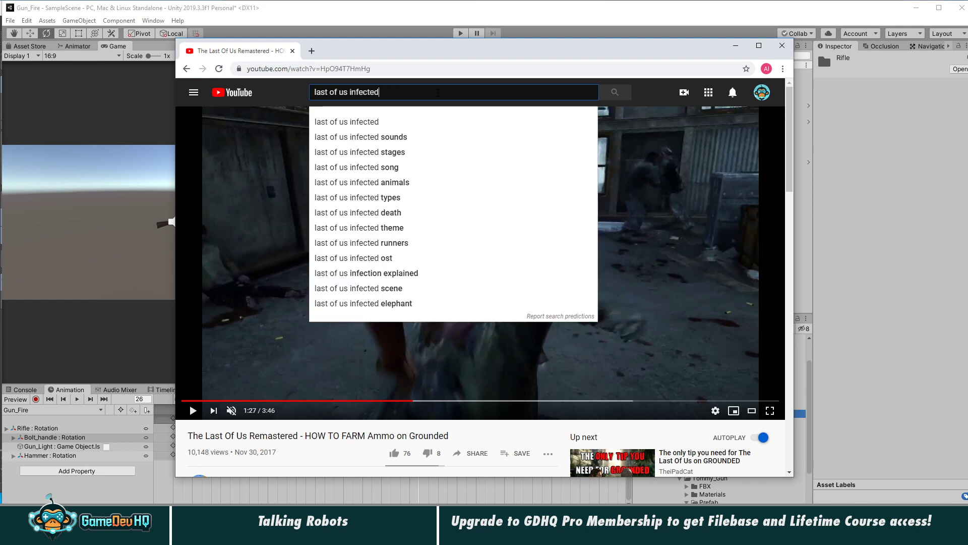
pyautogui.write(' animations')
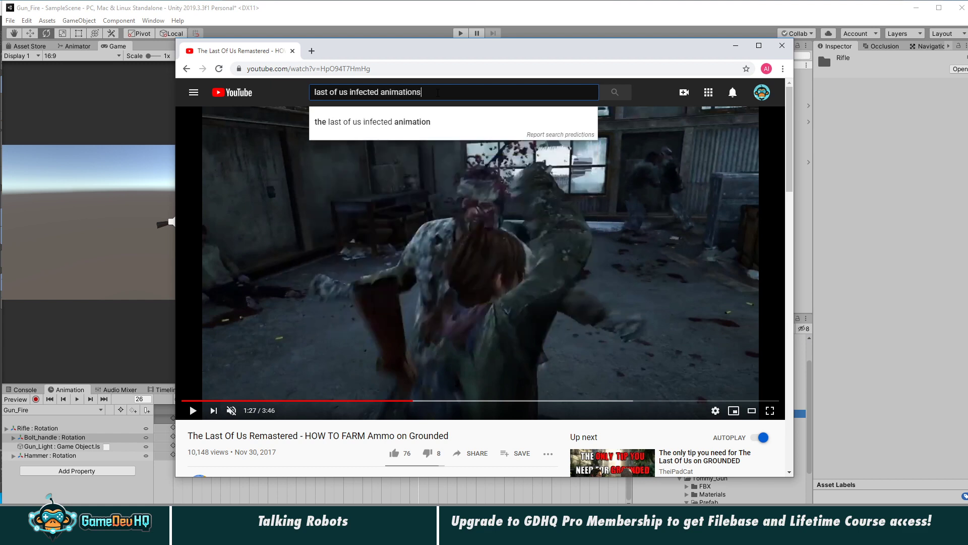
pyautogui.press('Return')
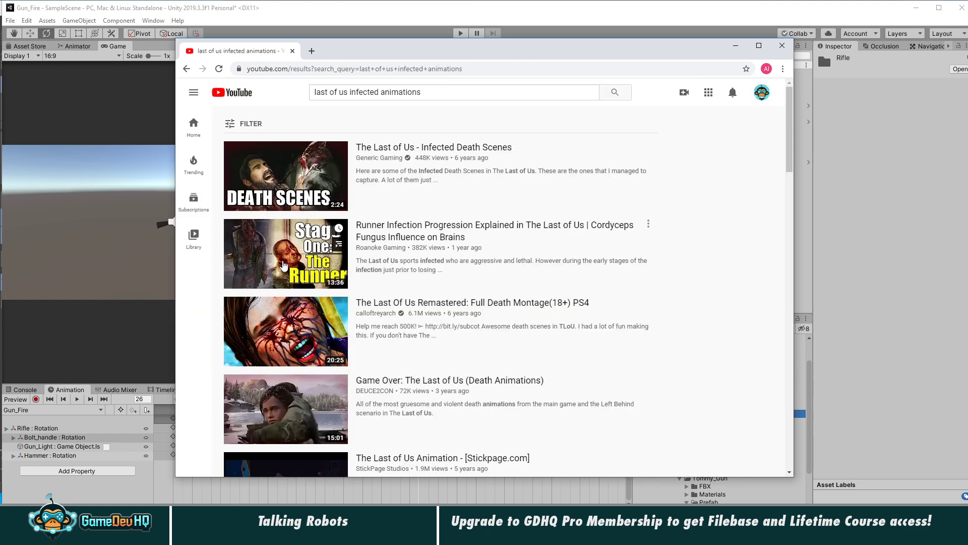
pyautogui.scroll(-2, 302, 282)
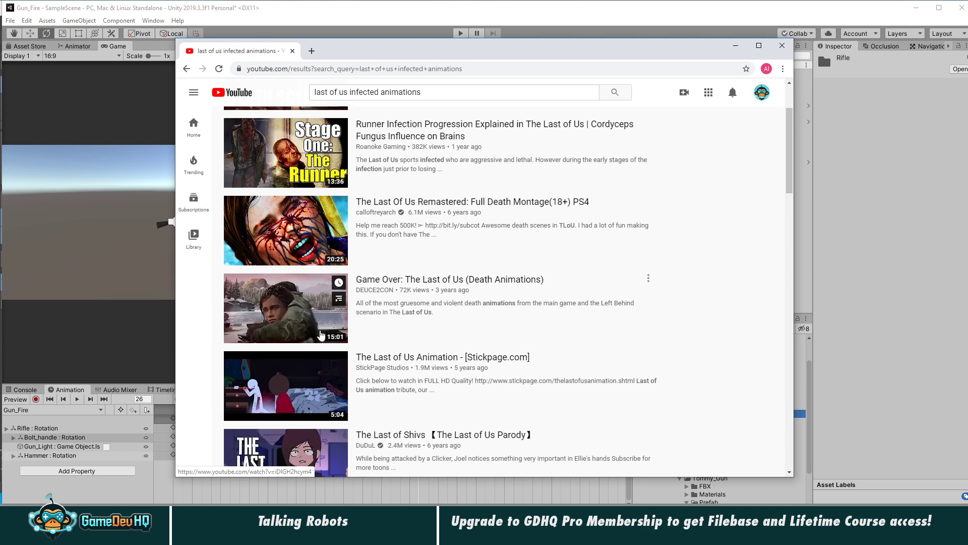
# Change the YouTube search to "last of us infected idle".
pyautogui.scroll(2, 321, 335)
pyautogui.click(400, 93)
pyautogui.doubleClick(400, 94)
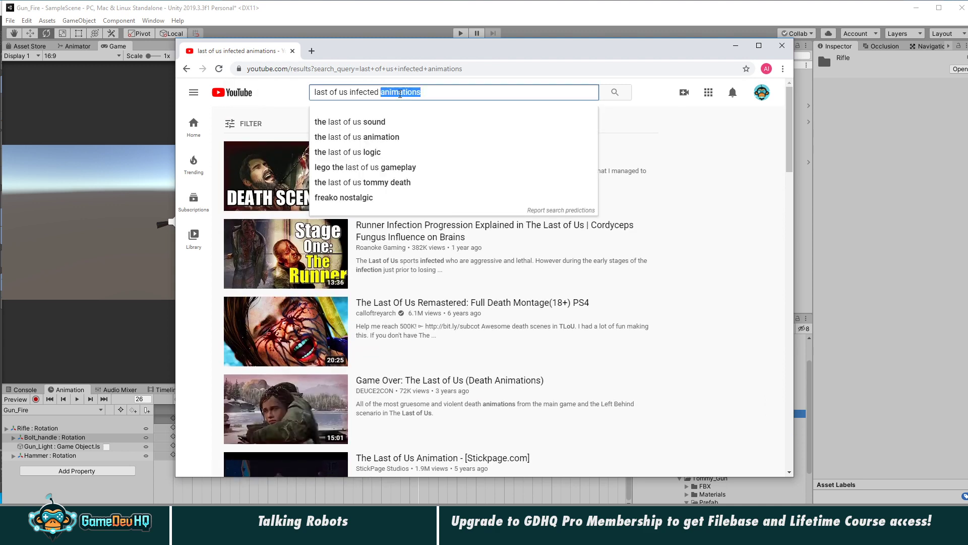
pyautogui.write('idle')
pyautogui.press('Return')
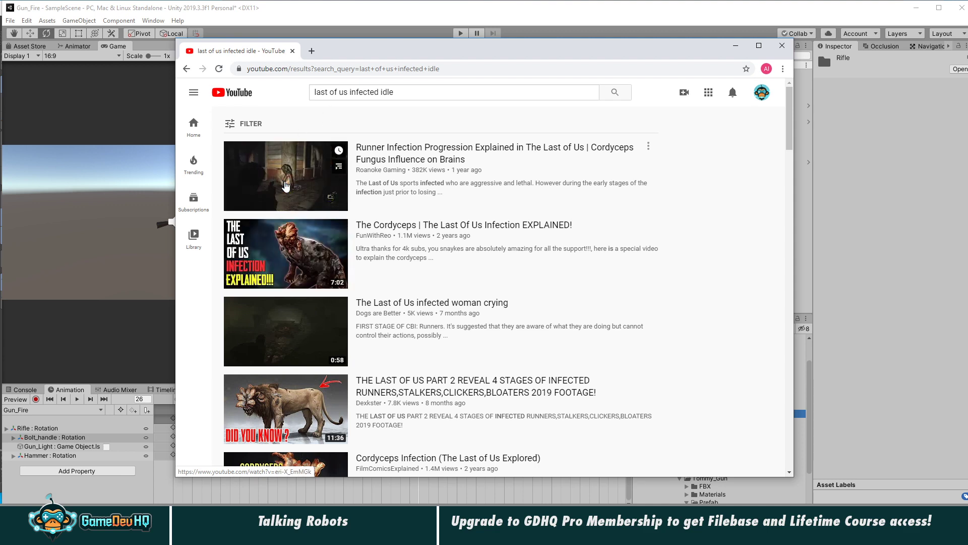
# Look through the search results for infected gameplay and open the video "The Last of Us: Left Behind - Hunters VS Infected Wars".
pyautogui.scroll(-5, 286, 186)
pyautogui.scroll(-2, 310, 383)
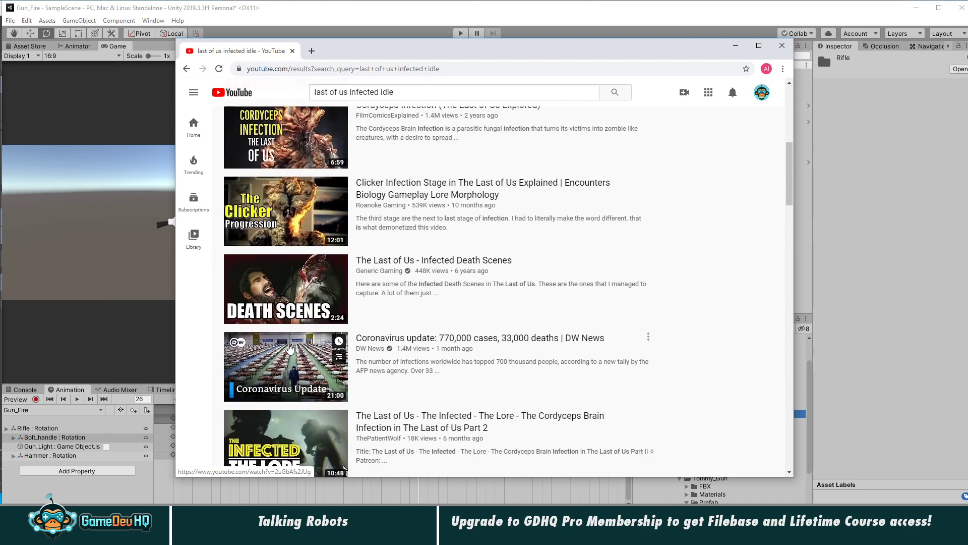
pyautogui.scroll(-3, 310, 383)
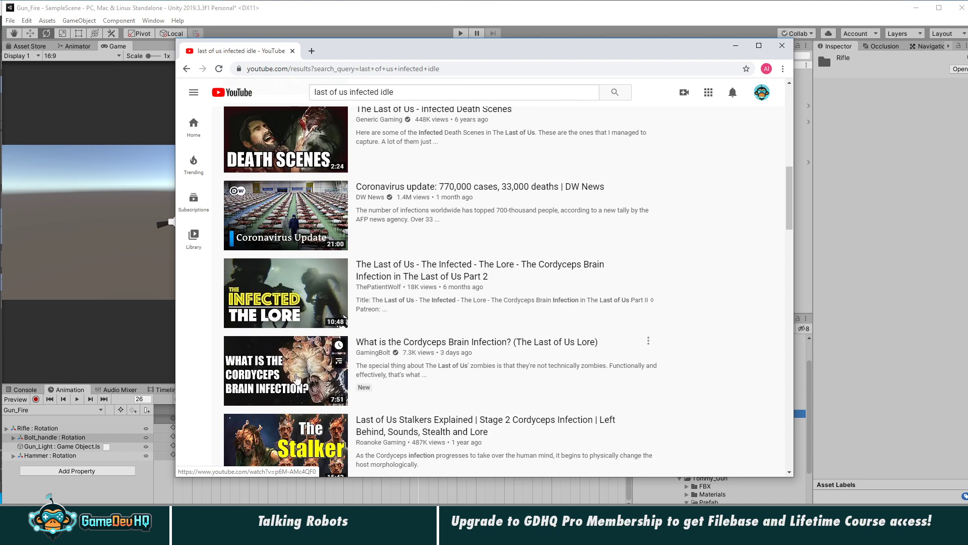
pyautogui.scroll(-3, 291, 392)
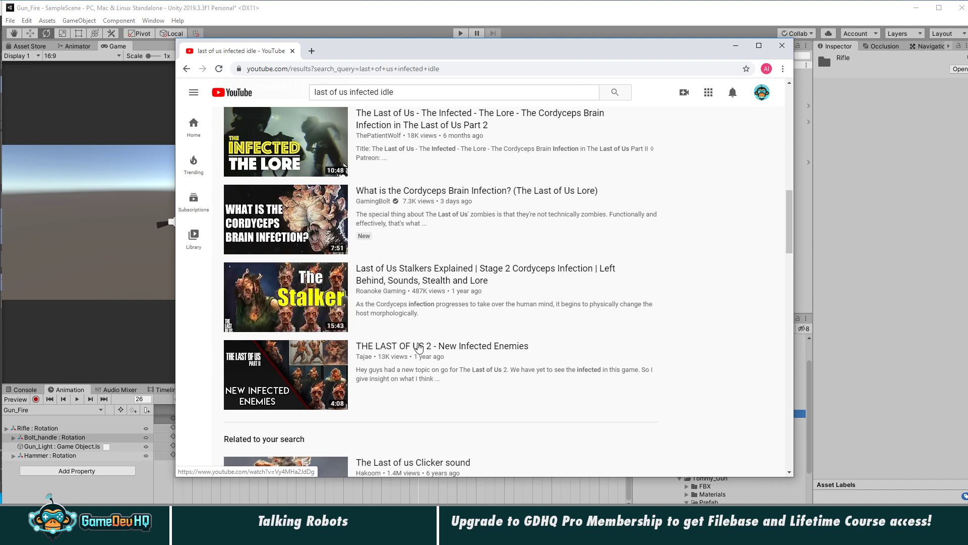
pyautogui.scroll(-4, 432, 394)
pyautogui.scroll(-3, 431, 394)
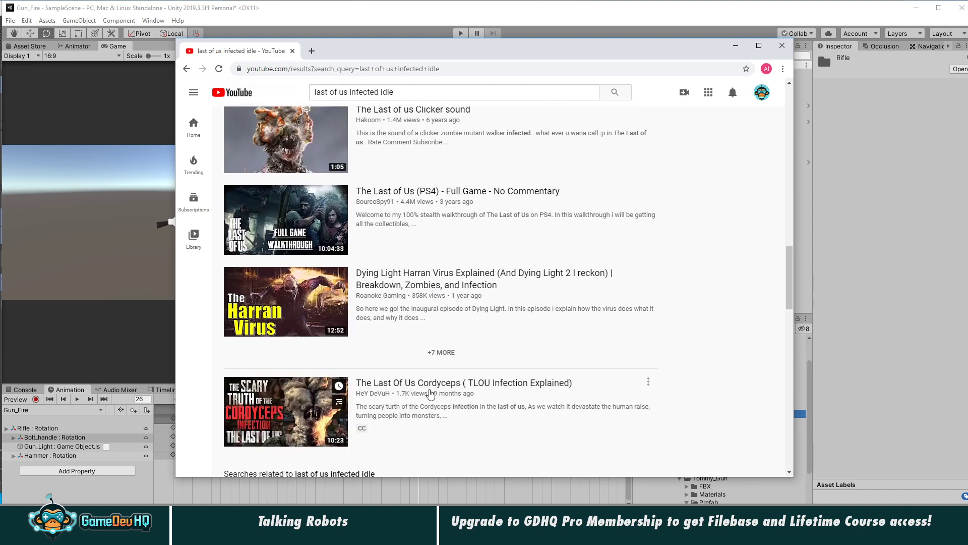
pyautogui.scroll(-2, 438, 411)
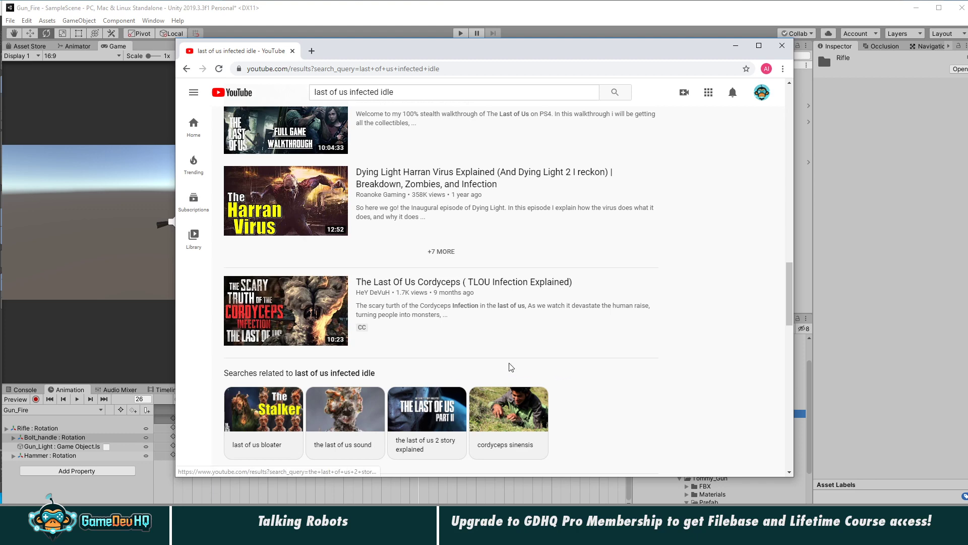
pyautogui.scroll(-6, 503, 353)
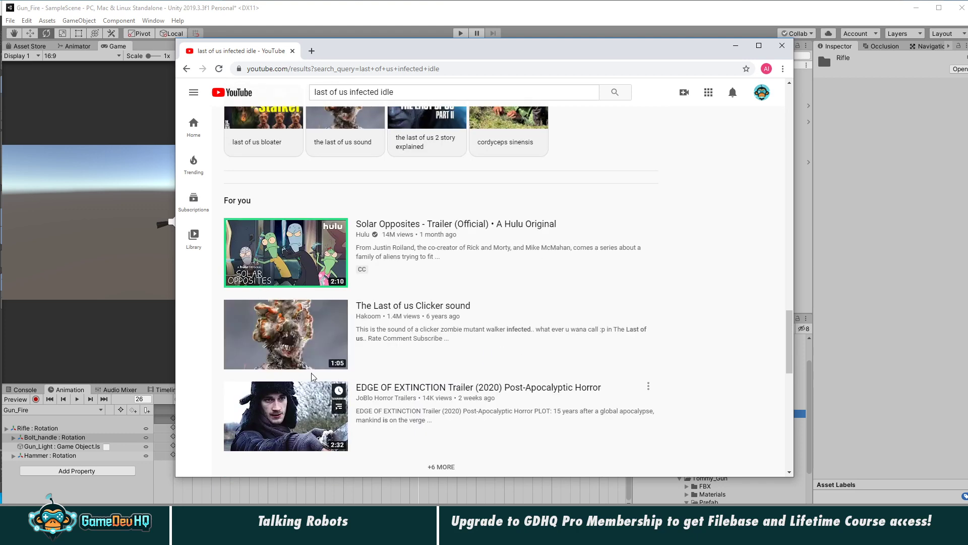
pyautogui.scroll(-2, 194, 390)
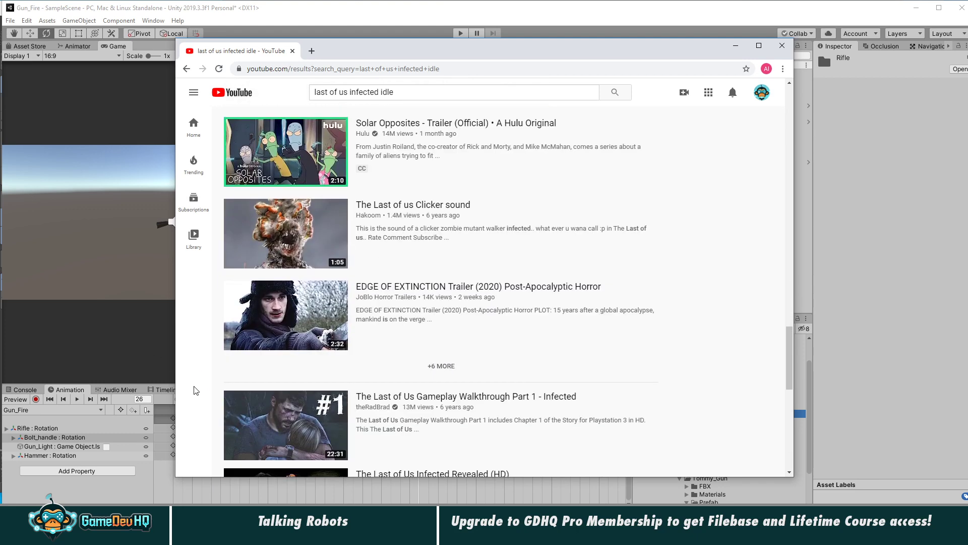
pyautogui.scroll(-3, 197, 391)
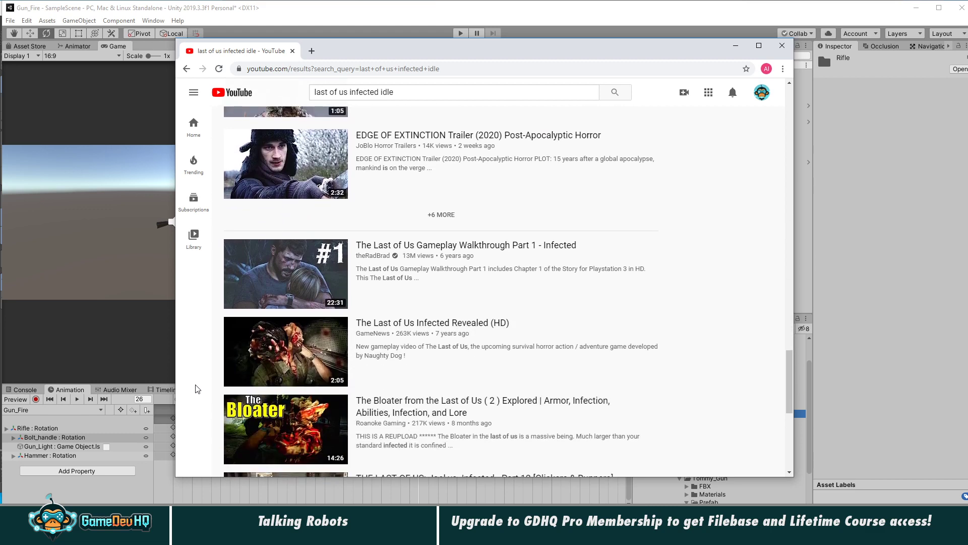
pyautogui.scroll(-3, 196, 388)
pyautogui.scroll(-2, 197, 388)
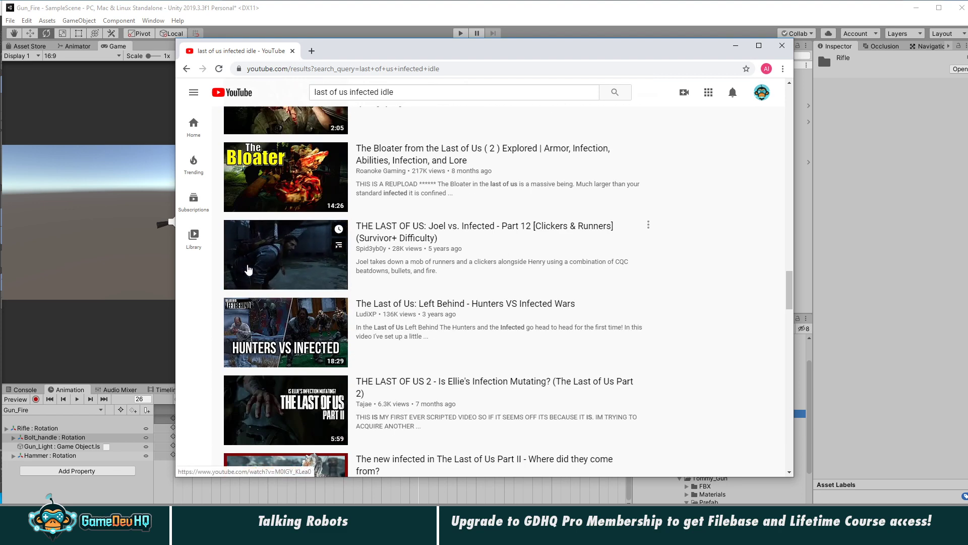
pyautogui.click(278, 345)
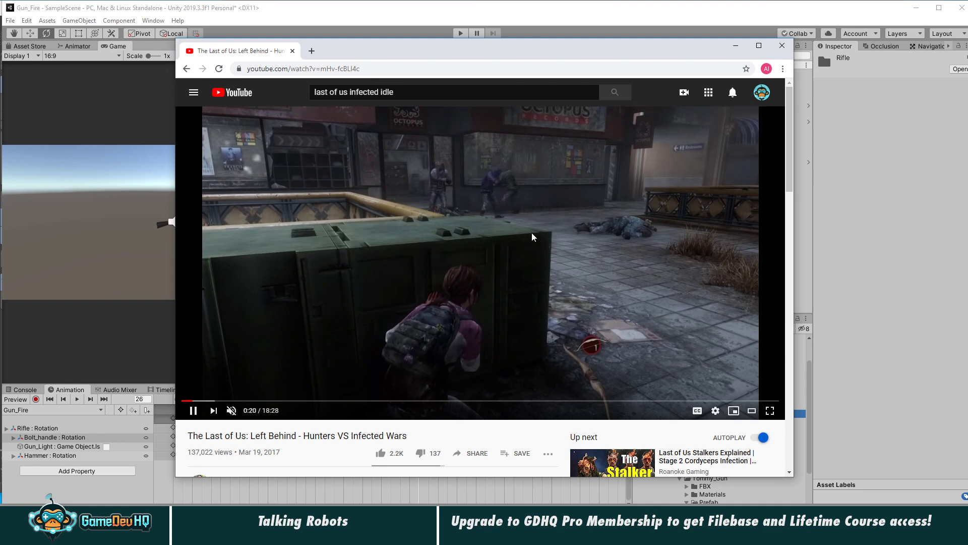
# Skip forward in short jumps through the opening minutes of the Hunters VS Infected video to examine how the infected move.
pyautogui.click(208, 401)
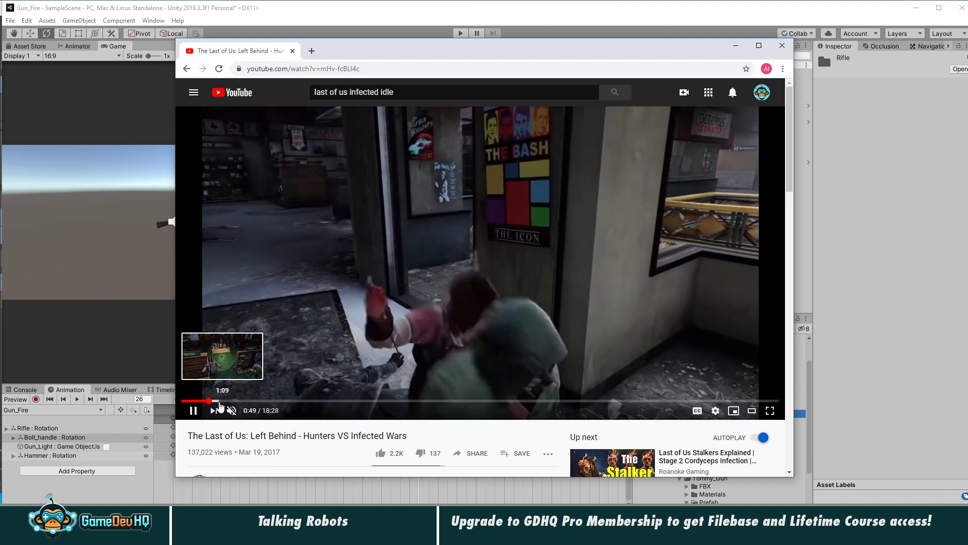
pyautogui.click(221, 401)
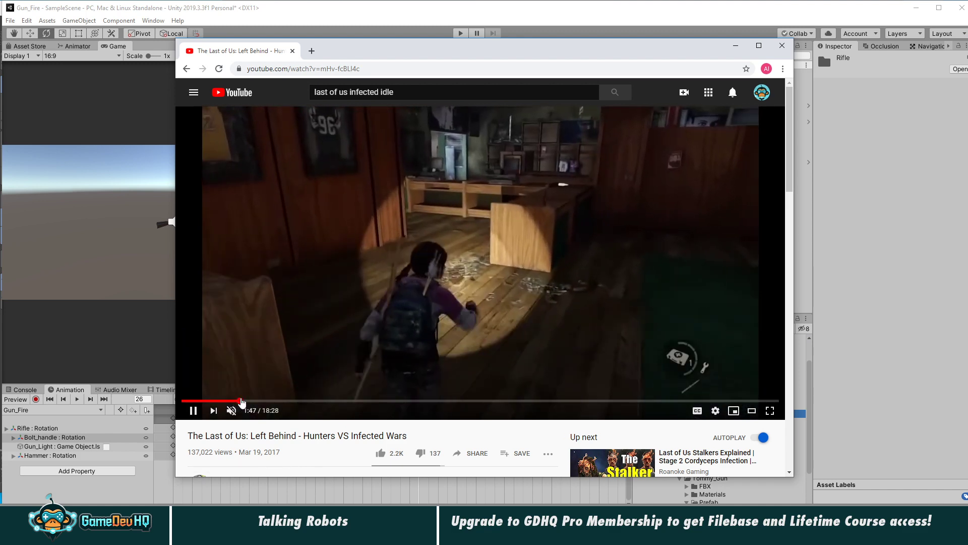
pyautogui.click(241, 401)
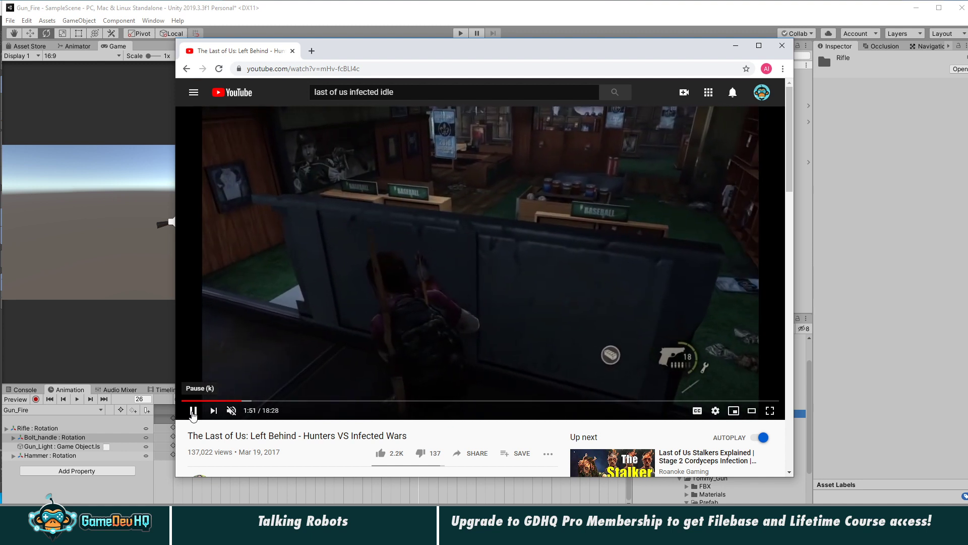
pyautogui.click(257, 401)
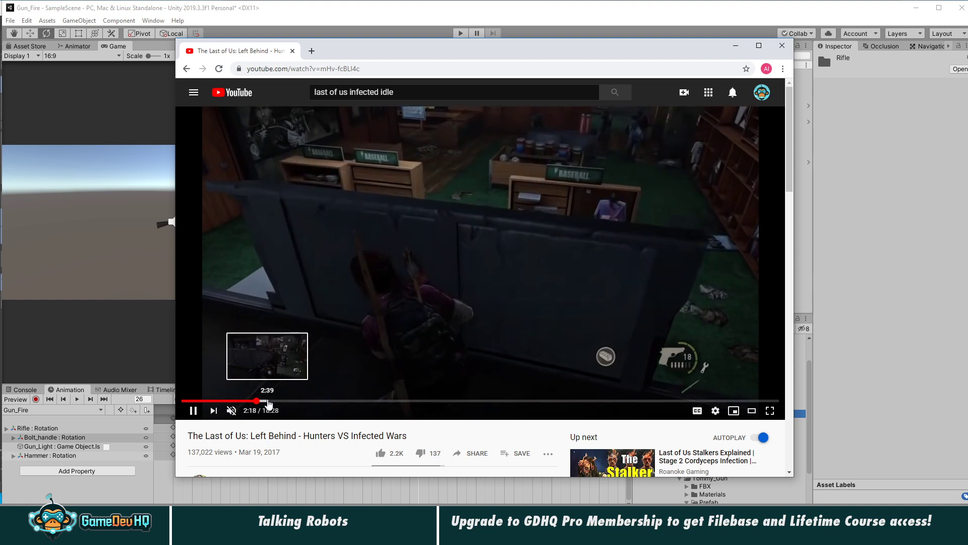
pyautogui.click(266, 401)
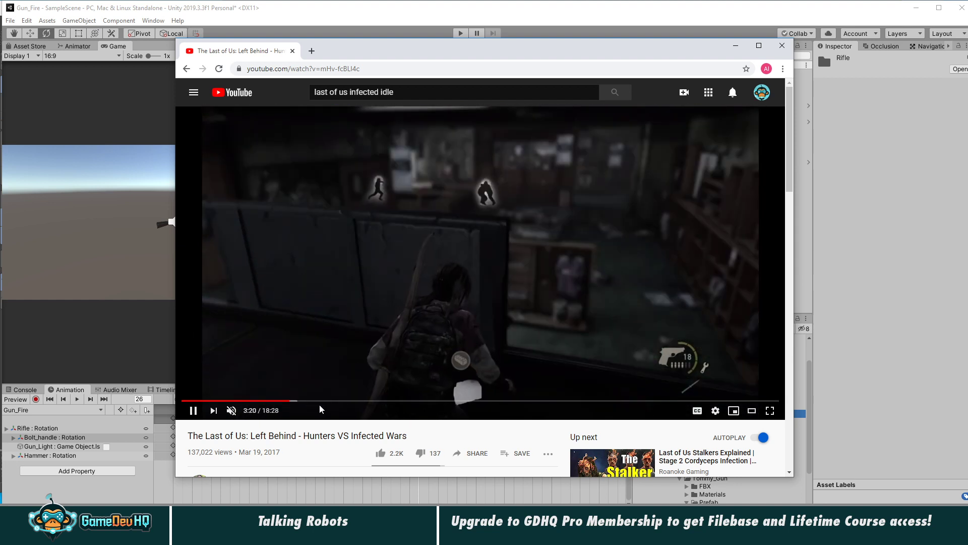
pyautogui.click(350, 401)
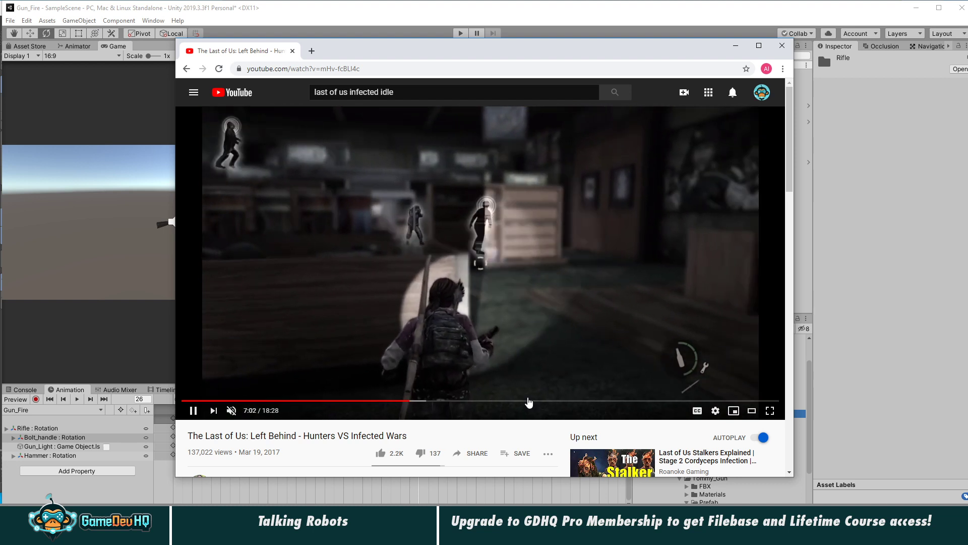
# Examine the infected scenes in the second half of the Hunters VS Infected video, jumping to about 9:17, 10:36, 11:28 and beyond.
pyautogui.moveTo(437, 404); pyautogui.dragTo(483, 403)
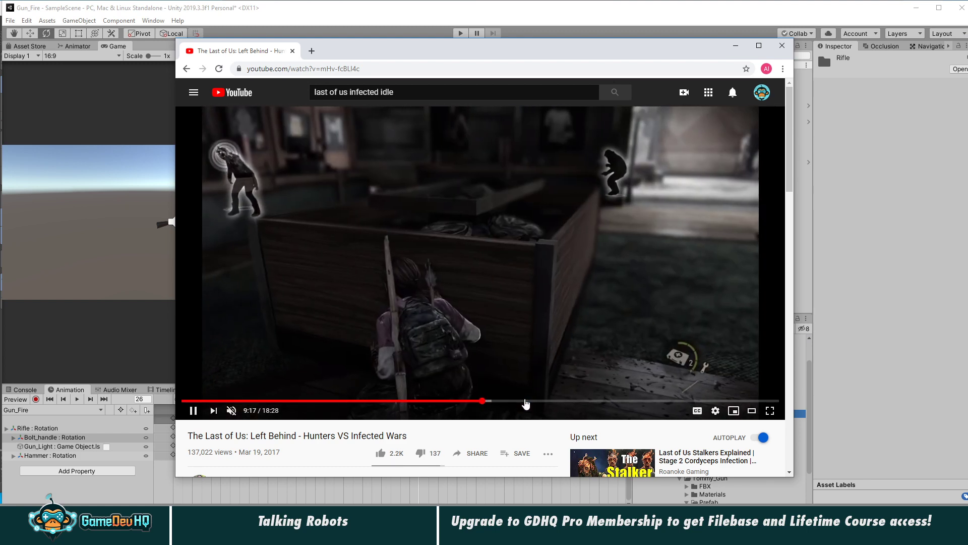
pyautogui.click(525, 401)
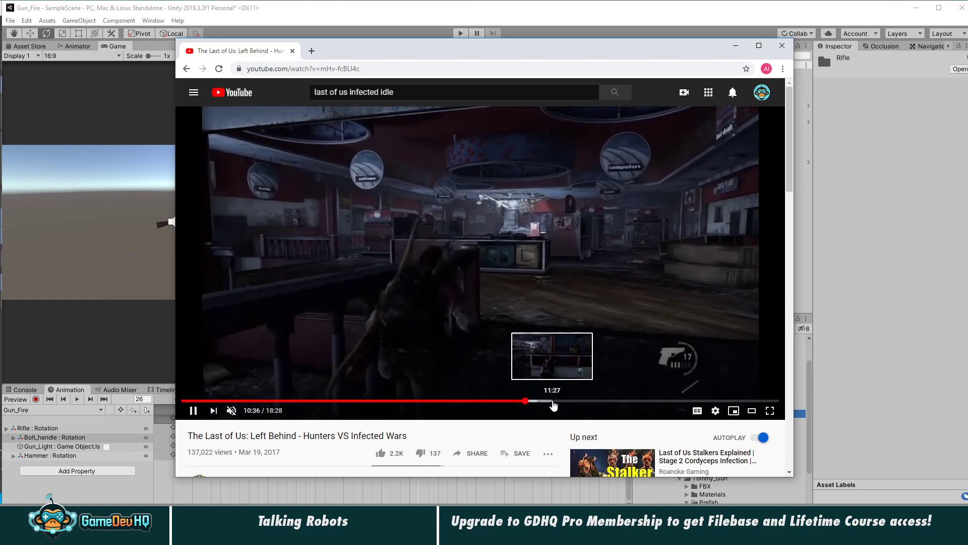
pyautogui.click(554, 401)
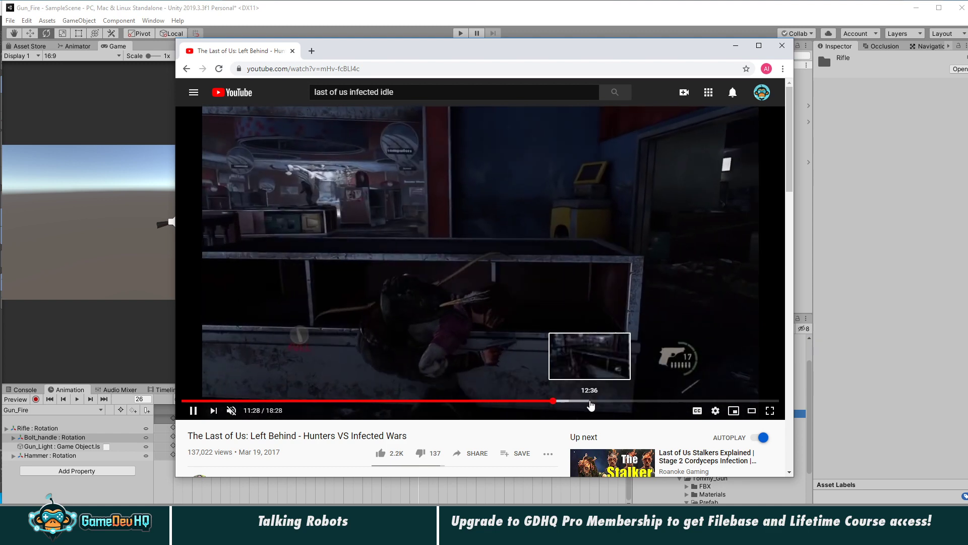
pyautogui.click(591, 402)
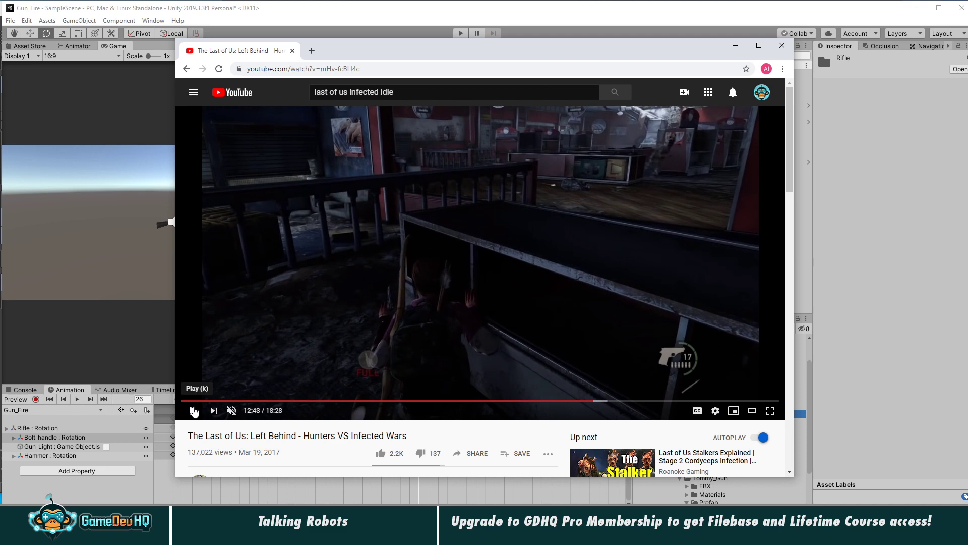
pyautogui.click(194, 411)
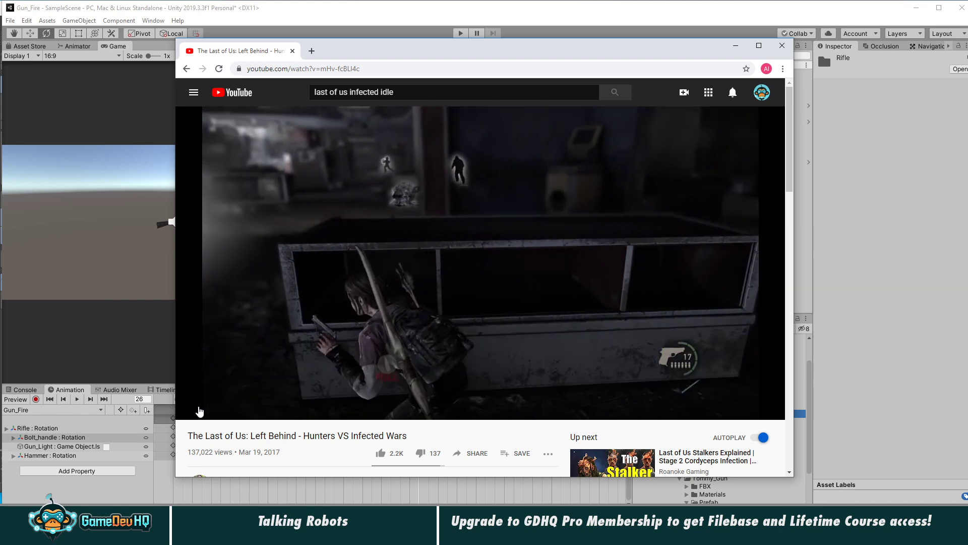
pyautogui.click(611, 401)
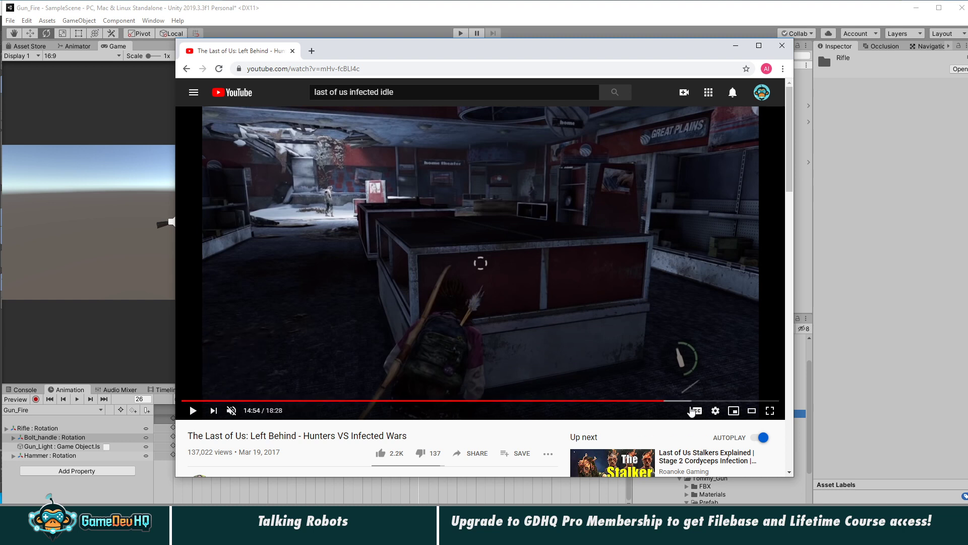
# Return to the search results, change the search to "last of us enemies" and open the video "The Last Of Us All Enemies".
pyautogui.click(187, 68)
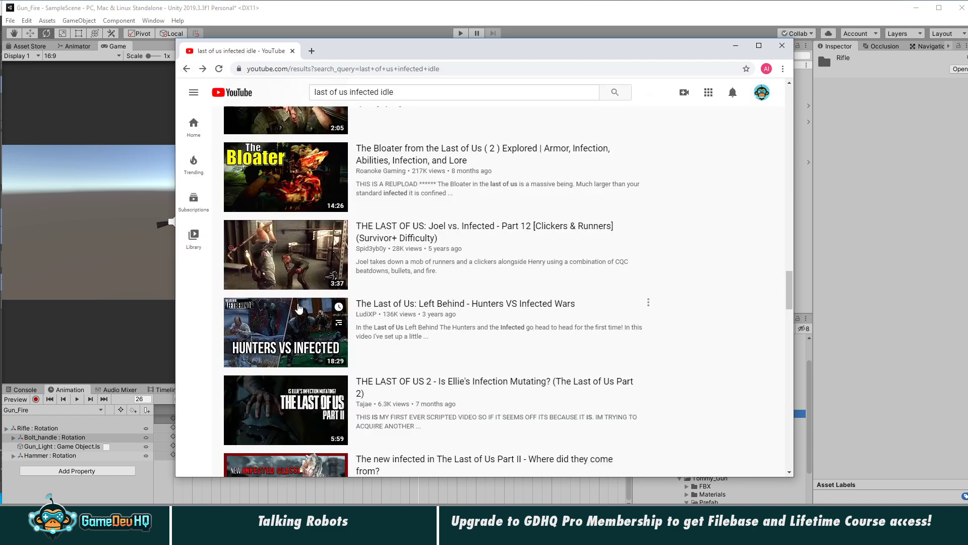
pyautogui.scroll(8, 318, 202)
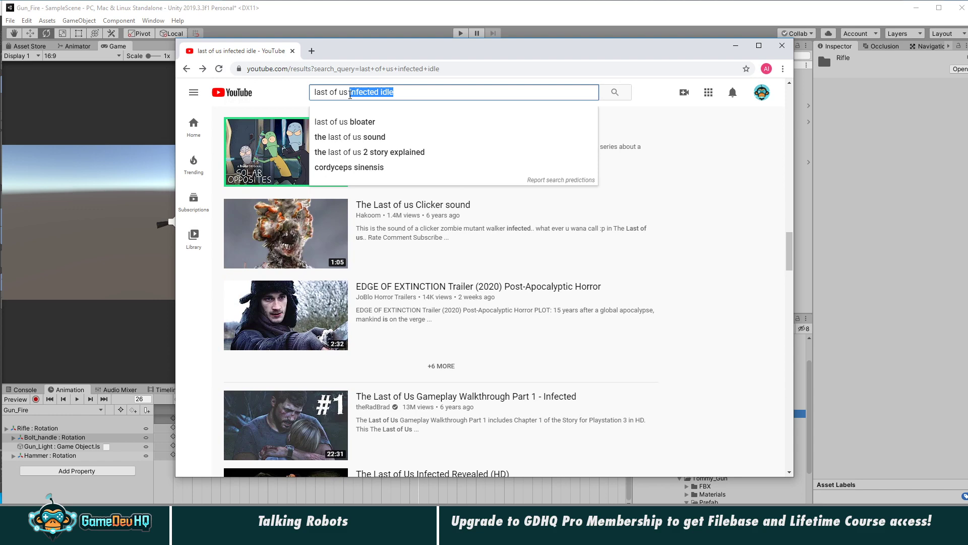
pyautogui.write('enemies')
pyautogui.press('Return')
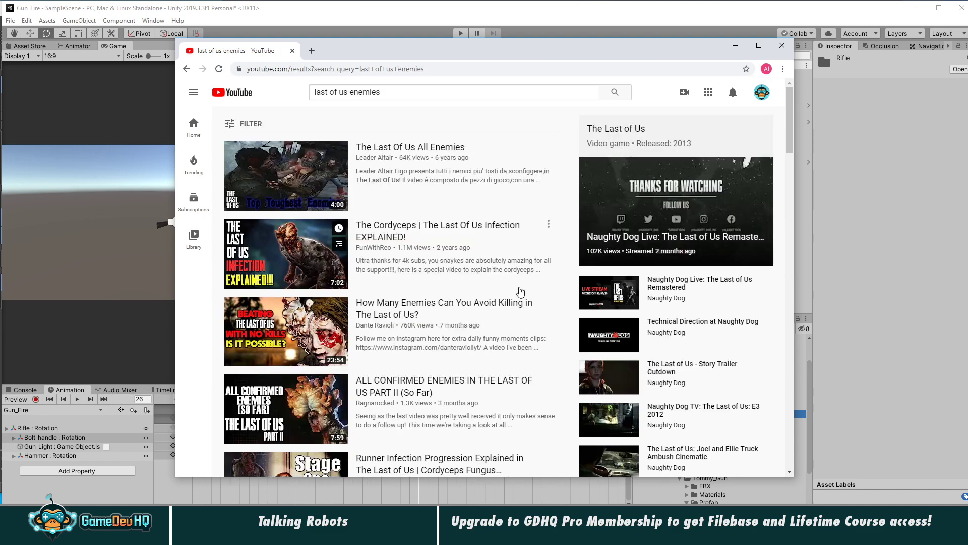
pyautogui.click(295, 187)
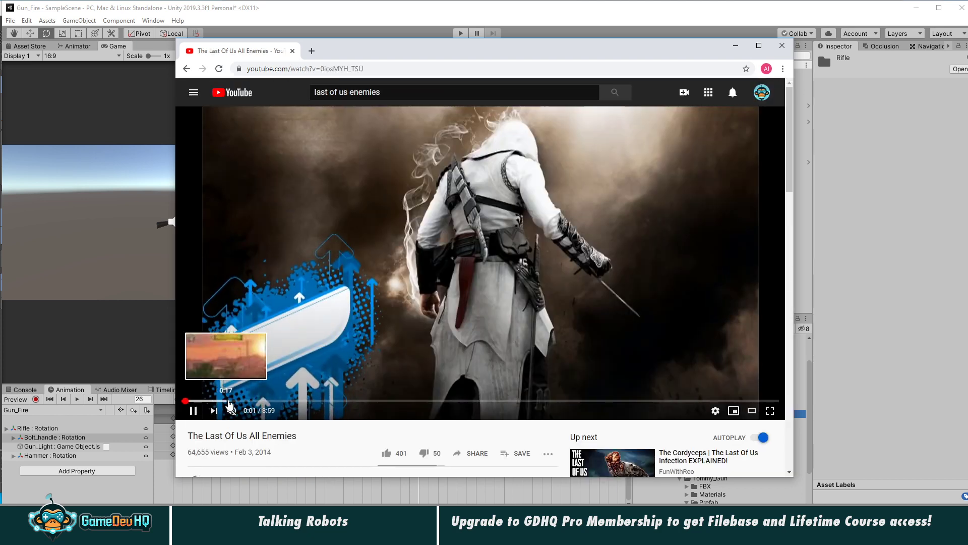
# Skim through the All Enemies video for infected movement and pause it on the Stalkers scene at about 2:06.
pyautogui.moveTo(249, 402); pyautogui.dragTo(273, 402)
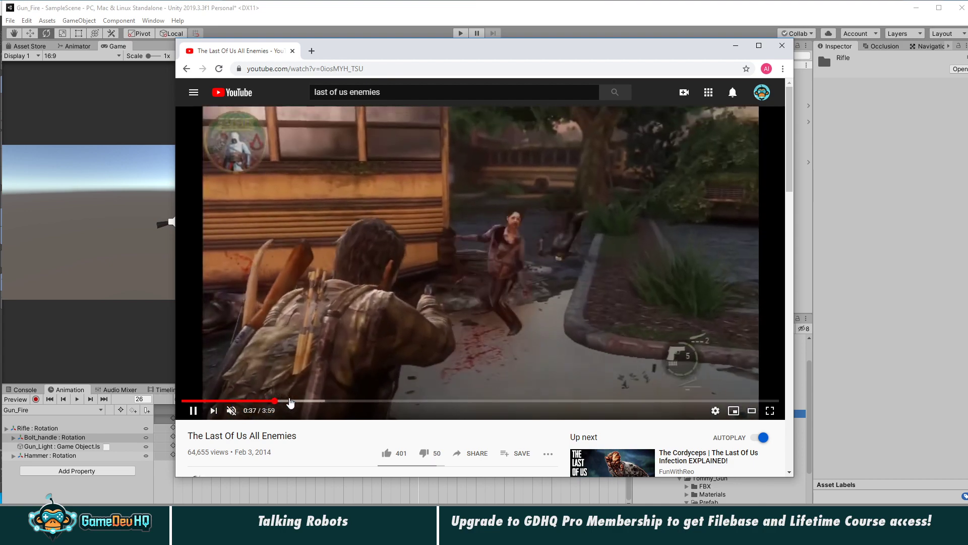
pyautogui.click(313, 401)
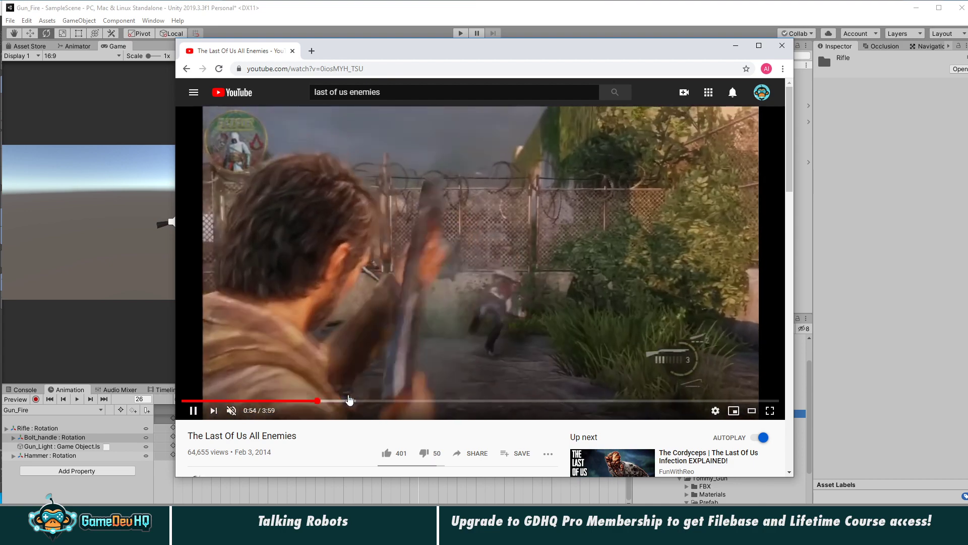
pyautogui.click(350, 401)
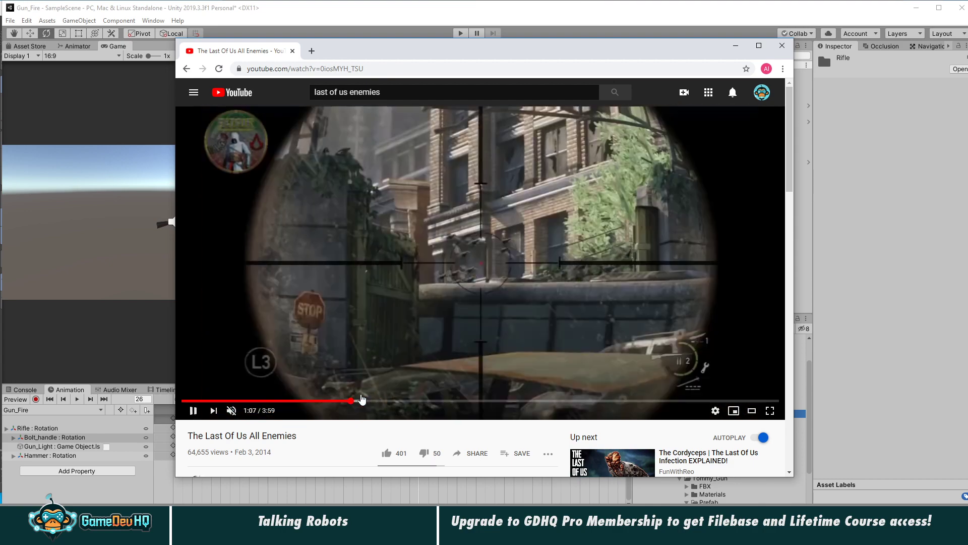
pyautogui.click(397, 400)
pyautogui.click(429, 401)
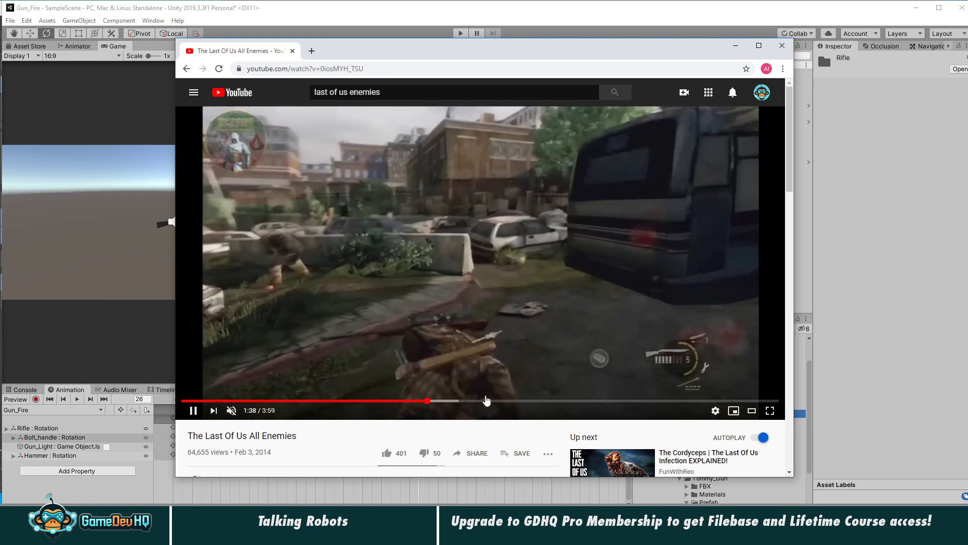
pyautogui.click(485, 401)
pyautogui.click(502, 401)
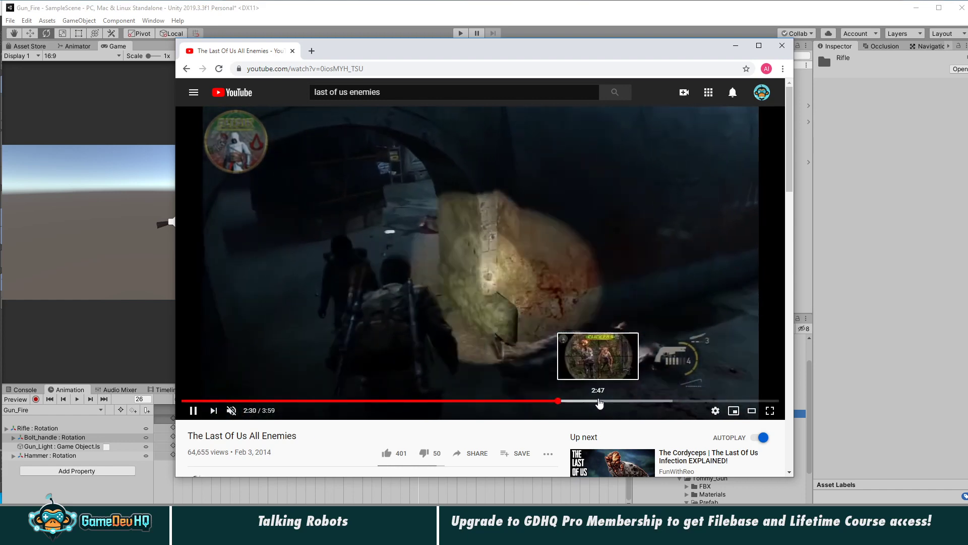
pyautogui.click(585, 401)
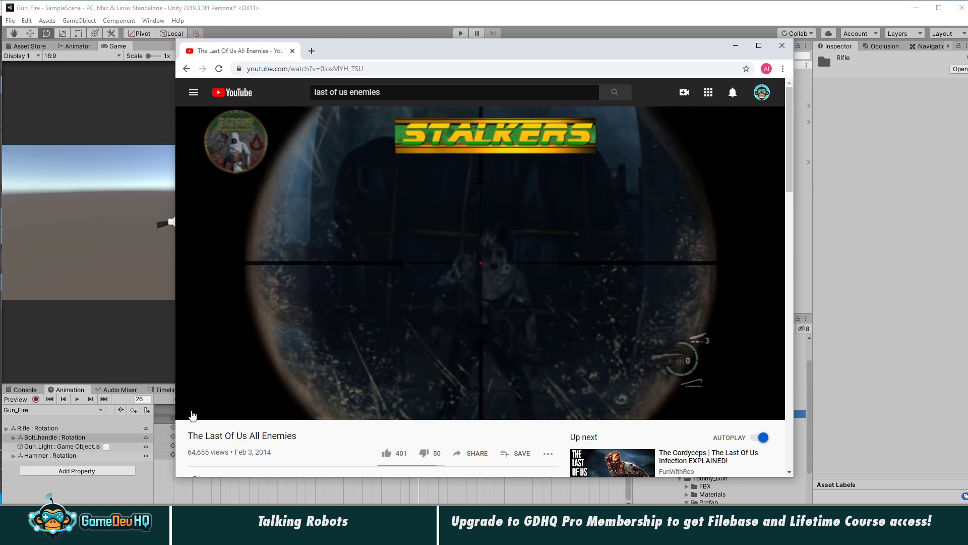
pyautogui.click(192, 410)
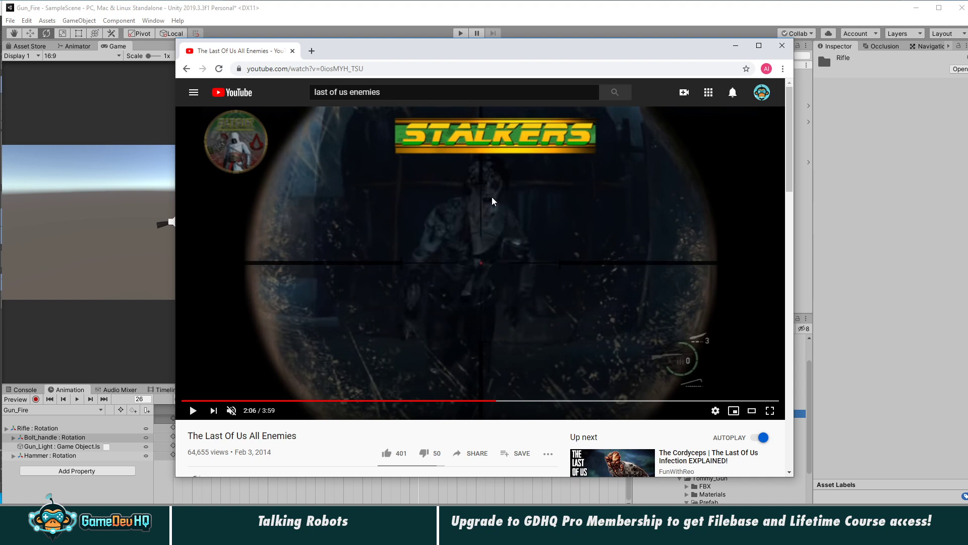